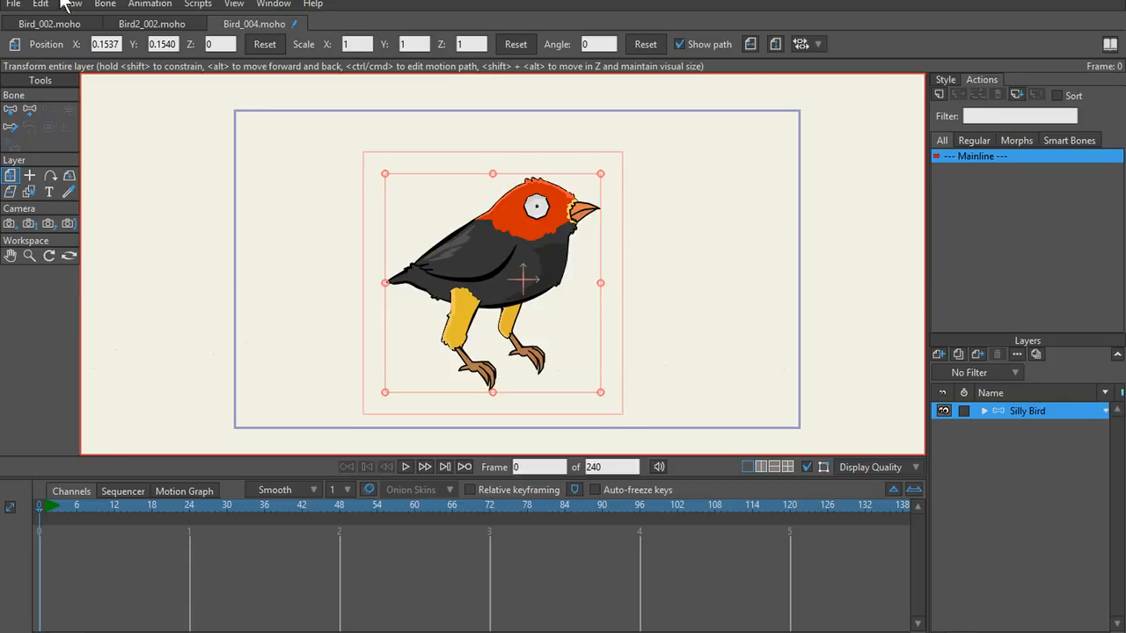
Step: Examine the bird artwork in Bird_002.moho, Bird2_002.moho and Bird_004.moho, one document after another
left_click(51, 23)
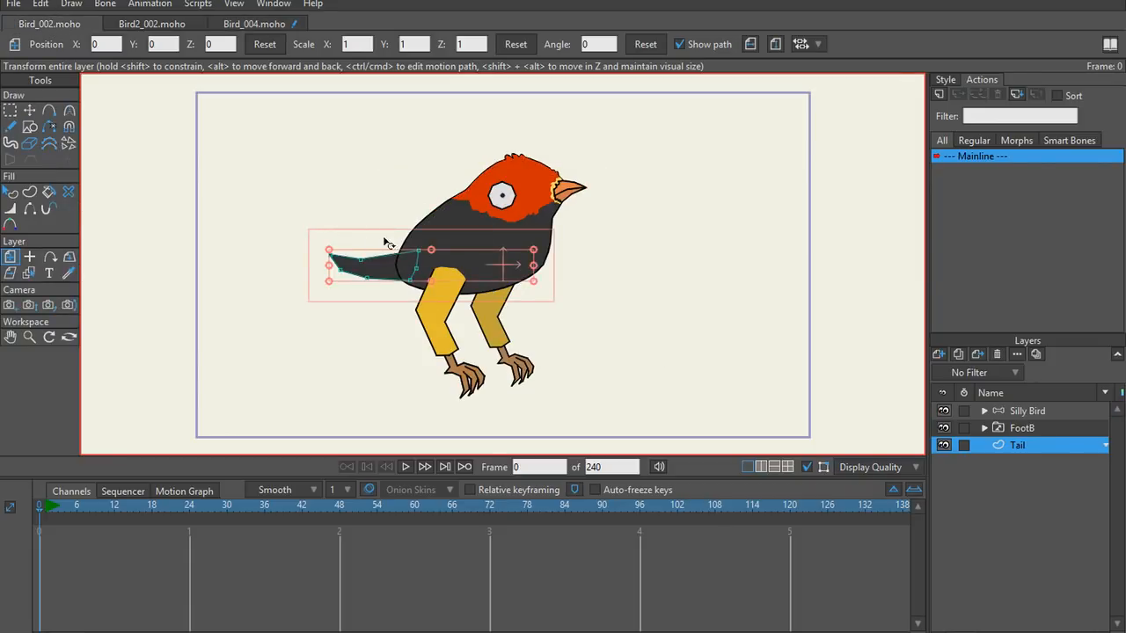
left_click_drag(468, 255, 508, 275)
scroll(520, 268, "up", 1)
scroll(472, 256, "down", 1)
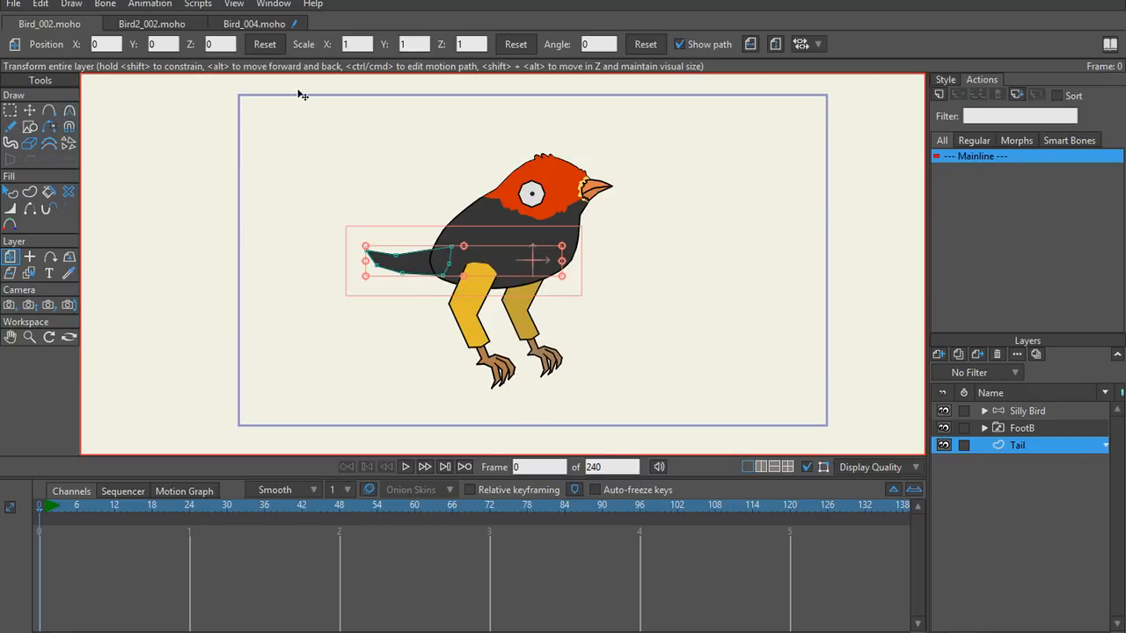
scroll(570, 256, "up", 2)
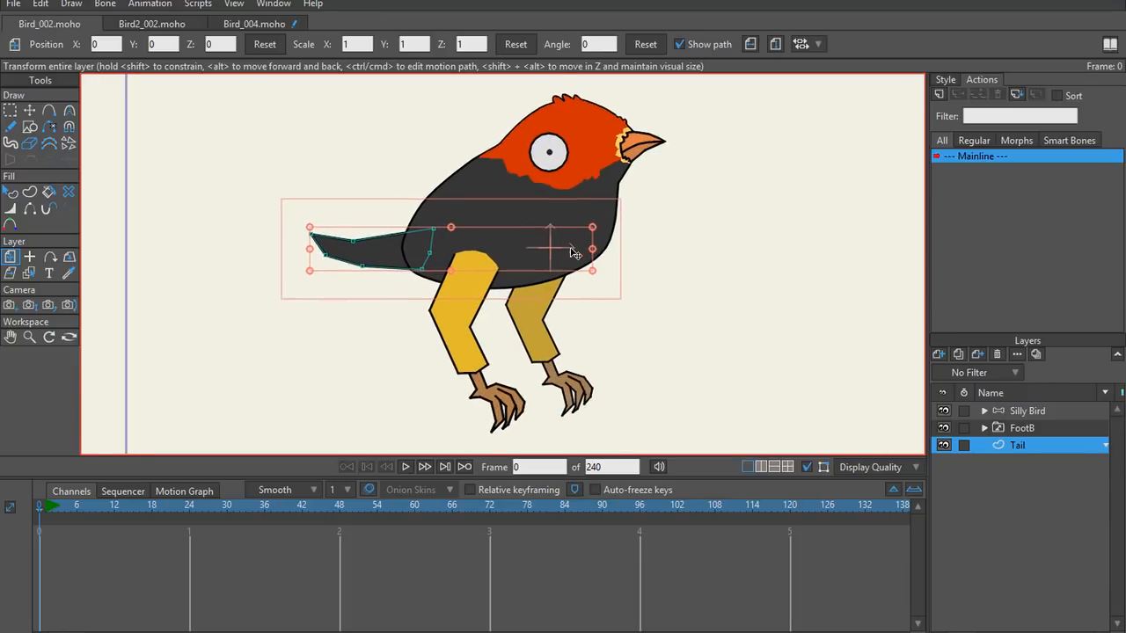
left_click_drag(570, 249, 572, 258)
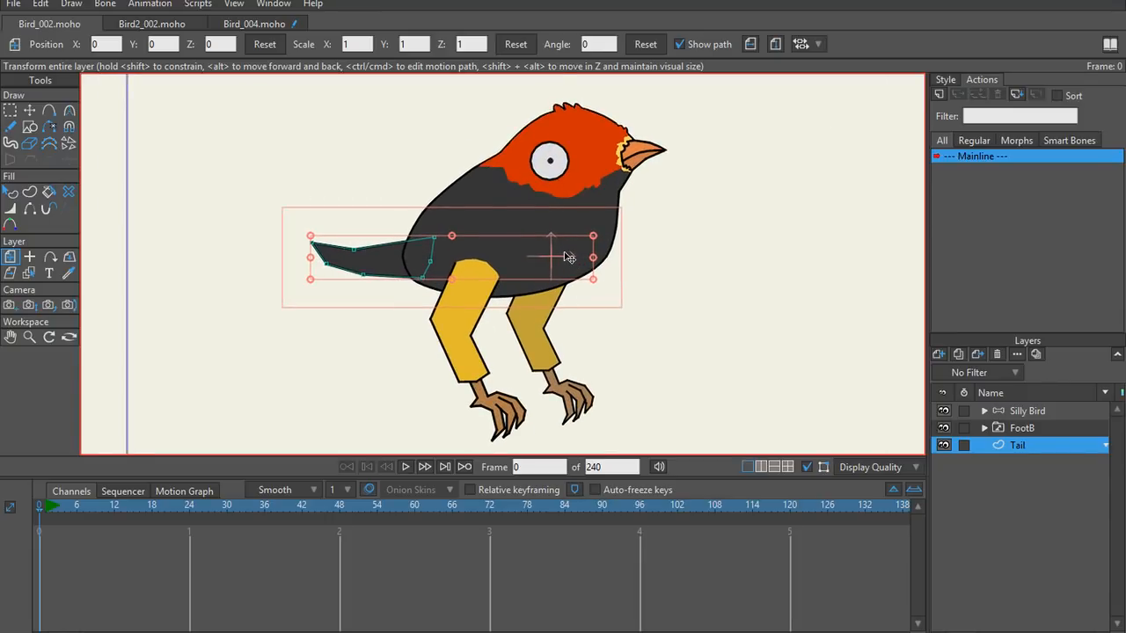
left_click(164, 24)
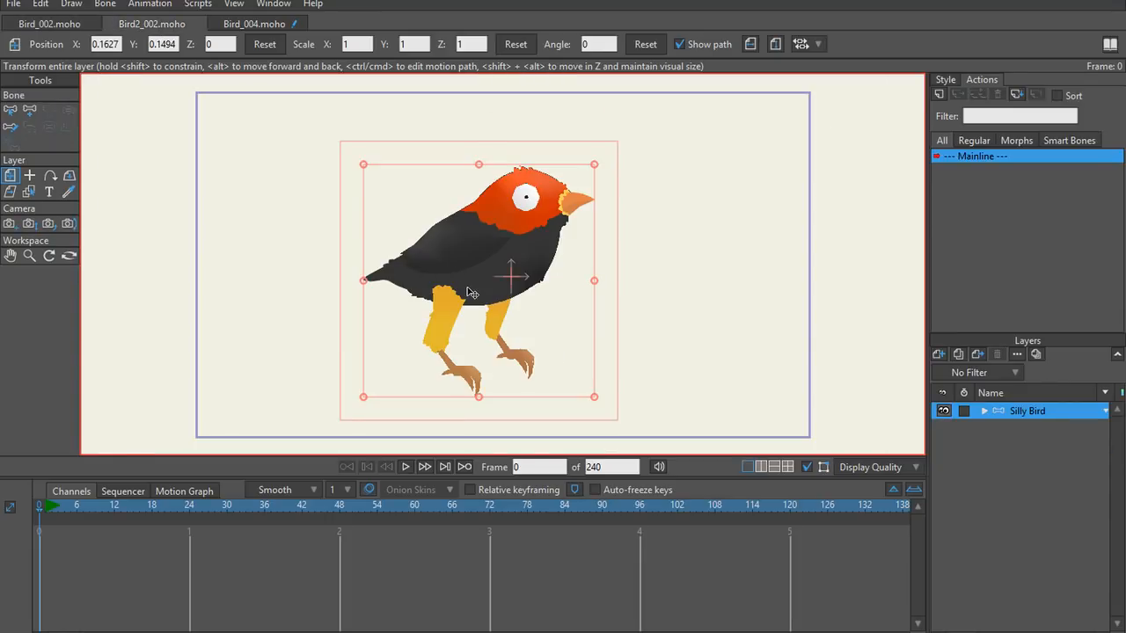
scroll(471, 292, "up", 1)
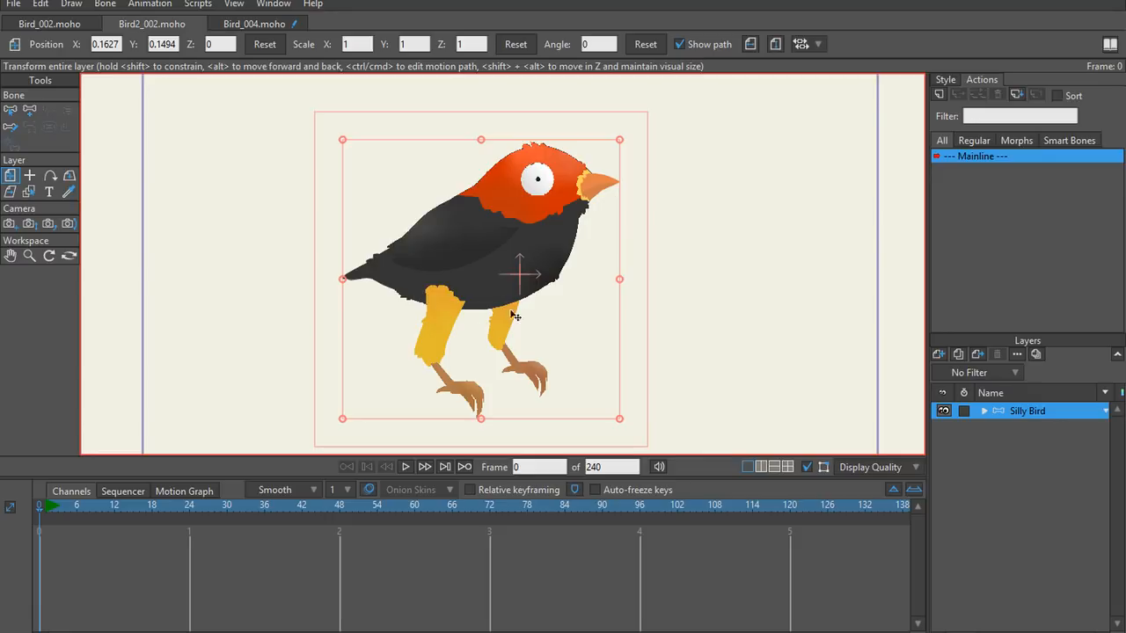
left_click(254, 24)
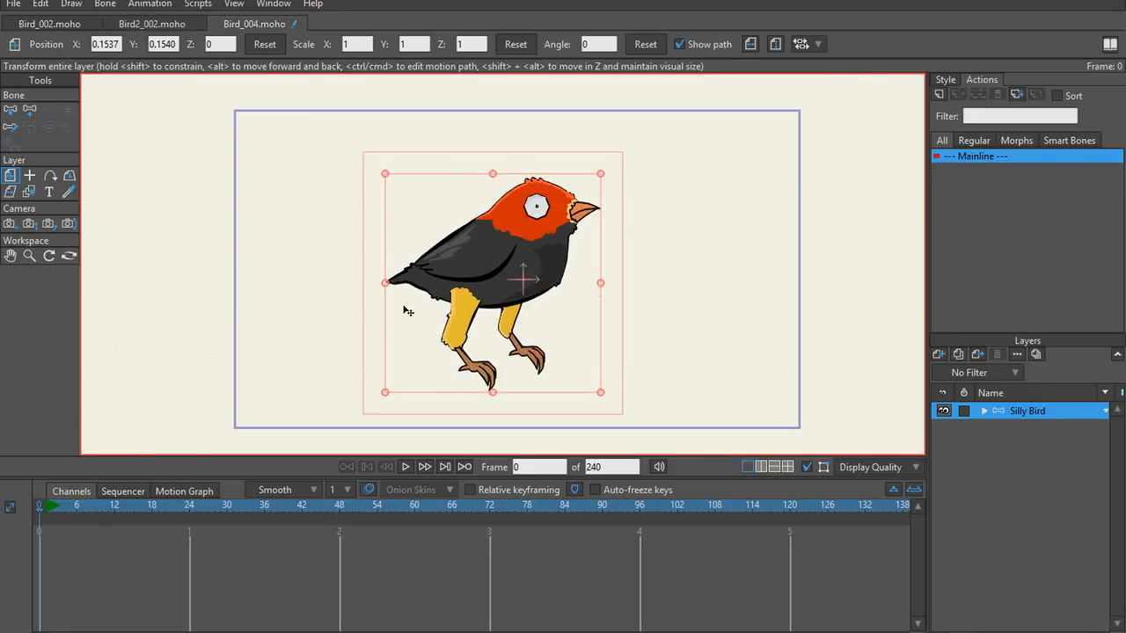
scroll(484, 290, "up", 3)
scroll(492, 288, "down", 3)
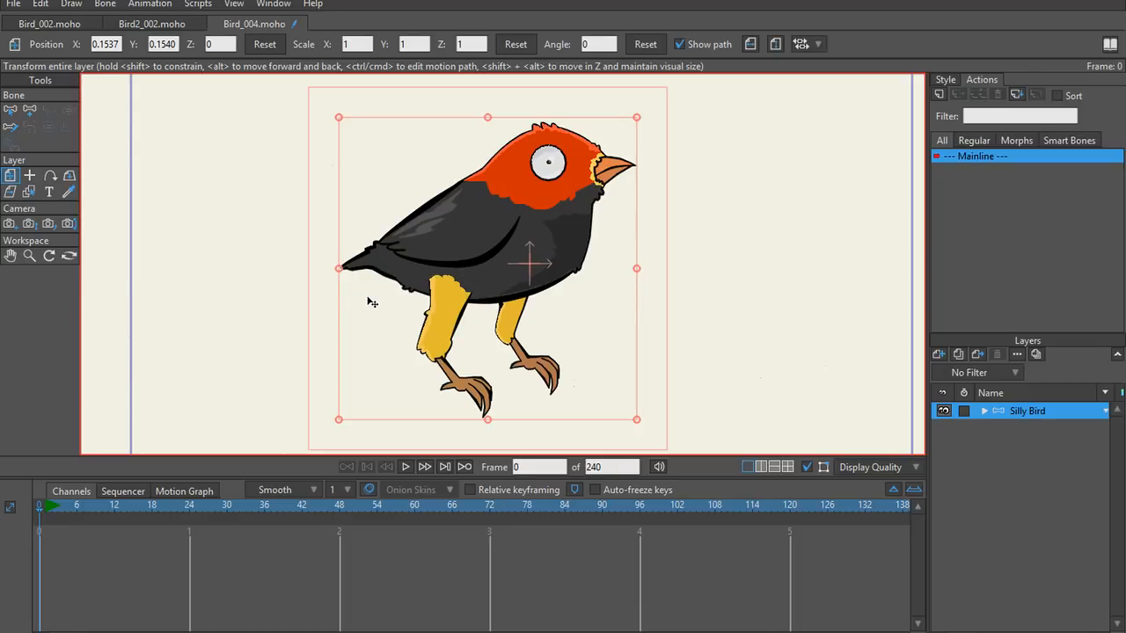
Step: Compare the rough draft in Bird_002.moho with the styled birds in Bird2_002.moho and Bird_004.moho, ending on Bird_004.moho
left_click(49, 19)
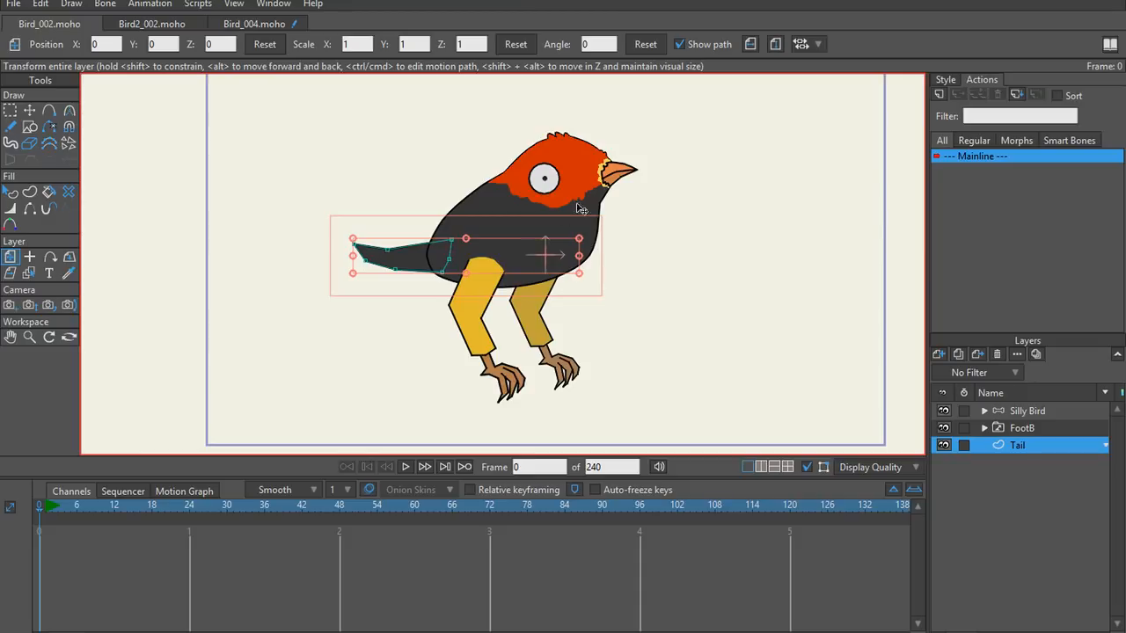
left_click_drag(525, 254, 502, 252)
scroll(501, 250, "down", 1)
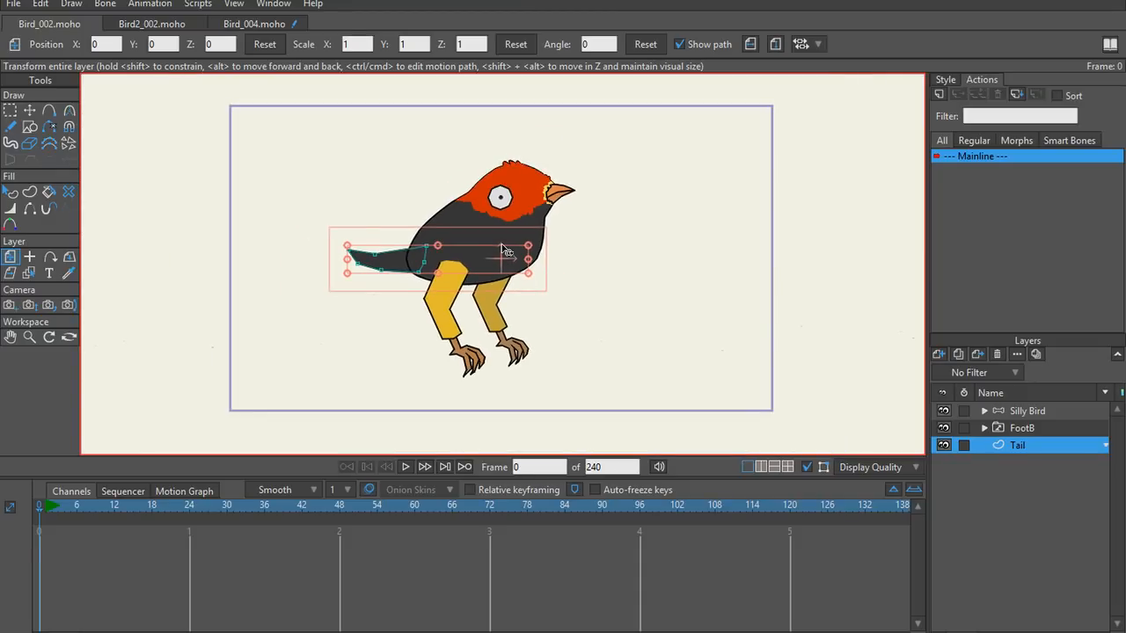
scroll(469, 239, "up", 1)
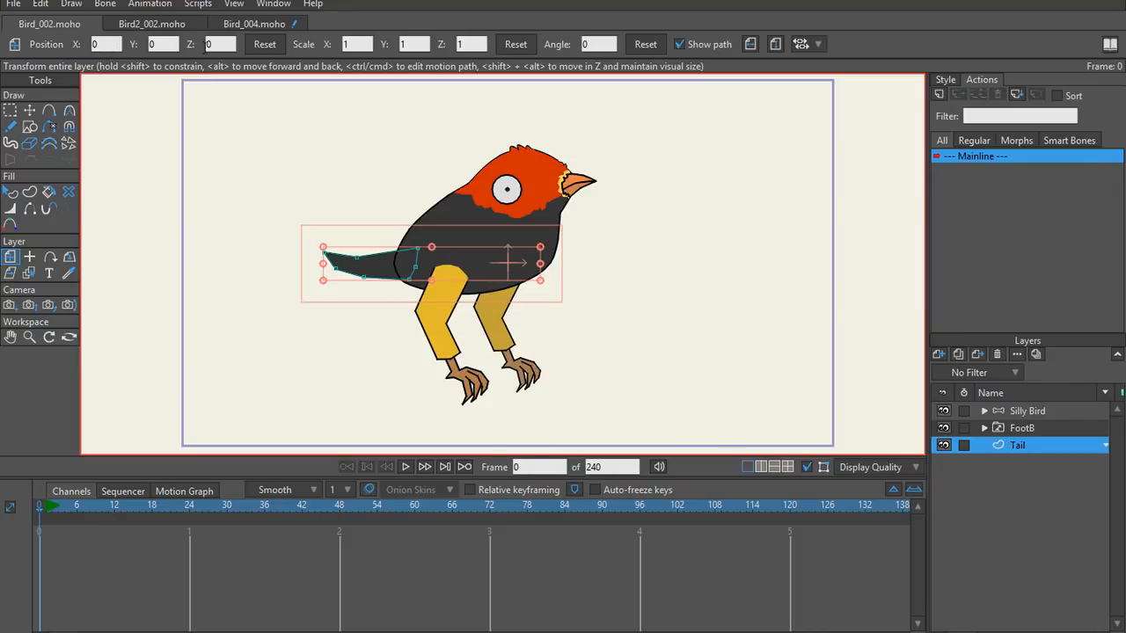
left_click(254, 23)
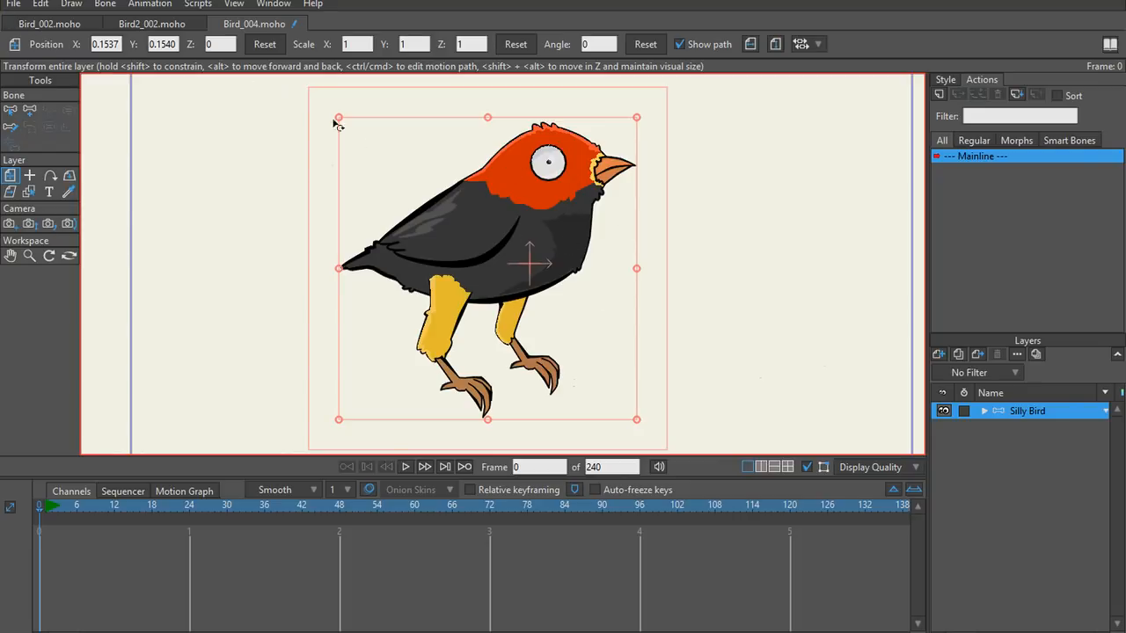
left_click(41, 24)
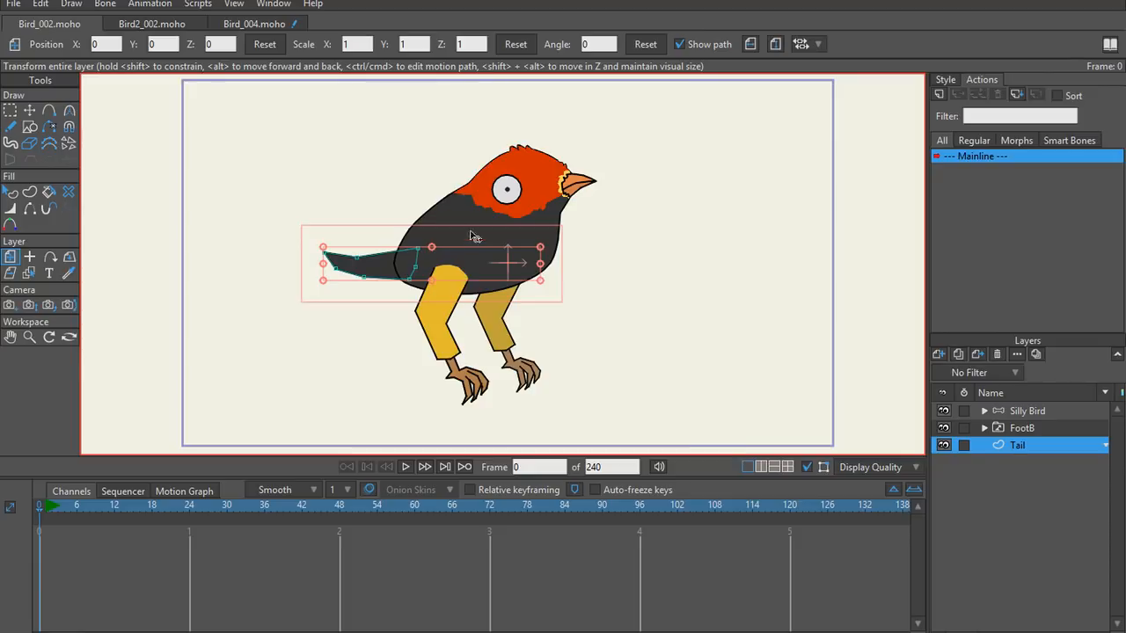
left_click(151, 23)
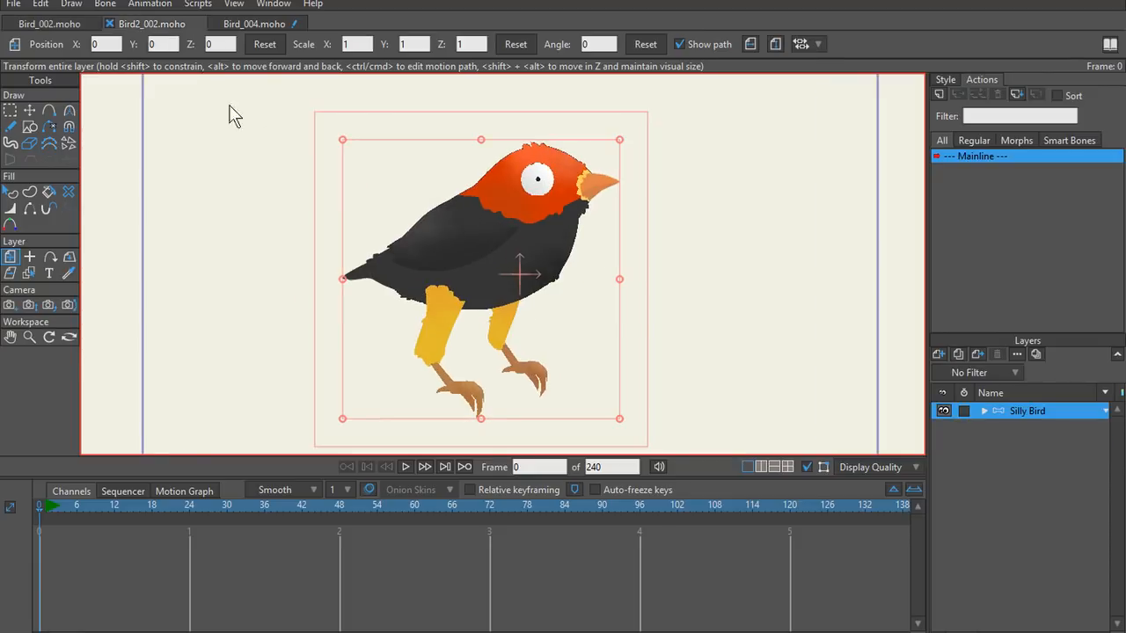
left_click(246, 23)
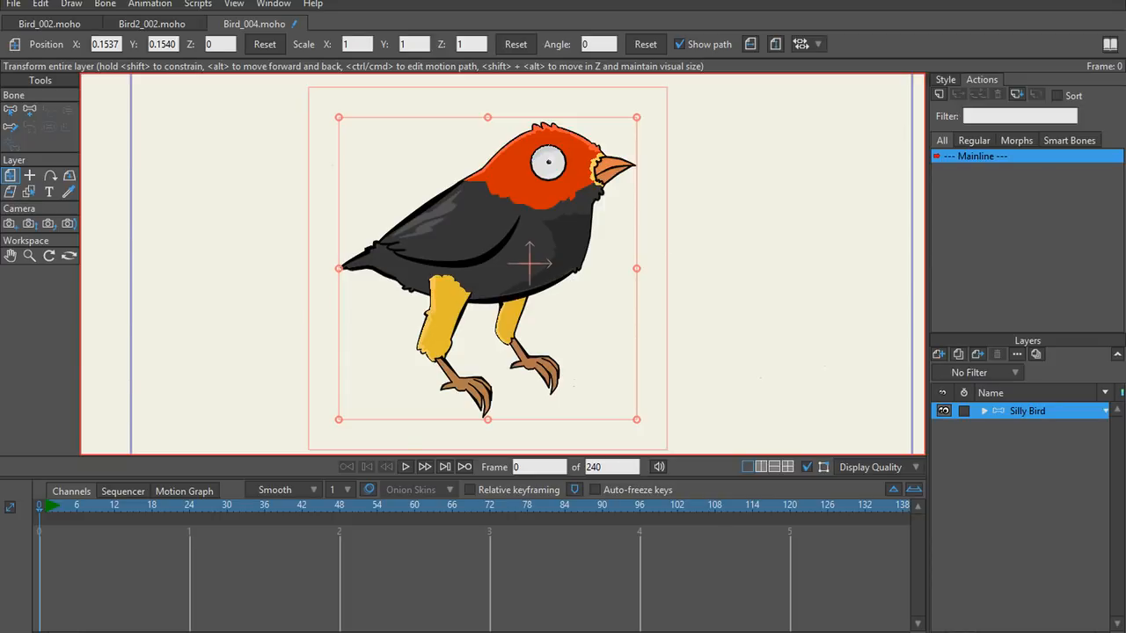
Step: Switch to the browser's Moho Pros Facebook group and check the reactions on the silly bird style vote post
key("alt+Tab")
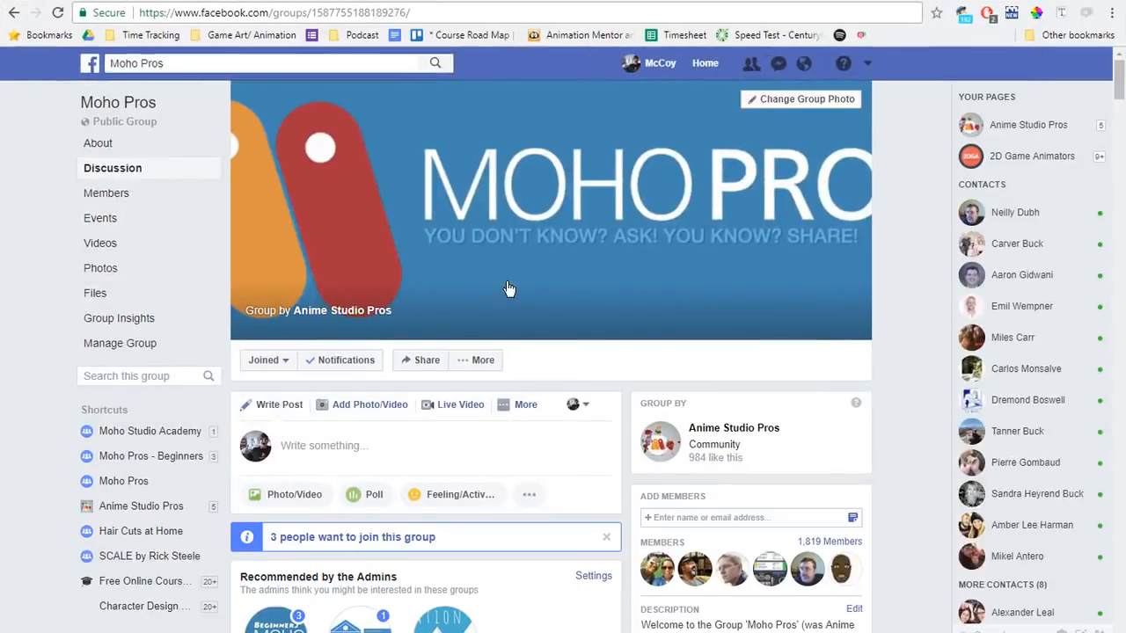
scroll(507, 283, "down", 3)
scroll(506, 283, "down", 15)
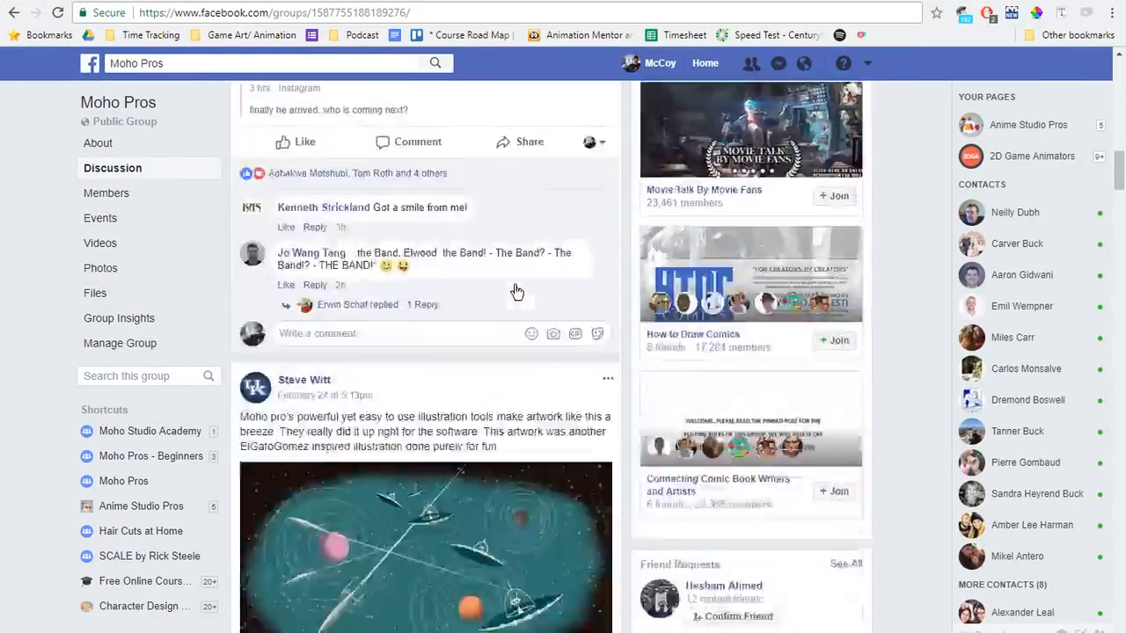
scroll(515, 286, "down", 6)
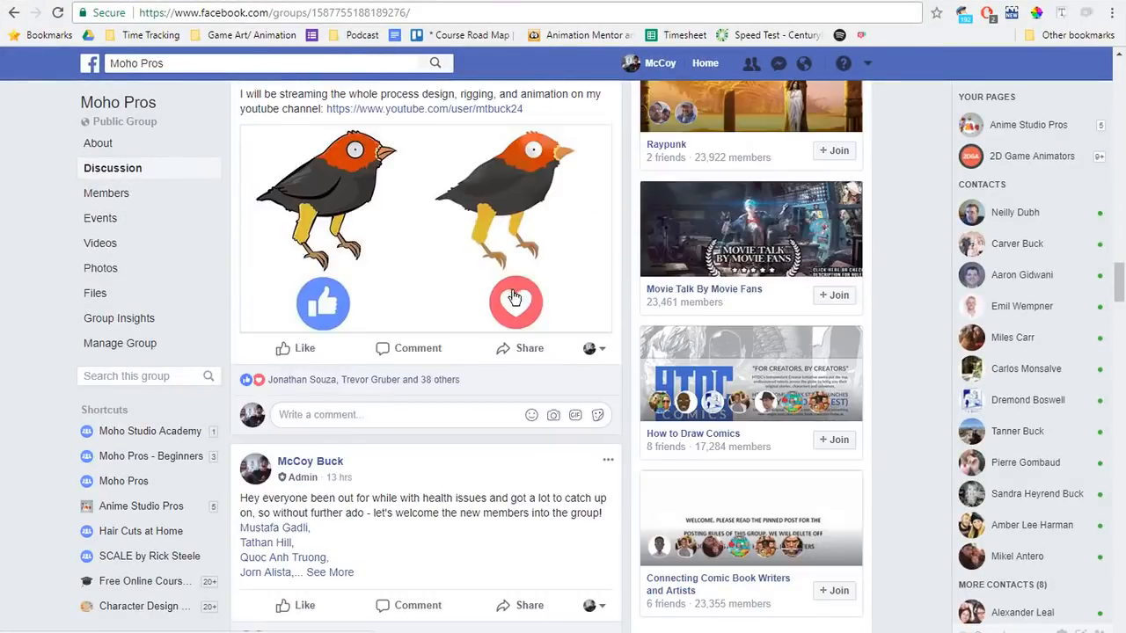
mouse_move(342, 388)
scroll(342, 388, "up", 1)
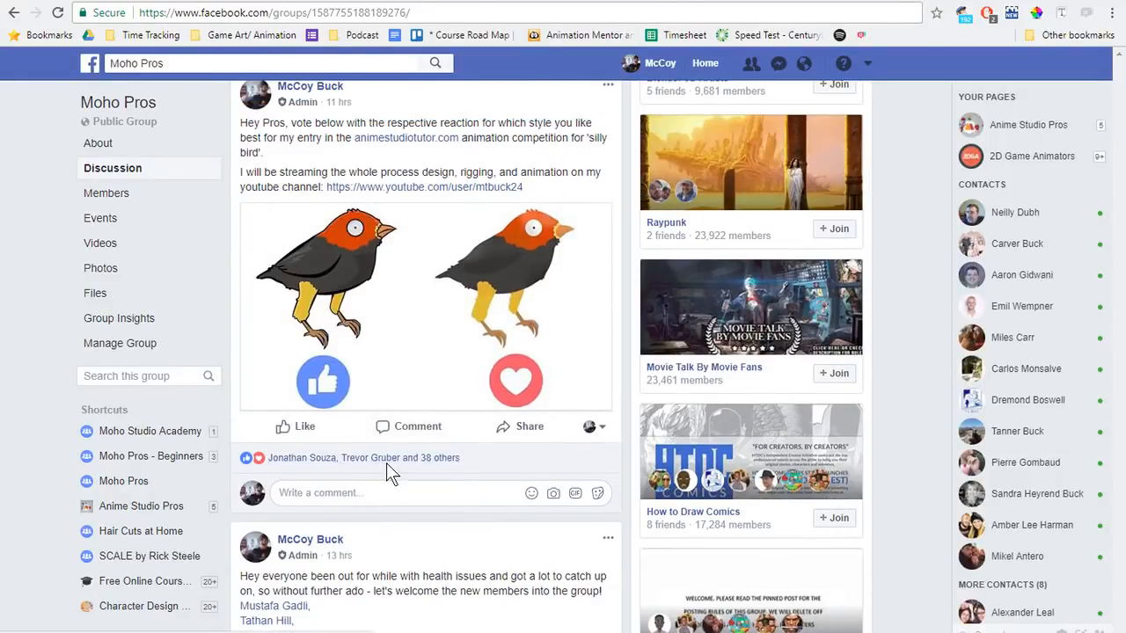
left_click(386, 461)
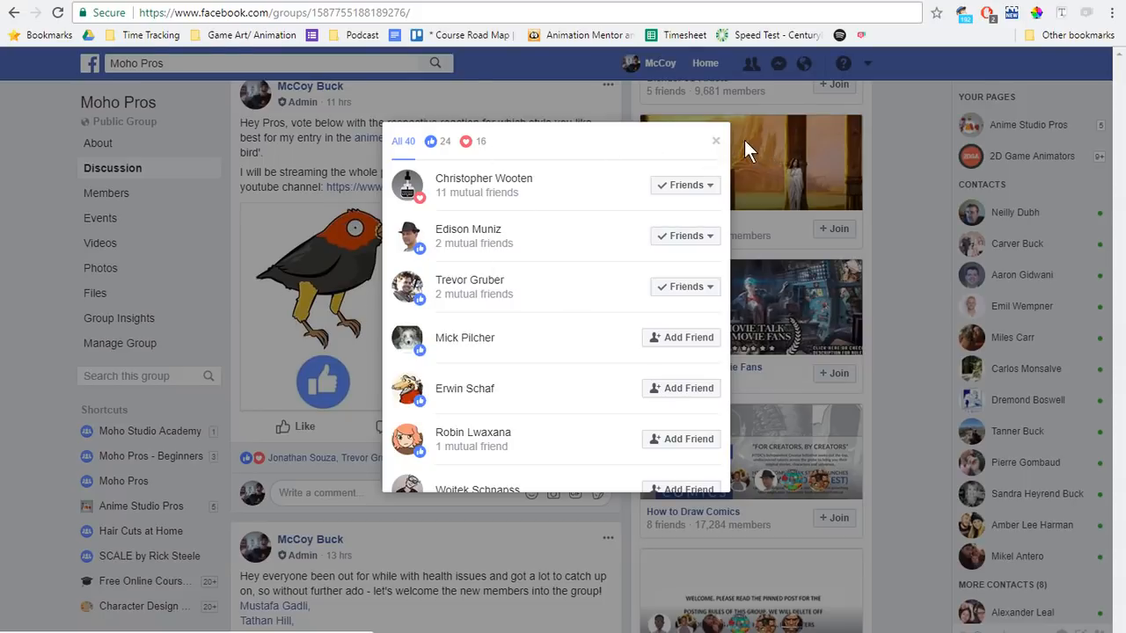
left_click(716, 141)
scroll(231, 396, "up", 1)
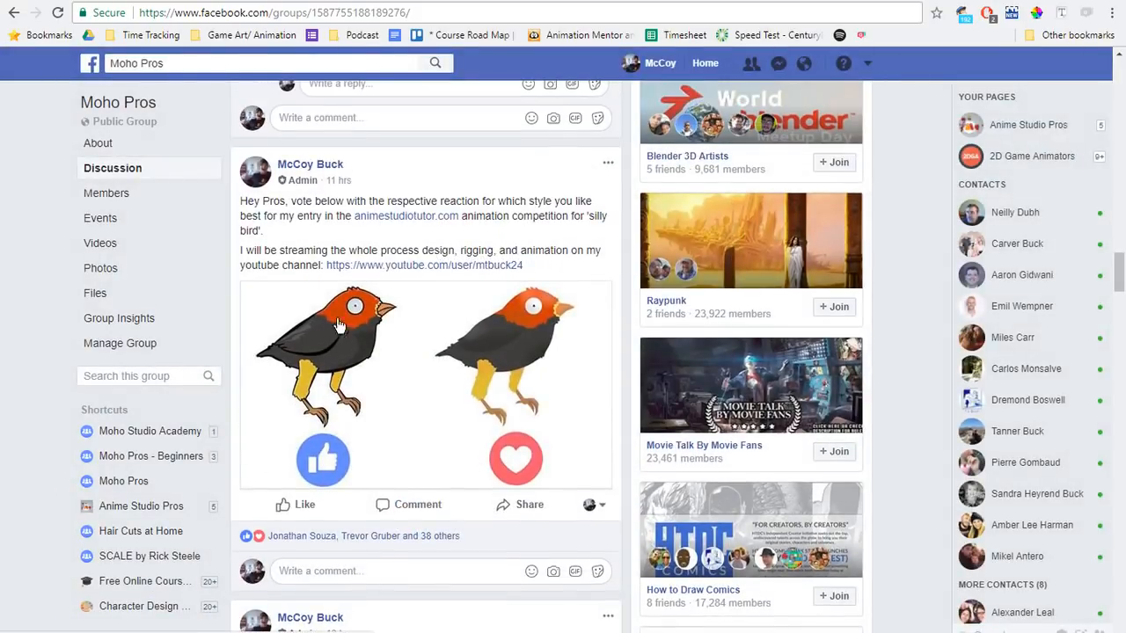
Step: Open the Moho Studio Academy and Moho Pros - Beginners groups, and check the bird vote post's reactions in the Beginners group
right_click(141, 464)
key("Escape")
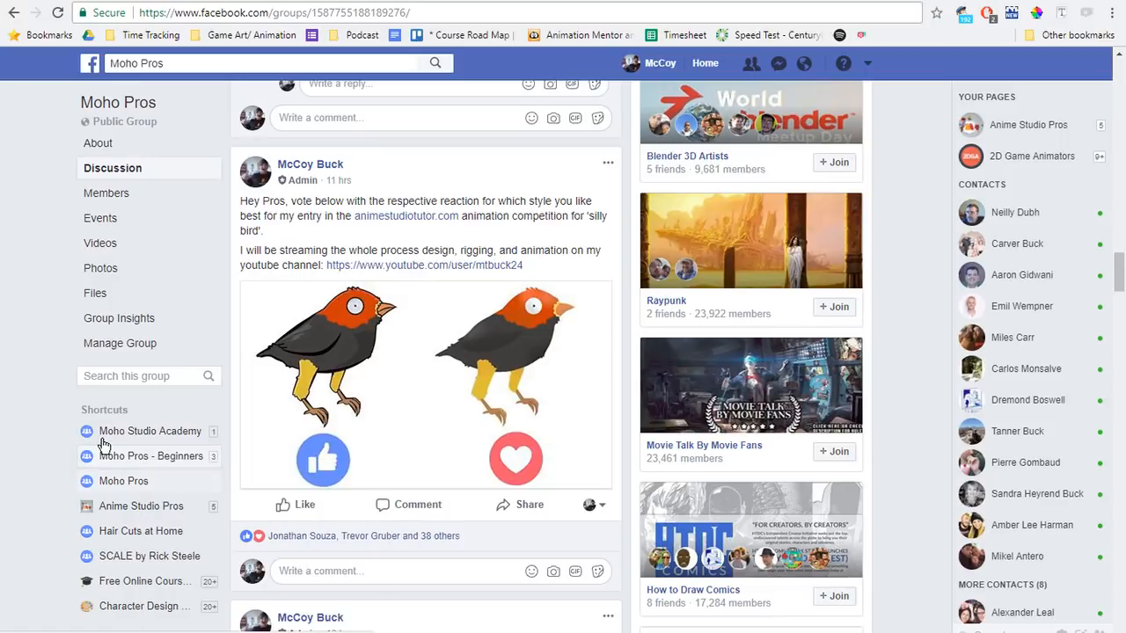
right_click(152, 432)
key("Escape")
left_click(152, 455)
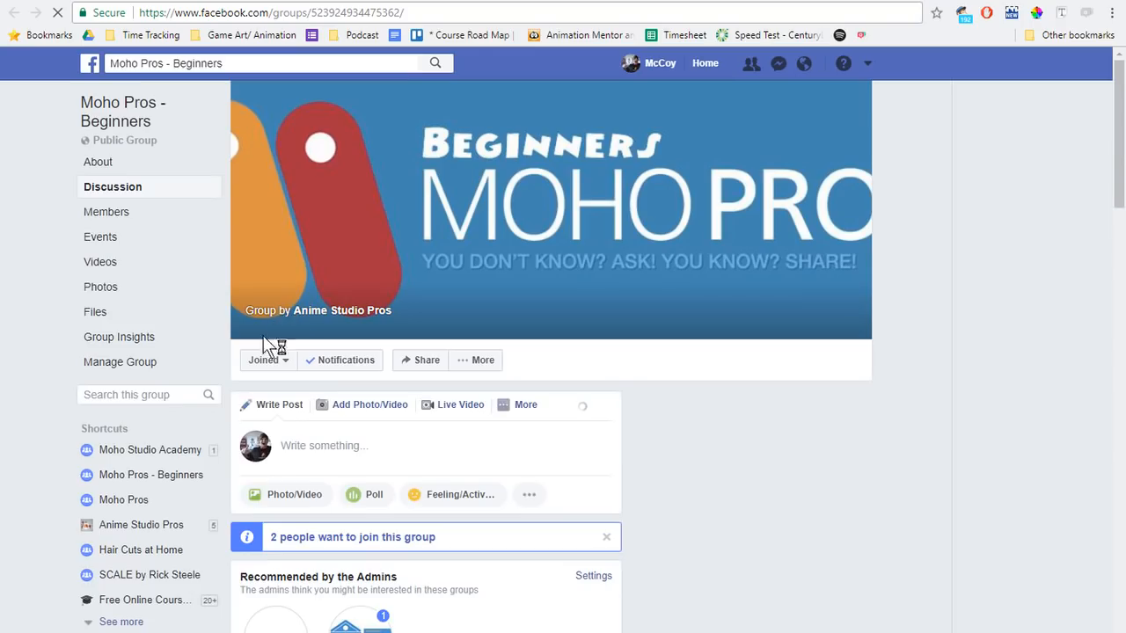
scroll(396, 352, "down", 5)
scroll(412, 368, "down", 15)
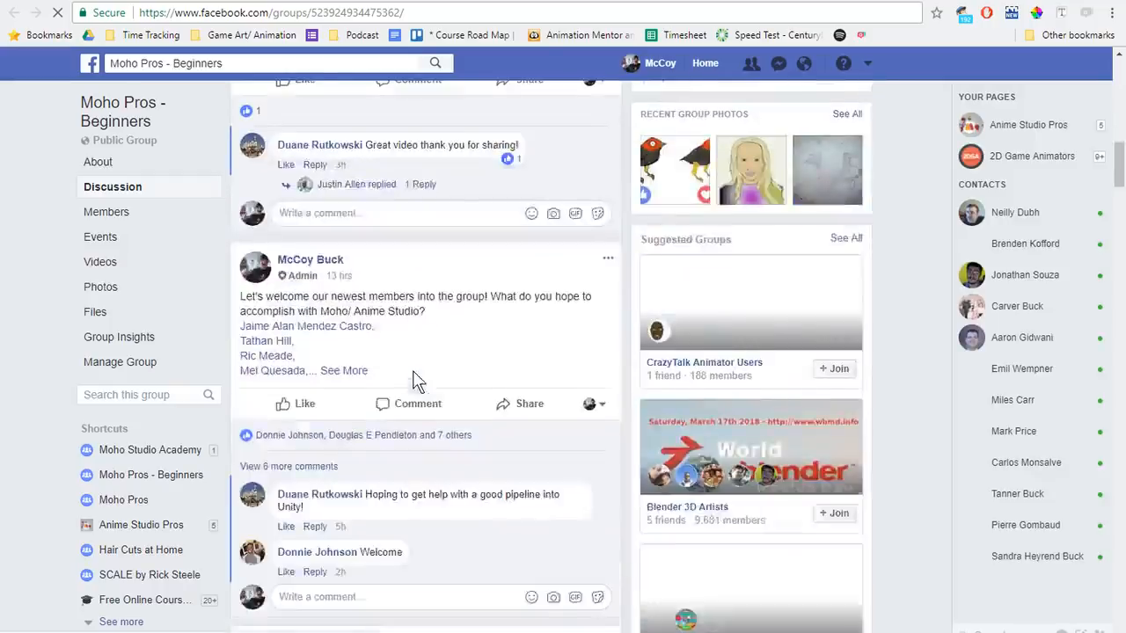
scroll(413, 371, "down", 9)
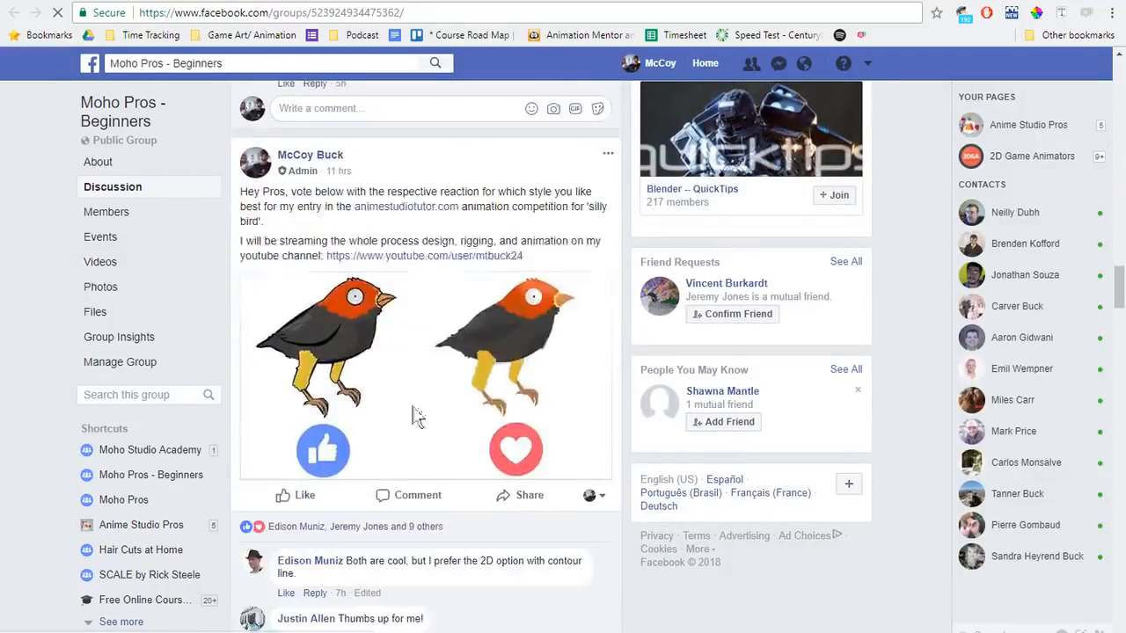
left_click(402, 473)
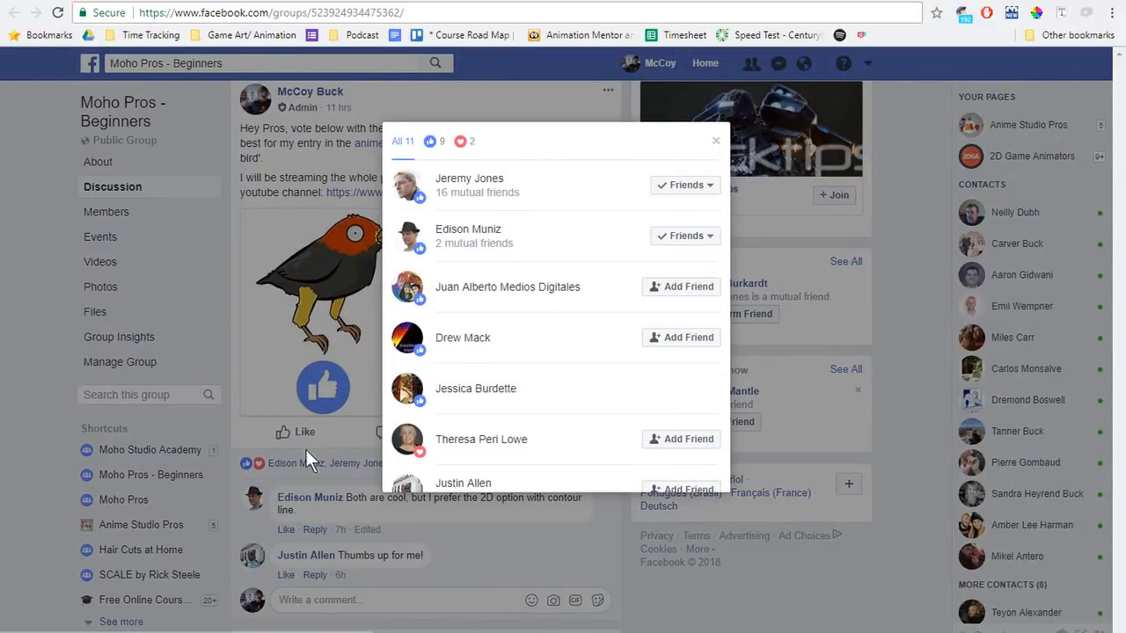
Step: Check the reactions on the bird vote post in the Moho Studio Academy group and switch back to Moho
left_click(338, 2)
scroll(358, 373, "down", 15)
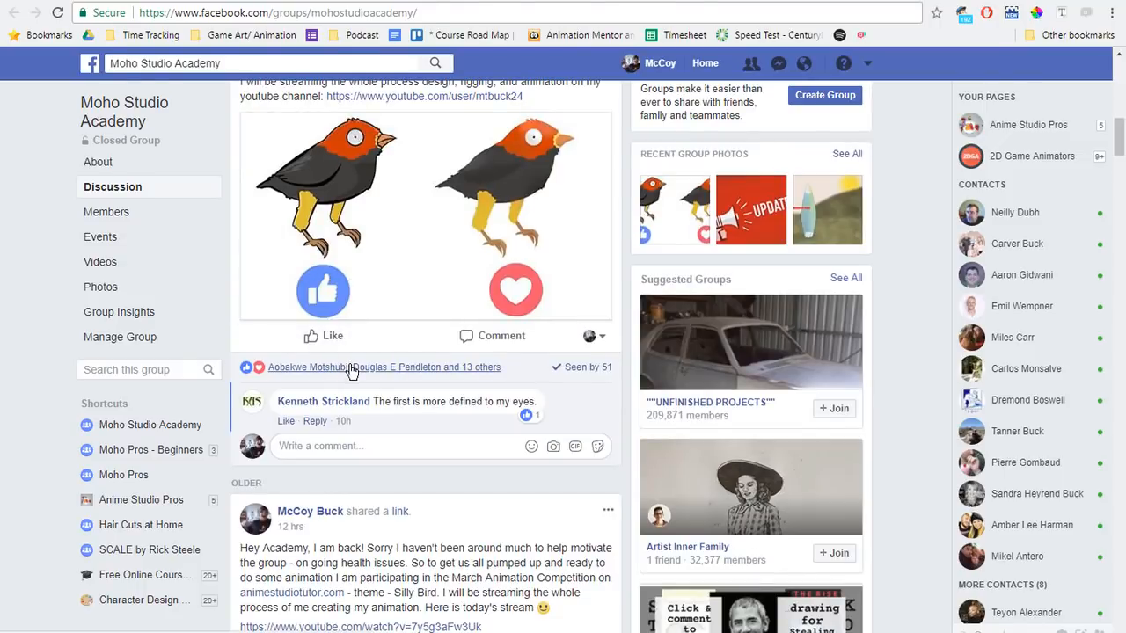
left_click(349, 366)
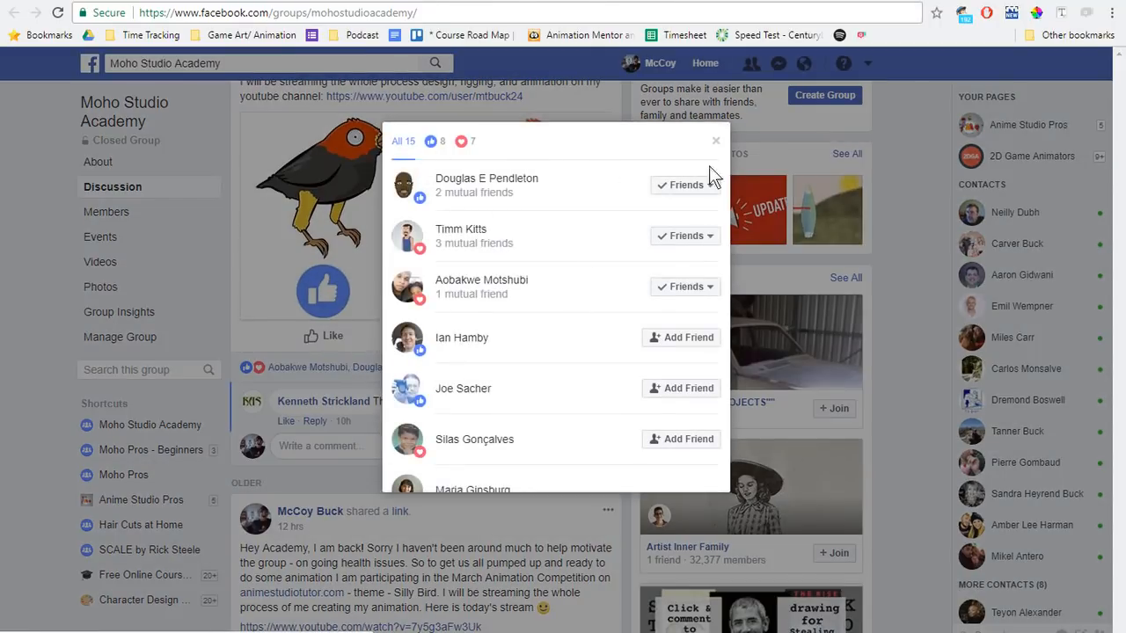
left_click(716, 144)
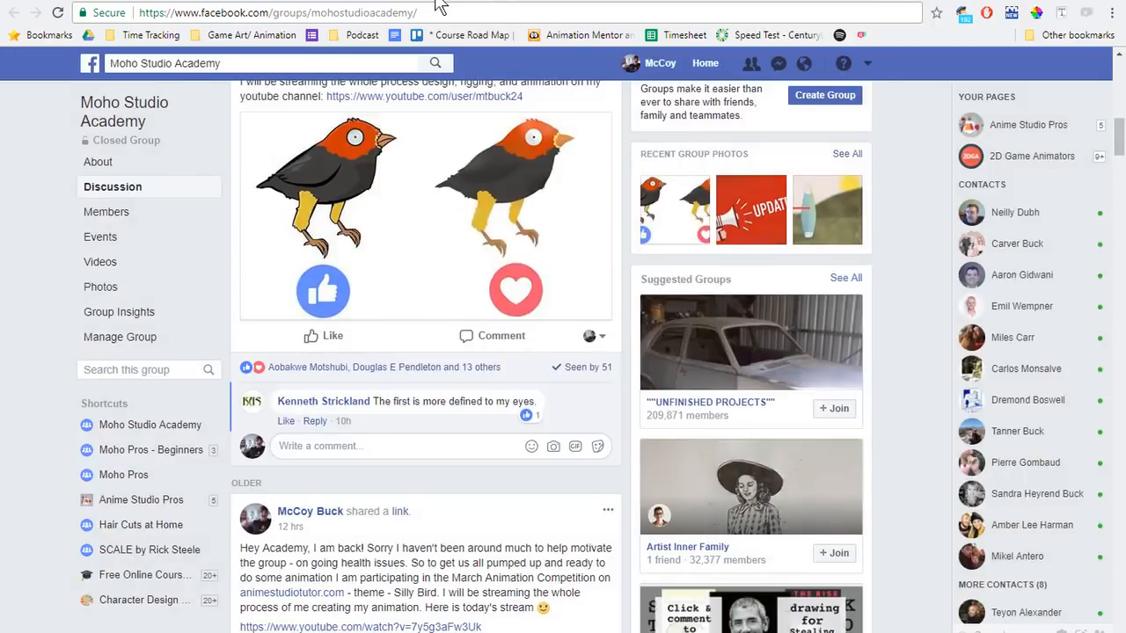
left_click(1084, 1)
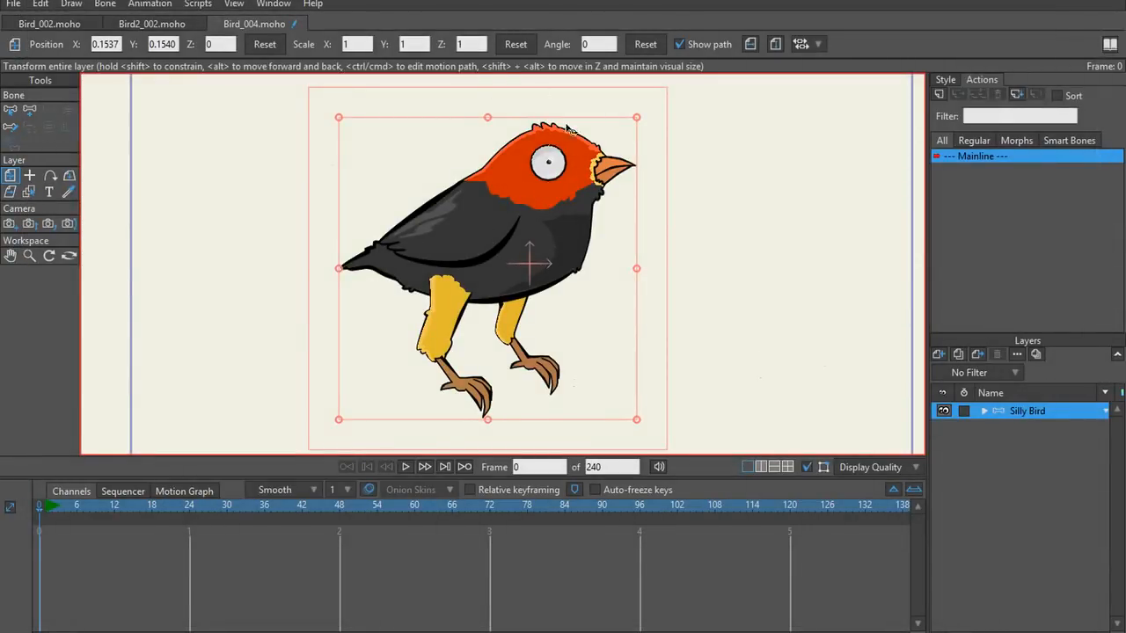
Step: Close the Bird2_002.moho document, keeping Bird_002.moho and Bird_004.moho open
left_click(32, 24)
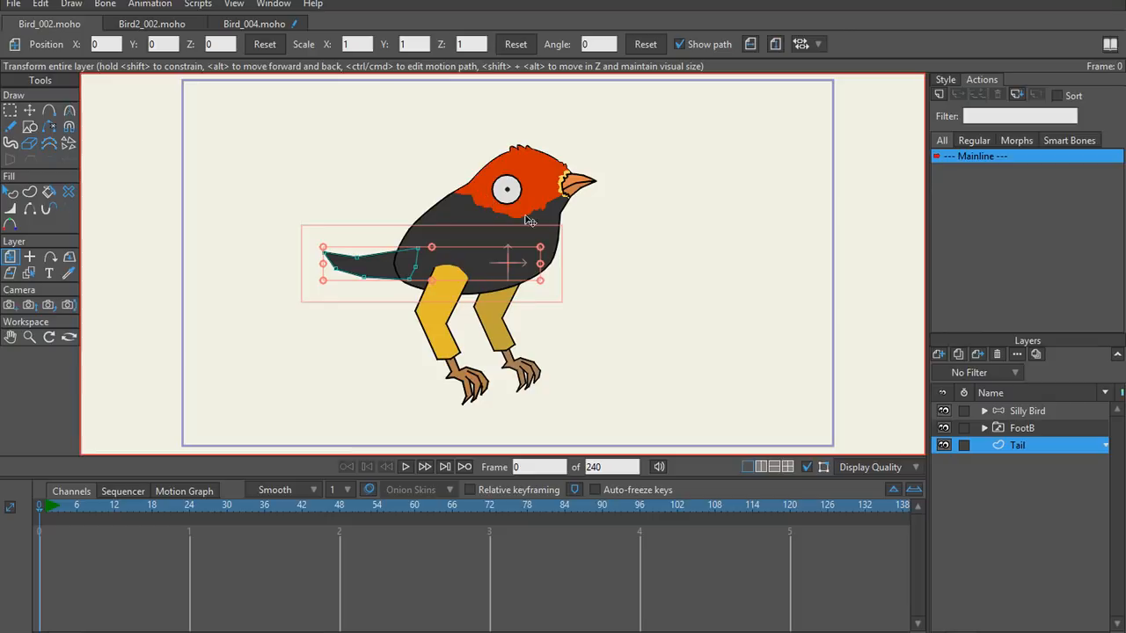
left_click(264, 24)
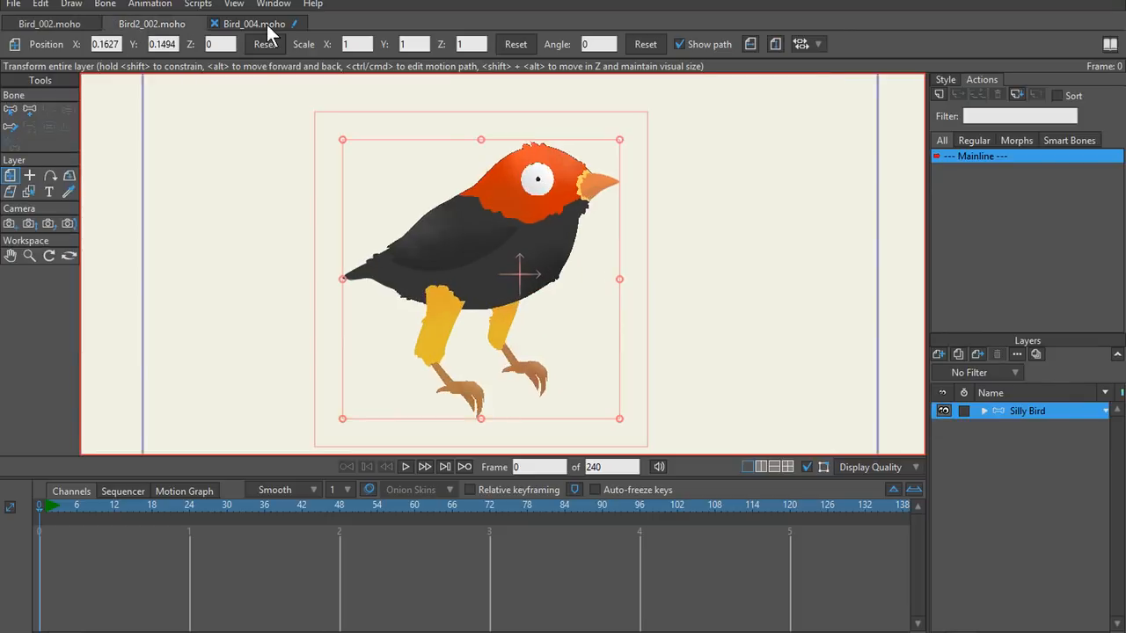
left_click(214, 24)
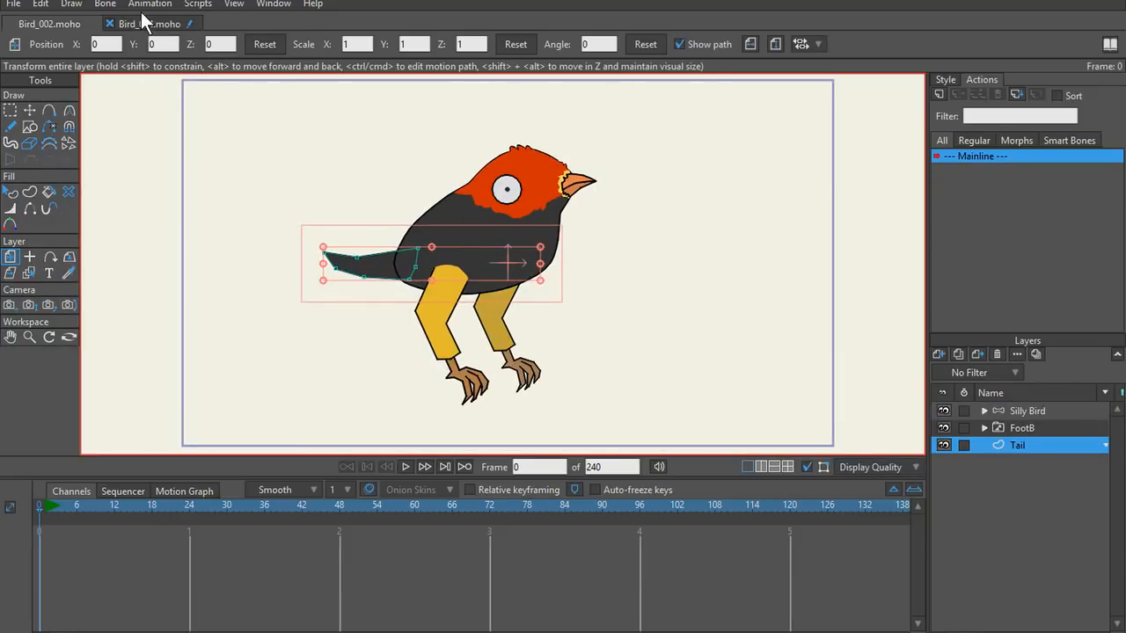
Step: Render a preview of frame 0 of Bird_004.moho
left_click(142, 21)
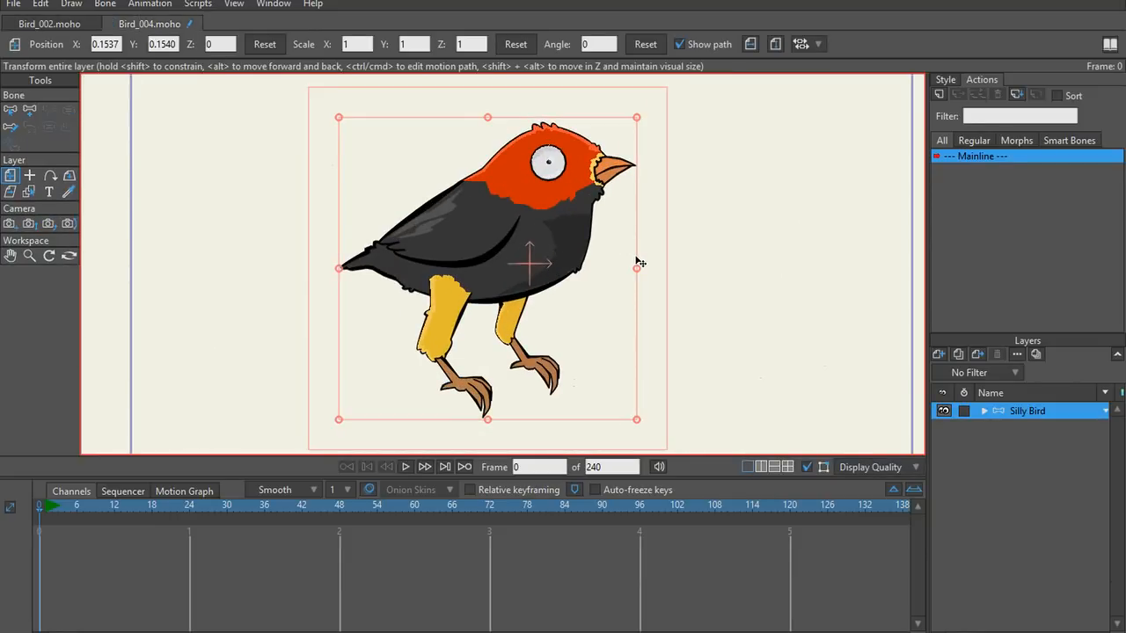
key("ctrl+r")
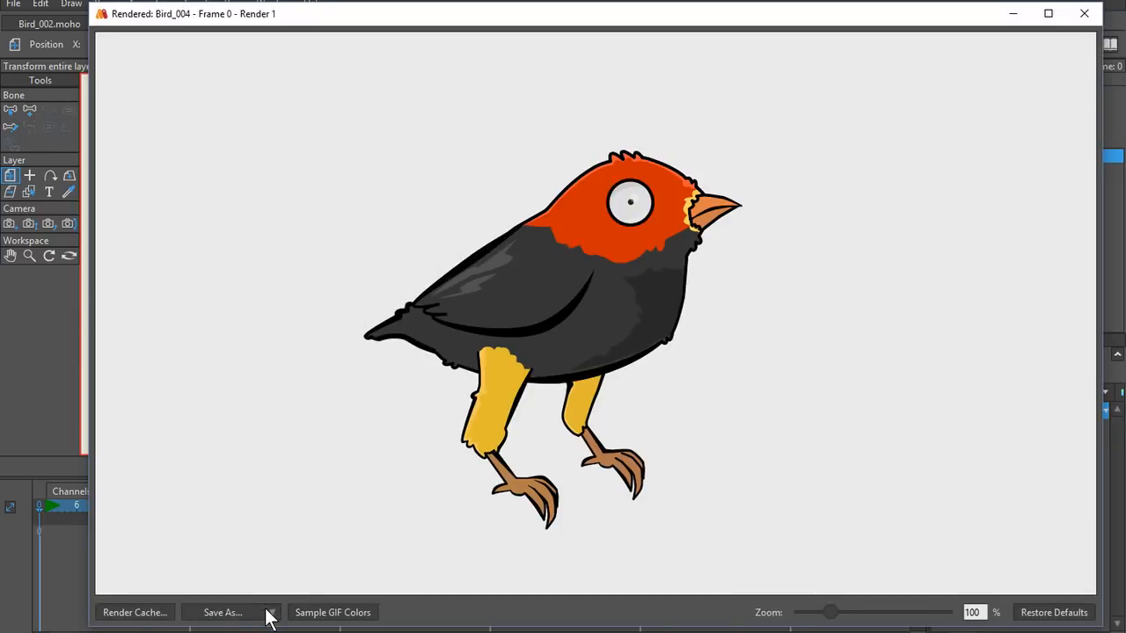
Step: Save the rendered frame as an image named Final Bird in the Silly Bird project's Thumbnail folder
left_click(268, 613)
left_click(281, 619)
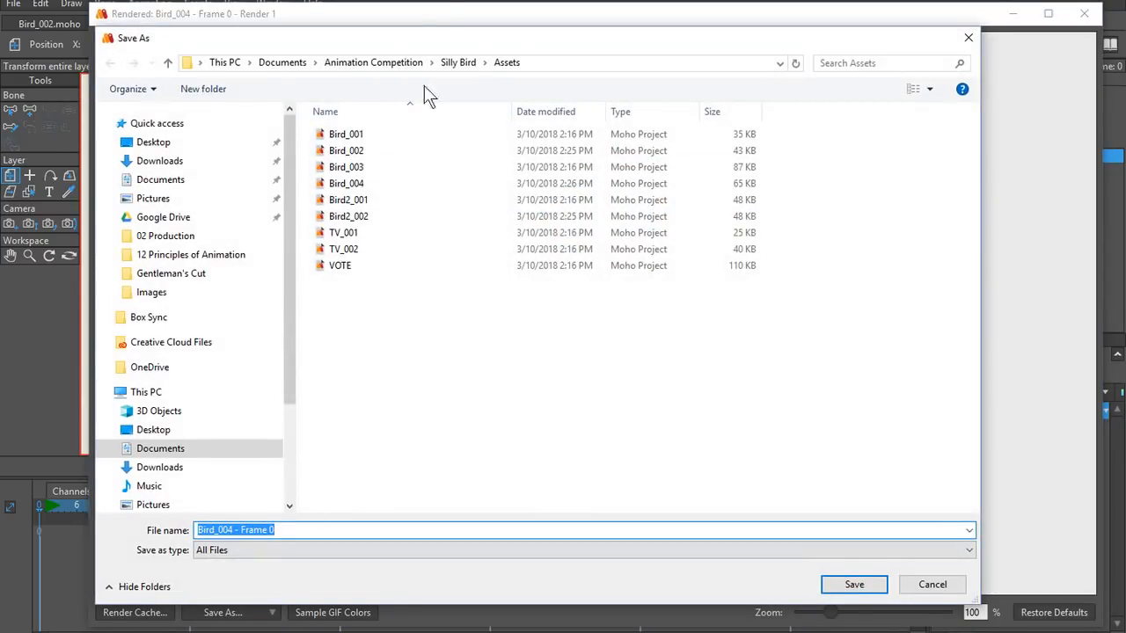
left_click(449, 62)
double_click(374, 196)
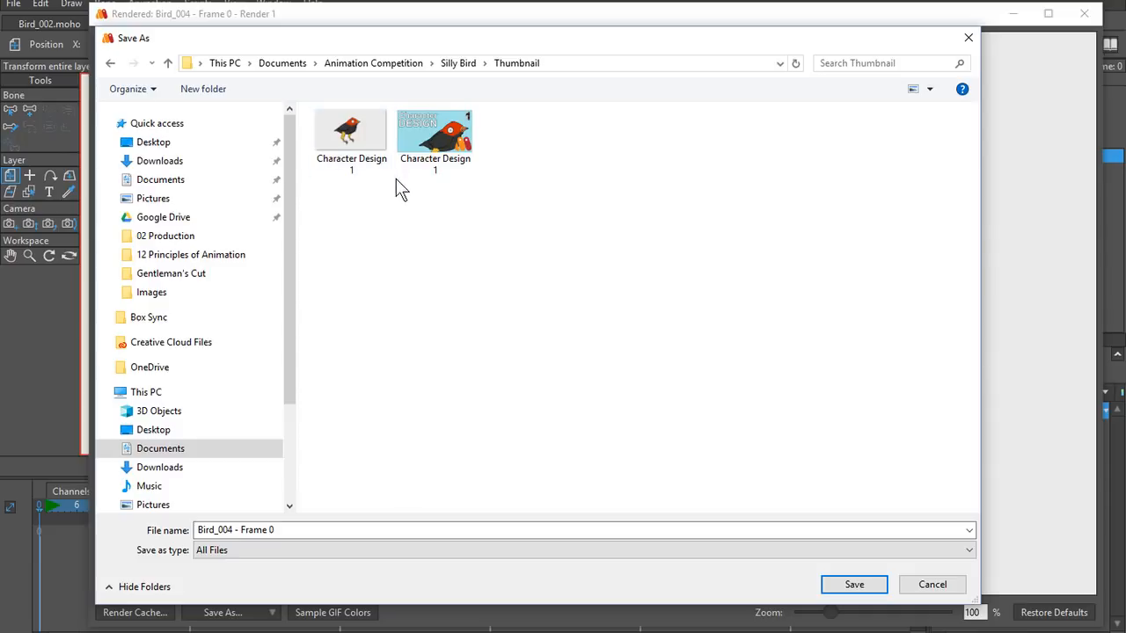
left_click(332, 528)
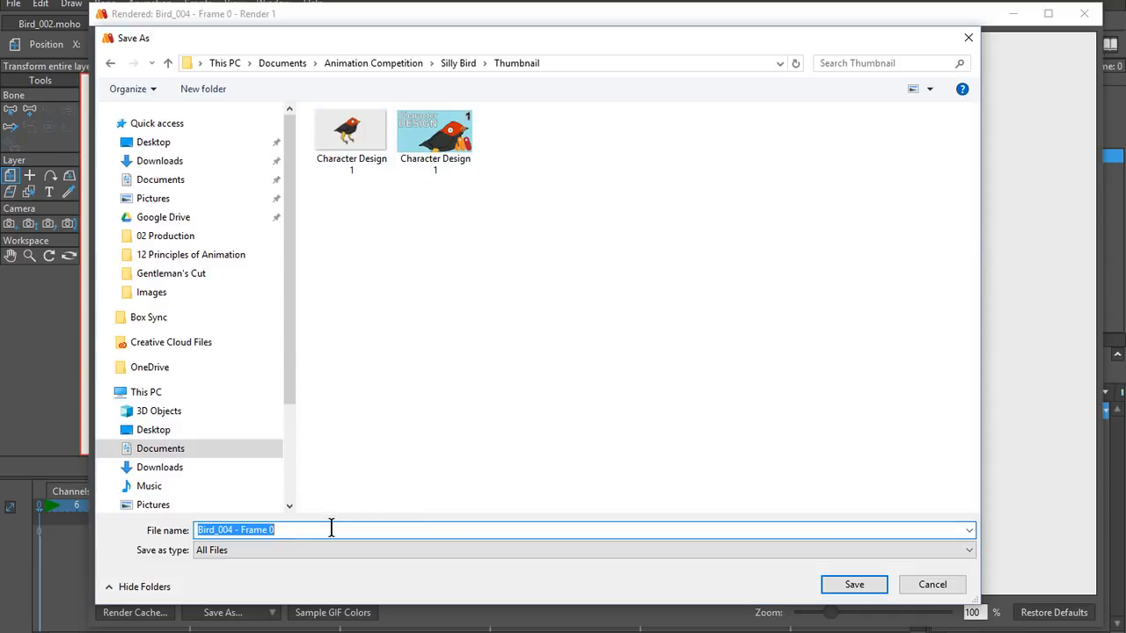
type("Final Bir")
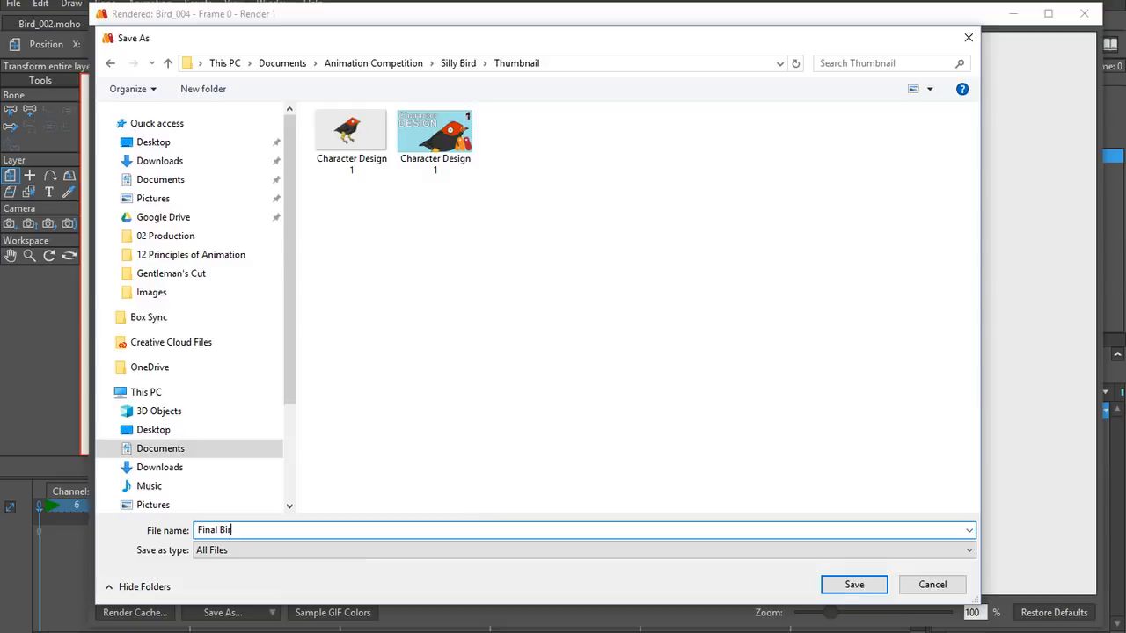
key("Return")
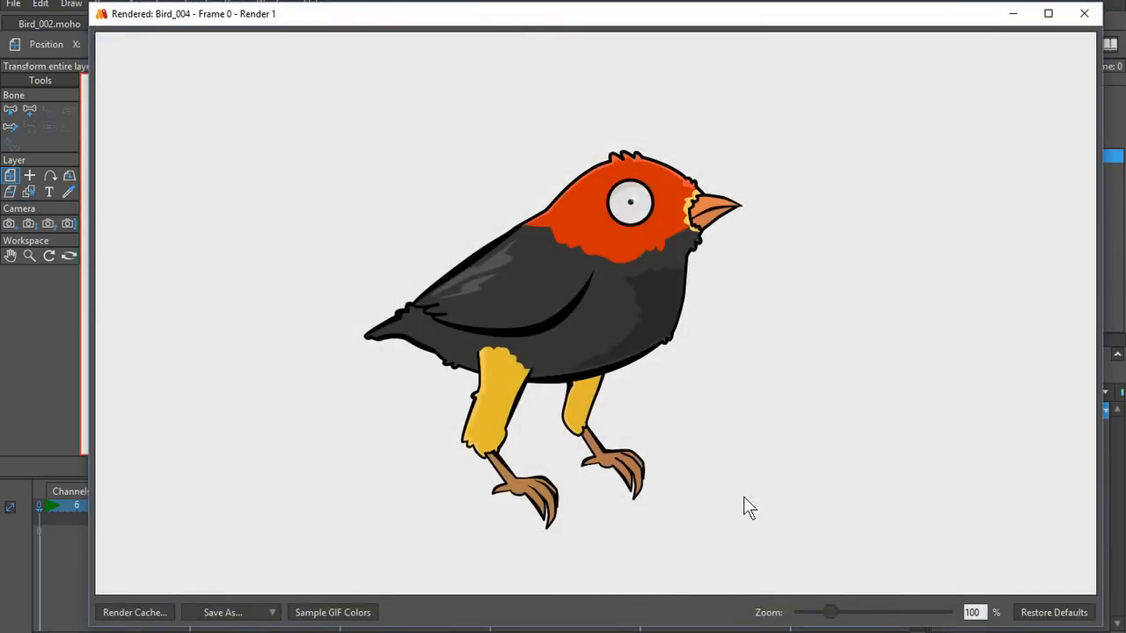
Step: Close the render preview and close the Bird_004.moho document without saving its changes
left_click(1084, 14)
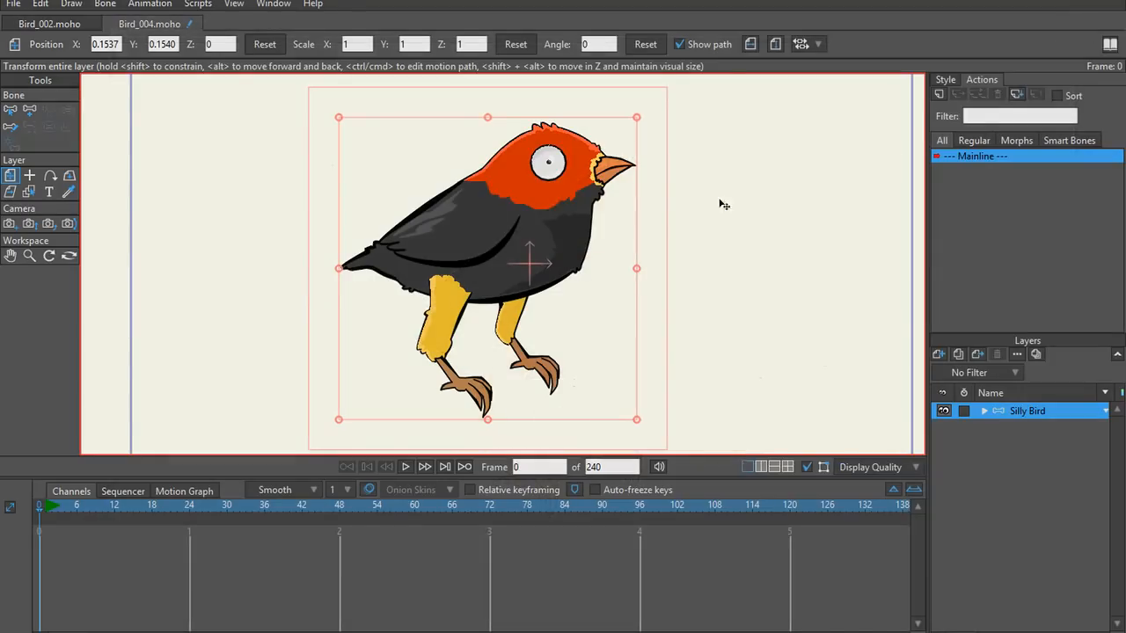
left_click(110, 24)
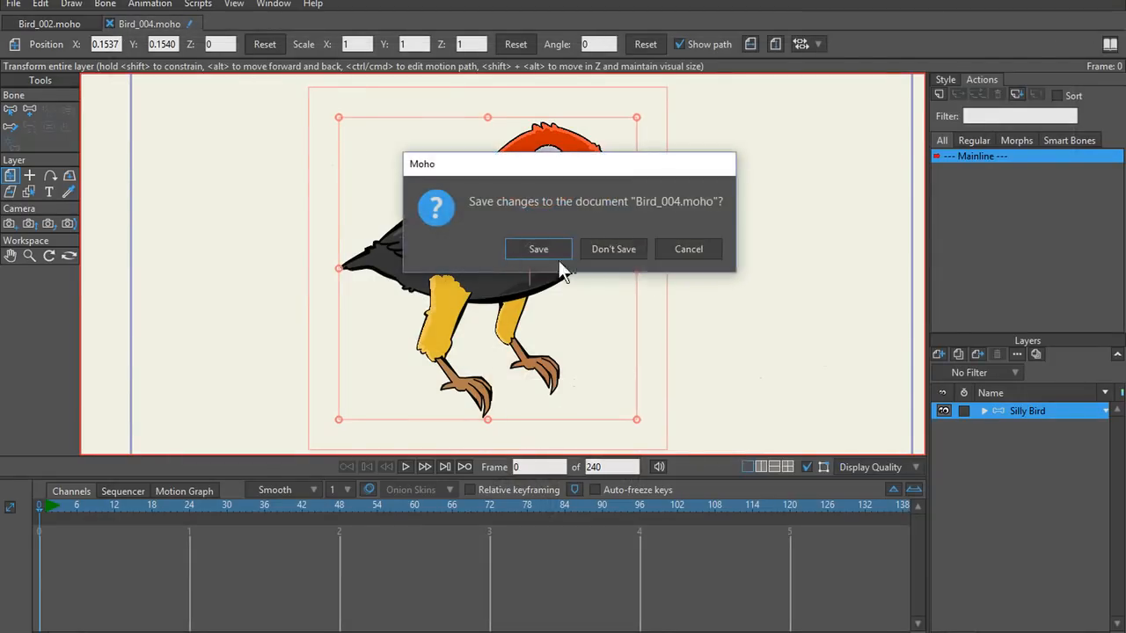
left_click(618, 254)
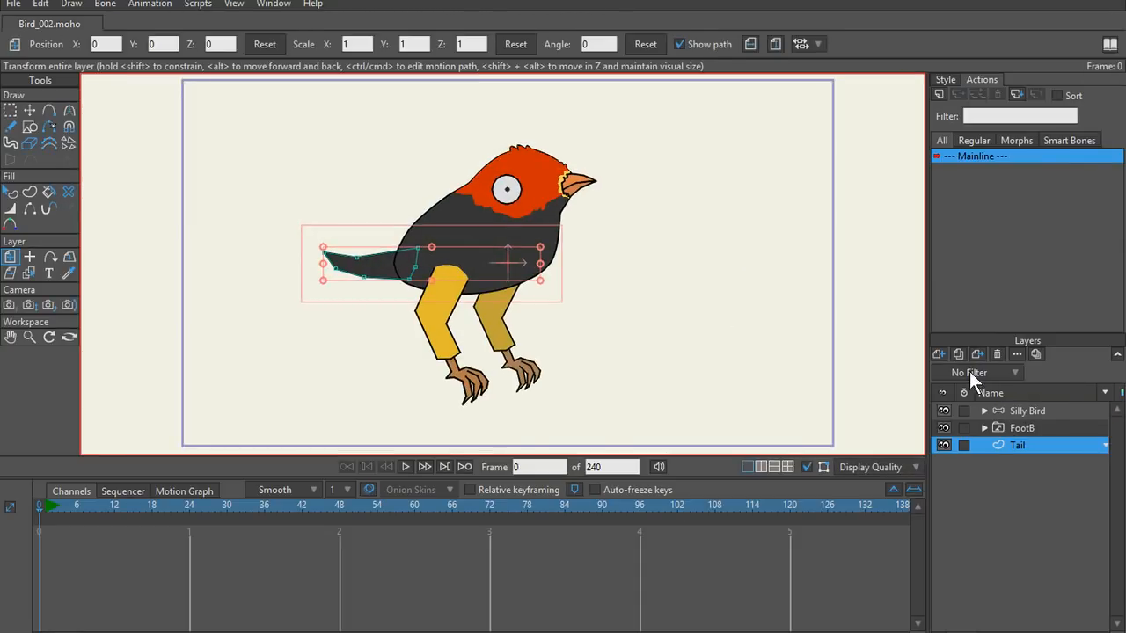
Step: Add an image layer to Bird_002.moho using the Final Bird picture from the Silly Bird Thumbnail folder
left_click(940, 354)
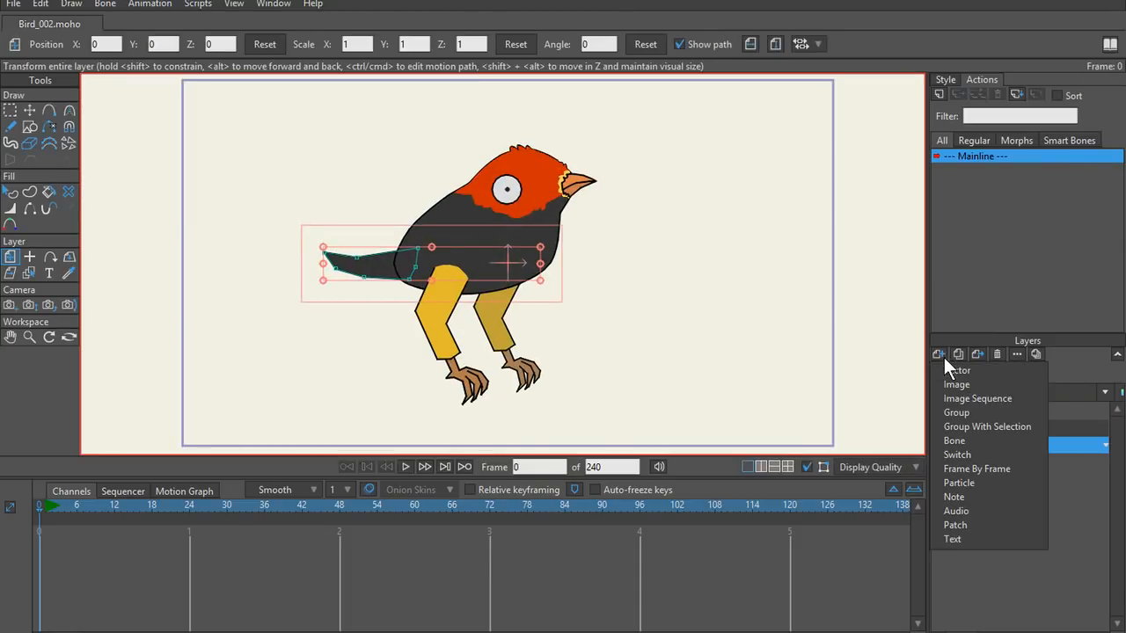
left_click(976, 389)
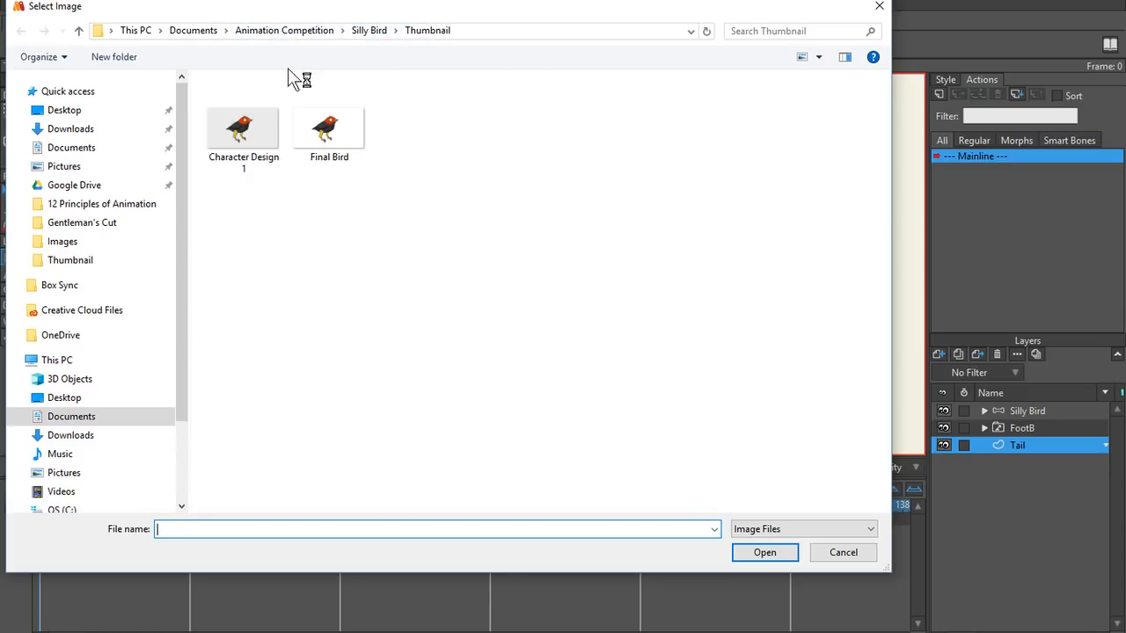
left_click(369, 31)
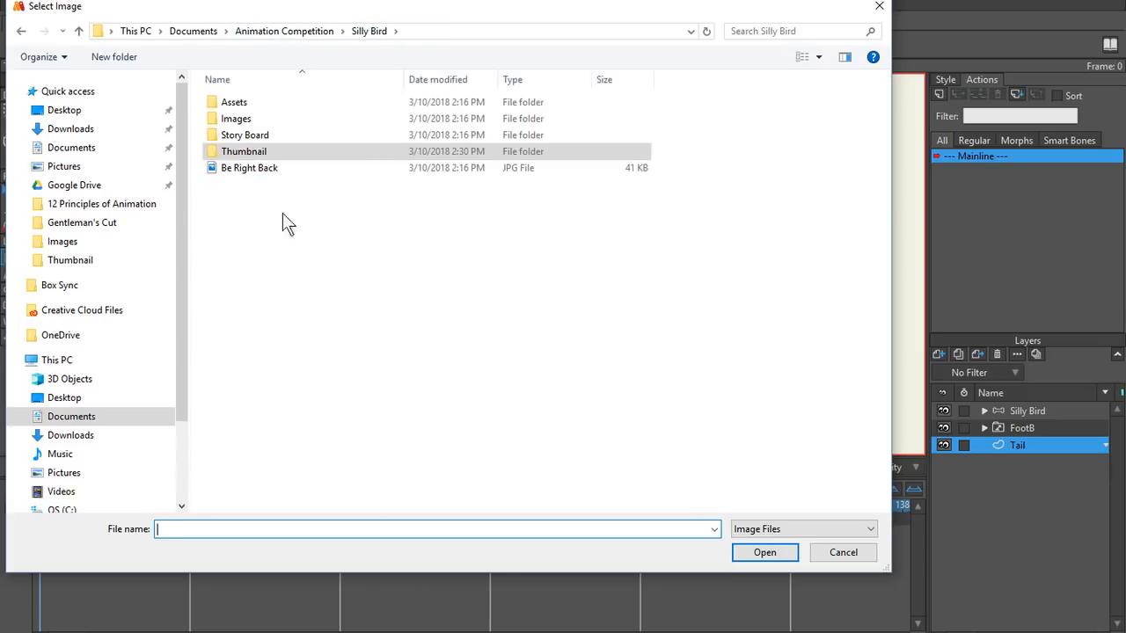
double_click(248, 121)
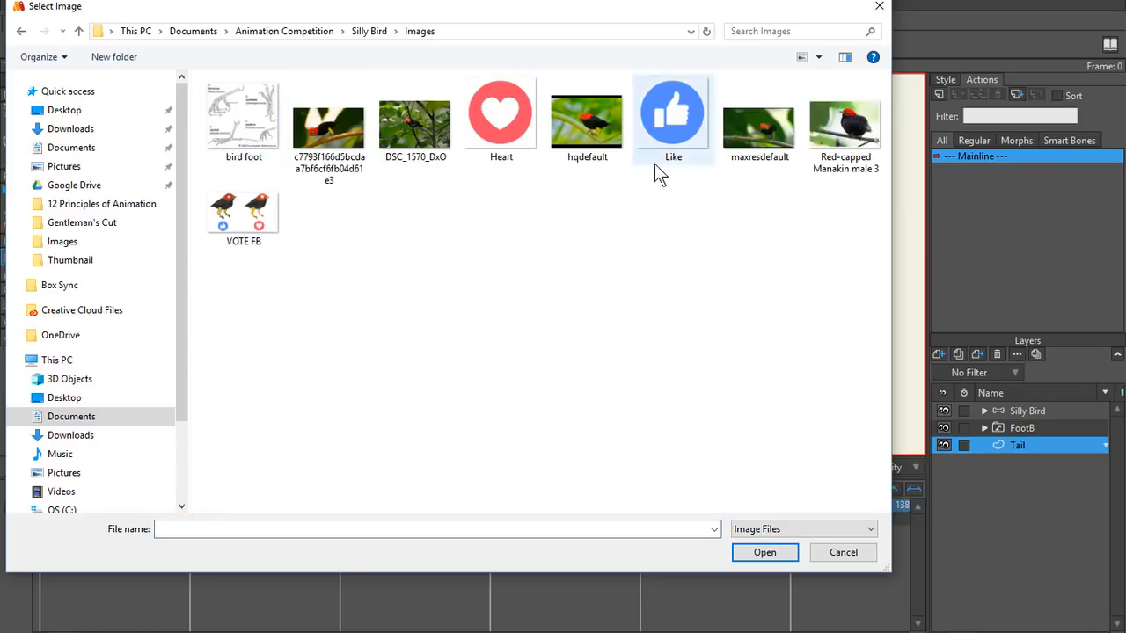
left_click(373, 26)
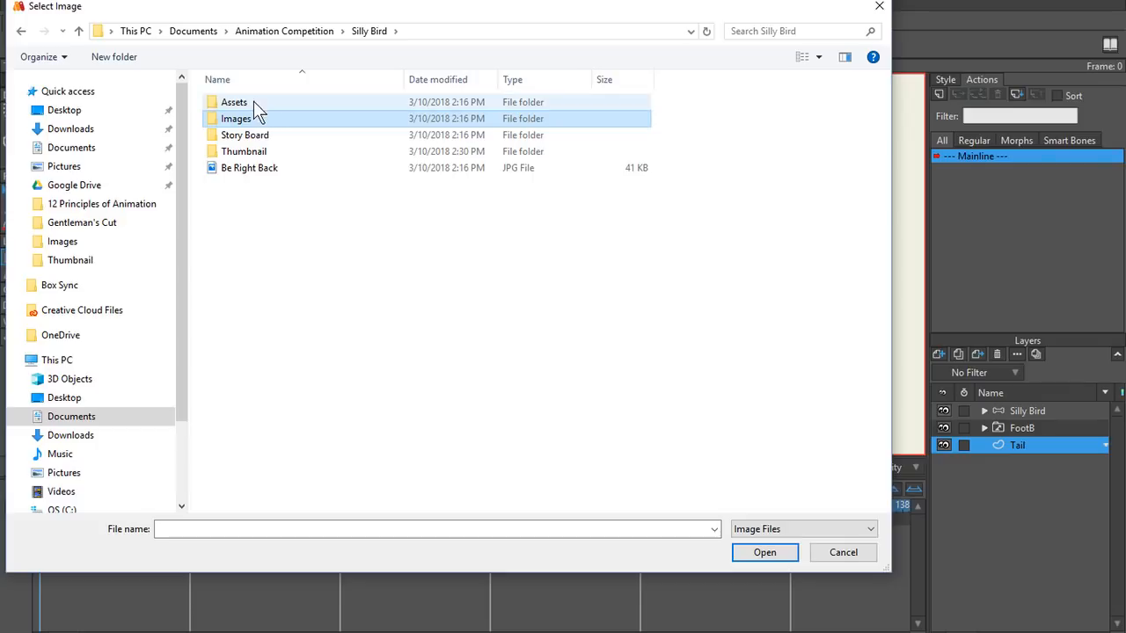
double_click(252, 103)
left_click(369, 31)
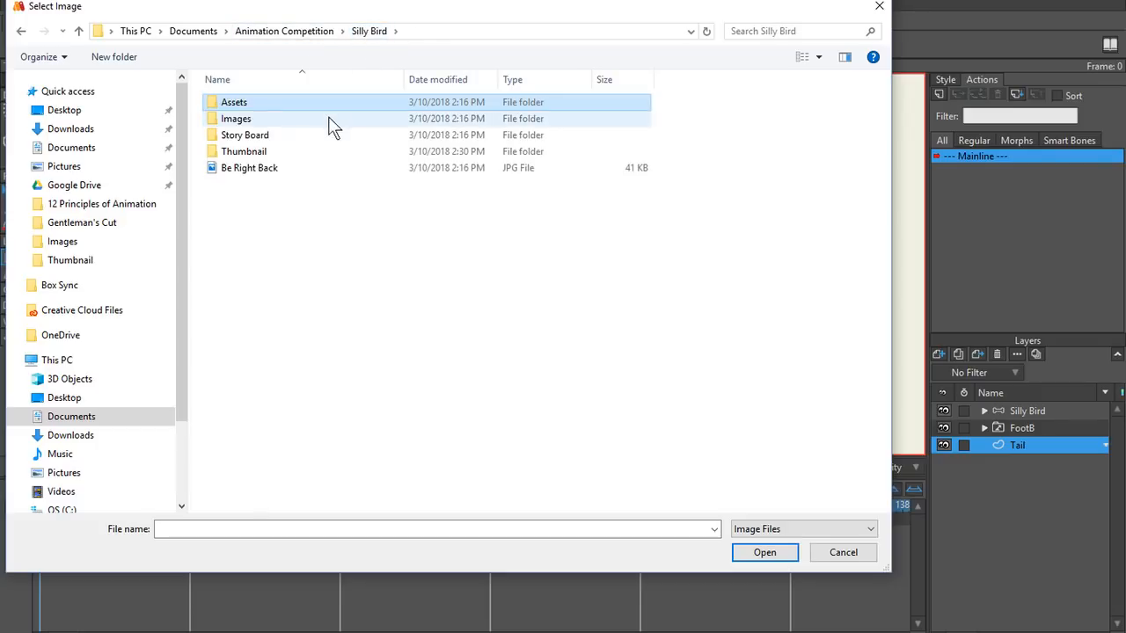
double_click(252, 153)
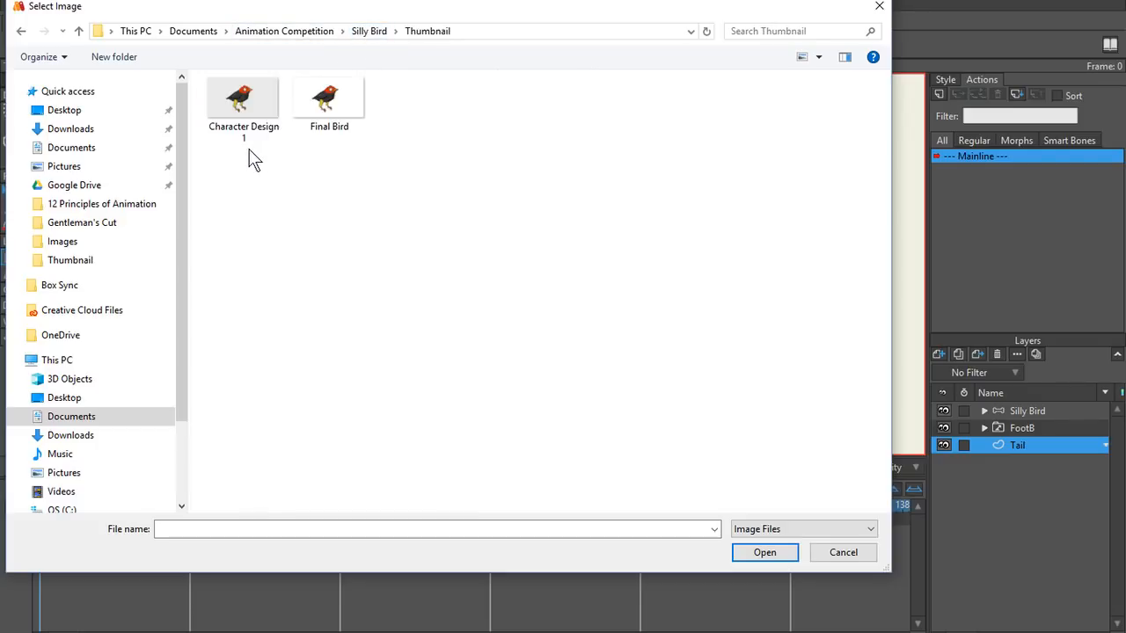
double_click(350, 112)
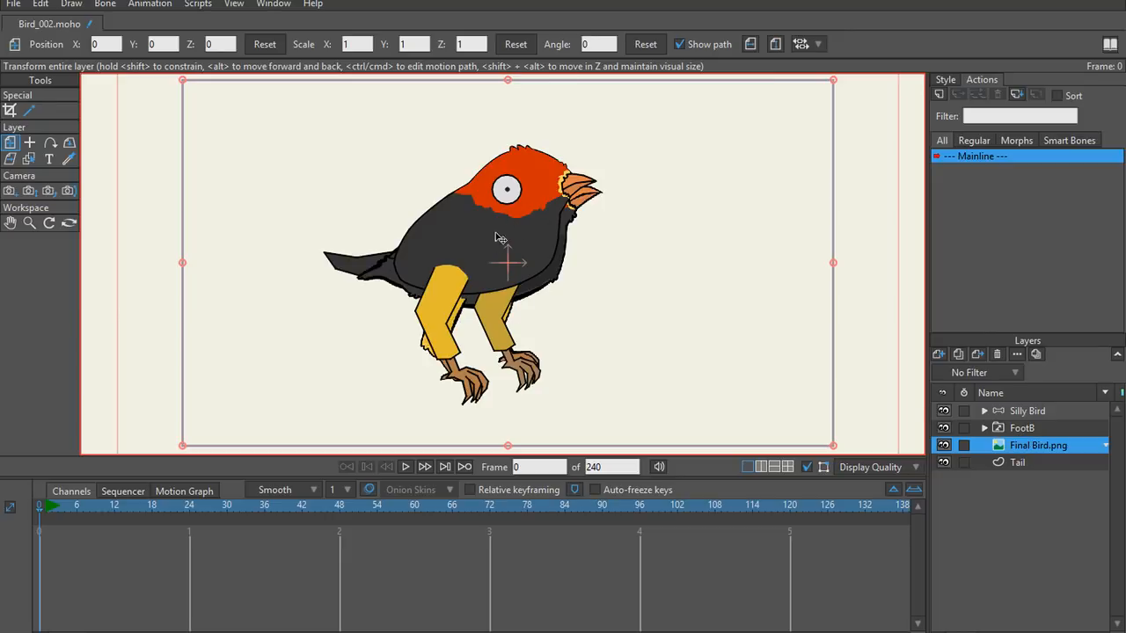
Step: Open Bird_003 from the Silly Bird Assets folder and decline locating the missing image file
left_click(14, 4)
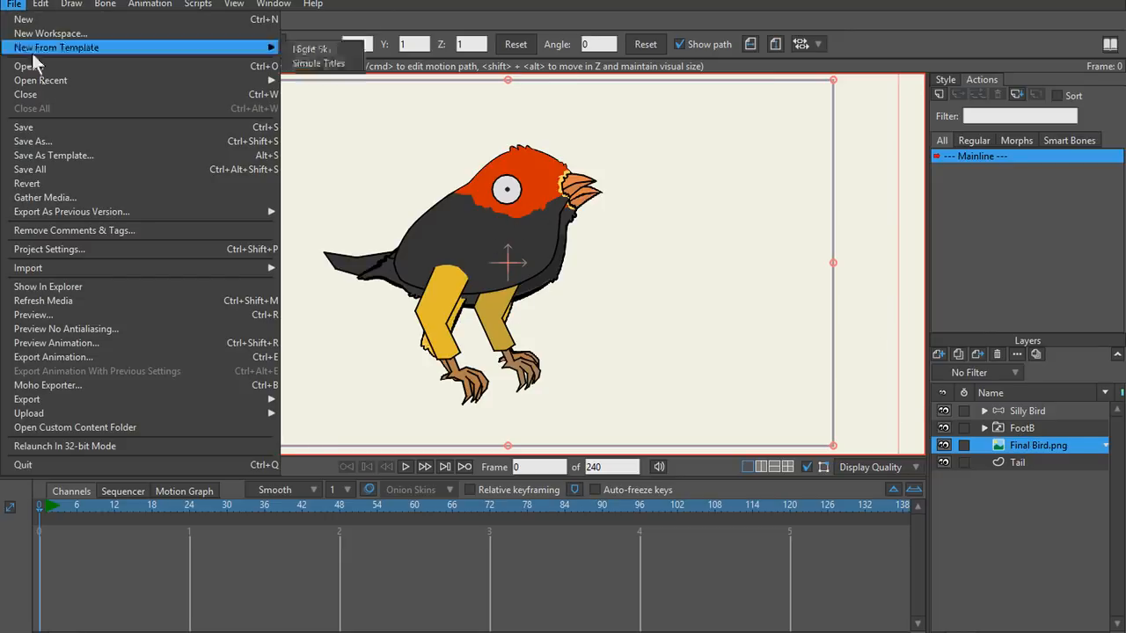
left_click(37, 69)
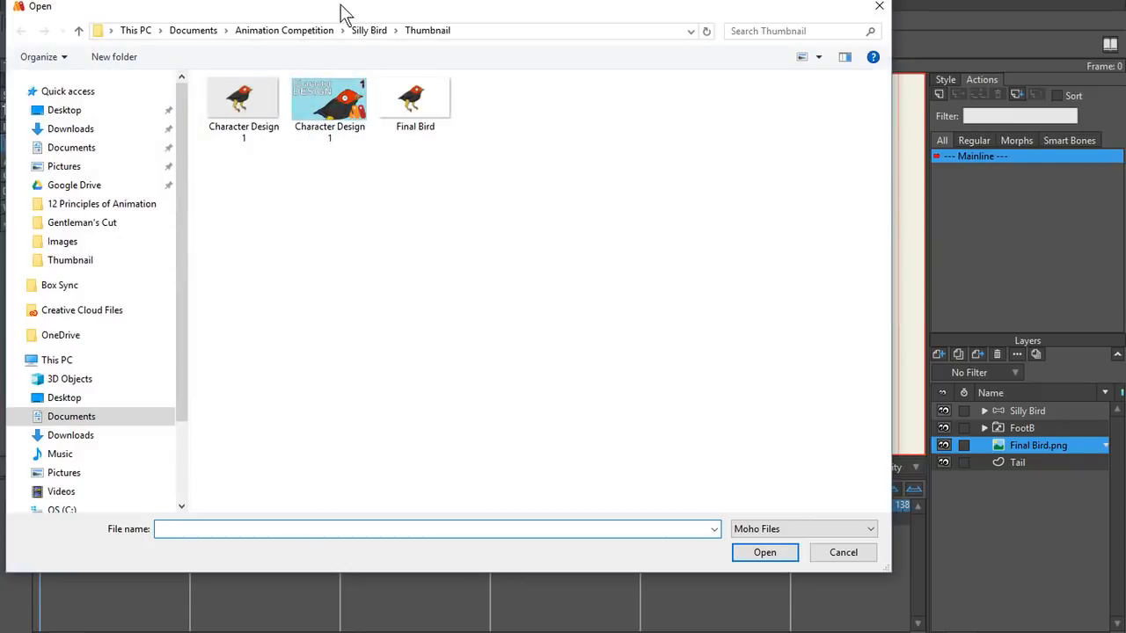
left_click(369, 32)
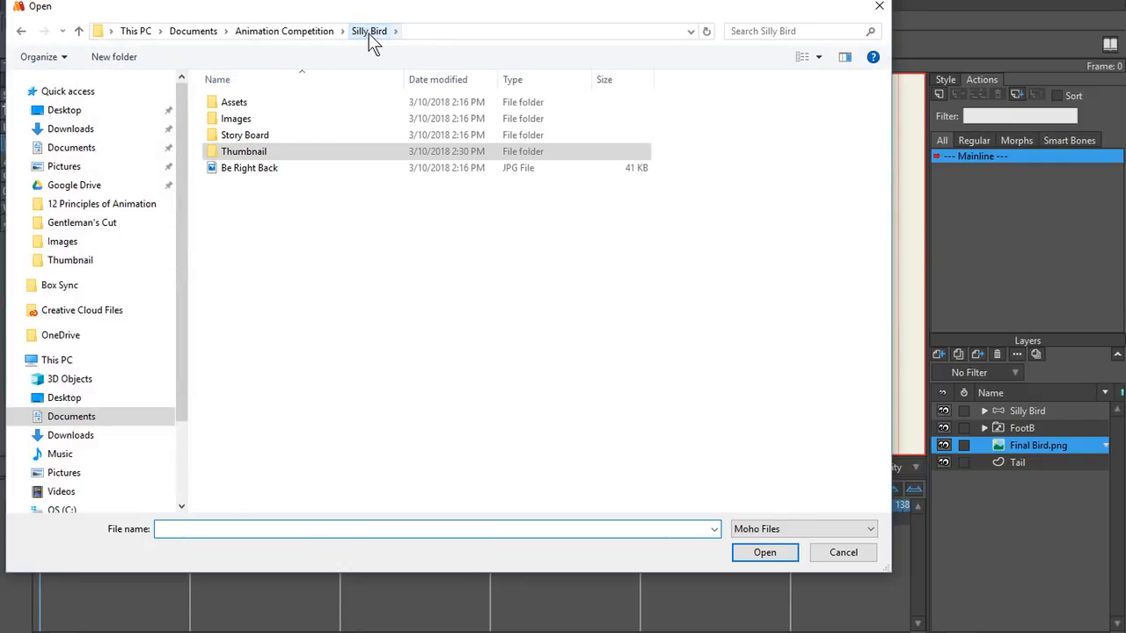
double_click(248, 103)
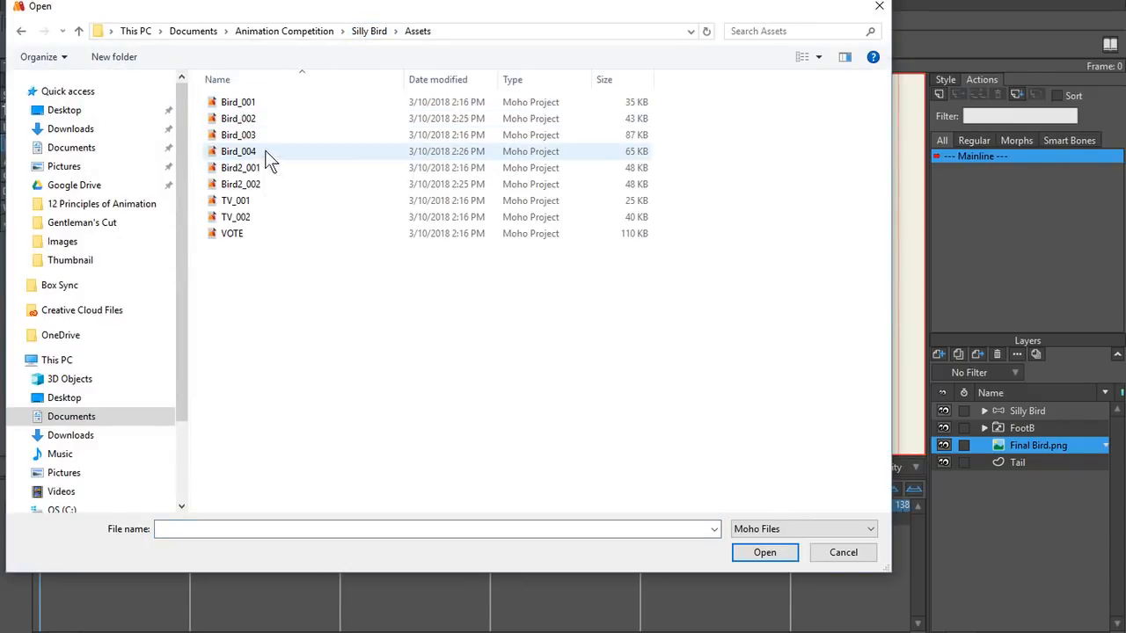
double_click(262, 134)
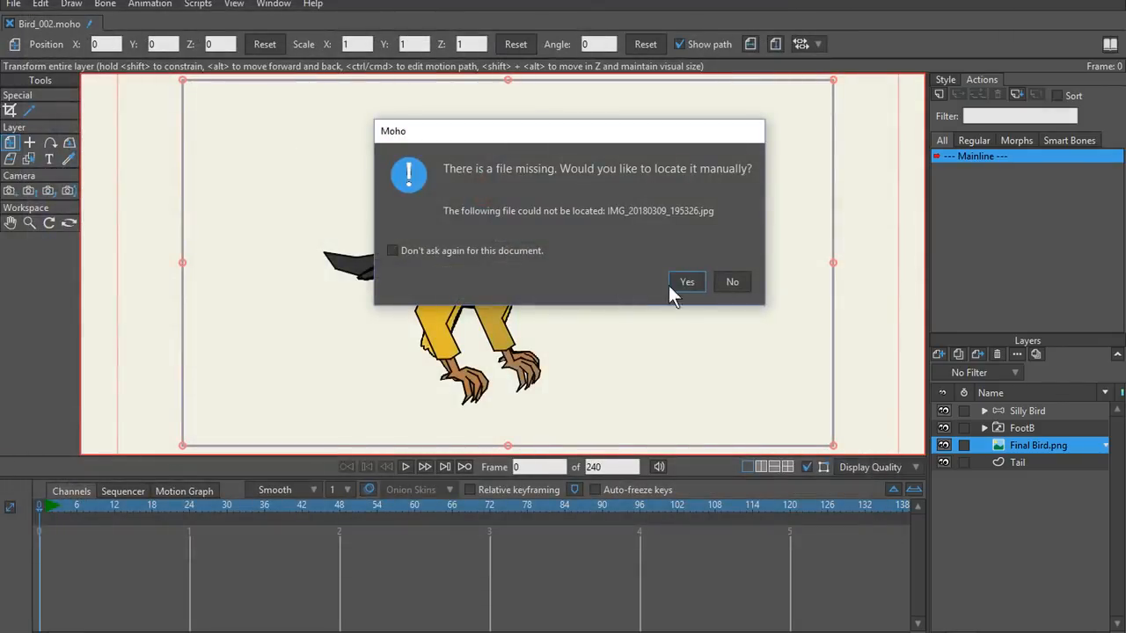
left_click(747, 289)
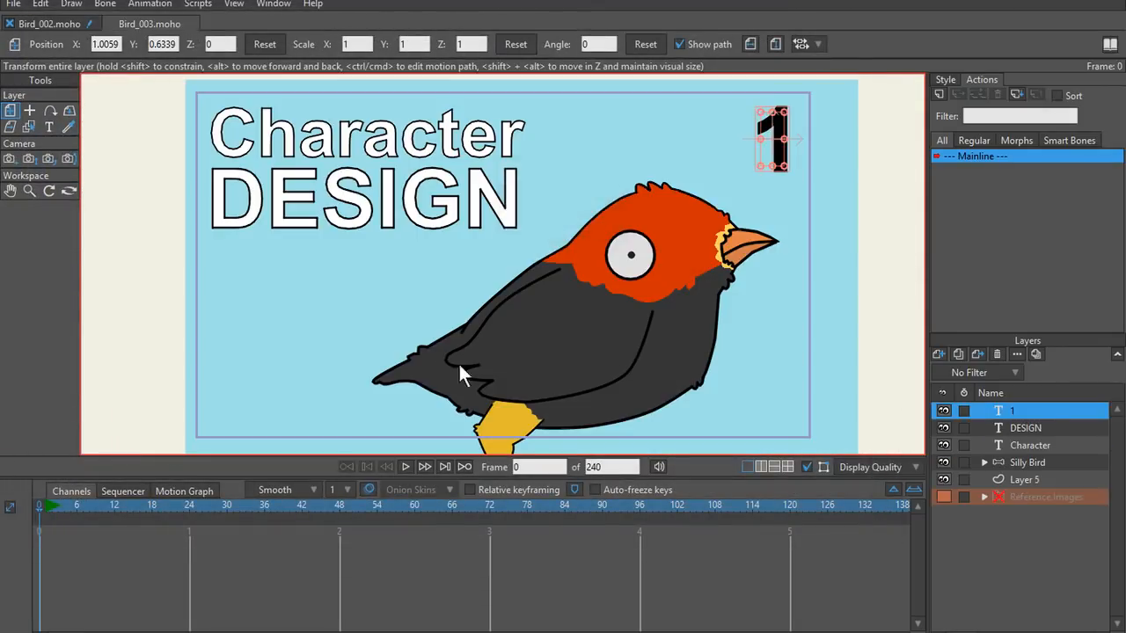
Step: Delete the light blue background layer, Layer 5, and the Reference Images layer from Bird_003.moho
scroll(474, 342, "down", 3)
scroll(498, 347, "up", 4)
left_click_drag(476, 315, 468, 276)
scroll(466, 275, "down", 2)
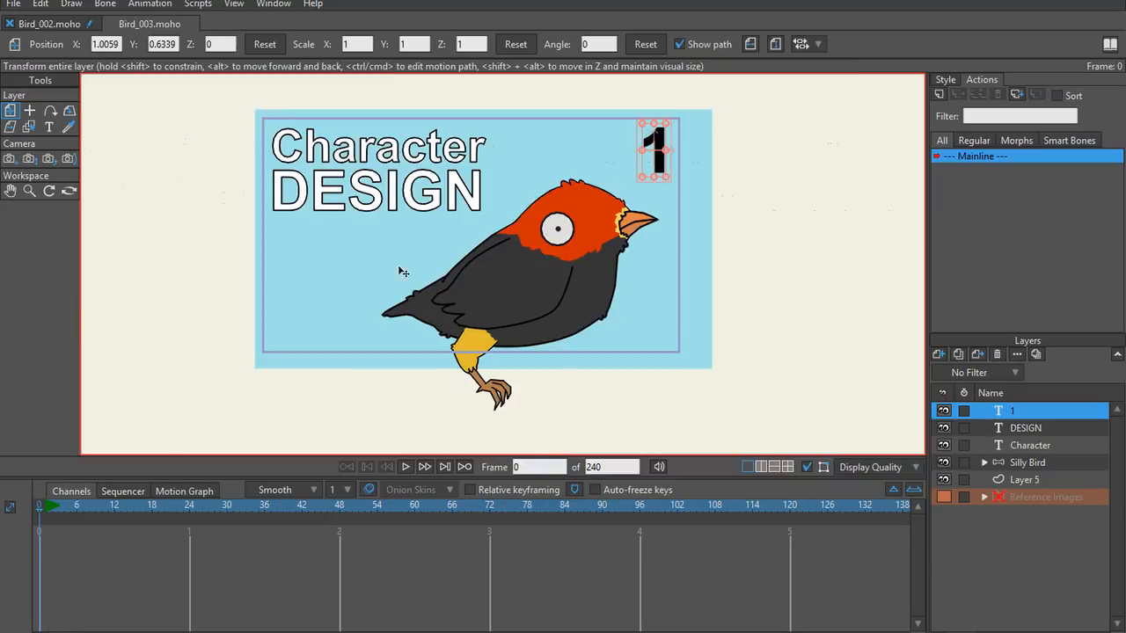
left_click(393, 257)
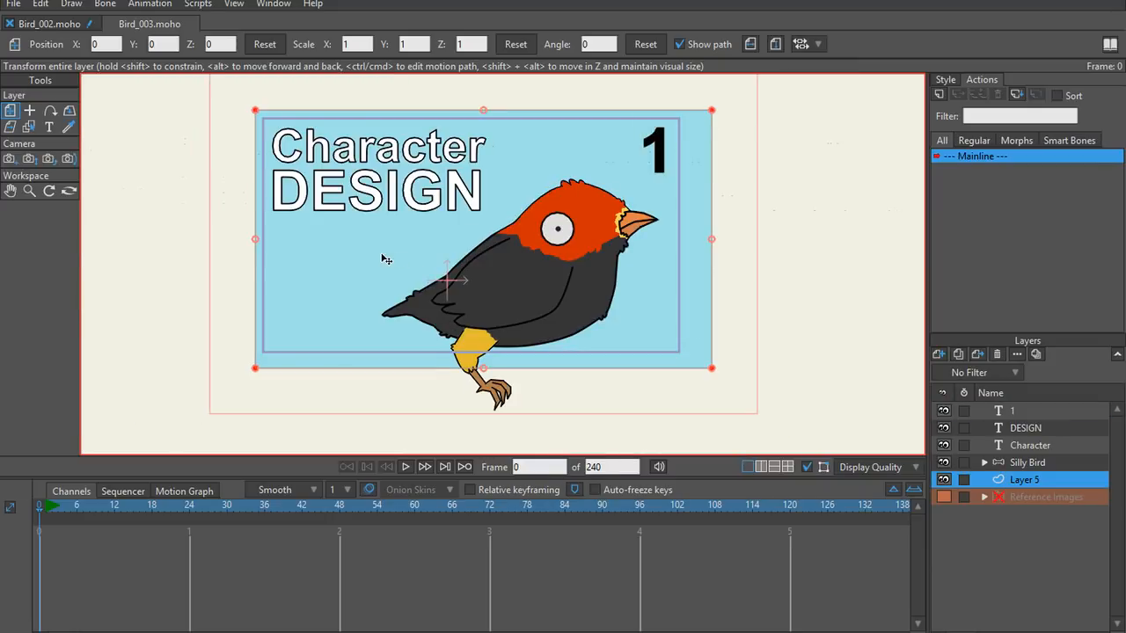
left_click(1018, 497)
left_click(1011, 479)
left_click(996, 351)
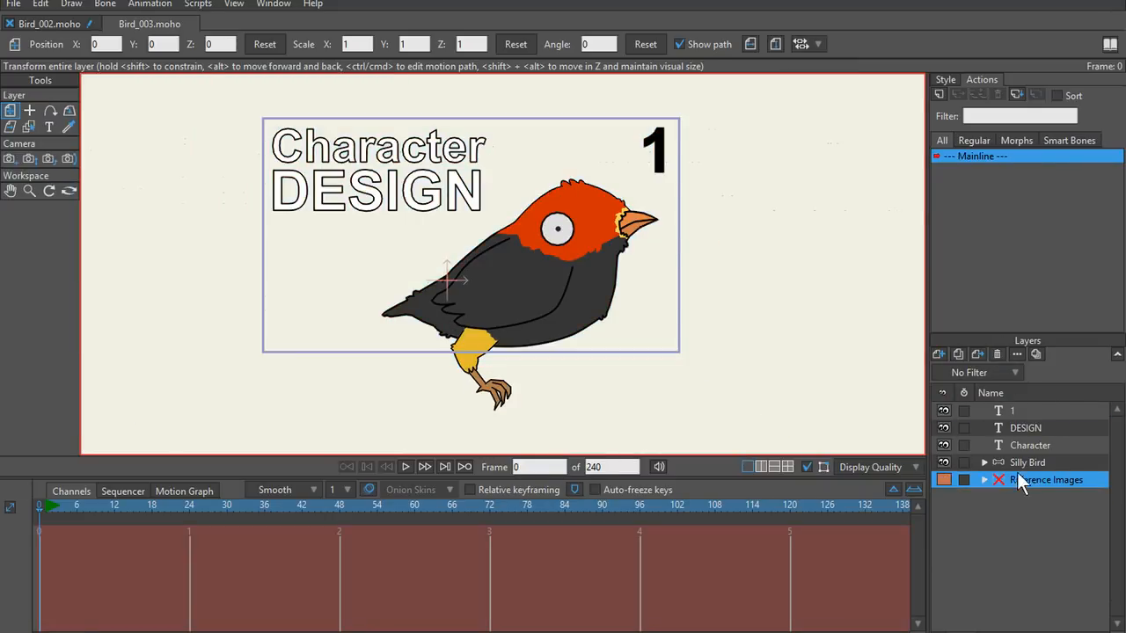
left_click(996, 354)
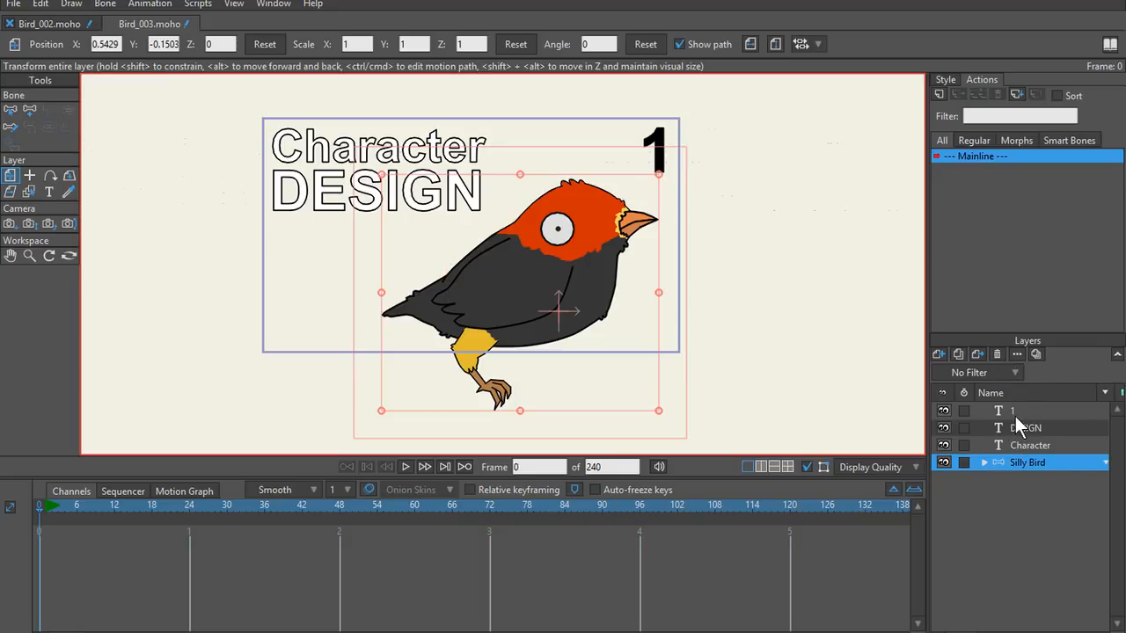
Step: Delete the three text layers 1, DESIGN and Character so only the Silly Bird layer is left
left_click(1013, 411)
left_click(1019, 445, "shift")
left_click(998, 354)
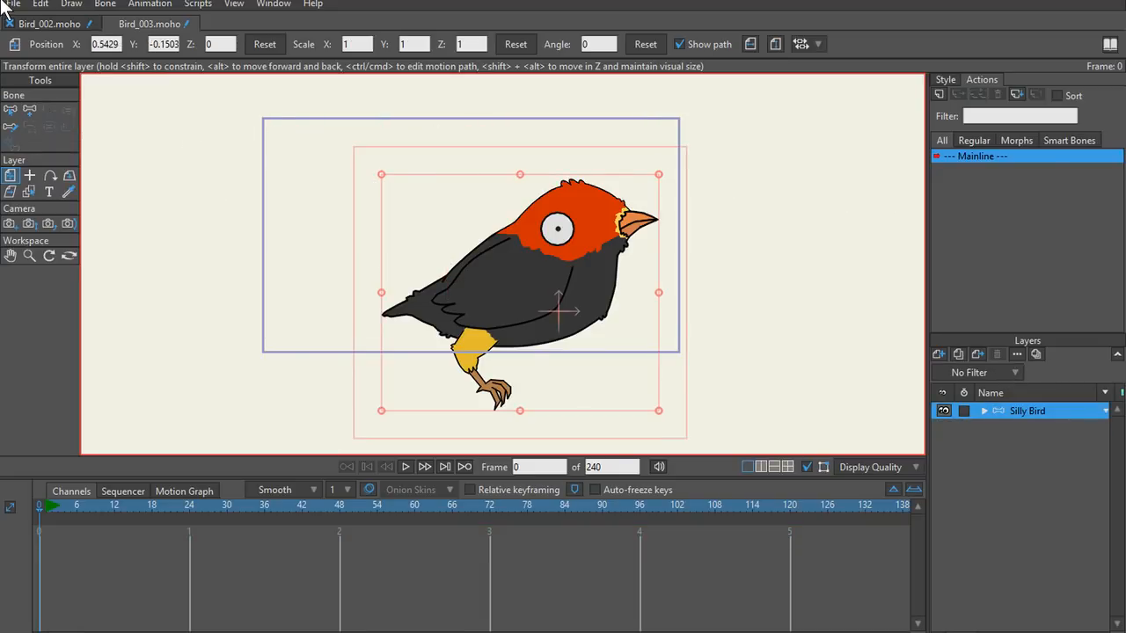
Step: Close the Bird_002.moho document without saving its changes
left_click(38, 24)
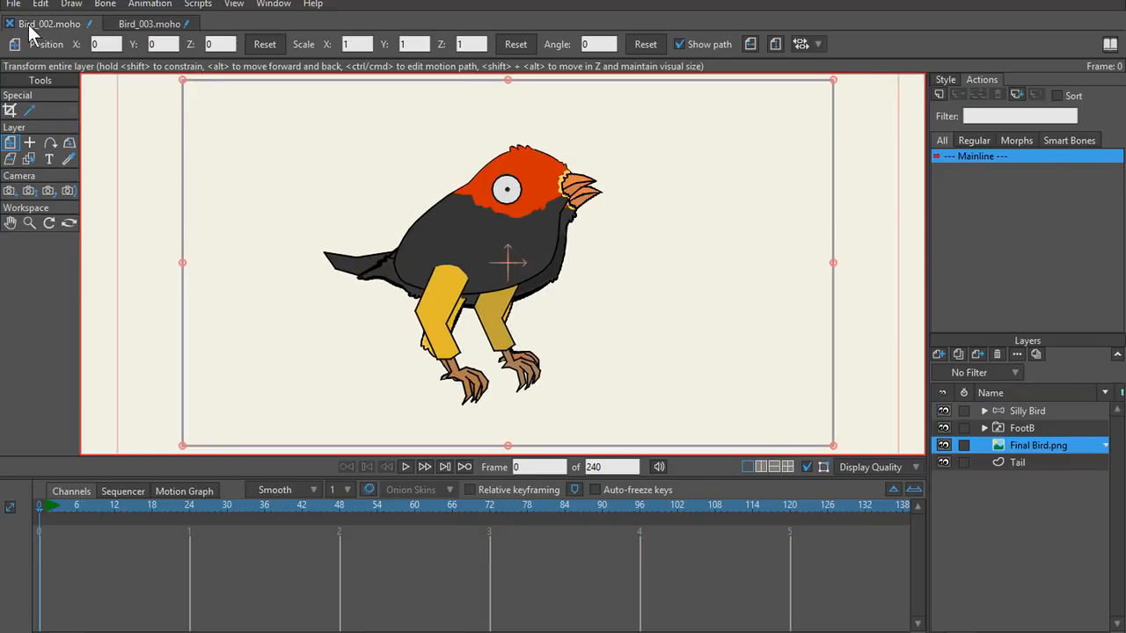
left_click(9, 24)
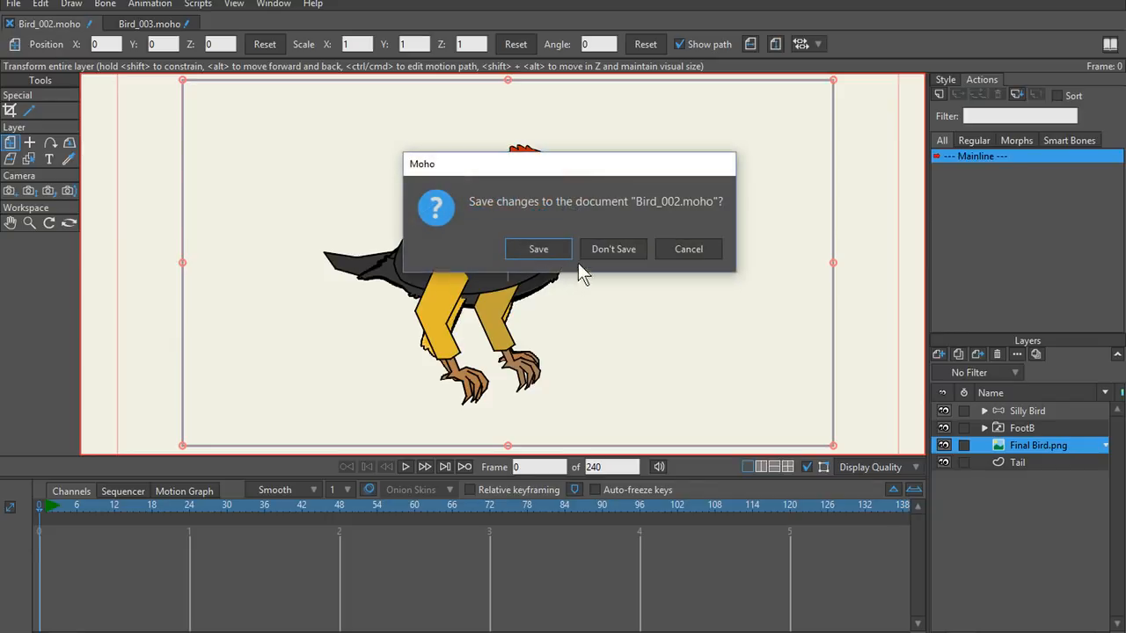
left_click(608, 249)
Step: Reset the camera zoom to a 30-degree vertical field of view and return to the Transform Layer tool
scroll(771, 306, "down", 2)
left_click_drag(670, 329, 608, 308)
left_click(28, 223)
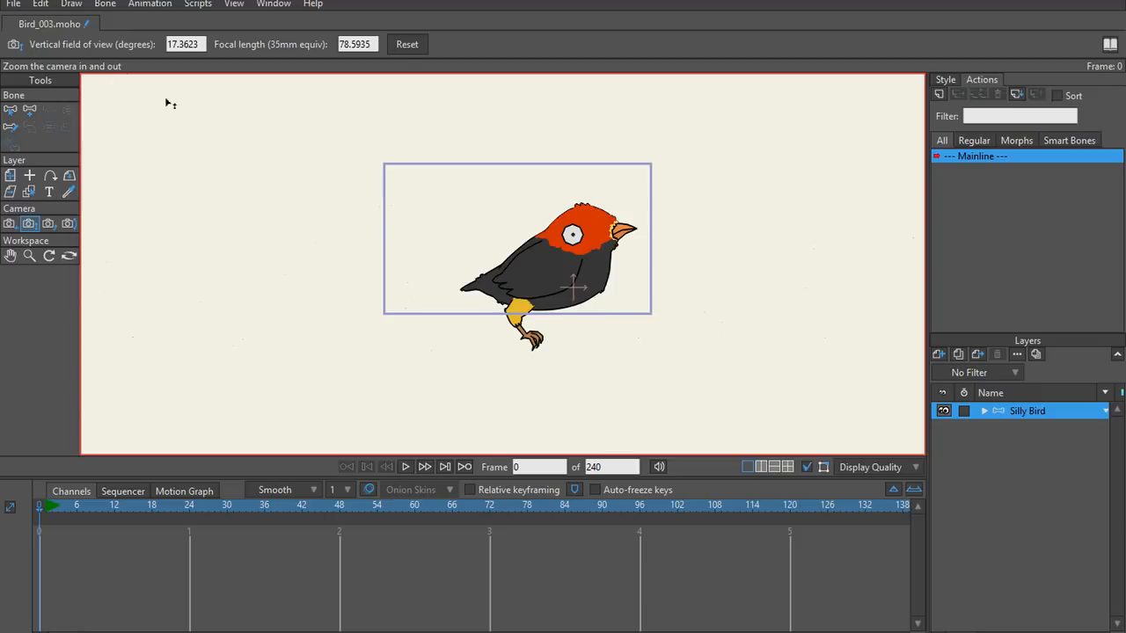
left_click(407, 43)
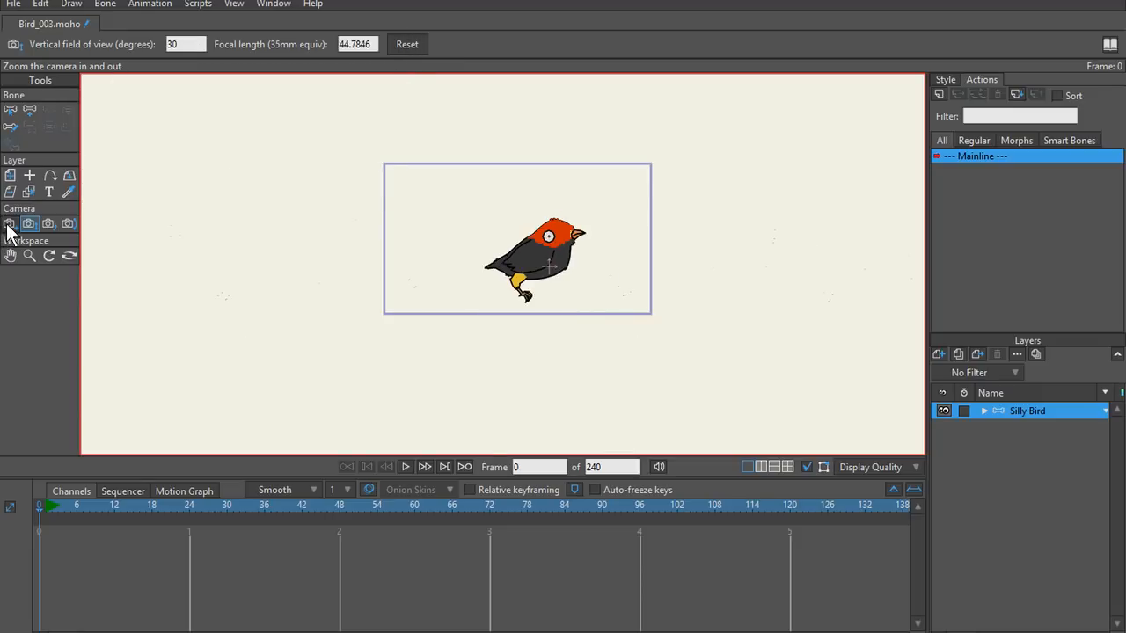
left_click(9, 176)
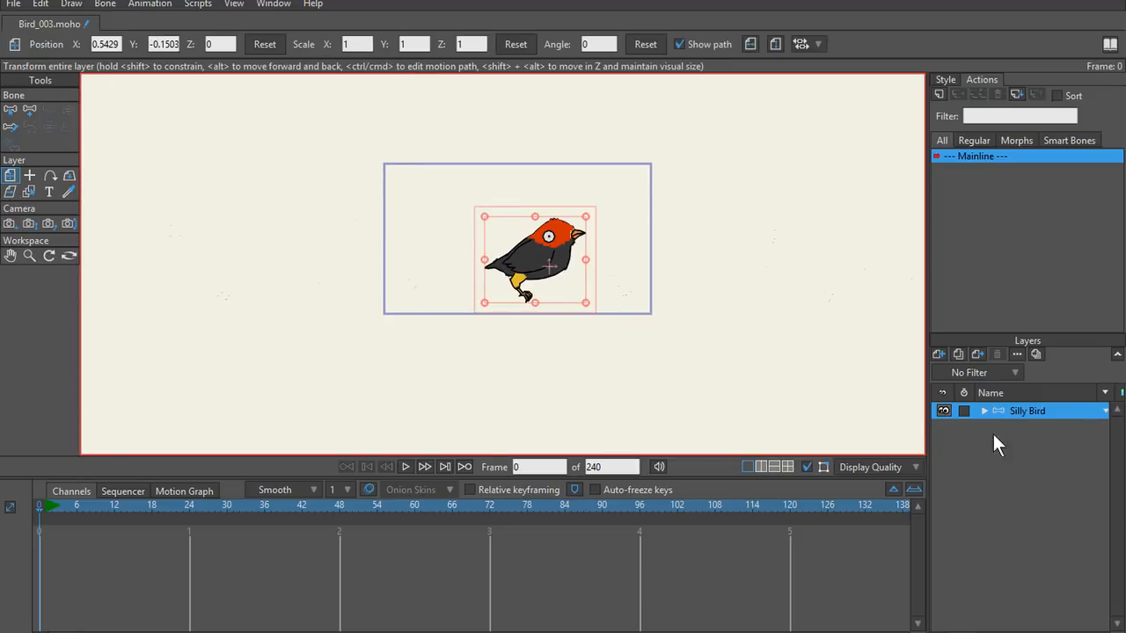
Step: Import Final Bird from the Silly Bird project's Thumbnail folder as a new image layer
left_click(941, 356)
left_click(956, 385)
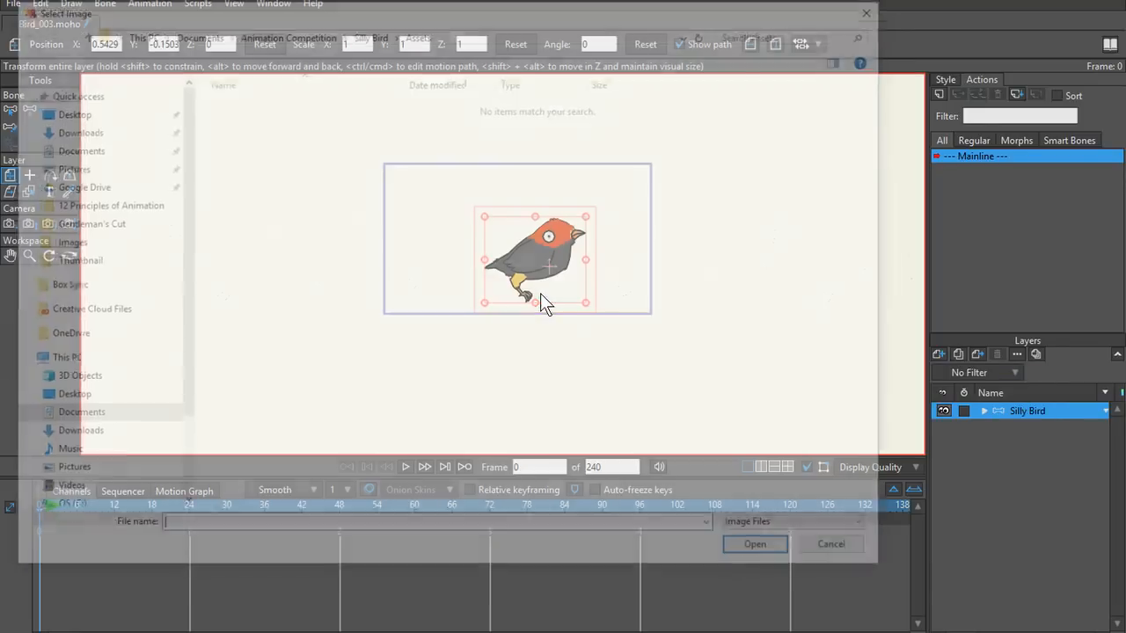
left_click(369, 32)
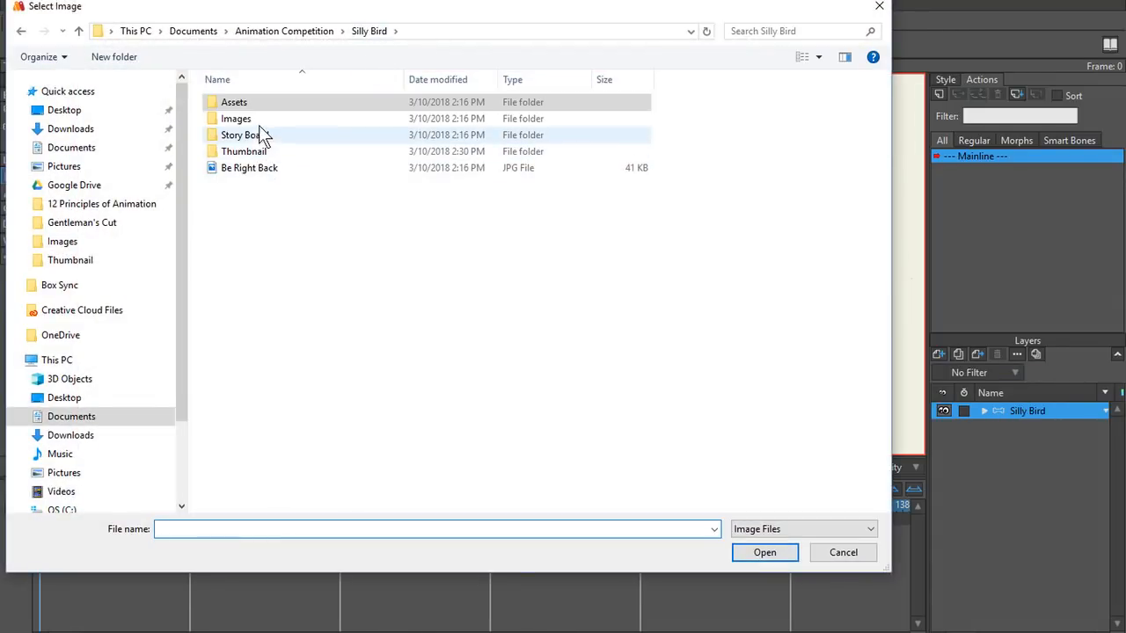
double_click(261, 122)
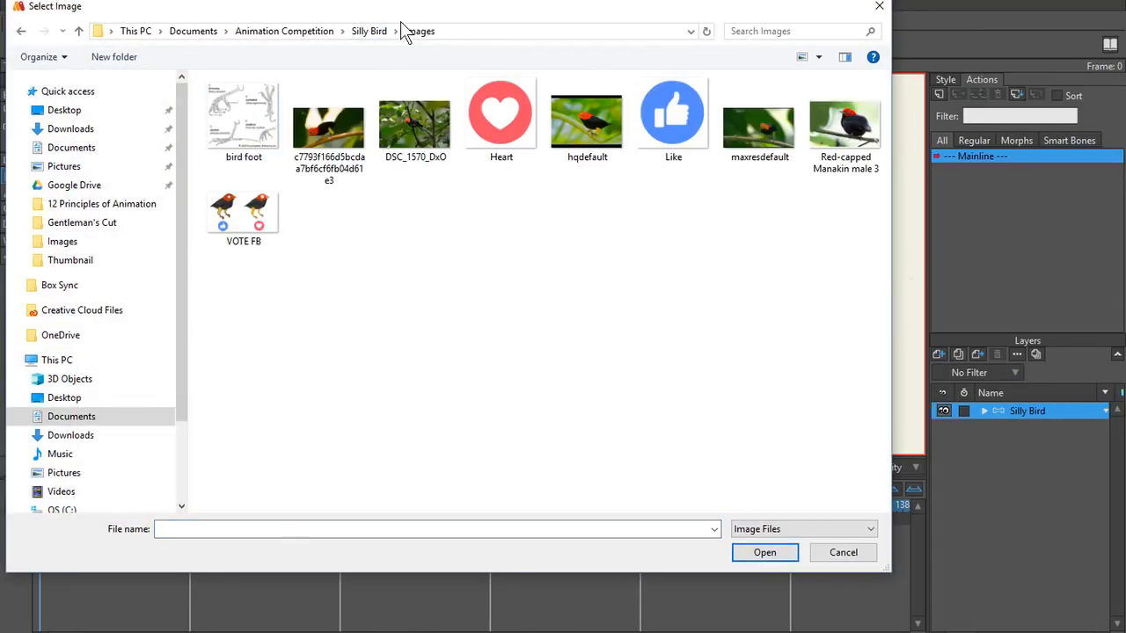
left_click(369, 31)
double_click(253, 150)
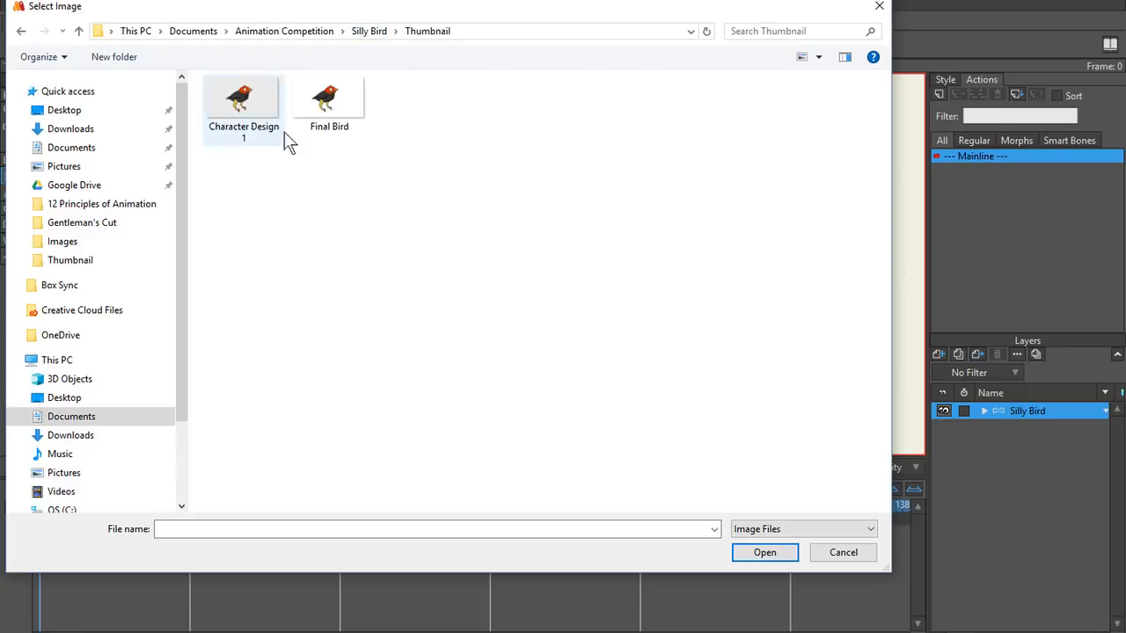
double_click(326, 110)
Step: Examine the imported bird image up close, including its eye, beak, wing shading and legs, beside the Silly Bird rig
scroll(512, 300, "up", 3)
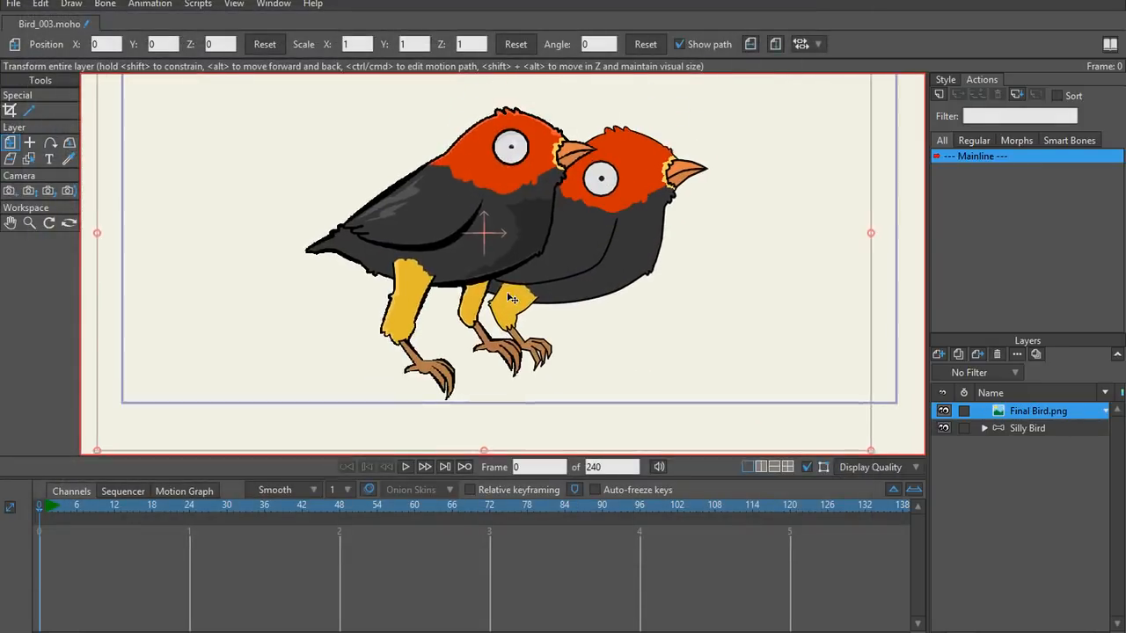
left_click_drag(512, 299, 503, 308)
scroll(522, 206, "up", 3)
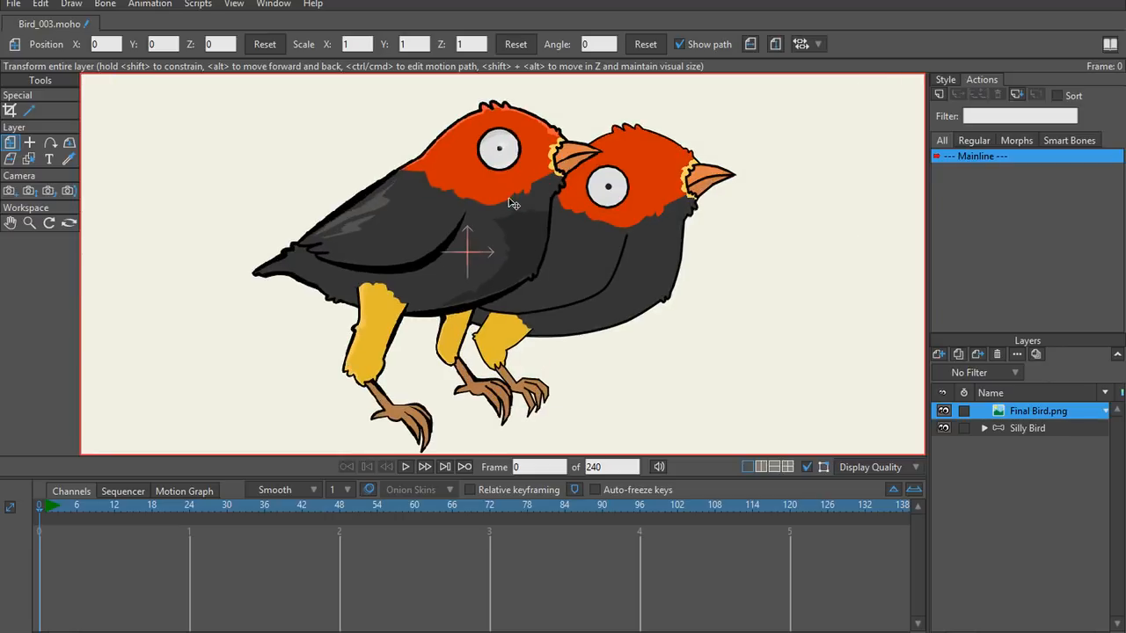
scroll(629, 239, "up", 4)
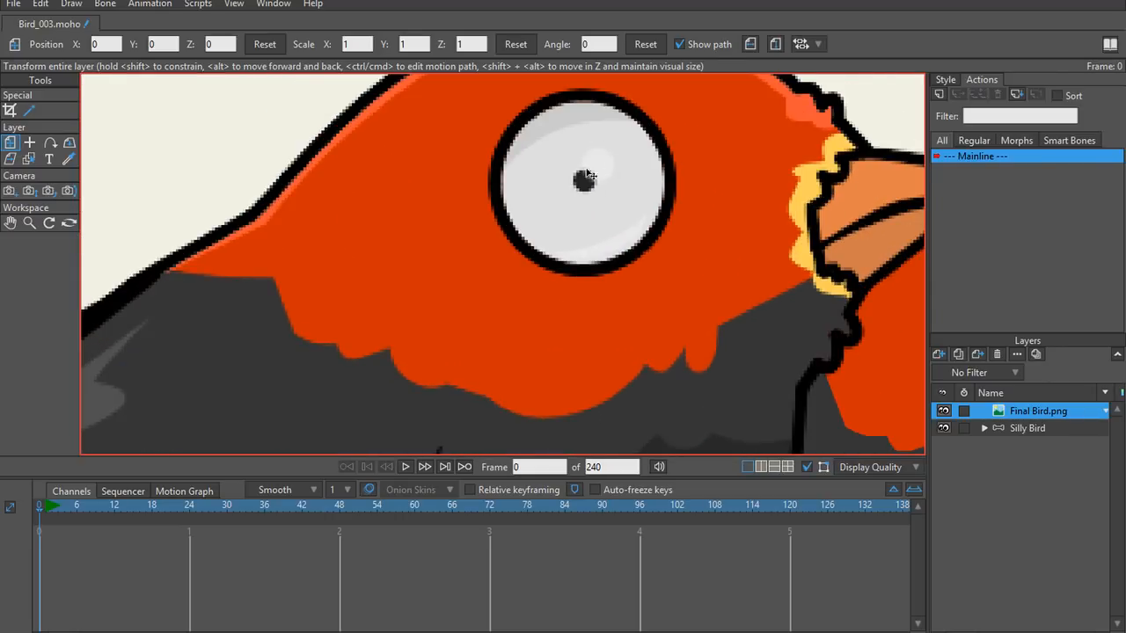
scroll(607, 207, "down", 5)
scroll(646, 212, "up", 1)
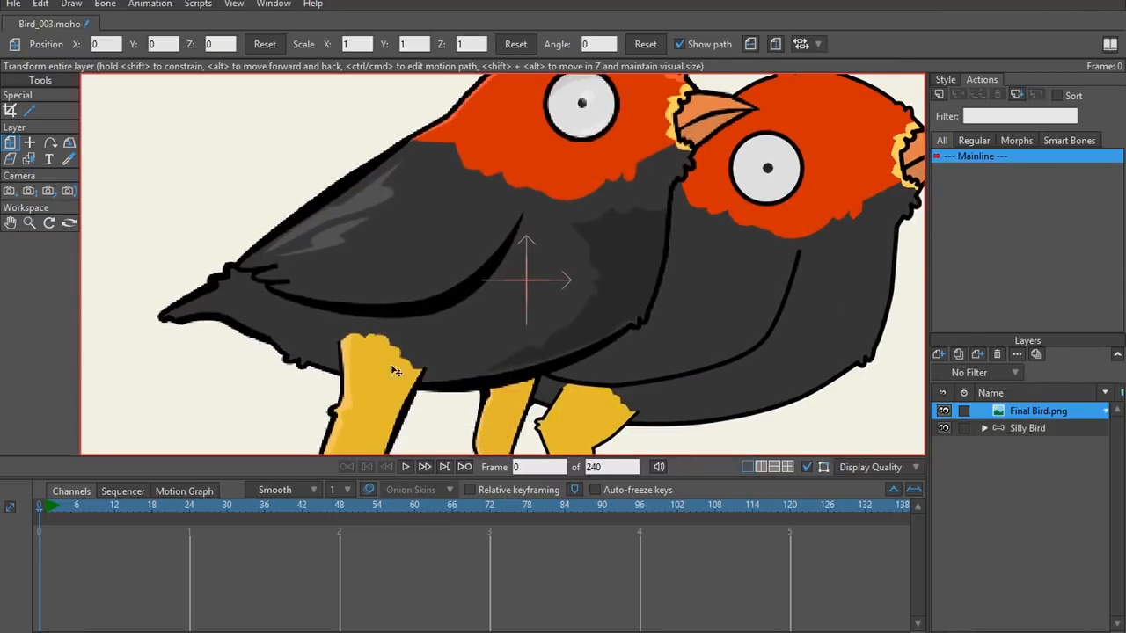
scroll(309, 311, "down", 2)
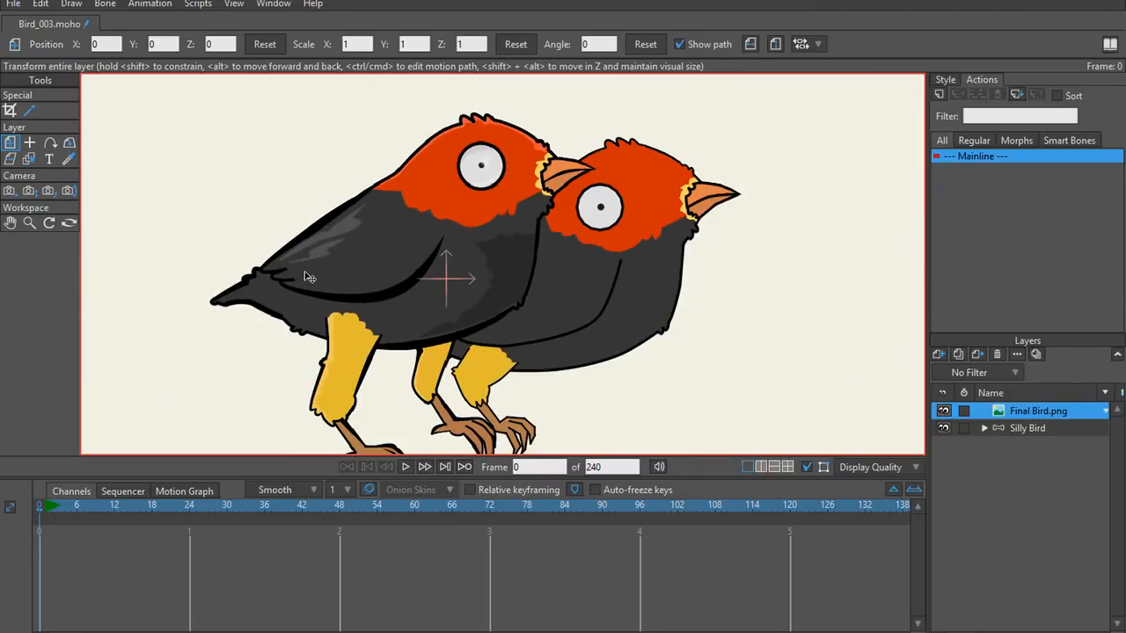
scroll(334, 264, "up", 3)
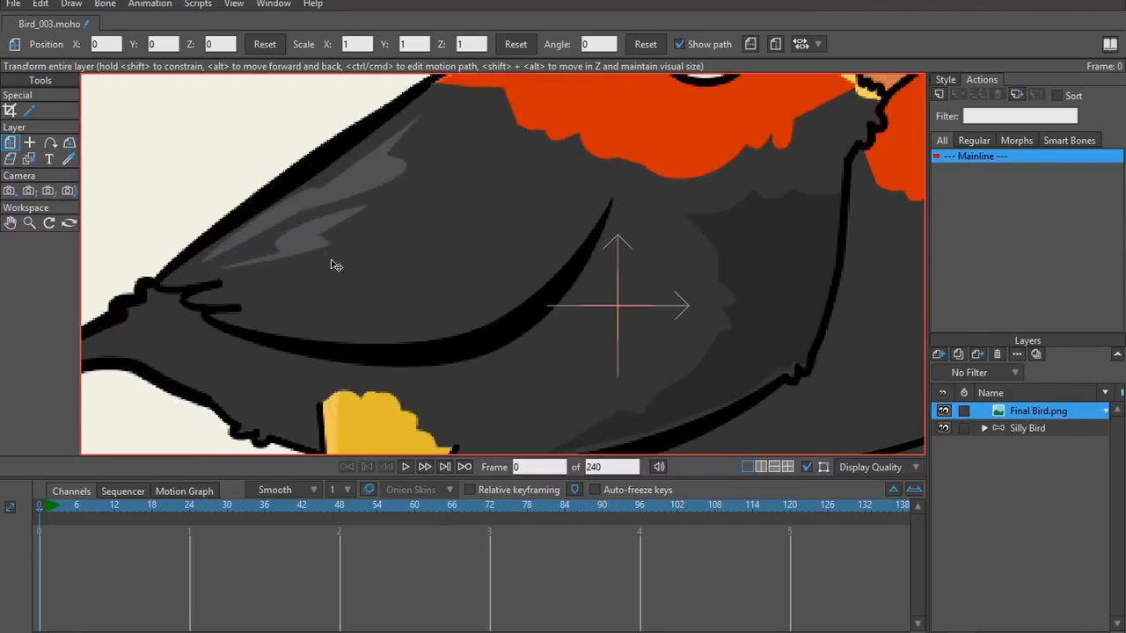
scroll(202, 317, "down", 3)
scroll(291, 326, "down", 2)
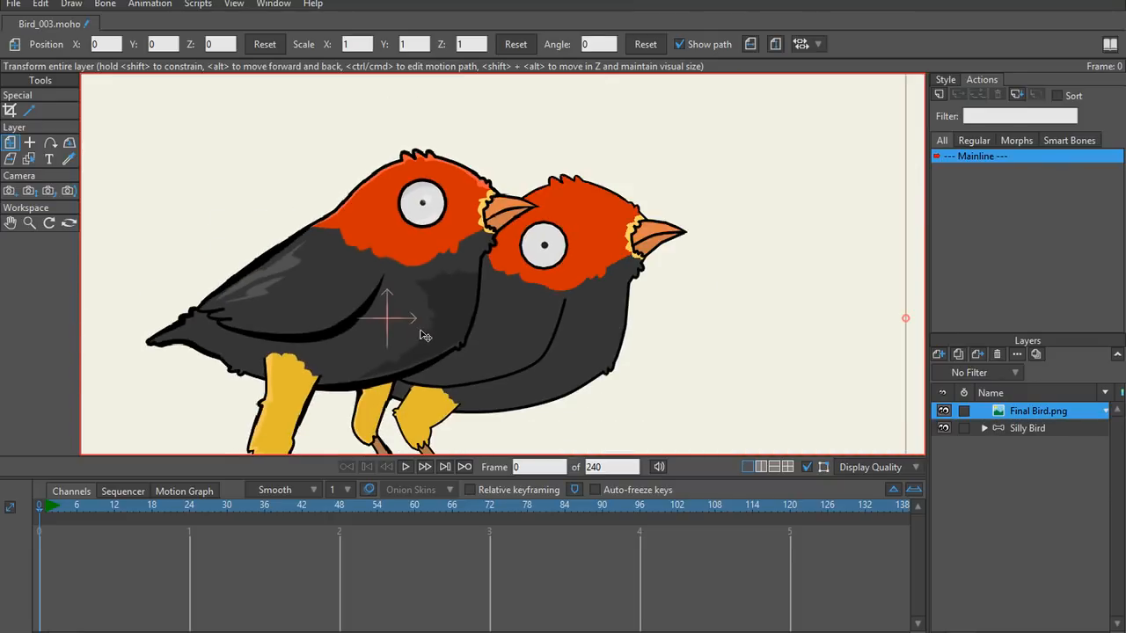
scroll(308, 219, "down", 3)
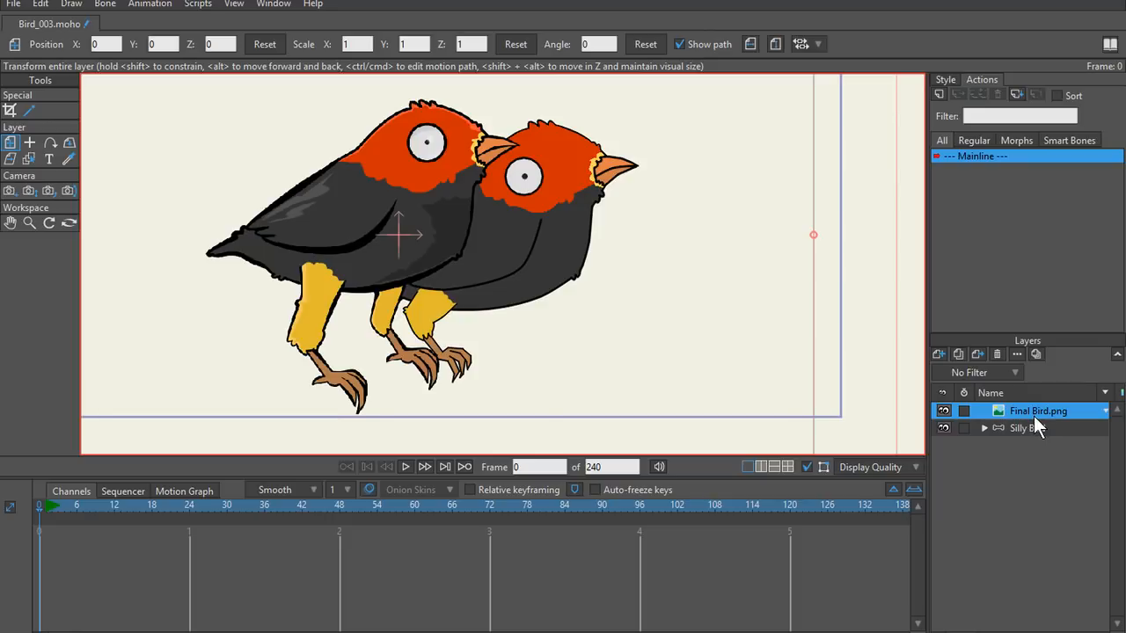
Step: Move the Silly Bird layer behind the imported bird at X 0.0336, Y -0.0632 and toggle its visibility to compare the two
left_click(1028, 428)
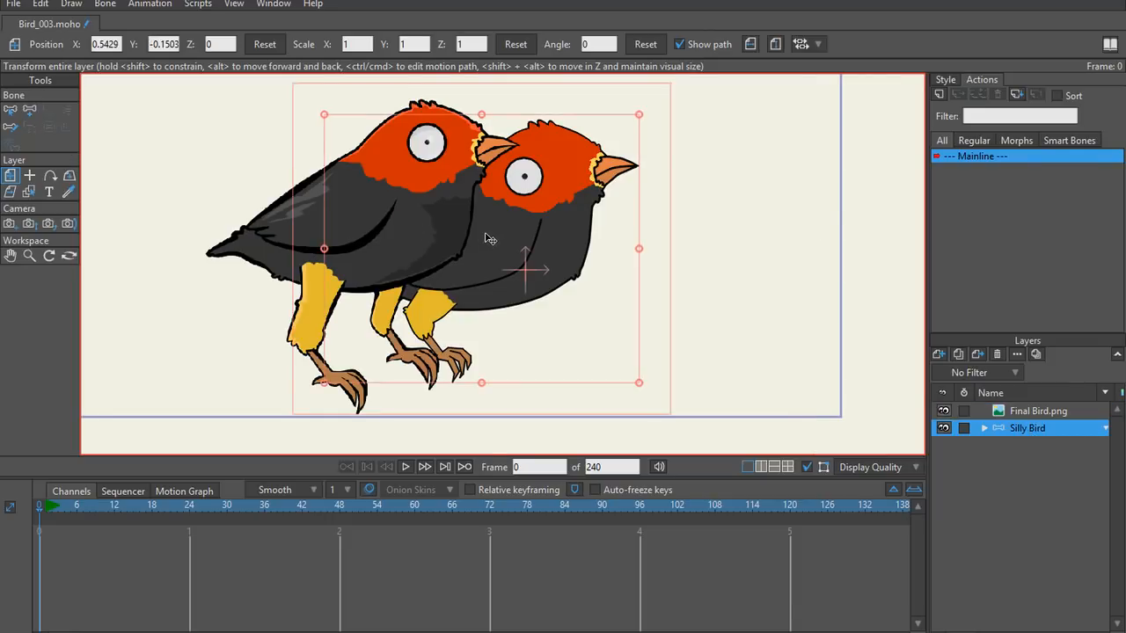
left_click_drag(508, 246, 447, 242)
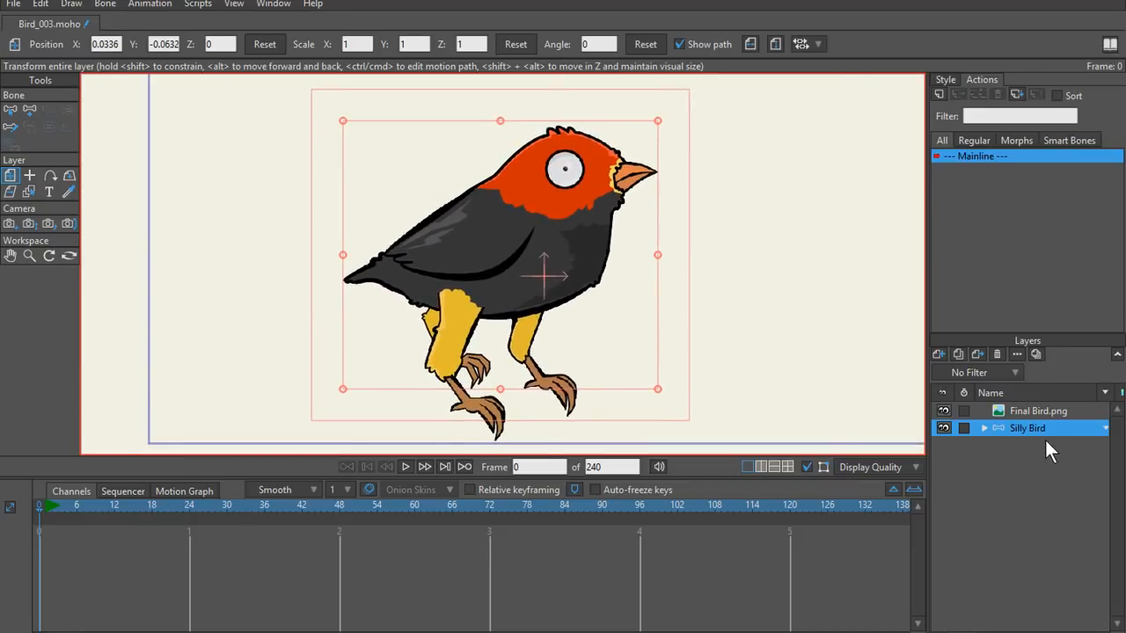
left_click(945, 428)
left_click(946, 427)
Step: Load Final Bird from the Thumbnail folder as the tracing image, dismissing the Final Bird.png layer settings without changes
double_click(1027, 414)
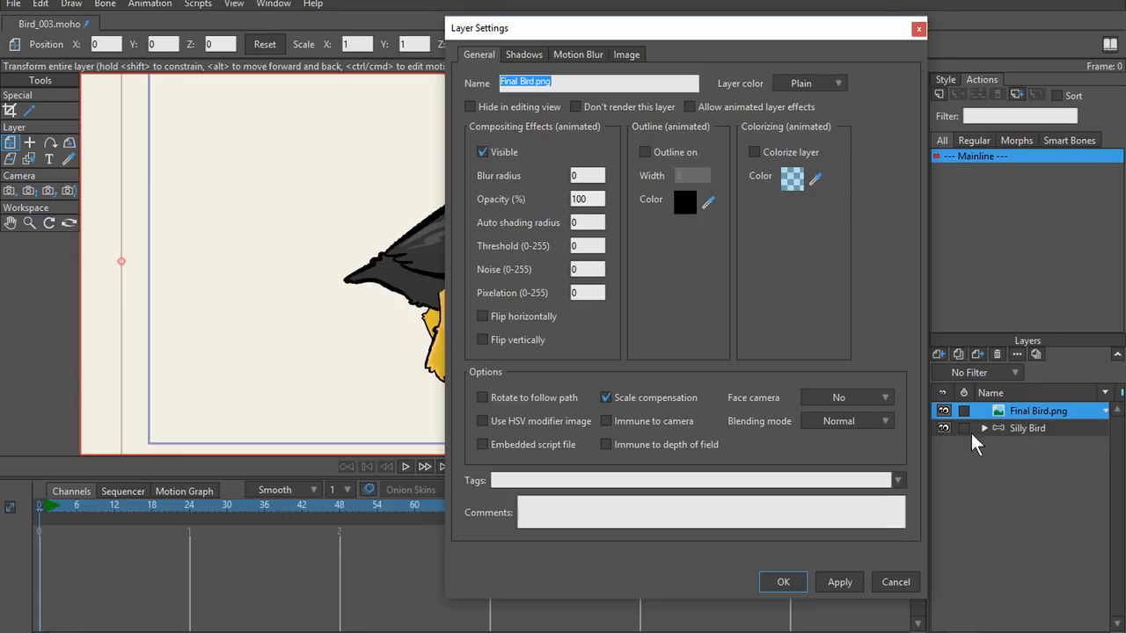
left_click(897, 581)
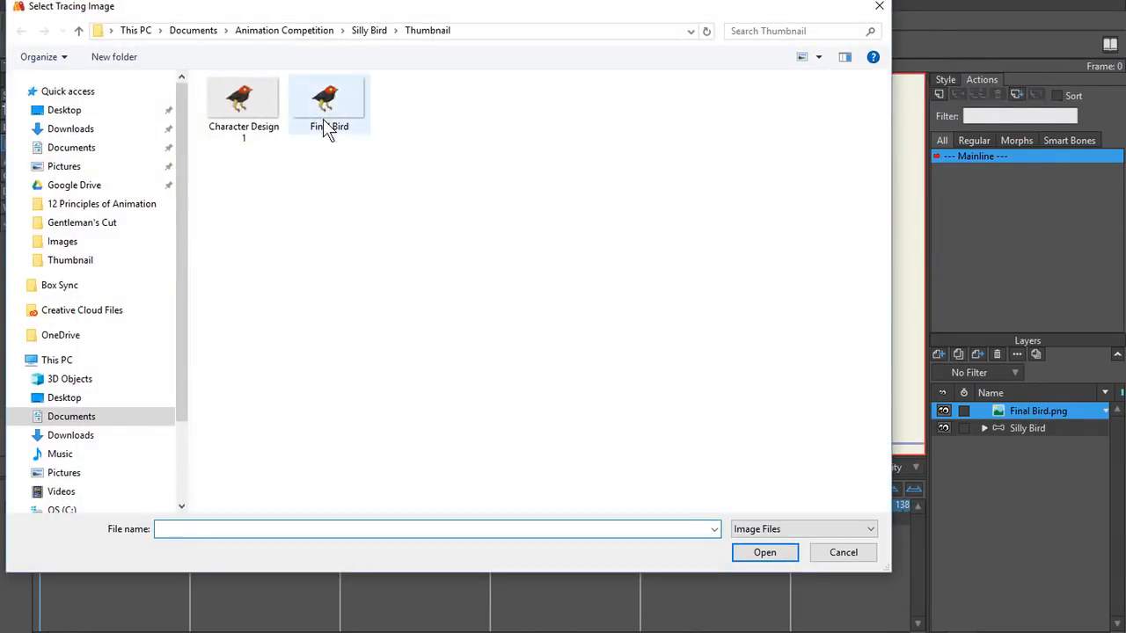
double_click(327, 126)
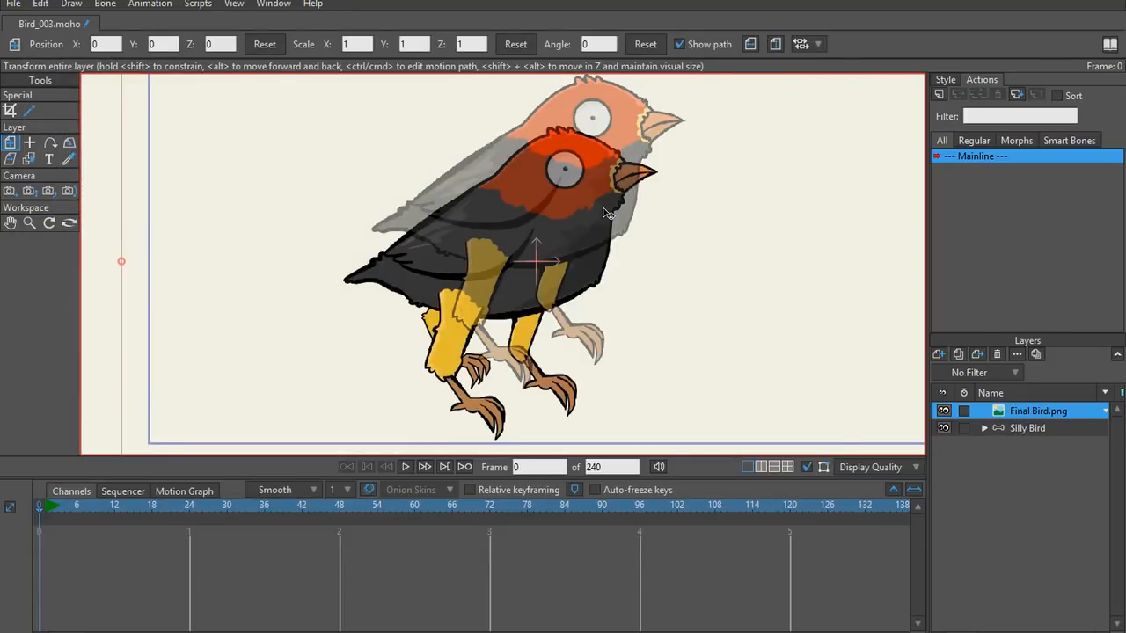
Step: Try moving the Final Bird.png layer aside and tracking the camera to compare them with the tracing image
scroll(607, 212, "down", 2)
left_click_drag(607, 213, 813, 211)
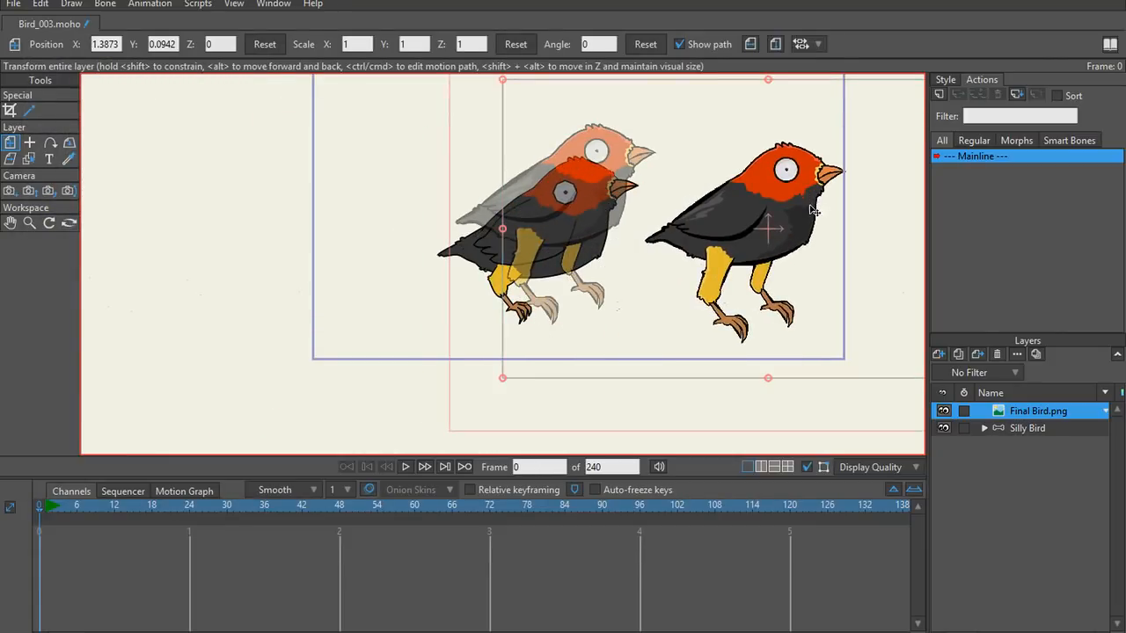
key("ctrl+z")
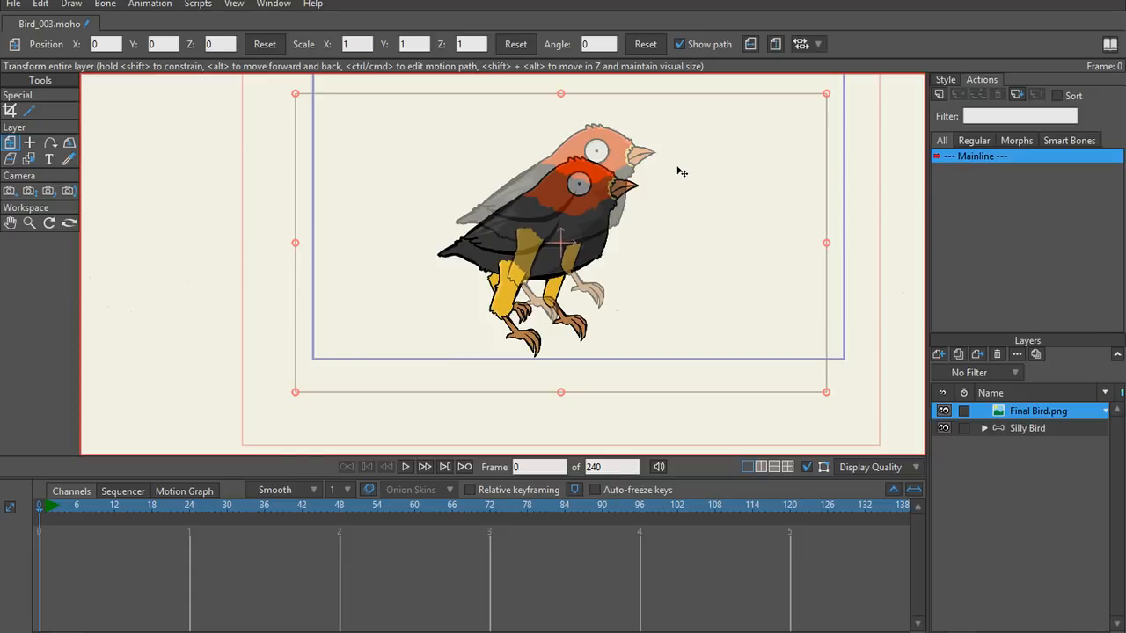
left_click(13, 190)
left_click_drag(406, 210, 363, 240)
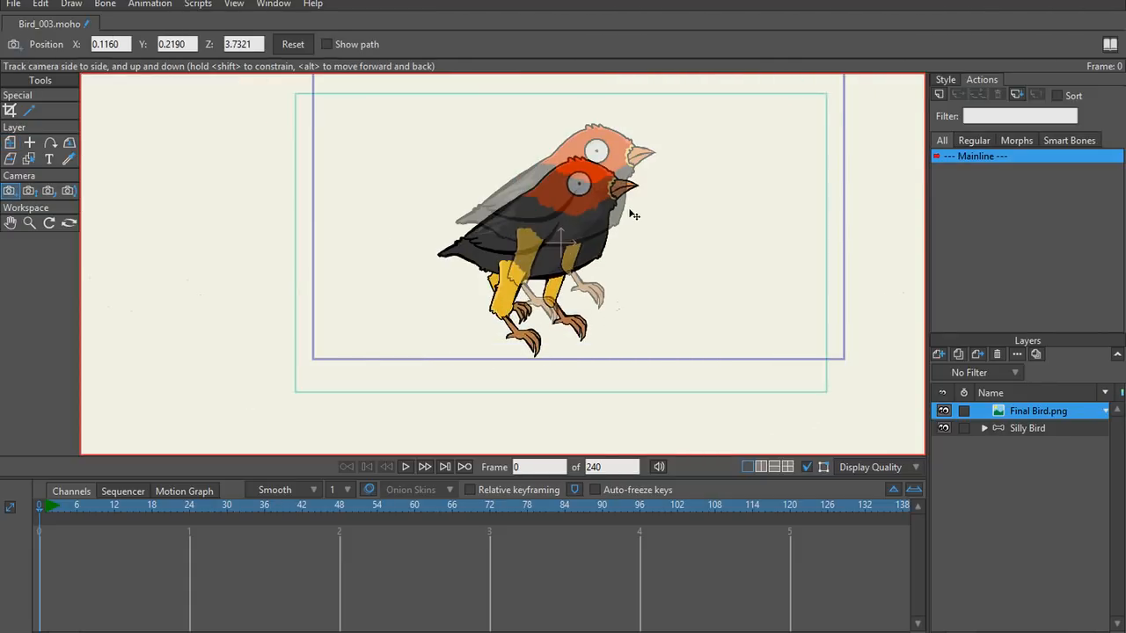
Step: Delete the Final Bird.png image layer
left_click(997, 353)
left_click(7, 4)
mouse_move(77, 5)
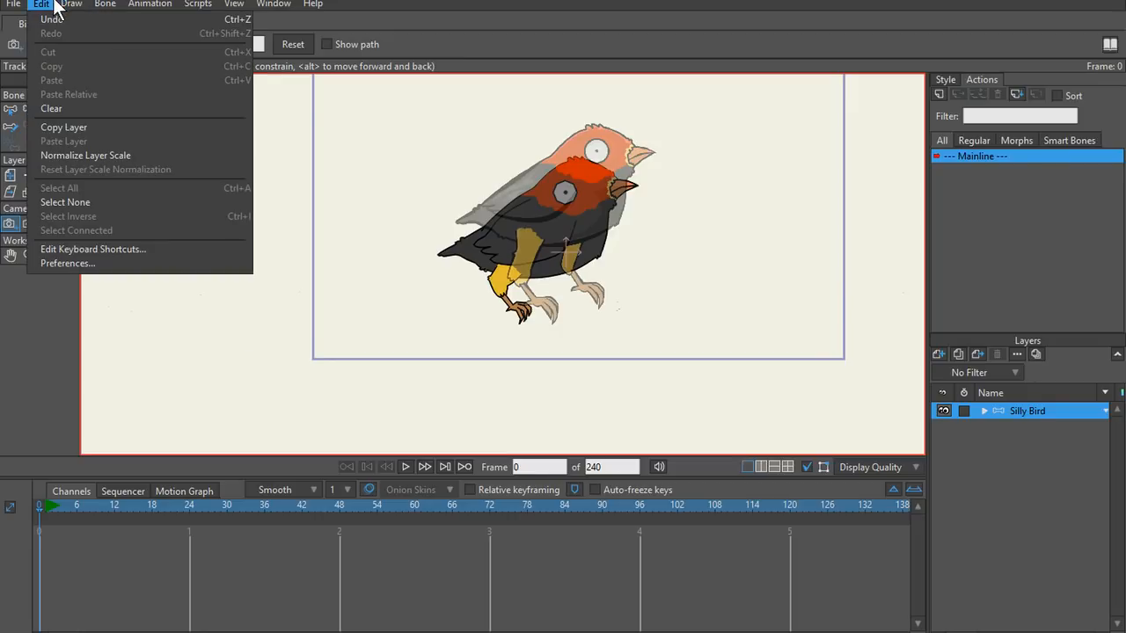
mouse_move(16, 7)
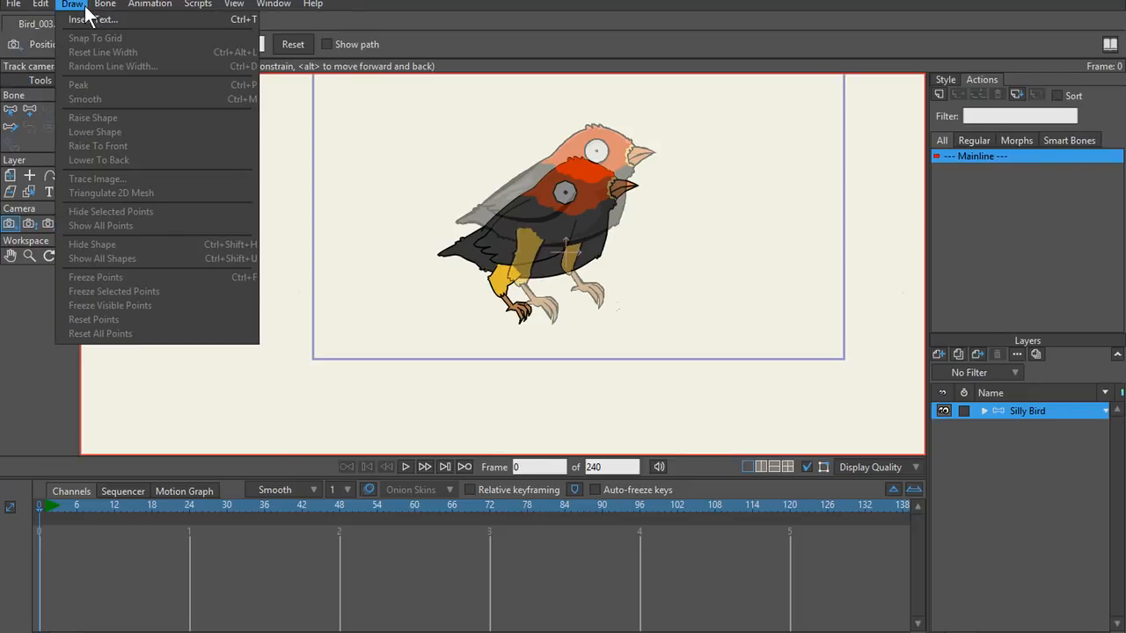
mouse_move(121, 12)
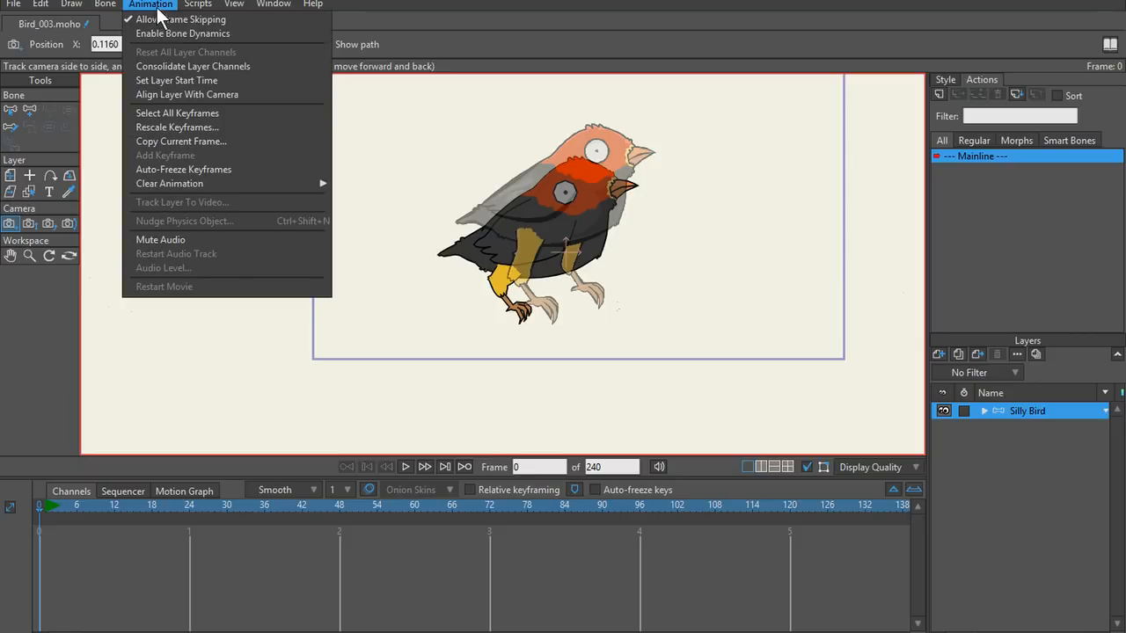
mouse_move(193, 11)
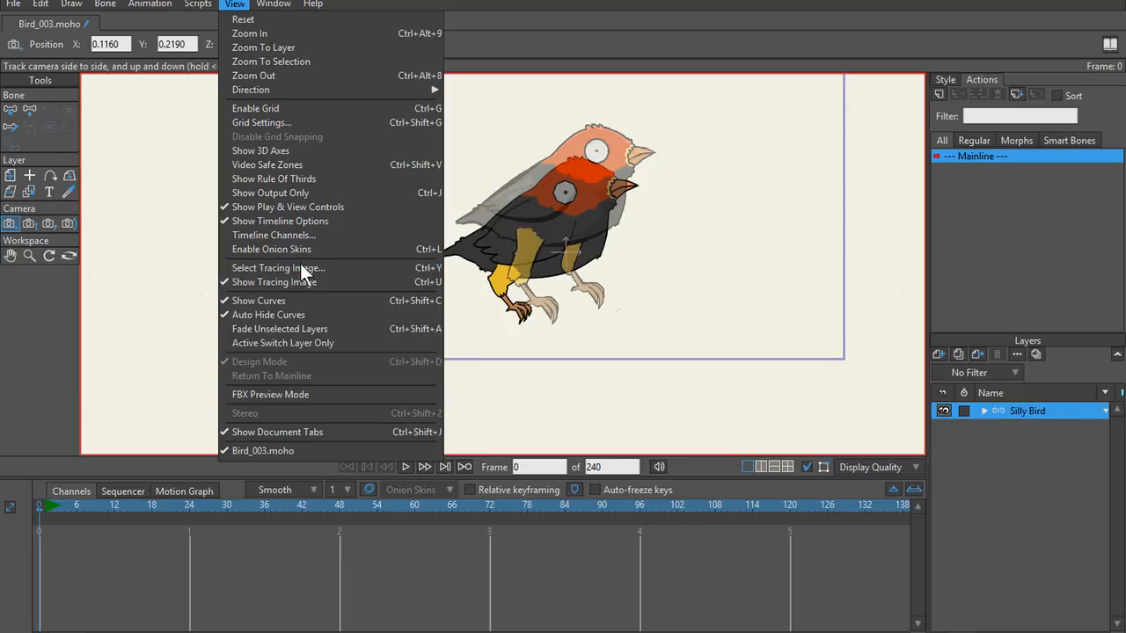
left_click(554, 7)
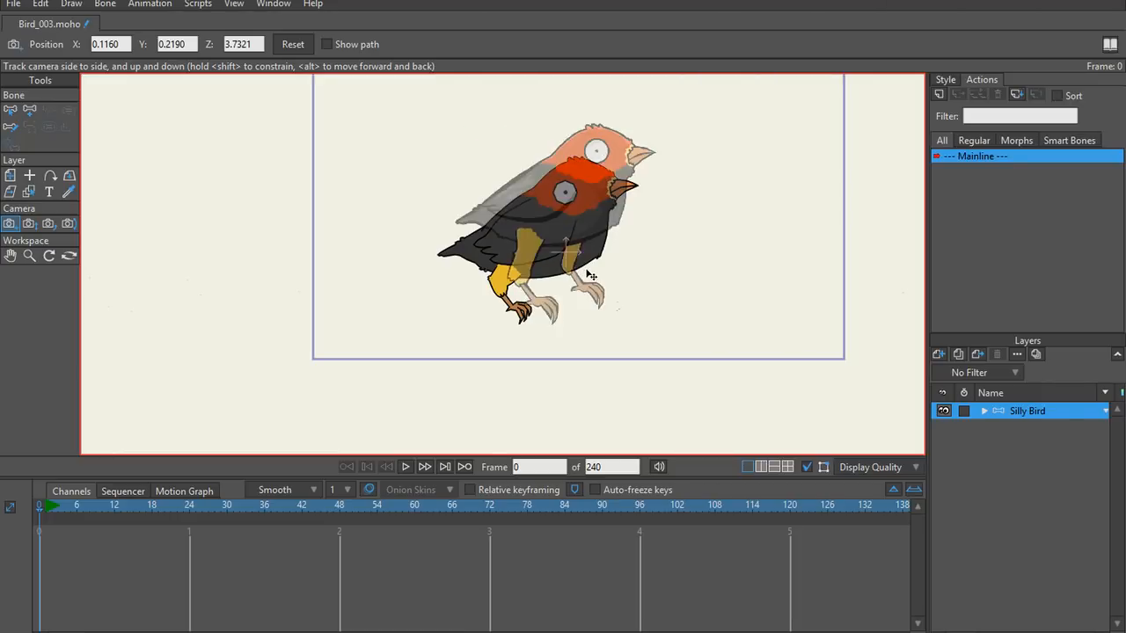
Step: Move the Silly Bird layer over the bird in the tracing image, at X 0.15, Y 0.1549, using the Transform Layer tool
scroll(584, 242, "up", 2)
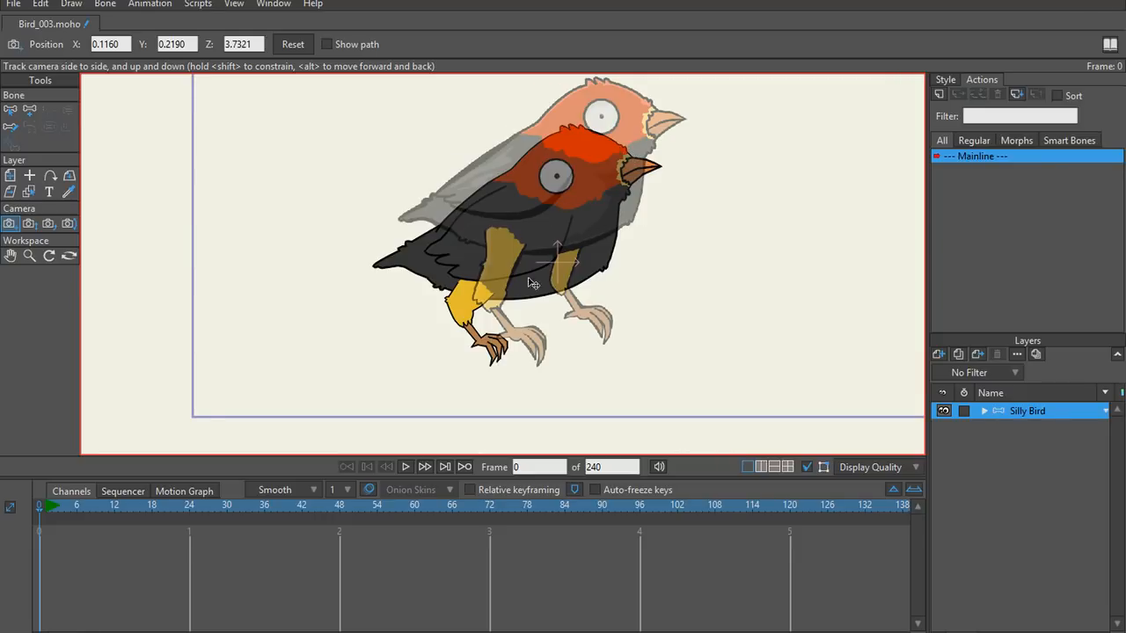
key("0")
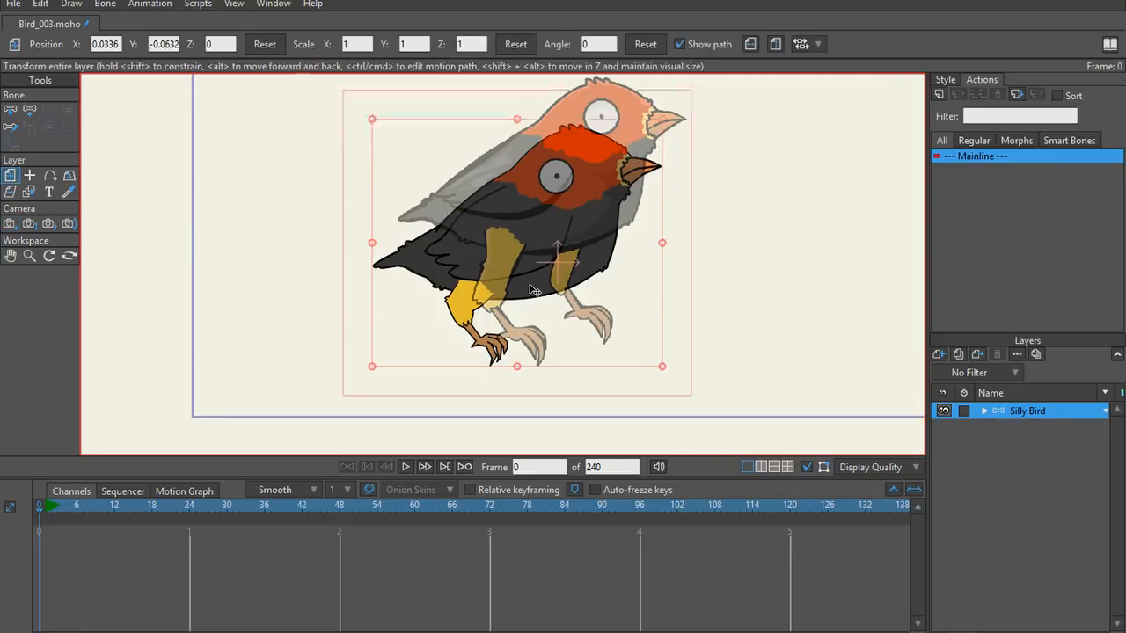
left_click_drag(518, 307, 555, 250)
scroll(639, 226, "up", 6)
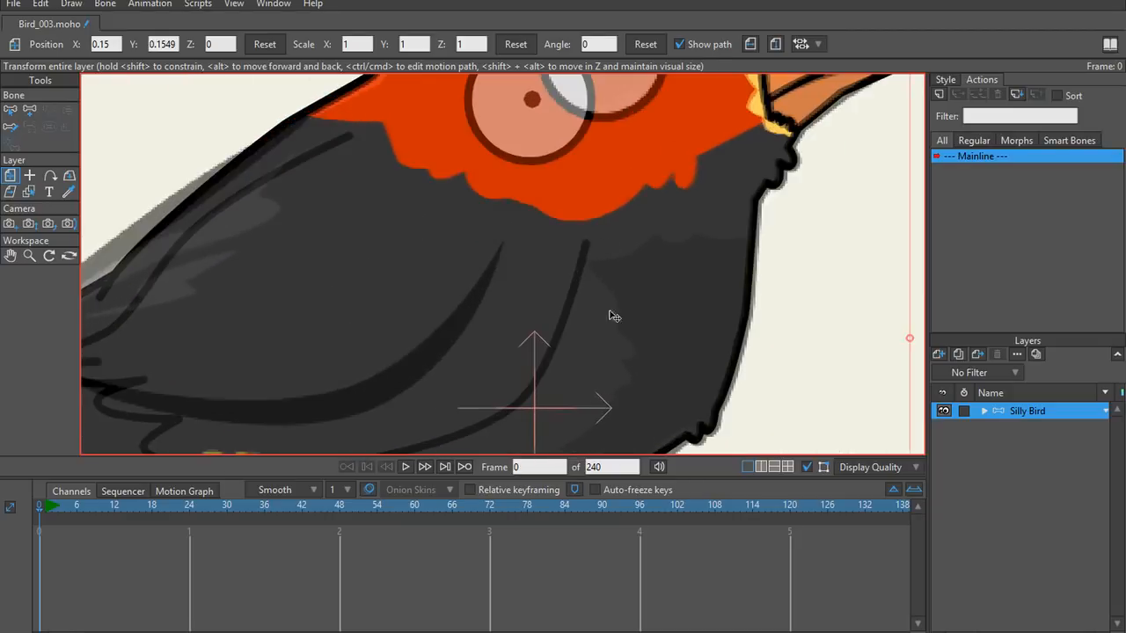
Step: Expand Silly Bird and move its Eyes group onto the traced eye, at X 0.0968, Y 0.0573
left_click(983, 411)
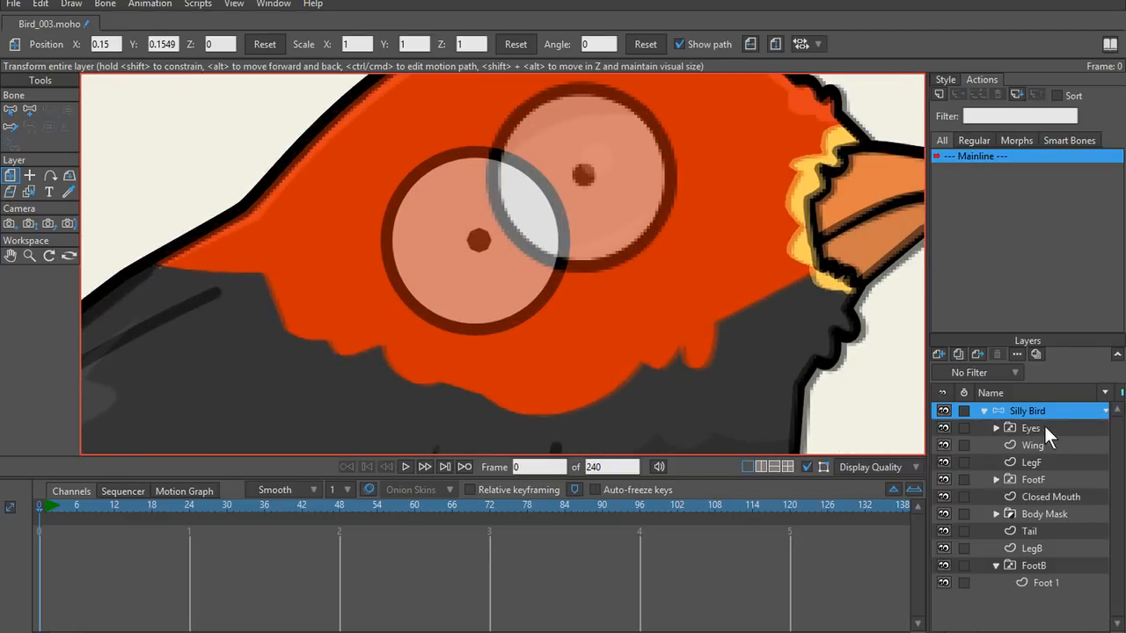
left_click(1044, 427)
scroll(545, 308, "down", 5)
scroll(545, 314, "up", 1)
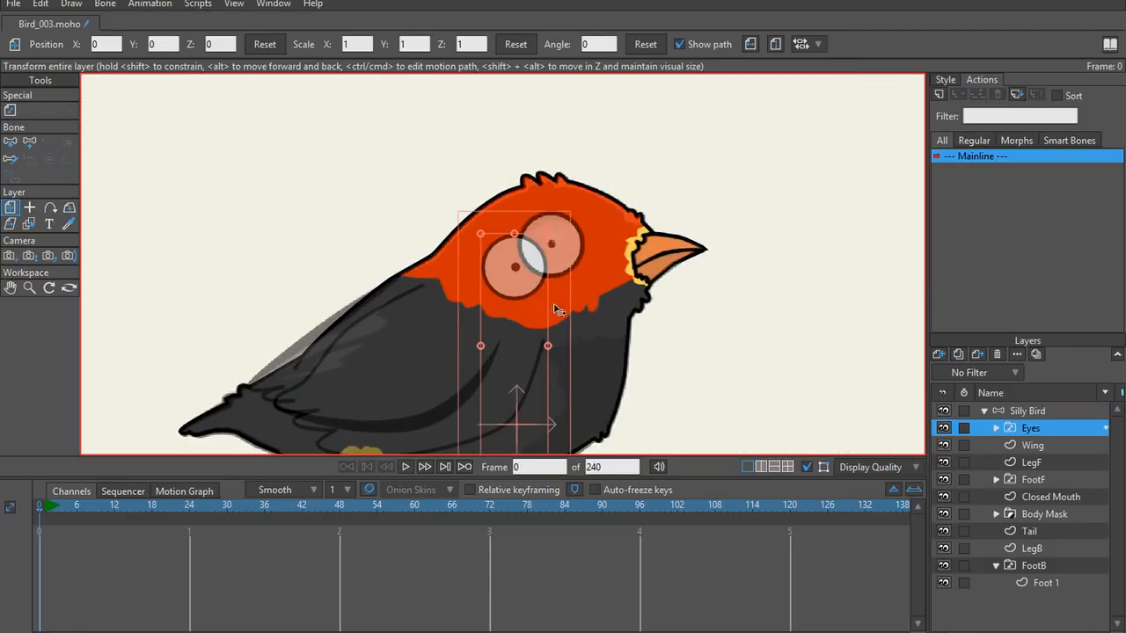
scroll(563, 312, "up", 4)
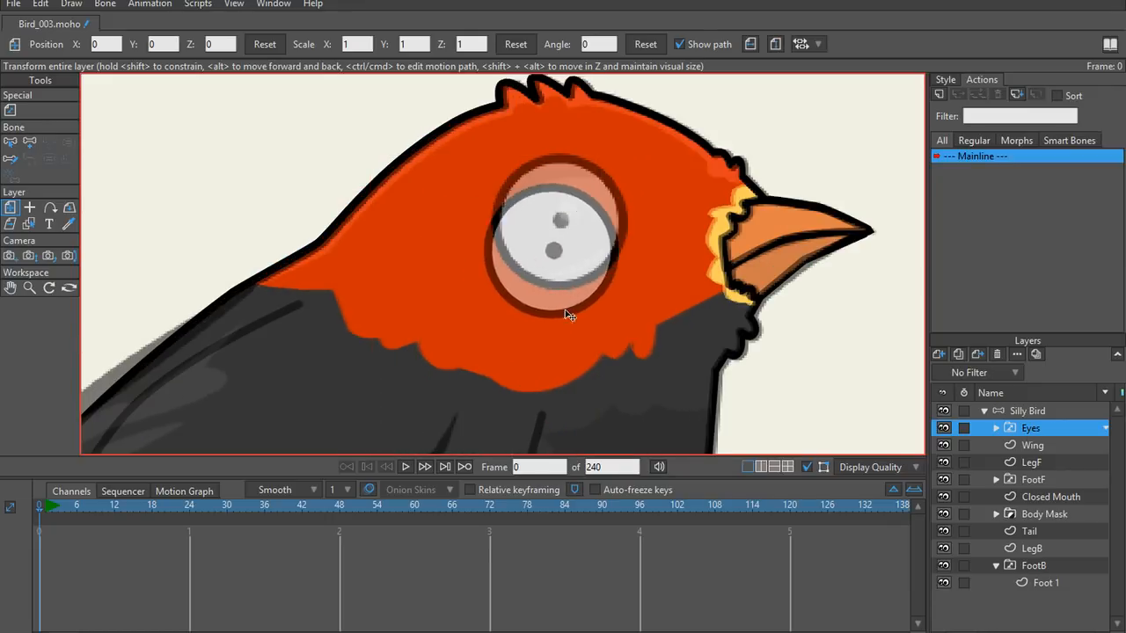
left_click_drag(567, 315, 575, 292)
scroll(531, 311, "down", 4)
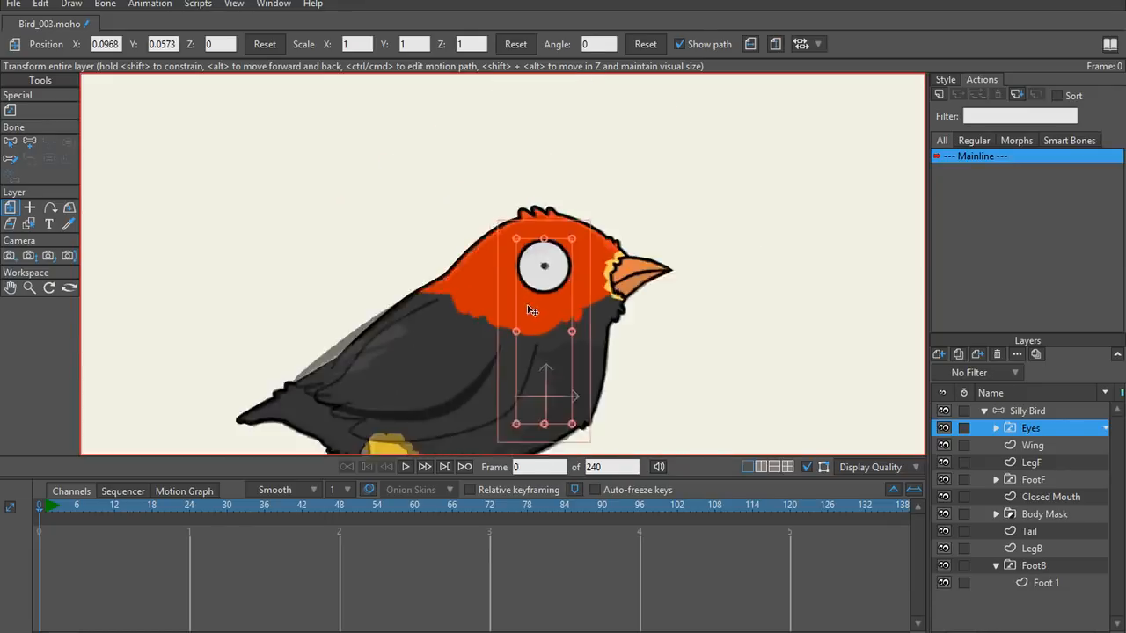
Step: Select the LegF layer and move its upper scalloped edge points up onto the top of the traced front leg
scroll(531, 311, "down", 2)
scroll(422, 215, "up", 6)
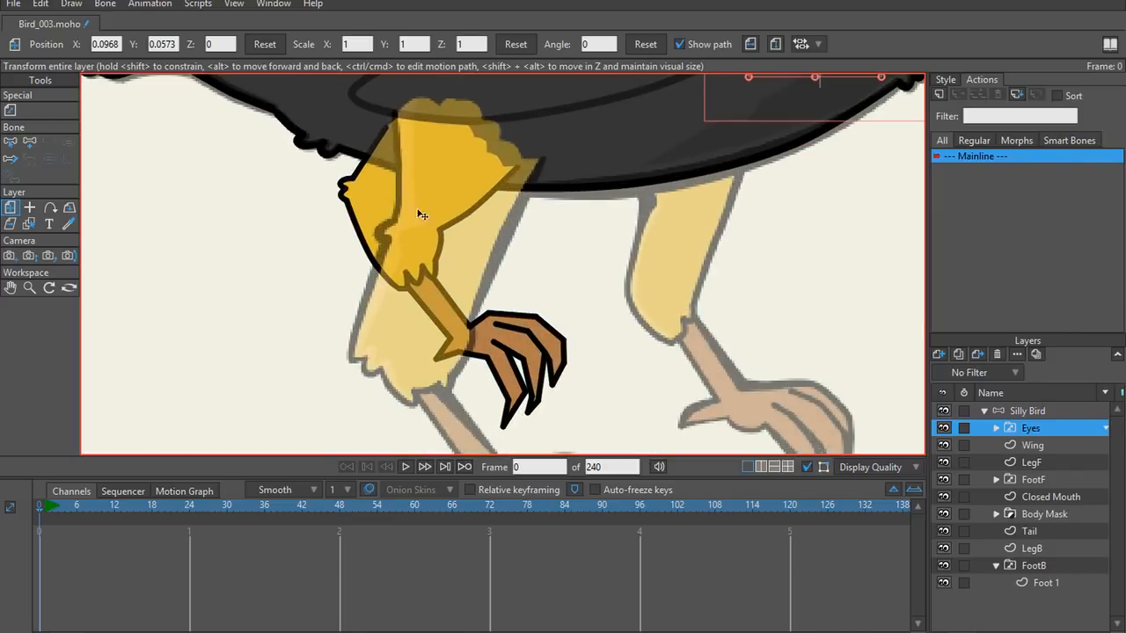
left_click(421, 215)
scroll(490, 244, "up", 3)
scroll(642, 257, "down", 5)
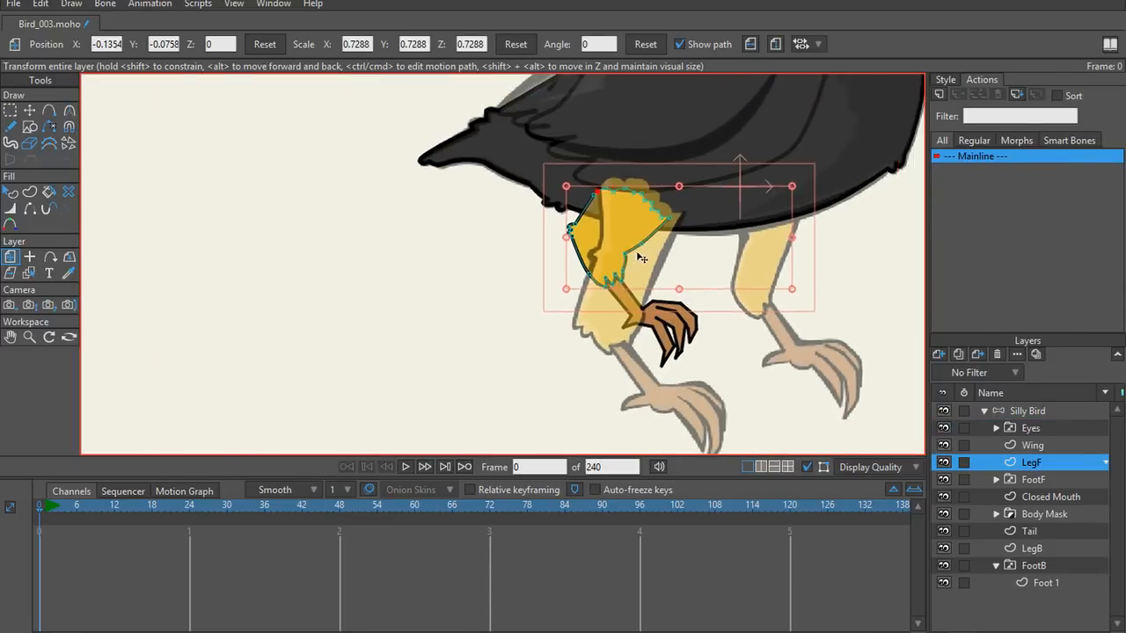
scroll(641, 257, "up", 3)
key("t")
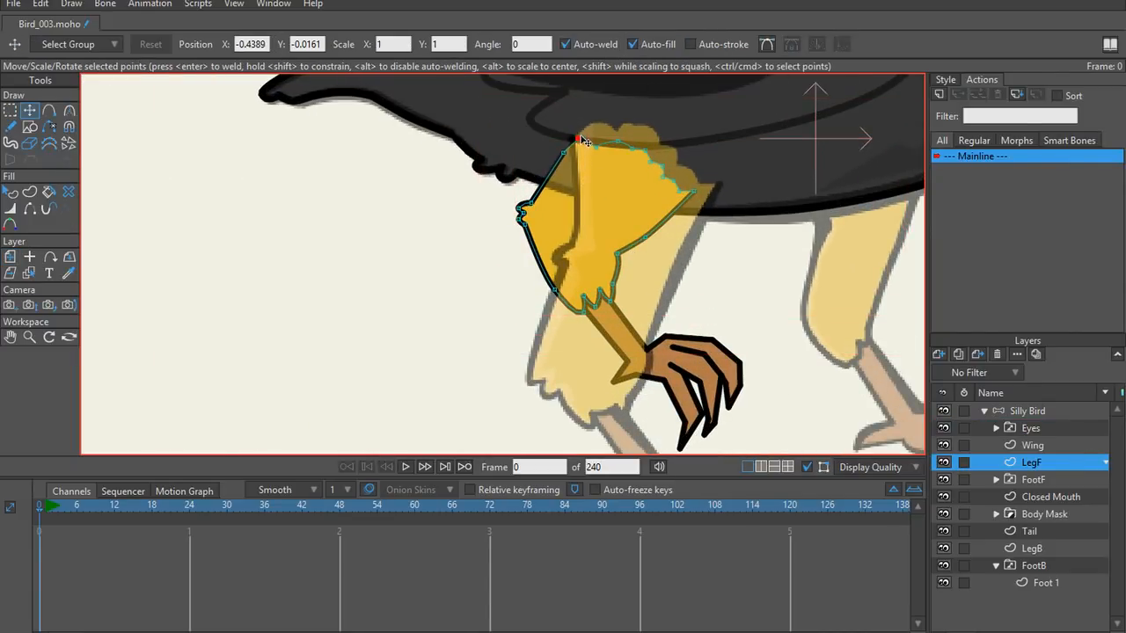
key("g")
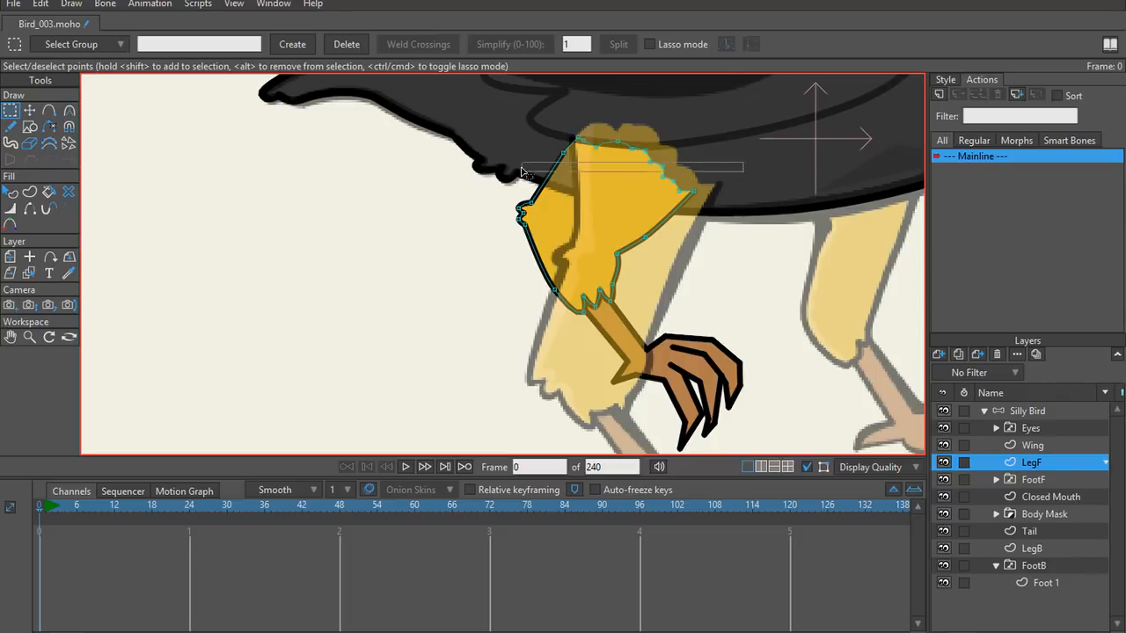
left_click_drag(539, 163, 744, 100)
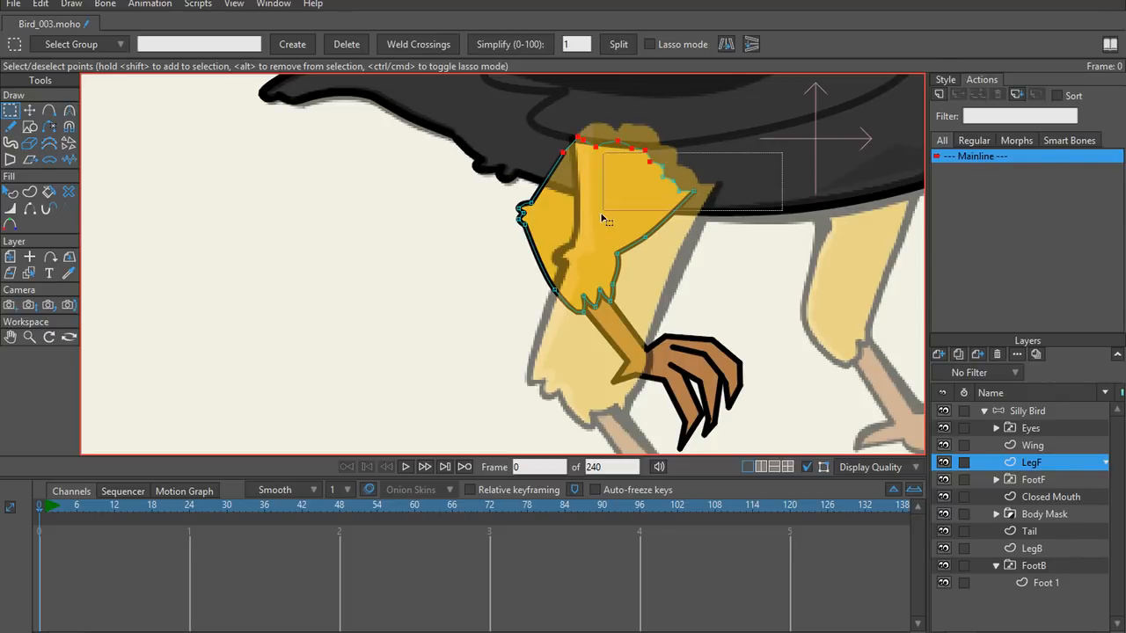
key("t")
left_click_drag(607, 181, 640, 165)
left_click(662, 244)
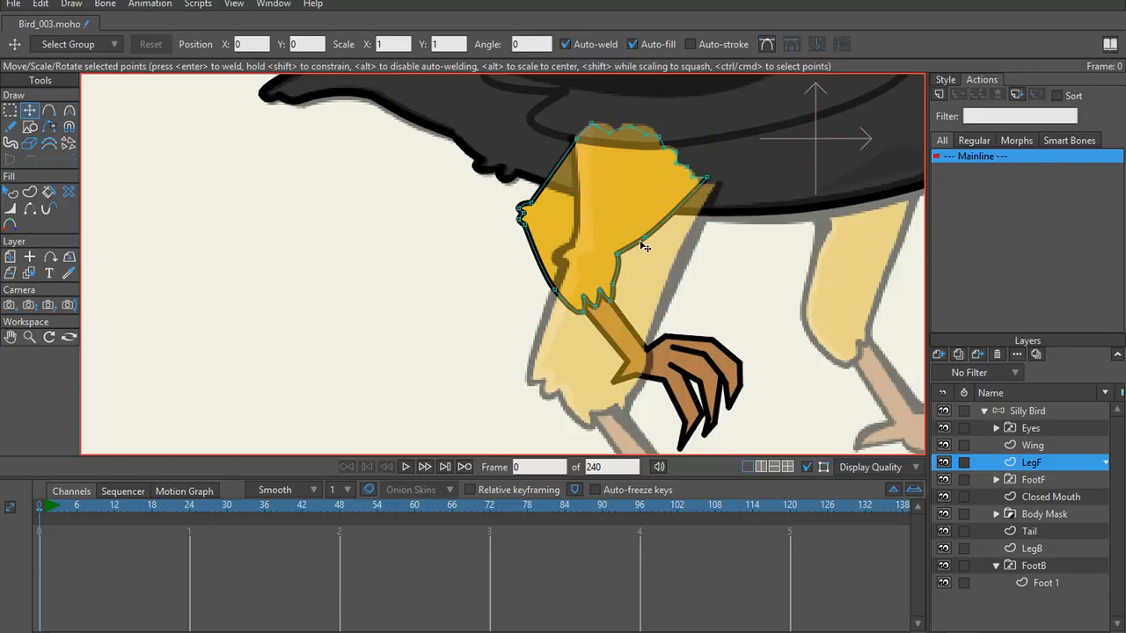
Step: Move LegF's front-edge bend point and jagged lower points down to lengthen the leg along the tracing image
left_click(646, 238)
left_click_drag(651, 246, 648, 348)
key("g")
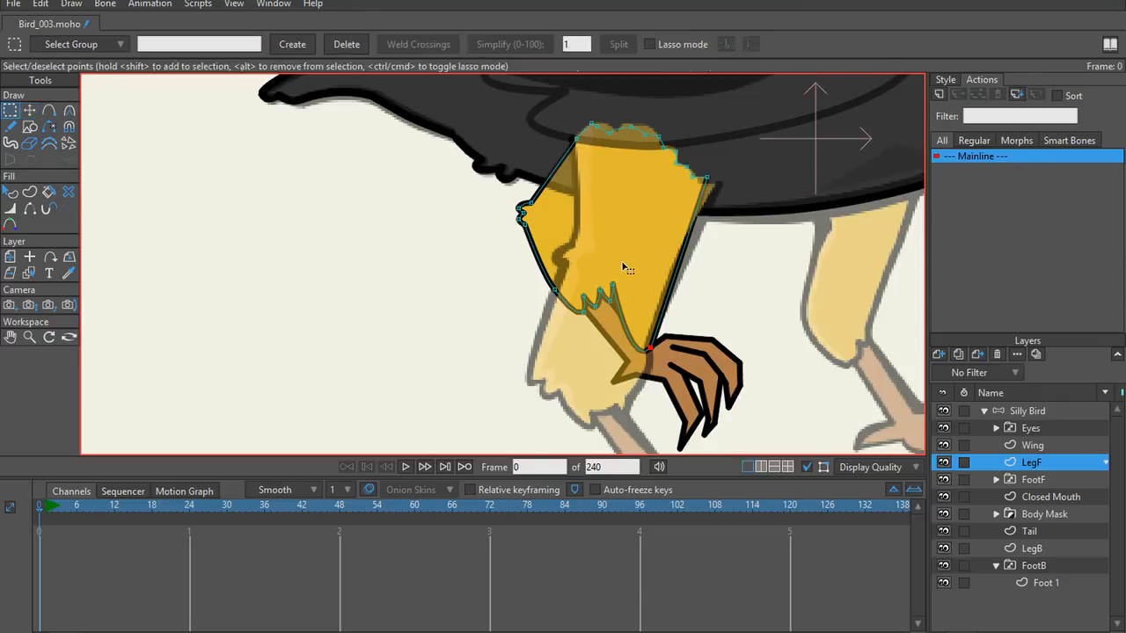
left_click_drag(648, 273, 550, 325)
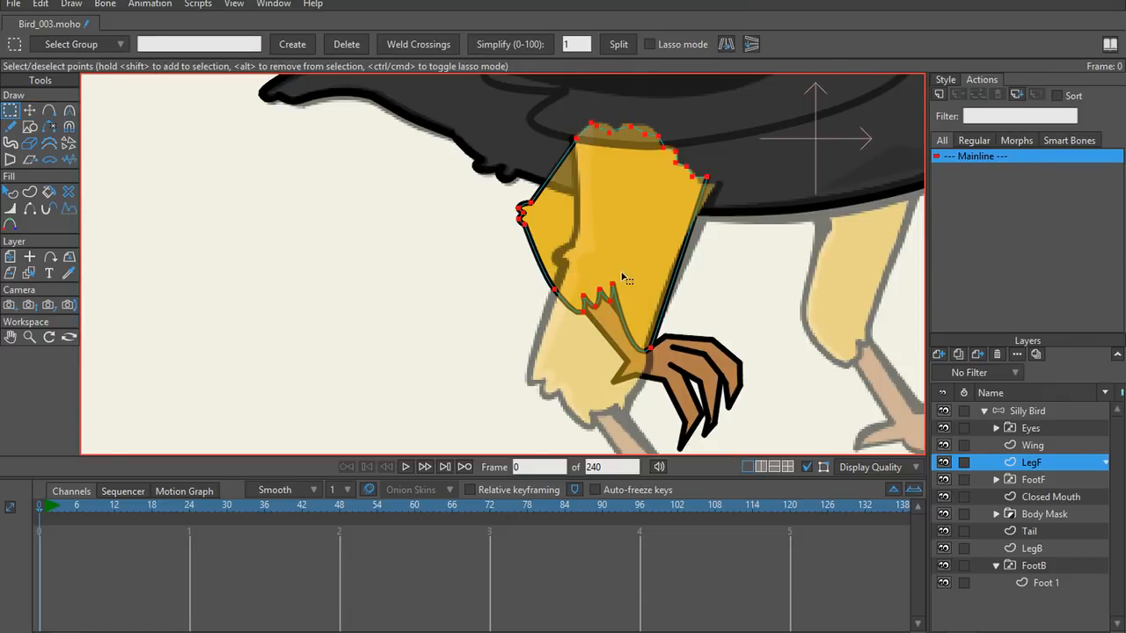
left_click_drag(642, 269, 611, 421)
key("t")
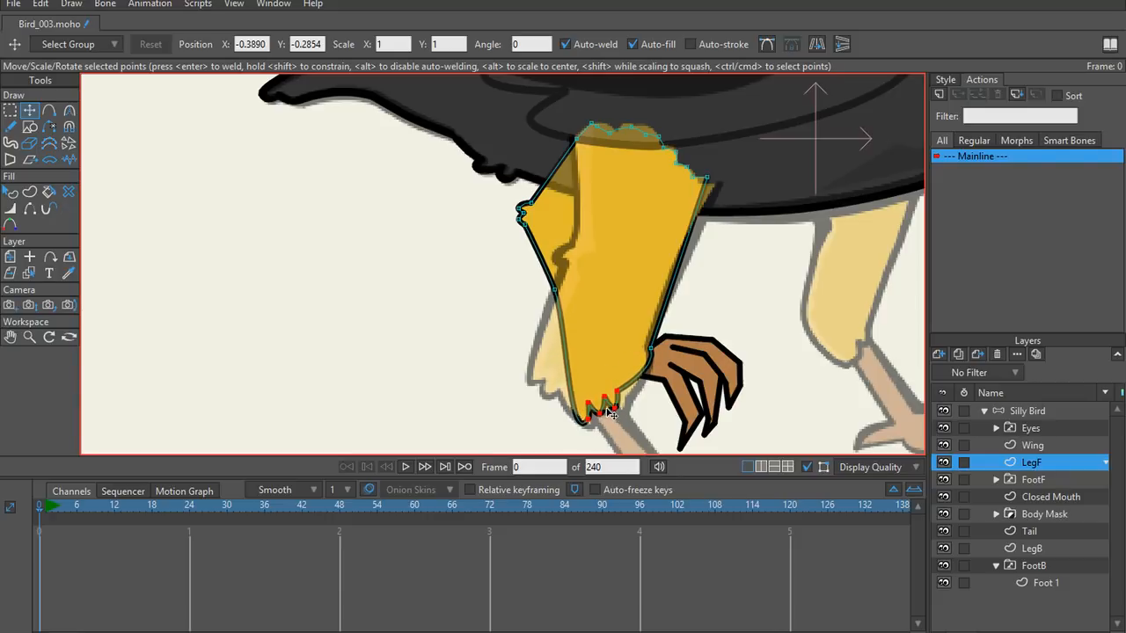
key("ctrl+a")
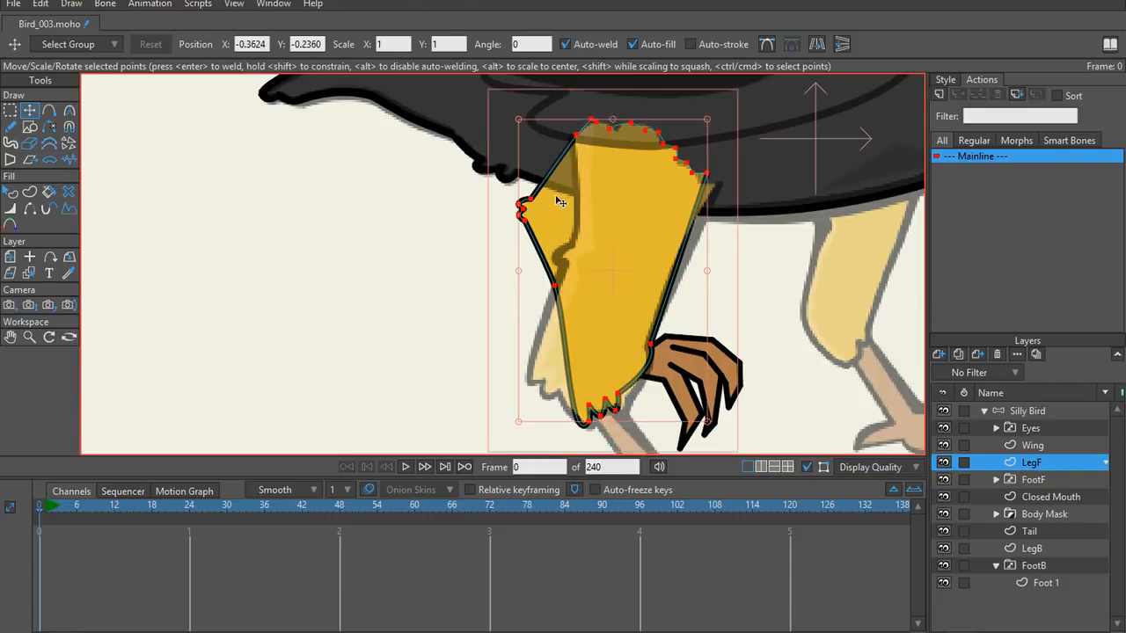
Step: Move the points of LegF's rear tuft and the point just above it onto the traced tuft
key("g")
left_click_drag(503, 197, 572, 254)
key("t")
scroll(573, 254, "up", 8)
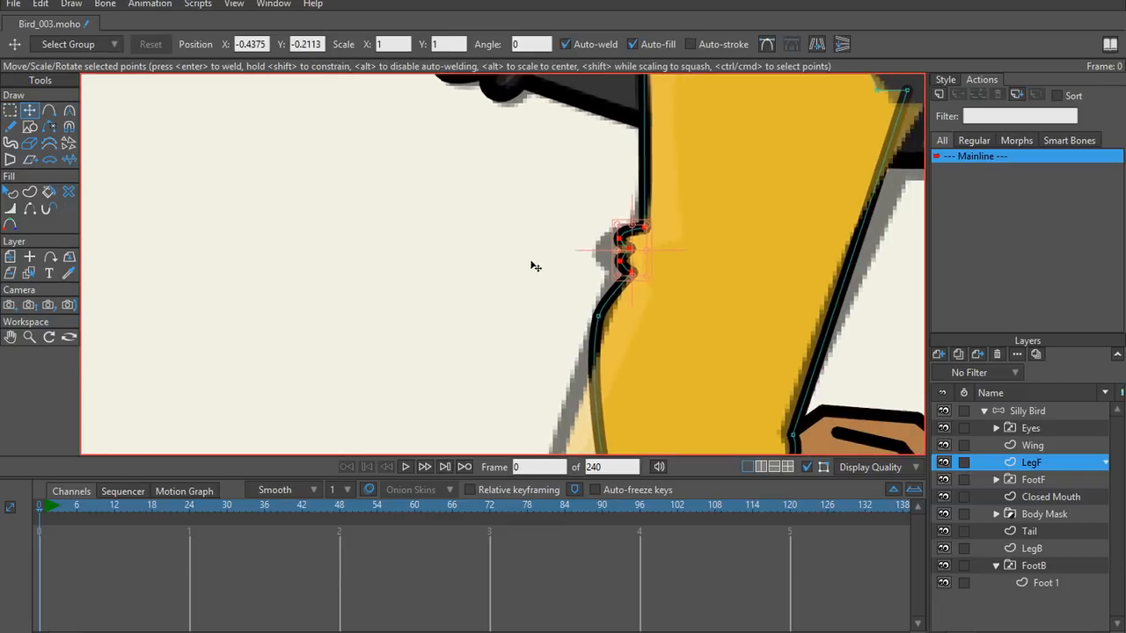
key("g")
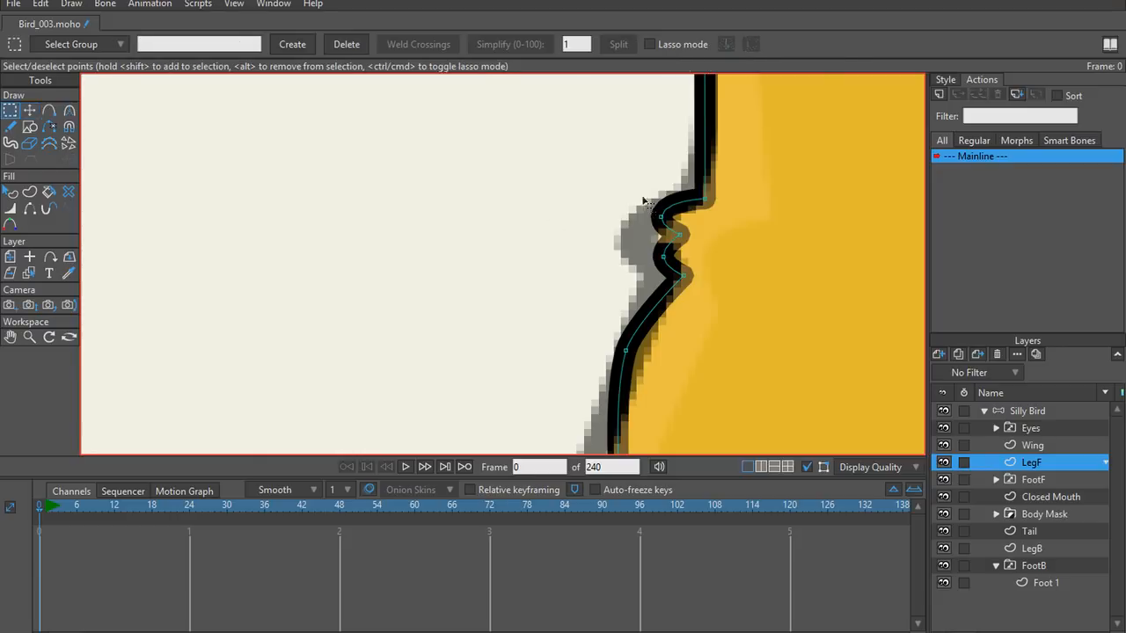
key("t")
left_click_drag(675, 257, 644, 246)
scroll(645, 246, "down", 3)
scroll(684, 239, "up", 2)
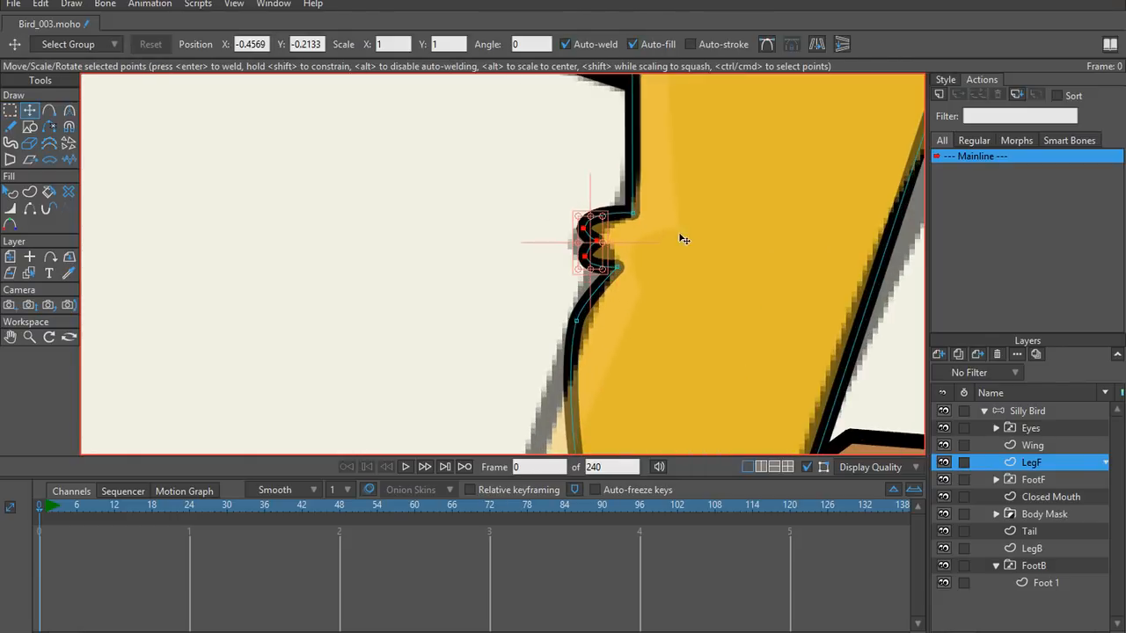
left_click(633, 216)
scroll(528, 276, "down", 2)
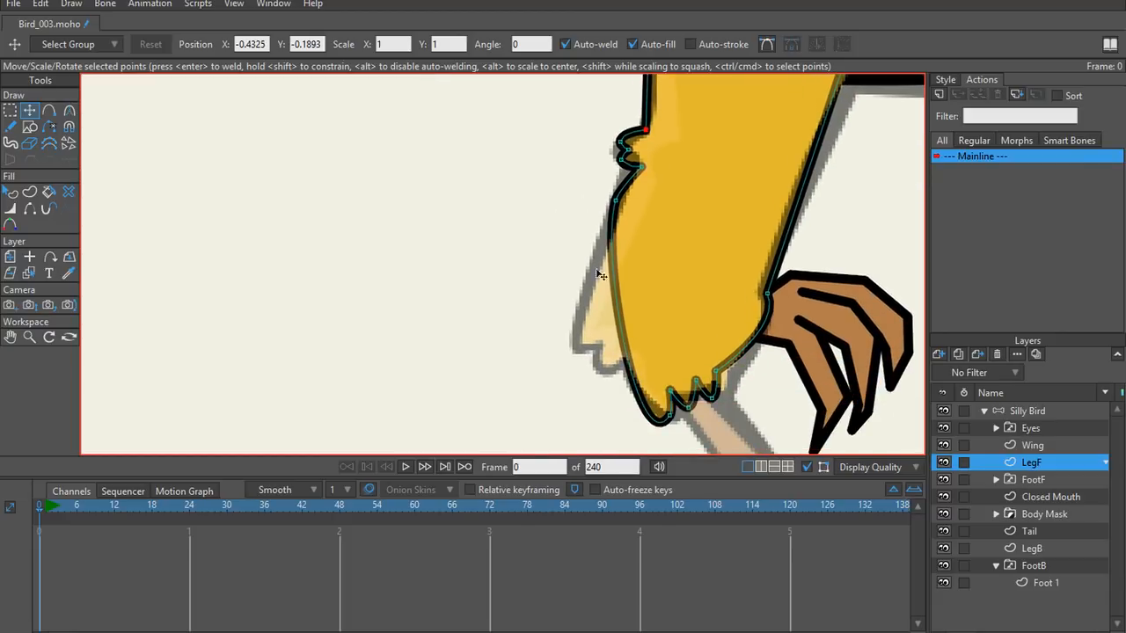
Step: Reposition the jagged lower-edge points of LegF on the traced fringe and add a point at the fringe's front end
key("g")
key("t")
left_click_drag(670, 415, 578, 345)
left_click_drag(679, 407, 624, 366)
mouse_move(711, 396)
left_mouse_down()
mouse_move(692, 397)
mouse_move(679, 423)
mouse_move(668, 399)
mouse_move(719, 376)
mouse_move(710, 385)
mouse_move(723, 398)
left_mouse_up()
key("a")
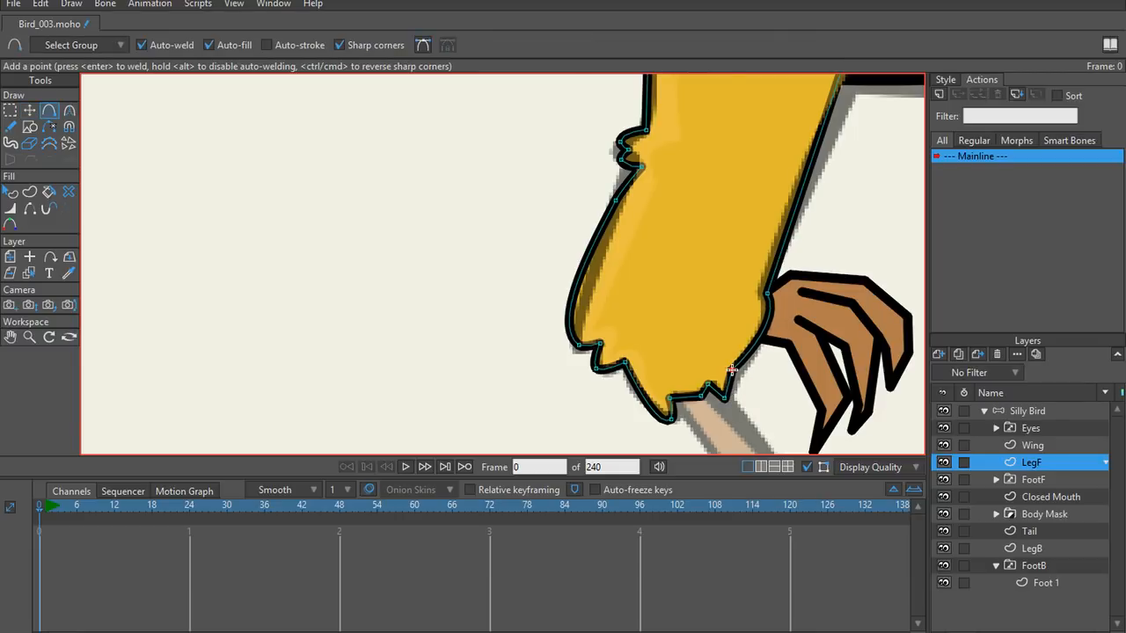
scroll(734, 371, "down", 3)
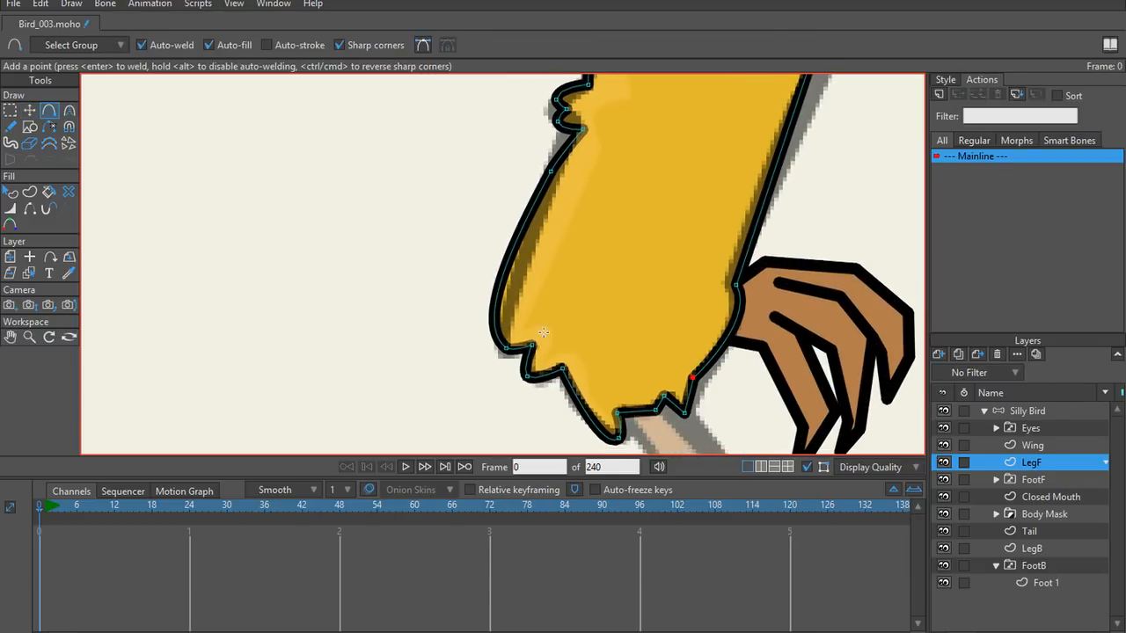
Step: Adjust the curvature of LegF's lower rear corner point to 0.1705 so the back edge follows the traced leg
key("c")
left_click_drag(506, 351, 466, 342)
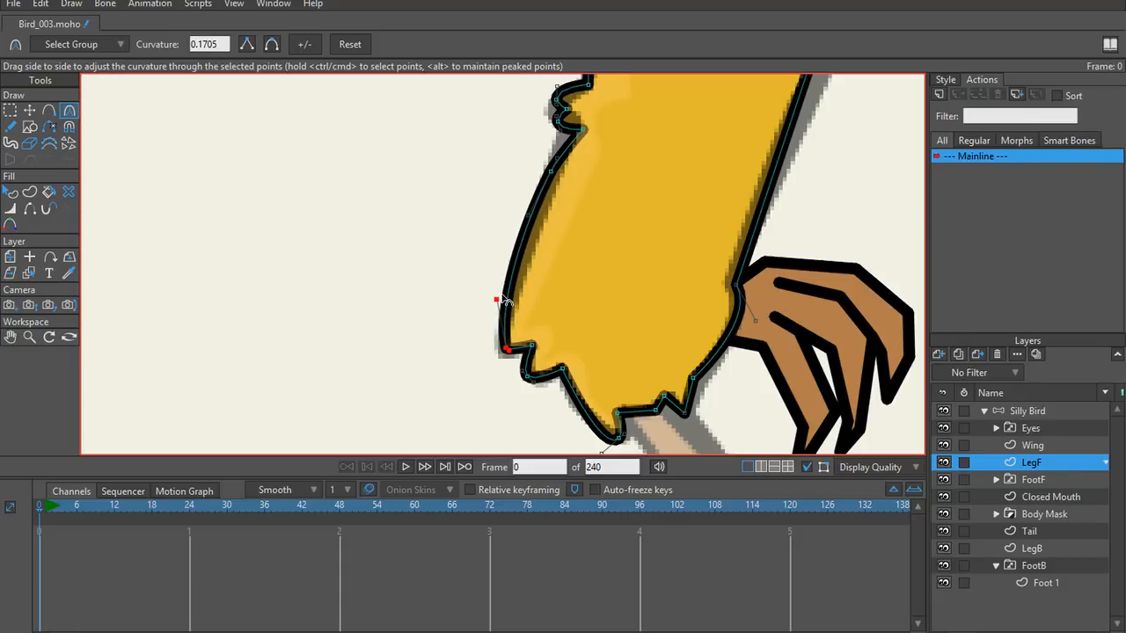
scroll(570, 237, "down", 2)
scroll(570, 238, "down", 2)
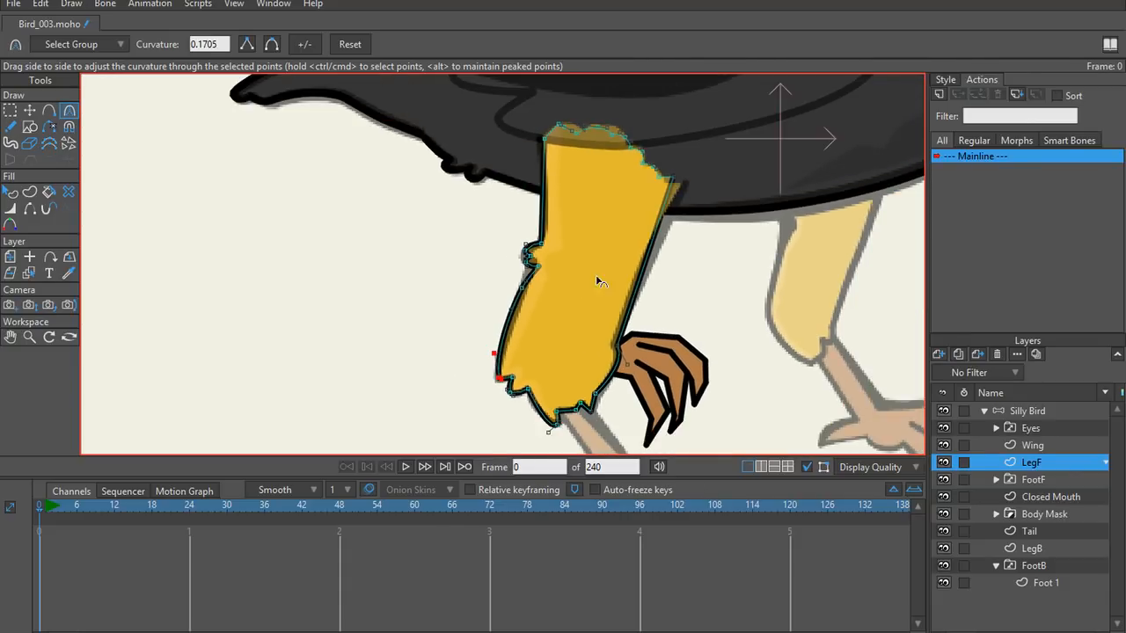
Step: Move LegF's upper front corner and scallop points onto the tracing and smooth the first scallop's peak to curvature 0.30
scroll(598, 278, "up", 4)
key("t")
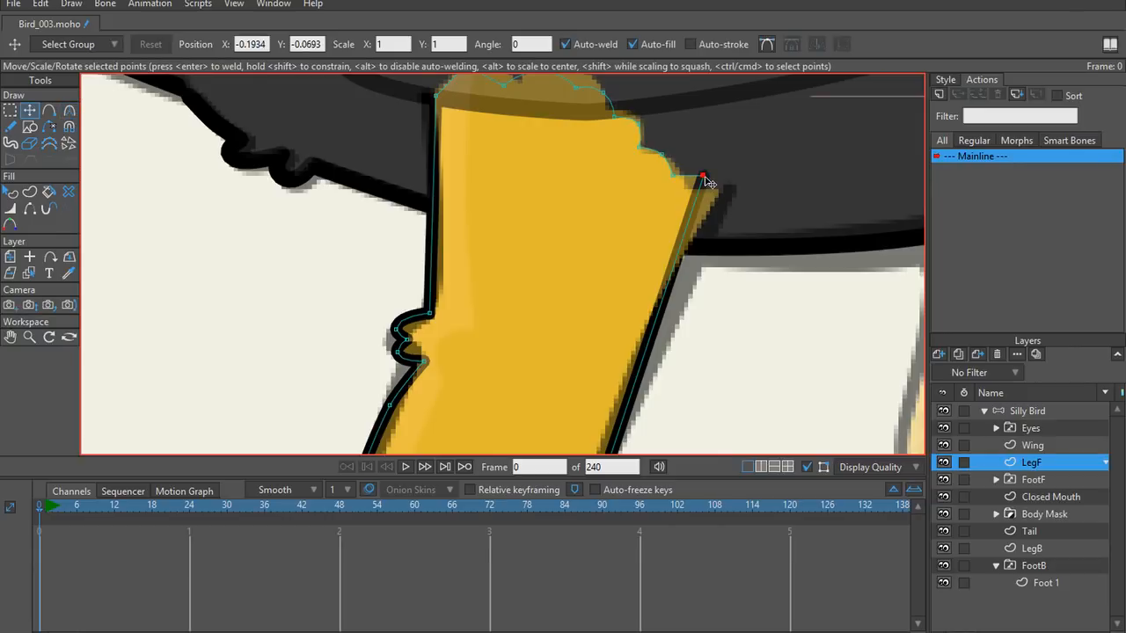
left_click_drag(704, 176, 675, 161)
left_click_drag(609, 174, 628, 226)
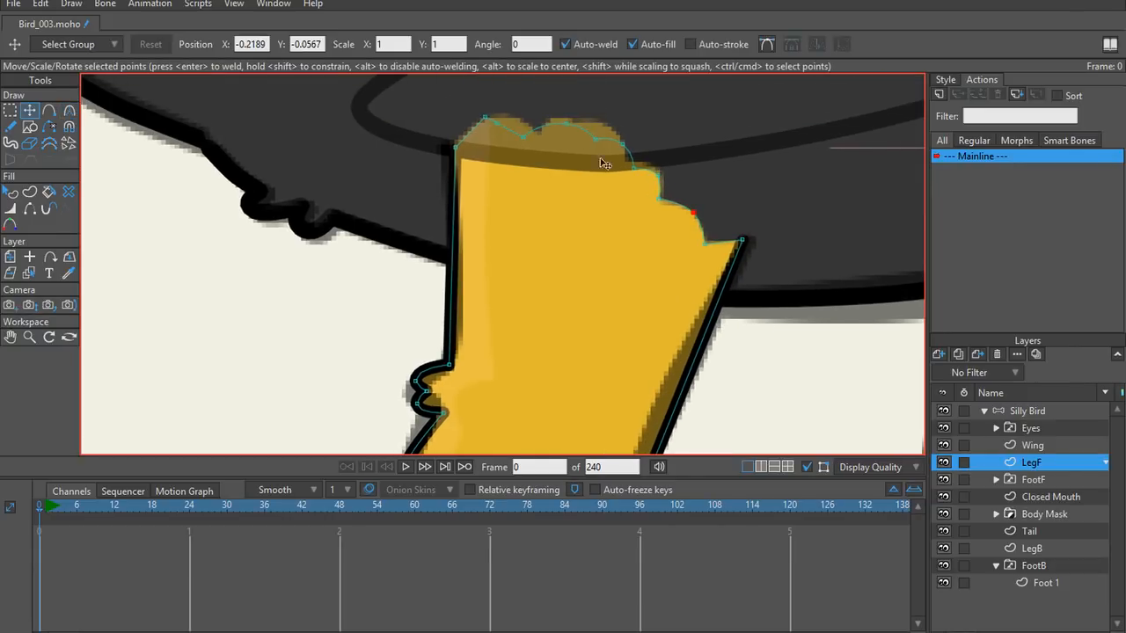
left_click(498, 131)
left_click(488, 121)
key("c")
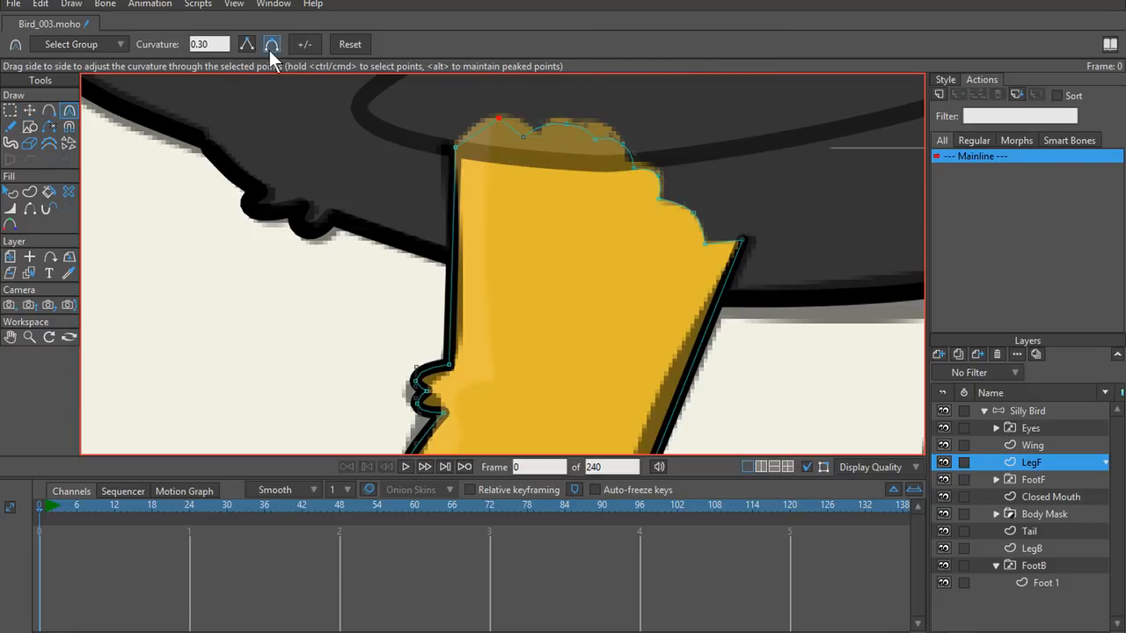
scroll(510, 143, "up", 3)
Step: Fit the first two scallops' peaks and the valleys beside them to the traced outline along LegF's upper edge
key("t")
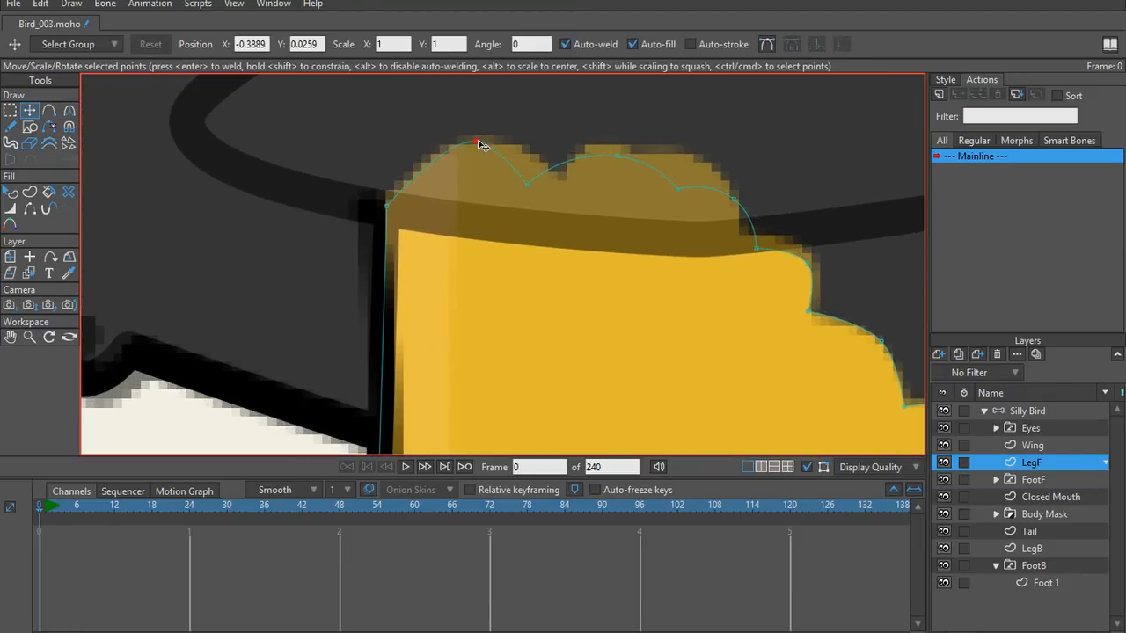
key("c")
left_click_drag(571, 154, 619, 142)
key("t")
left_click(678, 189)
left_click_drag(677, 194, 753, 251)
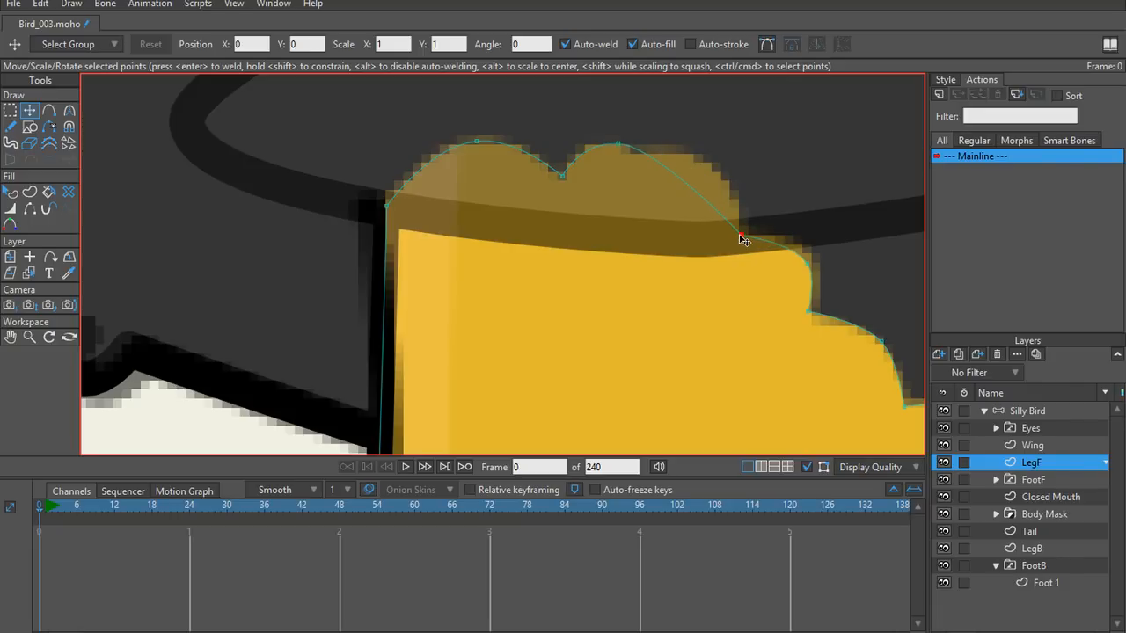
Step: Set the second scallop's peak curvature to 0.8530 and shift the point to round the scallop along the tracing
key("c")
left_click(619, 145)
left_click_drag(745, 159, 772, 164)
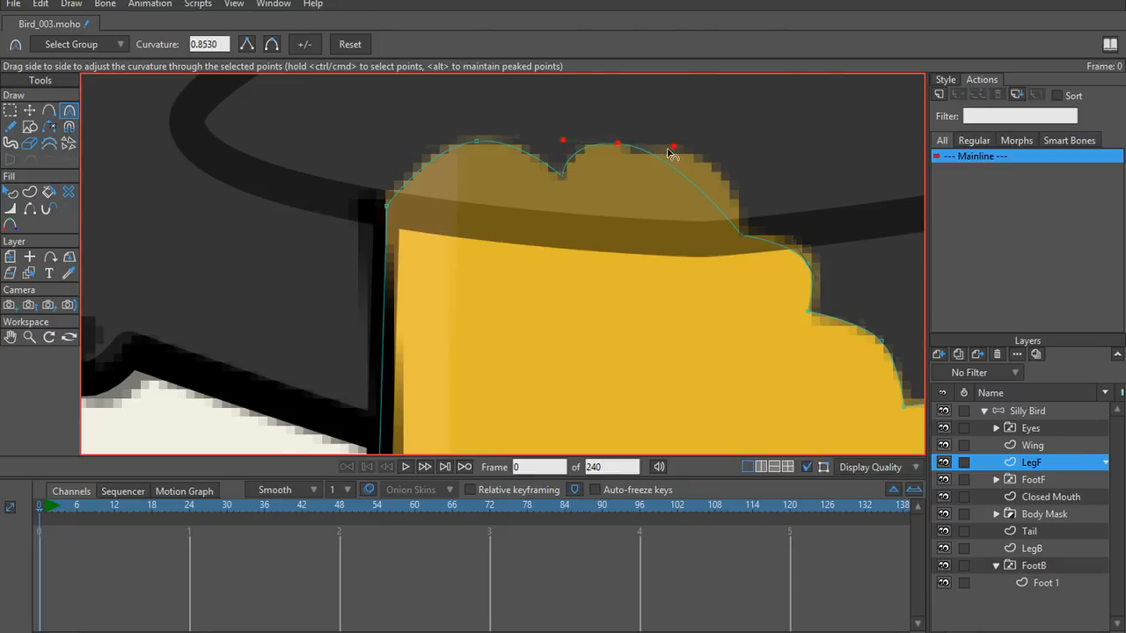
key("t")
left_click_drag(619, 144, 689, 153)
key("c")
left_click_drag(592, 103, 594, 138)
scroll(408, 255, "down", 8)
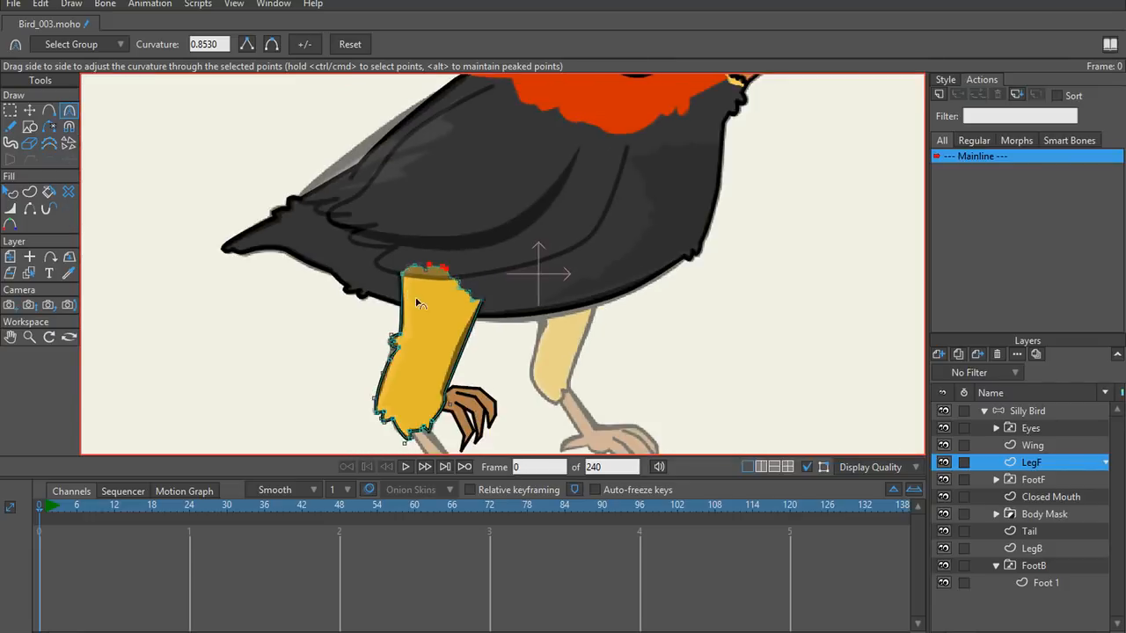
Step: Select the FootF group and toggle its visibility off and on to identify the front foot
scroll(422, 287, "down", 1)
scroll(444, 255, "up", 2)
scroll(449, 299, "down", 1)
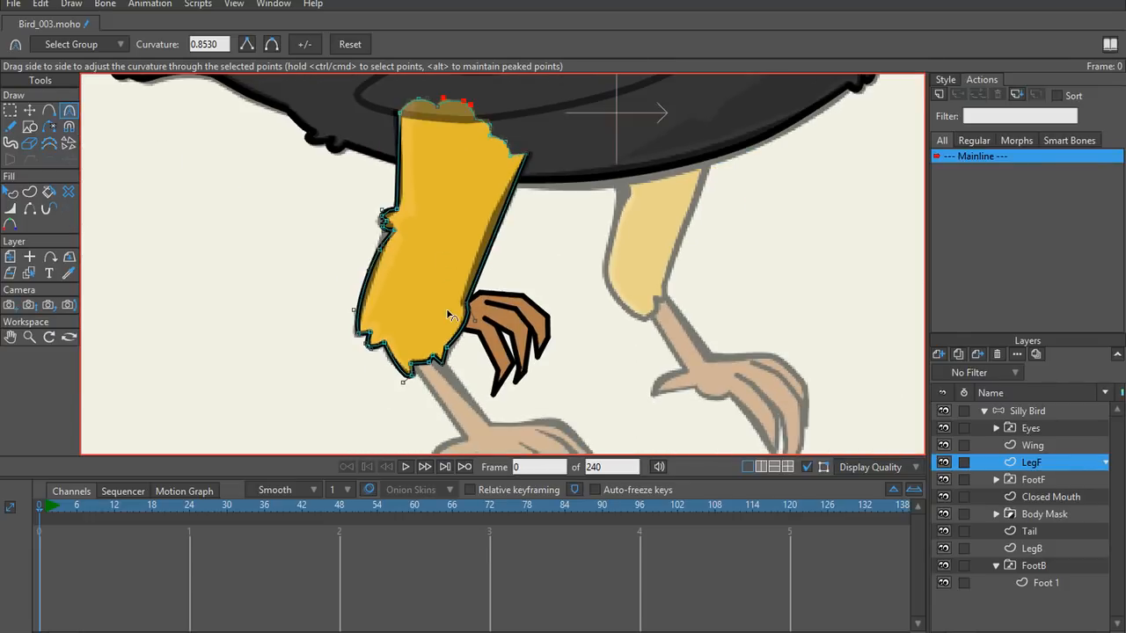
scroll(482, 294, "up", 2)
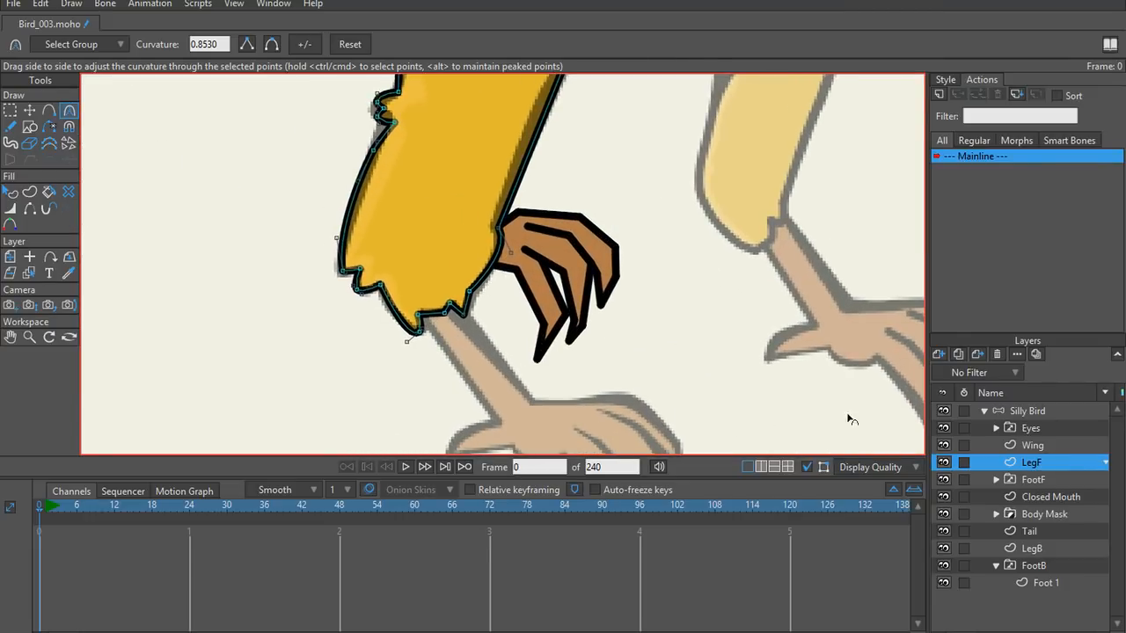
left_click(1034, 481)
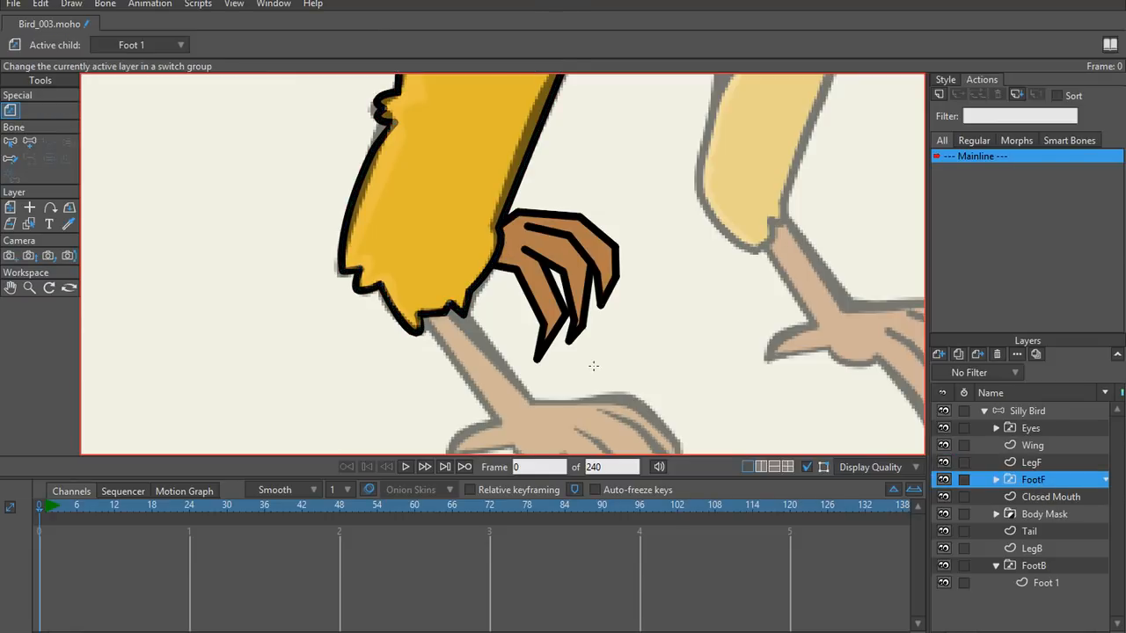
left_click(938, 478)
left_click(938, 478)
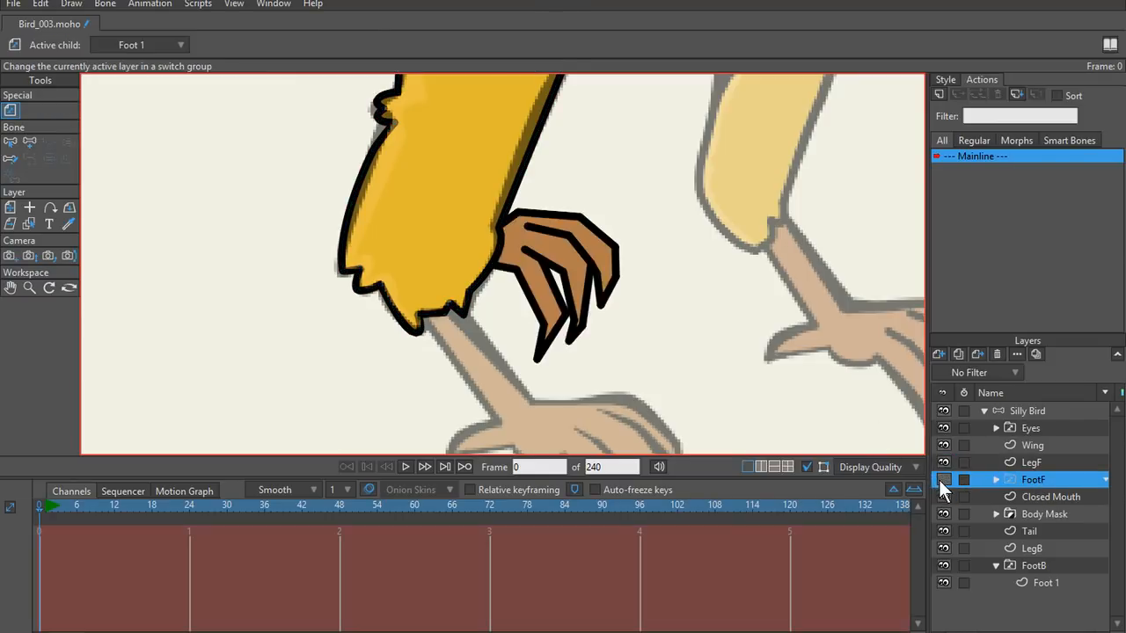
right_click(466, 221, "alt")
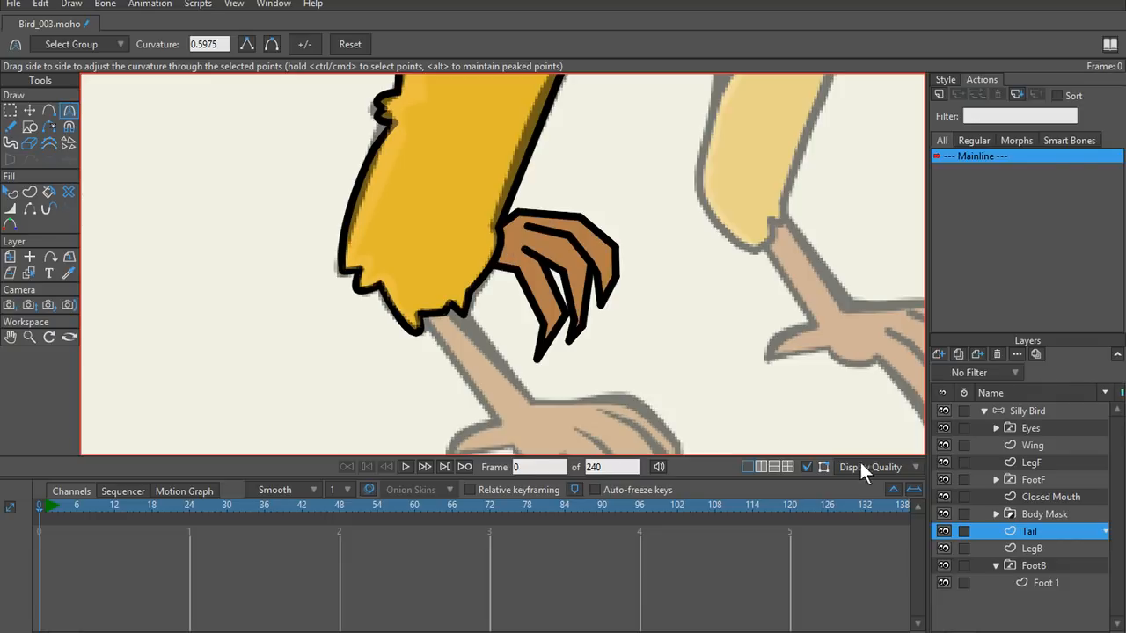
left_click(1058, 461)
left_click(1048, 478)
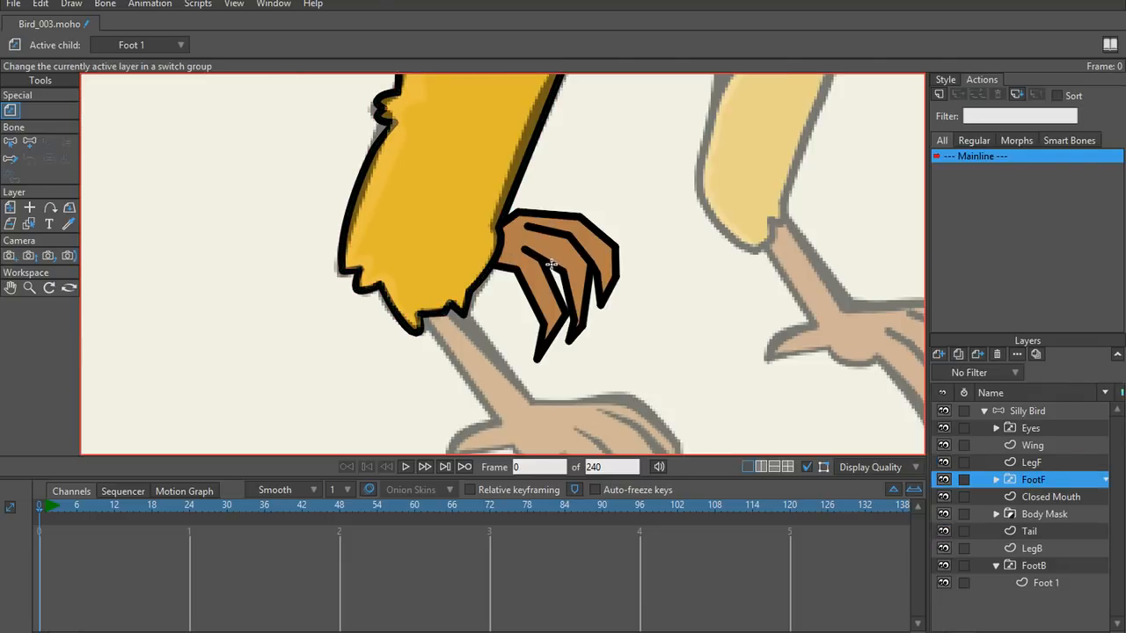
Step: Widen the Layers panel and move the FootF group onto the traced front foot, at X -0.0994, Y -0.2511
scroll(556, 266, "down", 3)
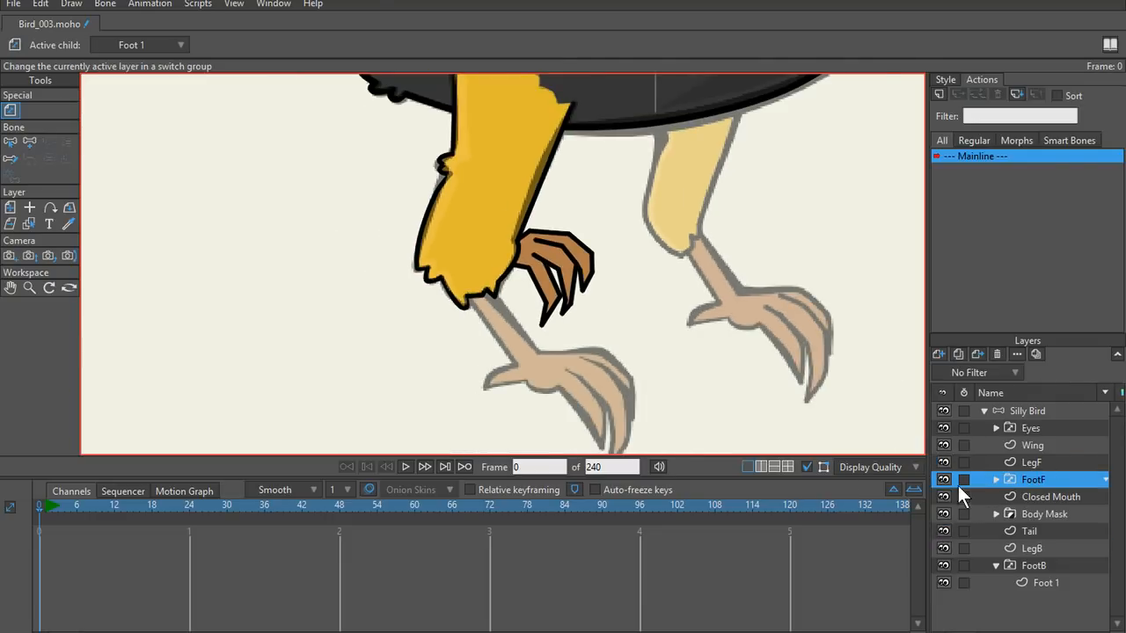
left_click_drag(931, 489, 909, 501)
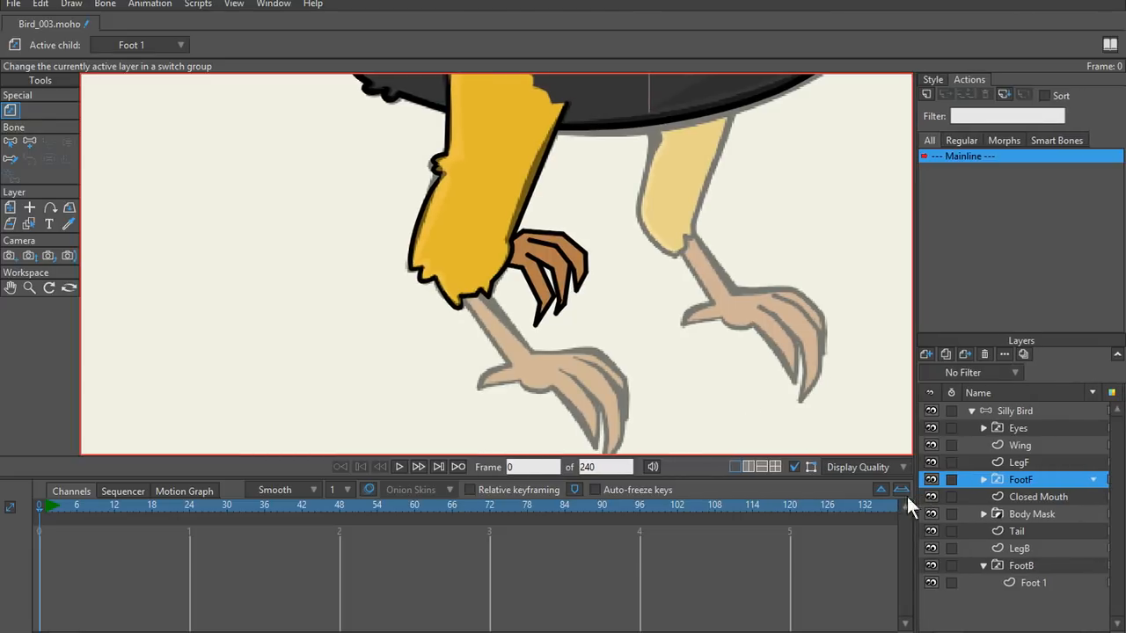
scroll(556, 312, "up", 2)
scroll(493, 280, "down", 1)
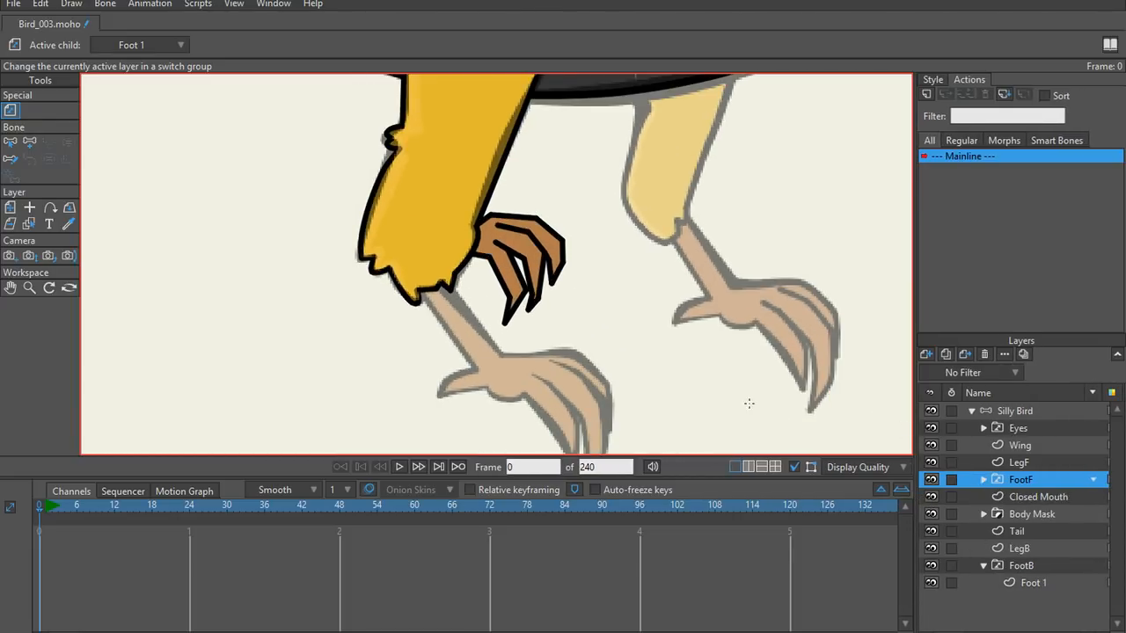
key("m")
left_click_drag(491, 255, 517, 386)
scroll(496, 389, "up", 3)
scroll(473, 304, "up", 4)
scroll(587, 305, "down", 1)
right_click(588, 303, "alt")
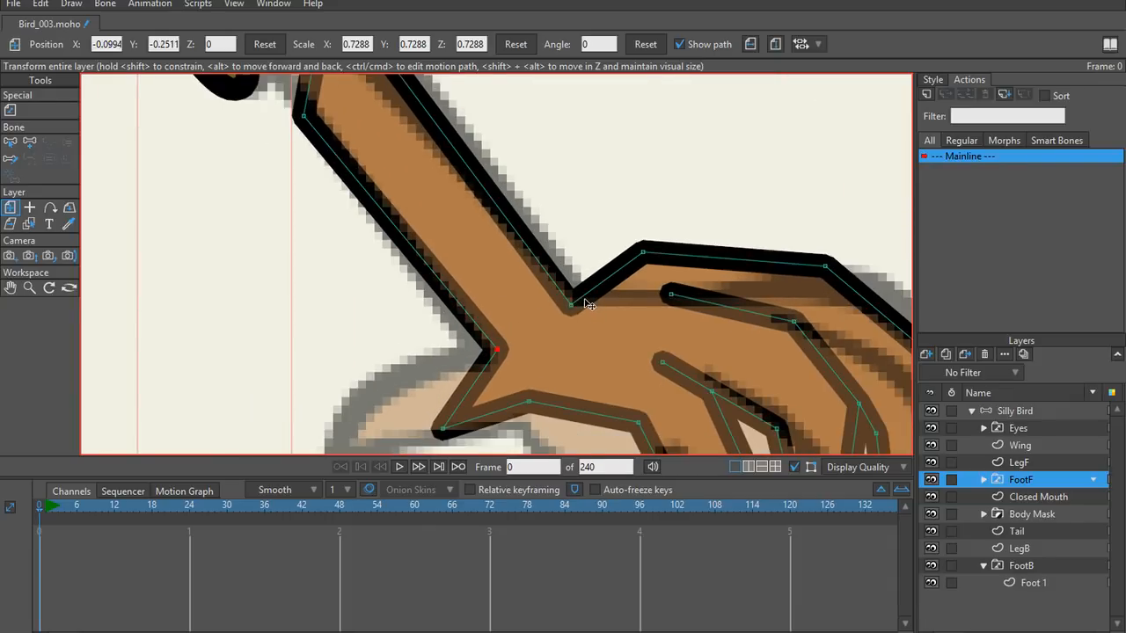
Step: Reshape the outer toe's upper edge on FootF's Foot 1 layer by fitting its points to the traced outline
key("t")
left_click_drag(643, 255, 642, 300)
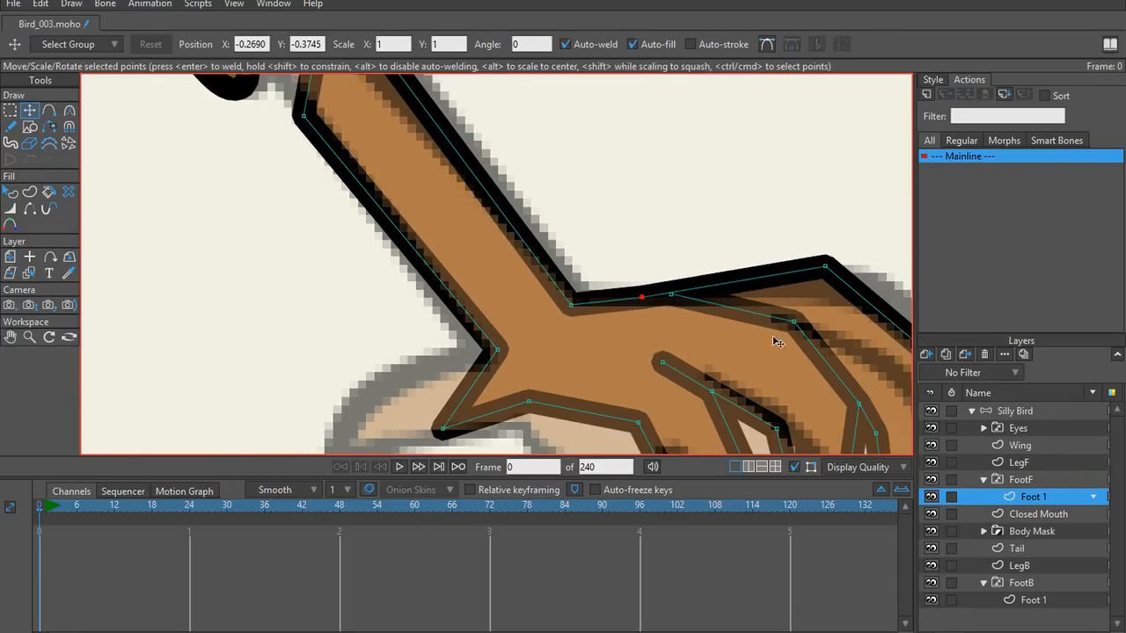
left_click_drag(775, 340, 538, 315)
left_click_drag(588, 242, 639, 258)
left_click_drag(697, 330, 810, 412)
scroll(730, 352, "down", 2)
scroll(703, 325, "up", 2)
scroll(699, 316, "up", 1)
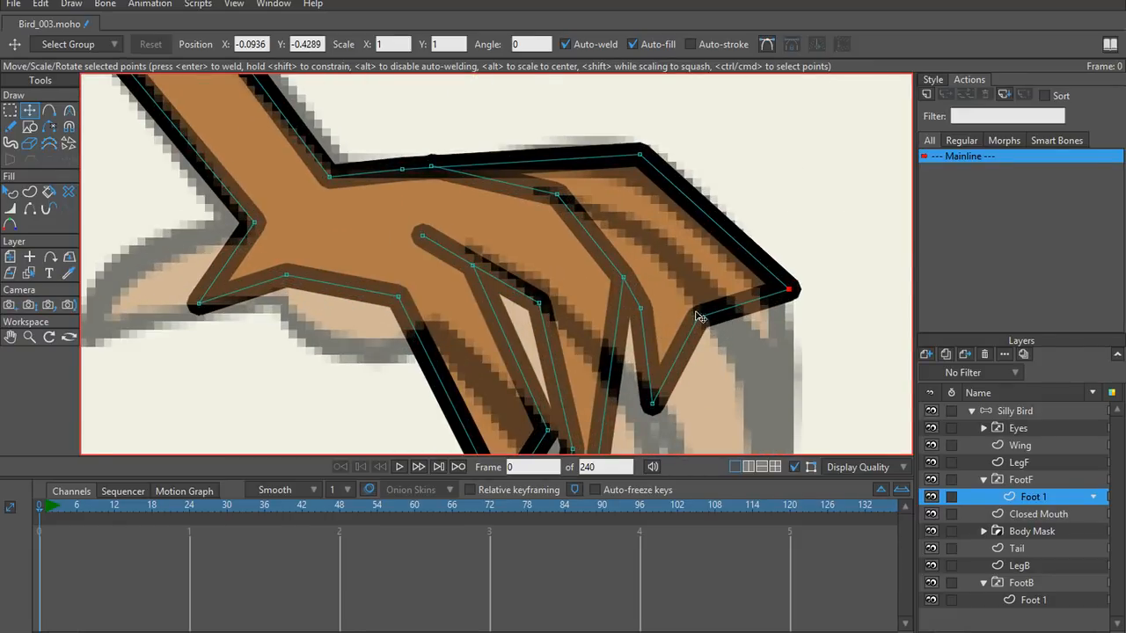
Step: Extend the outer toe down to the traced claw tip and fit its inner-edge points to the dividing line
left_click_drag(699, 317, 713, 397)
scroll(555, 192, "down", 1)
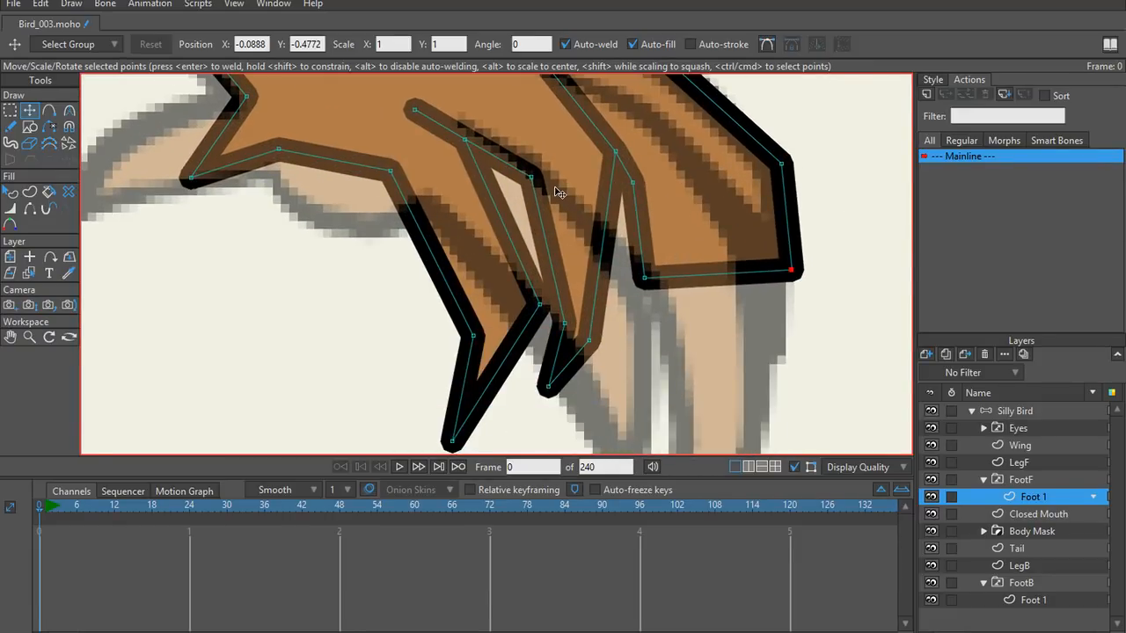
left_click_drag(645, 278, 762, 423)
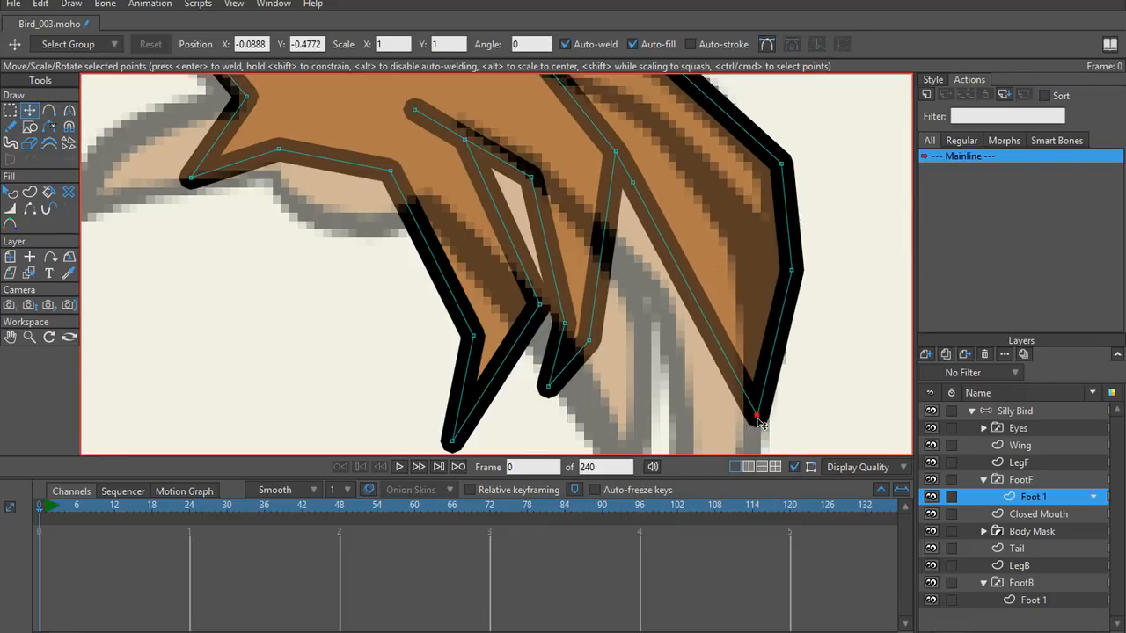
left_click_drag(633, 183, 727, 222)
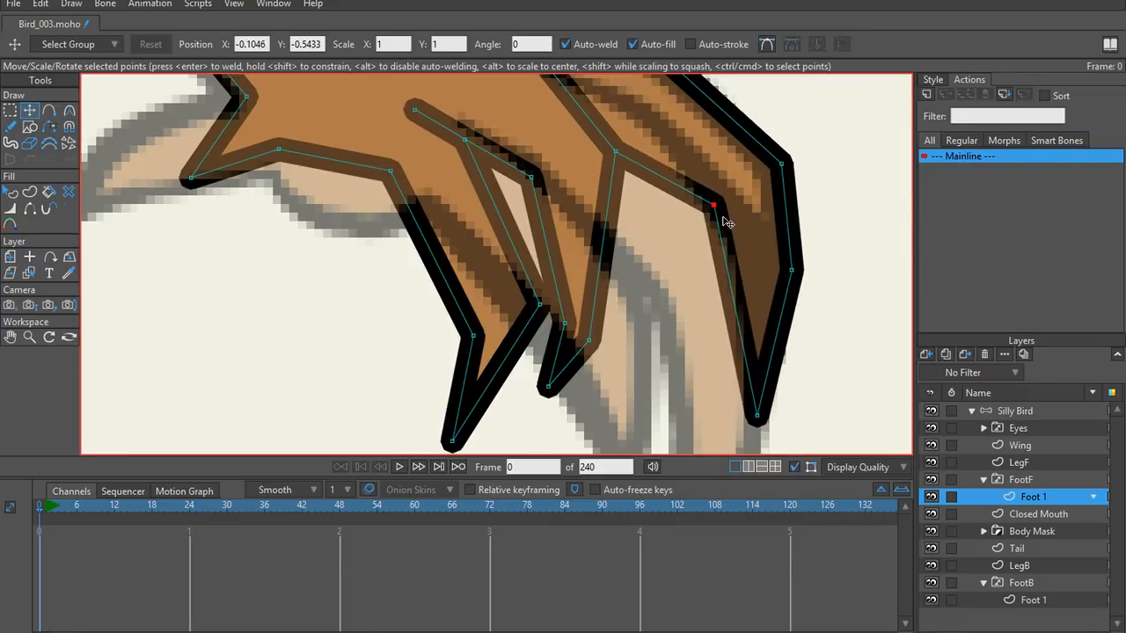
left_click_drag(615, 150, 659, 142)
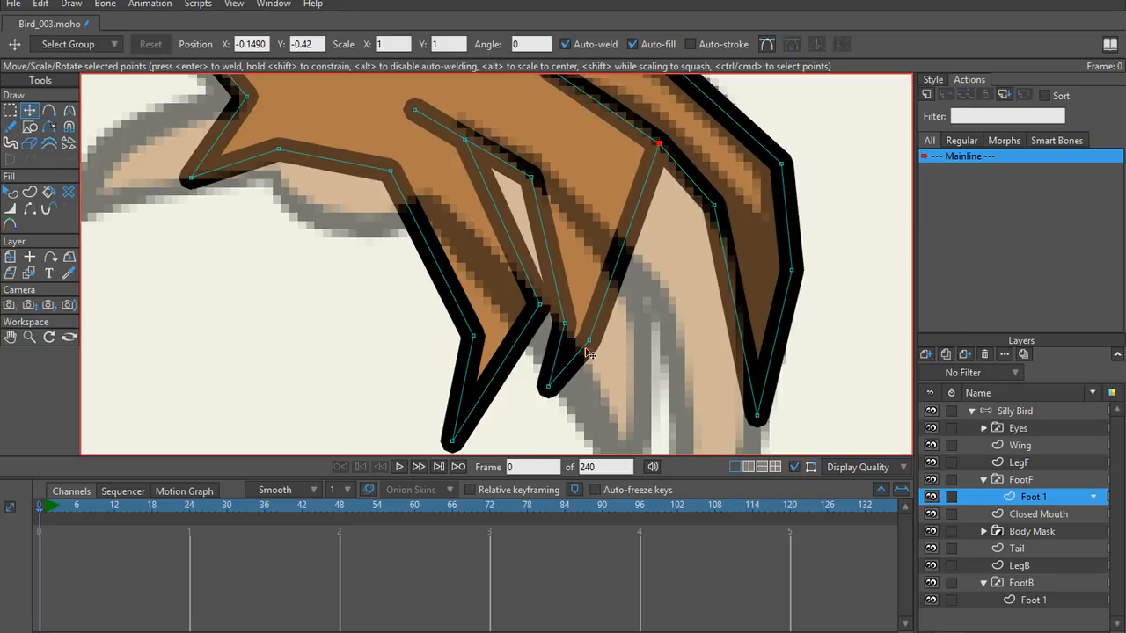
Step: Extend the middle toe to its traced claw tip, adding points and fitting its inner edge to the tracing
left_click_drag(587, 350, 761, 440)
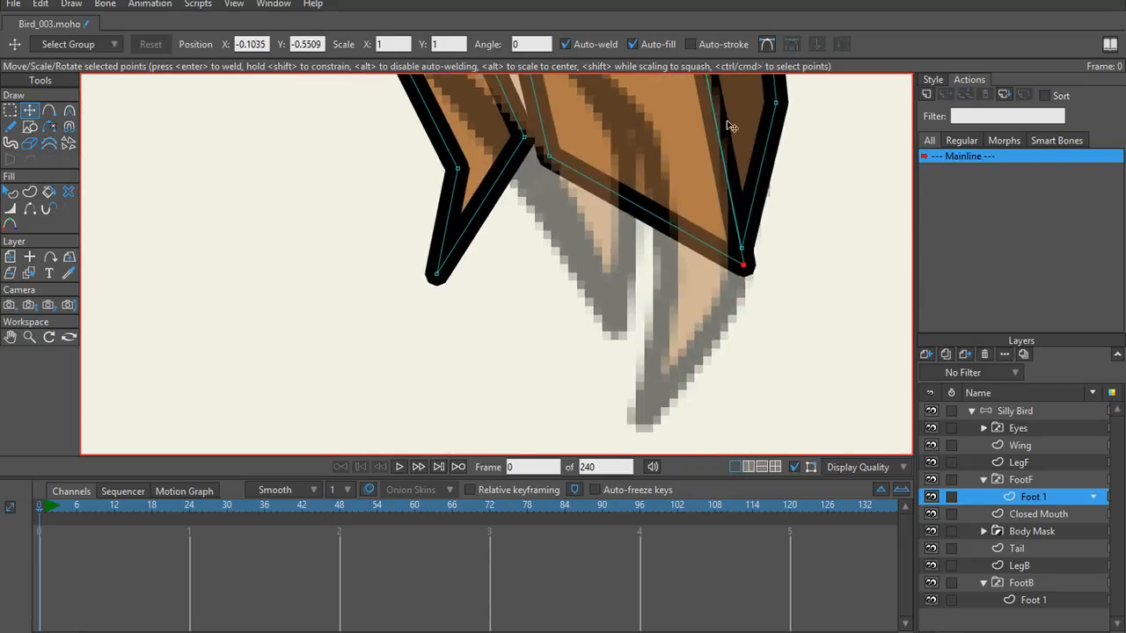
key("a")
left_click_drag(706, 233, 621, 417)
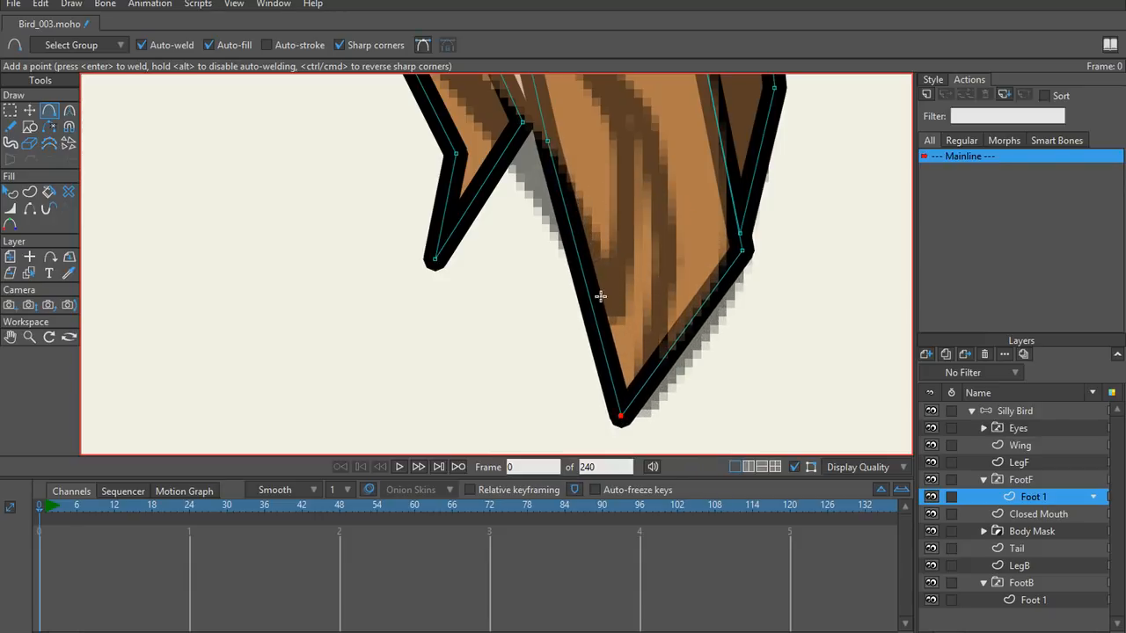
left_click_drag(583, 276, 652, 251)
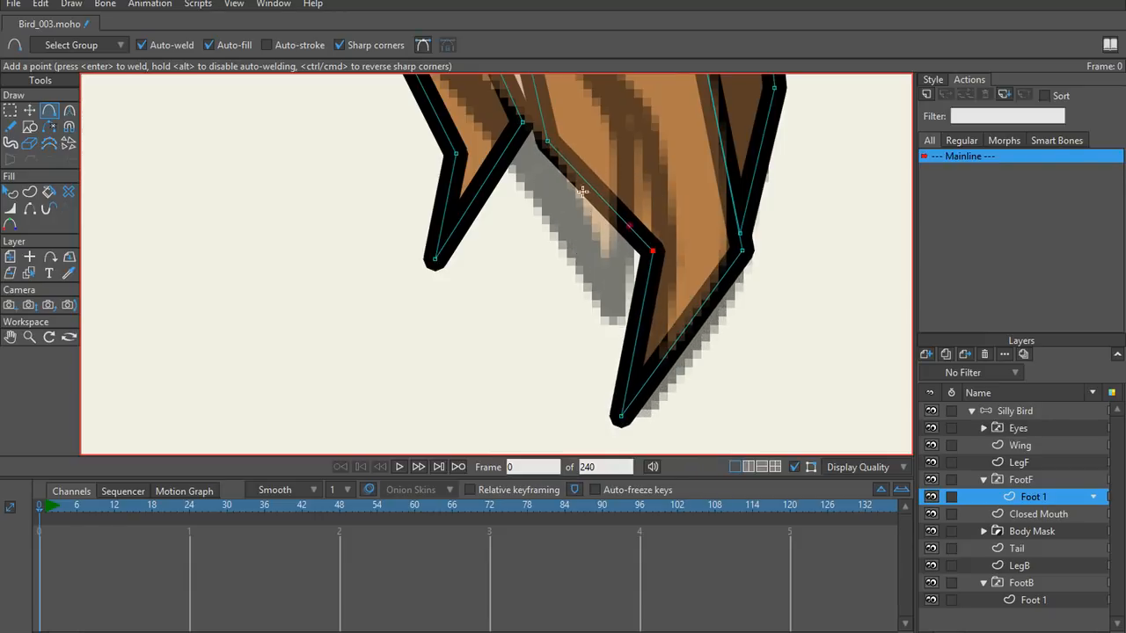
scroll(581, 191, "up", 5)
key("t")
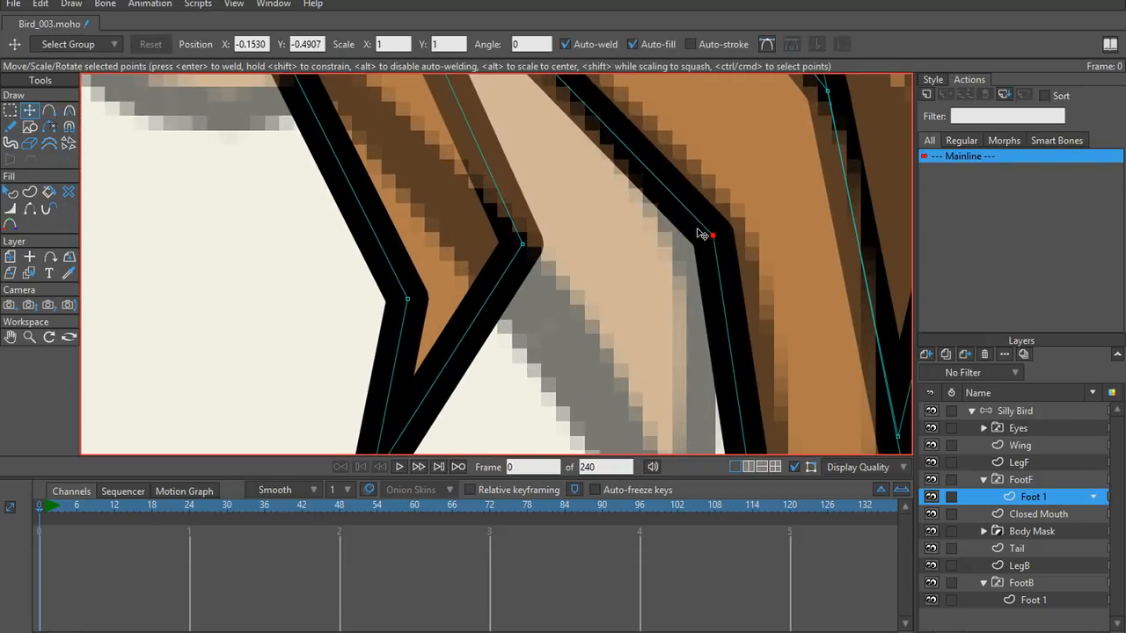
scroll(701, 234, "down", 5)
scroll(632, 286, "up", 2)
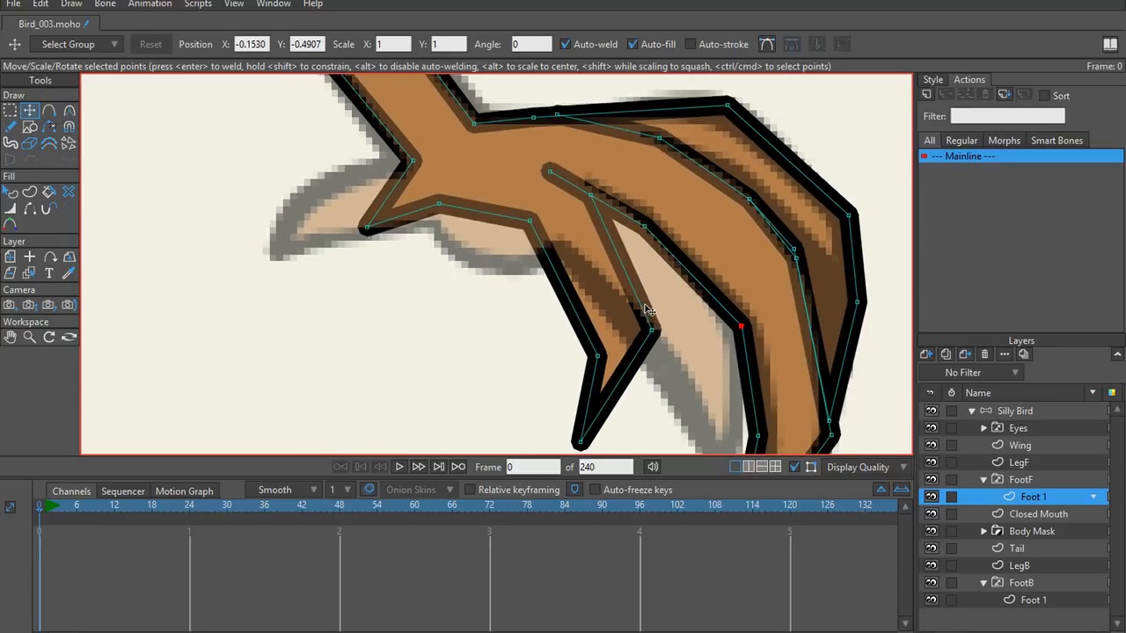
Step: Fit the inner toe to the tracing by moving its claw tip, outer bend and inner-edge points
left_click_drag(652, 330, 743, 326)
left_click_drag(581, 442, 726, 471)
left_click_drag(728, 420, 730, 344)
left_click_drag(598, 282, 649, 272)
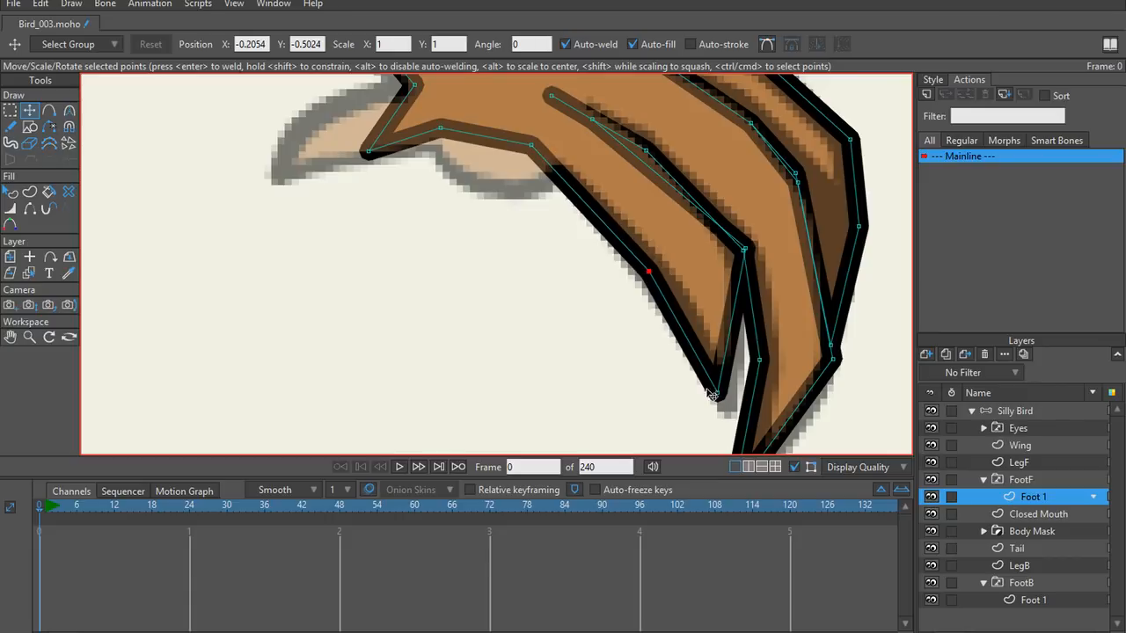
left_click_drag(714, 392, 723, 426)
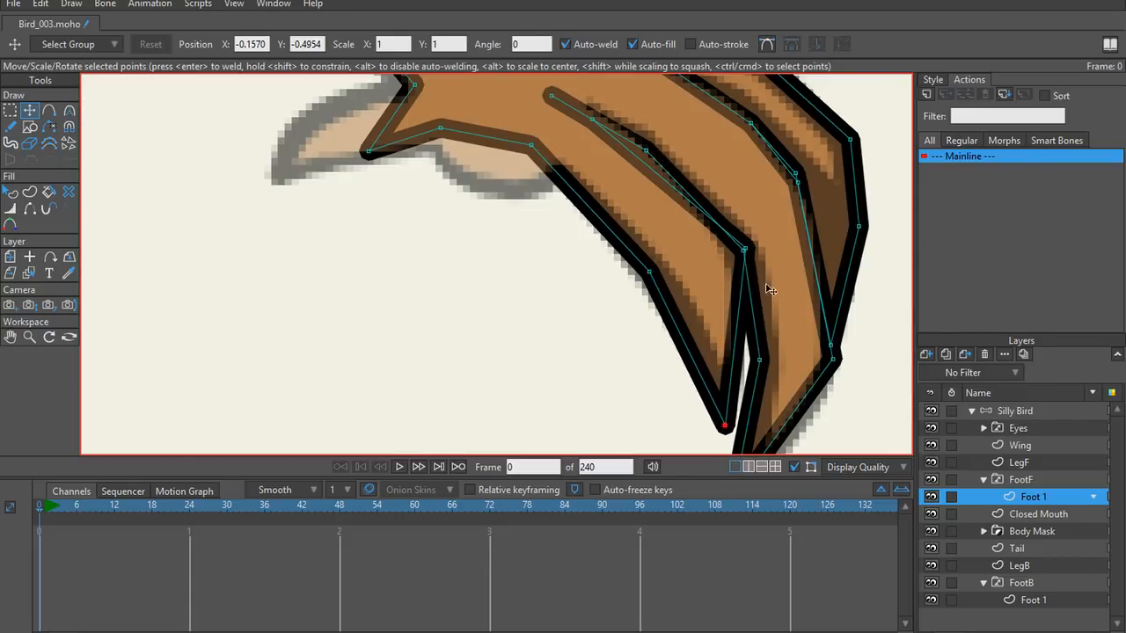
left_click_drag(744, 249, 742, 256)
key("c")
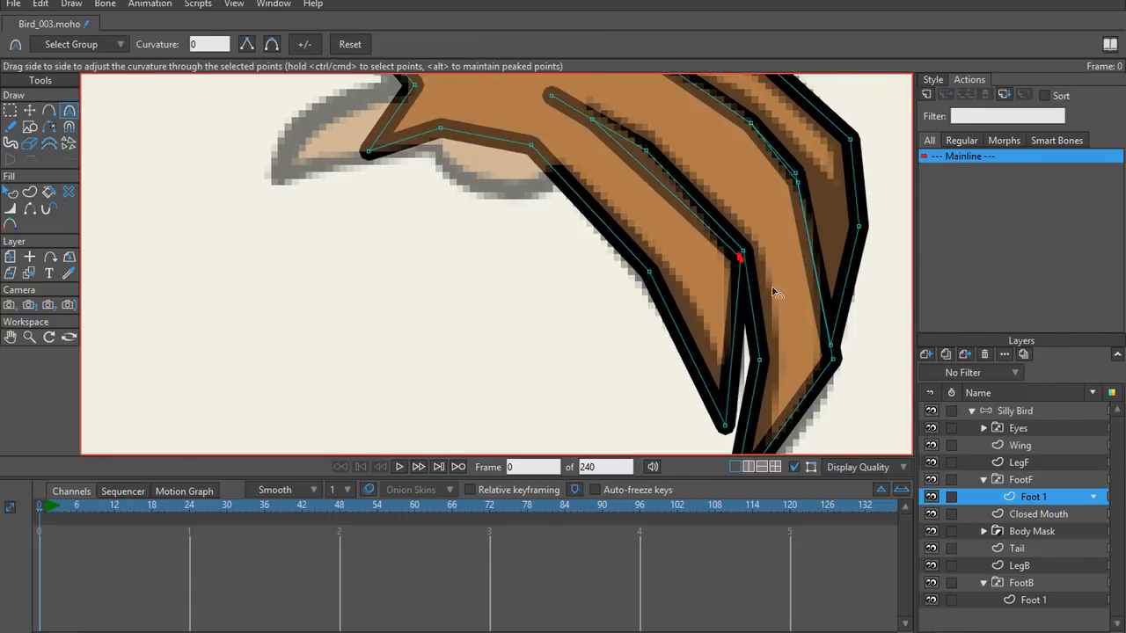
Step: Form the rounded pad under the foot by adding a curved point and aligning the corners on both sides
key("a")
scroll(625, 154, "up", 4)
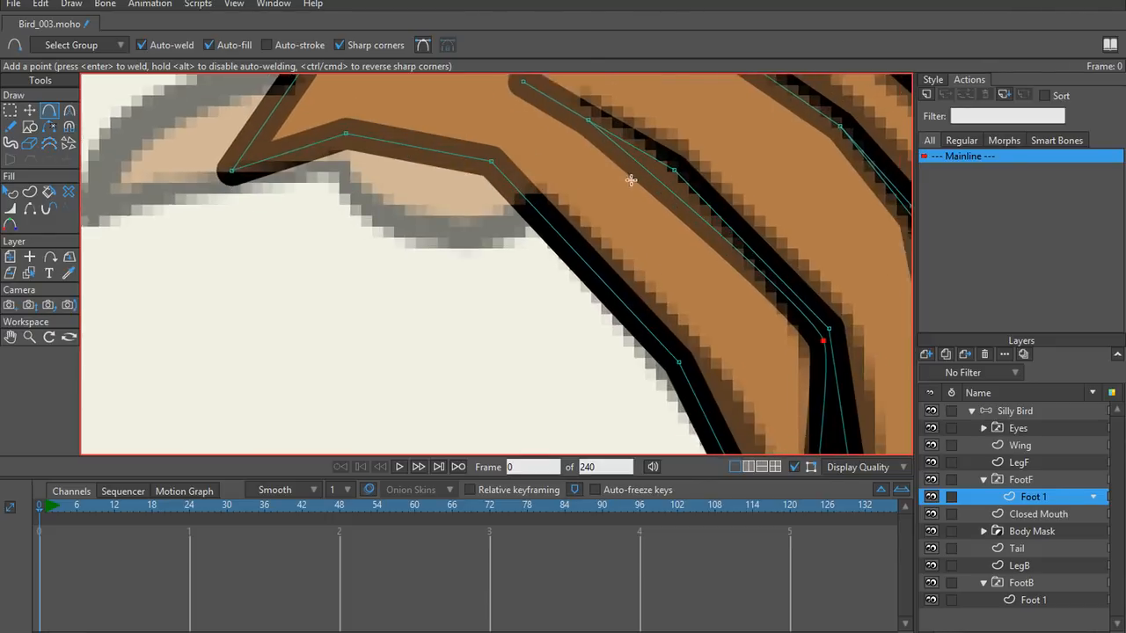
scroll(631, 179, "down", 3)
scroll(750, 235, "up", 3)
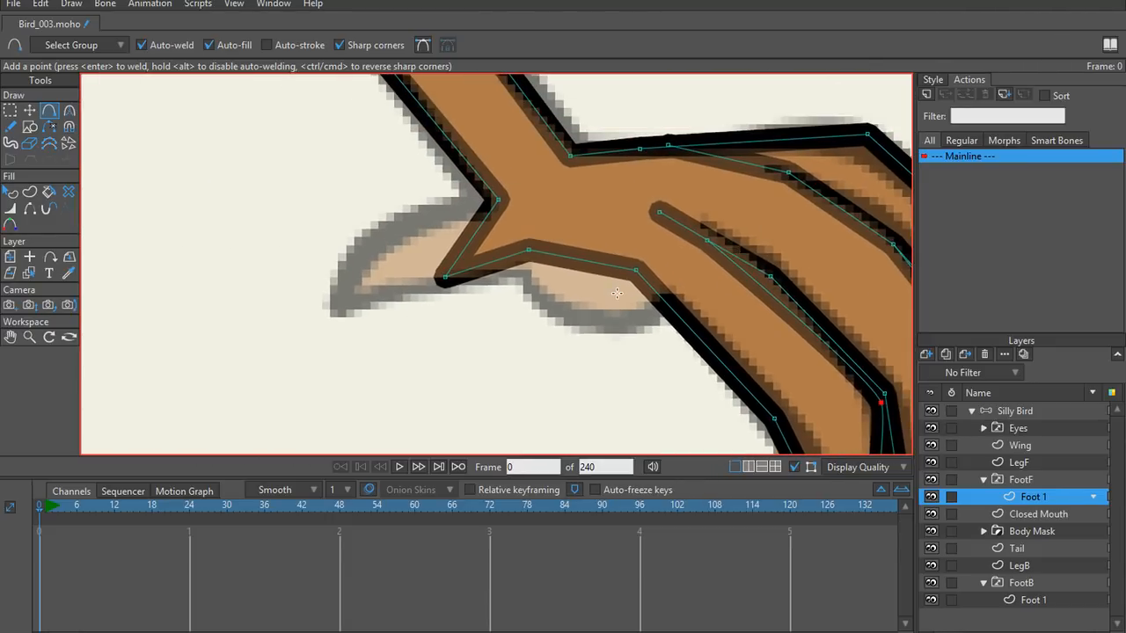
scroll(617, 293, "up", 2)
left_click_drag(647, 260, 687, 295)
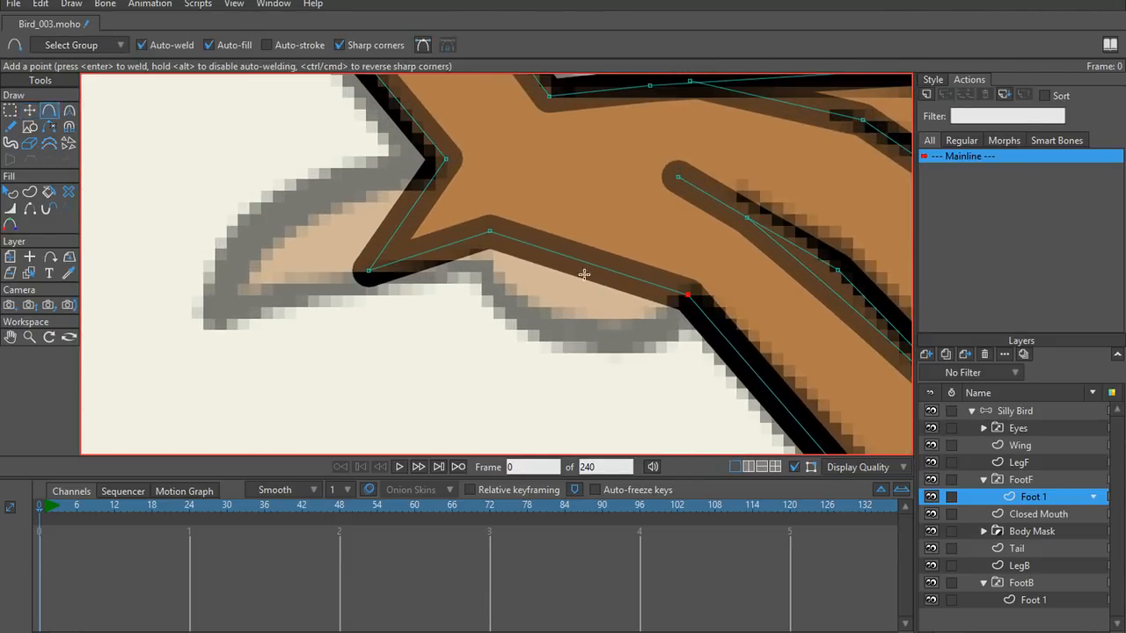
left_click_drag(584, 274, 636, 322)
key("c")
key("t")
left_click_drag(493, 234, 472, 264)
key("a")
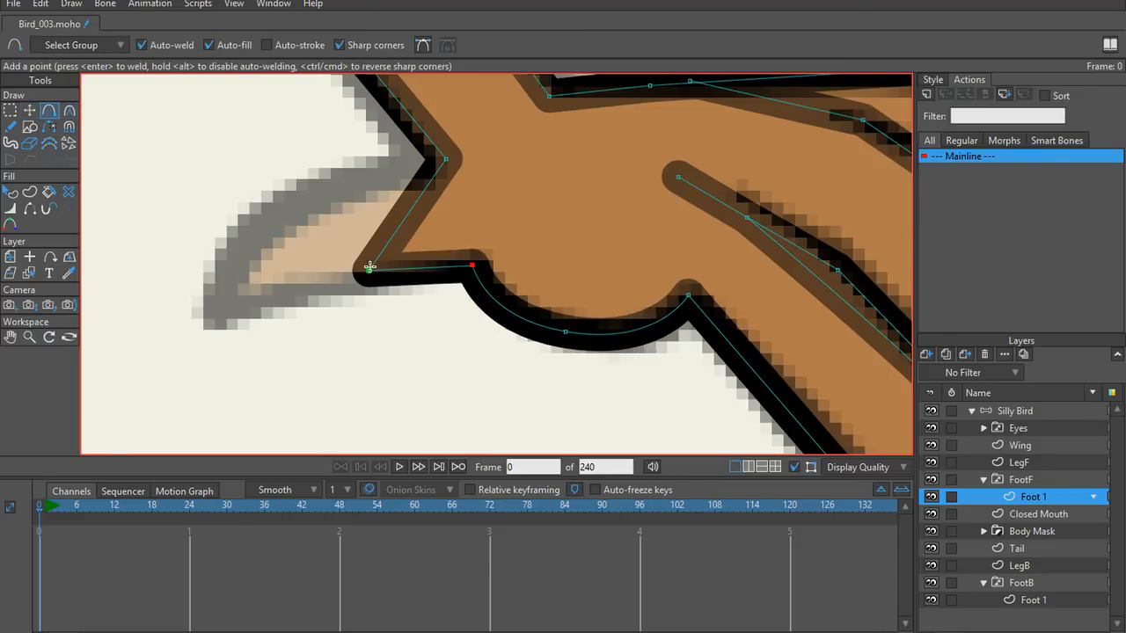
Step: Extend the back toe to its traced tip and add curved points along its upper and lower edges
key("t")
left_click_drag(369, 270, 215, 315)
key("a")
left_click_drag(319, 229, 297, 201)
key("c")
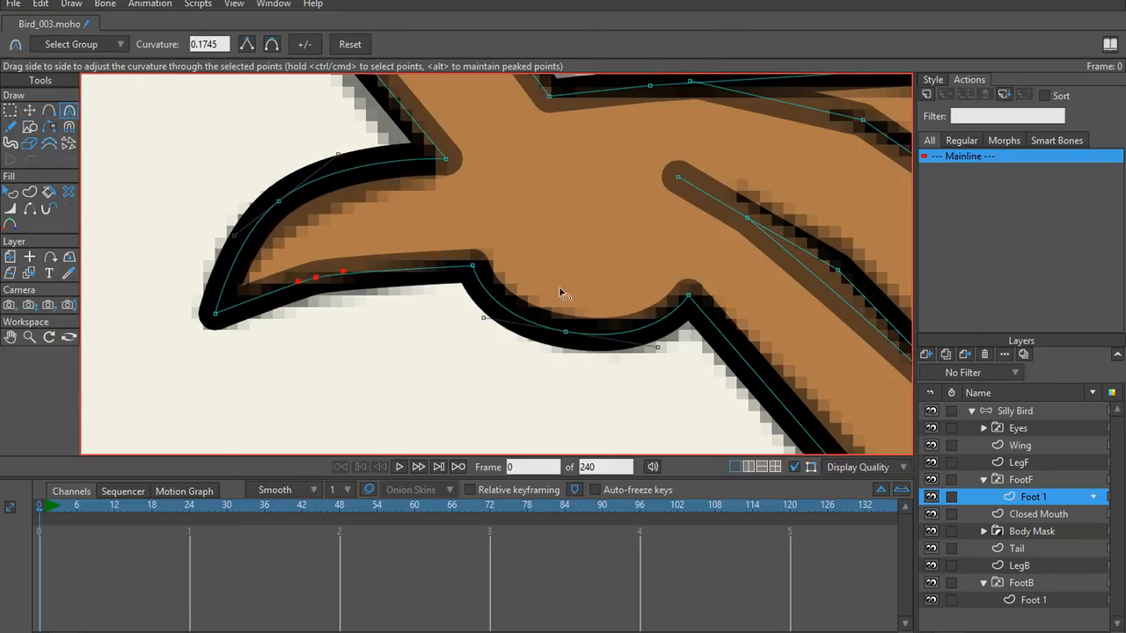
scroll(522, 216, "down", 5)
scroll(618, 333, "up", 5)
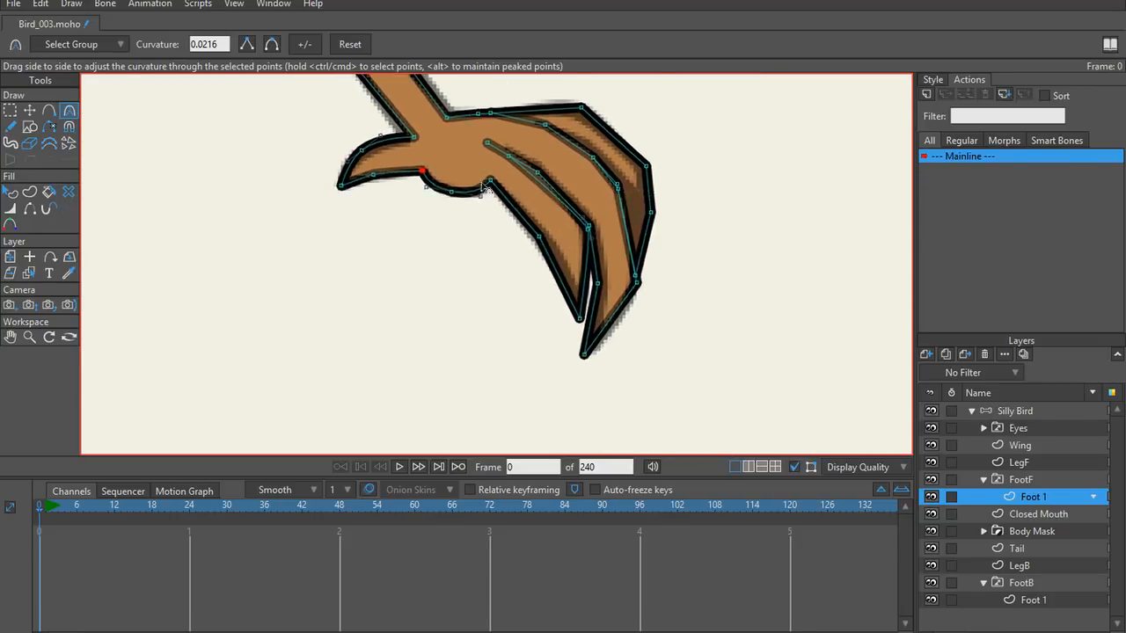
Step: Round the outer edge of the middle toe near its claw with a curvature of 0.1520
left_click_drag(616, 328, 494, 329)
key("t")
left_click(590, 272)
key("c")
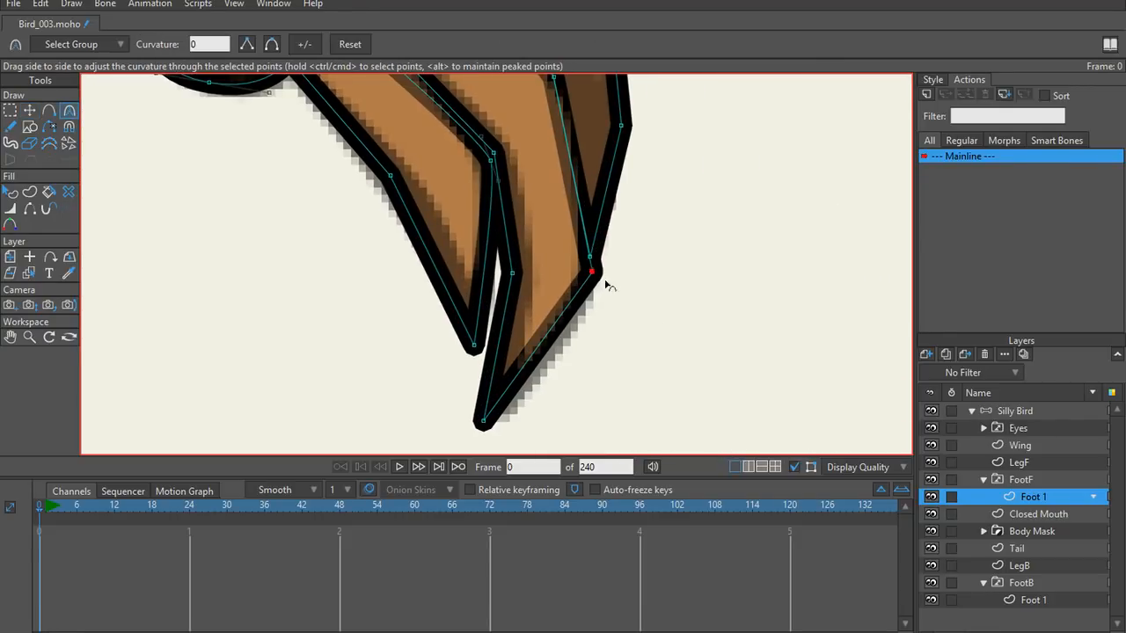
left_click_drag(605, 281, 615, 214)
scroll(568, 410, "down", 6)
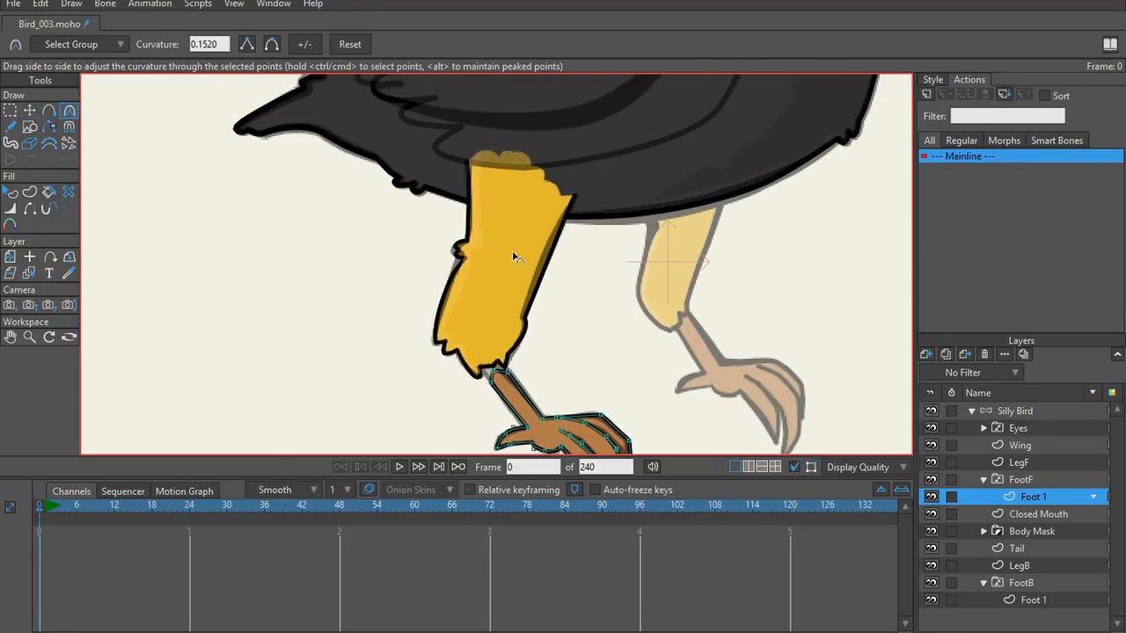
Step: Select the top points of the foot's shank and move them up behind the lower end of LegF
scroll(526, 288, "up", 3)
scroll(499, 259, "up", 2)
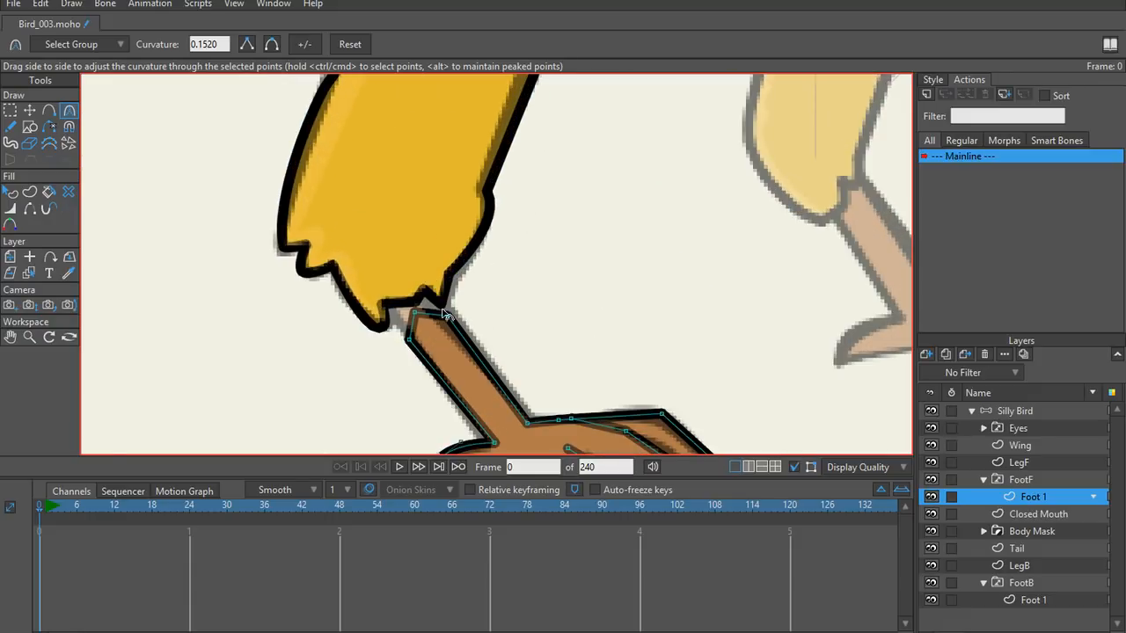
key("g")
key("t")
left_click_drag(465, 287, 377, 269)
scroll(606, 273, "down", 5)
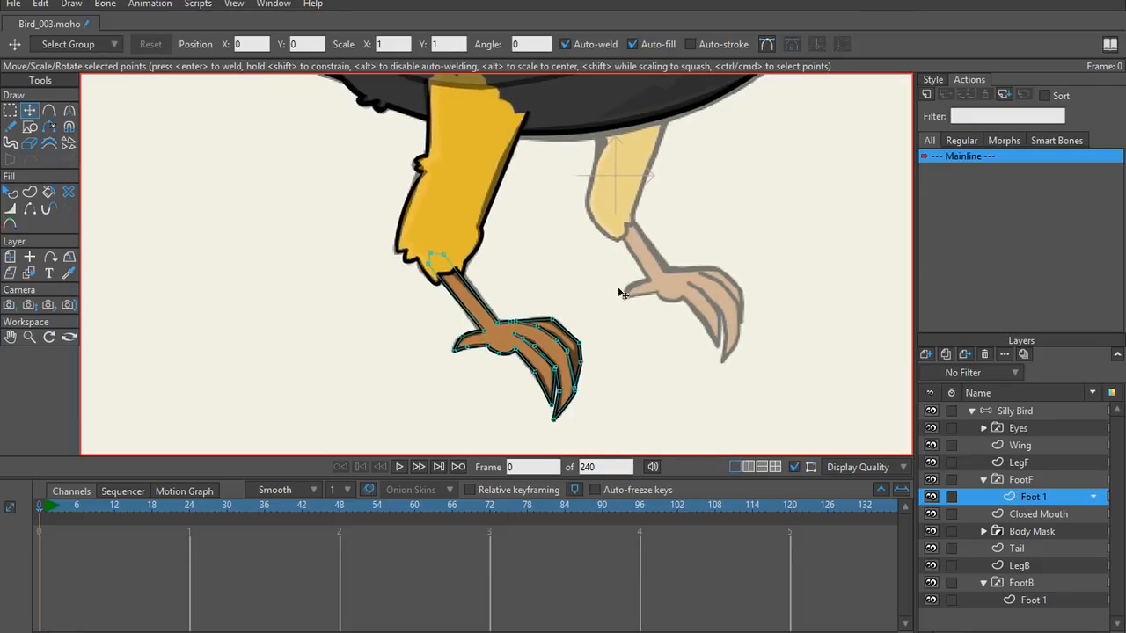
Step: Collapse the FootF group and delete the old LegB layer and FootB group
left_click(986, 481)
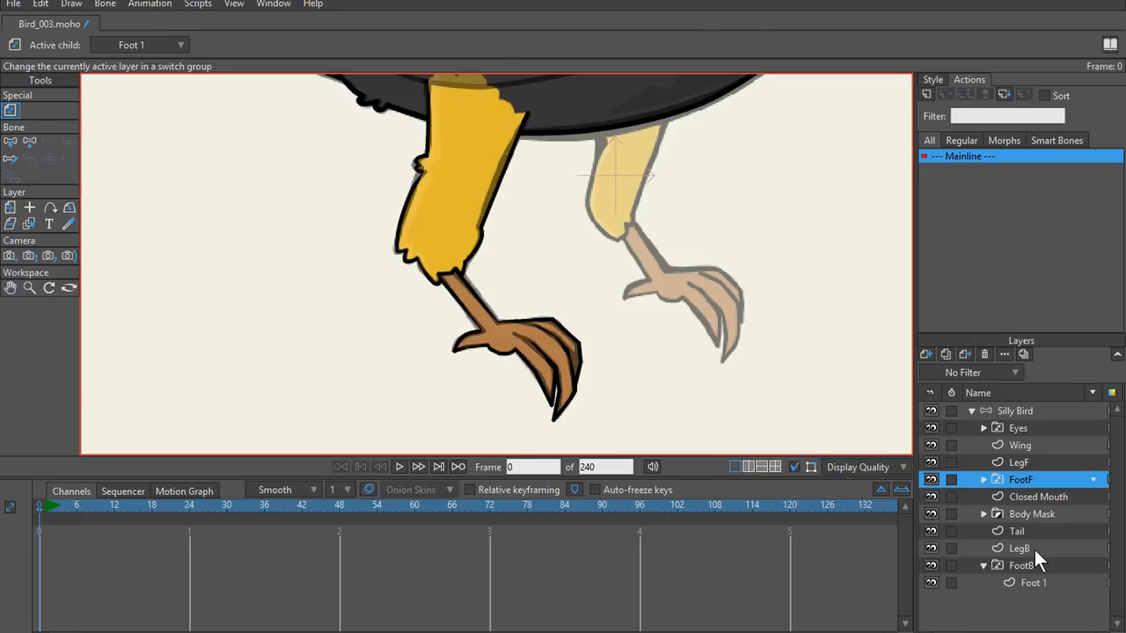
left_click(1034, 550)
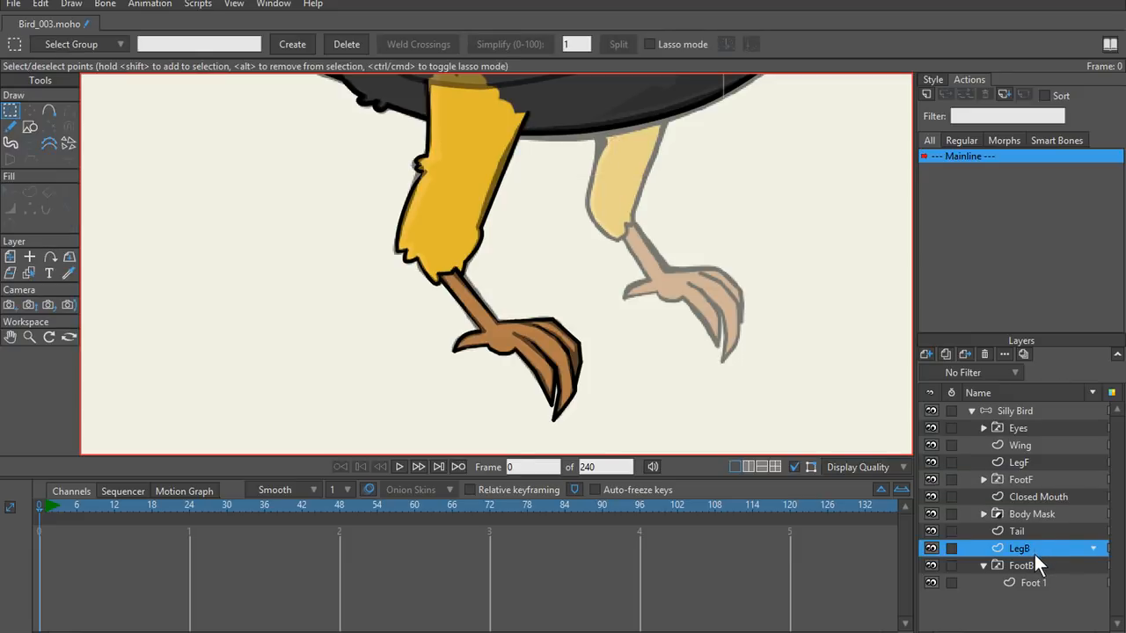
left_click(985, 354)
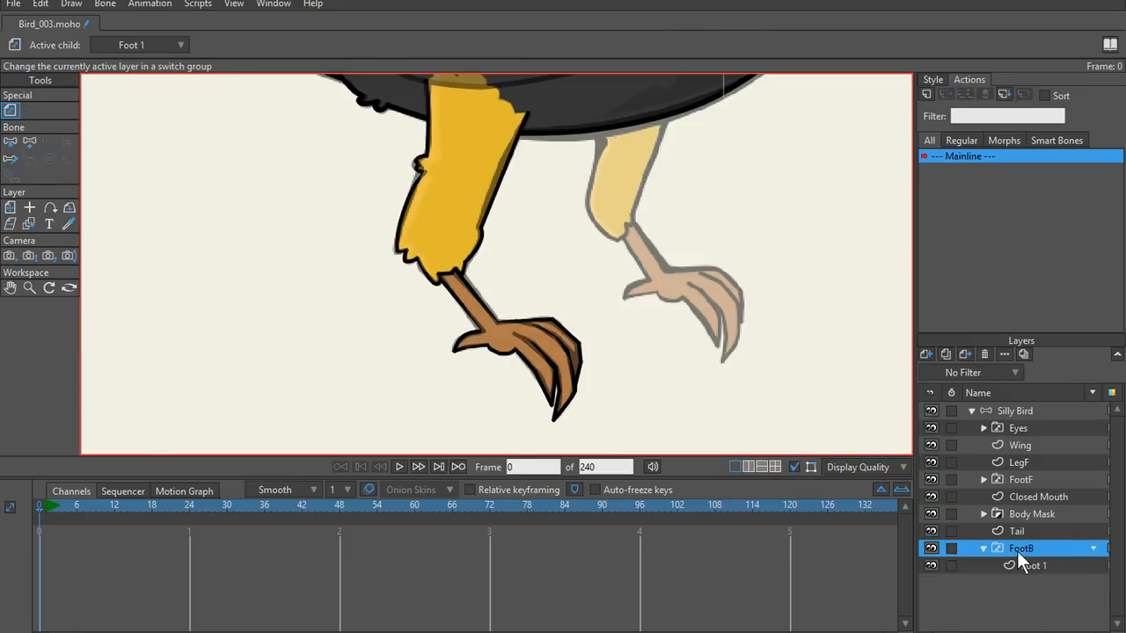
left_click(984, 549)
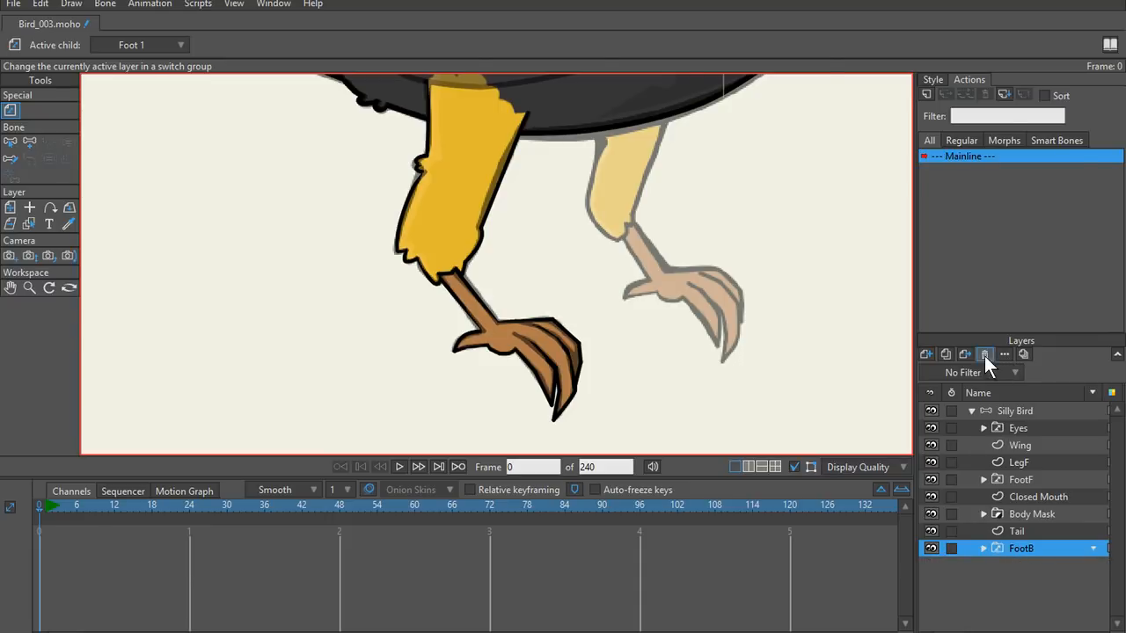
left_click(985, 354)
Step: Duplicate the LegF layer and the FootF group together
left_click(1034, 466)
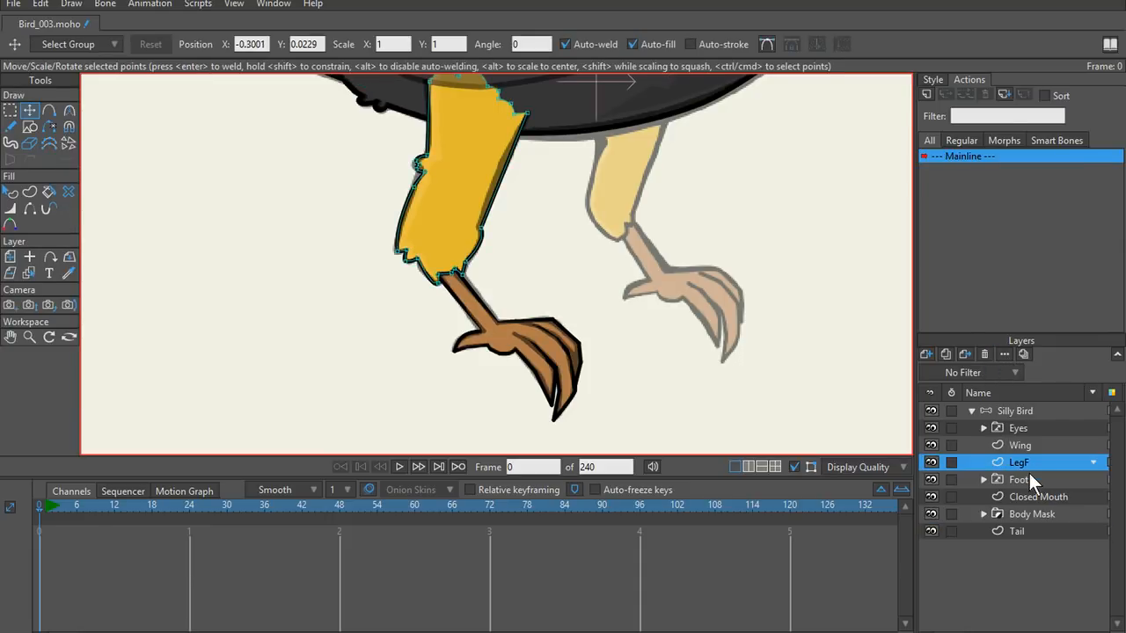
left_click(1030, 475, "ctrl")
left_click(946, 355)
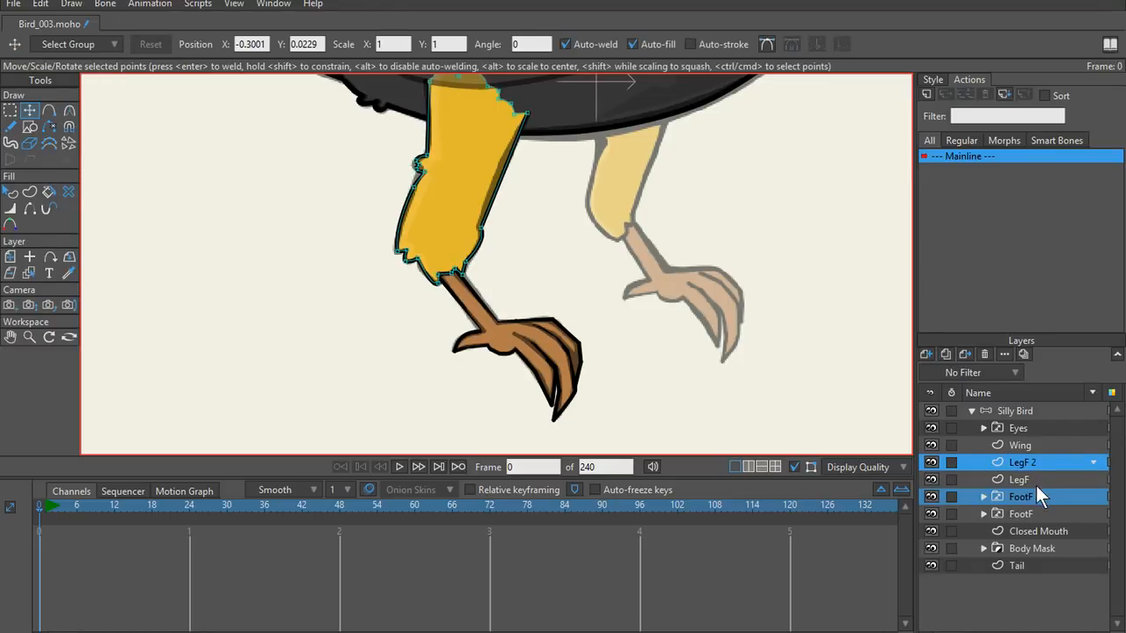
Step: Rename the duplicated leg layer LegB and the duplicated foot group FootB
left_click(1036, 461)
double_click(1036, 464)
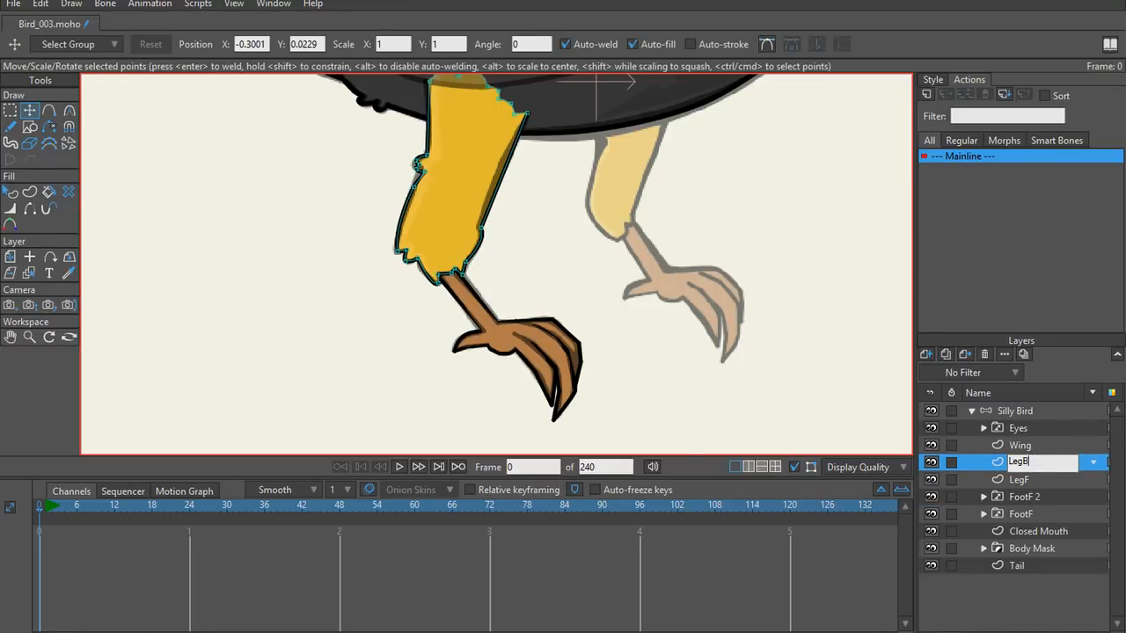
left_click(1033, 496)
double_click(1038, 497)
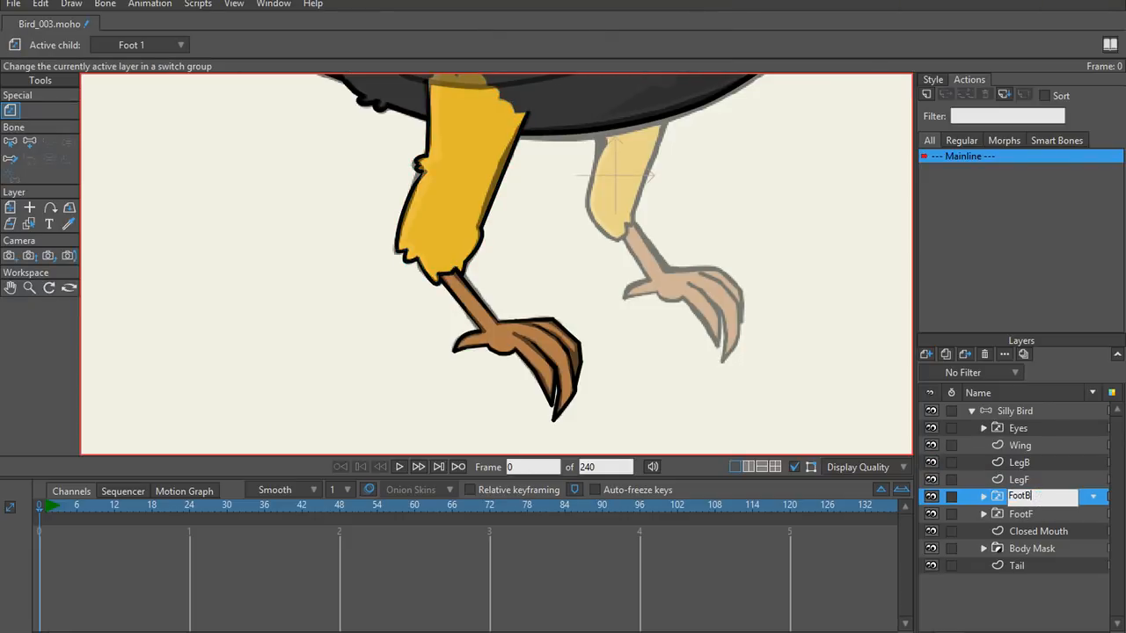
Step: Move LegB and FootB together in the layer order to between Body Mask and Tail
left_click(1005, 460)
left_click(1014, 498, "shift")
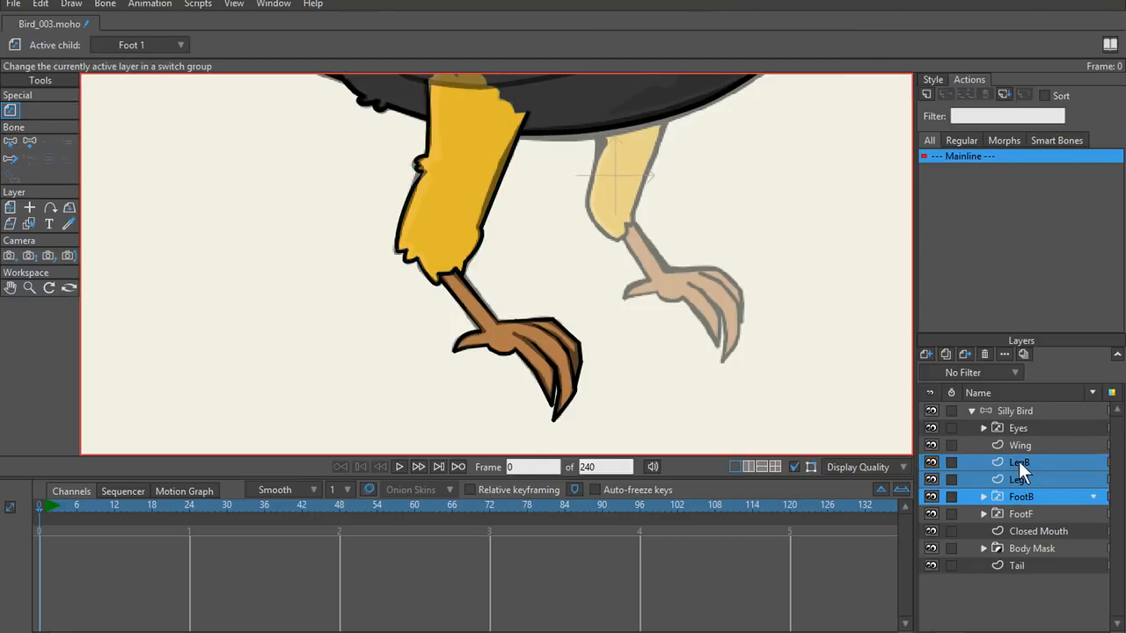
left_click(1034, 482)
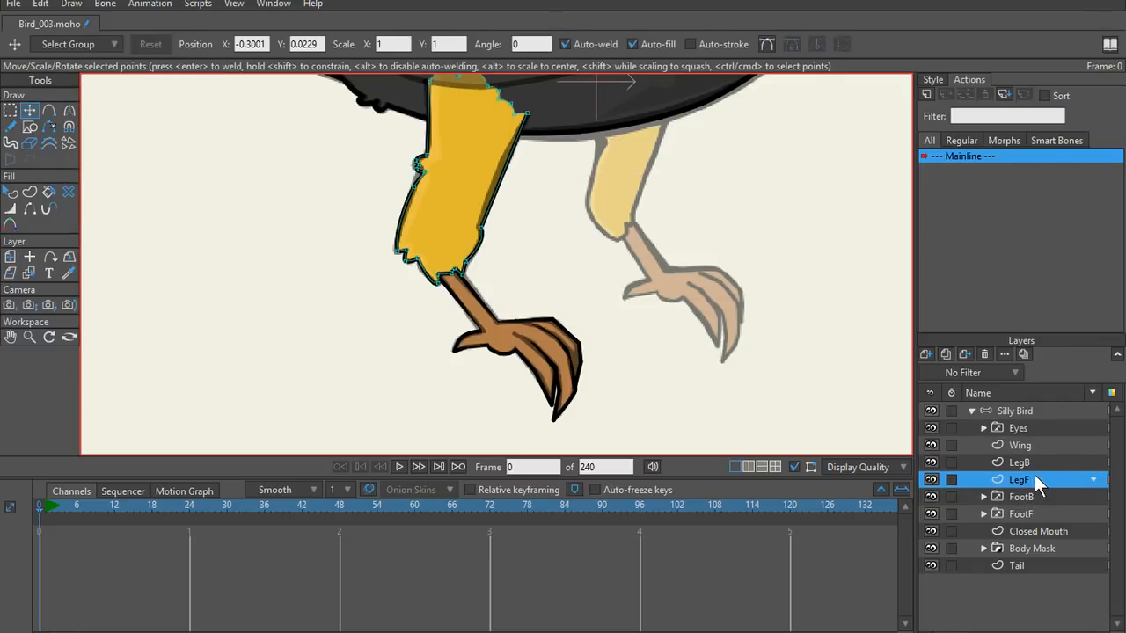
left_click(1029, 464)
left_click(1033, 495, "ctrl")
left_click_drag(1022, 466, 1045, 567)
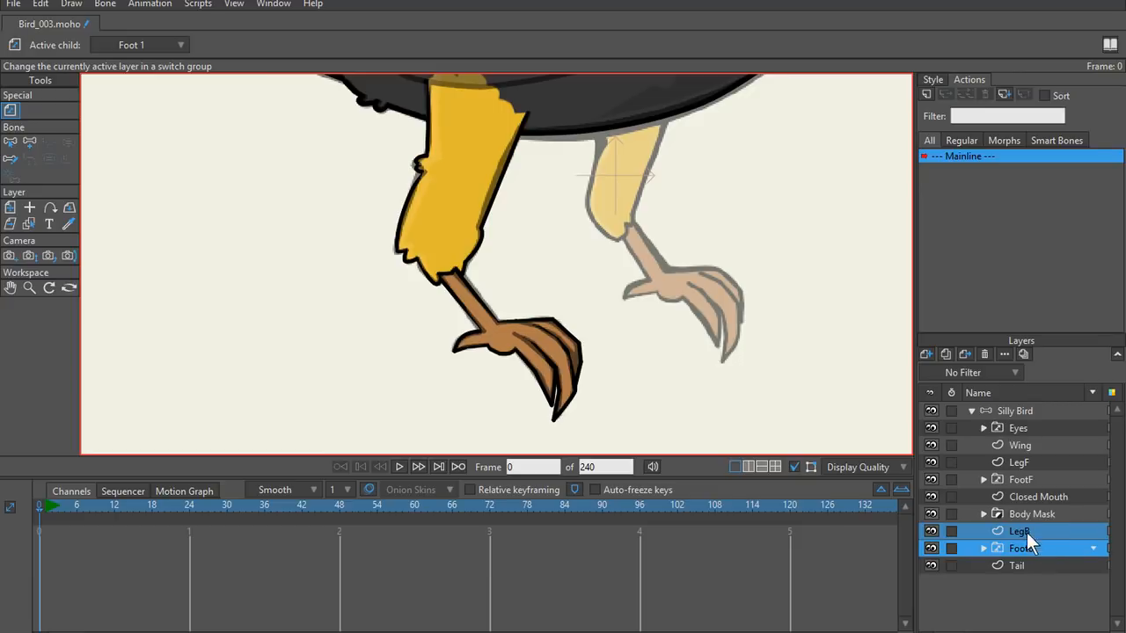
Step: Move the LegB and FootB layers together onto the traced back leg
left_click(1030, 530)
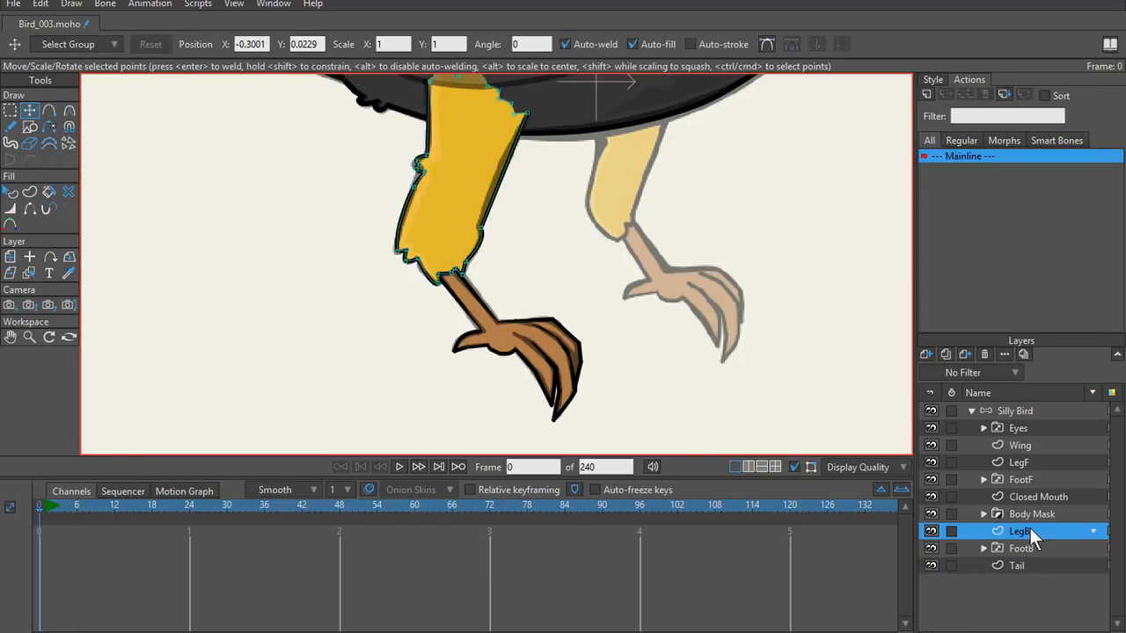
left_click(1020, 548, "ctrl")
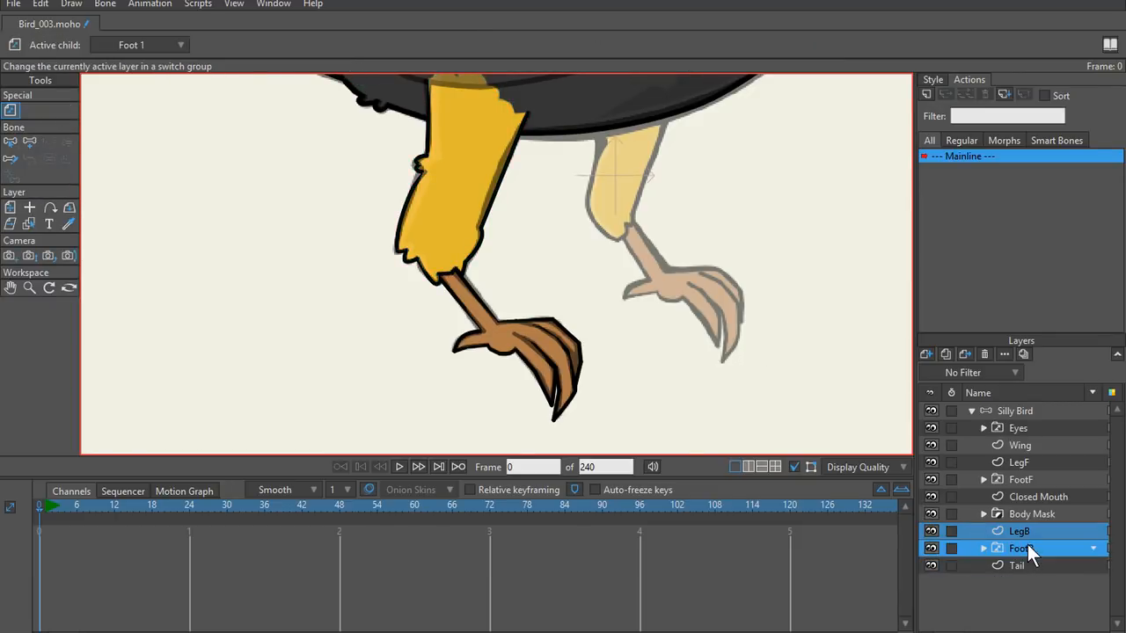
key("m")
mouse_move(534, 269)
left_mouse_down()
mouse_move(746, 245)
mouse_move(698, 217)
mouse_move(739, 251)
left_mouse_up()
scroll(704, 224, "up", 5)
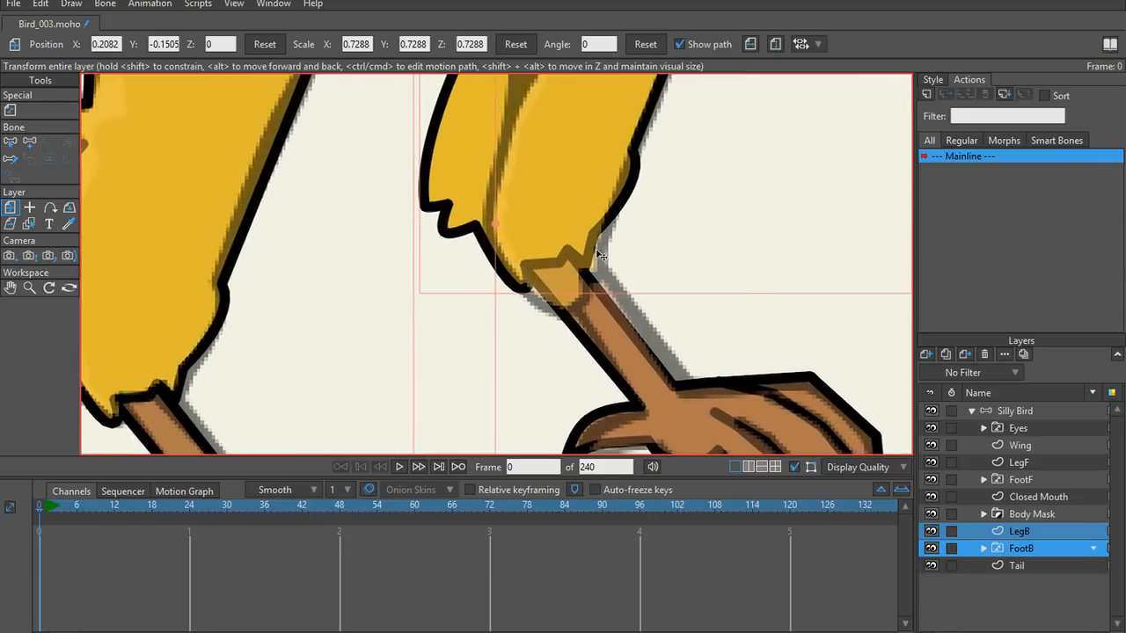
scroll(588, 278, "down", 4)
scroll(589, 278, "up", 4)
Step: Delete the three points forming the jagged feather tuft on the rear edge of the LegB shape
right_click(495, 238)
key("t")
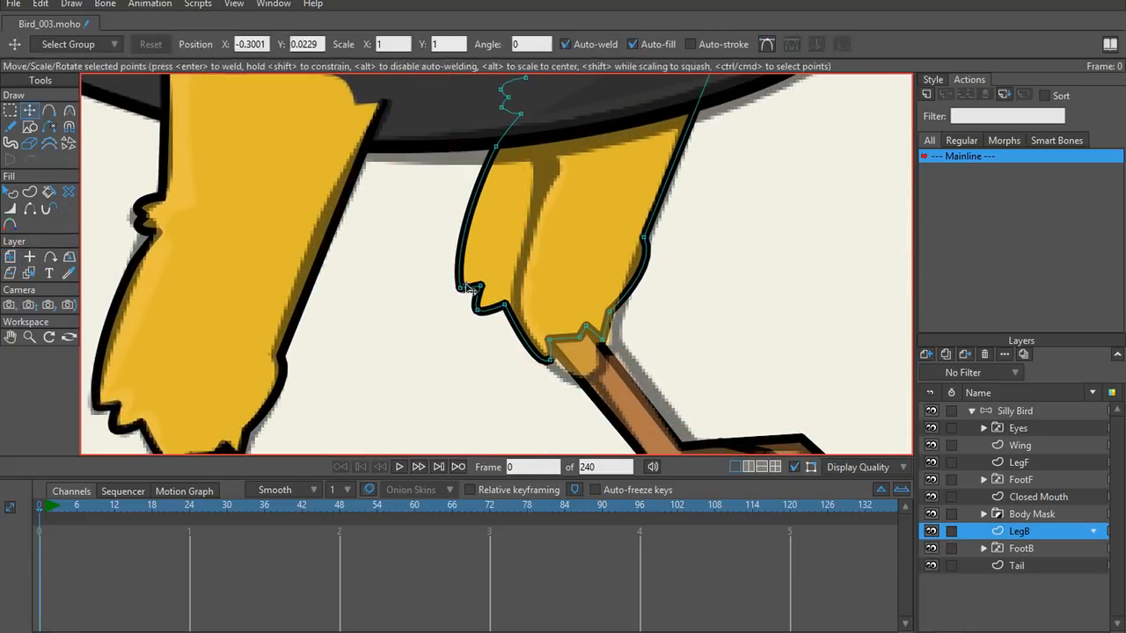
key("g")
left_click(481, 286)
key("Delete")
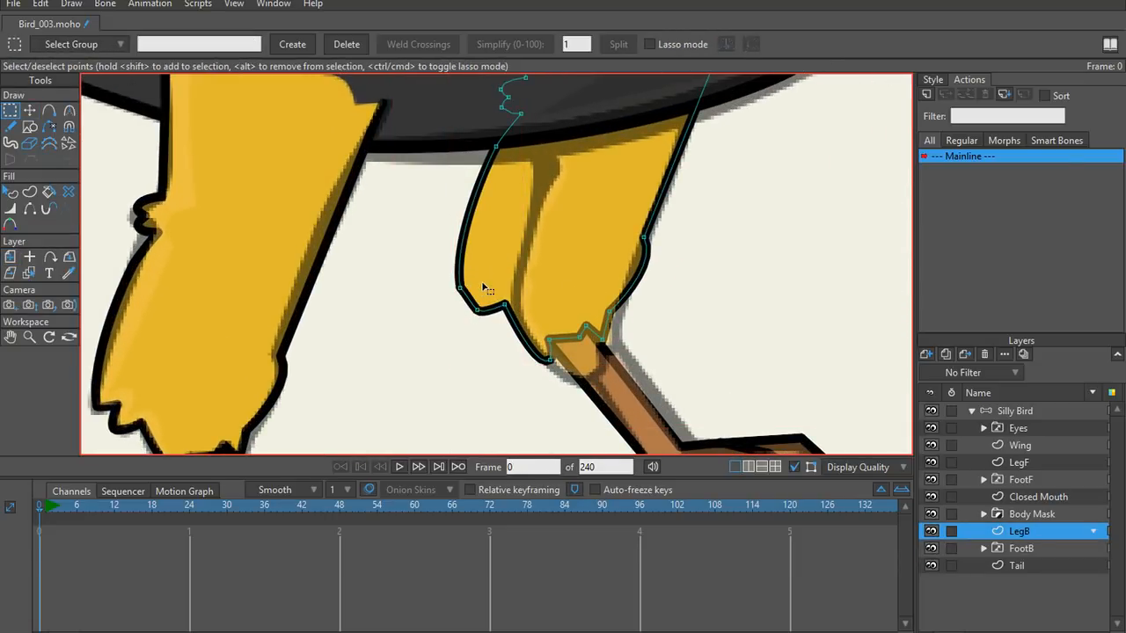
left_click(476, 307)
key("Delete")
left_click(460, 287)
key("Delete")
Step: Move the rear outline point of LegB just below the body inward onto the traced leg edge
key("t")
left_click_drag(496, 148, 538, 164)
scroll(634, 200, "down", 3)
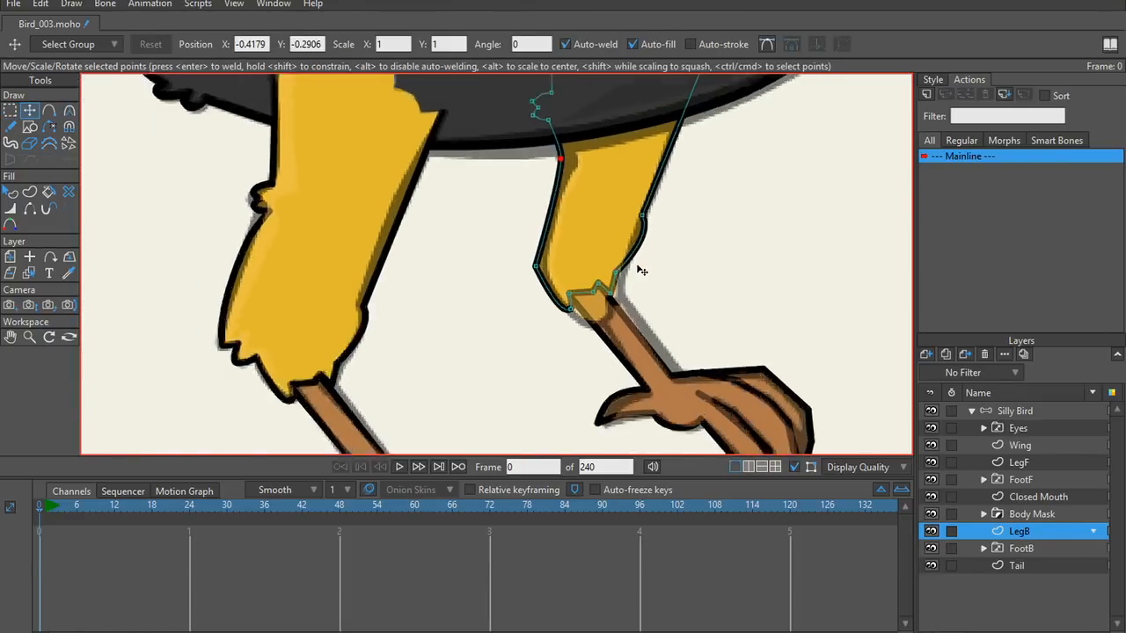
Step: Delete the bulge point on the front edge of LegB above the ankle
scroll(640, 264, "up", 4)
key("ctrl+a")
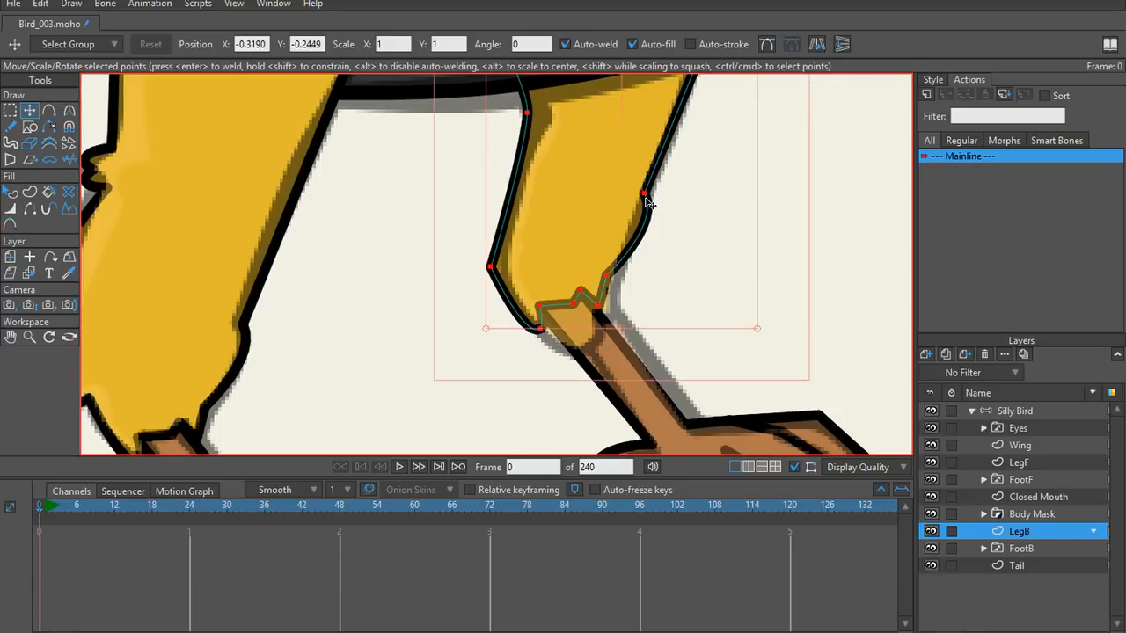
left_click_drag(675, 239, 674, 237)
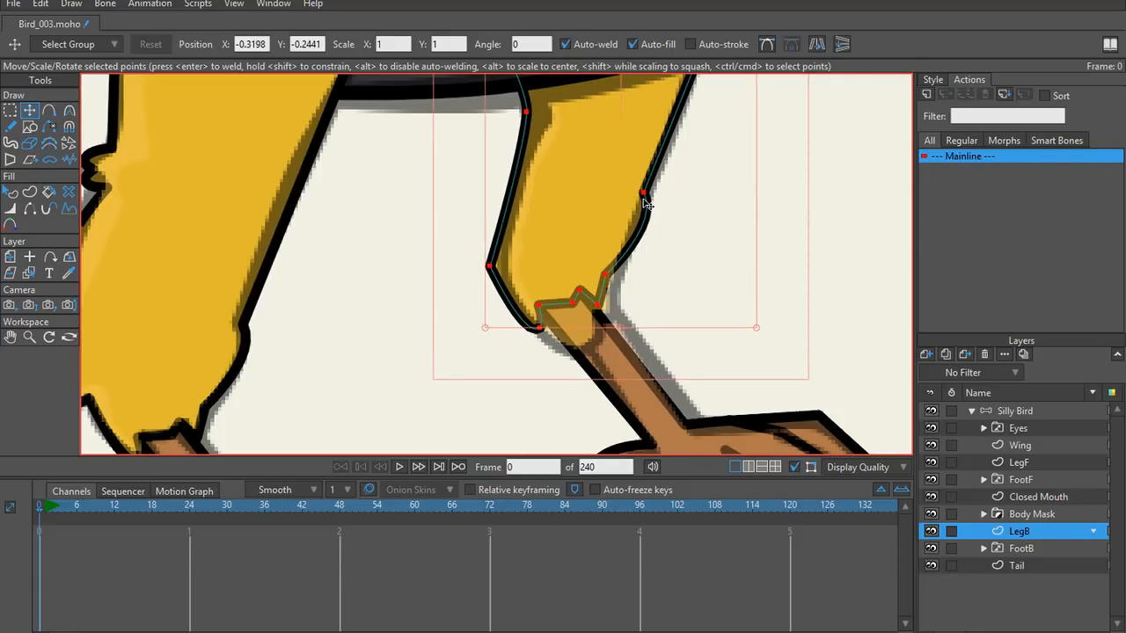
left_click(645, 195)
key("g")
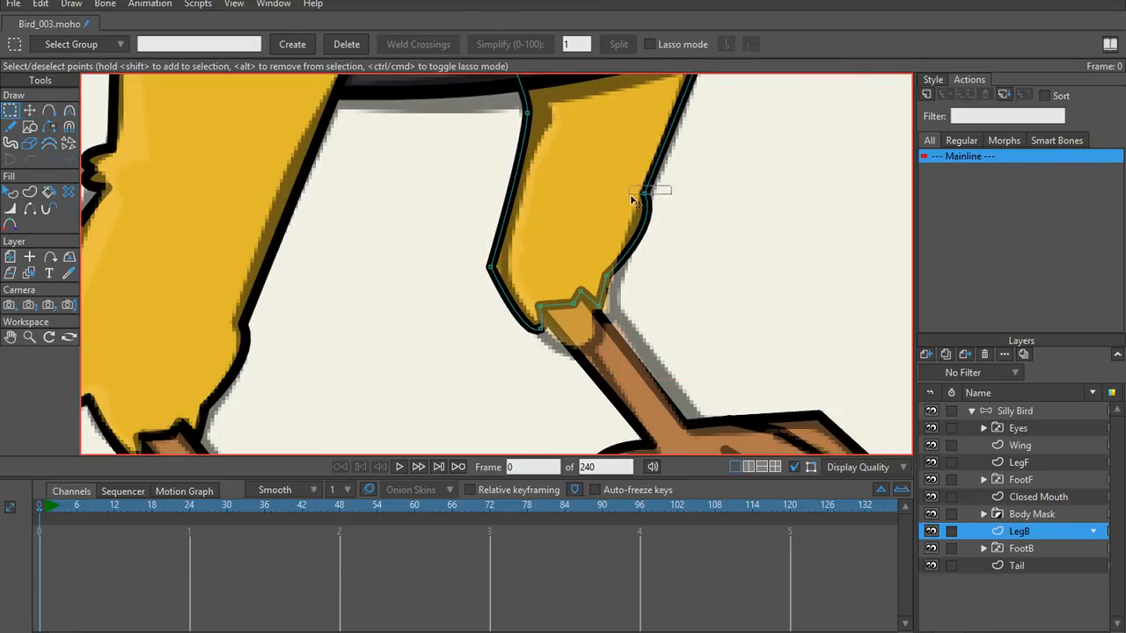
key("Delete")
scroll(665, 246, "up", 2)
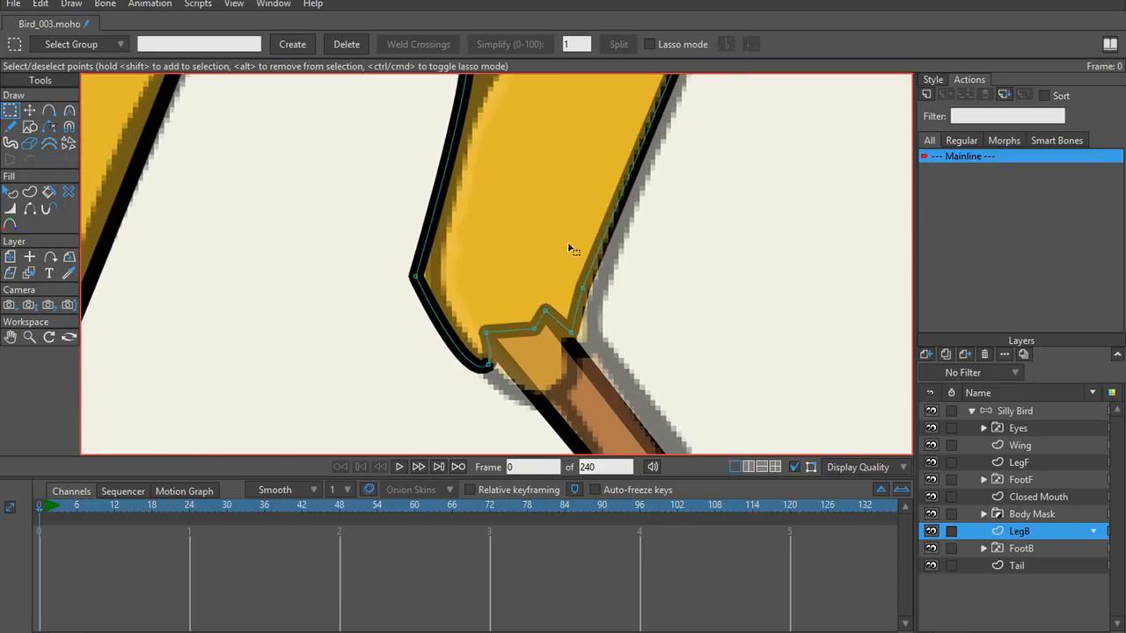
Step: Reposition the lower cuff points of LegB so they wrap around the ankle along the tracing
left_click_drag(572, 249, 617, 203)
scroll(617, 203, "up", 2)
key("t")
mouse_move(628, 322)
left_mouse_down()
mouse_move(644, 372)
mouse_move(649, 334)
mouse_move(637, 340)
left_mouse_up()
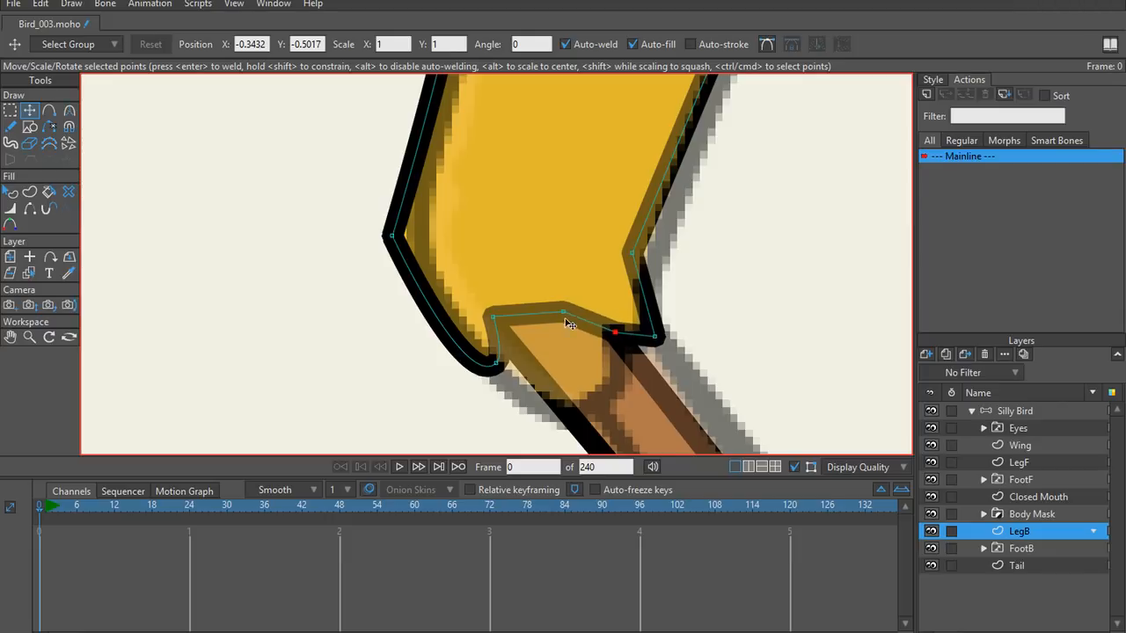
left_click_drag(567, 318, 603, 405)
left_click_drag(495, 323, 666, 300)
scroll(561, 397, "down", 2)
scroll(508, 336, "up", 2)
key("c")
left_click_drag(579, 252, 740, 203)
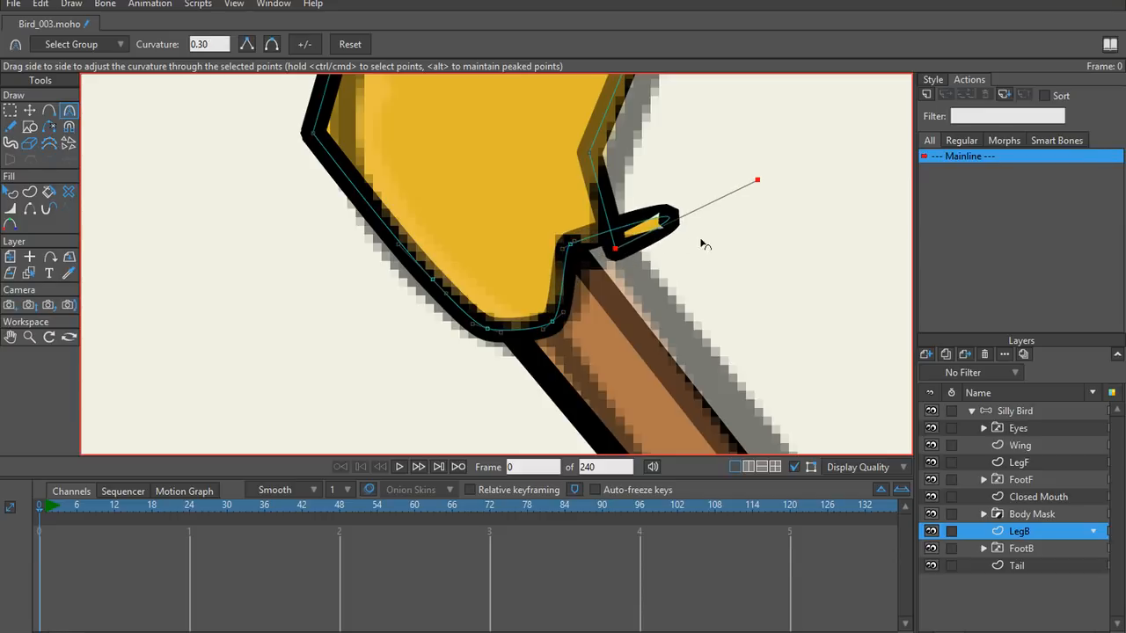
key("ctrl+z")
Step: Smooth the front corner point of the LegB cuff and reposition the point above it along the traced edge
key("t")
left_click(615, 249)
key("c")
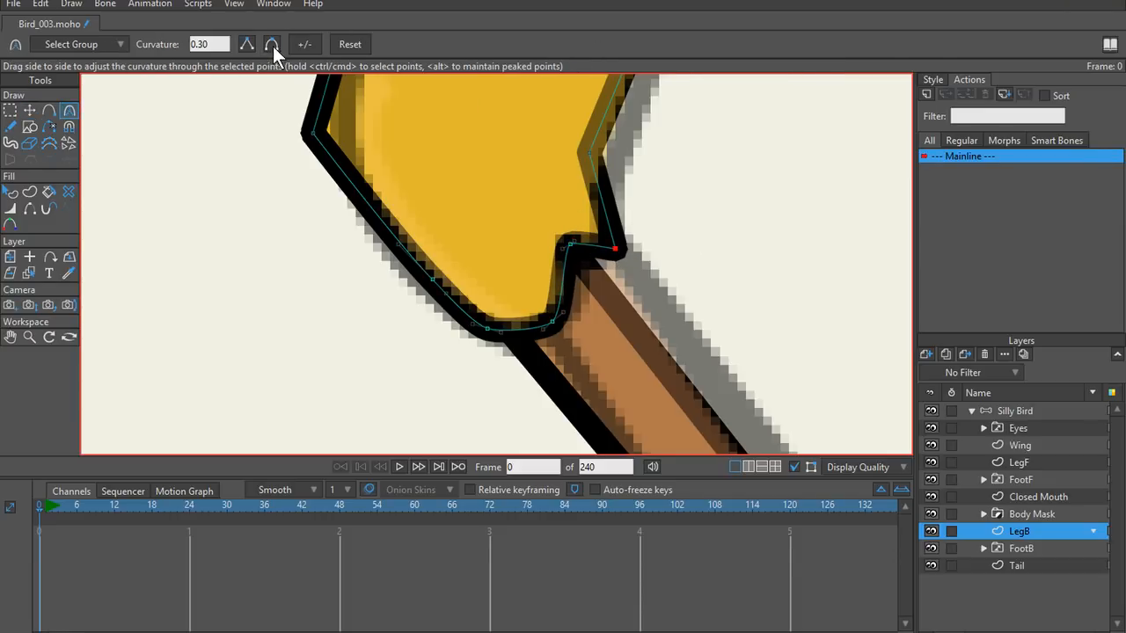
key("t")
scroll(614, 238, "down", 2)
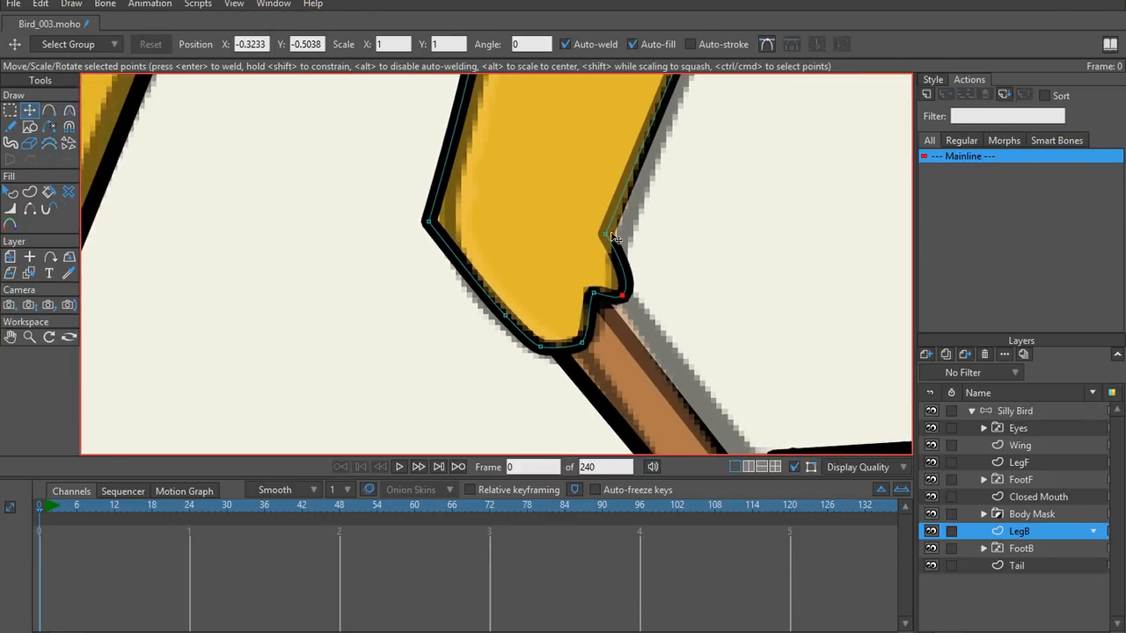
left_click_drag(614, 238, 623, 241)
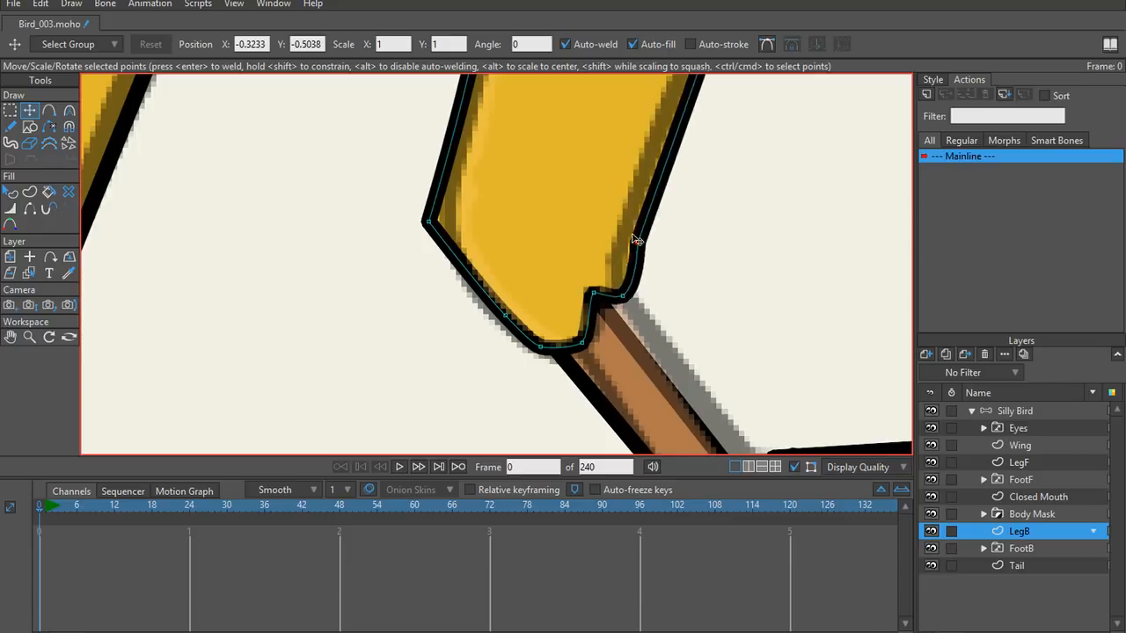
Step: Smooth the rear corner point of LegB and adjust it so the back of the leg curves along the tracing
left_click(429, 225)
key("c")
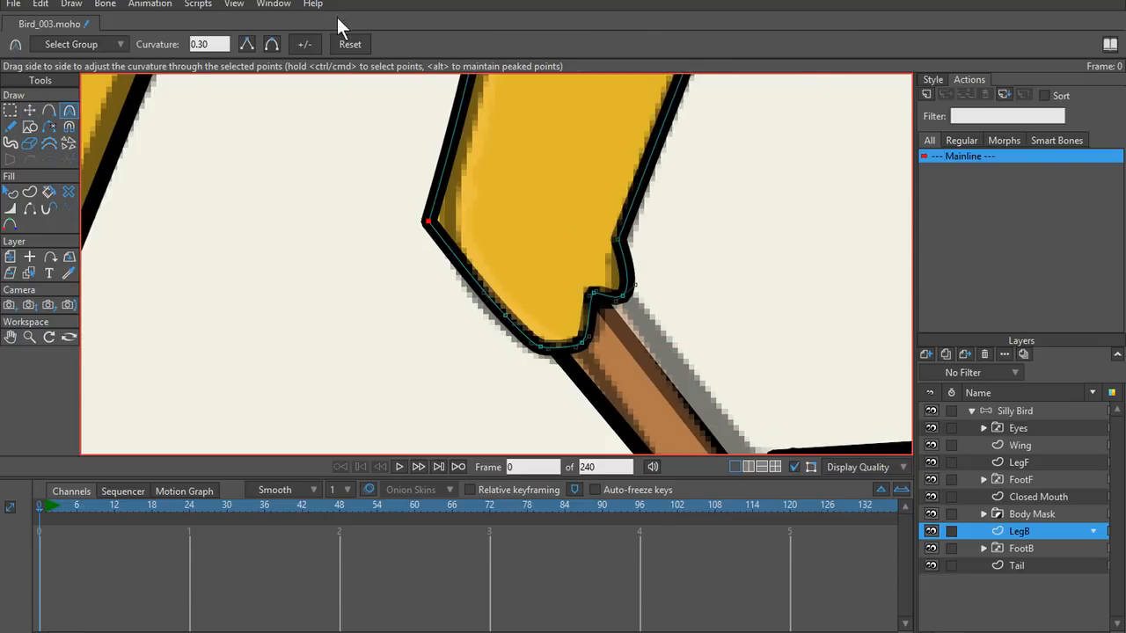
key("t")
left_click_drag(430, 226, 558, 287)
key("c")
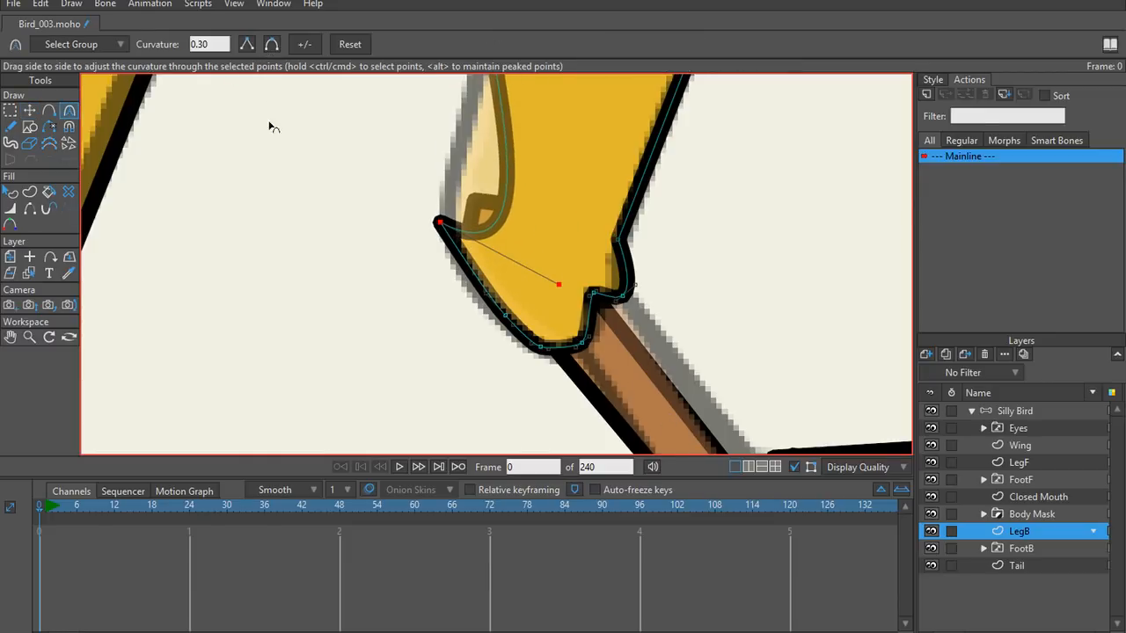
left_click(268, 44)
scroll(339, 207, "down", 6)
left_click_drag(343, 212, 404, 369)
scroll(404, 370, "down", 1)
scroll(403, 373, "down", 4)
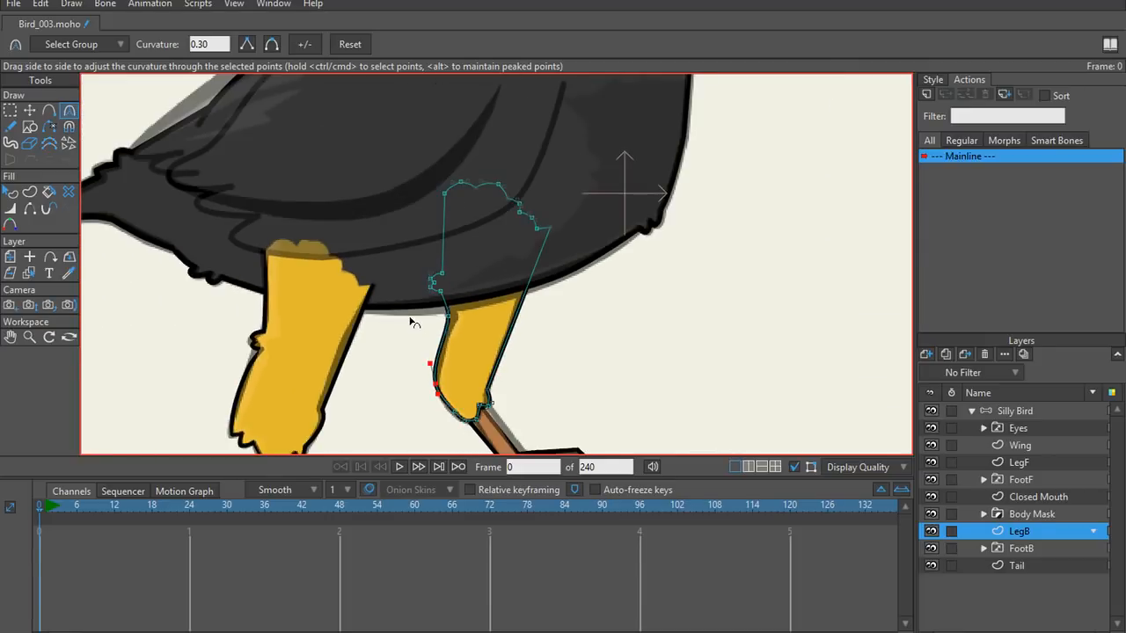
Step: Adjust the upper rear points of LegB behind the body, then clear the point selection
left_click_drag(410, 319, 431, 252)
scroll(439, 233, "up", 3)
key("g")
left_click_drag(460, 121, 651, 220)
key("t")
left_click_drag(542, 175, 524, 220)
left_click(691, 334)
Step: Round the top knuckle point of Foot 1 in the FootF group with the Curvature tool
scroll(692, 334, "down", 3)
scroll(670, 290, "up", 2)
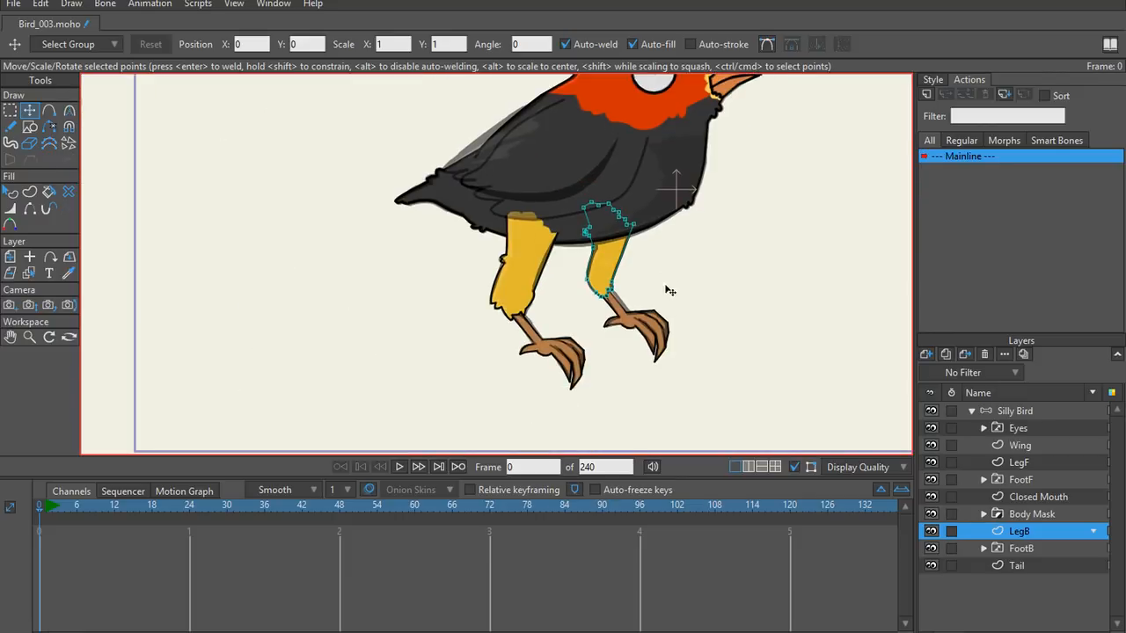
scroll(673, 317, "up", 5)
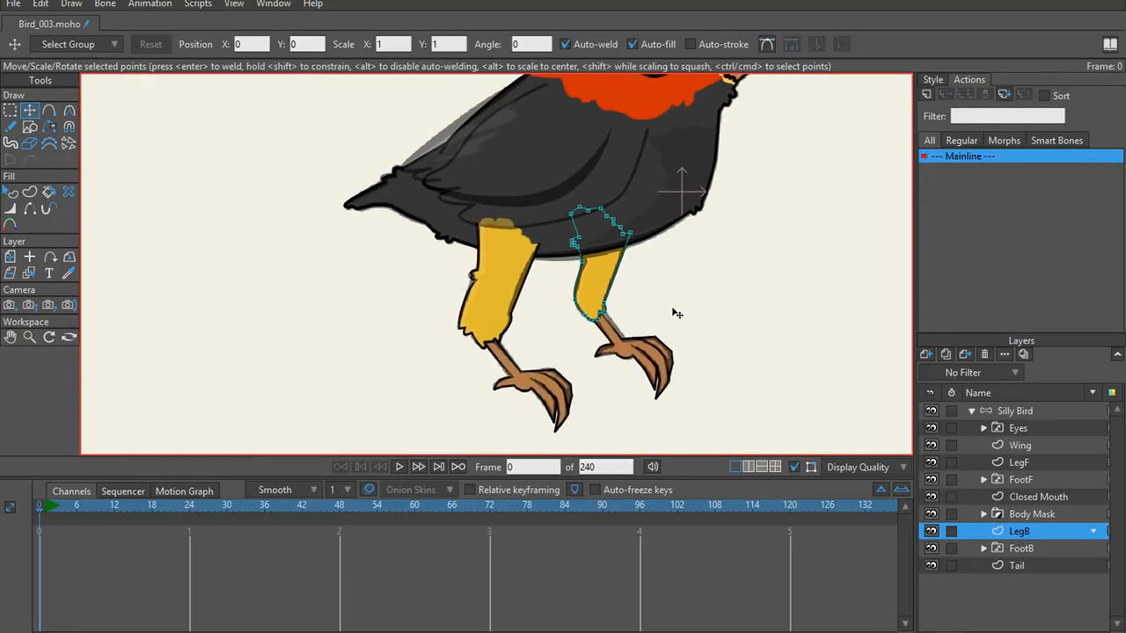
scroll(675, 287, "down", 2)
scroll(523, 247, "up", 4)
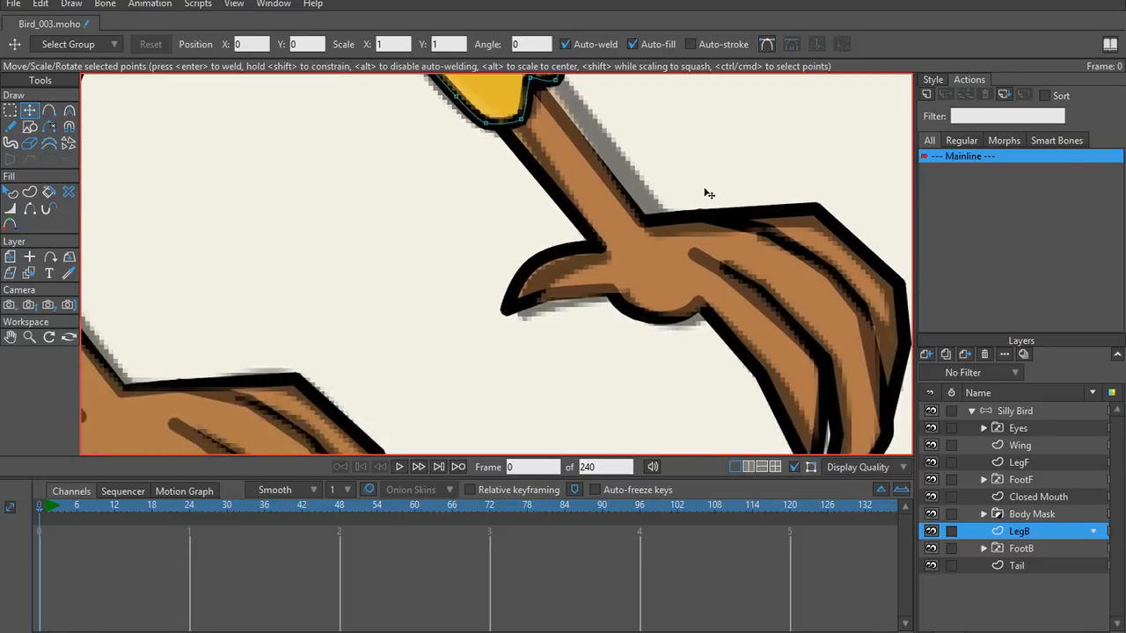
scroll(668, 258, "down", 3)
scroll(444, 304, "up", 4)
left_click(451, 286, "ctrl+alt")
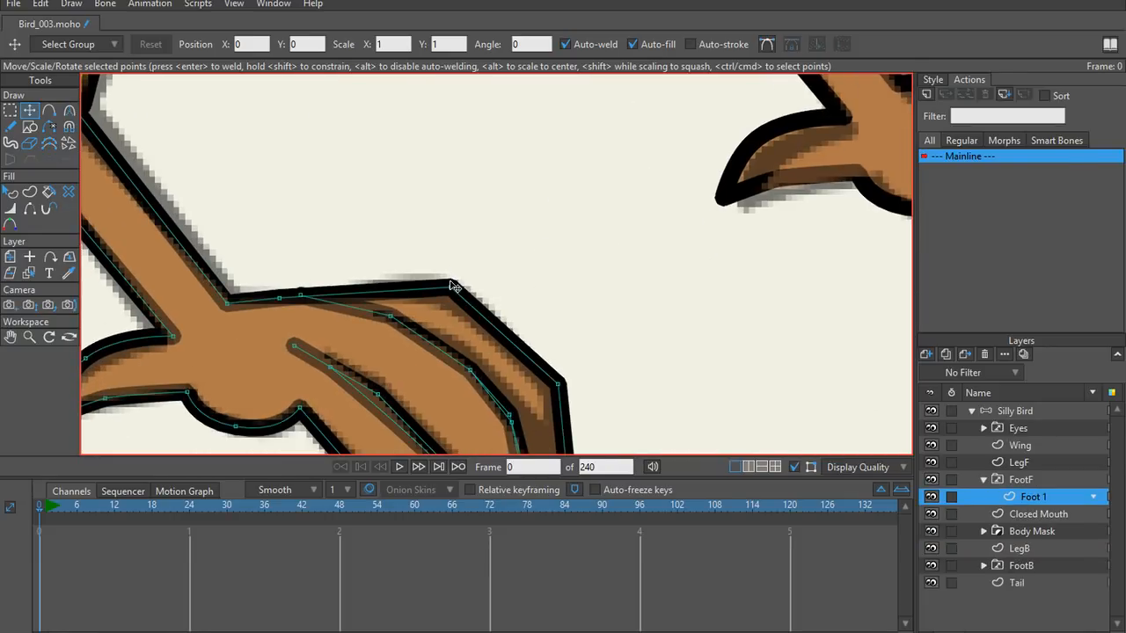
key("ctrl+a")
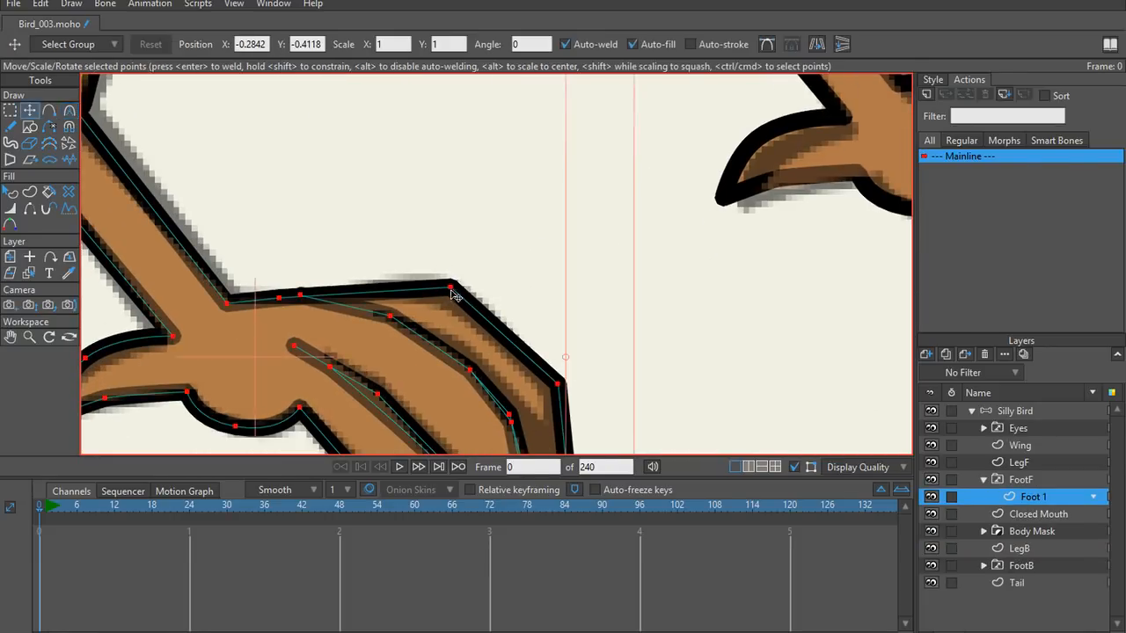
left_click(456, 284)
key("g")
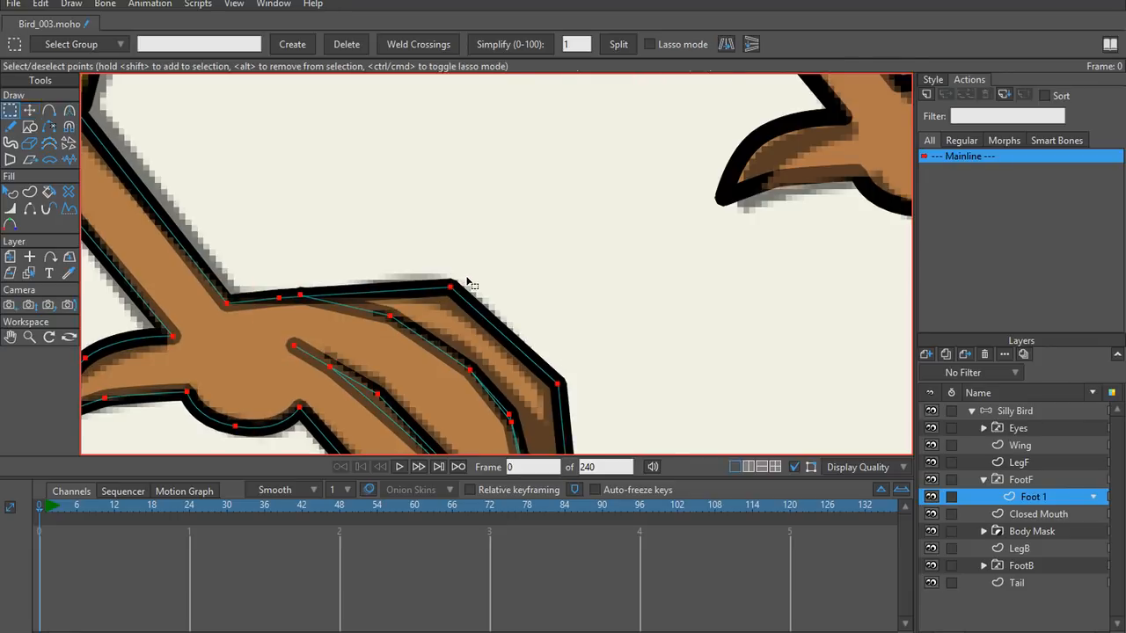
key("t")
left_click(449, 288)
key("c")
left_click_drag(450, 288, 568, 382)
Step: Round the remaining corner points along the outer toe of the front foot, using about 0.1445 curvature on the outer knuckle
left_click(563, 387, "ctrl")
scroll(629, 338, "down", 1)
scroll(629, 338, "down", 5)
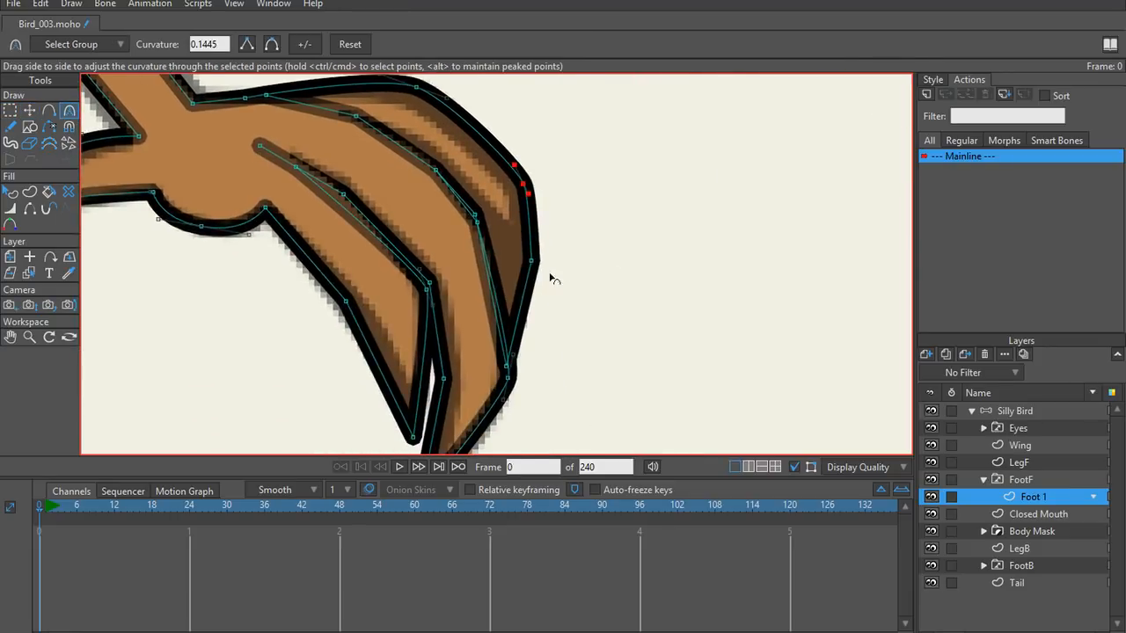
left_click(498, 380, "ctrl")
left_click_drag(347, 296, 406, 320)
left_click_drag(616, 201, 540, 306)
scroll(534, 289, "down", 5)
scroll(533, 282, "up", 5)
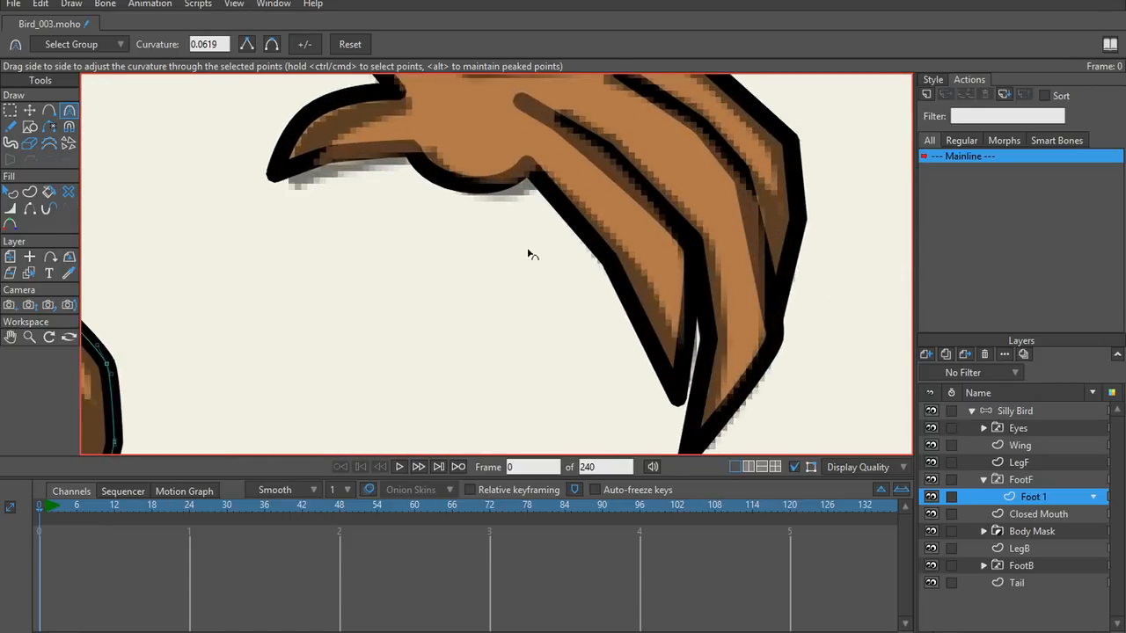
Step: Reposition the rear claw and sole points of Foot 1 in the FootB group to fit the tracing
scroll(528, 254, "up", 2)
key("t")
left_click(260, 222, "ctrl+alt")
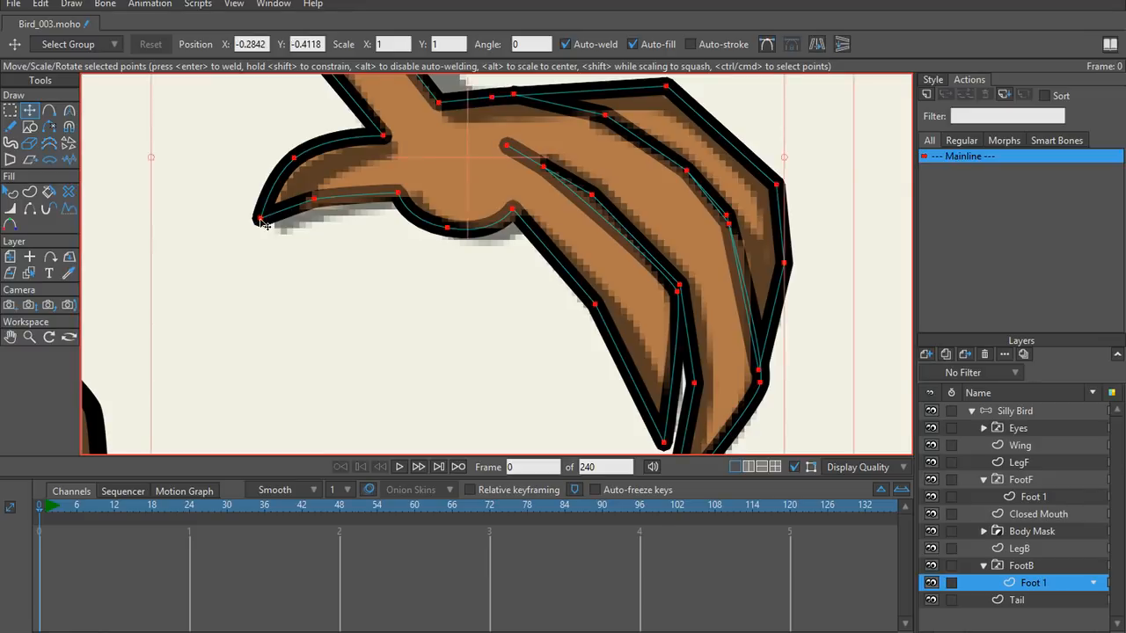
left_click_drag(261, 219, 284, 227)
left_click_drag(304, 148, 326, 169)
left_click_drag(400, 195, 412, 193)
left_click_drag(451, 230, 464, 237)
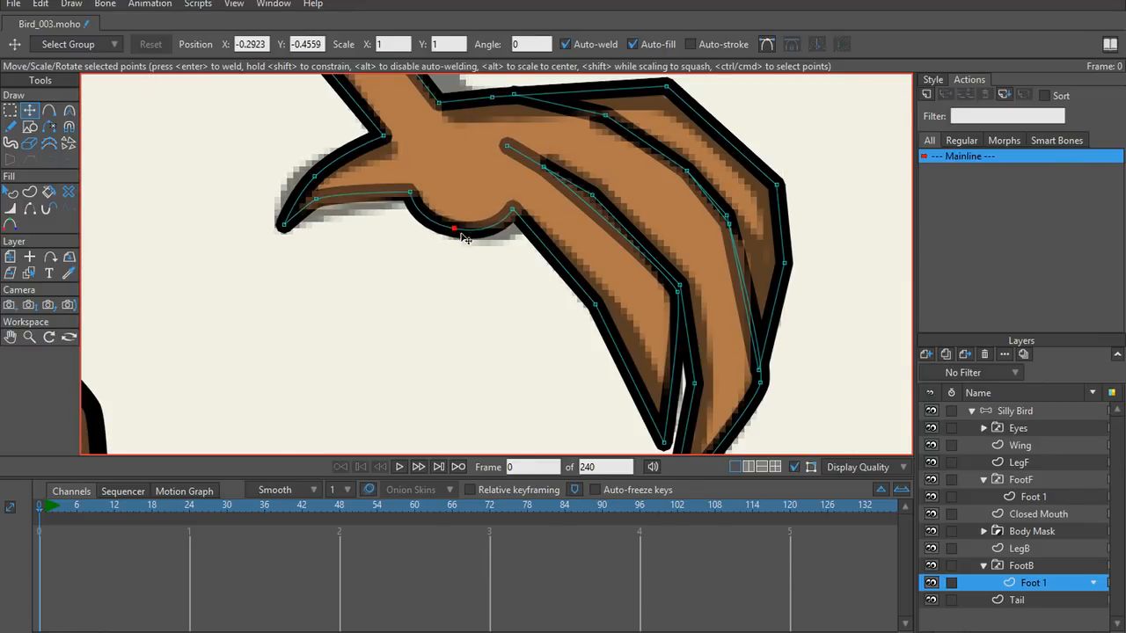
Step: Shift the points along the lower edge and tip of the back foot's lowest toe onto the tracing
left_click_drag(512, 208, 516, 214)
left_click_drag(594, 303, 599, 297)
left_click_drag(664, 442, 666, 432)
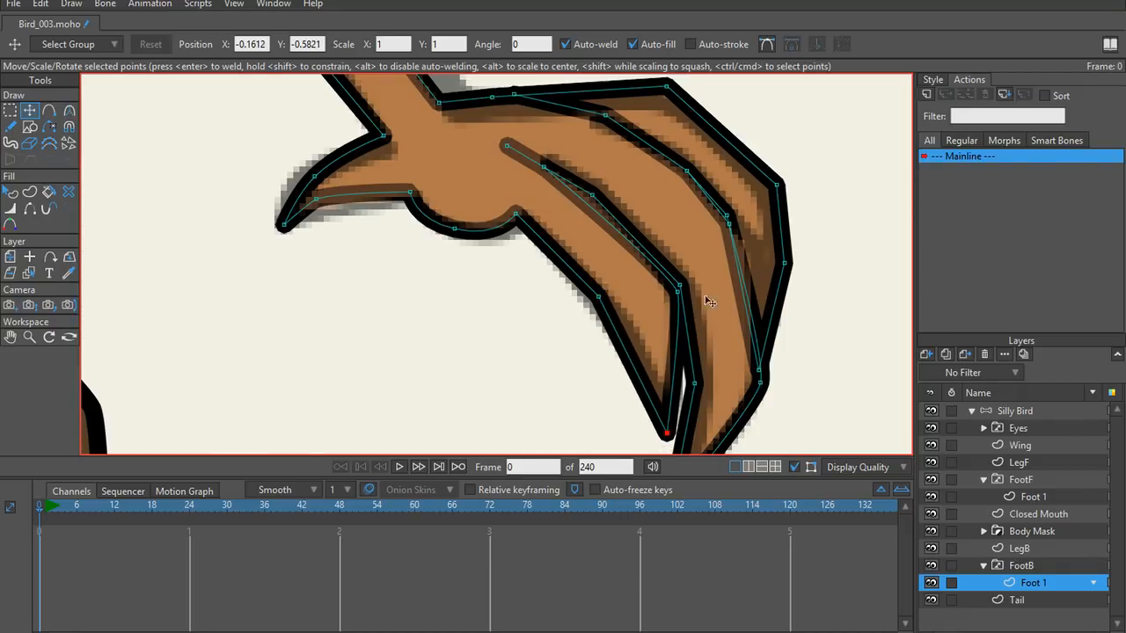
Step: Curve the top knuckle and outer toe points of the back foot, with about 0.0225 curvature on the outer toe point
scroll(708, 302, "up", 3)
key("c")
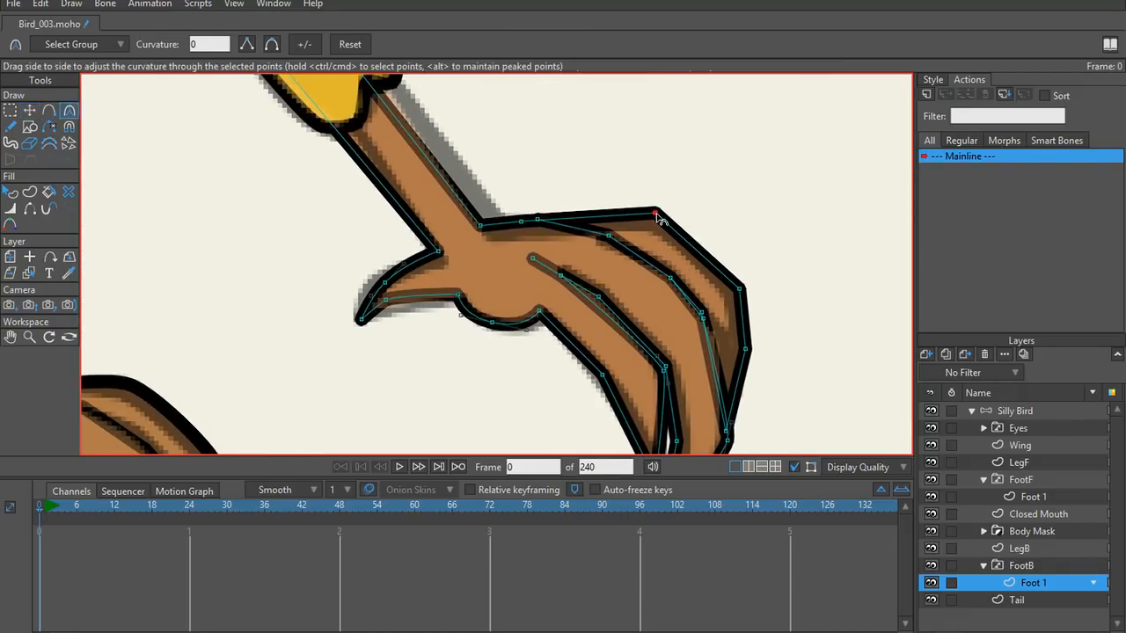
left_click(745, 351)
scroll(767, 374, "down", 3)
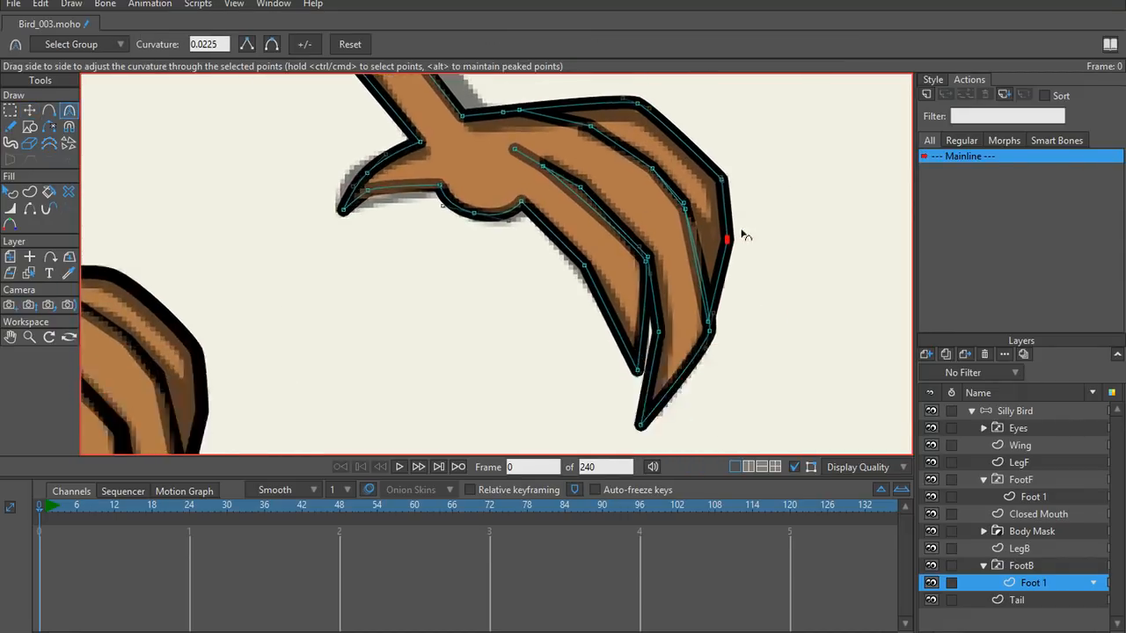
scroll(735, 289, "up", 2)
key("t")
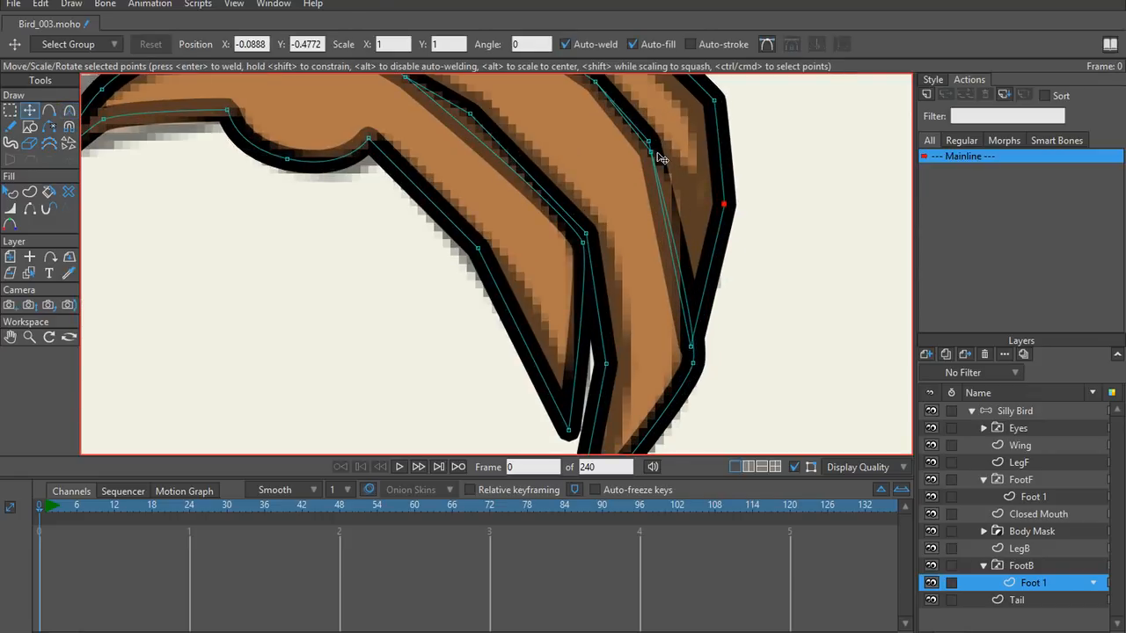
left_click_drag(657, 153, 661, 187)
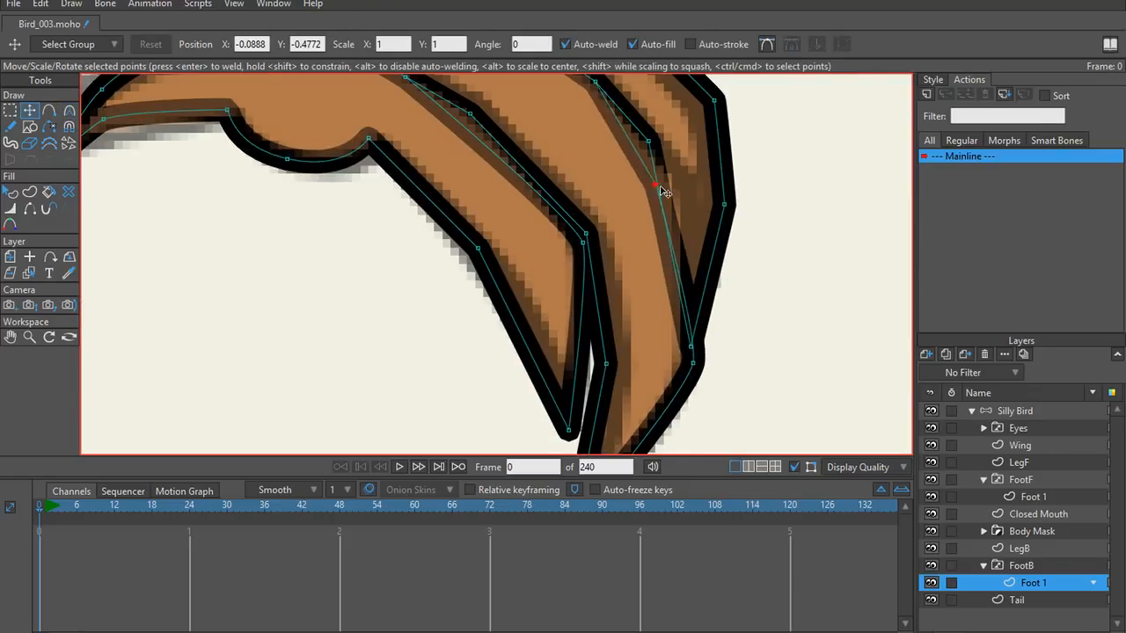
key("ctrl+z")
Step: Move the crease point beside the outer toe of the back foot slightly down along the toe line
mouse_move(656, 142)
left_mouse_down()
mouse_move(716, 151)
mouse_move(660, 160)
left_mouse_up()
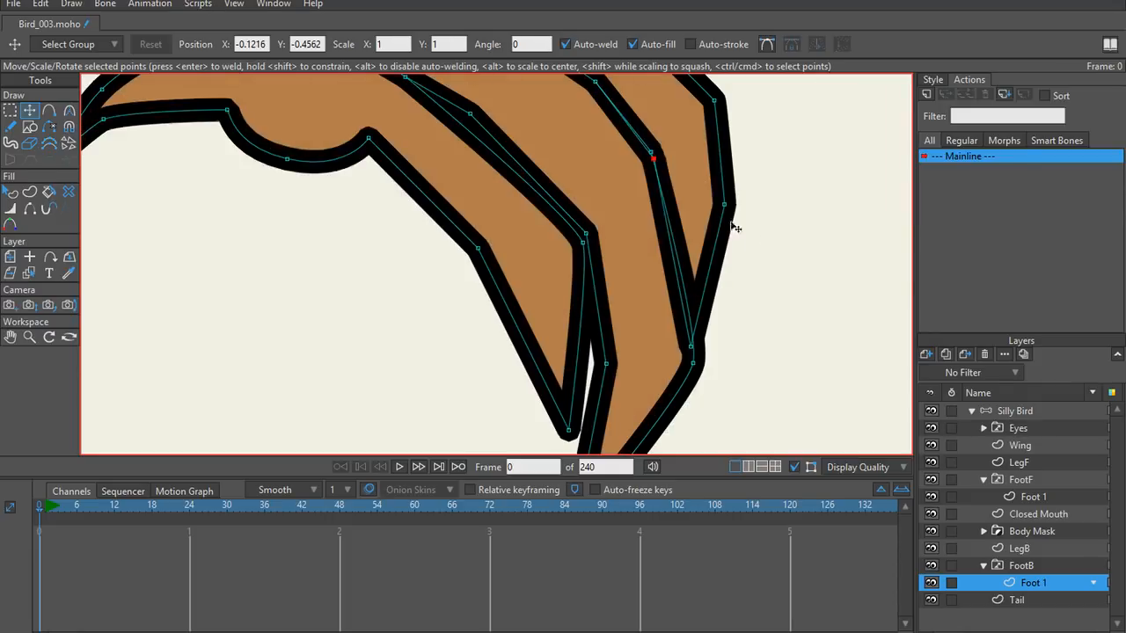
scroll(685, 173, "down", 10)
scroll(599, 335, "down", 3)
left_click_drag(527, 204, 644, 387)
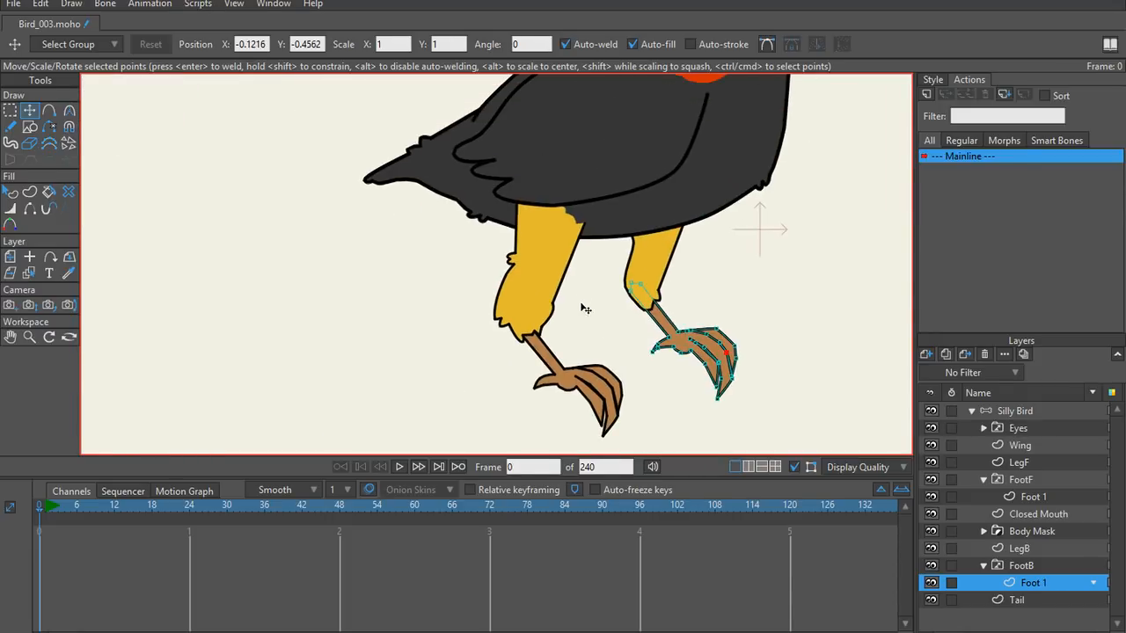
Step: Examine the fitted feet, body and wing against the tracing to find parts that still differ
left_click_drag(579, 292, 570, 350)
scroll(570, 354, "down", 5)
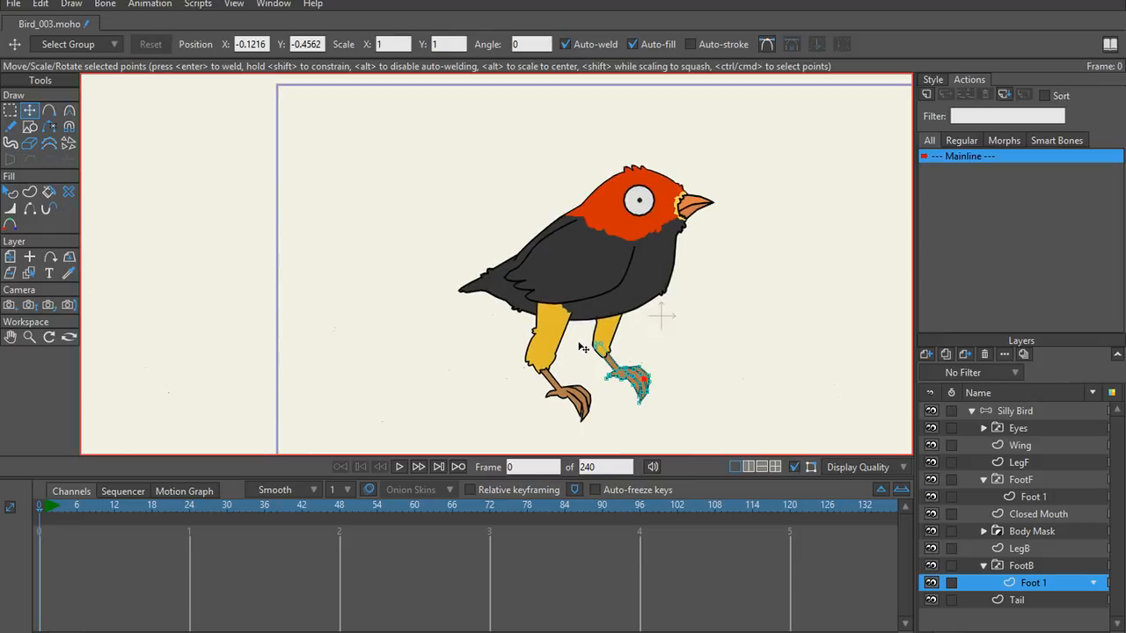
scroll(583, 308, "up", 3)
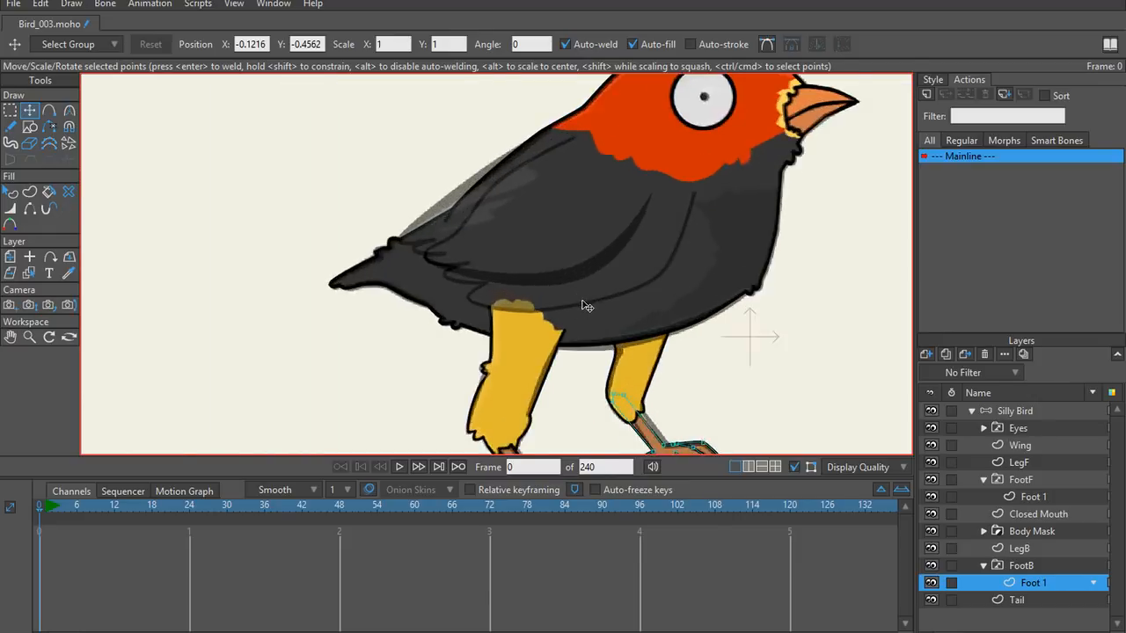
scroll(588, 310, "down", 2)
scroll(587, 314, "up", 3)
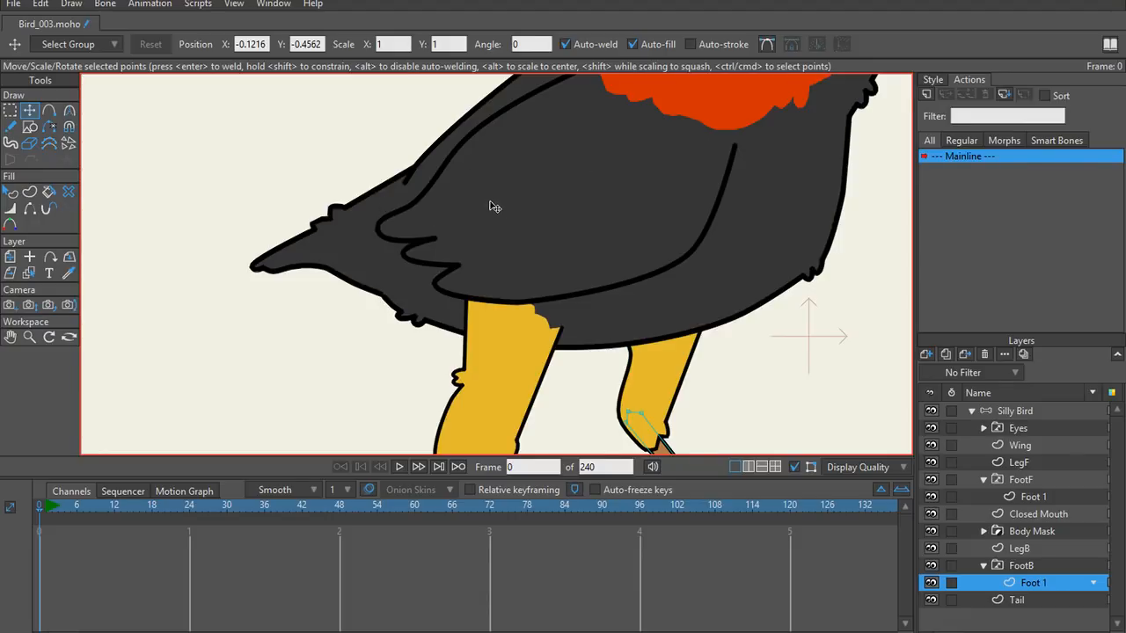
scroll(409, 227, "down", 1)
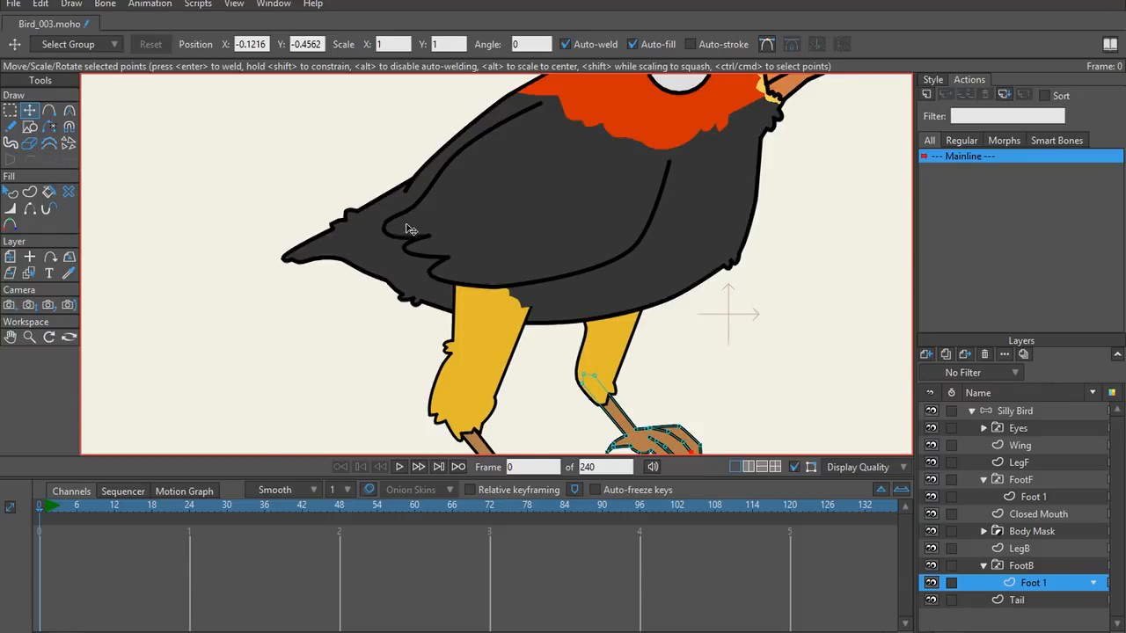
scroll(410, 230, "down", 1)
scroll(423, 235, "down", 2)
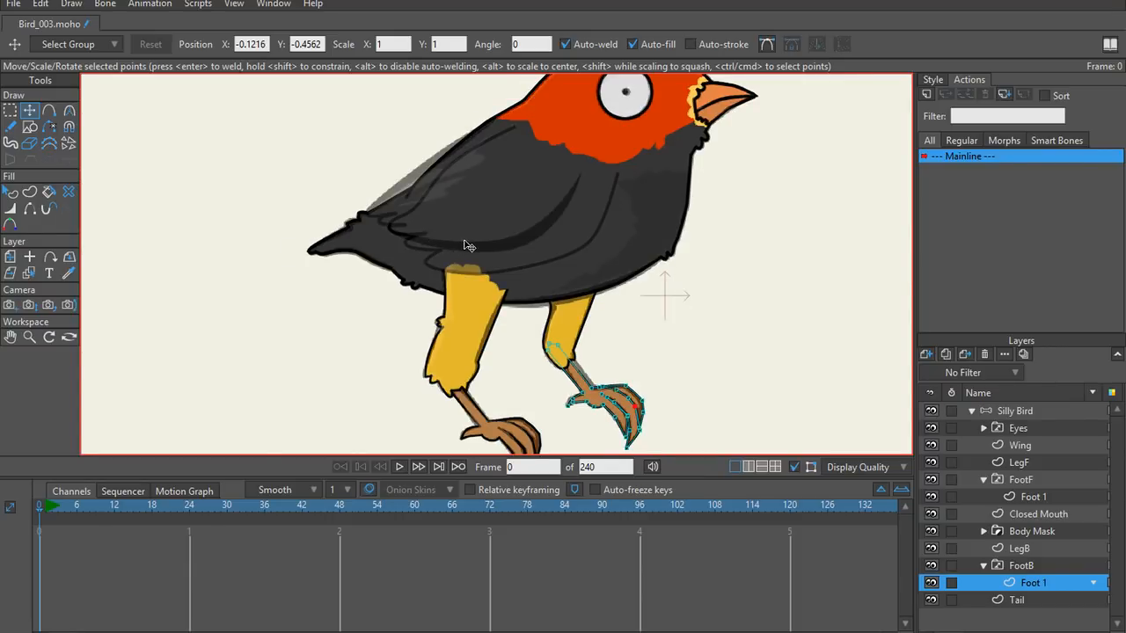
scroll(545, 274, "up", 5)
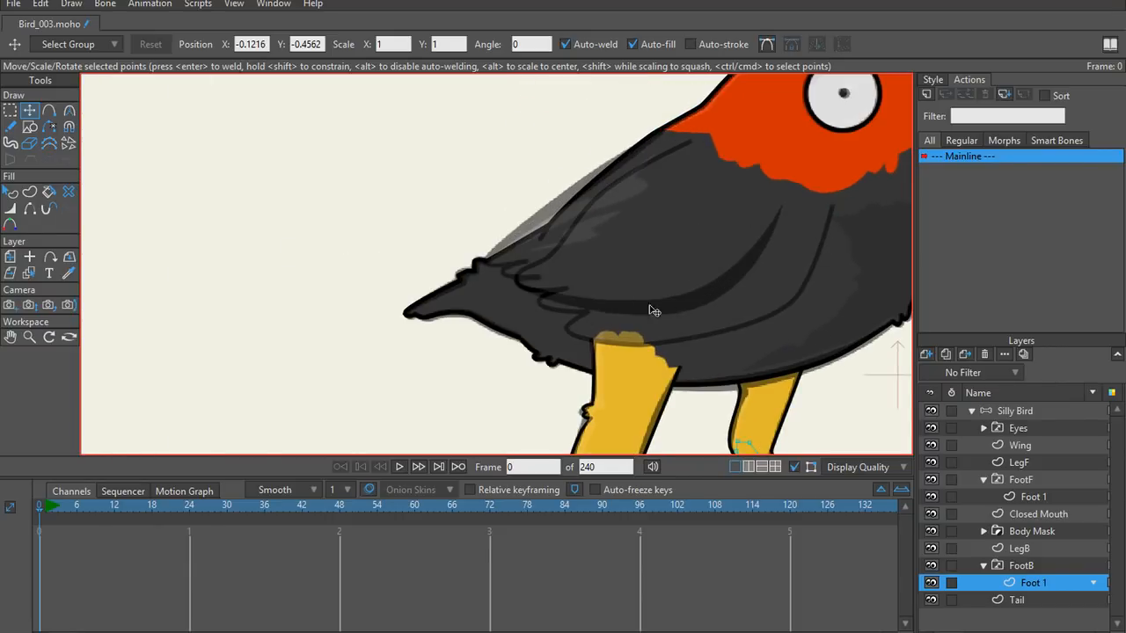
scroll(695, 272, "up", 1)
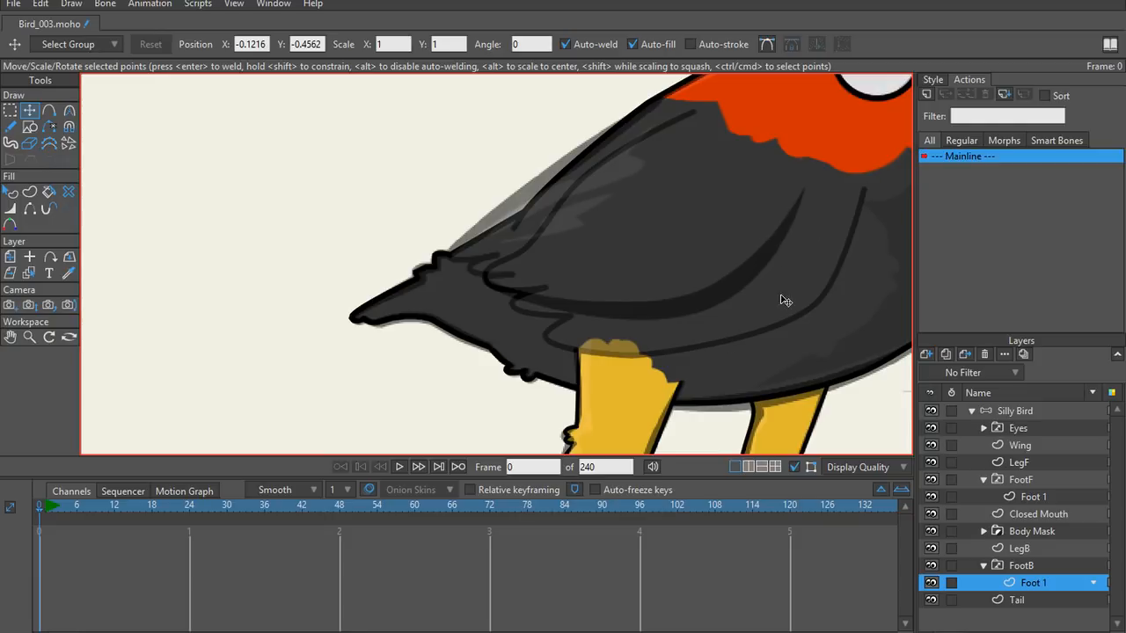
scroll(802, 314, "down", 1)
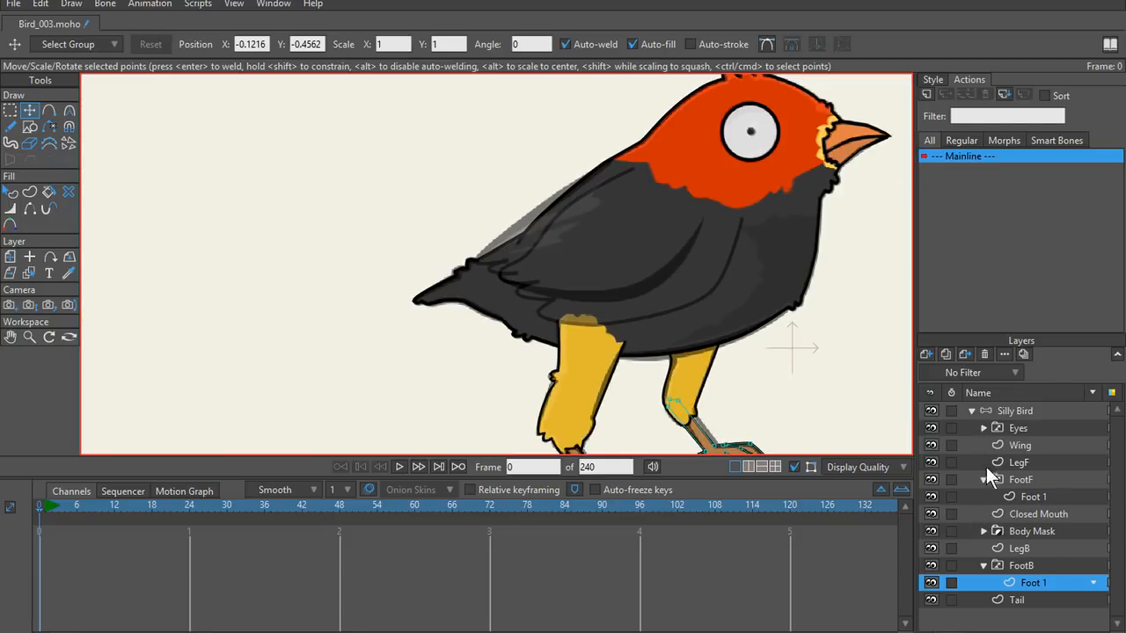
Step: Collapse the FootF and FootB groups and shift the entire Wing shape up and back toward the traced wing
left_click(983, 479)
left_click(983, 549)
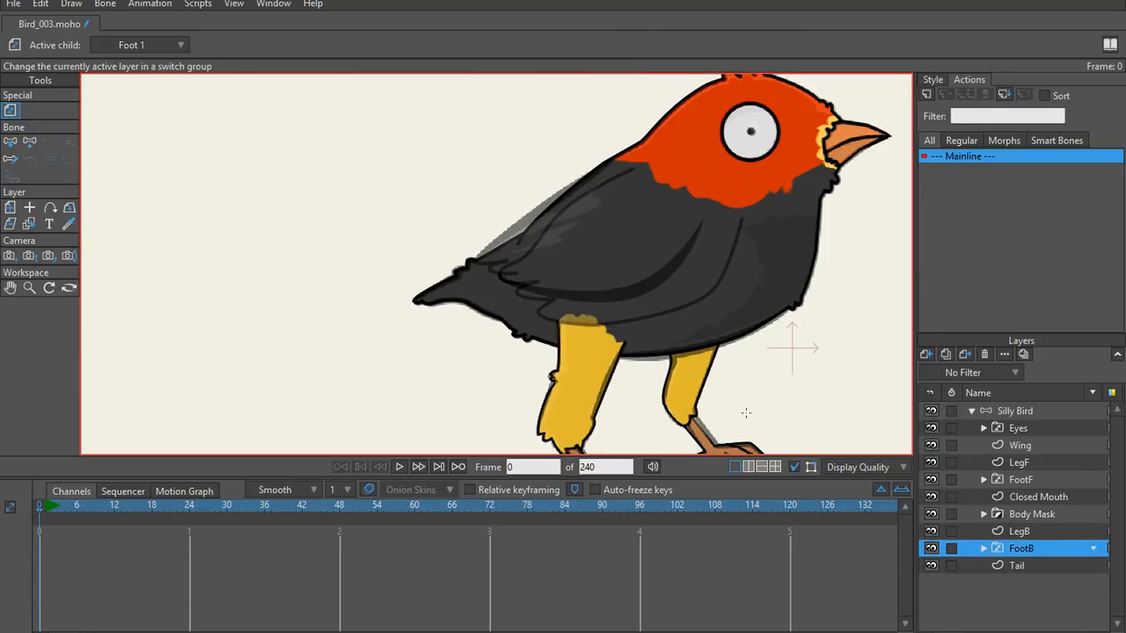
left_click(1020, 445)
scroll(619, 292, "up", 4)
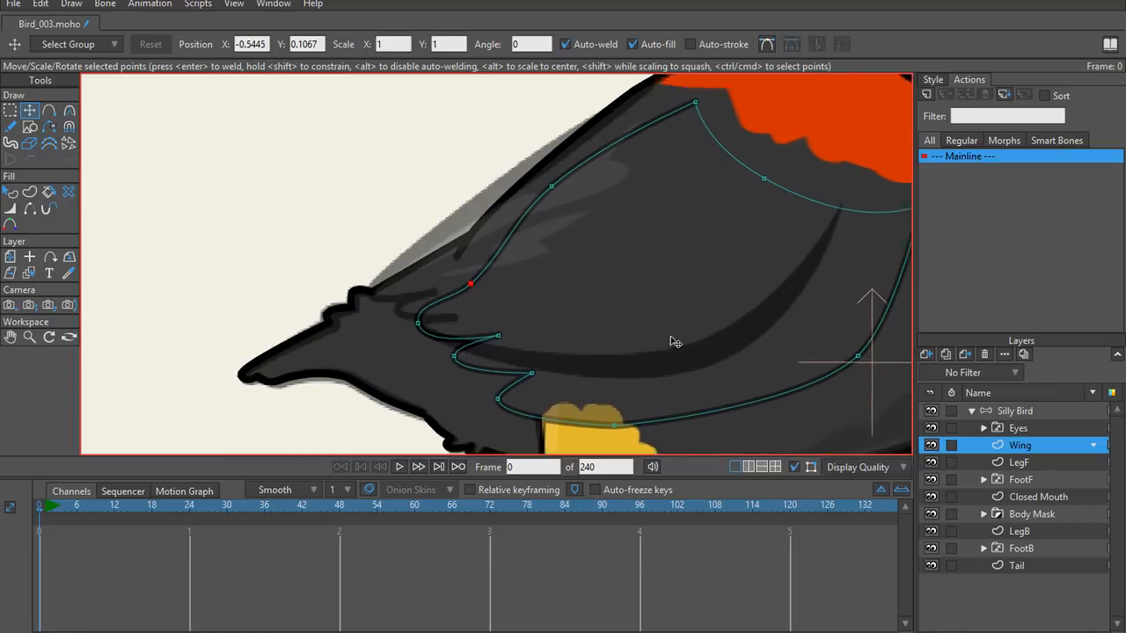
scroll(673, 342, "down", 4)
key("ctrl+a")
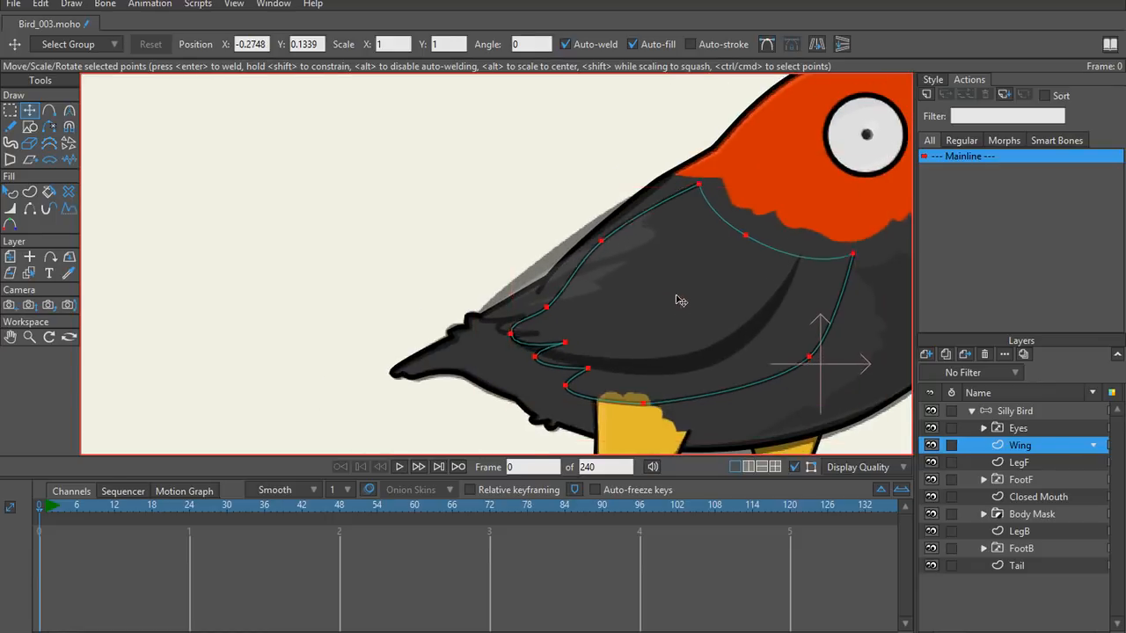
mouse_move(679, 300)
left_mouse_down()
mouse_move(658, 279)
mouse_move(671, 283)
left_mouse_up()
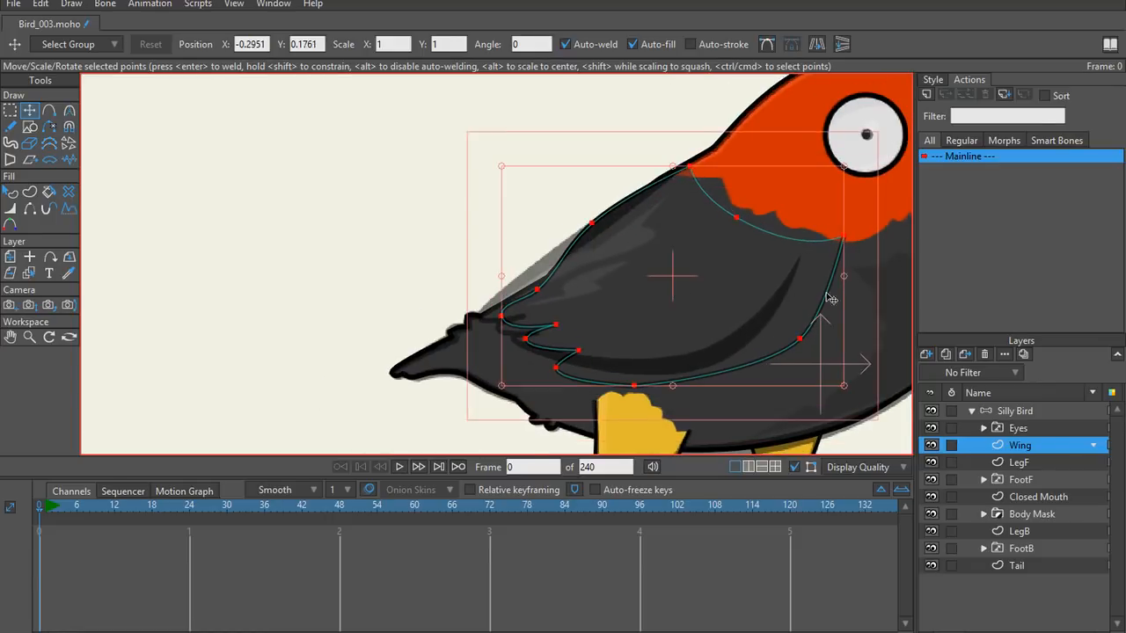
Step: Place the Wing's front corner point at the traced line's tip and delete the two points along its lower edge
left_click(848, 243)
left_click_drag(845, 240, 793, 262)
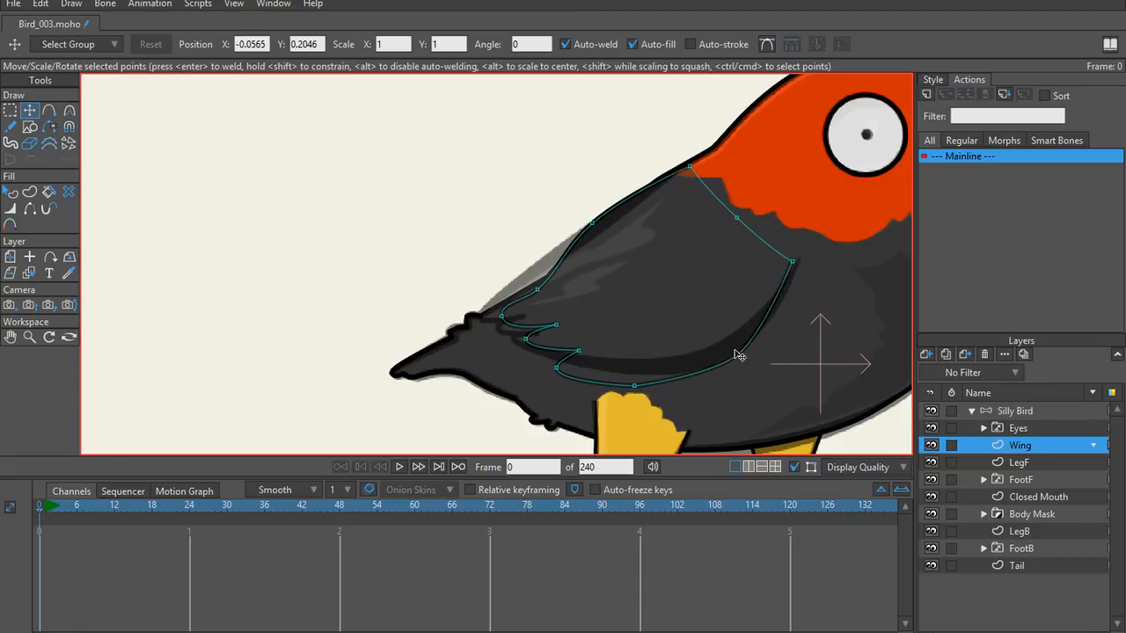
left_click_drag(739, 355, 695, 402)
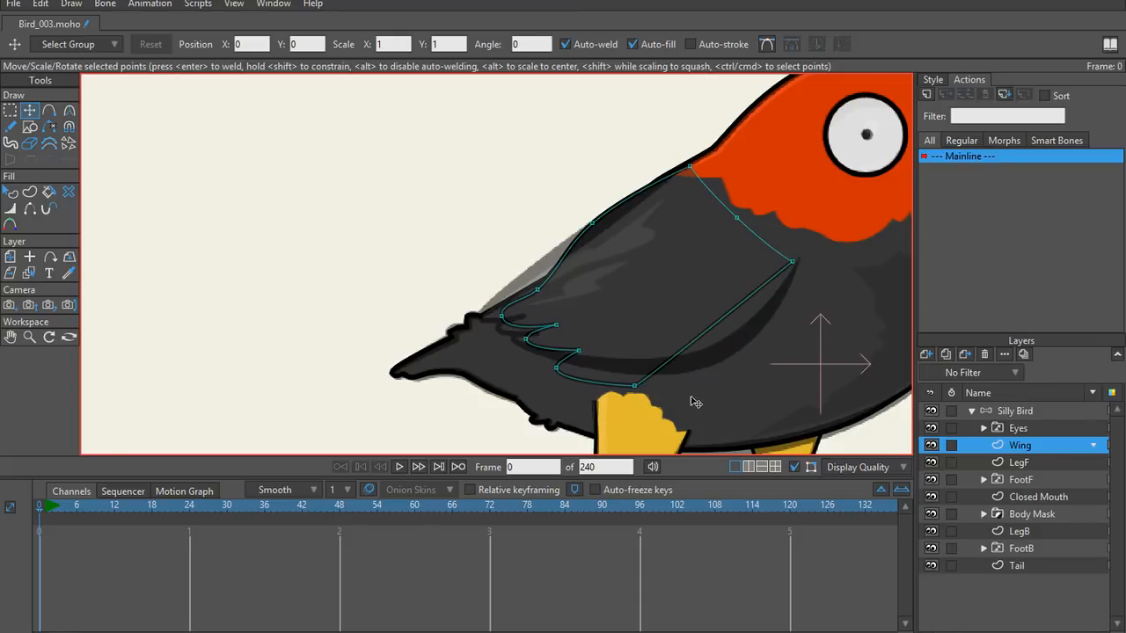
left_click(635, 387)
key("Delete")
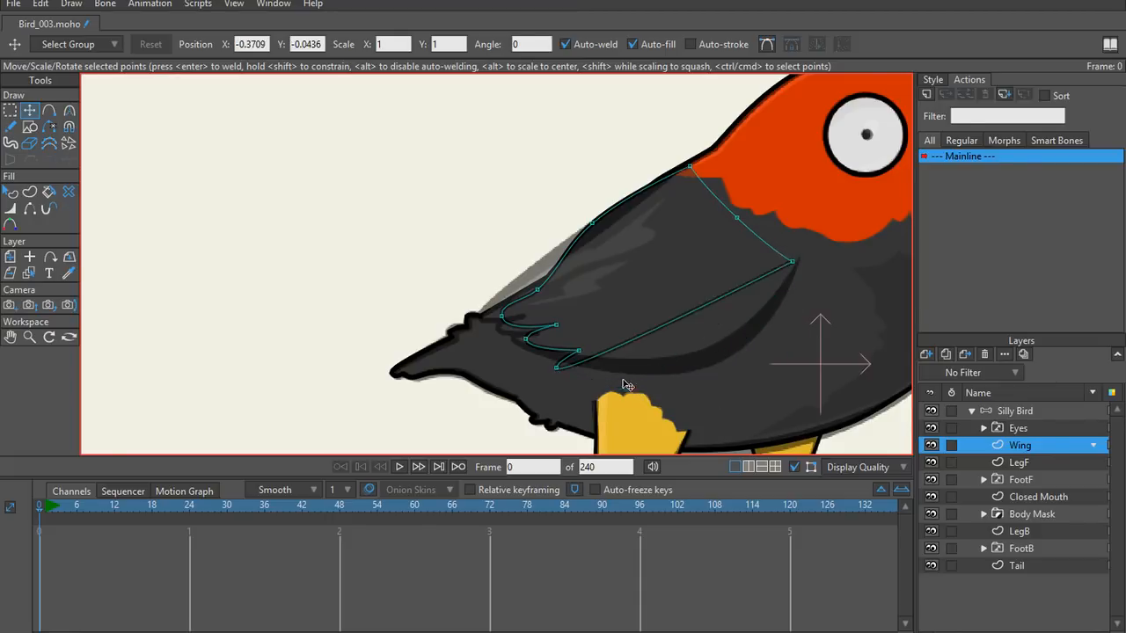
Step: Adjust the curvature handles of the Wing's front corner point toward the traced lower edge
key("c")
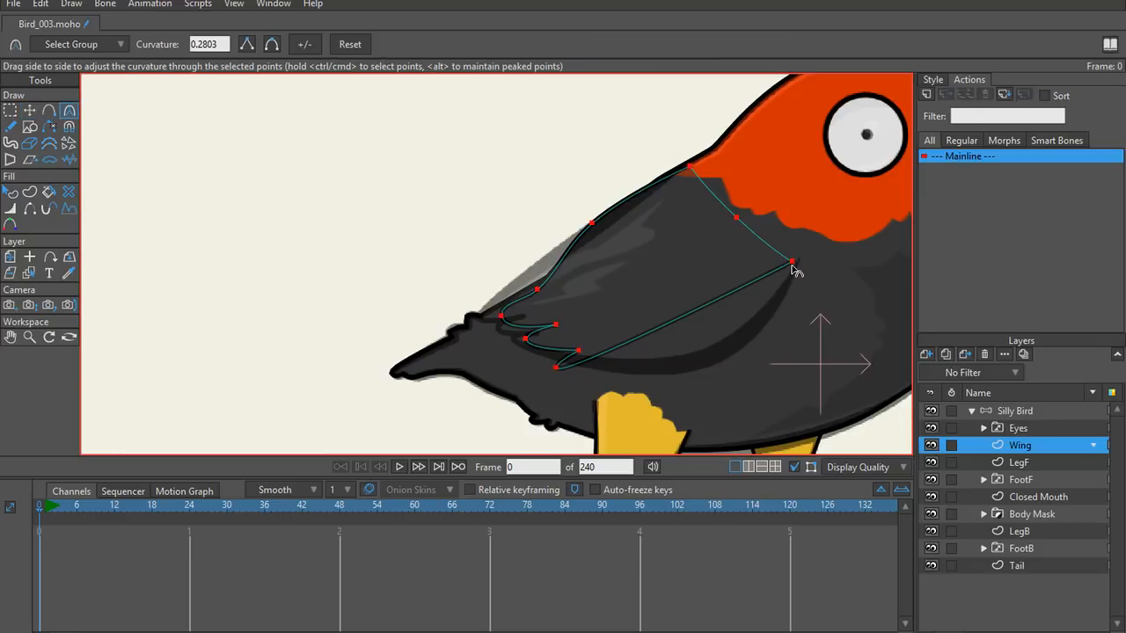
key("t")
key("c")
key("t")
left_click(481, 166)
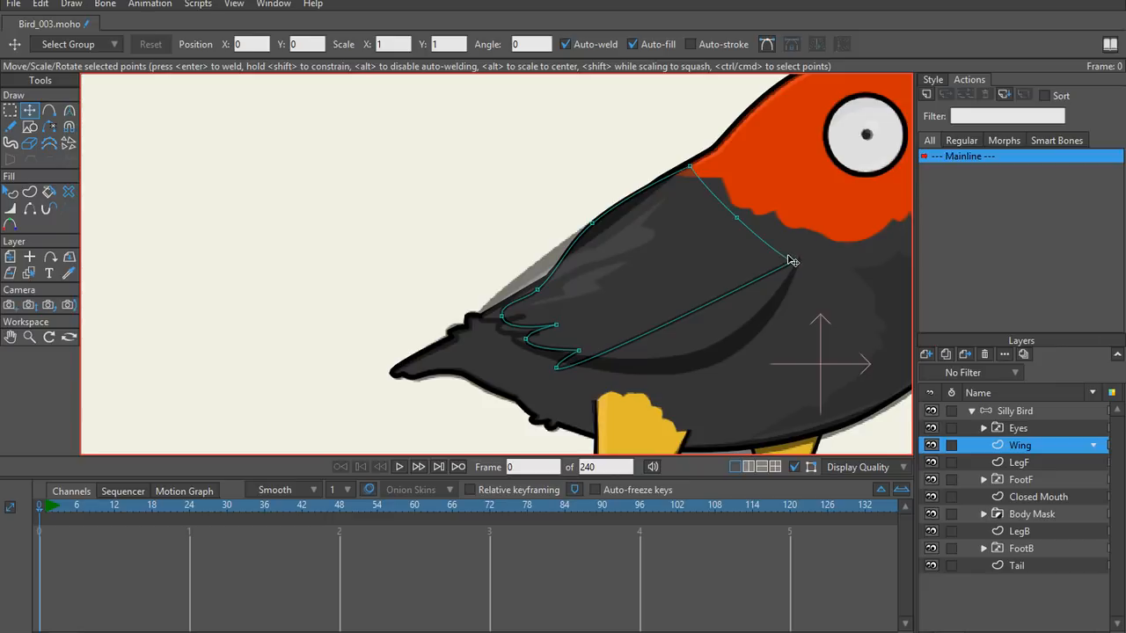
left_click(791, 261)
key("g")
key("c")
left_click_drag(795, 267, 802, 310)
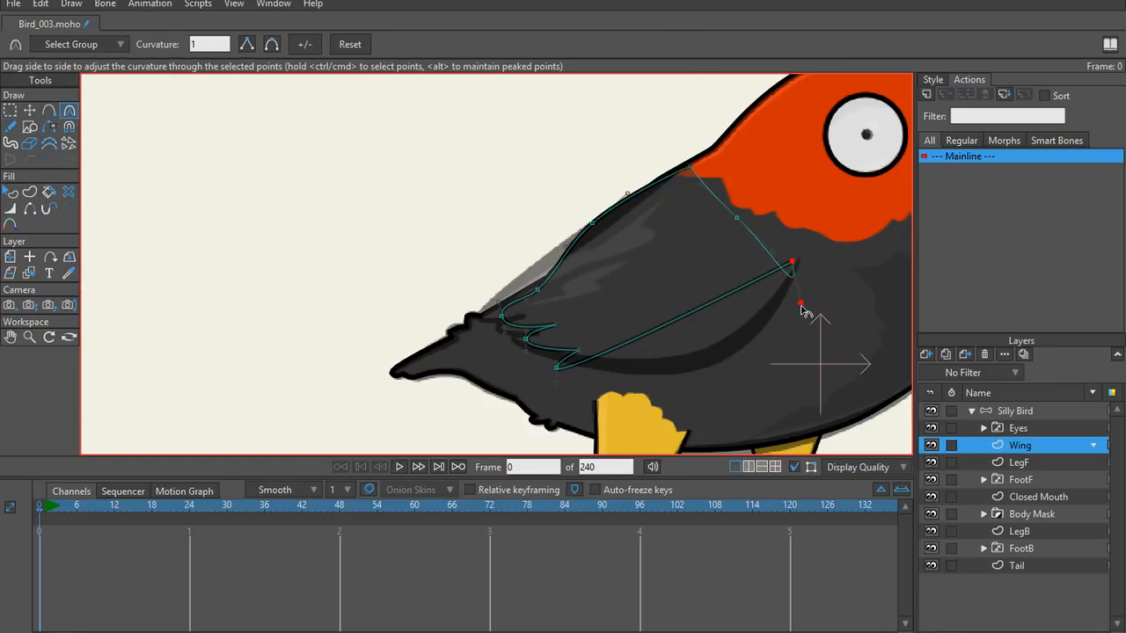
scroll(804, 280, "up", 3)
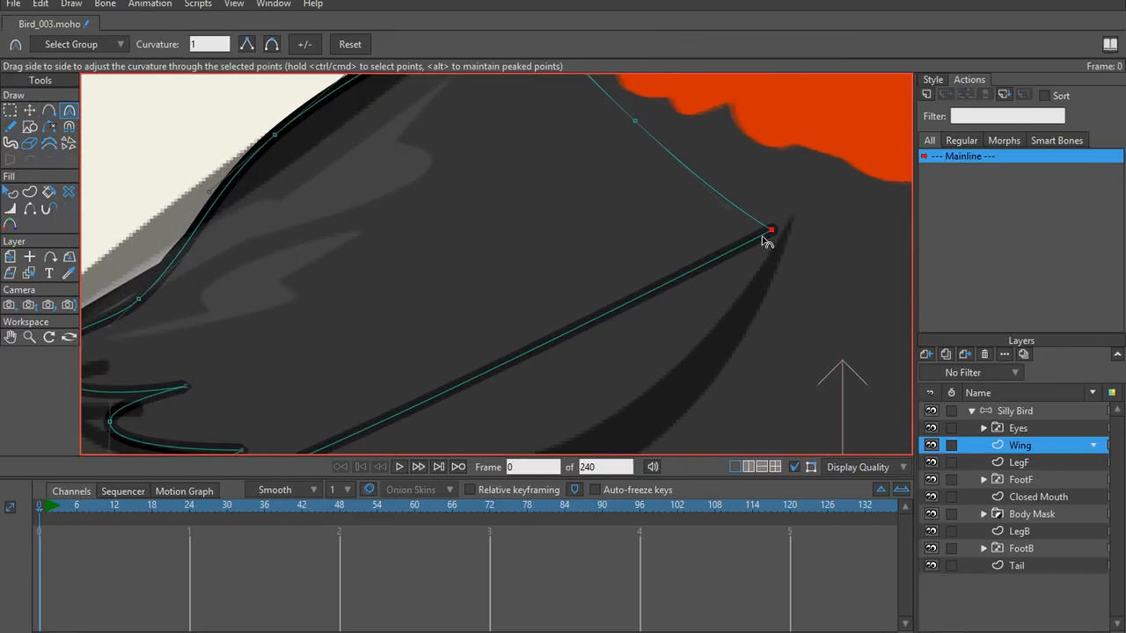
left_click_drag(762, 235, 768, 339)
scroll(697, 245, "down", 5)
scroll(621, 329, "up", 2)
Step: Add a point midway along the Wing's lower edge and pull it out onto the traced curve
key("a")
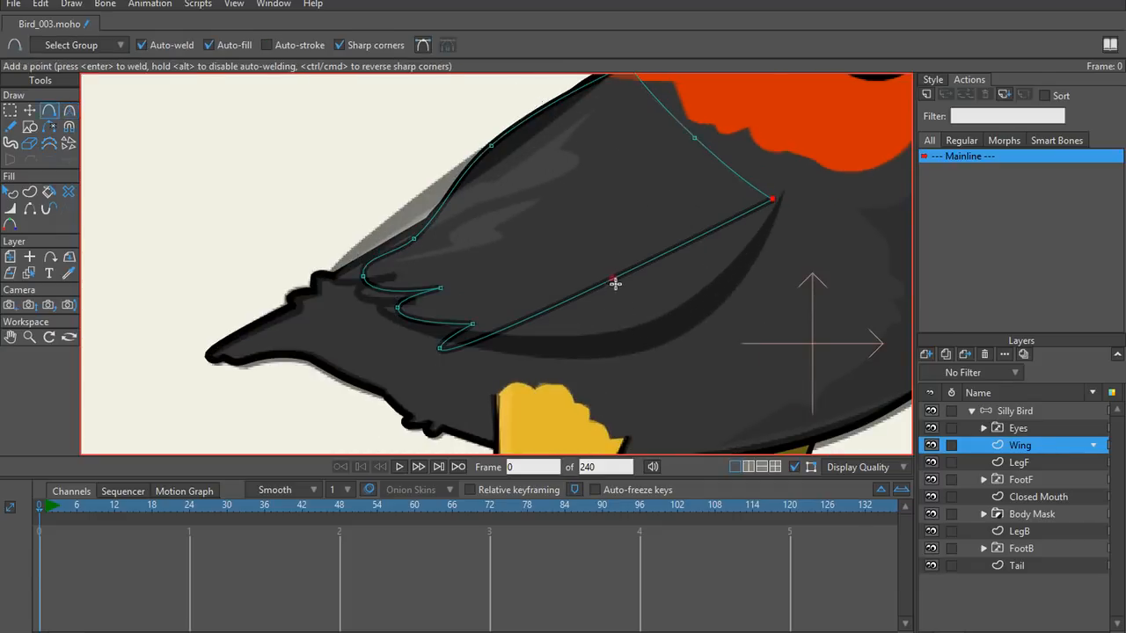
key("t")
left_click_drag(616, 281, 749, 279)
key("c")
key("t")
Step: Fit the Wing's rear feather points to the traced feather tips and adjust the rearmost point's curve handle
left_click_drag(440, 348, 377, 314)
scroll(445, 353, "up", 3)
left_click_drag(483, 319, 407, 284)
left_click_drag(640, 358, 450, 318)
left_click_drag(569, 278, 357, 263)
key("c")
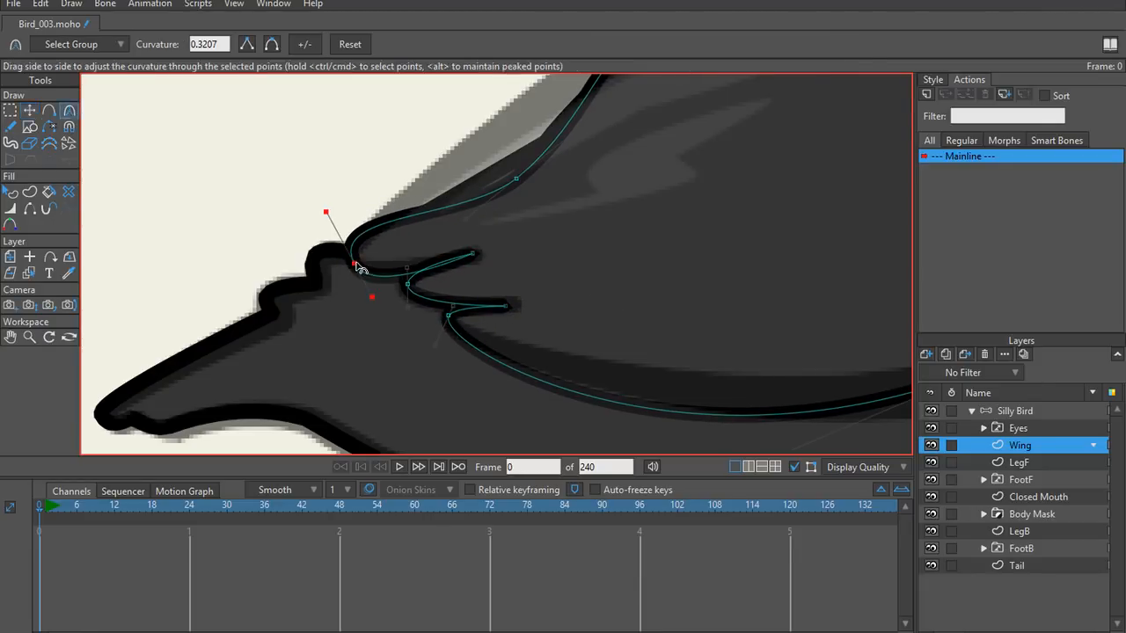
left_click_drag(330, 216, 117, 206)
Step: Reposition the two points along the Wing's upper back edge to fit the bird's back
key("t")
left_click_drag(516, 178, 495, 171)
scroll(631, 188, "down", 3)
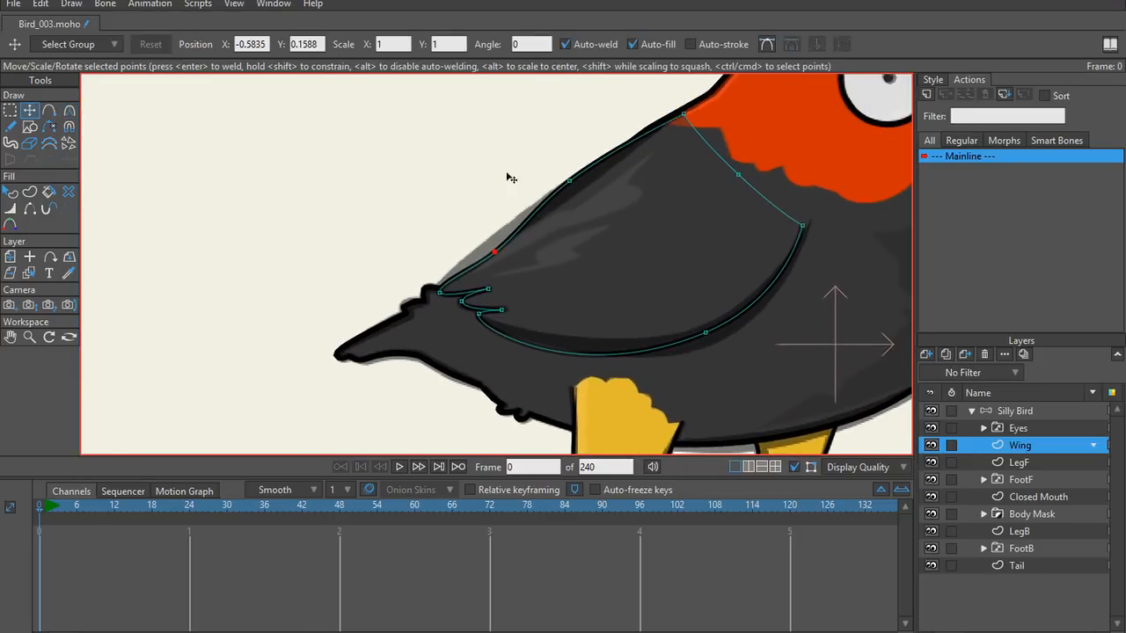
mouse_move(575, 167)
left_mouse_down()
mouse_move(593, 192)
mouse_move(581, 177)
left_mouse_up()
left_click_drag(495, 252, 509, 250)
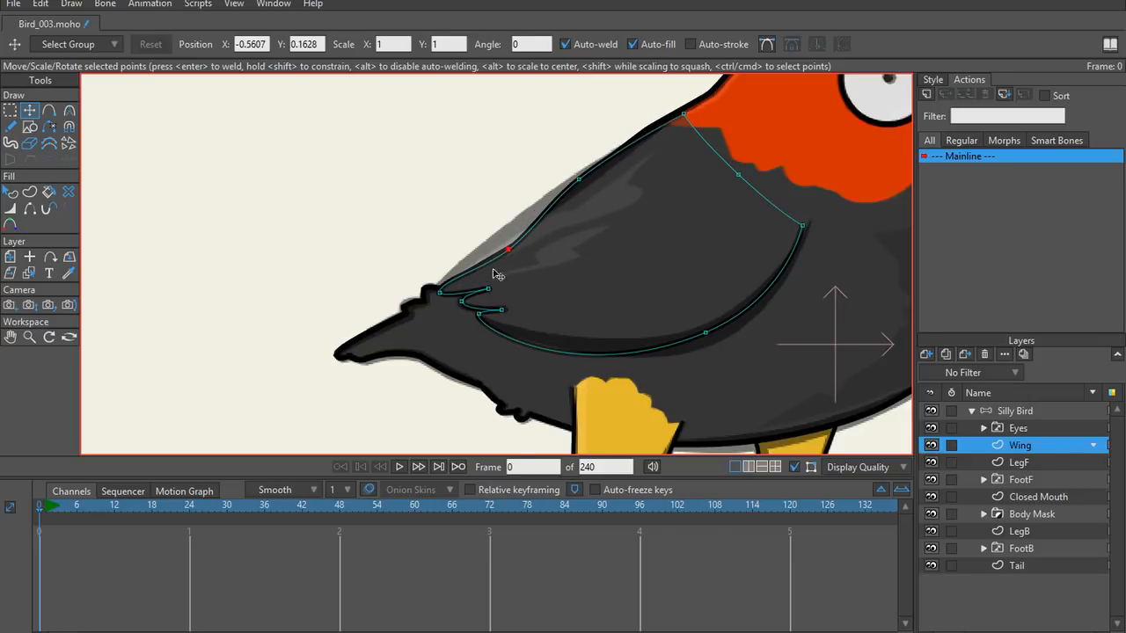
scroll(581, 234, "down", 2)
scroll(680, 188, "up", 3)
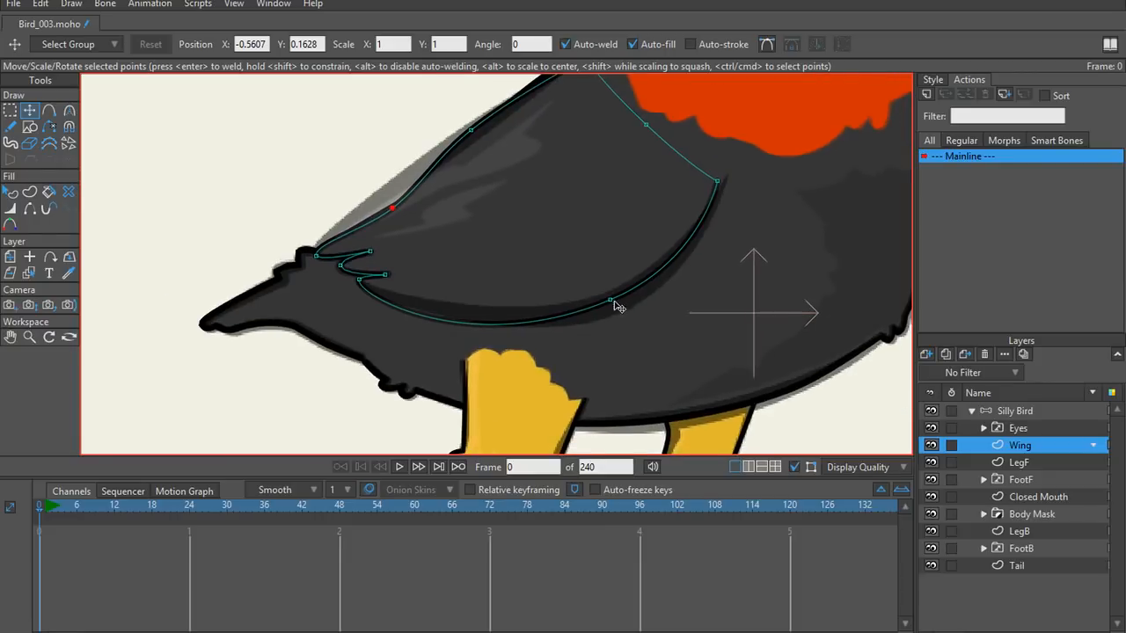
Step: Adjust the curve handles of the Wing's lower-edge point to follow the traced wing line
key("c")
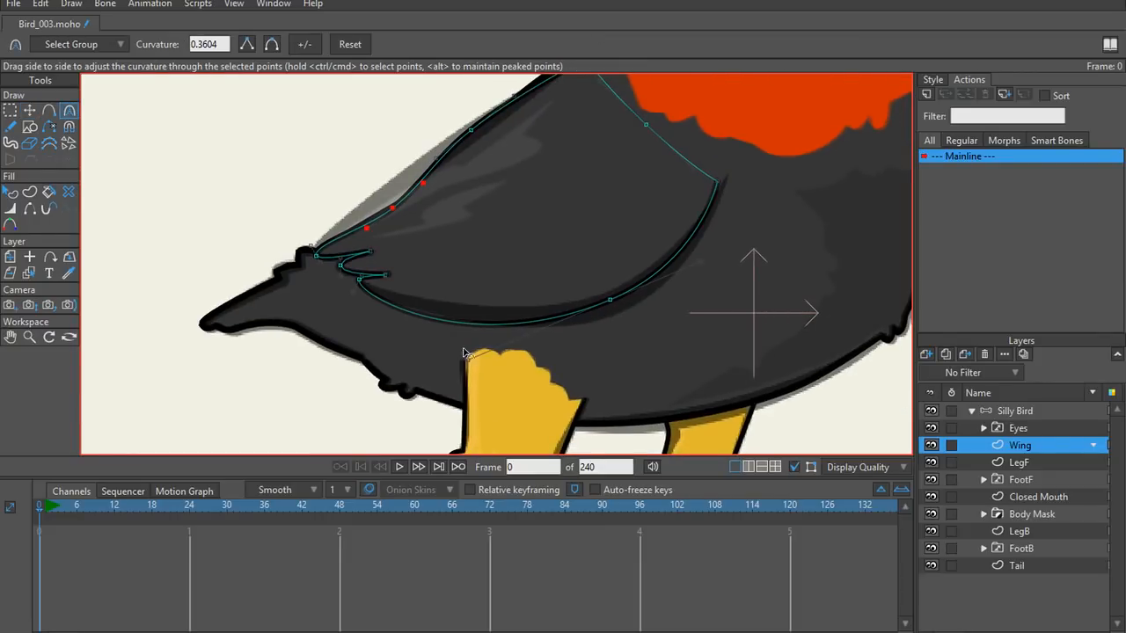
left_click_drag(464, 353, 460, 329)
key("t")
left_click(610, 302)
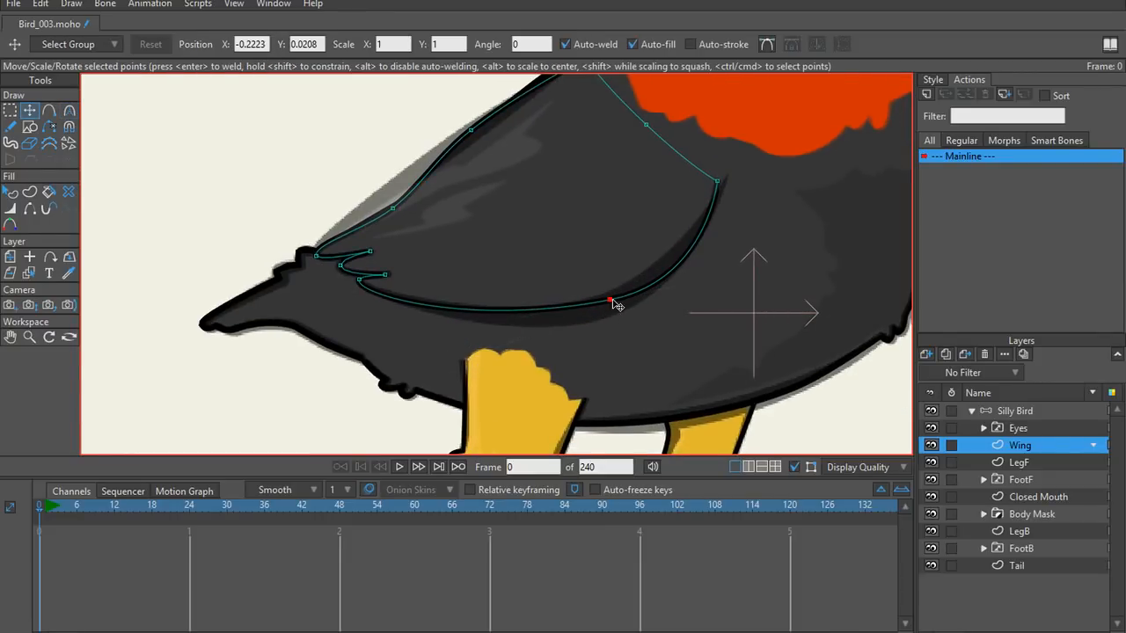
key("c")
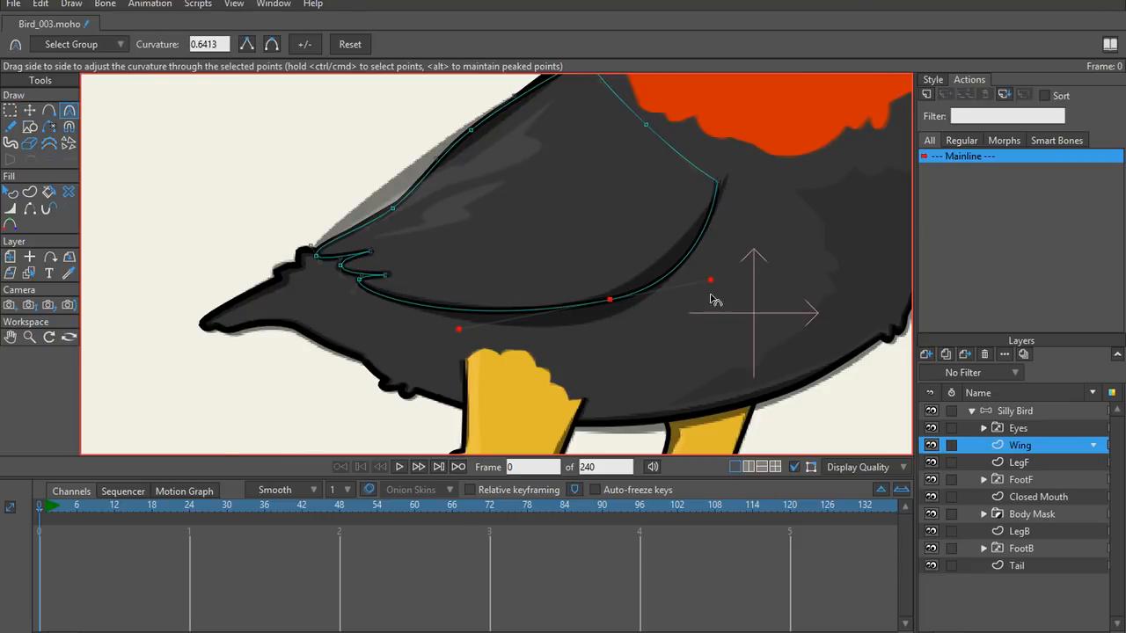
left_click_drag(716, 296, 642, 317)
Step: Review the reshaped wing and the complete bird against the tracing
scroll(497, 321, "down", 5)
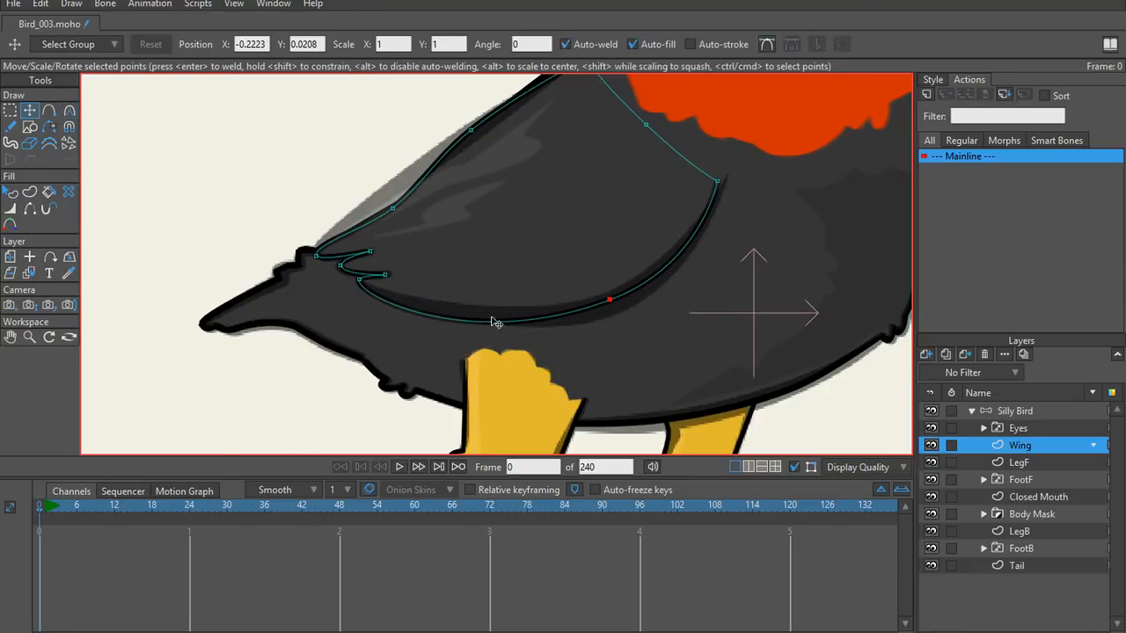
scroll(497, 299, "down", 4)
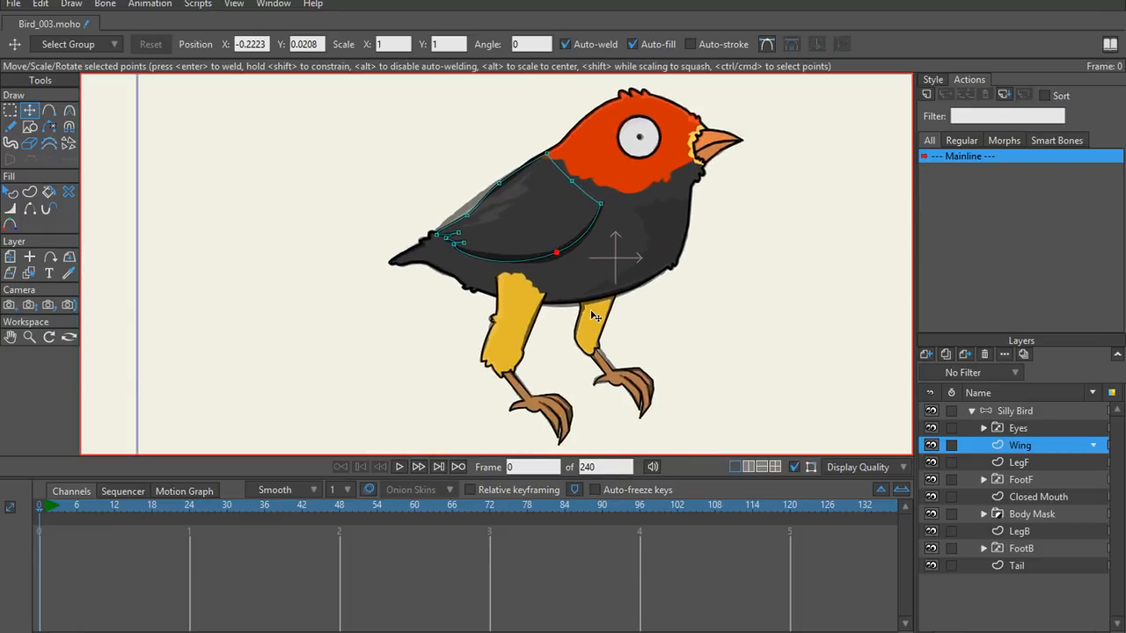
scroll(594, 315, "up", 3)
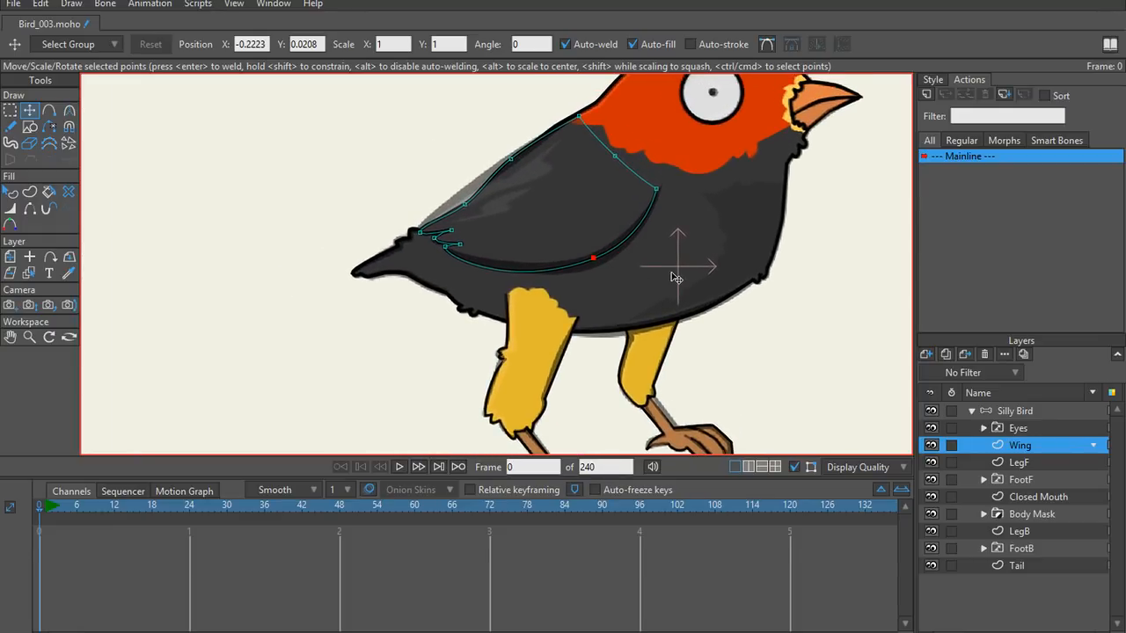
scroll(674, 294, "down", 3)
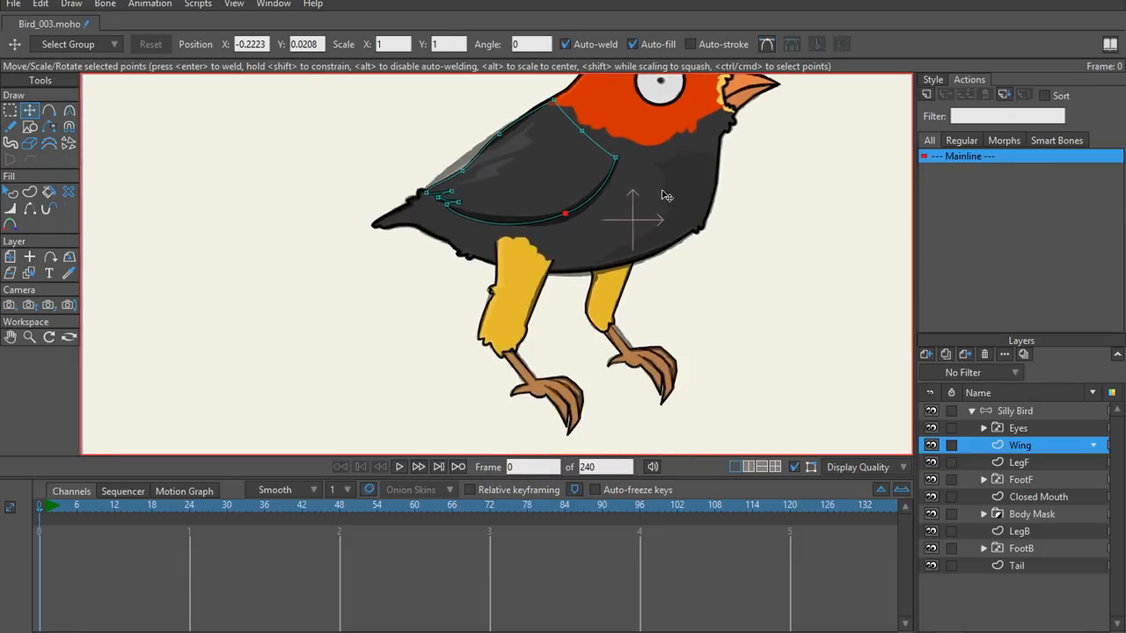
scroll(666, 195, "down", 2)
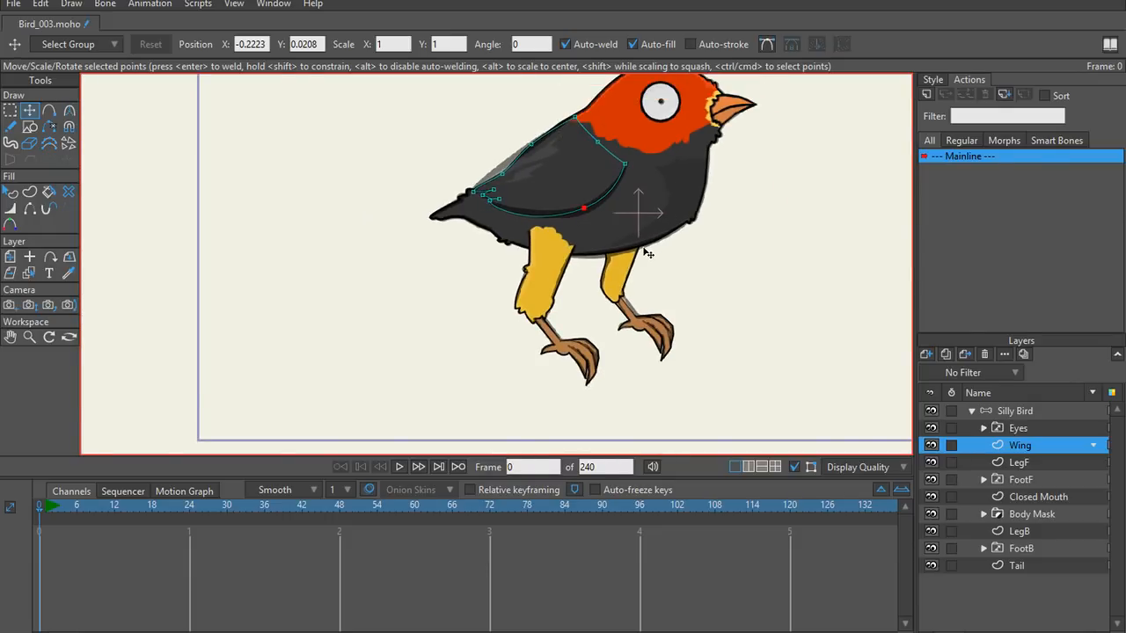
scroll(647, 252, "down", 3)
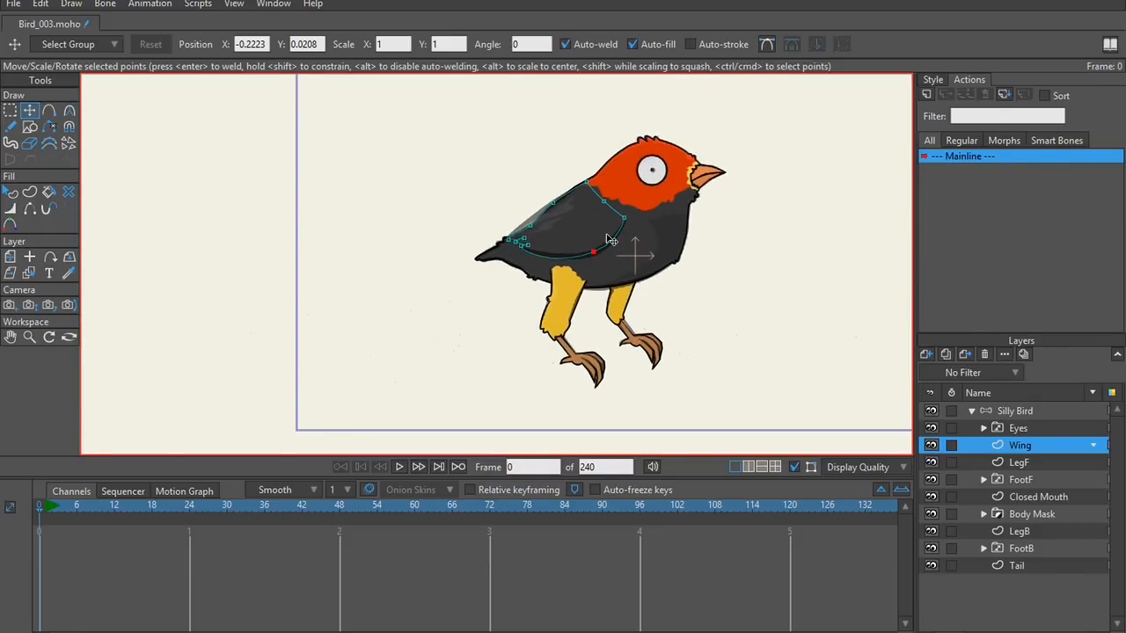
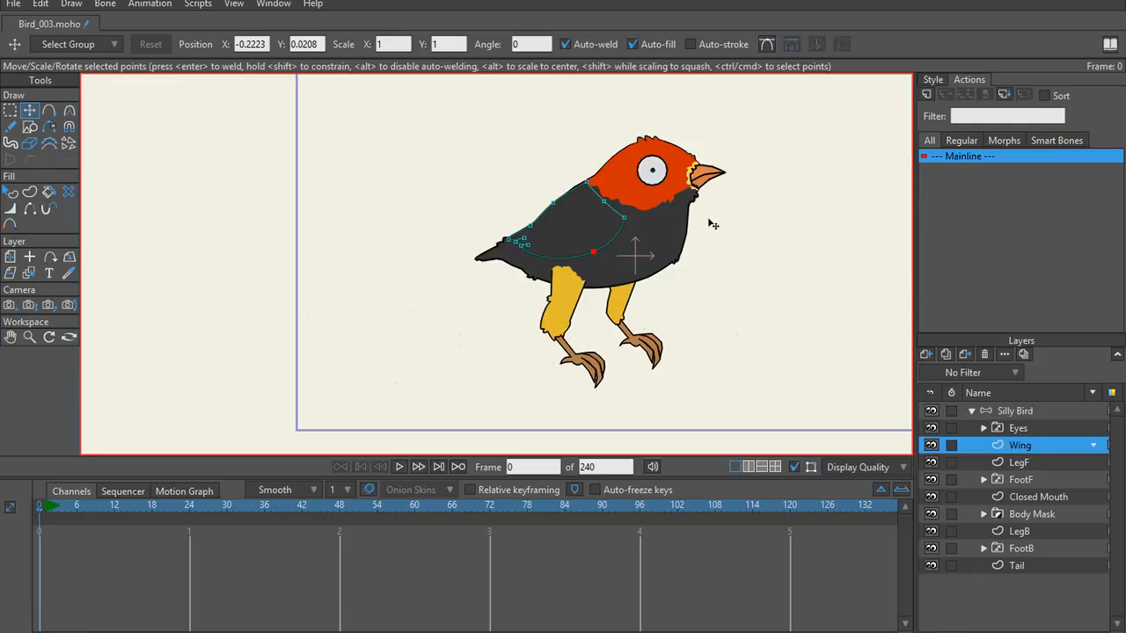
left_click_drag(744, 228, 607, 248)
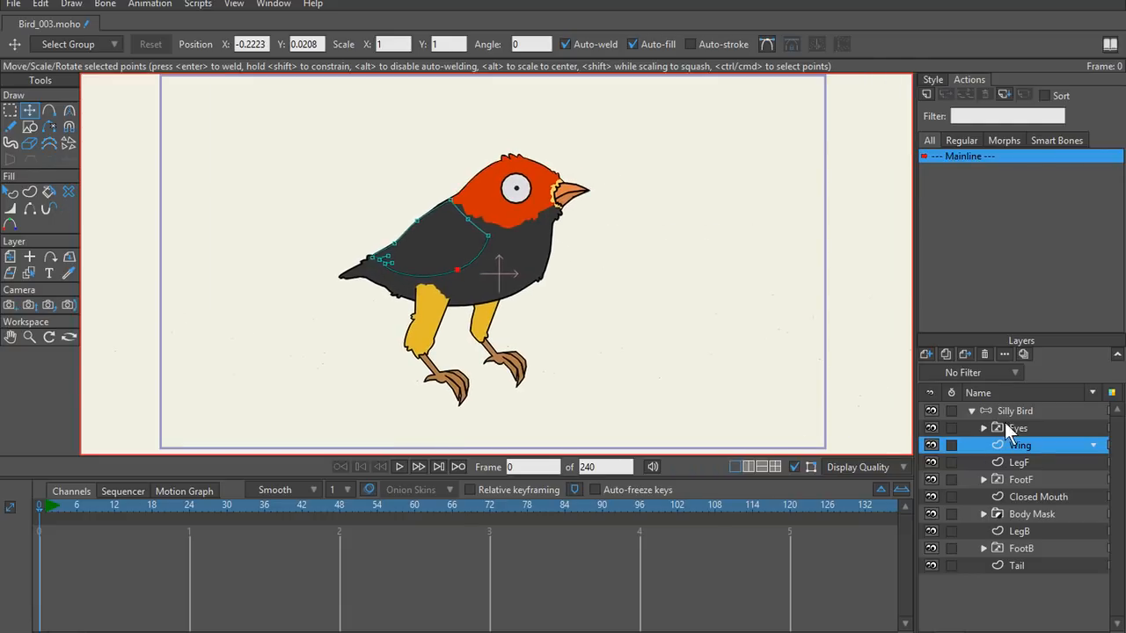
Step: Import Final Bird.png as an image layer above the collapsed Silly Bird rig
left_click(1000, 412)
left_click(972, 410)
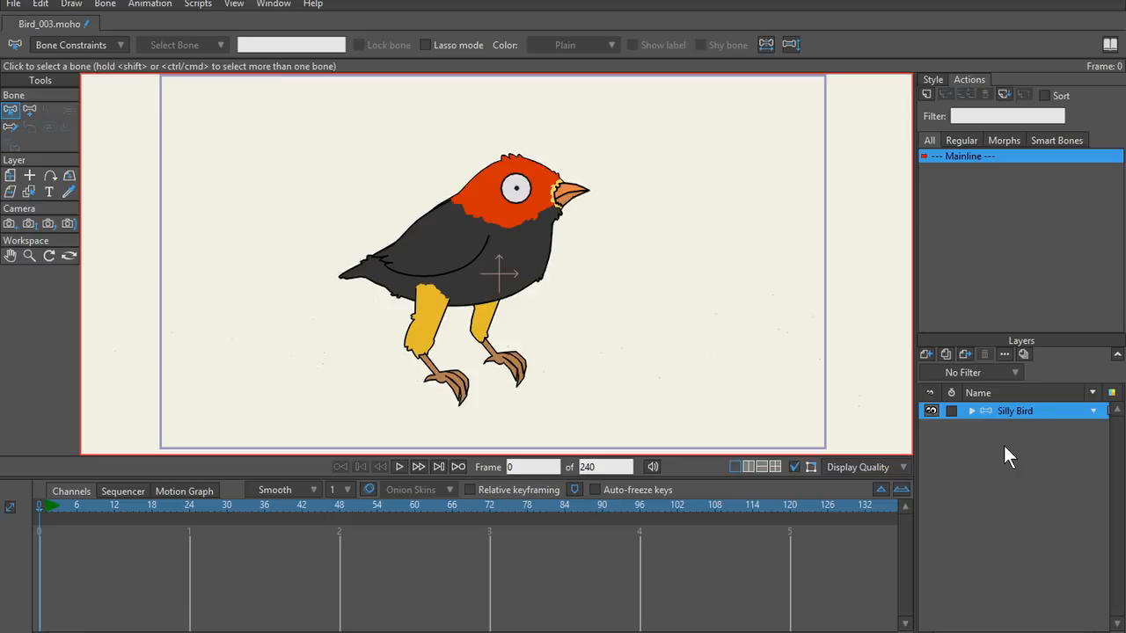
left_click(925, 353)
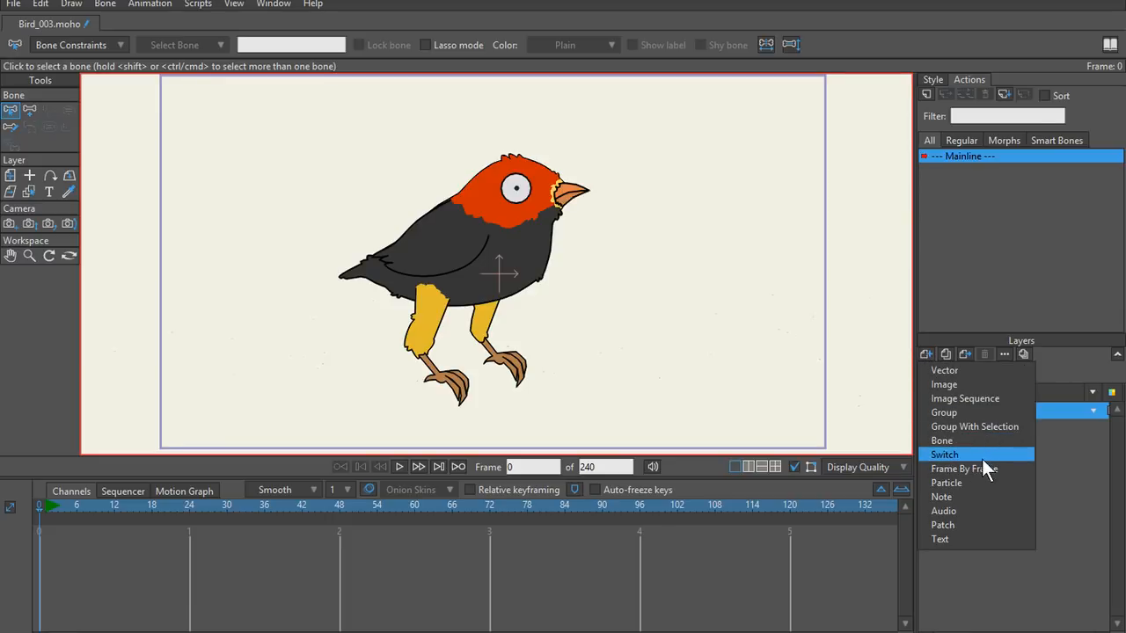
left_click(967, 382)
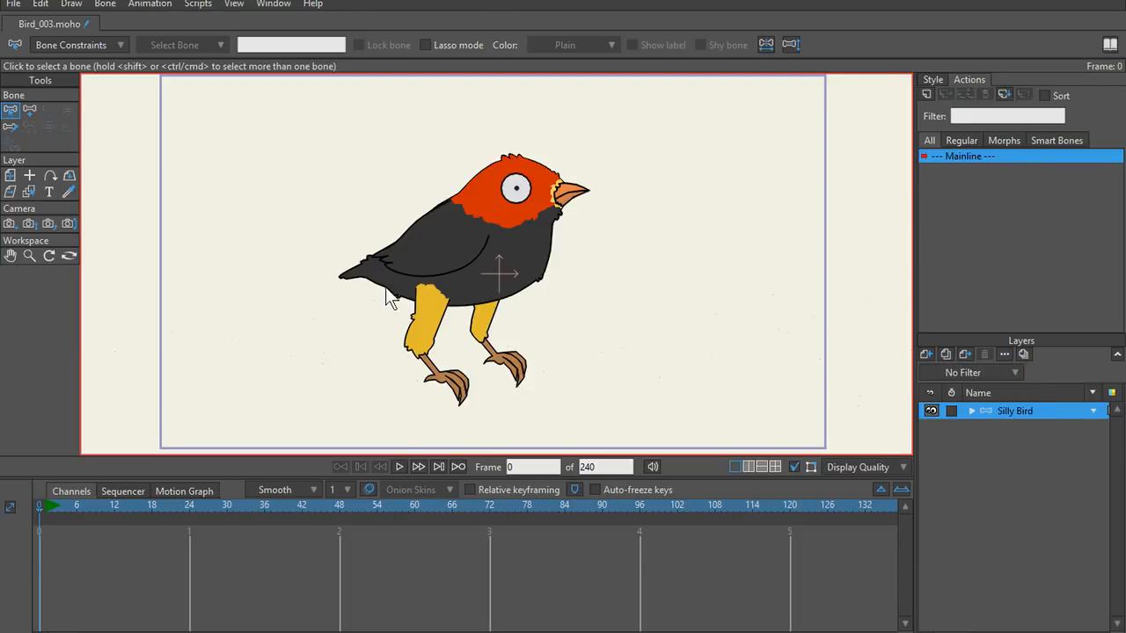
double_click(327, 104)
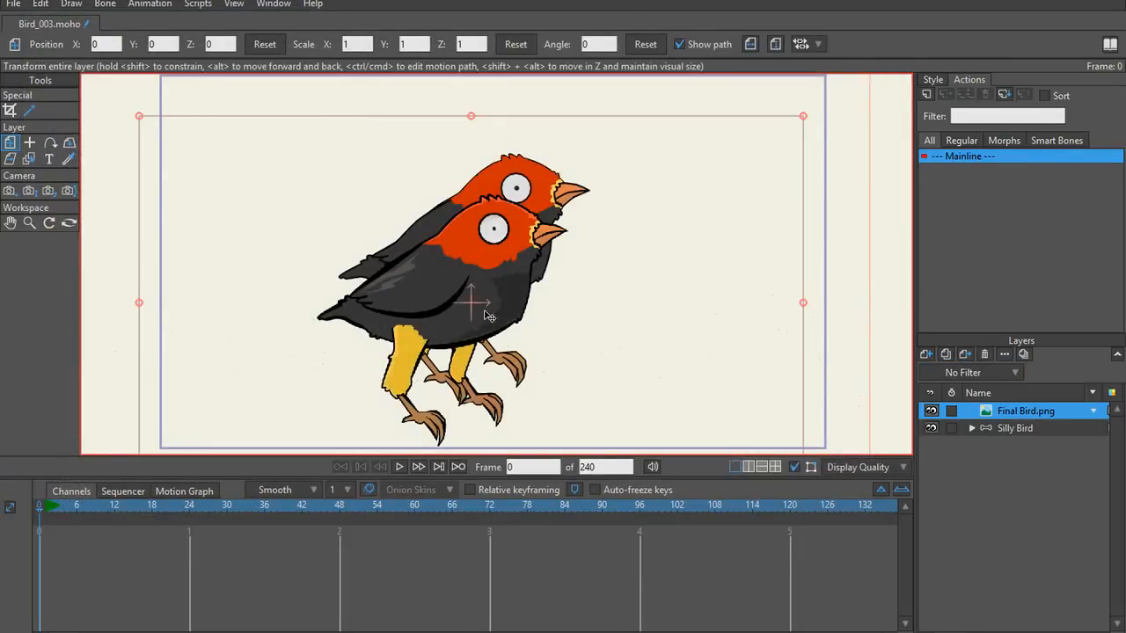
Step: Move the Final Bird.png layer and the Silly Bird rig apart so the two birds stand side by side at the same height
left_click_drag(488, 315, 282, 275)
left_click(1021, 428)
left_click_drag(533, 322, 718, 317)
left_click(1016, 411)
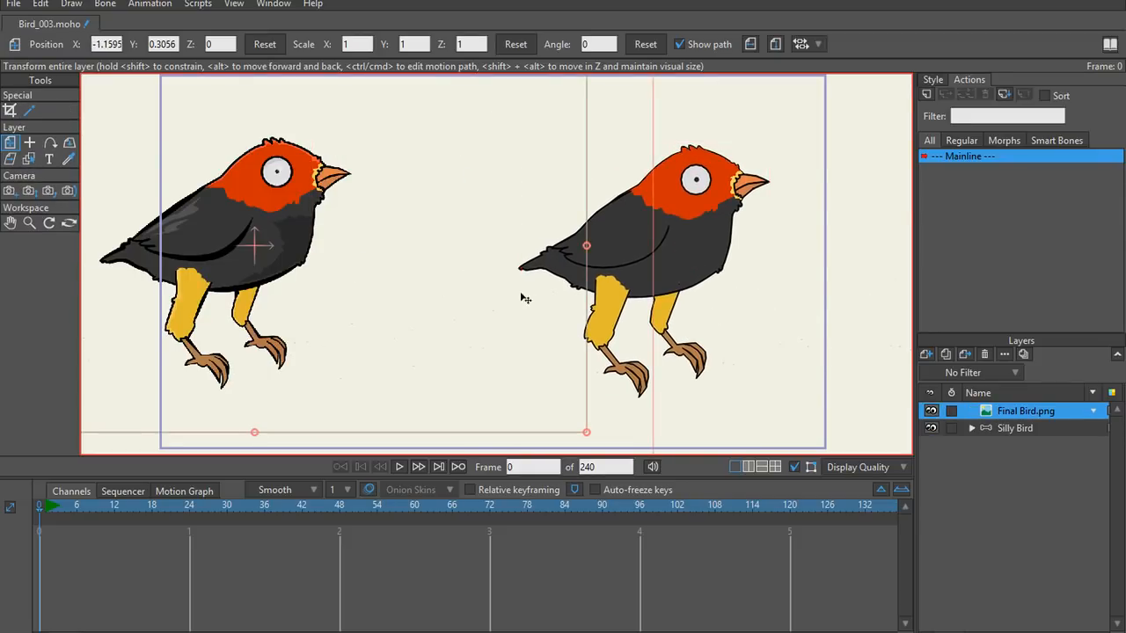
left_click_drag(379, 286, 437, 286)
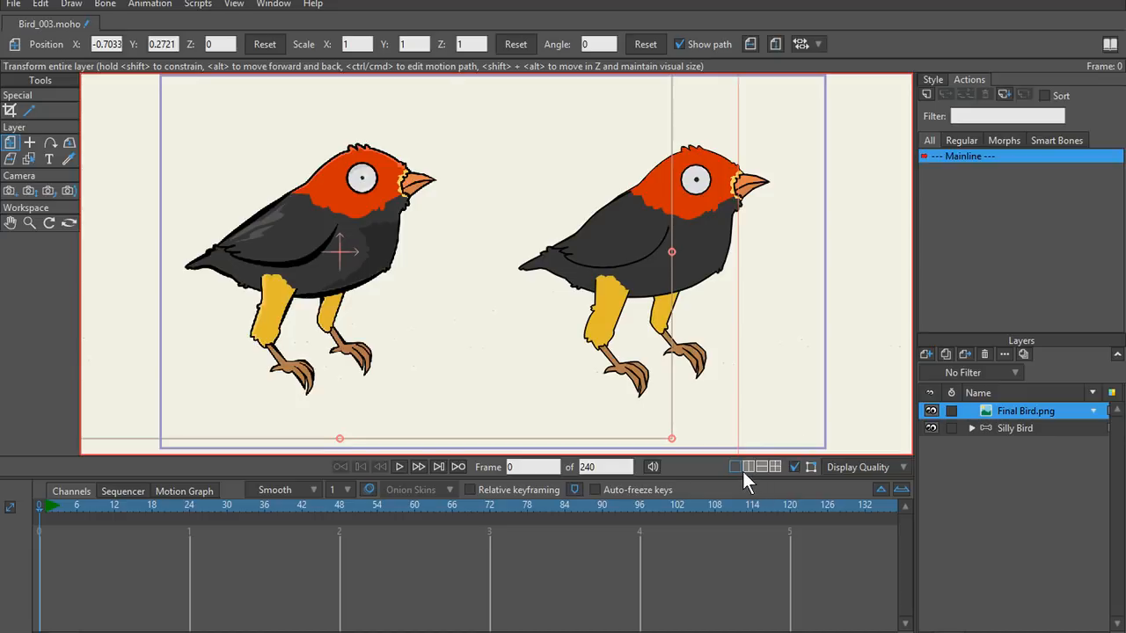
Step: Split the workspace into two side-by-side views, framing the reference bird in one and the rig's head in the other
left_click(746, 469)
left_click_drag(367, 327, 372, 314)
scroll(369, 317, "up", 5)
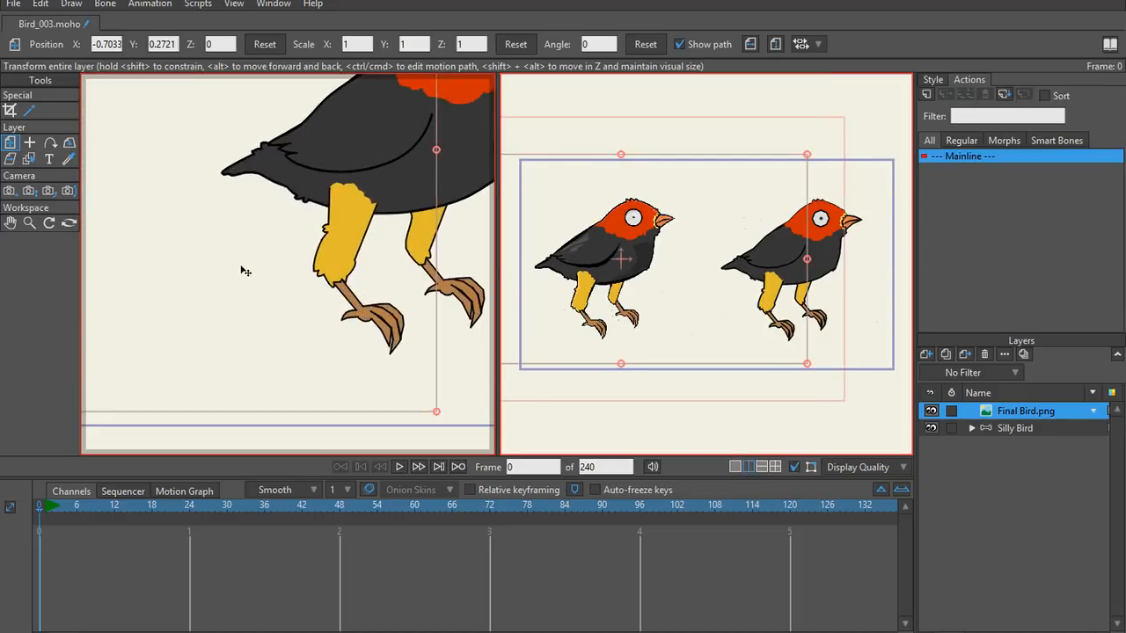
scroll(242, 267, "up", 3)
left_click_drag(180, 232, 368, 346)
scroll(259, 265, "down", 6)
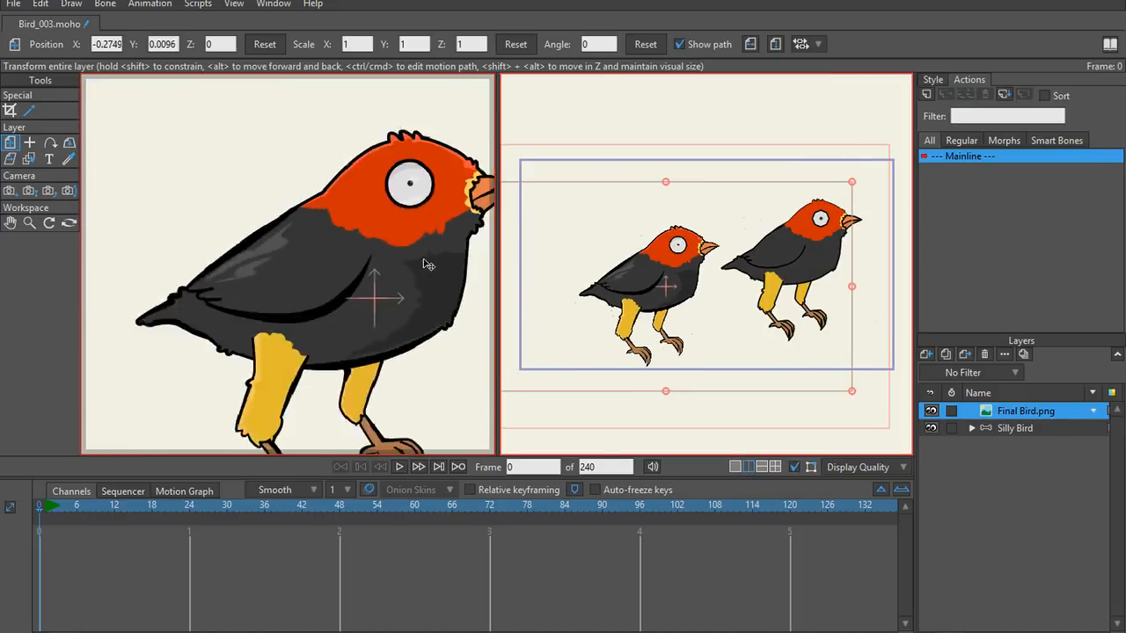
scroll(276, 251, "down", 4)
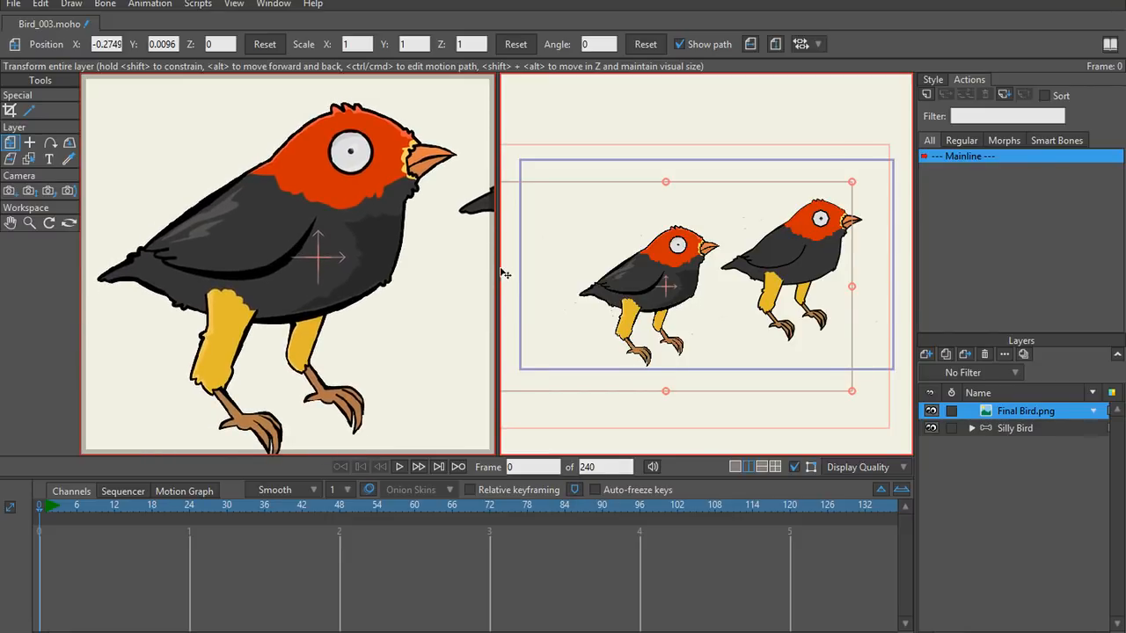
left_click_drag(506, 274, 468, 266)
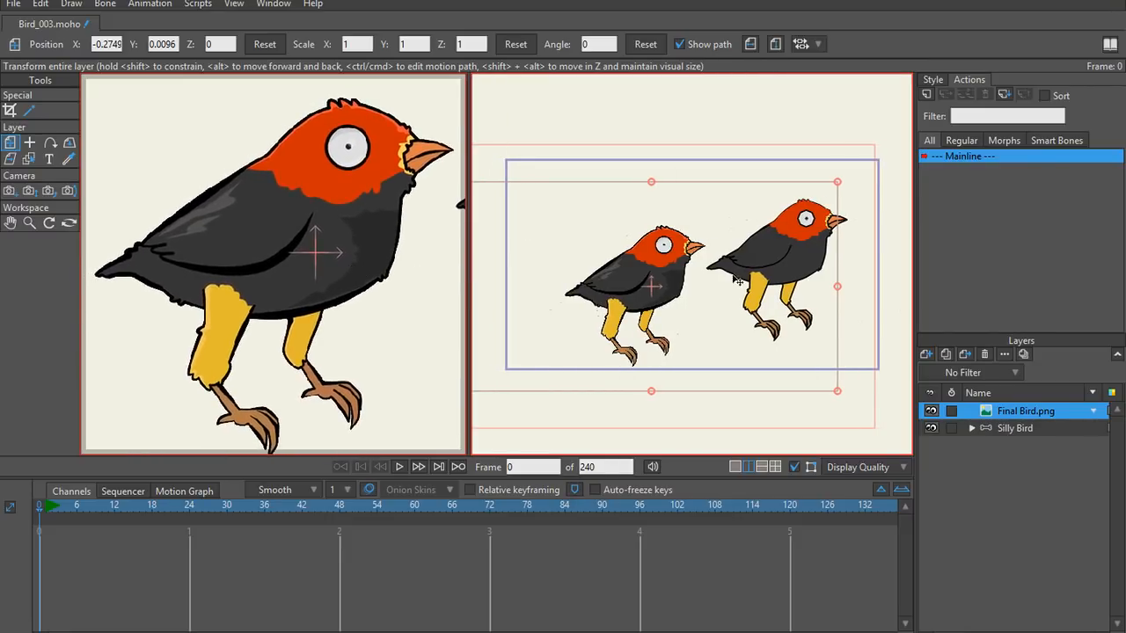
scroll(737, 280, "up", 10)
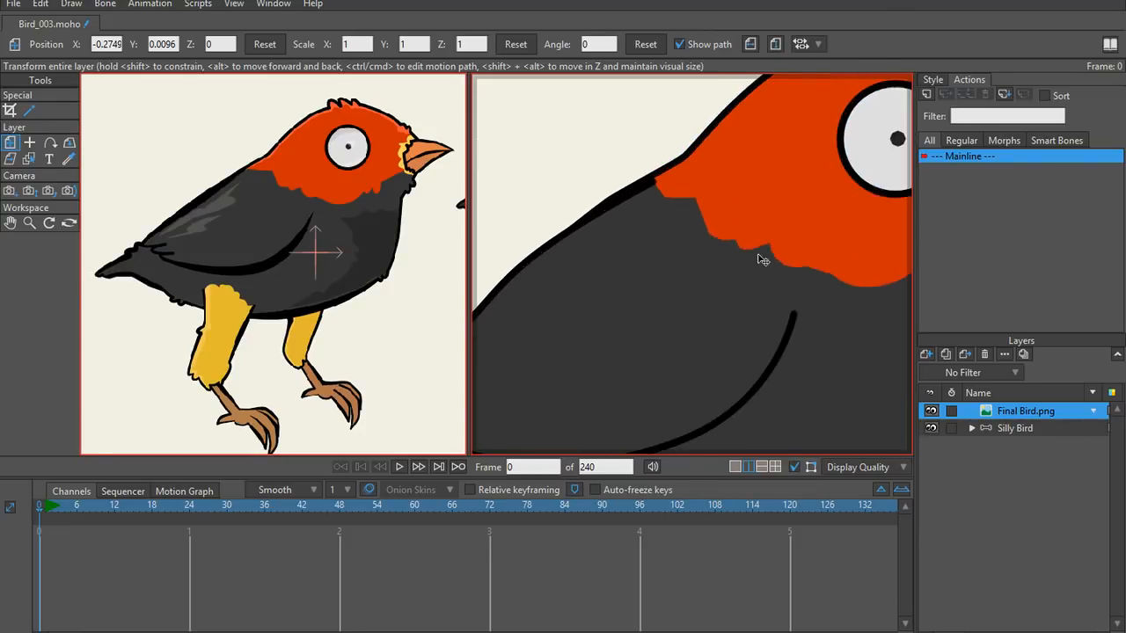
left_click_drag(763, 261, 703, 314)
left_click_drag(774, 306, 697, 308)
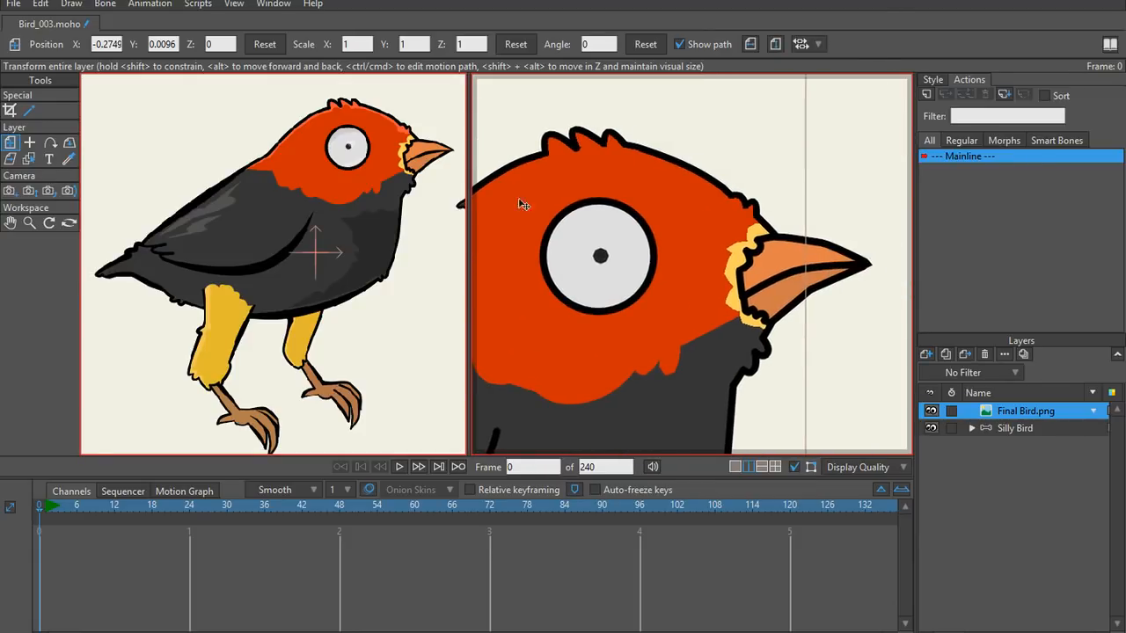
left_click_drag(642, 273, 702, 263)
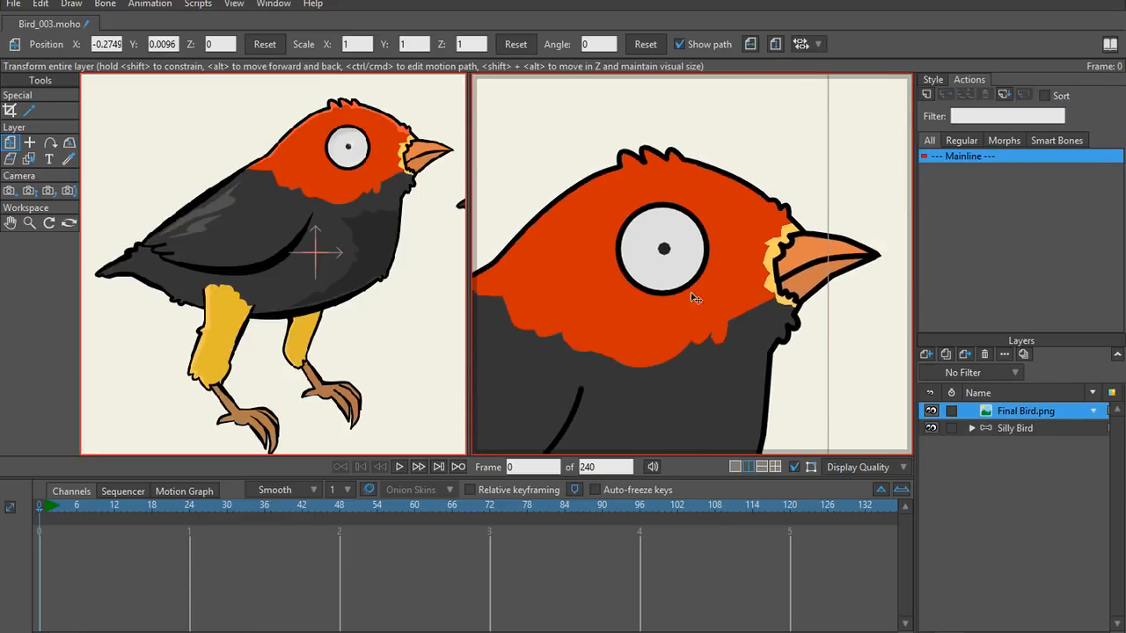
Step: Add a vector layer named Highlight above the Yellow layer inside the Body Mask group
left_click(971, 428)
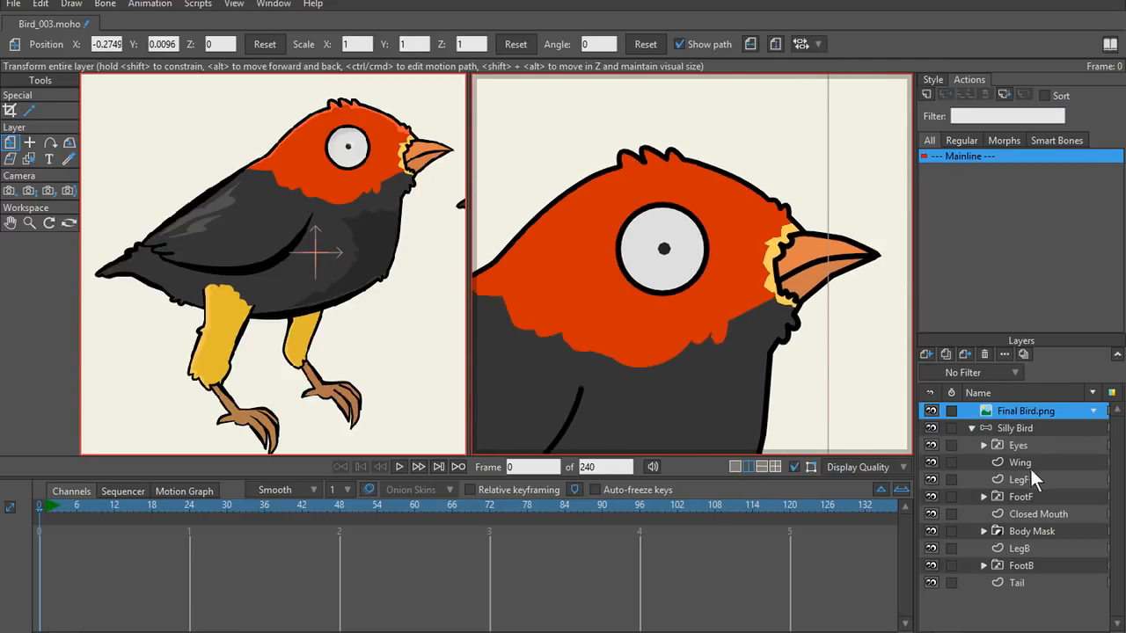
left_click(1041, 445)
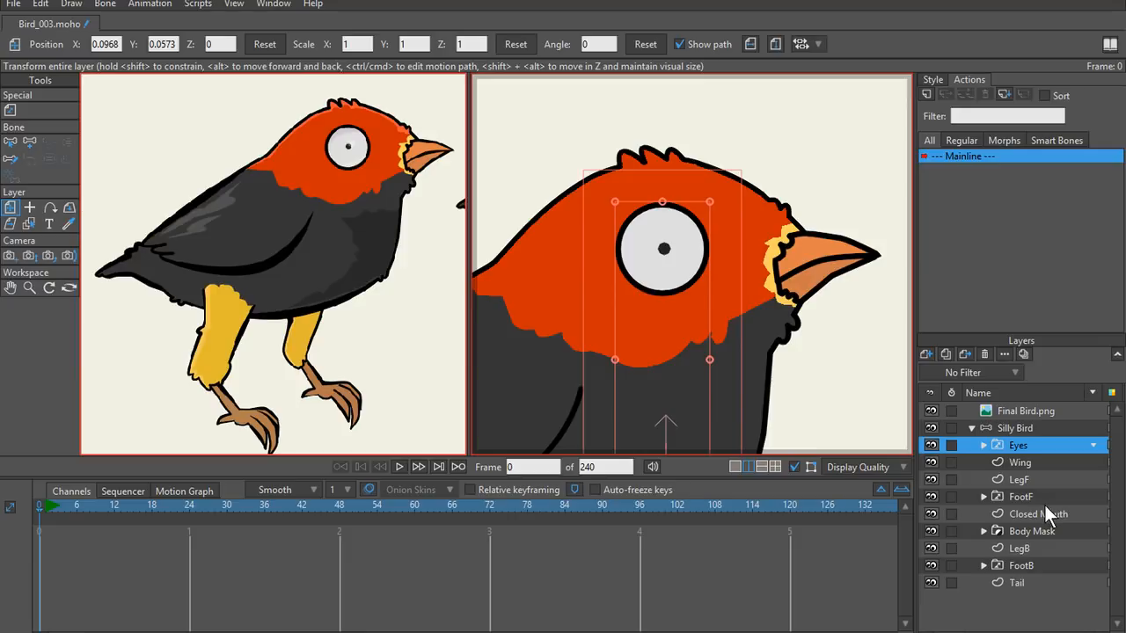
left_click(754, 294, "ctrl+alt")
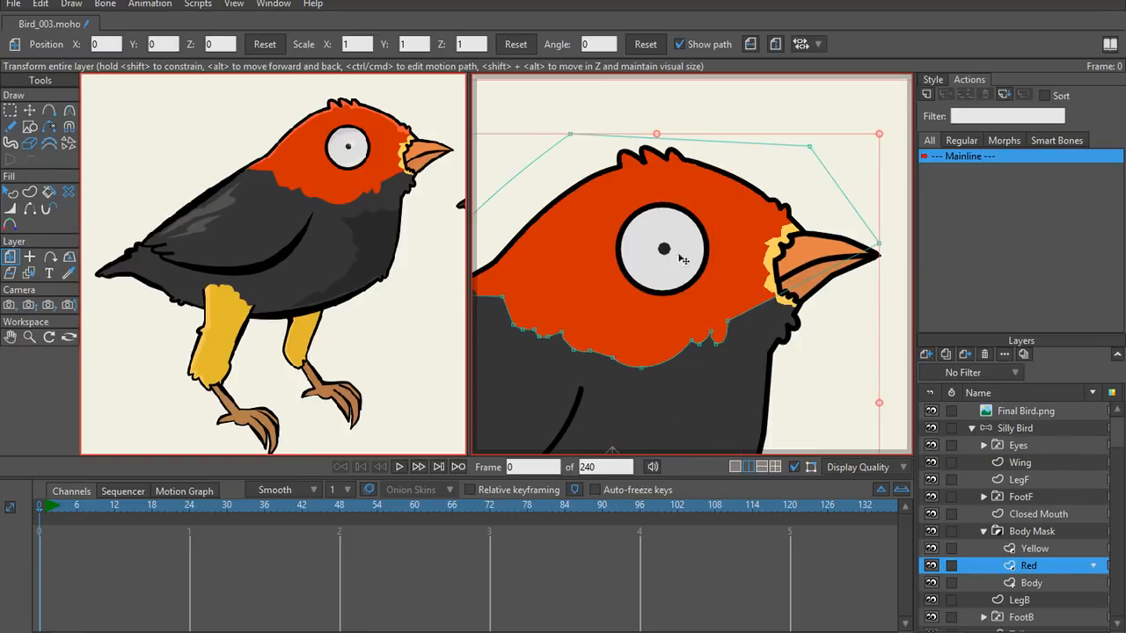
left_click(1036, 540)
left_click(927, 355)
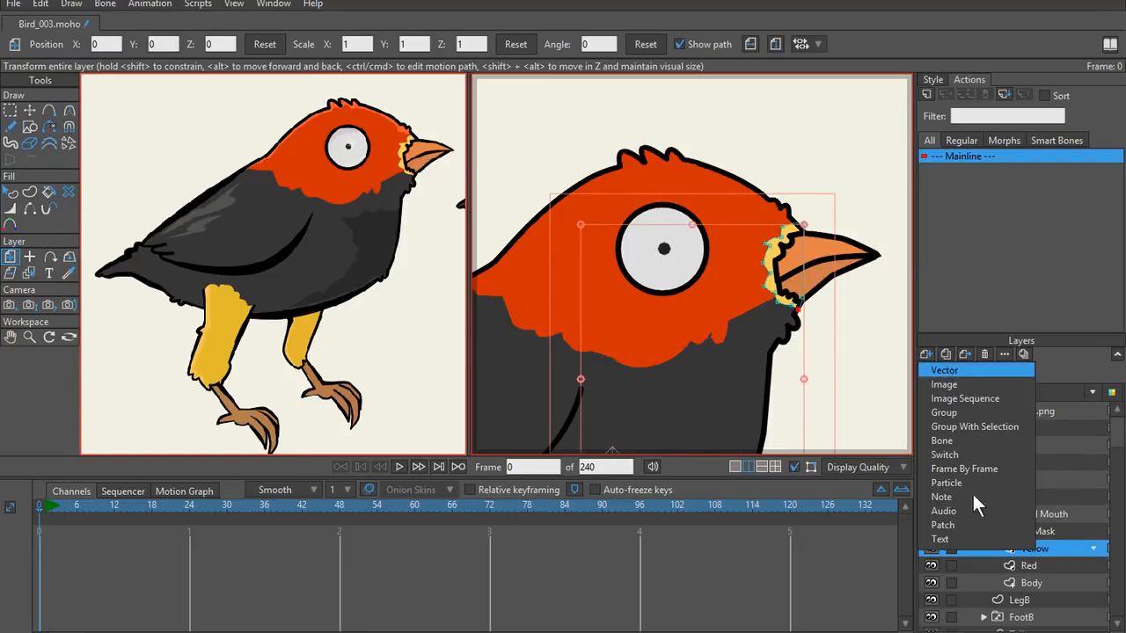
left_click(949, 370)
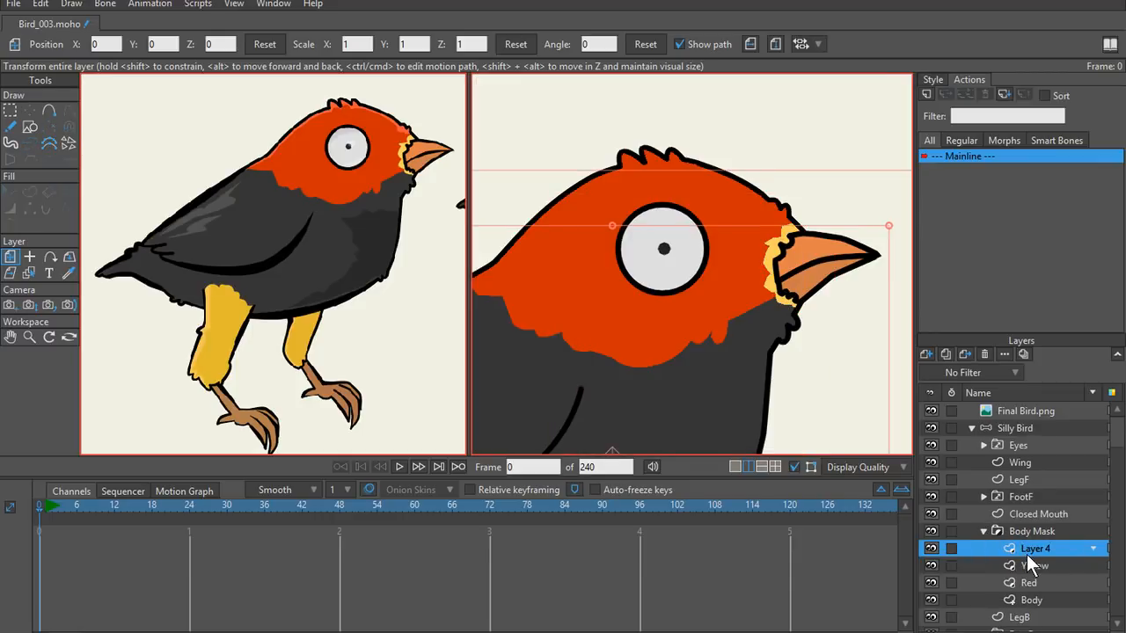
double_click(1027, 554)
type("Hightlight")
key("Return")
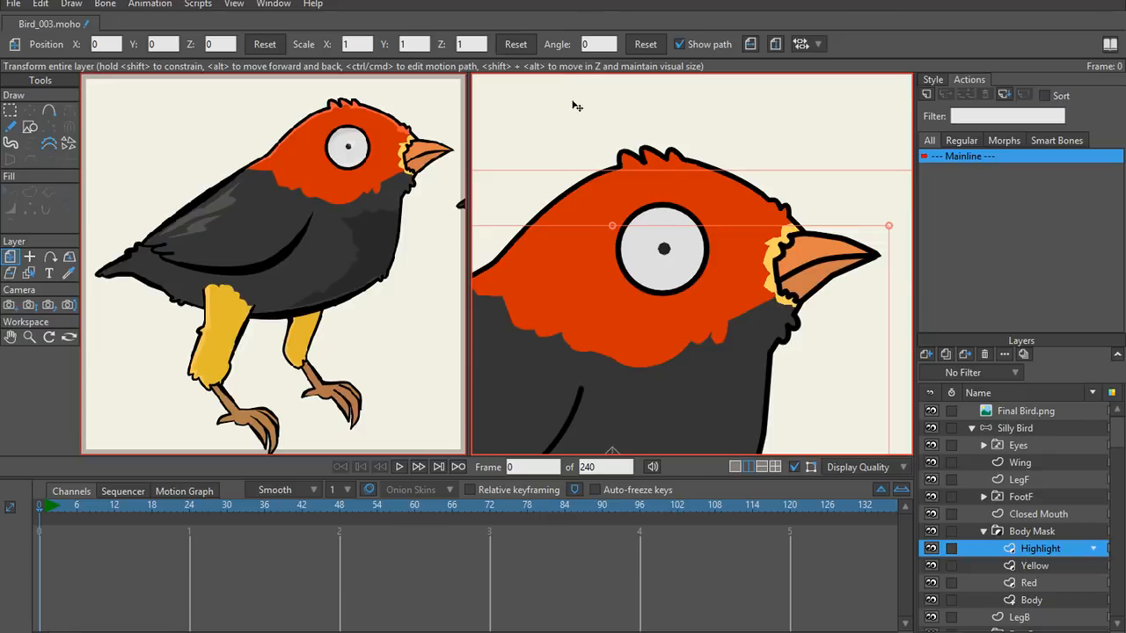
Step: Start the head highlight outline with the Add Point tool, running from the nape along the back of the head to the crest
scroll(591, 217, "up", 3)
scroll(591, 218, "down", 2)
left_click_drag(617, 206, 660, 183)
scroll(576, 183, "down", 3)
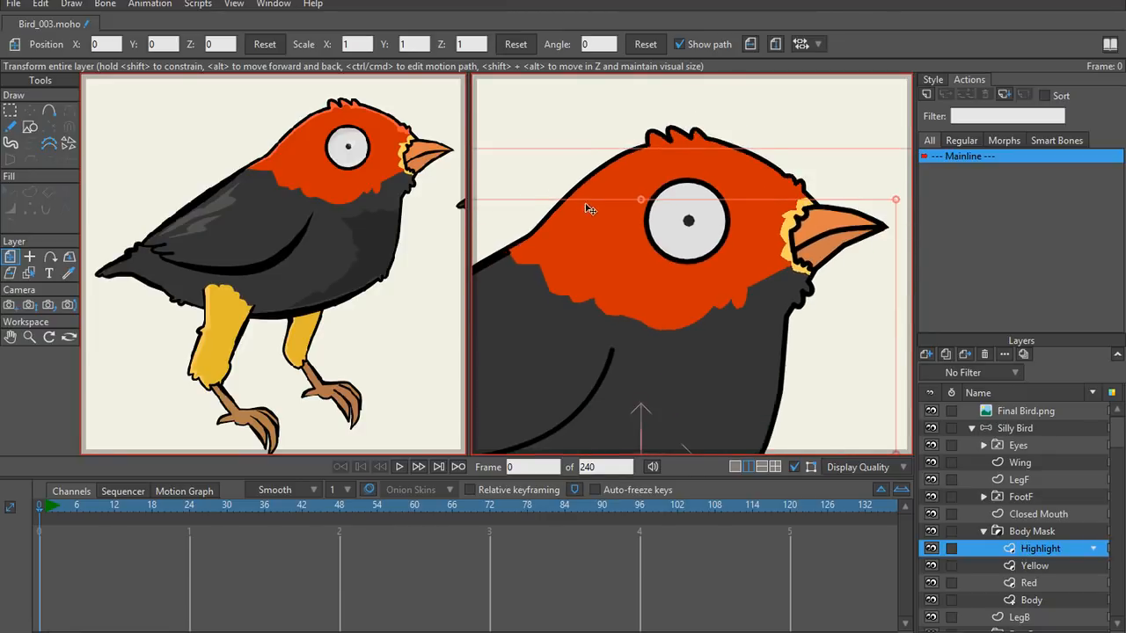
scroll(648, 189, "up", 4)
key("a")
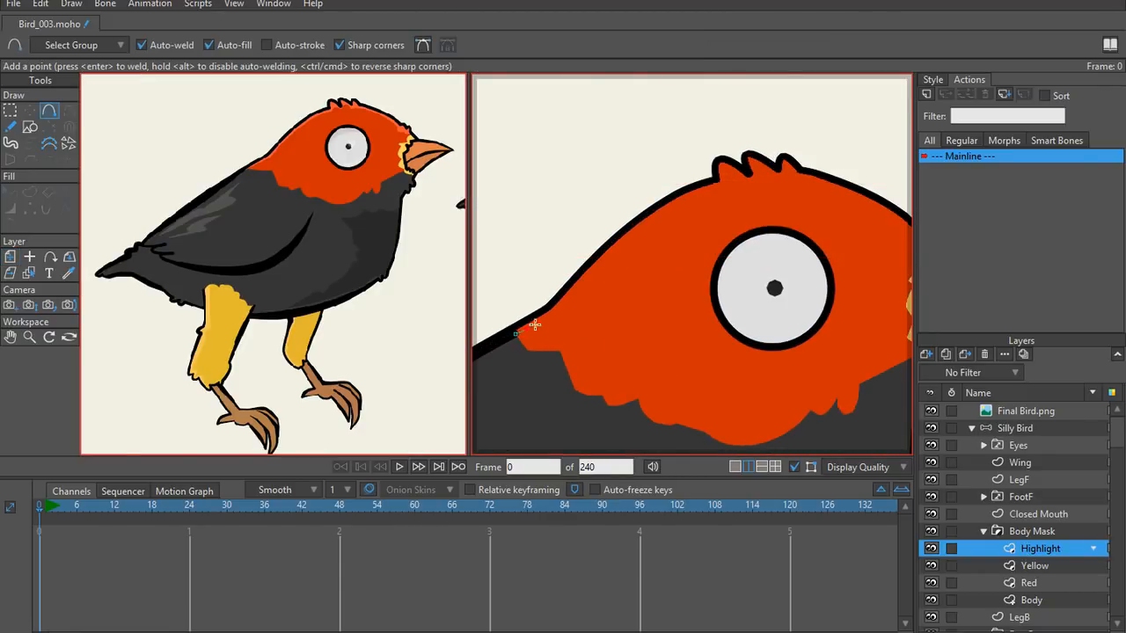
mouse_move(534, 326)
left_mouse_down()
mouse_move(559, 316)
mouse_move(630, 238)
mouse_move(716, 191)
left_mouse_up()
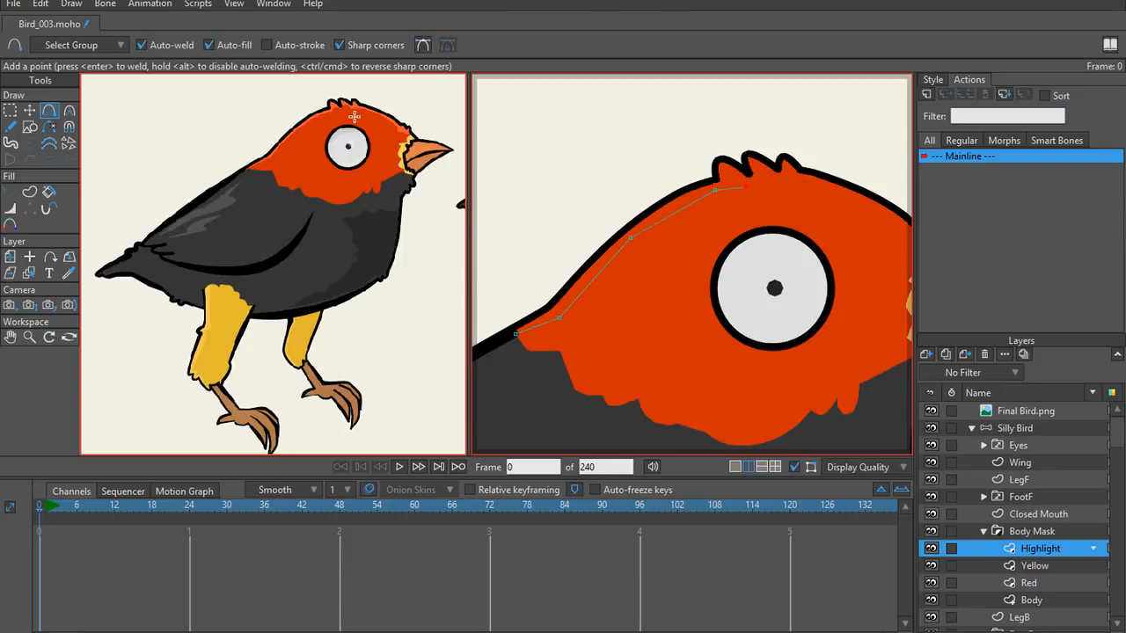
Step: Adjust the outline's end to the first crest feather and continue it through the crest and along the forehead
scroll(772, 156, "up", 4)
key("t")
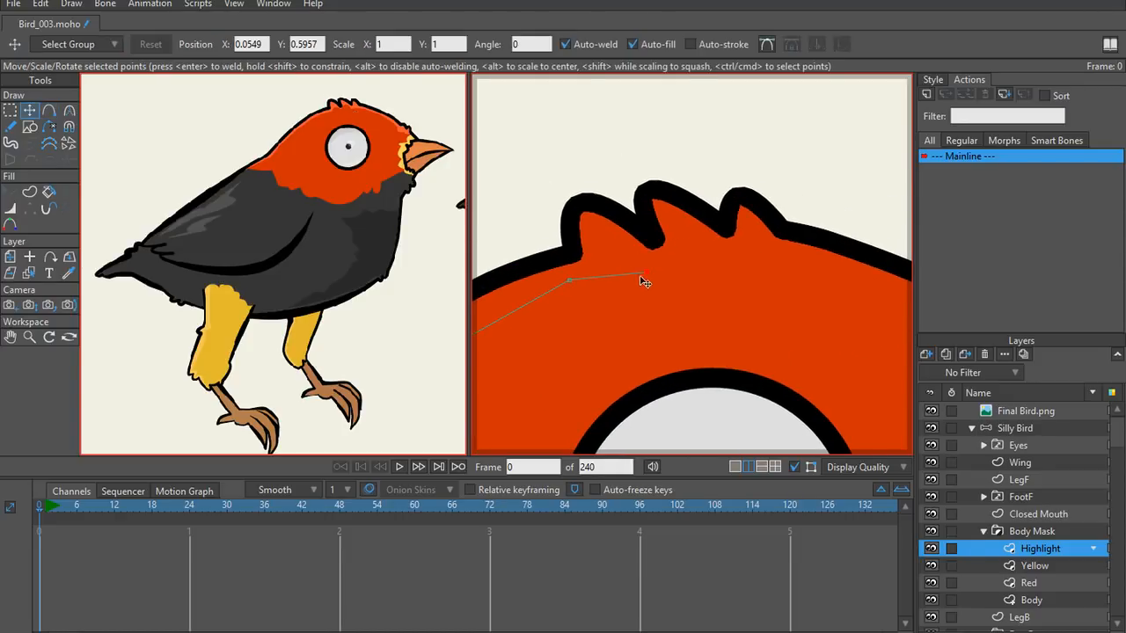
left_click_drag(643, 276, 604, 247)
key("a")
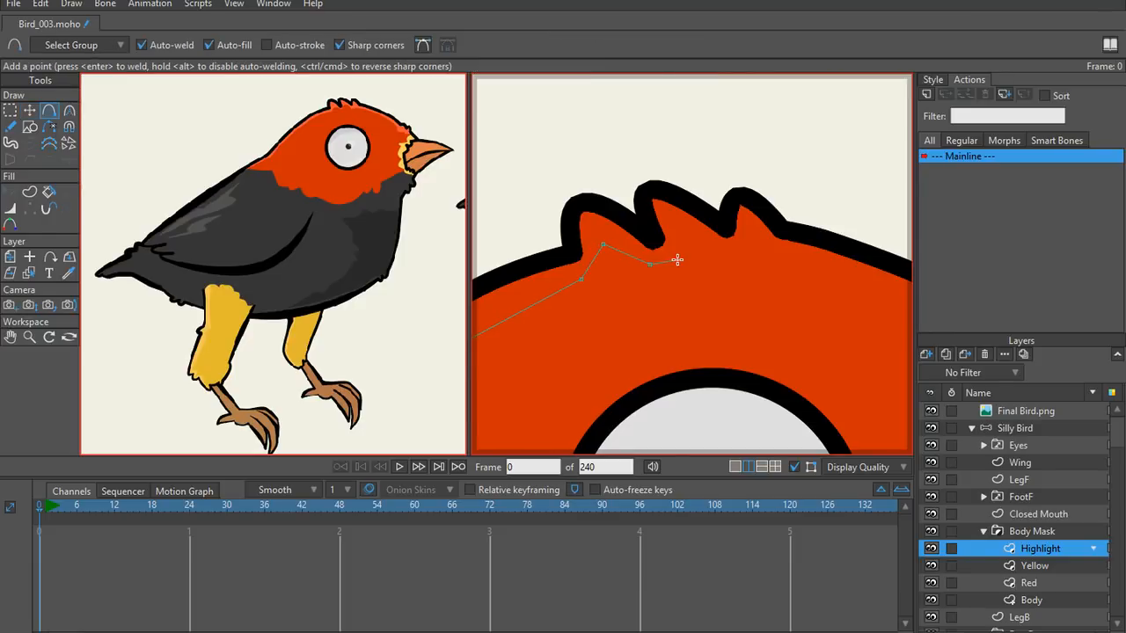
left_click_drag(705, 244, 709, 249)
left_click_drag(709, 249, 752, 293)
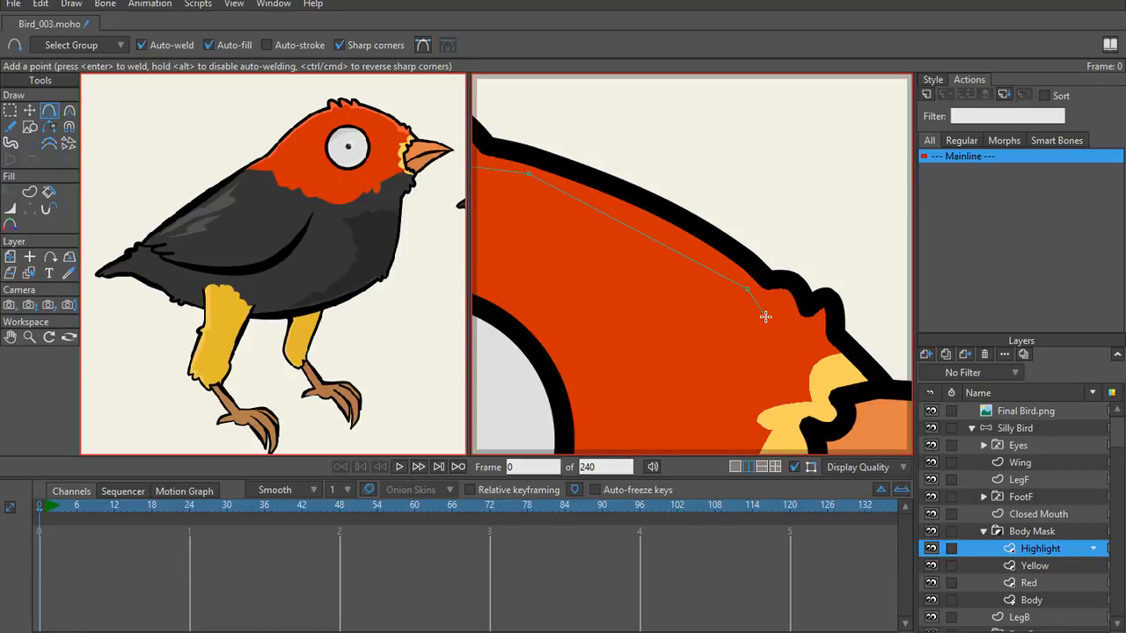
Step: Trace the highlight outline around the small feathers above the beak and bring it outside the head
mouse_move(812, 315)
left_mouse_down()
mouse_move(787, 324)
mouse_move(797, 321)
left_mouse_up()
left_click_drag(827, 344, 859, 383)
left_click_drag(873, 341, 883, 312)
left_click(707, 142)
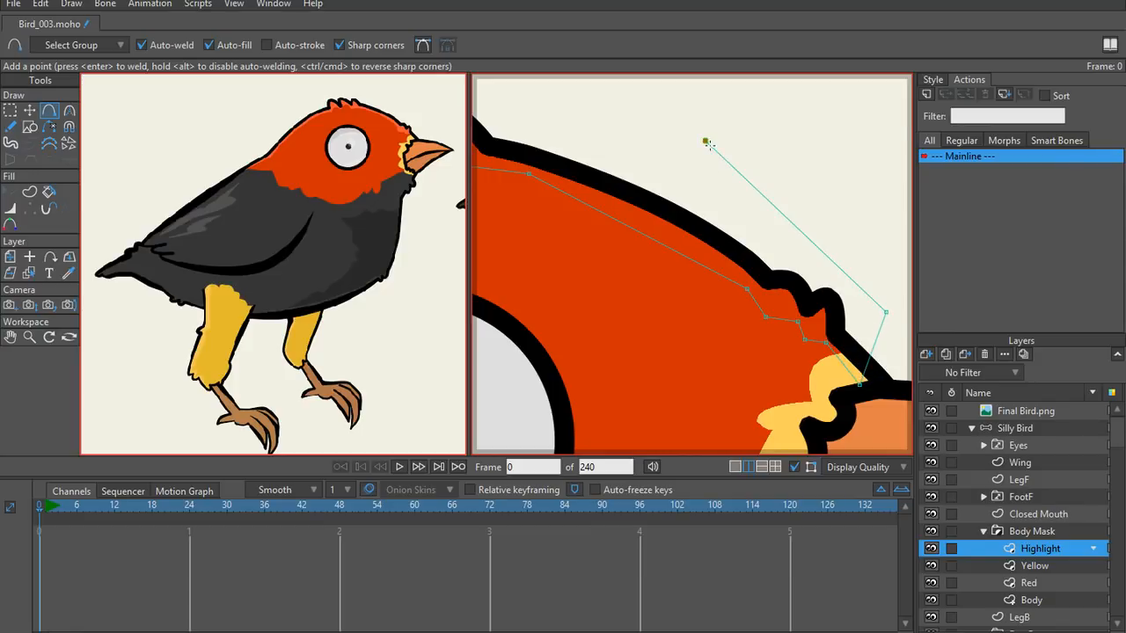
Step: Close the highlight shape with points running outside the head from the nape over the crest to the forehead
scroll(707, 145, "down", 5)
left_click_drag(655, 167, 829, 259)
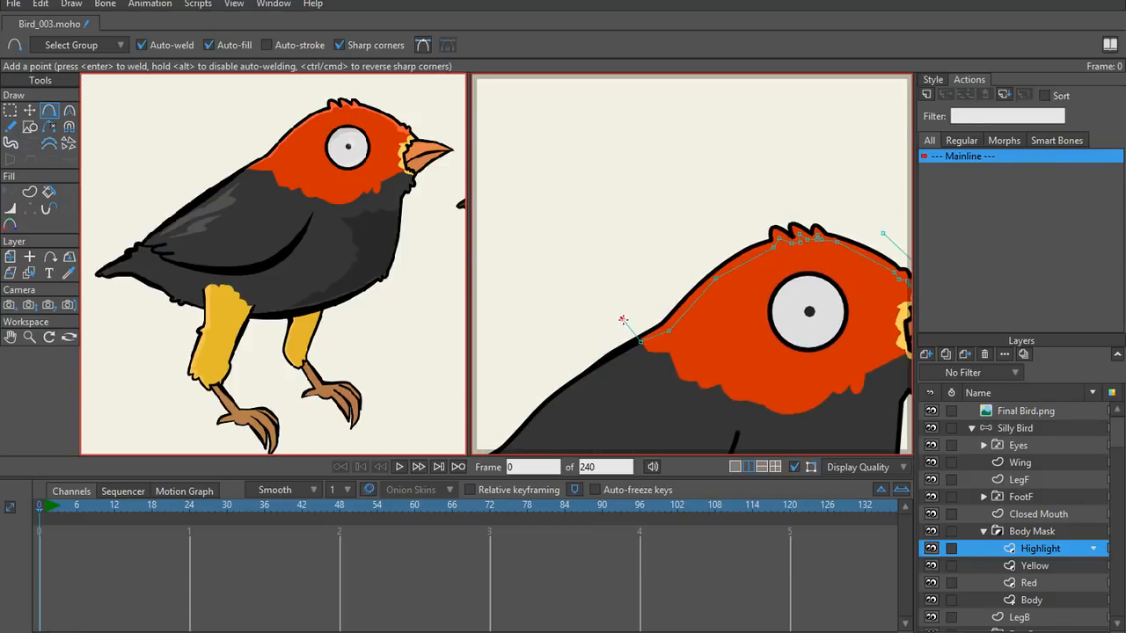
left_click_drag(623, 319, 867, 214)
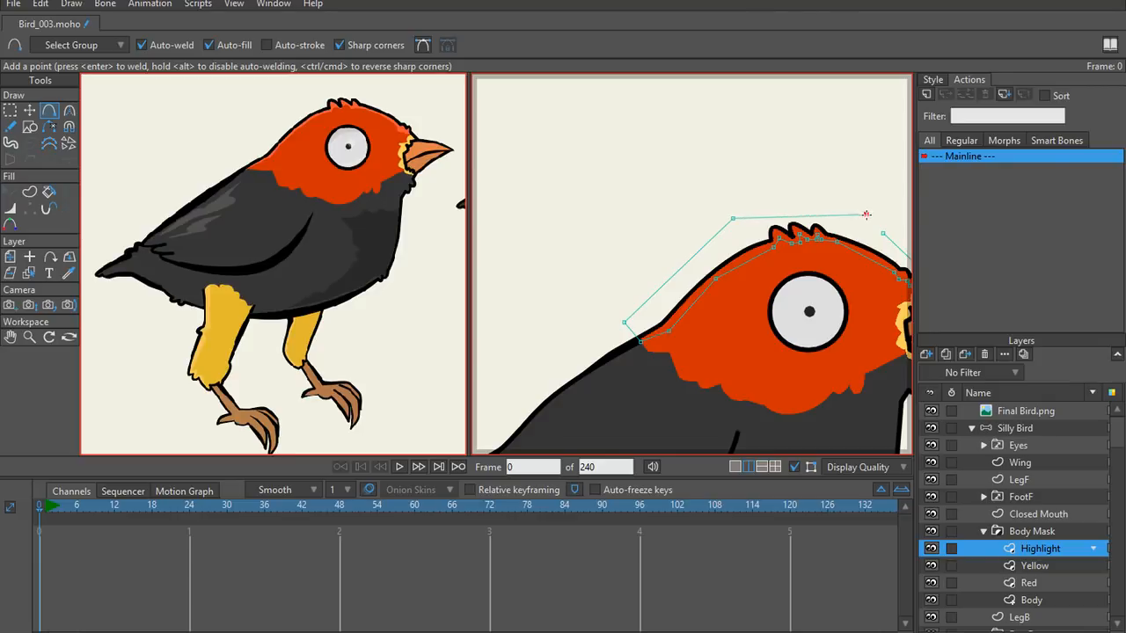
left_click(877, 235)
Step: Deselect the finished highlight shape and delete the surplus outer point above the forehead
key("t")
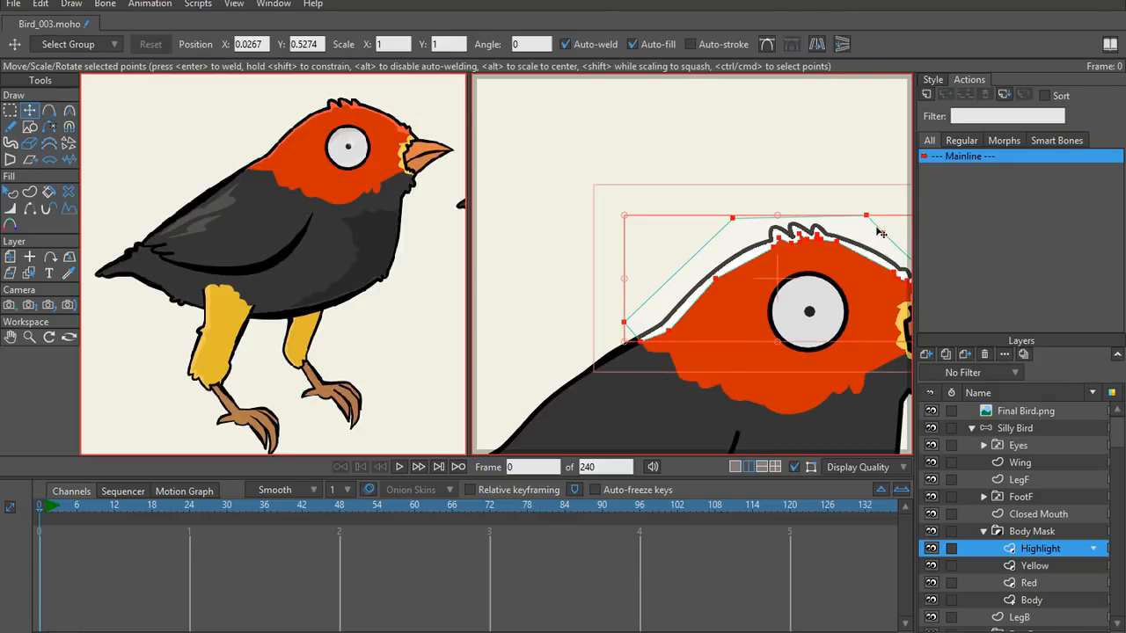
key("ctrl+d")
key("g")
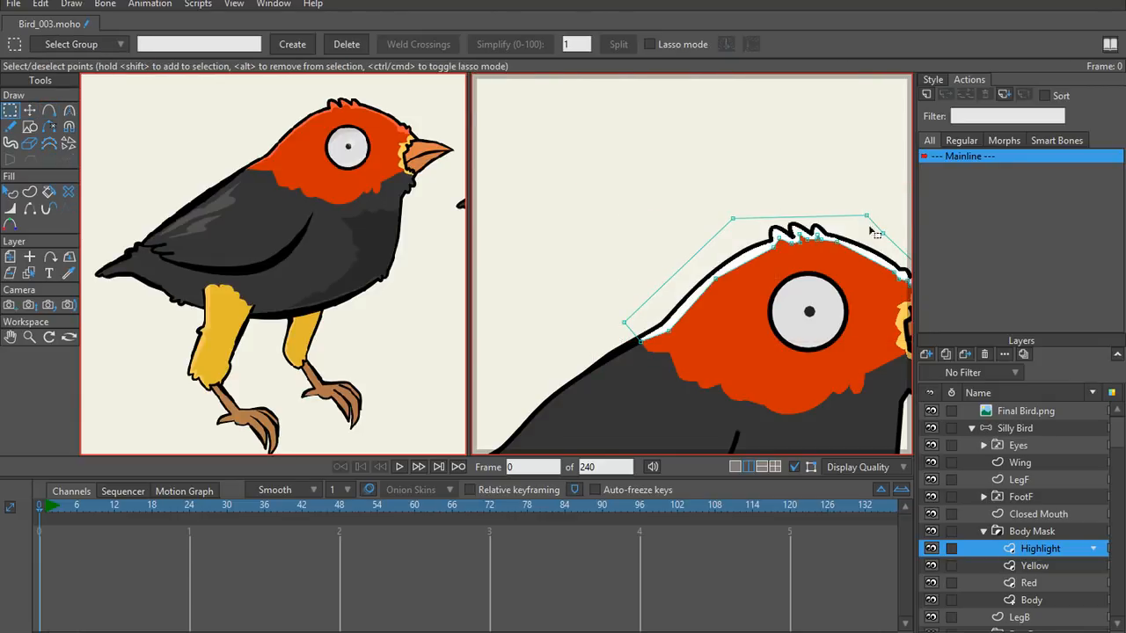
left_click_drag(862, 210, 873, 231)
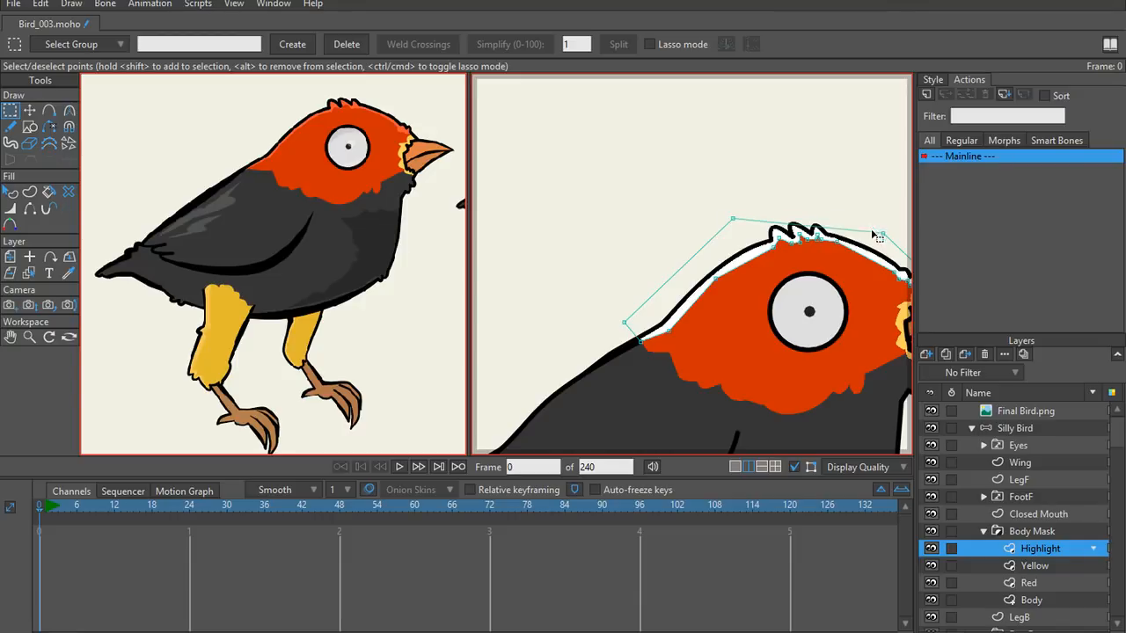
Step: Move the highlight's outer point above the crest and make it a smooth curve point
key("t")
left_click_drag(734, 219, 781, 212)
key("c")
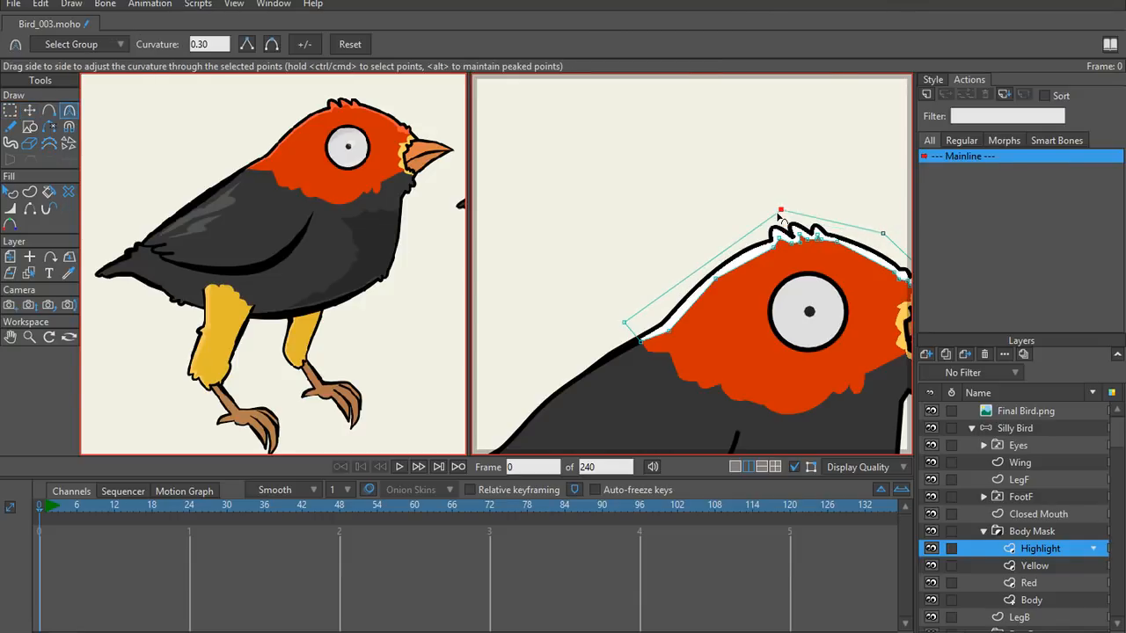
key("t")
key("c")
left_click(271, 44)
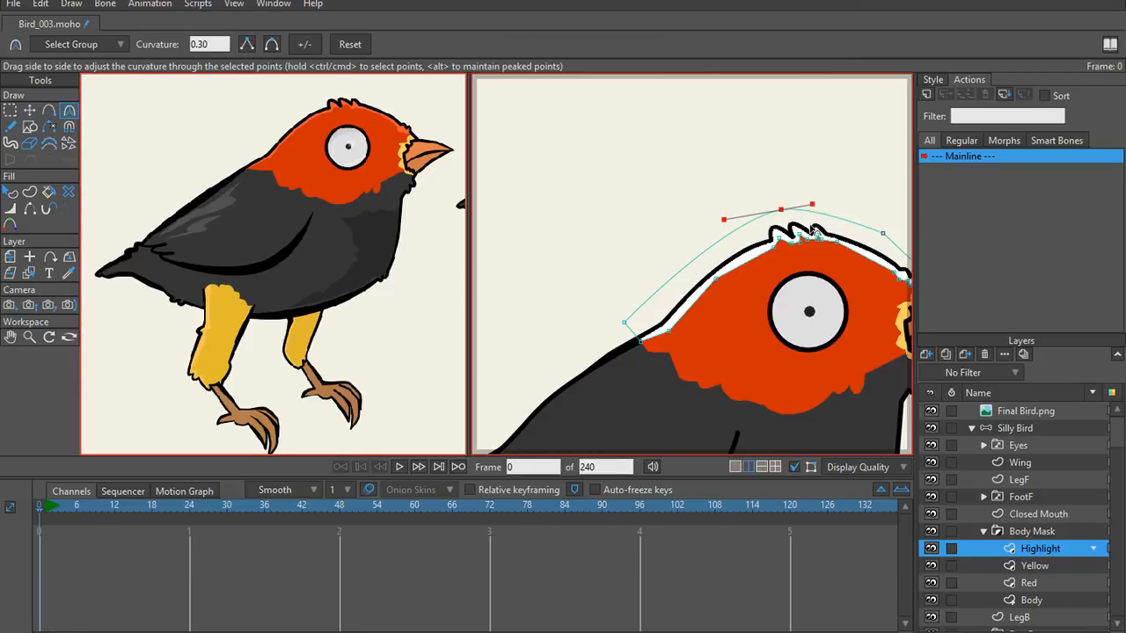
Step: Turn the highlight's inner edge point on the back of the head into a smooth curve point
left_click_drag(745, 244, 653, 233)
scroll(683, 233, "up", 2)
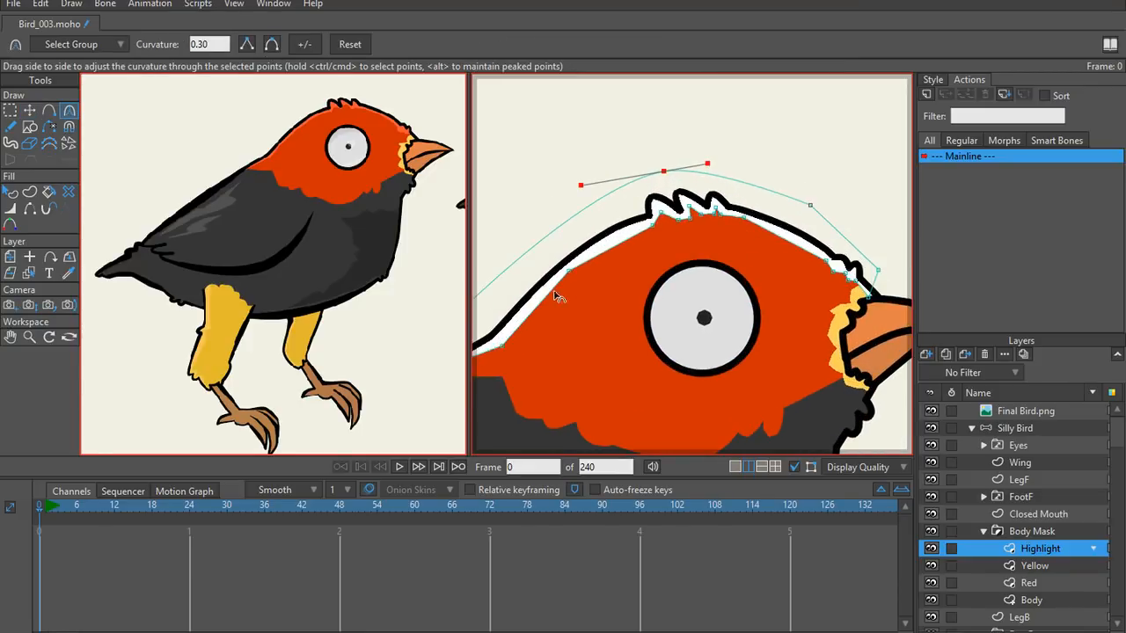
scroll(654, 244, "up", 3)
key("t")
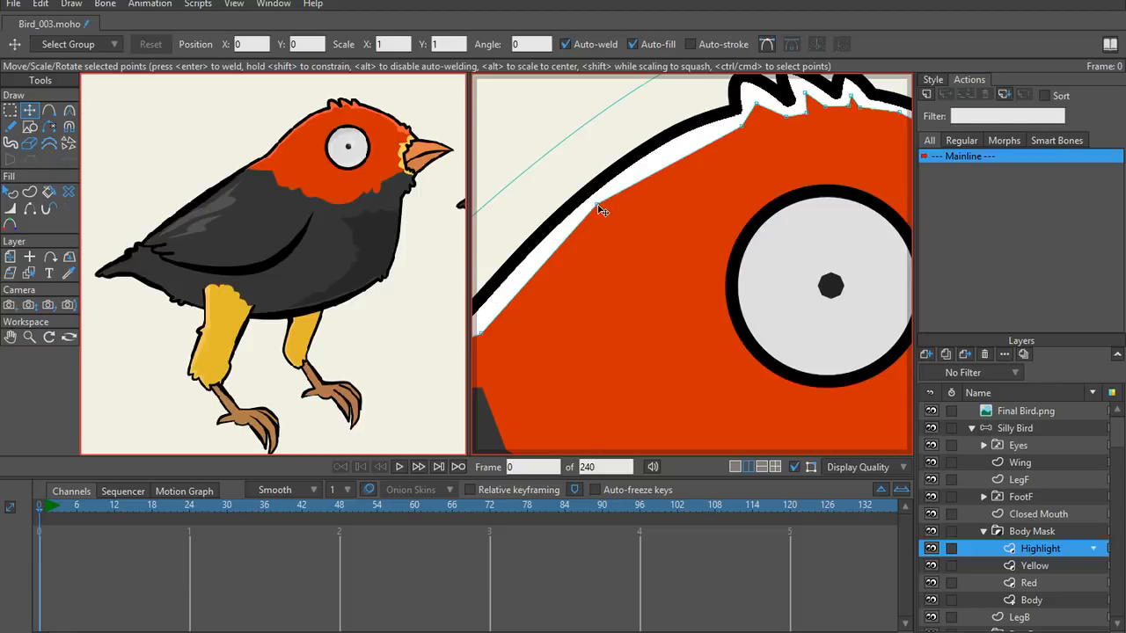
left_click(598, 206)
key("c")
mouse_move(598, 206)
left_mouse_down()
mouse_move(768, 182)
mouse_move(596, 213)
left_mouse_up()
key("t")
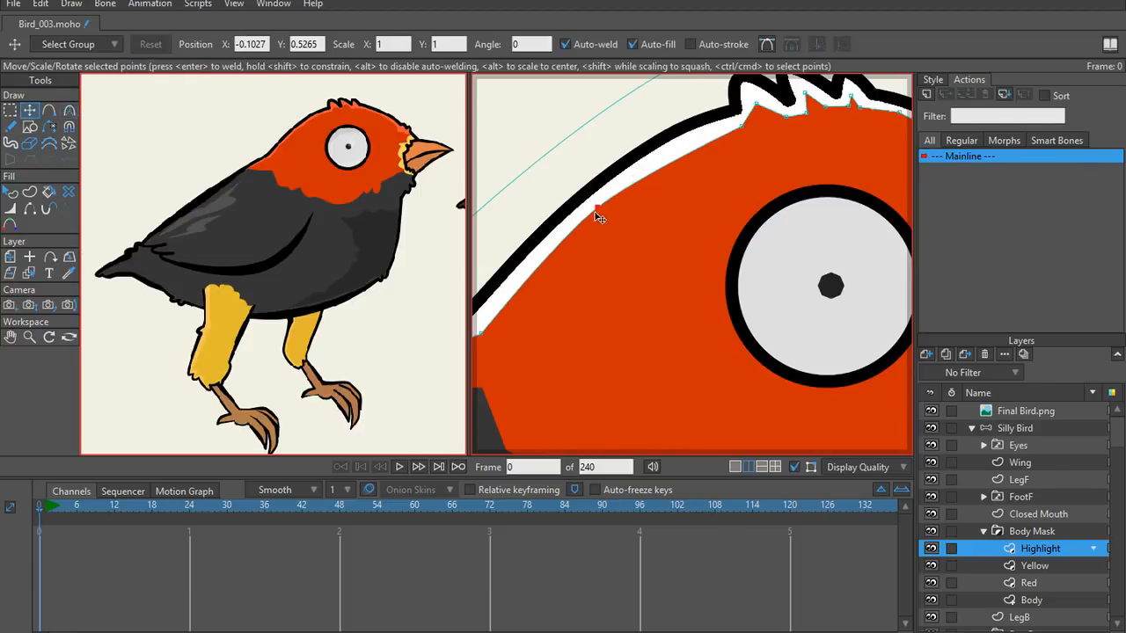
Step: Reposition the highlight's inner point near the nape and give it a slight curvature
scroll(597, 216, "down", 2)
scroll(661, 206, "up", 4)
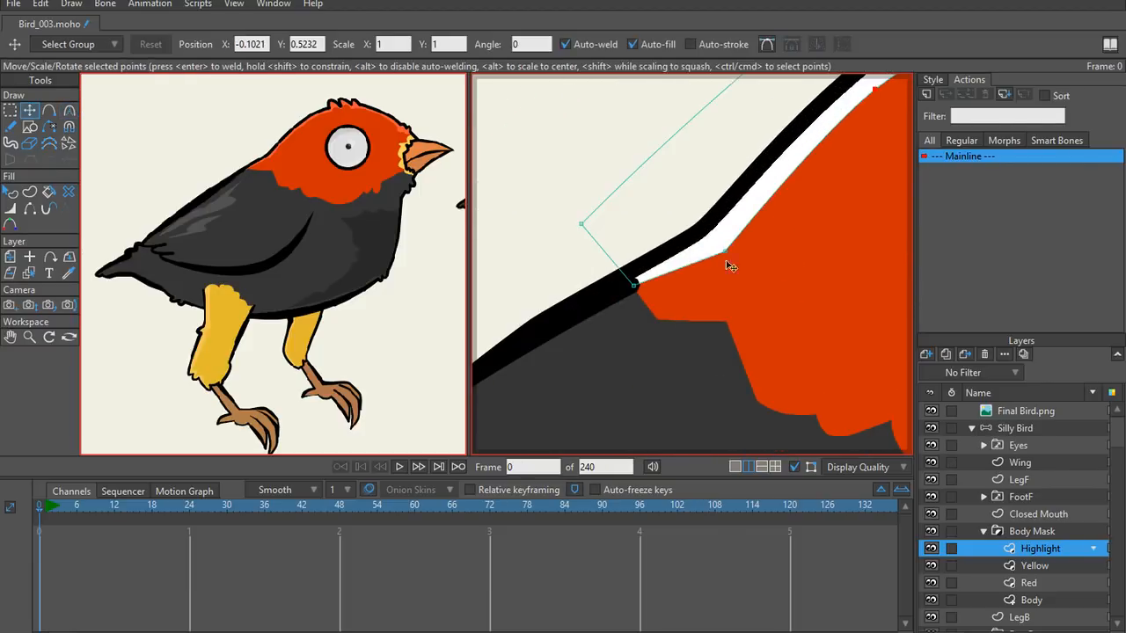
mouse_move(726, 253)
left_mouse_down()
mouse_move(714, 246)
mouse_move(730, 240)
left_mouse_up()
key("c")
mouse_move(627, 263)
left_mouse_down()
mouse_move(608, 271)
mouse_move(621, 280)
left_mouse_up()
scroll(611, 275, "down", 2)
scroll(641, 348, "up", 2)
scroll(716, 246, "up", 1)
scroll(621, 284, "down", 1)
scroll(572, 290, "down", 2)
scroll(591, 304, "up", 2)
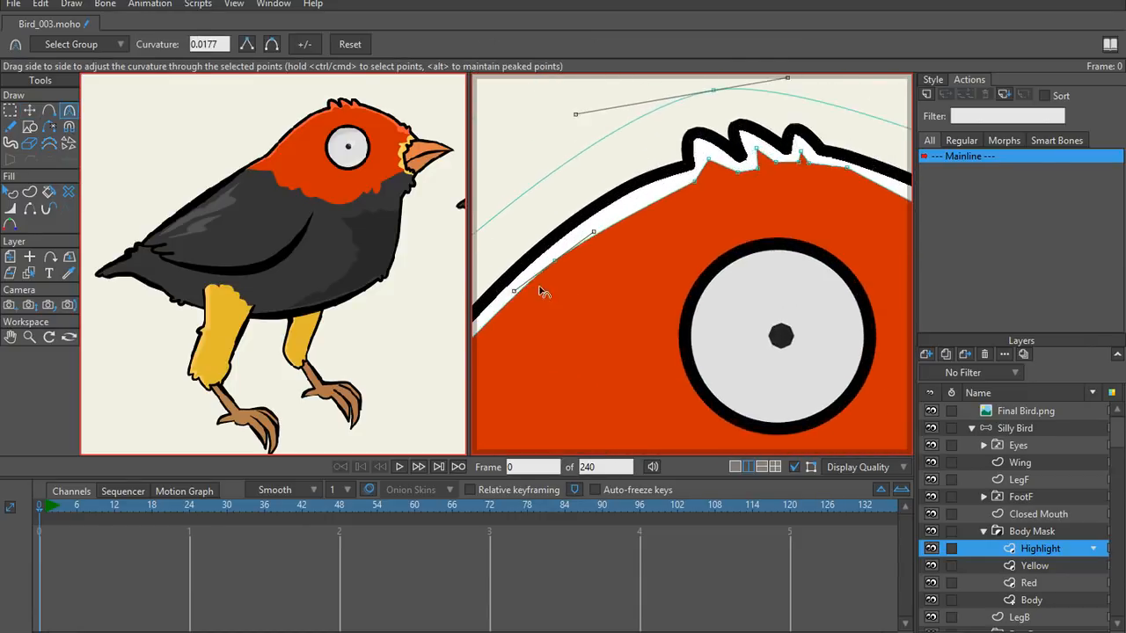
Step: Nudge the highlight's inner edge point on the back of the head to even out the white band's width
key("t")
left_click(602, 225)
left_click_drag(606, 231, 603, 226)
scroll(666, 219, "down", 1)
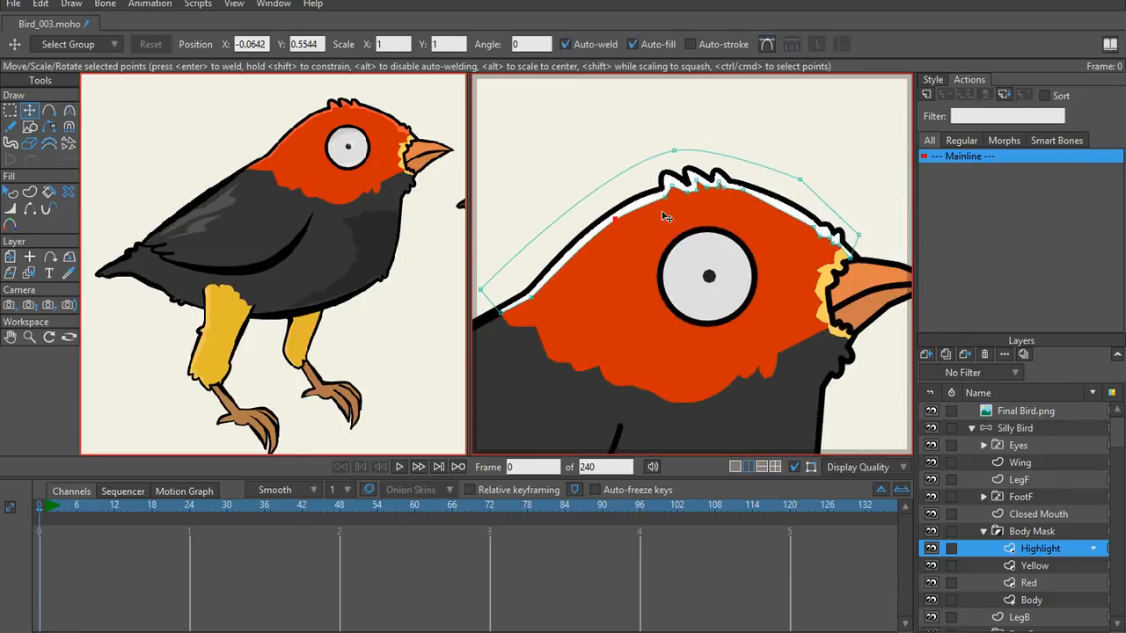
scroll(633, 255, "up", 2)
scroll(640, 193, "down", 1)
Step: Round the highlight's inner edge at the first crest tuft and move its neighbouring points closer to the black outline
key("c")
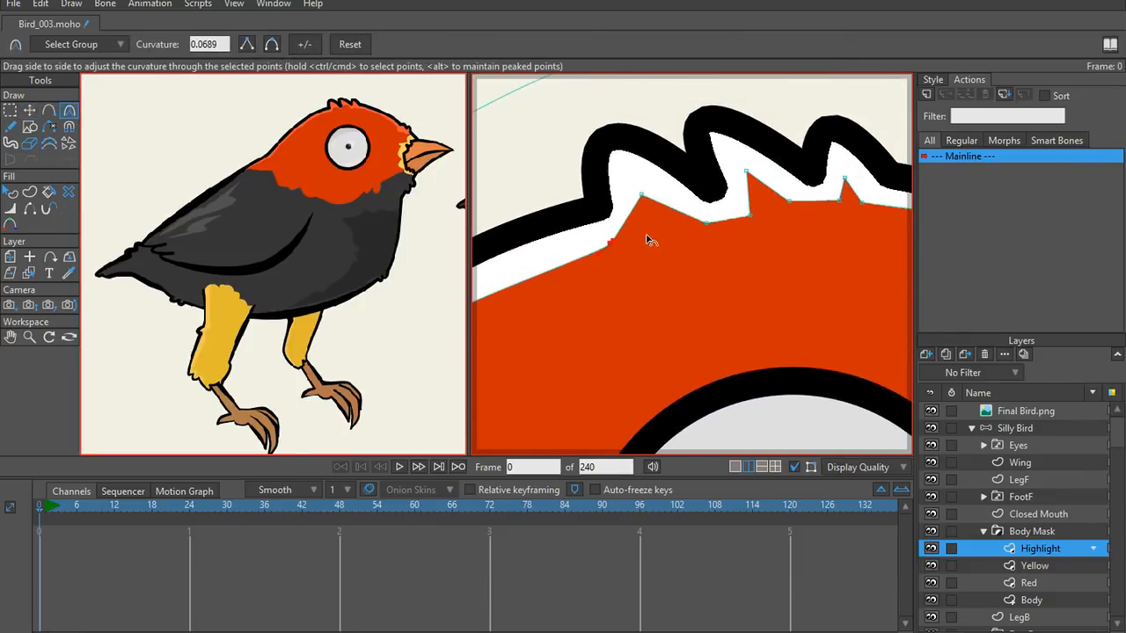
left_click_drag(648, 239, 808, 220)
key("t")
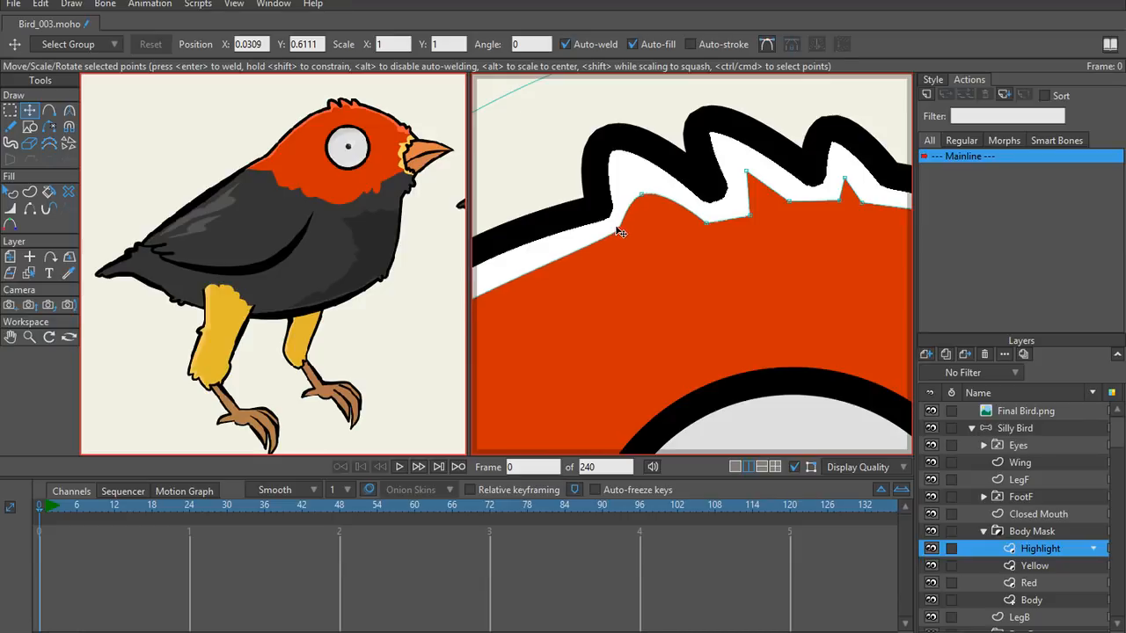
left_click_drag(698, 241, 733, 221)
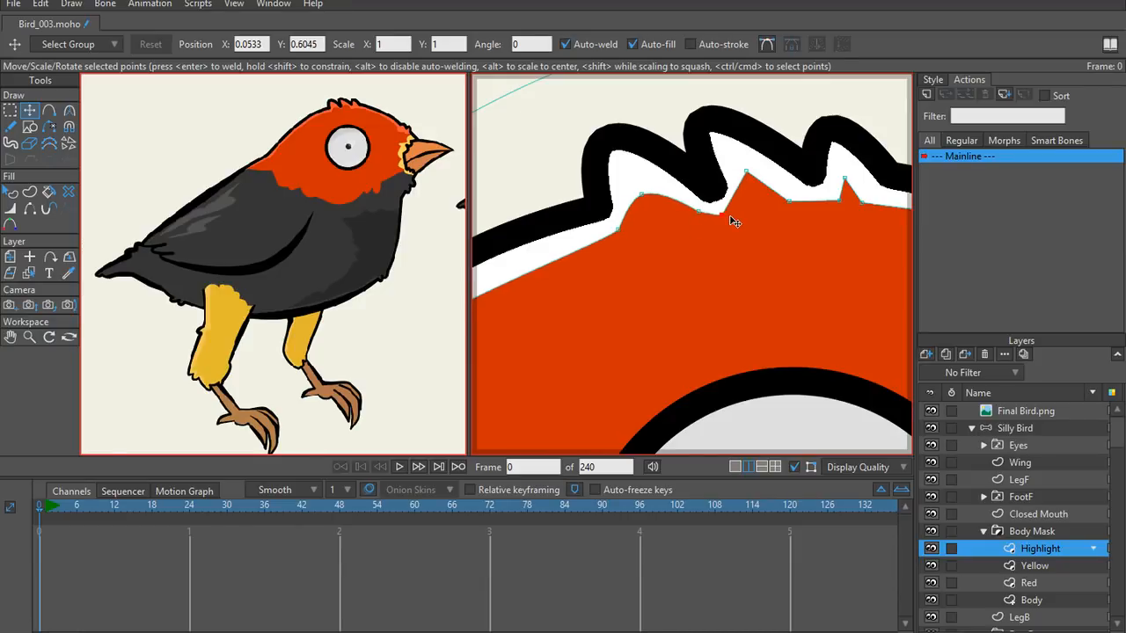
Step: Round the tip of the highlight's inner edge under the second crest tuft
left_click(746, 172)
key("c")
left_click_drag(748, 175, 746, 196)
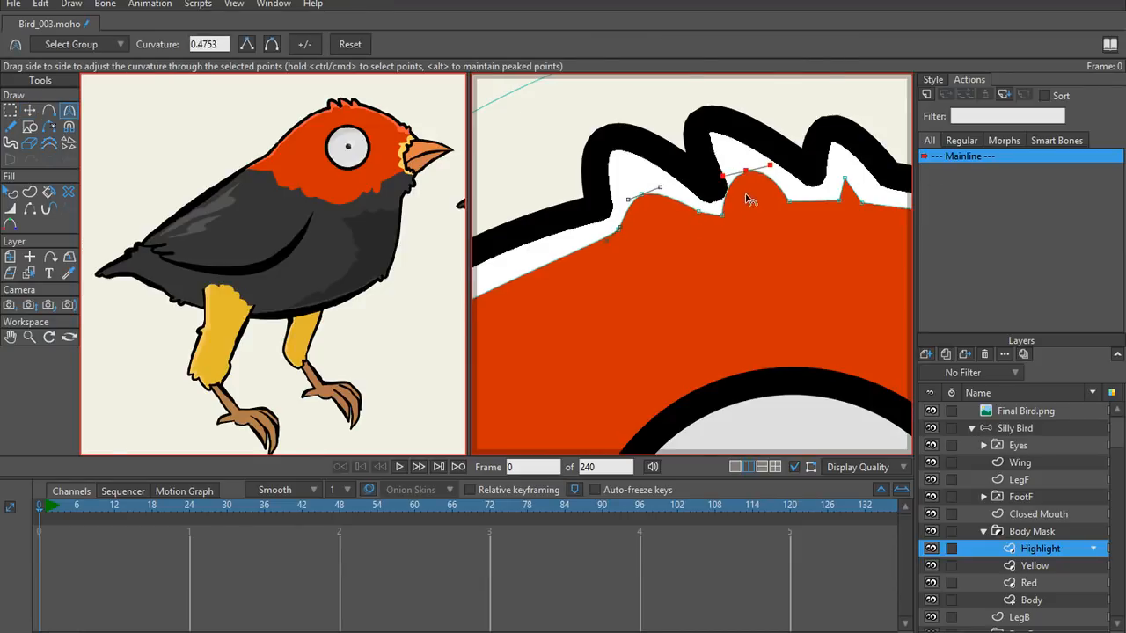
Step: Delete the surplus point between the first two tufts and reposition the notch, tip and end points around the second tuft
key("t")
left_click(736, 212)
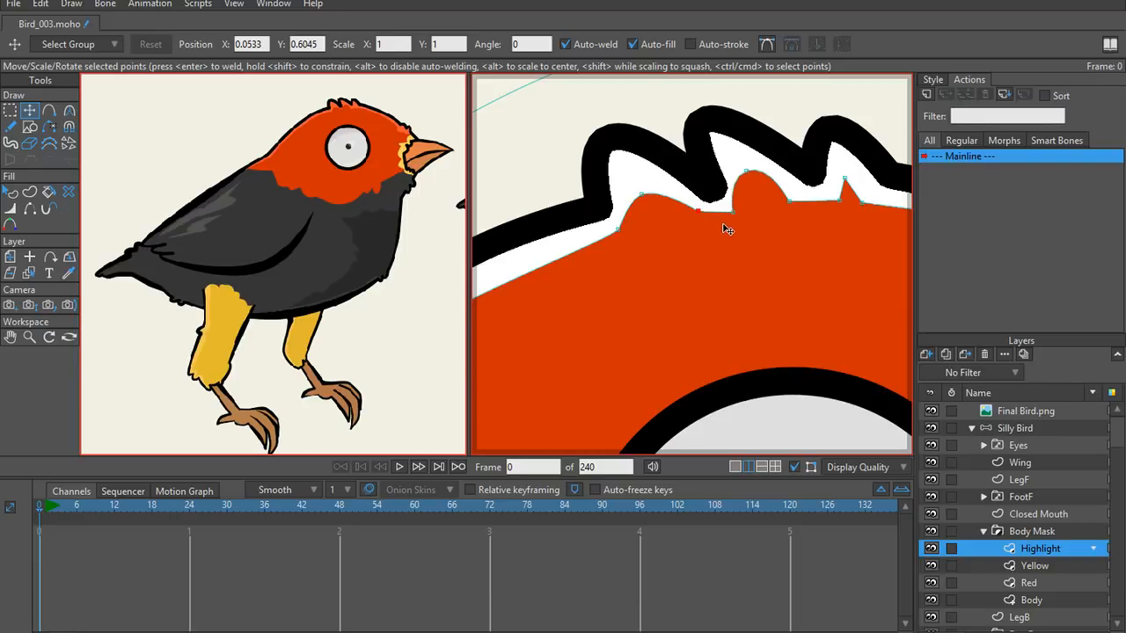
key("Delete")
left_click_drag(733, 213, 722, 216)
left_click_drag(747, 170, 758, 168)
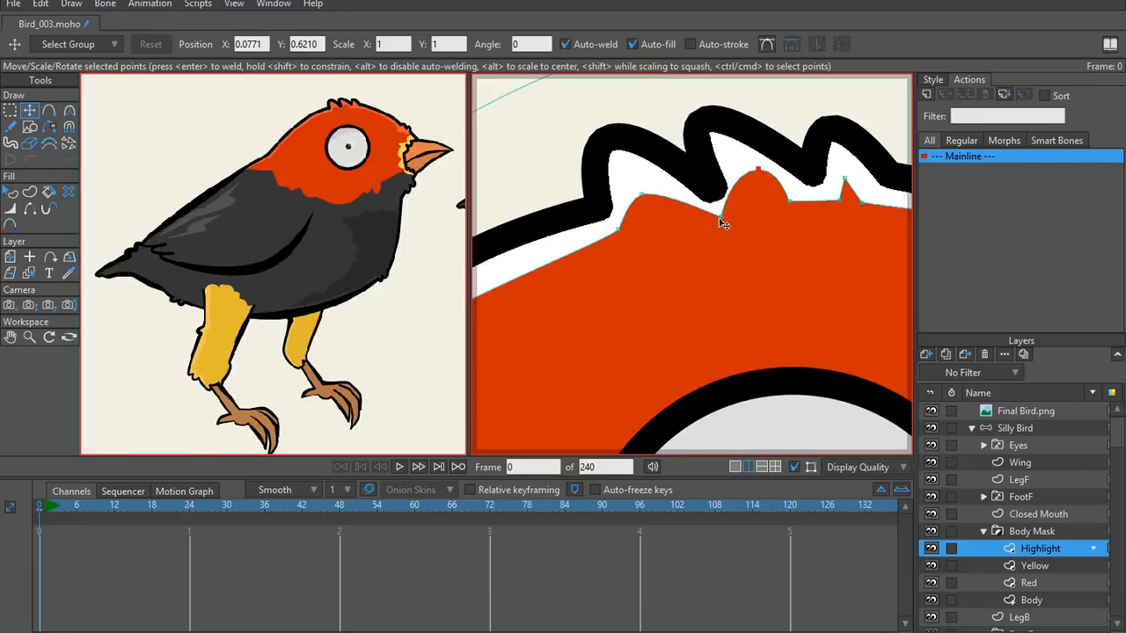
key("c")
left_click_drag(719, 216, 807, 196)
key("t")
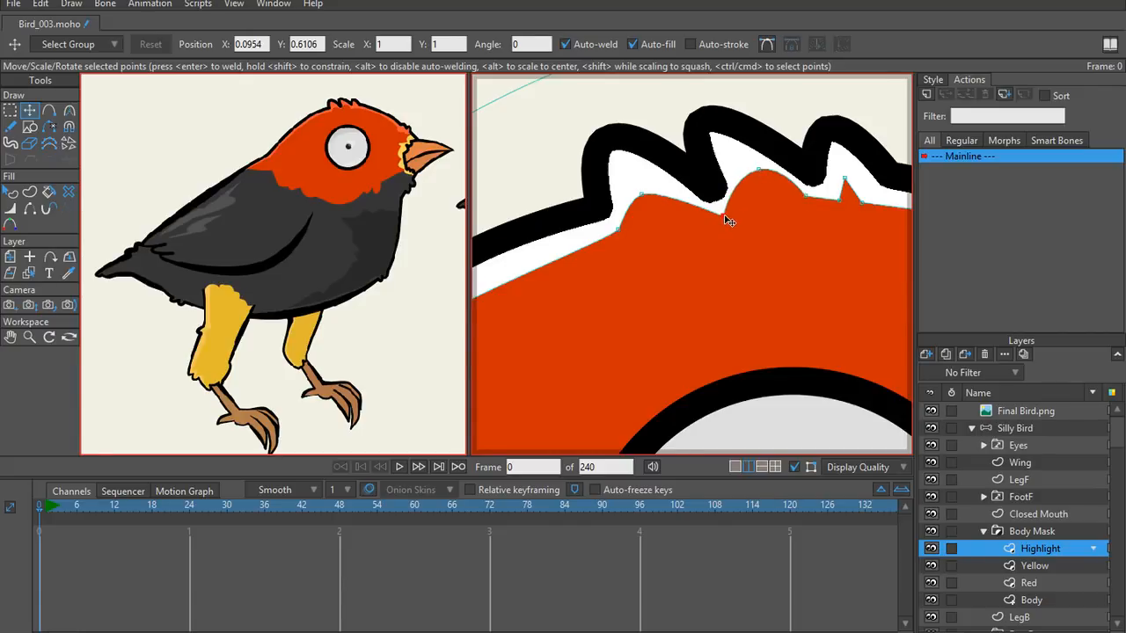
Step: Delete the surplus point before the third crest tuft and shift the remaining notch point toward that tuft
scroll(722, 238, "down", 2)
scroll(746, 229, "up", 3)
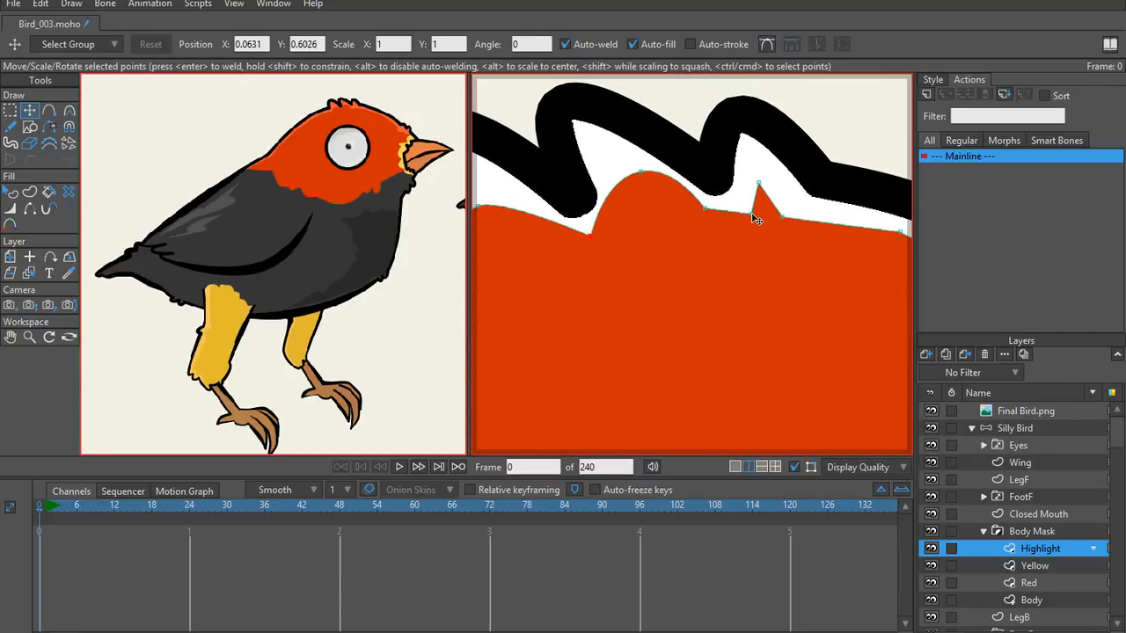
left_click_drag(754, 219, 752, 216)
key("Delete")
mouse_move(704, 211)
left_mouse_down()
mouse_move(691, 220)
mouse_move(719, 214)
left_mouse_up()
Step: Smooth the highlight's tip point under the third tuft and adjust the positions of its tip and end points
left_click(759, 185)
key("c")
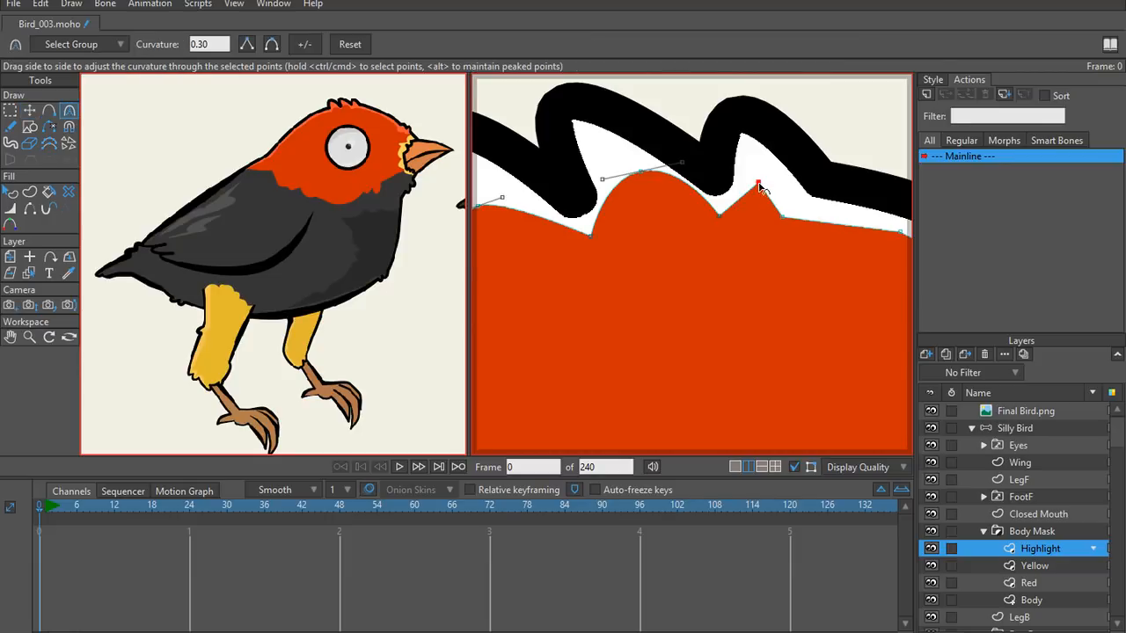
left_click(269, 44)
key("t")
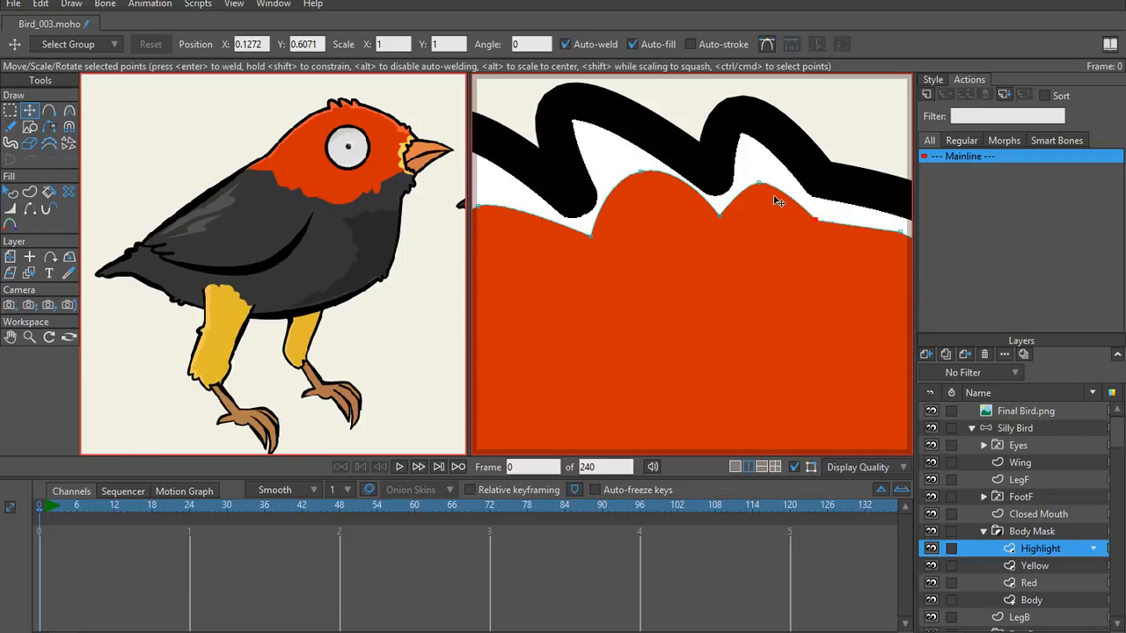
left_click_drag(778, 201, 755, 195)
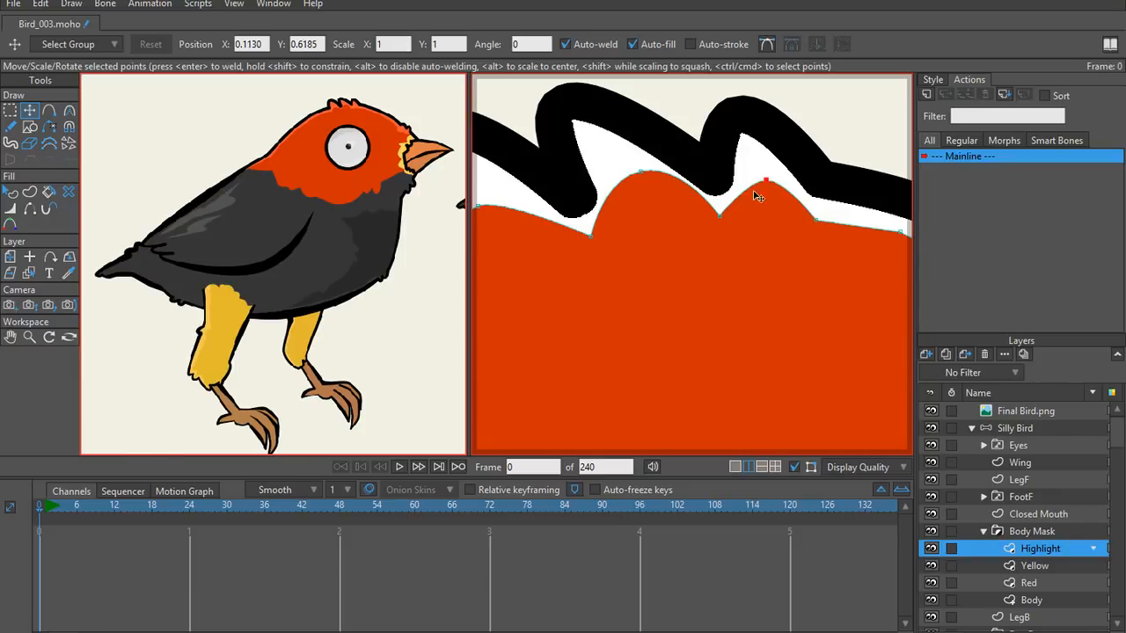
Step: Curve the highlight's inner edge point just in front of the third crest tuft
left_click(658, 182)
scroll(727, 229, "down", 2)
scroll(726, 230, "up", 3)
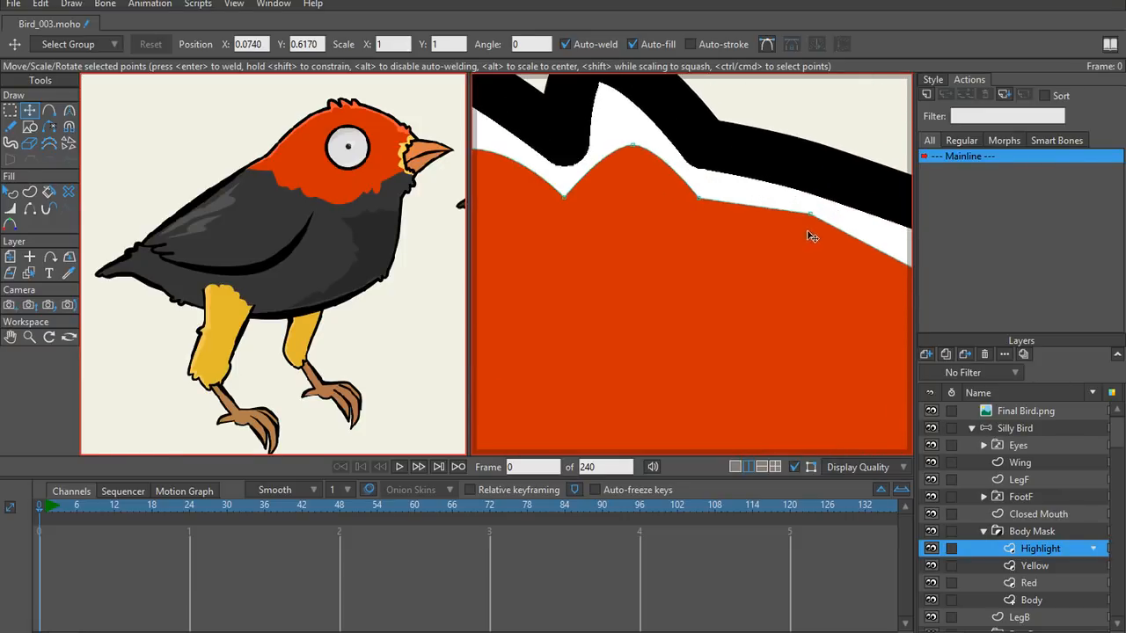
key("c")
left_click_drag(761, 209, 777, 228)
key("t")
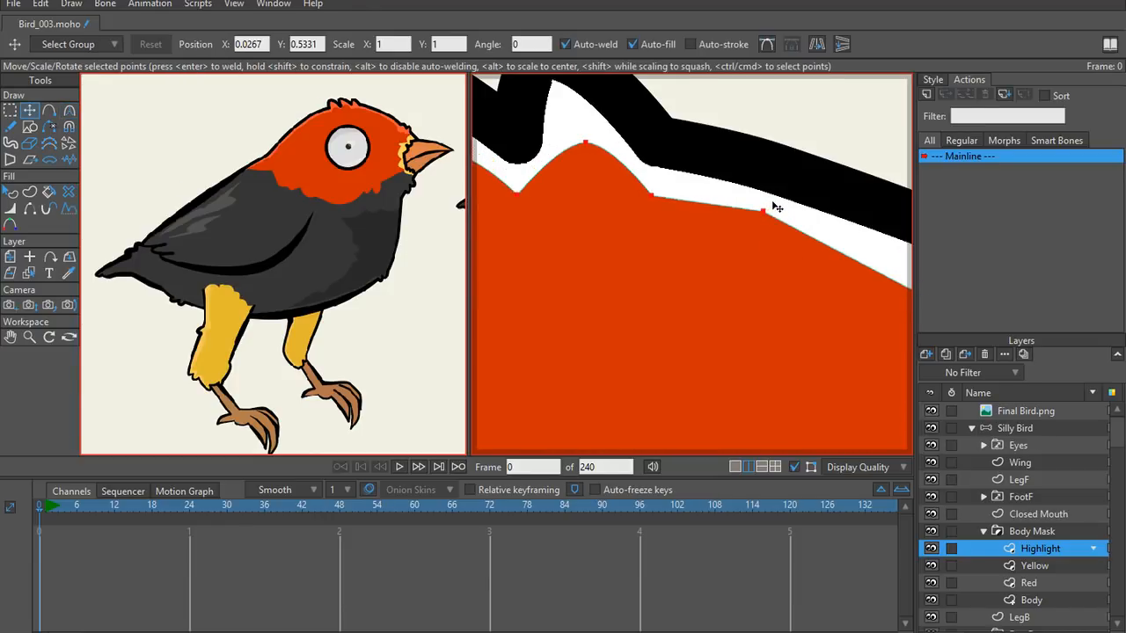
key("h")
key("g")
key("c")
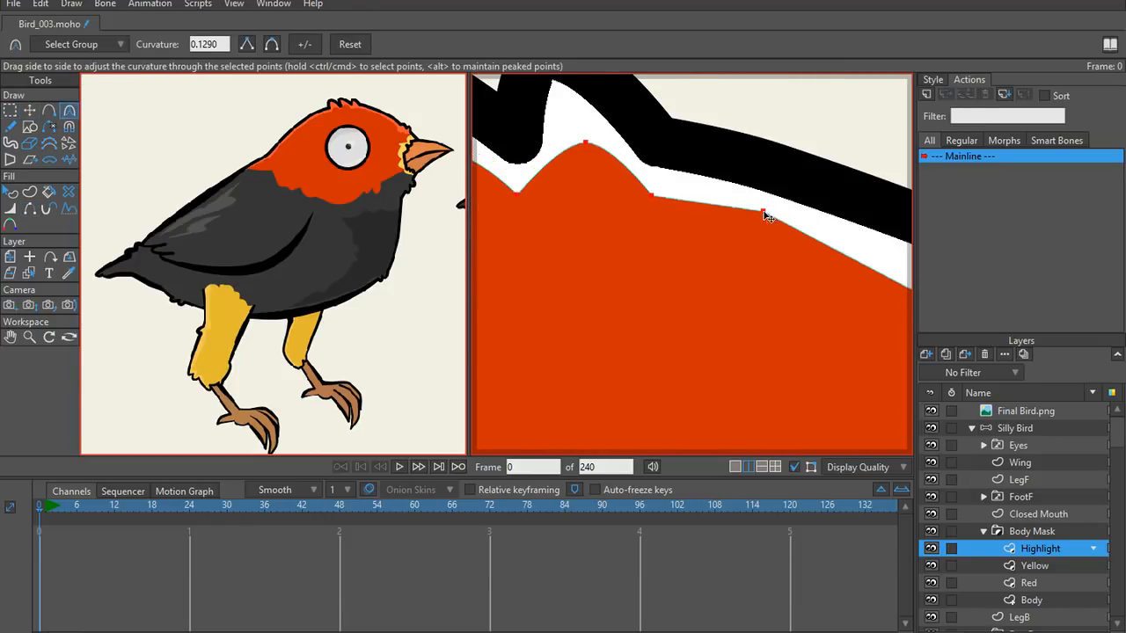
key("t")
left_click(764, 211)
key("c")
left_click_drag(766, 221, 880, 276)
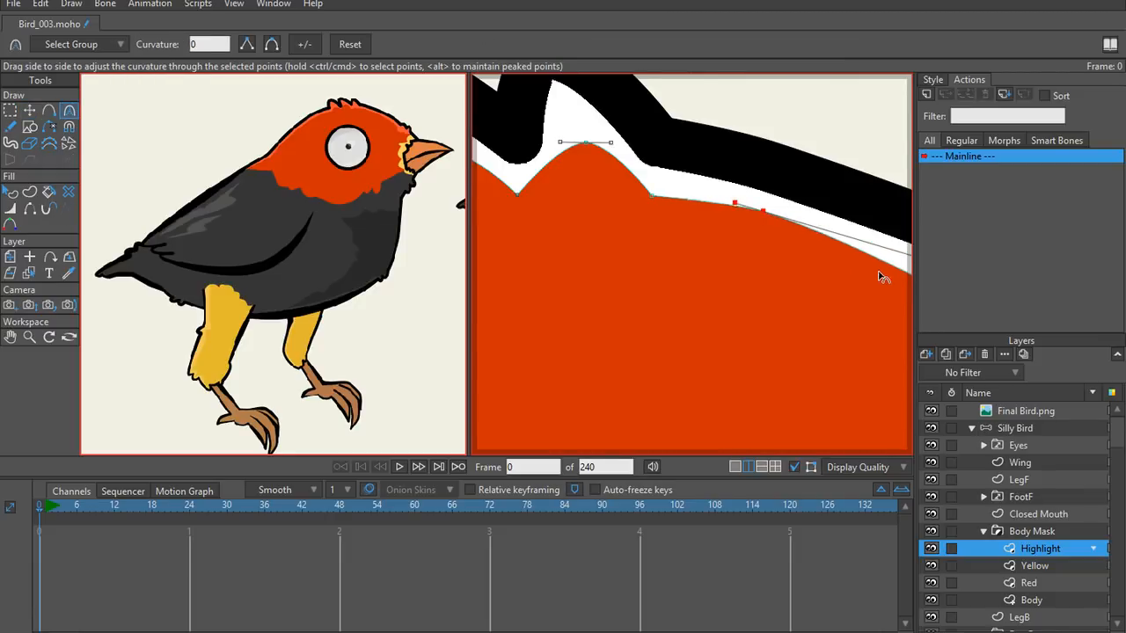
Step: Add a curved point midway along the highlight's inner edge between the crest and the small feathers above the beak
scroll(597, 242, "down", 2)
scroll(597, 241, "down", 2)
scroll(547, 260, "up", 2)
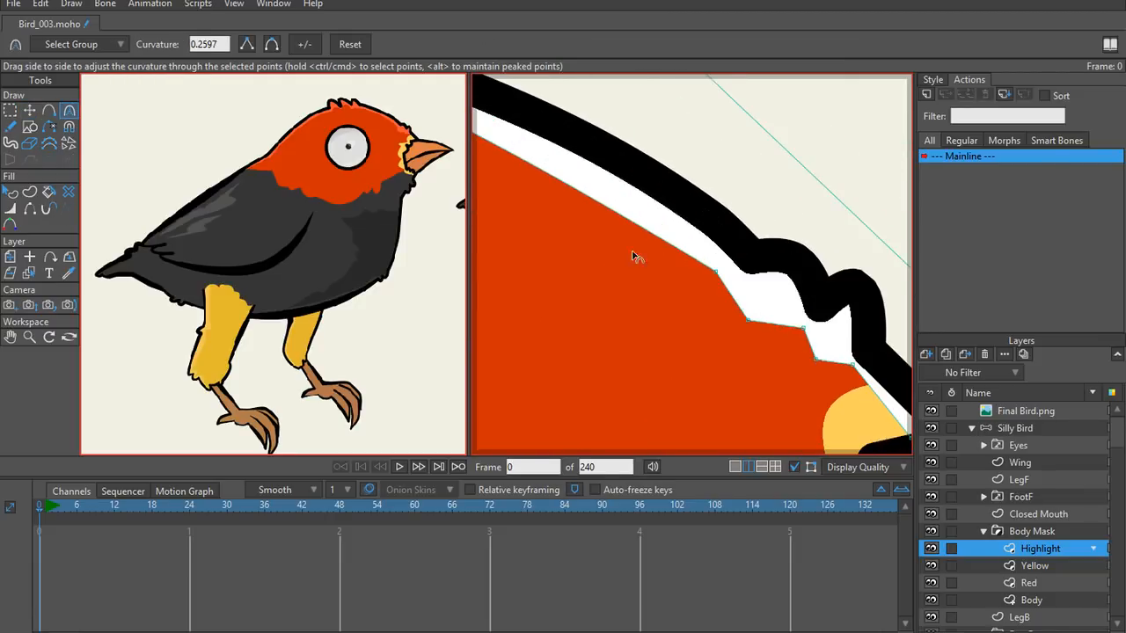
key("t")
scroll(712, 268, "down", 2)
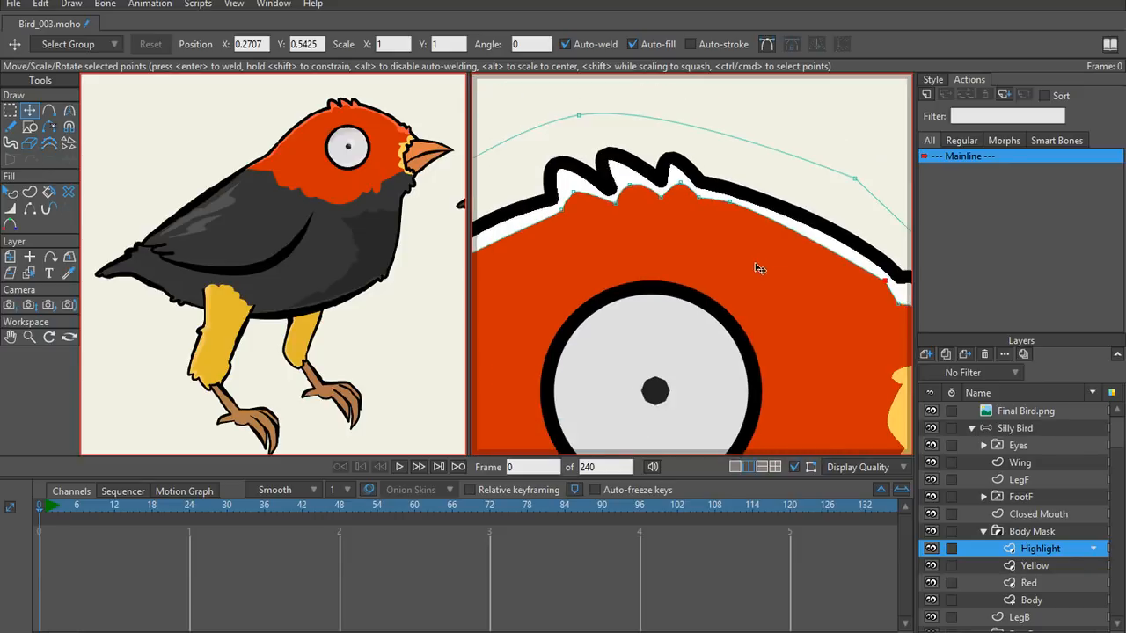
scroll(760, 268, "up", 2)
key("a")
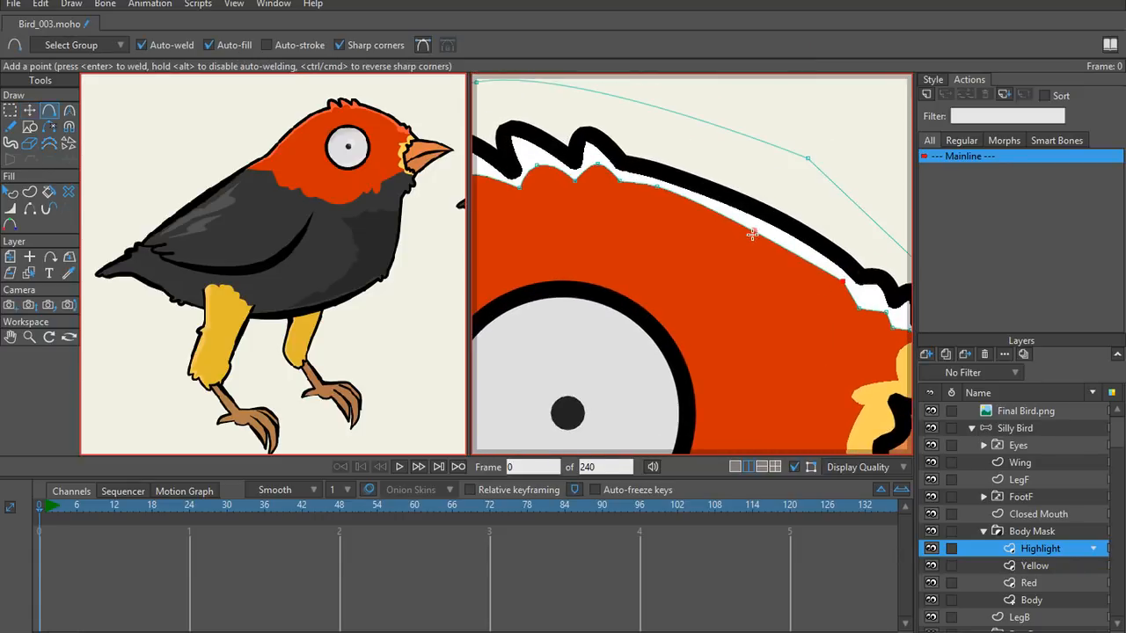
left_click(752, 234)
key("t")
left_click_drag(754, 233, 607, 204)
key("c")
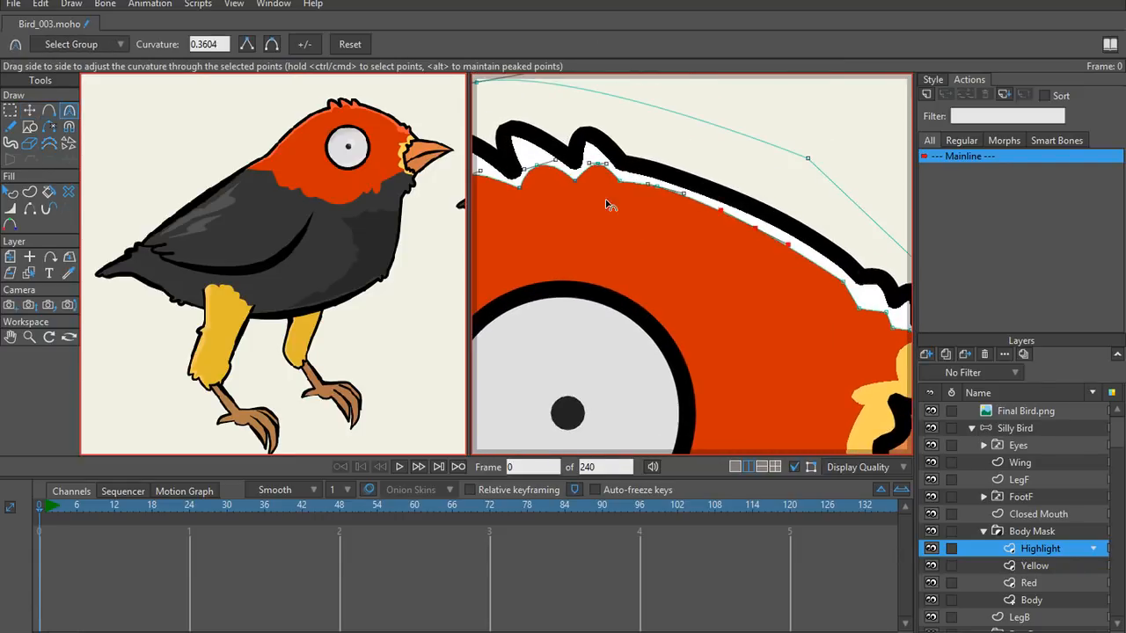
left_click(655, 187, "ctrl")
Step: Smooth the highlight's inner corner points around the small feathers above the beak
left_click_drag(838, 281, 817, 326)
scroll(716, 307, "up", 3)
scroll(717, 313, "up", 1)
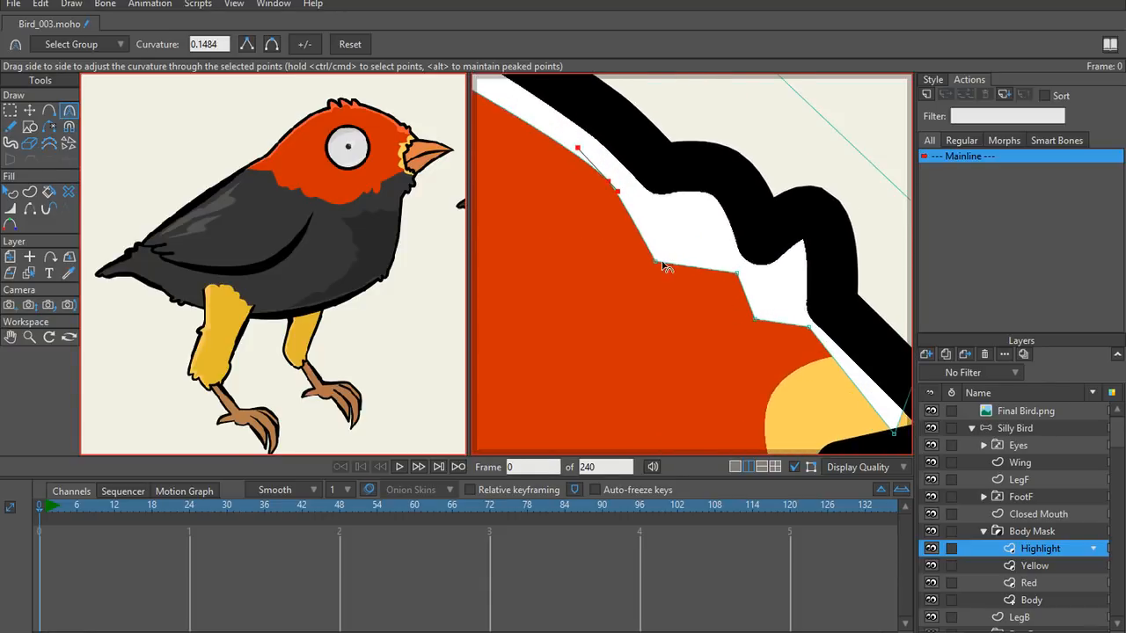
left_click_drag(717, 313, 817, 307)
left_click(735, 273, "ctrl")
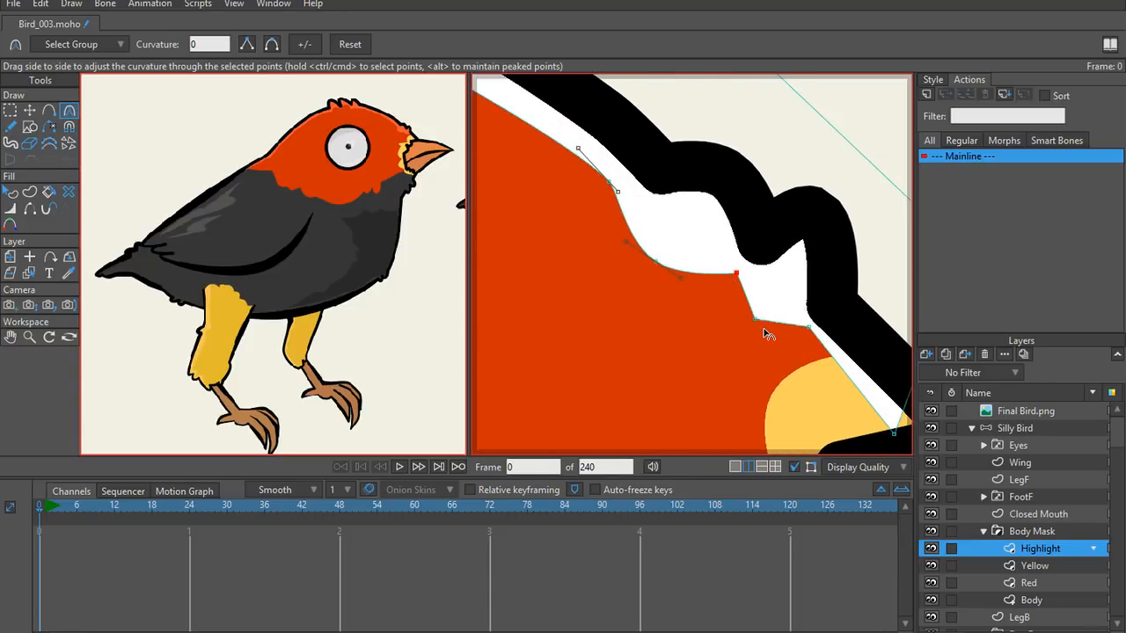
left_click_drag(764, 332, 764, 326)
scroll(747, 290, "down", 2)
scroll(545, 252, "down", 5)
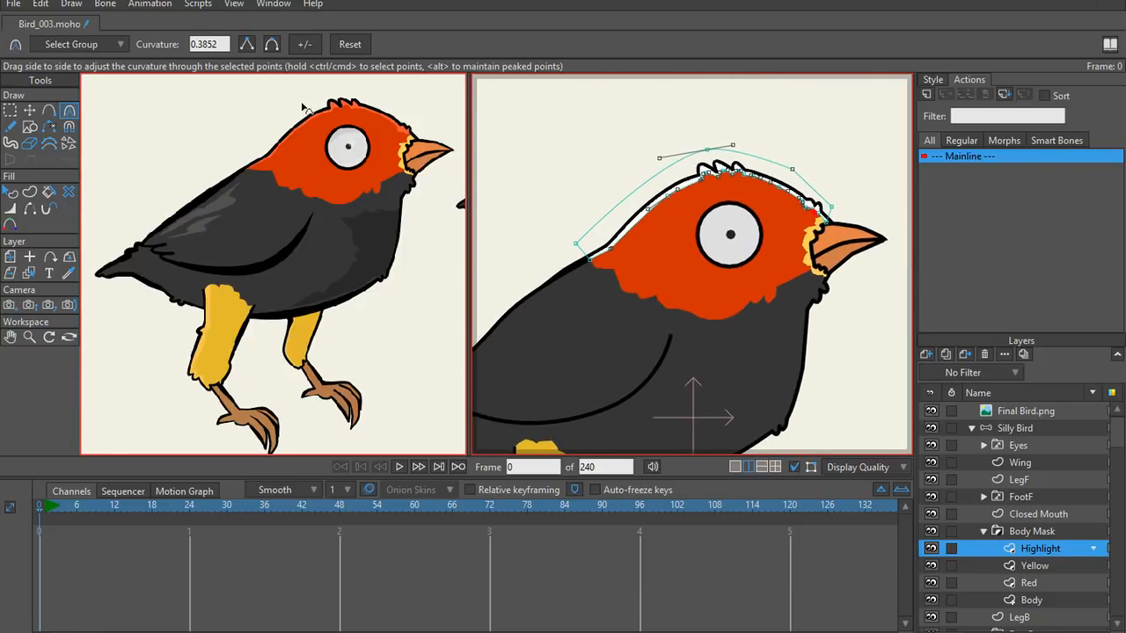
Step: Enlarge the reference bird's crest highlight for comparison, then select the white highlight shape and show its fill style settings
scroll(605, 150, "up", 1)
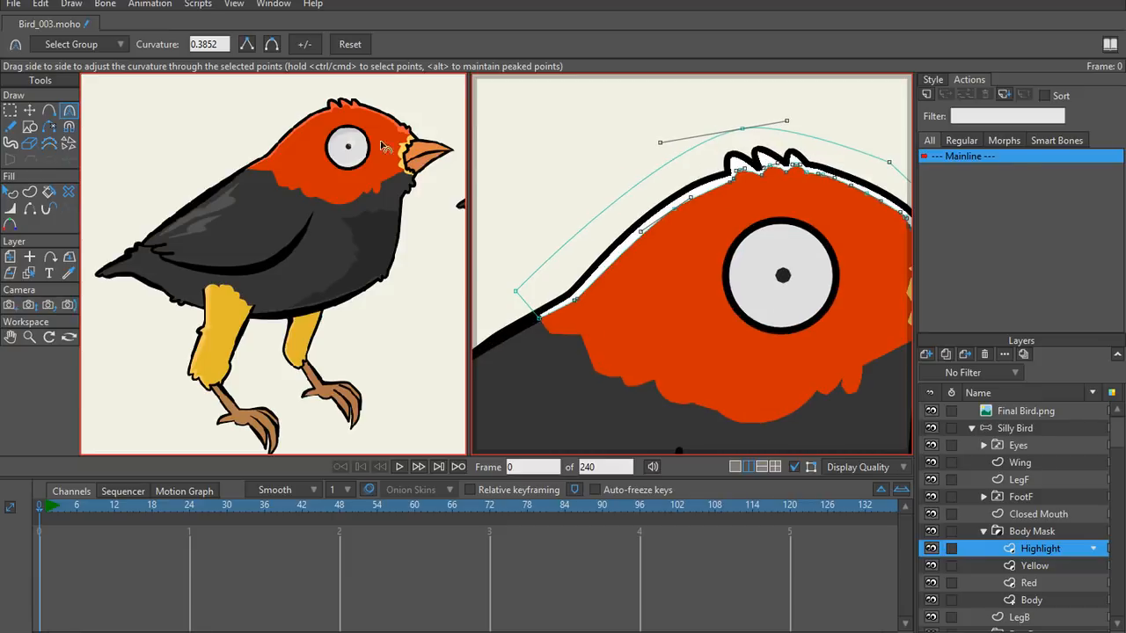
scroll(348, 141, "up", 6)
scroll(327, 297, "up", 5)
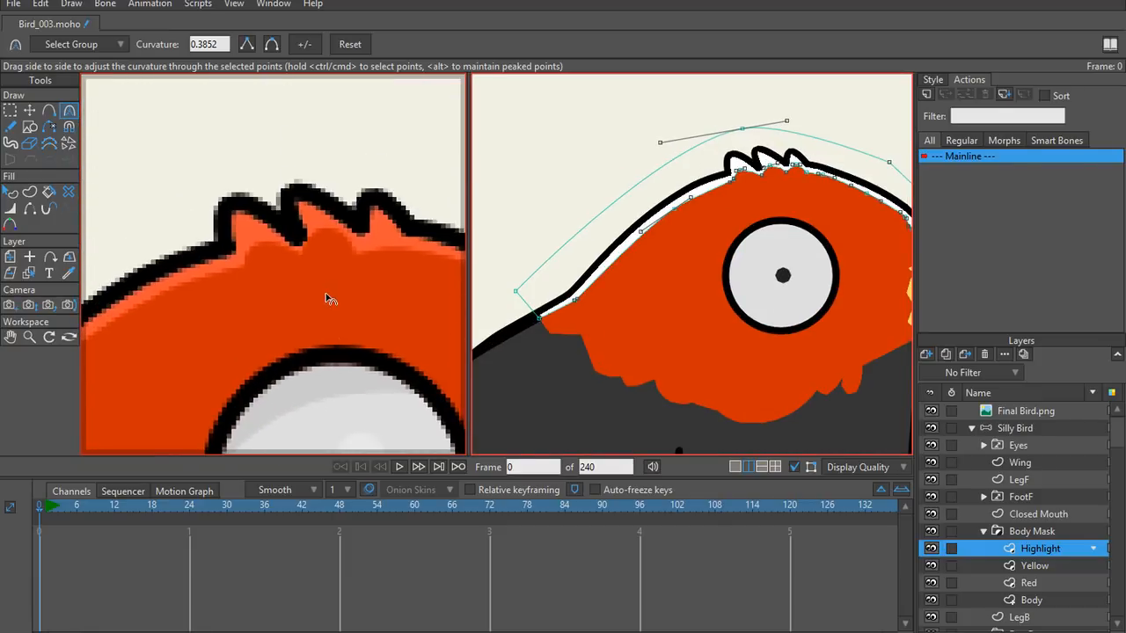
scroll(385, 237, "down", 1)
scroll(763, 233, "up", 2)
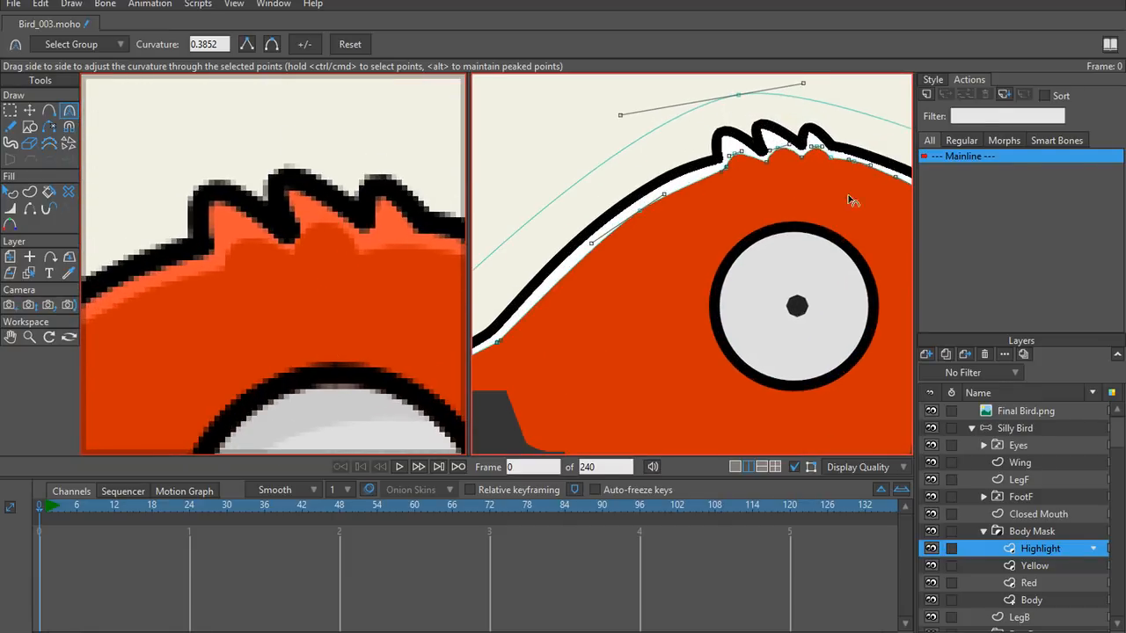
left_click(675, 185)
key("q")
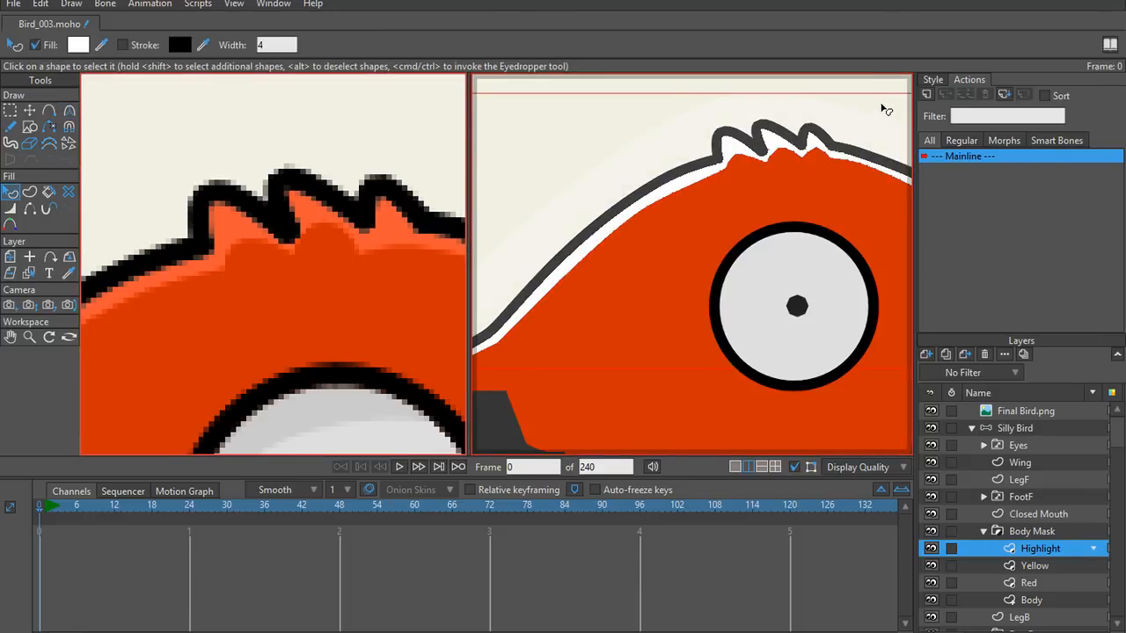
left_click(927, 94)
left_click(635, 373)
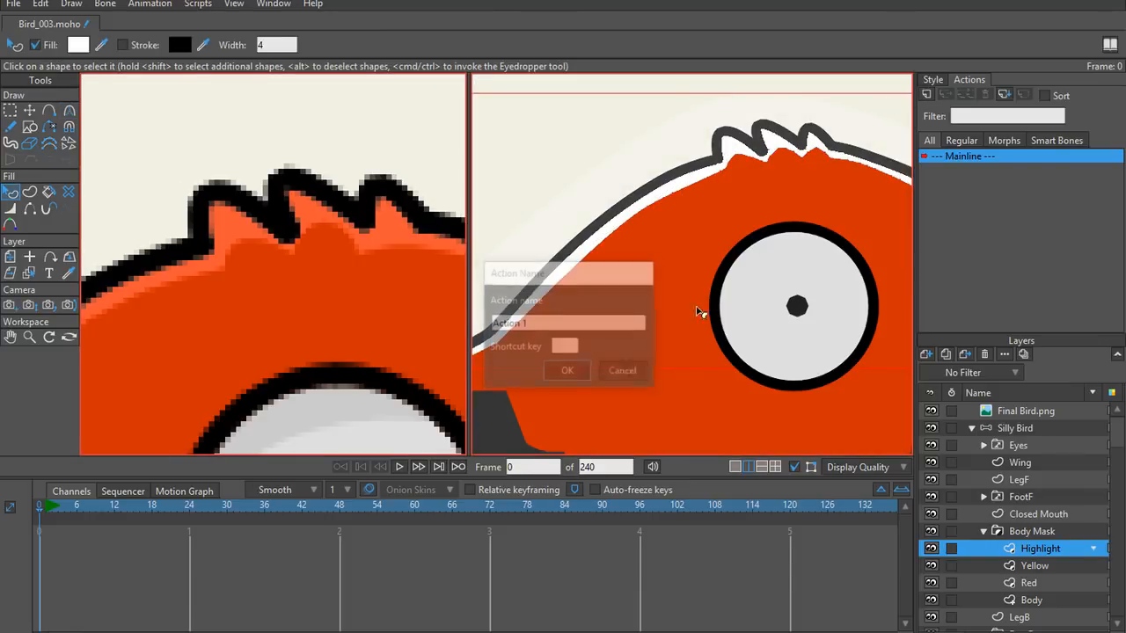
left_click(931, 81)
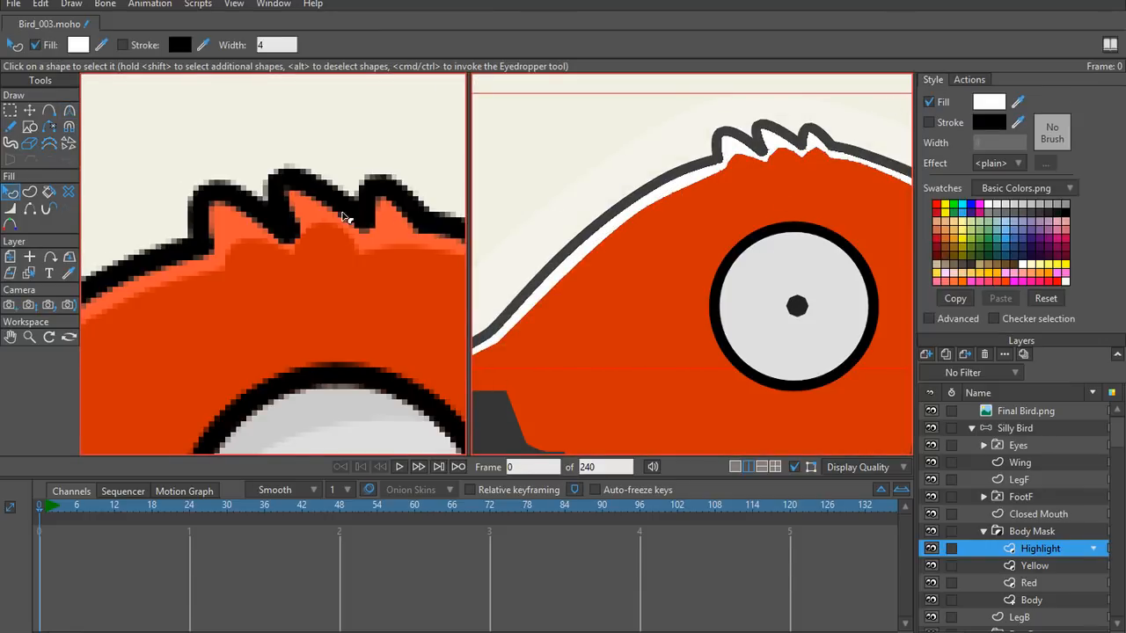
scroll(668, 230, "down", 4)
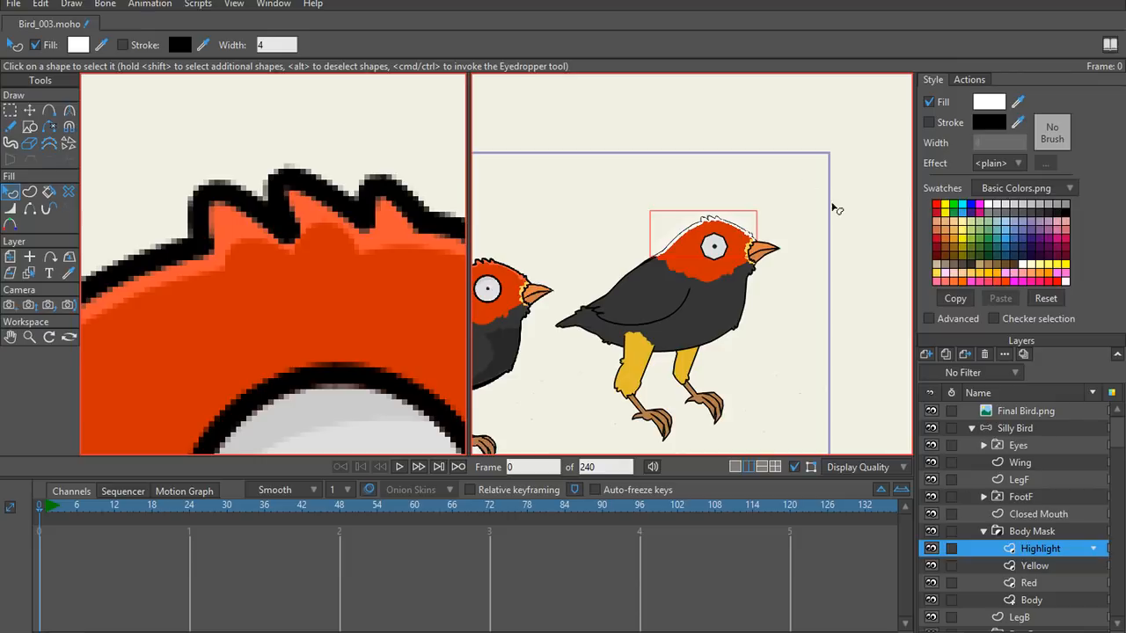
Step: Browse the Factory Content Library's Styles folder, examine the Anime Studio 11 Characters styles, and close the library
left_click(1110, 44)
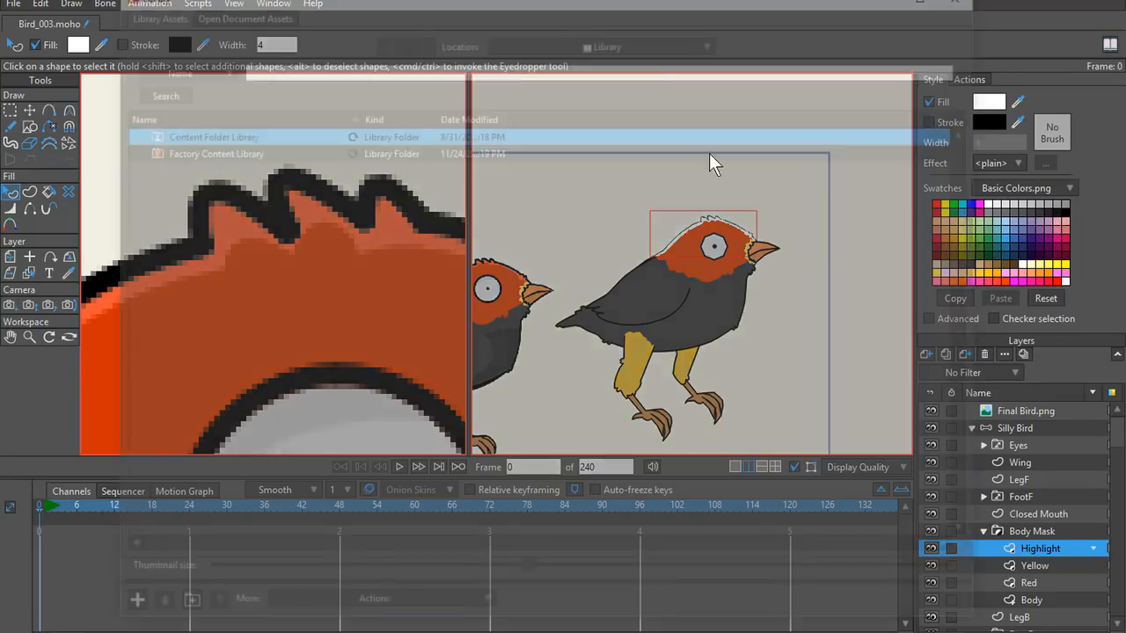
left_click(141, 201)
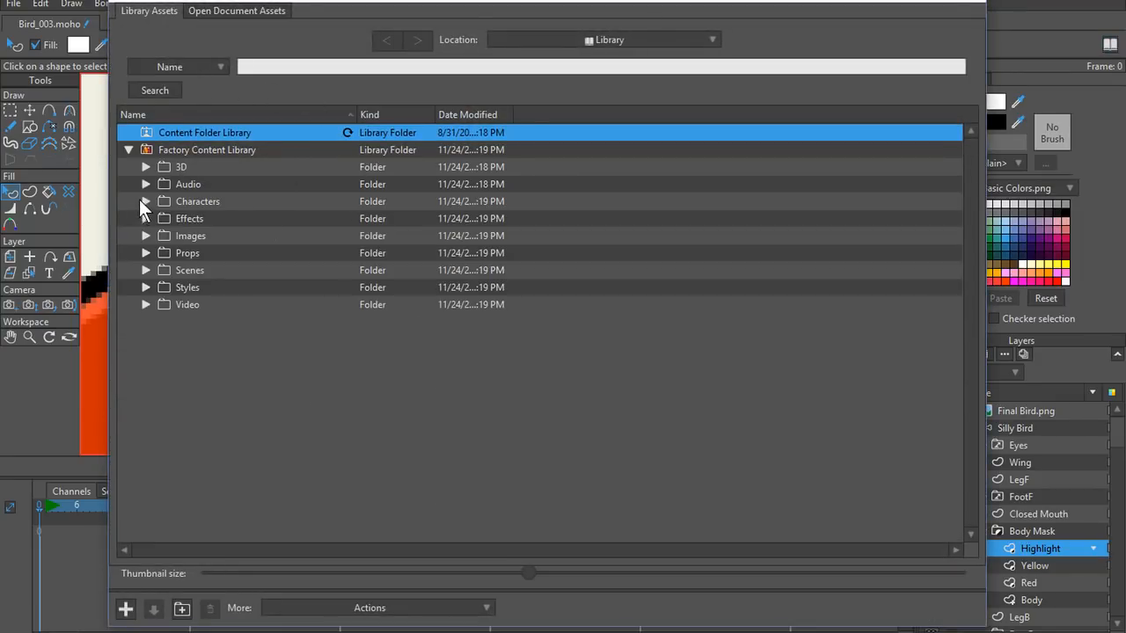
left_click(146, 288)
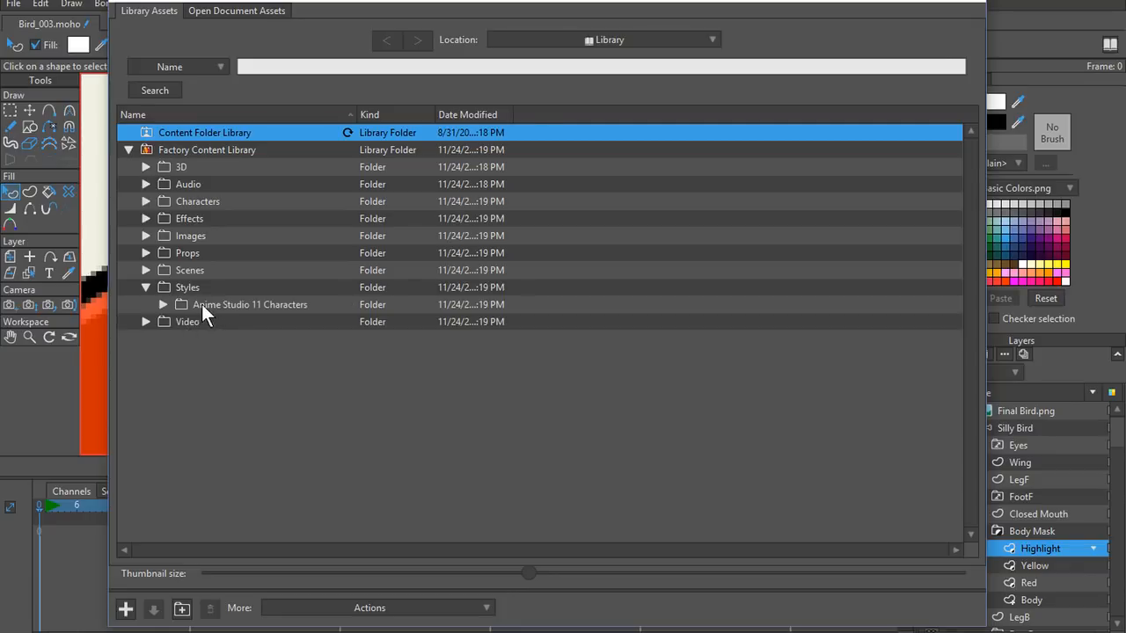
left_click(159, 304)
scroll(285, 329, "down", 1)
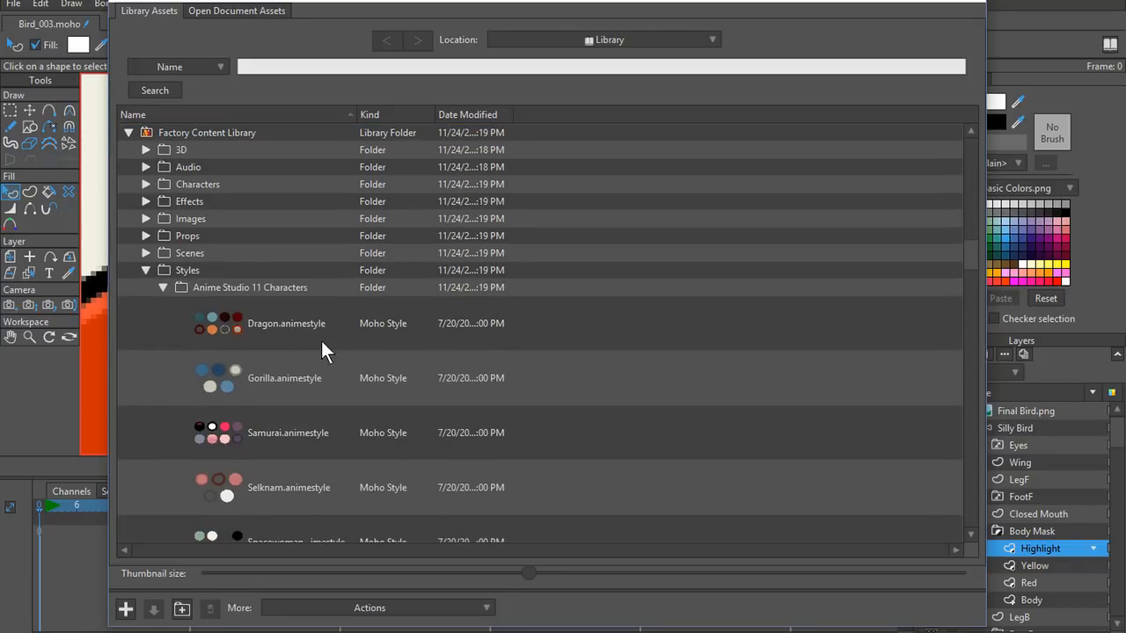
scroll(331, 420, "down", 1)
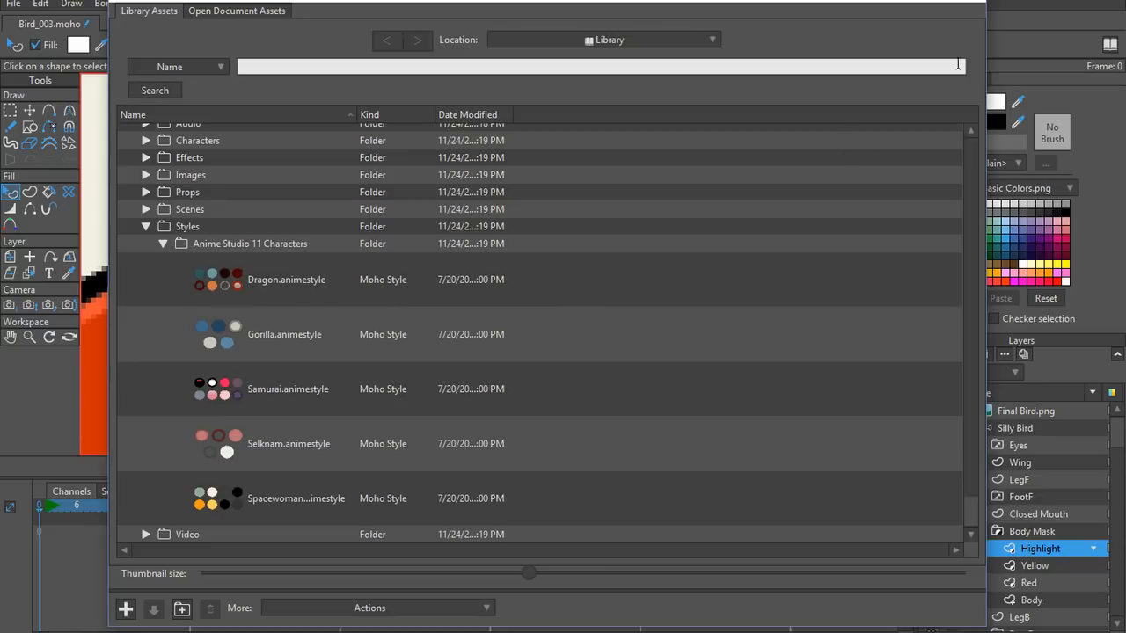
left_click(979, 12)
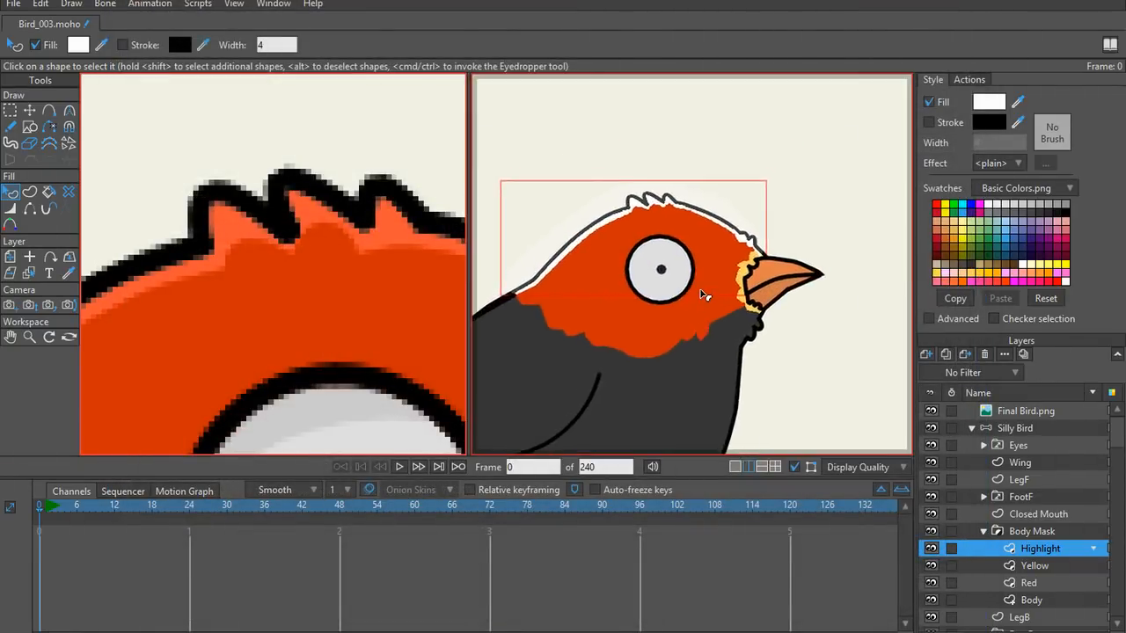
Step: Fill the head highlight with the lighter orange sampled from the reference bird's crest, and deselect the shape
scroll(705, 296, "up", 6)
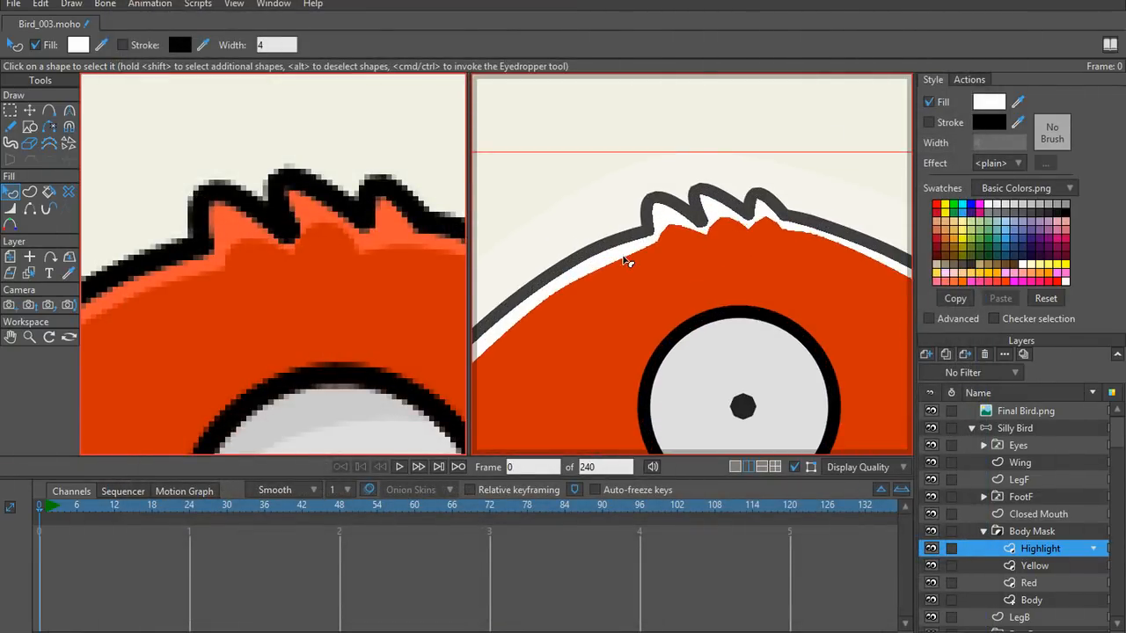
left_click(1017, 102)
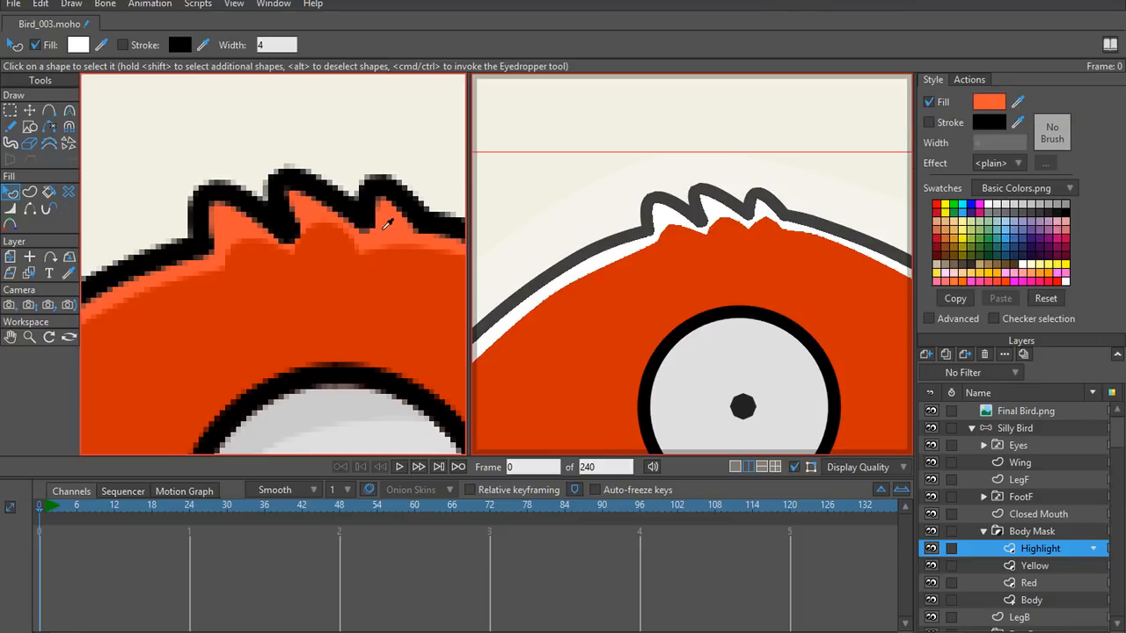
left_click(385, 230)
scroll(546, 290, "down", 5)
scroll(526, 255, "up", 4)
left_click_drag(555, 295, 573, 189)
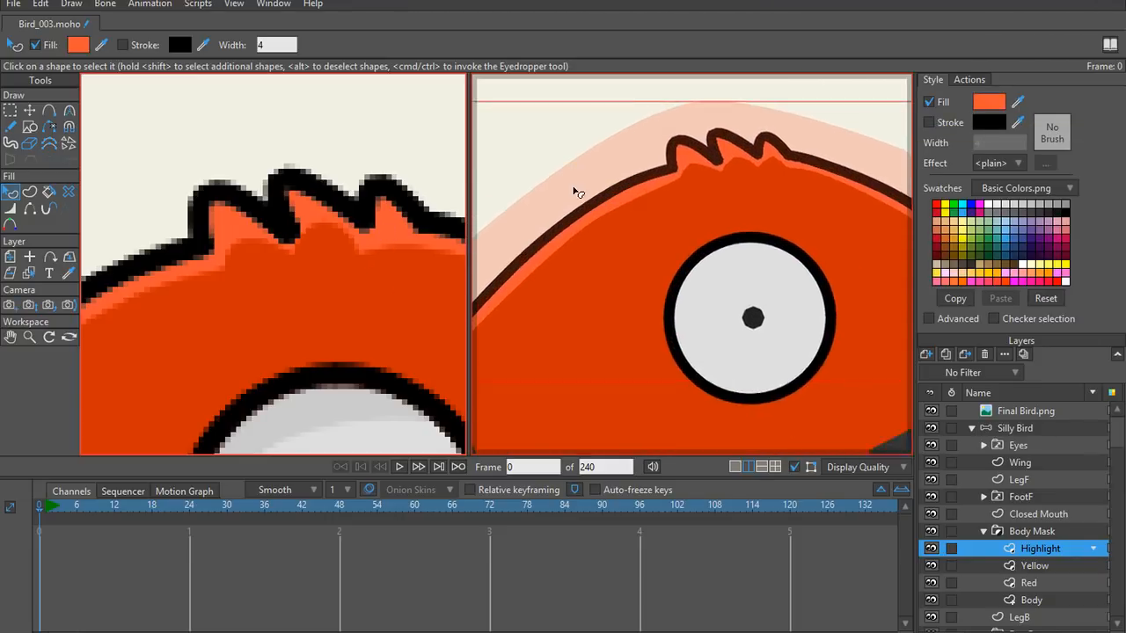
scroll(576, 192, "down", 5)
left_click(778, 334)
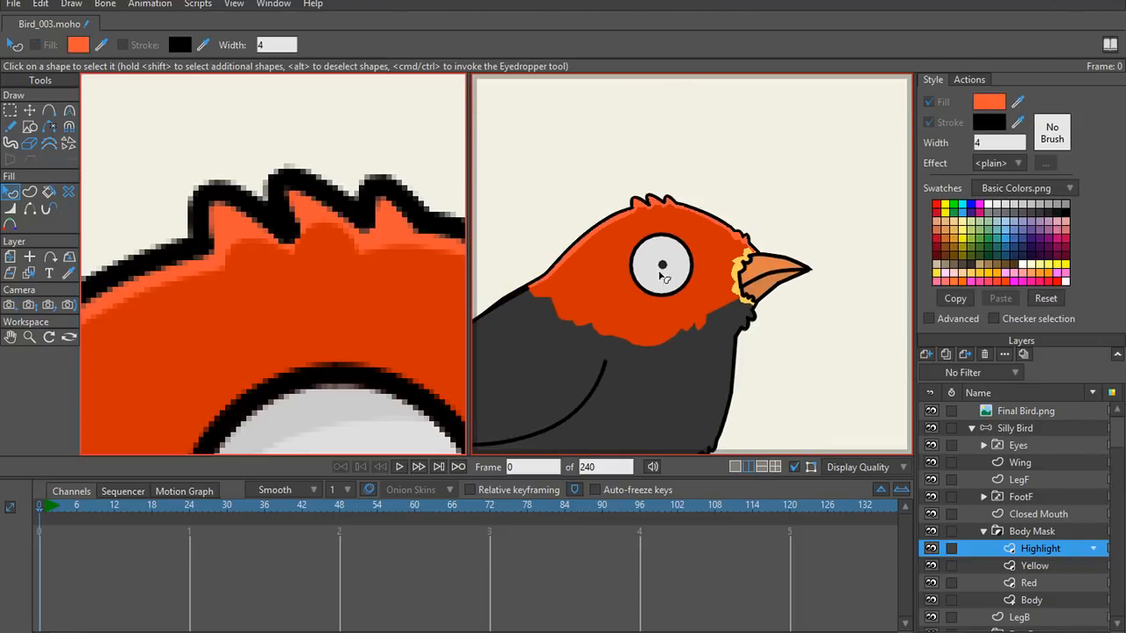
Step: Enlarge the eyes of both birds for comparison and select the Pupil layer inside the Eye 1 group
scroll(193, 305, "down", 4)
left_click_drag(218, 266, 232, 88)
scroll(243, 223, "up", 4)
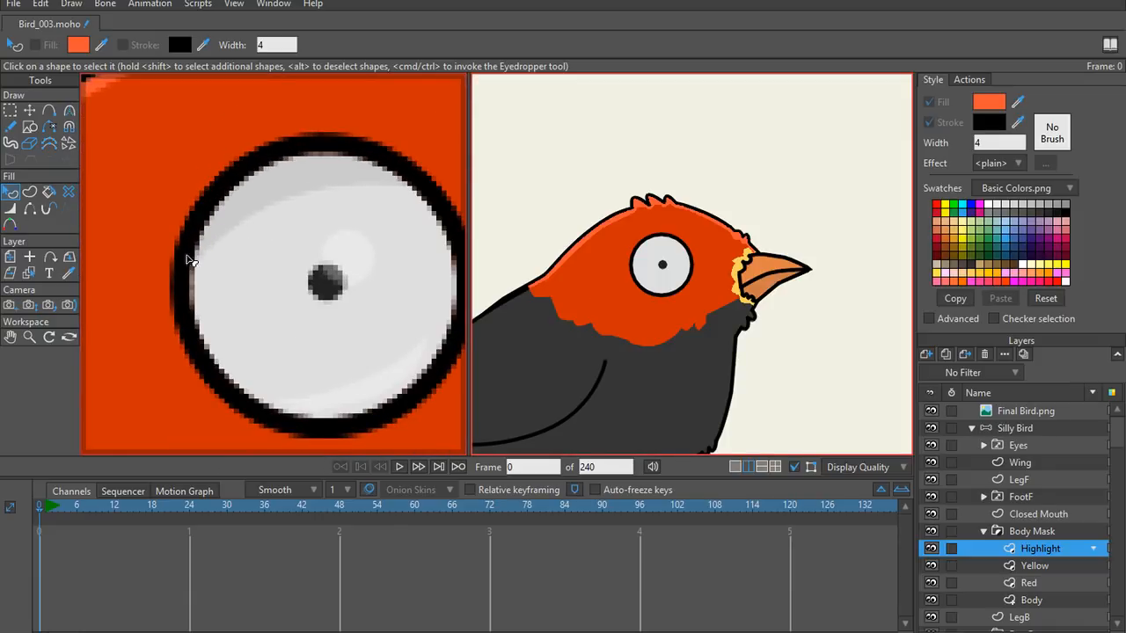
scroll(659, 322, "up", 5)
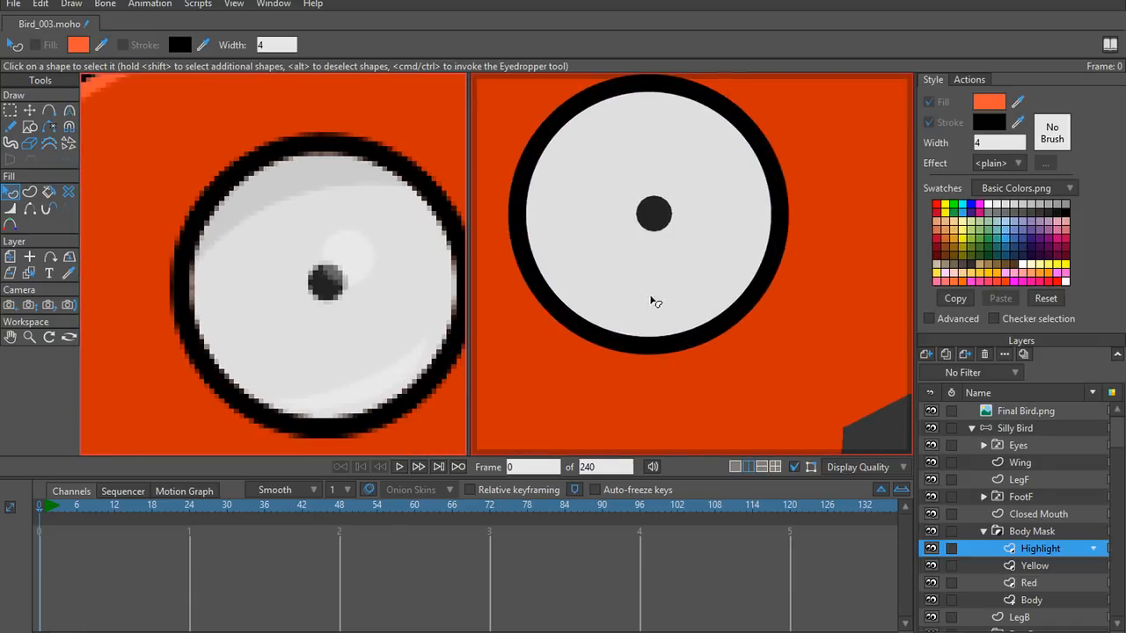
left_click(655, 301, "ctrl+alt")
left_click(1039, 466)
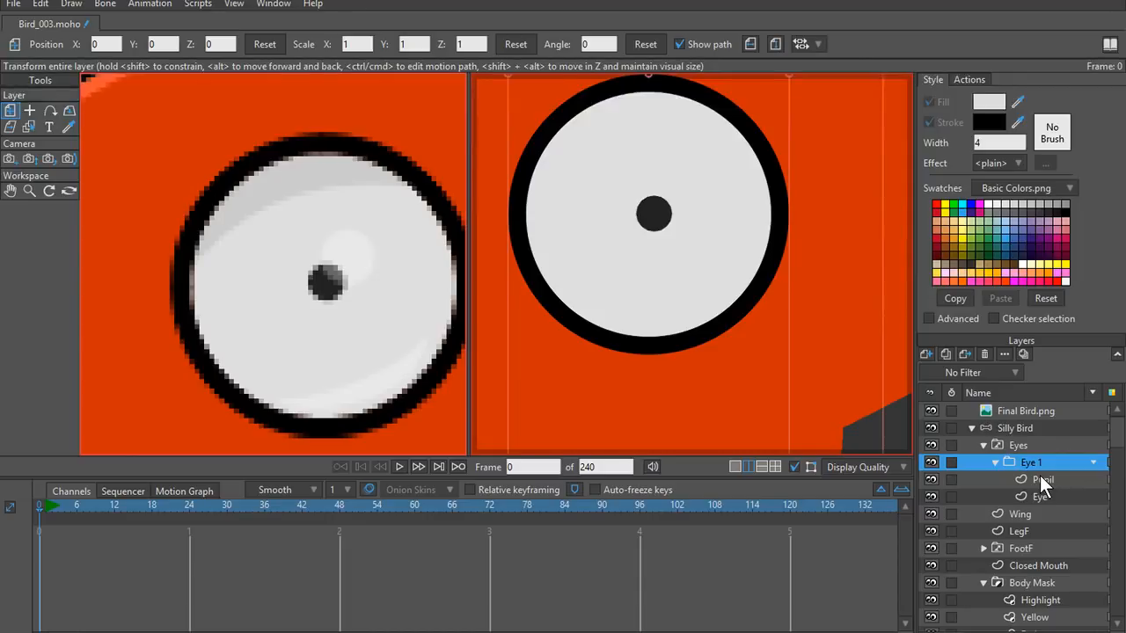
left_click(1042, 479)
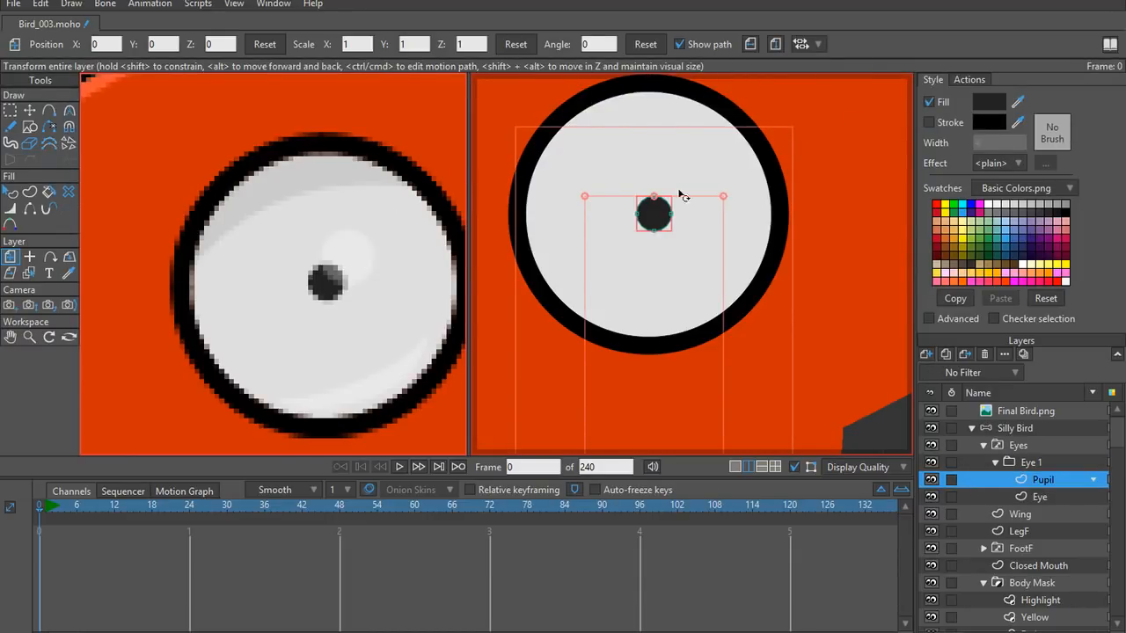
scroll(387, 285, "down", 5)
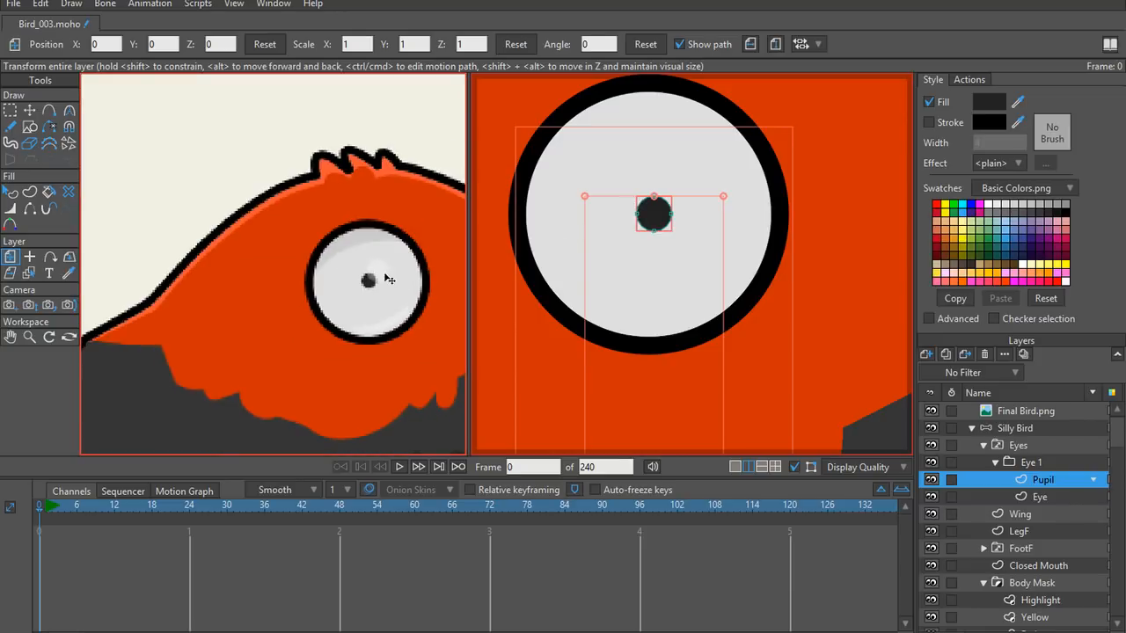
scroll(387, 280, "up", 2)
scroll(326, 282, "down", 5)
scroll(299, 283, "up", 6)
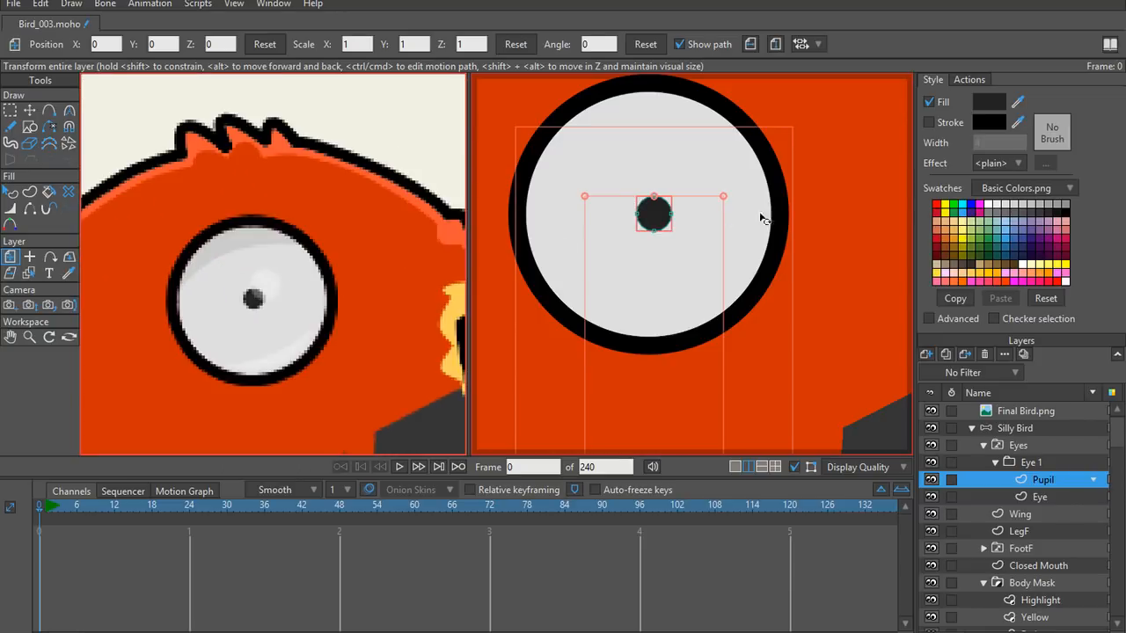
left_click_drag(648, 185, 664, 234)
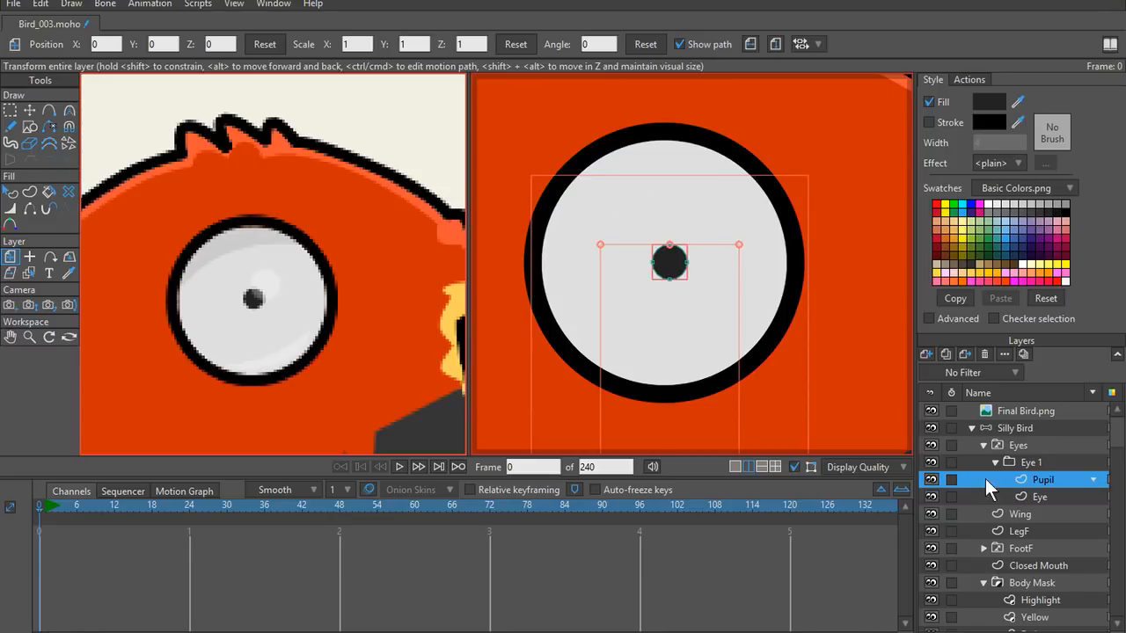
Step: Add a vector layer named Shadow above the Pupil layer in the Eye 1 group
left_click(931, 356)
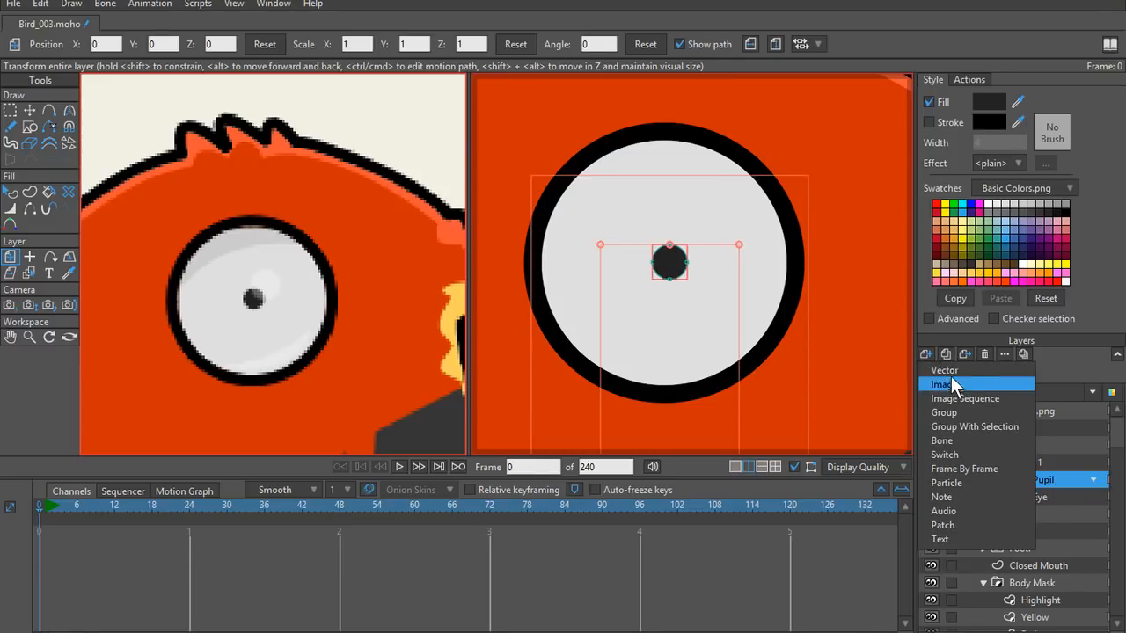
left_click(1016, 479)
double_click(1043, 479)
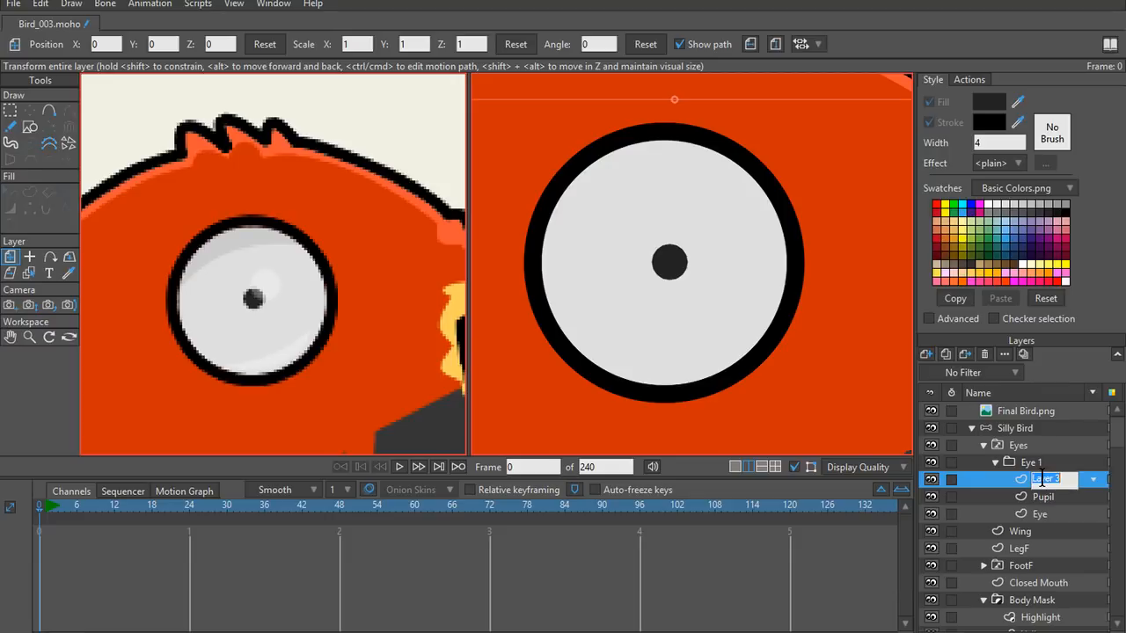
type("Shadow")
key("Return")
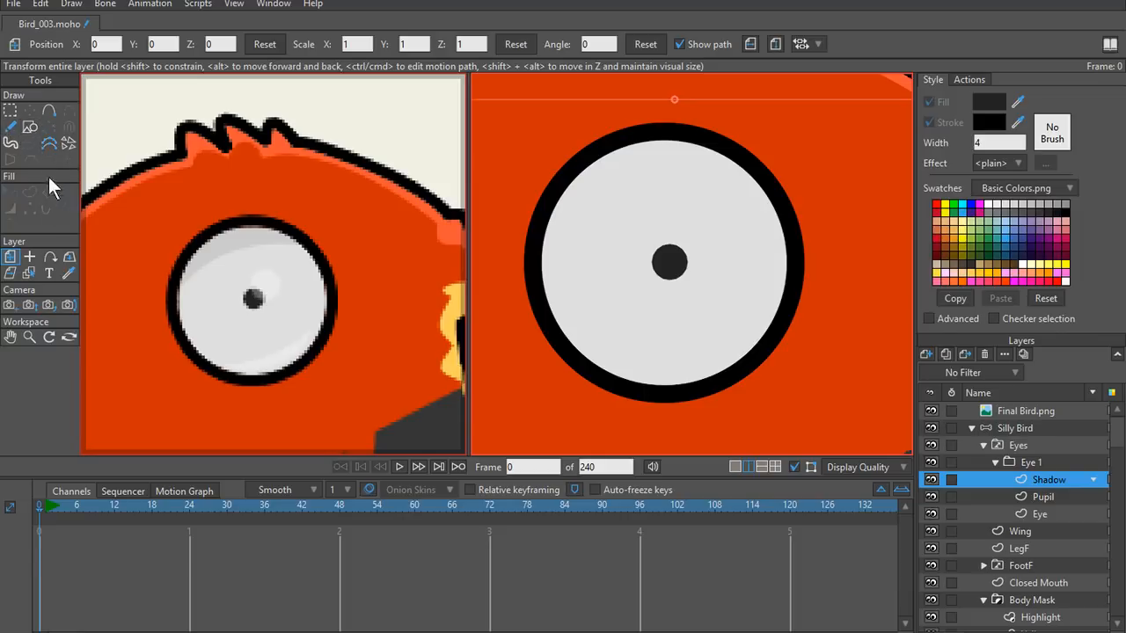
Step: Draw a closed four-point filled shape across the upper part of the eye, with its corners extending past the eye's outline
left_click(56, 112)
left_click(514, 268)
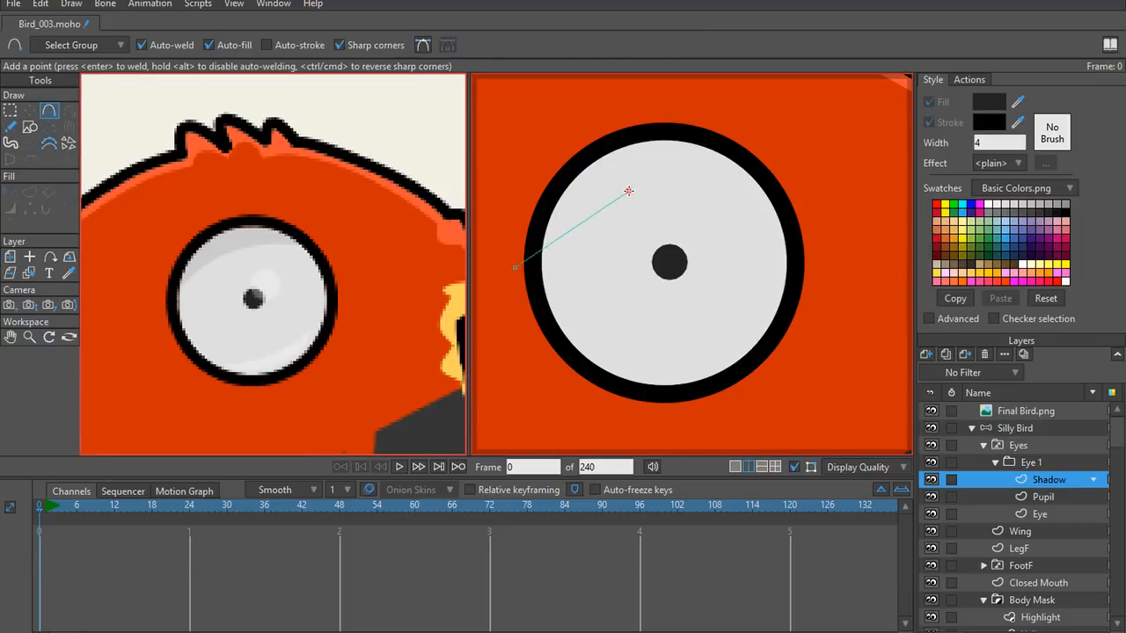
left_click(629, 187)
left_click(856, 195)
left_click(600, 85)
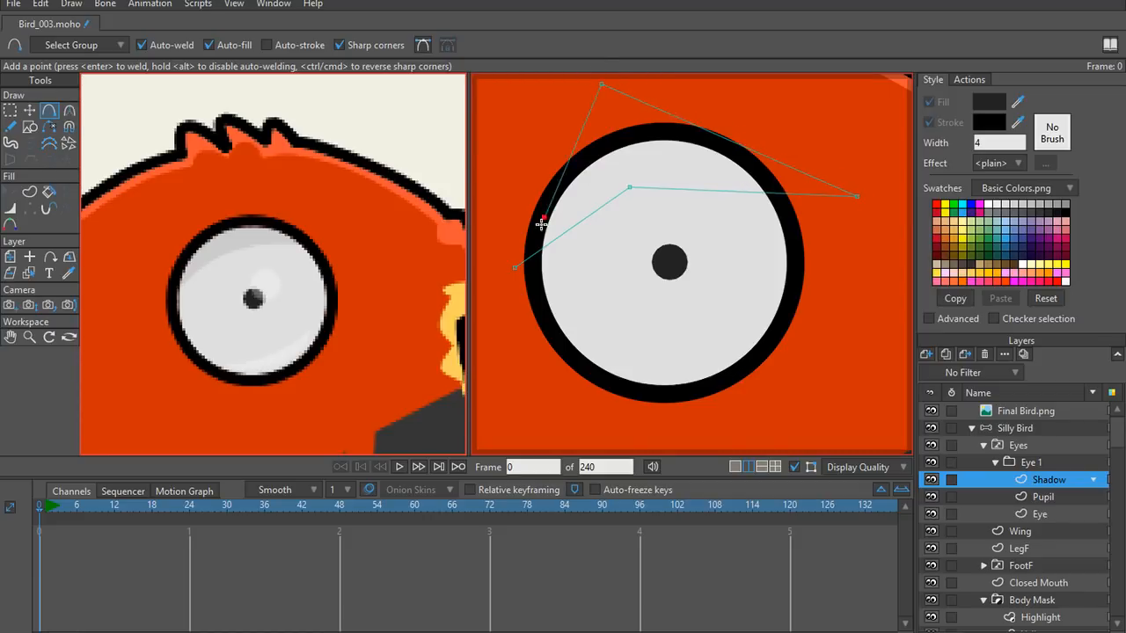
left_click(516, 266)
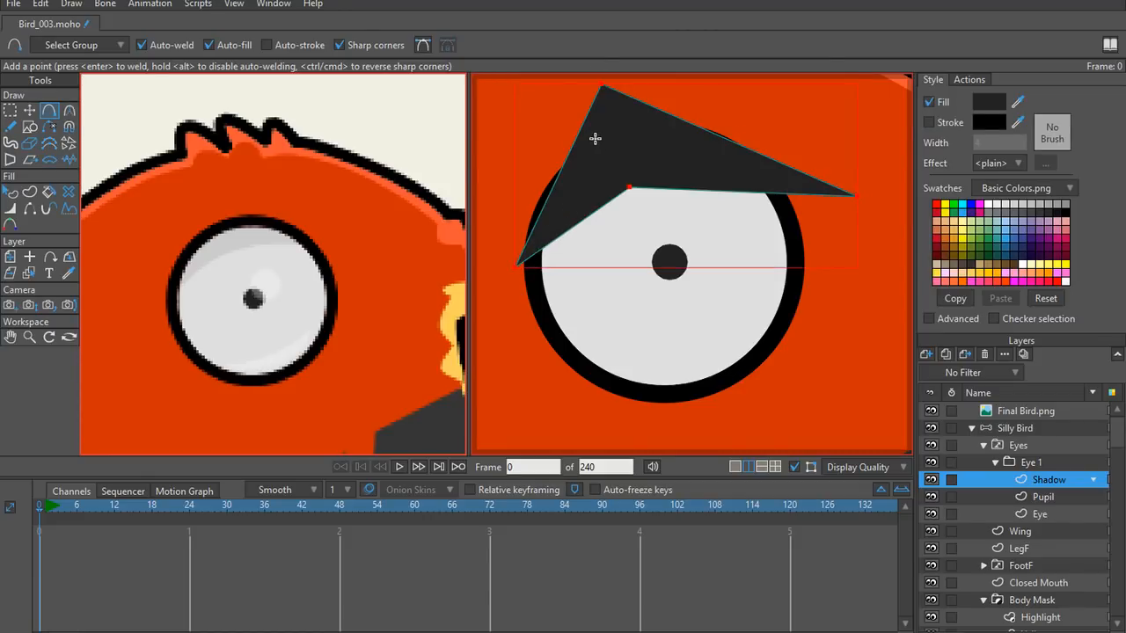
Step: Round the shadow shape's top point and give the middle point of its lower edge a curvature of 0.30
key("t")
left_click(601, 86)
left_click_drag(639, 175, 664, 241)
key("c")
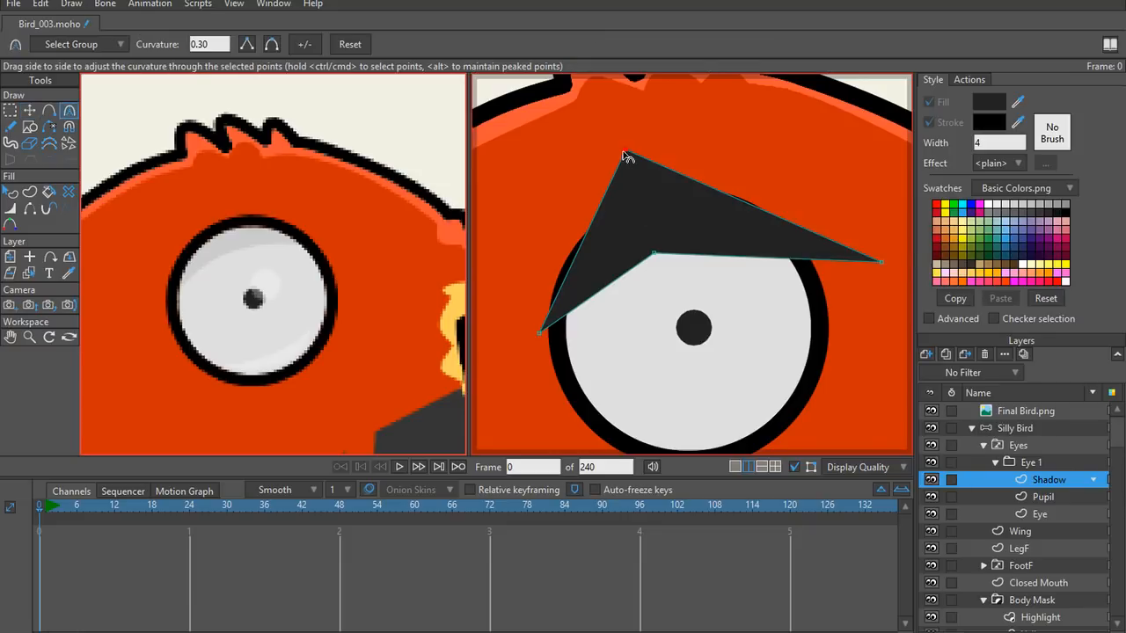
left_click_drag(624, 157, 555, 115)
left_click(271, 44)
left_click(653, 254)
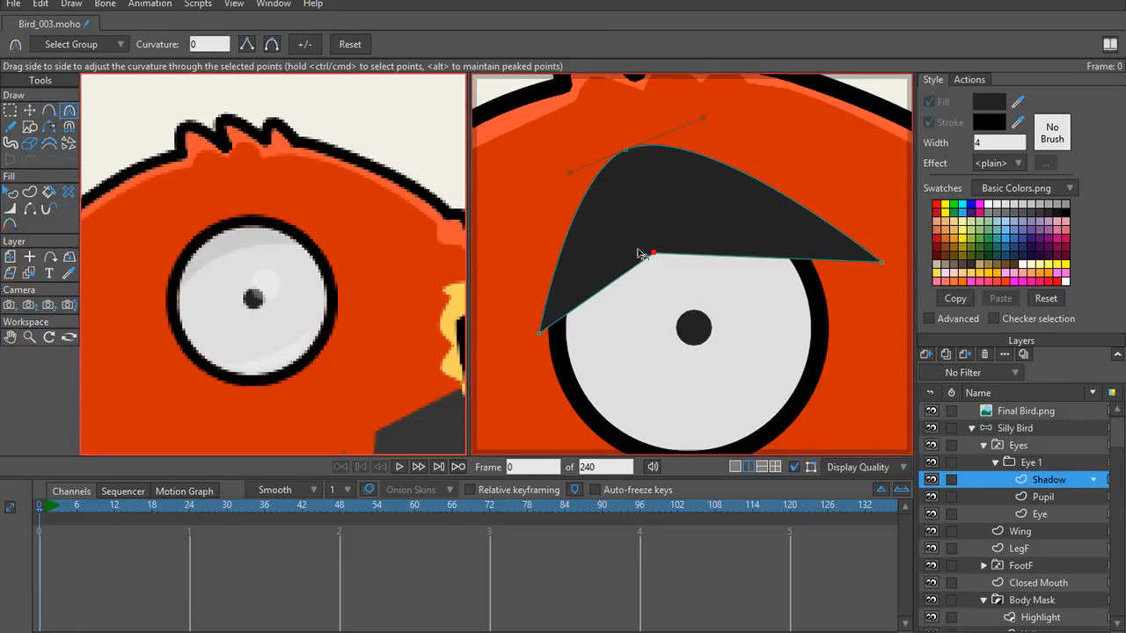
left_click(272, 45)
scroll(695, 235, "up", 2)
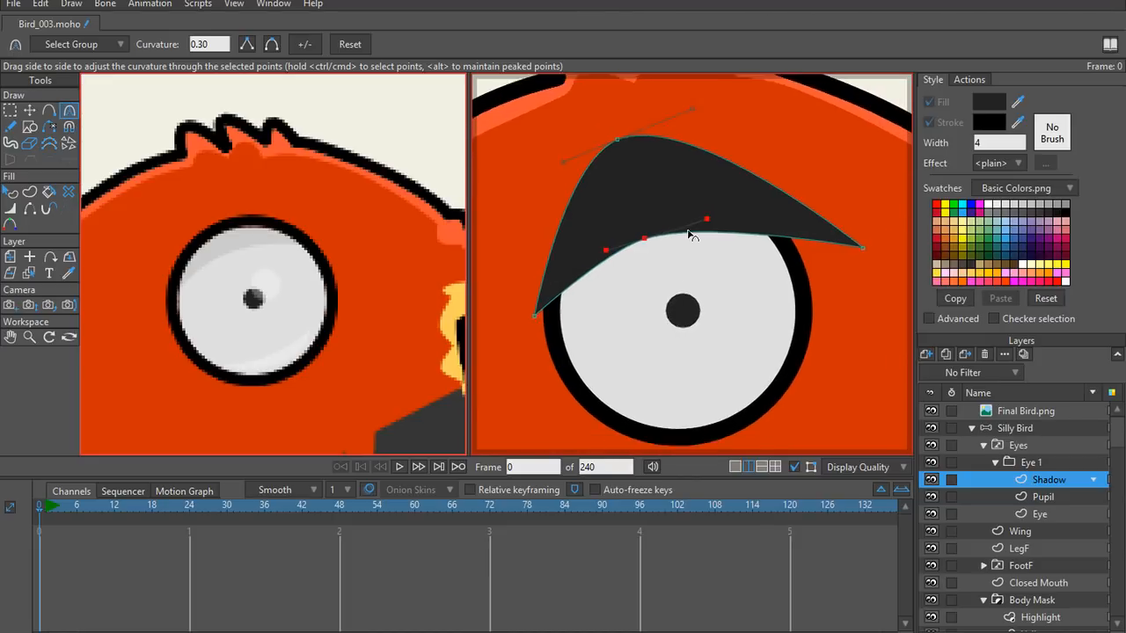
scroll(695, 236, "down", 2)
Step: Pull the shadow's beak-side corner in to the eye's outline and raise the middle point of its lower edge slightly
key("t")
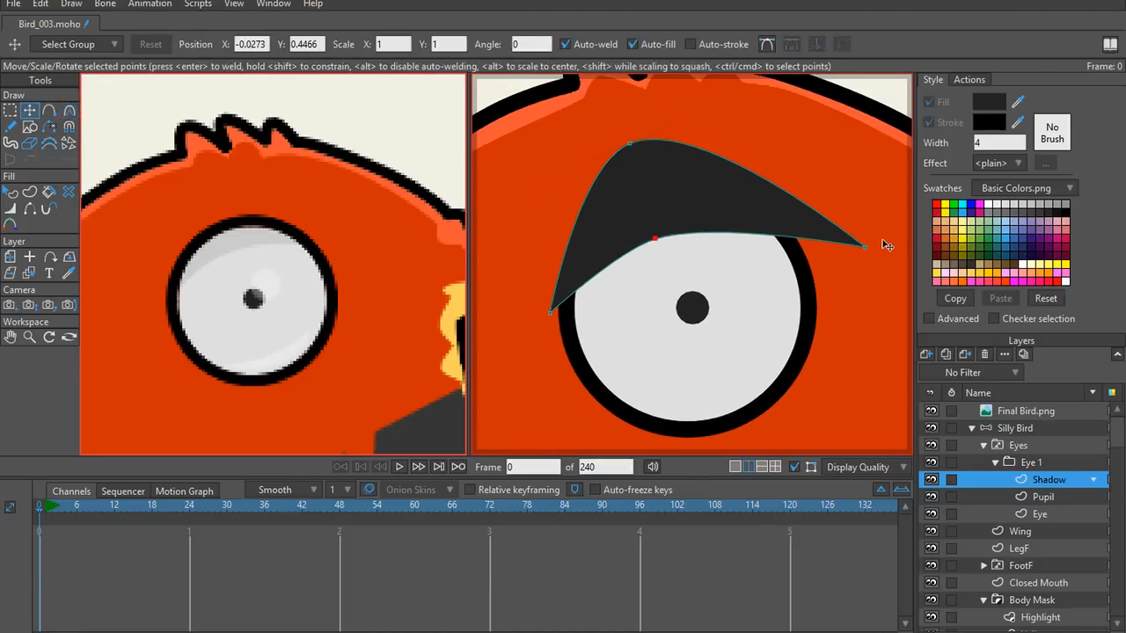
left_click_drag(875, 253, 804, 232)
left_click(659, 171)
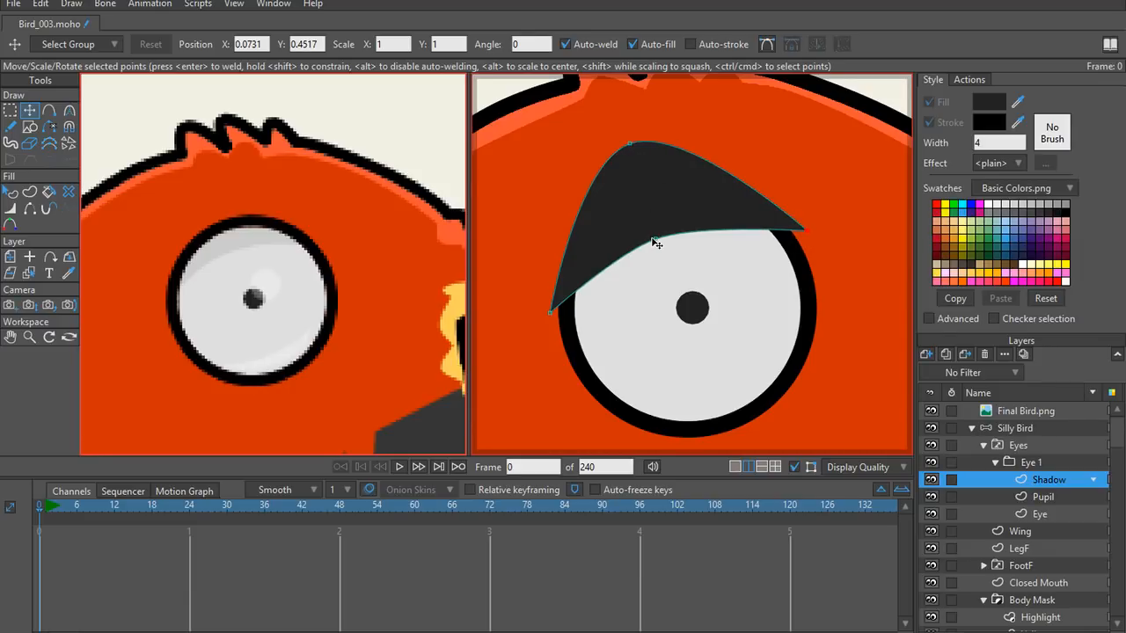
left_click_drag(655, 239, 736, 231)
Step: Increase the curvature of the shadow's top point to about 0.46 so its outer edge bulges wider around the eye
key("c")
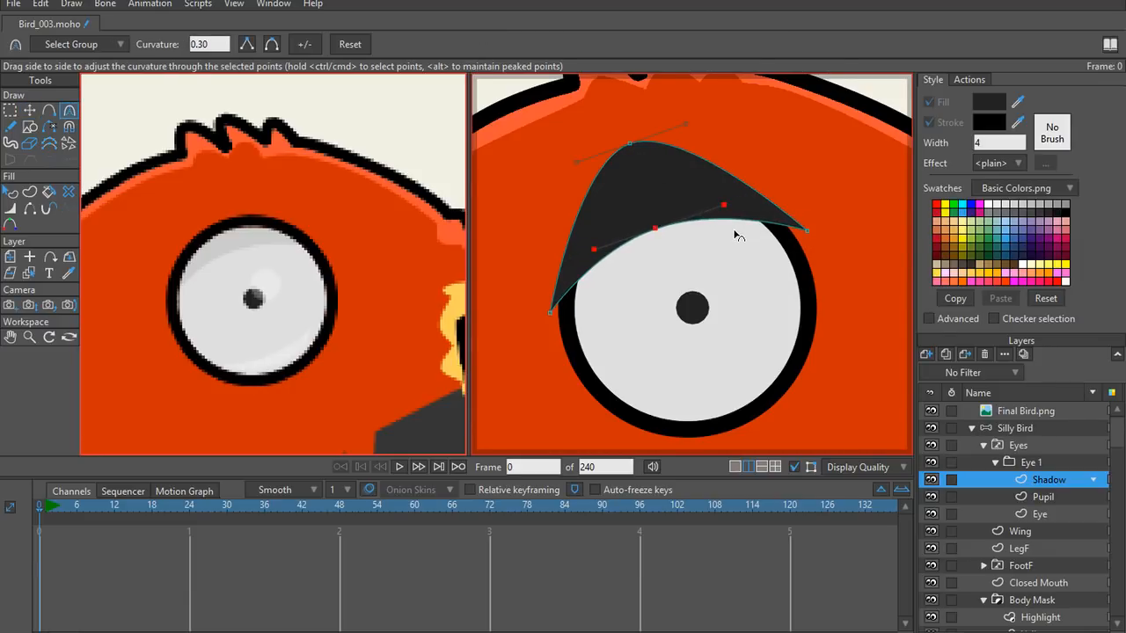
left_click_drag(631, 145, 709, 156)
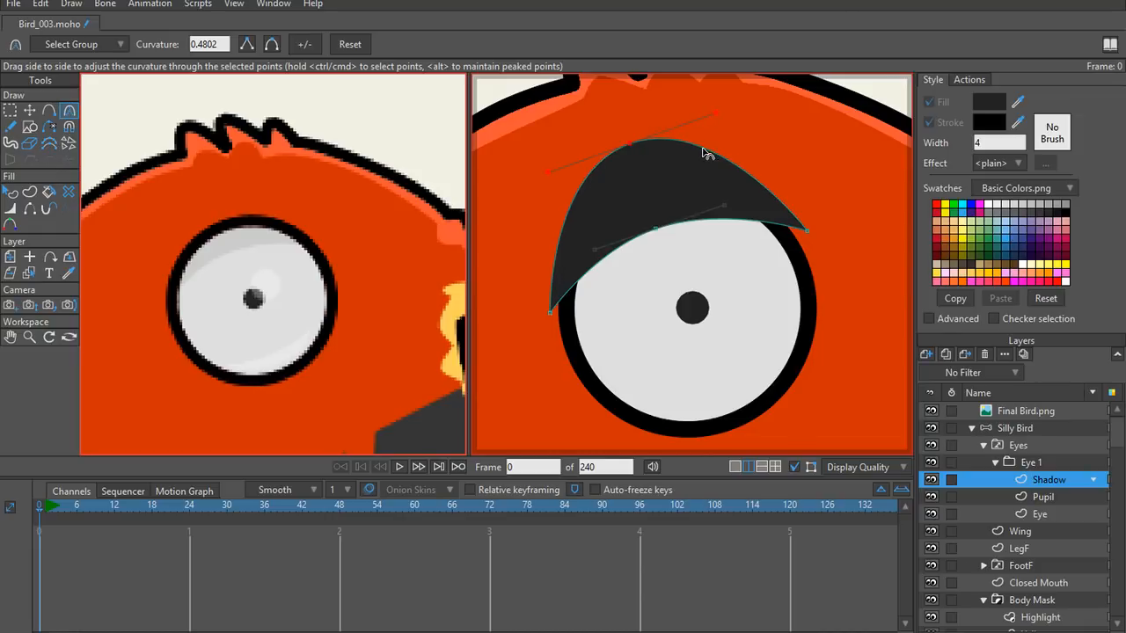
scroll(709, 238, "down", 3)
left_click_drag(701, 289, 656, 254)
scroll(655, 255, "up", 2)
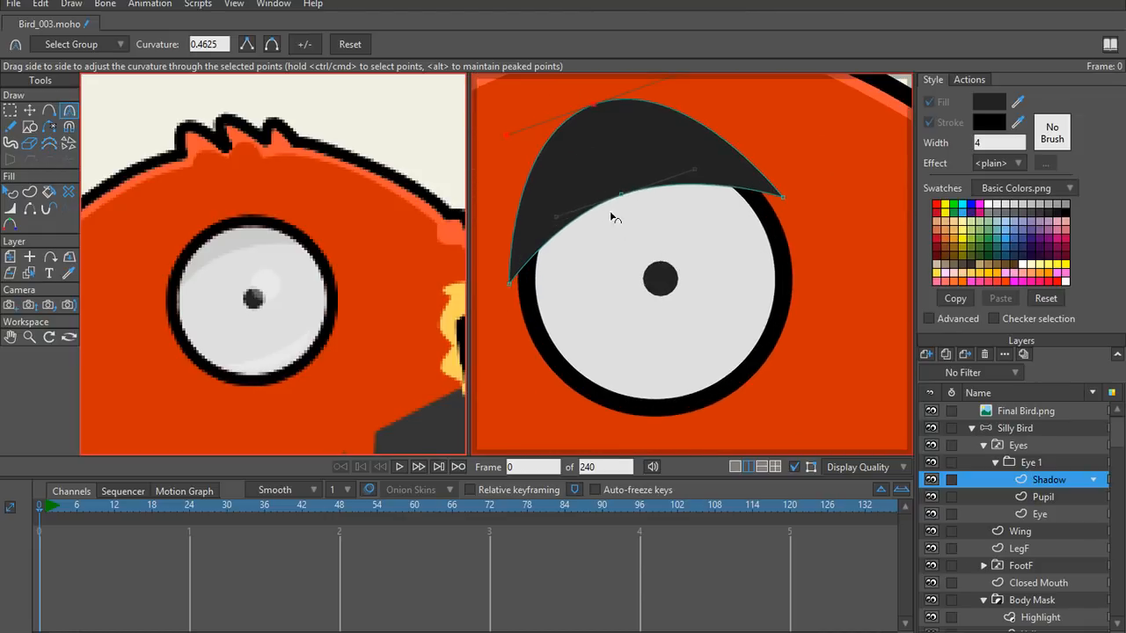
left_click_drag(616, 215, 689, 218)
Step: Select the dark filled shape on the Shadow layer with the Select Shape tool
key("t")
key("q")
left_click(689, 218)
scroll(746, 215, "down", 1)
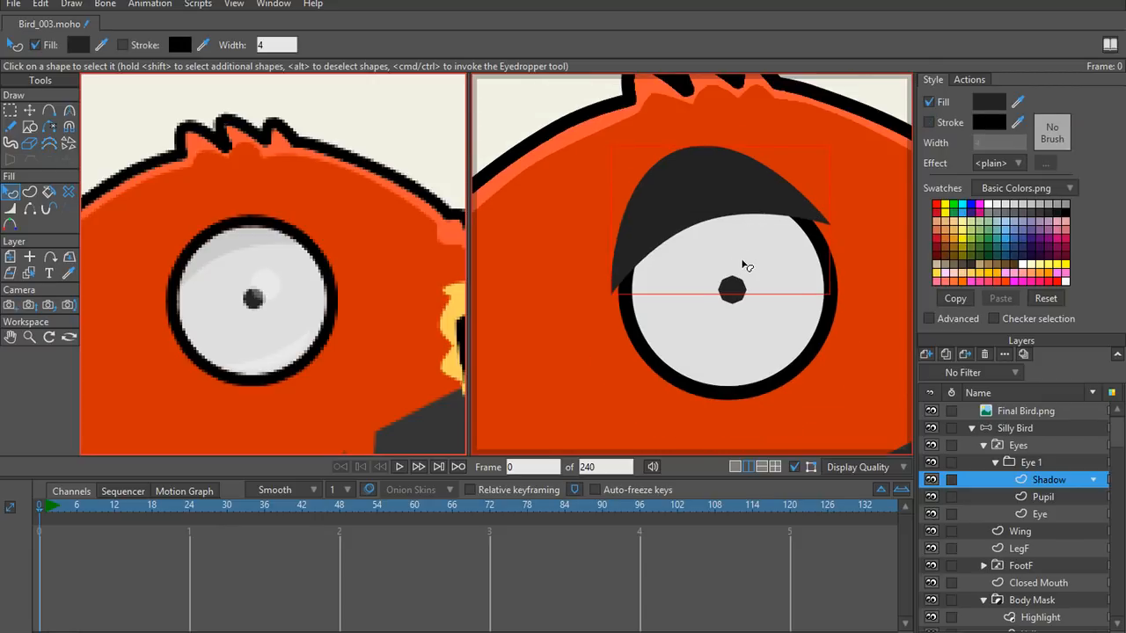
left_click_drag(744, 264, 735, 221)
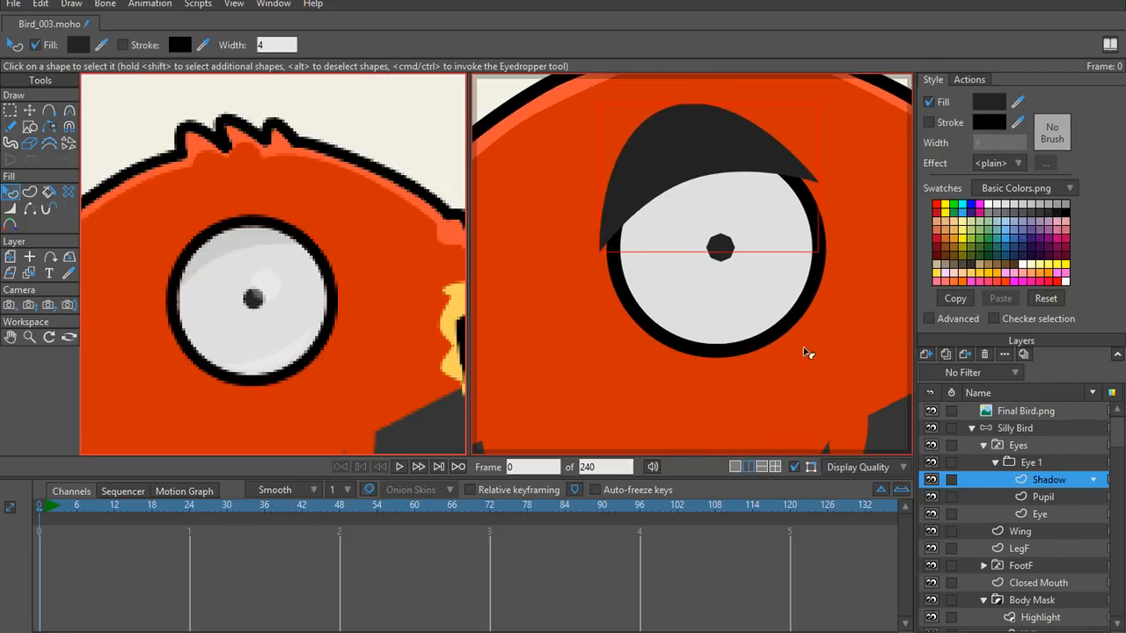
Step: Set the Eye 1 group mask to Hide all, with the Eye layer as the mask that clips the shadow
double_click(1046, 463)
left_click(632, 55)
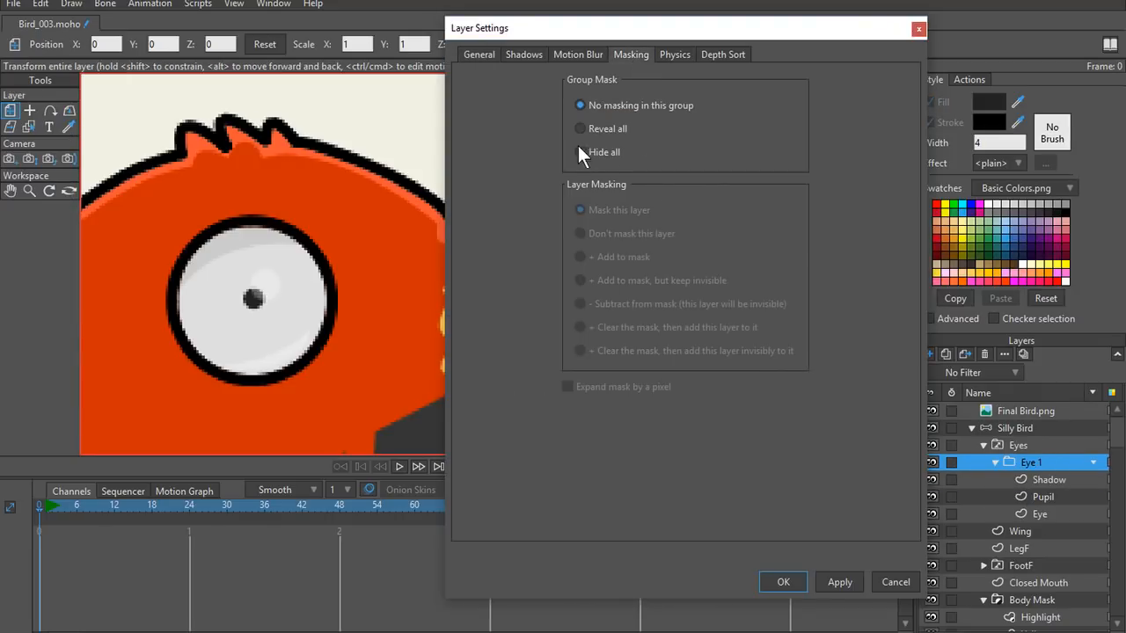
left_click(783, 583)
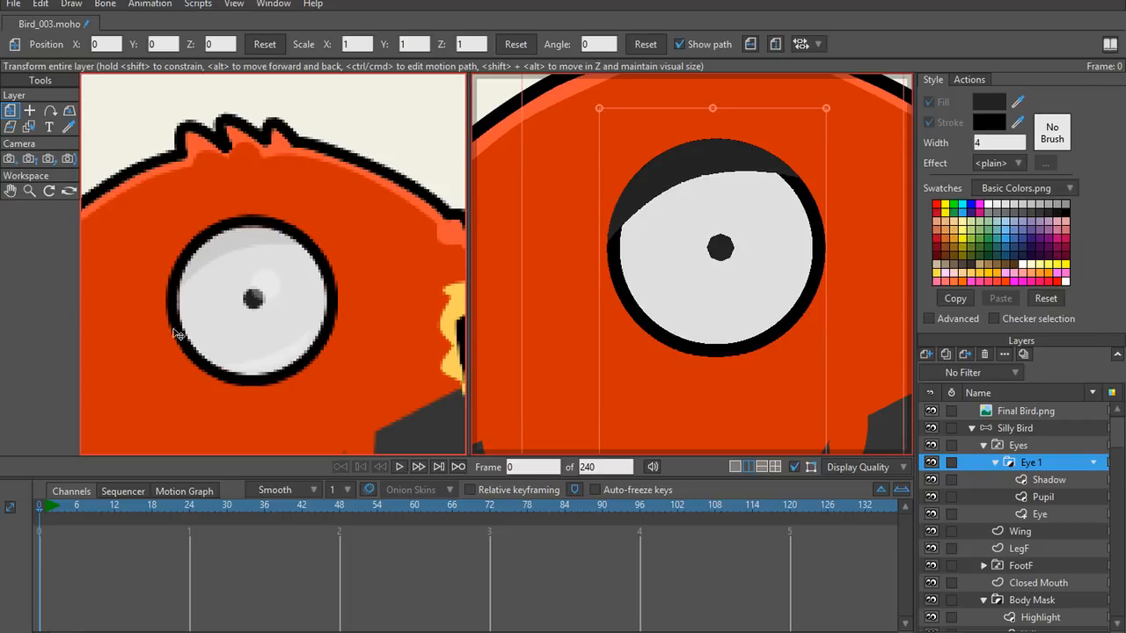
Step: Exclude strokes from the Eye layer's mask so the shadow is clipped inside the eye's outline
double_click(1041, 513)
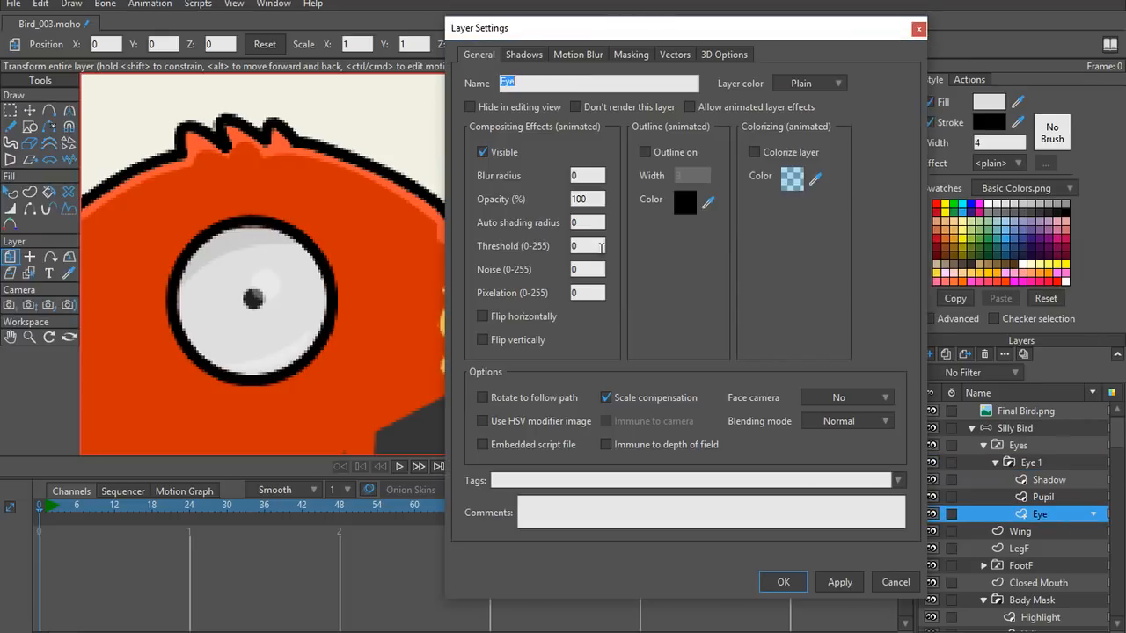
left_click(629, 55)
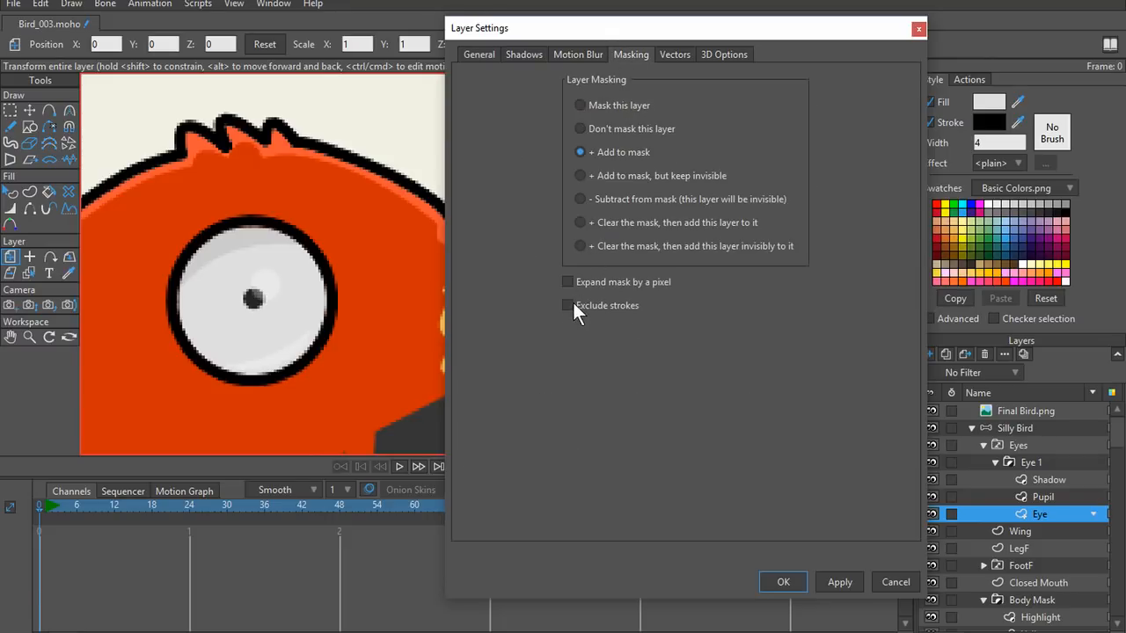
left_click(780, 579)
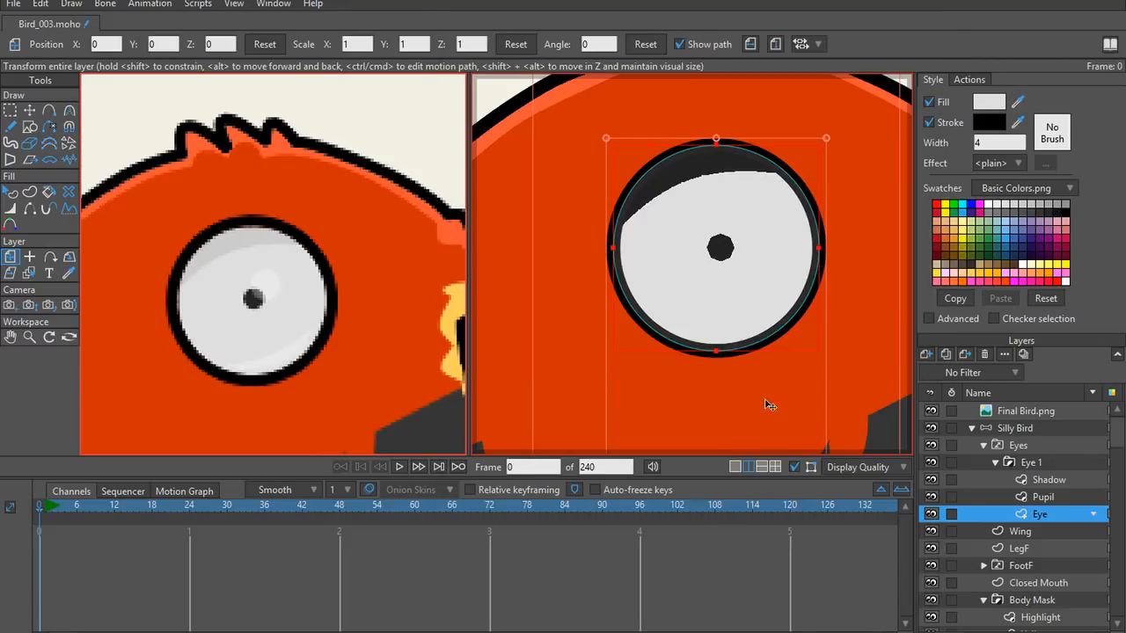
scroll(680, 219, "up", 2)
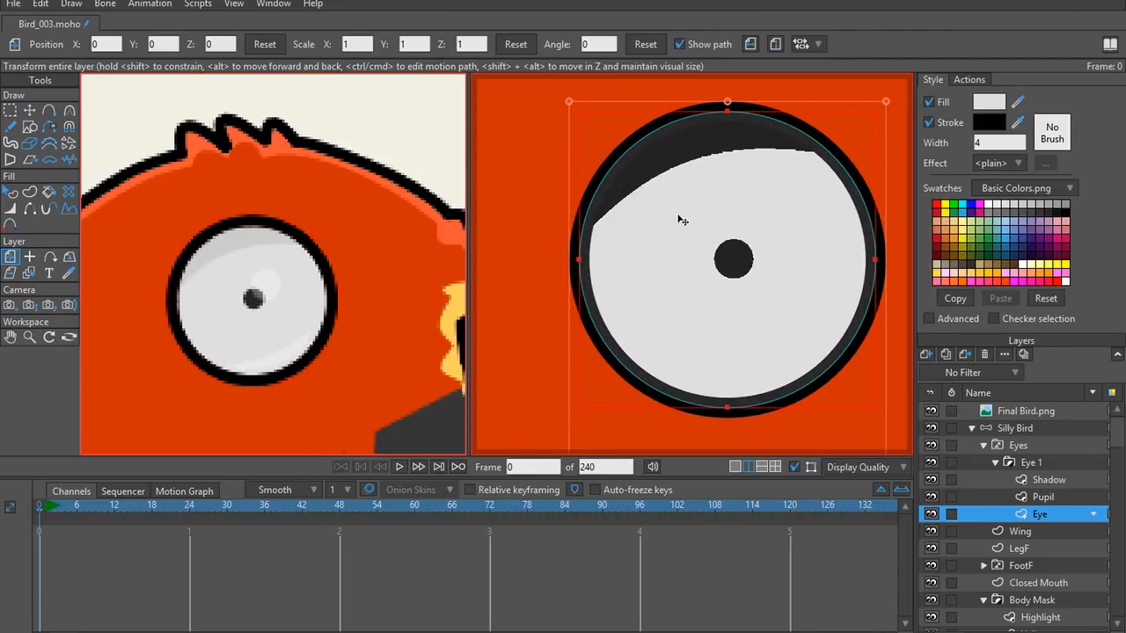
Step: Set the Shadow layer's opacity to 30%
double_click(1048, 480)
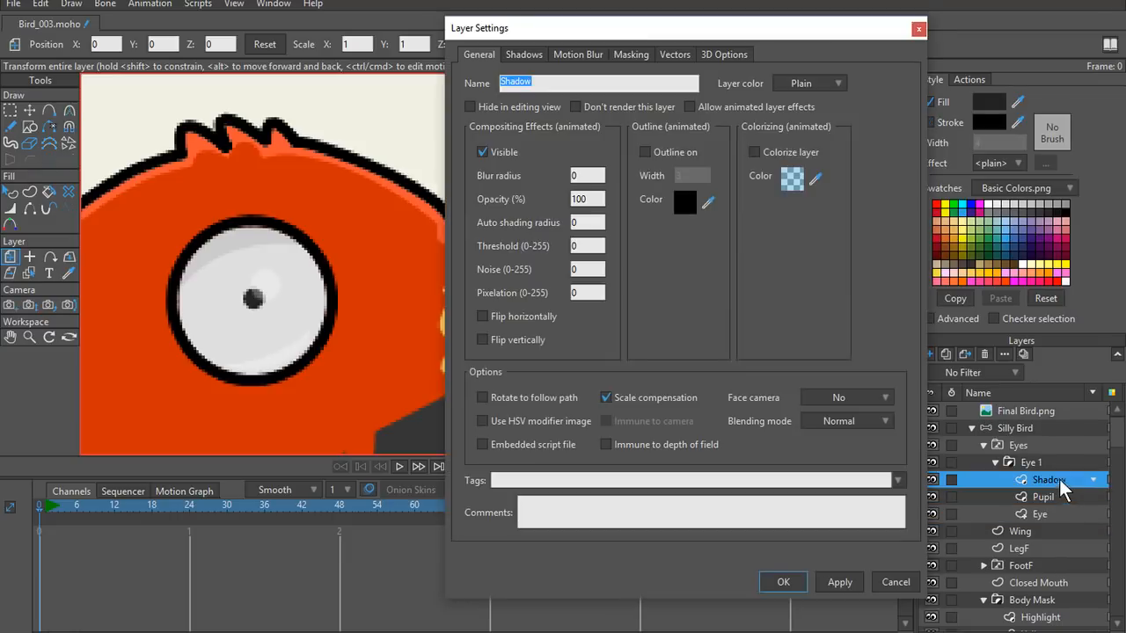
double_click(599, 197)
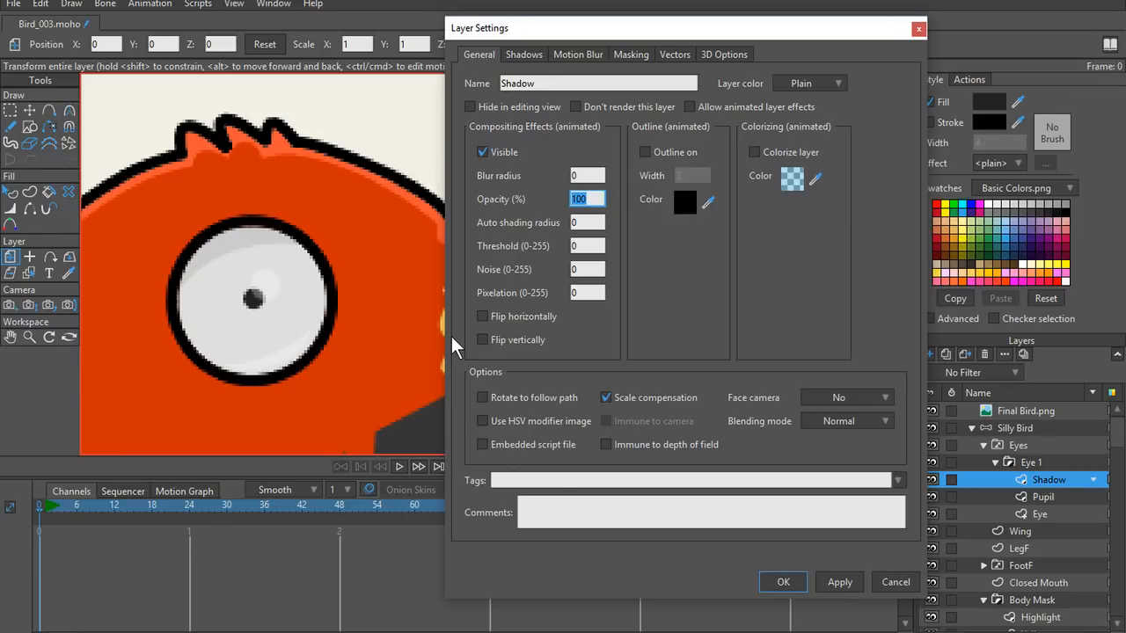
type("30")
left_click(834, 588)
left_click(784, 582)
scroll(666, 294, "down", 2)
Step: Try moving the pupil up under the eye shadow, render a preview of the frame, and undo the move
key("t")
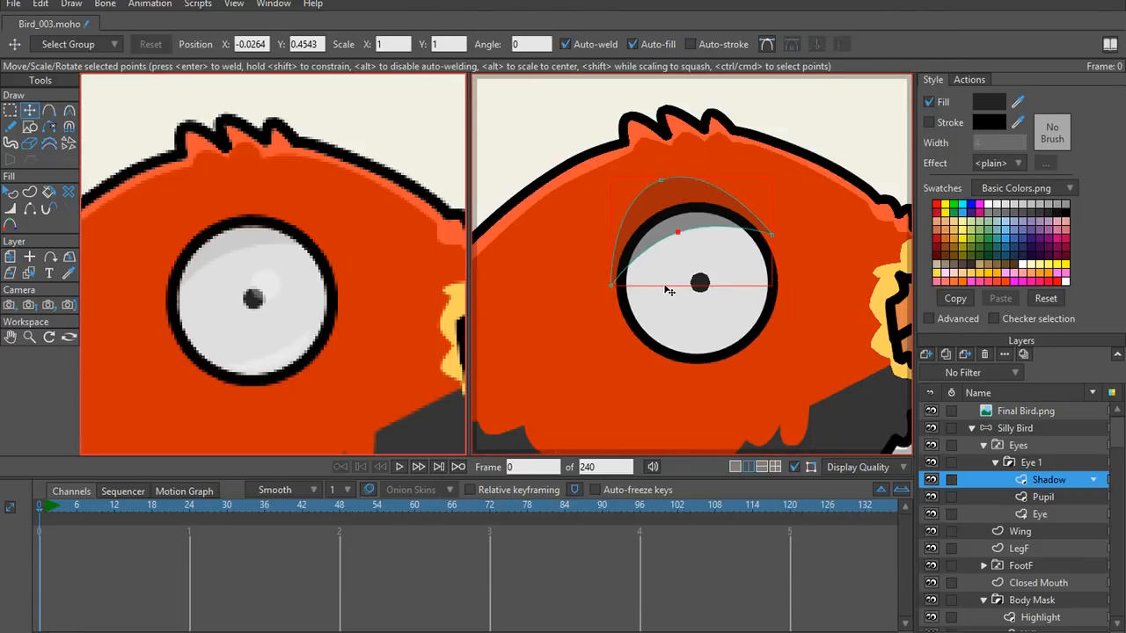
scroll(686, 292, "up", 2)
left_click(1047, 497)
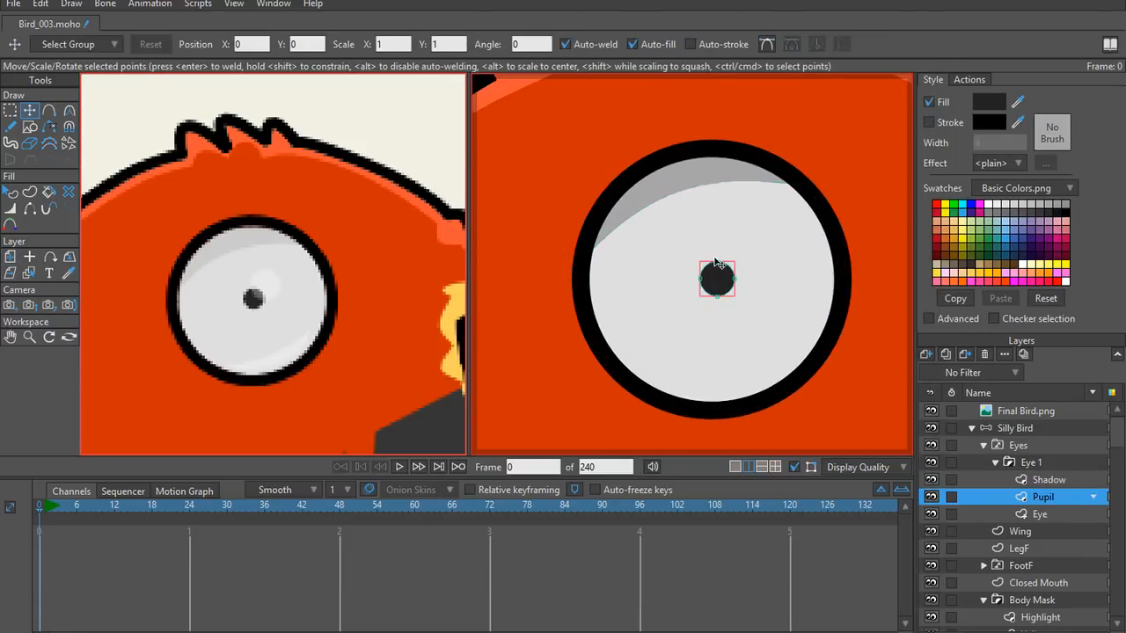
double_click(720, 287)
left_click_drag(719, 287, 662, 212)
key("ctrl+r")
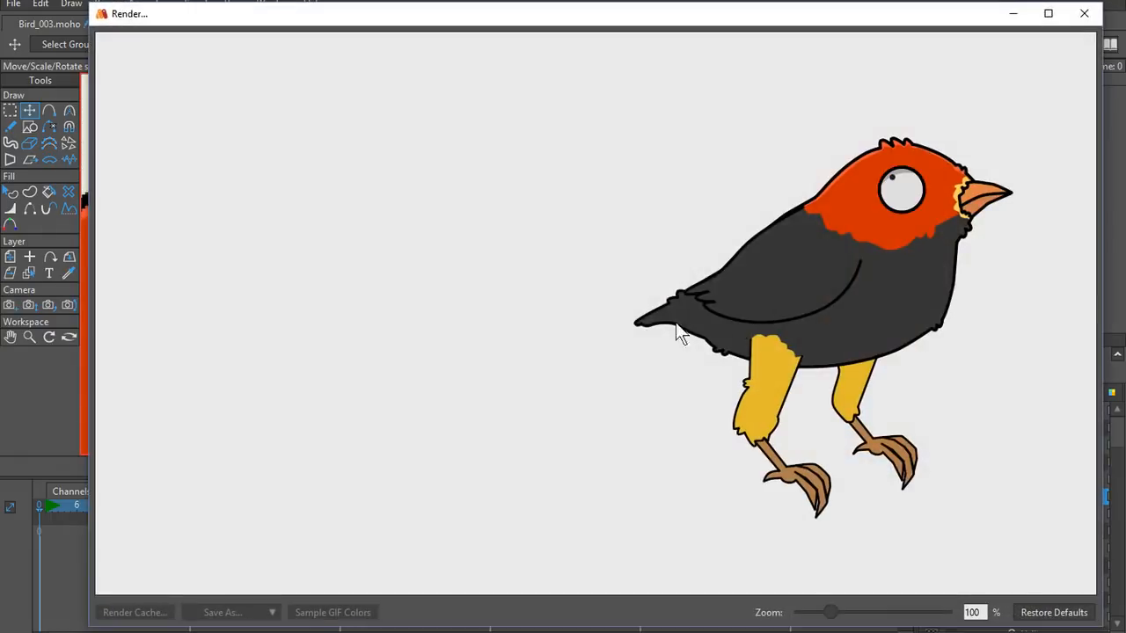
left_click(1084, 14)
key("ctrl+z")
scroll(663, 309, "down", 5)
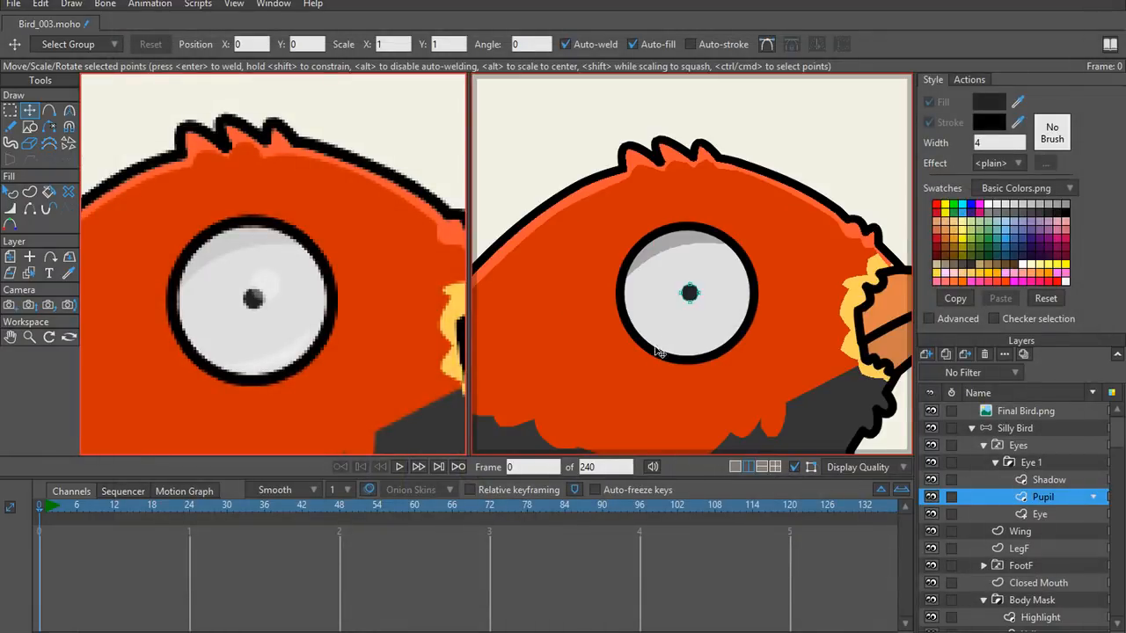
Step: Add a vector layer above Shadow in the Eye 1 group and name it Highlight
scroll(739, 279, "up", 4)
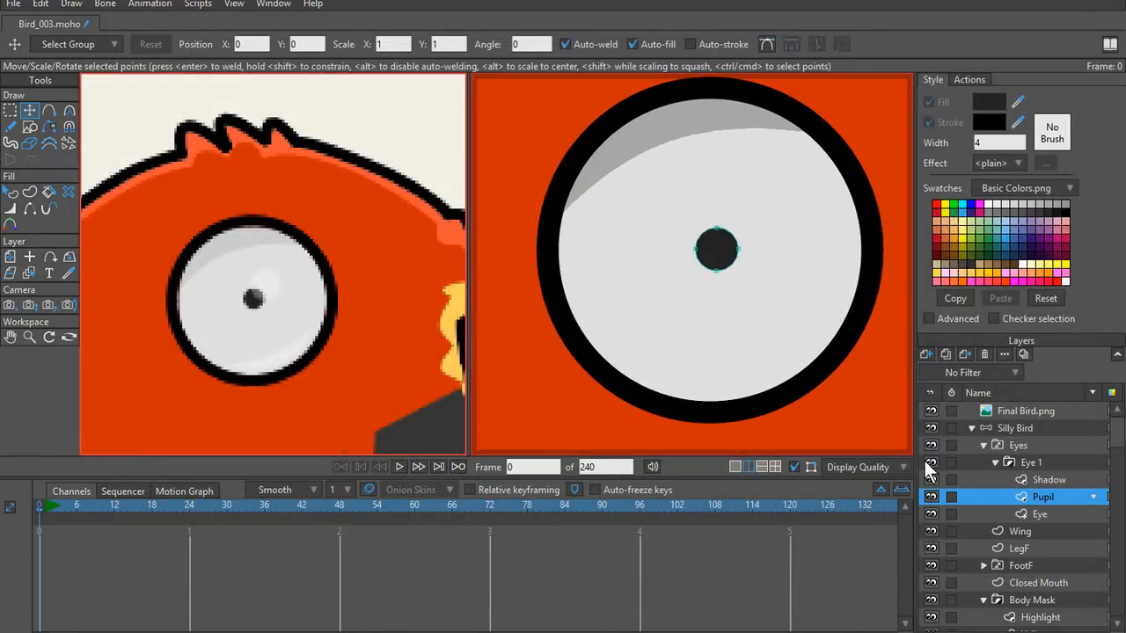
left_click(1055, 481)
left_click(927, 355)
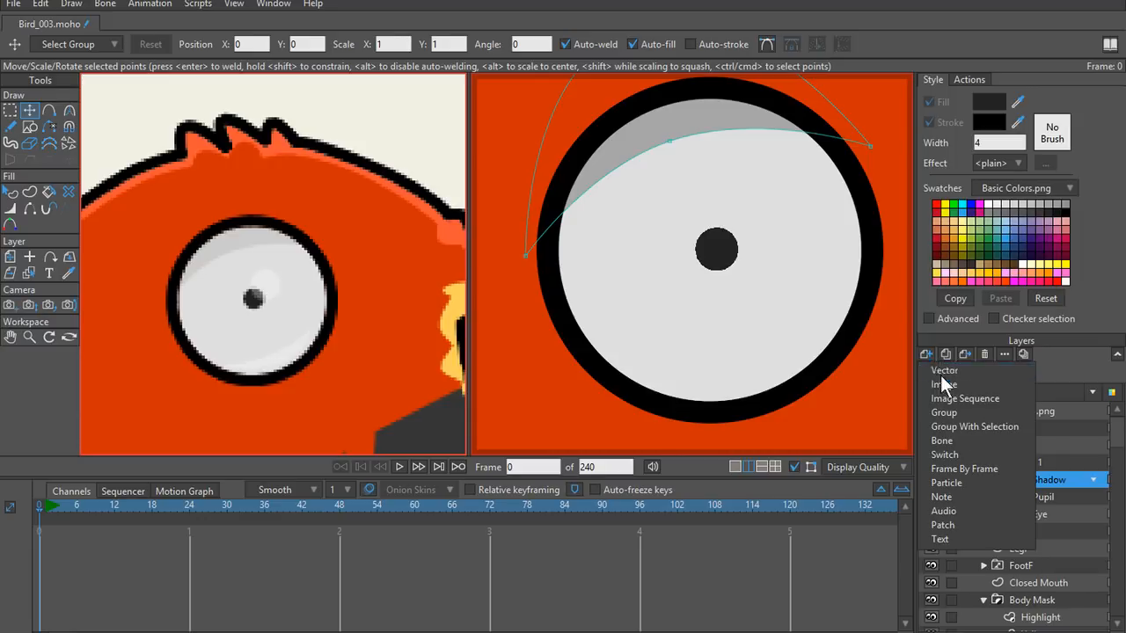
left_click(940, 376)
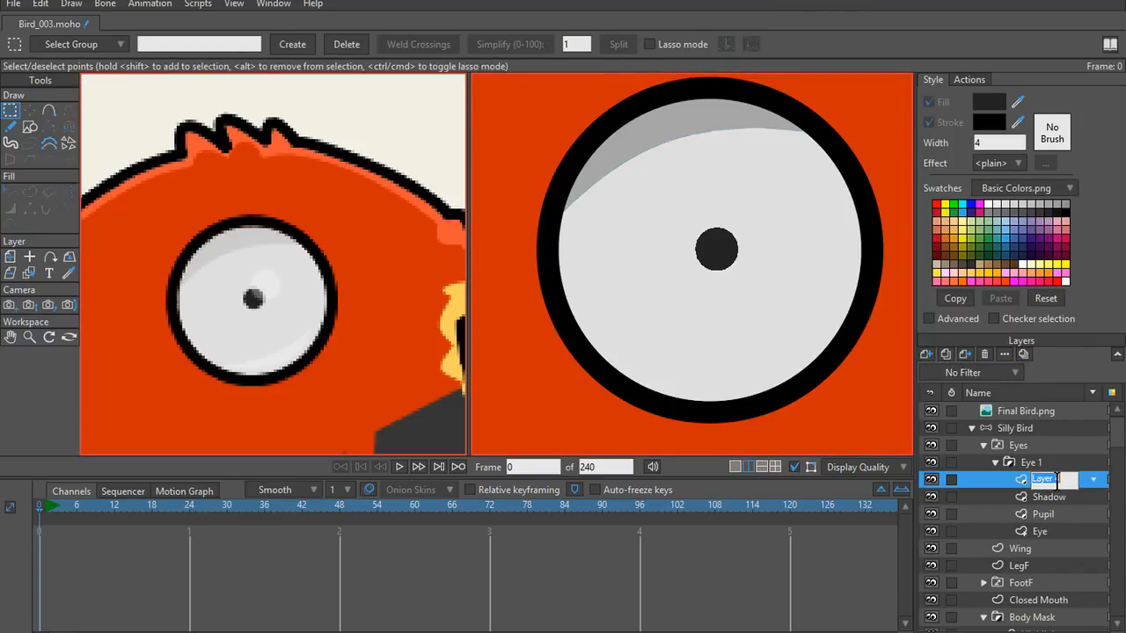
type("Highlight")
key("Return")
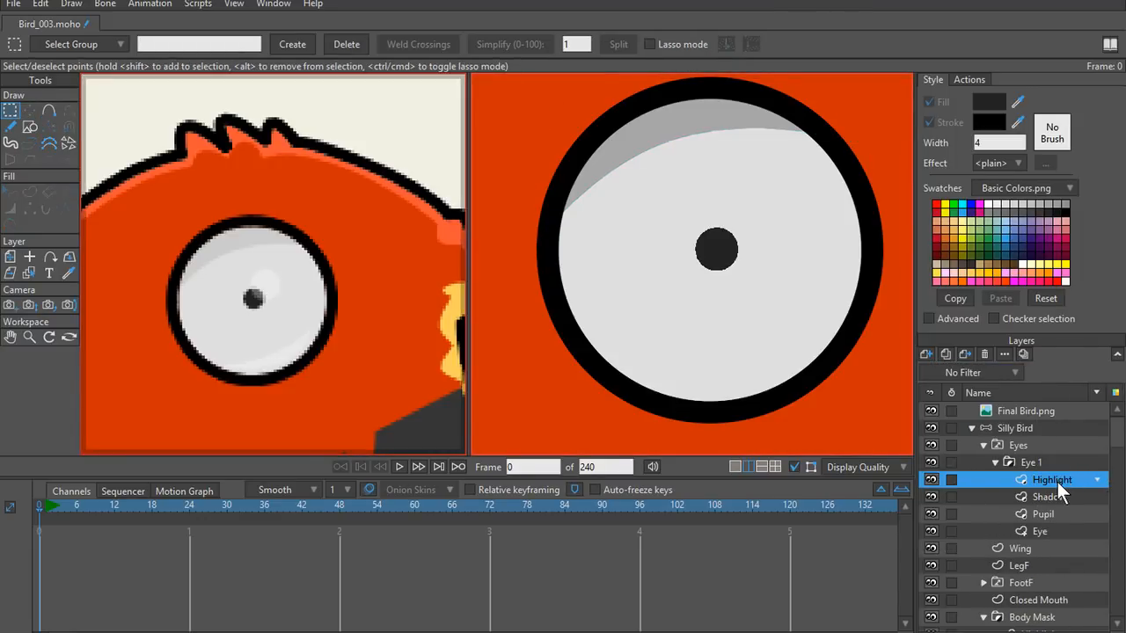
Step: Choose the Draw Shape tool and set its fill colour to white, FFFFFF
left_click(30, 125)
left_click(976, 104)
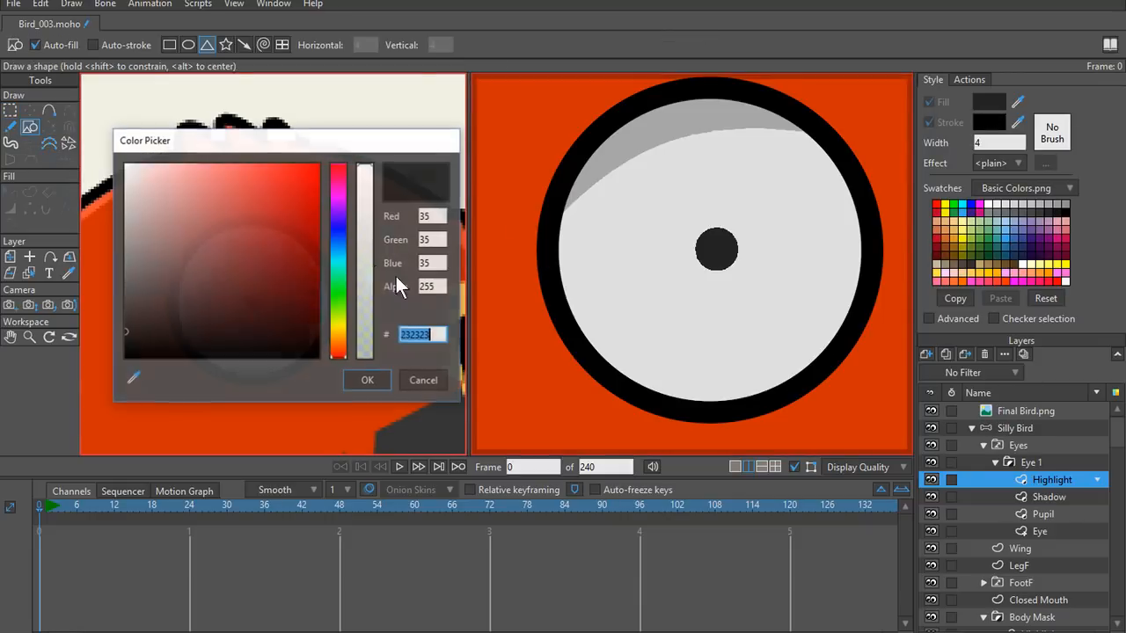
type("FFFFFF")
left_click(367, 380)
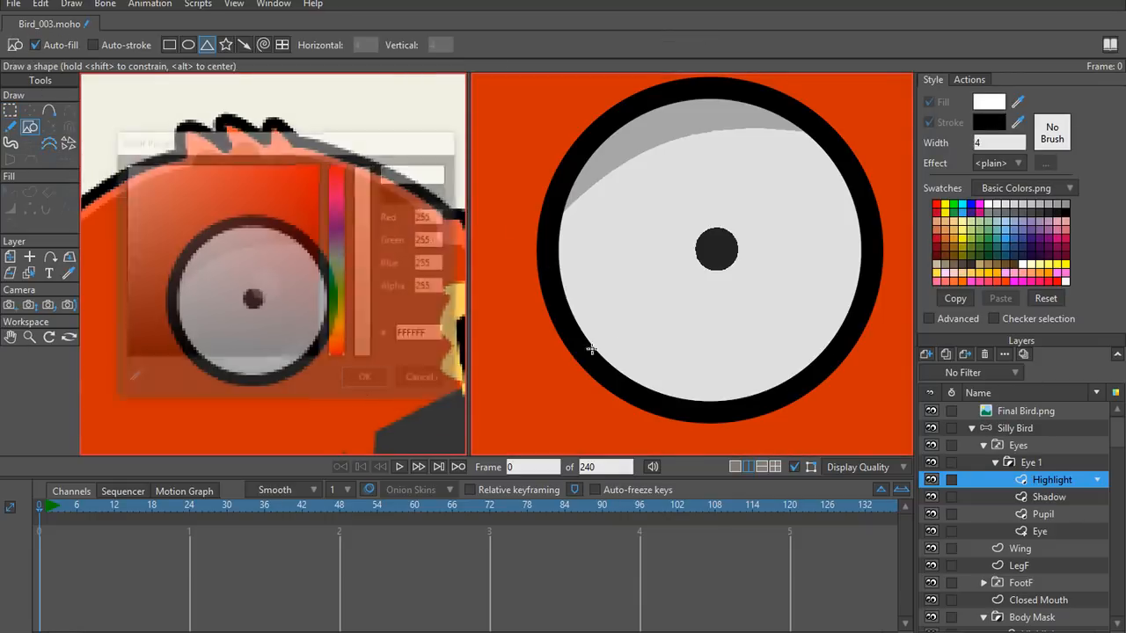
key("ctrl+z")
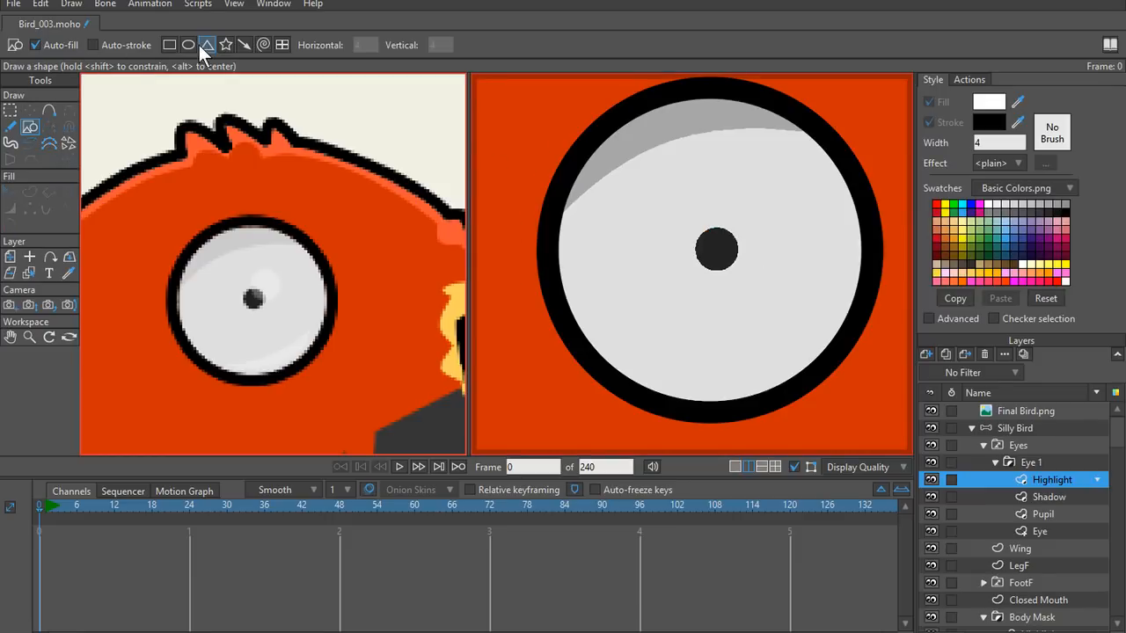
Step: Draw a white circle on the Highlight layer and place it over the pupil's upper beak-side edge, at about X 0.005, Y 0.416
left_click(188, 44)
scroll(361, 218, "down", 2)
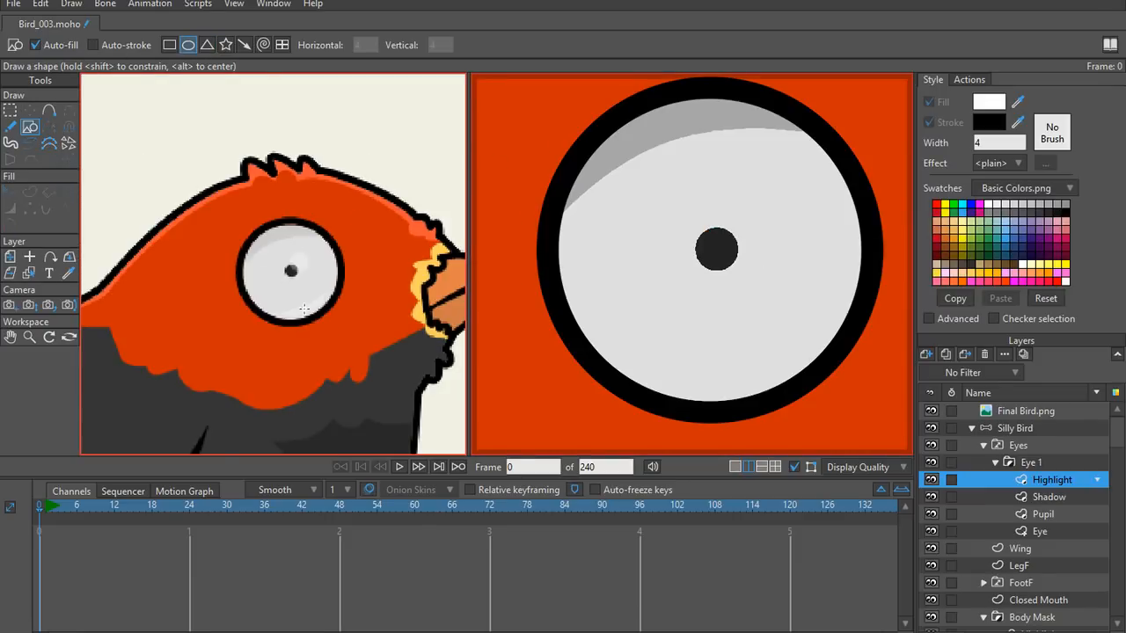
scroll(722, 219, "up", 2)
left_click_drag(712, 210, 819, 315)
key("t")
left_click_drag(778, 285, 748, 243)
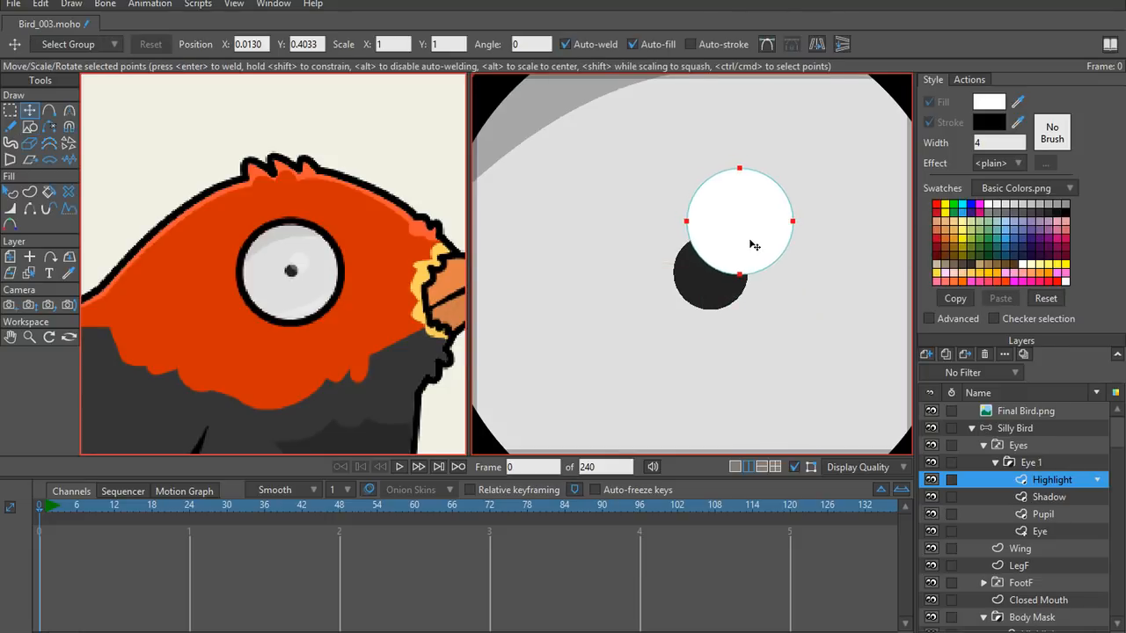
scroll(748, 244, "down", 2)
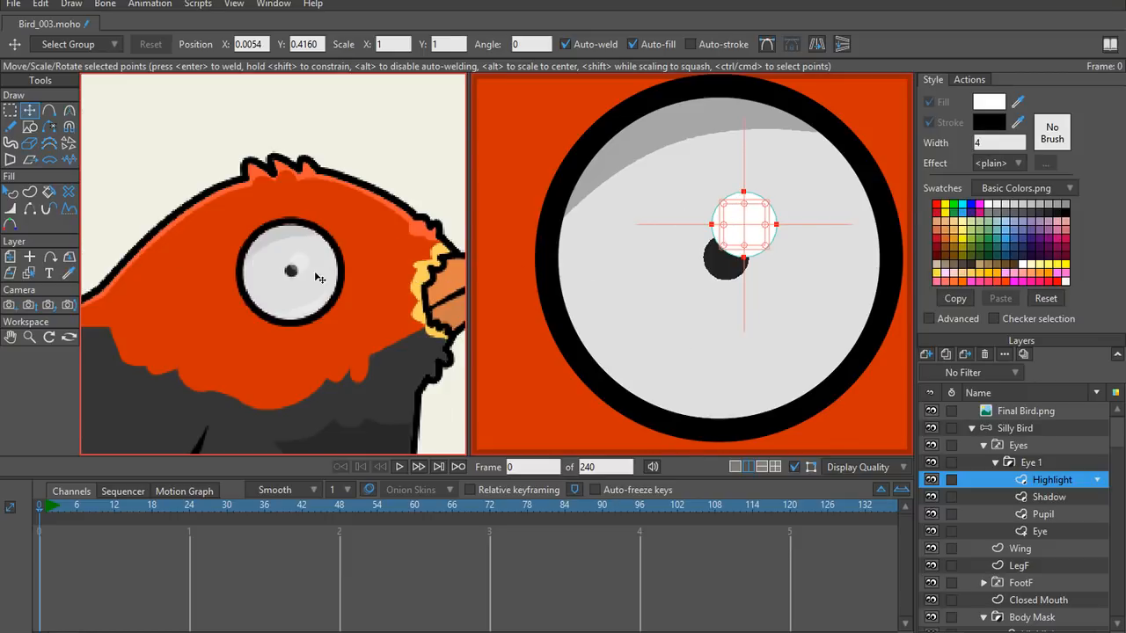
Step: Set the Highlight layer's opacity to 50%
key("q")
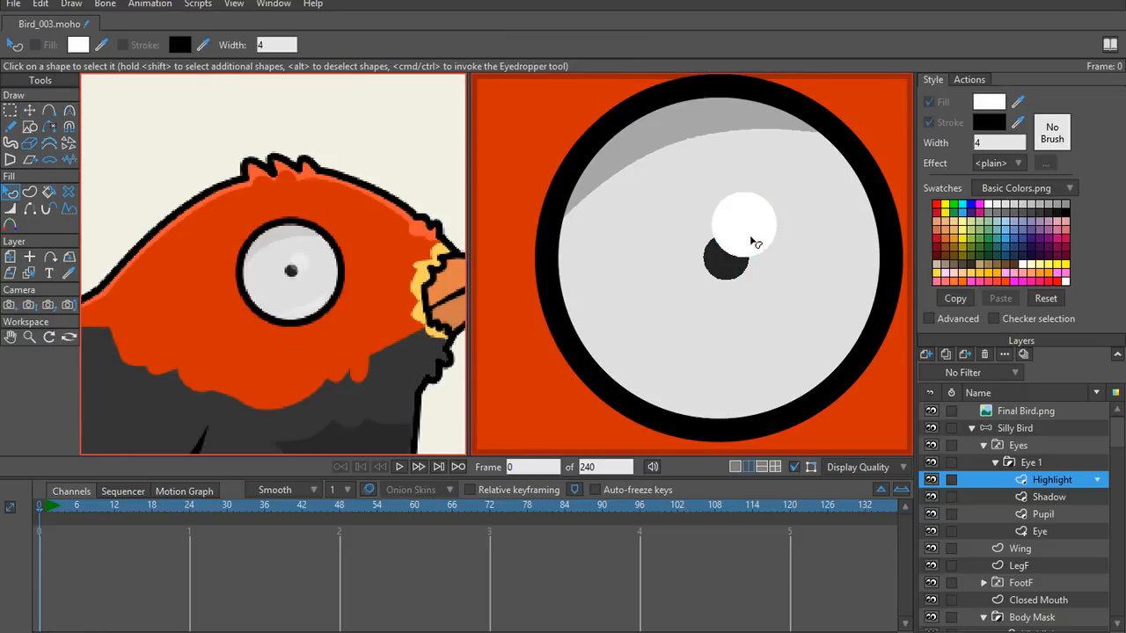
double_click(1047, 484)
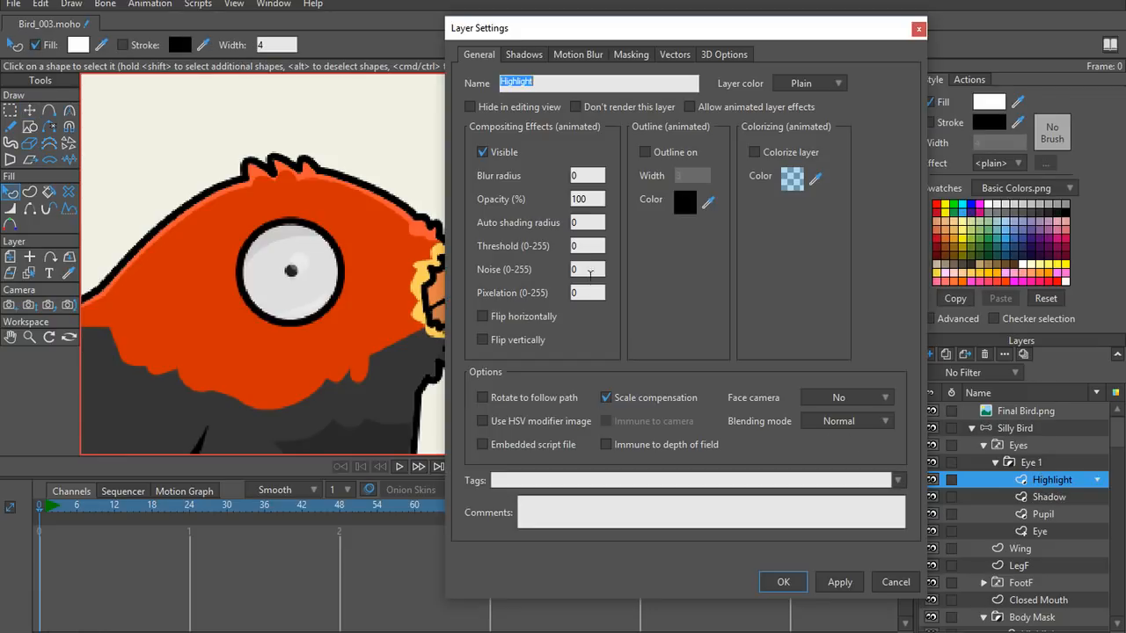
double_click(598, 197)
type("50")
key("Return")
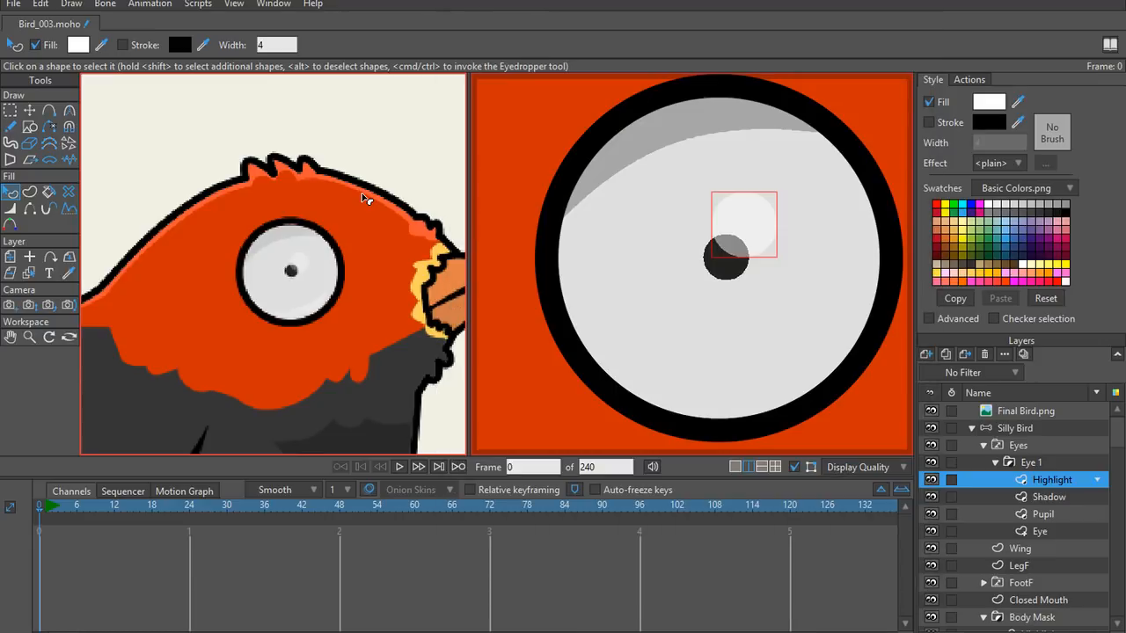
Step: Nudge the highlight circle slightly upward and clear the point selection
scroll(740, 331, "down", 2)
key("t")
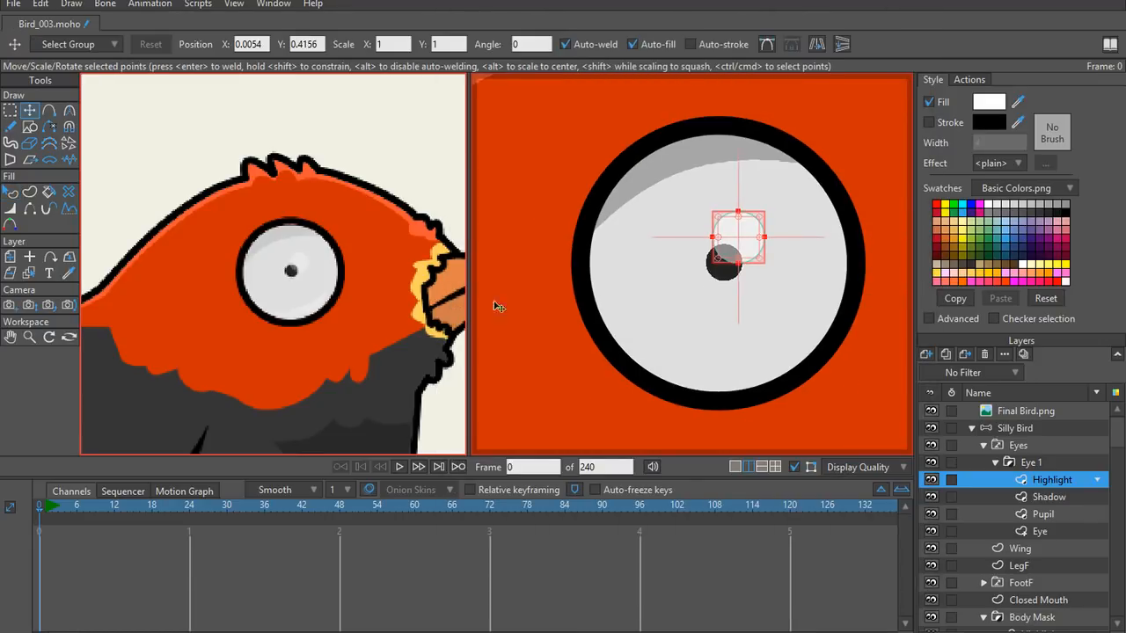
left_click_drag(418, 192, 414, 190)
left_click(415, 190)
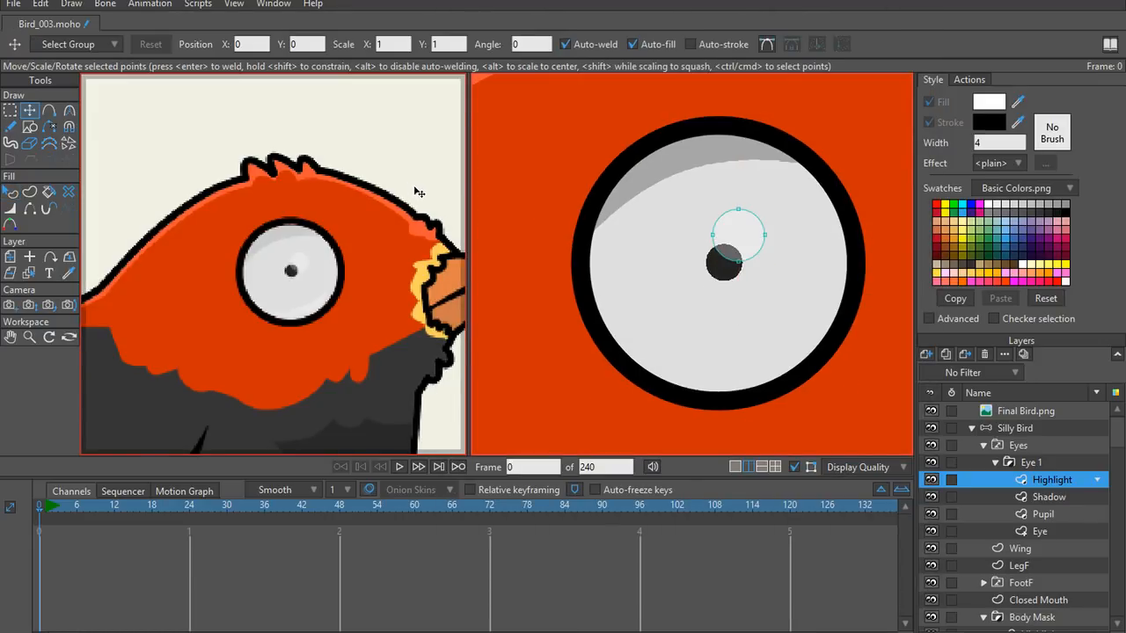
Step: Compare the whole bird rig with the Final Bird reference, examining the eye, head, wing and body shading
scroll(414, 190, "down", 2)
scroll(729, 259, "down", 3)
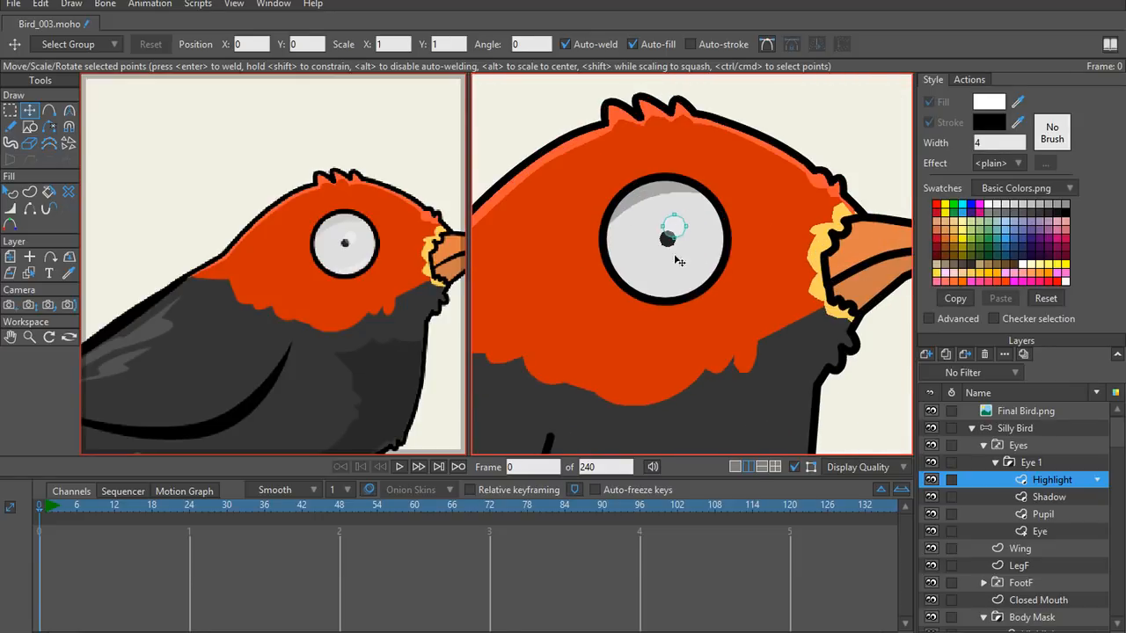
scroll(703, 229, "down", 3)
scroll(704, 285, "down", 3)
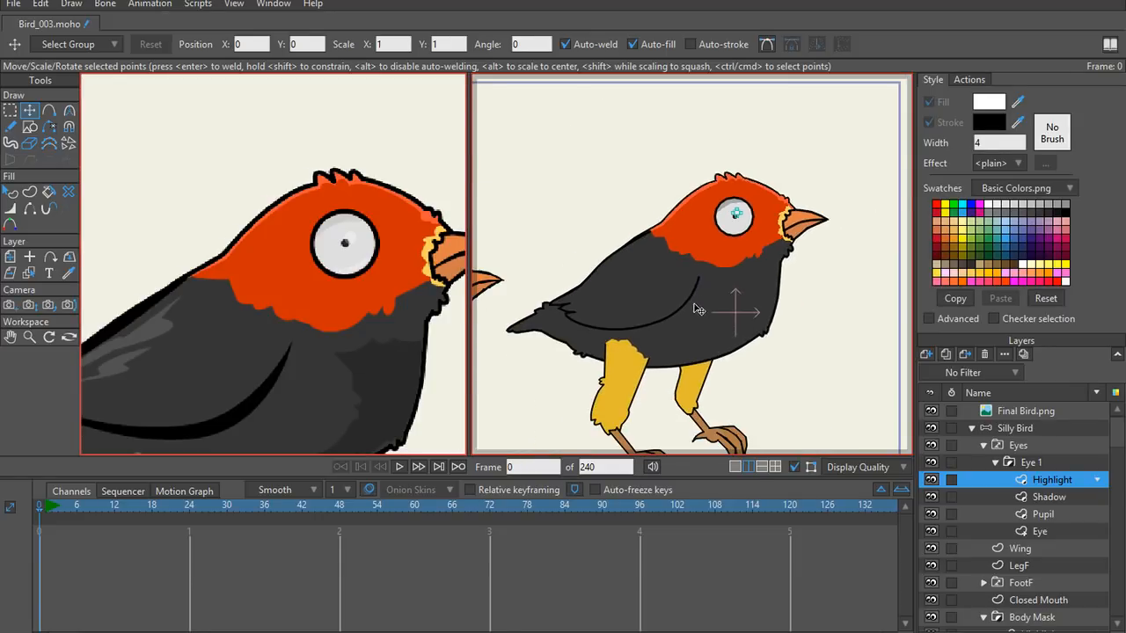
scroll(713, 279, "up", 1)
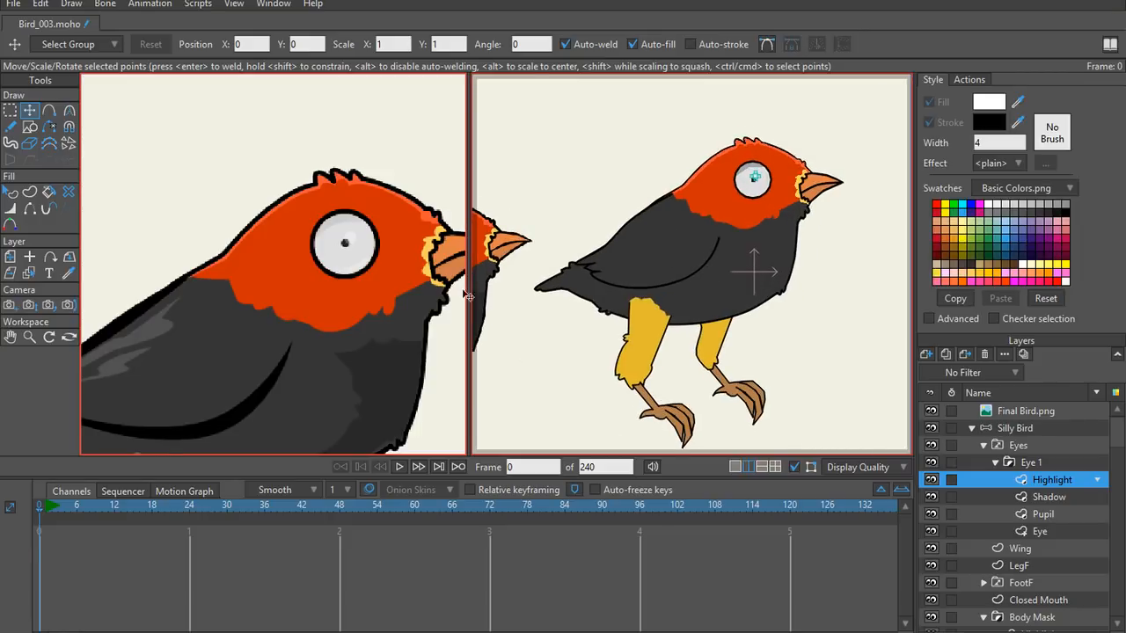
scroll(306, 277, "down", 1)
scroll(272, 277, "down", 1)
scroll(280, 243, "down", 3)
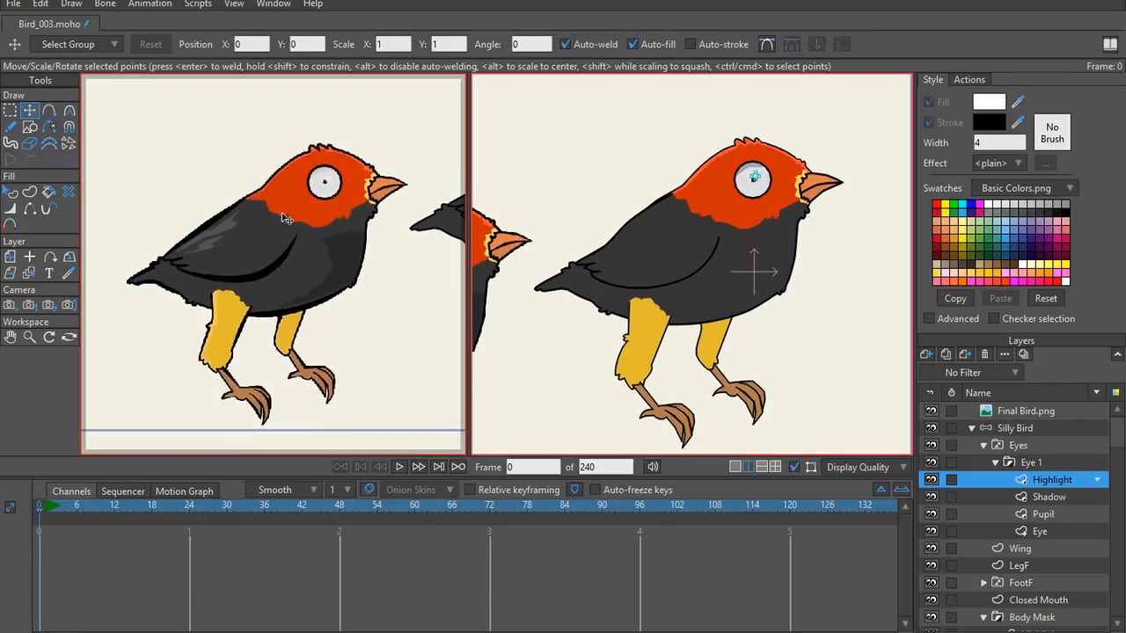
scroll(299, 250, "up", 5)
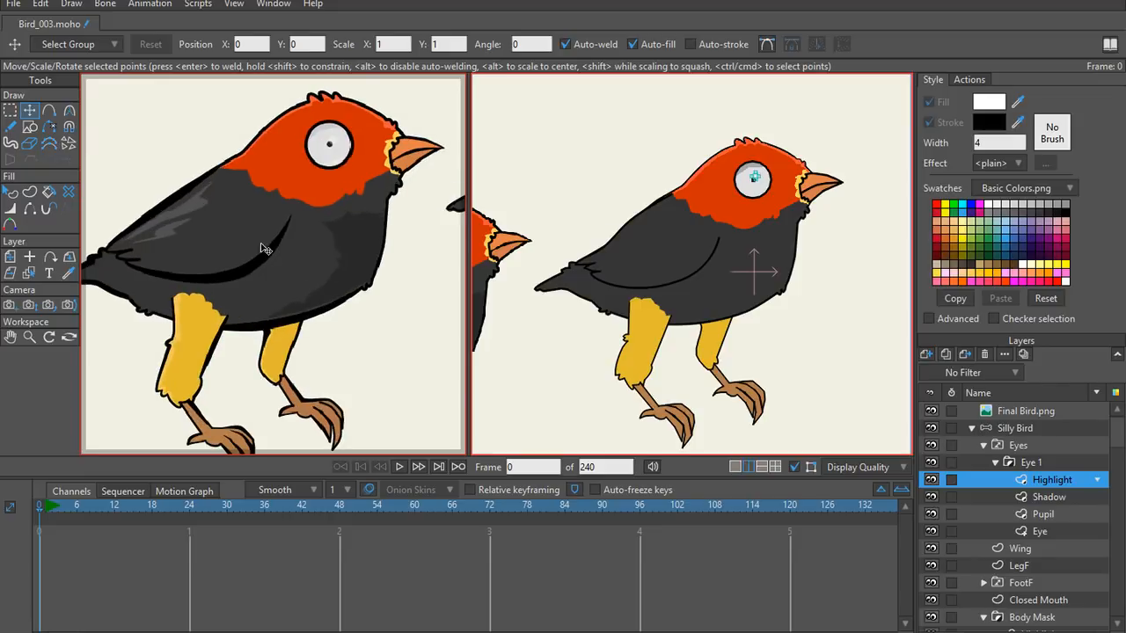
left_click_drag(262, 246, 354, 252)
scroll(354, 251, "down", 4)
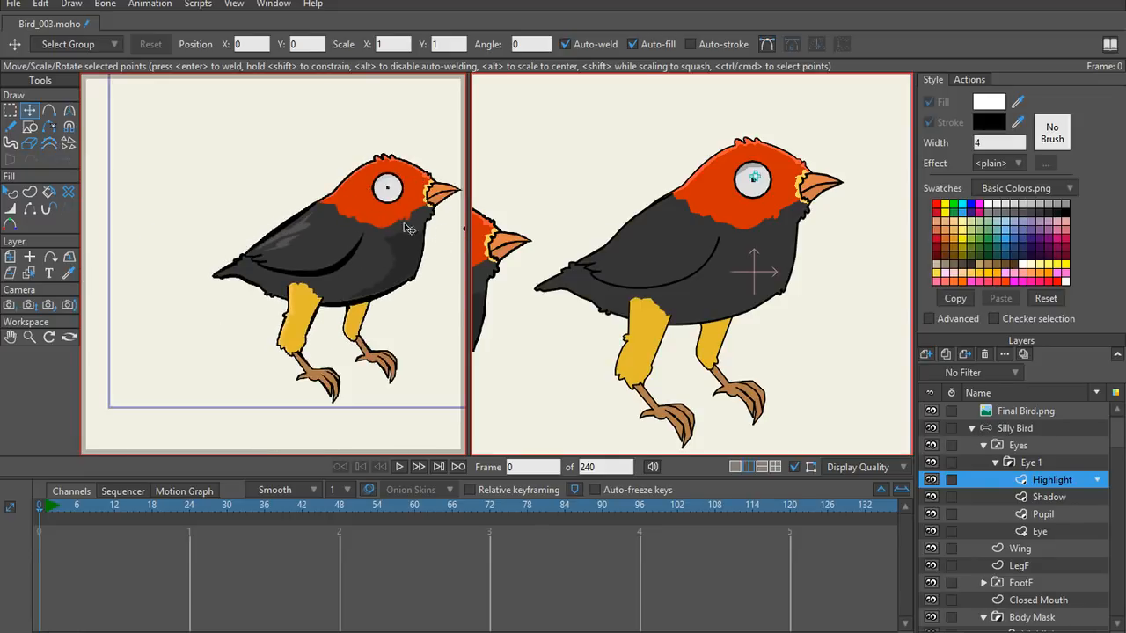
left_click_drag(431, 281, 379, 277)
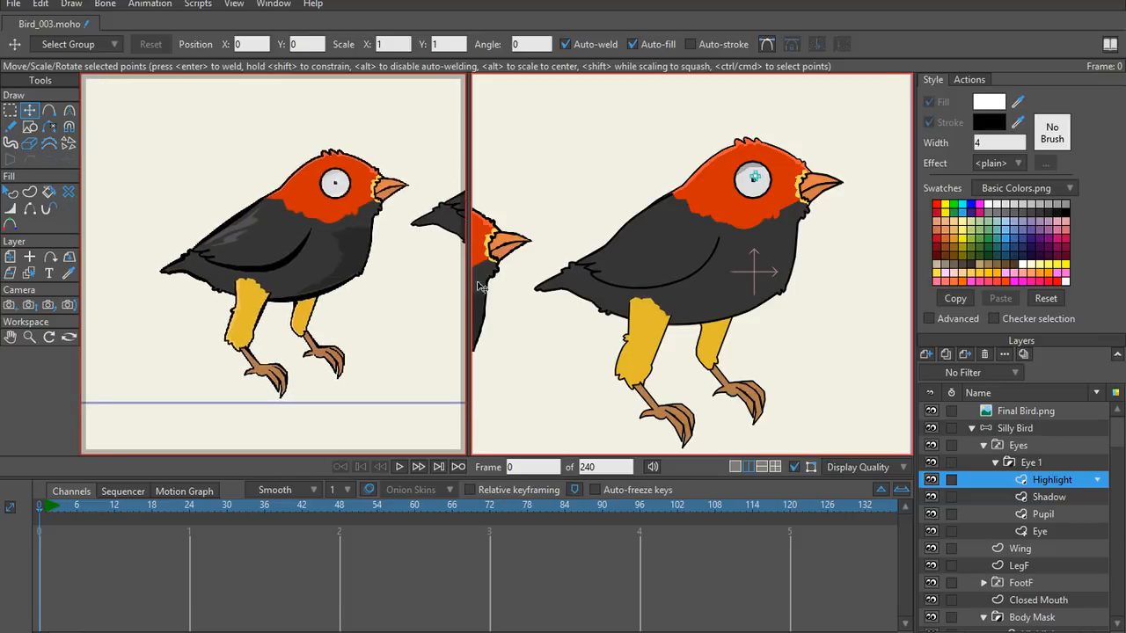
scroll(668, 293, "up", 2)
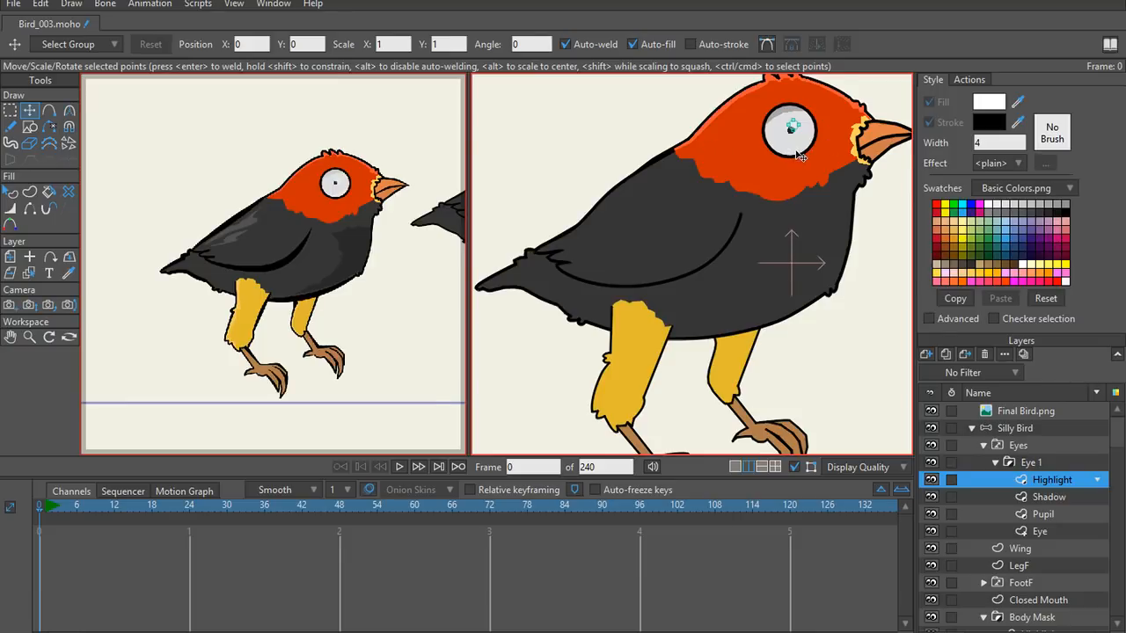
left_click_drag(800, 156, 721, 214)
scroll(737, 204, "up", 3)
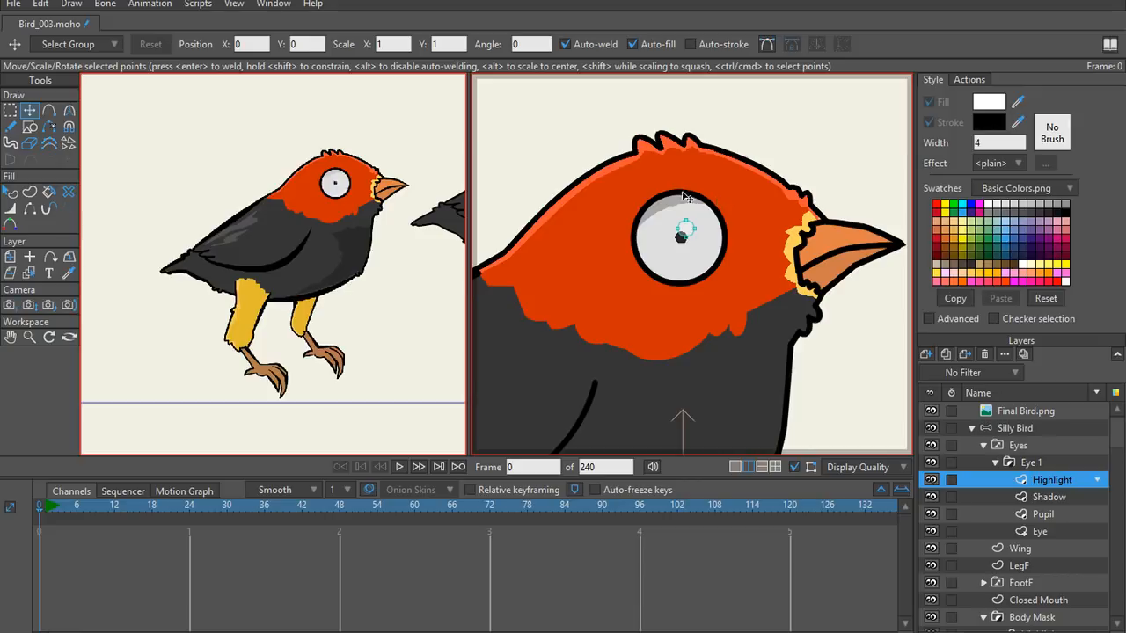
scroll(604, 314, "down", 5)
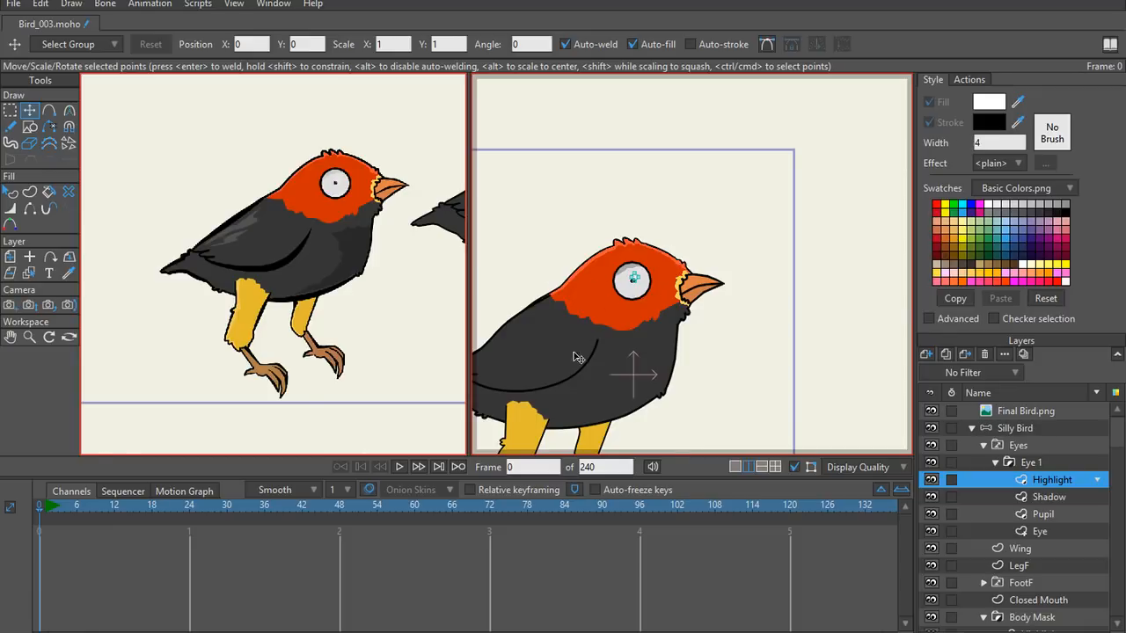
Step: Examine the rigged bird's eye shadow, pupil highlight and head shading up close, and compare them with the Final Bird reference's eye
scroll(705, 253, "down", 4)
scroll(705, 252, "up", 7)
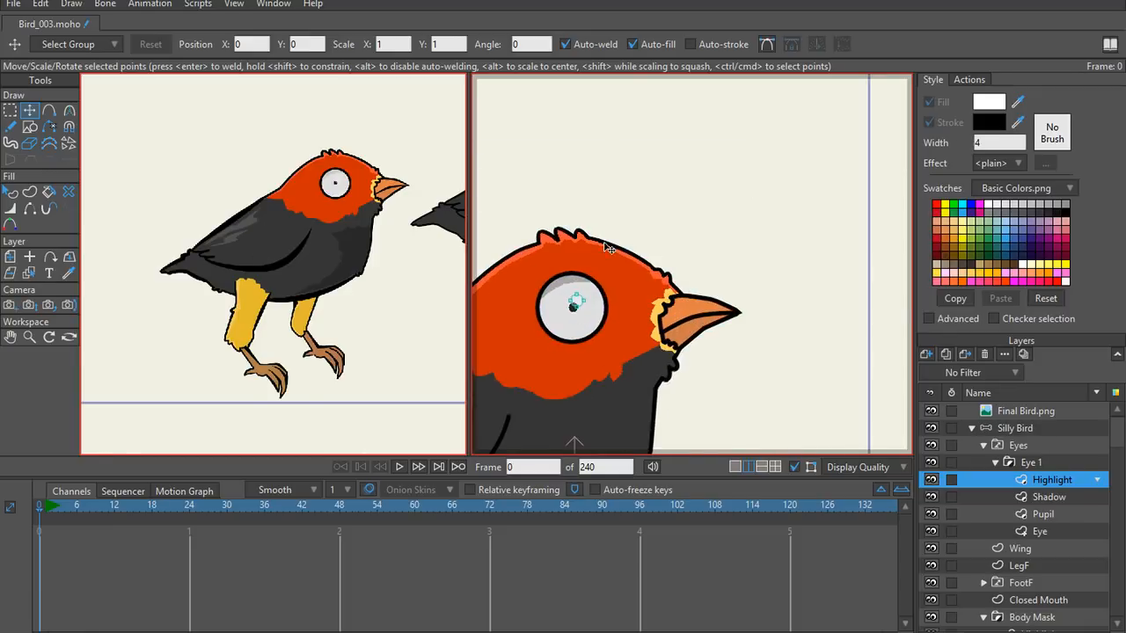
scroll(748, 244, "up", 4)
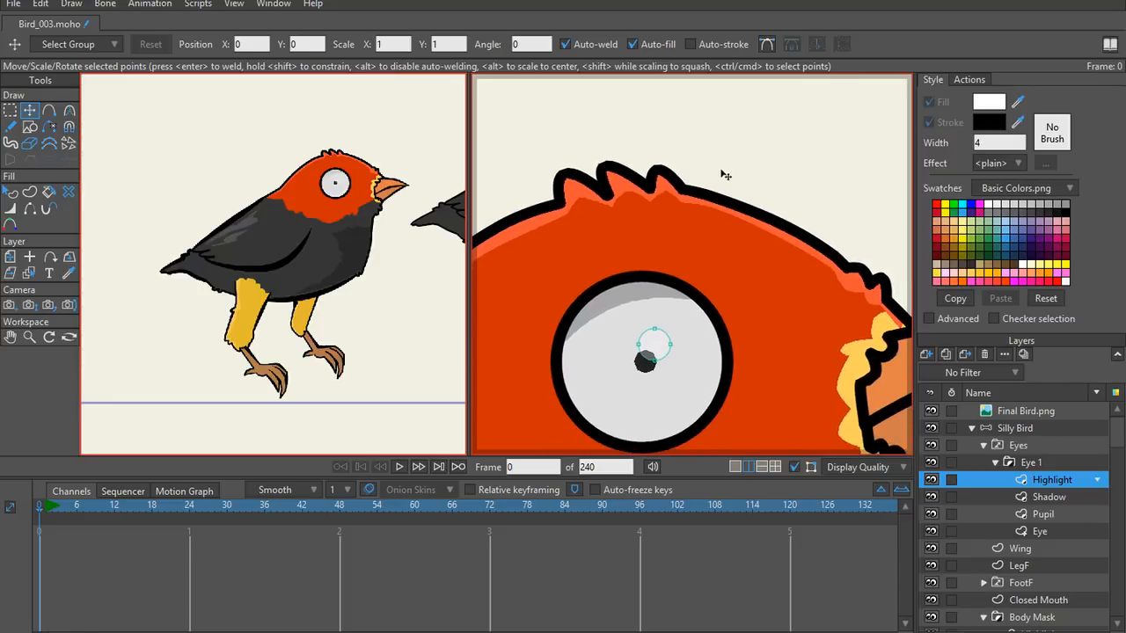
scroll(760, 170, "down", 4)
scroll(844, 159, "down", 3)
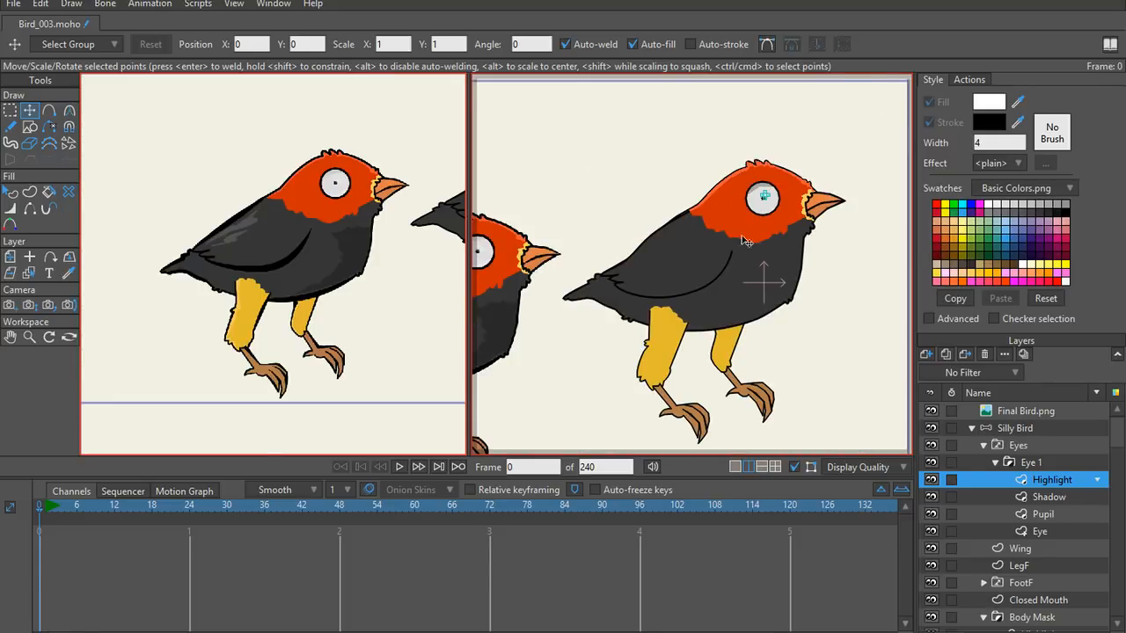
scroll(759, 281, "up", 4)
left_click_drag(761, 278, 643, 412)
scroll(628, 330, "up", 2)
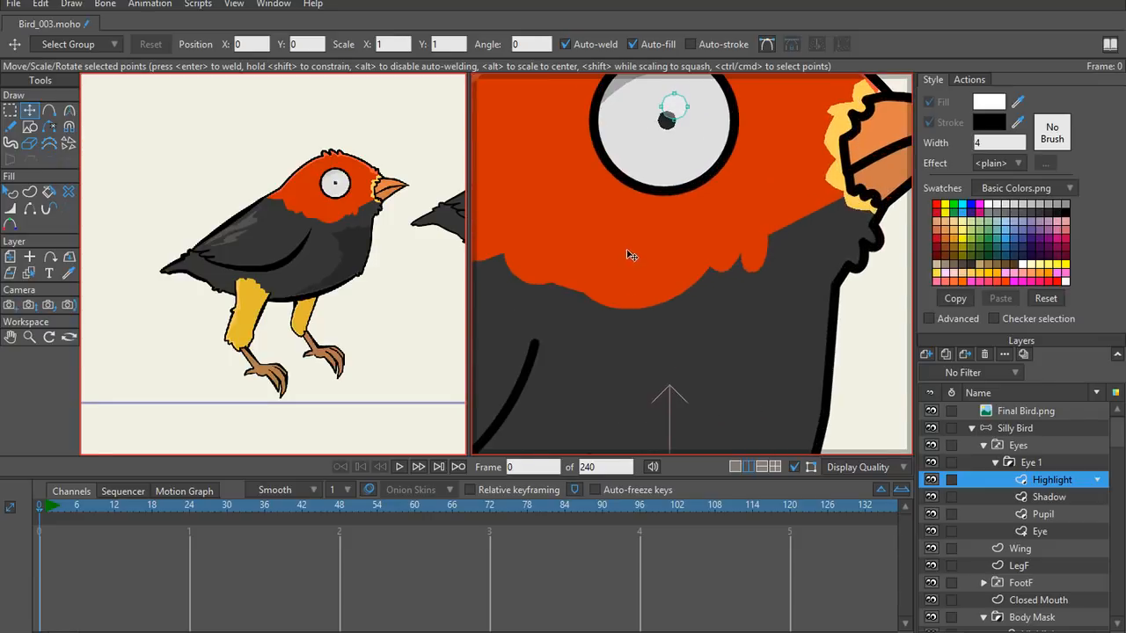
left_click_drag(624, 231, 656, 407)
scroll(630, 248, "up", 3)
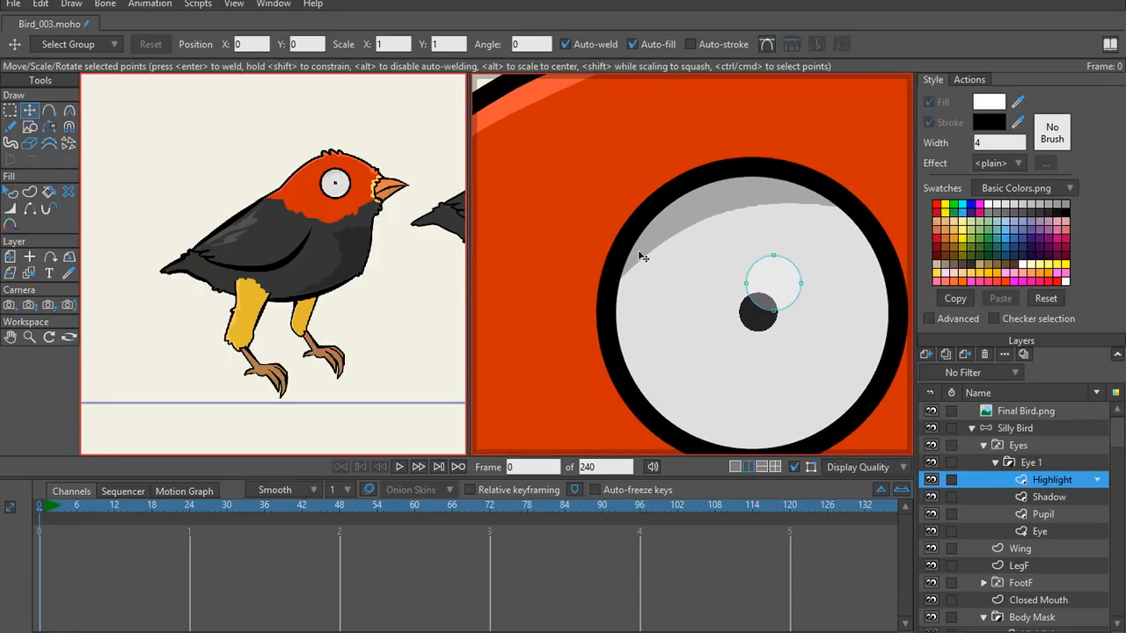
scroll(807, 290, "down", 2)
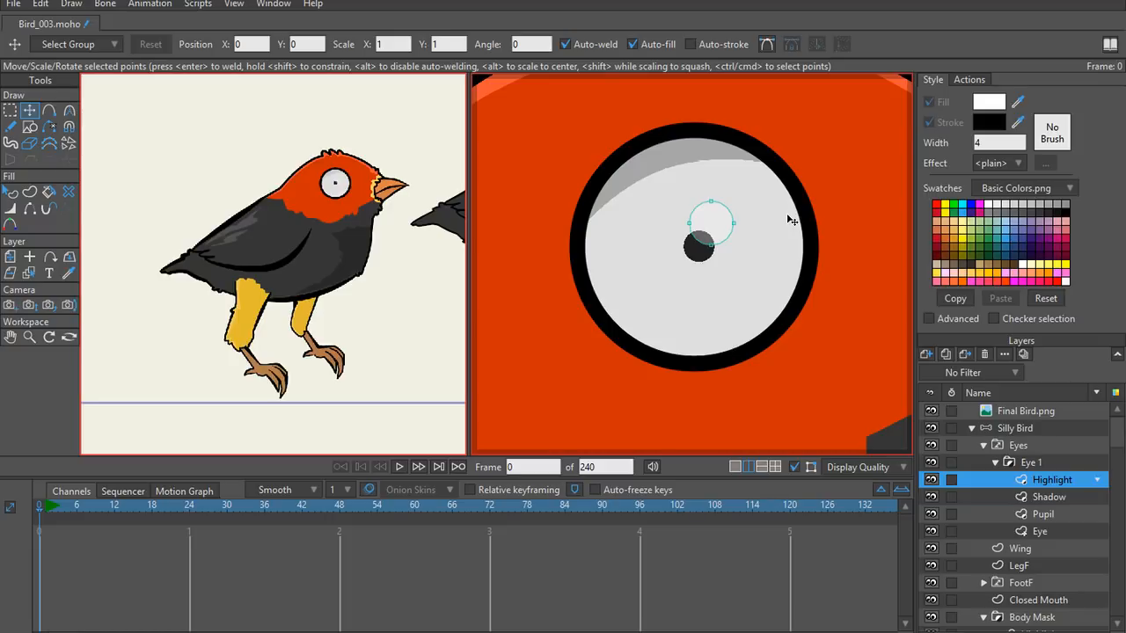
scroll(736, 249, "down", 6)
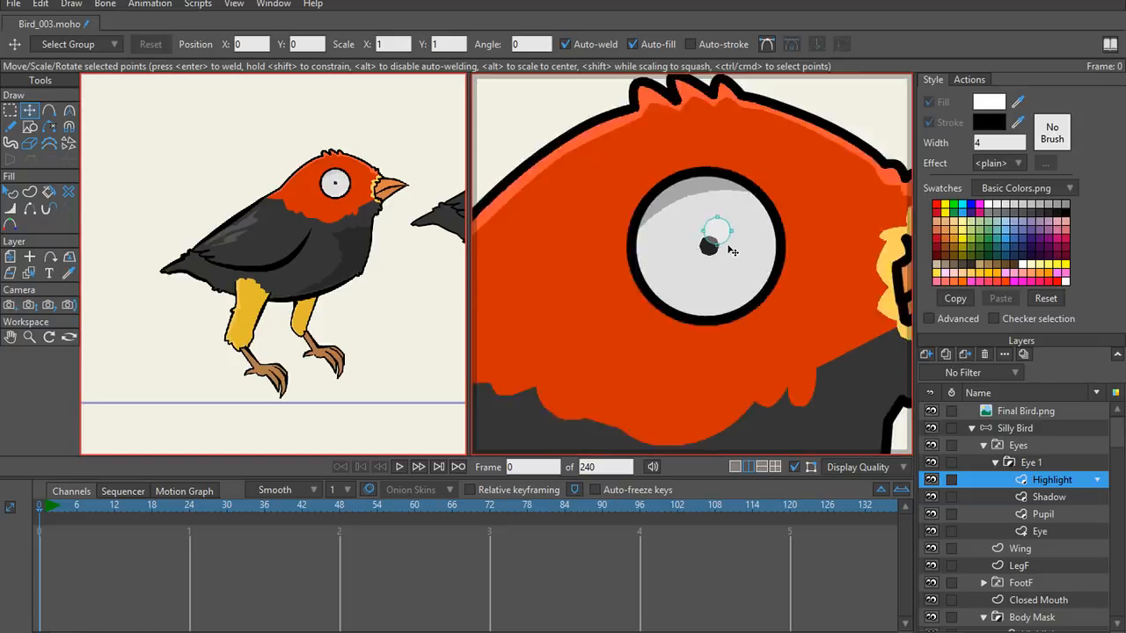
scroll(665, 252, "up", 6)
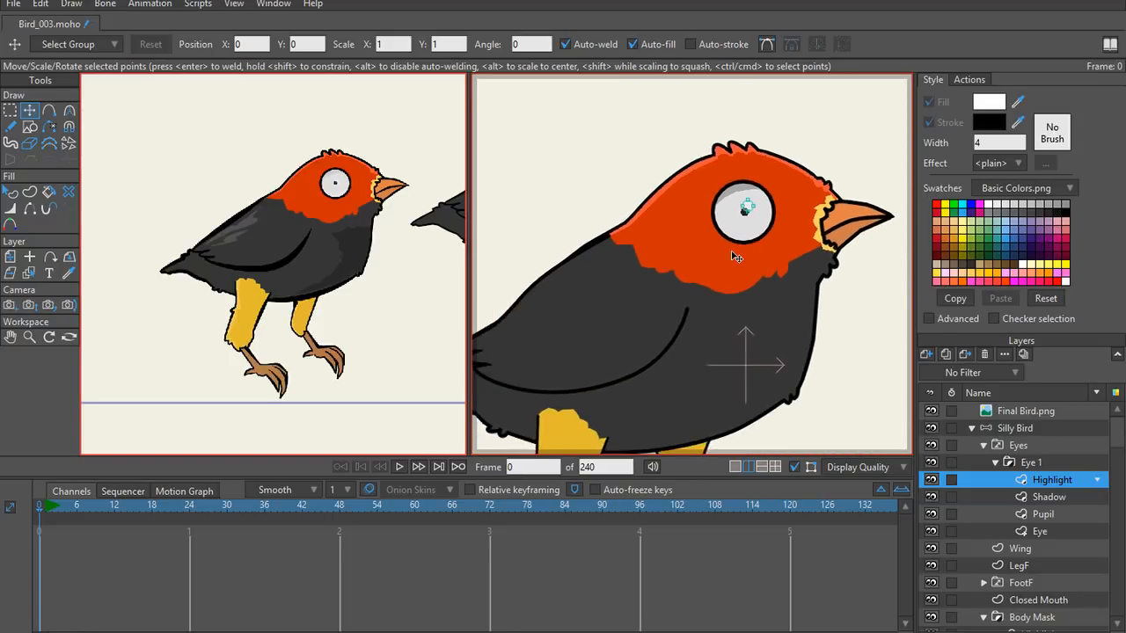
left_click_drag(699, 275, 699, 359)
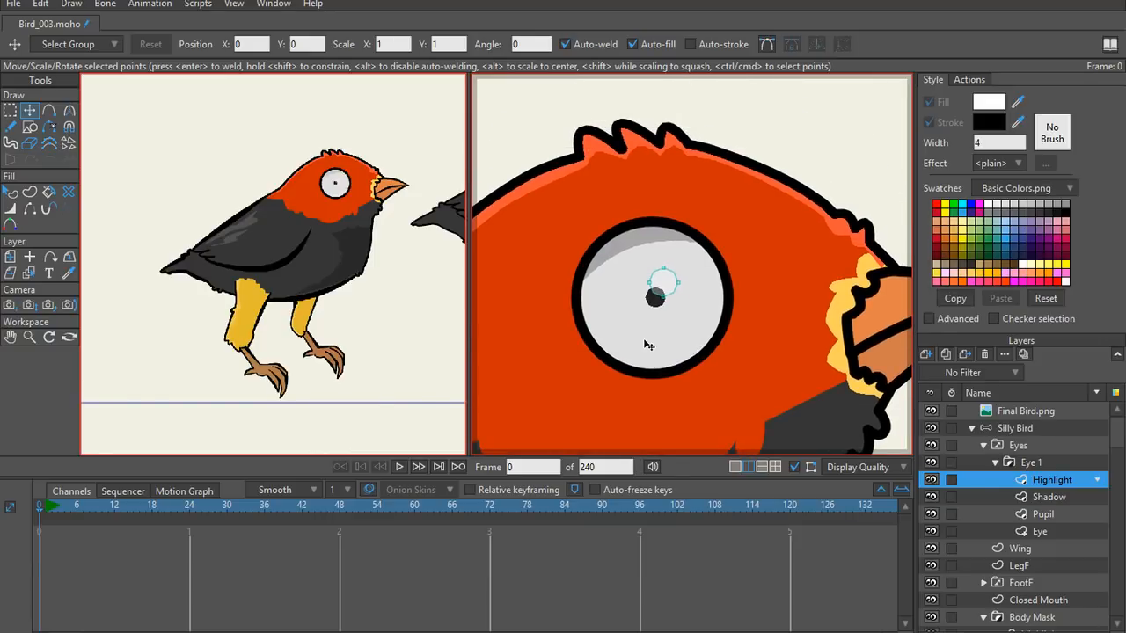
scroll(648, 345, "down", 5)
scroll(384, 251, "up", 6)
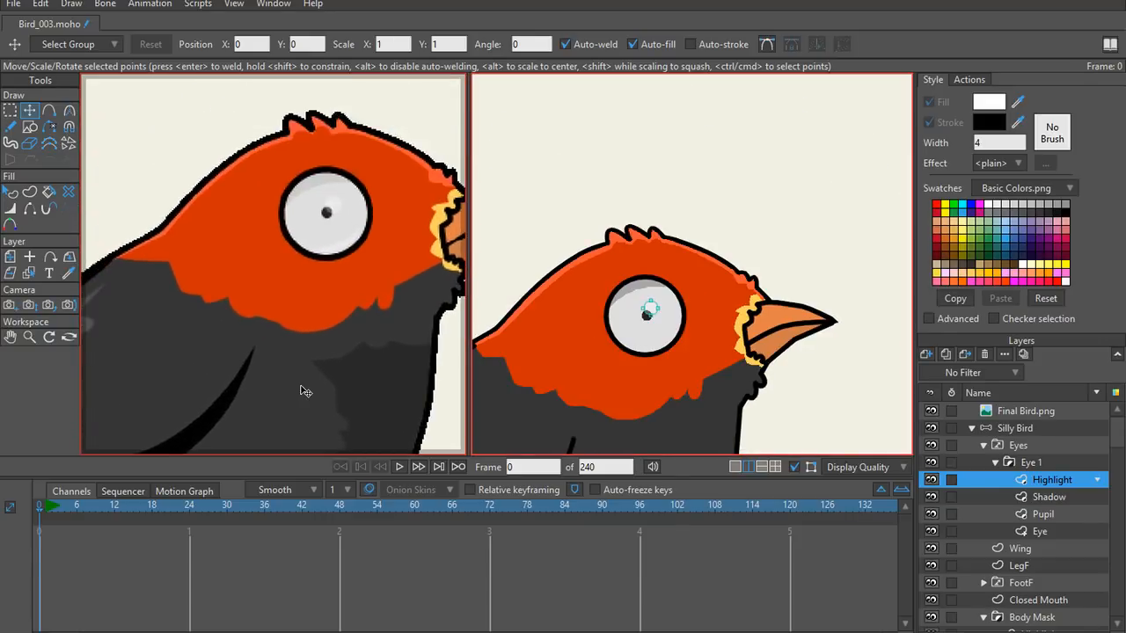
Step: Compare the shading on the reference bird's wing, head and breast with the bird being drawn
scroll(302, 386, "up", 2)
left_click_drag(292, 332, 466, 324)
scroll(249, 331, "down", 2)
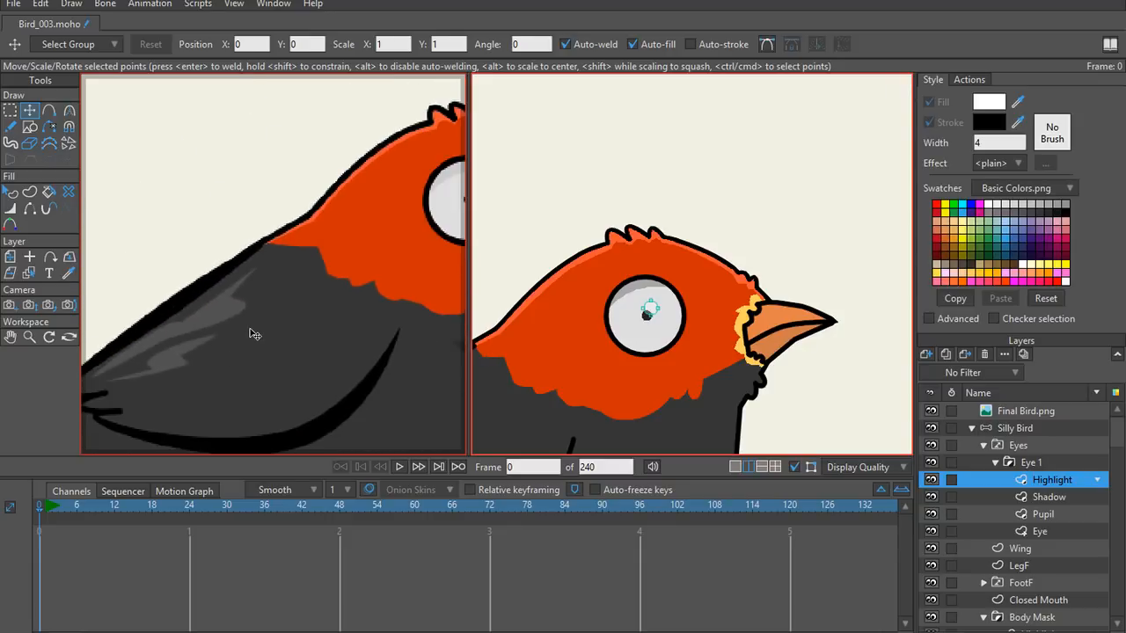
left_click_drag(245, 343, 67, 260)
left_click_drag(297, 276, 324, 242)
scroll(257, 286, "up", 3)
scroll(306, 378, "down", 4)
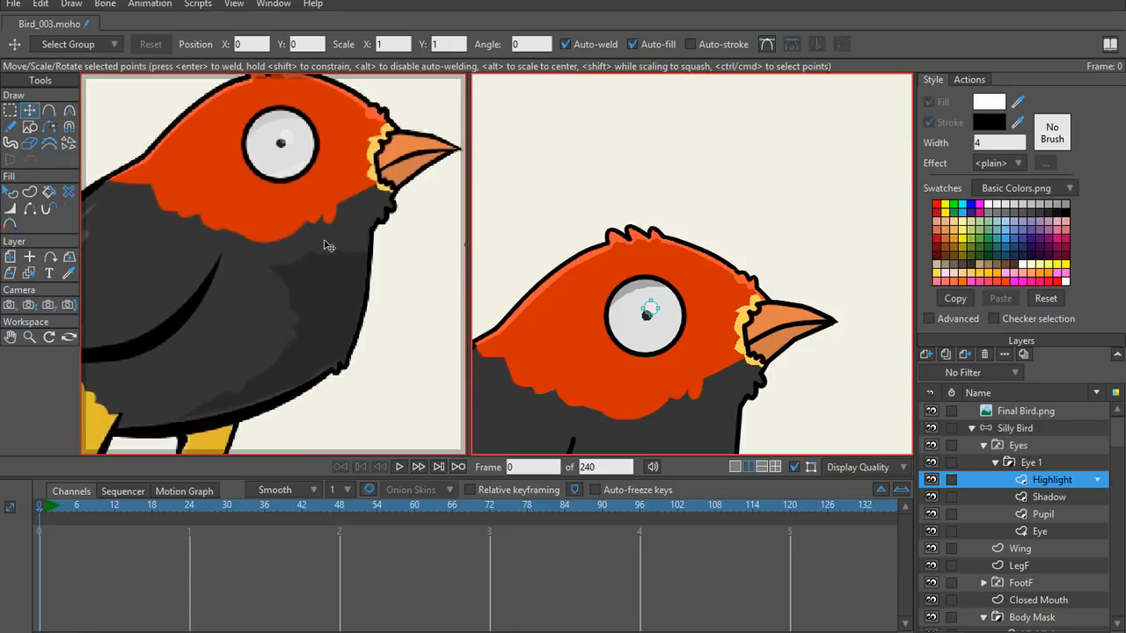
scroll(701, 396, "down", 5)
left_click_drag(710, 426, 699, 216)
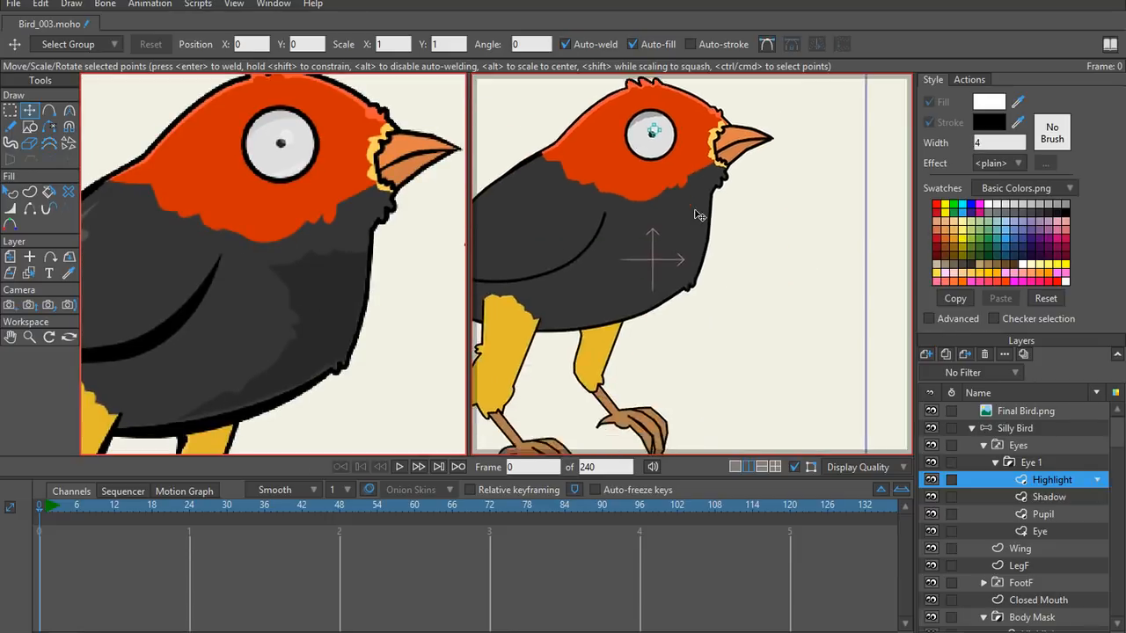
scroll(700, 213, "up", 5)
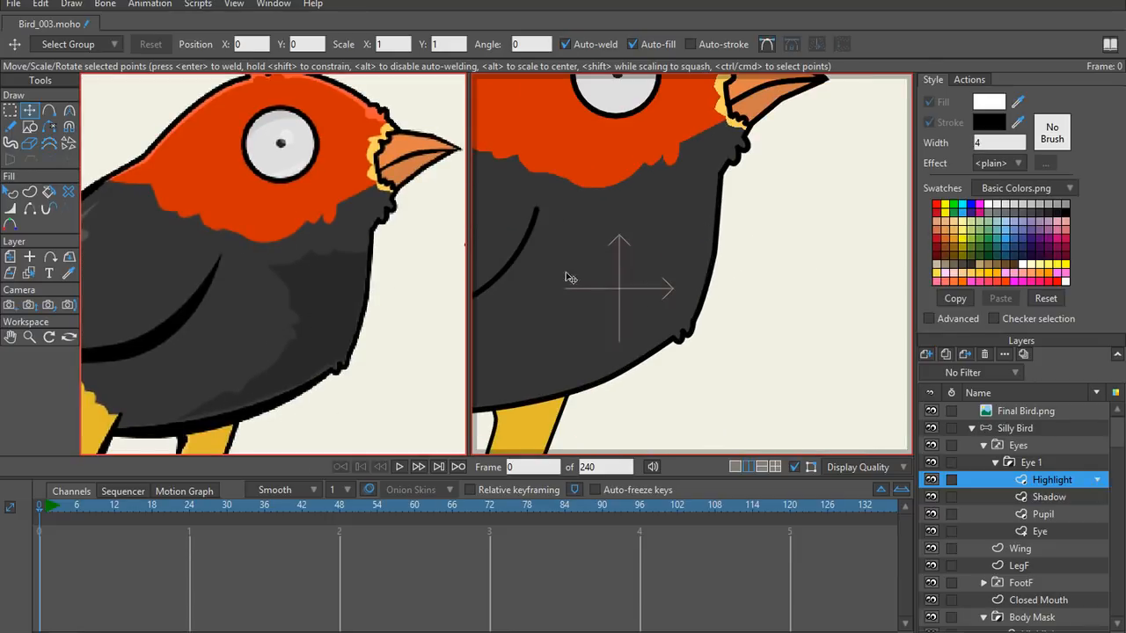
scroll(419, 241, "up", 2)
scroll(420, 241, "down", 2)
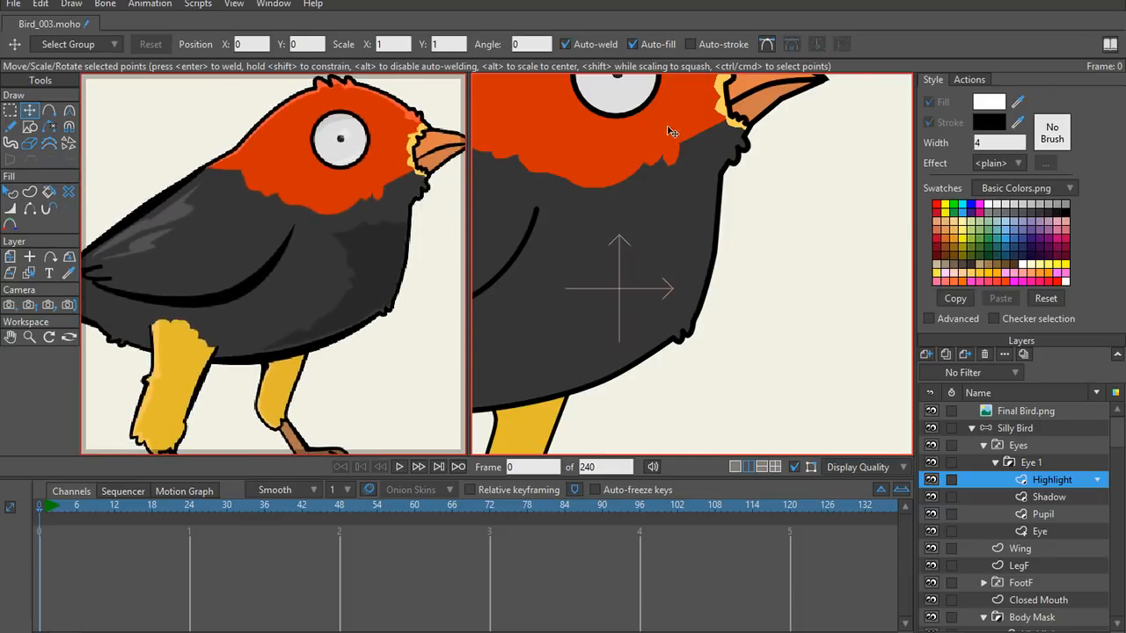
left_click_drag(651, 144, 684, 372)
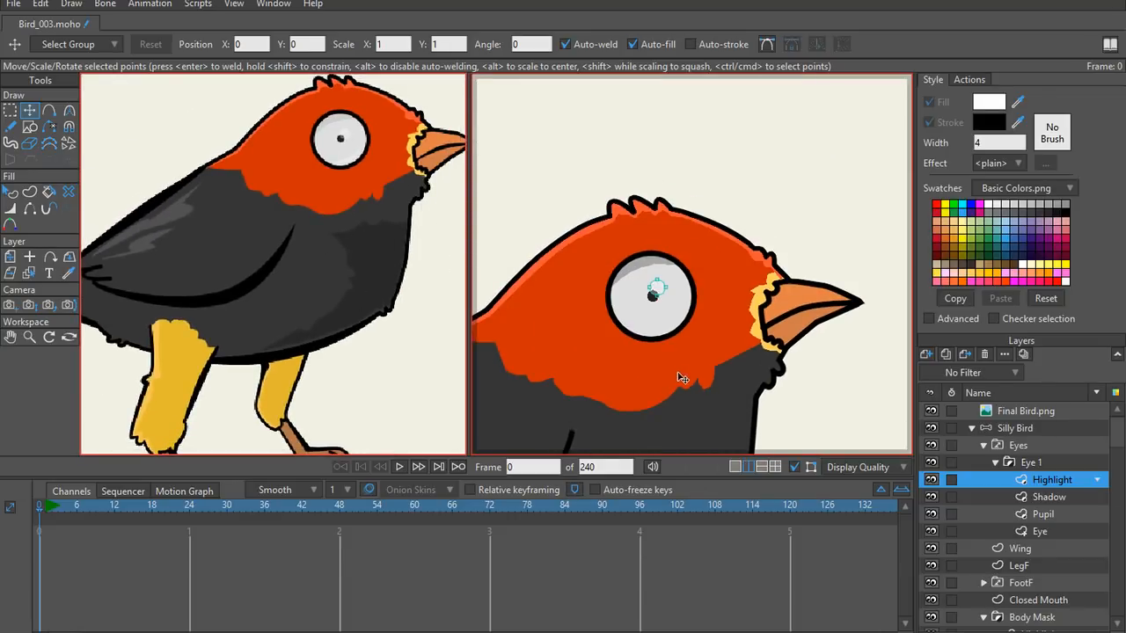
left_click_drag(661, 368, 649, 157)
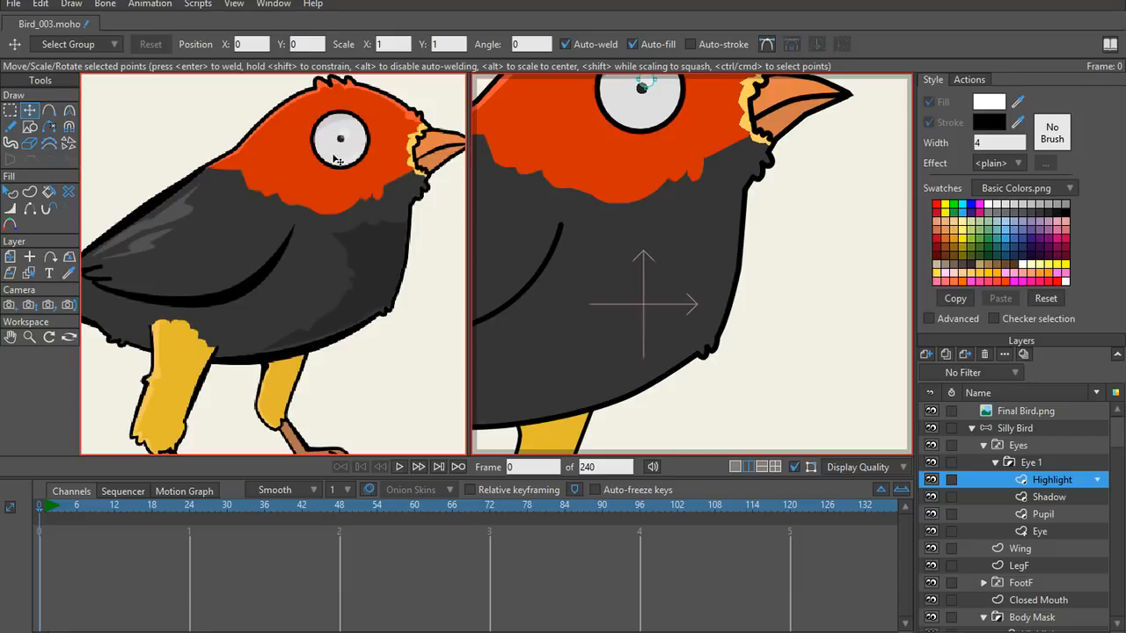
left_click(13, 3)
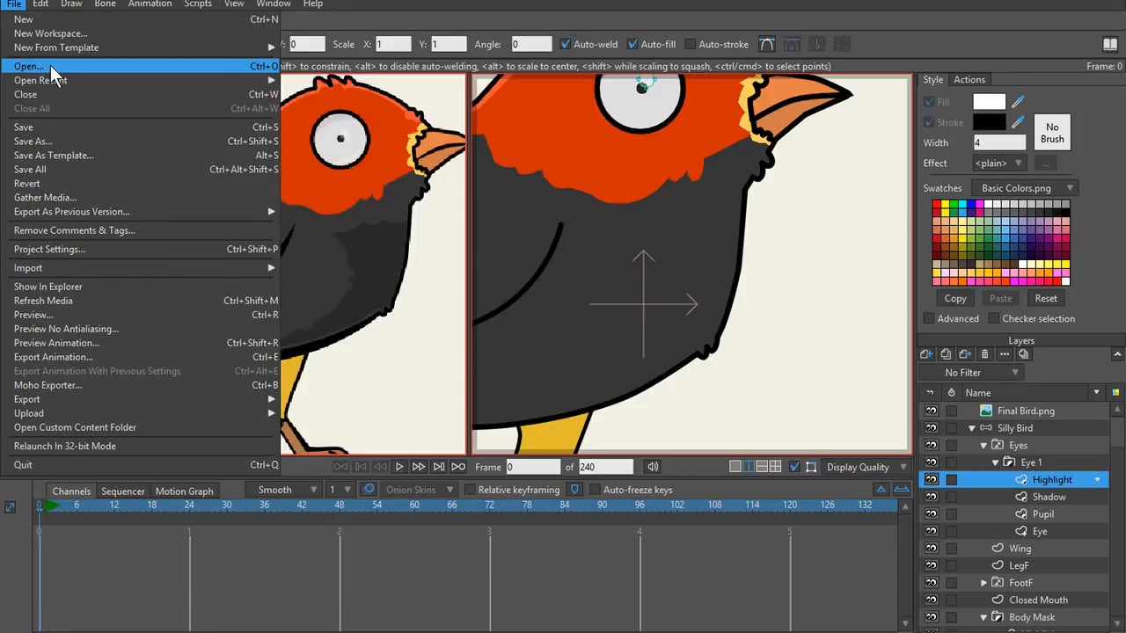
left_click(51, 65)
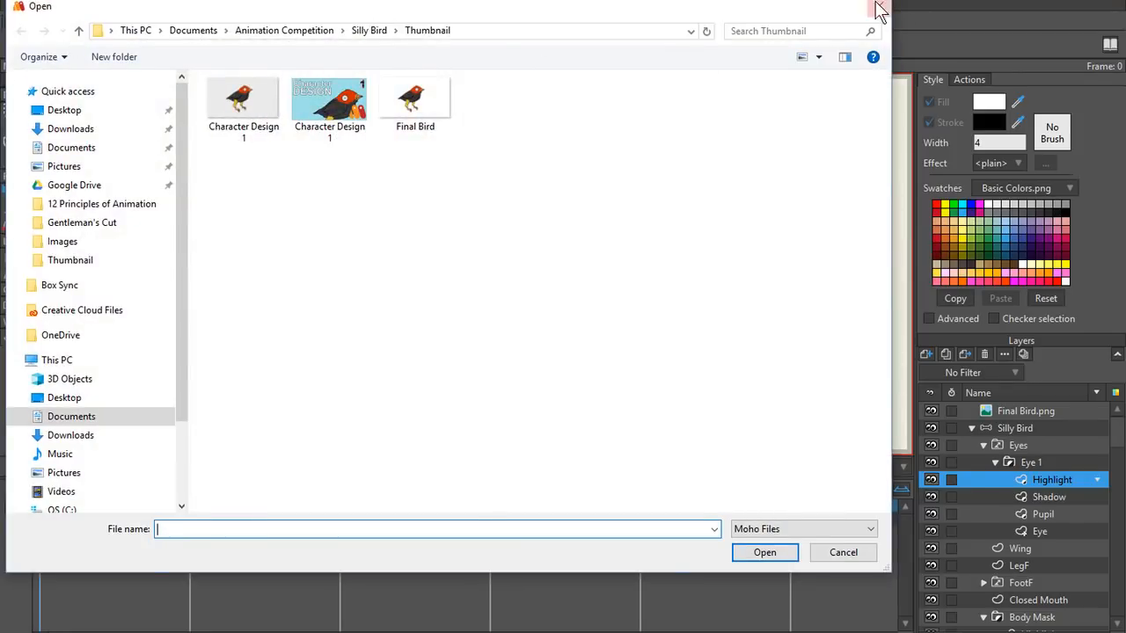
left_click(879, 10)
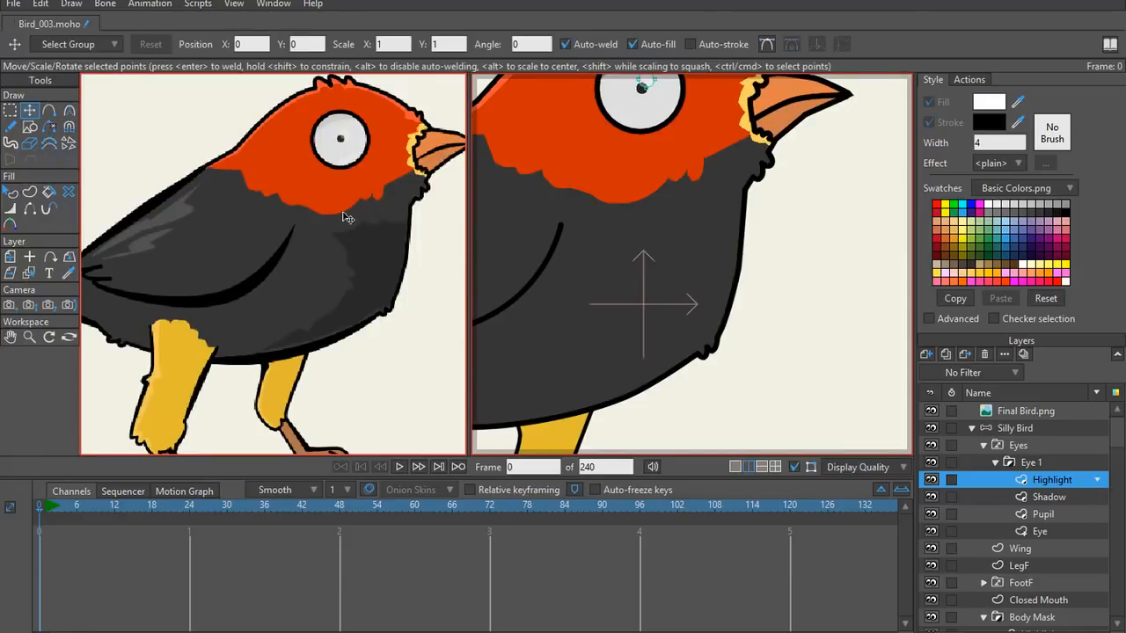
Step: Save a copy of the project as Bird3_001 in the Assets folder
key("ctrl+shift+s")
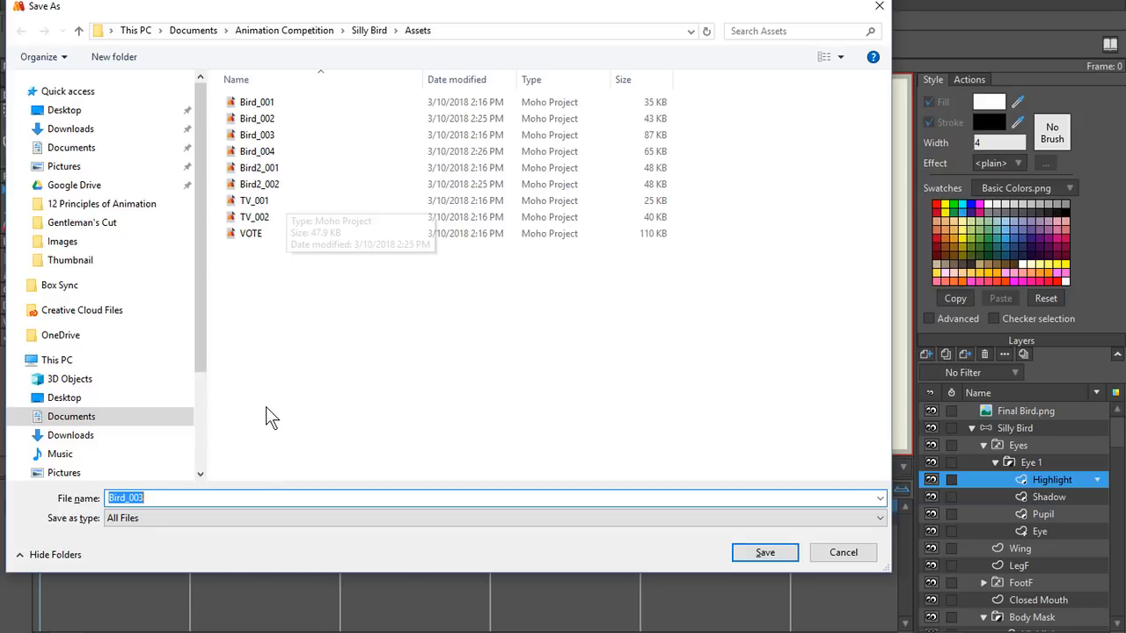
left_click(123, 498)
type("3_003")
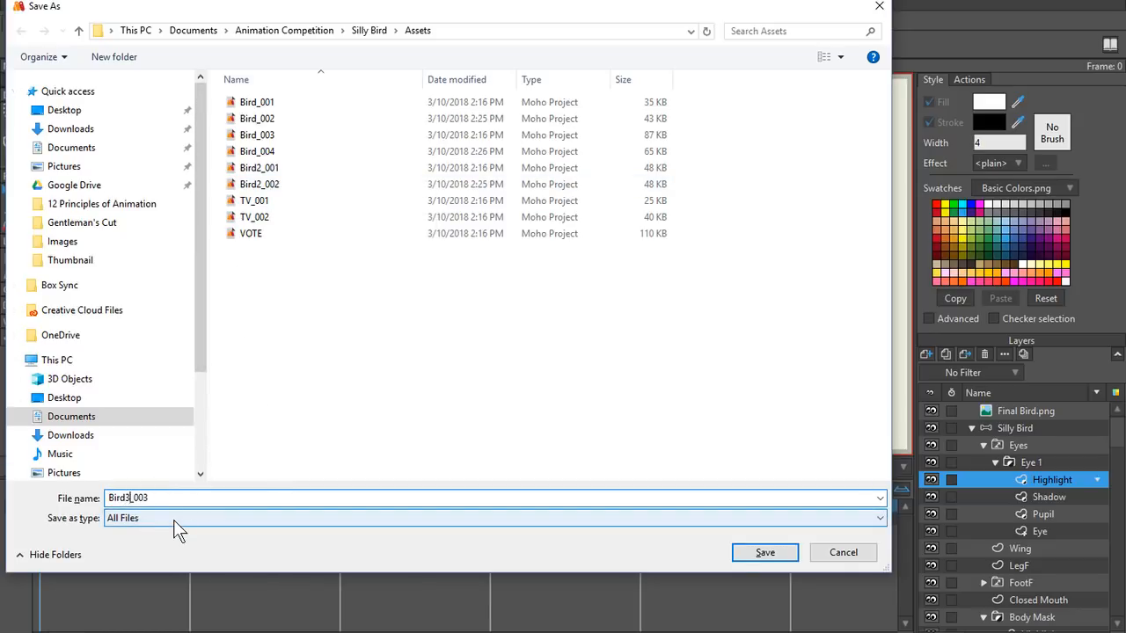
left_click(163, 498)
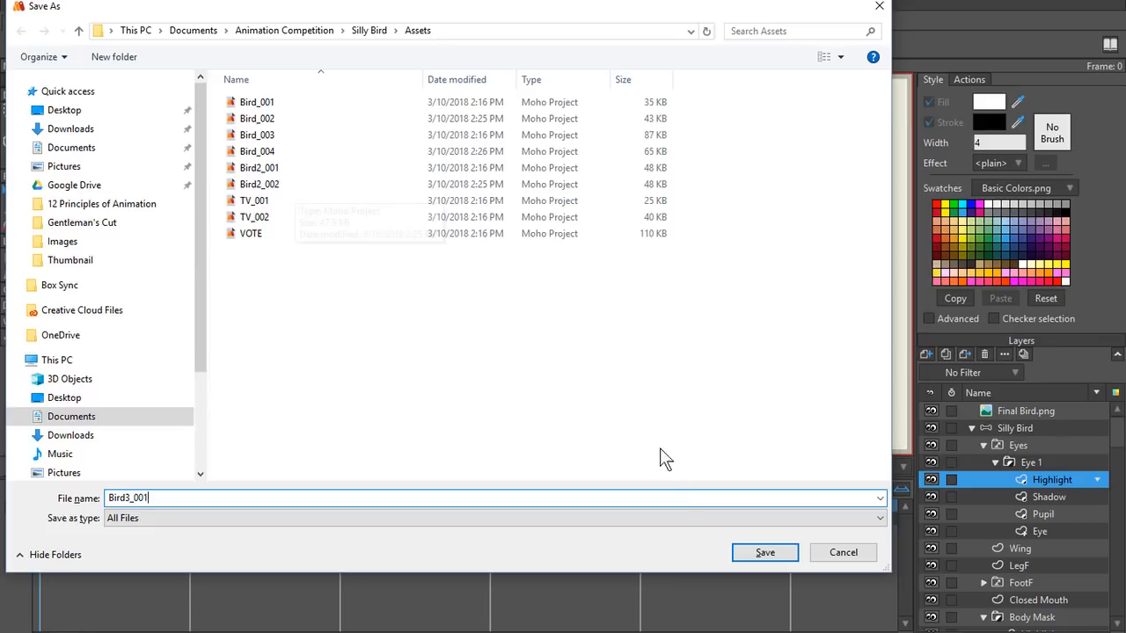
left_click(762, 553)
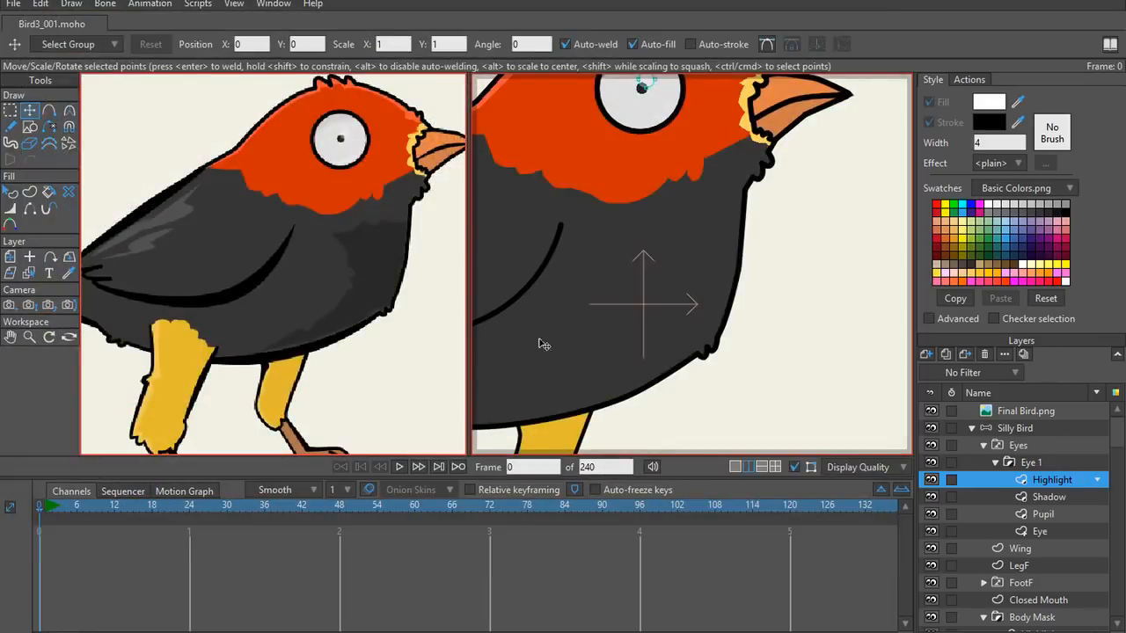
scroll(592, 334, "down", 2)
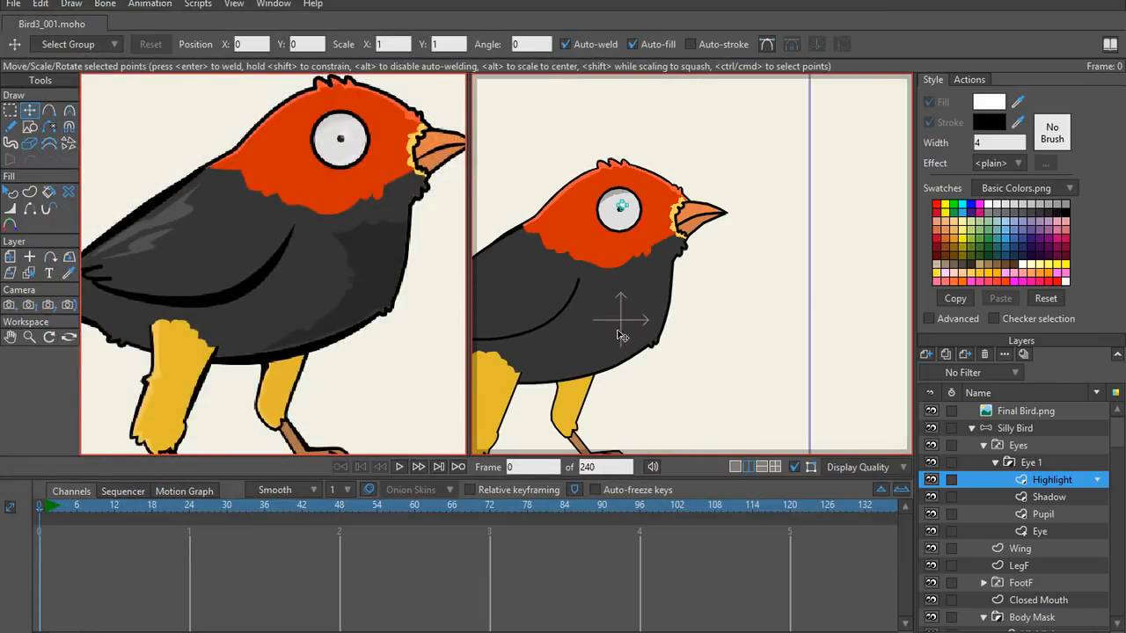
left_click_drag(564, 337, 649, 293)
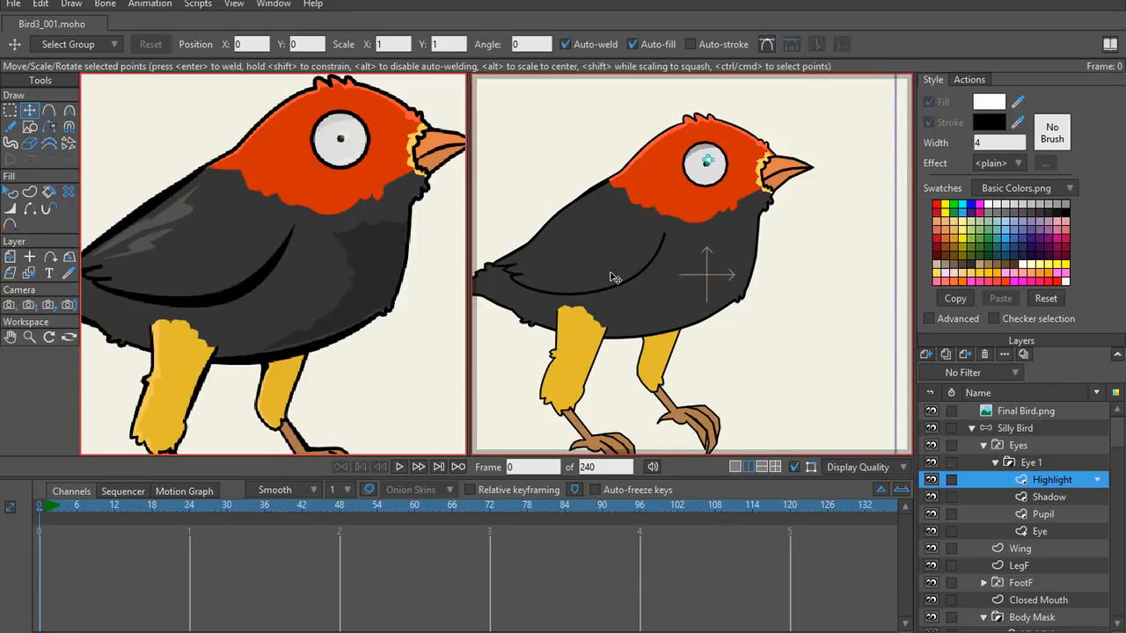
scroll(598, 306, "down", 2)
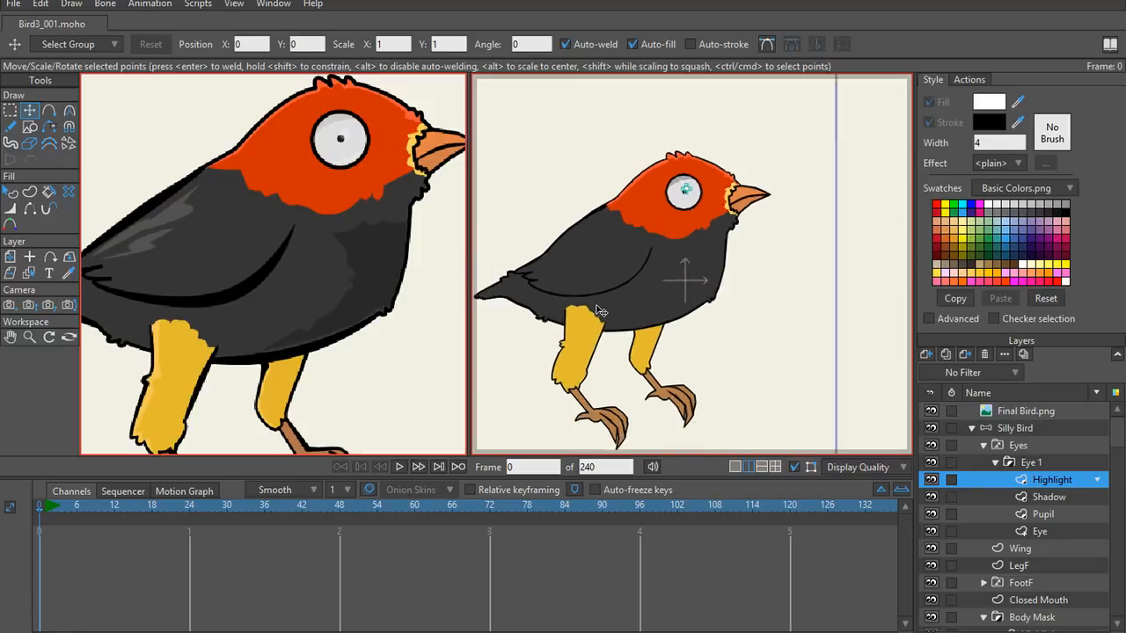
left_click_drag(598, 305, 628, 300)
scroll(670, 276, "up", 2)
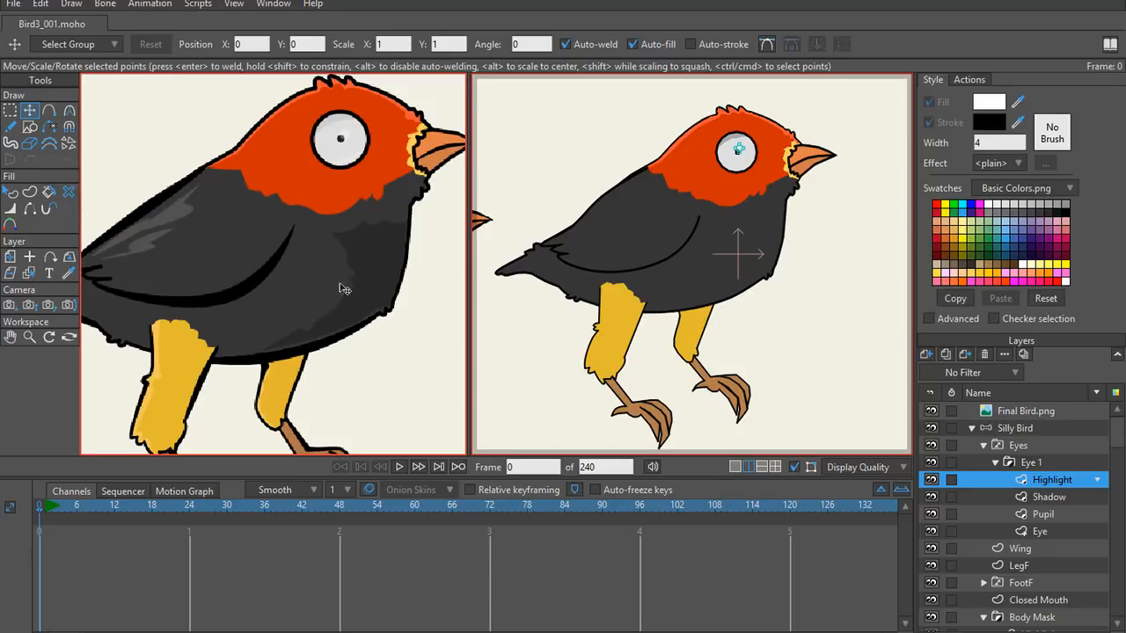
Step: Open the finished bird project Bird_004 from the Assets folder
left_click(14, 4)
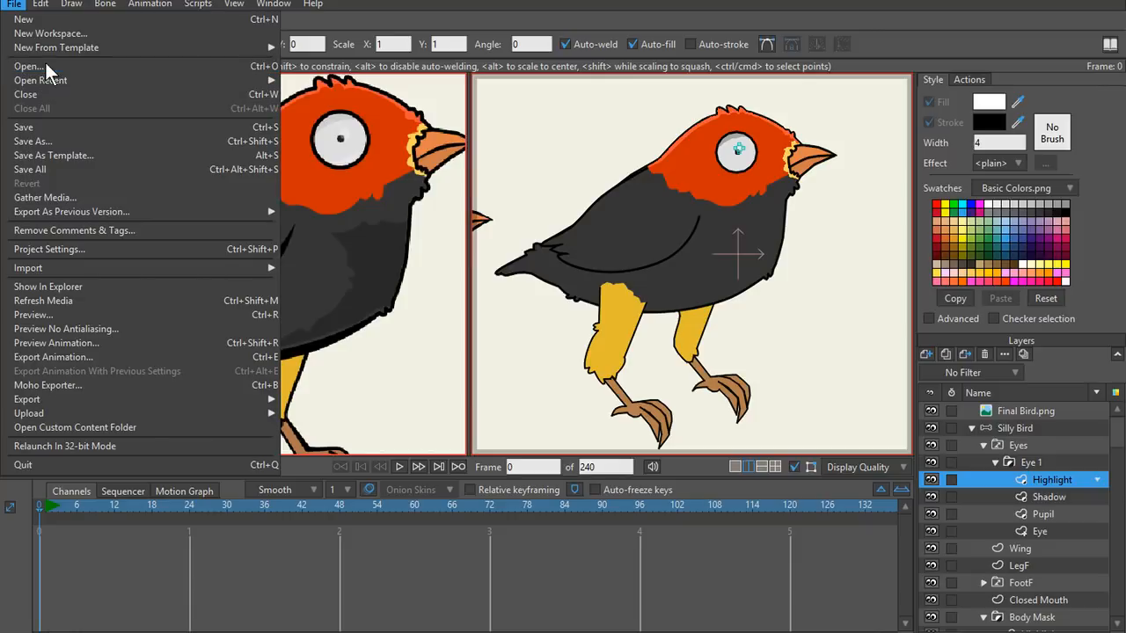
left_click(53, 66)
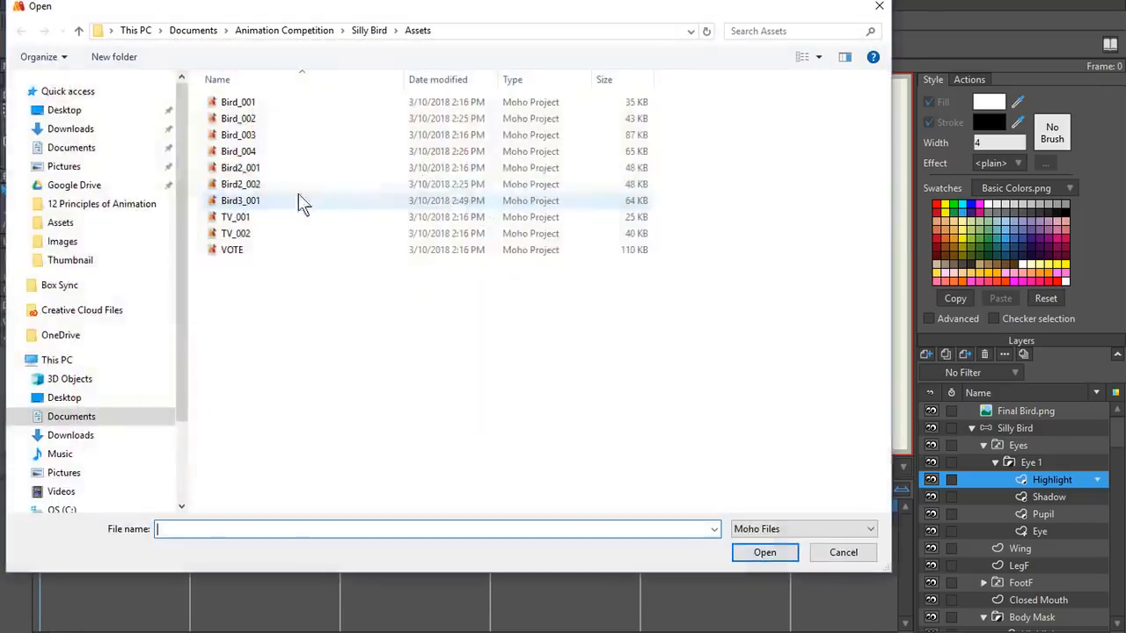
double_click(272, 151)
Step: Select the Shadow layer of the breast in the Body Mask group and copy that layer
scroll(483, 279, "up", 5)
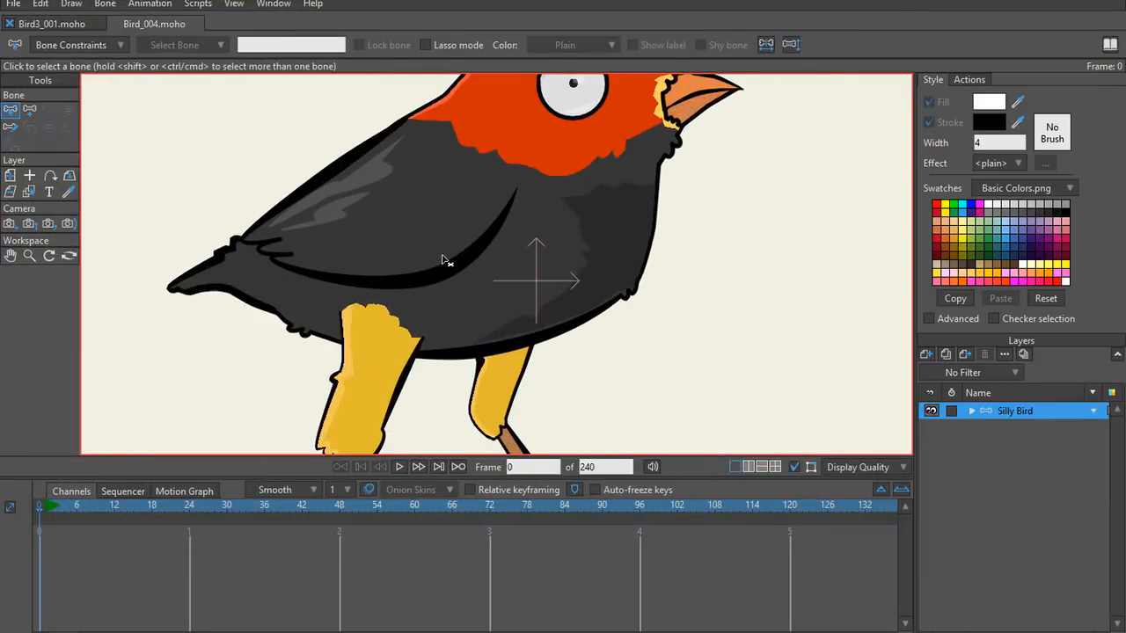
scroll(540, 188, "down", 2)
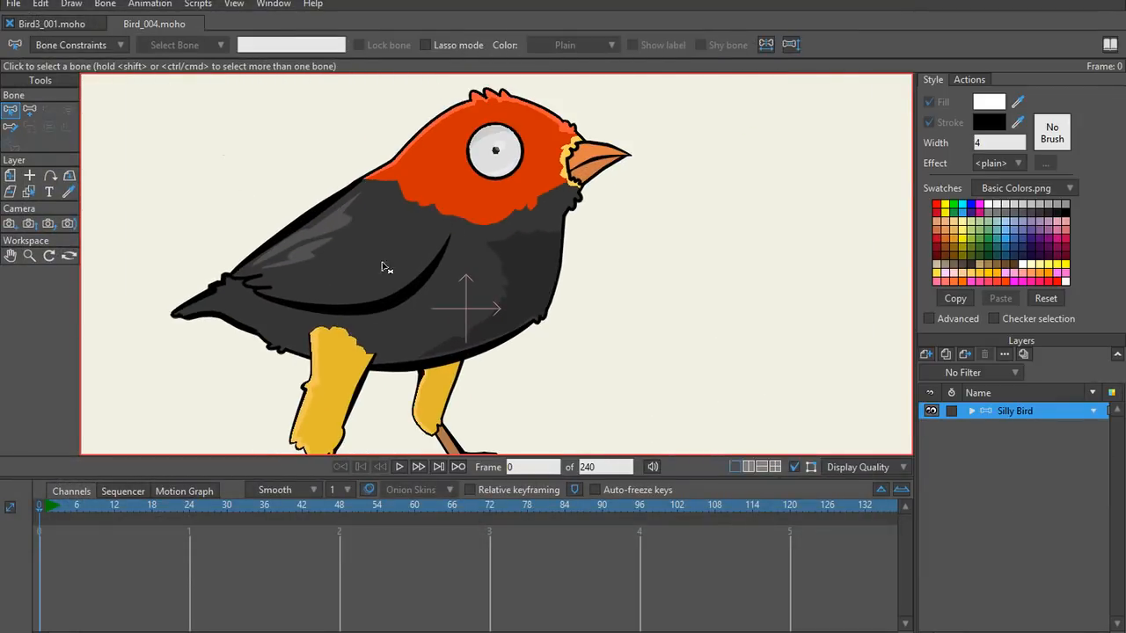
scroll(496, 284, "up", 2)
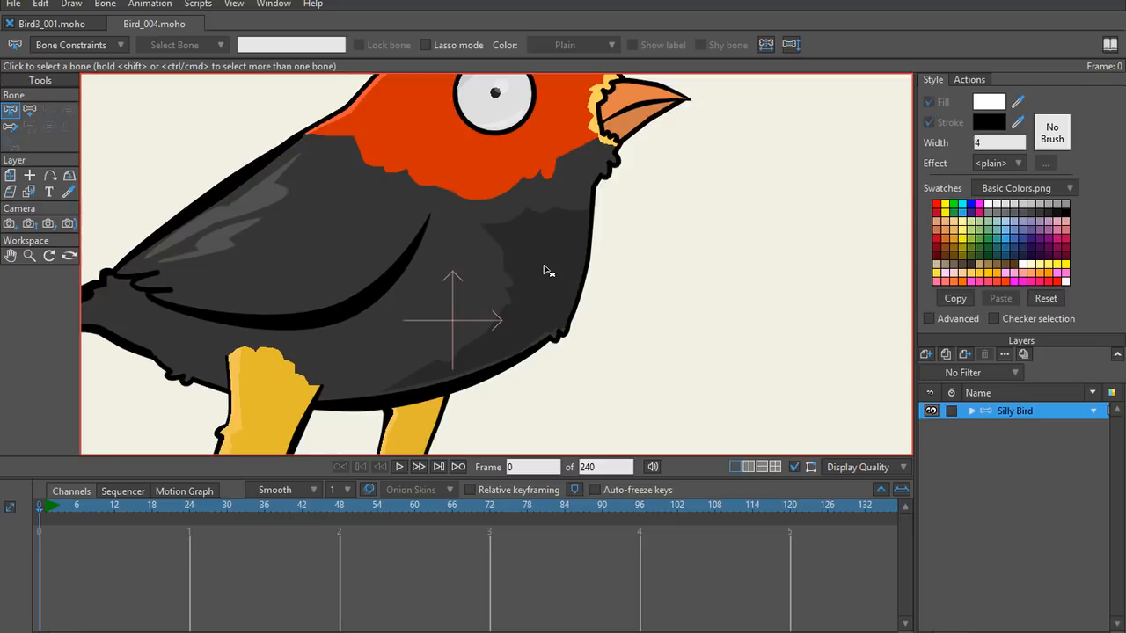
left_click(544, 270, "ctrl+alt")
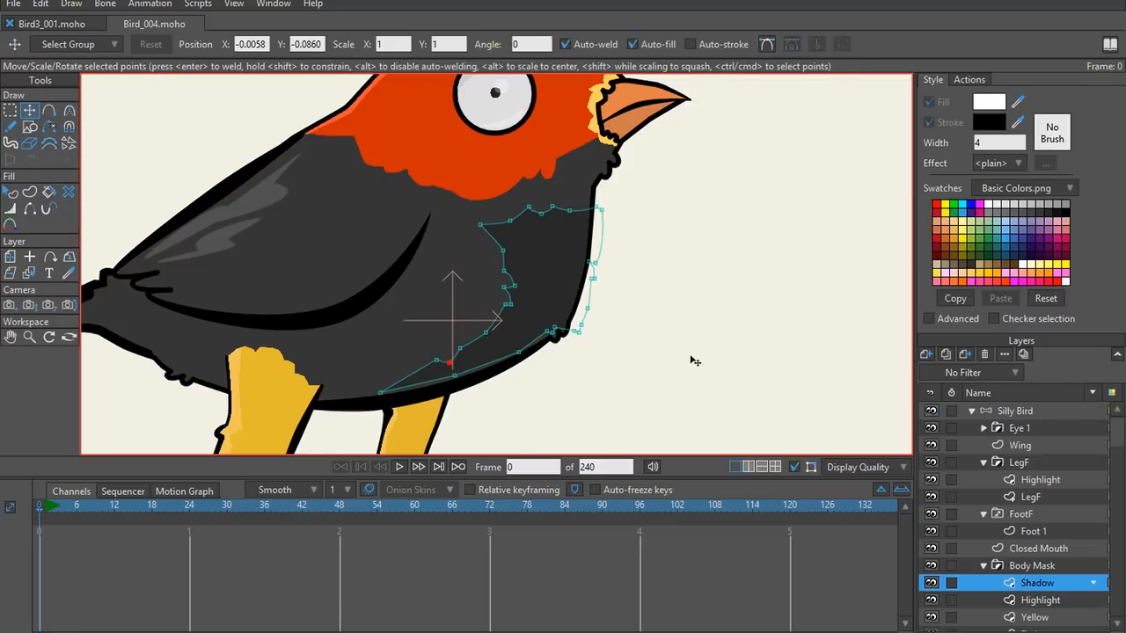
left_click(51, 3)
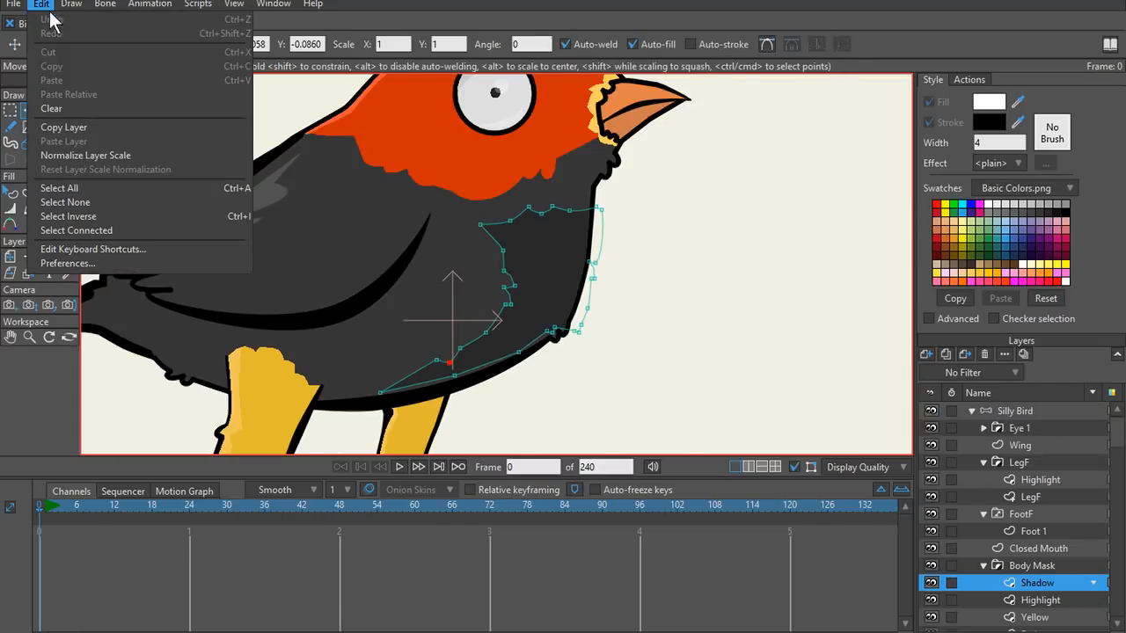
left_click(85, 127)
Step: Switch to the Bird3_001 project and paste the copied Shadow layer
left_click(48, 25)
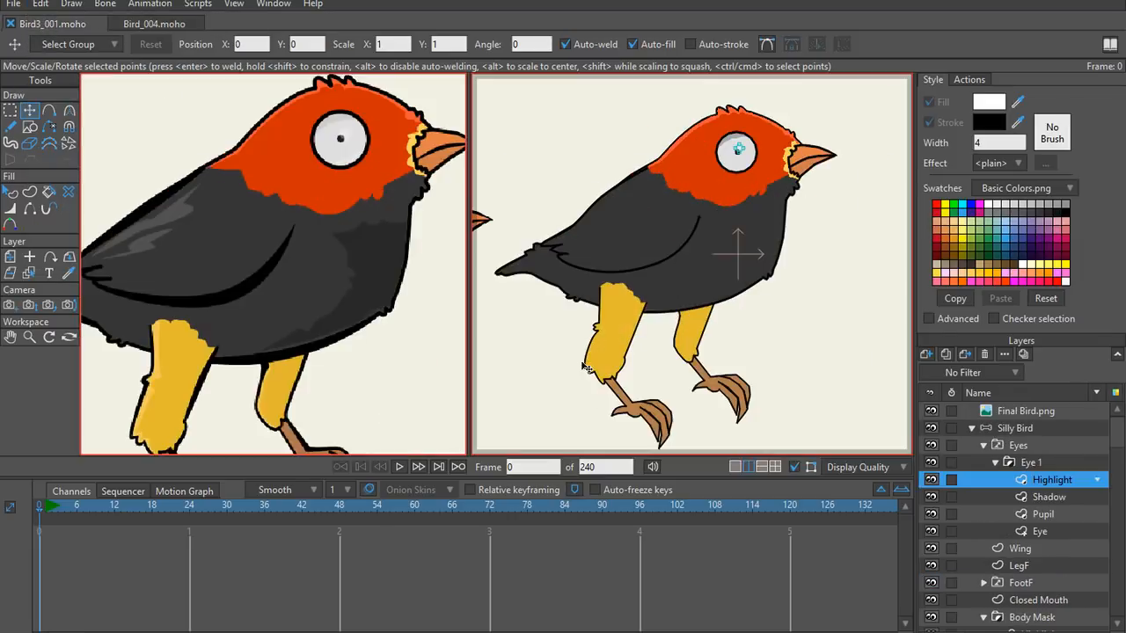
left_click(41, 3)
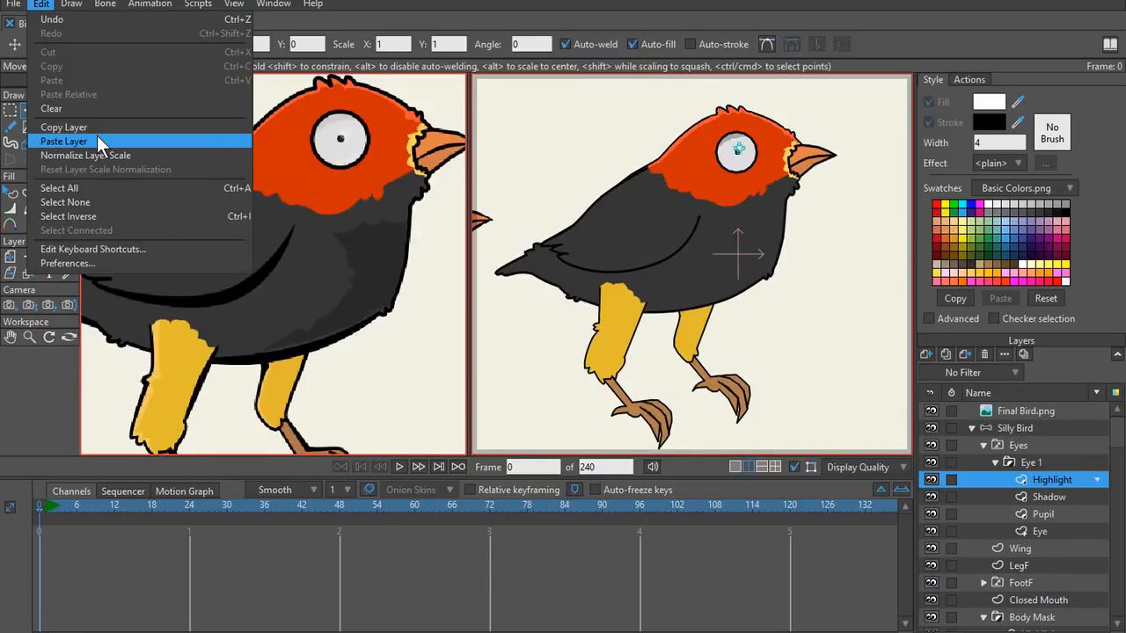
left_click(96, 140)
scroll(801, 277, "down", 2)
scroll(801, 277, "up", 5)
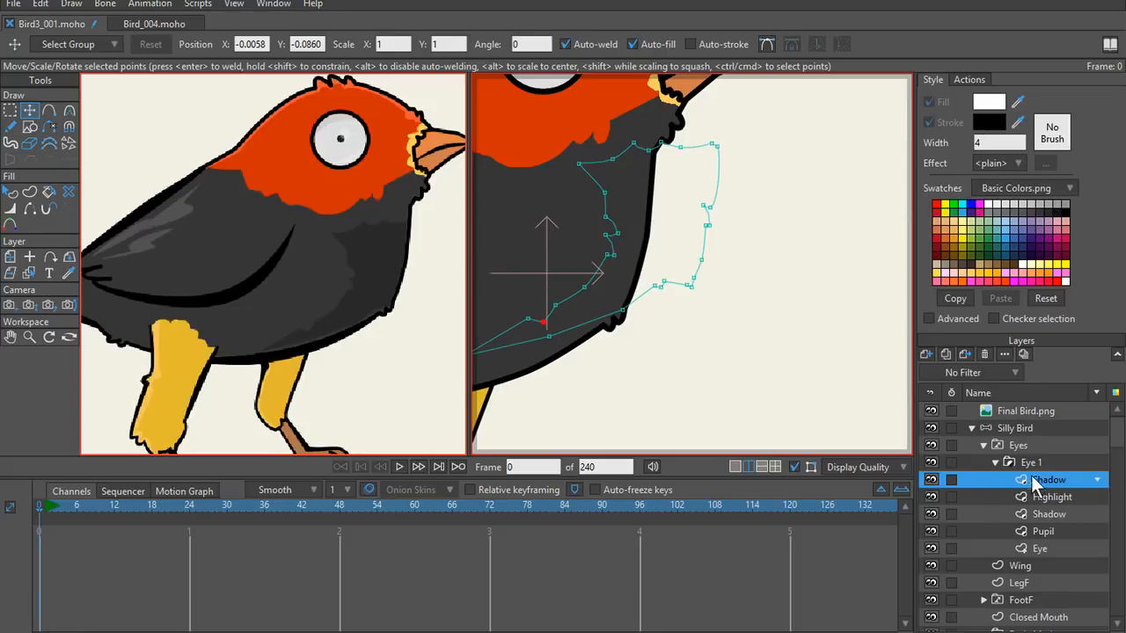
Step: Move the pasted Shadow layer into the Body Mask group, above its Highlight layer
scroll(1031, 466, "down", 2)
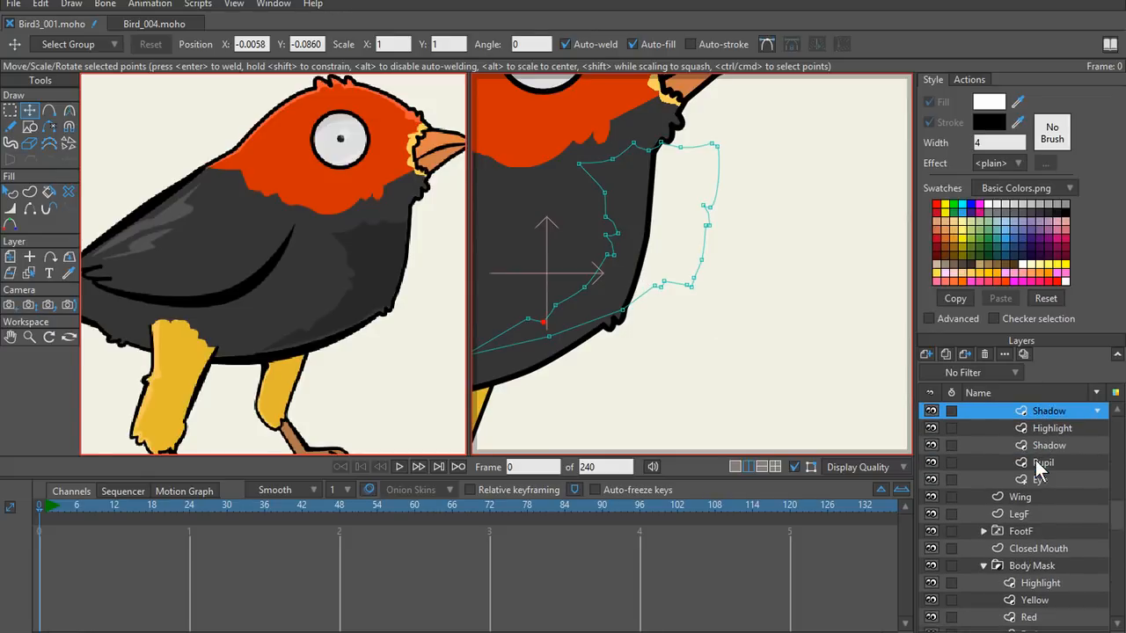
left_click_drag(1016, 429, 1053, 570)
scroll(683, 307, "up", 2)
scroll(702, 314, "down", 2)
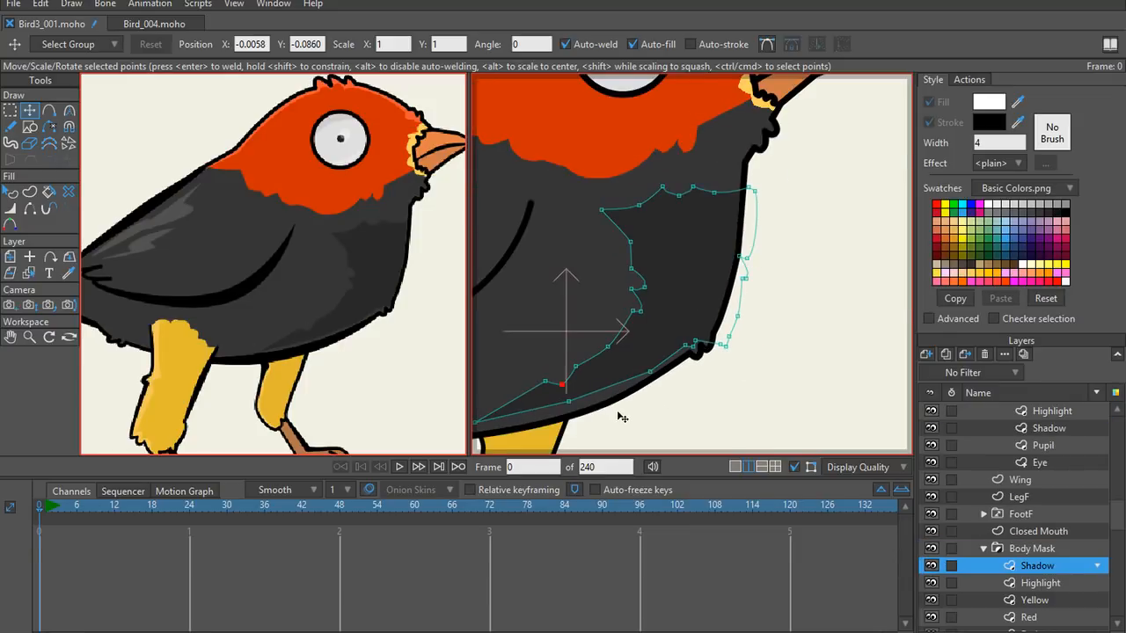
Step: Lower the point on the body shadow's bottom edge toward the belly outline, fitting the curve there
scroll(622, 417, "up", 2)
scroll(596, 372, "up", 2)
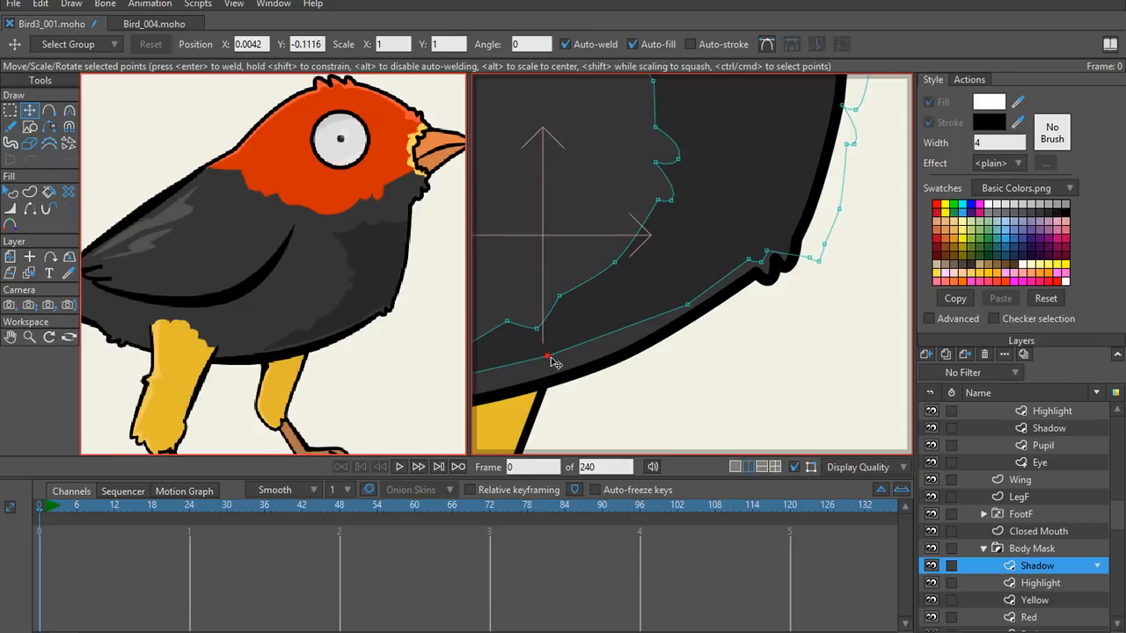
left_click_drag(552, 359, 617, 359)
key("c")
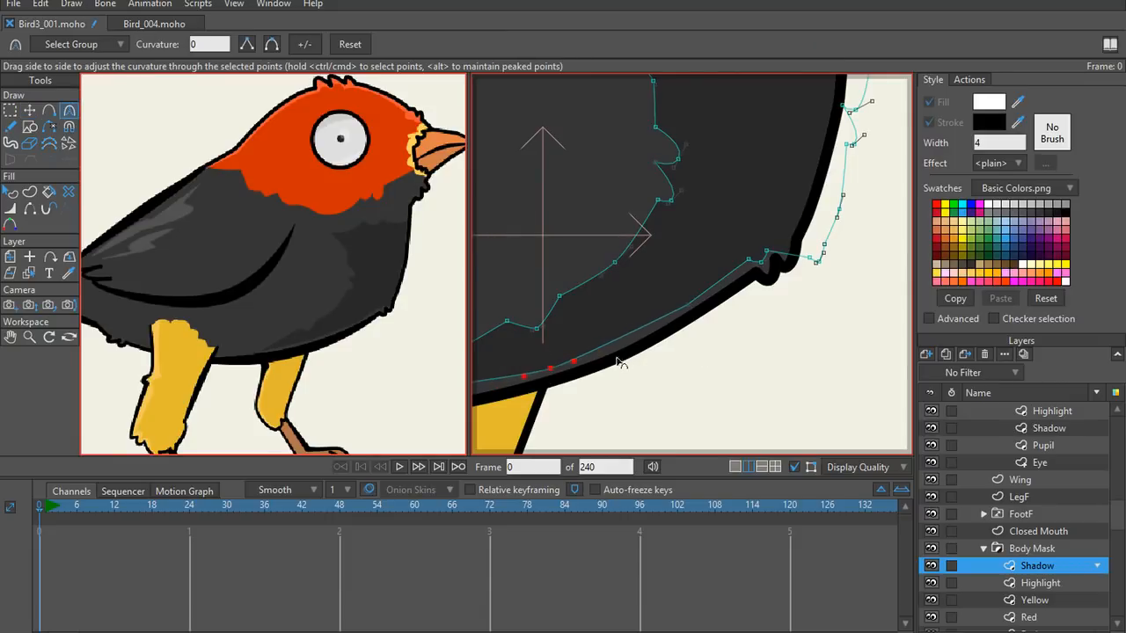
key("t")
Step: Pull the two shadow points outside the lower breast in to the feather notch and adjust the curvature there
scroll(773, 305, "up", 3)
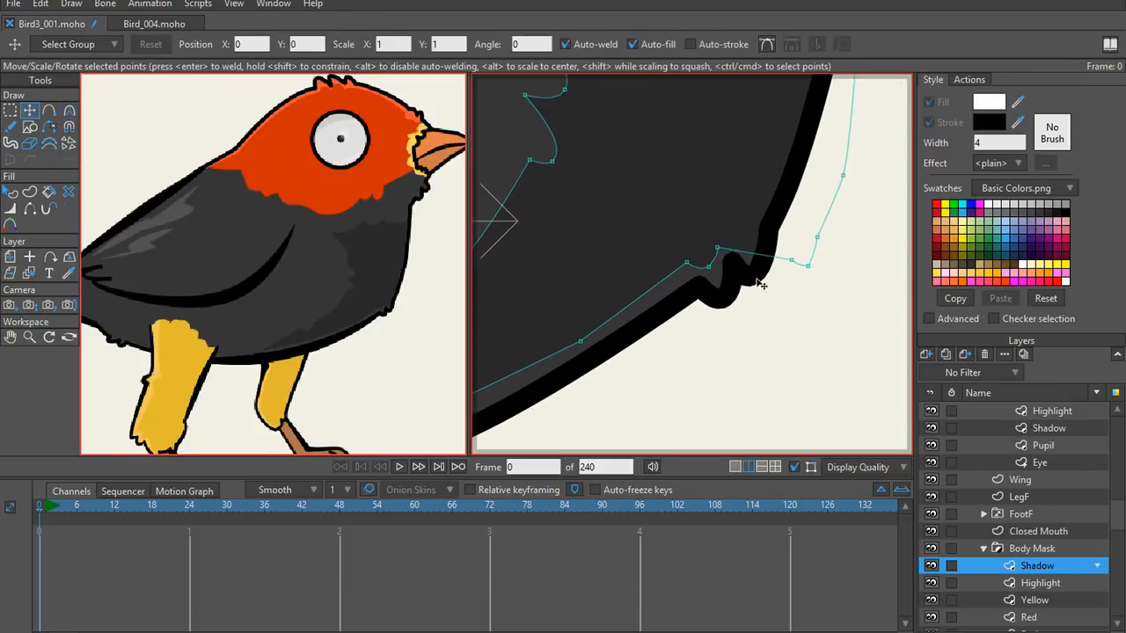
left_click_drag(789, 263, 744, 234)
left_click_drag(806, 266, 762, 221)
left_click(744, 246)
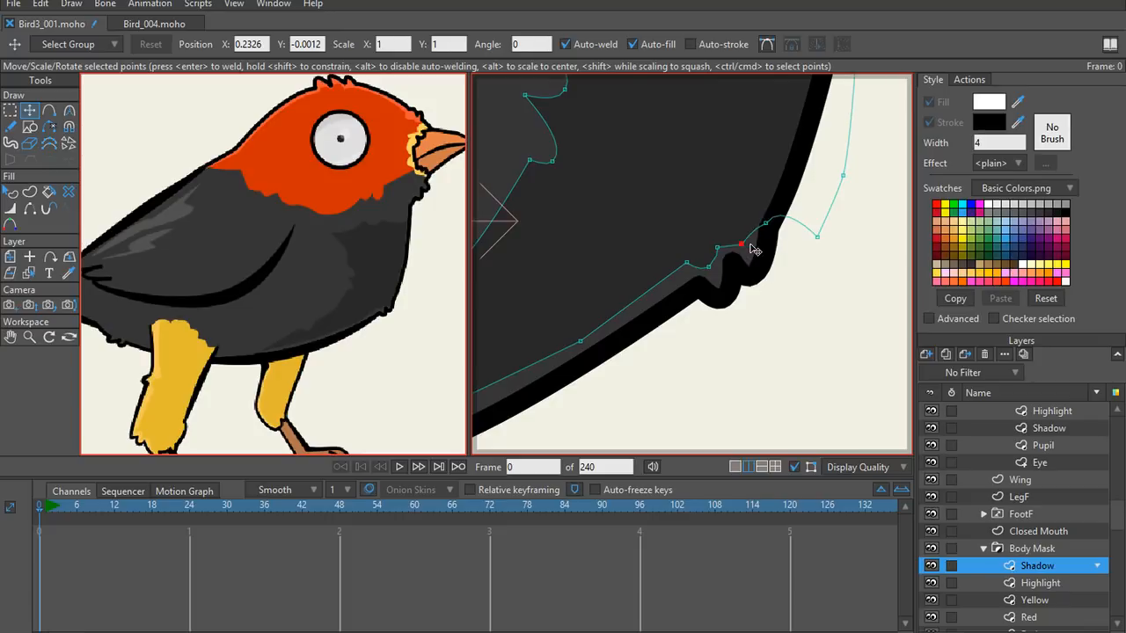
key("c")
left_click_drag(746, 249, 726, 281)
key("t")
scroll(719, 286, "down", 3)
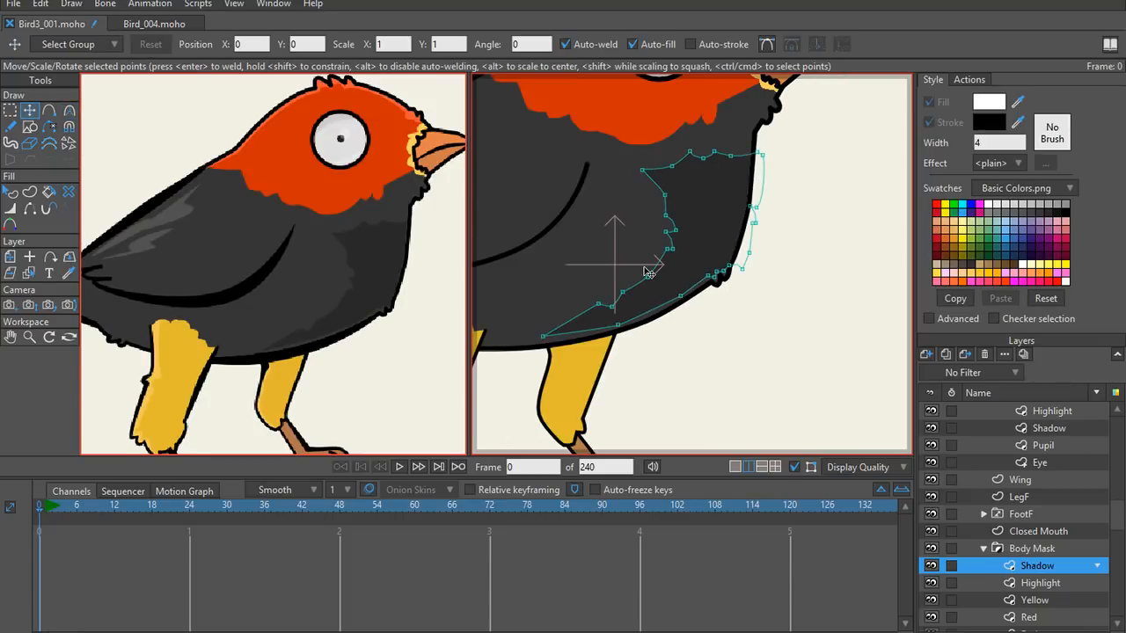
Step: Compare the whole bird's shading and outline thickness with the finished reference bird
scroll(644, 294, "down", 4)
scroll(704, 273, "down", 2)
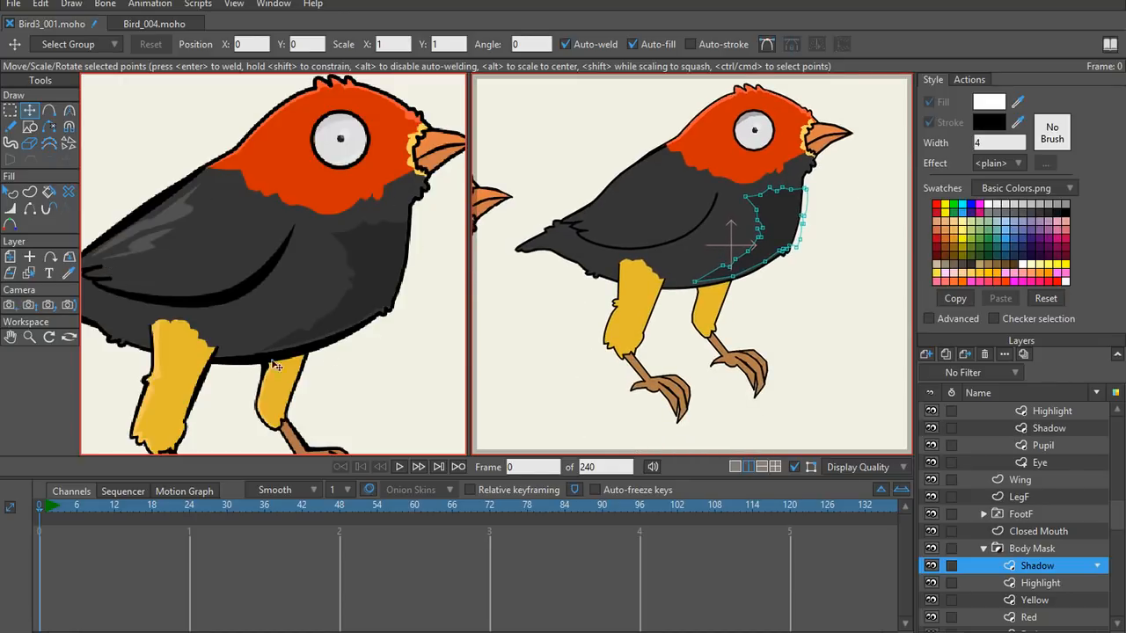
scroll(244, 323, "down", 1)
scroll(214, 318, "down", 1)
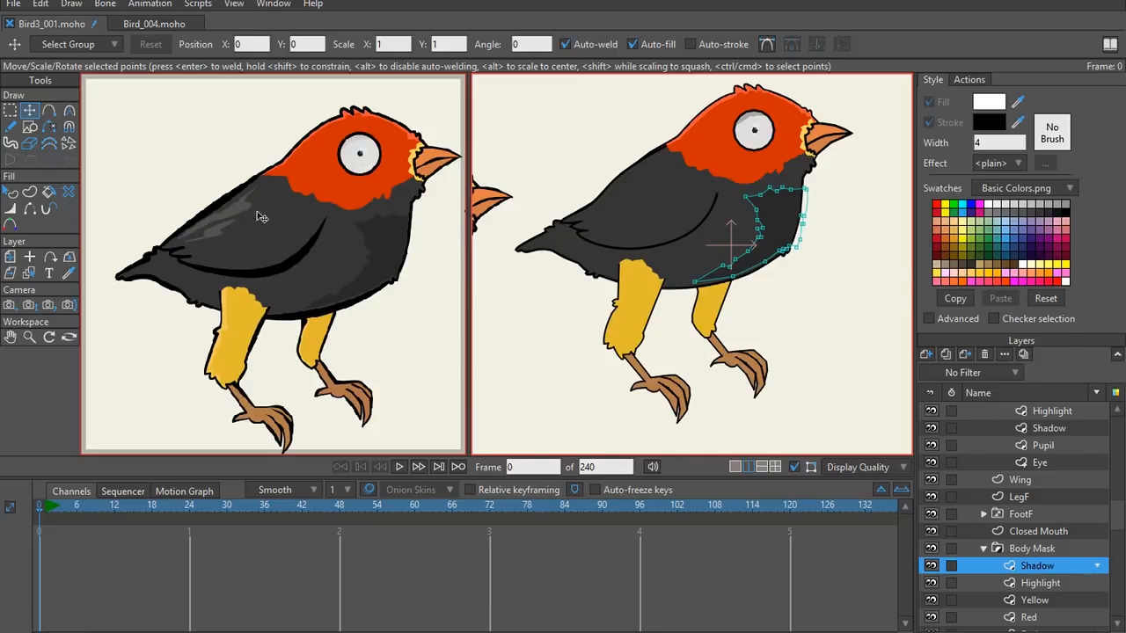
scroll(627, 341, "up", 1)
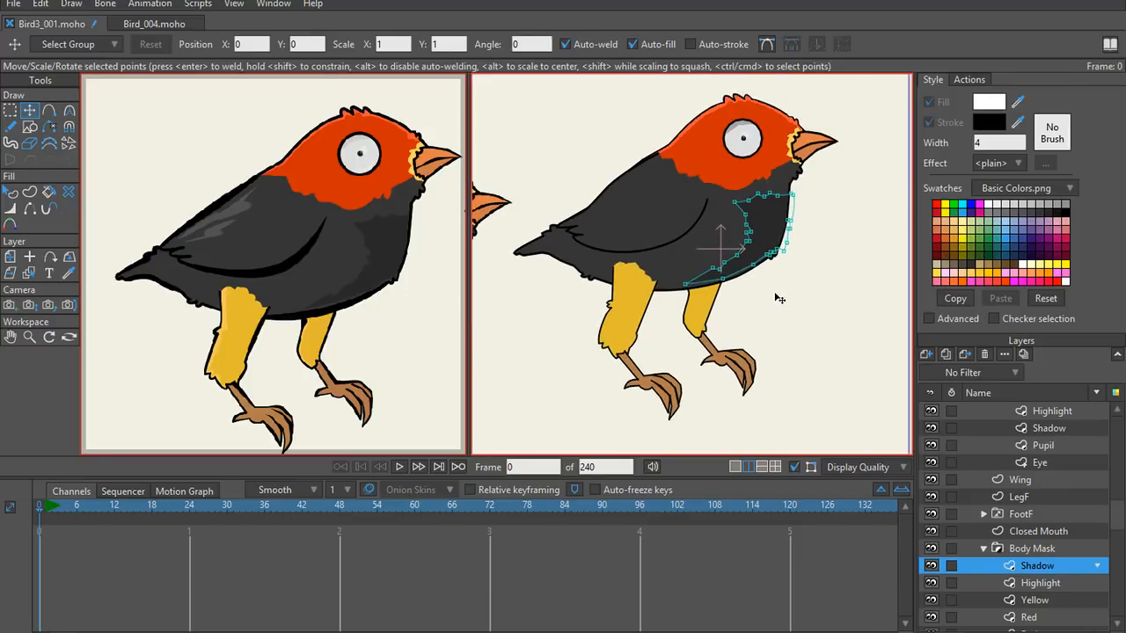
scroll(653, 310, "up", 4)
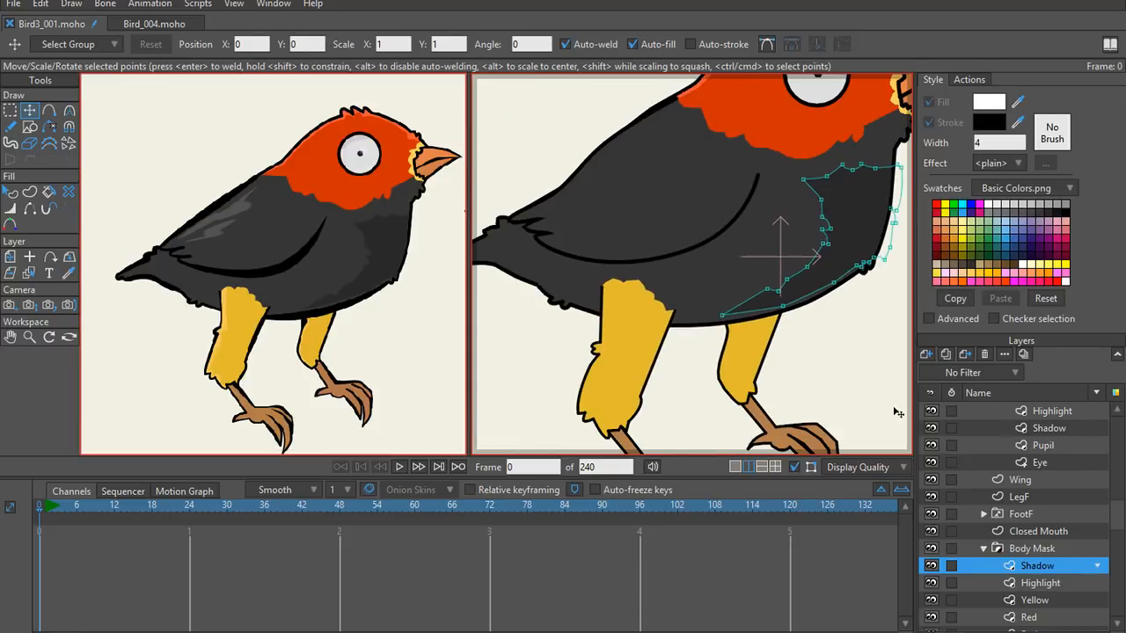
scroll(1016, 475, "up", 2)
Step: Select the Wing layer and taper the outline at the wing's front tip to 0% width
left_click(972, 429)
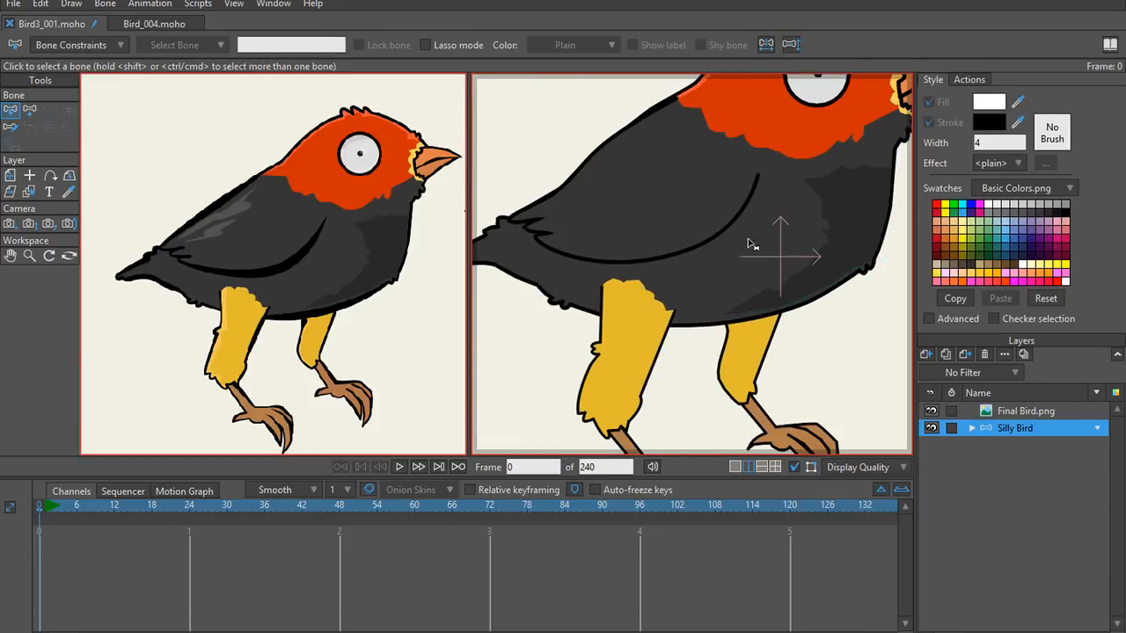
right_click(725, 195, "alt")
scroll(728, 233, "up", 4)
left_click_drag(719, 250, 790, 356)
scroll(699, 303, "down", 4)
key("w")
left_click_drag(764, 203, 733, 197)
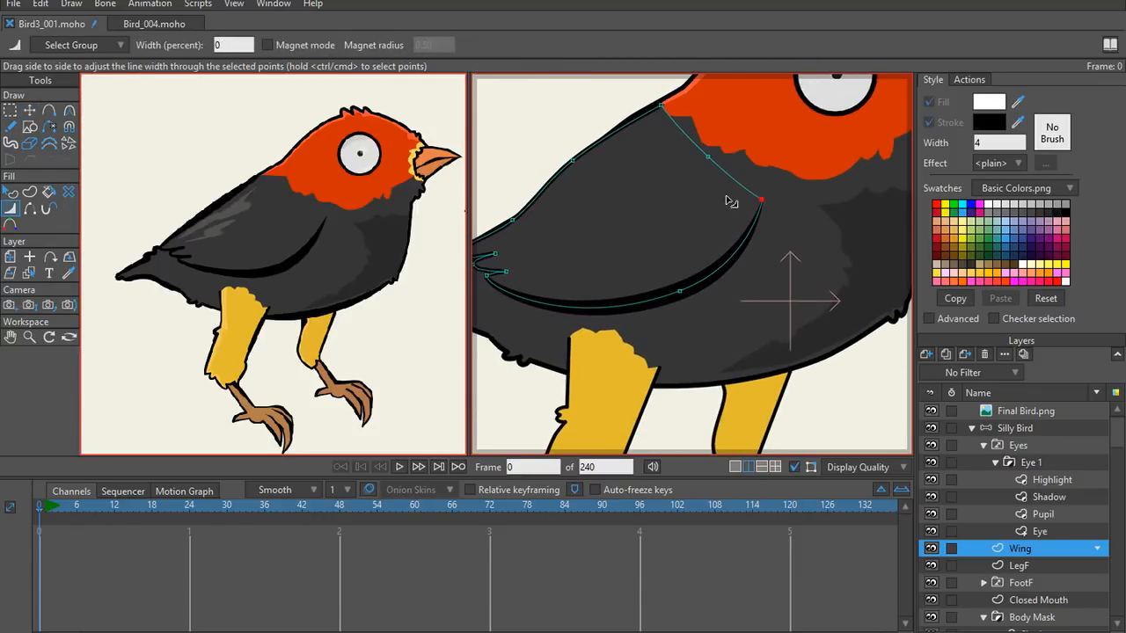
Step: Set the line width at the wing's lower rear point to 90% and check the outline with the editing curves hidden
left_click_drag(624, 271, 575, 260)
left_click(794, 467)
scroll(735, 282, "down", 3)
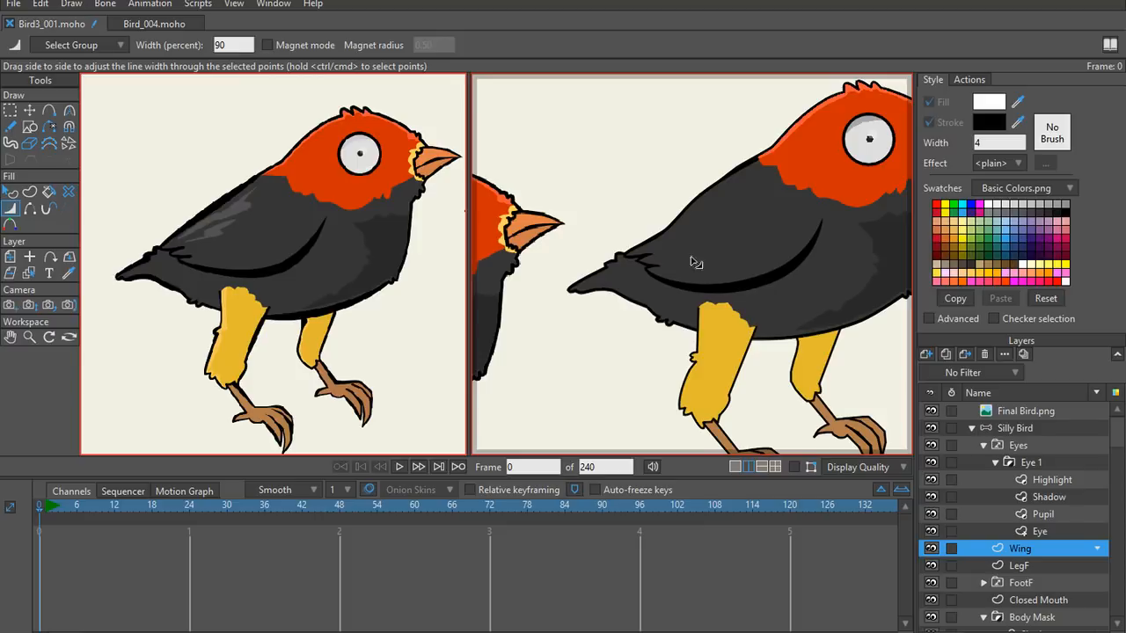
left_click(796, 467)
left_click(795, 468)
left_click(794, 466)
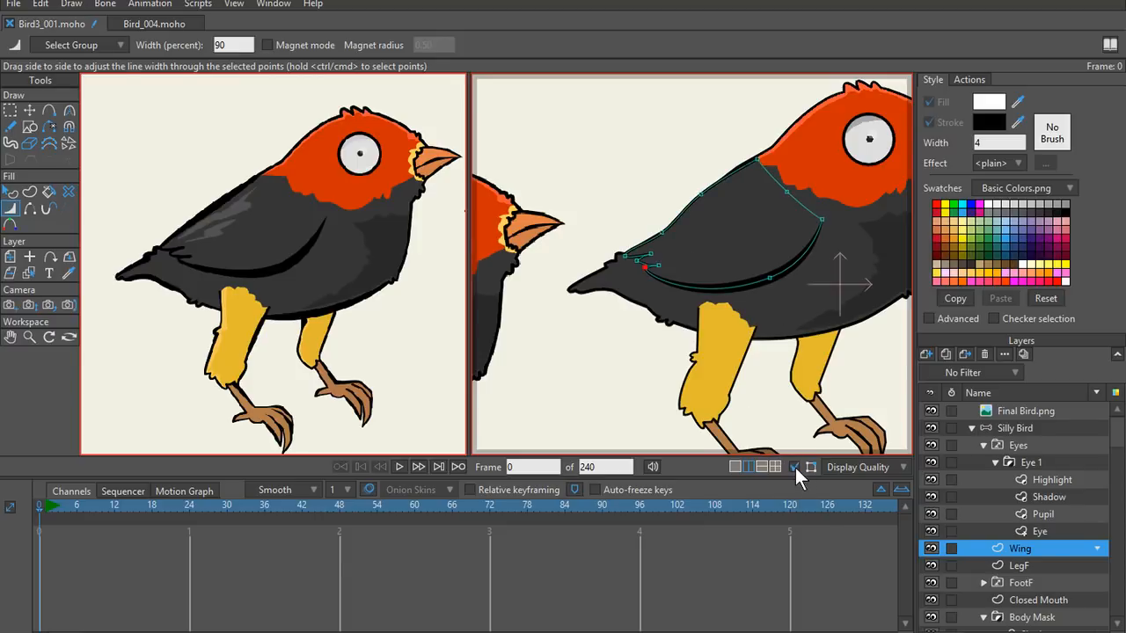
left_click(794, 467)
left_click(794, 467)
left_click(794, 468)
Step: Thin the outline at the wing's rear feather points, using 32% at the upper feather
scroll(695, 272, "up", 5)
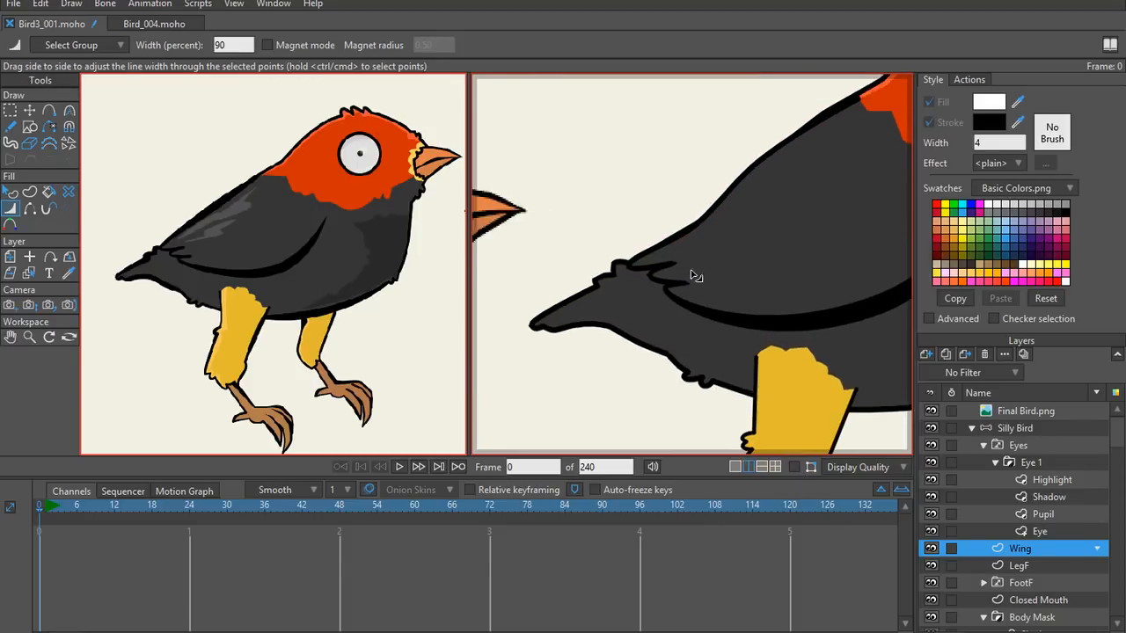
left_click_drag(616, 278, 631, 249)
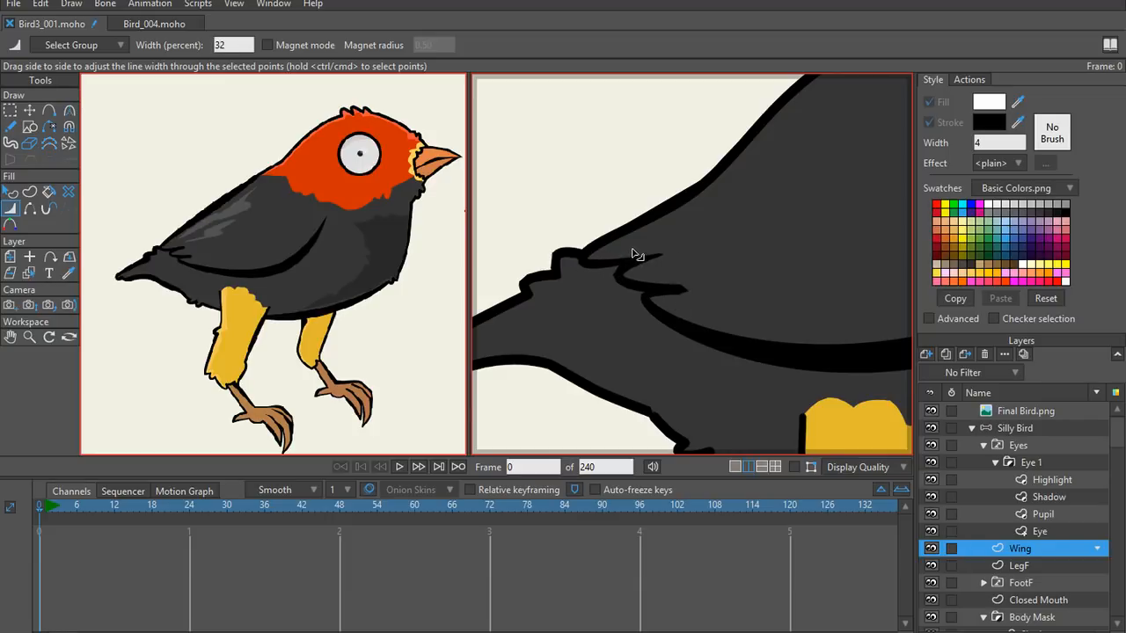
mouse_move(682, 300)
left_mouse_down()
mouse_move(648, 294)
mouse_move(595, 251)
left_mouse_up()
Step: Thicken the wing's outline along the back to 126% at the rear point and 154% at the next one up
left_click_drag(706, 196, 704, 206)
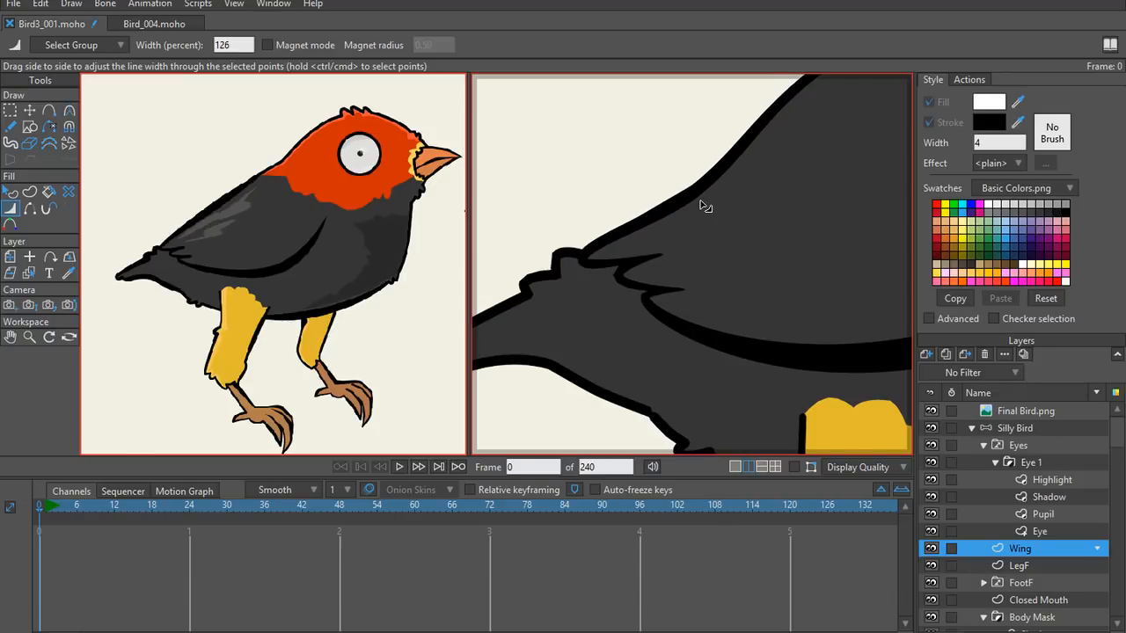
left_click_drag(762, 171, 672, 276)
scroll(691, 250, "down", 1)
left_click_drag(742, 203, 766, 208)
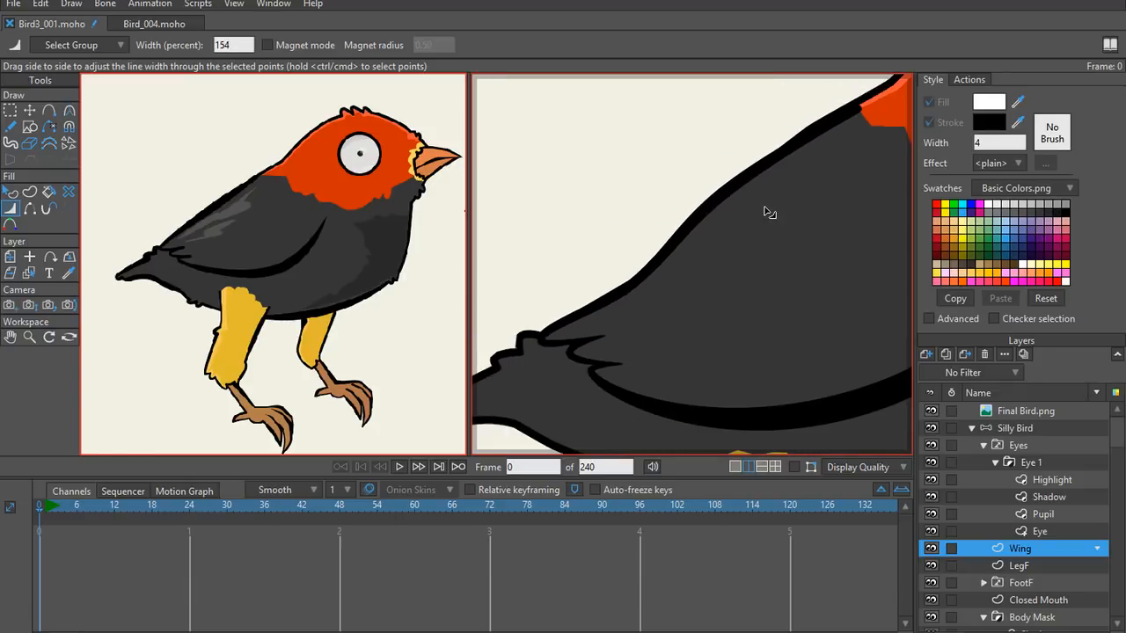
Step: Set the line width at the wing's top front point, beside the red head, to 64%
mouse_move(810, 146)
left_mouse_down()
mouse_move(754, 143)
mouse_move(894, 141)
mouse_move(677, 223)
left_mouse_up()
scroll(895, 141, "down", 1)
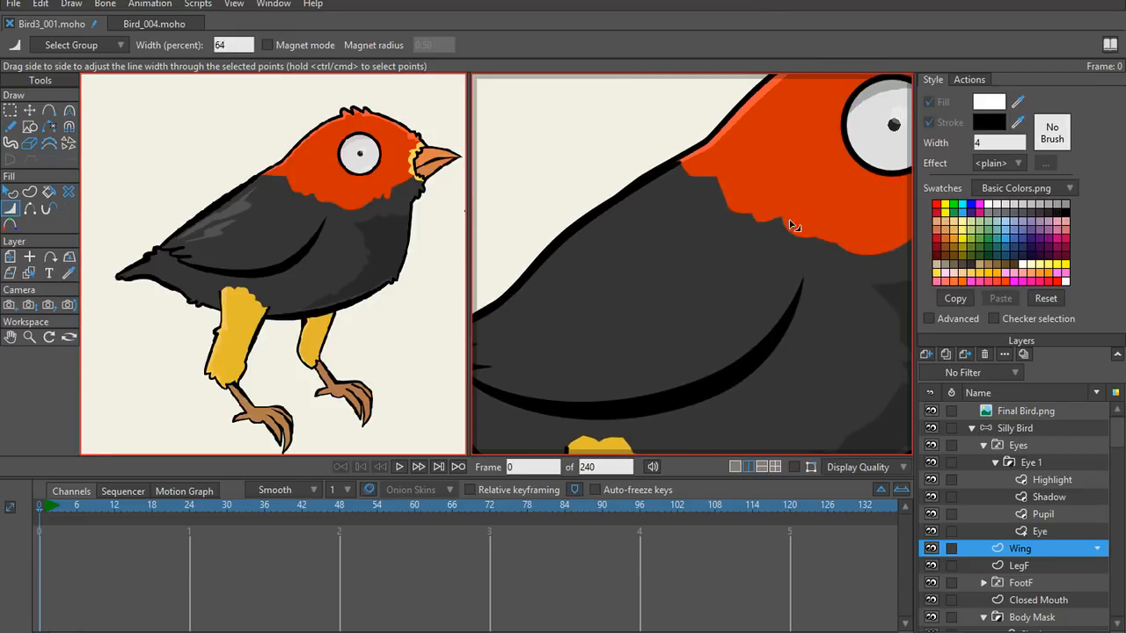
scroll(709, 206, "up", 3)
left_click_drag(662, 126, 675, 174)
Step: Move the wing's top front point to where the red meets the back and bow its unstroked front edge inward
key("t")
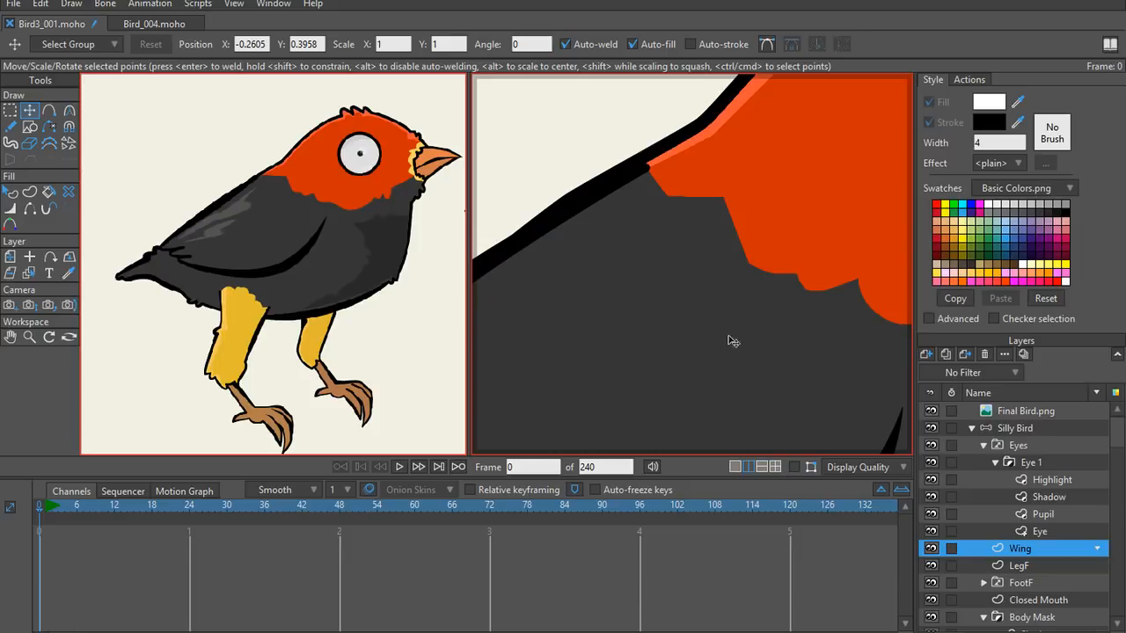
left_click(794, 467)
scroll(673, 183, "down", 2)
left_click_drag(658, 174, 624, 192)
left_click_drag(731, 262, 699, 313)
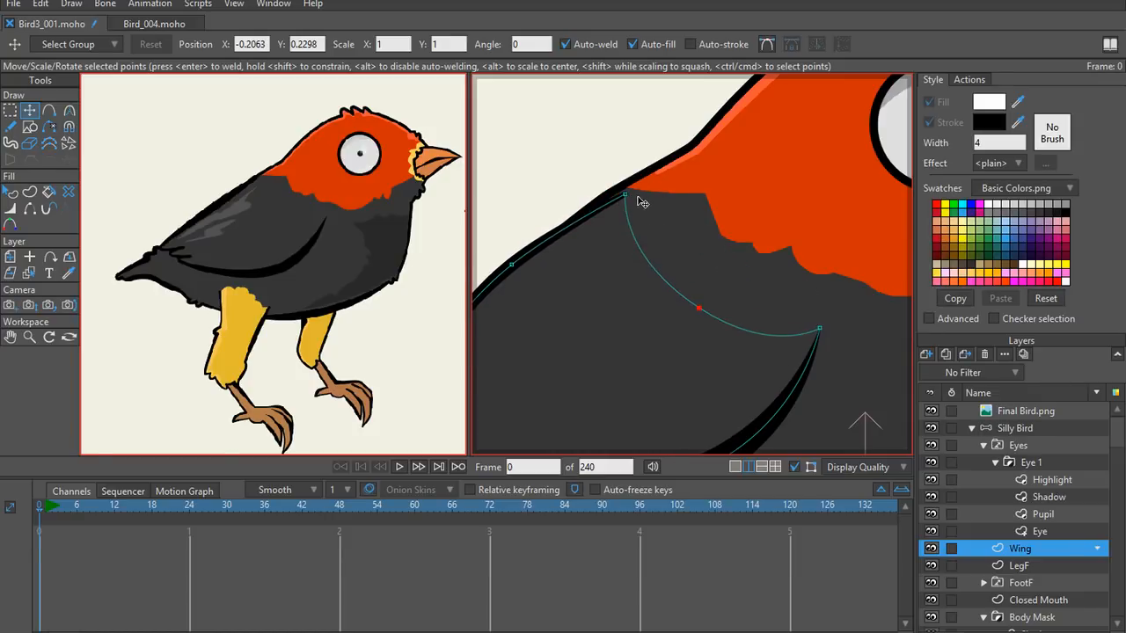
left_click_drag(636, 196, 639, 191)
Step: Adjust the wing's upper back point and top front point so the wing edge follows the body outline
scroll(688, 315, "down", 3)
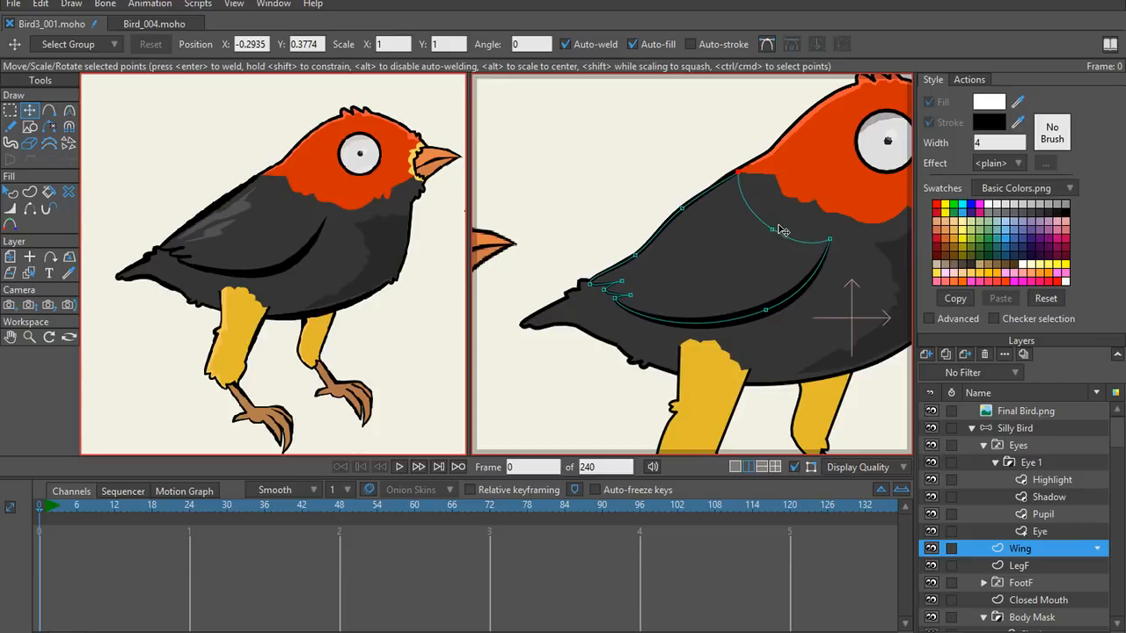
left_click_drag(760, 224, 684, 204)
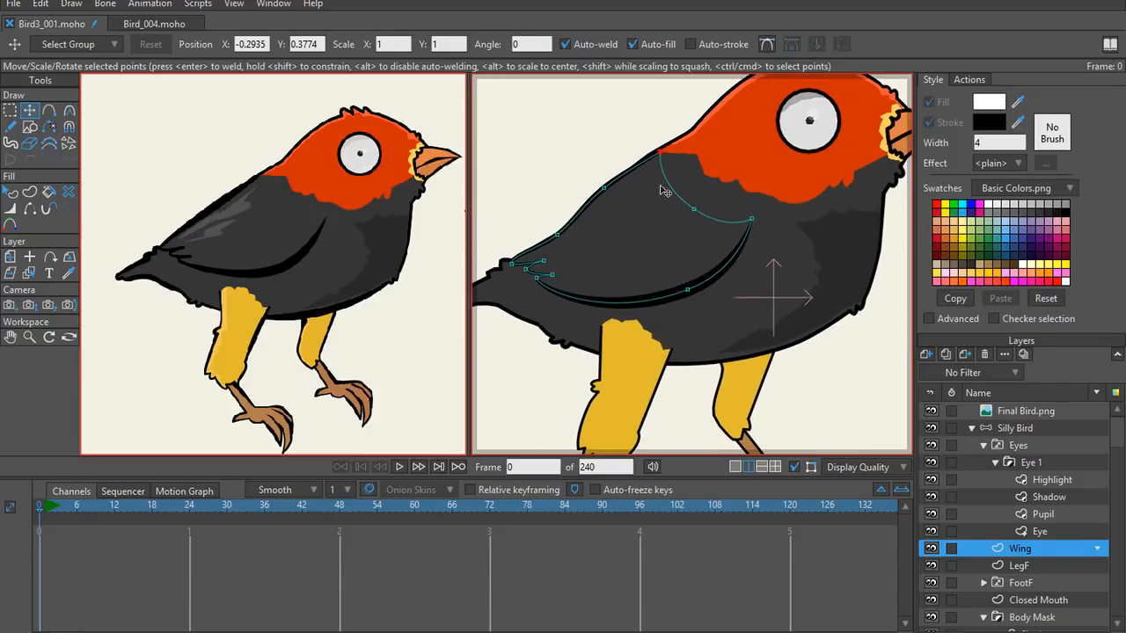
scroll(653, 198, "up", 2)
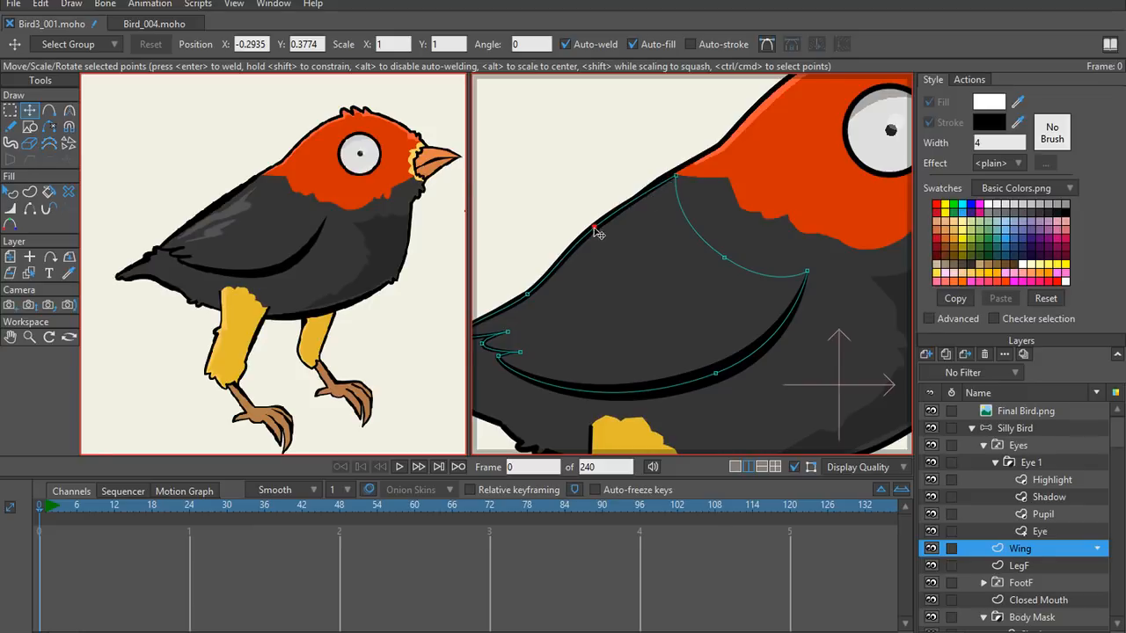
left_click_drag(594, 228, 590, 225)
left_click_drag(676, 176, 663, 179)
left_click_drag(590, 225, 653, 216)
scroll(651, 207, "down", 5)
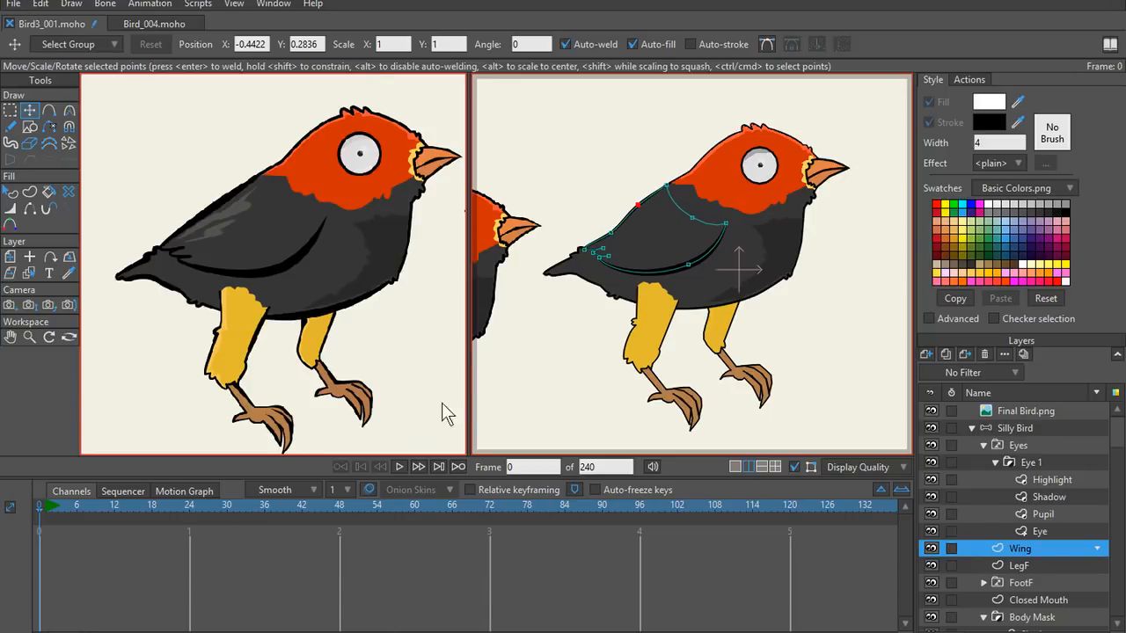
Step: In File Explorer, open the storyboard photo IMG_20180309_194054 from Documents > Animation Competition > Silly Bird > Story Board
key("super+e")
left_click_drag(500, 88, 403, 69)
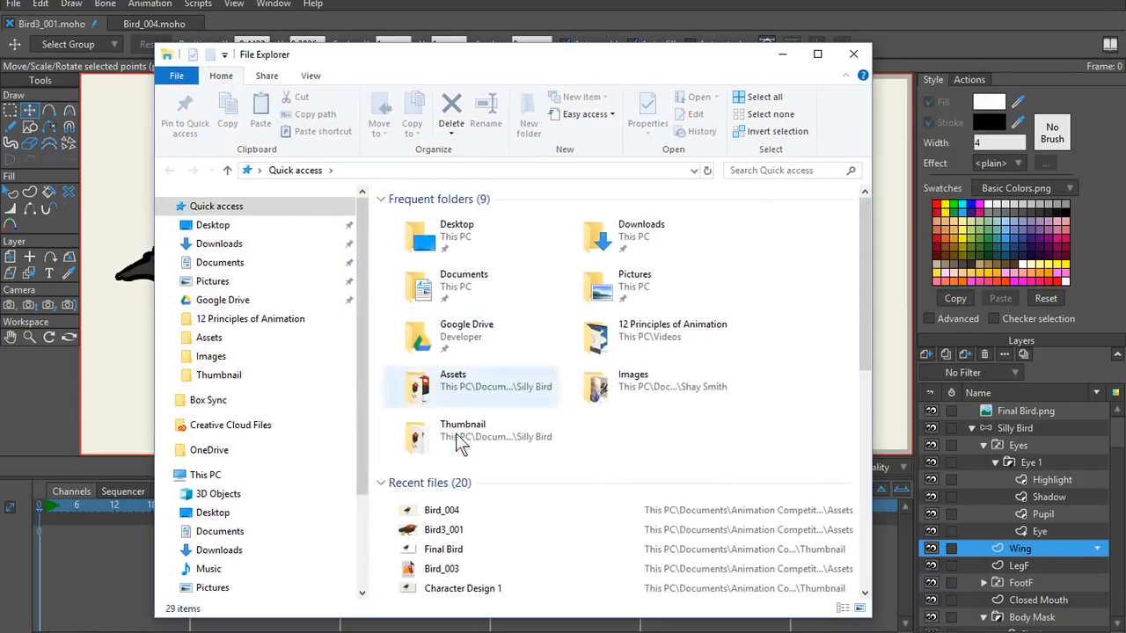
left_click(222, 262)
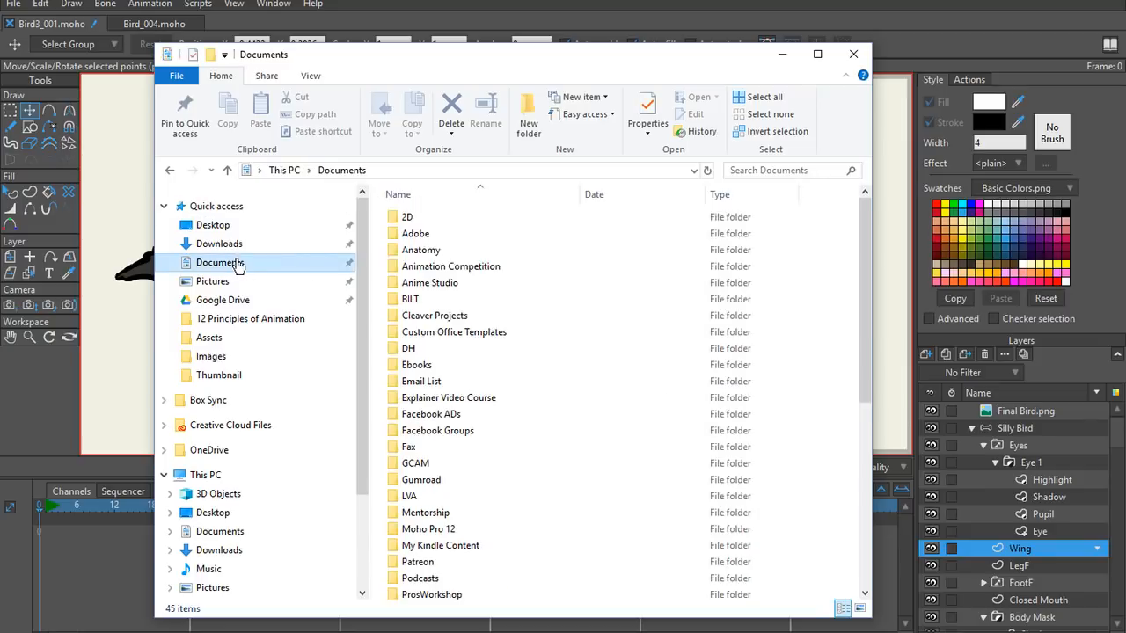
double_click(451, 266)
double_click(421, 218)
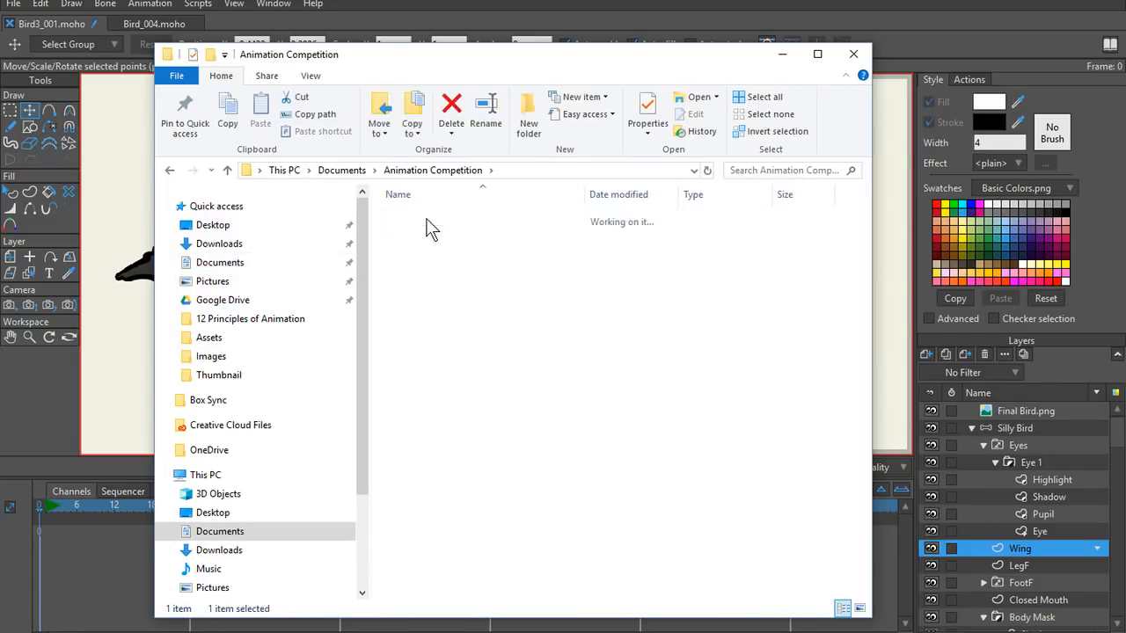
double_click(443, 249)
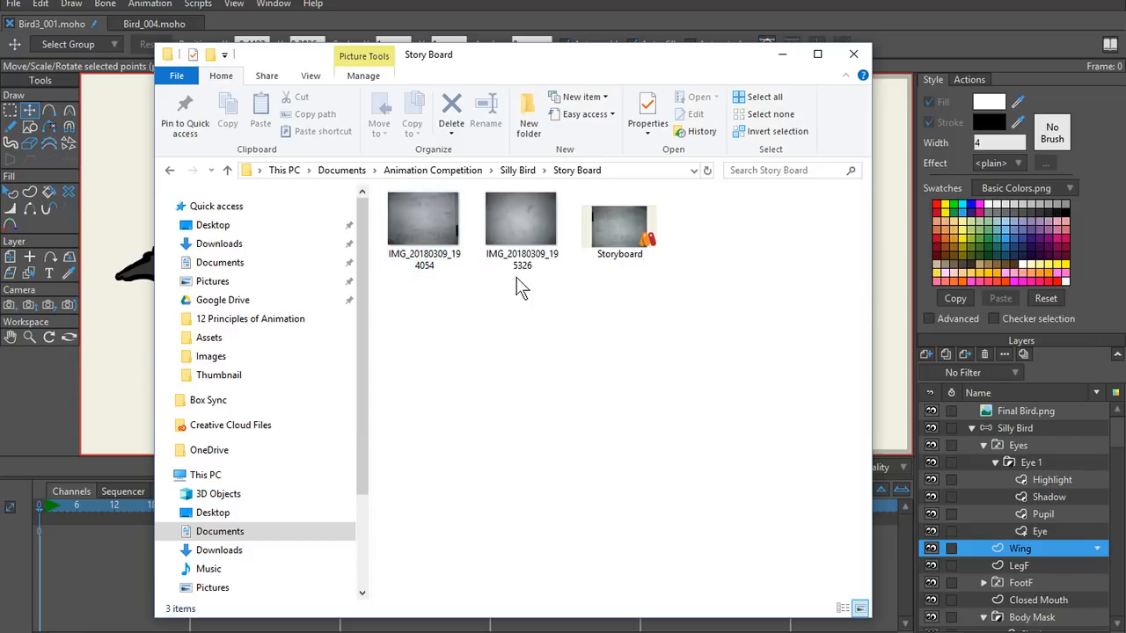
left_click(424, 219)
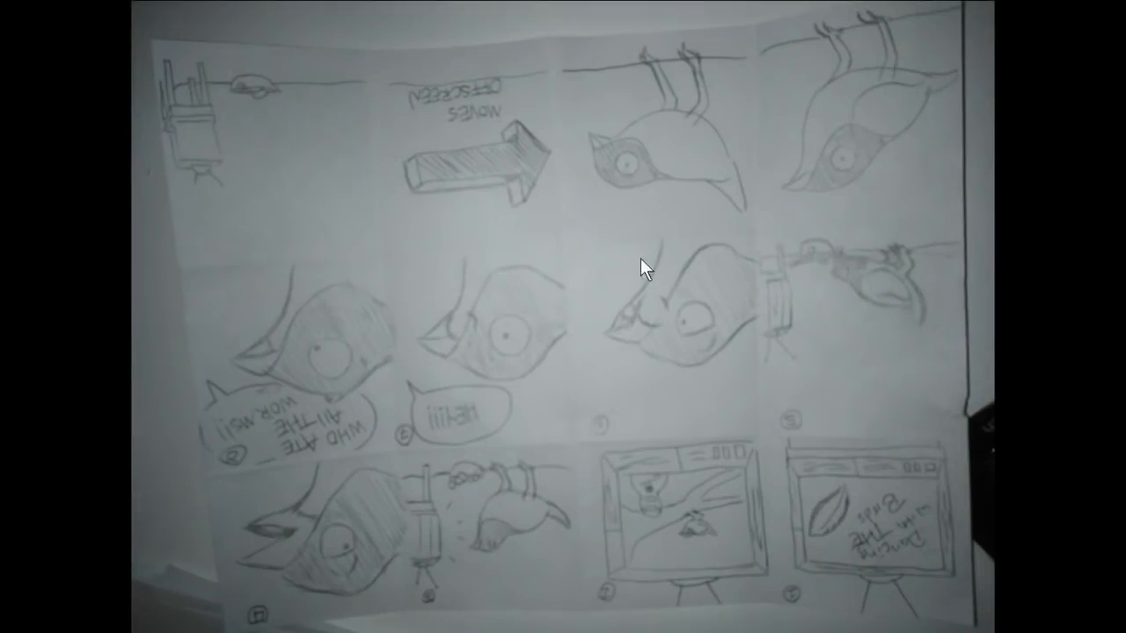
Step: Rotate the storyboard photo upright, review its panels, and return to the Bird3_001 project
mouse_move(704, 195)
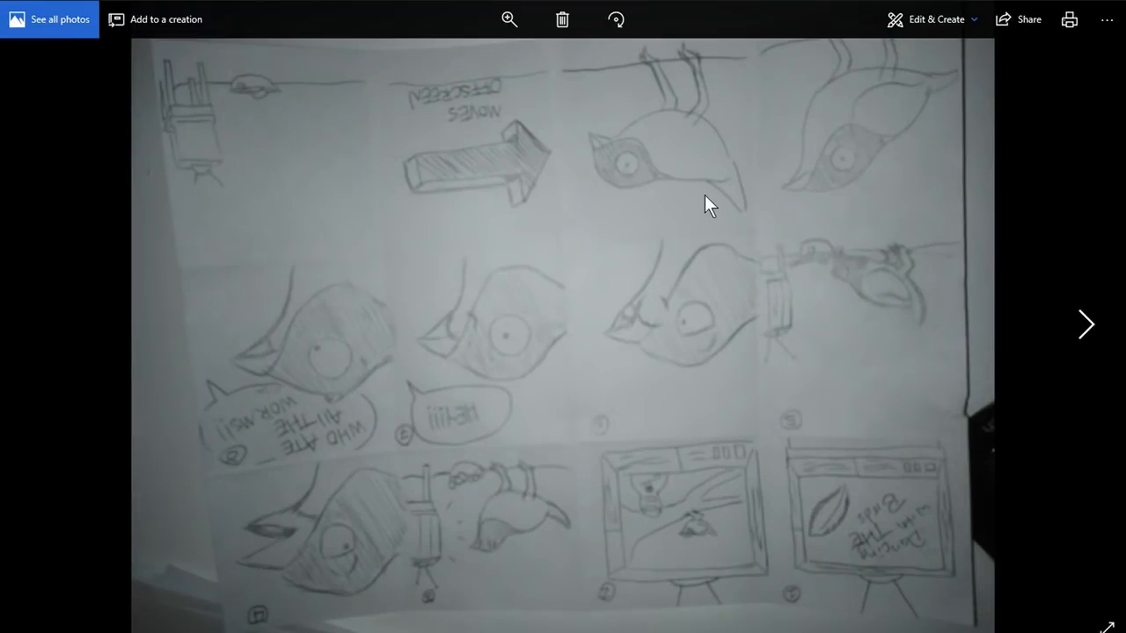
left_click(616, 19)
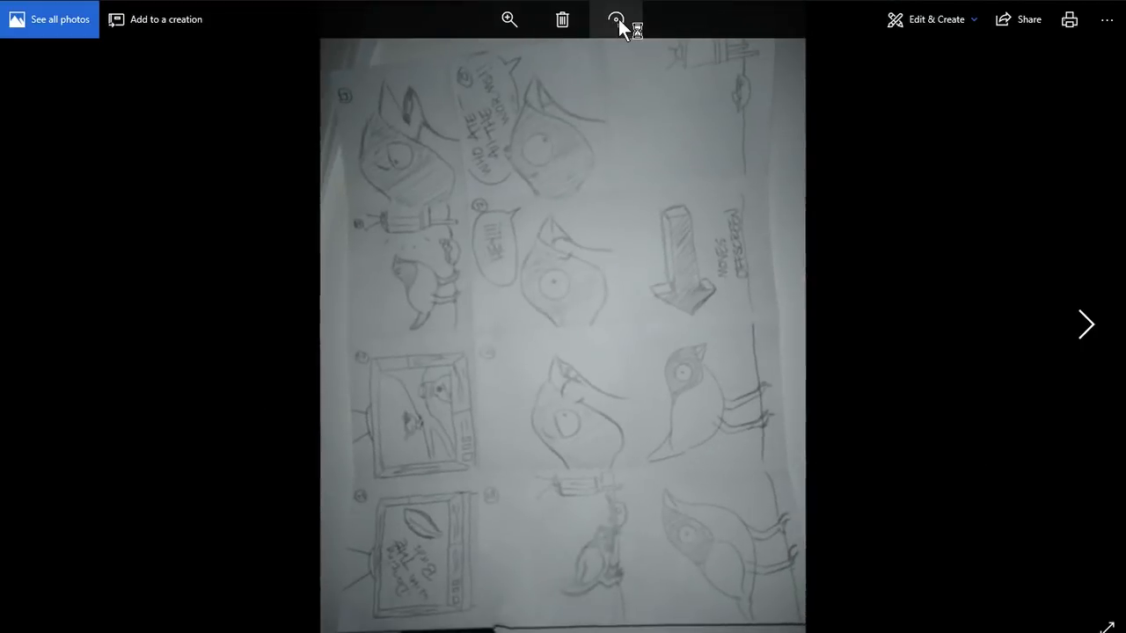
left_click(616, 19)
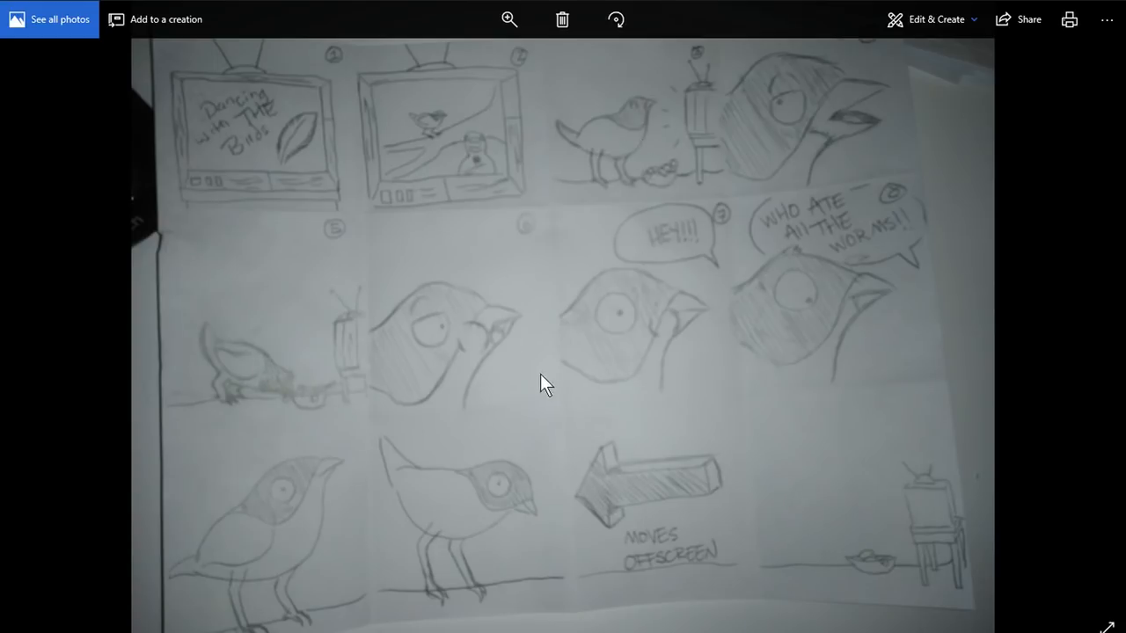
left_click(1106, 2)
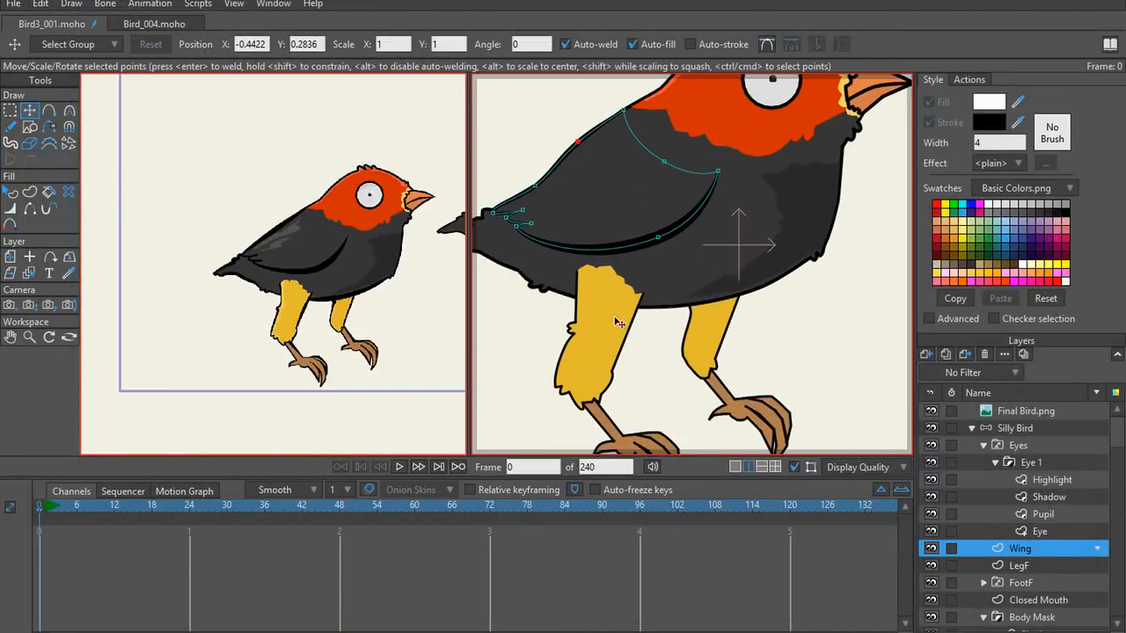
Step: Add a point midway along the LegF layer's long front edge and widen the outline there to 194%
scroll(312, 325, "up", 5)
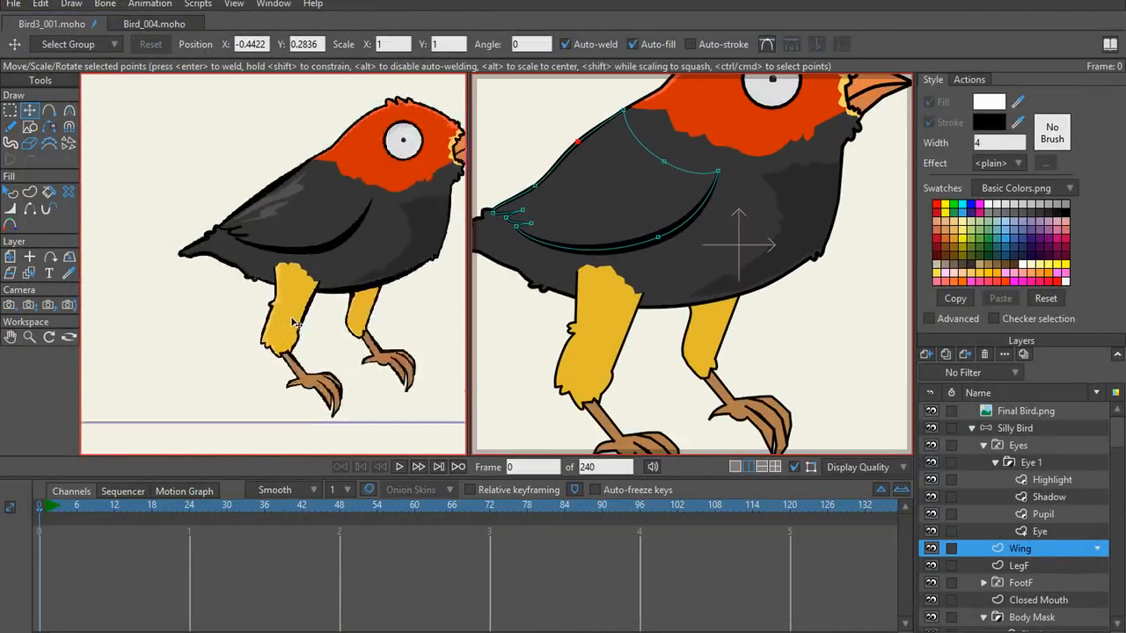
scroll(634, 372, "up", 5)
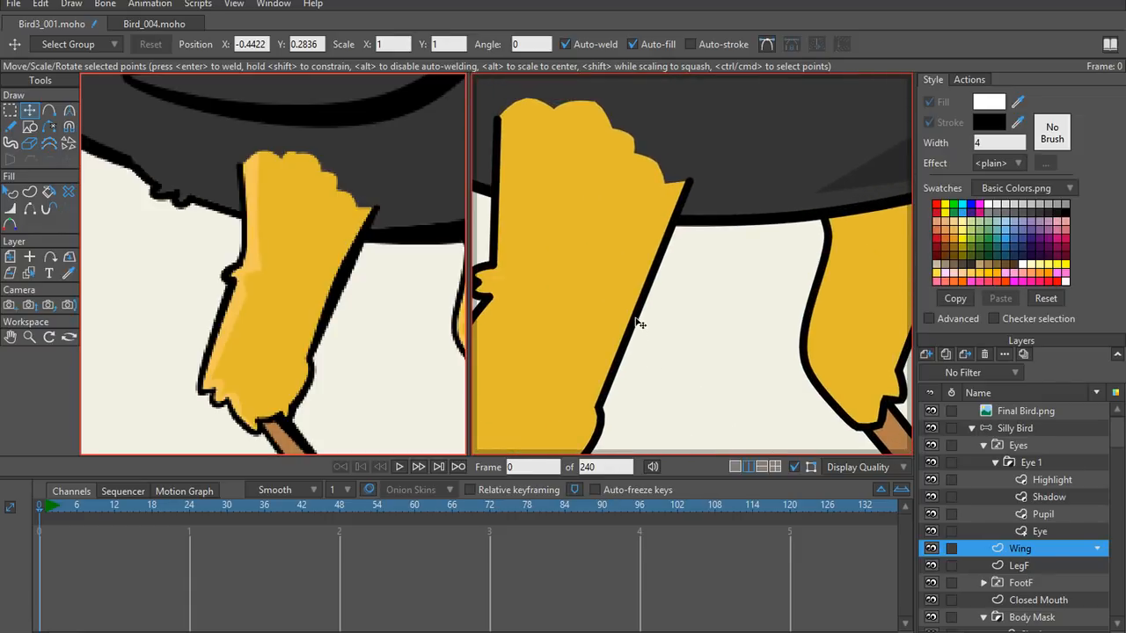
left_click(640, 323, "ctrl+alt")
key("a")
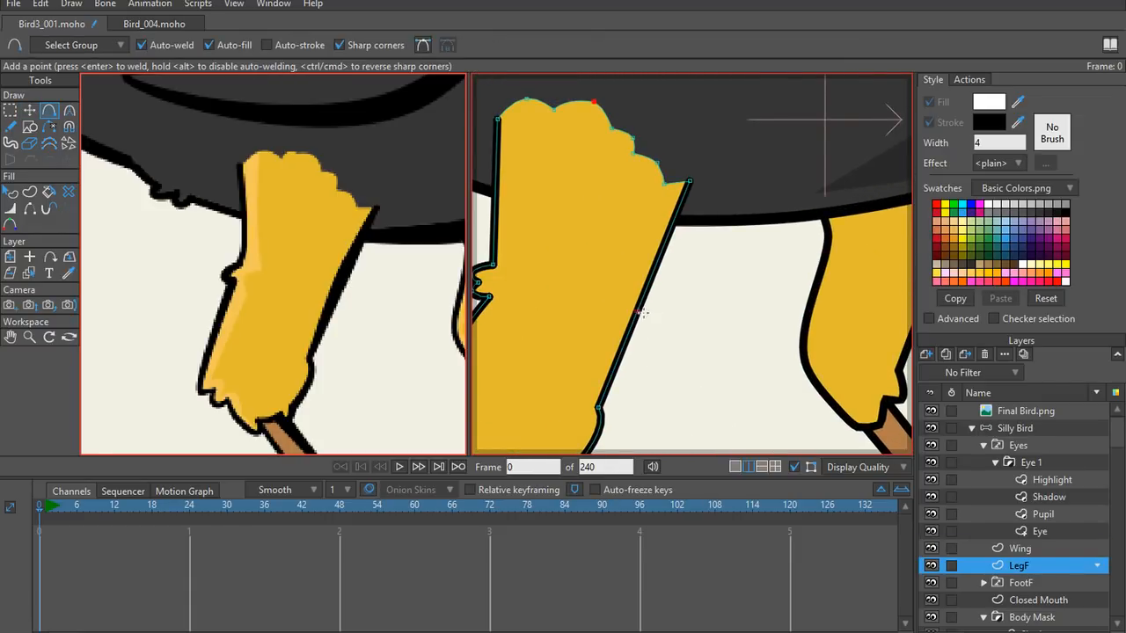
key("w")
mouse_move(648, 308)
left_mouse_down()
mouse_move(701, 329)
mouse_move(686, 331)
left_mouse_up()
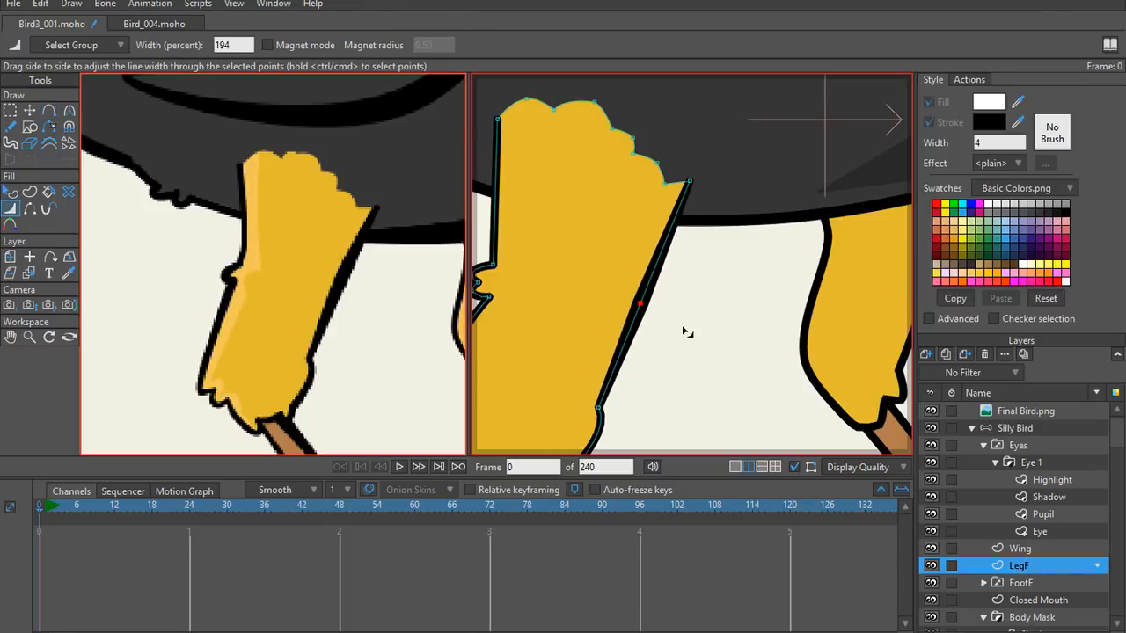
Step: Shift the front leg's new edge point slightly inward and smooth the curvature through it
key("t")
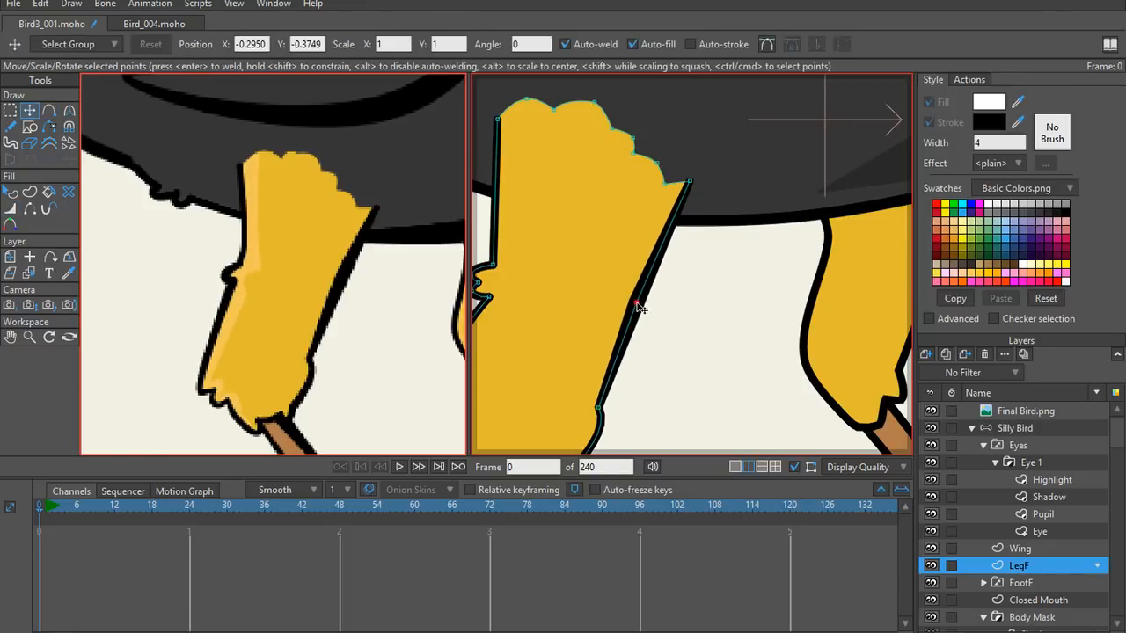
left_click(638, 304)
key("w")
key("c")
left_click_drag(635, 303, 733, 288)
Step: Thin the outline at the top of the front leg's long front edge to 70%
key("w")
left_click(689, 183)
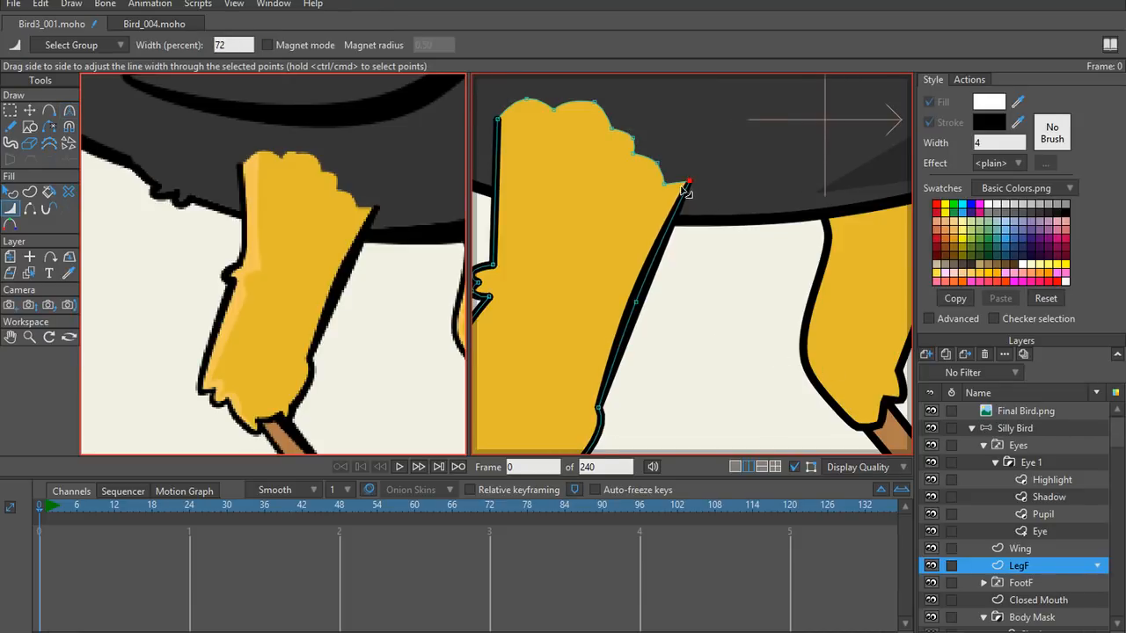
scroll(687, 208, "left", 3)
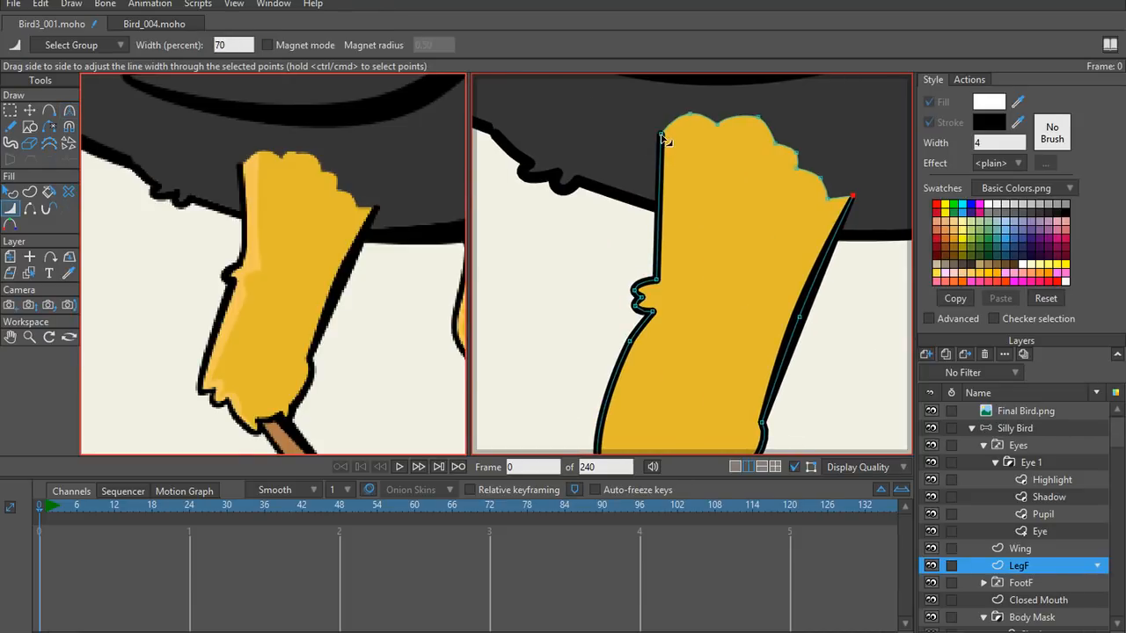
Step: Vary the outline width around the small tuft on the front leg's rear edge, using 148%, 178% and 36% at separate points
left_click_drag(654, 280, 679, 293)
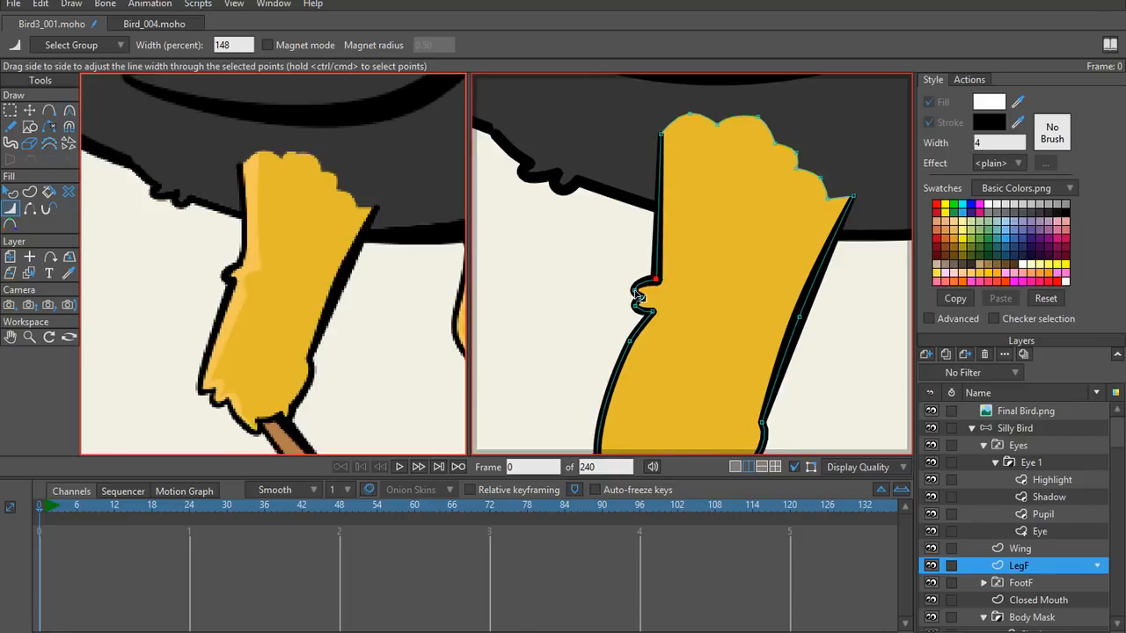
left_click(640, 299)
left_click_drag(632, 313, 671, 322)
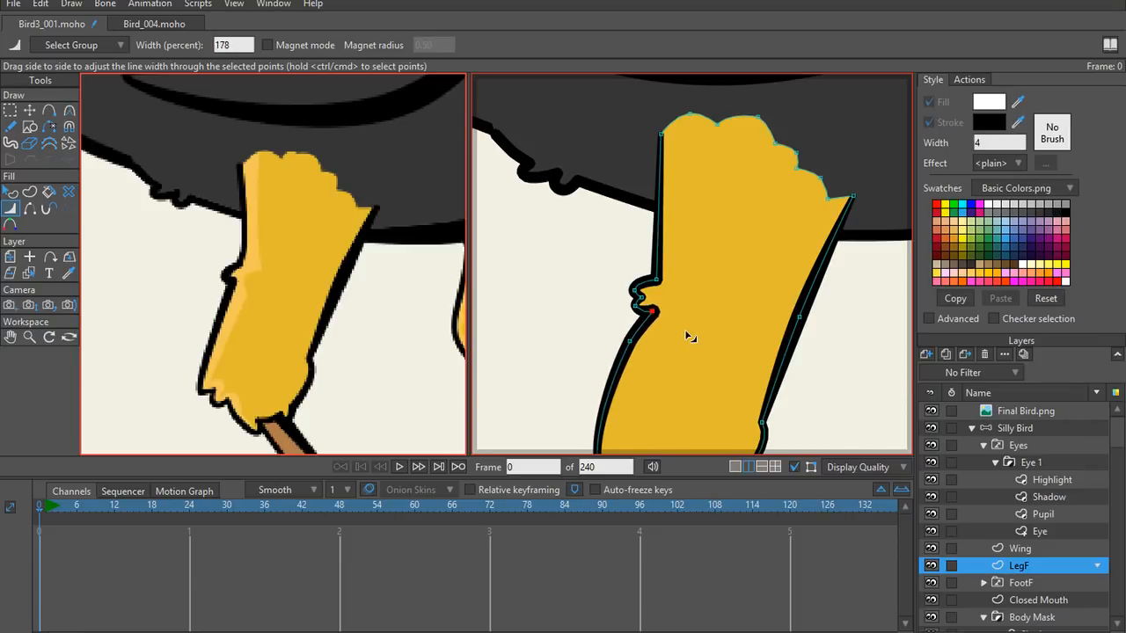
scroll(662, 318, "up", 5)
left_click_drag(617, 236, 606, 231)
scroll(617, 243, "down", 5)
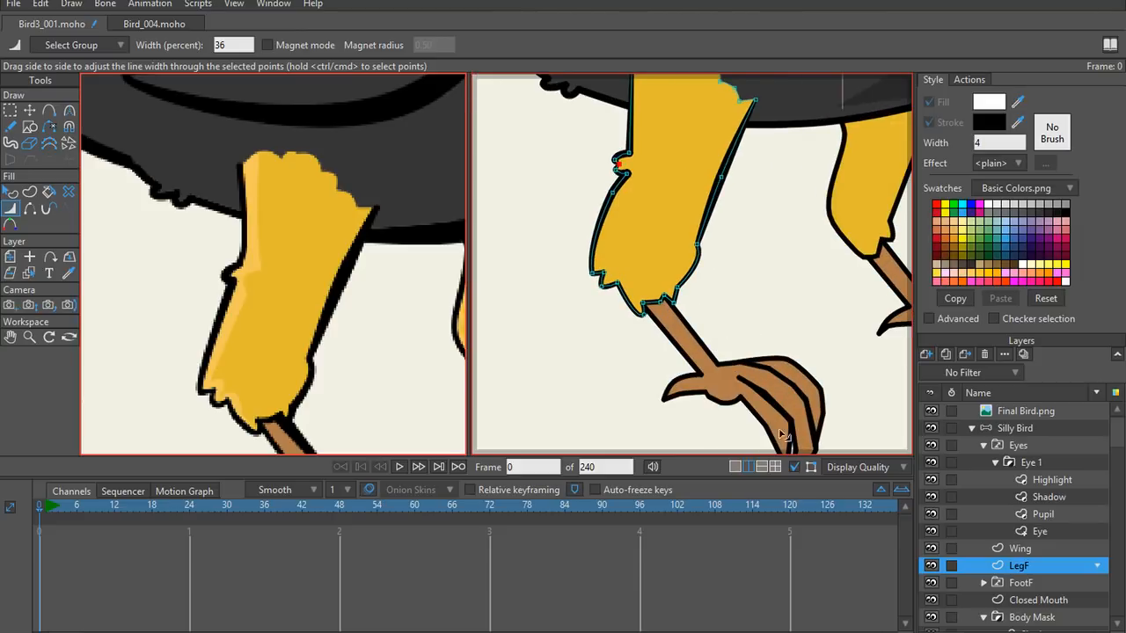
Step: Hide the curve overlay and thin the outline at the feather tips along the front leg's ragged lower edge to 72% and 56%
left_click(793, 466)
scroll(621, 264, "up", 5)
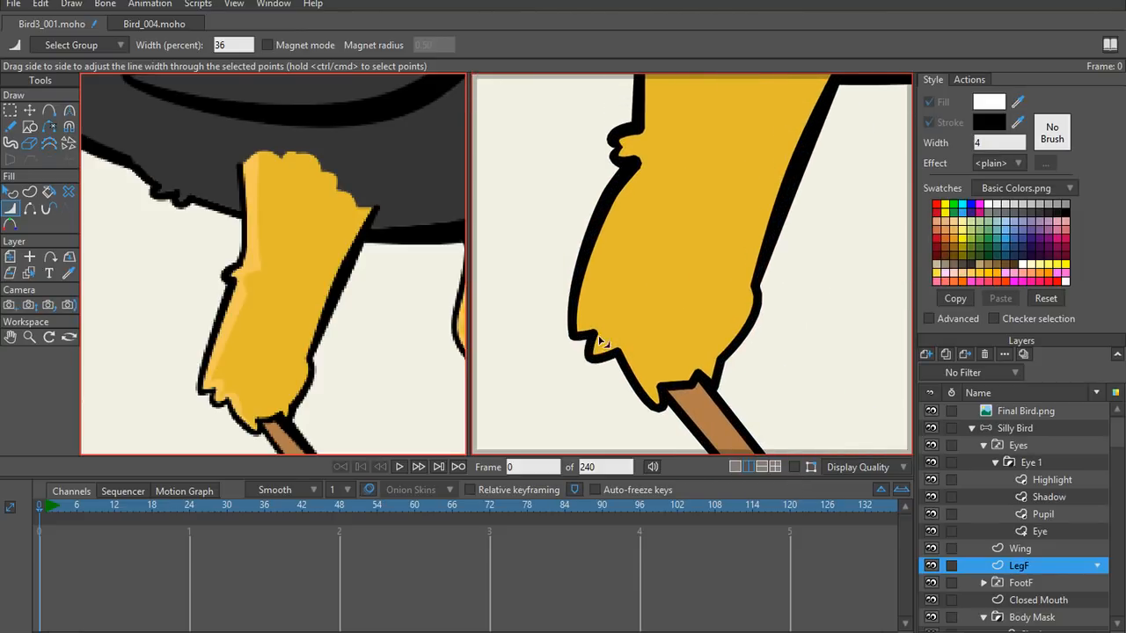
mouse_move(598, 341)
left_mouse_down()
mouse_move(587, 344)
mouse_move(639, 360)
mouse_move(609, 354)
left_mouse_up()
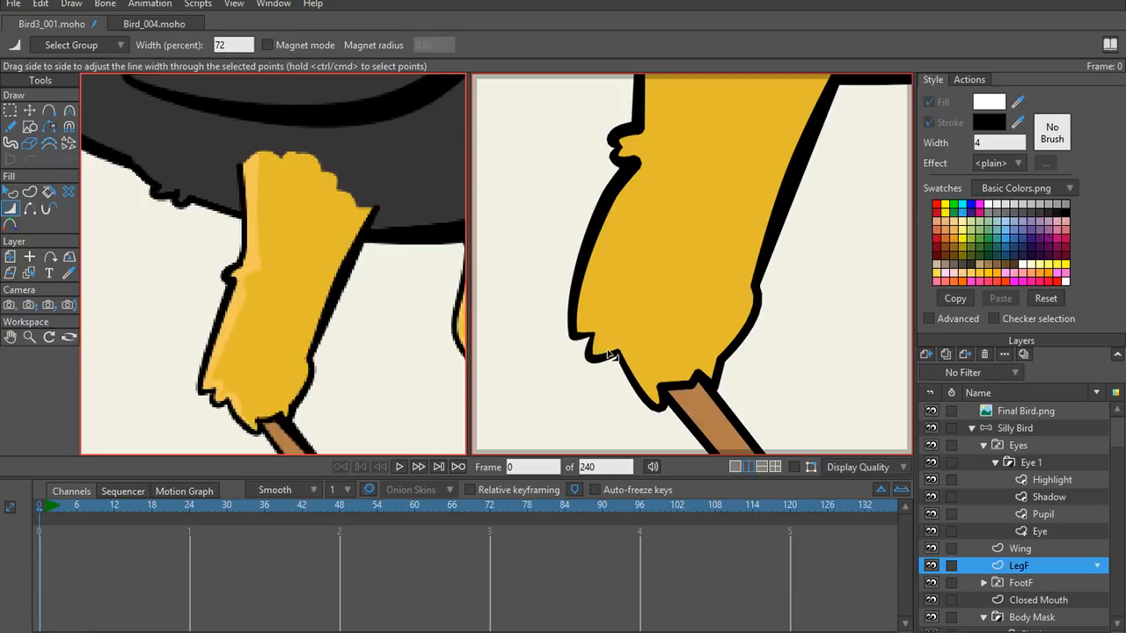
left_click_drag(655, 408, 704, 269)
Step: Try to widen the outline at the back leg's upper bend to 130%, comparing it with the reference's back leg
scroll(457, 291, "down", 3)
scroll(598, 226, "up", 3)
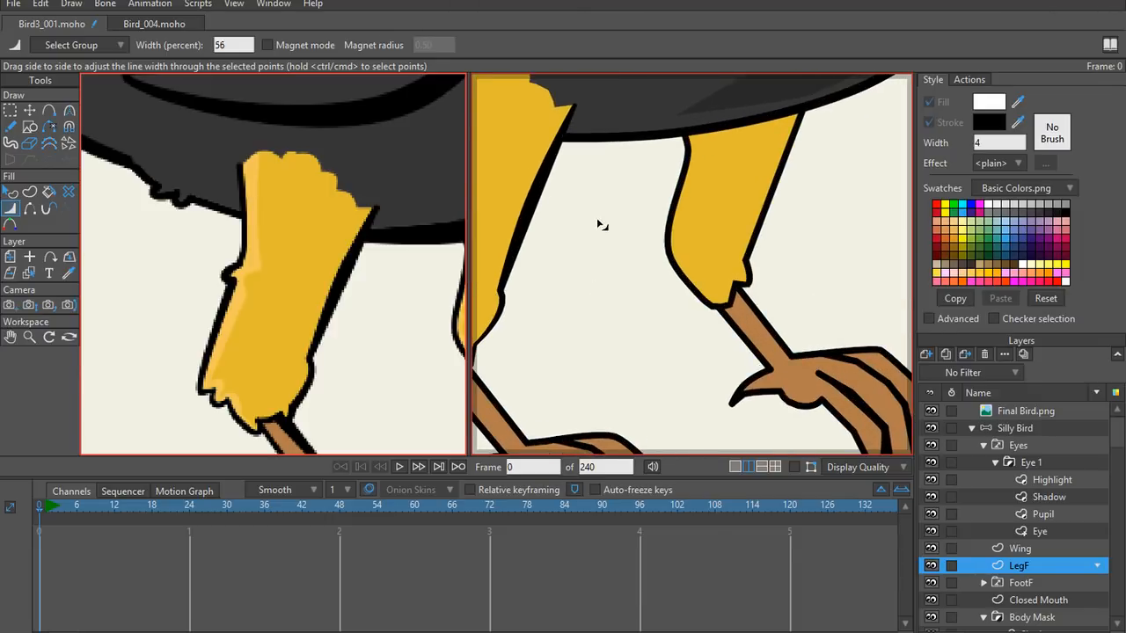
scroll(607, 286, "up", 1)
scroll(607, 286, "up", 1)
scroll(395, 284, "down", 2)
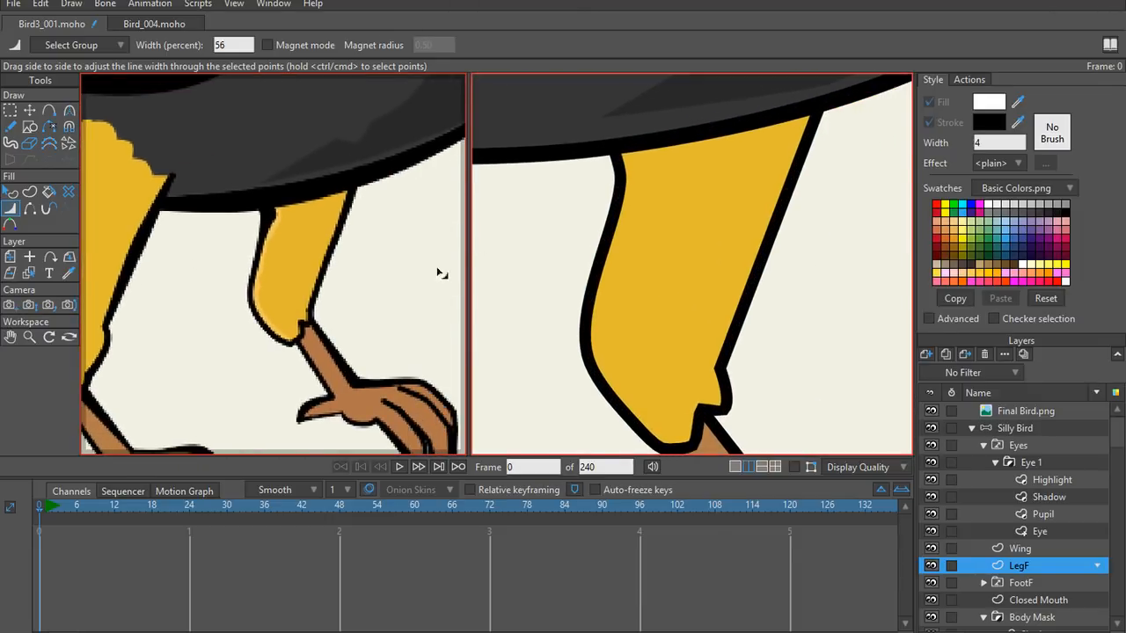
scroll(581, 258, "up", 1)
left_click_drag(660, 239, 680, 243)
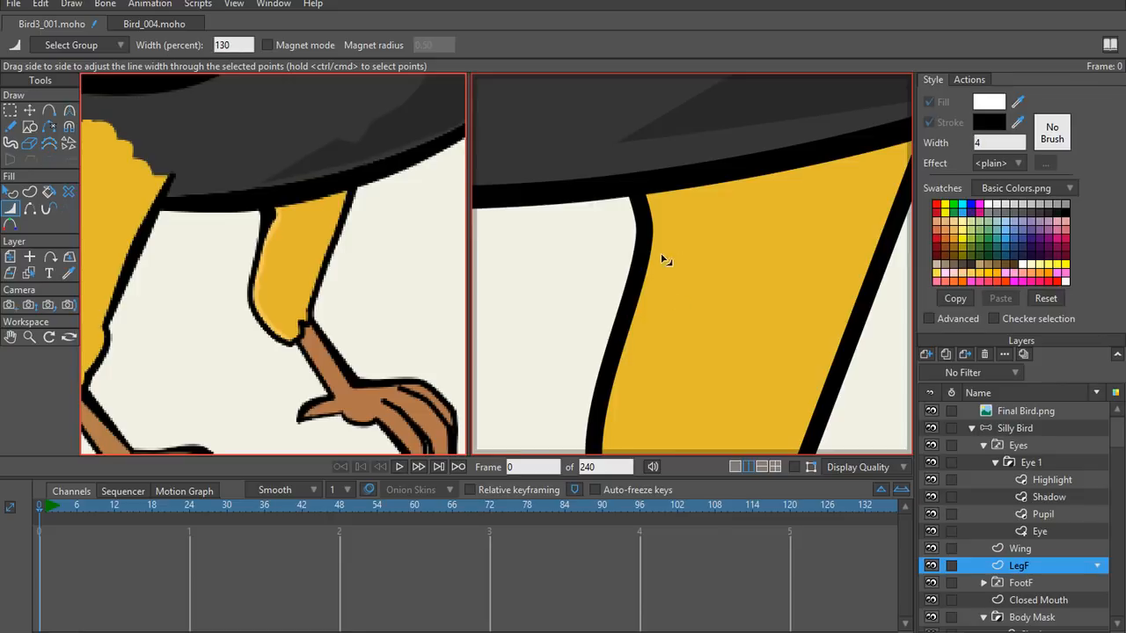
scroll(655, 250, "down", 2)
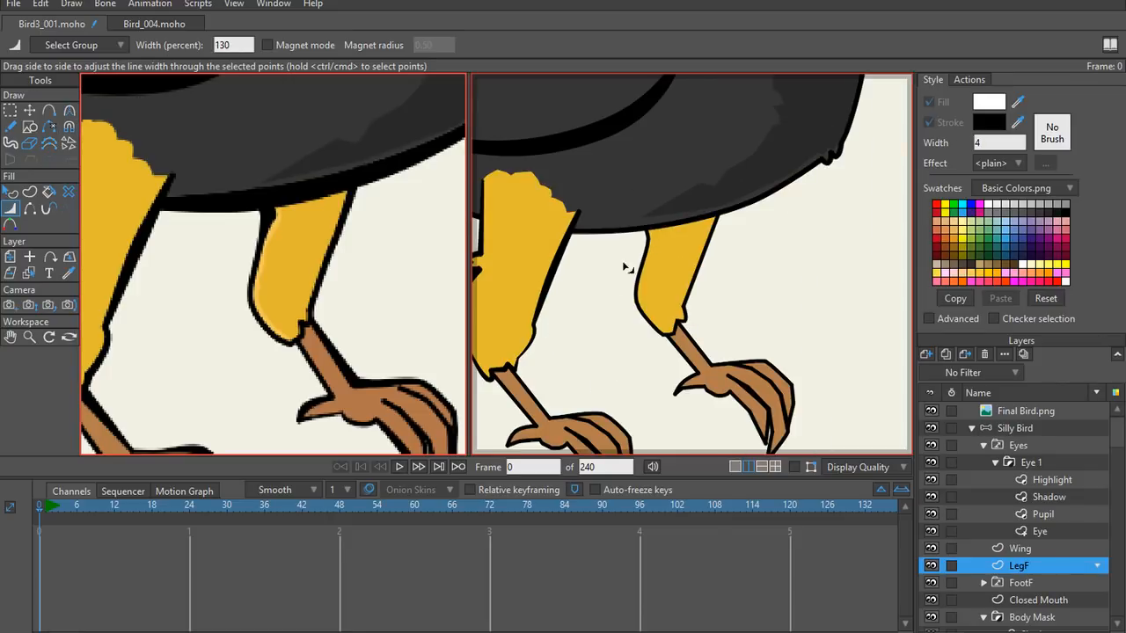
scroll(655, 241, "up", 2)
Step: Switch to the LegB layer, show its curves, and widen the outline at the upper bend of its rear edge to 200%
left_click(662, 233, "ctrl+alt")
key("t")
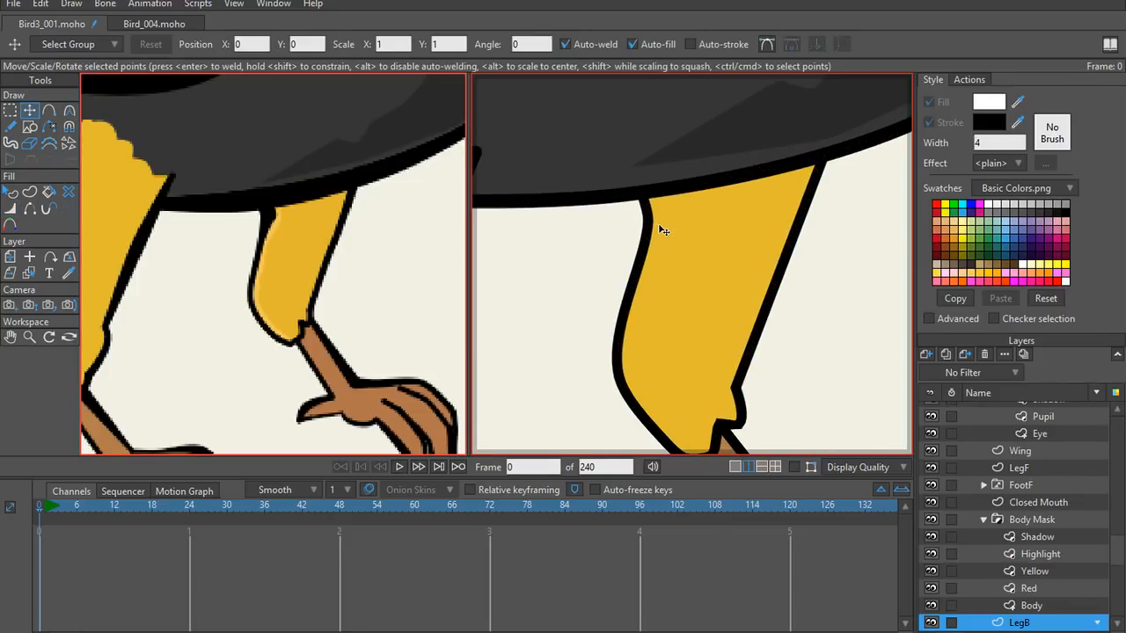
scroll(663, 230, "up", 2)
left_click(795, 467)
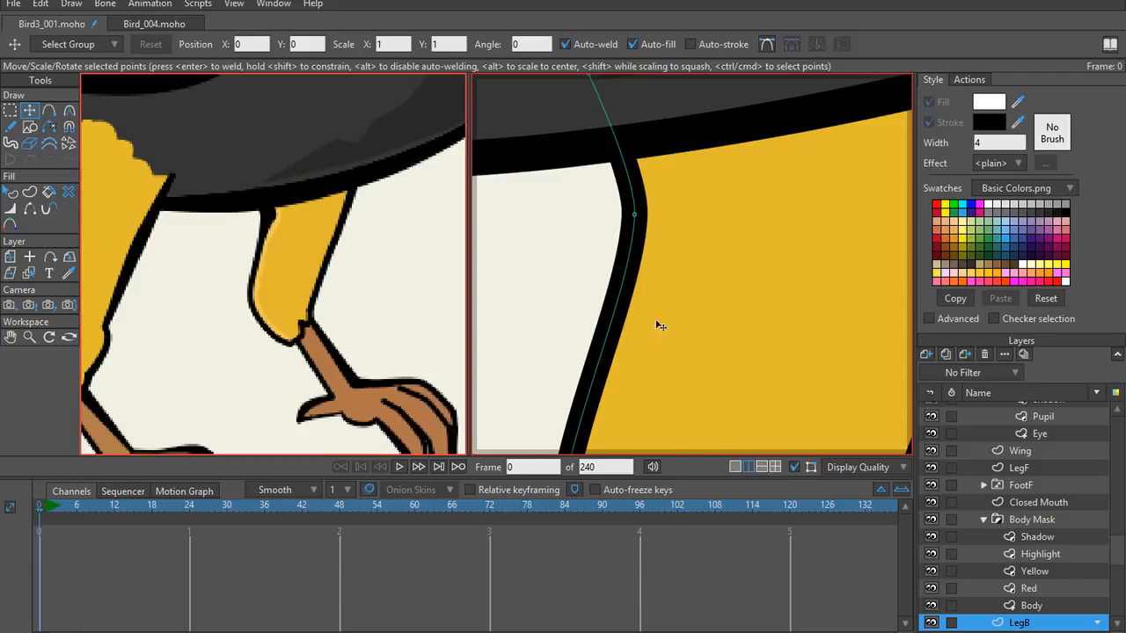
key("w")
left_click_drag(637, 219, 685, 233)
scroll(685, 234, "down", 4)
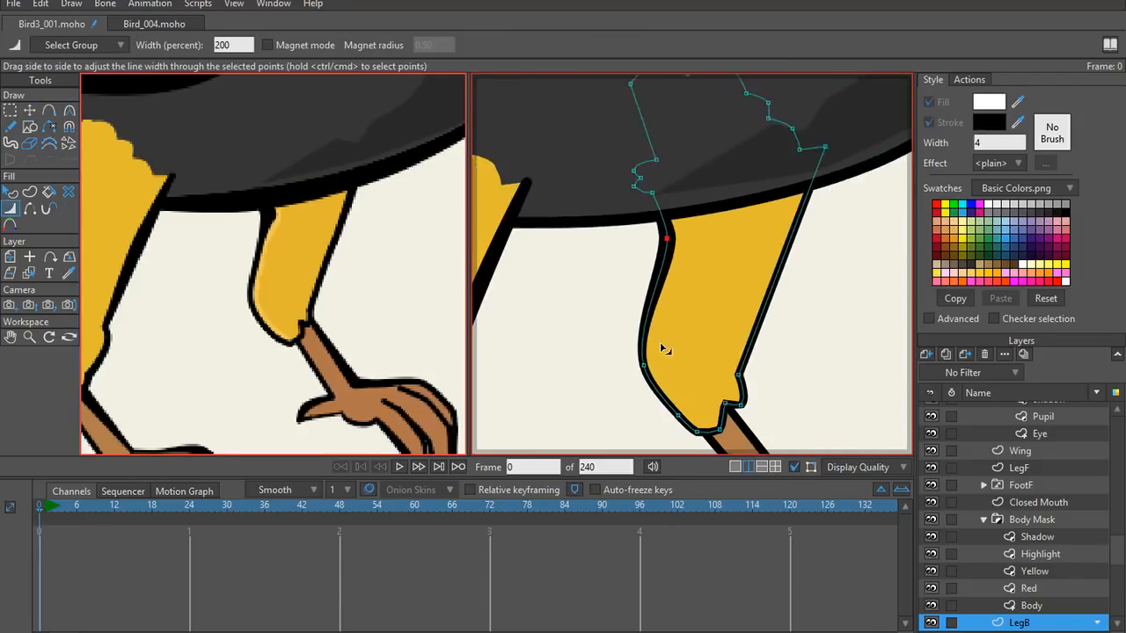
Step: Thin the back leg's outline to 68% at the lower bend of its rear edge and to 62% at its bottom curve
left_click_drag(659, 349, 619, 292)
scroll(655, 287, "up", 2)
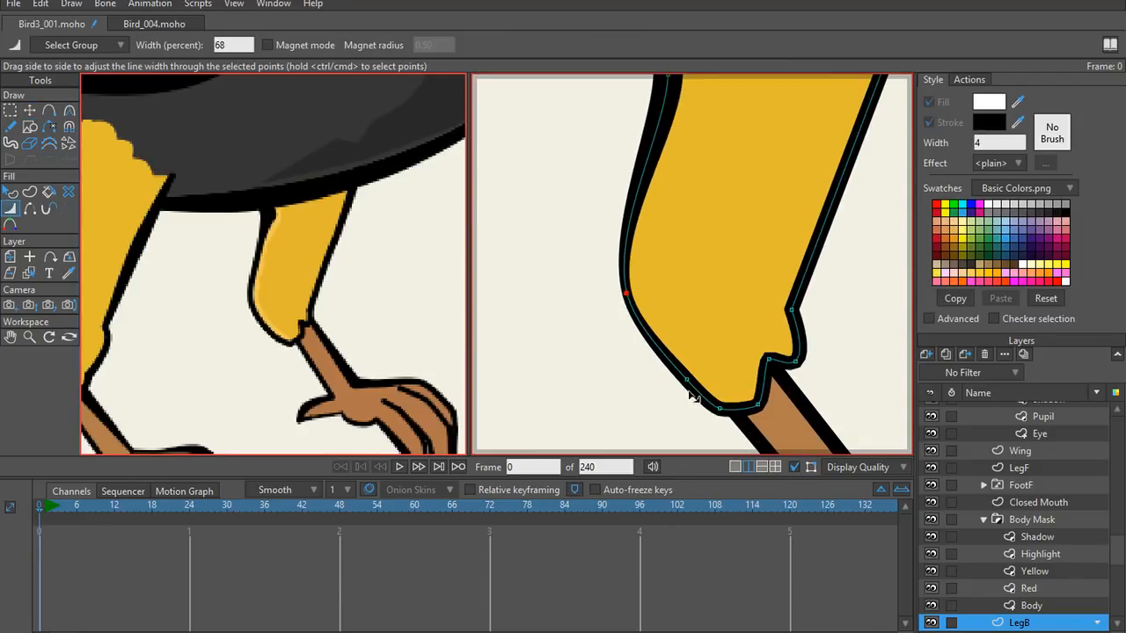
left_click_drag(692, 396, 674, 377)
left_click(720, 407)
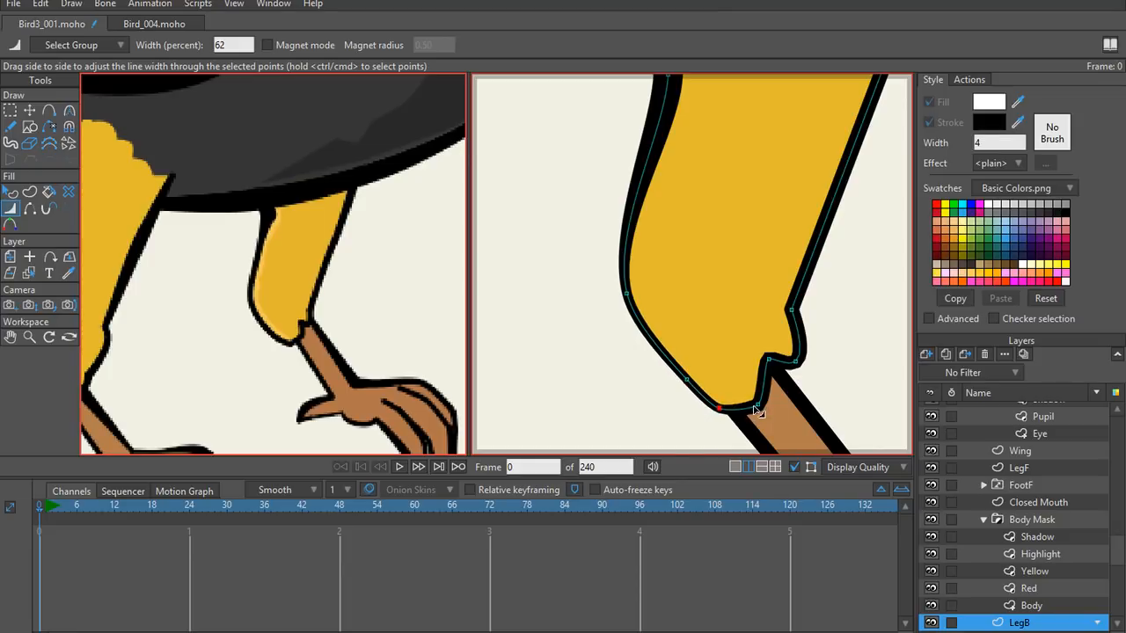
Step: Shift the points of the small tuft above the back leg's ankle inward and thin the outline at its upper corner to 56%
left_click_drag(754, 406, 761, 409)
mouse_move(766, 366)
left_mouse_down()
mouse_move(724, 372)
mouse_move(829, 382)
mouse_move(762, 365)
mouse_move(776, 360)
left_mouse_up()
key("t")
key("w")
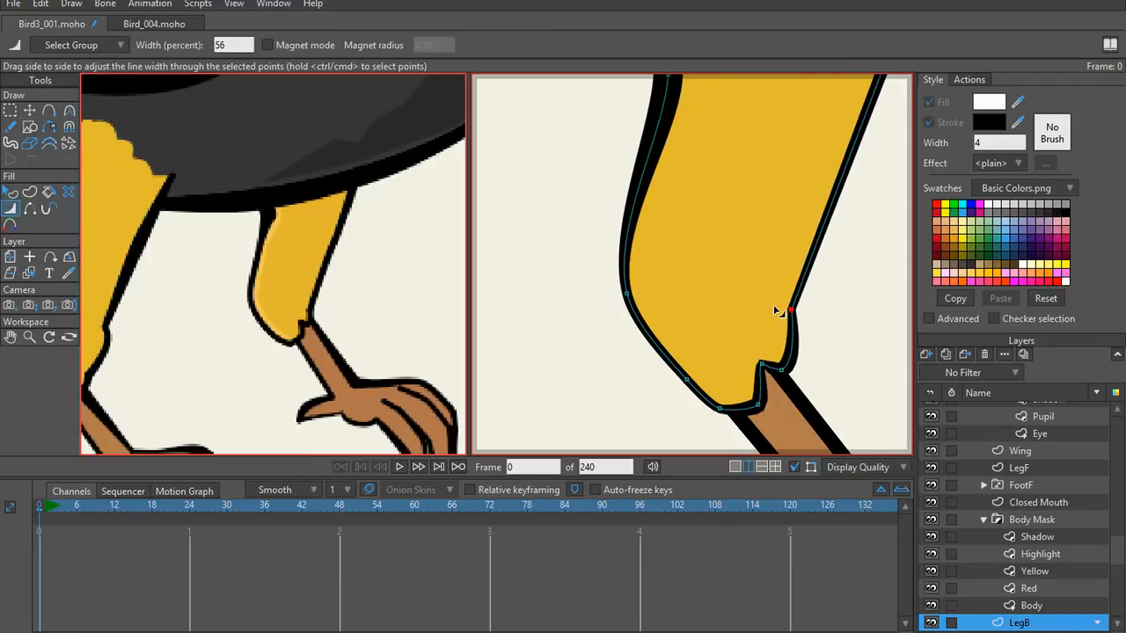
Step: Add a point on the back leg's long front edge just below the body and set its outline width to about 105%
scroll(812, 301, "up", 3)
scroll(820, 242, "up", 2)
key("a")
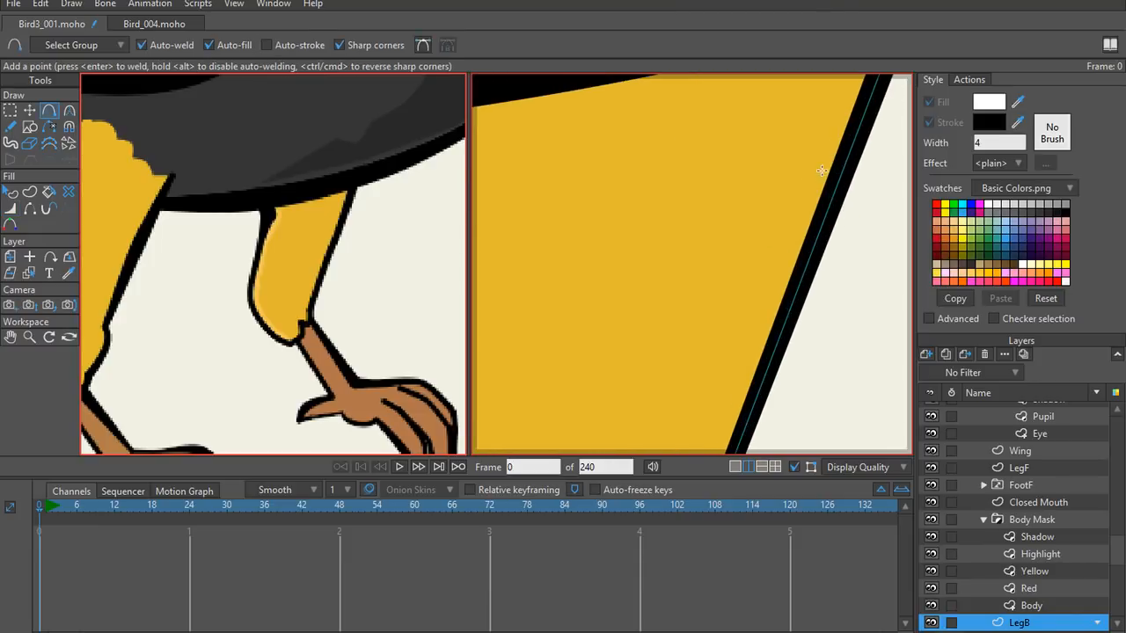
left_click(851, 166)
scroll(850, 172, "down", 4)
key("w")
left_click_drag(850, 181, 855, 277)
left_click_drag(854, 181, 859, 191)
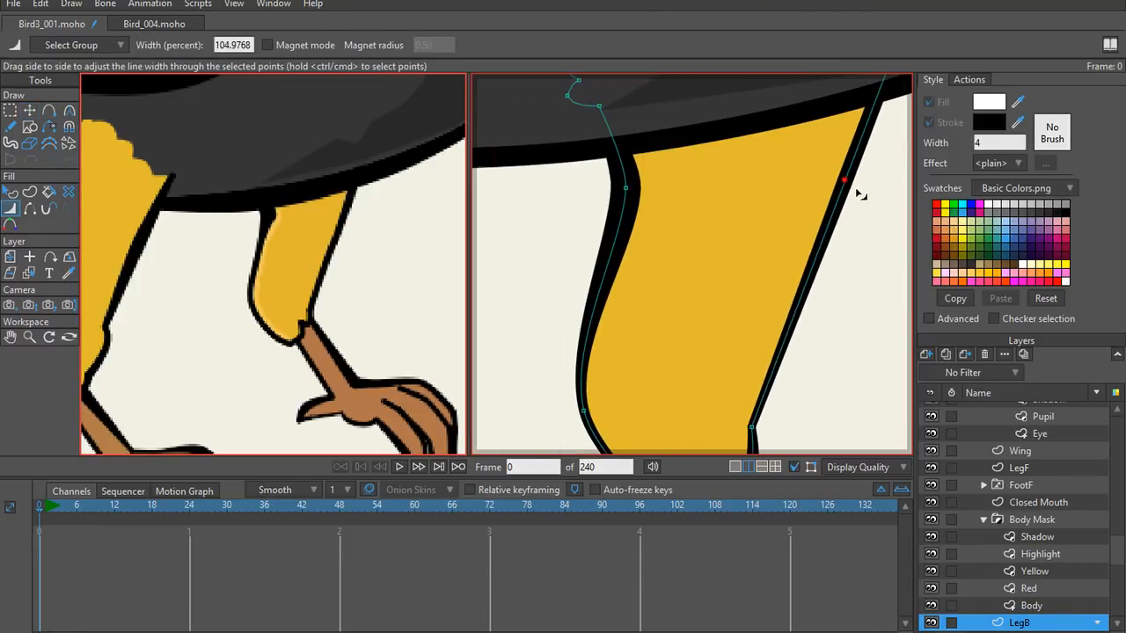
Step: Reposition the feather points along the back leg's top edge hidden behind the body to form cleaner scallops
scroll(845, 224, "down", 3)
scroll(844, 220, "down", 3)
scroll(809, 219, "down", 2)
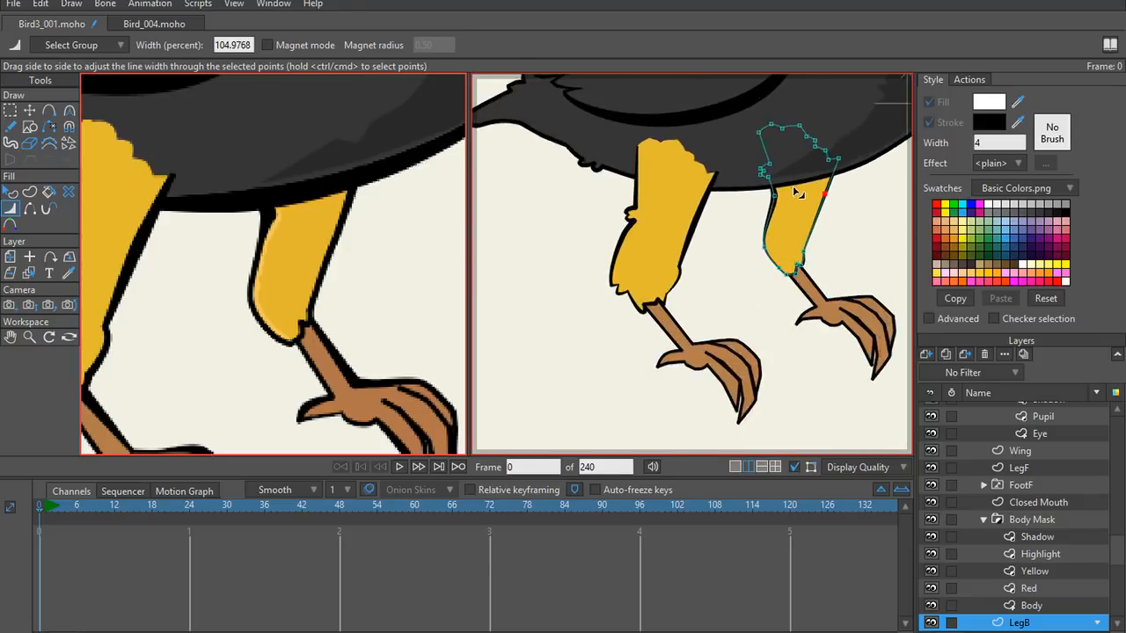
scroll(706, 211, "up", 2)
key("g")
left_click_drag(666, 151, 717, 206)
key("t")
scroll(718, 198, "up", 5)
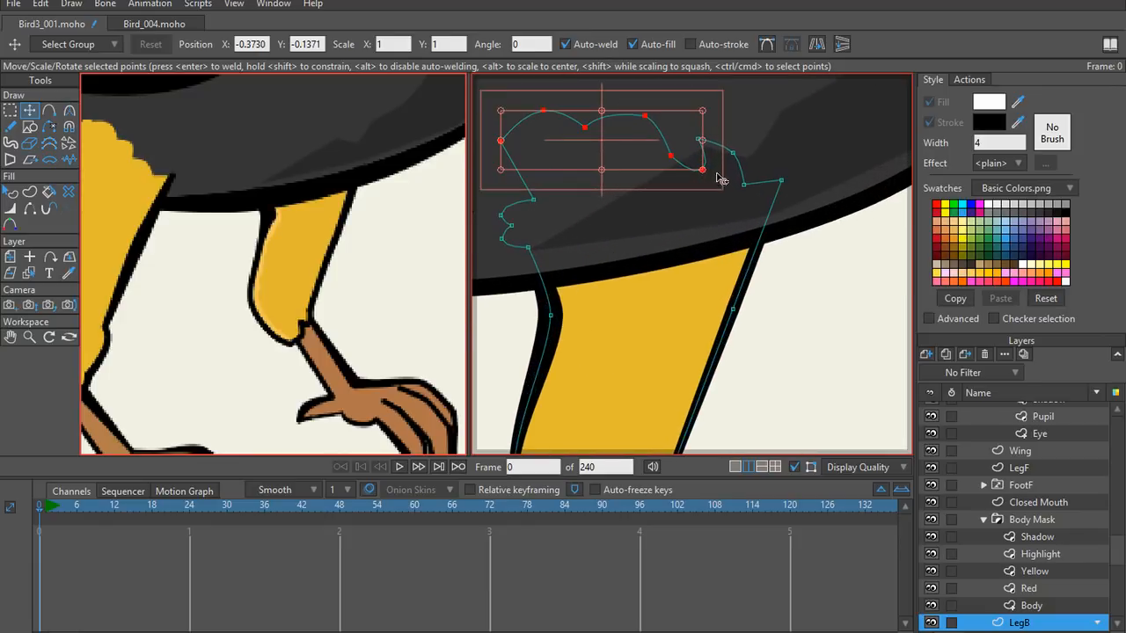
left_click_drag(700, 141, 728, 175)
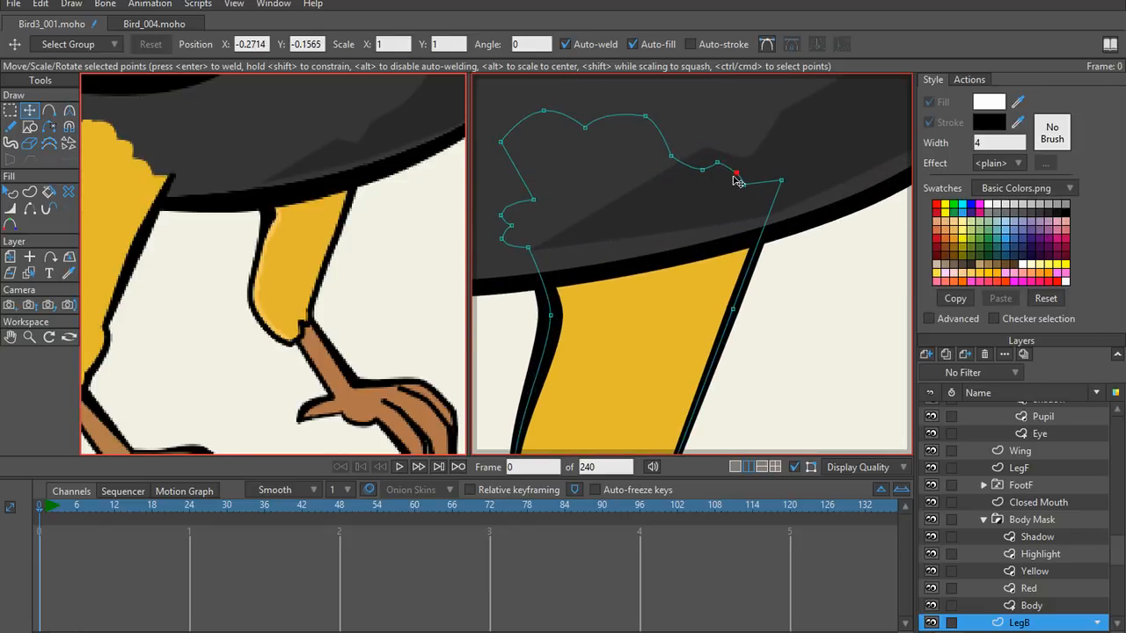
scroll(684, 179, "down", 2)
scroll(684, 180, "down", 2)
scroll(646, 165, "down", 2)
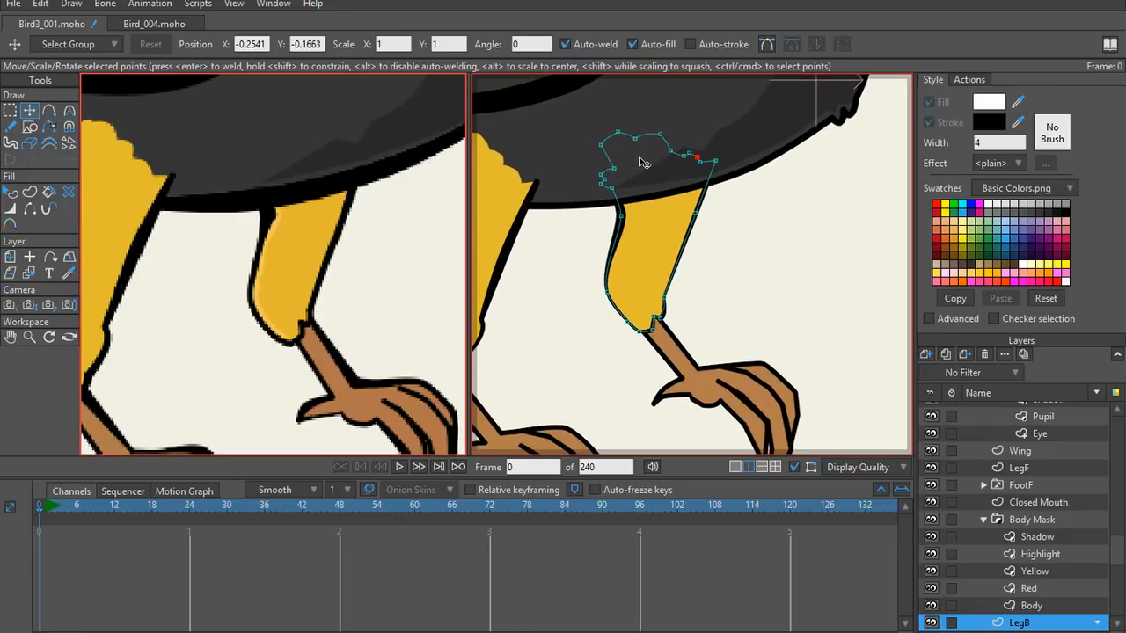
scroll(633, 158, "down", 2)
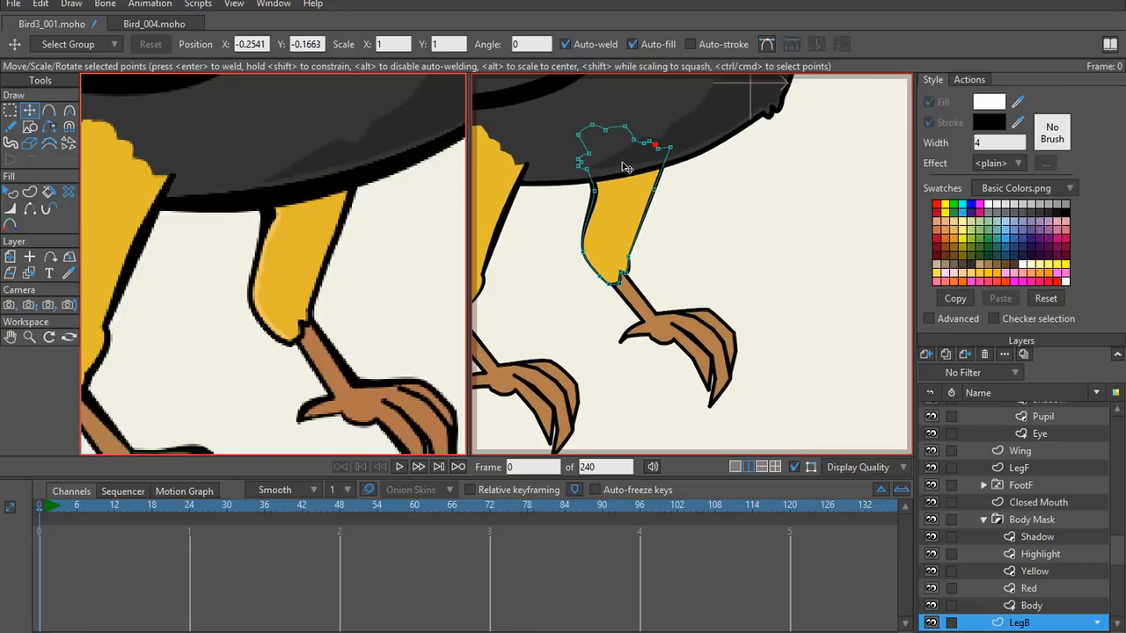
scroll(625, 167, "down", 2)
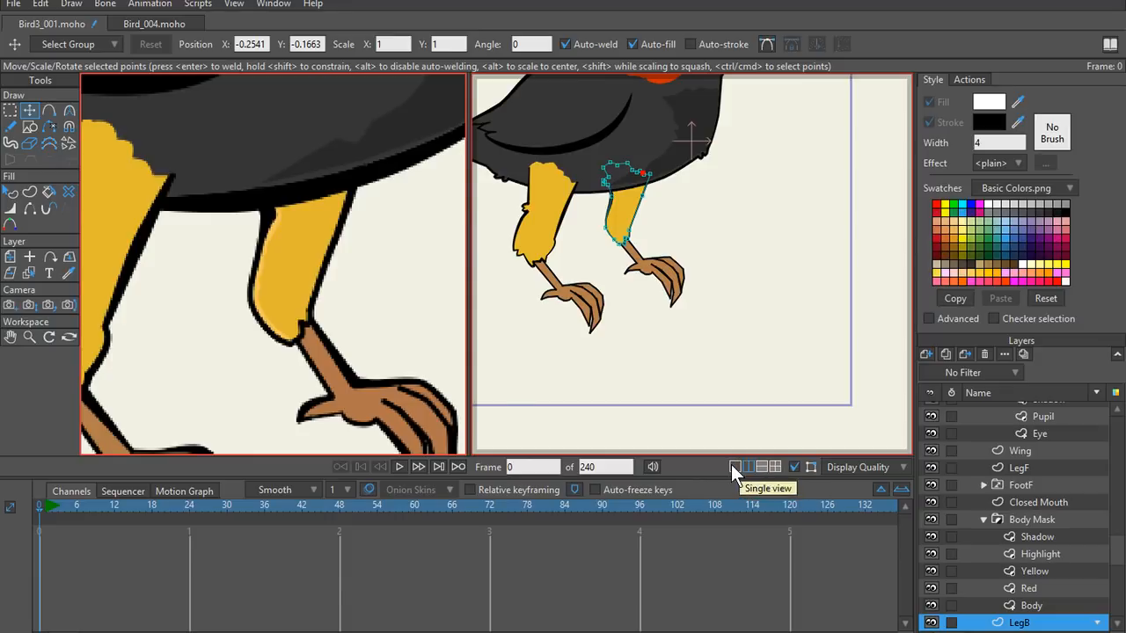
Step: Cycle through the side-by-side, stacked and four-pane view layouts, and compare the drawn bird with the reference in a single view
left_click(735, 467)
left_click(750, 467)
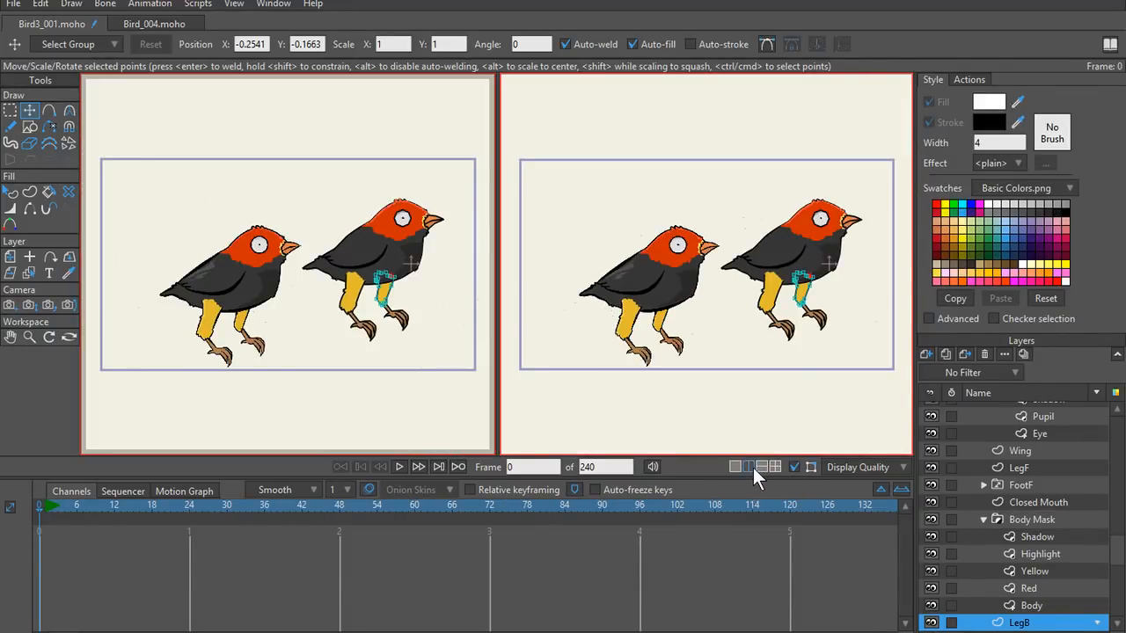
left_click(761, 467)
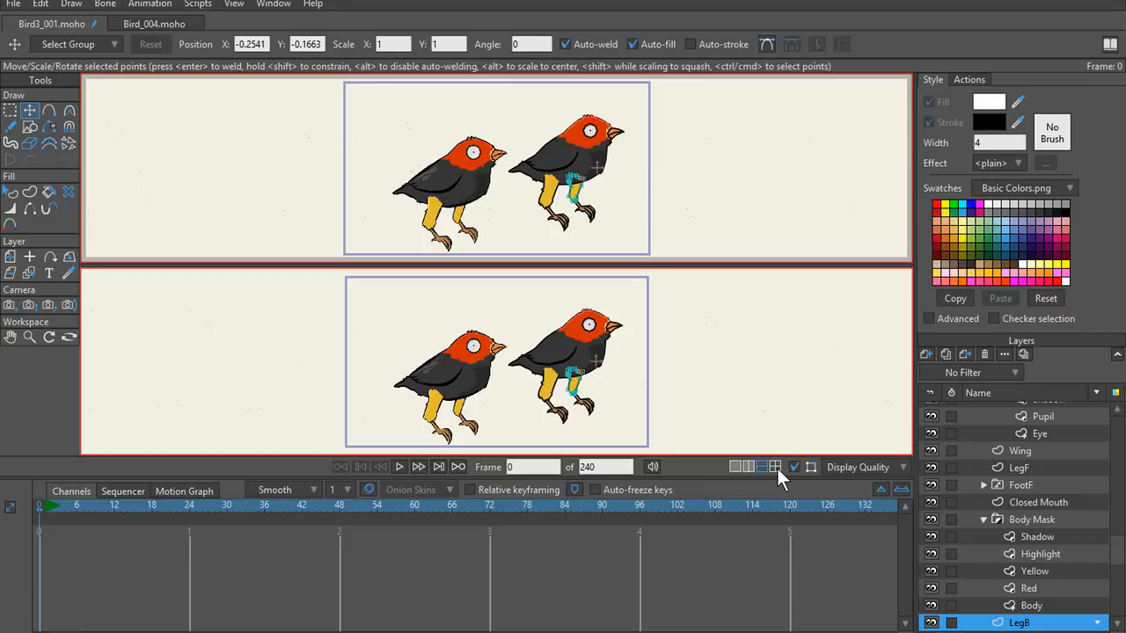
left_click(774, 467)
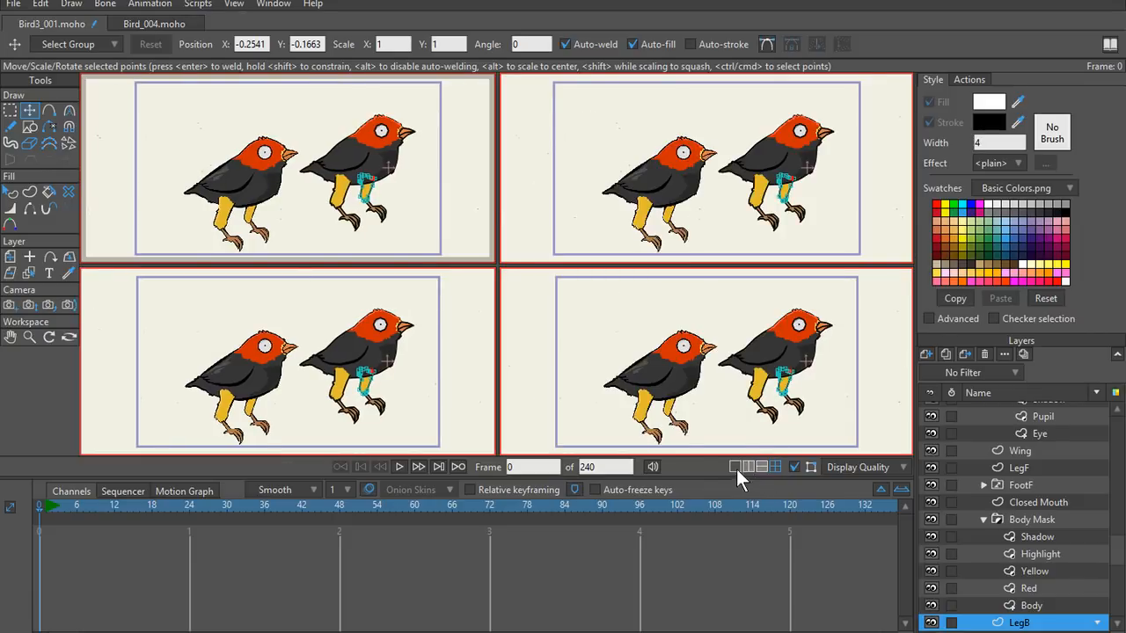
left_click(736, 467)
left_click(747, 466)
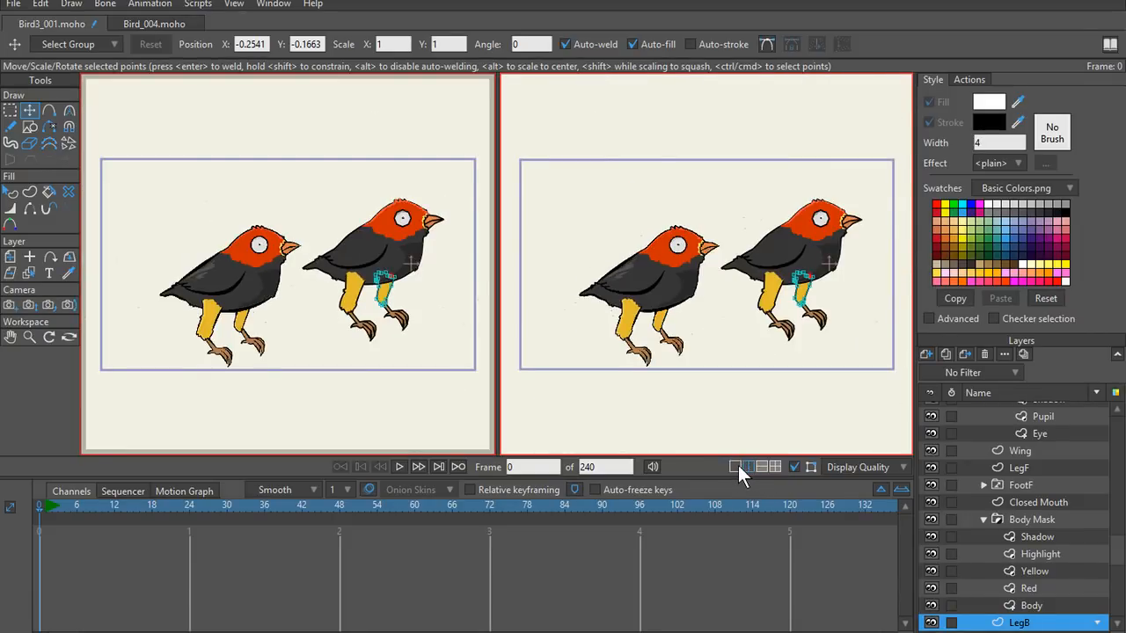
left_click(736, 466)
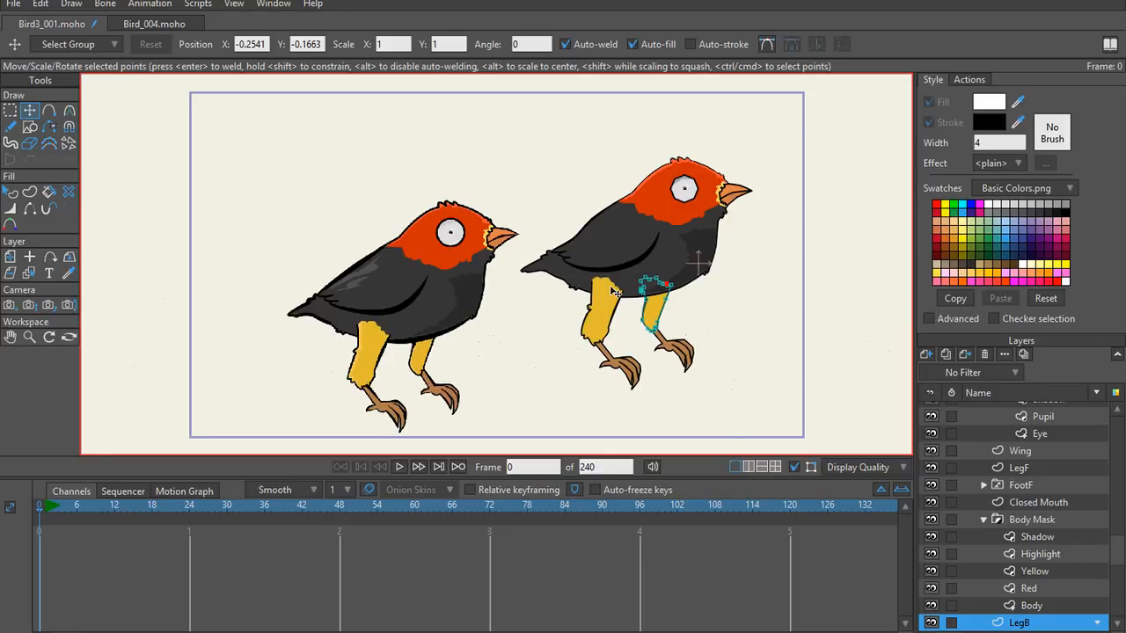
scroll(581, 268, "down", 2)
scroll(690, 253, "up", 8)
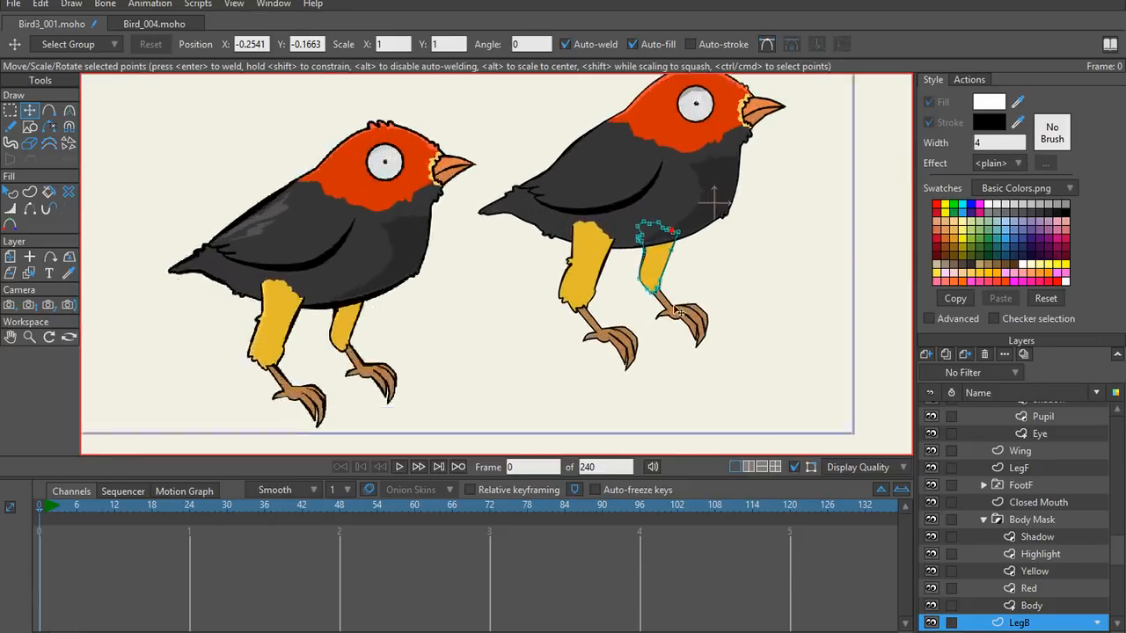
scroll(690, 253, "down", 4)
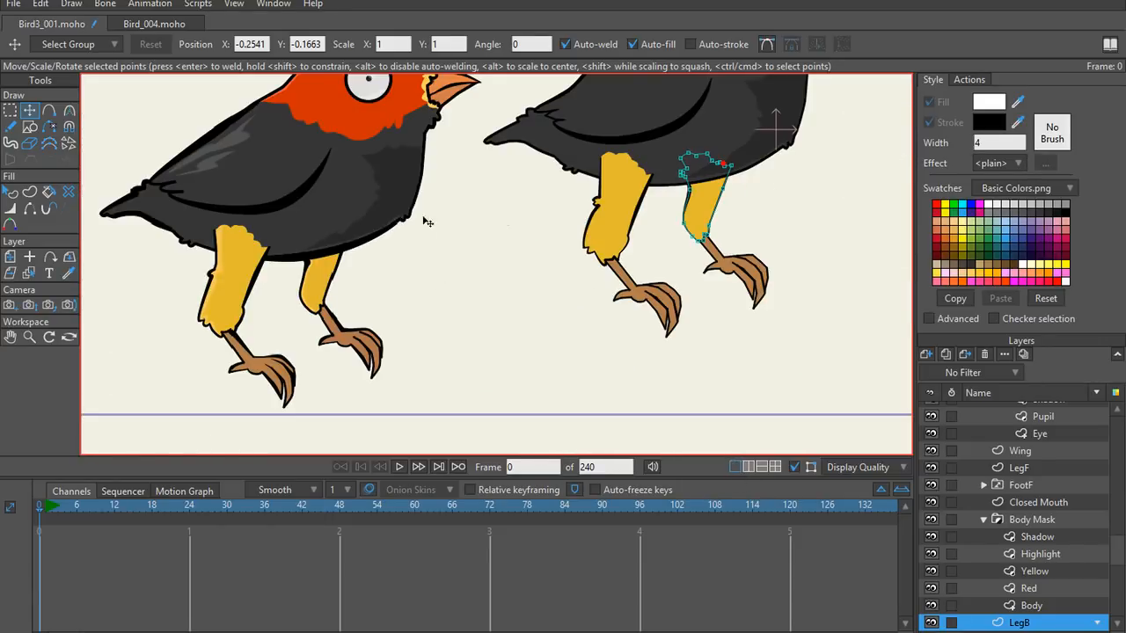
scroll(649, 326, "up", 3)
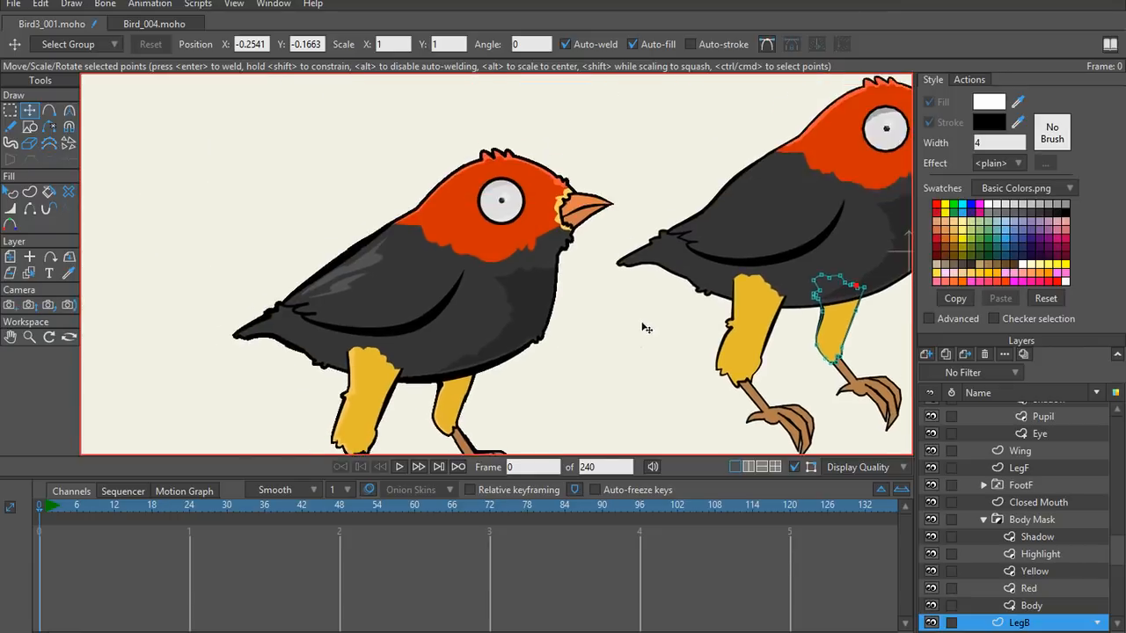
Step: Set up side-by-side views with the reference tail next to the drawn tail, and select the Tail layer
left_click(747, 467)
scroll(314, 294, "up", 6)
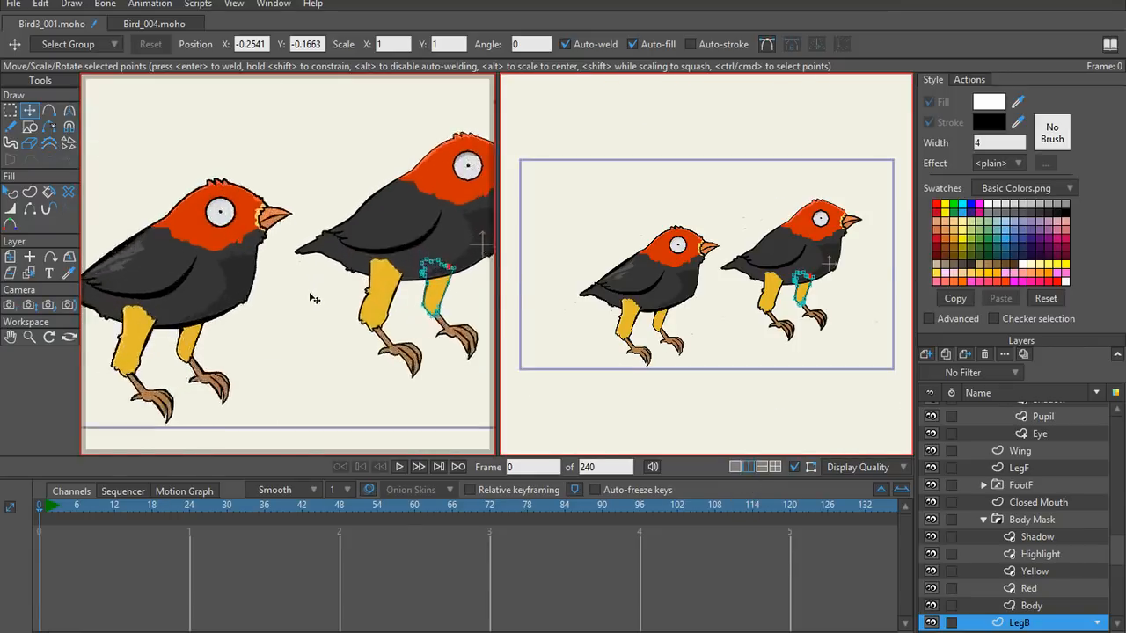
left_click_drag(201, 276, 407, 357)
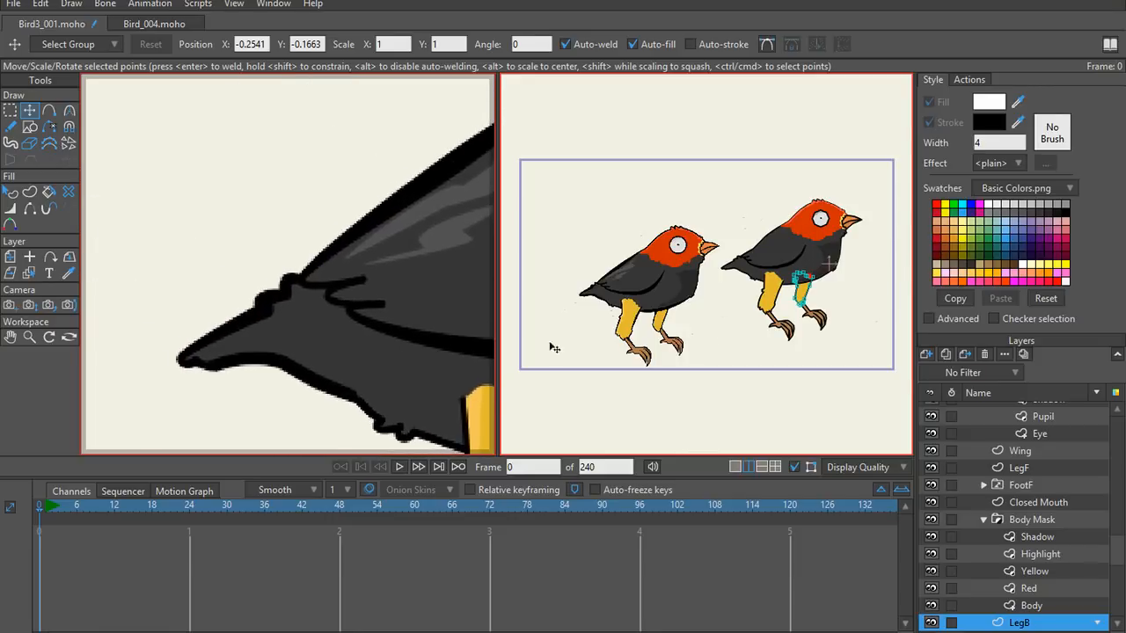
scroll(703, 327, "up", 5)
left_click_drag(689, 289, 498, 324)
scroll(566, 276, "up", 6)
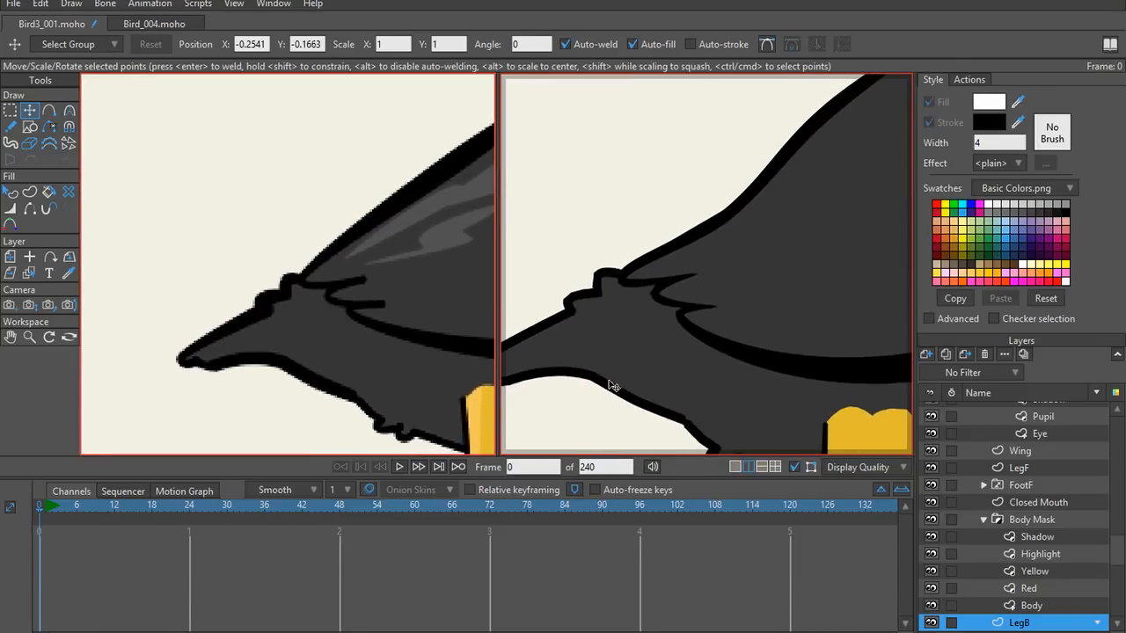
left_click(695, 253, "ctrl+alt")
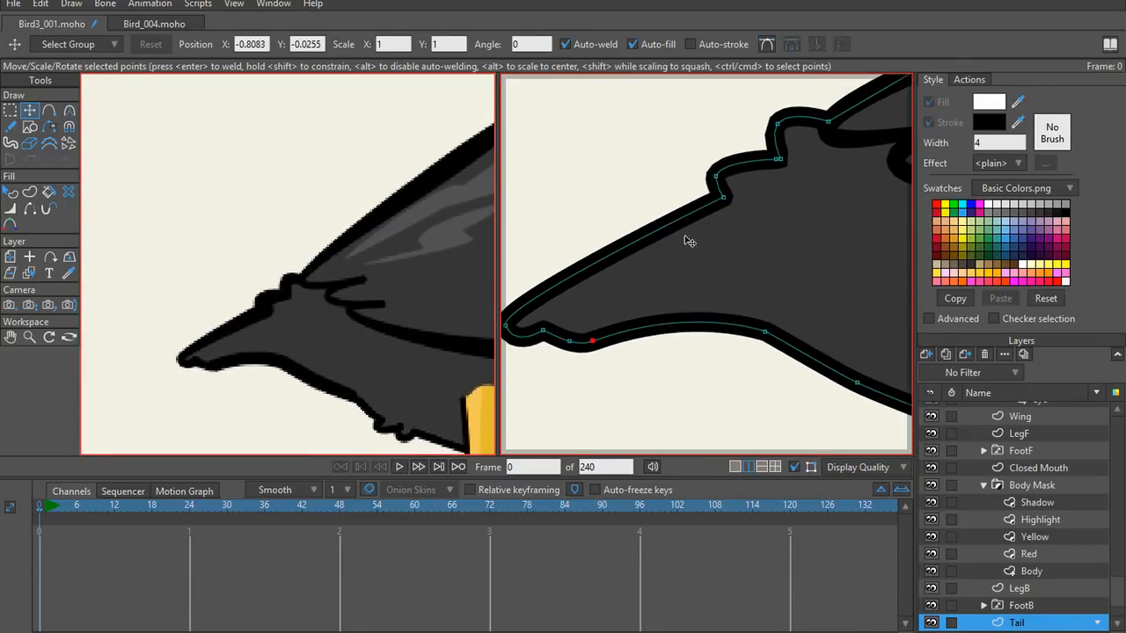
Step: Remove the duplicate point at the notch between the two feather bumps on the tail's upper edge
key("w")
mouse_move(737, 184)
left_mouse_down()
mouse_move(791, 176)
mouse_move(781, 170)
left_mouse_up()
key("t")
left_click(787, 167)
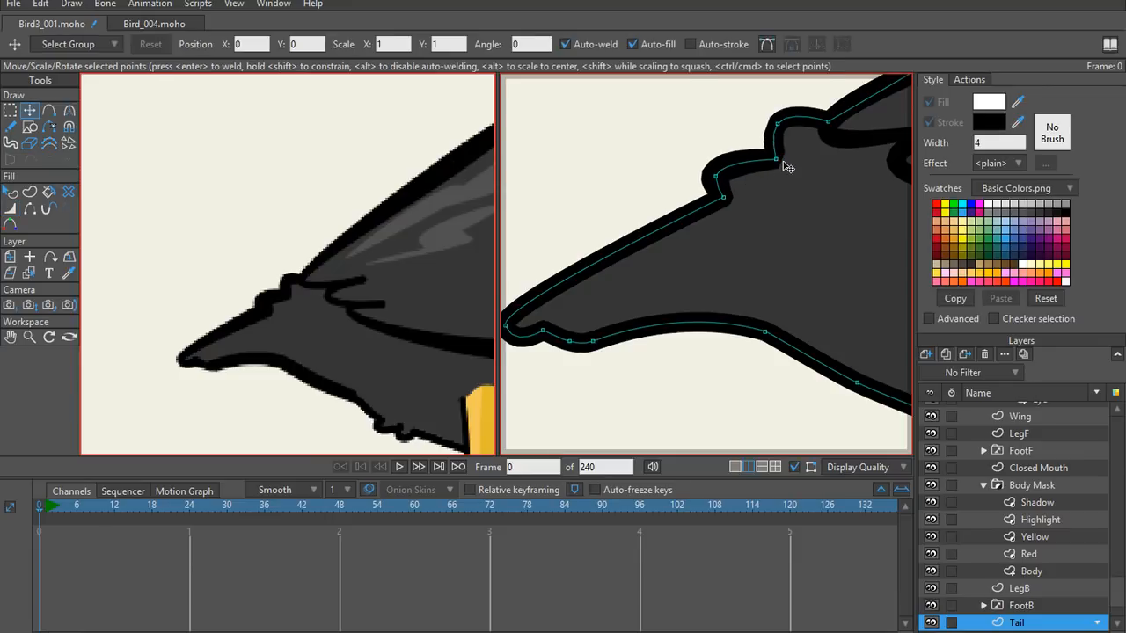
Step: Thin the tail outline at the upper notch and widen it to about 158% where the bumps meet the long edge towards the tip
key("e")
key("w")
mouse_move(780, 161)
left_mouse_down()
mouse_move(742, 160)
mouse_move(754, 159)
left_mouse_up()
left_click(782, 131)
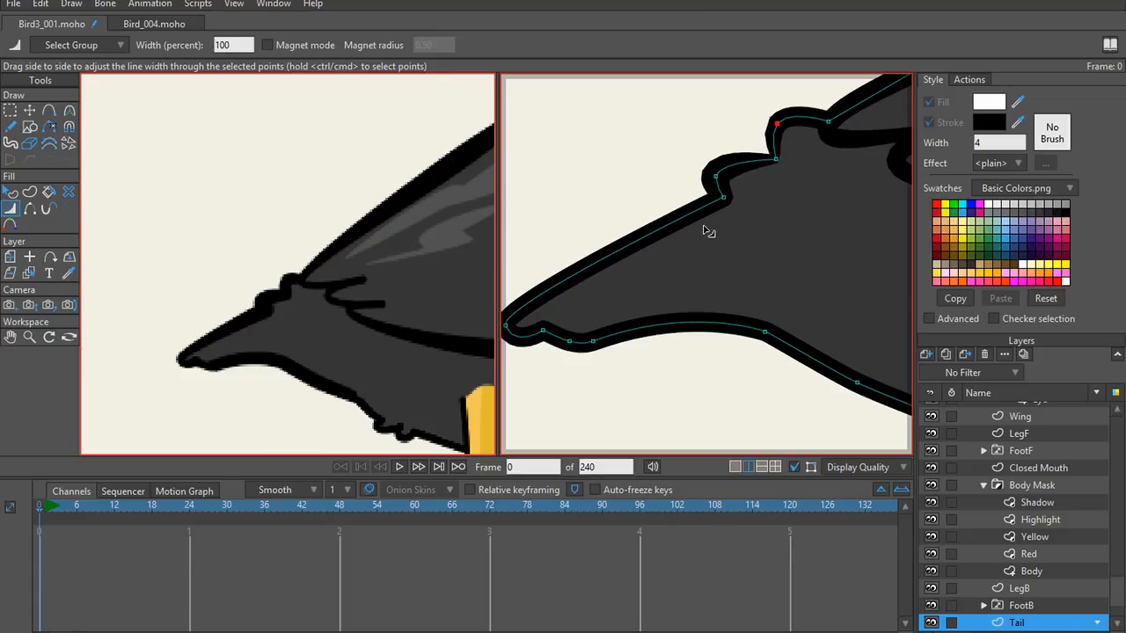
left_click_drag(726, 198, 750, 214)
mouse_move(670, 242)
left_mouse_down()
mouse_move(689, 232)
mouse_move(691, 212)
left_mouse_up()
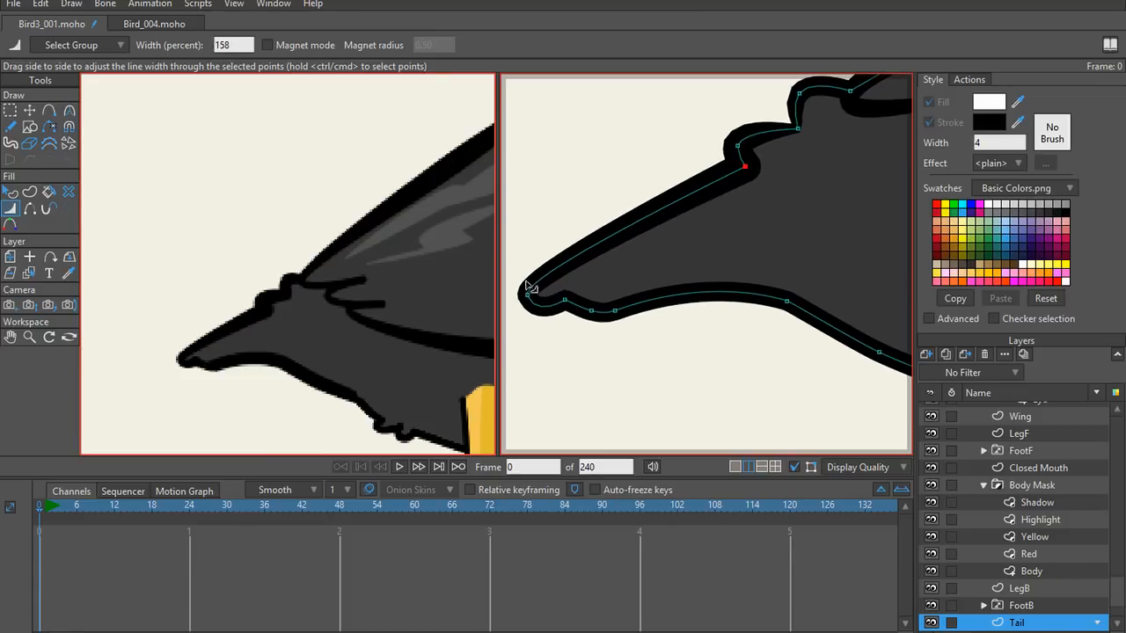
Step: Adjust the outline widths of the points at the tail's tip and along its lower edge
mouse_move(534, 297)
left_mouse_down()
mouse_move(596, 322)
mouse_move(584, 317)
left_mouse_up()
left_click_drag(616, 315, 612, 315)
mouse_move(788, 307)
left_mouse_down()
mouse_move(841, 305)
mouse_move(670, 299)
mouse_move(706, 315)
left_mouse_up()
scroll(825, 319, "down", 2)
Step: Nudge the tail's lower-edge point nearest the body slightly outward and reshape the curve around it with the curvature handles
key("t")
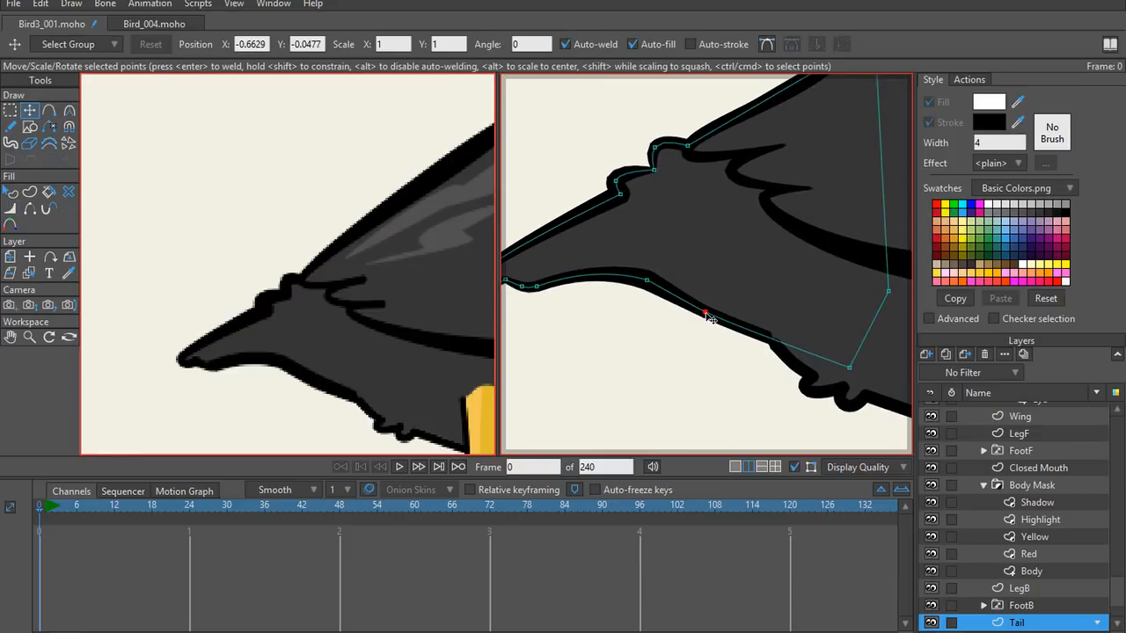
key("Delete")
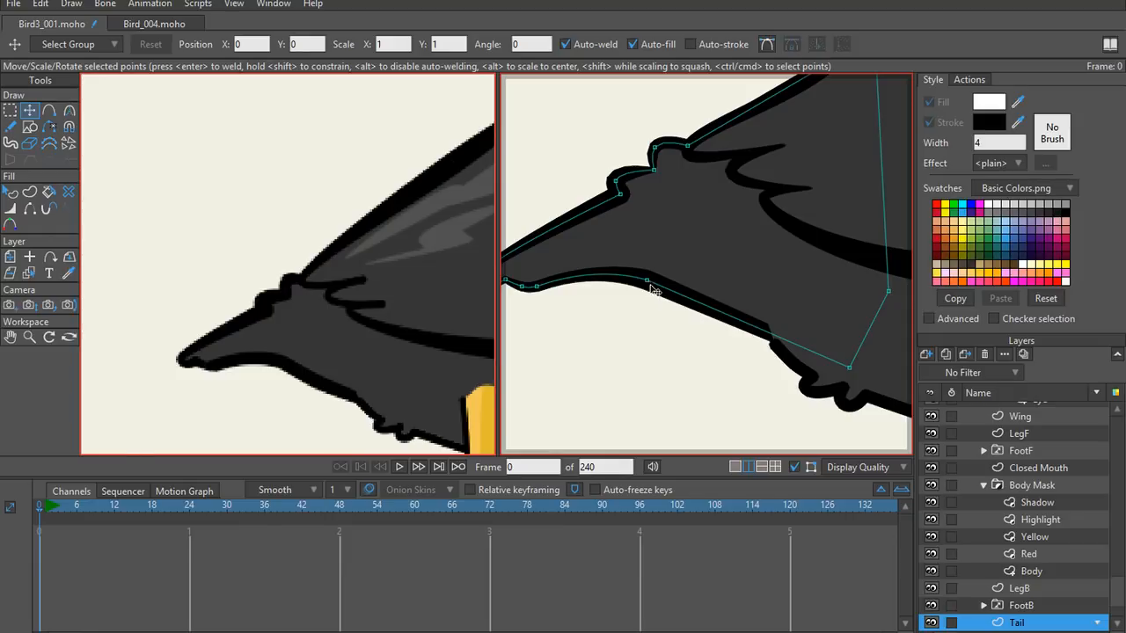
key("ctrl+z")
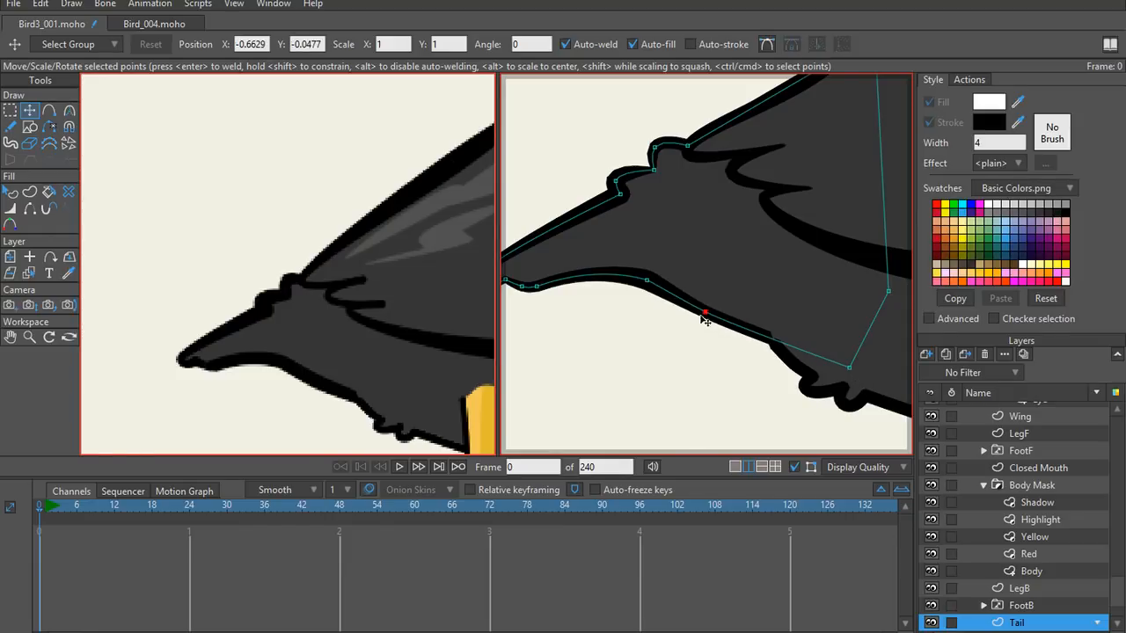
mouse_move(706, 312)
left_mouse_down()
mouse_move(809, 329)
mouse_move(709, 317)
left_mouse_up()
key("c")
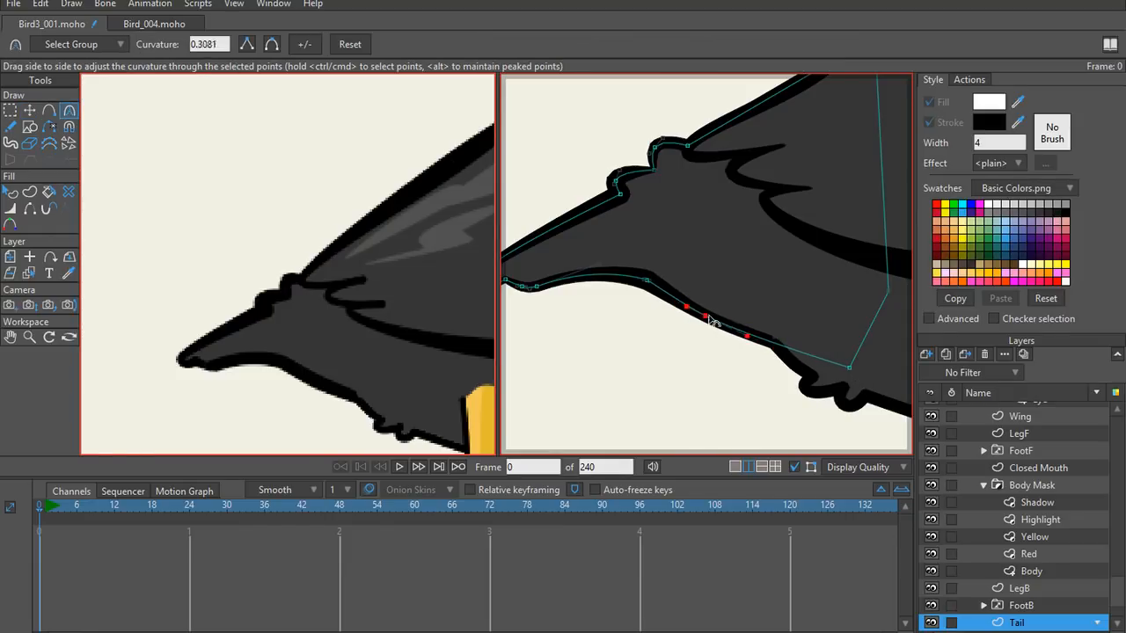
left_click(645, 281)
left_click(687, 313)
scroll(628, 297, "down", 3)
left_click_drag(690, 317, 629, 304)
scroll(630, 303, "up", 1)
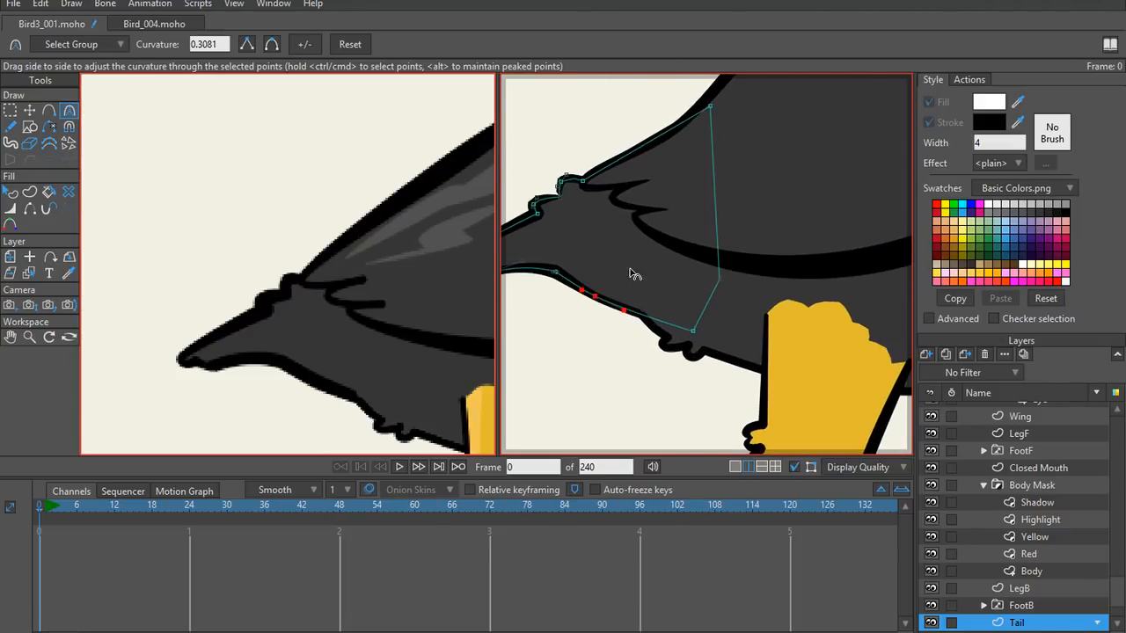
Step: On the Body layer, thin the outline at the small feather bumps between tail and front leg, using about 84% at the last notch
scroll(630, 274, "up", 4)
scroll(247, 348, "up", 1)
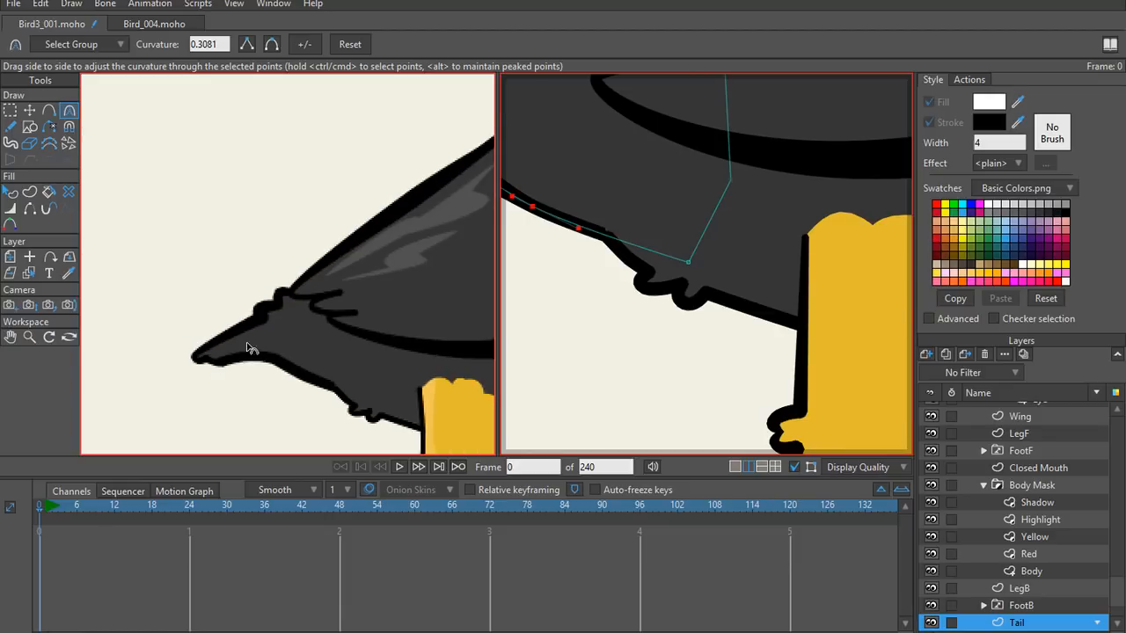
left_click_drag(316, 355, 260, 267)
scroll(314, 292, "down", 1)
left_click_drag(375, 322, 329, 290)
scroll(329, 289, "up", 2)
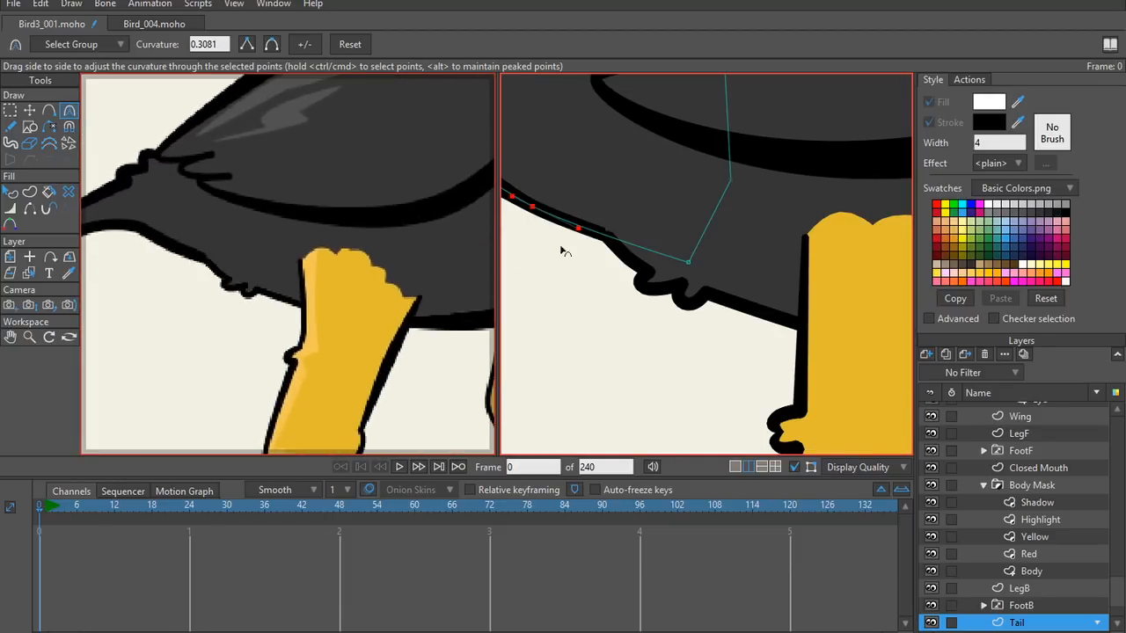
scroll(614, 321, "up", 1)
scroll(332, 310, "up", 2)
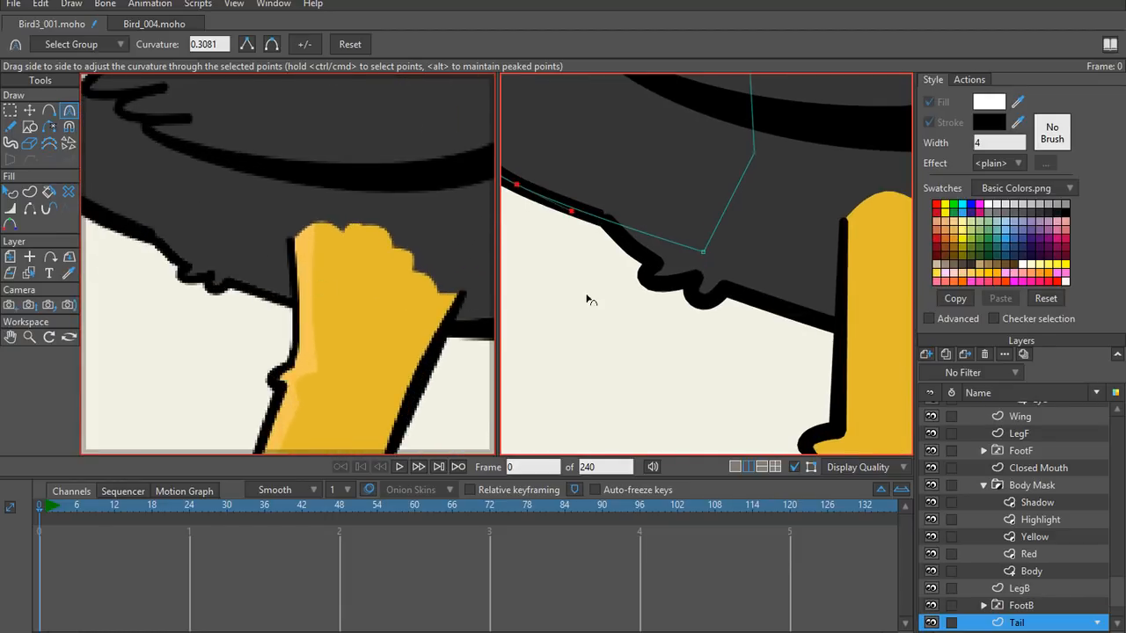
scroll(673, 341, "up", 2)
key("w")
left_click(691, 296, "ctrl+alt")
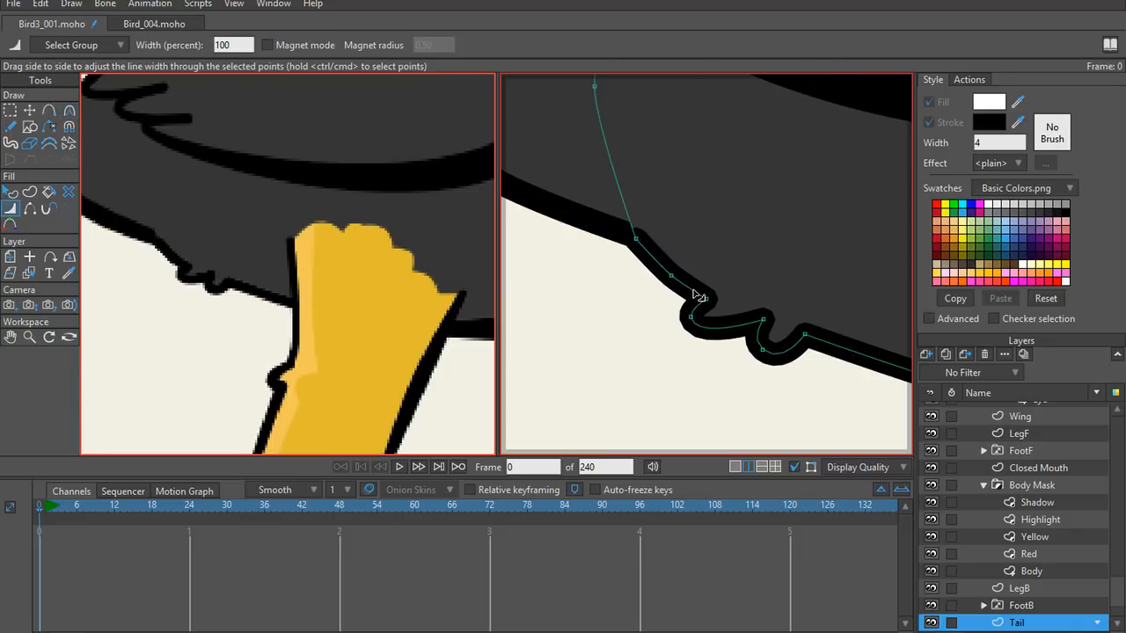
mouse_move(669, 280)
left_mouse_down()
mouse_move(692, 299)
mouse_move(682, 298)
left_mouse_up()
left_click_drag(763, 315, 798, 327)
Step: Delete the belly point above the back leg's rear edge, keeping the point just ahead of that leg
scroll(775, 295, "down", 2)
scroll(659, 322, "down", 4)
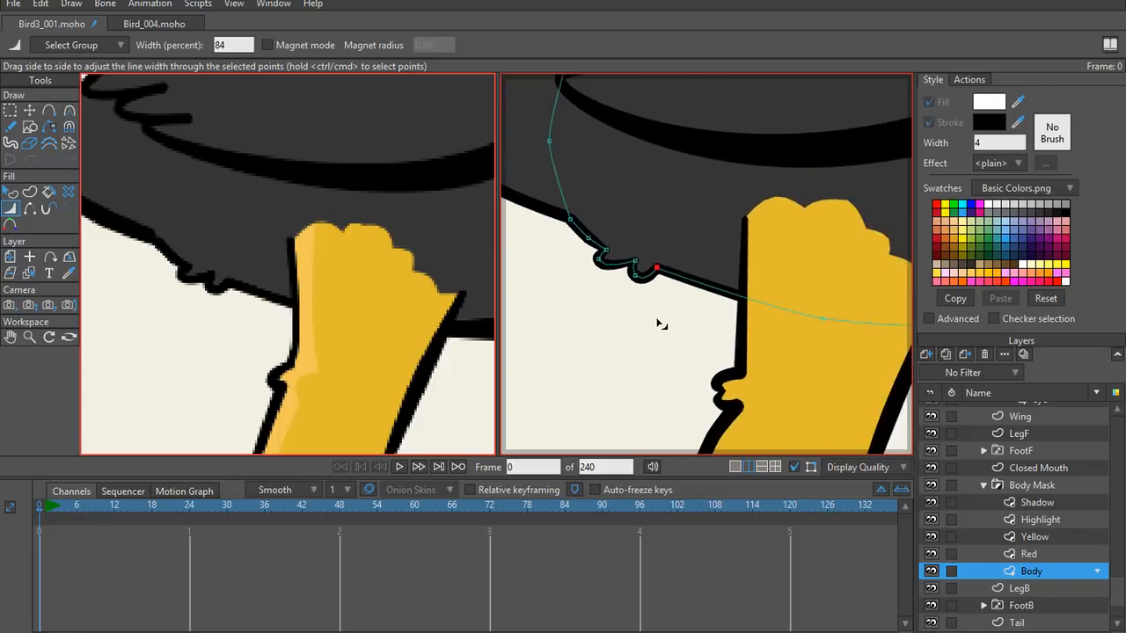
scroll(334, 314, "down", 3)
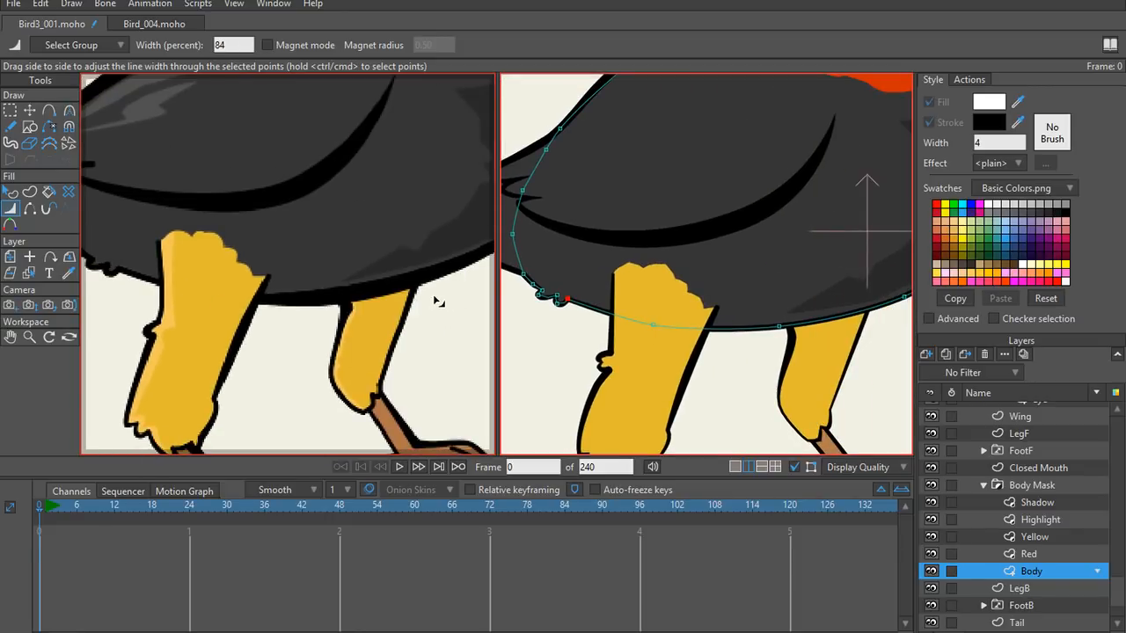
scroll(370, 302, "down", 3)
scroll(827, 318, "up", 4)
scroll(779, 329, "down", 5)
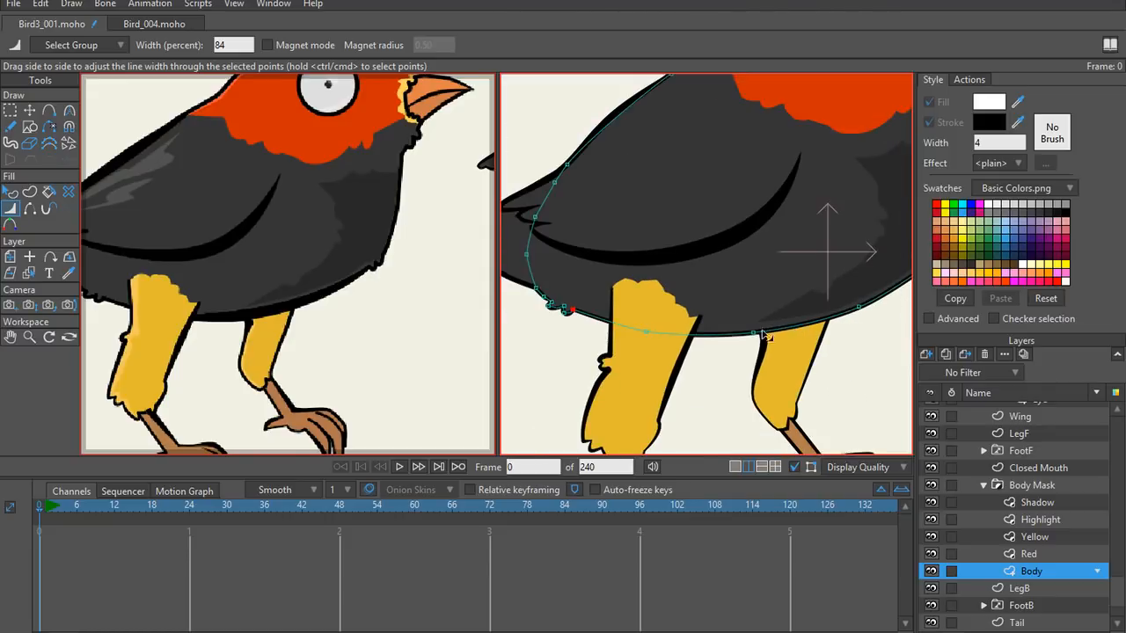
scroll(670, 332, "up", 2)
key("t")
left_click(833, 296)
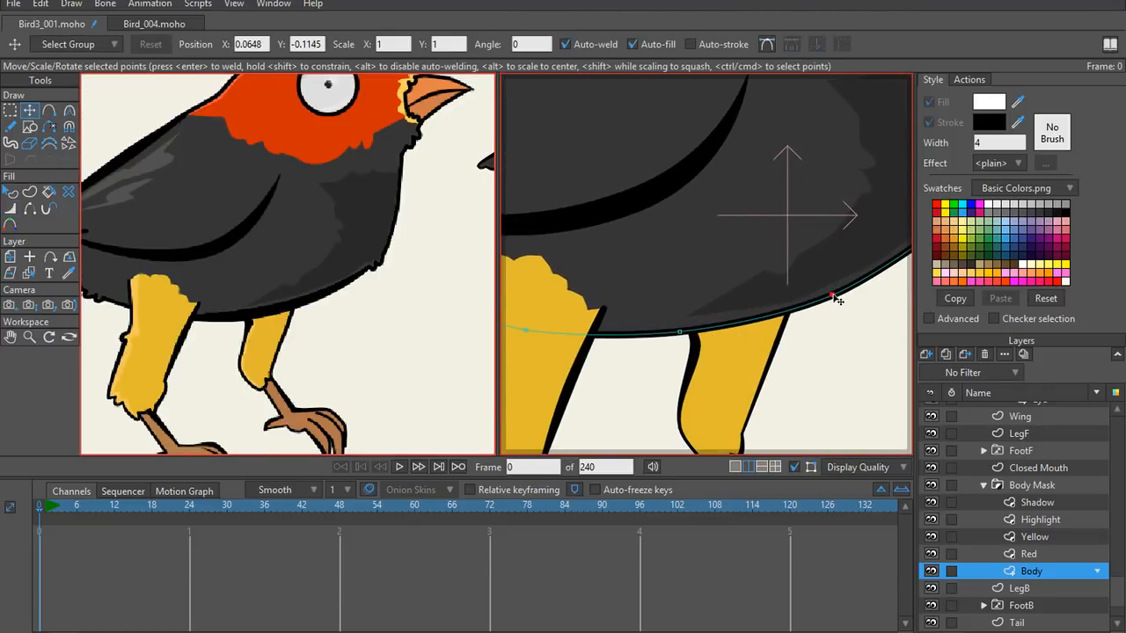
key("Delete")
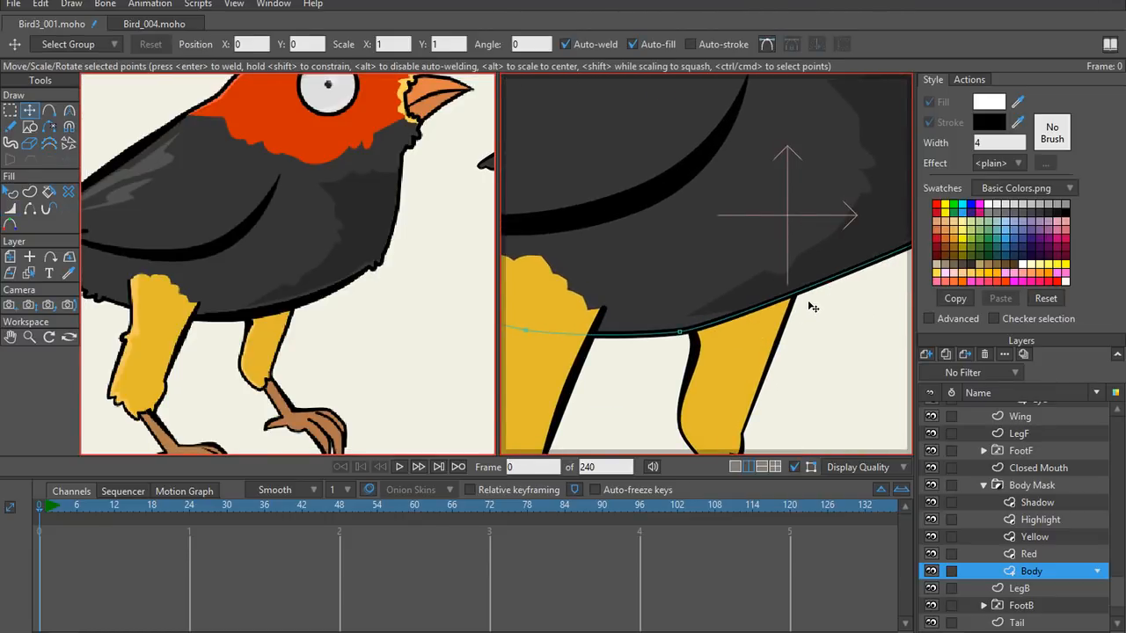
key("ctrl+z")
left_click(680, 336)
key("Delete")
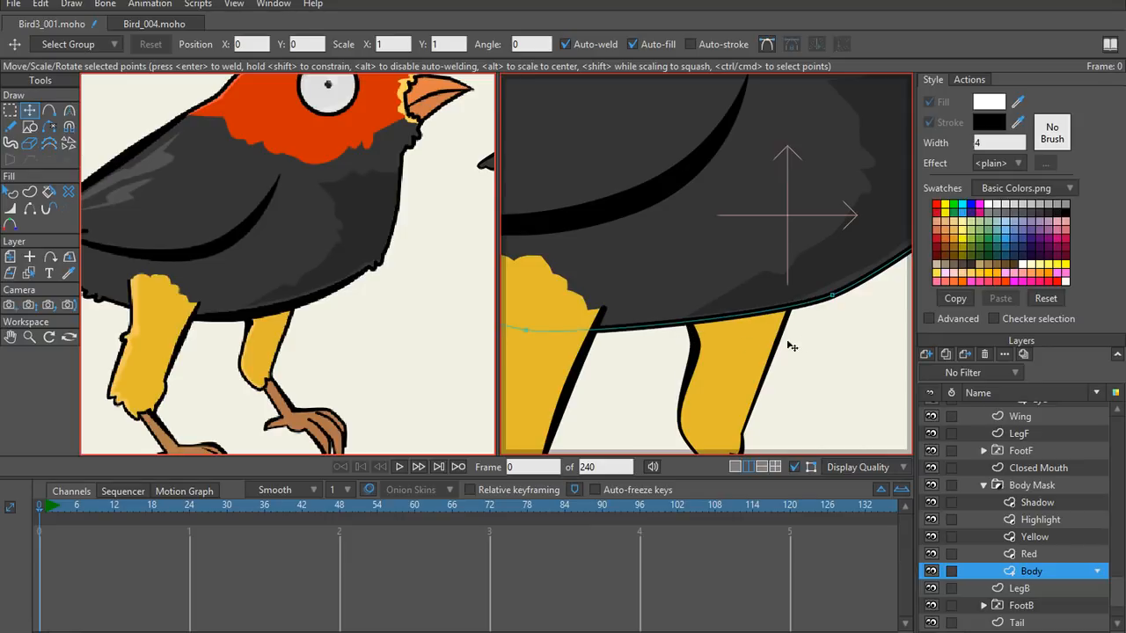
Step: Lengthen the rear curve handle of the remaining belly point to round the underside, and set its outline width to about 292%
scroll(806, 322, "down", 1)
key("c")
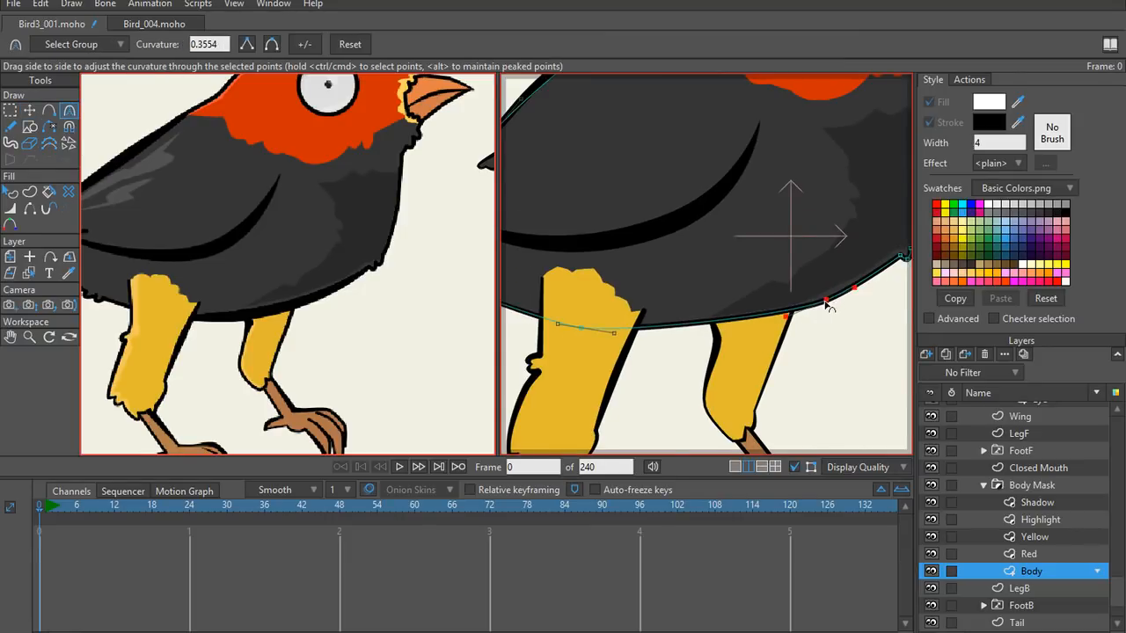
left_click_drag(794, 320, 731, 339)
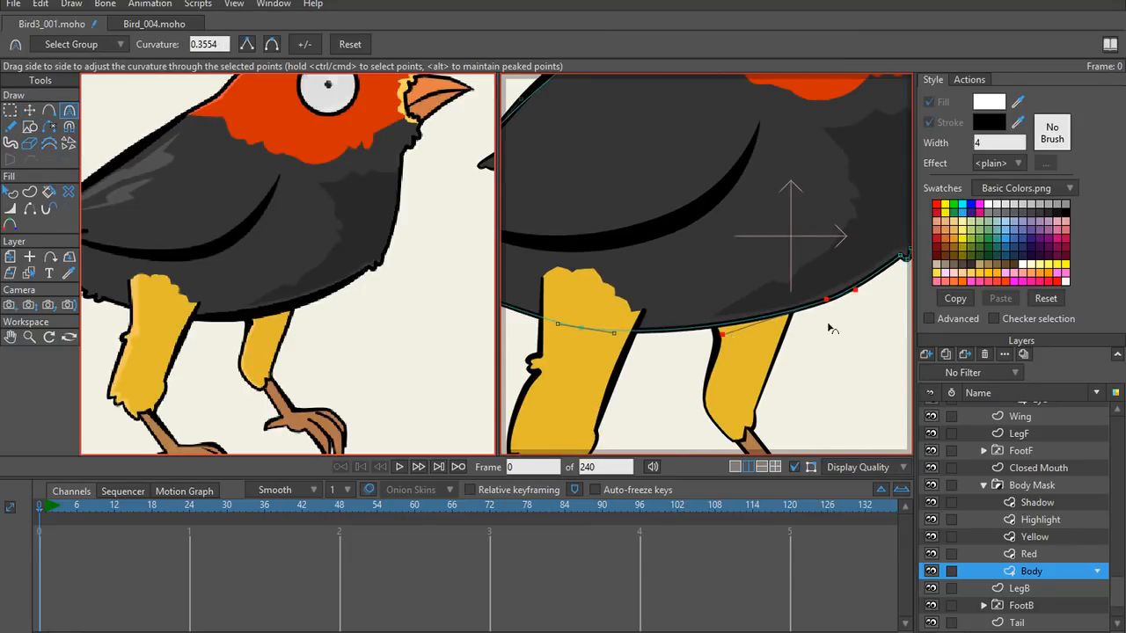
key("w")
left_click_drag(830, 302, 906, 360)
scroll(850, 322, "down", 5)
scroll(709, 336, "up", 5)
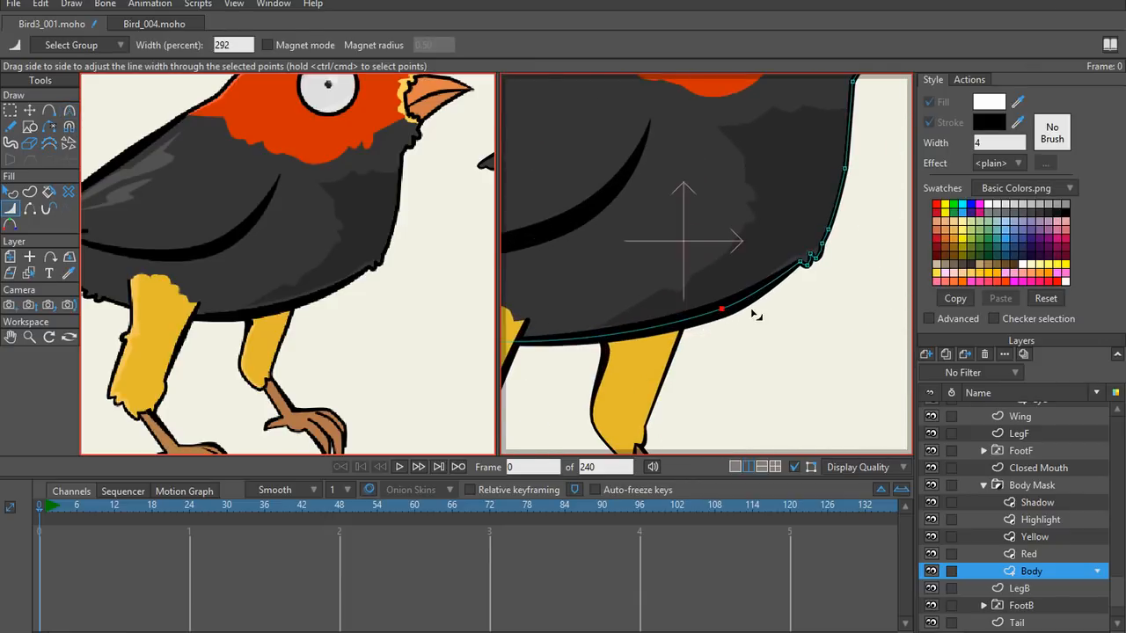
Step: Thin the outline at the two notches of the lower chest feathers to about 74% and 28%
scroll(755, 314, "up", 4)
left_click_drag(784, 254, 772, 253)
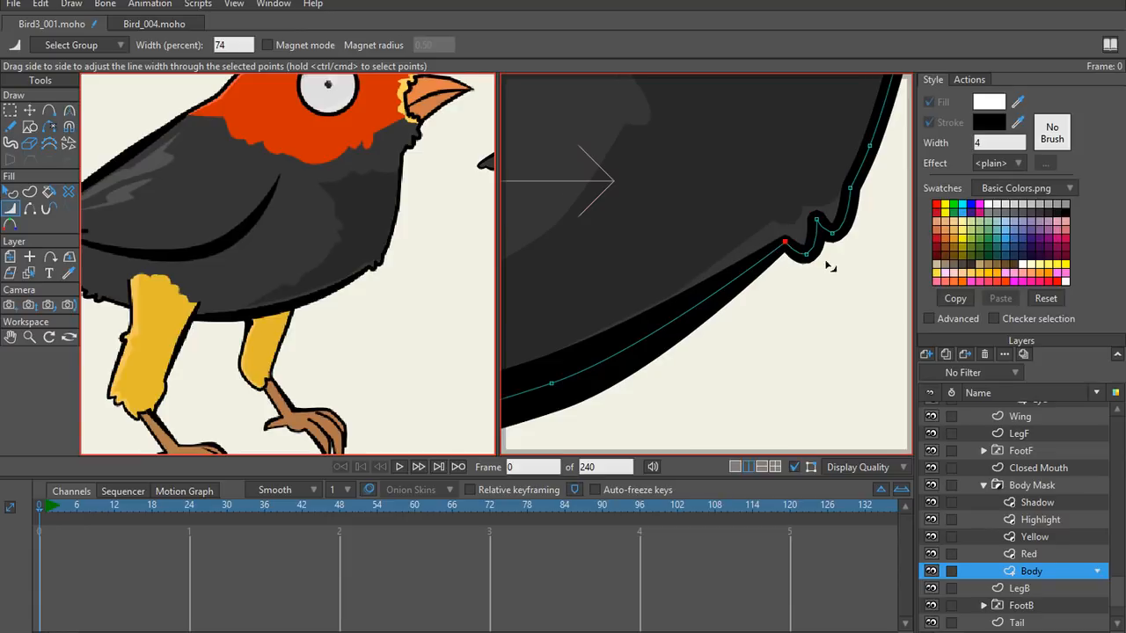
left_click_drag(816, 219, 785, 236)
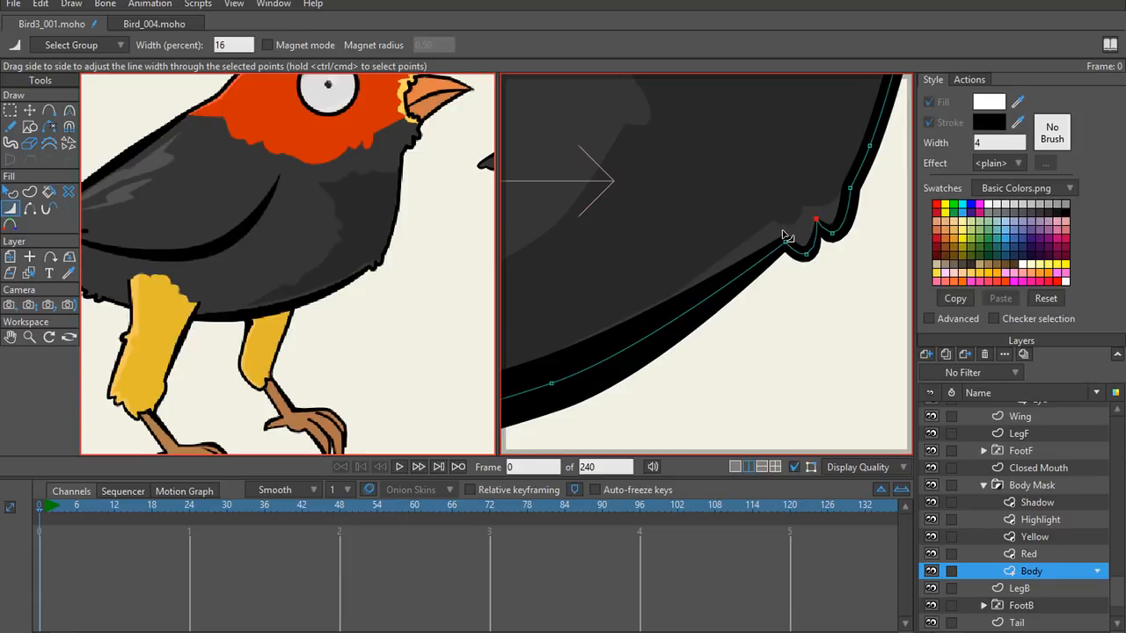
left_click_drag(887, 236, 796, 325)
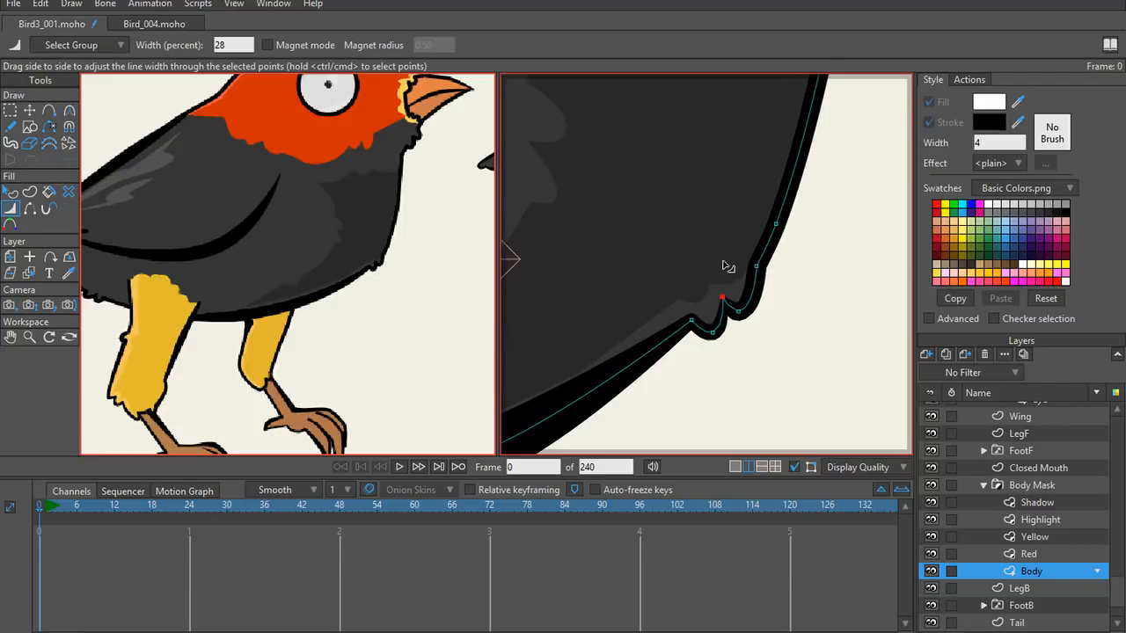
Step: Set the outline width of the point just above the lower chest feathers to about 50%
scroll(723, 261, "down", 2)
scroll(750, 278, "up", 2)
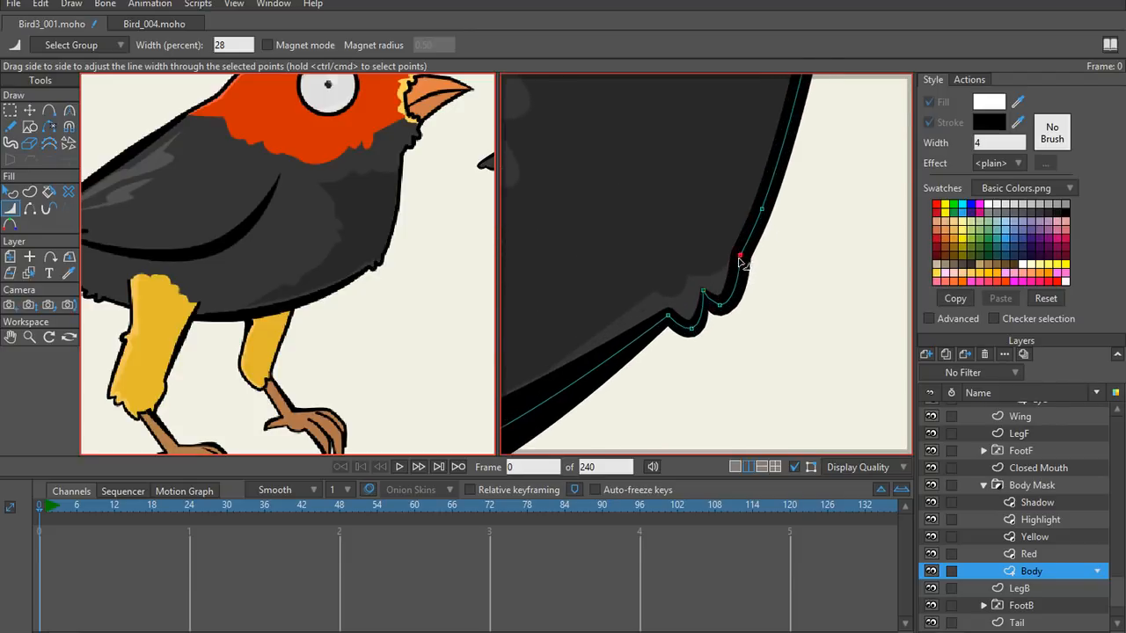
left_click_drag(742, 263, 742, 264)
left_click_drag(767, 211, 749, 214)
scroll(739, 214, "down", 4)
scroll(730, 327, "up", 2)
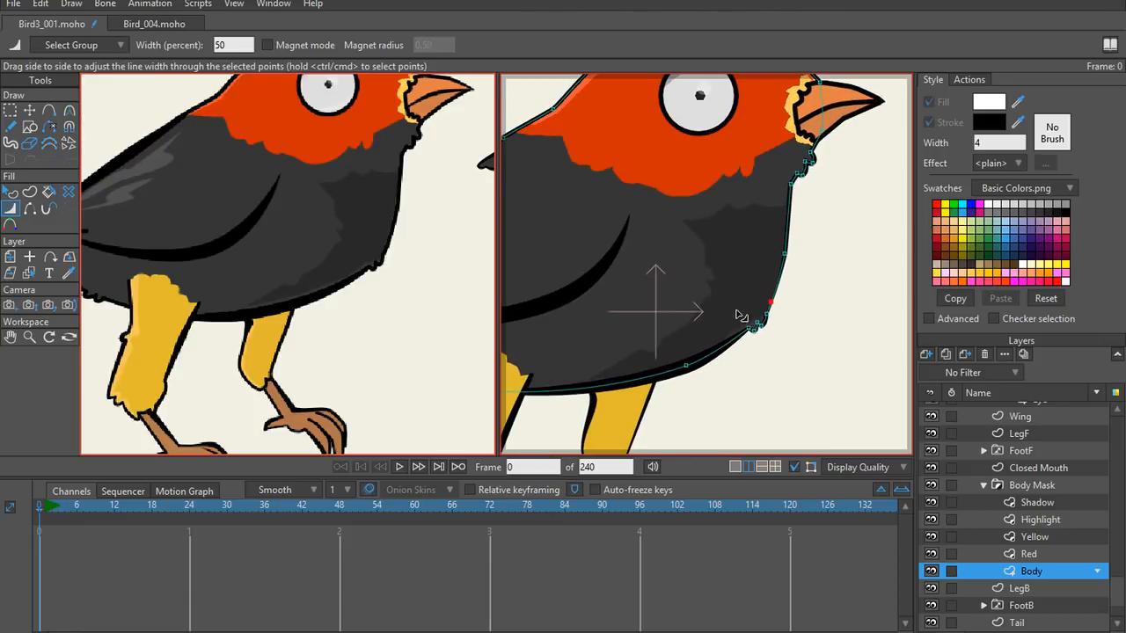
Step: Slide the thick belly point back along the curve towards the back leg and set its outline width to about 288%
scroll(701, 382, "up", 2)
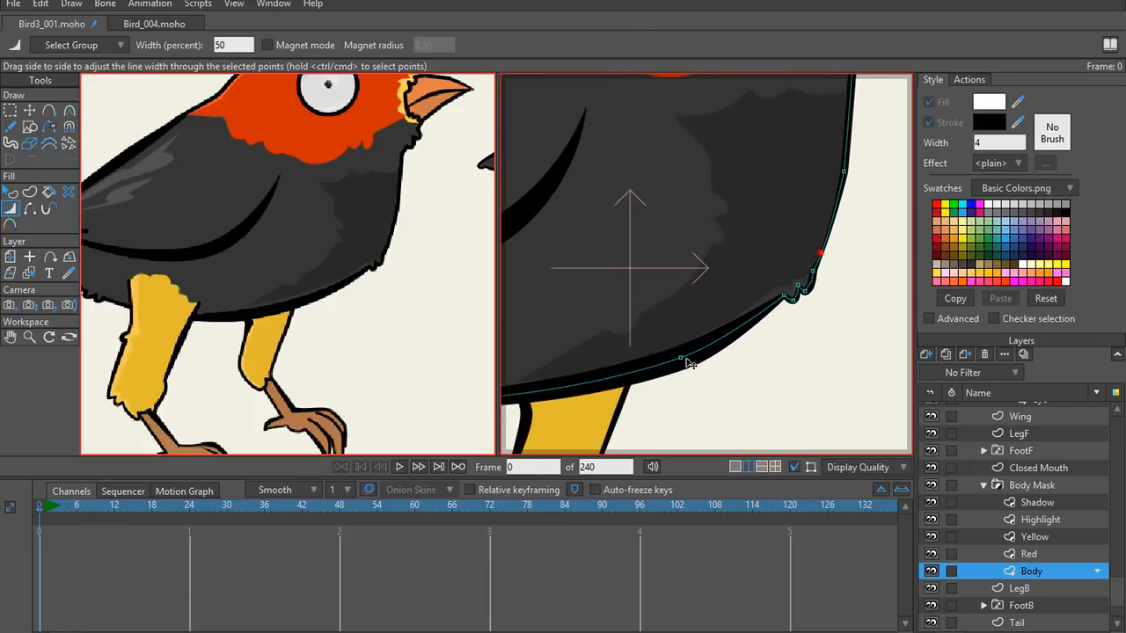
left_click(653, 365, "ctrl")
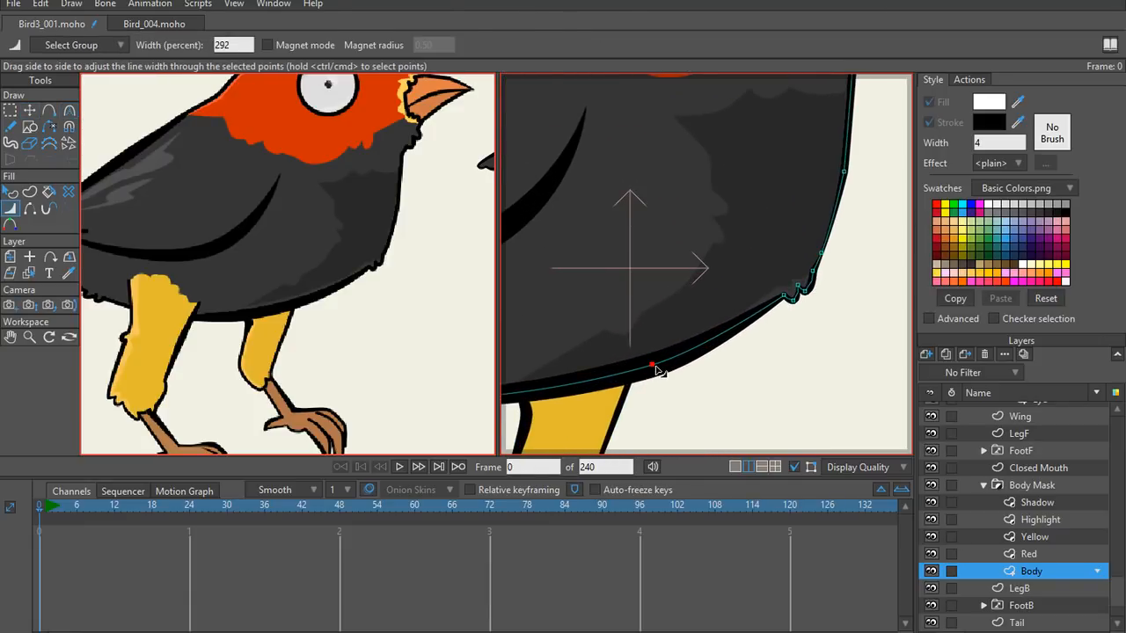
left_click_drag(660, 370, 704, 356)
scroll(704, 356, "down", 3)
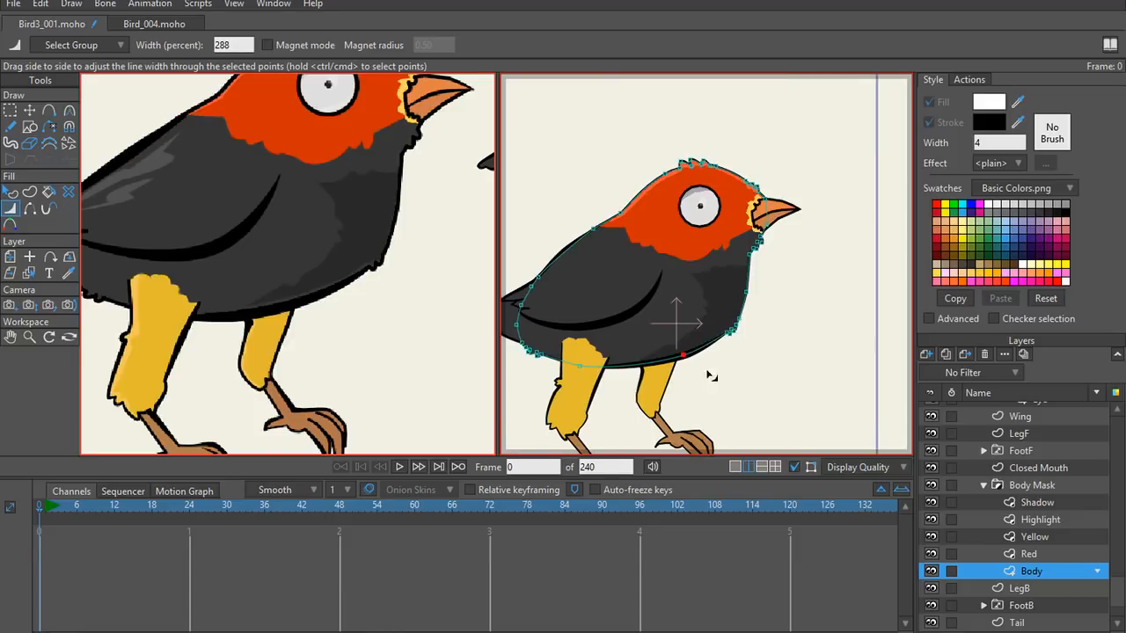
scroll(719, 368, "up", 2)
scroll(717, 317, "down", 1)
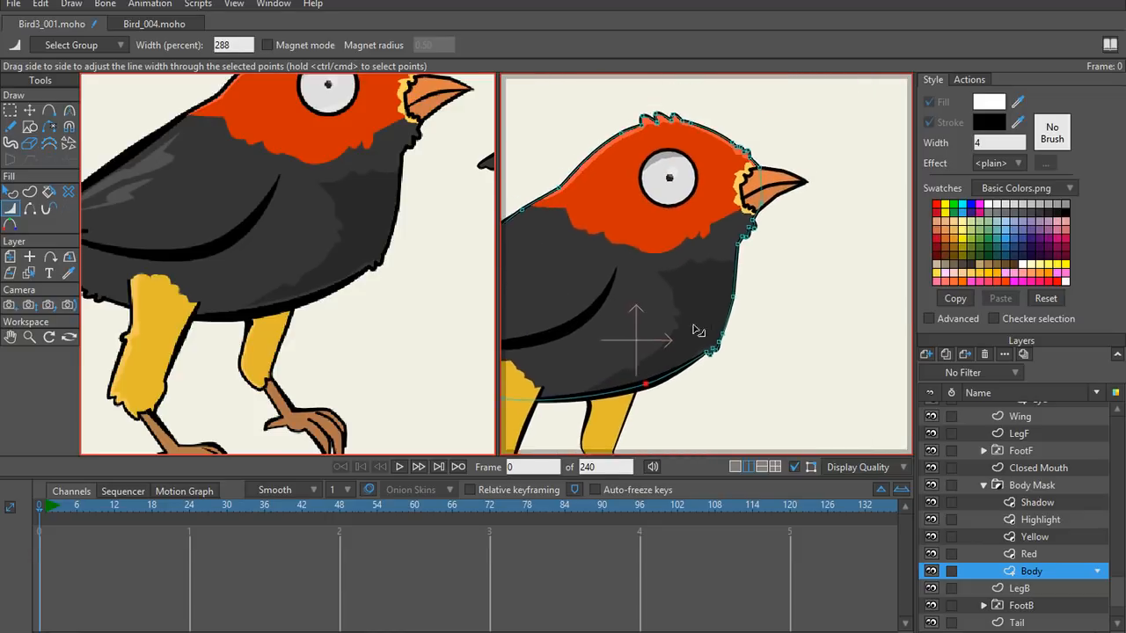
Step: Shift the throat's lower feather point down and thin the throat outline to about 40% at the notch and 64% below the beak
scroll(730, 319, "up", 4)
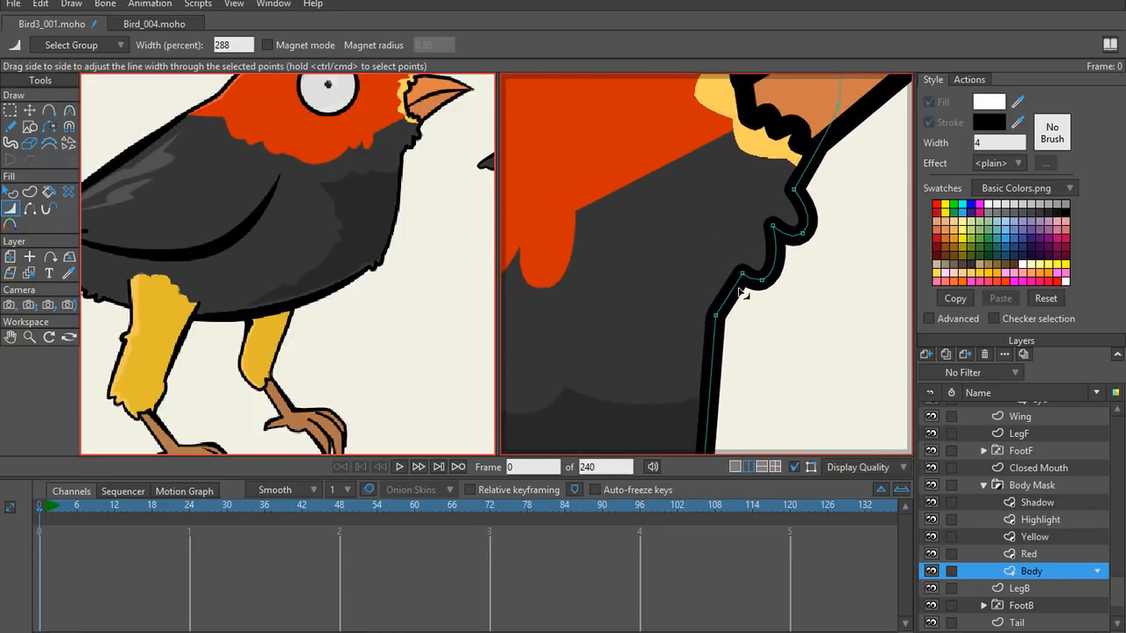
left_click(734, 283, "ctrl")
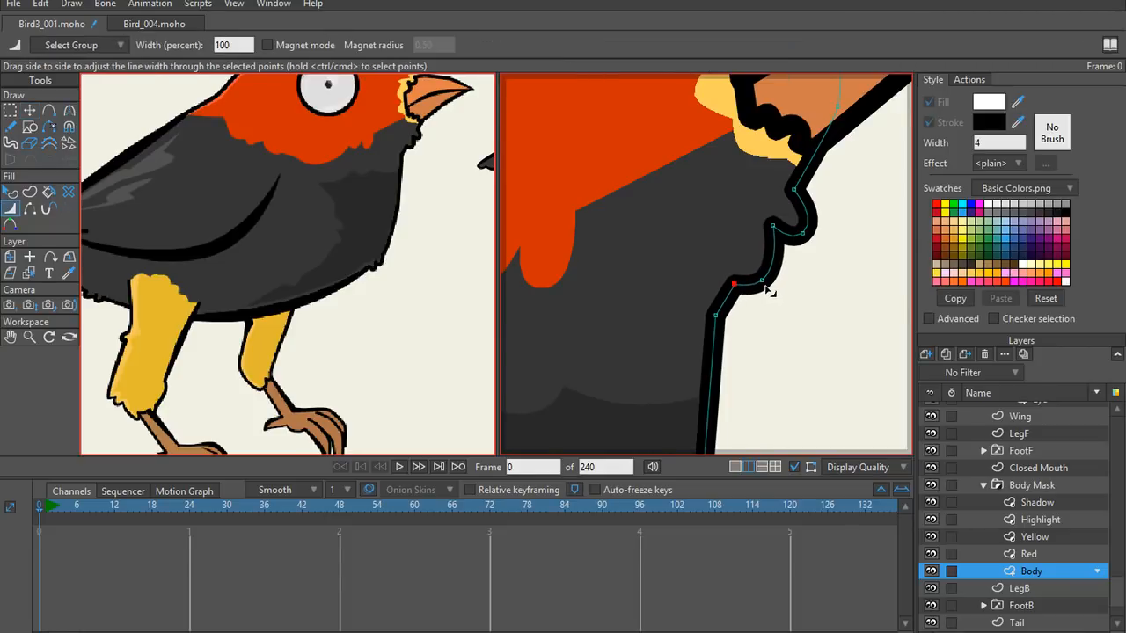
left_click(802, 233, "ctrl")
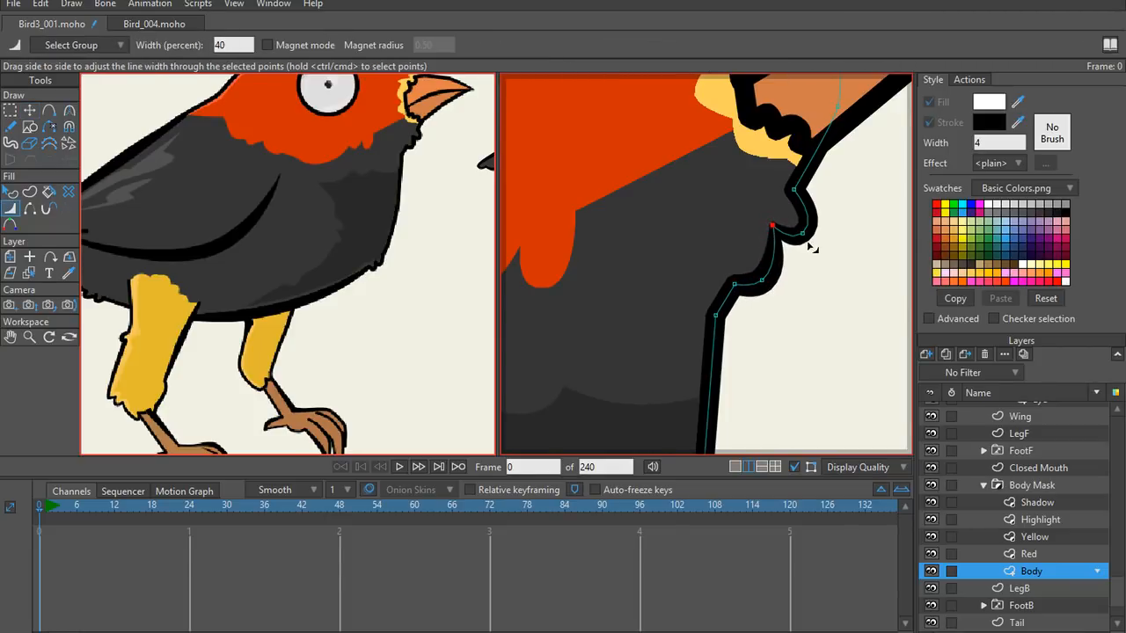
left_click_drag(803, 233, 796, 202)
scroll(783, 237, "down", 2)
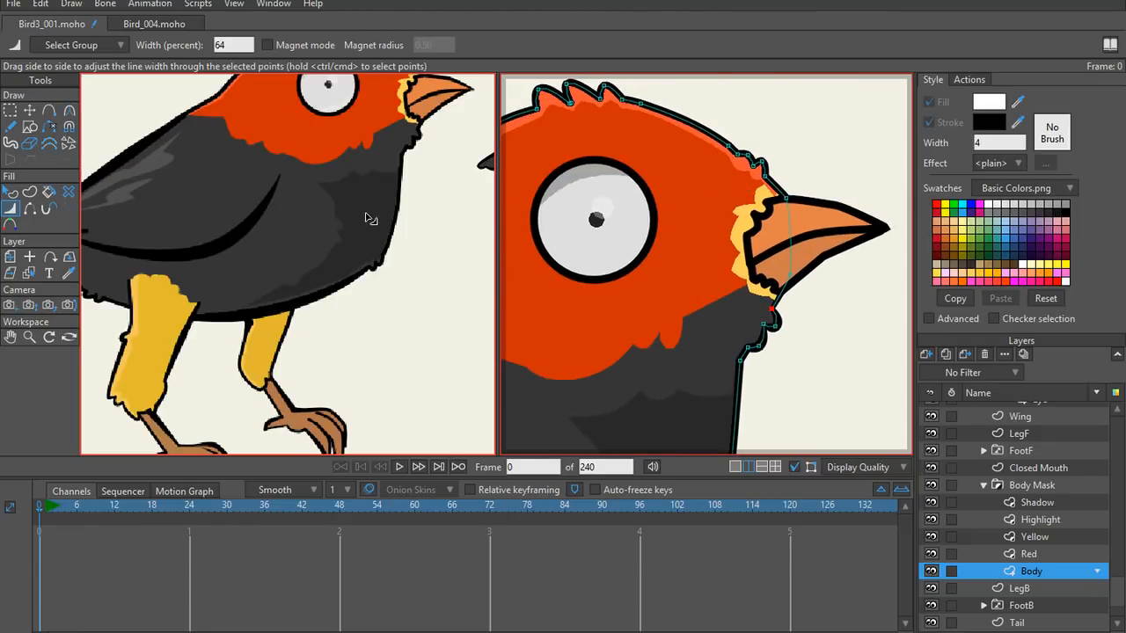
Step: Select the closed beak's outline and thin the points along its scalloped cheek edge, setting the uppermost scallop point to about 76%
scroll(370, 218, "down", 2)
scroll(378, 296, "up", 3)
scroll(414, 143, "up", 2)
scroll(329, 279, "up", 2)
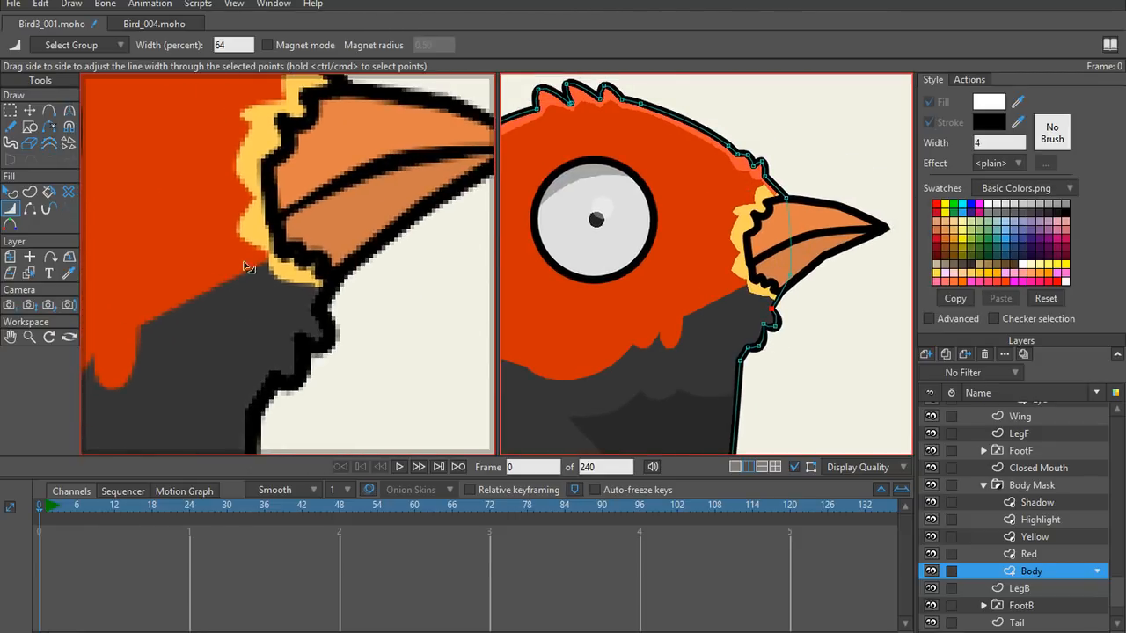
scroll(766, 303, "up", 3)
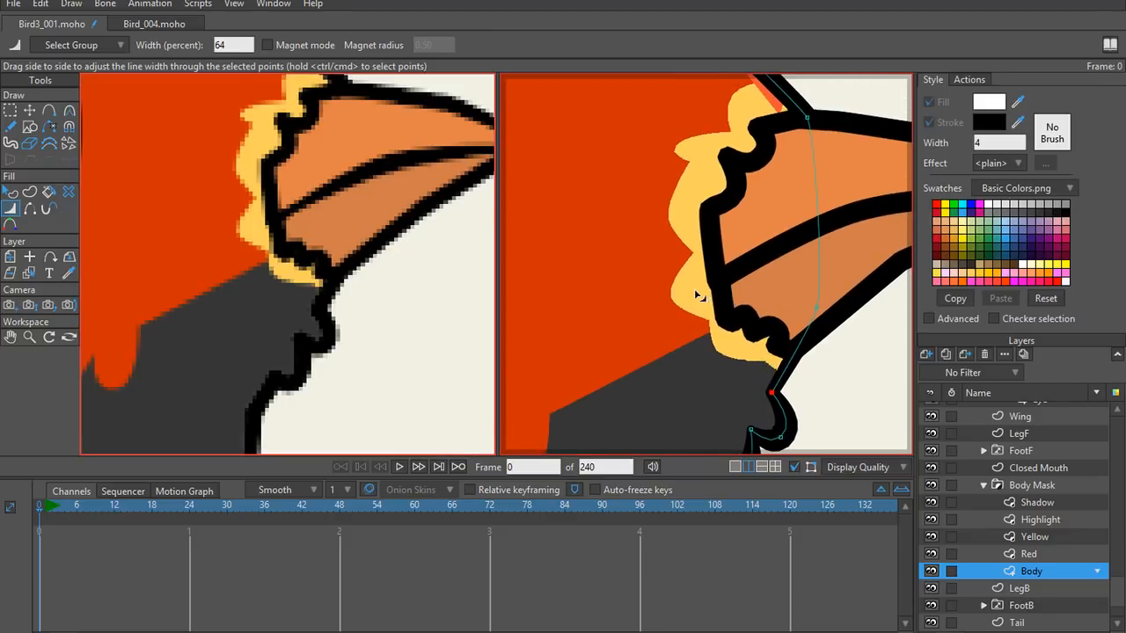
left_click(751, 329, "ctrl+alt")
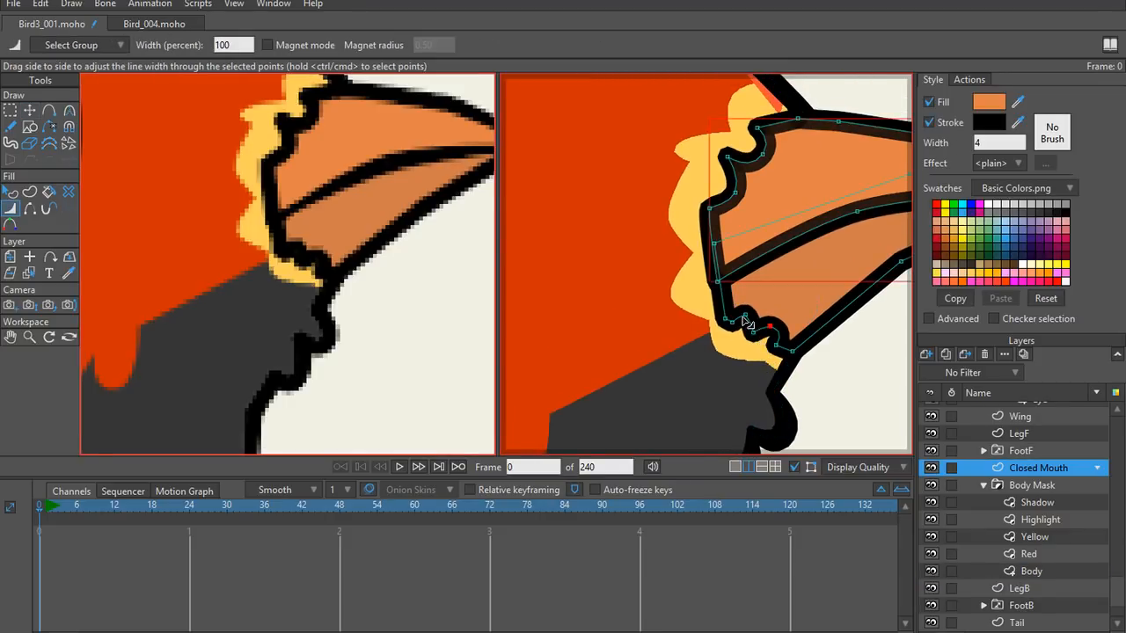
mouse_move(746, 335)
left_mouse_down()
mouse_move(732, 343)
mouse_move(763, 349)
left_mouse_up()
left_click_drag(712, 208, 769, 125)
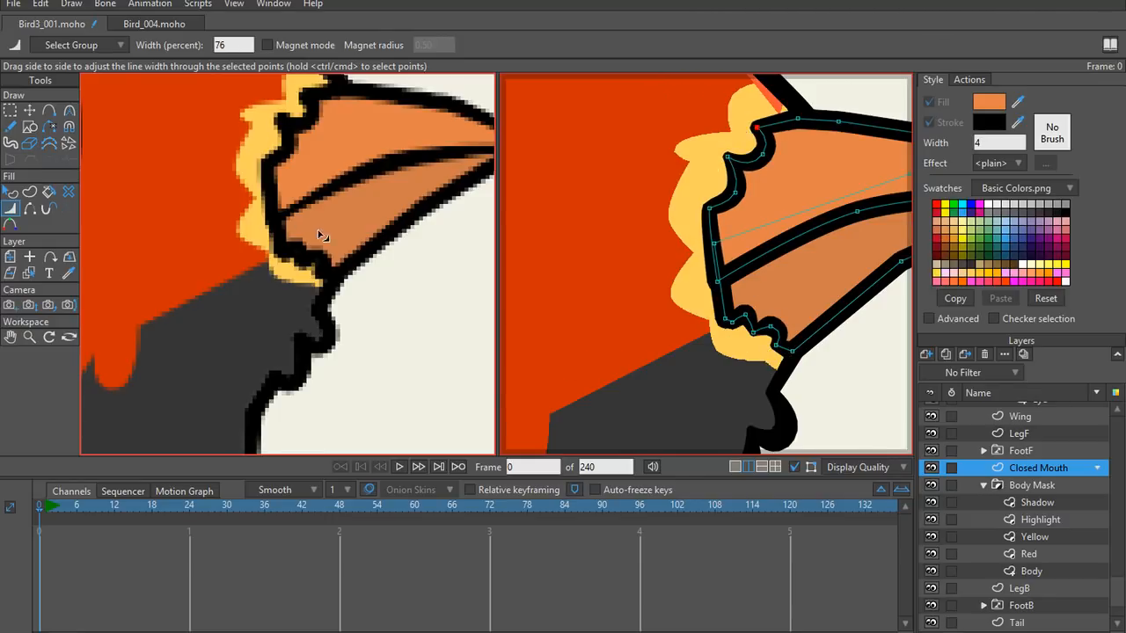
Step: Taper the beak's central mouth line, making its middle point thicker and thinning its cheek end to about 42%
left_click_drag(780, 201, 686, 227)
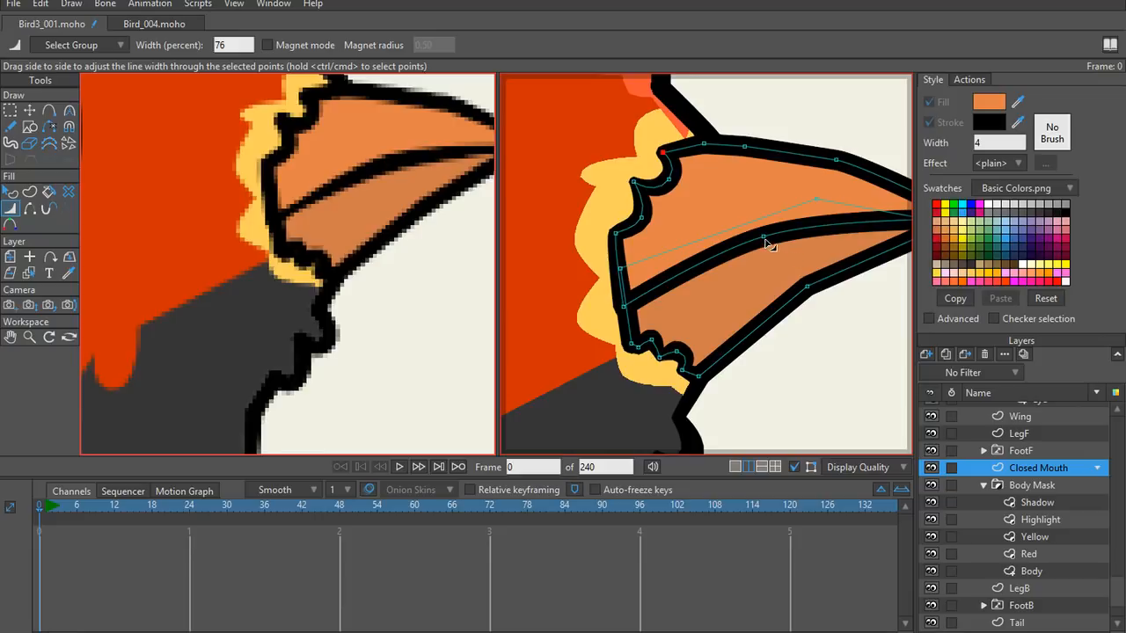
left_click_drag(763, 240, 794, 244)
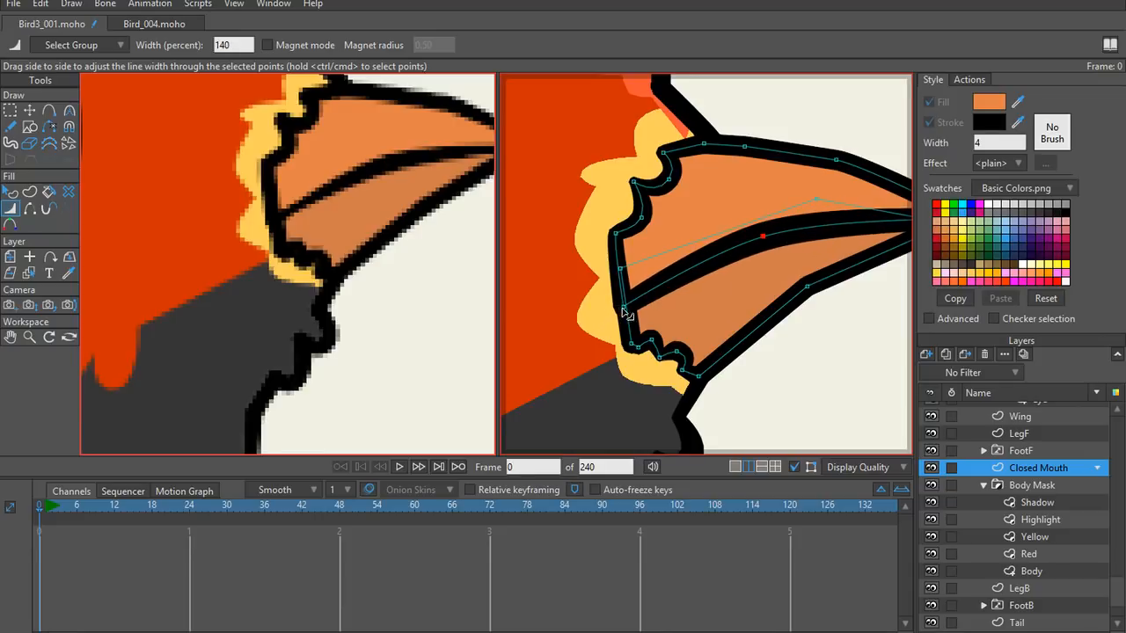
left_click_drag(626, 314, 603, 311)
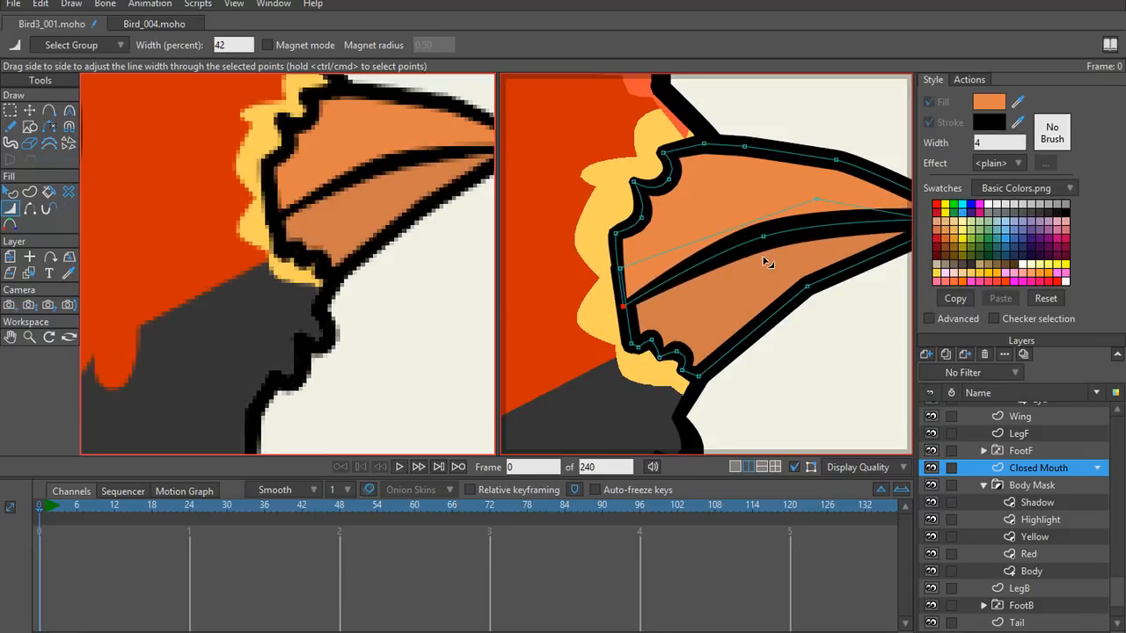
left_click_drag(763, 240, 749, 239)
Step: Thin the beak's tip and upper edge, setting the upper edge's bend point to about 54%
left_click_drag(792, 271, 628, 318)
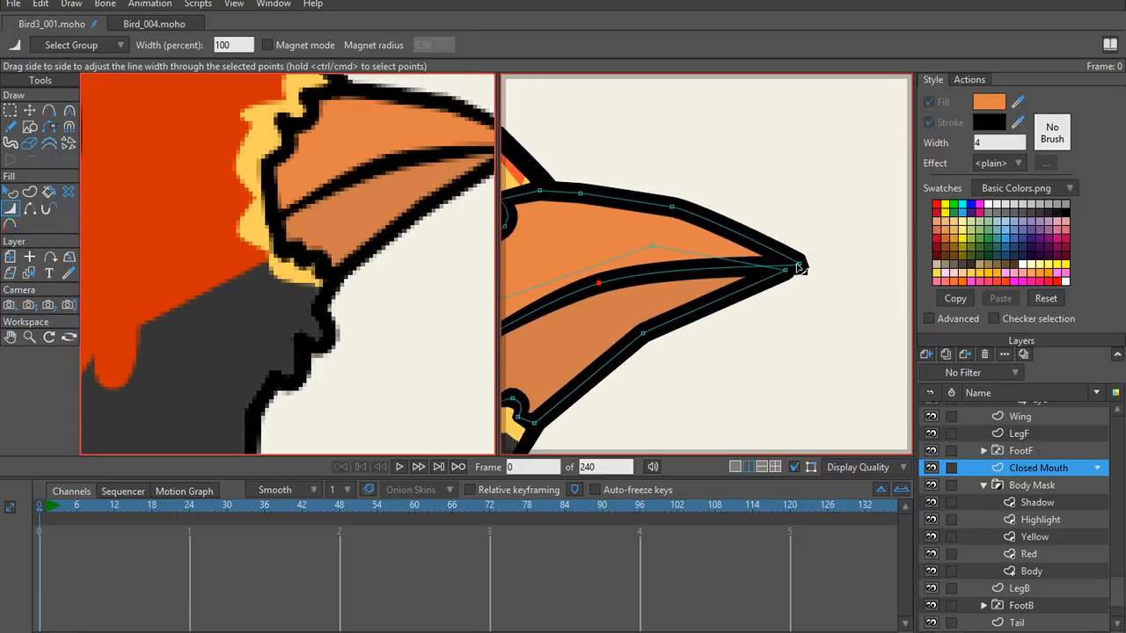
left_click_drag(798, 268, 779, 261)
mouse_move(671, 208)
left_mouse_down()
mouse_move(675, 220)
mouse_move(659, 215)
left_mouse_up()
left_click_drag(580, 193, 582, 205)
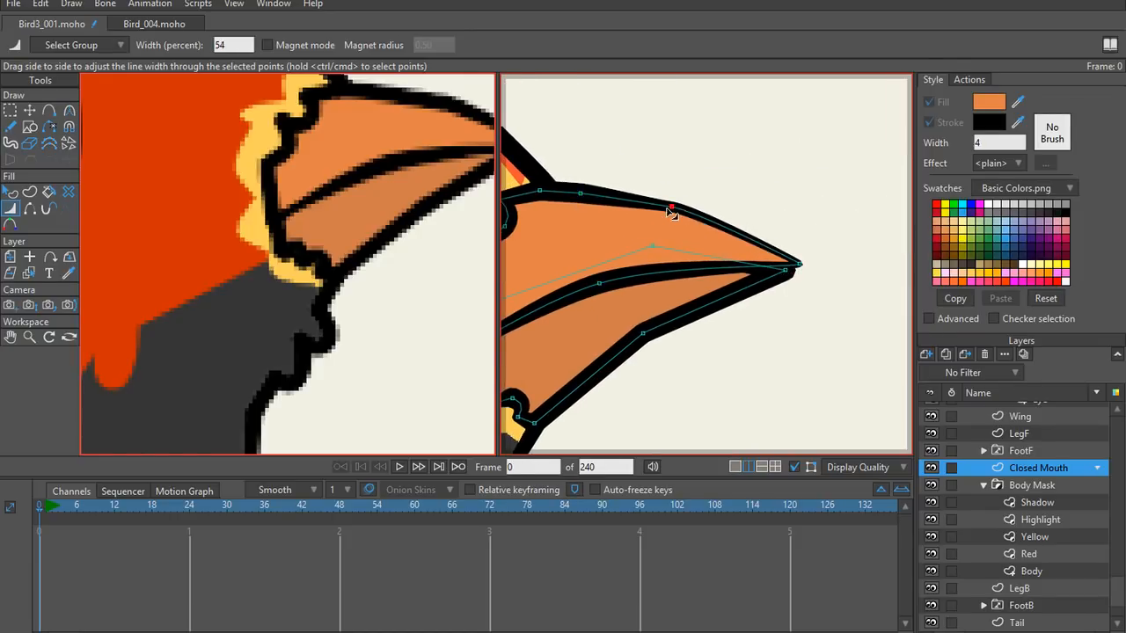
Step: Refine the lower beak's outline at its bend and thin the point beside the beak tip to about 64%
scroll(640, 357, "down", 2)
left_click_drag(549, 411, 574, 409)
key("ctrl+z")
left_click_drag(653, 322, 633, 328)
left_click_drag(791, 256, 788, 261)
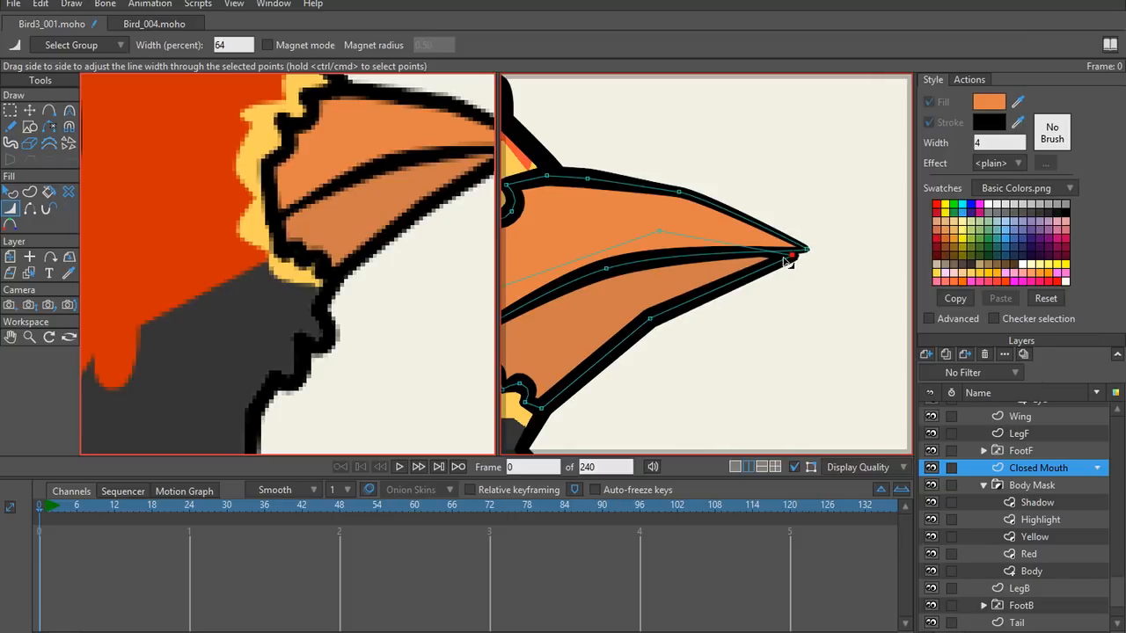
Step: Compare the whole bird's line weights with the finished reference and examine the reference's front foot
scroll(692, 334, "down", 5)
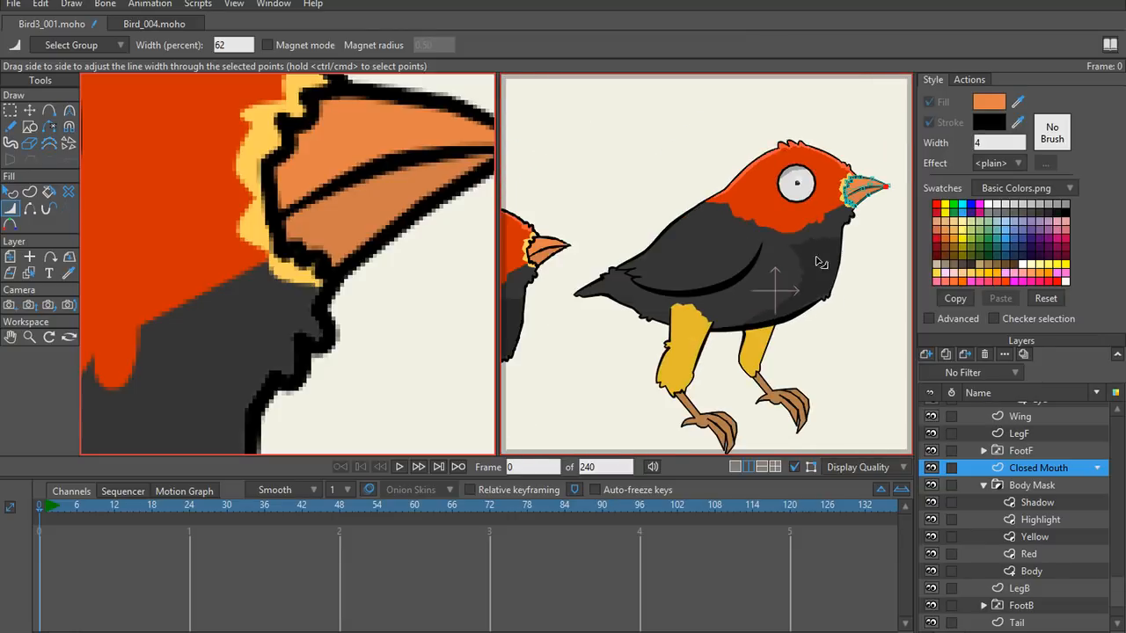
scroll(767, 310, "up", 3)
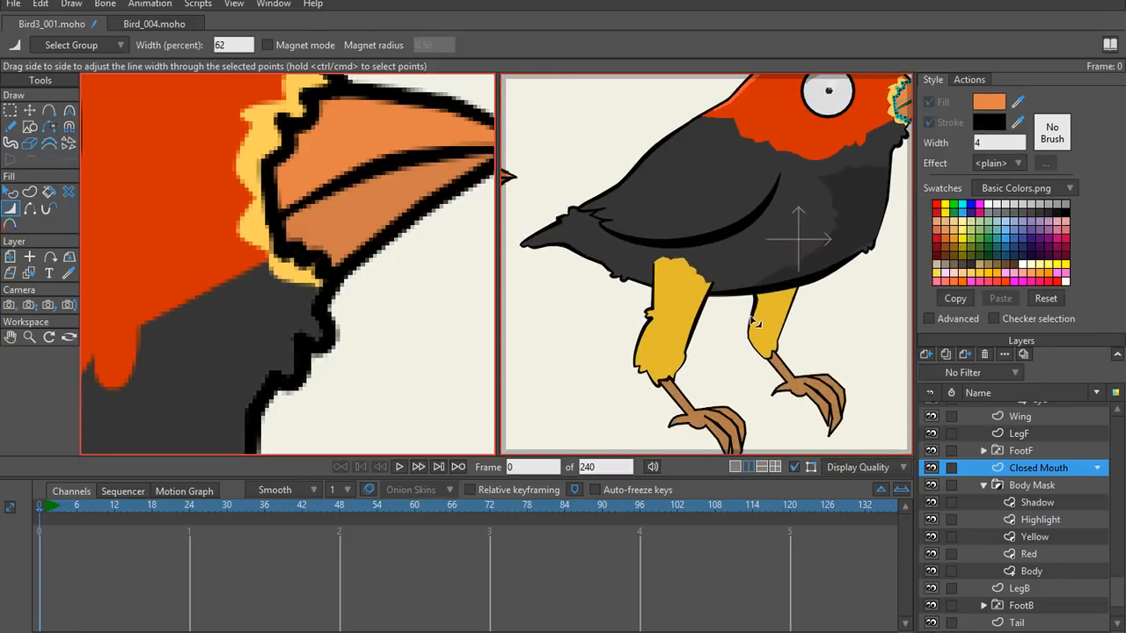
scroll(717, 283, "down", 3)
scroll(317, 253, "down", 6)
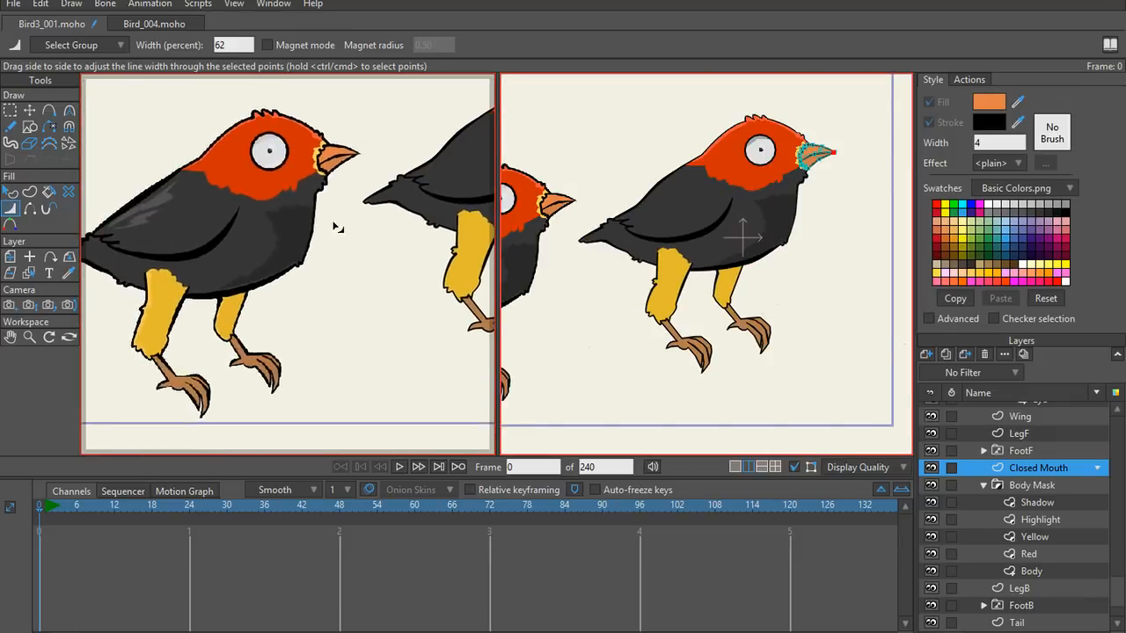
left_click_drag(317, 253, 331, 275)
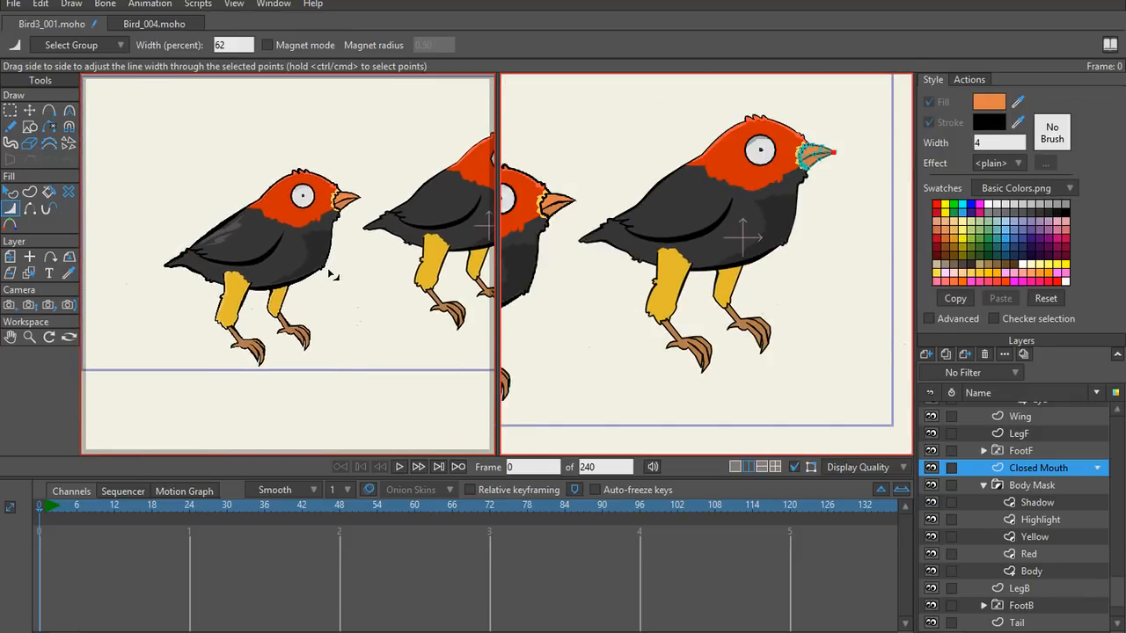
scroll(363, 280, "up", 8)
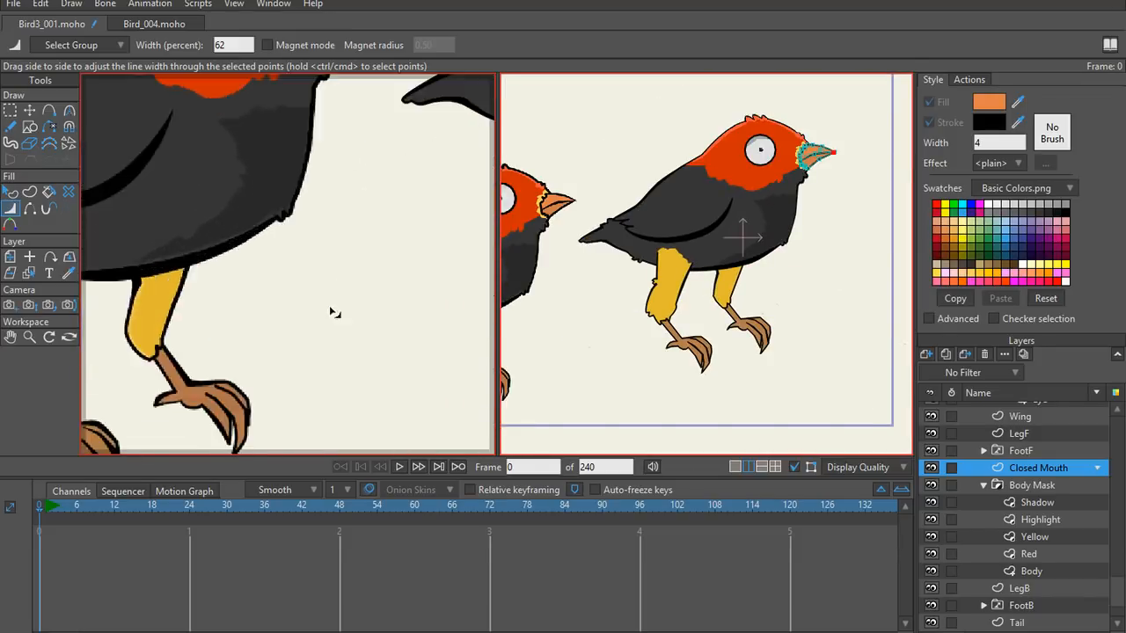
left_click_drag(333, 379, 299, 338)
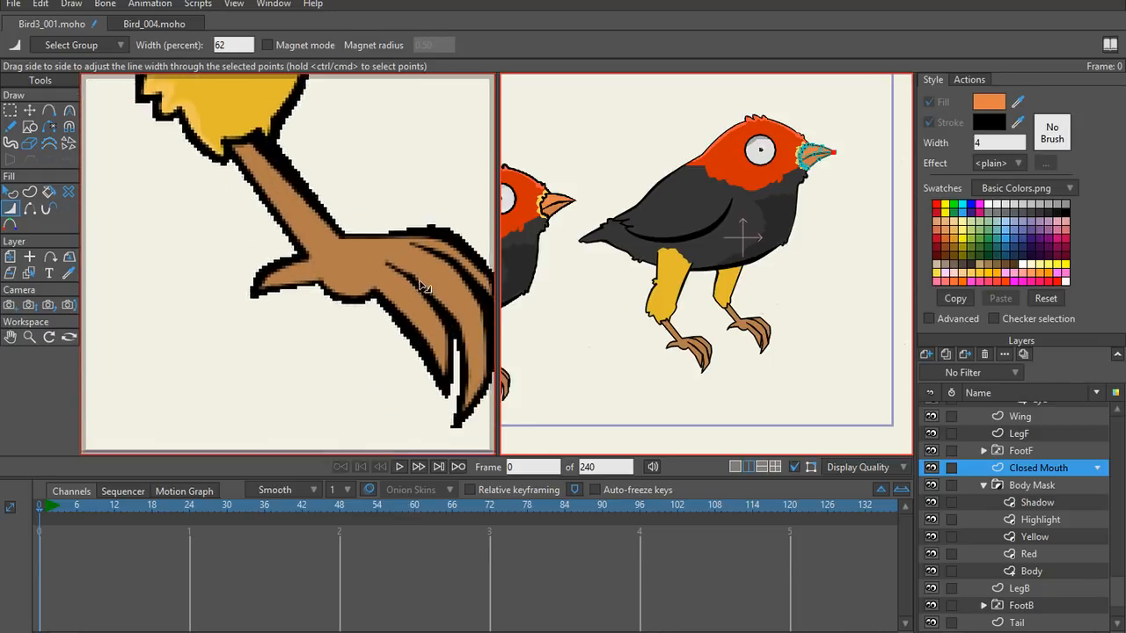
Step: Select the front foot's outline and thin the rear toe's underside to about 80% at its middle and the sole to about 90%
scroll(352, 296, "up", 4)
scroll(739, 401, "up", 3)
scroll(695, 352, "up", 6)
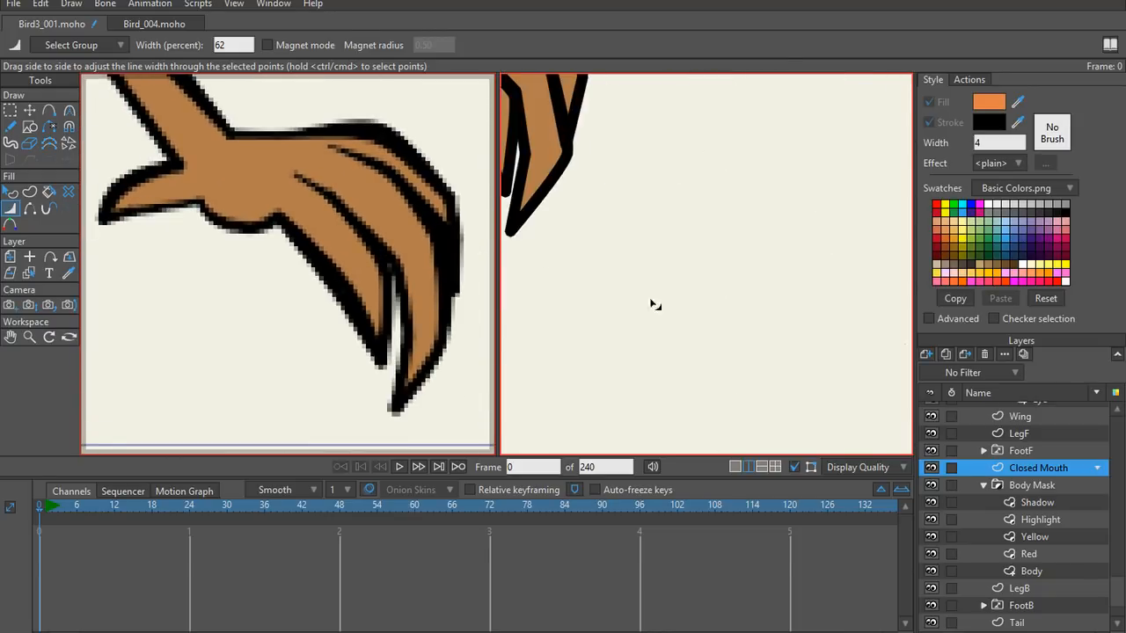
left_click(576, 308, "ctrl+alt")
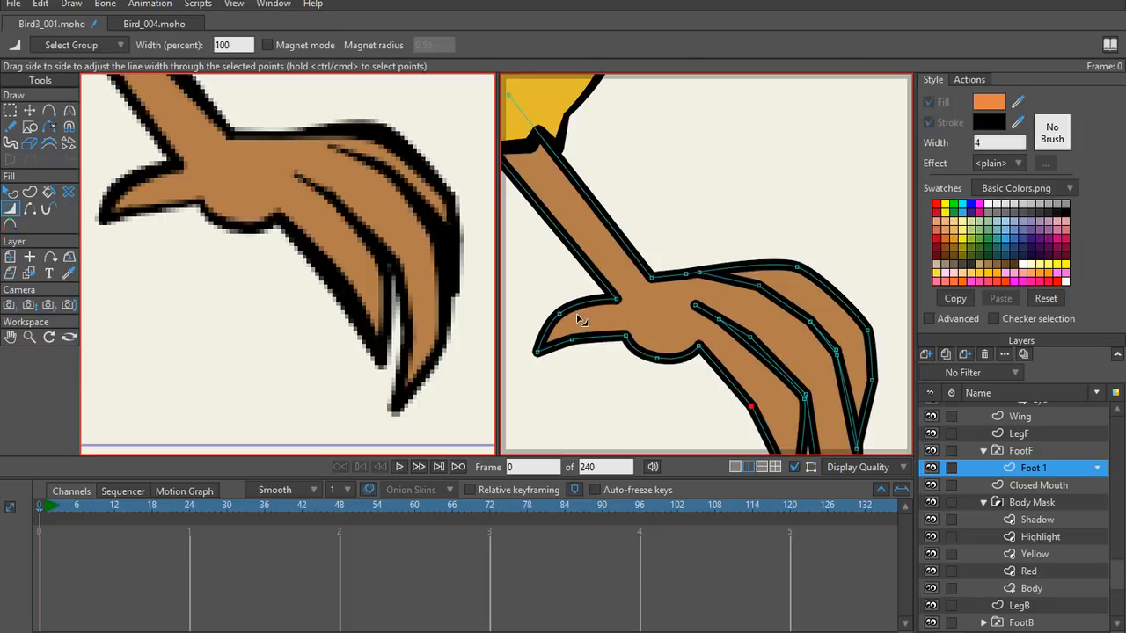
scroll(563, 318, "up", 2)
left_click(549, 314)
left_click_drag(568, 320, 567, 360)
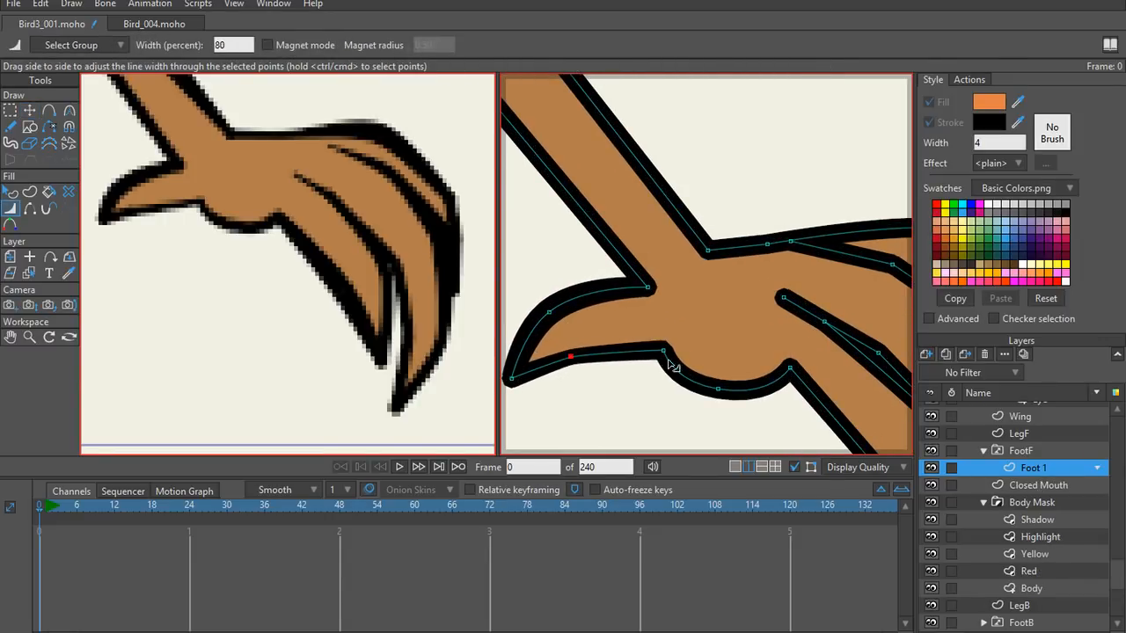
left_click_drag(663, 352, 646, 354)
mouse_move(723, 391)
left_mouse_down()
mouse_move(748, 395)
mouse_move(730, 395)
left_mouse_up()
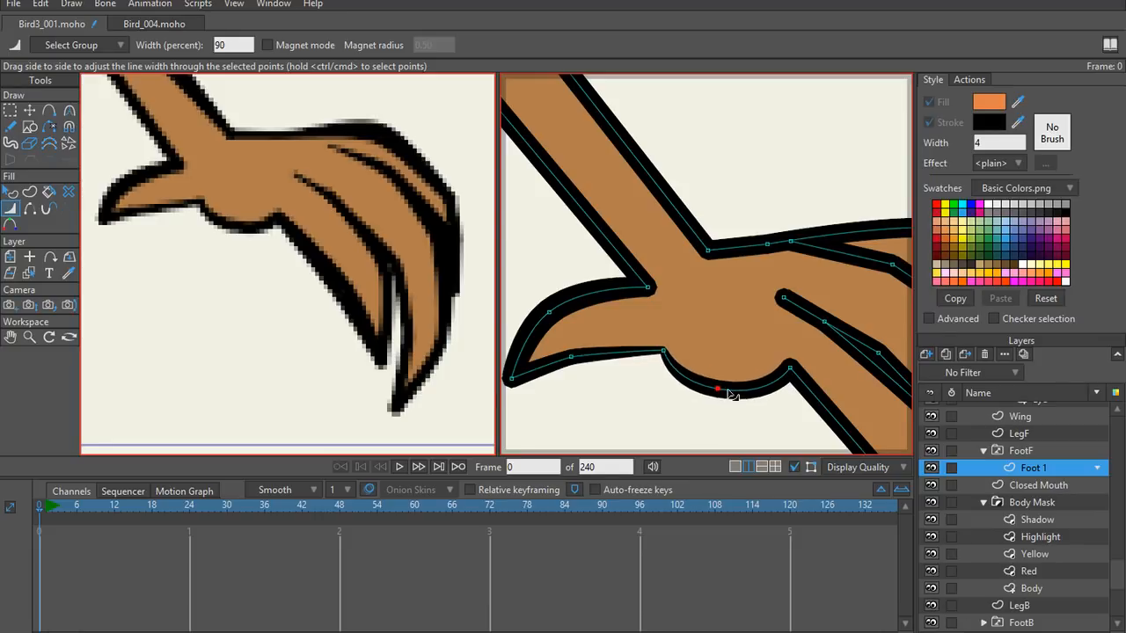
Step: Thicken the first front toe's outer edge, setting its tip to about 104% and its inner upper corner to about 50%
mouse_move(804, 412)
left_mouse_down()
mouse_move(712, 342)
mouse_move(759, 345)
left_mouse_up()
left_click_drag(770, 395, 723, 284)
left_click_drag(756, 379, 759, 379)
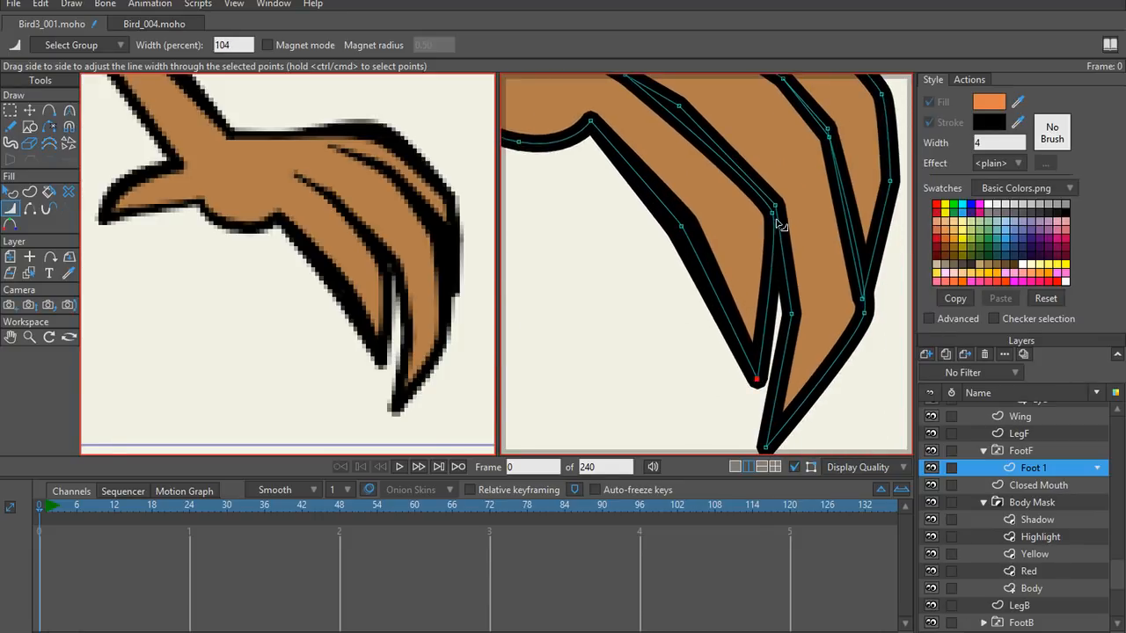
left_click_drag(775, 219, 755, 219)
Step: Taper the crease between the first and second front toes with widths of about 12%, 58% and 74% from its open end
left_click_drag(657, 110, 685, 247)
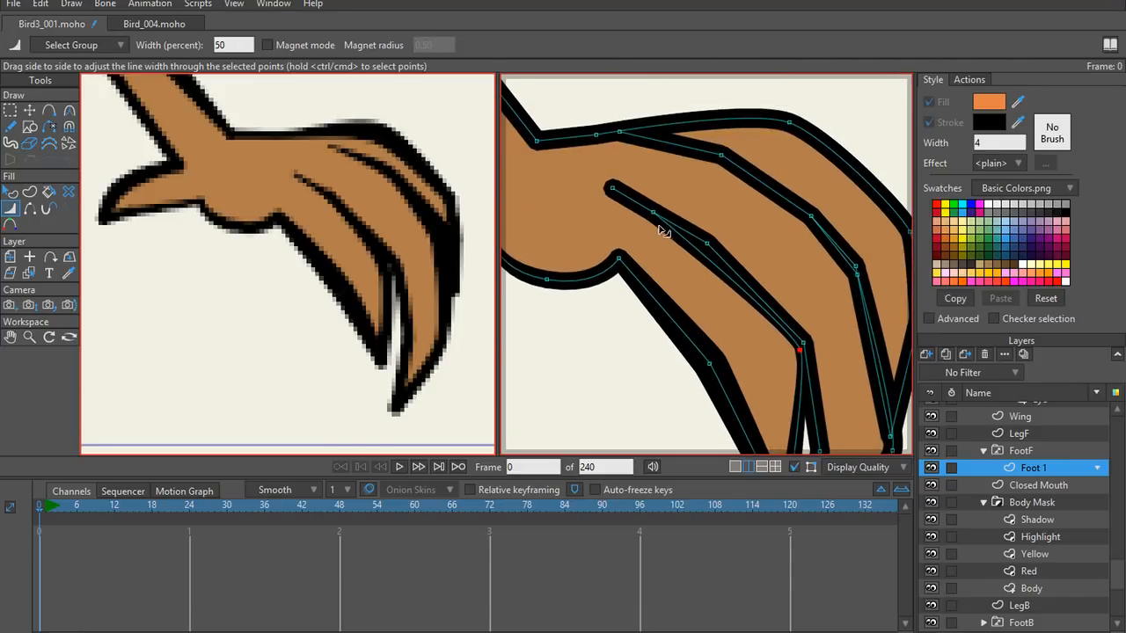
left_click_drag(613, 188, 576, 199)
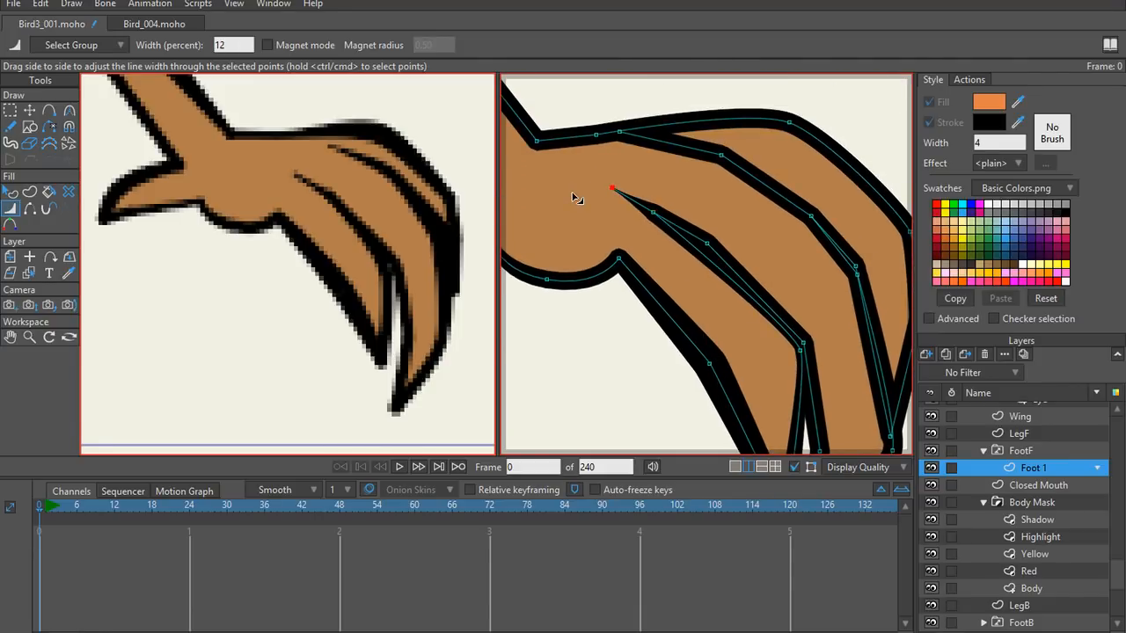
left_click_drag(654, 215, 643, 221)
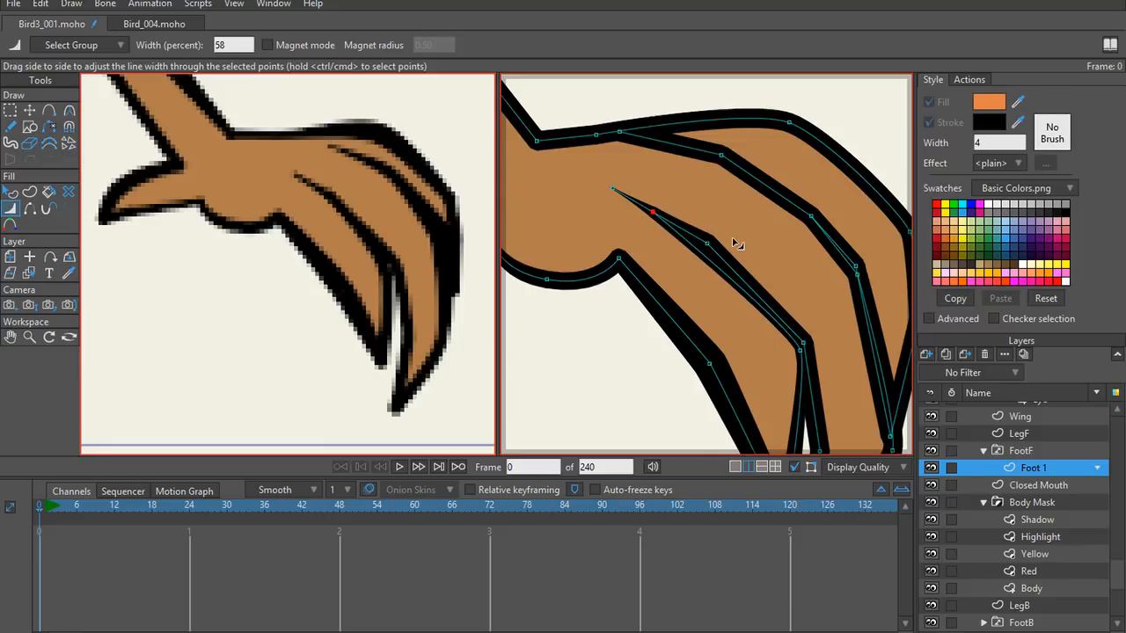
left_click_drag(710, 248, 704, 255)
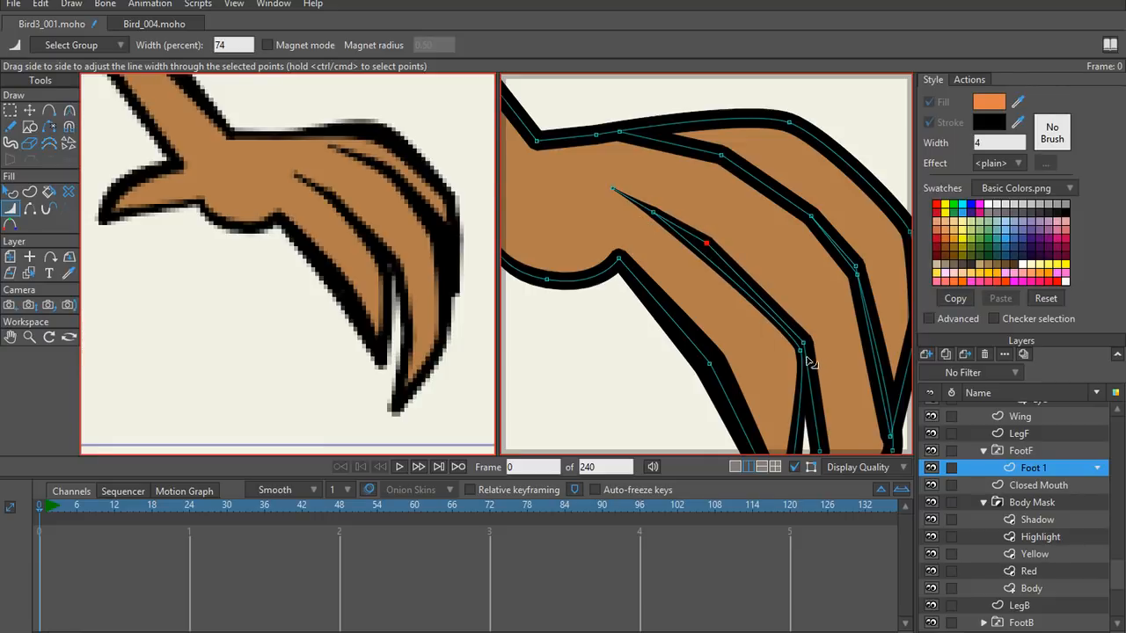
left_click_drag(811, 352, 839, 355)
scroll(806, 373, "down", 5)
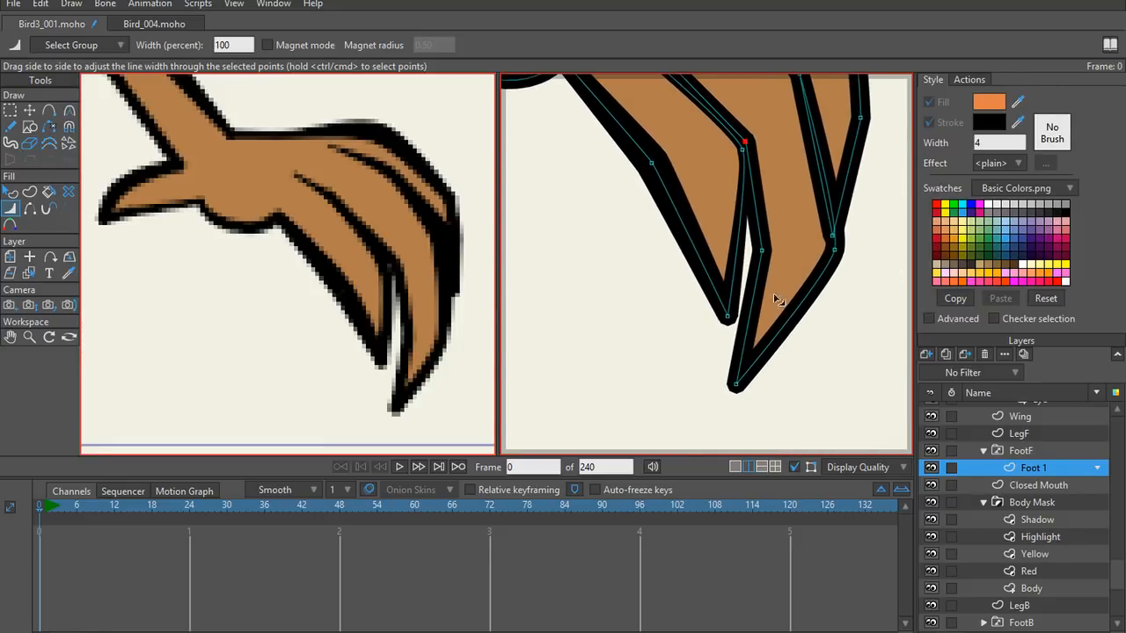
key("t")
key("ctrl+a")
key("c")
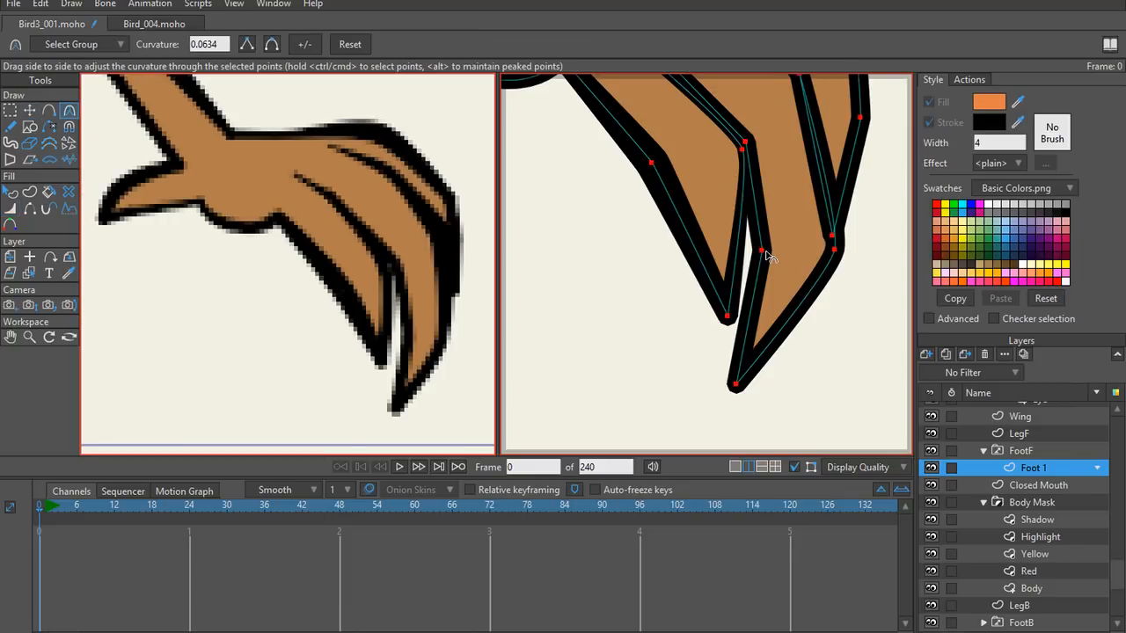
key("t")
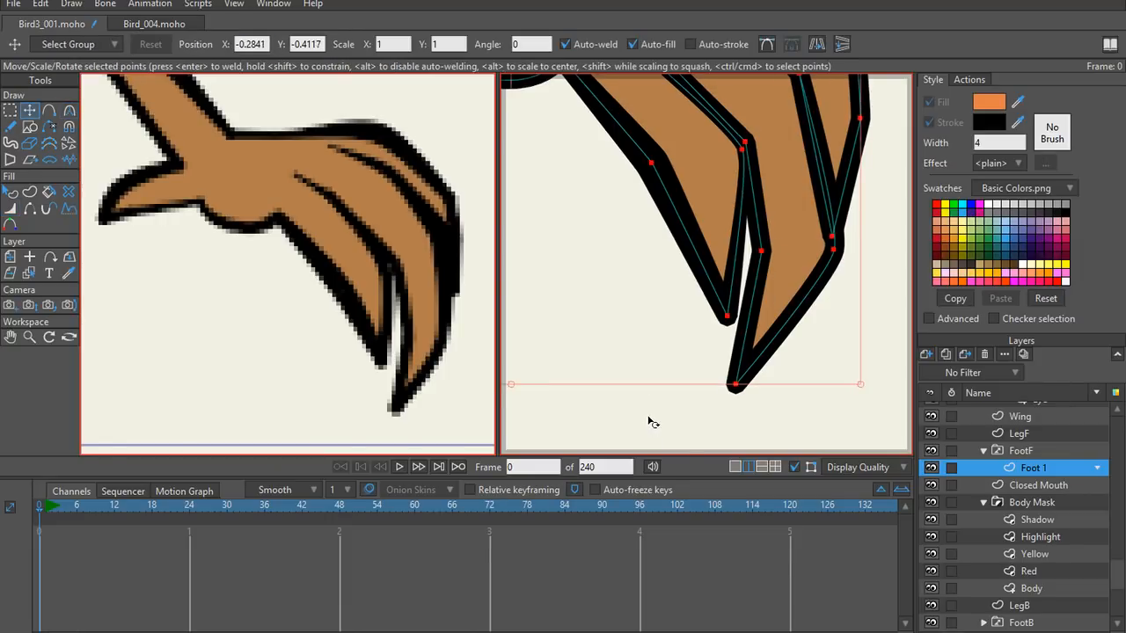
left_click(650, 424)
key("g")
key("t")
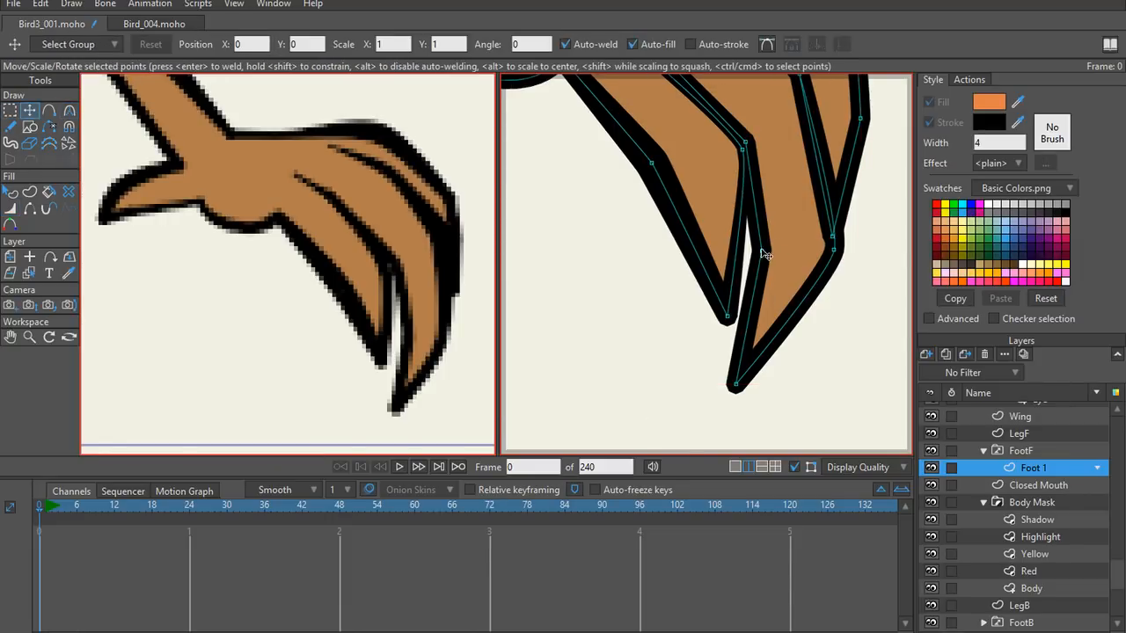
Step: Smooth the curvature at the second toe's inner bend and thin the toe's tip to about 70%
left_click(761, 252)
key("c")
key("w")
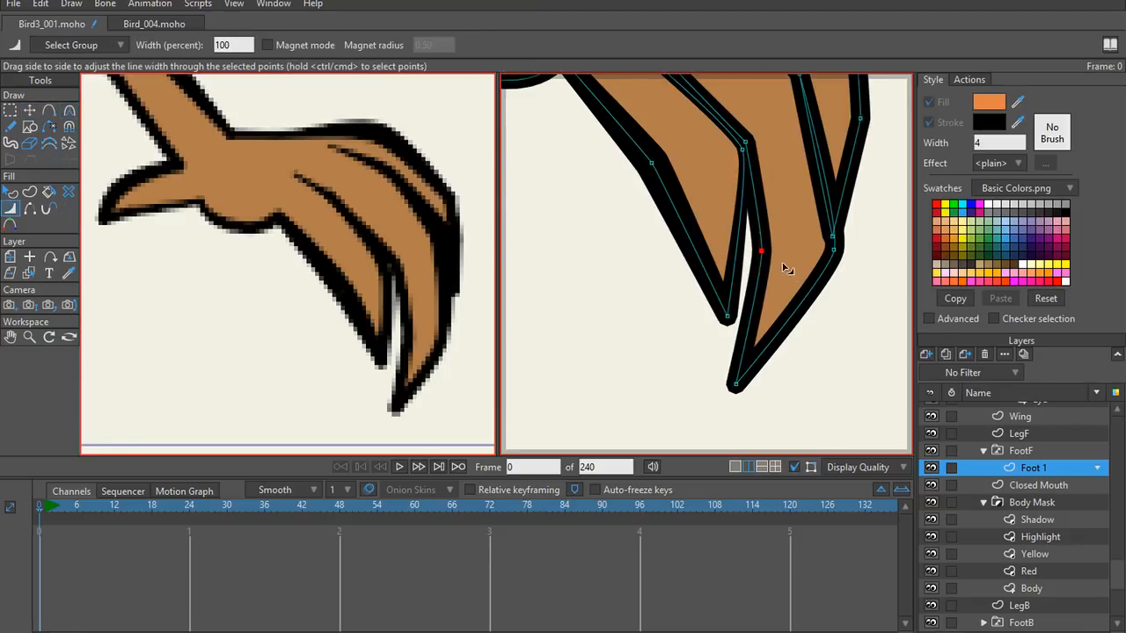
left_click_drag(766, 254, 771, 410)
left_click(734, 387)
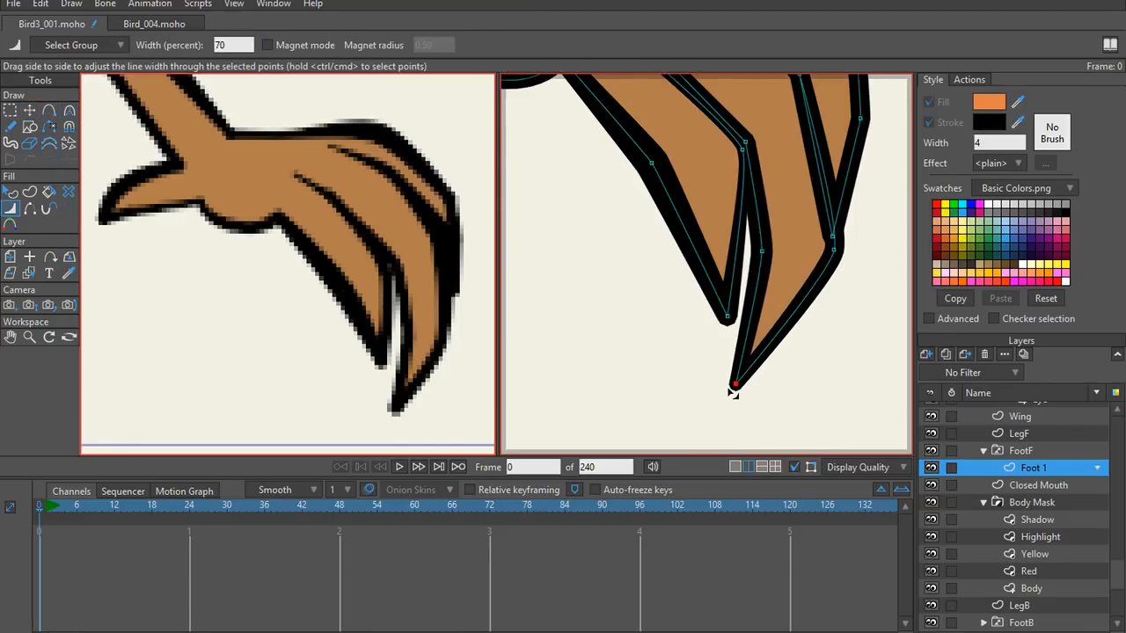
Step: Adjust the second toe's outer bend point and round the curve through it
left_click_drag(835, 252, 871, 400)
key("t")
key("c")
left_click_drag(866, 312, 771, 425)
scroll(757, 388, "up", 2)
Step: Reposition the points between the second and third toes and smooth the curvature at the crease's upper bend
key("t")
left_click_drag(737, 344, 758, 312)
mouse_move(694, 137)
left_mouse_down()
mouse_move(754, 236)
mouse_move(731, 193)
left_mouse_up()
key("w")
key("t")
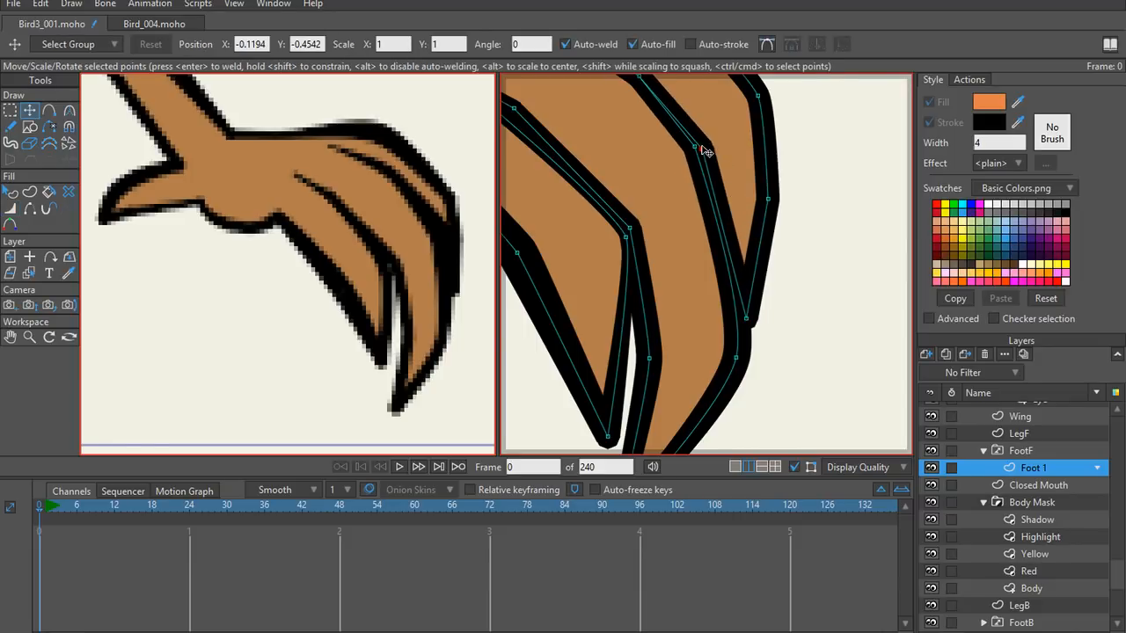
key("c")
left_click_drag(703, 151, 731, 204)
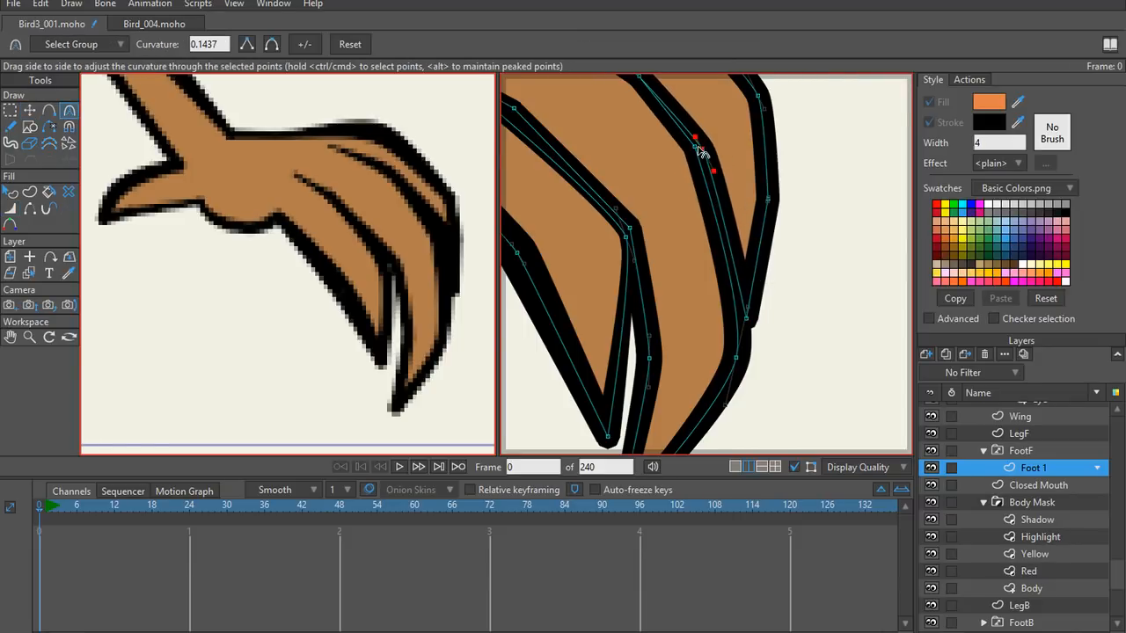
left_click_drag(696, 147, 744, 254)
Step: Move the third toe's tip point inward to line up with the second toe's outer edge
scroll(746, 211, "down", 4)
scroll(703, 255, "up", 5)
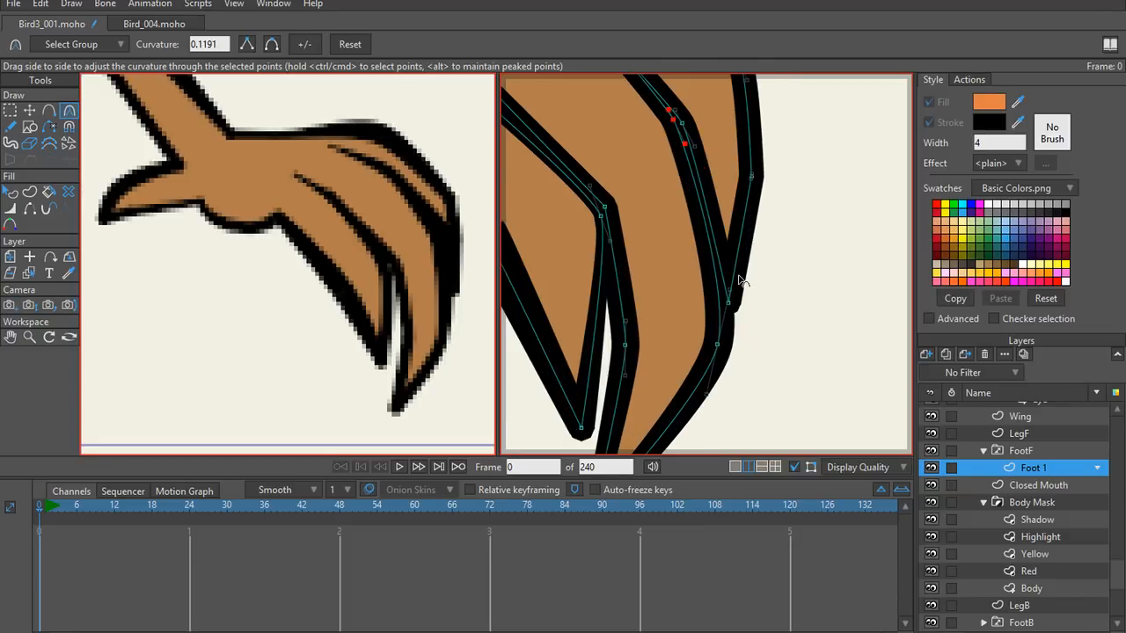
key("t")
left_click(728, 301)
scroll(723, 295, "down", 3)
scroll(716, 290, "up", 3)
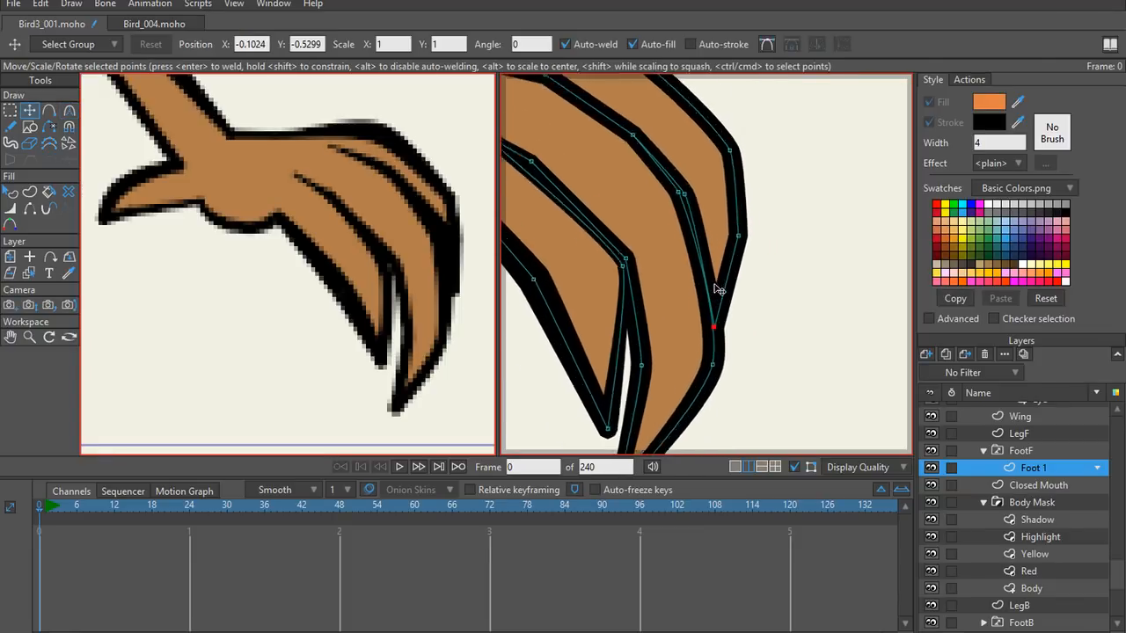
Step: Thicken the outline at the third toe's tip point to about 110%
scroll(716, 289, "up", 2)
key("w")
left_click_drag(715, 349, 722, 352)
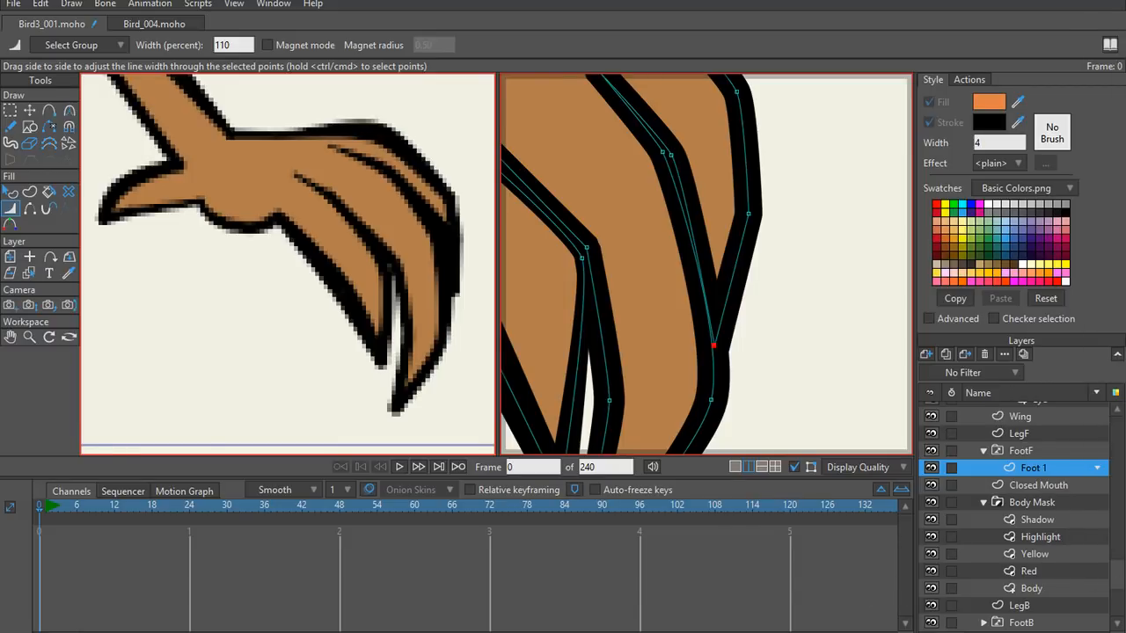
Step: Smooth the curvature at the third toe's lower outer bend point
scroll(636, 309, "up", 1)
left_click_drag(758, 261, 713, 364)
key("t")
key("c")
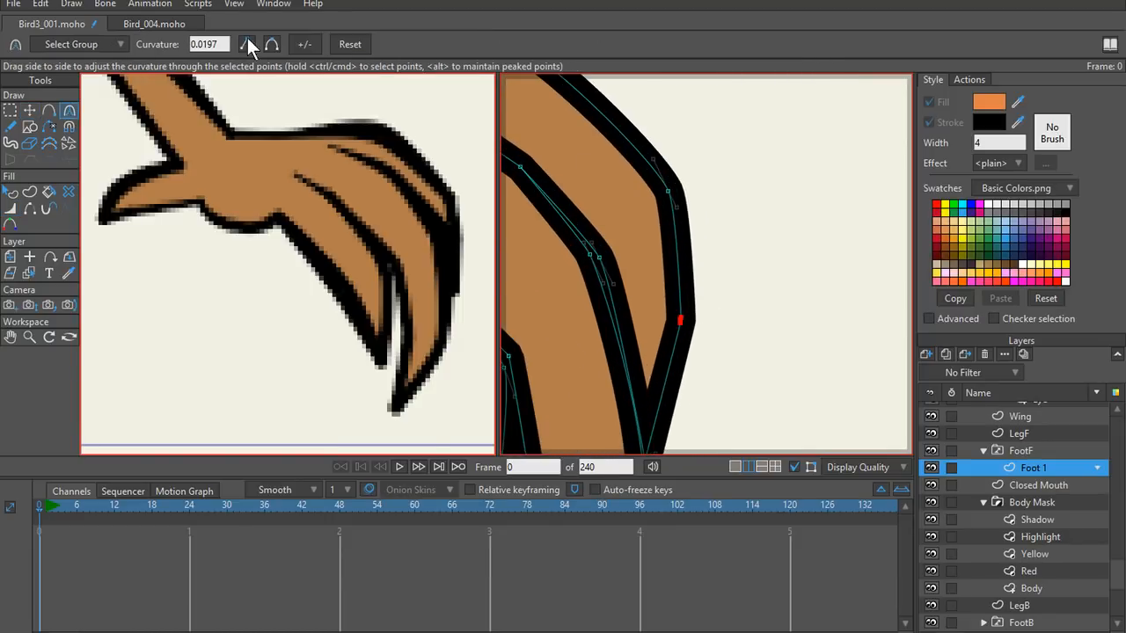
left_click(271, 48)
key("t")
Step: Refine the third toe's upper outer bend and set the line width at its tip point to about 108%
scroll(672, 193, "down", 2)
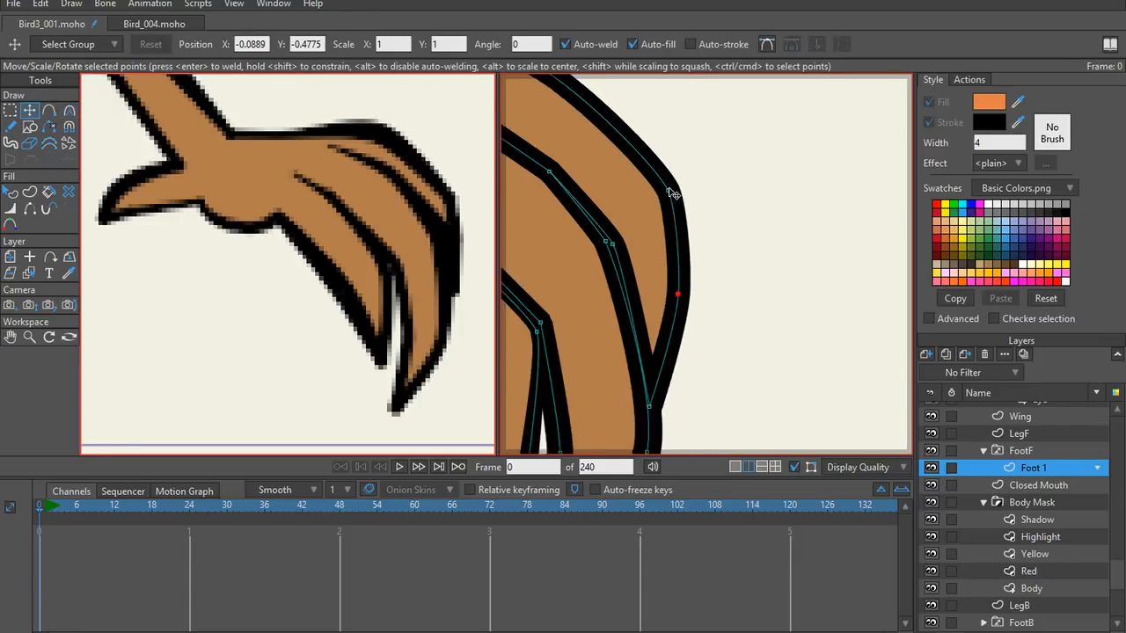
left_click_drag(668, 330, 663, 299)
scroll(665, 300, "up", 1)
key("w")
left_click_drag(658, 341, 648, 346)
scroll(611, 234, "down", 2)
scroll(683, 258, "up", 1)
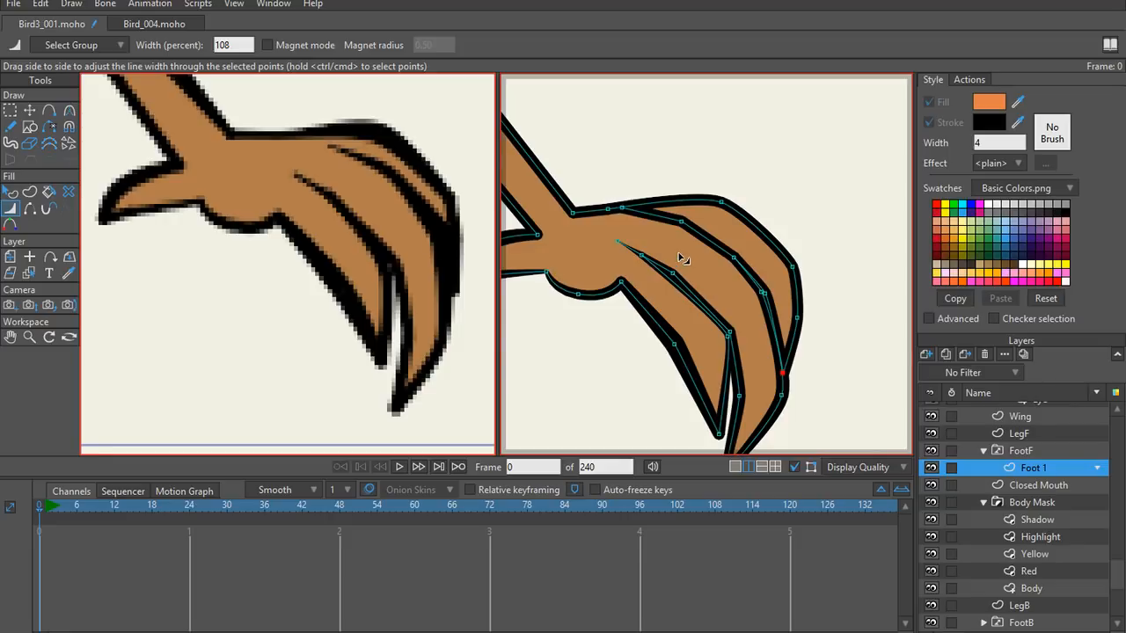
Step: Move the start point of the crease between the second and third toes below the foot's outline and smooth its first bend
scroll(684, 258, "up", 1)
left_click_drag(626, 262, 637, 310)
scroll(637, 309, "up", 1)
key("t")
mouse_move(579, 234)
left_mouse_down()
mouse_move(648, 253)
mouse_move(578, 259)
mouse_move(727, 269)
mouse_move(850, 335)
left_mouse_up()
key("w")
key("c")
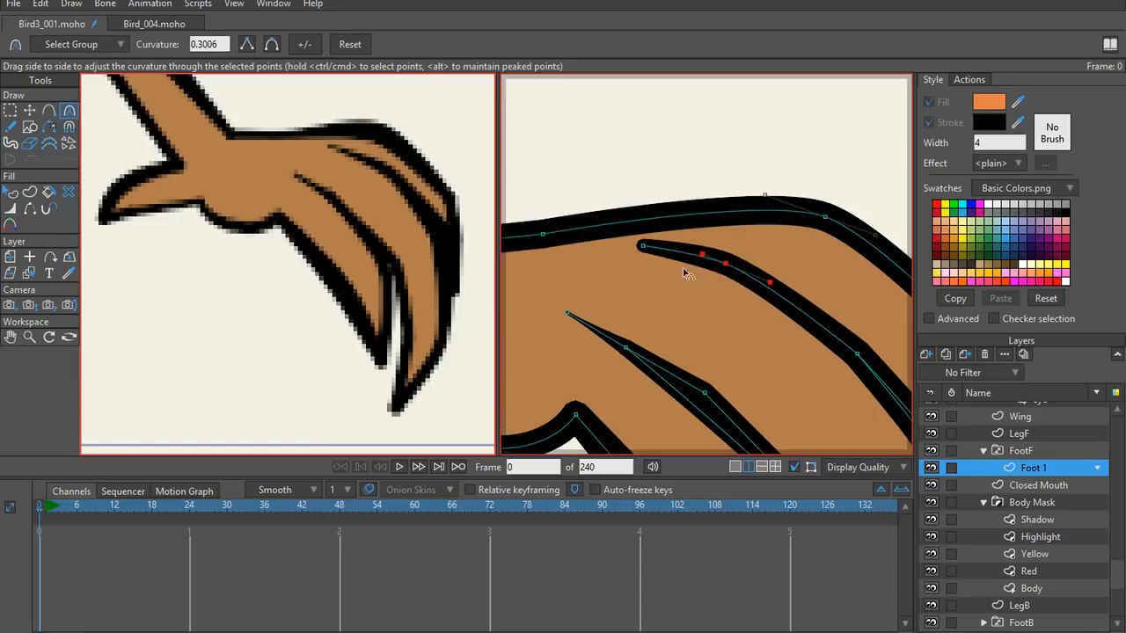
Step: Taper the start of the crease between the second and third toes, thinning its first bend to about 58%
key("w")
mouse_move(648, 244)
left_mouse_down()
mouse_move(624, 246)
mouse_move(714, 268)
left_mouse_up()
scroll(703, 281, "down", 7)
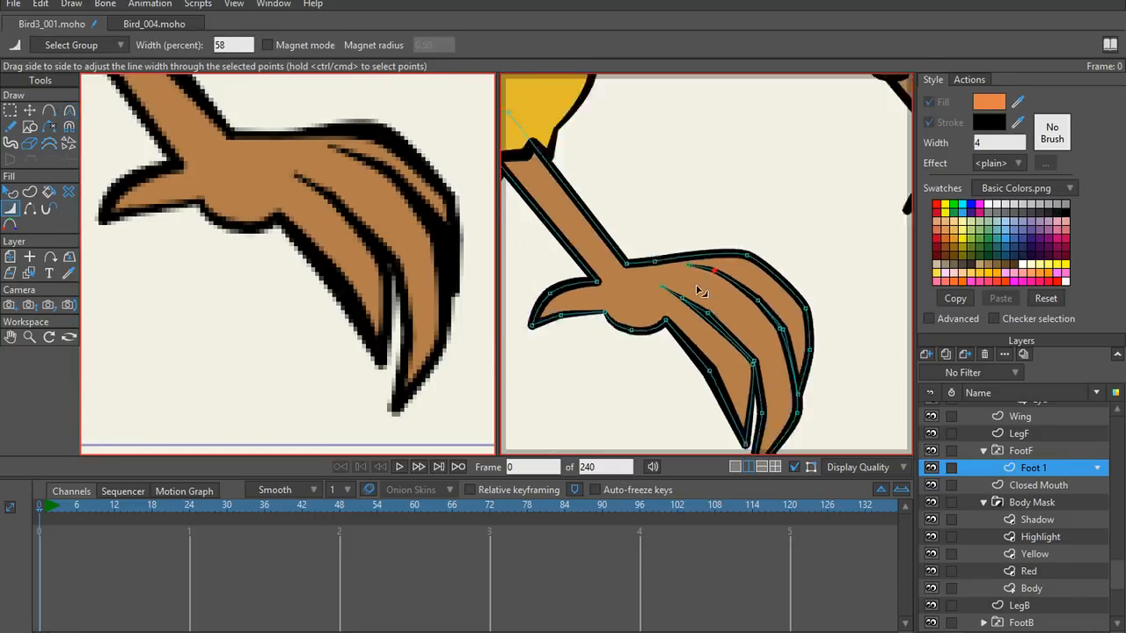
scroll(588, 248, "up", 6)
scroll(99, 220, "down", 4)
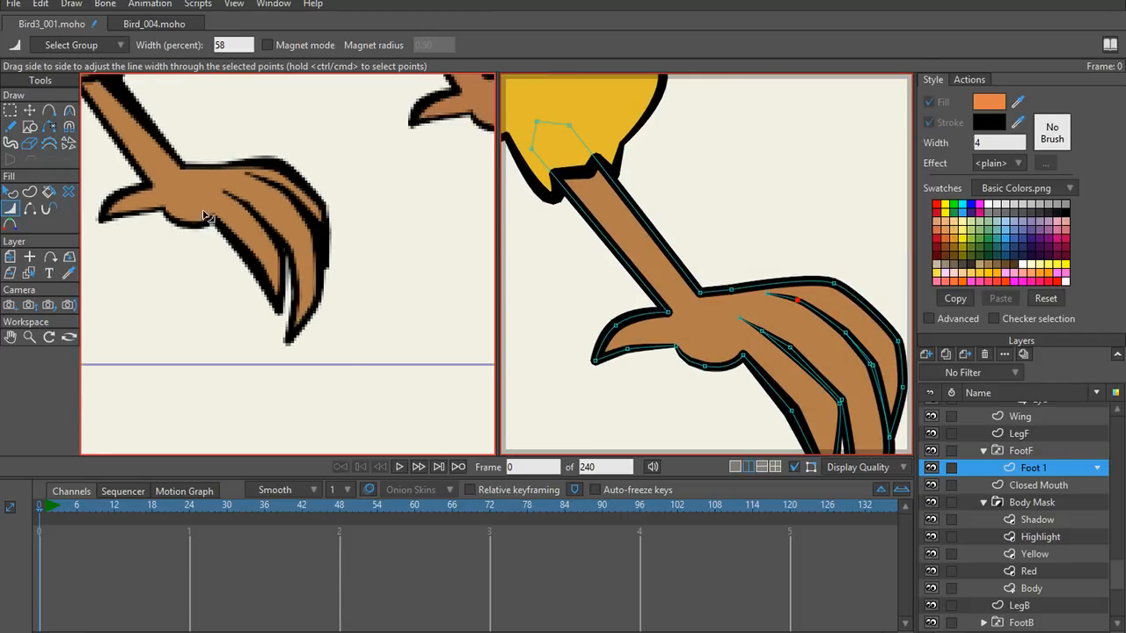
Step: Thicken the leg's front edge by setting the line width at its hidden top point to about 218%
left_click_drag(220, 229, 464, 390)
scroll(451, 265, "up", 3)
scroll(558, 322, "up", 5)
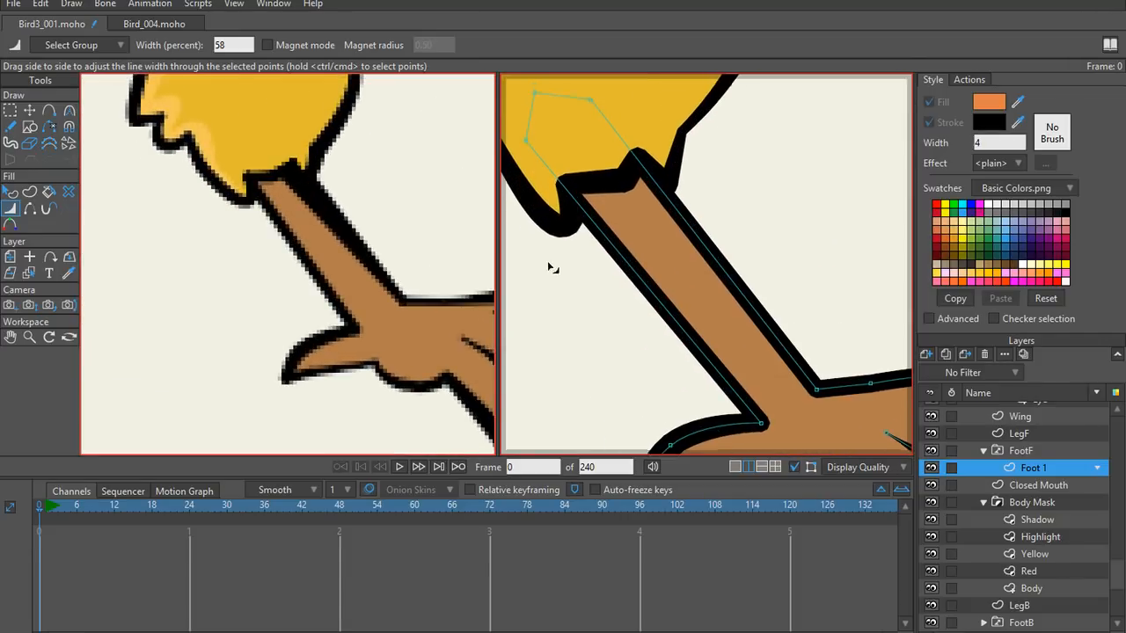
left_click_drag(598, 164, 651, 170)
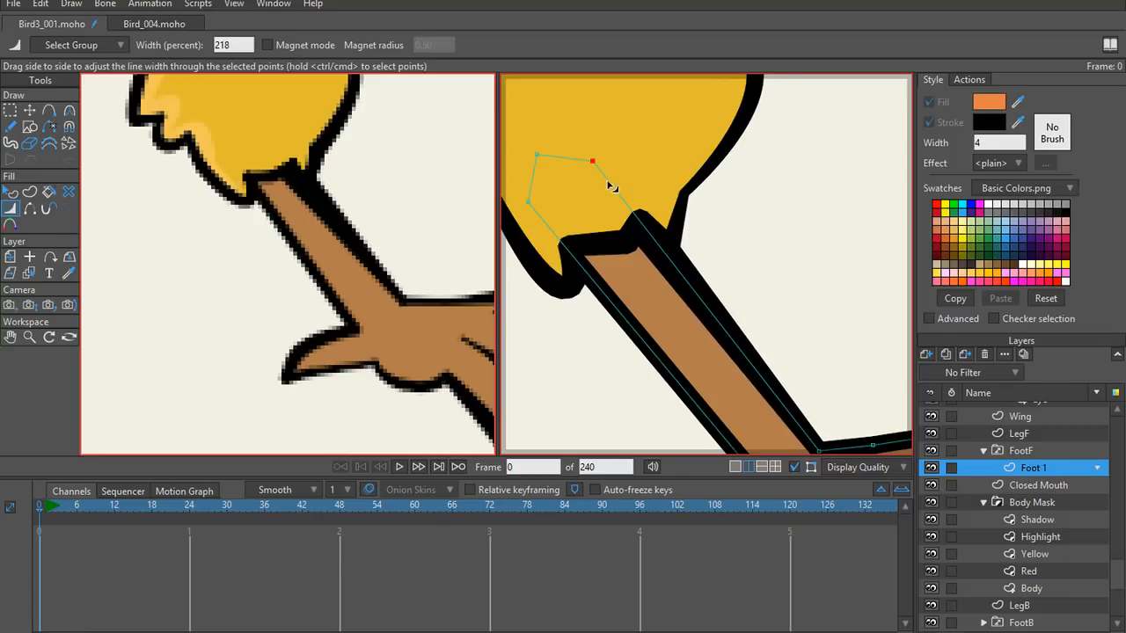
Step: Thin the leg's back edge at its hidden top point and adjust the line width at the ankle above the back toe
scroll(560, 268, "down", 2)
left_click_drag(553, 359, 535, 288)
scroll(629, 340, "down", 1)
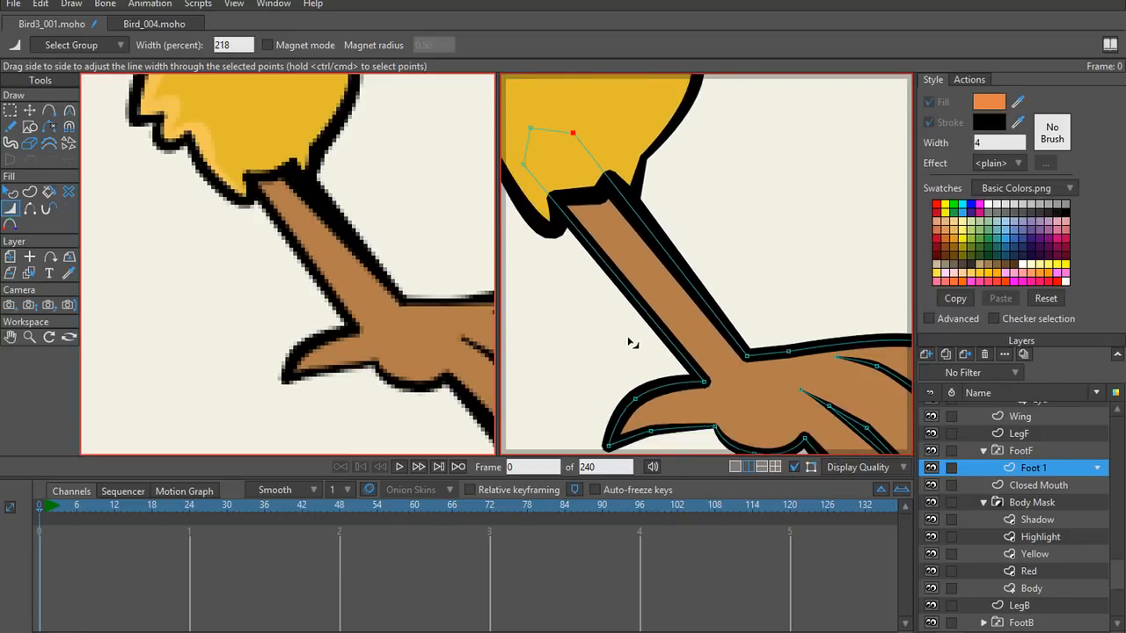
scroll(680, 363, "up", 2)
scroll(615, 282, "down", 3)
scroll(566, 189, "up", 1)
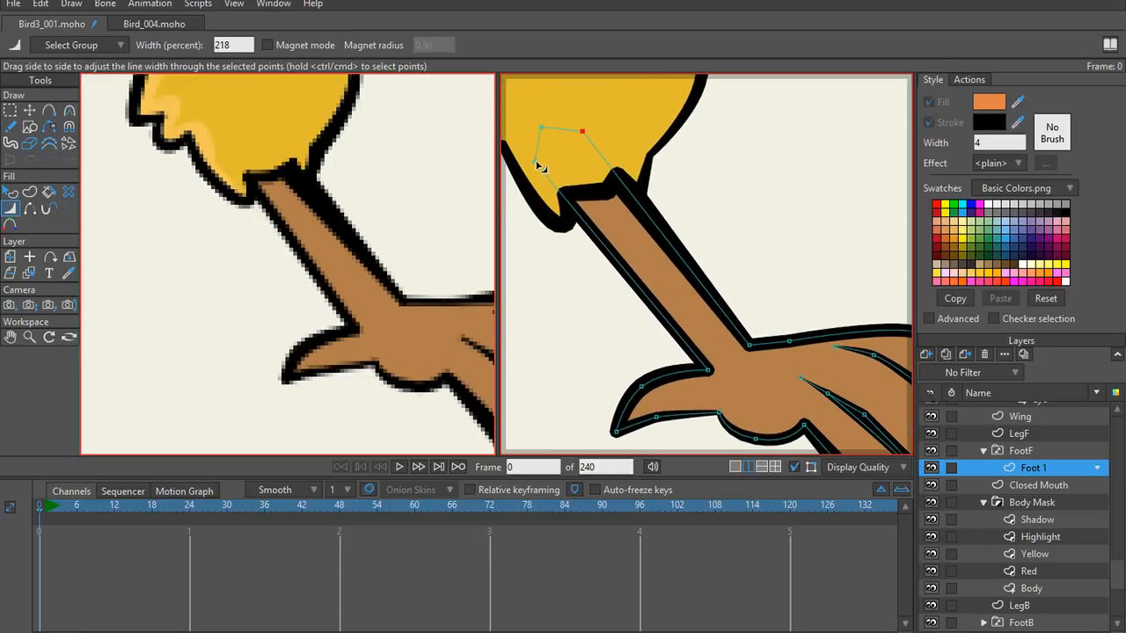
left_click_drag(538, 164, 518, 169)
left_click_drag(707, 366, 714, 369)
scroll(747, 255, "down", 3)
scroll(694, 323, "up", 2)
left_click_drag(758, 272, 665, 331)
scroll(694, 321, "up", 1)
scroll(707, 213, "down", 4)
Step: Bring up the rear foot beside its reference and select its Foot 1 layer in the FootB group
key("t")
scroll(708, 211, "down", 3)
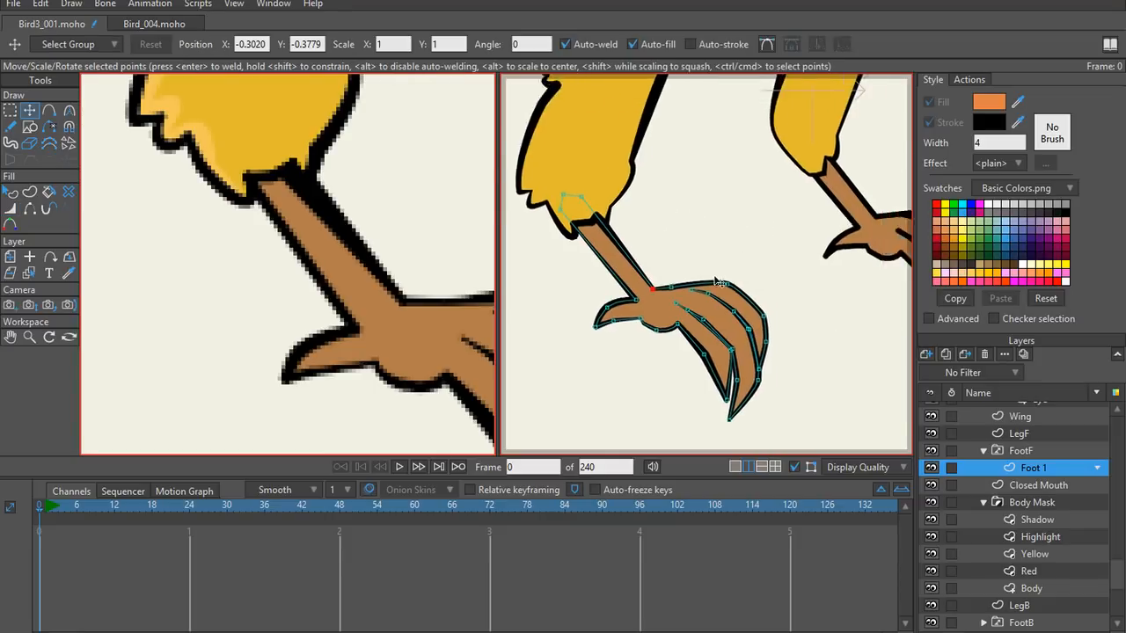
scroll(410, 228, "down", 3)
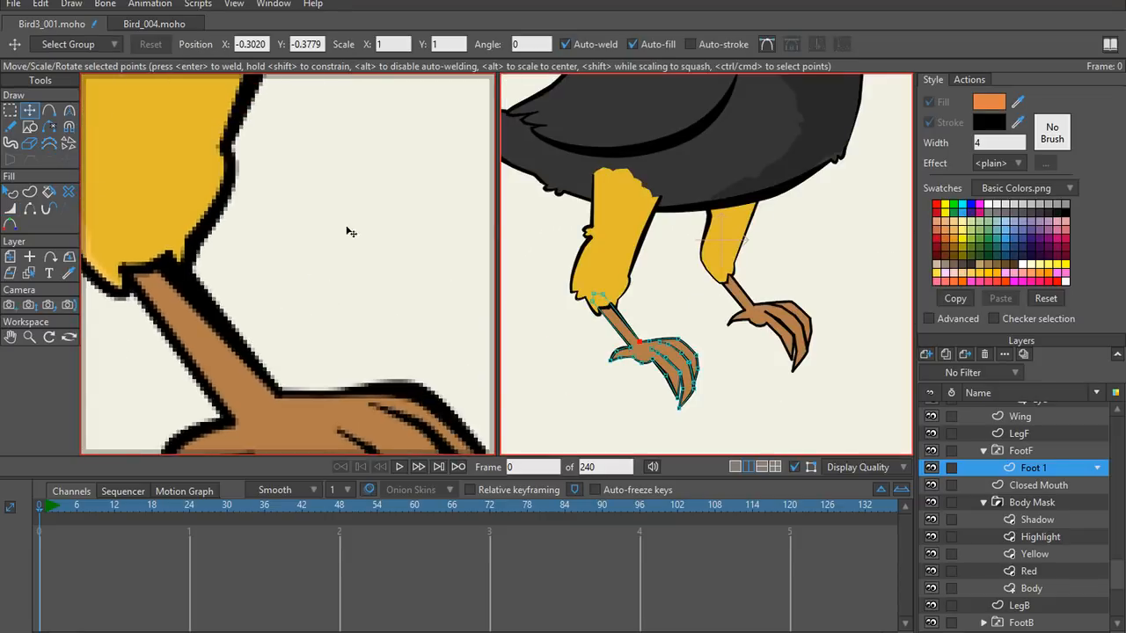
scroll(360, 264, "up", 3)
scroll(351, 285, "up", 2)
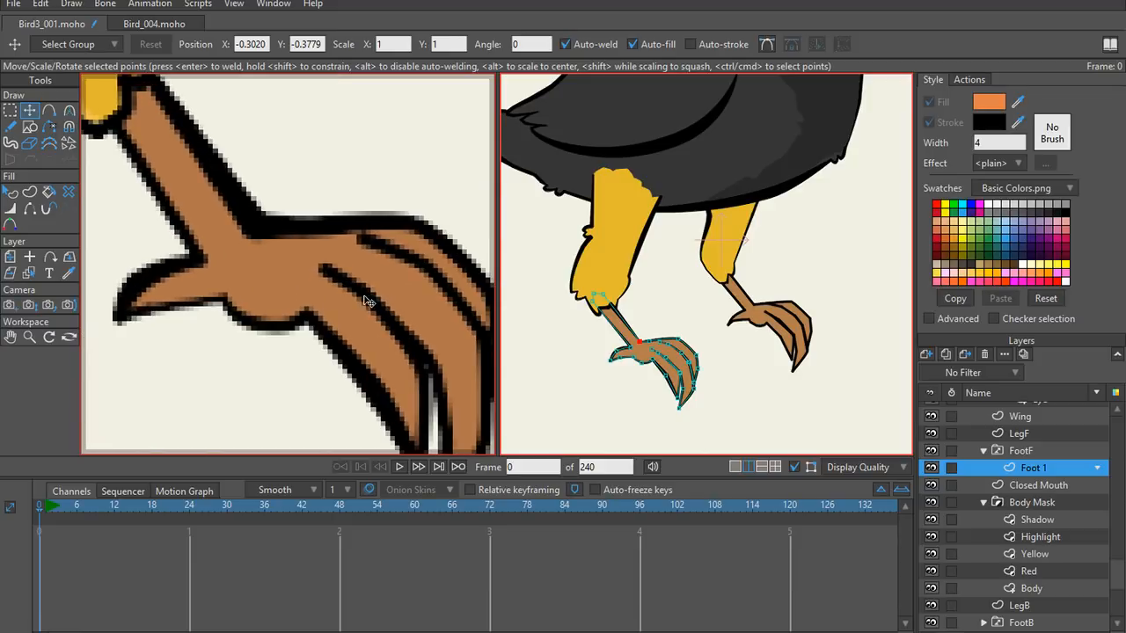
scroll(329, 276, "down", 1)
scroll(798, 326, "up", 3)
scroll(646, 359, "up", 2)
left_click_drag(633, 271, 632, 318)
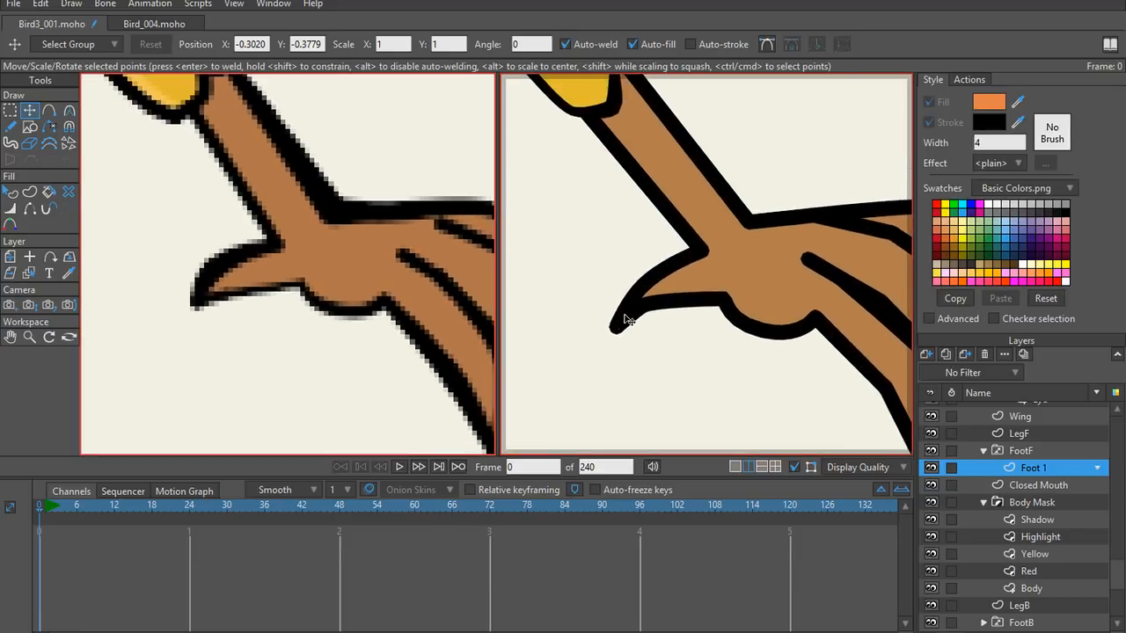
scroll(632, 318, "up", 1)
right_click(675, 261, "alt")
scroll(660, 282, "up", 2)
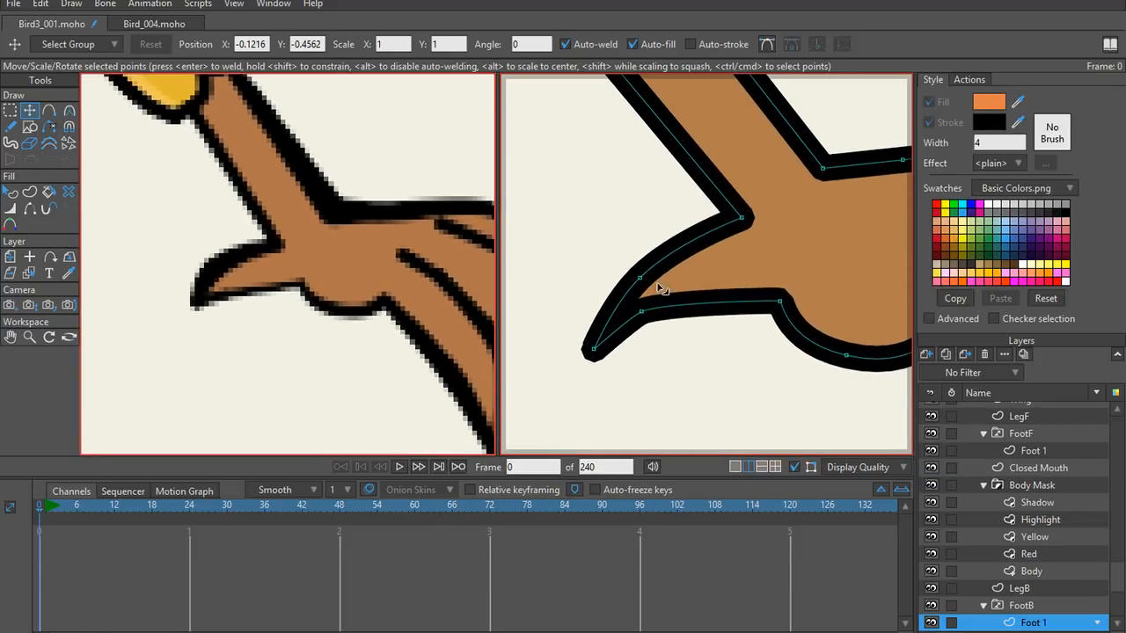
Step: Lower the underside point of the rear foot's back toe and thin the outline there
key("w")
left_click_drag(639, 279, 654, 329)
key("t")
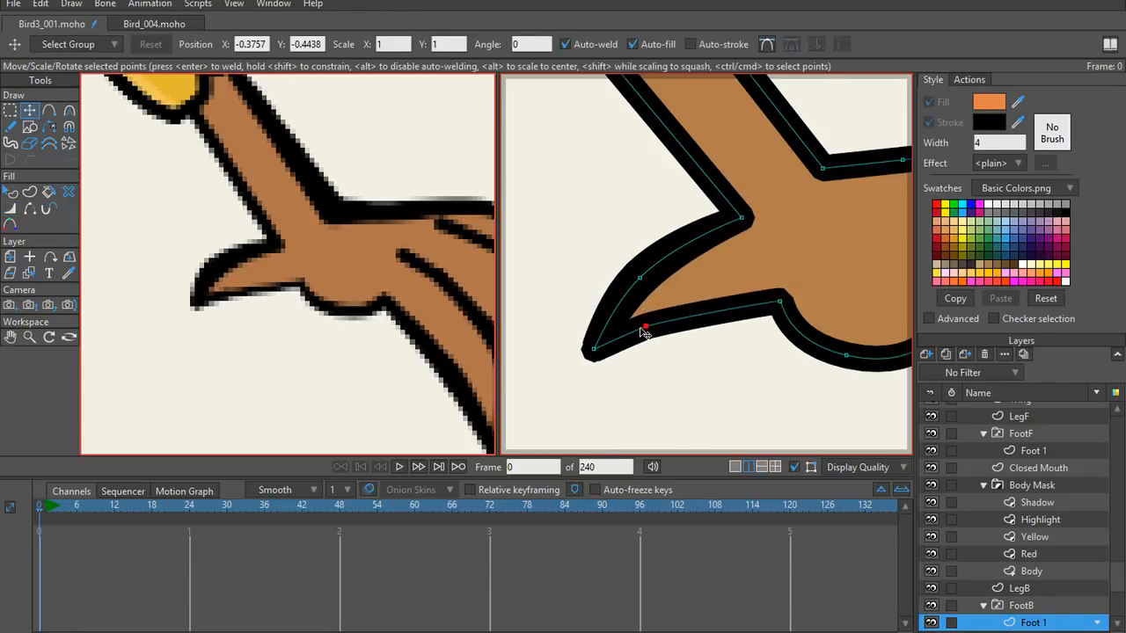
key("w")
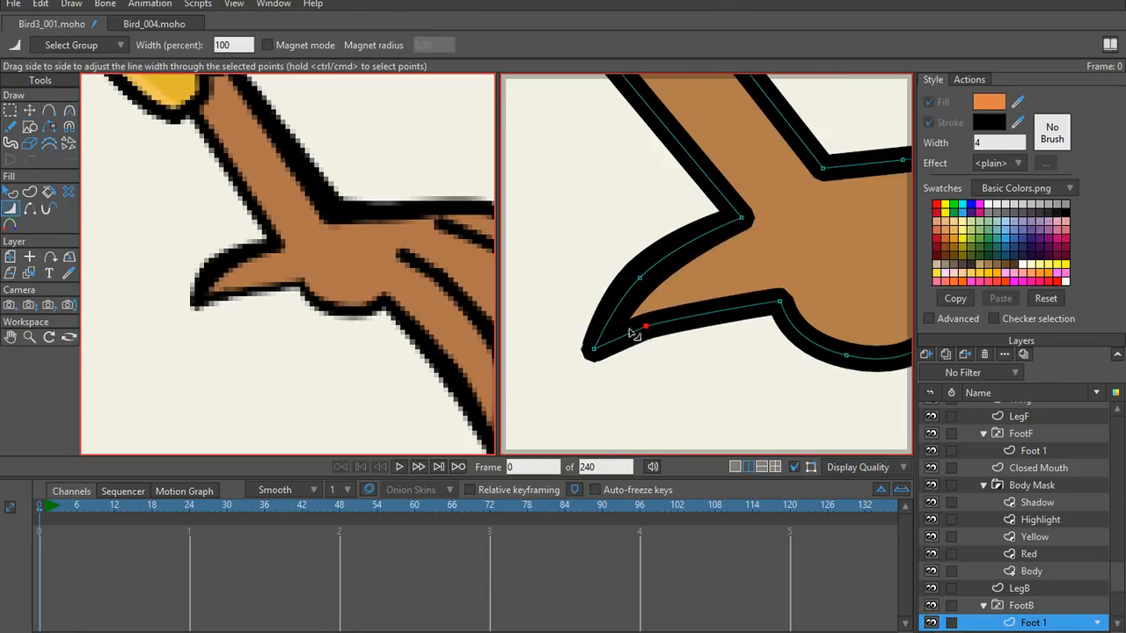
left_click_drag(630, 329, 622, 329)
Step: Thin the outline at both ends of the rear foot's pad, using about 70% where it meets the first toe
left_click_drag(777, 309, 701, 302)
scroll(763, 315, "down", 2)
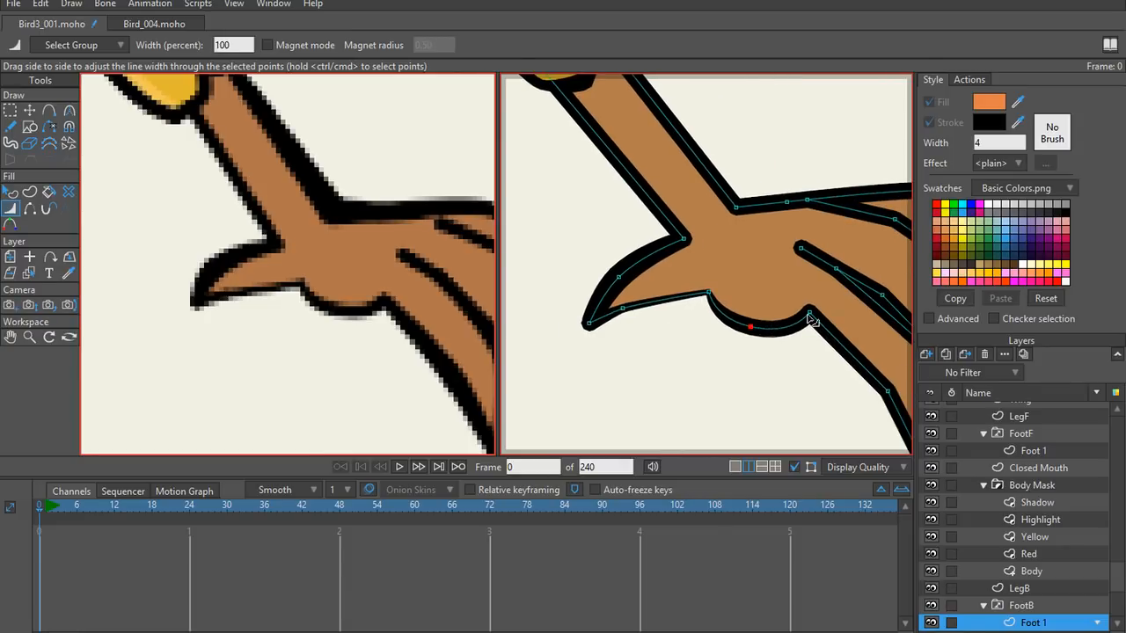
left_click_drag(814, 317, 801, 317)
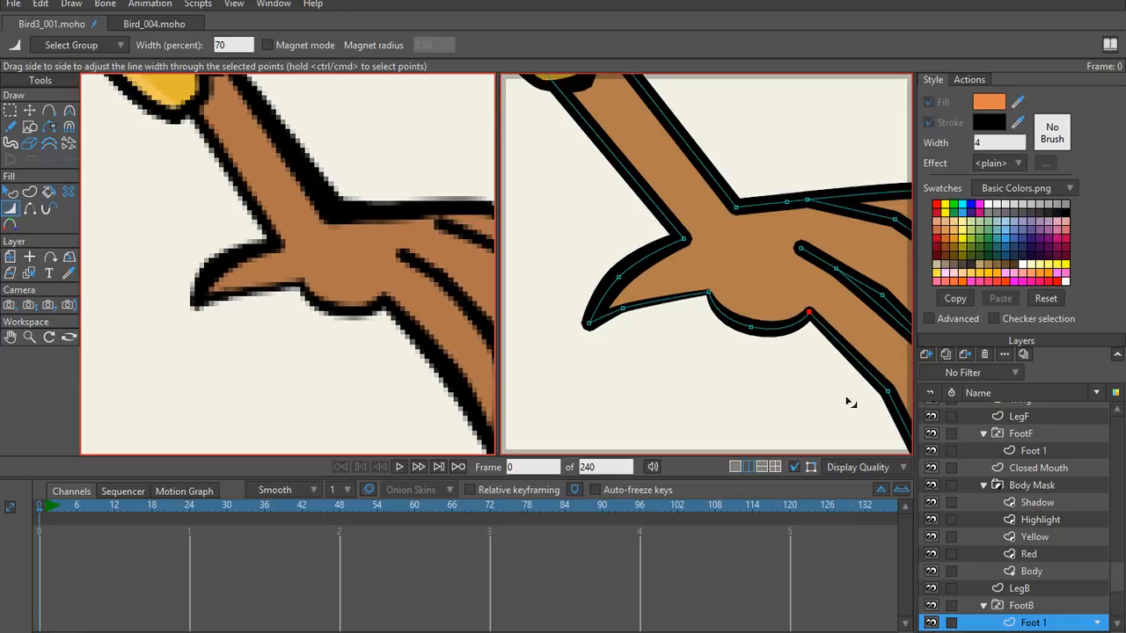
Step: Adjust the outer bend point of the rear foot's first toe and smooth the curvature through it
left_click_drag(847, 398, 794, 336)
left_click_drag(826, 383, 787, 330)
key("t")
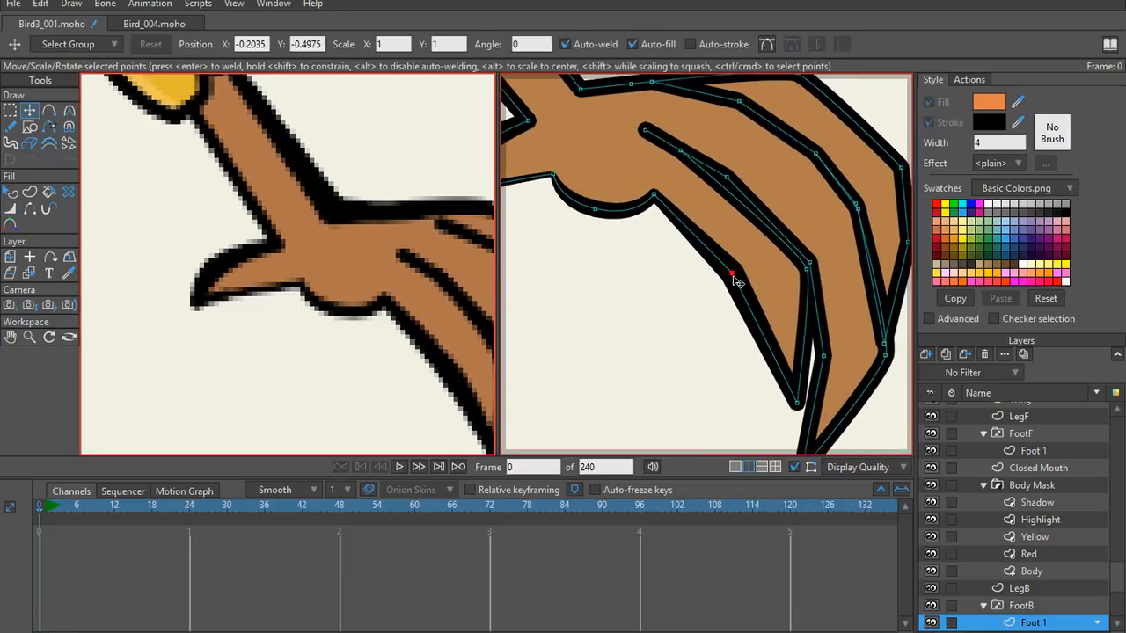
left_click_drag(736, 280, 737, 282)
key("c")
left_click_drag(802, 366, 709, 371)
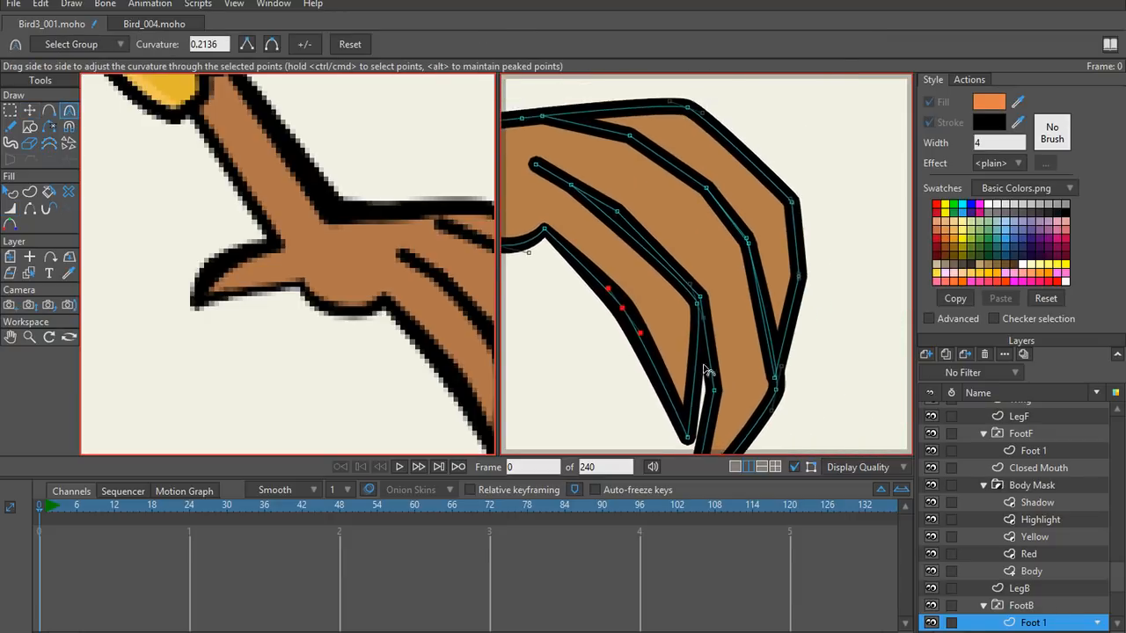
Step: Set the line width to about 144% at the first toe's outer bend and 118% at its inner crease bend
scroll(707, 345, "up", 3)
key("t")
key("w")
scroll(703, 342, "down", 1)
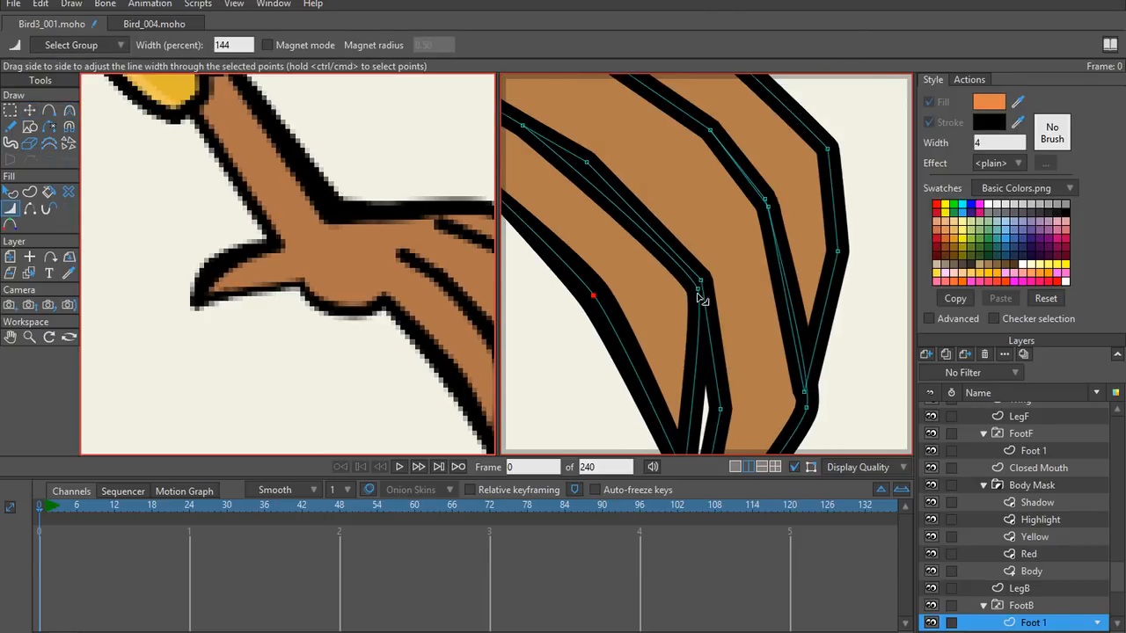
mouse_move(699, 297)
left_mouse_down()
mouse_move(730, 329)
mouse_move(708, 314)
left_mouse_up()
Step: Reposition the middle point of the crease between the rear foot's first and second toes to straighten the line
left_click_drag(669, 269, 764, 393)
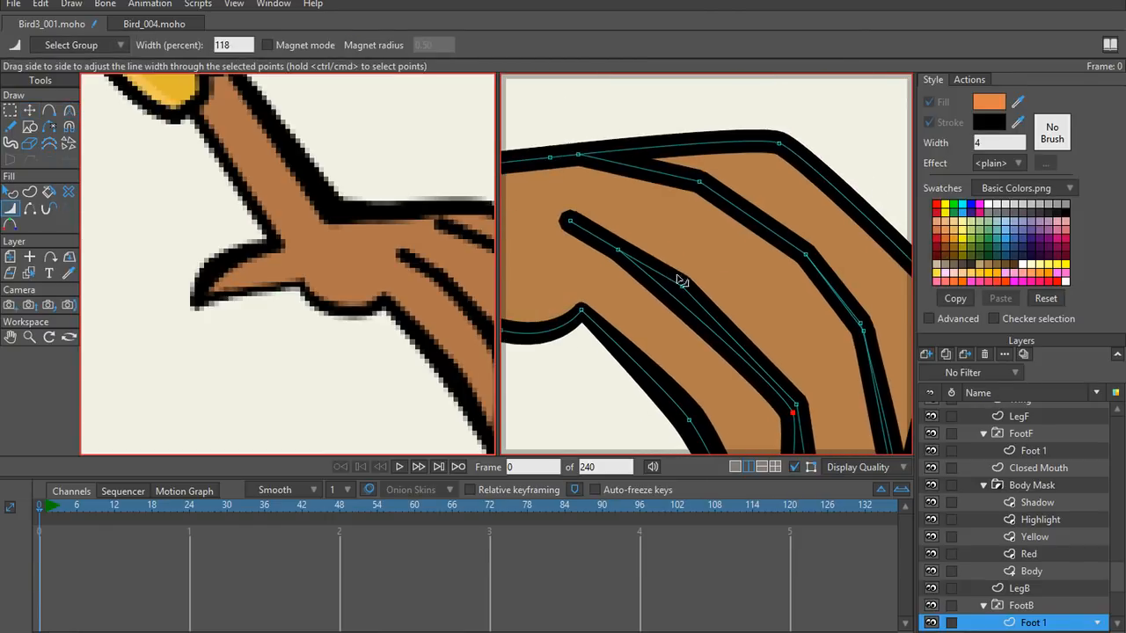
key("t")
key("c")
key("w")
Step: Taper the start of the crease between the first and second toes, setting its second point's width to about 68%
left_click(569, 220)
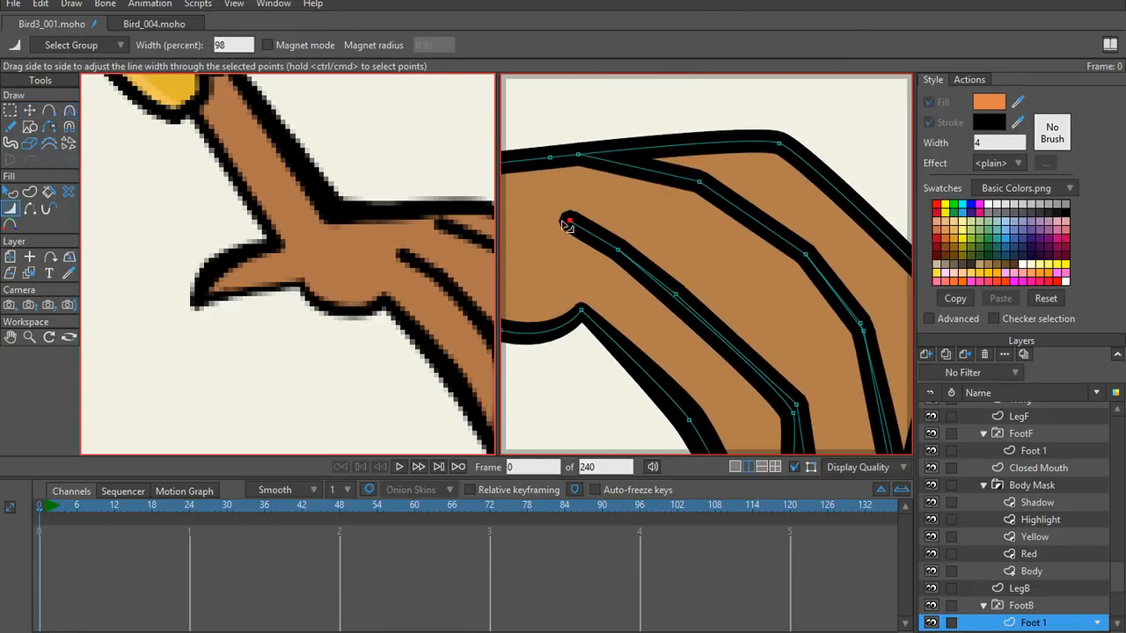
left_click_drag(568, 225, 548, 220)
left_click_drag(619, 254, 612, 256)
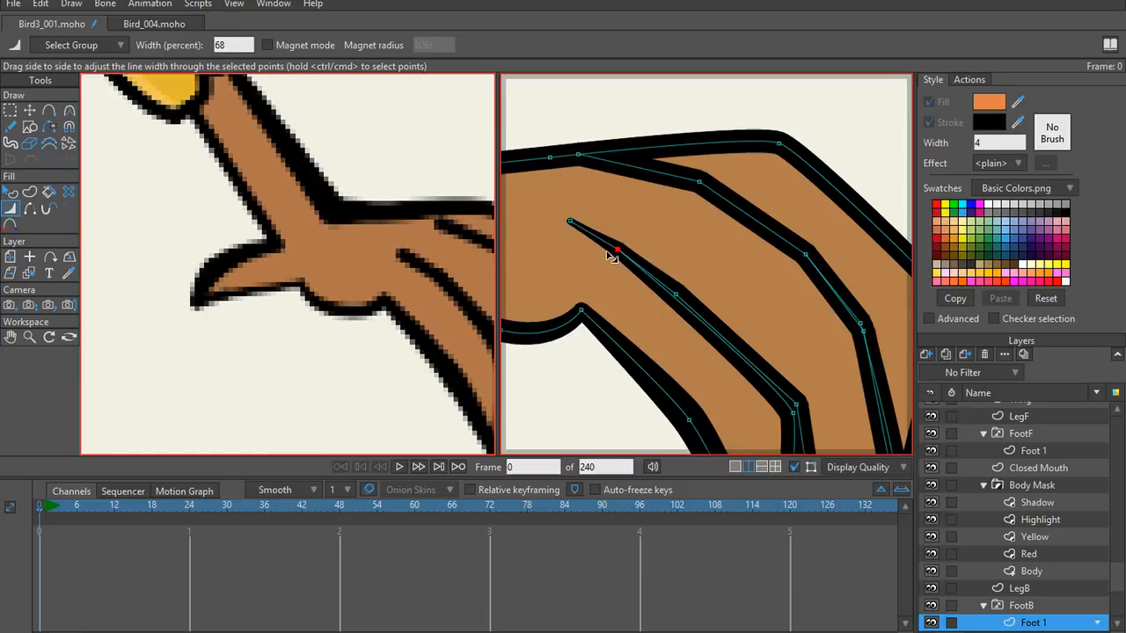
scroll(611, 256, "down", 3)
Step: Round the curve at the inner bend of the rear foot's second toe and select the toe's outer bend point
scroll(669, 323, "up", 4)
key("t")
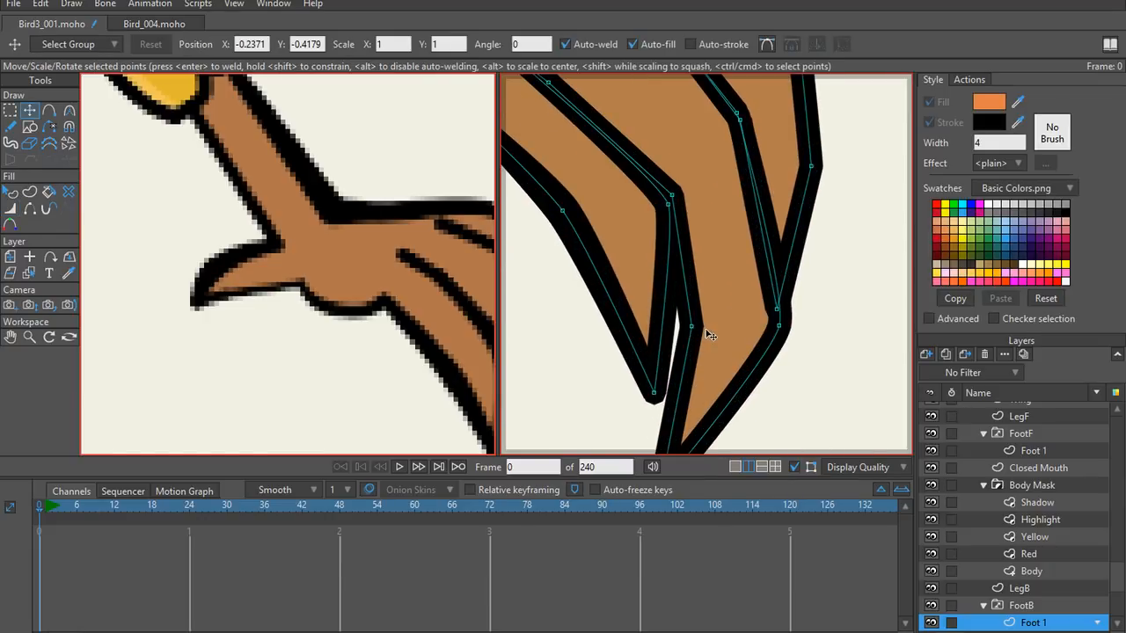
left_click(692, 326)
key("c")
mouse_move(692, 326)
left_mouse_down()
mouse_move(754, 396)
mouse_move(716, 252)
mouse_move(736, 264)
mouse_move(736, 281)
left_mouse_up()
scroll(750, 392, "up", 2)
scroll(749, 392, "down", 1)
left_click(714, 250, "ctrl")
key("w")
scroll(713, 211, "up", 1)
left_click_drag(714, 211, 713, 394)
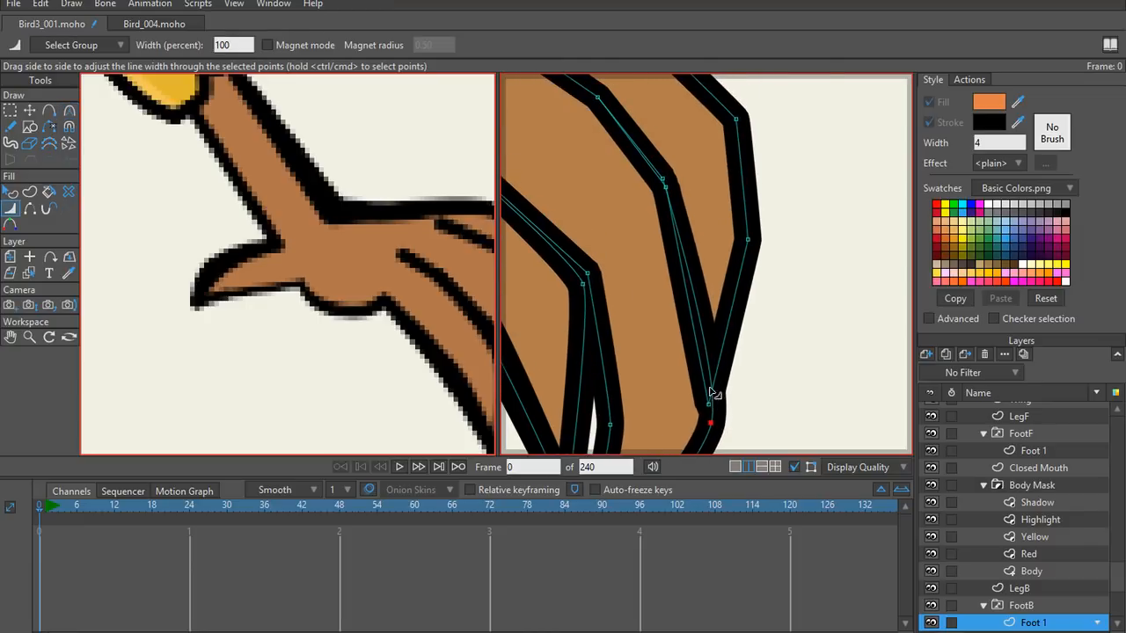
Step: Move the start of the crease between the second and third toes off the outline and thin it to about 22%
key("t")
left_click_drag(701, 242, 736, 385)
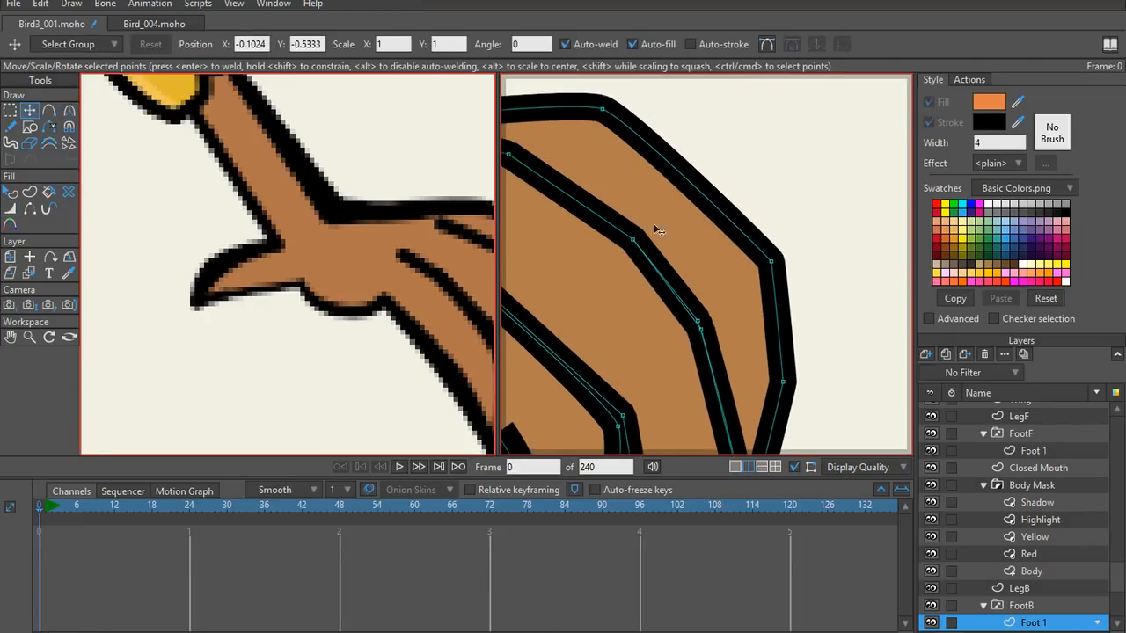
scroll(658, 230, "down", 1)
scroll(651, 244, "up", 3)
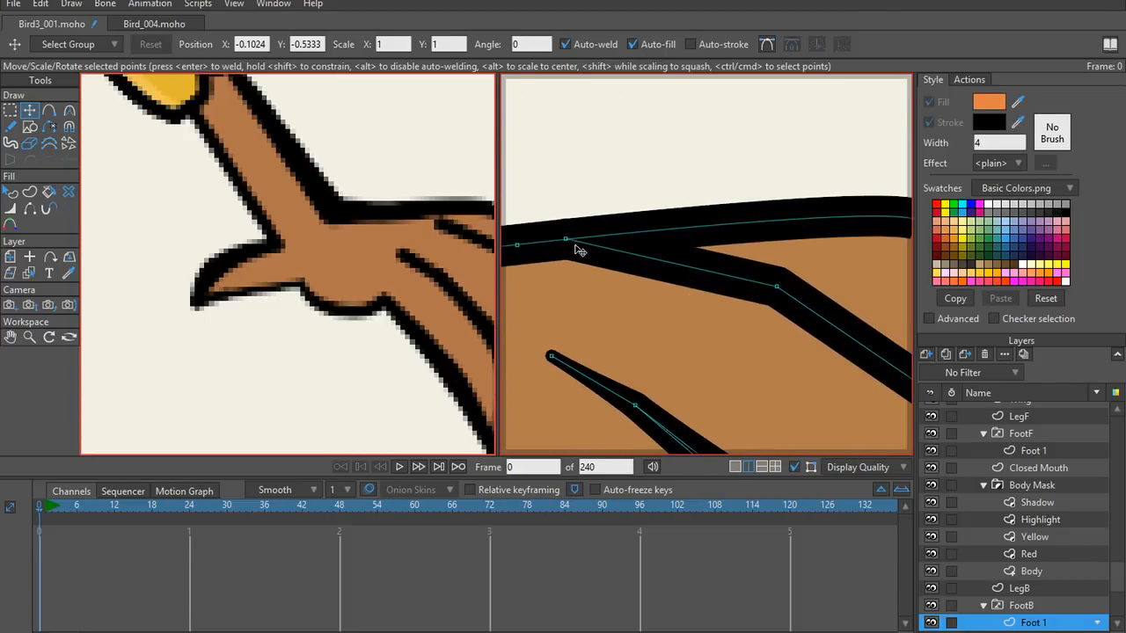
mouse_move(576, 251)
left_mouse_down()
mouse_move(566, 264)
mouse_move(581, 295)
mouse_move(543, 283)
left_mouse_up()
key("w")
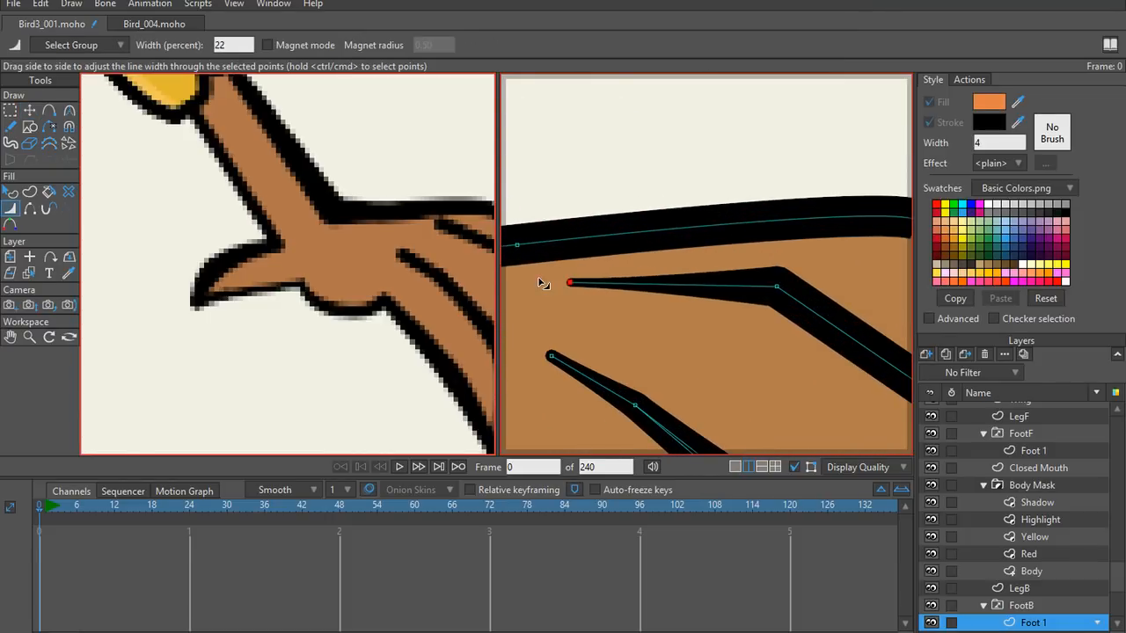
Step: Adjust the first bend of the rear foot's upper crease and smooth the curvature through it
left_click(776, 291)
key("t")
key("c")
left_click_drag(774, 297, 886, 348)
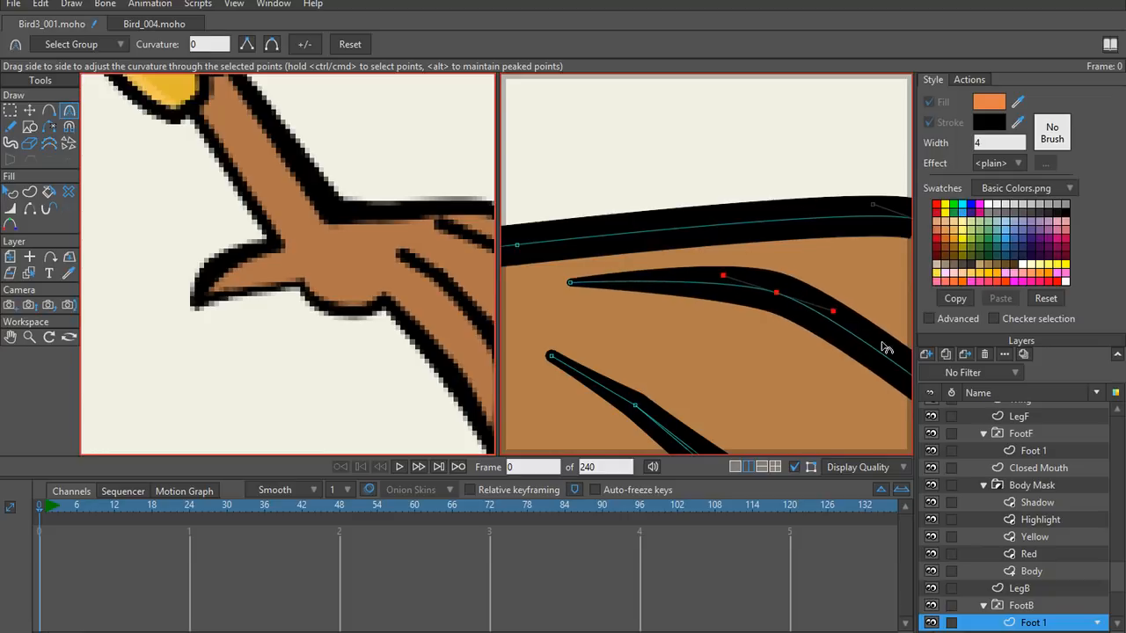
key("t")
left_click(574, 286)
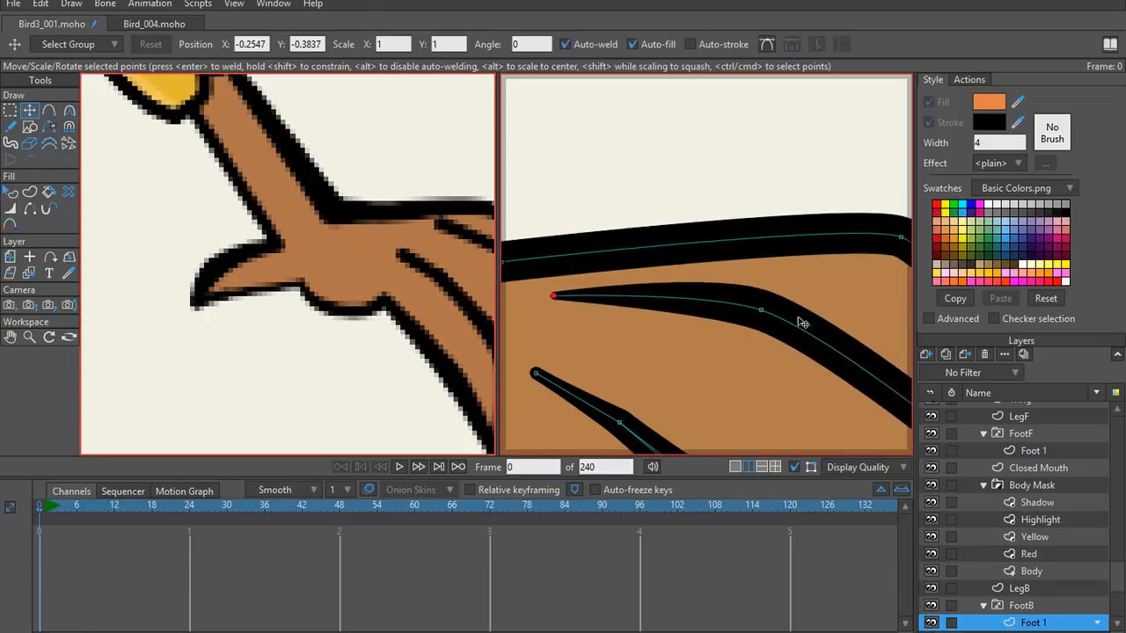
Step: Smooth the curvature through the successive outer bends of the rear foot's uppermost toe outline
scroll(803, 322, "down", 3)
scroll(722, 232, "up", 3)
key("c")
left_click(743, 238)
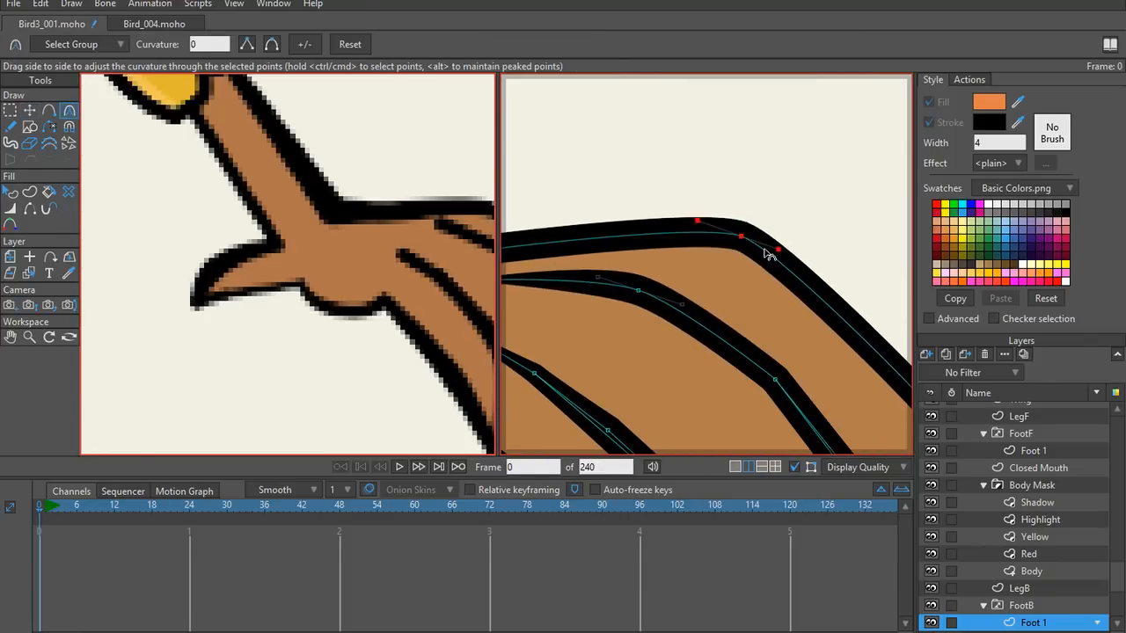
left_click_drag(864, 364, 711, 202)
left_click_drag(781, 239, 735, 217)
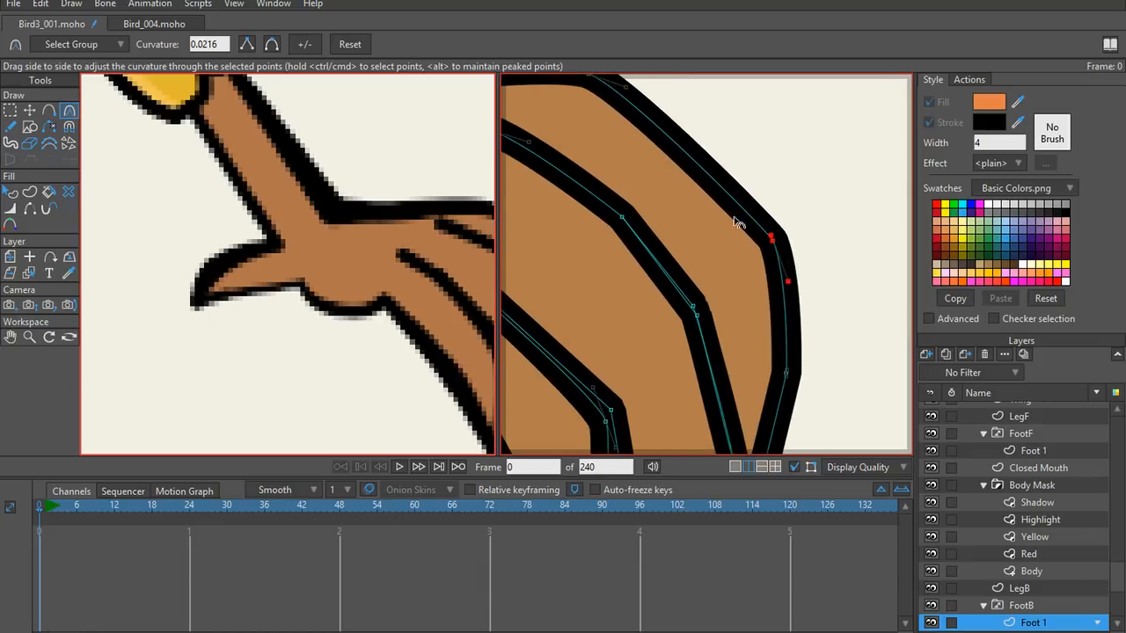
left_click(278, 46)
left_click(785, 374)
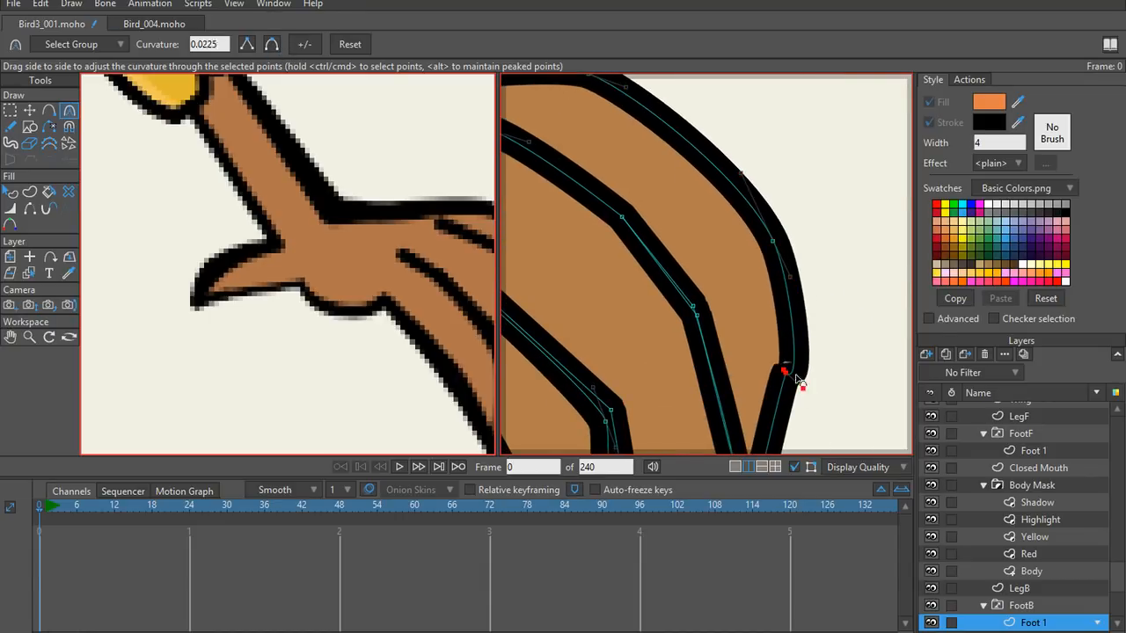
left_click(279, 45)
Step: Return to a single viewport, collapse the Silly Bird group and delete the reference image layer Final Bird.png
scroll(790, 237, "down", 10)
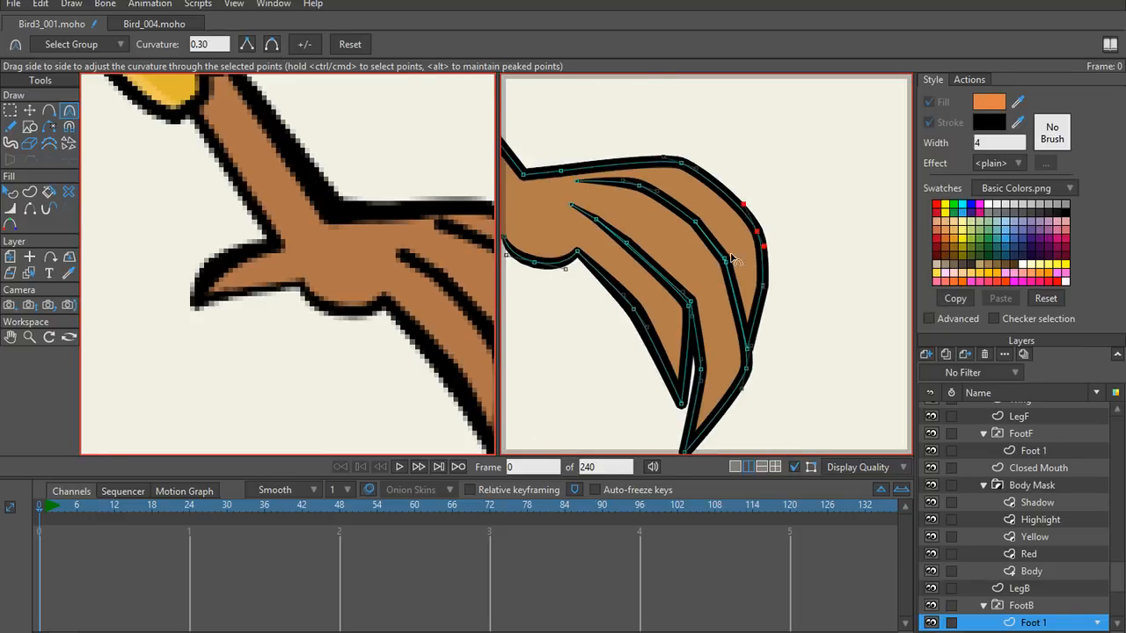
scroll(668, 311, "down", 4)
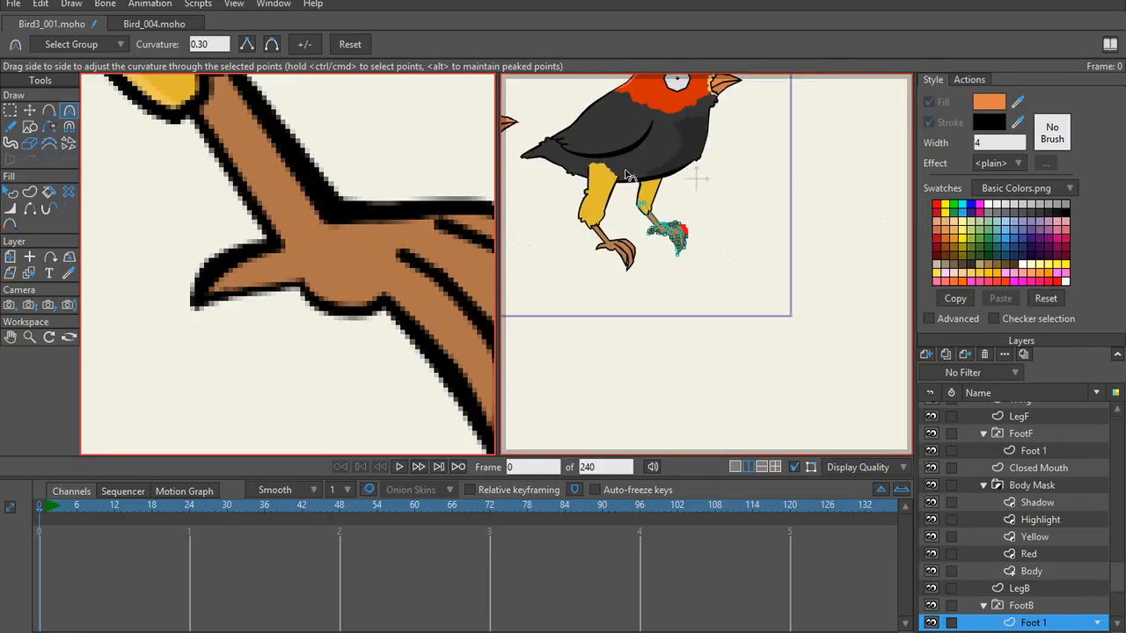
scroll(264, 263, "down", 8)
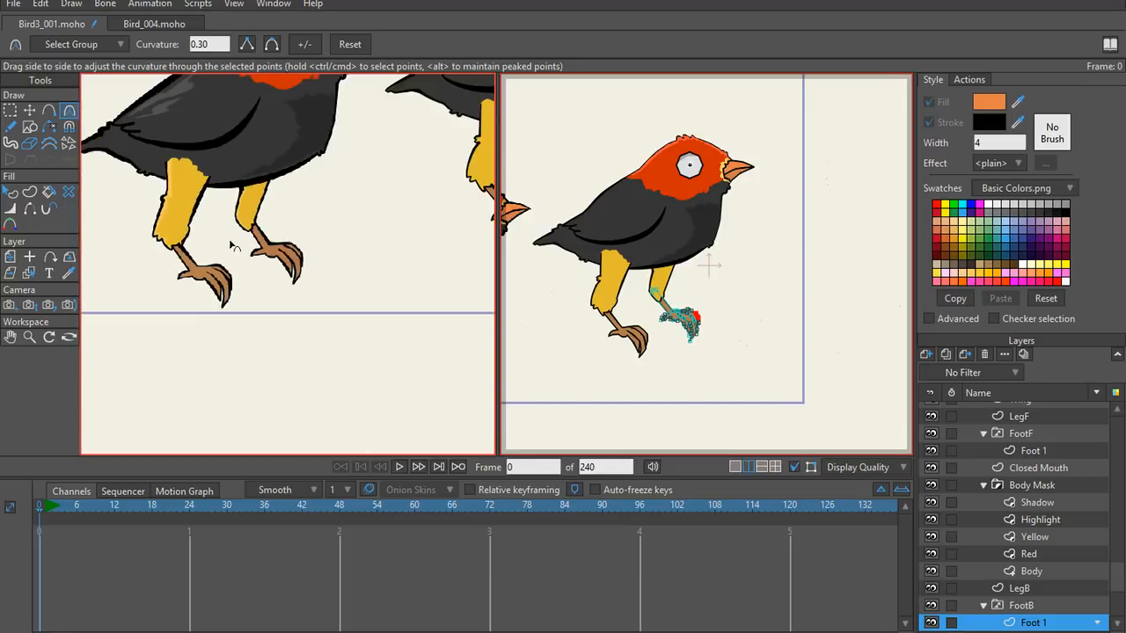
left_click_drag(336, 279, 312, 290)
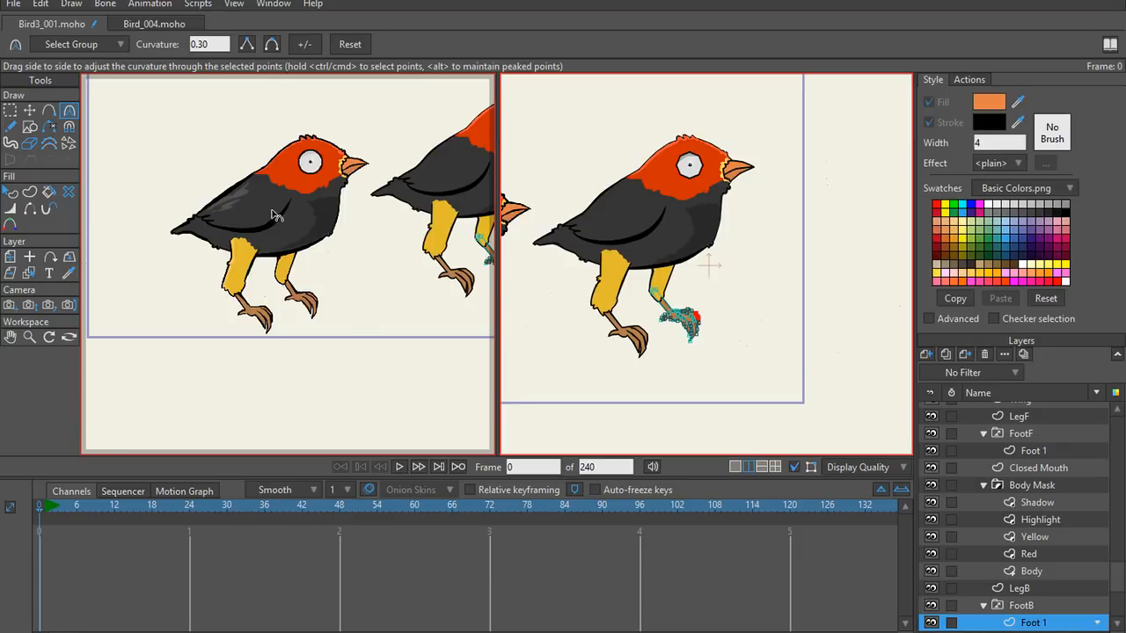
scroll(370, 278, "down", 2)
left_click_drag(450, 290, 372, 299)
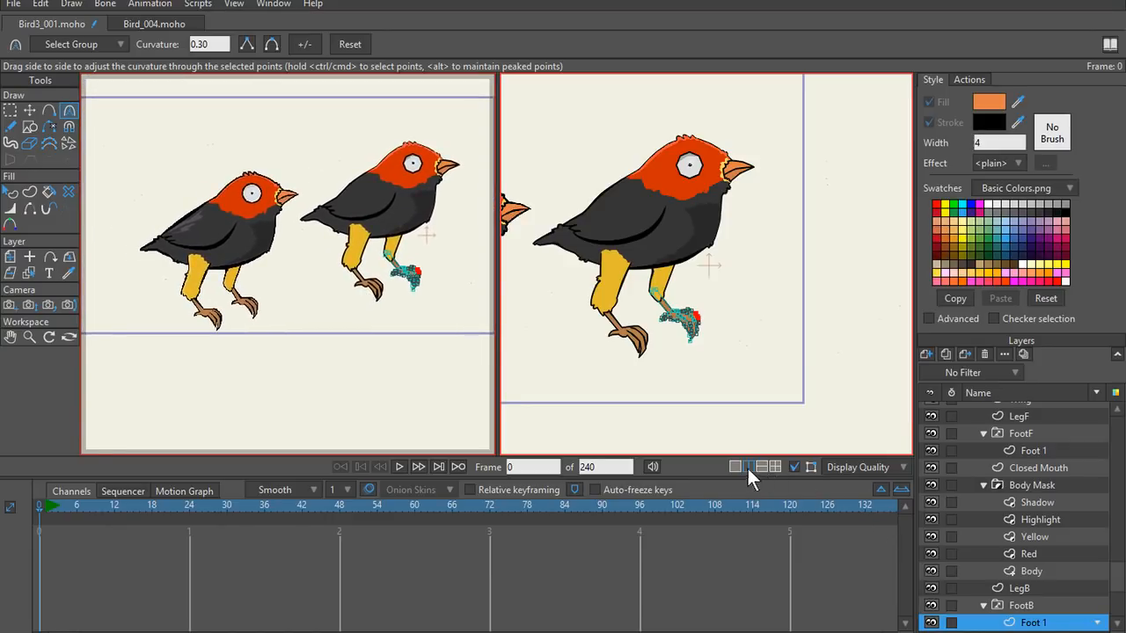
left_click(735, 466)
scroll(1047, 444, "up", 4)
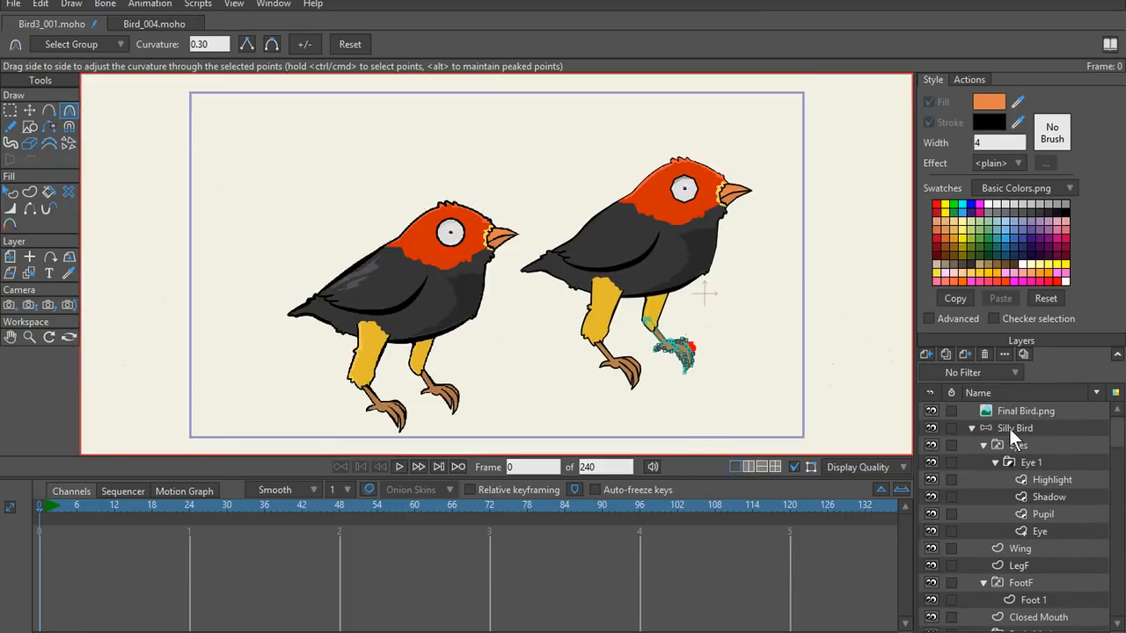
left_click(972, 427)
left_click(1012, 412)
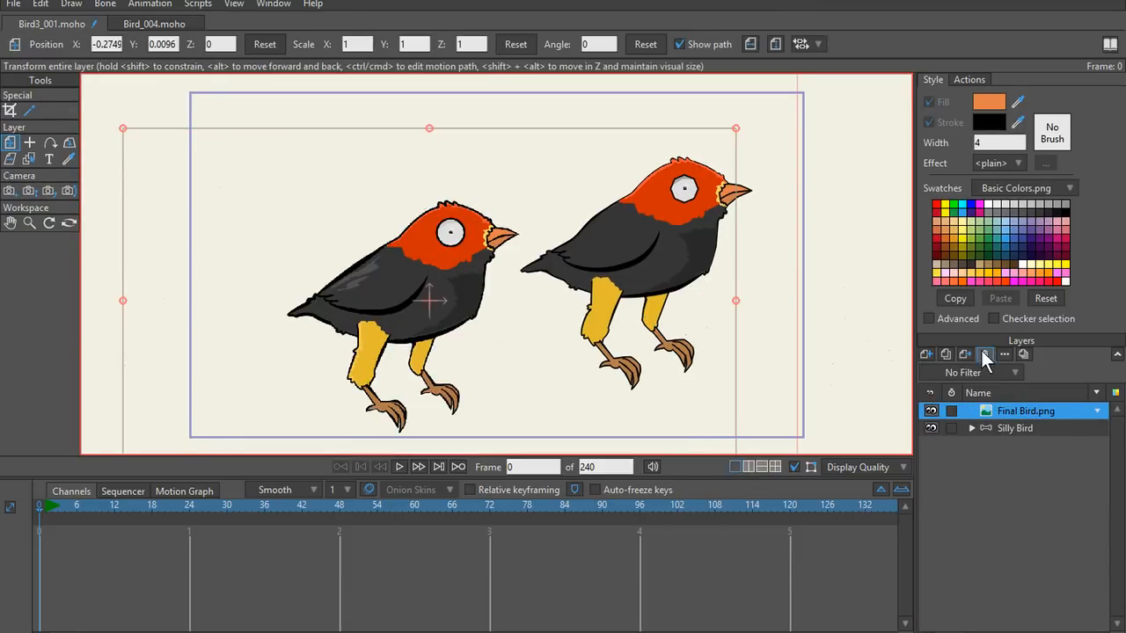
left_click(984, 353)
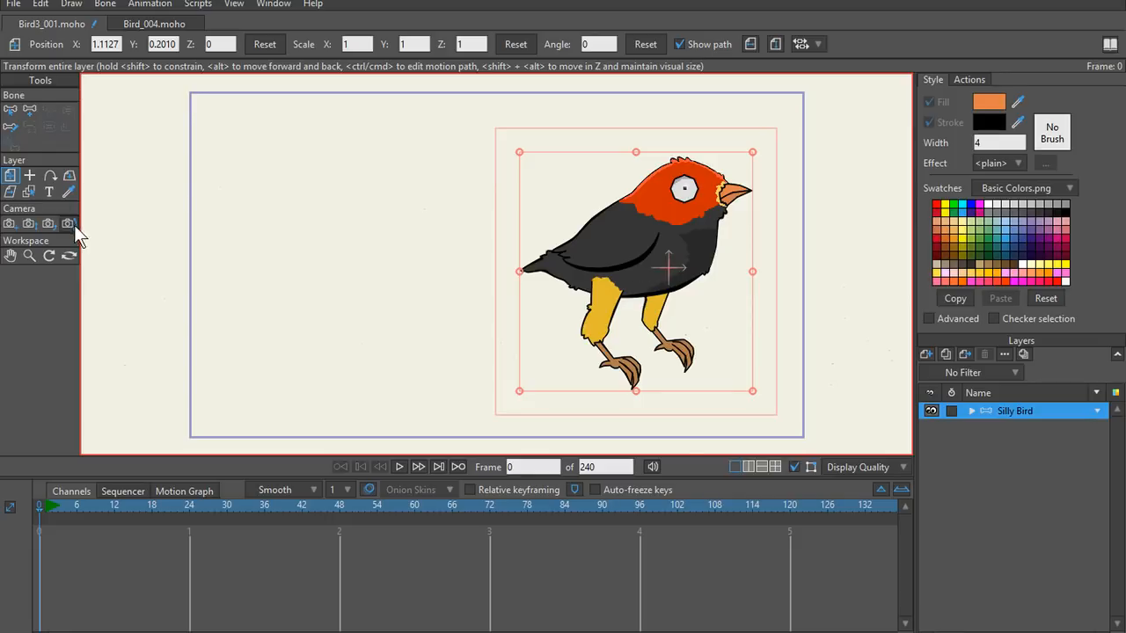
Step: Move the whole Silly Bird layer to the middle of the frame, at about X 0.3599, Y 0.2282
left_click_drag(677, 284, 535, 259)
scroll(527, 264, "up", 3)
scroll(541, 257, "down", 4)
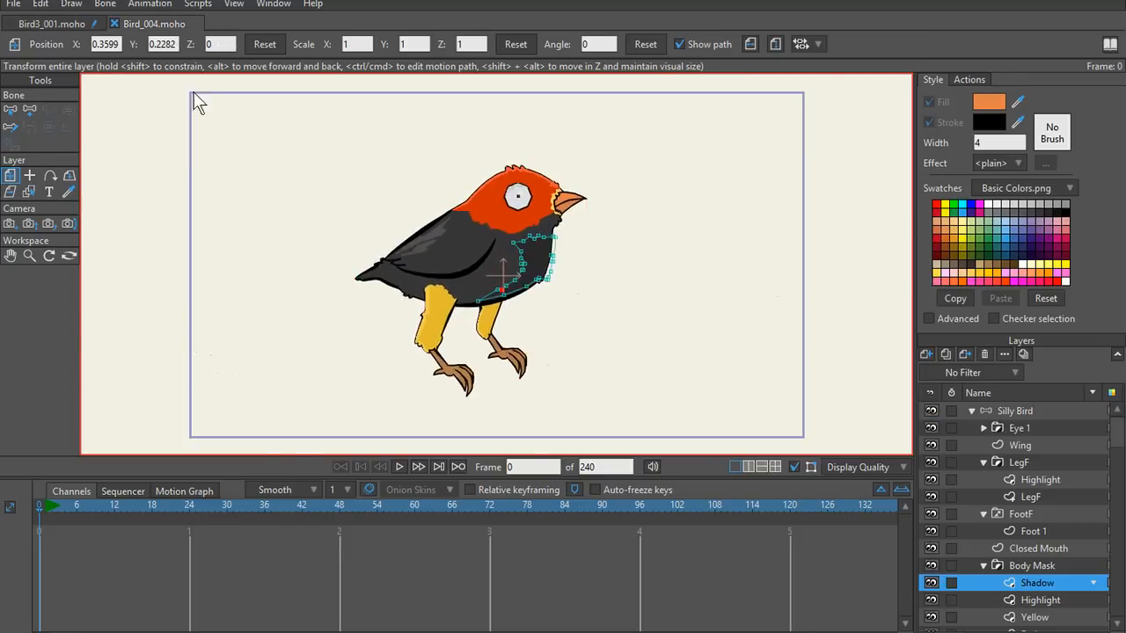
Step: In Bird_004.moho, select both highlight shapes on the Wing layer and copy that layer
scroll(432, 195, "up", 5)
left_click(251, 211, "ctrl+alt")
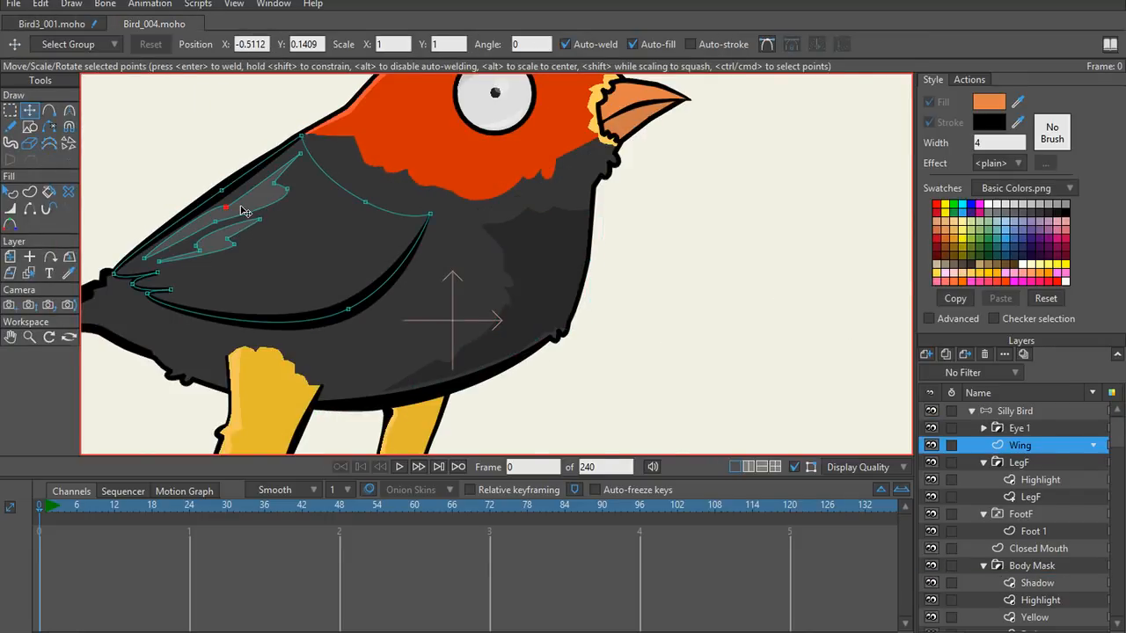
double_click(245, 212)
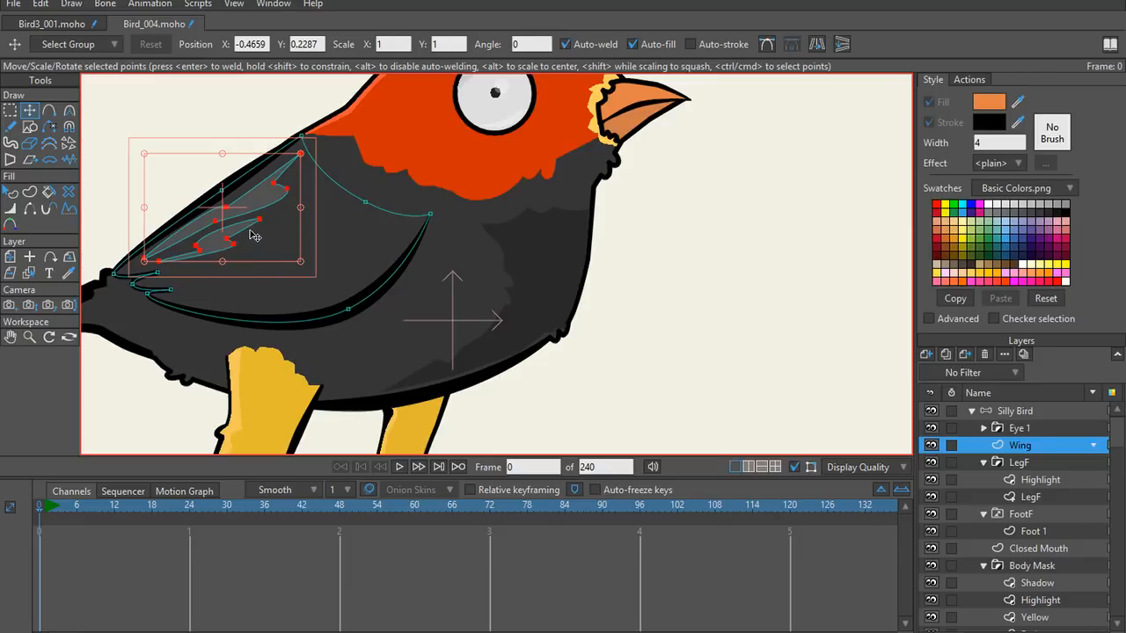
left_click(52, 24)
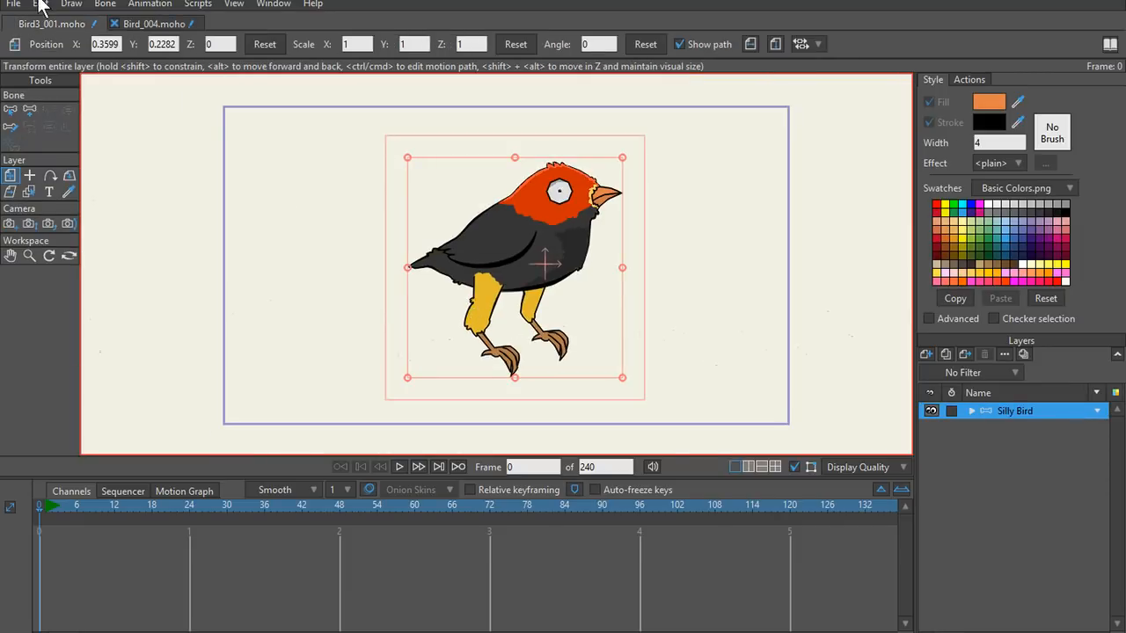
left_click(141, 25)
left_click(41, 4)
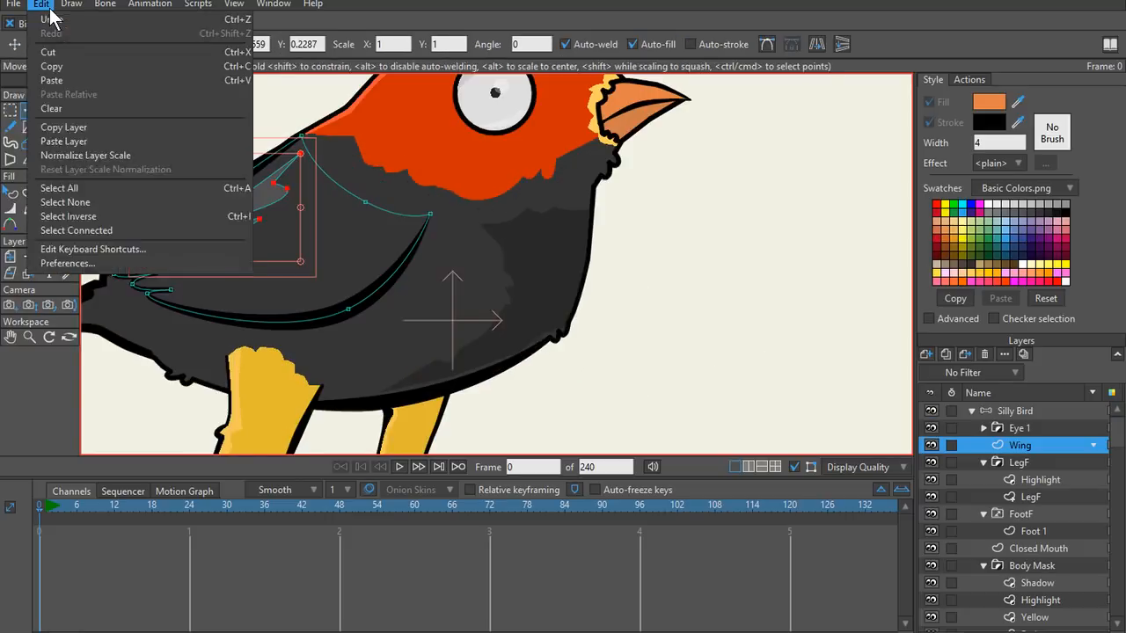
left_click(74, 128)
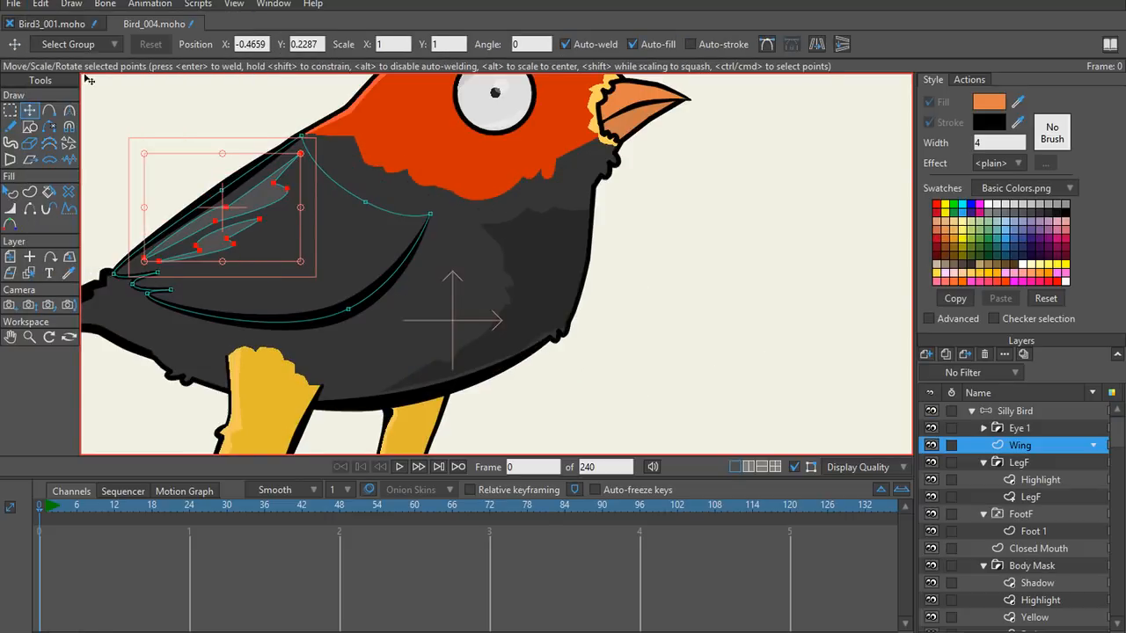
Step: Paste the copied Wing layer into Bird3_001.moho and delete its wing outline, leaving only the highlight shapes
left_click(49, 21)
left_click(42, 3)
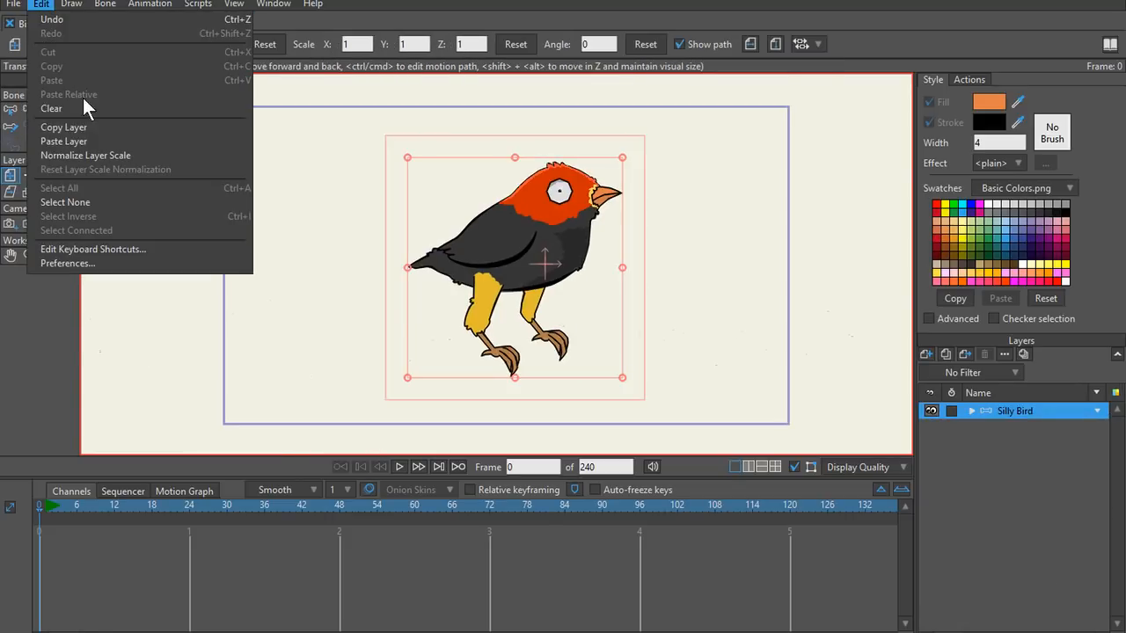
left_click(66, 142)
scroll(467, 292, "up", 5)
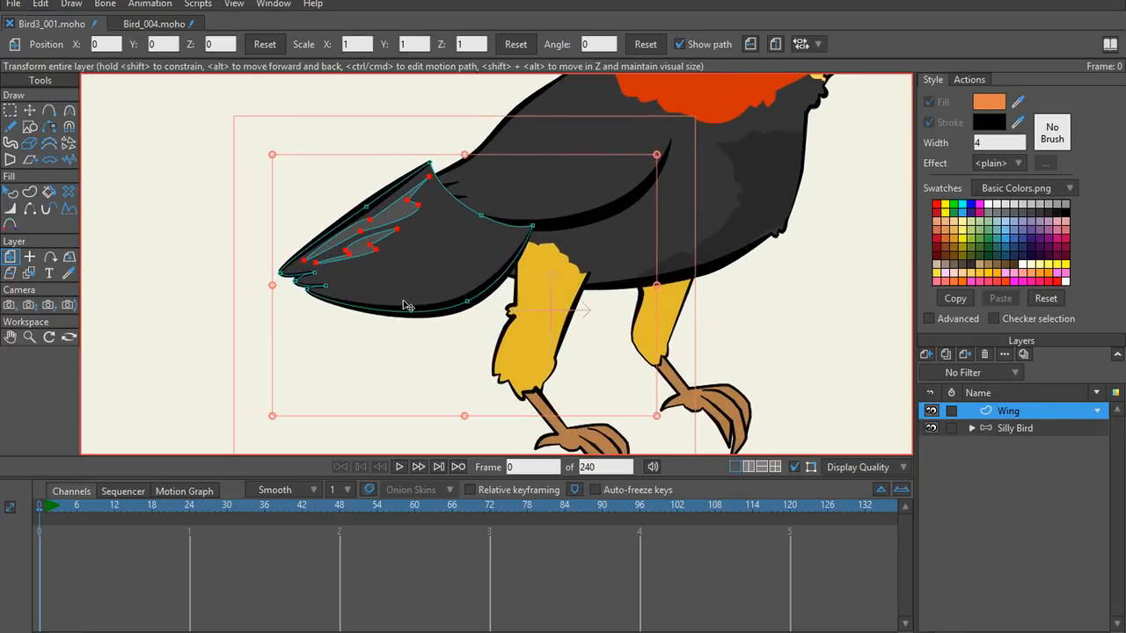
key("t")
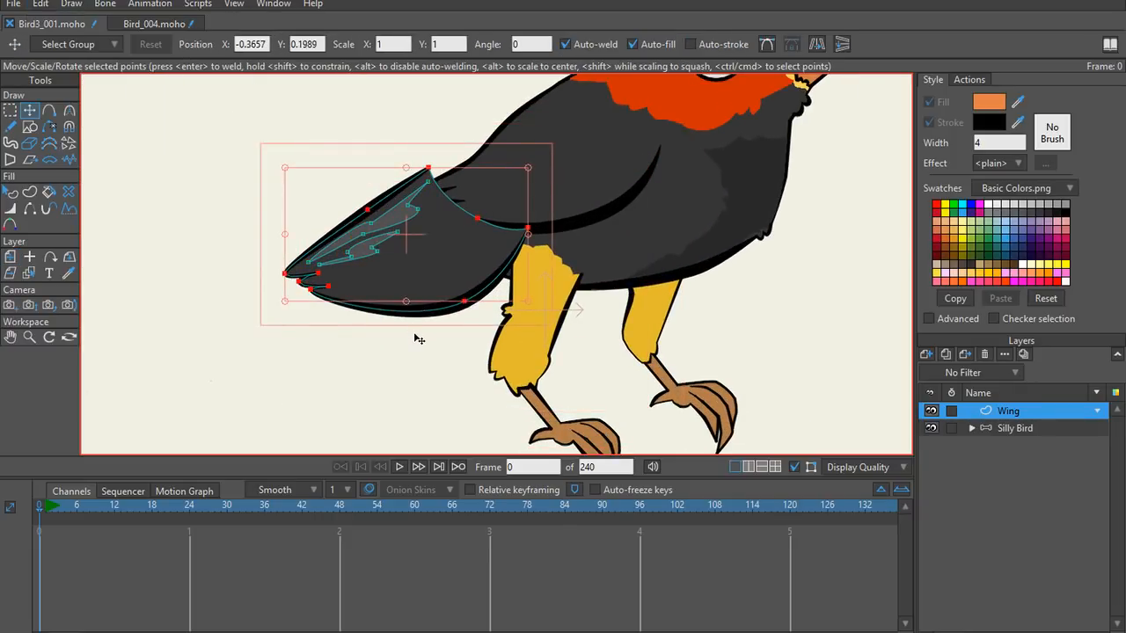
key("Delete")
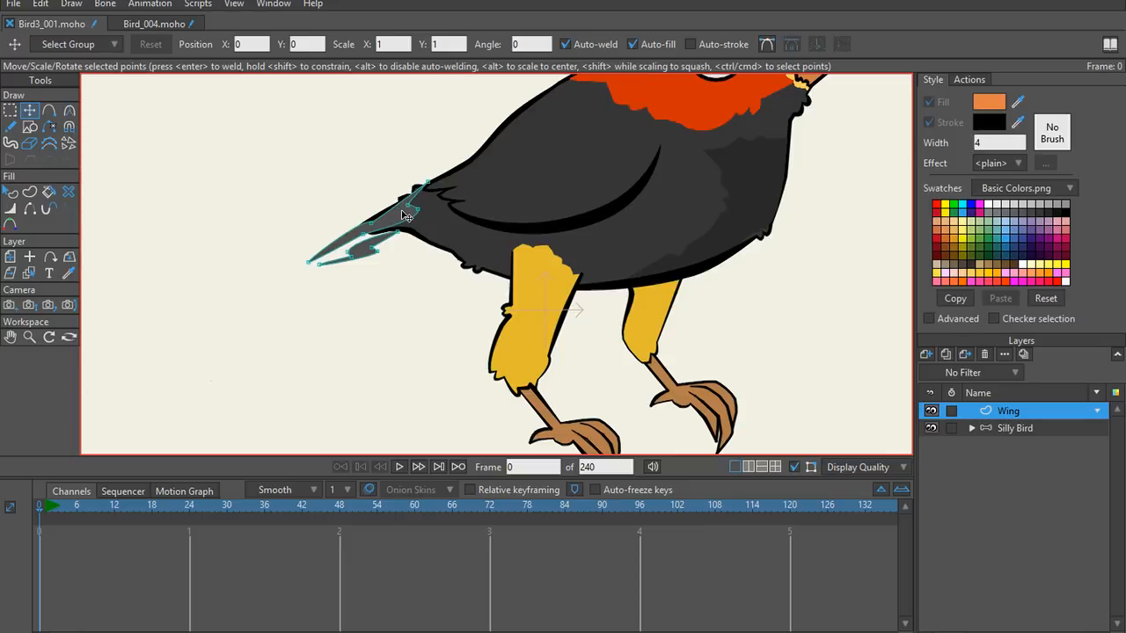
Step: Transfer the highlight shapes from the pasted Wing layer into Silly Bird's own Wing layer and delete the emptied layer
key("ctrl+a")
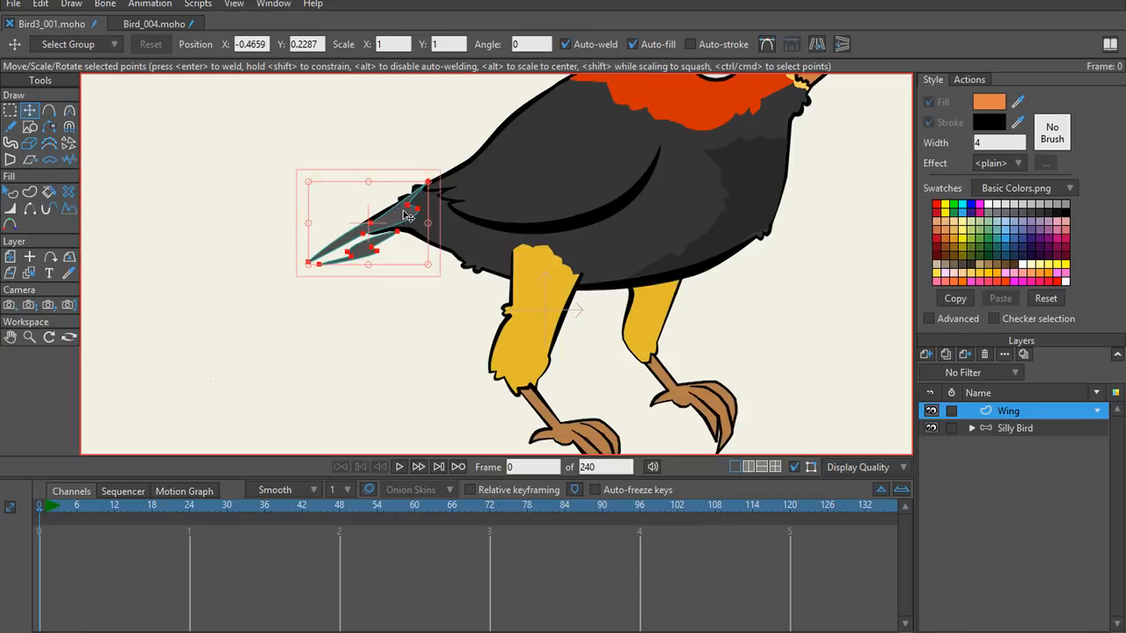
left_click(971, 428)
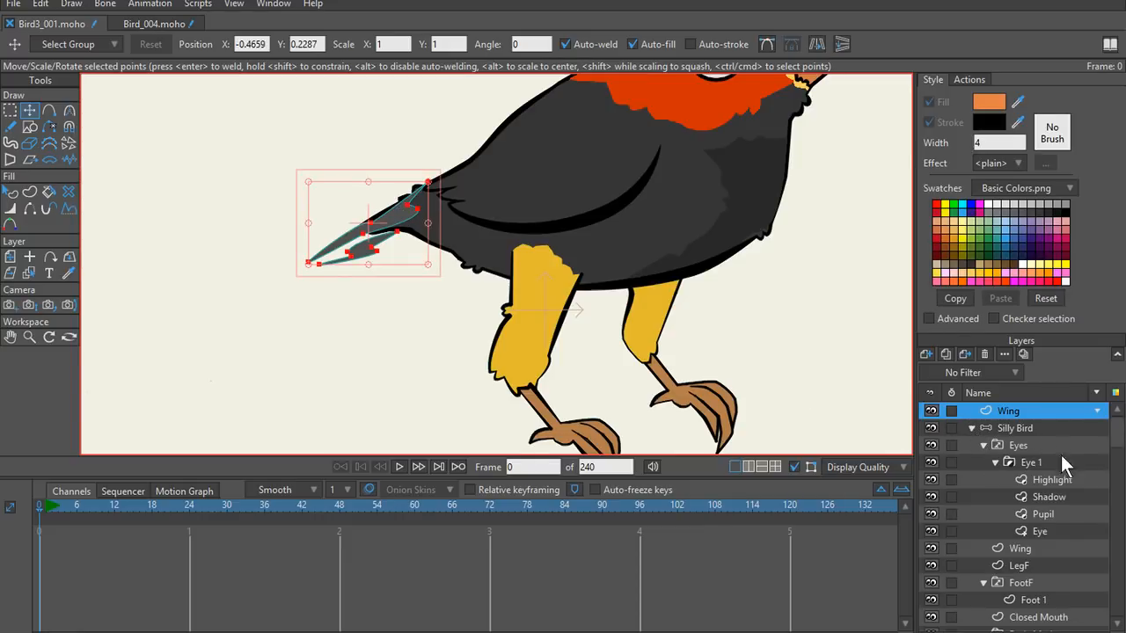
scroll(1044, 519, "down", 4)
scroll(1045, 519, "up", 4)
left_click_drag(1029, 415, 1054, 415)
left_click(381, 238)
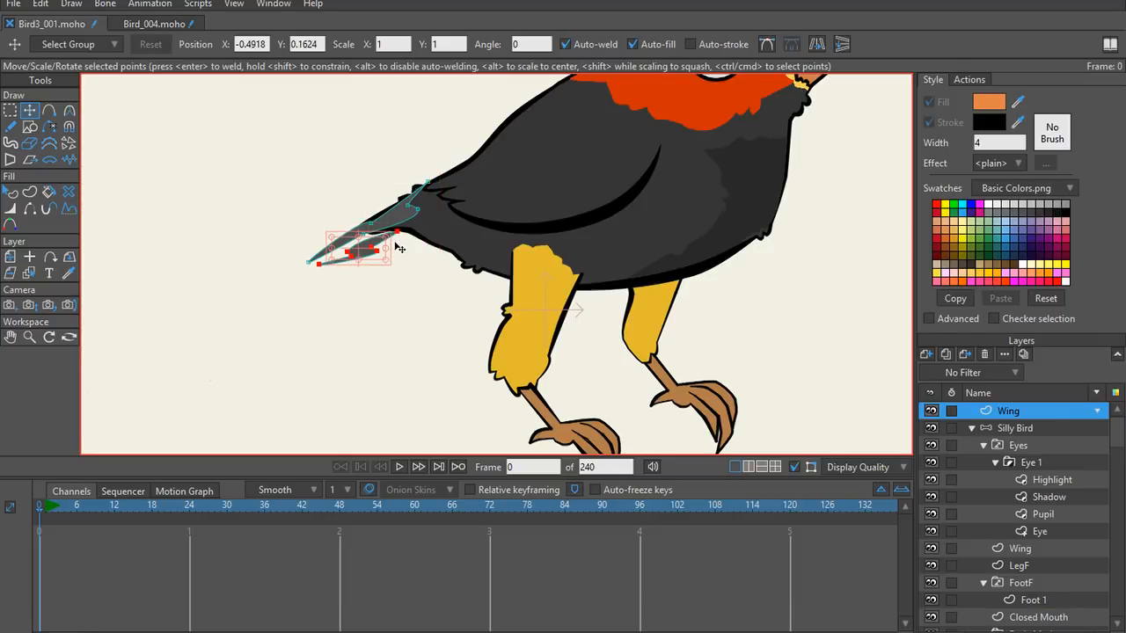
key("ctrl+a")
key("ctrl+x")
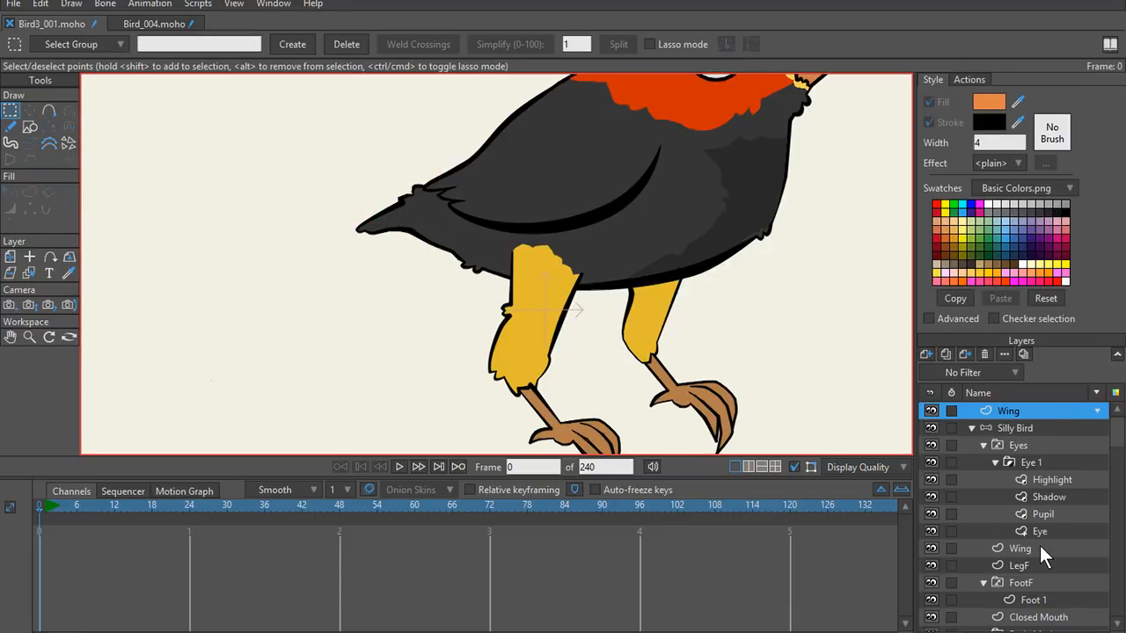
left_click(1046, 547)
key("ctrl+v")
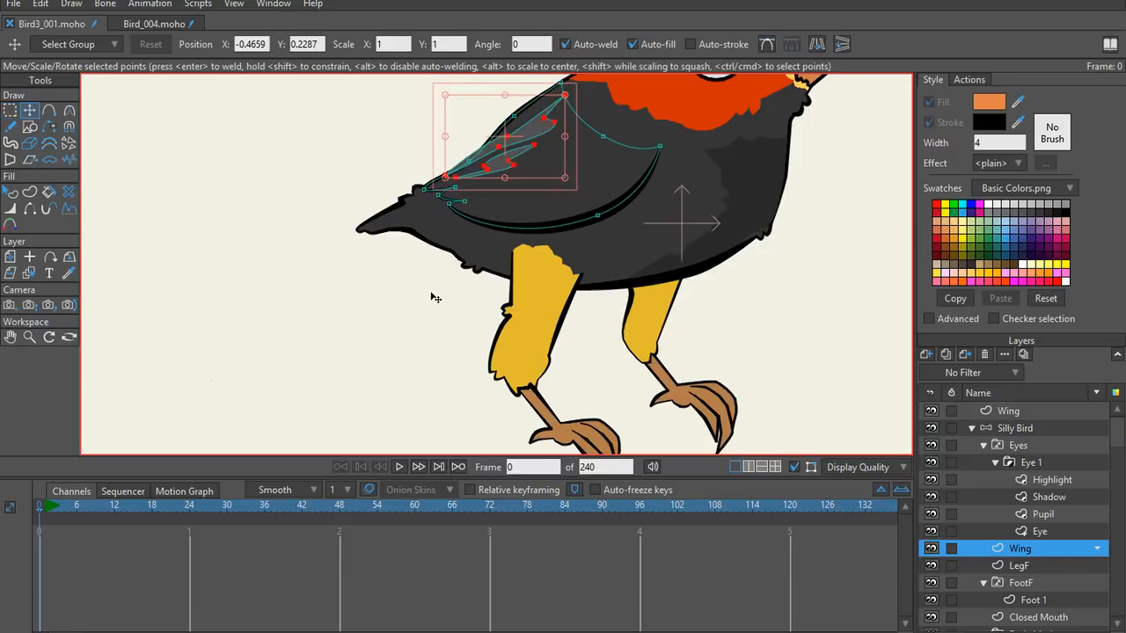
left_click(1009, 411)
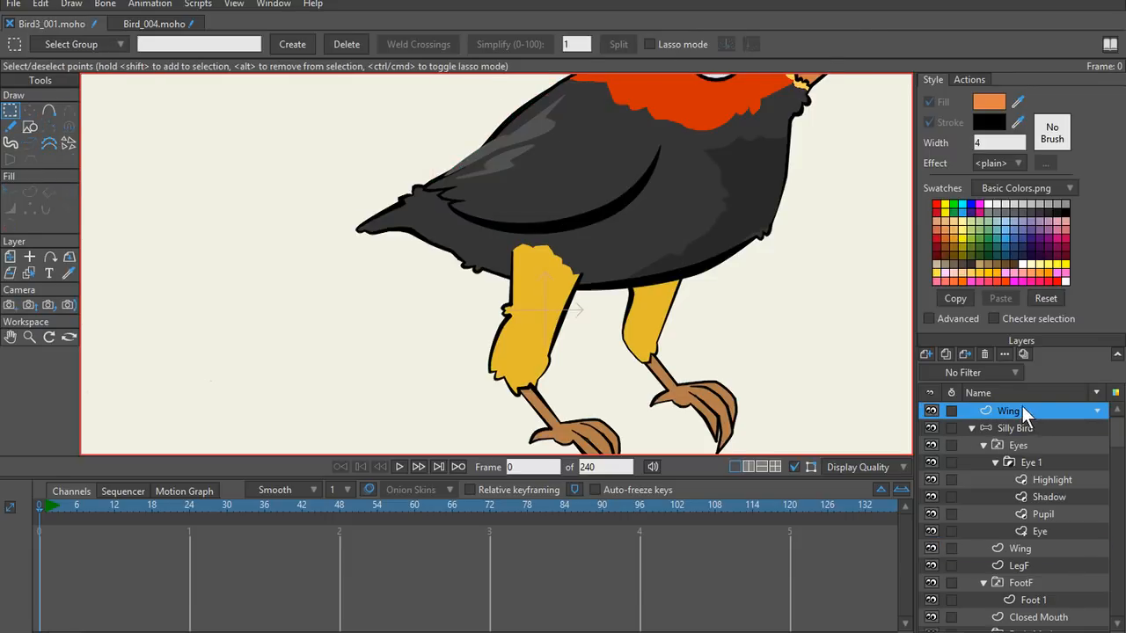
left_click(987, 355)
Step: Select both highlight shapes on the wing and move them inward so they sit inside the wing outline
scroll(432, 384, "up", 5)
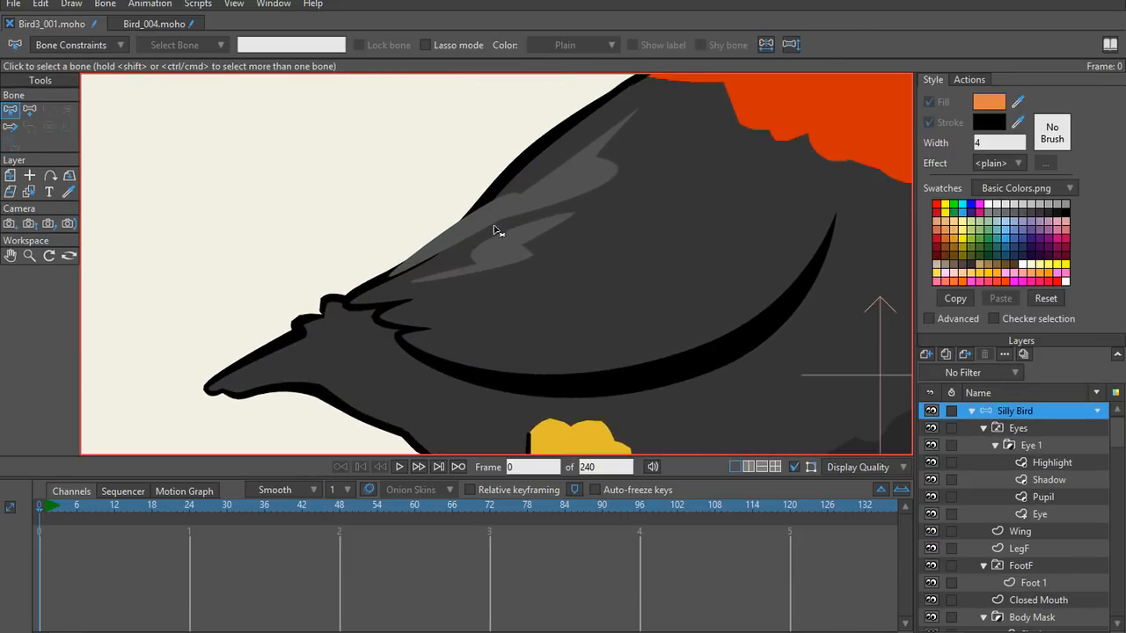
right_click(510, 246, "alt")
left_click(510, 254, "ctrl")
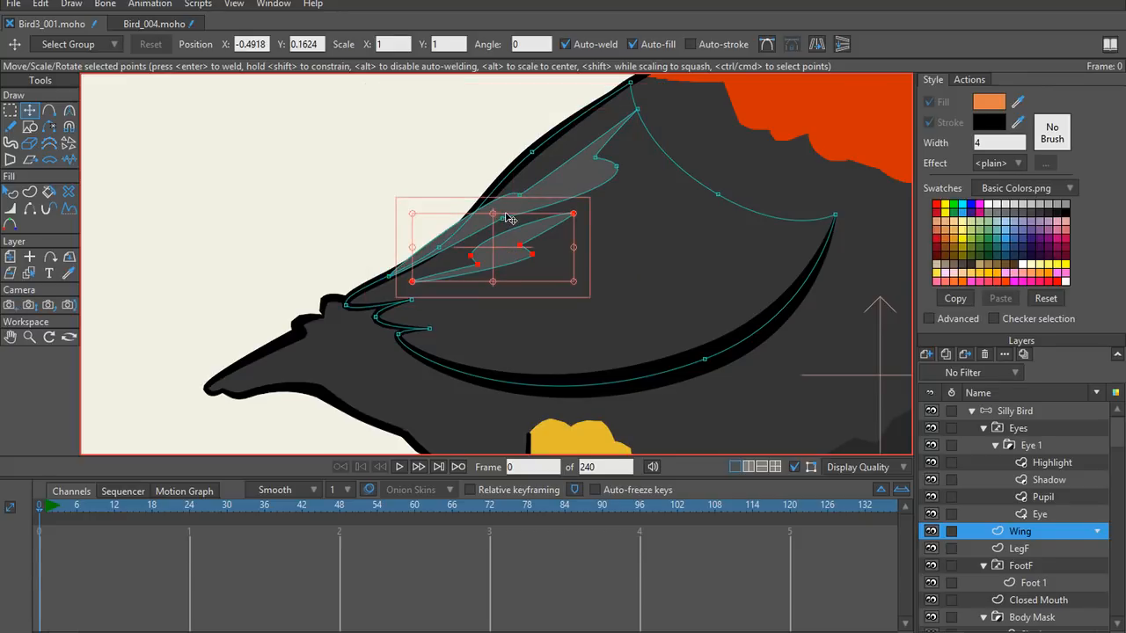
left_click(509, 210, "ctrl+shift")
left_click_drag(518, 209, 547, 221)
key("ctrl+i")
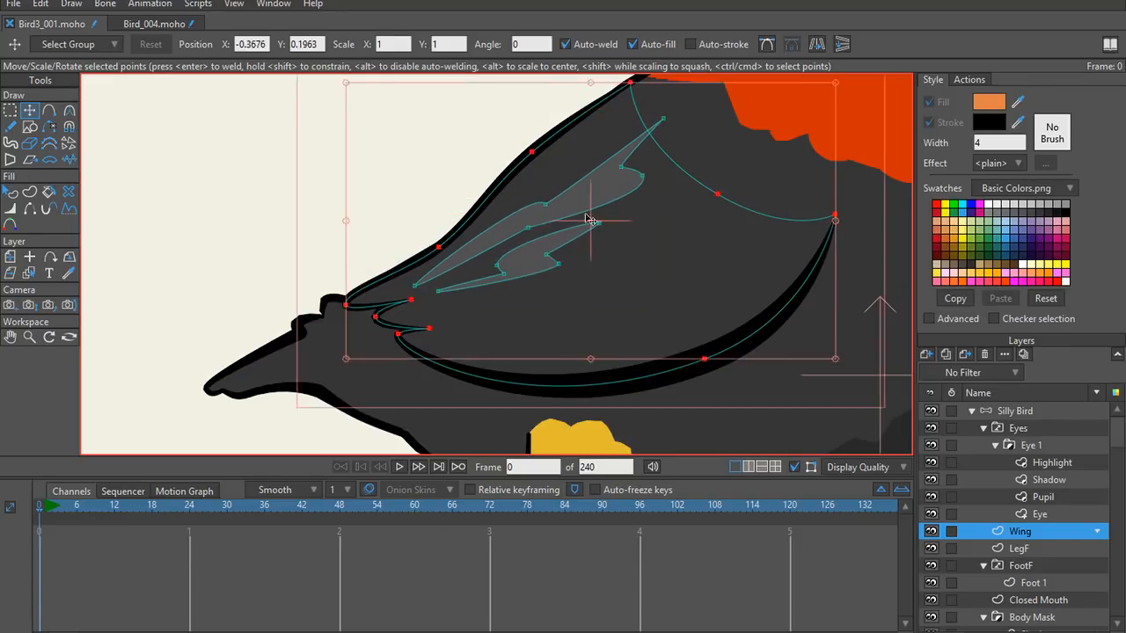
Step: Render a preview of frame 0 to check the whole bird and close the preview
scroll(351, 159, "down", 4)
key("ctrl+r")
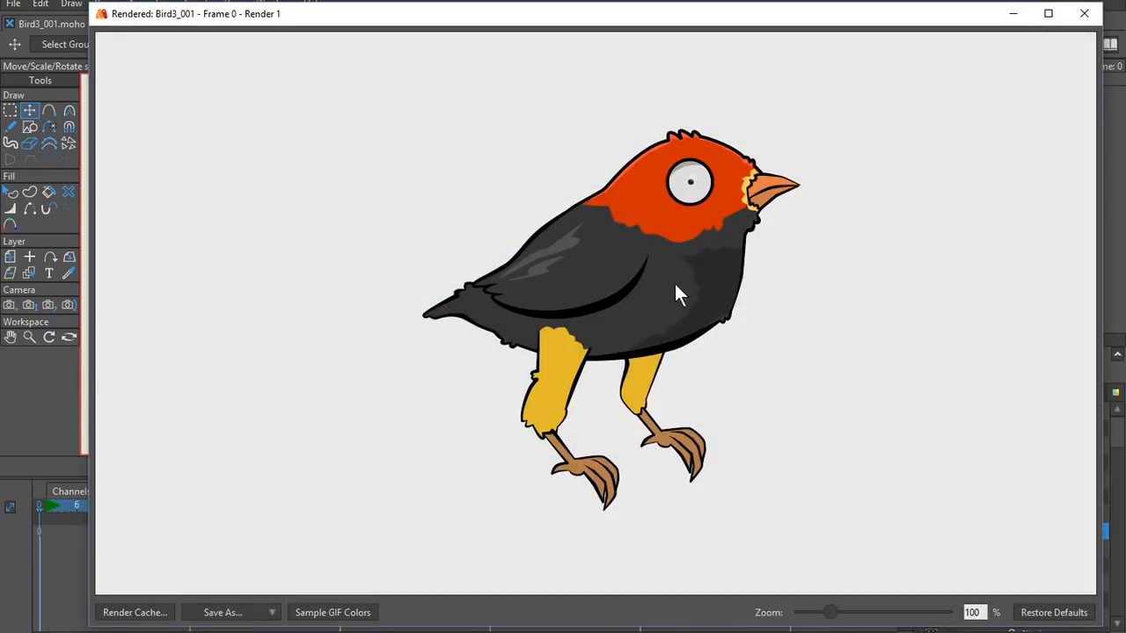
left_click(1084, 13)
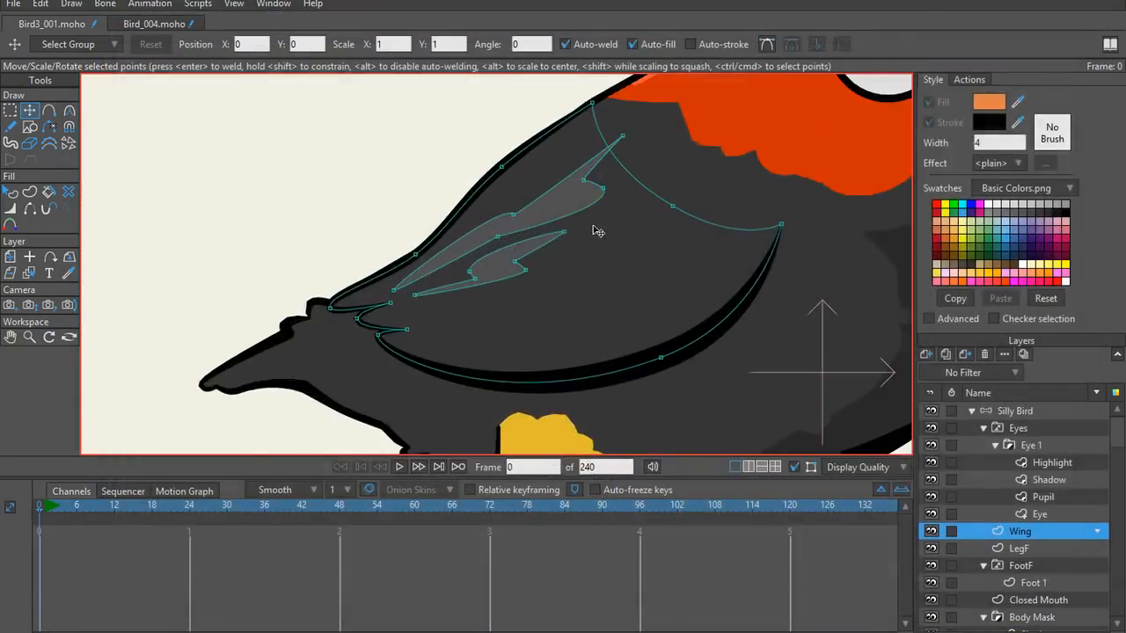
Step: Select both wing highlight shapes and try the horizontal and vertical flips on them
scroll(454, 231, "up", 1)
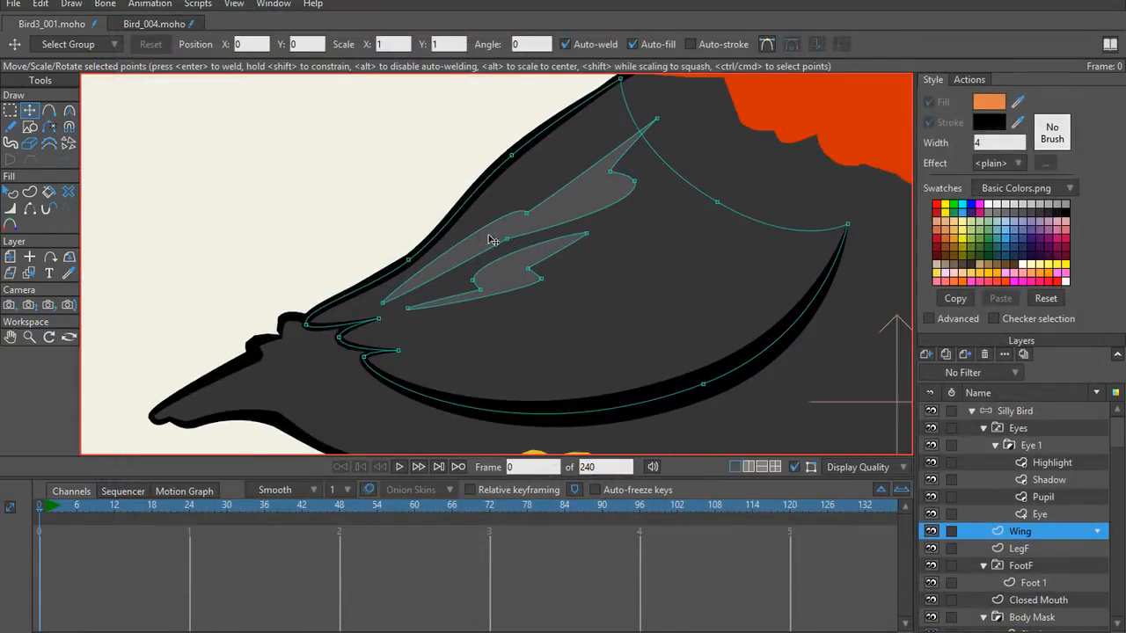
double_click(567, 211)
double_click(544, 263, "shift")
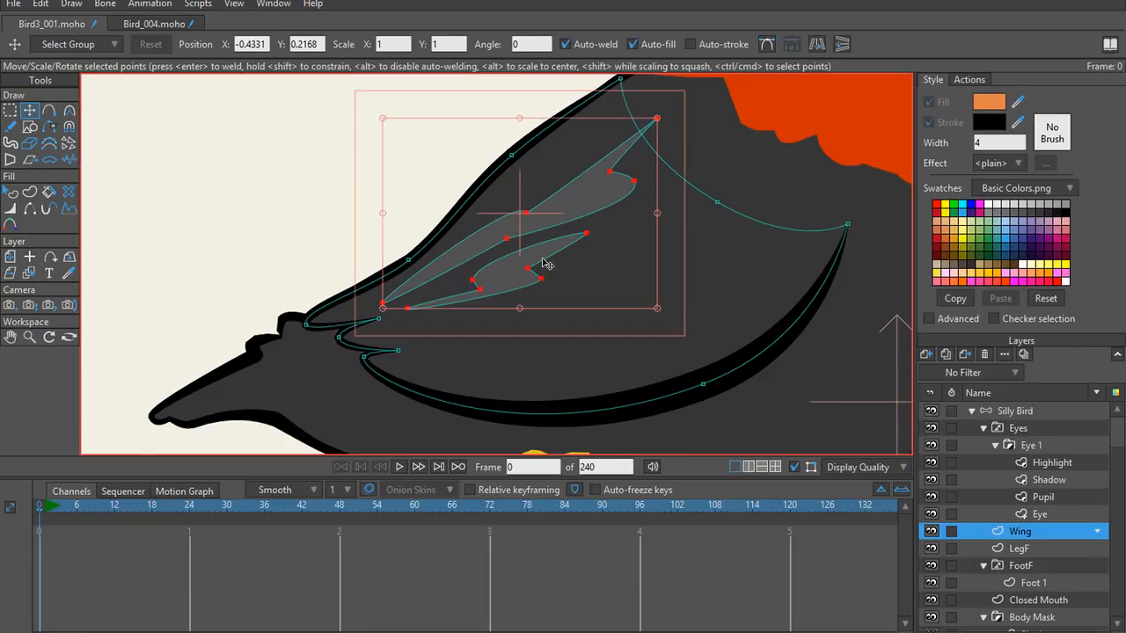
left_click(817, 44)
left_click(842, 44)
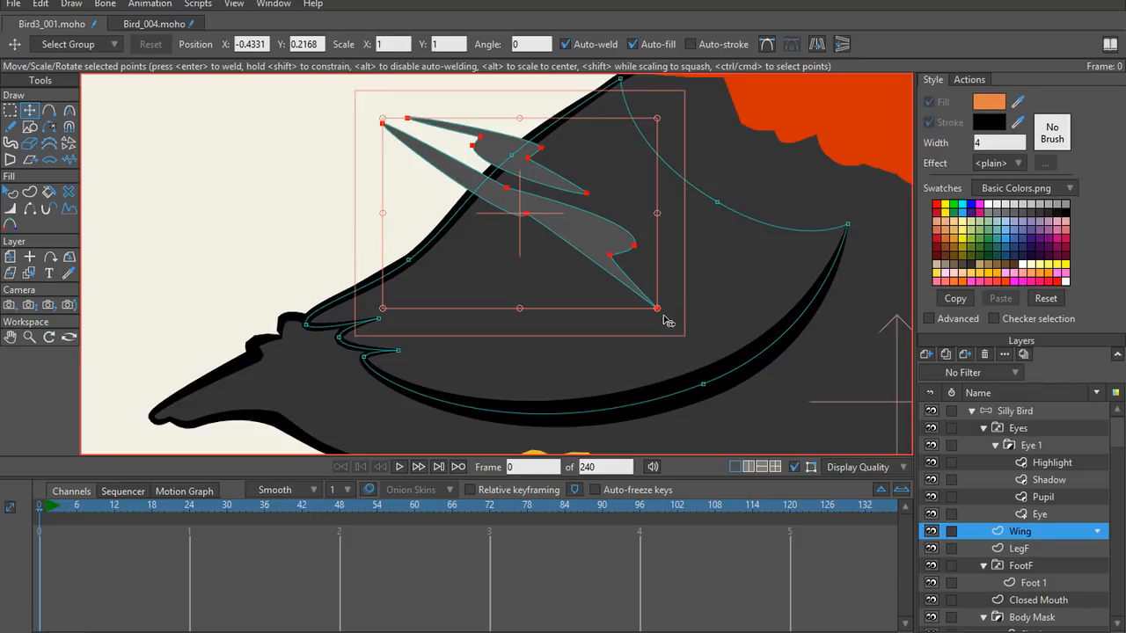
Step: Try transforming and repositioning the flipped wing highlight shapes, and undo the trial changes
left_click_drag(664, 315, 675, 94)
left_click_drag(525, 187, 537, 209)
key("ctrl+z")
key("ctrl+z")
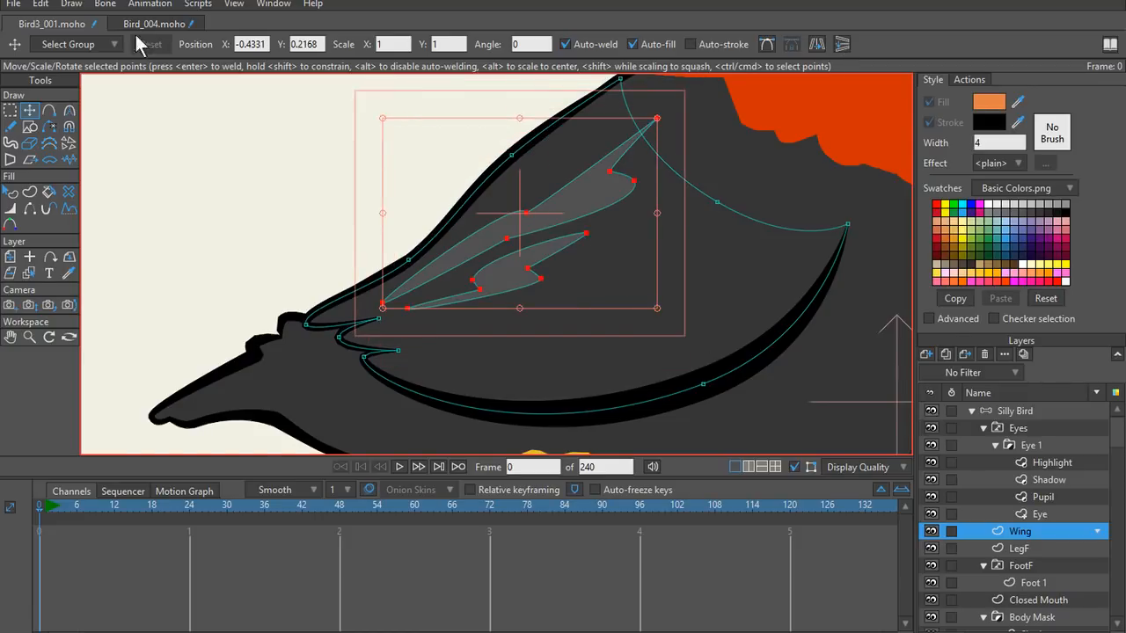
Step: Compare the wing highlights with those in Bird_004.moho, and lower both shapes in Bird3_001.moho slightly to Y 0.2143
left_click(107, 22)
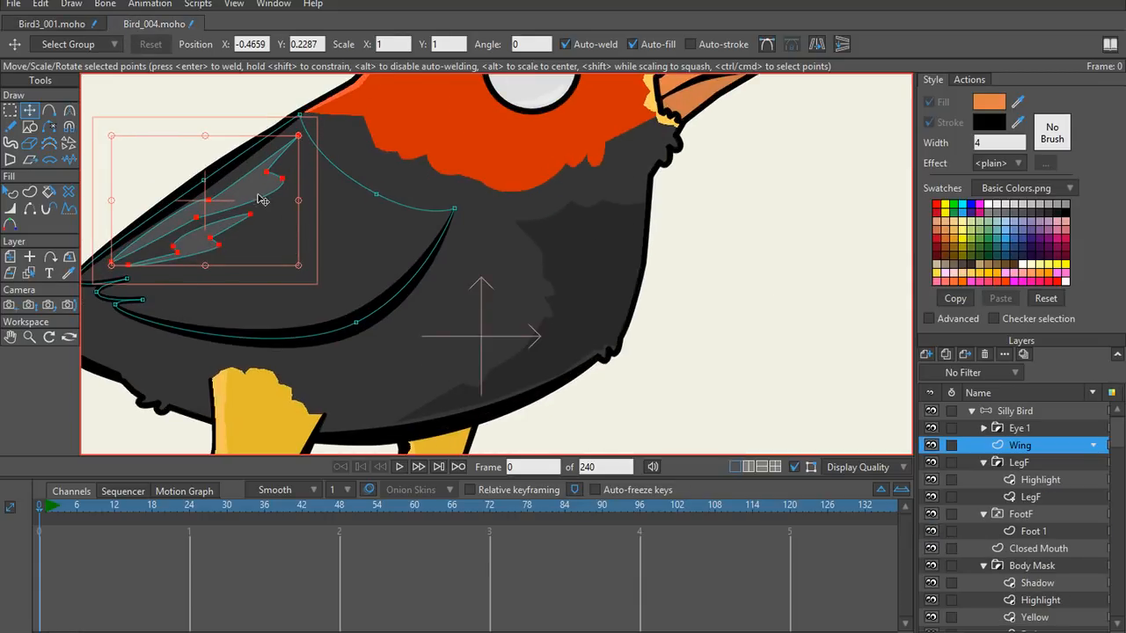
left_click(83, 24)
scroll(473, 298, "up", 2)
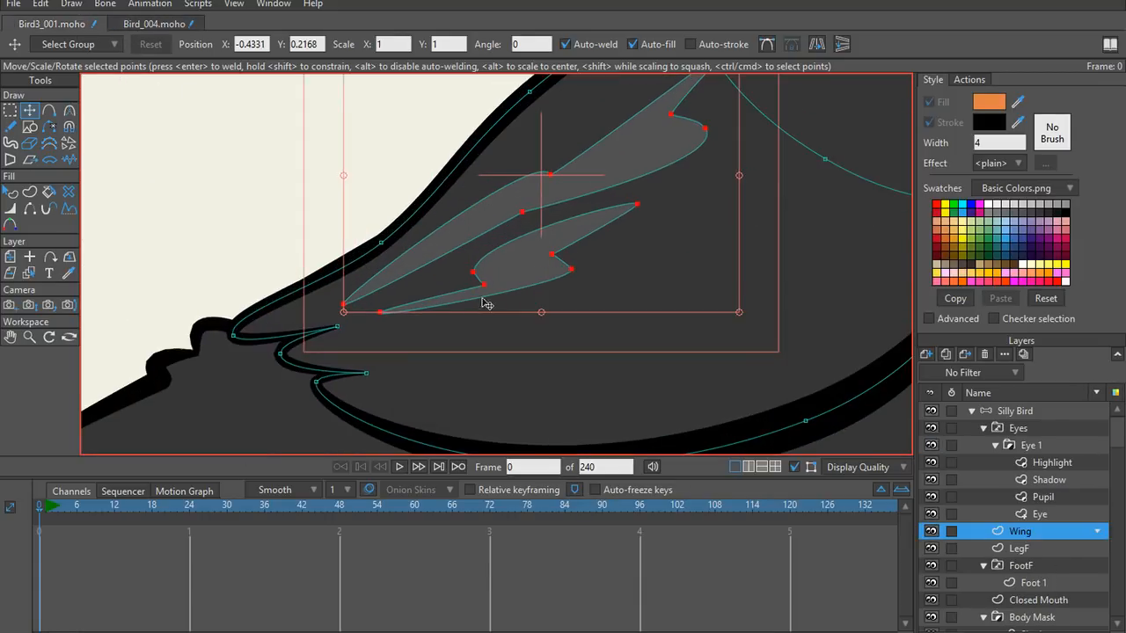
left_click_drag(564, 230, 566, 235)
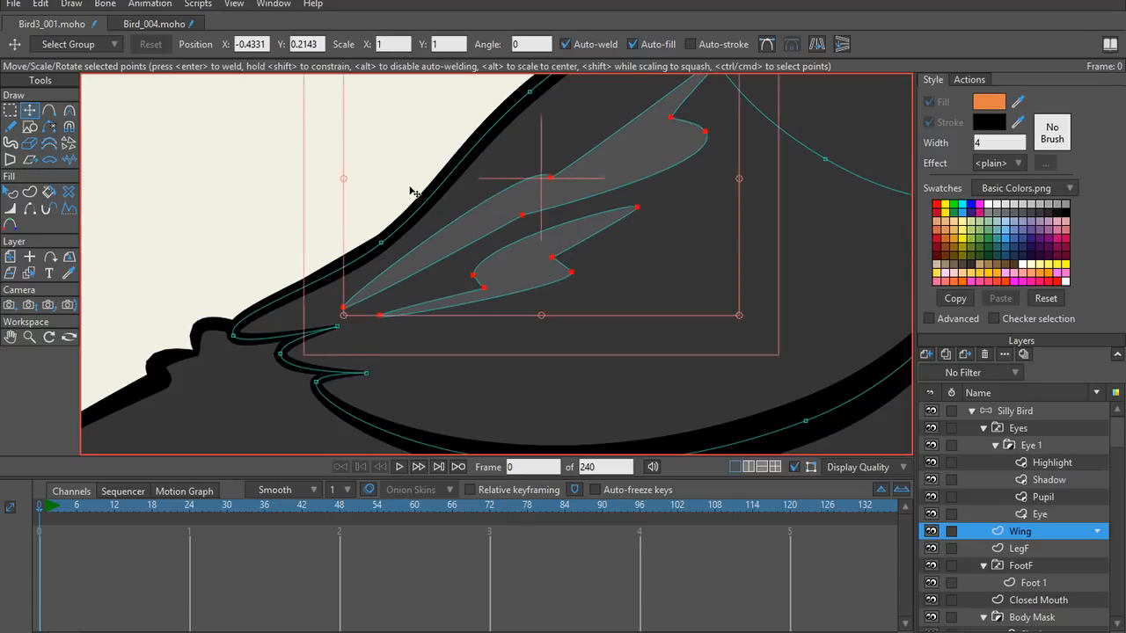
left_click(411, 188)
scroll(269, 178, "down", 5)
scroll(405, 262, "up", 1)
scroll(401, 263, "down", 1)
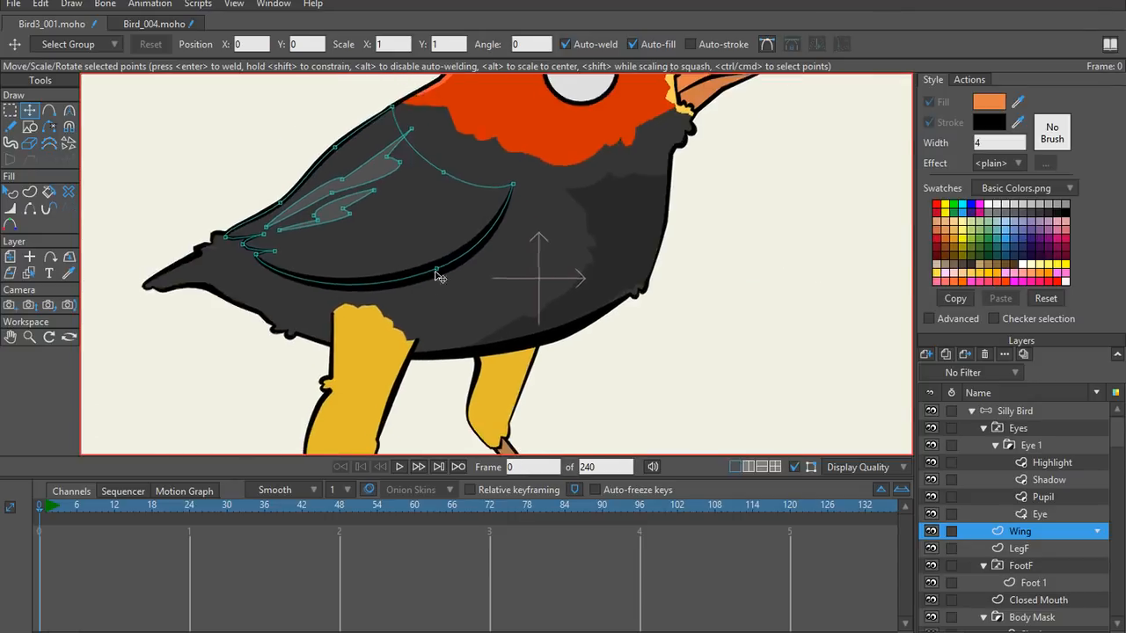
Step: Examine the whole bird and compare it with the version in Bird_004.moho, looking closely at the legs
left_click_drag(435, 273, 493, 254)
scroll(447, 353, "up", 2)
scroll(452, 332, "down", 2)
left_click_drag(445, 341, 471, 258)
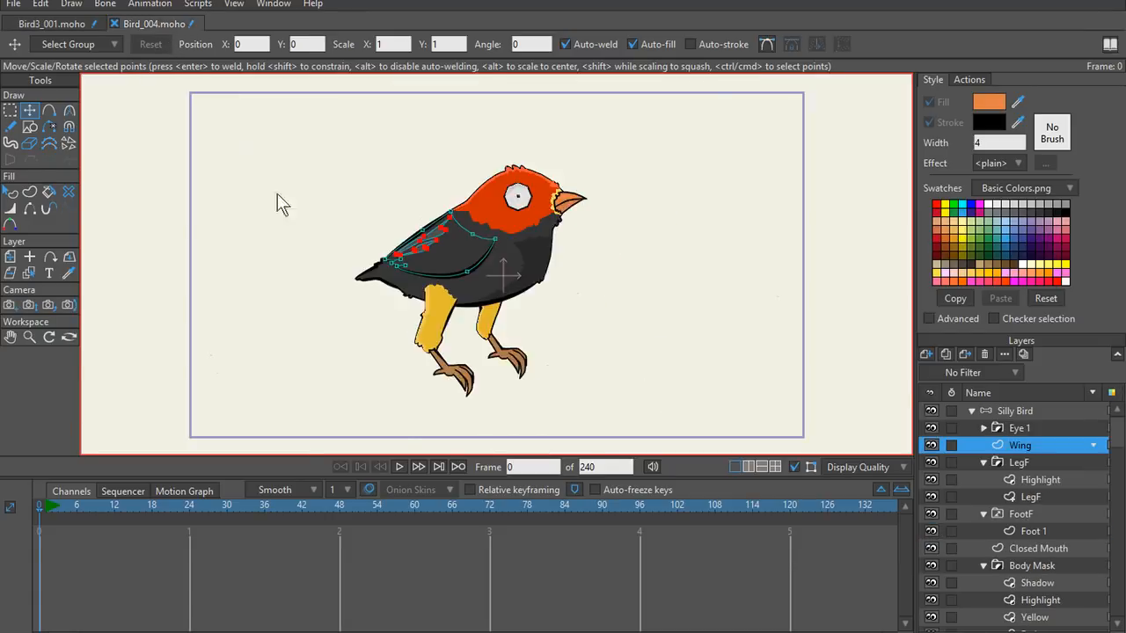
scroll(276, 202, "up", 3)
left_click_drag(113, 114, 334, 258)
scroll(403, 253, "down", 2)
scroll(402, 253, "up", 5)
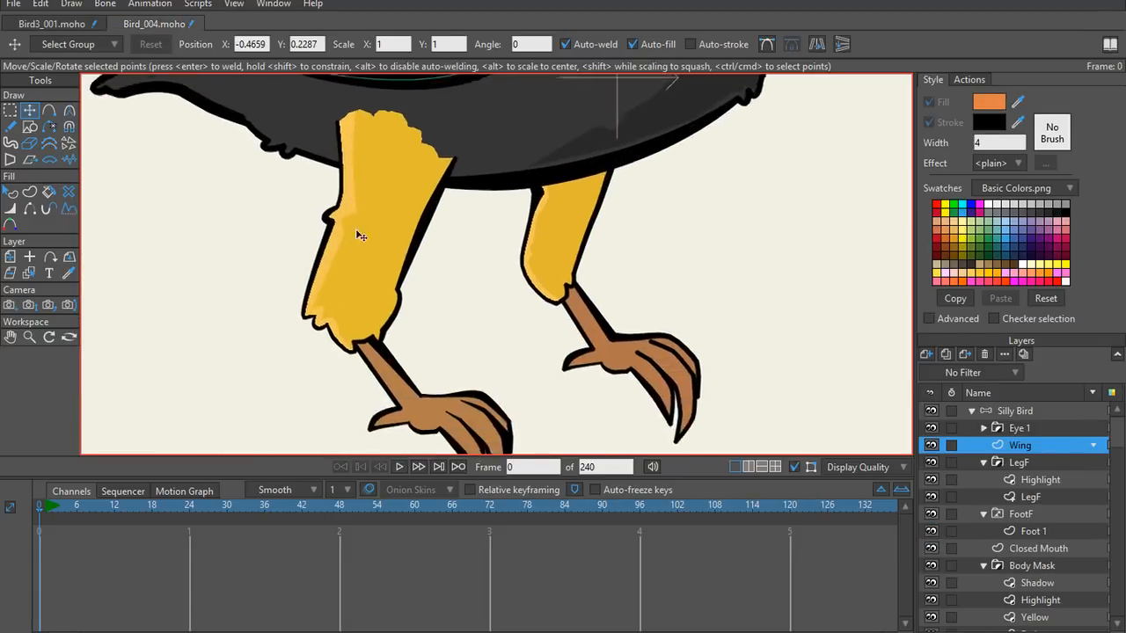
scroll(352, 174, "down", 5)
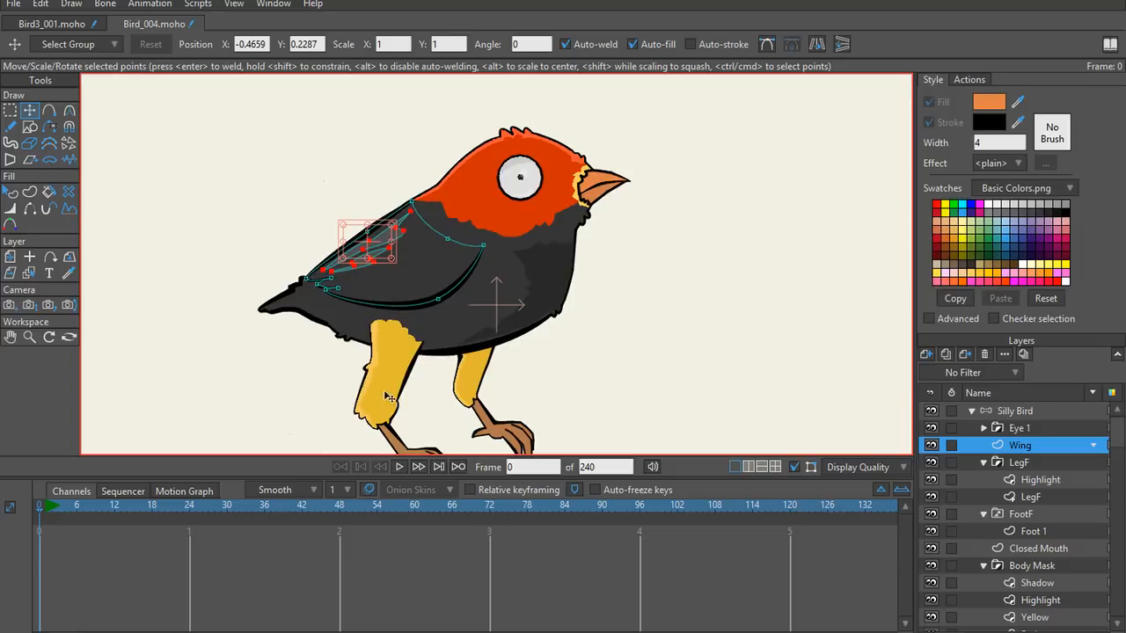
Step: Select the front leg's highlight shape in Bird_004.moho and copy its Highlight layer
scroll(387, 397, "up", 5)
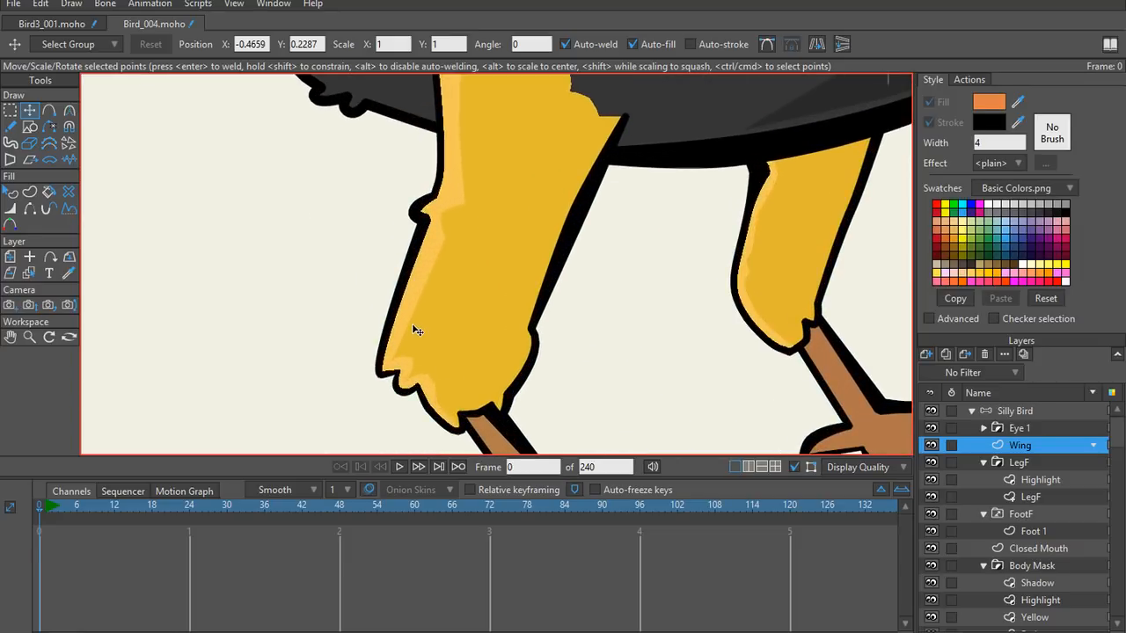
scroll(417, 331, "up", 1)
left_click(413, 293, "ctrl+alt")
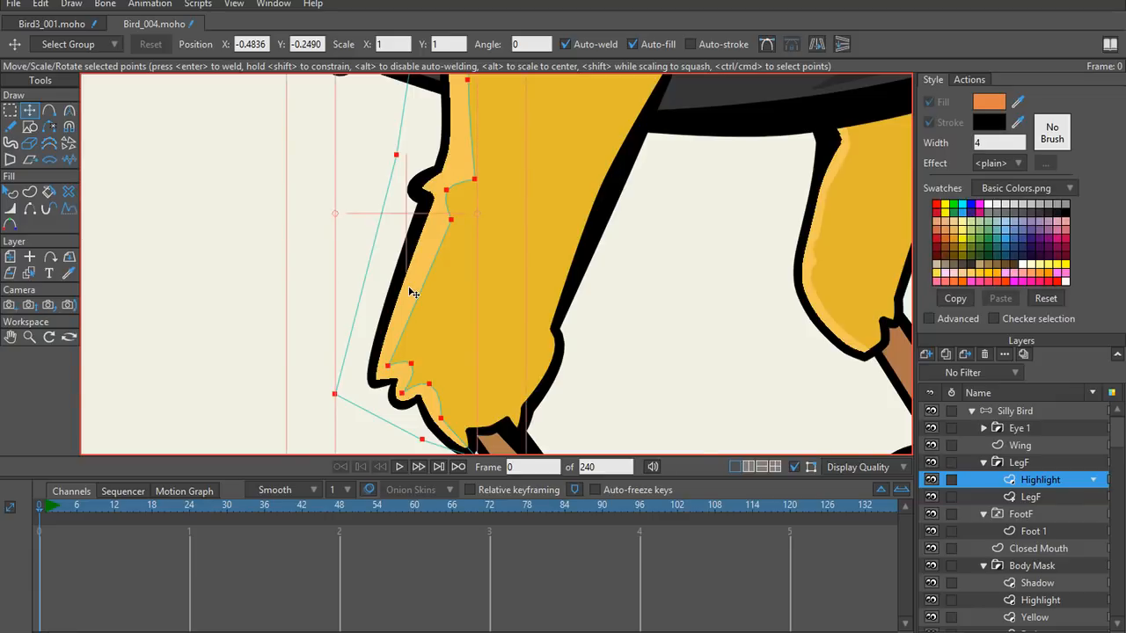
scroll(467, 291, "down", 3)
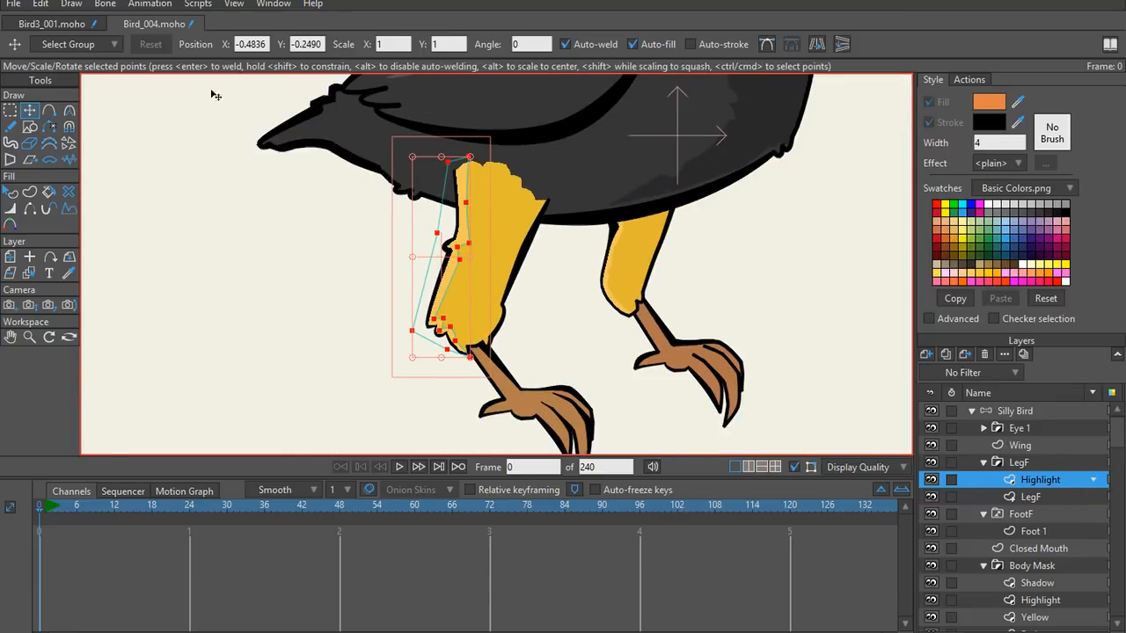
left_click(42, 3)
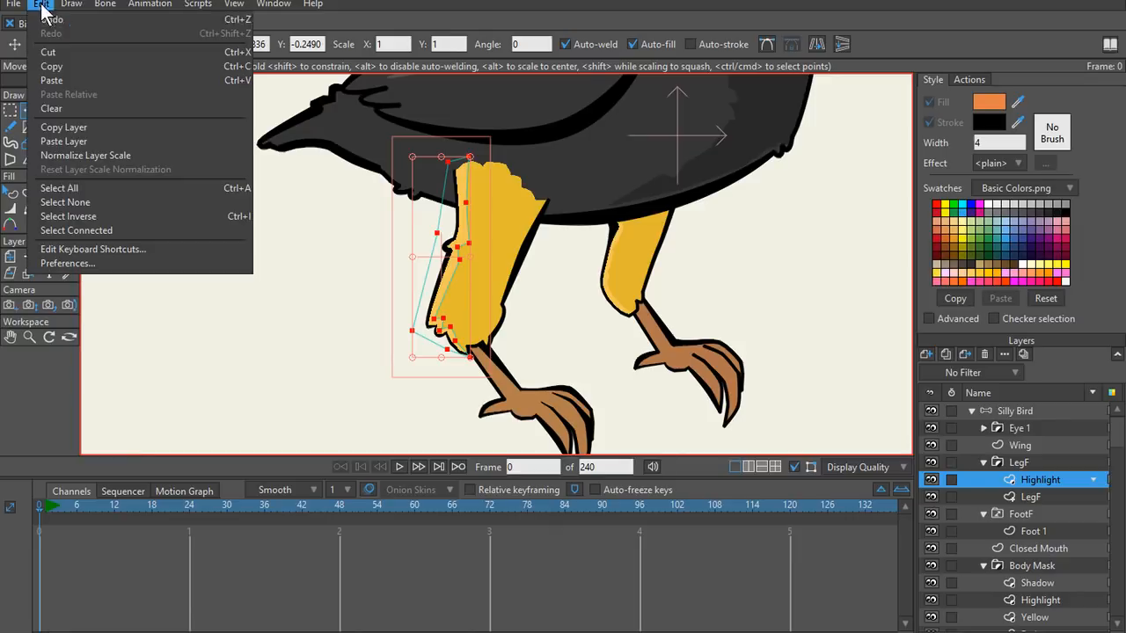
left_click(83, 129)
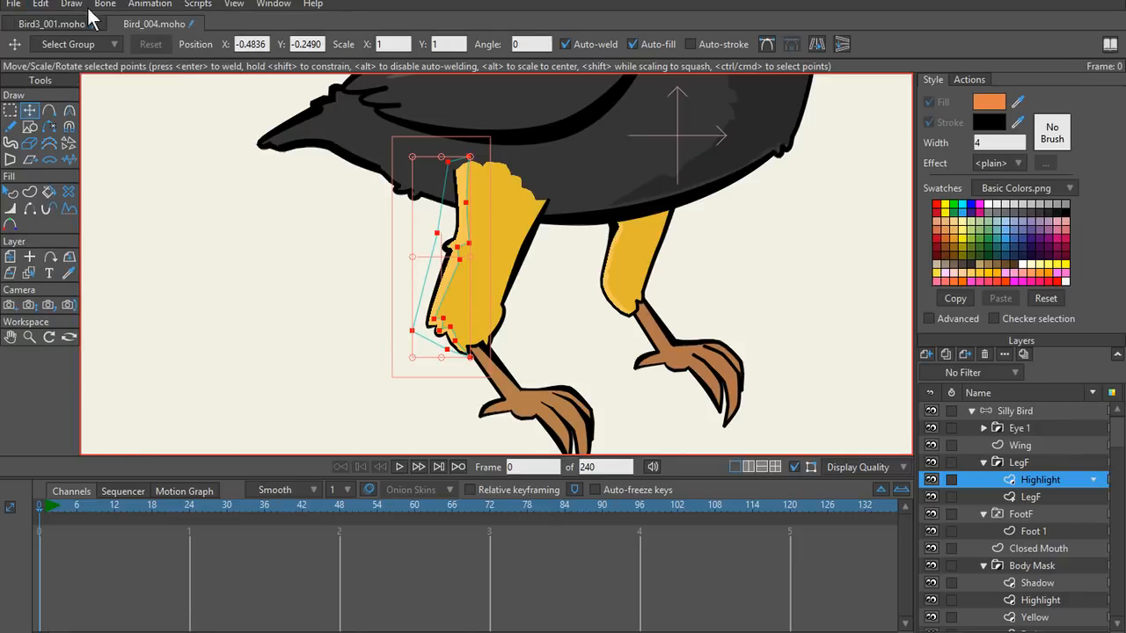
Step: Return to Bird3_001.moho and paste the copied Highlight layer directly above the LegF layer
left_click(44, 21)
scroll(1035, 539, "down", 1)
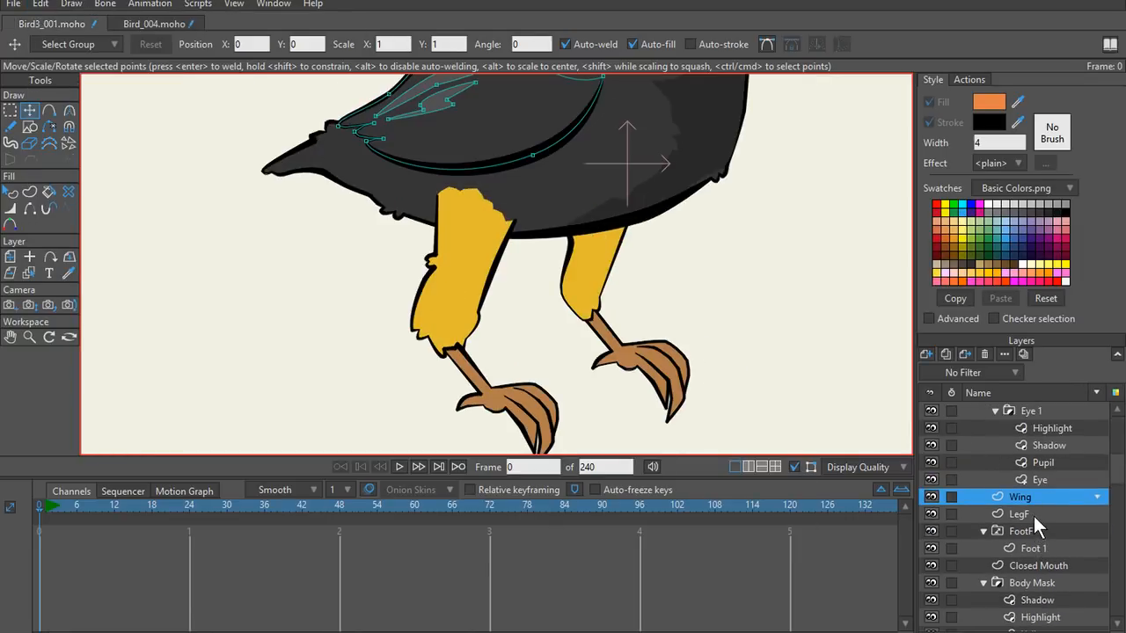
left_click(1034, 514)
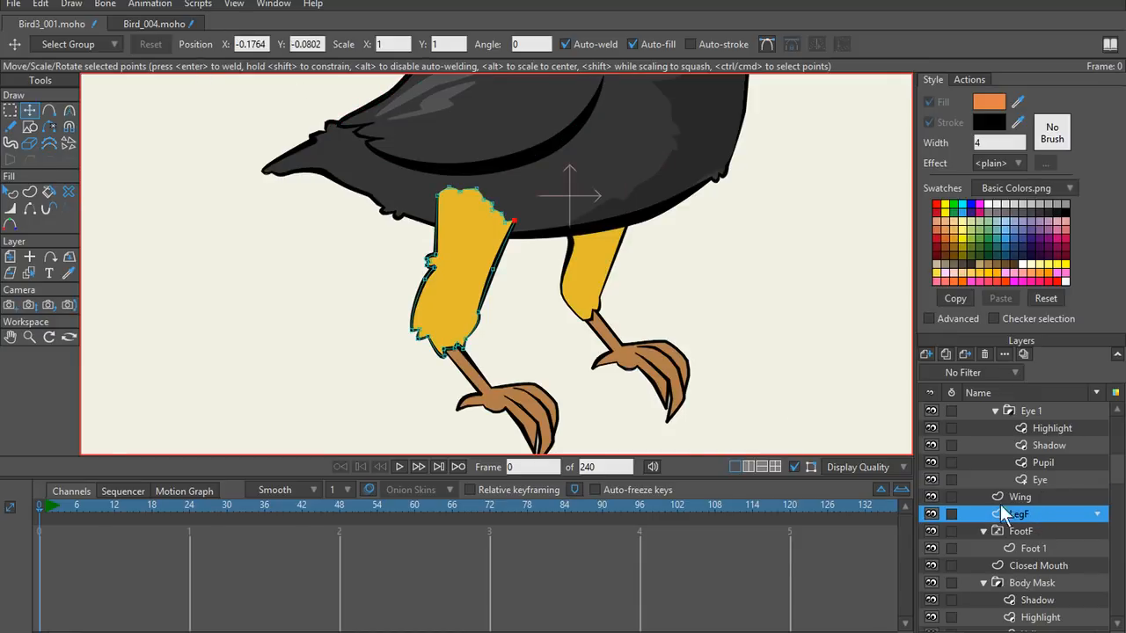
right_click(1023, 513)
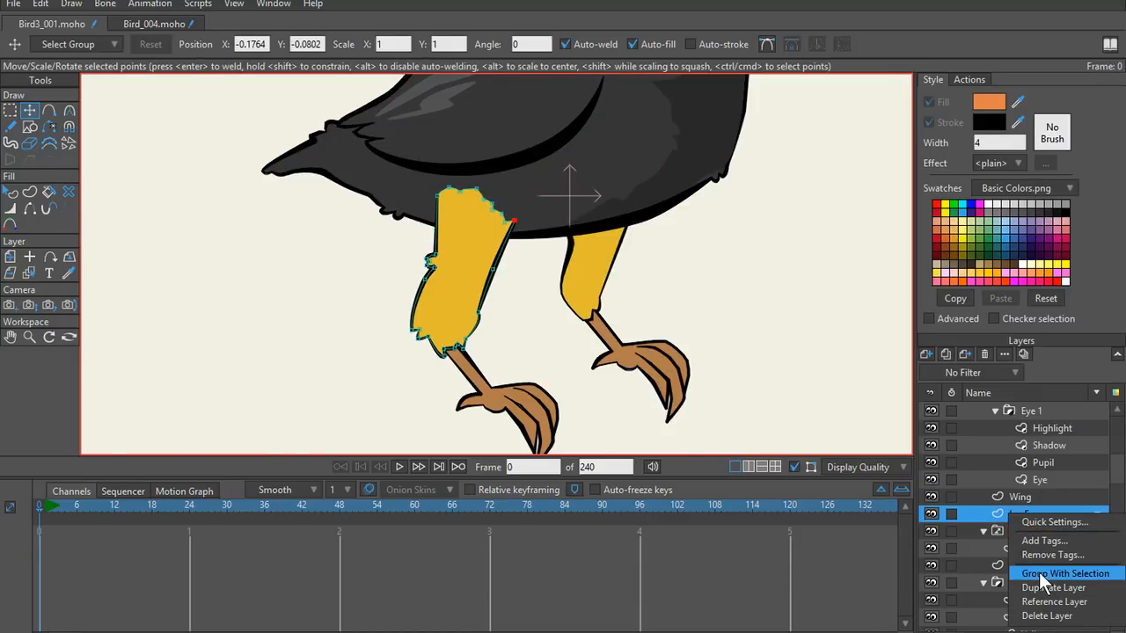
left_click(999, 516)
left_click(40, 4)
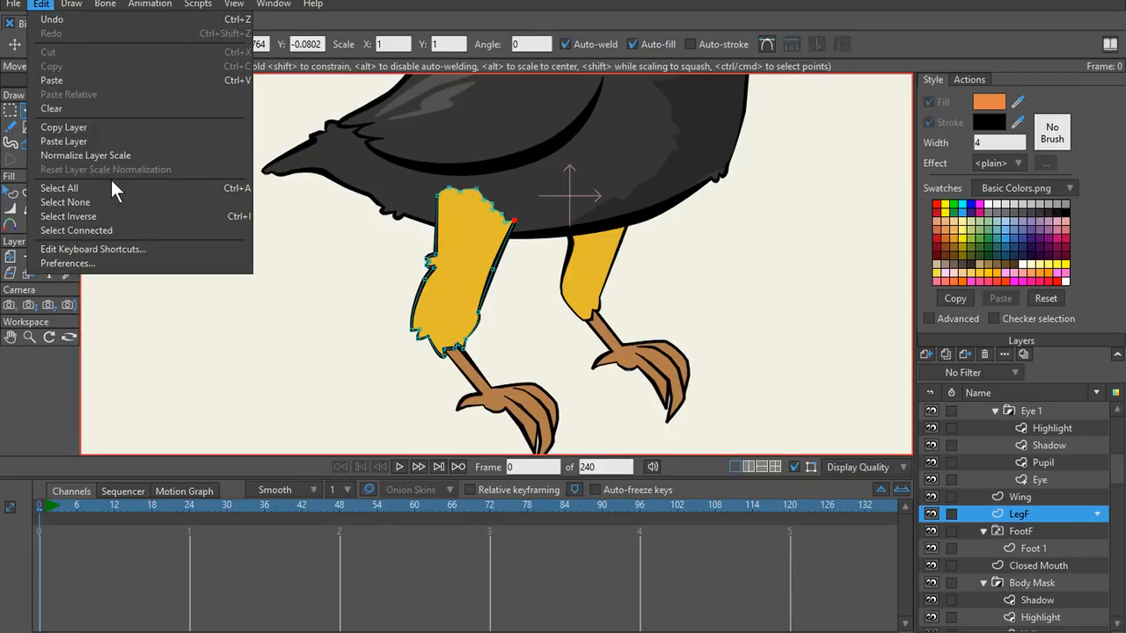
left_click(104, 142)
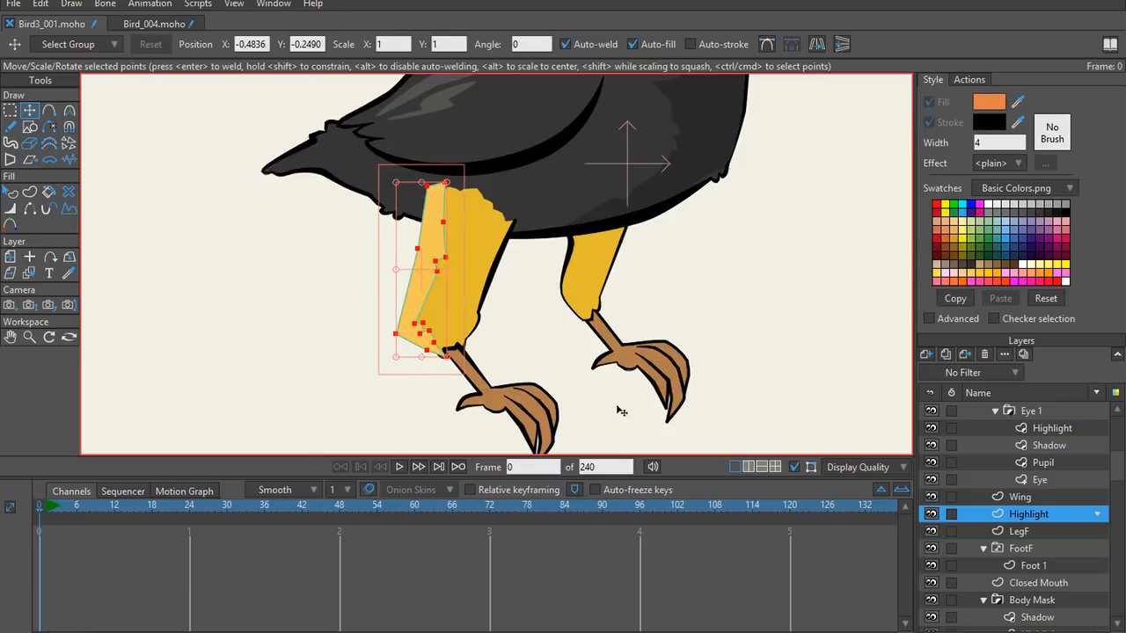
Step: Group the Highlight and LegF layers together and name the new group LegF
left_click(1016, 496)
left_click(1026, 532)
left_click(1028, 516, "ctrl")
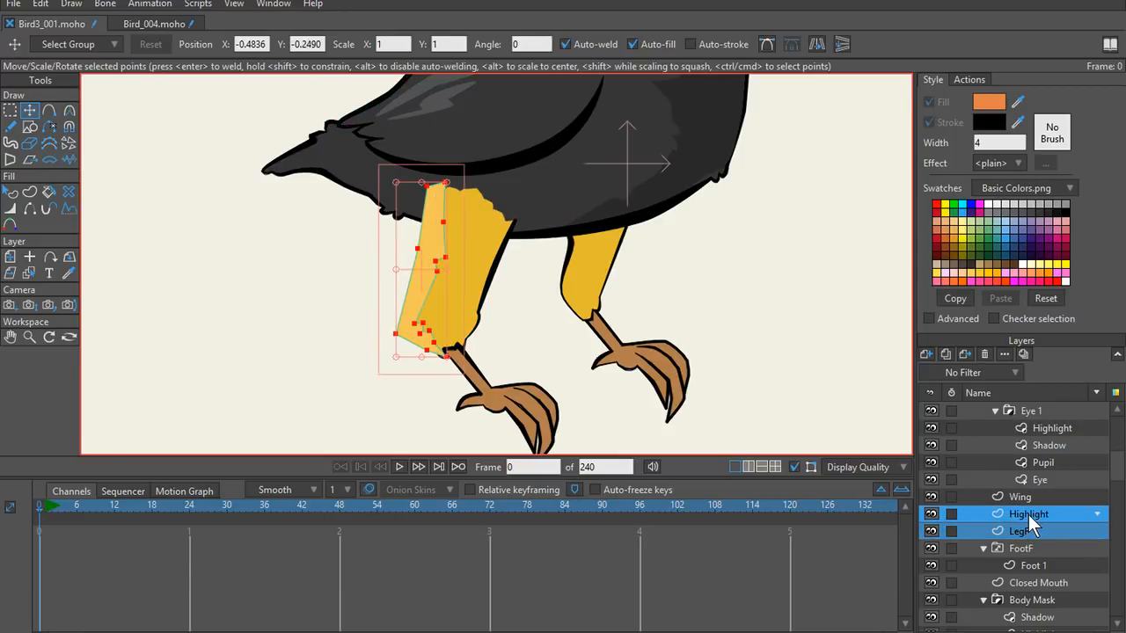
right_click(1028, 515)
left_click(1047, 505)
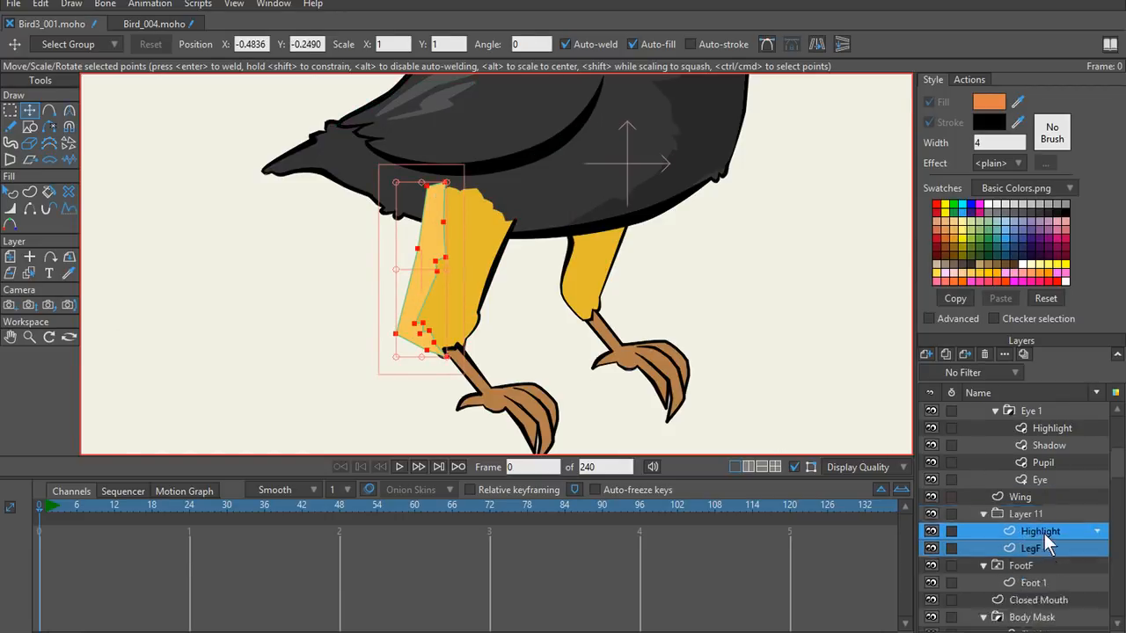
left_click(1029, 514)
double_click(1030, 512)
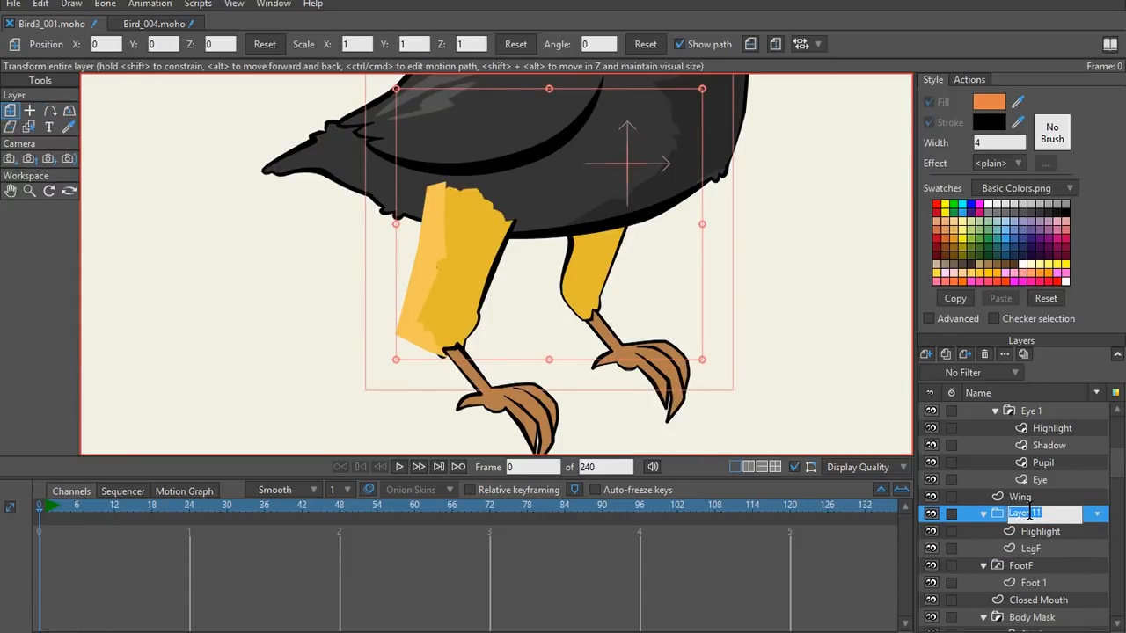
type("LegF")
key("Return")
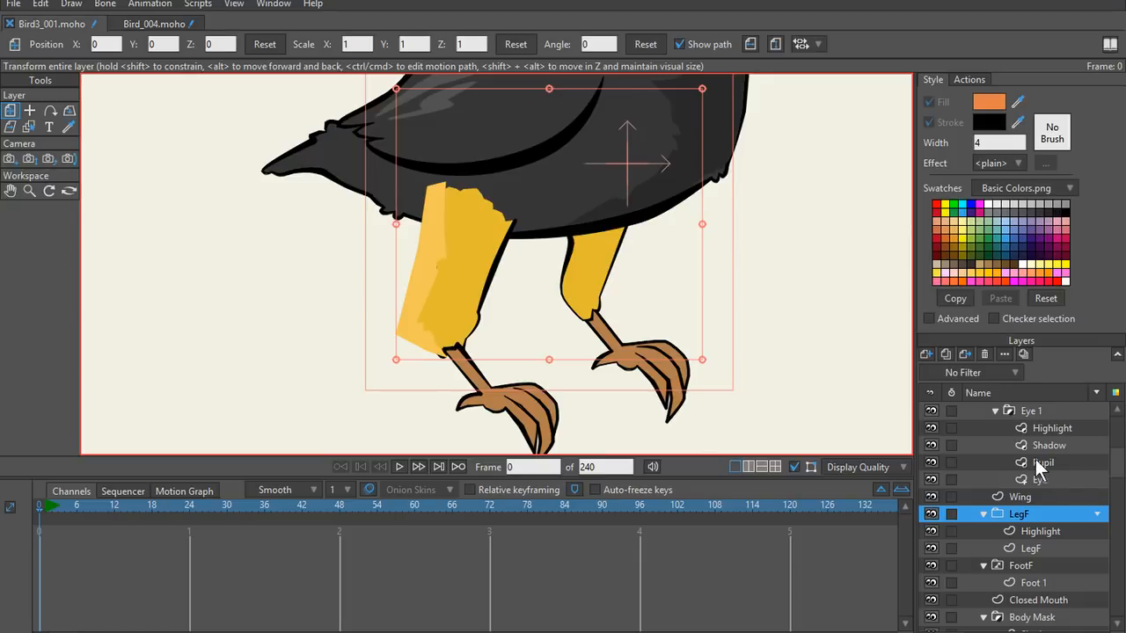
Step: Set the LegF group's mask to Hide all
right_click(1023, 514)
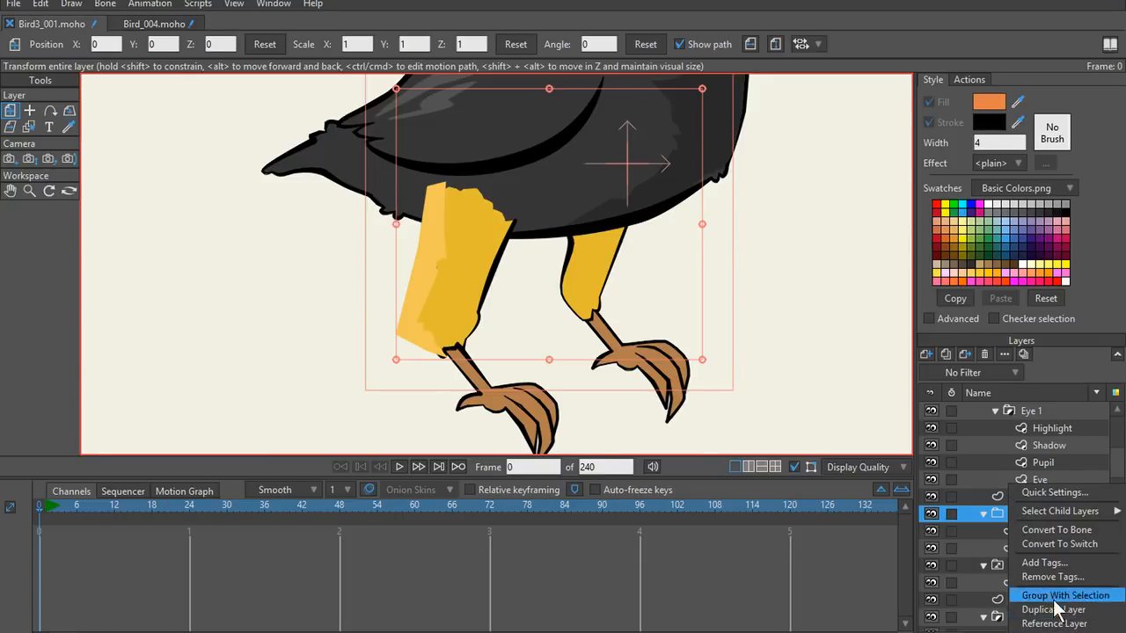
left_click(1000, 514)
double_click(1000, 513)
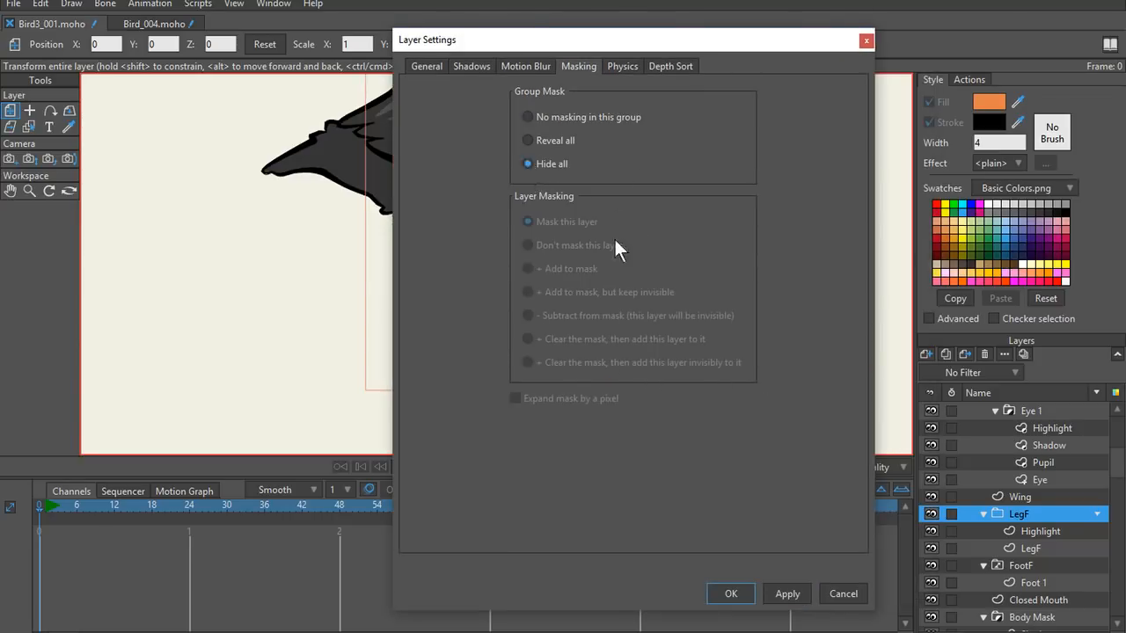
left_click(730, 594)
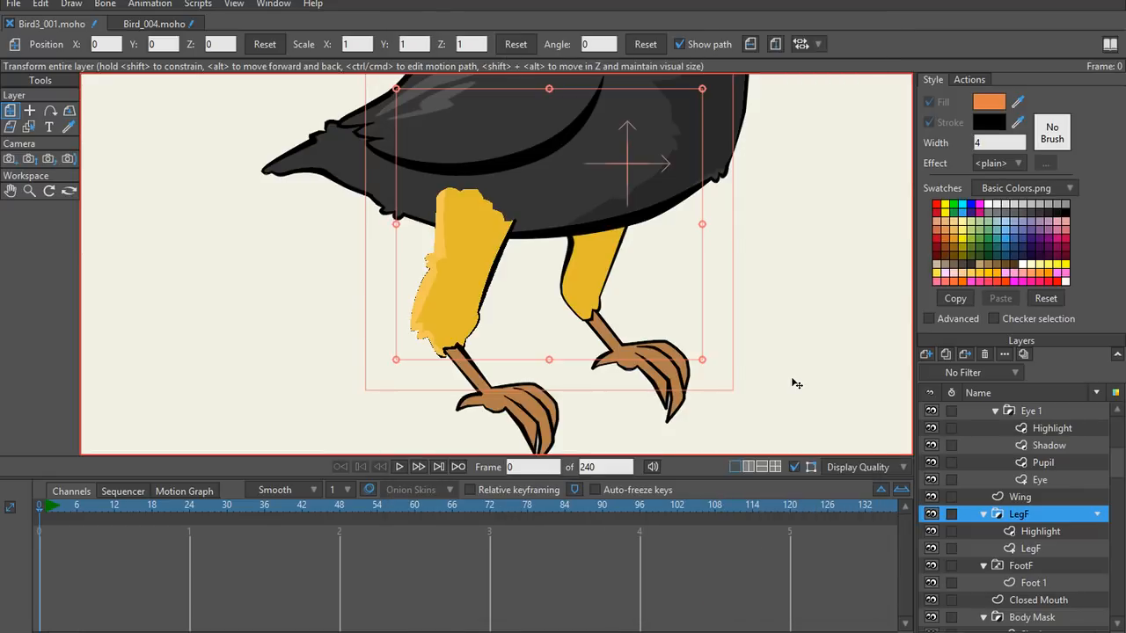
Step: Set the inner LegF layer's masking to Add to mask with strokes excluded
double_click(1030, 550)
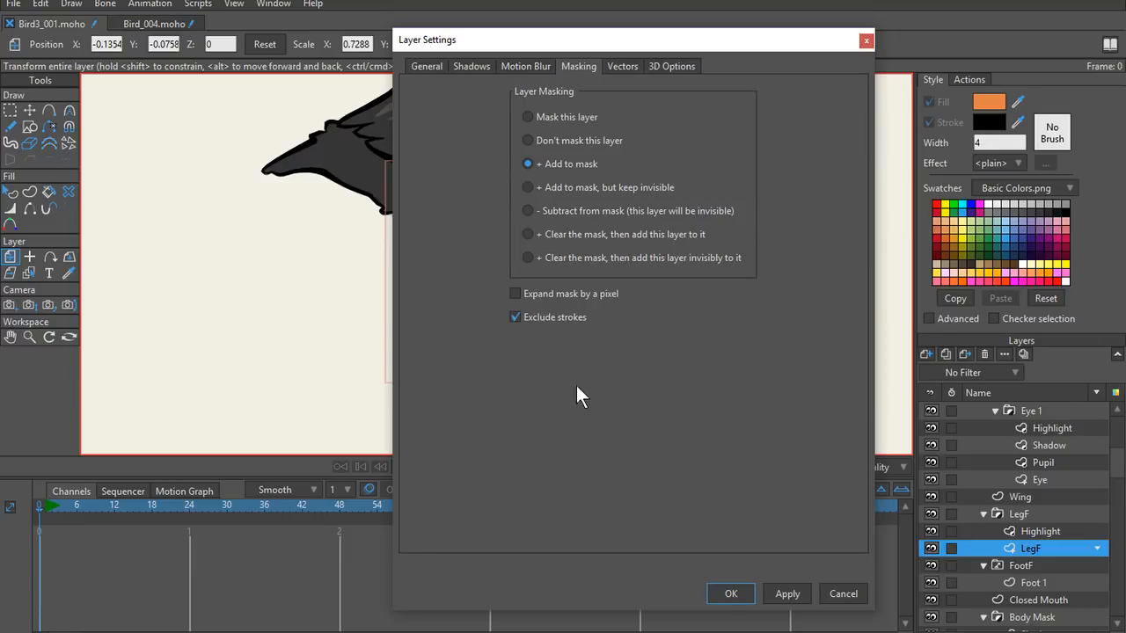
left_click(786, 593)
left_click(714, 589)
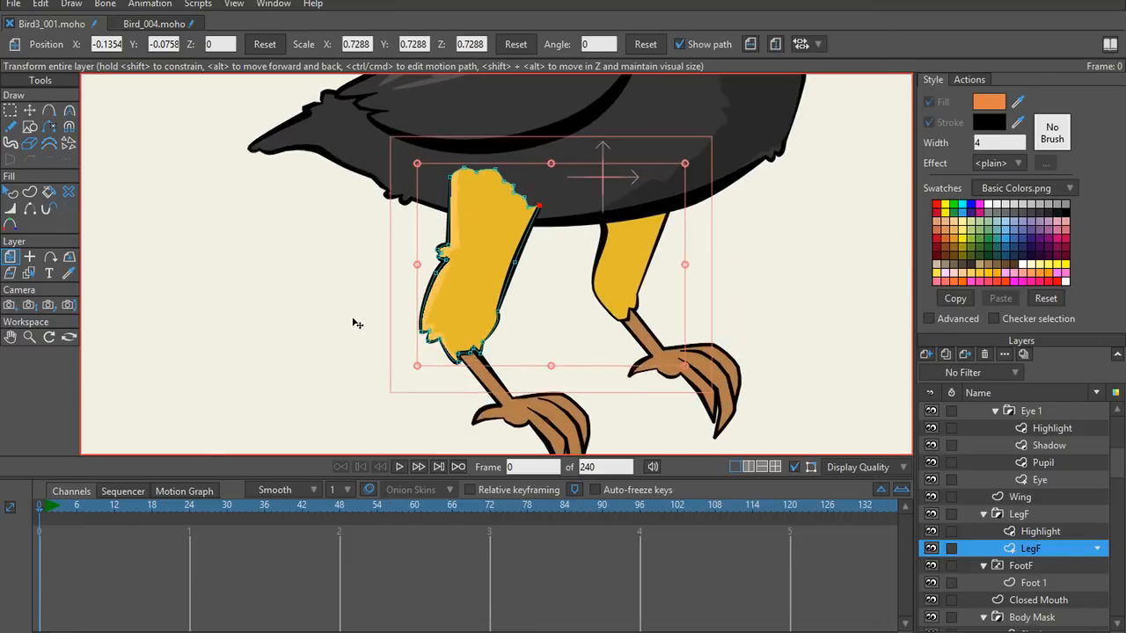
Step: Select the front leg's highlight shape and change its fill to the lighter yellow FDD784
scroll(357, 324, "up", 10)
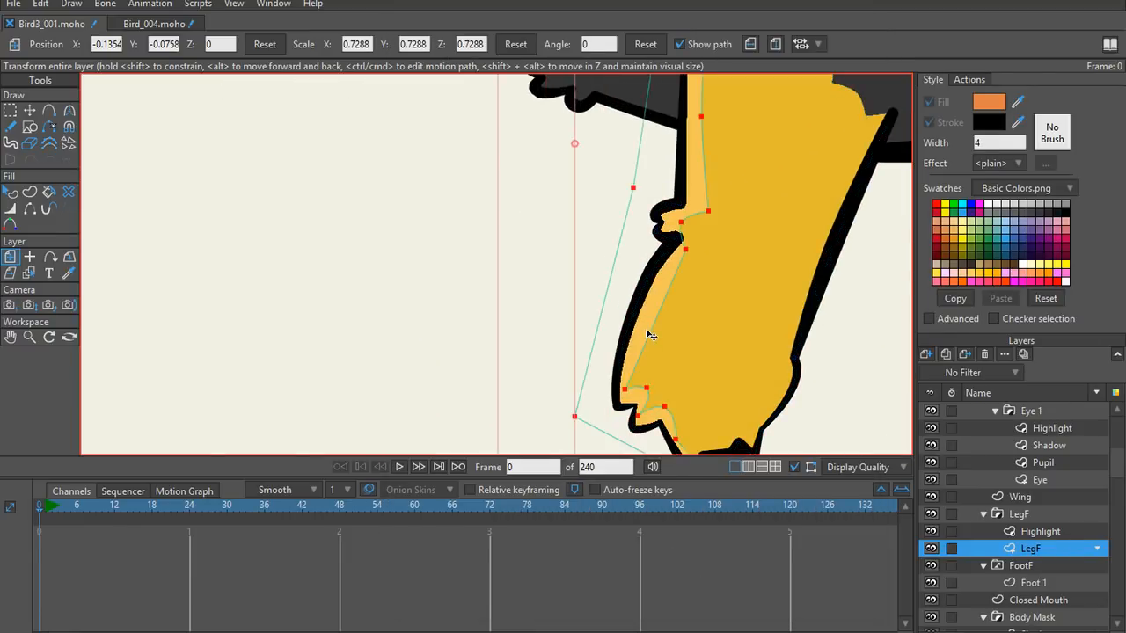
left_click(648, 333, "ctrl+alt")
left_click(844, 166)
scroll(816, 179, "down", 5)
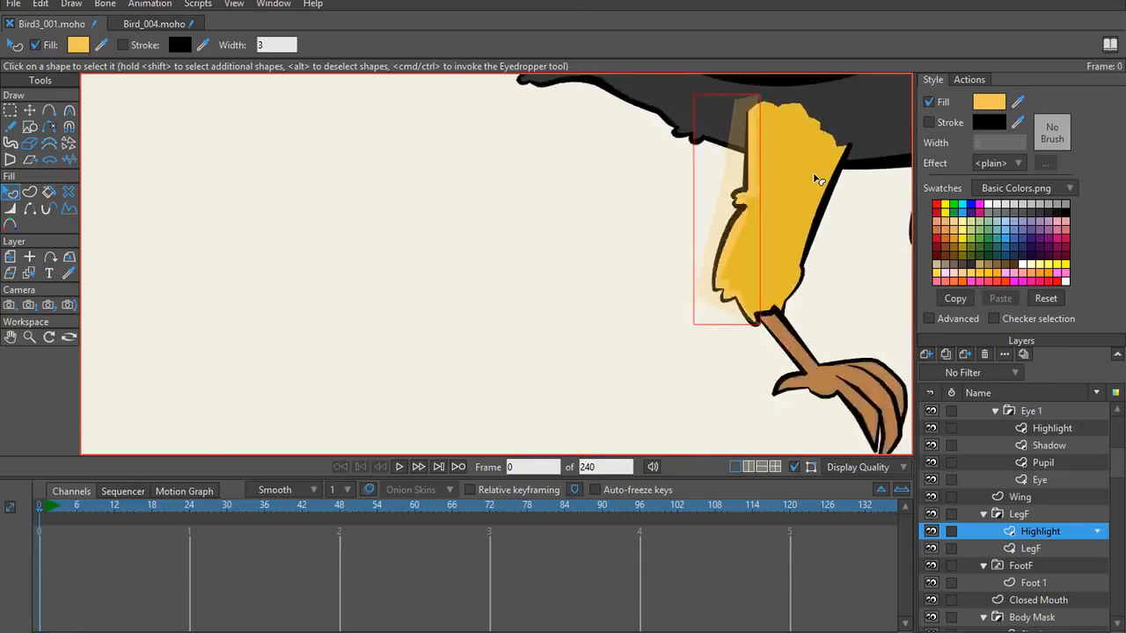
scroll(816, 179, "down", 5)
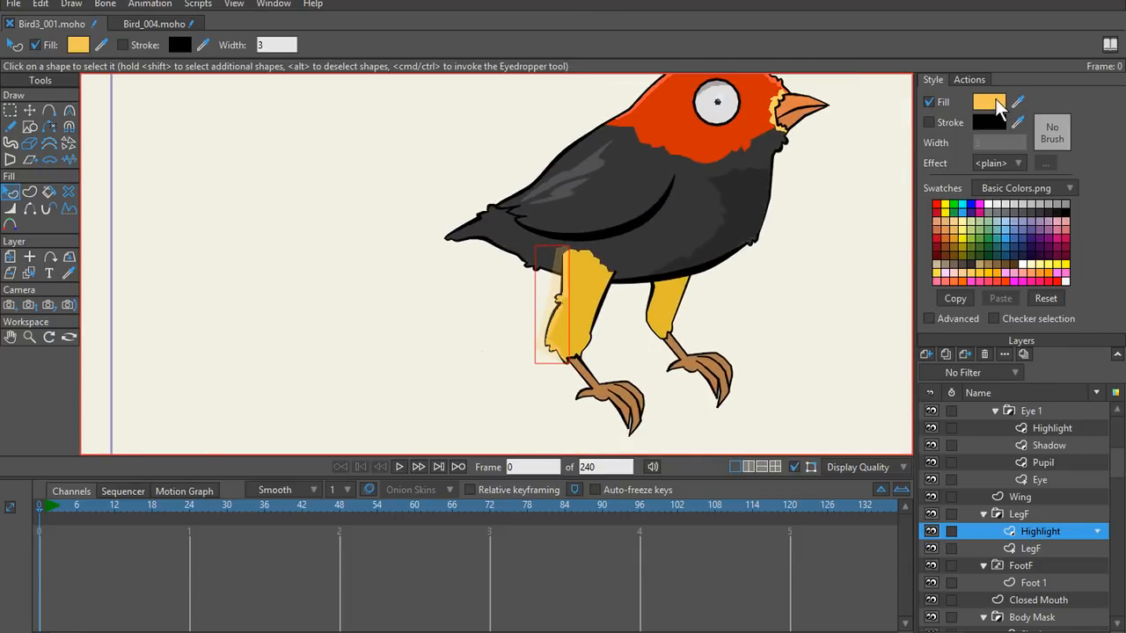
left_click(988, 103)
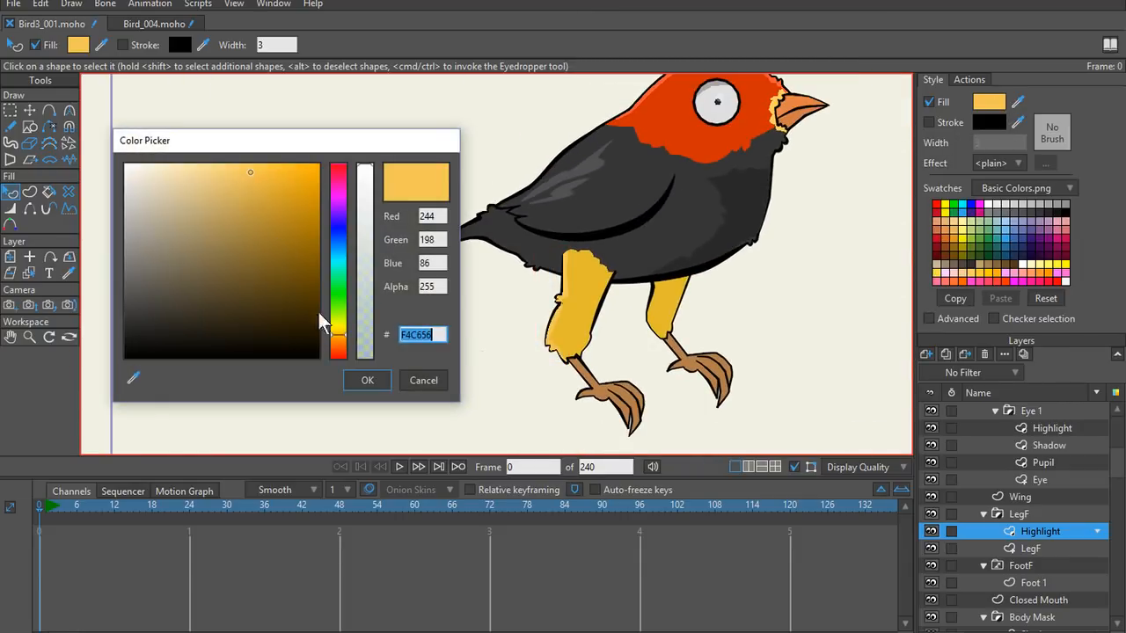
left_click_drag(334, 342, 338, 337)
left_click_drag(248, 171, 218, 164)
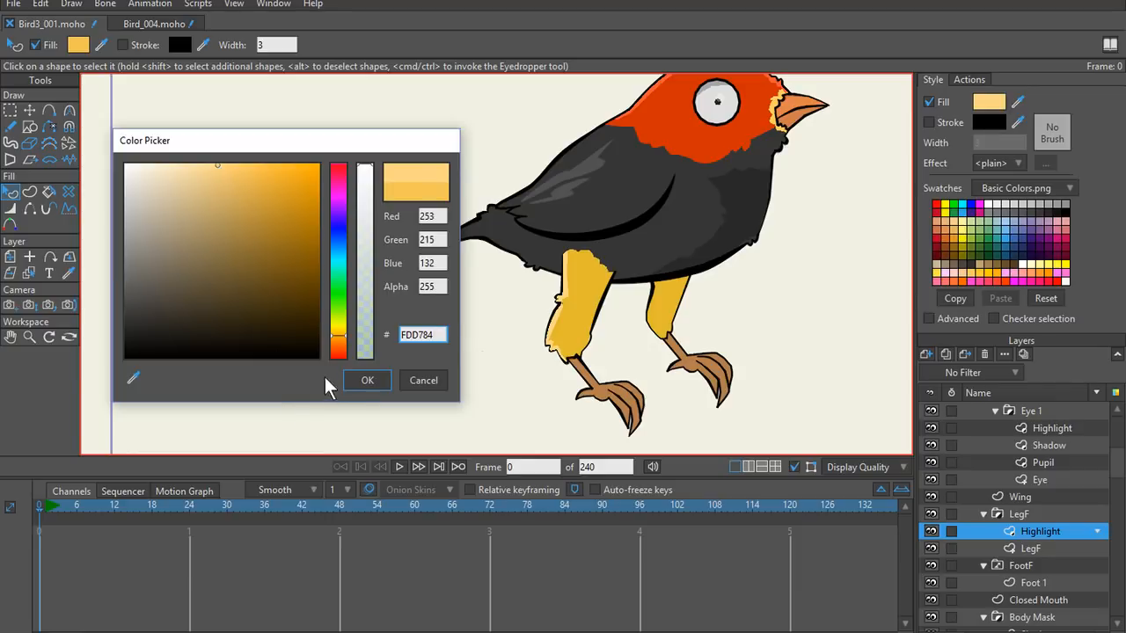
left_click(362, 380)
scroll(582, 326, "up", 3)
scroll(570, 322, "up", 1)
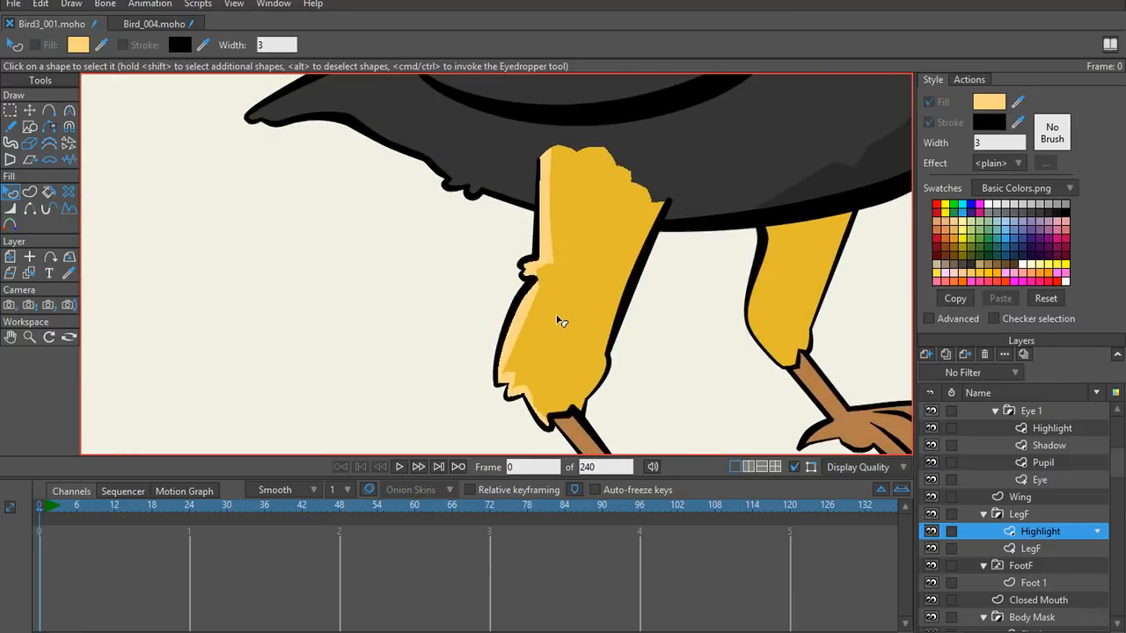
Step: Select the inner LegF layer and examine the highlight along the front leg's edge up close
scroll(556, 297, "up", 3)
left_click(542, 277, "ctrl+alt")
scroll(558, 196, "down", 4)
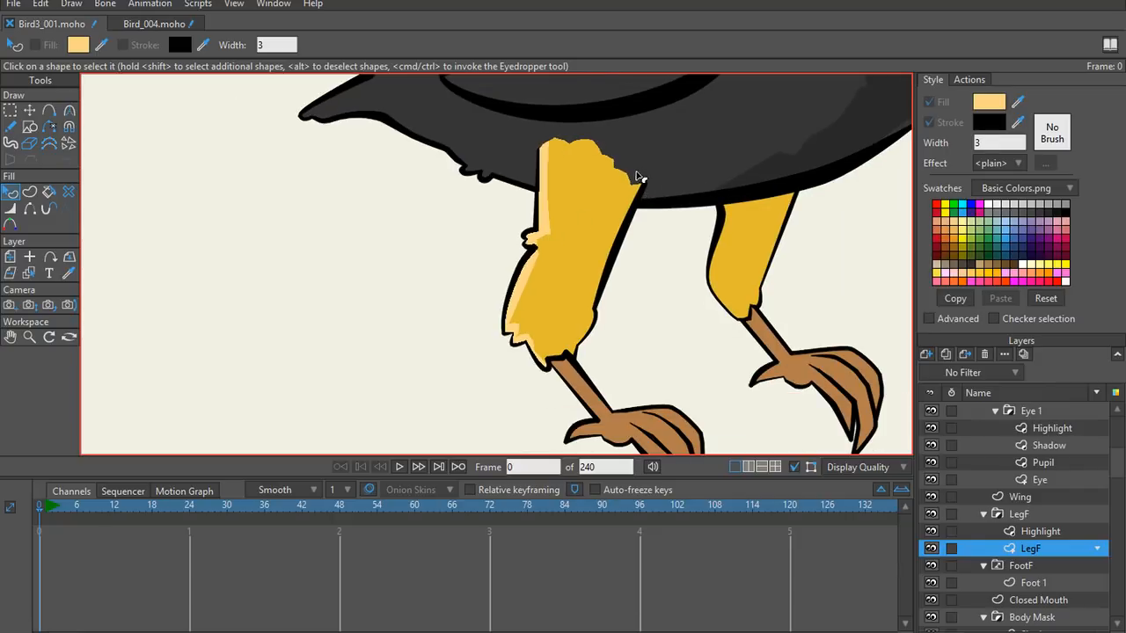
scroll(544, 280, "up", 3)
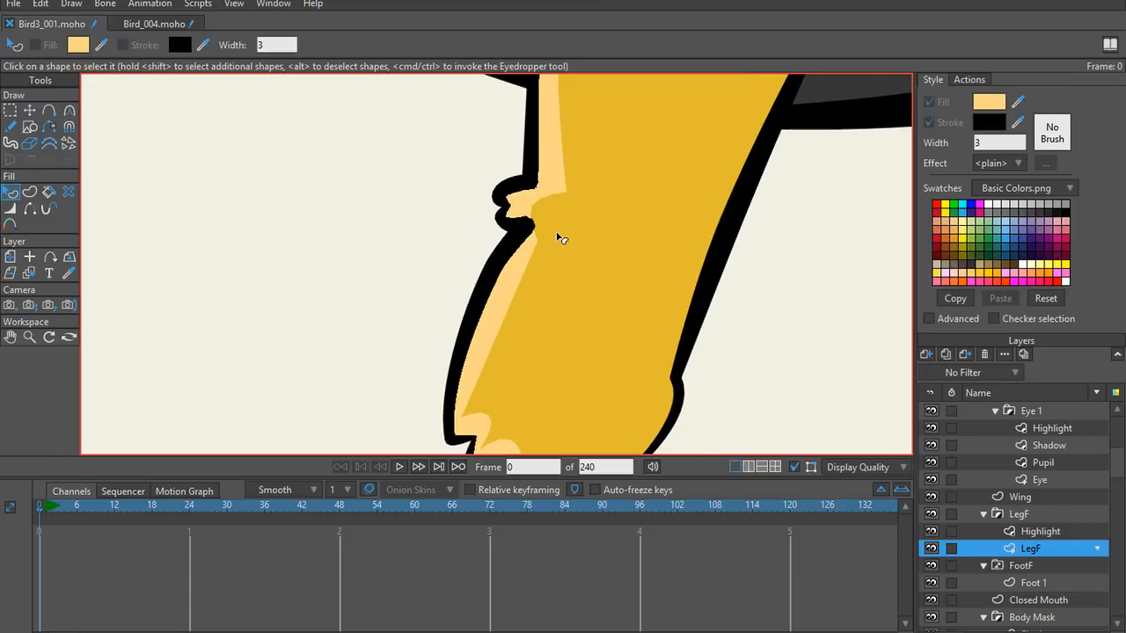
Step: Reposition the corner point of the front leg's Highlight shape beside the small feather tuft on the leg's outer edge
scroll(542, 231, "up", 2)
key("t")
scroll(522, 246, "down", 3)
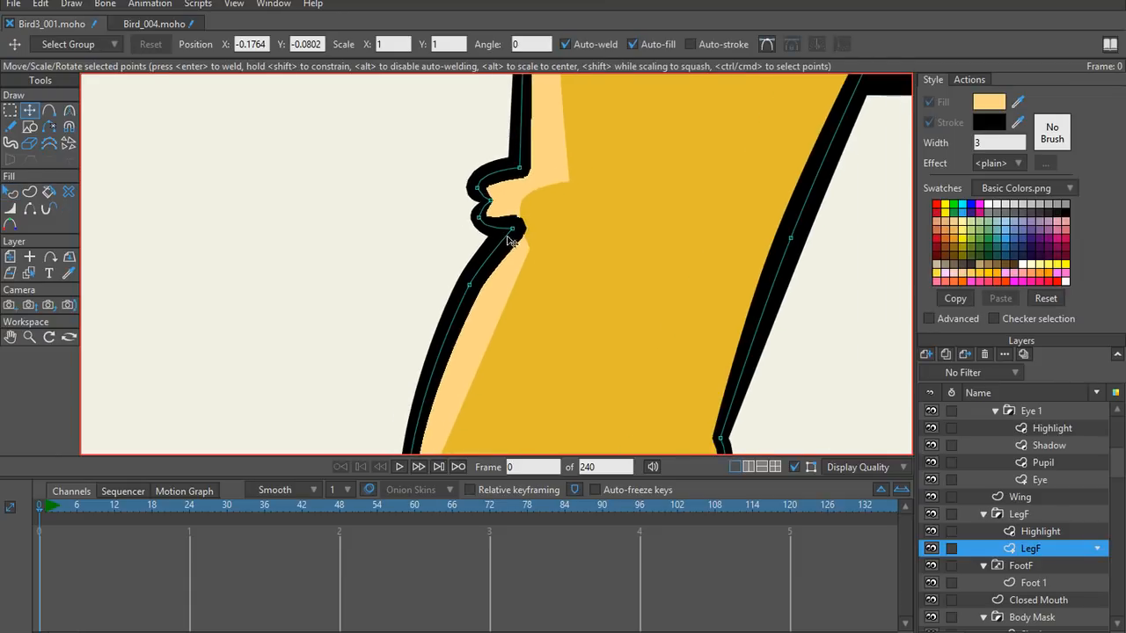
left_click(522, 273, "ctrl+alt")
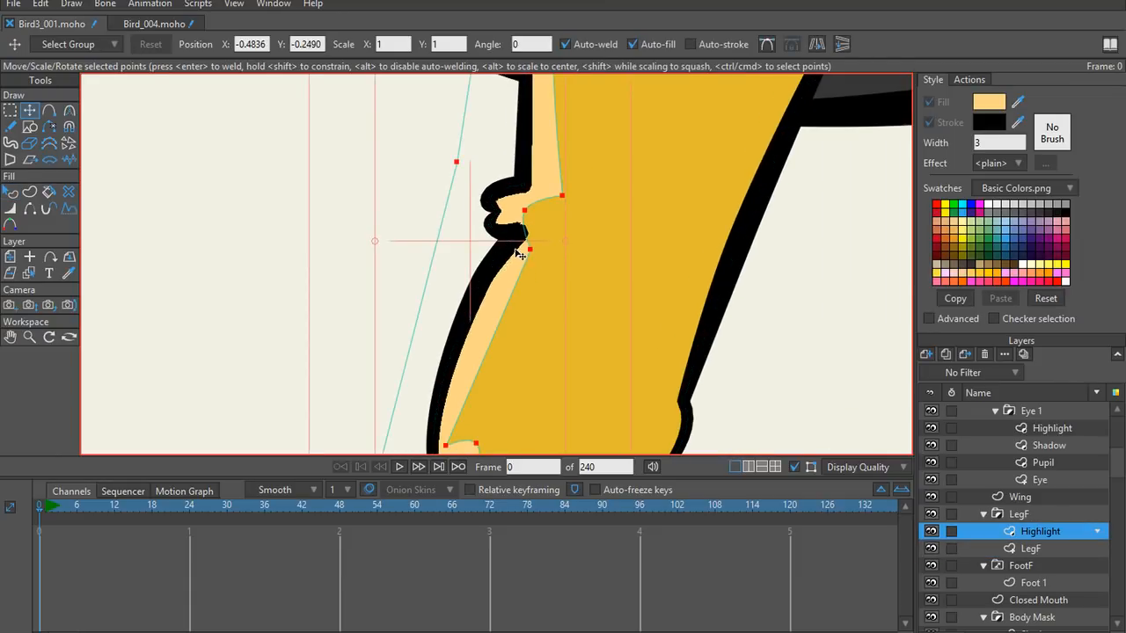
scroll(516, 250, "up", 3)
left_click(538, 250)
left_click(540, 249)
left_click_drag(540, 249, 591, 156)
scroll(593, 264, "down", 3)
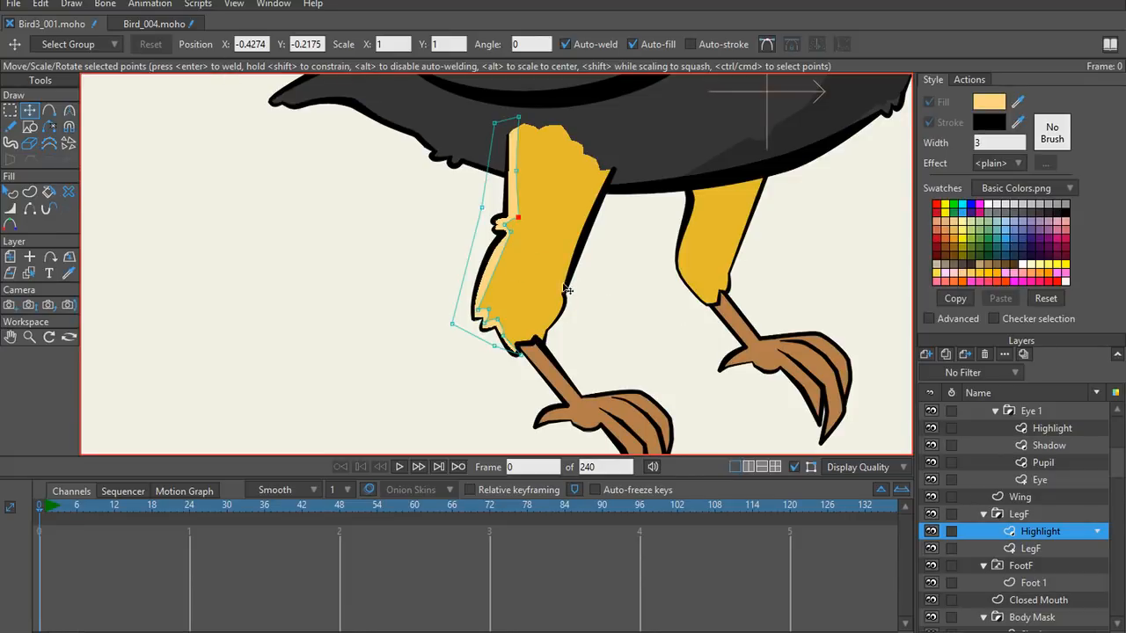
Step: In Bird_004.moho, select the back leg's Highlight layer with all its points and copy the layer
left_click(155, 24)
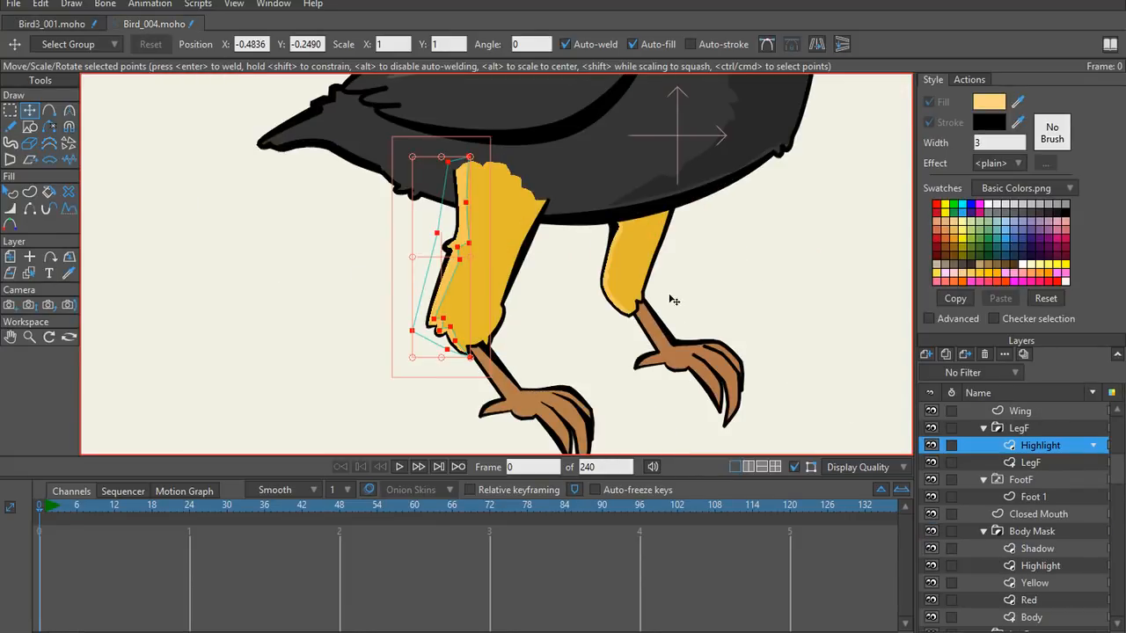
left_click(609, 286, "ctrl+alt")
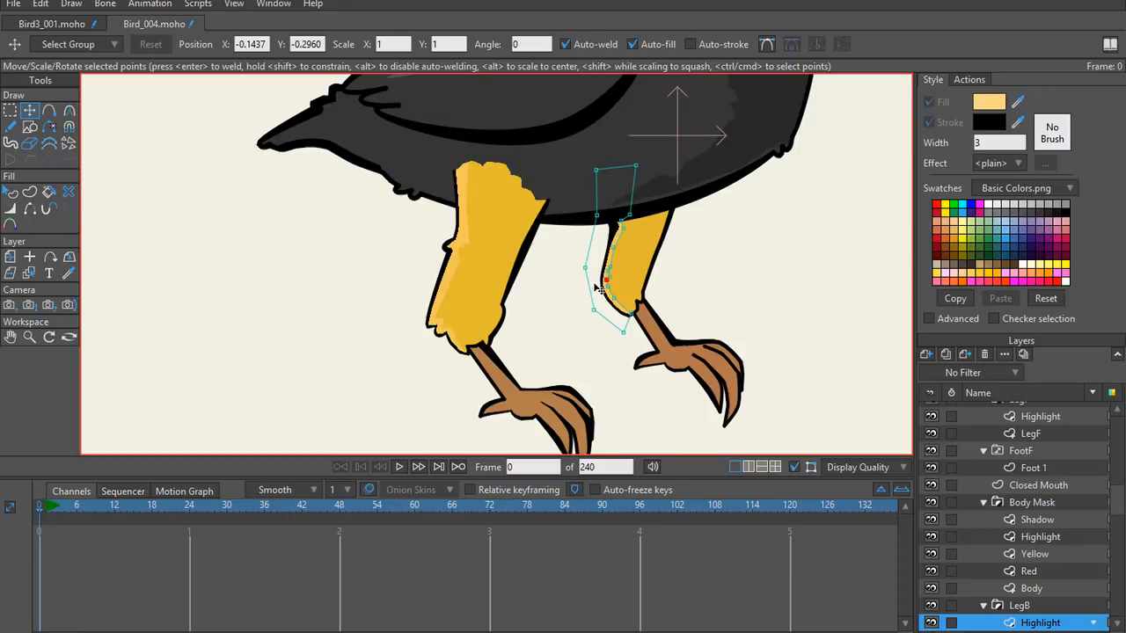
key("ctrl+a")
left_click(41, 5)
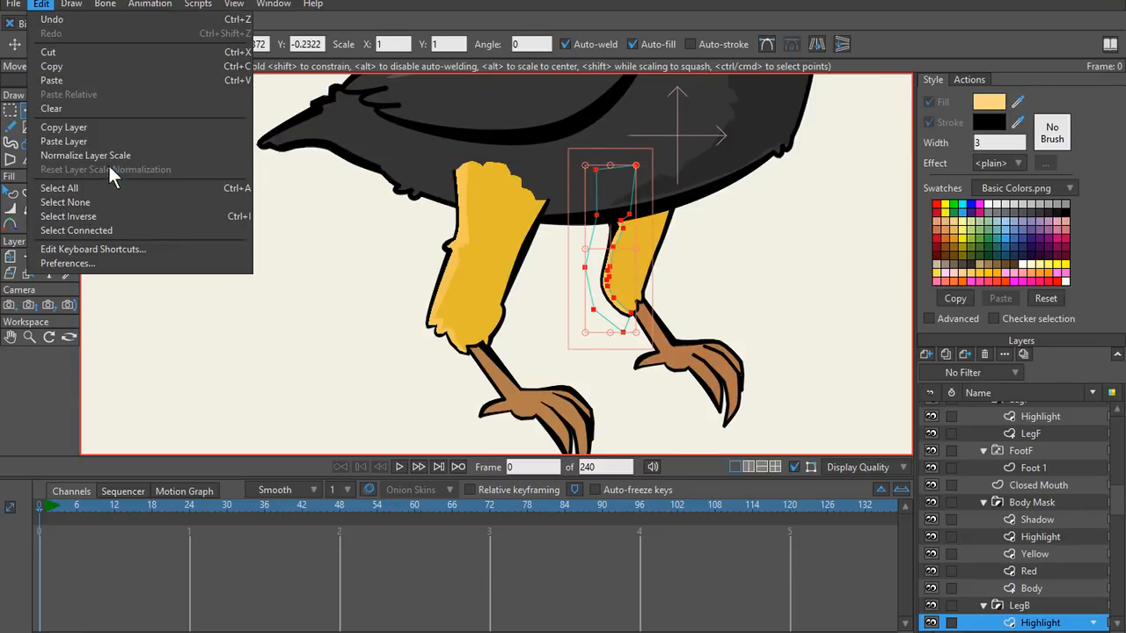
left_click(107, 129)
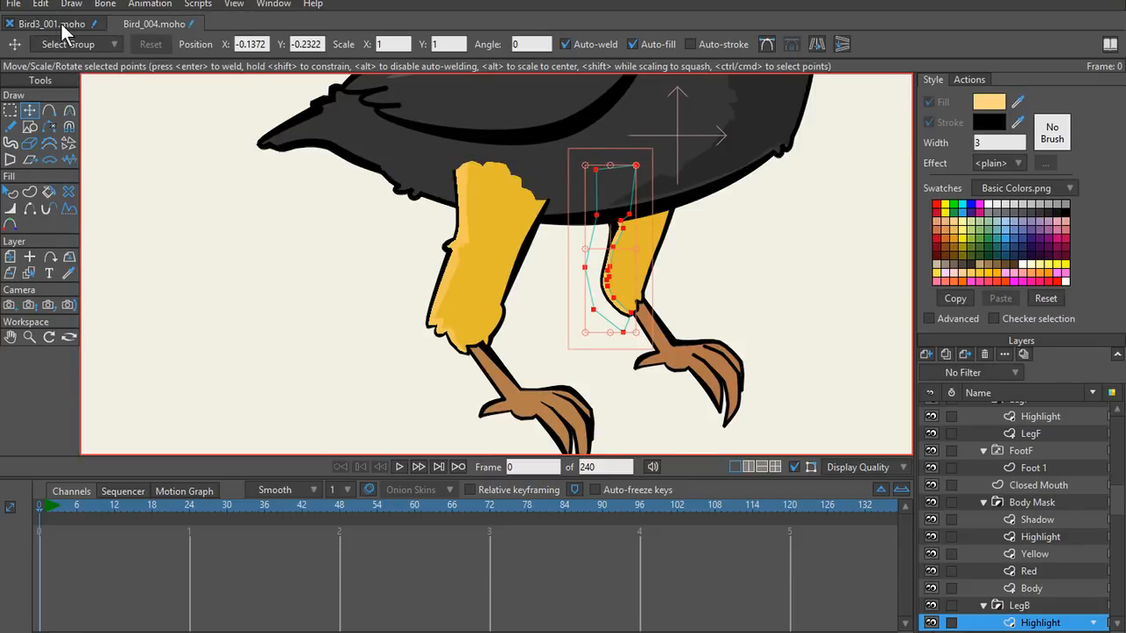
Step: In Bird3_001.moho, put the LegB layer into a new group
left_click(60, 23)
left_click(41, 5)
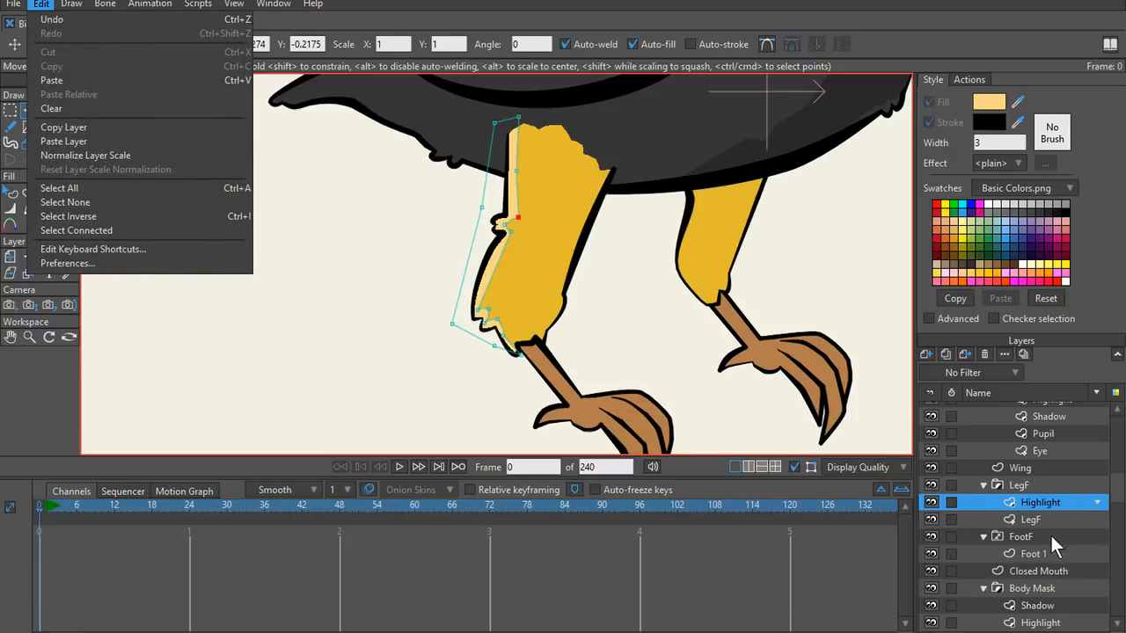
scroll(1115, 580, "down", 2)
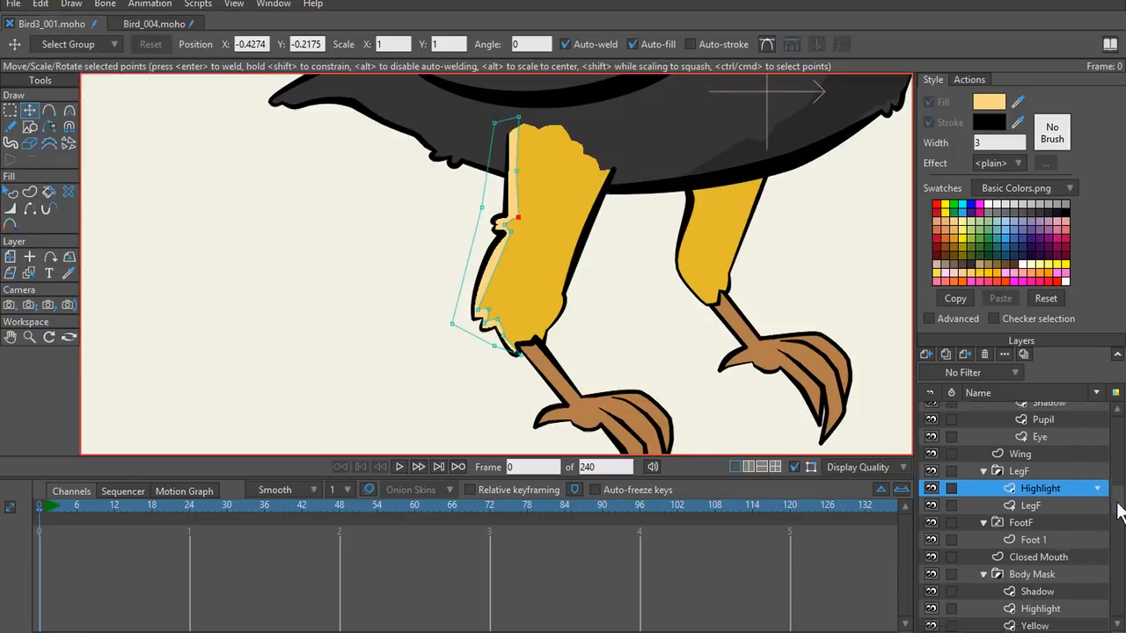
scroll(1115, 595, "down", 1)
left_click(1032, 564)
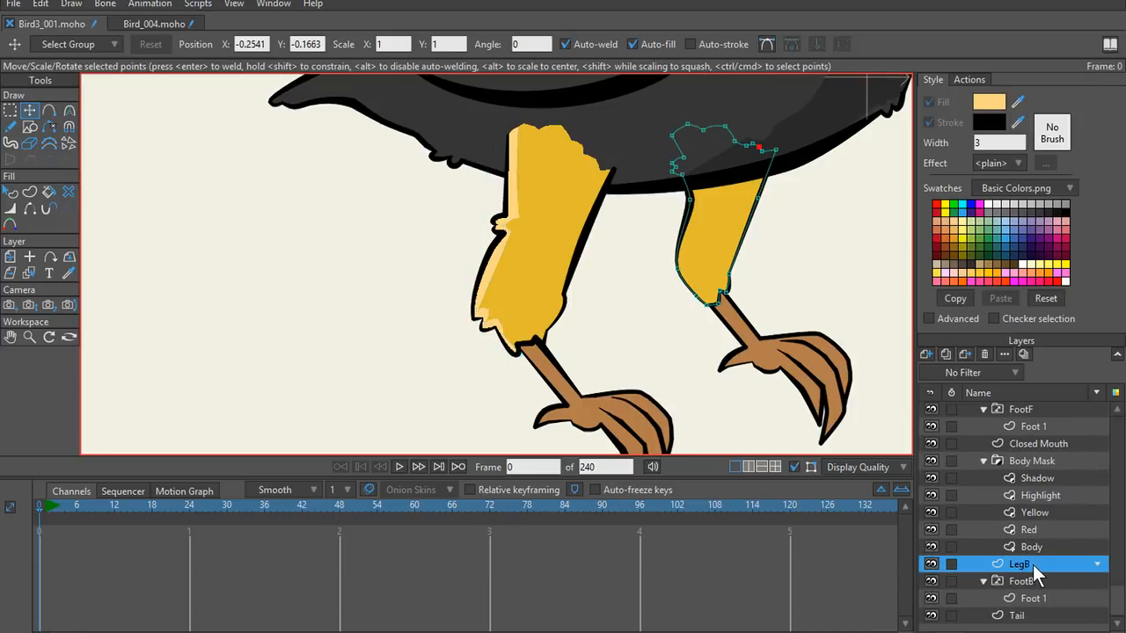
right_click(1032, 564)
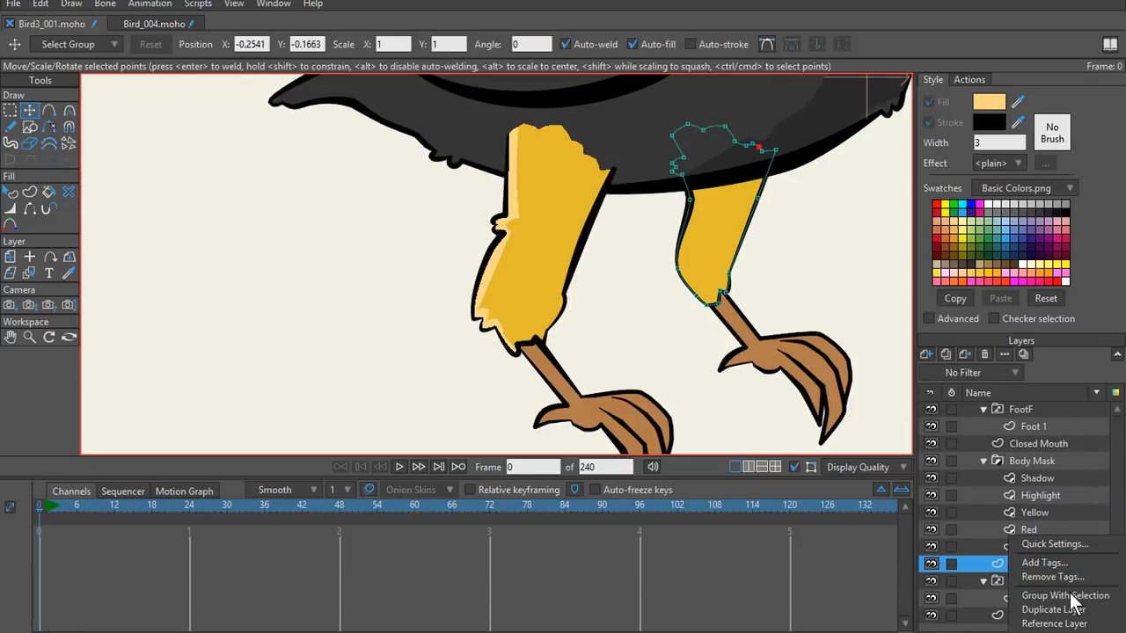
left_click(1075, 598)
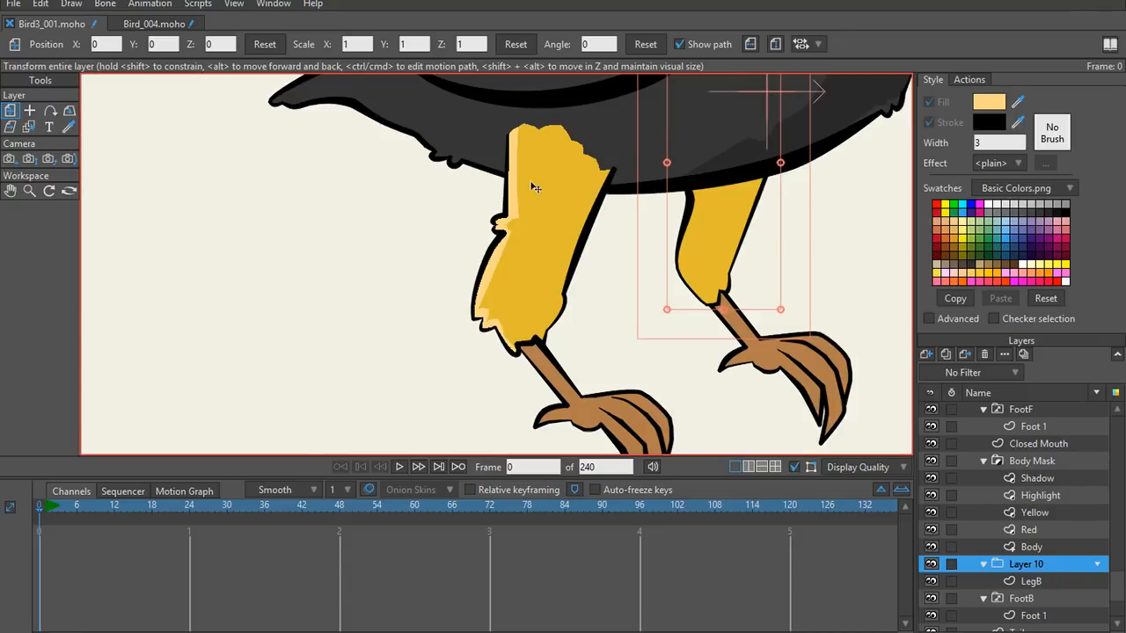
Step: Paste the copied Highlight layer and place it inside the new back leg group, above LegB
left_click(39, 7)
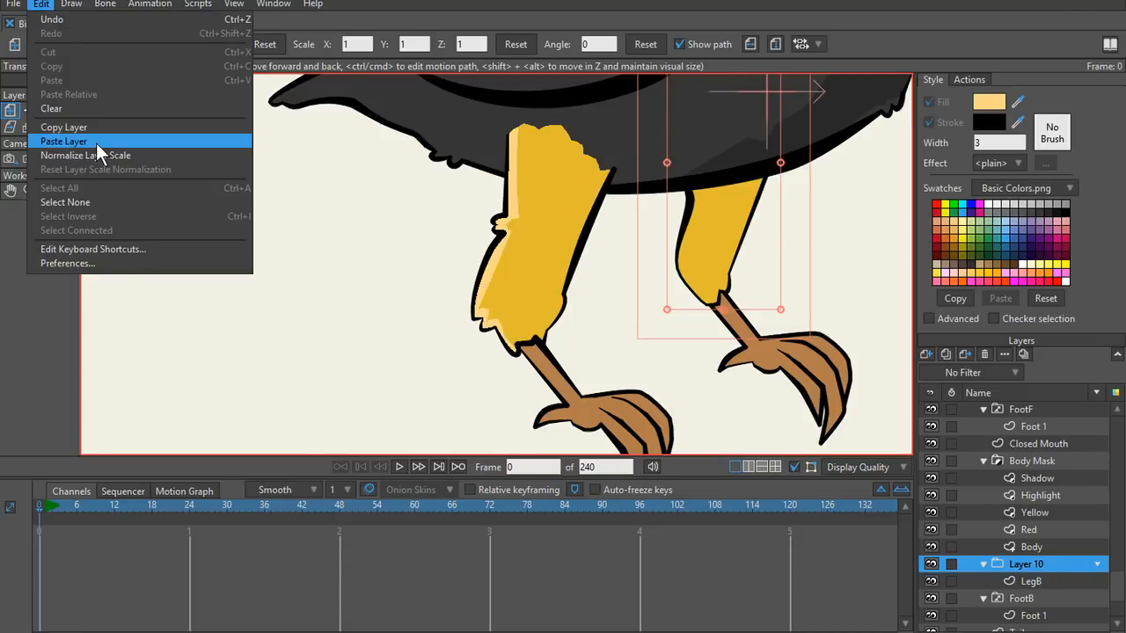
left_click(96, 143)
left_click_drag(1041, 559, 1031, 598)
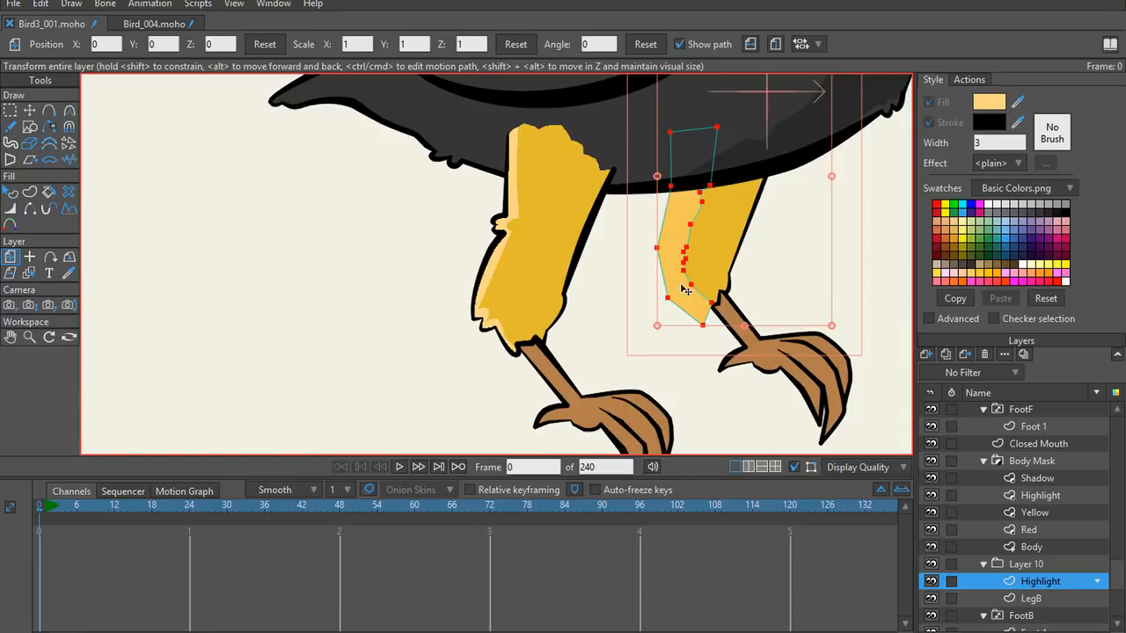
left_click(1053, 597)
left_click(1047, 583)
left_click(1032, 564)
Step: Set the back leg group's mask to Hide all
double_click(1033, 561)
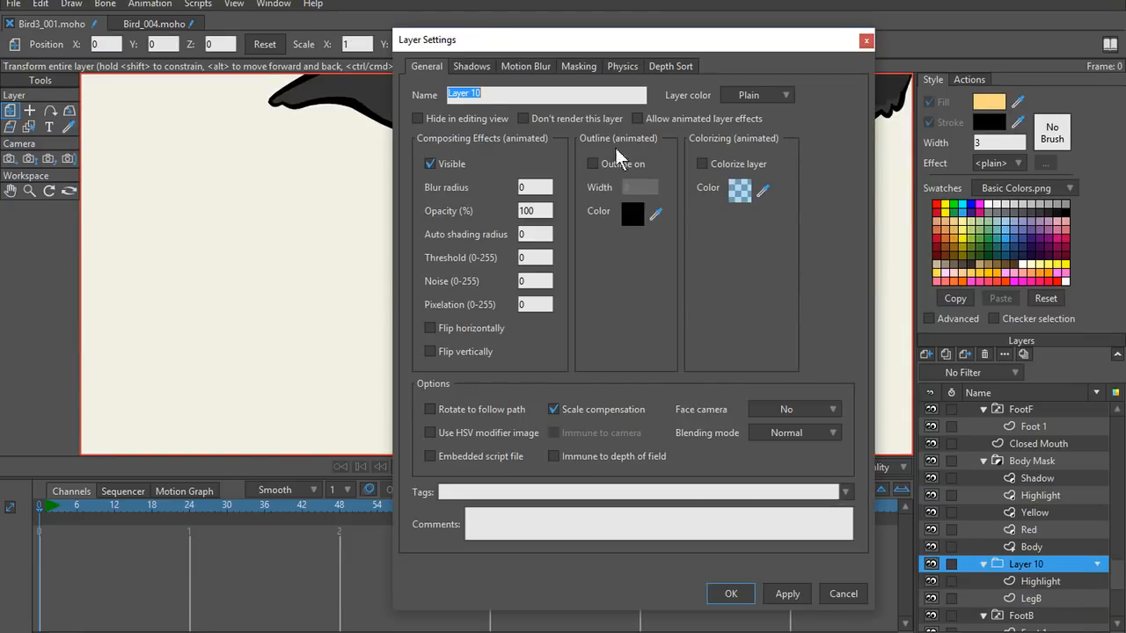
left_click(592, 69)
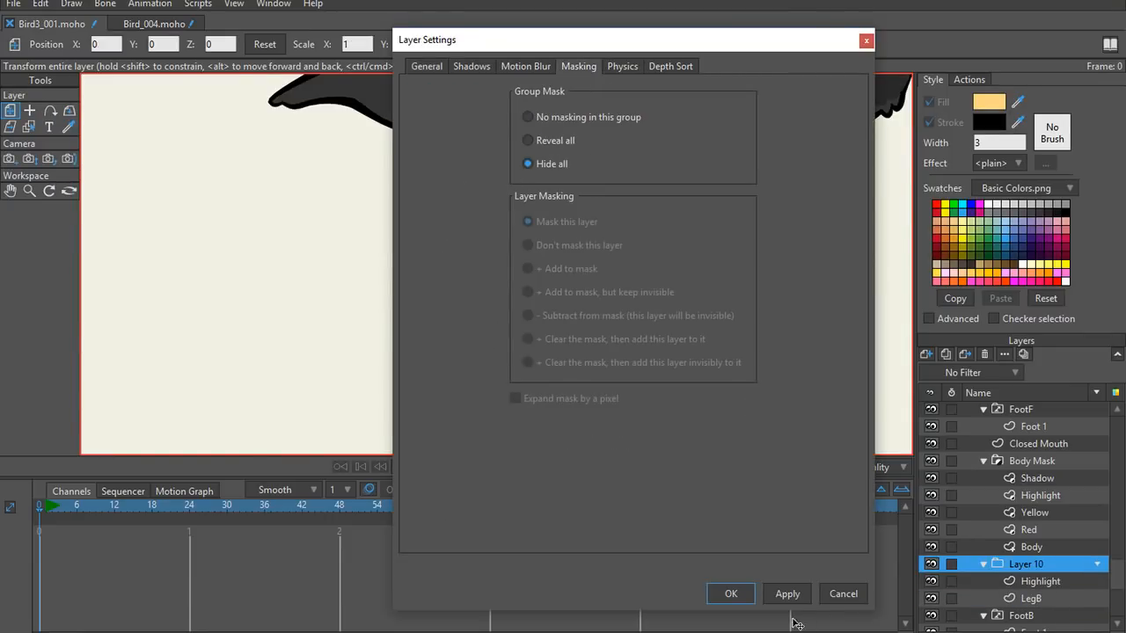
left_click(788, 594)
left_click(730, 594)
Step: Set the LegB layer's masking to Add to mask with strokes excluded
double_click(1038, 599)
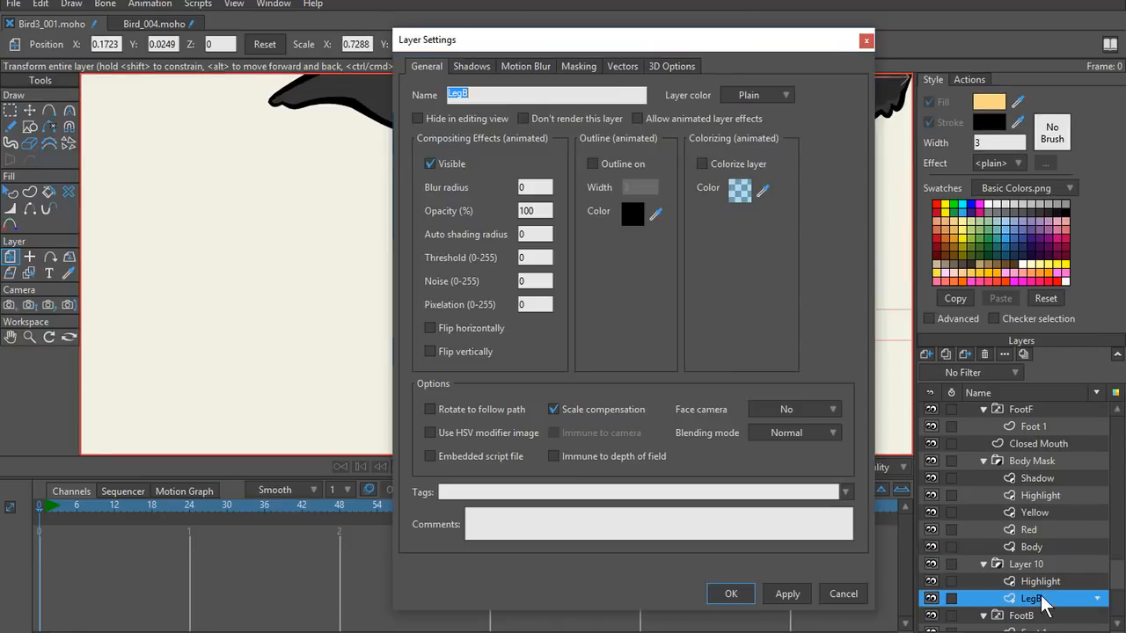
left_click(579, 68)
left_click(516, 318)
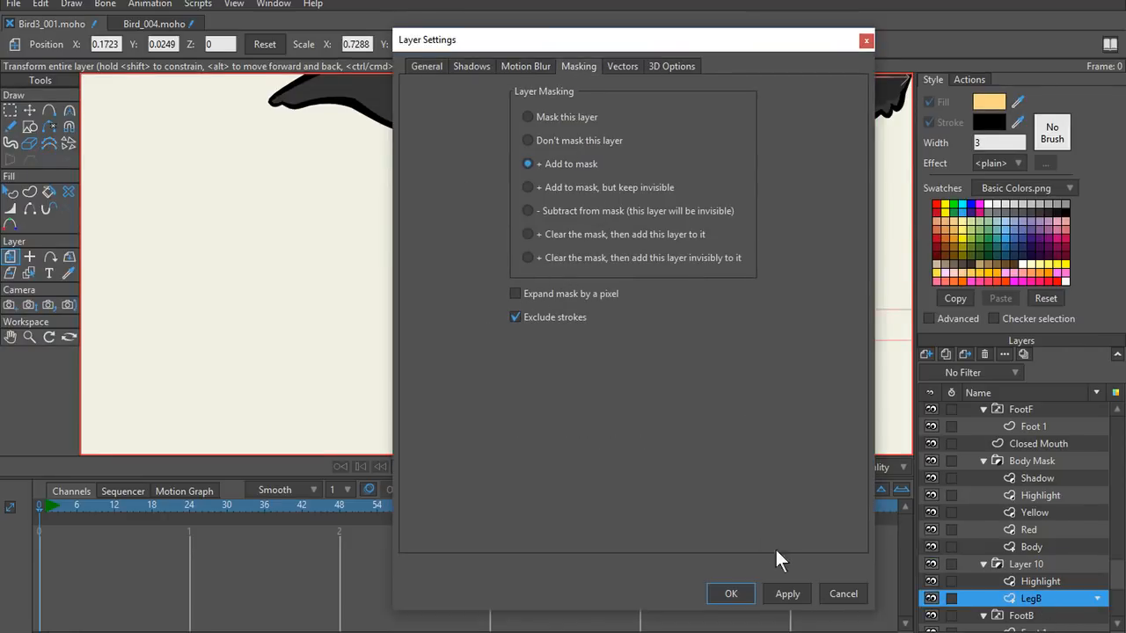
left_click(730, 594)
Step: Select the back leg's highlight shape and sample its fill color from the front leg's lighter yellow highlight
scroll(704, 337, "up", 4)
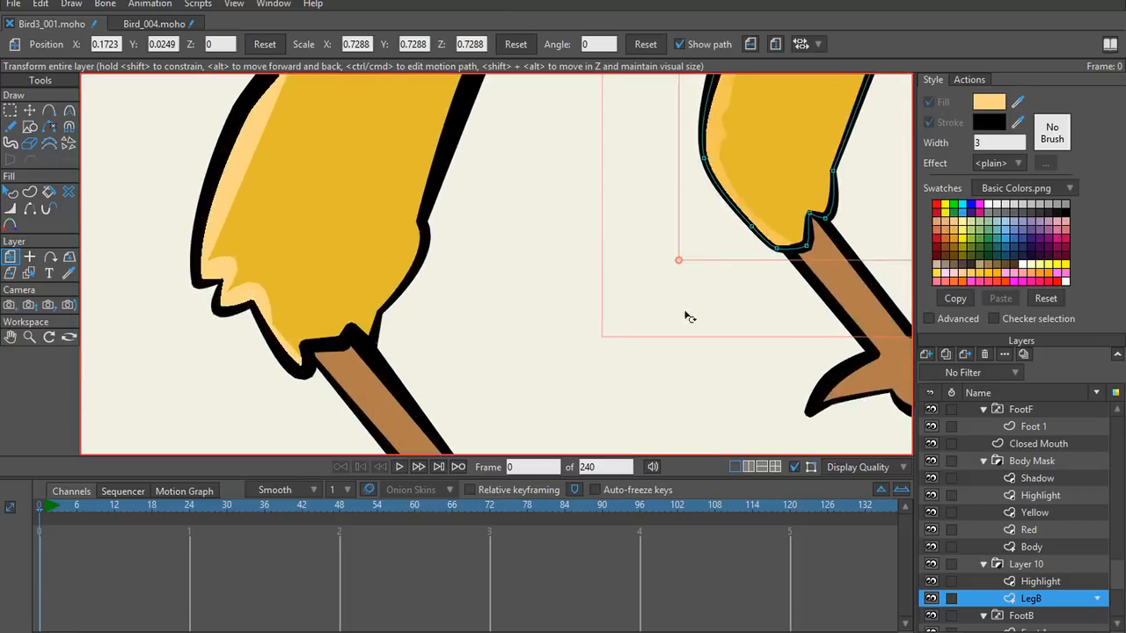
left_click(684, 169, "ctrl+alt")
key("q")
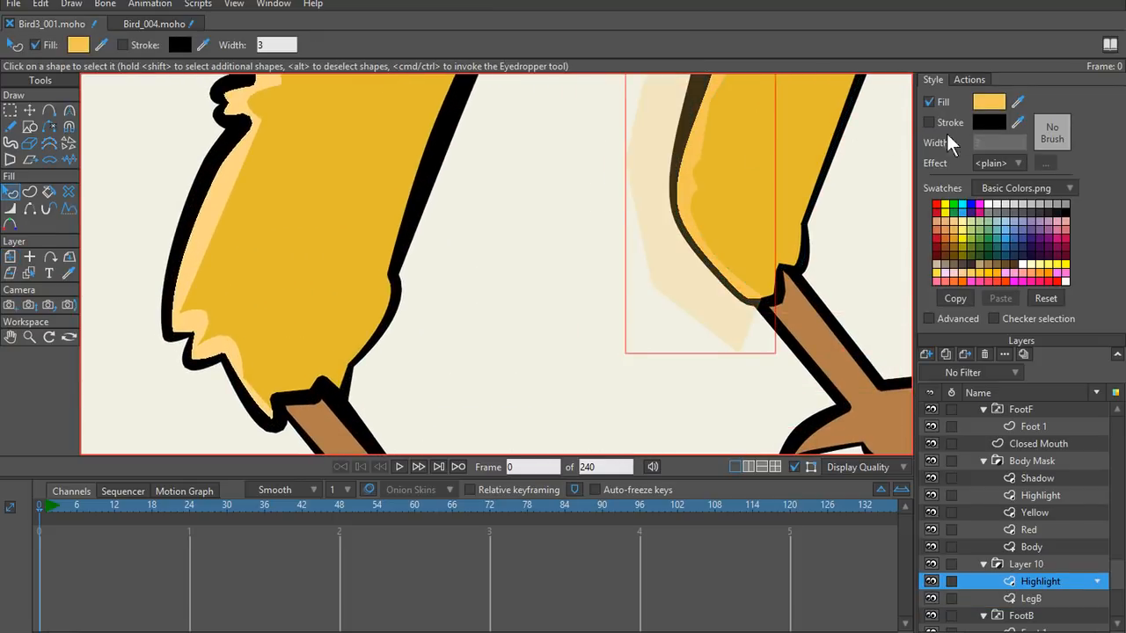
left_click_drag(1018, 101, 202, 218)
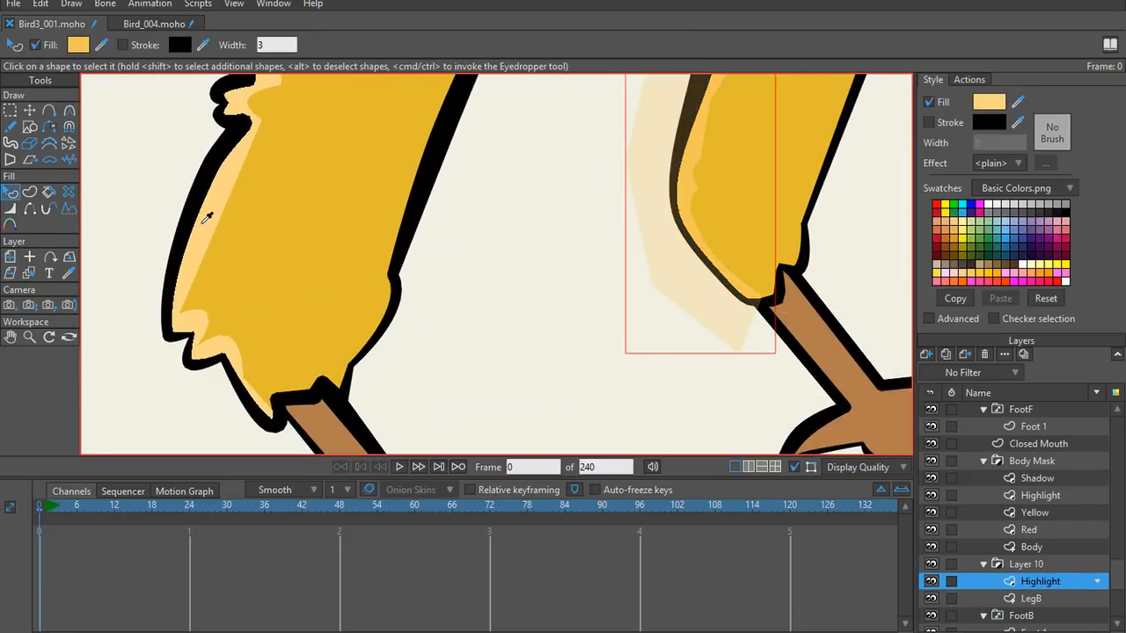
Step: Examine the whole bird with both leg highlights from near and far, closing the File Explorer window that opens
key("t")
scroll(565, 307, "down", 4)
scroll(629, 277, "down", 3)
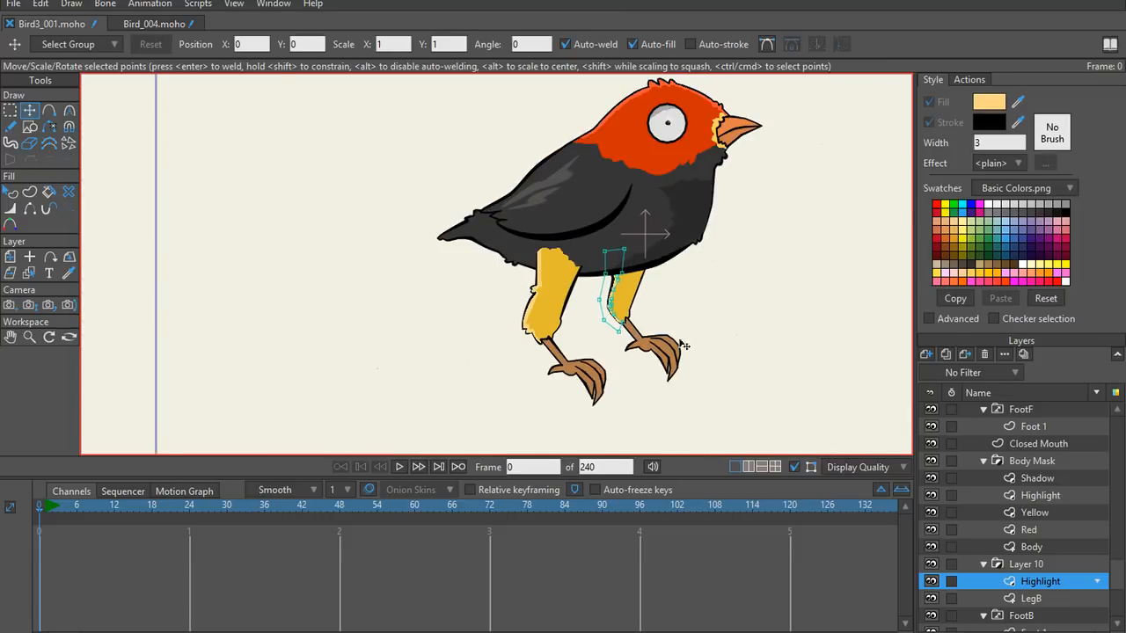
scroll(668, 295, "down", 5)
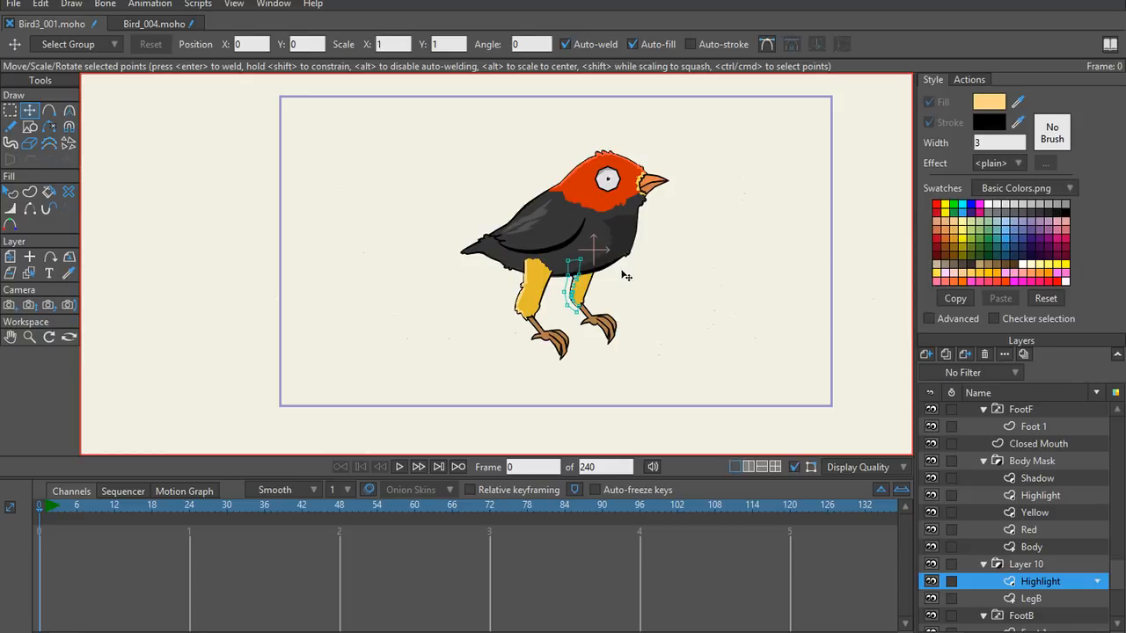
scroll(630, 275, "up", 3)
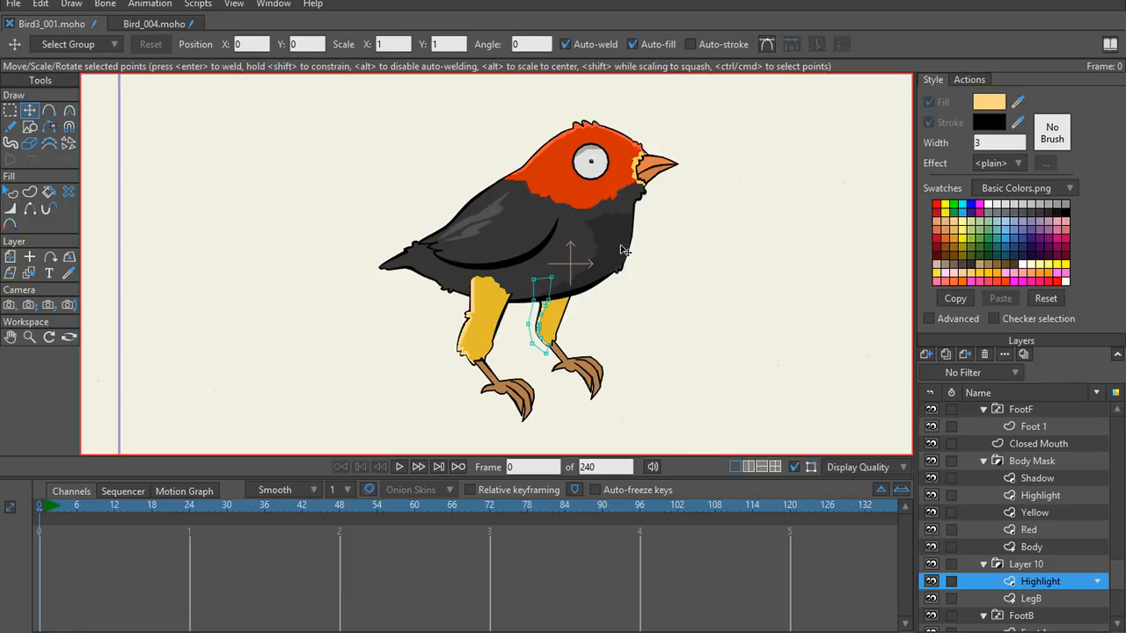
scroll(619, 255, "up", 3)
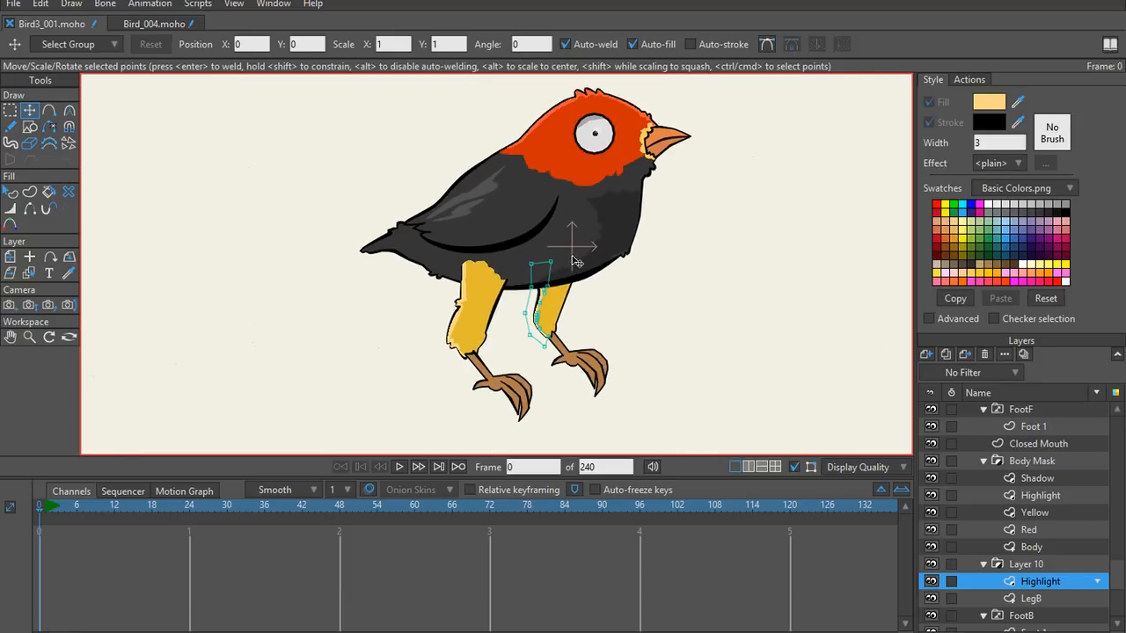
scroll(576, 261, "down", 4)
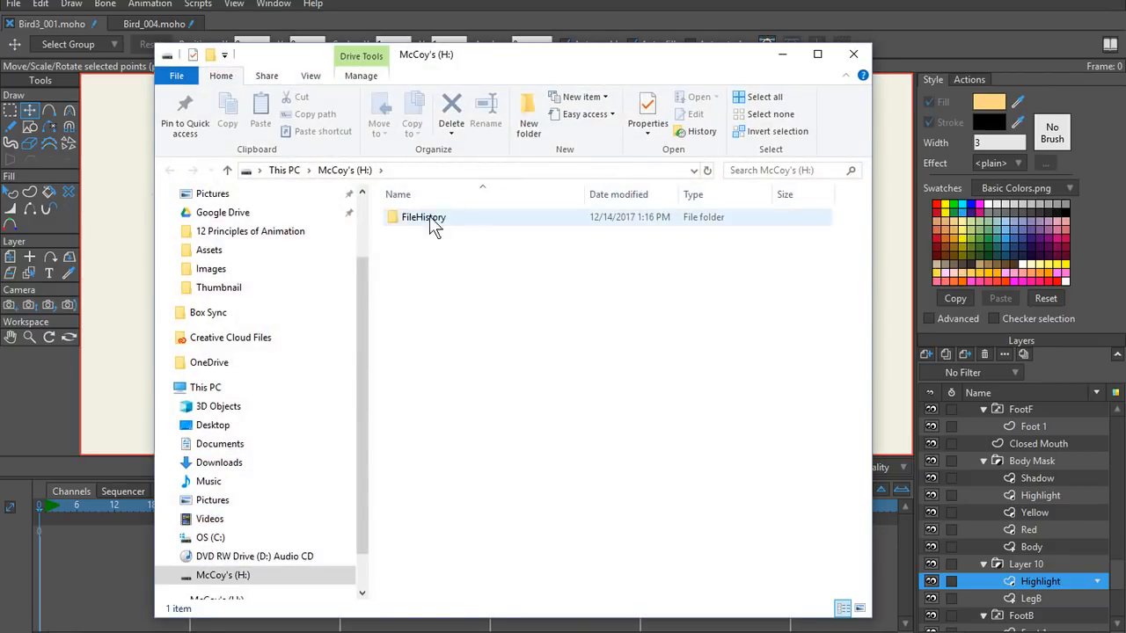
left_click(851, 57)
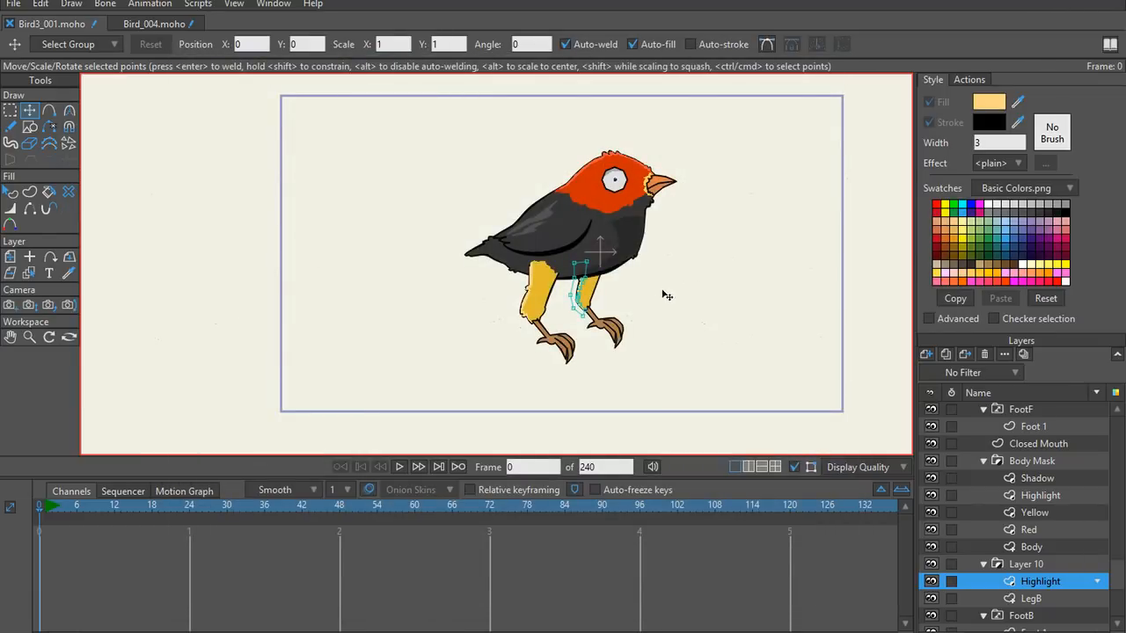
scroll(660, 304, "up", 2)
scroll(631, 291, "down", 4)
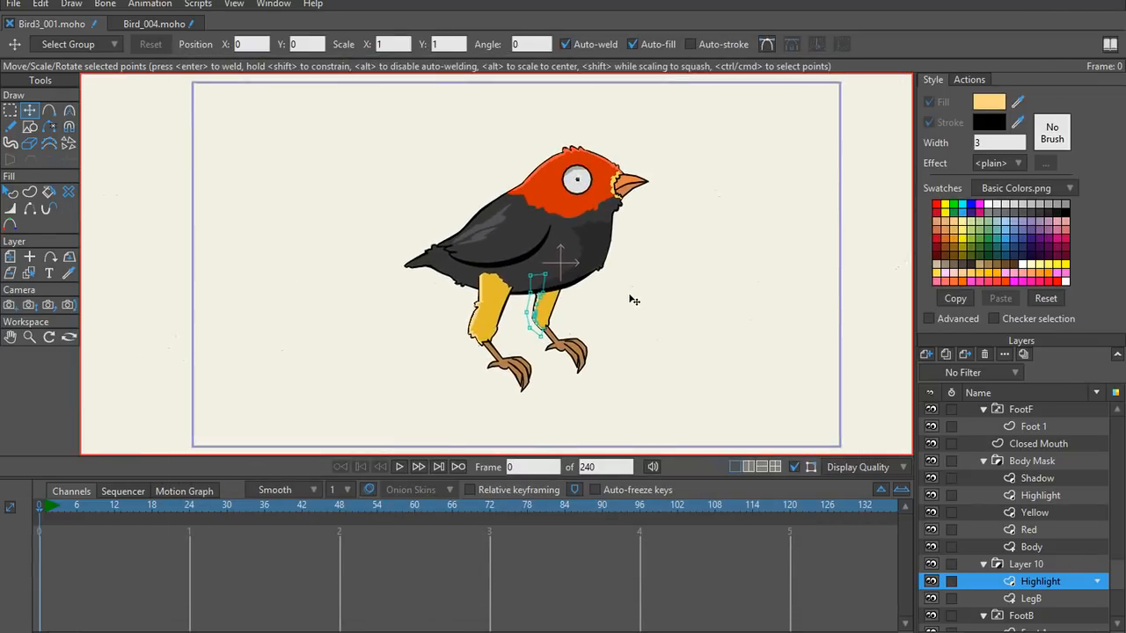
scroll(624, 305, "up", 1)
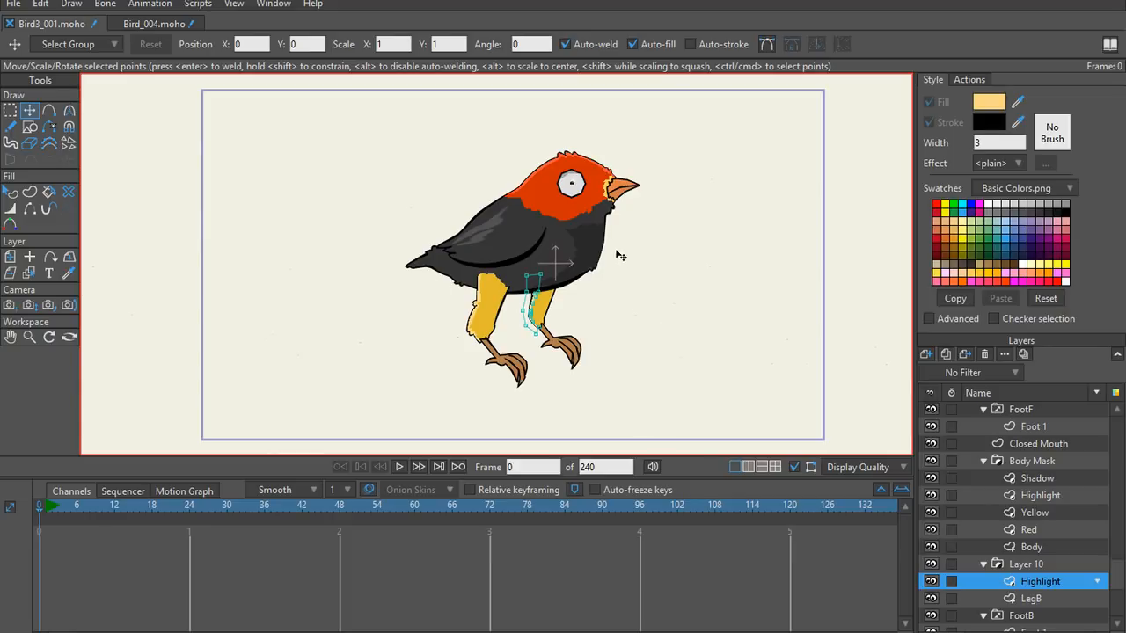
Step: Collapse the Body Mask, LegF and Eyes groups and the parent Silly Bird bone layer
left_click(982, 460)
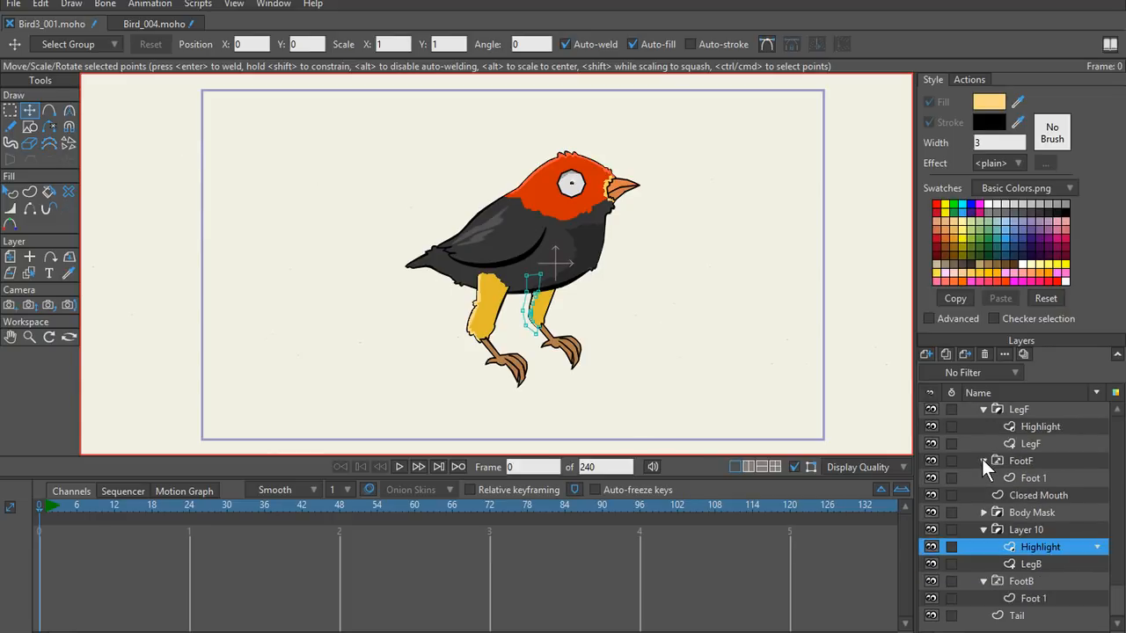
scroll(985, 451, "up", 2)
left_click(984, 479)
scroll(984, 480, "up", 2)
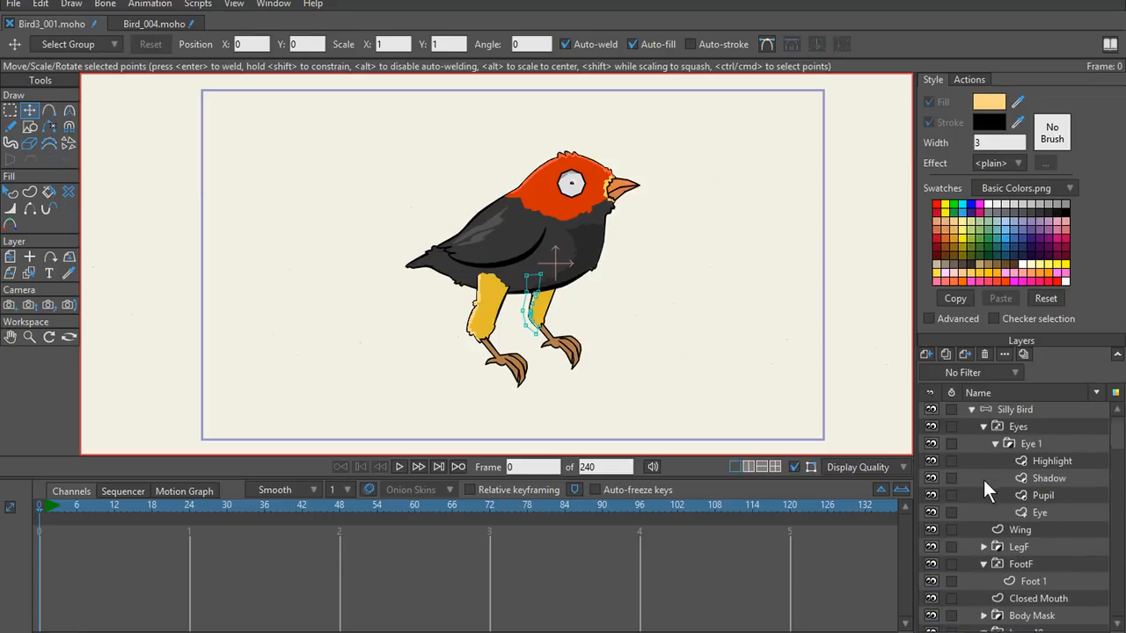
left_click(983, 429)
left_click(972, 410)
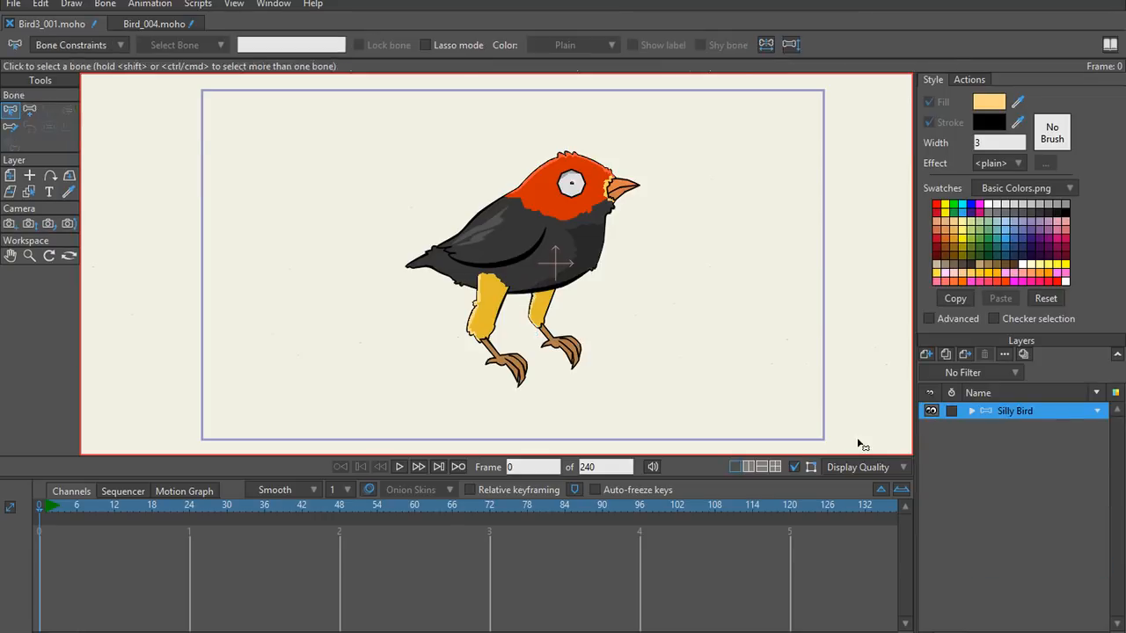
scroll(634, 317, "down", 1)
scroll(634, 318, "up", 1)
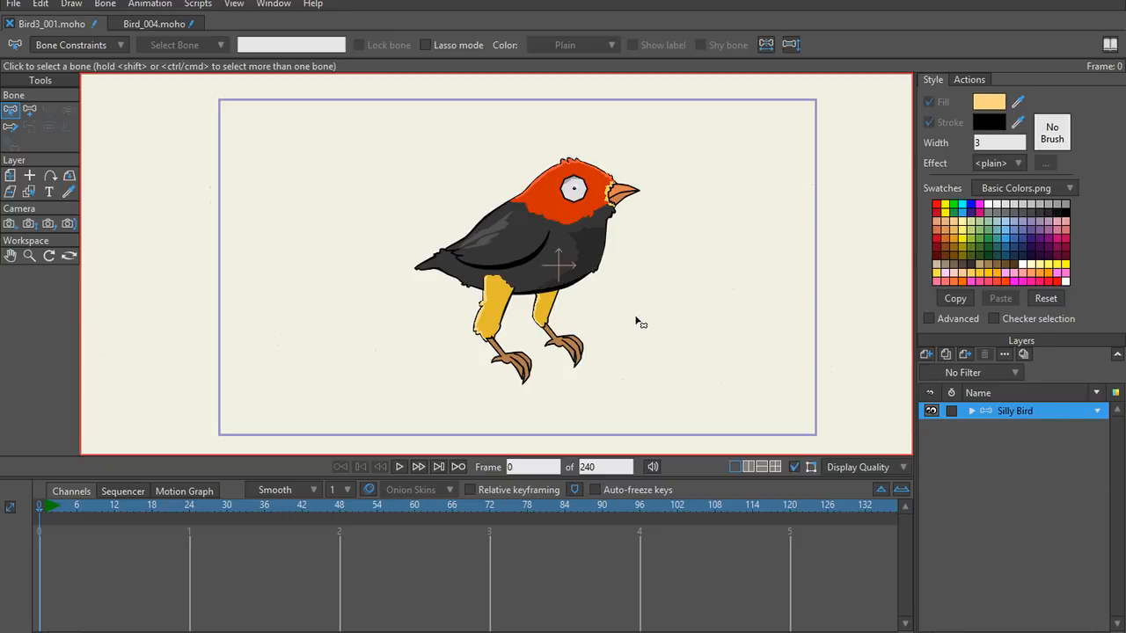
scroll(654, 335, "up", 3)
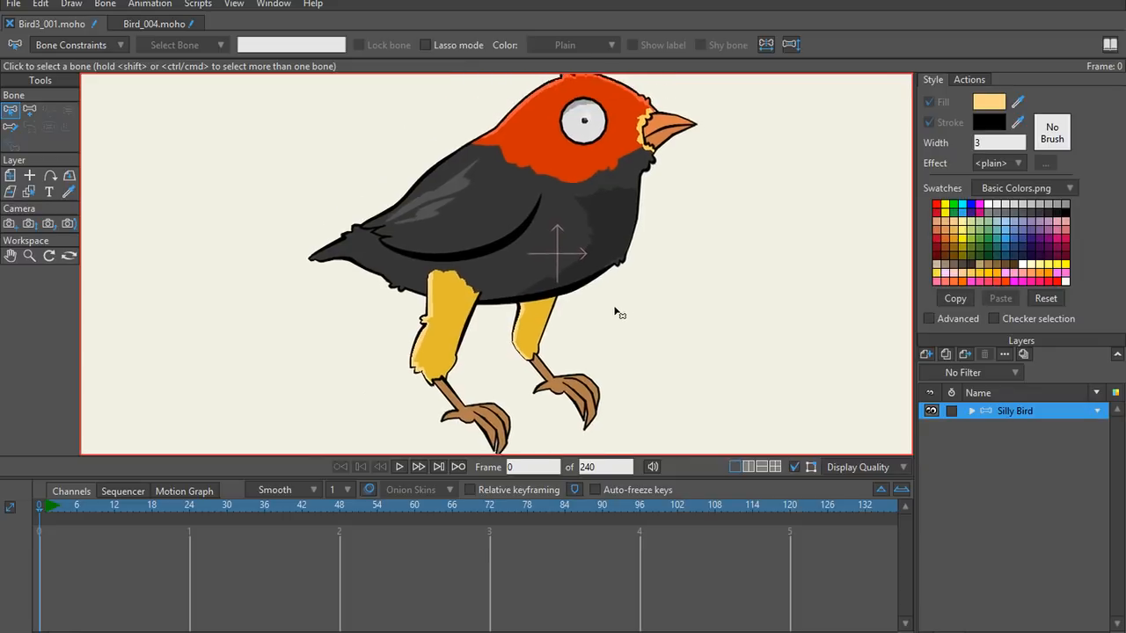
scroll(624, 321, "down", 1)
scroll(404, 235, "up", 3)
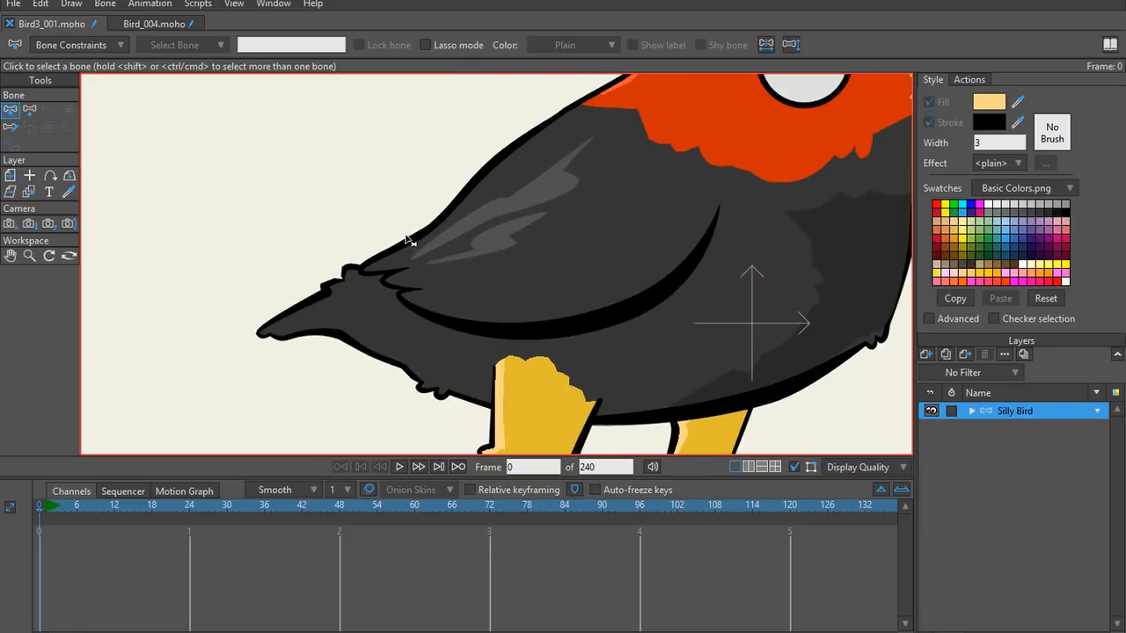
Step: On the Wing layer, add a point to the upper highlight's top edge and move the edge points outward to widen it
scroll(633, 202, "down", 1)
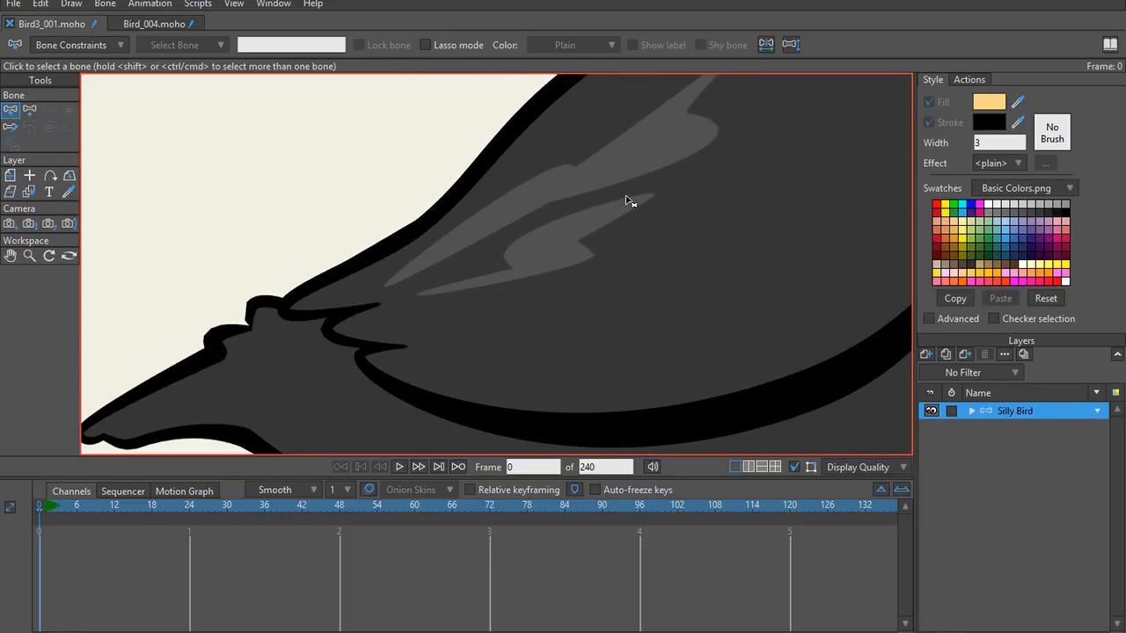
scroll(677, 234, "down", 1)
left_click_drag(678, 234, 653, 345)
scroll(654, 345, "up", 3)
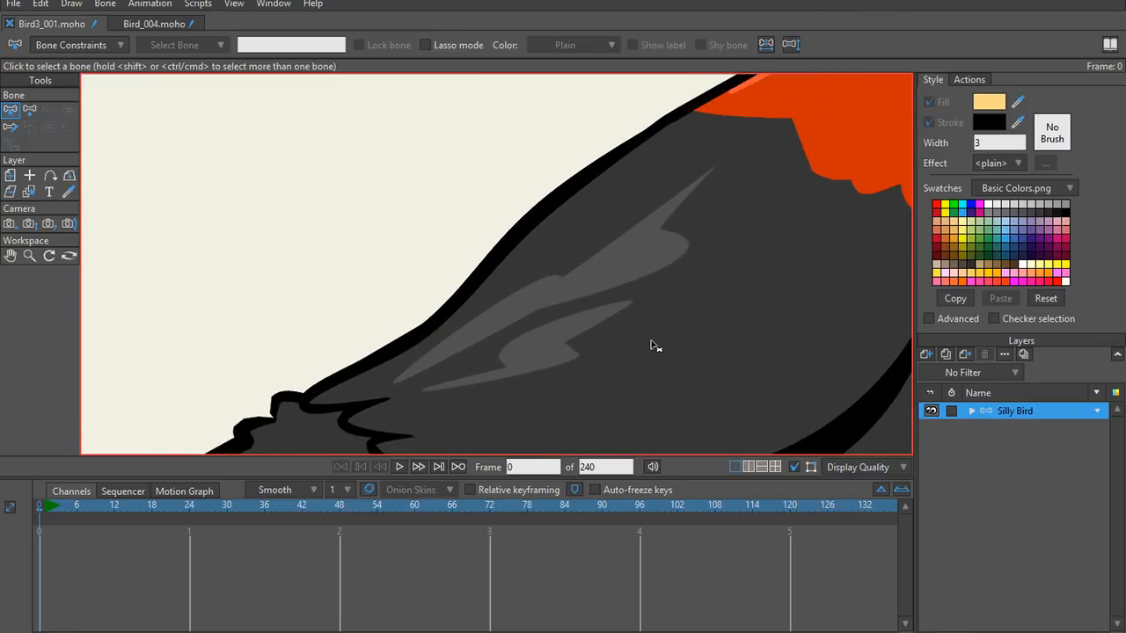
right_click(632, 252, "alt")
scroll(632, 256, "up", 2)
key("a")
key("t")
left_click_drag(615, 234, 915, 124)
key("c")
key("t")
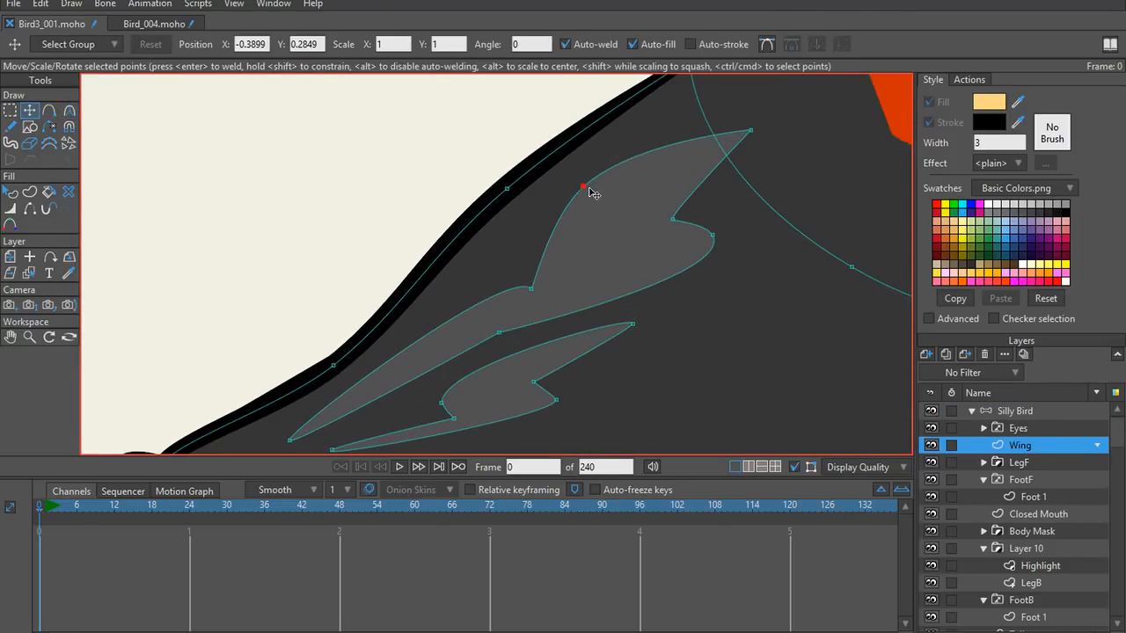
left_click_drag(589, 187, 594, 193)
left_click_drag(531, 288, 515, 280)
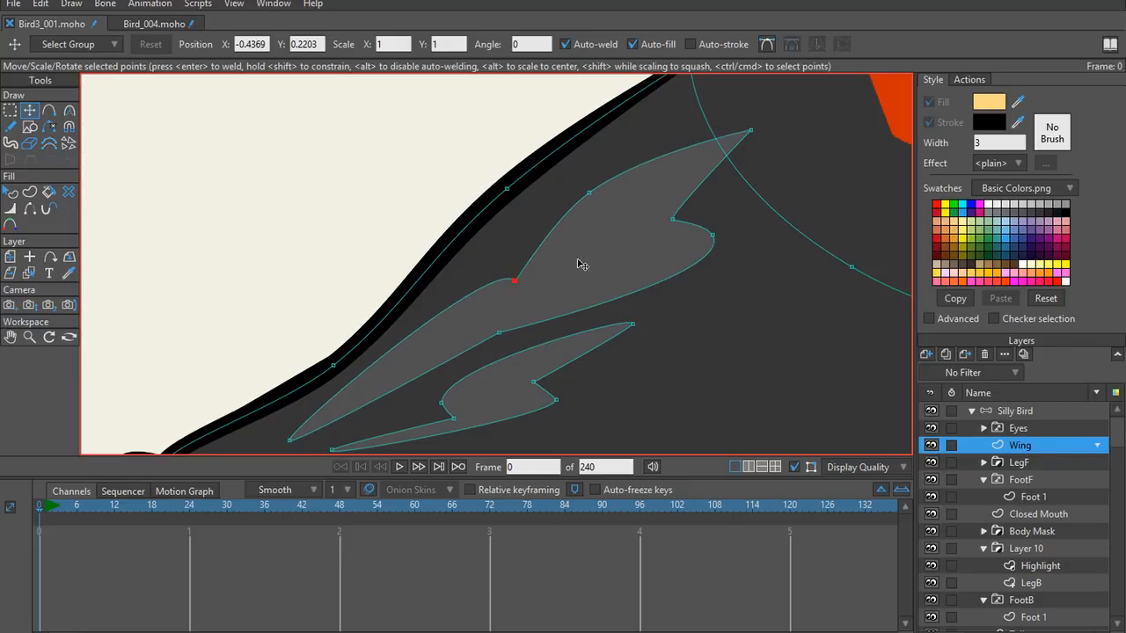
Step: Examine the leg highlights from near and far, selecting the back leg's Highlight layer
scroll(581, 264, "down", 8)
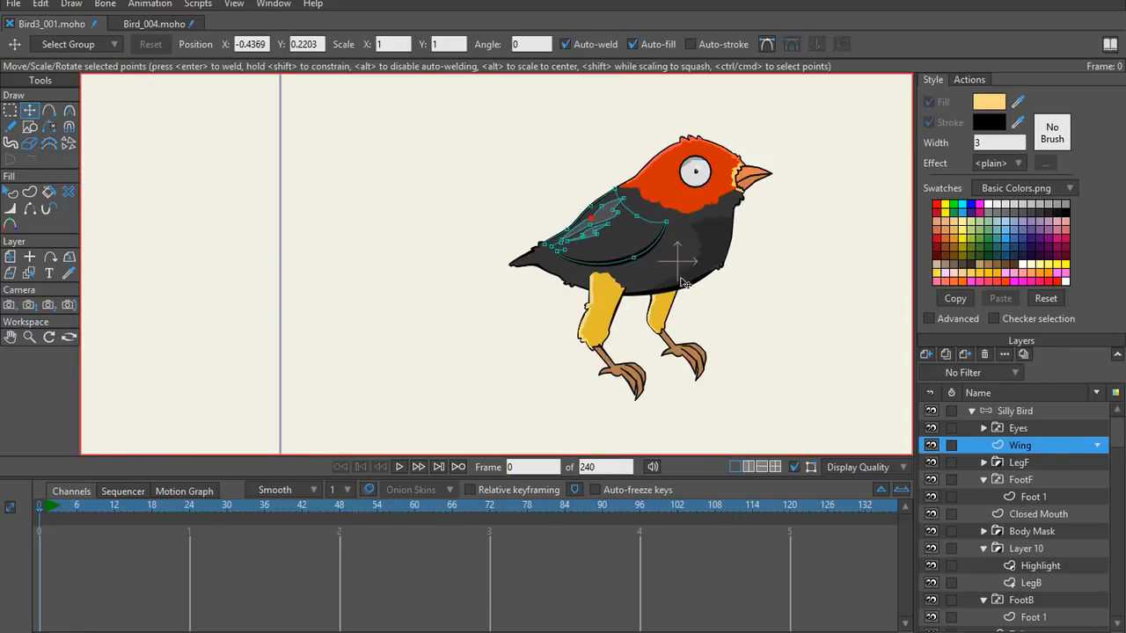
scroll(683, 281, "down", 3)
scroll(641, 327, "up", 10)
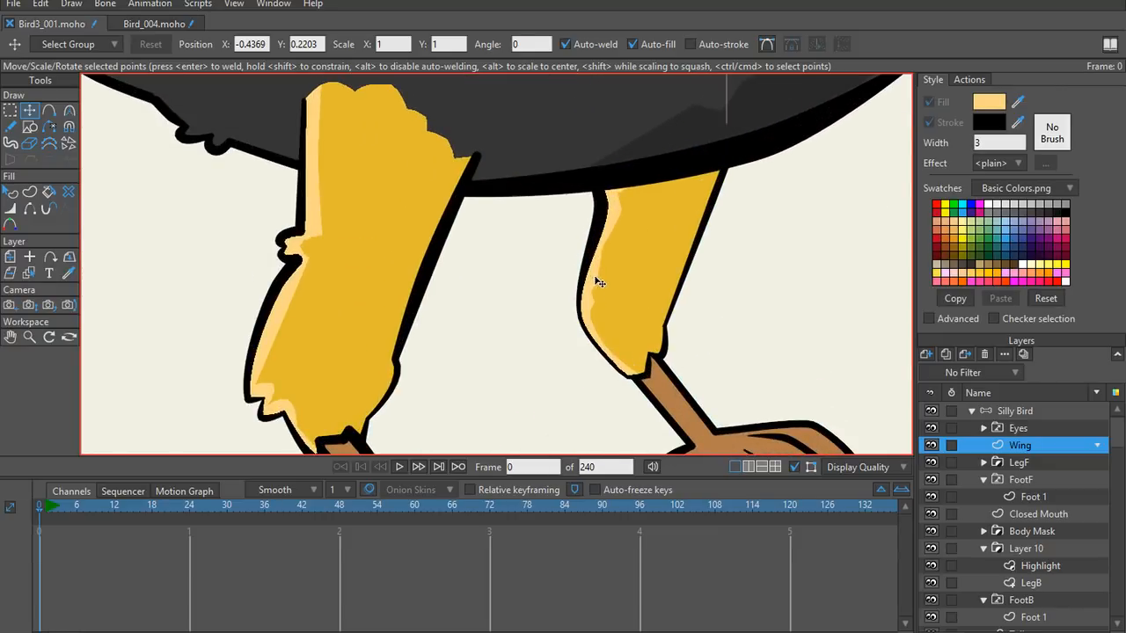
scroll(598, 279, "up", 4)
left_click(603, 251, "ctrl+alt")
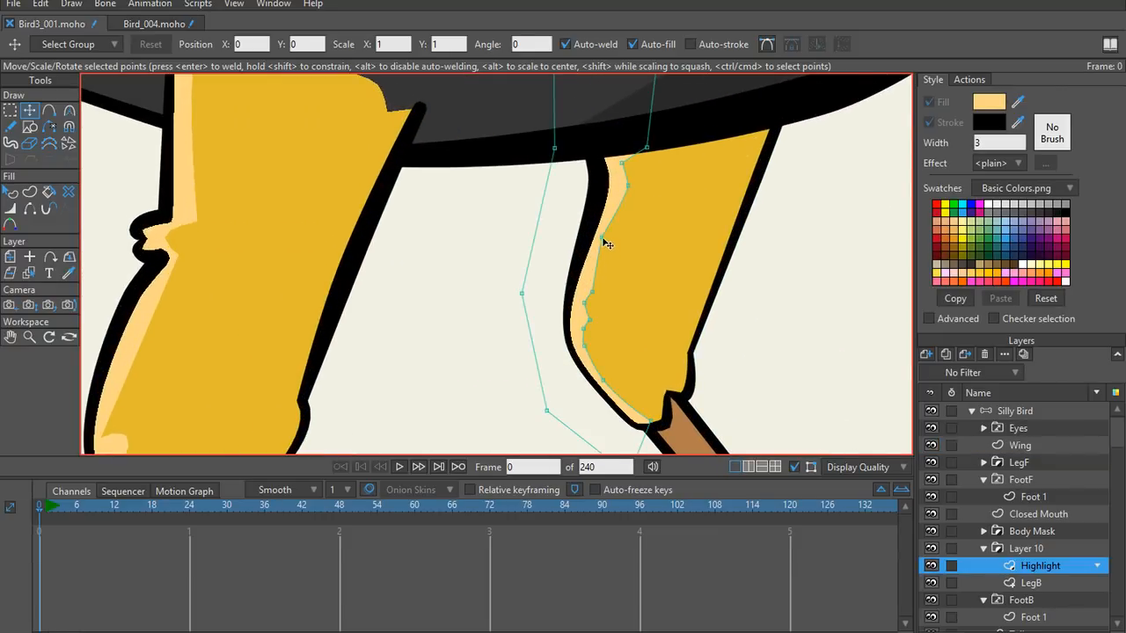
scroll(653, 241, "down", 5)
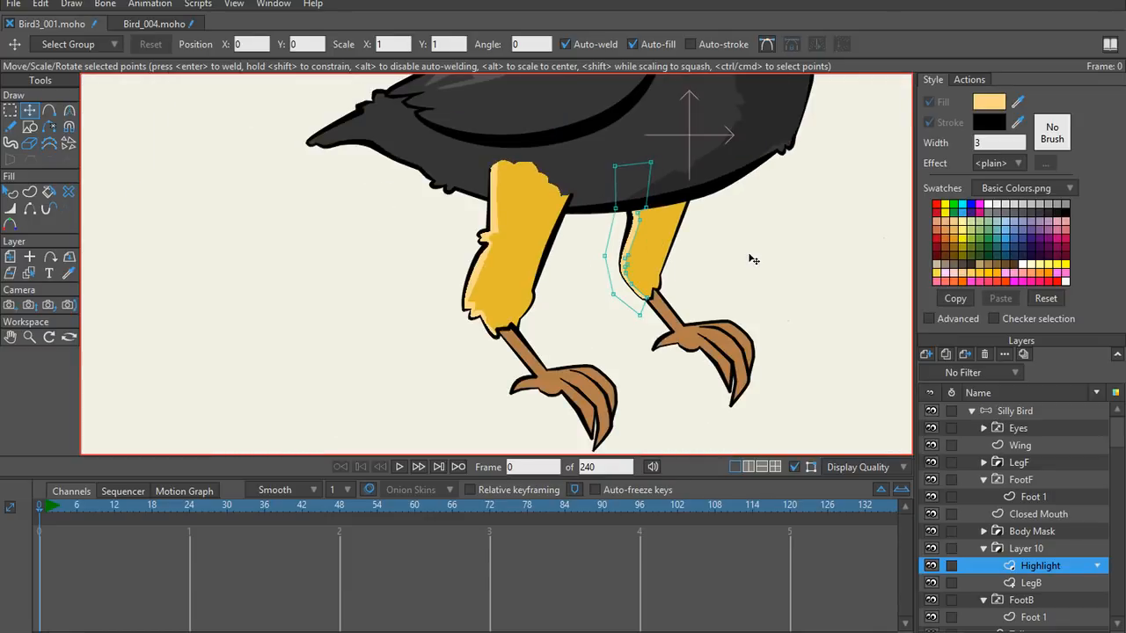
scroll(749, 258, "down", 5)
key("c")
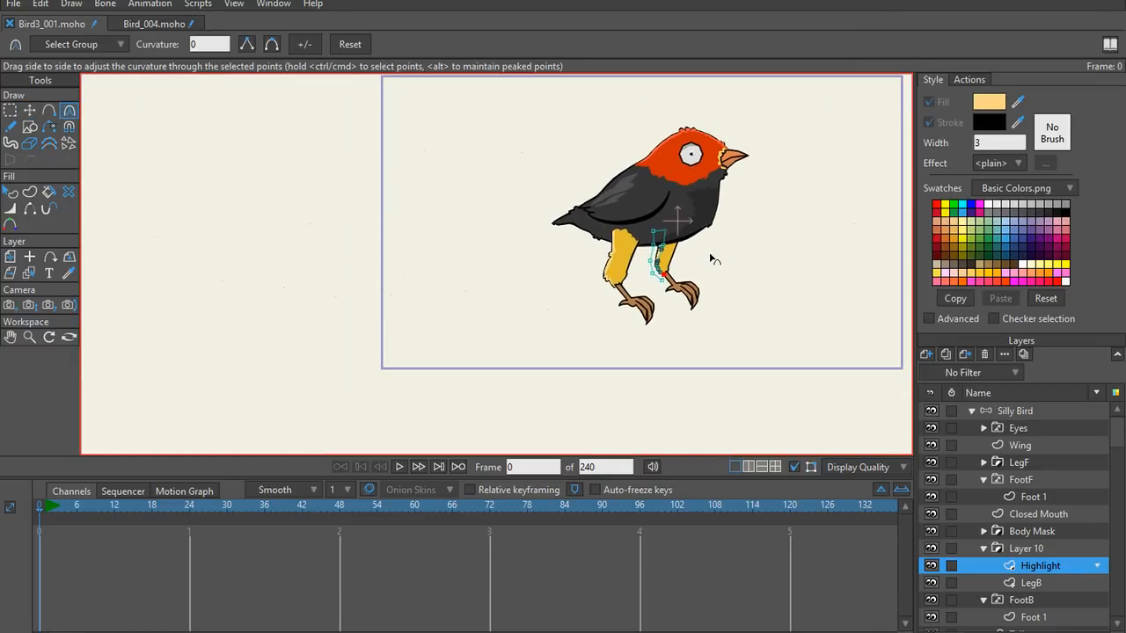
Step: Examine the bird's head and eye up close, and view the whole character within the frame
scroll(754, 250, "up", 3)
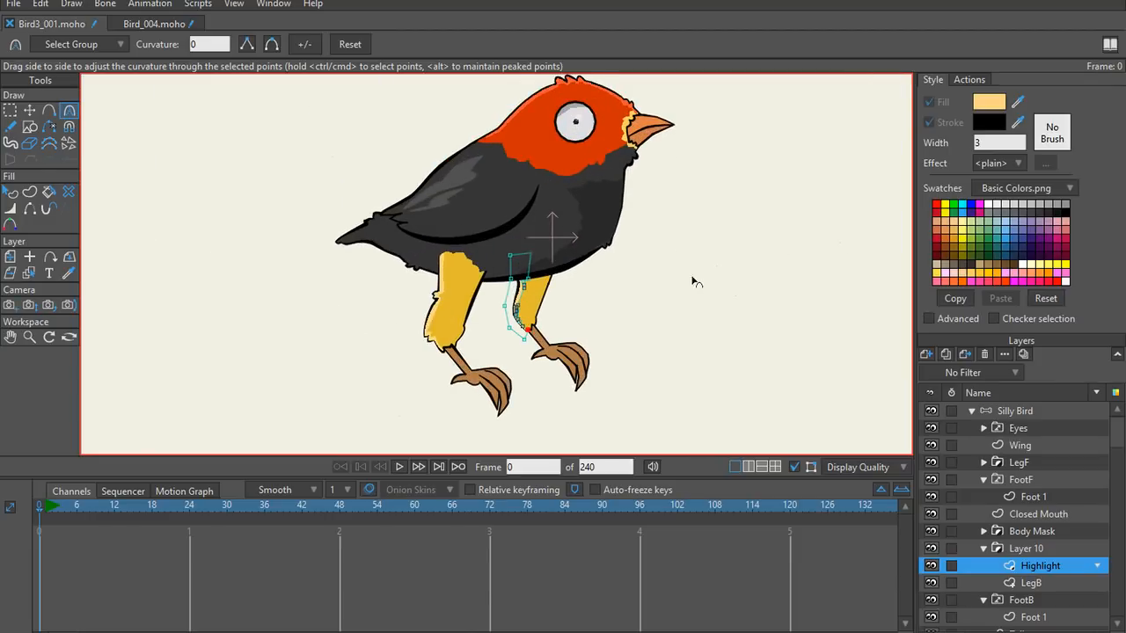
left_click_drag(693, 281, 746, 321)
scroll(739, 307, "up", 6)
left_click_drag(686, 167, 774, 480)
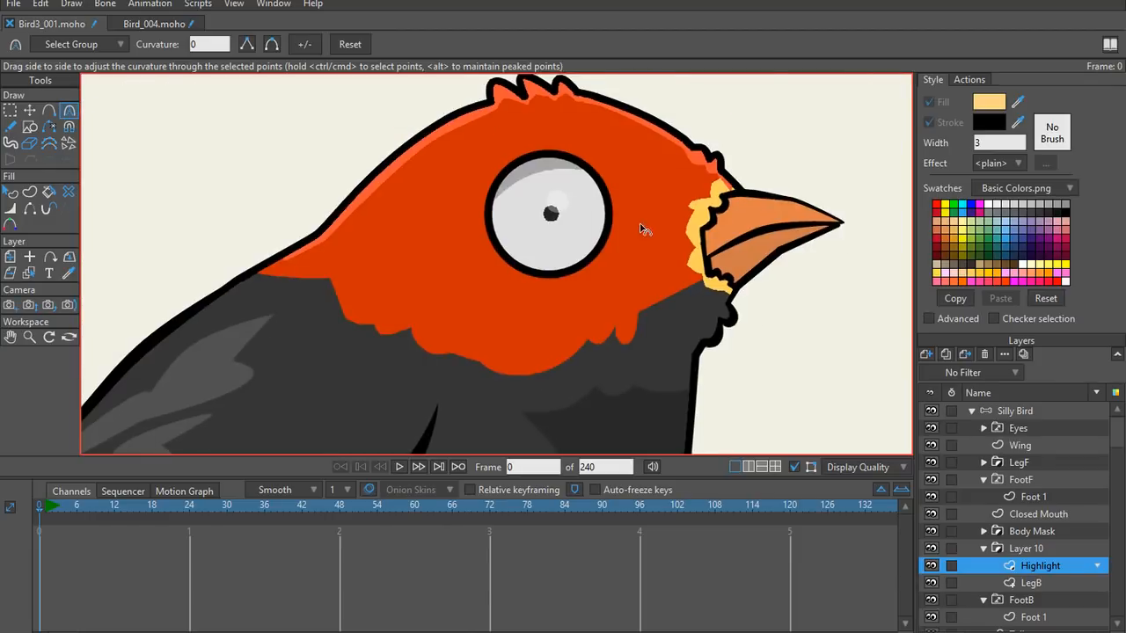
left_click_drag(640, 225, 706, 326)
scroll(706, 324, "up", 3)
scroll(697, 323, "down", 8)
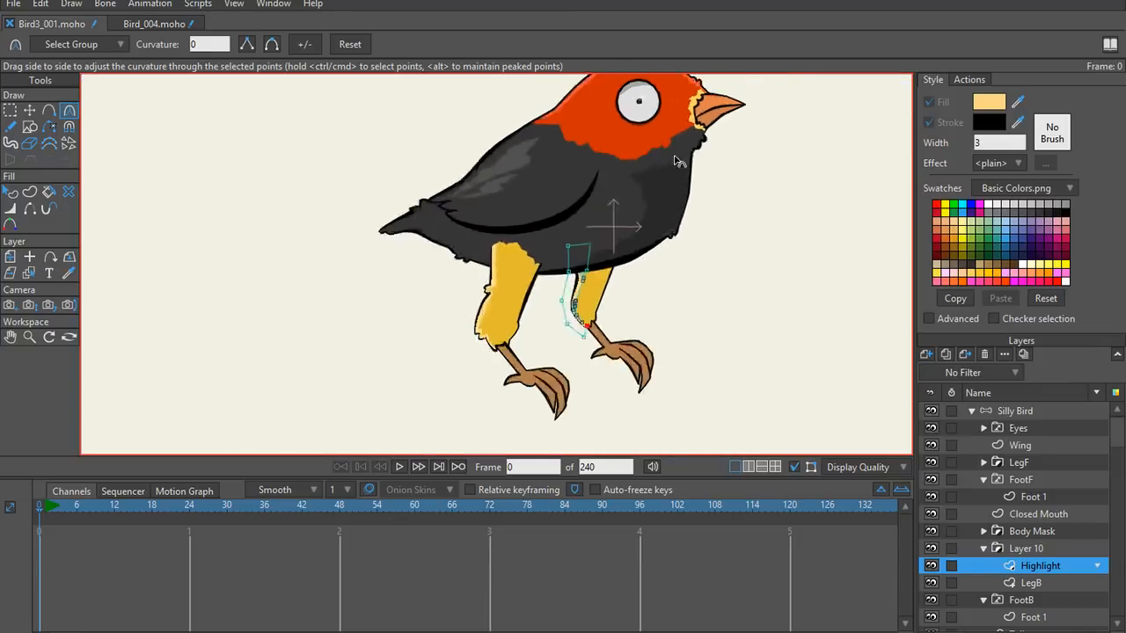
scroll(655, 264, "down", 2)
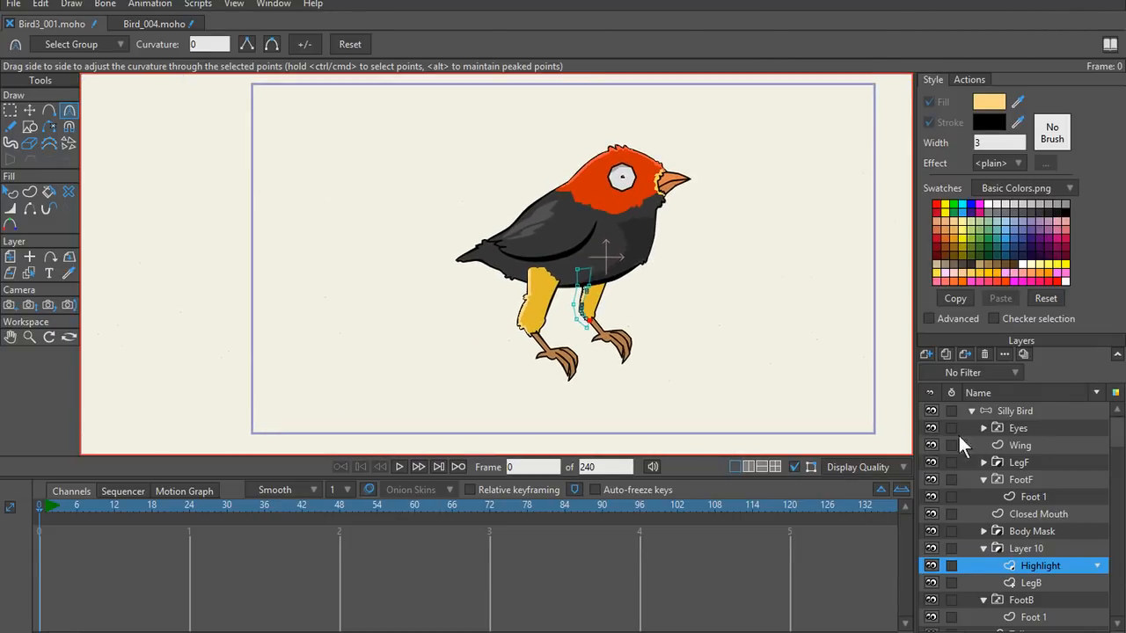
Step: Switch to the Bird_004 document and inspect its head and the Eye 1 group's Pupil layer
left_click(151, 23)
key("t")
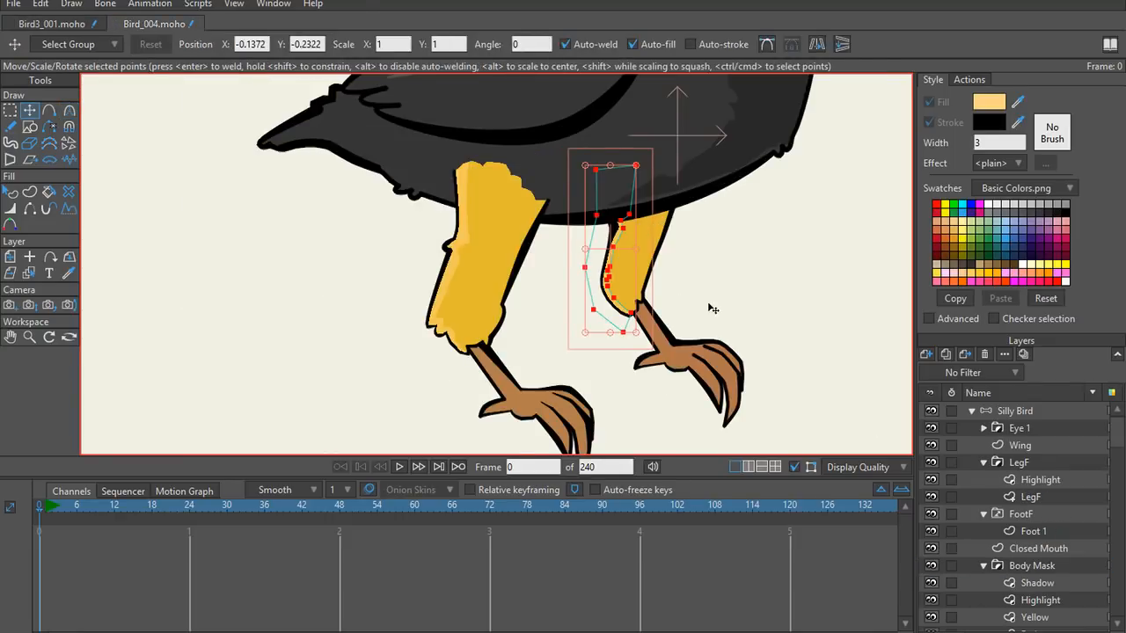
scroll(711, 308, "down", 4)
scroll(632, 209, "up", 5)
left_click_drag(627, 203, 663, 330)
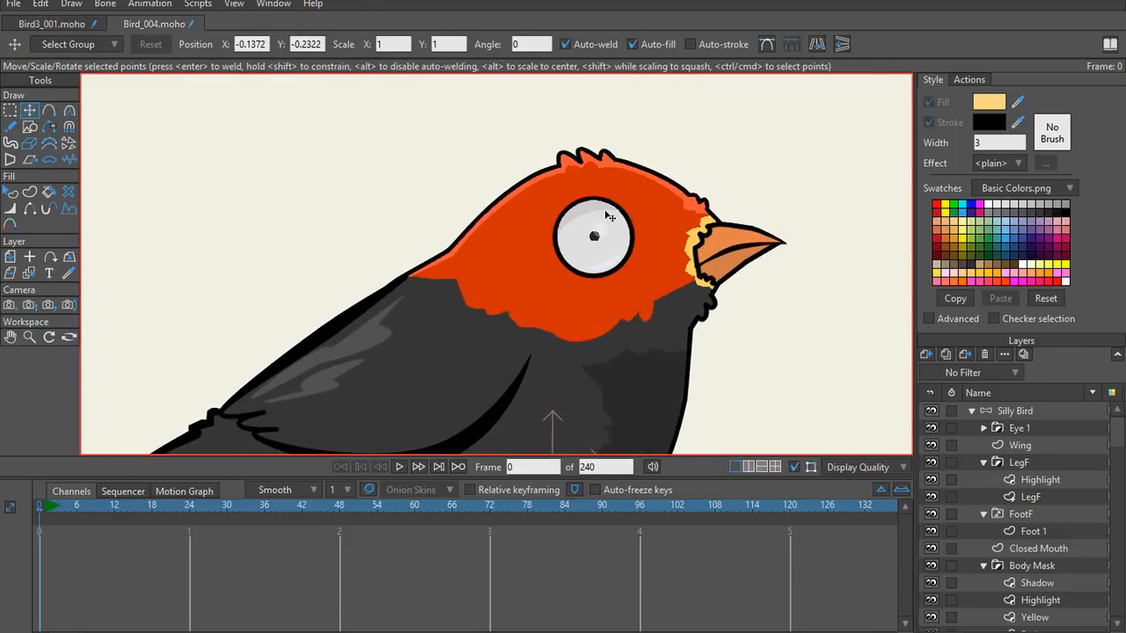
right_click(605, 212, "alt")
left_click(1045, 498)
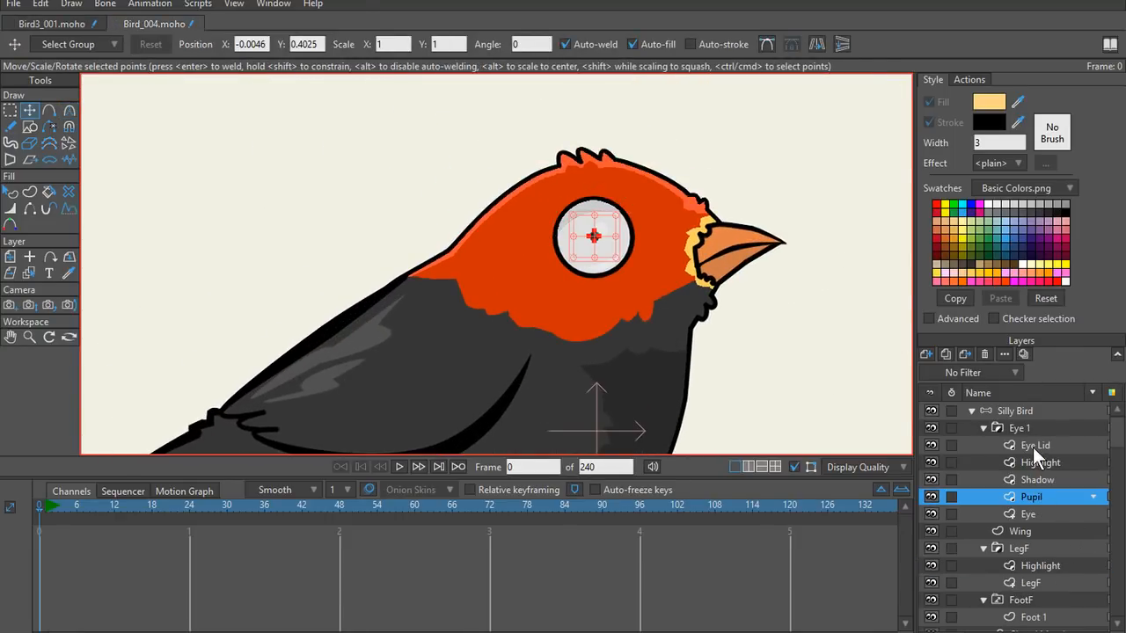
Step: Try partly closing the eye by moving the Eye Lid layer's lower and upper points inward, and undo both moves
left_click(1033, 446)
scroll(647, 268, "up", 2)
left_click_drag(529, 302, 528, 247)
left_click_drag(530, 151, 538, 196)
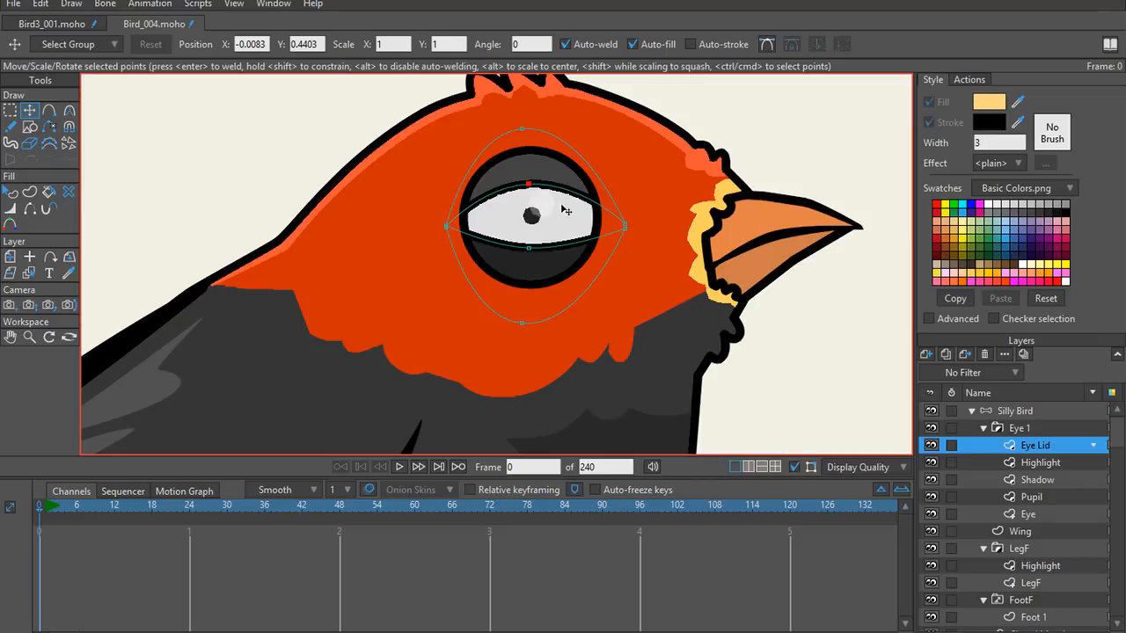
key("ctrl+z")
key("ctrl+z")
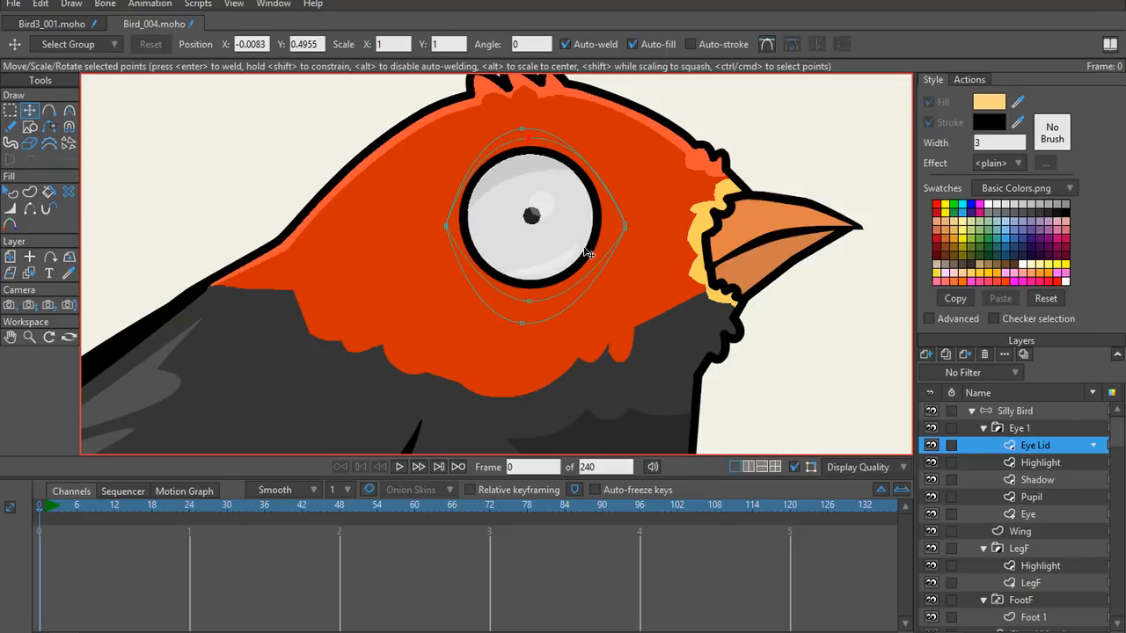
Step: Close the Bird_004 document and return to the Bird3_001 project
left_click(114, 24)
left_click(620, 250)
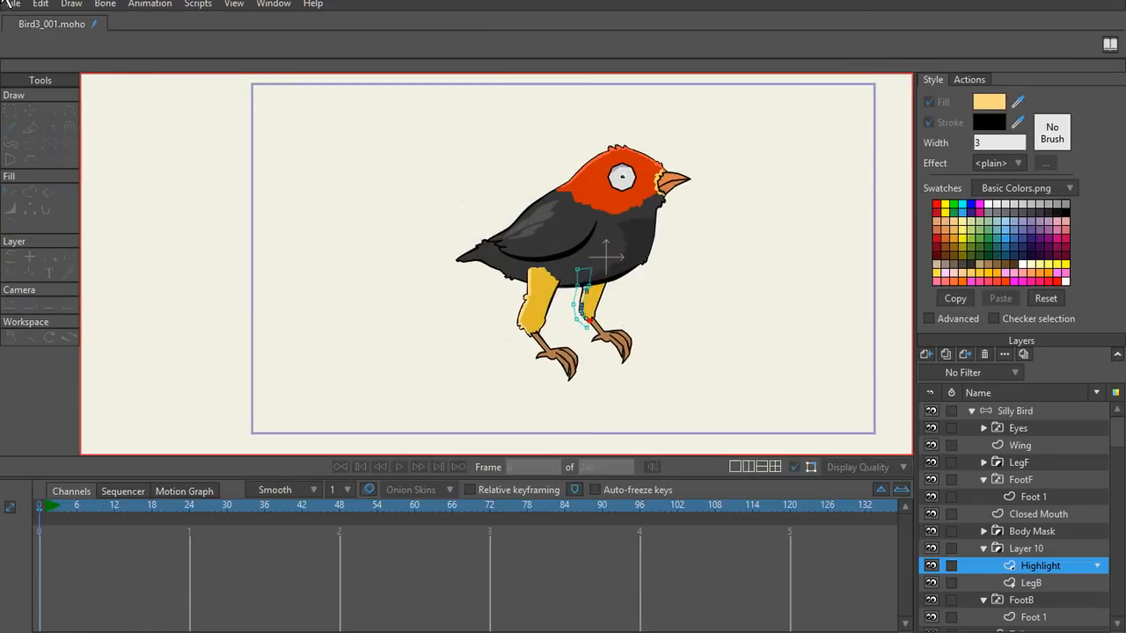
key("c")
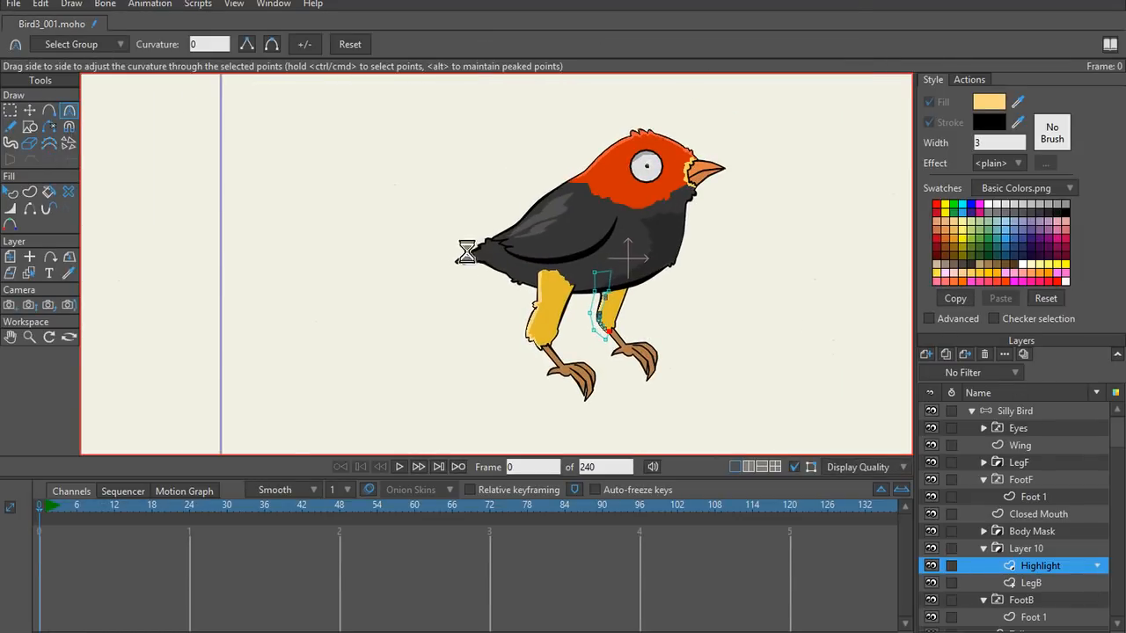
Step: Save the project as a new version named Bird3_002 in the Assets folder
key("ctrl+shift+s")
left_click(202, 499)
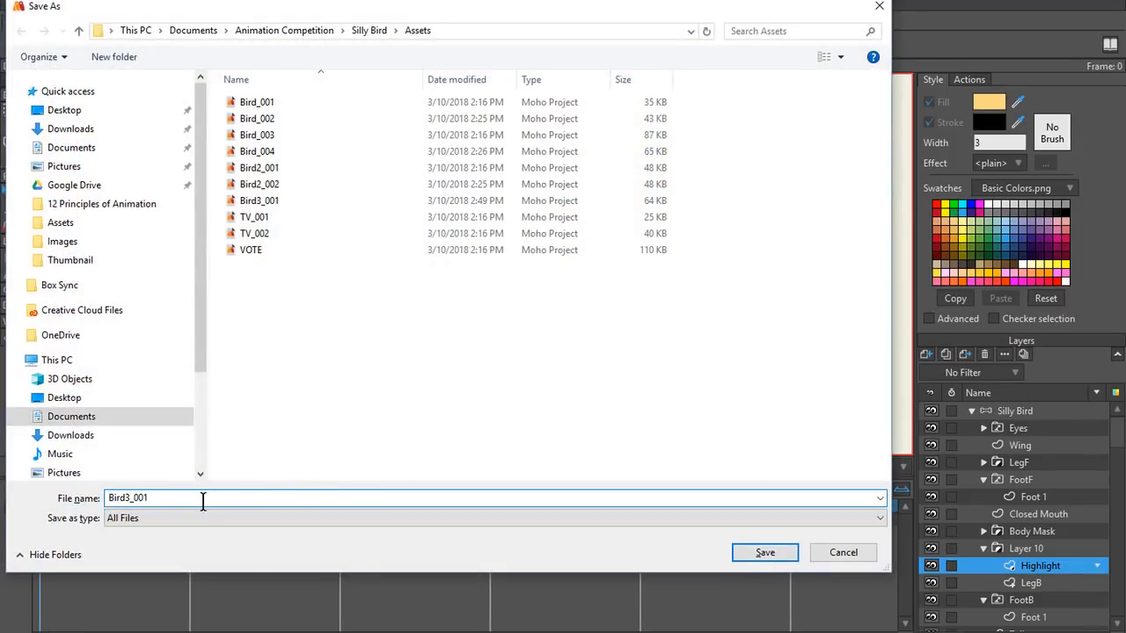
key("BackSpace")
type("2")
key("Return")
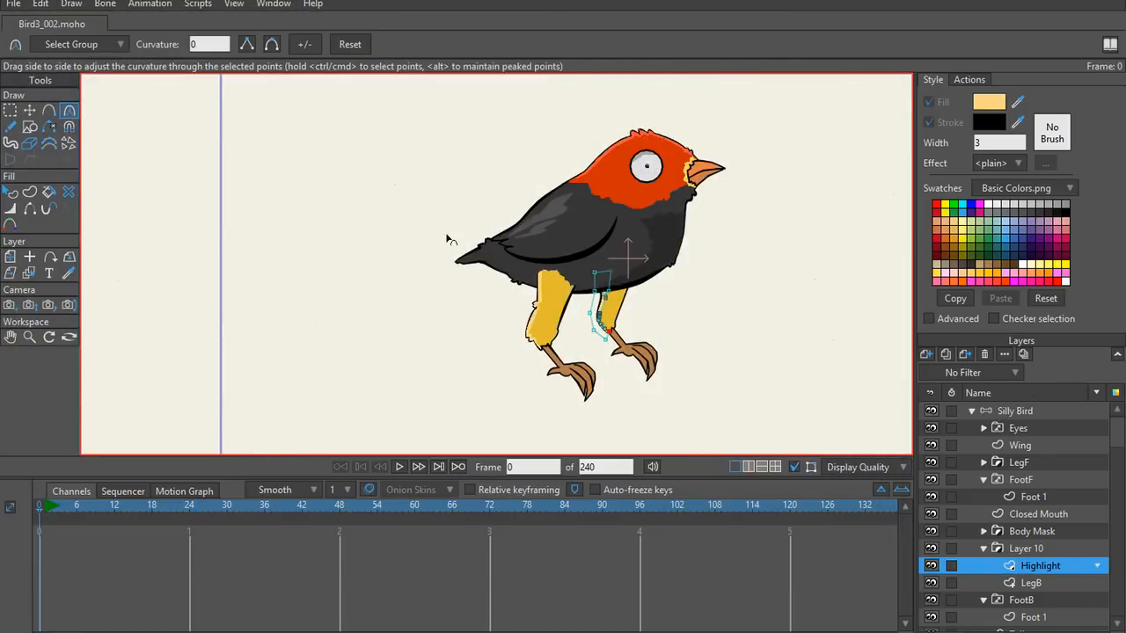
Step: Collapse the Layer 10 and FootF groups in the layer list
scroll(439, 238, "down", 3)
scroll(422, 242, "up", 10)
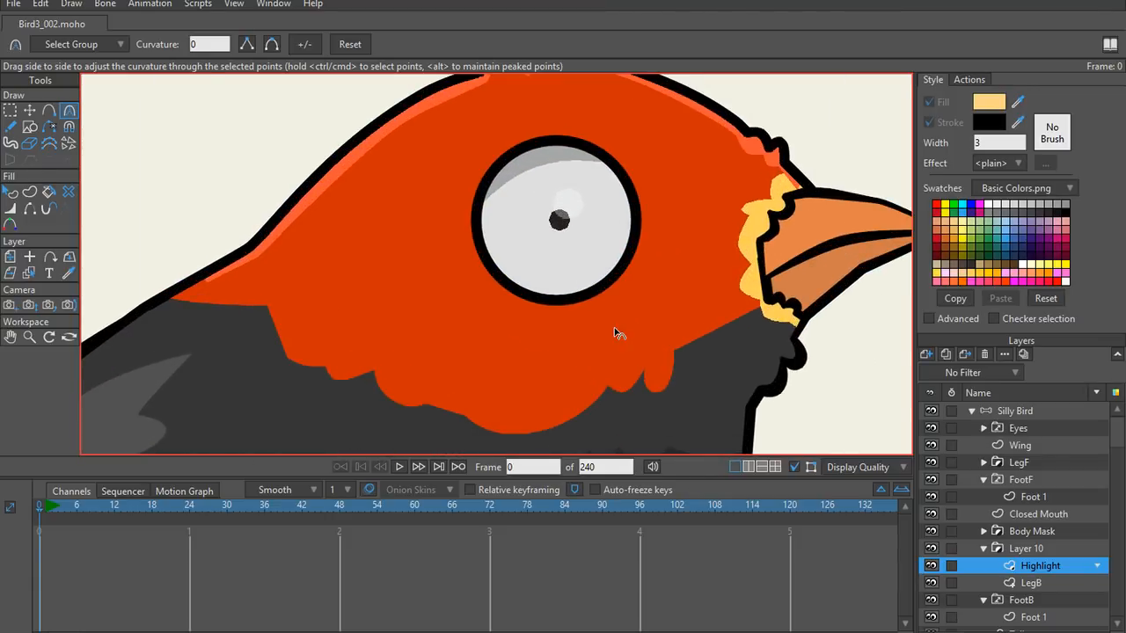
left_click(982, 547)
left_click(984, 480)
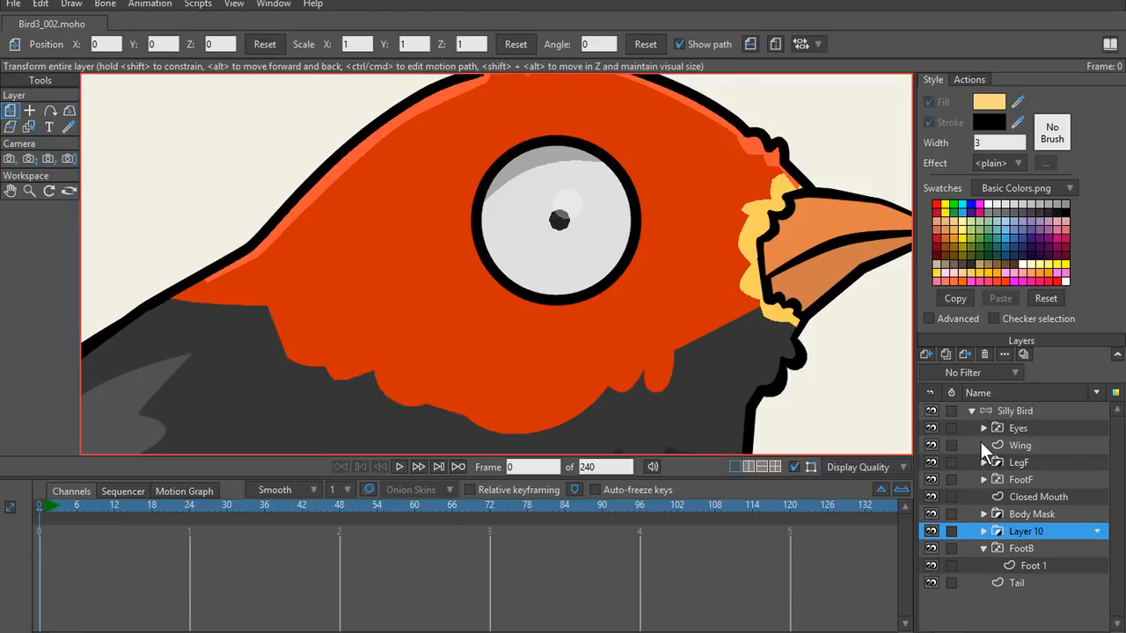
Step: Move the collapsed Eye 1 group out of the Eyes layer to directly under Silly Bird, and delete the empty Eyes layer
left_click(1035, 428)
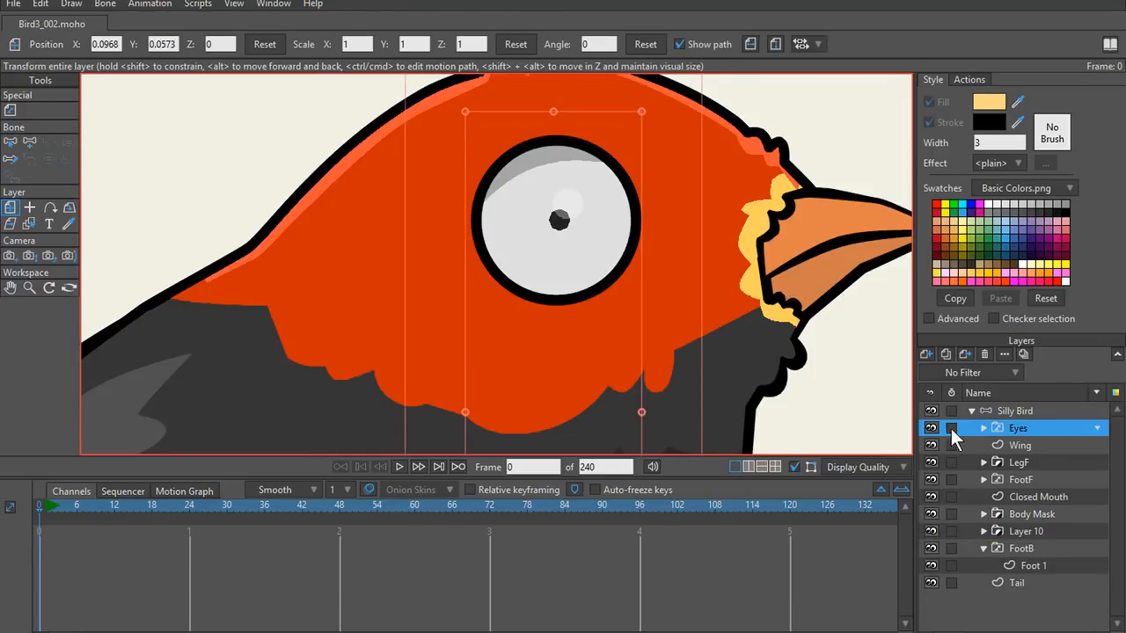
left_click(984, 428)
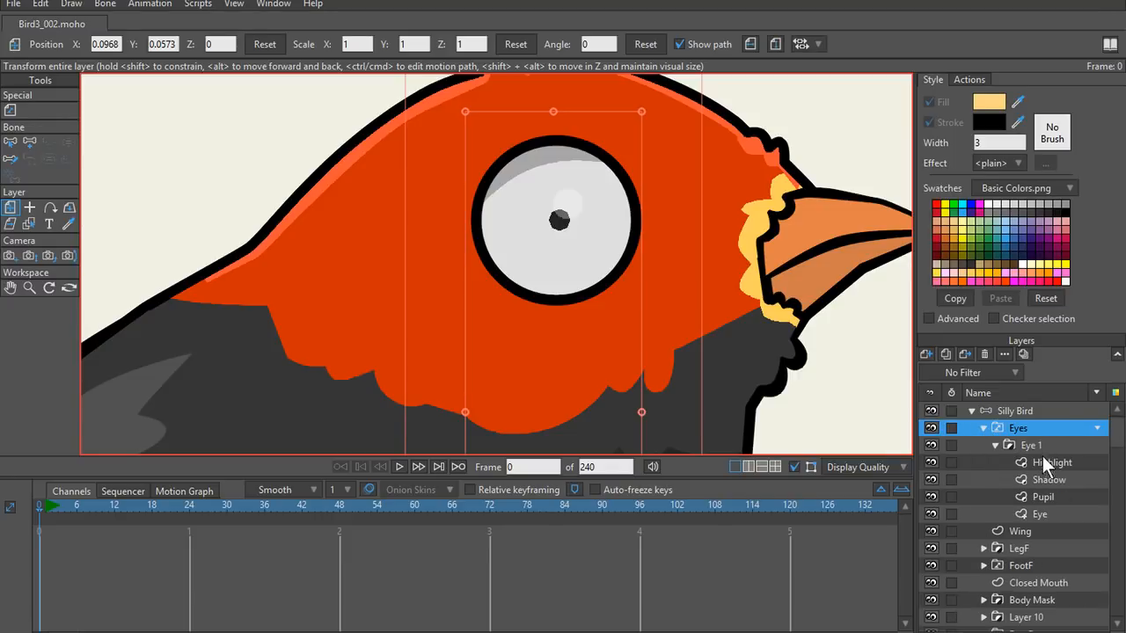
left_click(1021, 446)
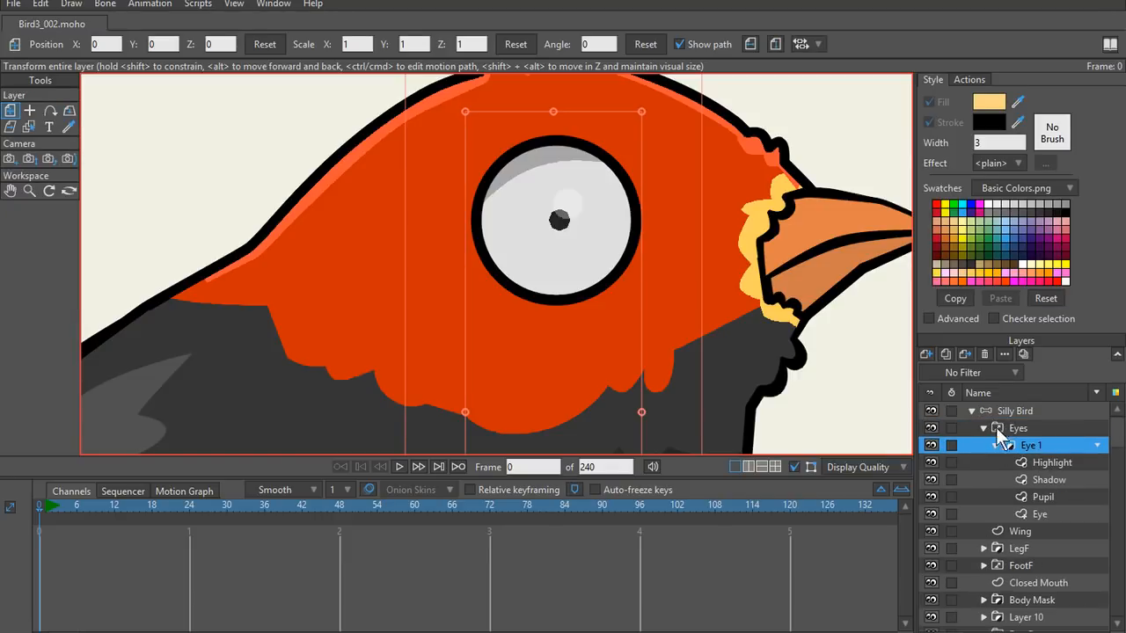
left_click(1047, 462)
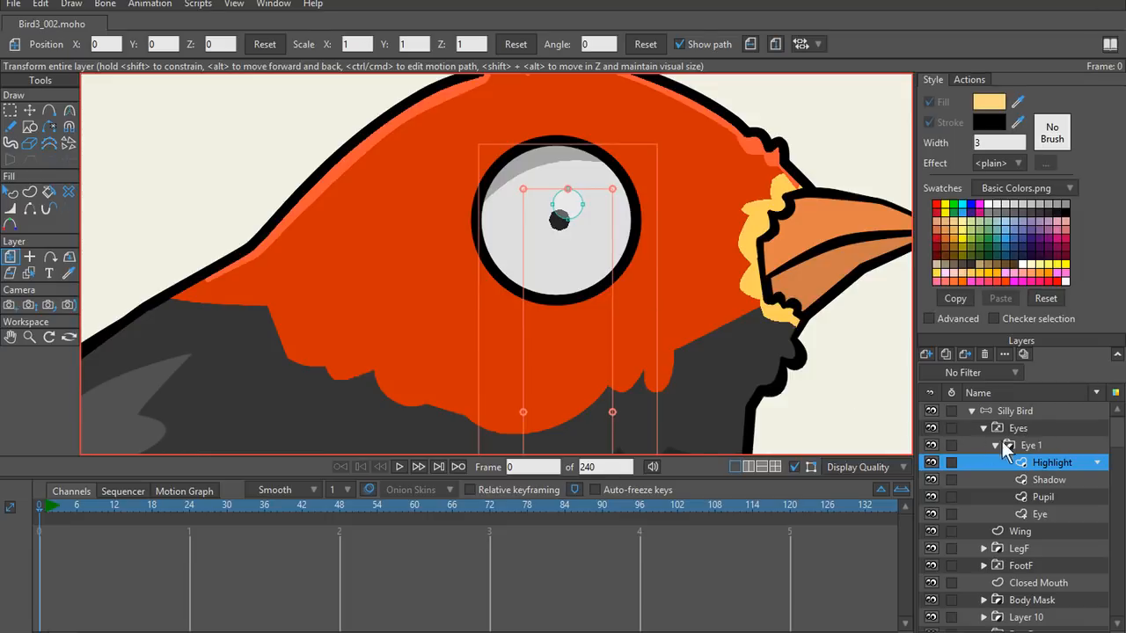
left_click(1027, 444)
left_click(994, 446)
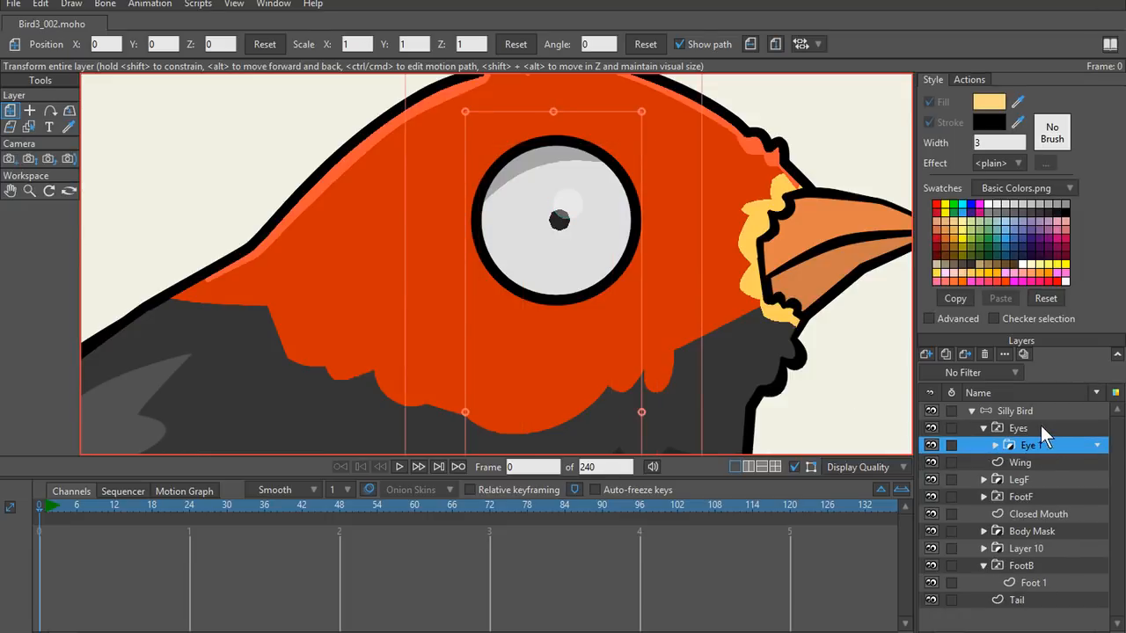
left_click(1041, 426)
left_click_drag(1023, 445, 1021, 426)
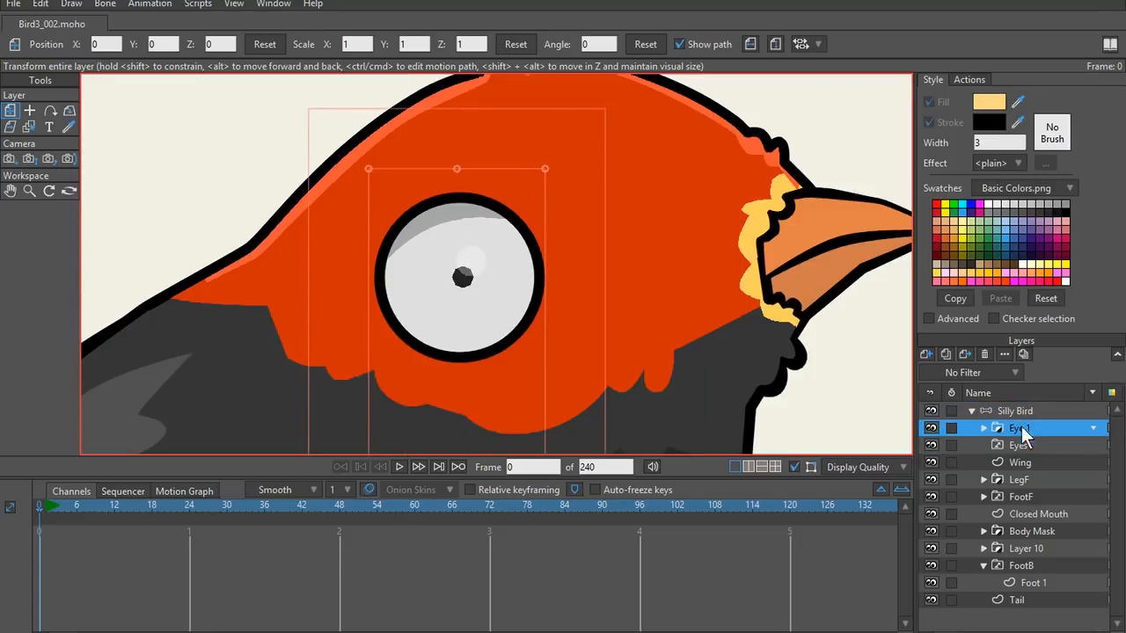
left_click(1024, 443)
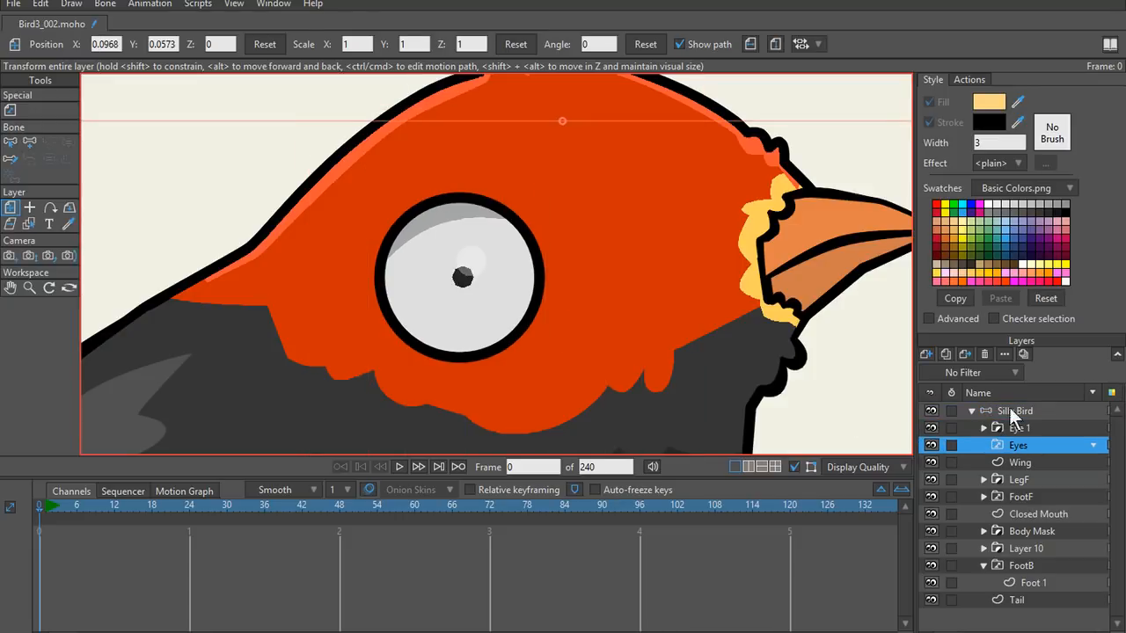
left_click(984, 353)
Step: Reposition the Eye 1 layer on the bird's head at about X 0.0943, Y 0.0690
scroll(407, 281, "down", 3)
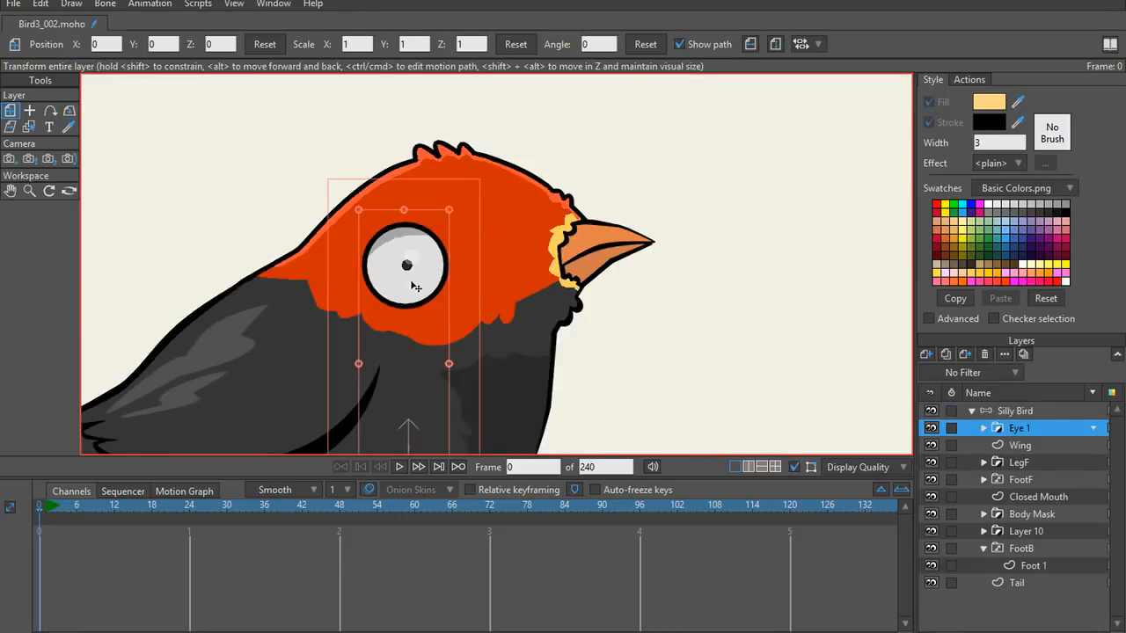
scroll(405, 284, "up", 1)
scroll(405, 282, "down", 1)
left_click_drag(415, 335, 449, 282)
scroll(659, 302, "down", 1)
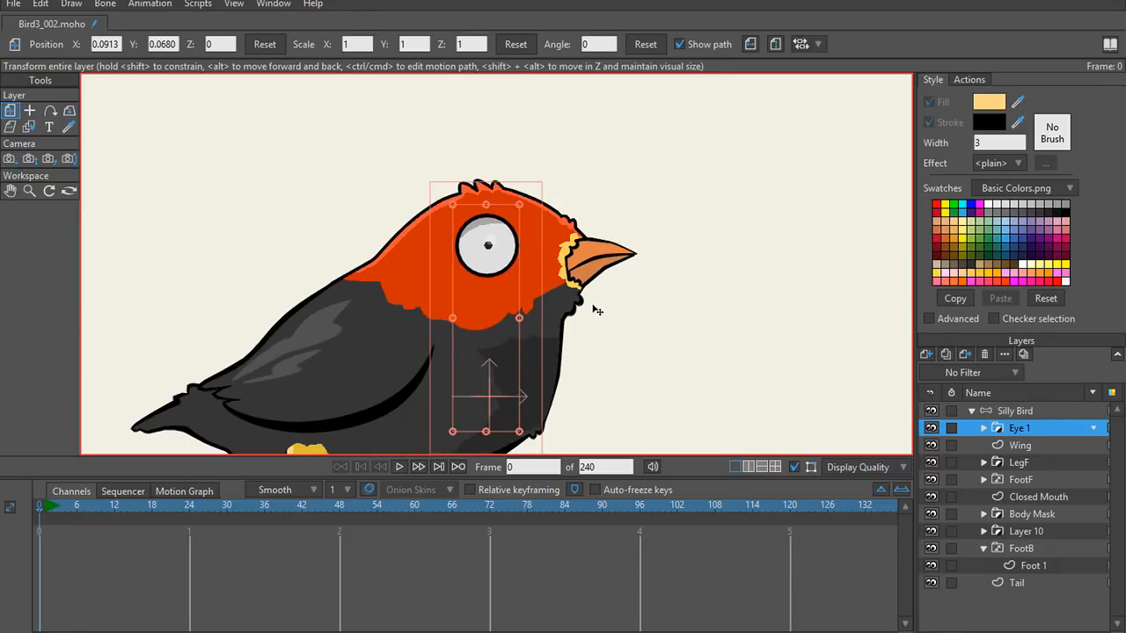
scroll(650, 305, "up", 1)
scroll(659, 334, "up", 2)
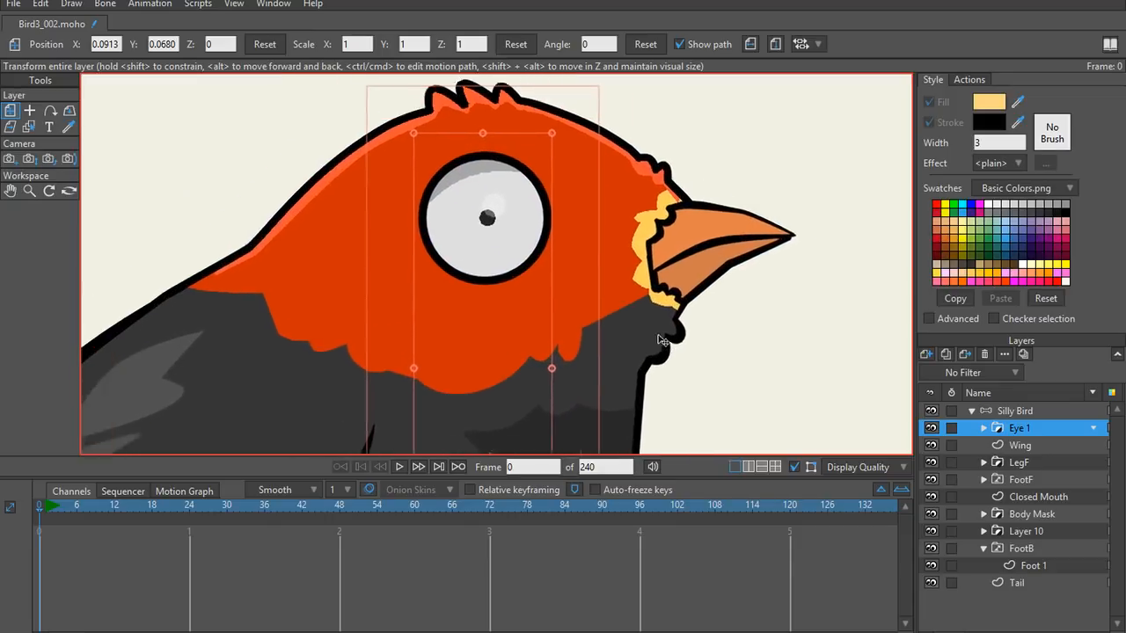
left_click_drag(561, 250, 564, 248)
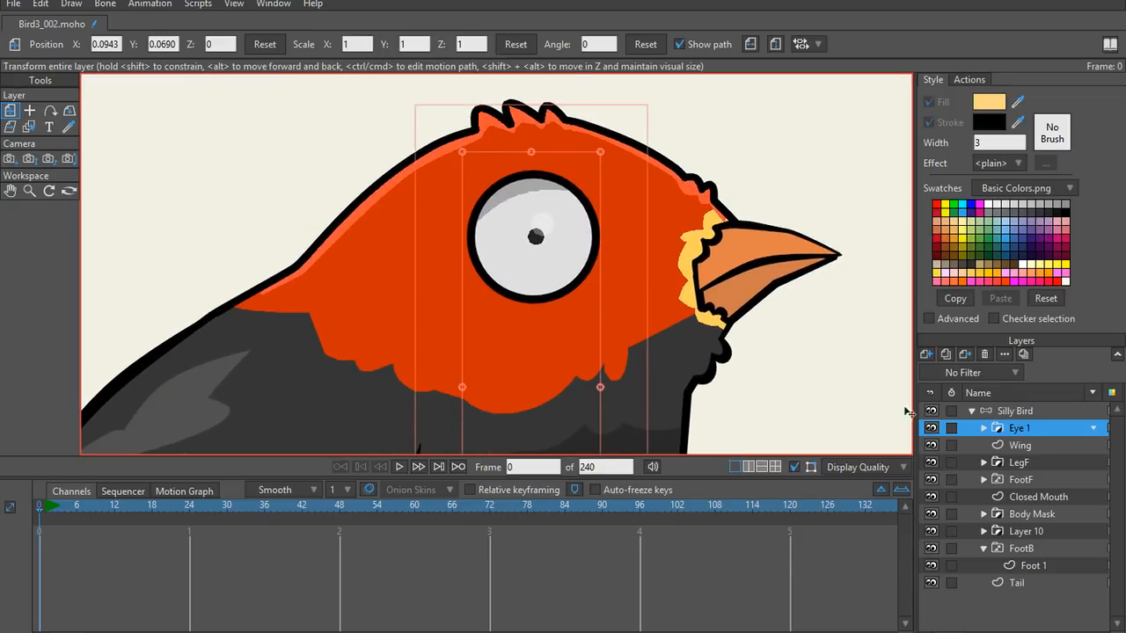
left_click(983, 427)
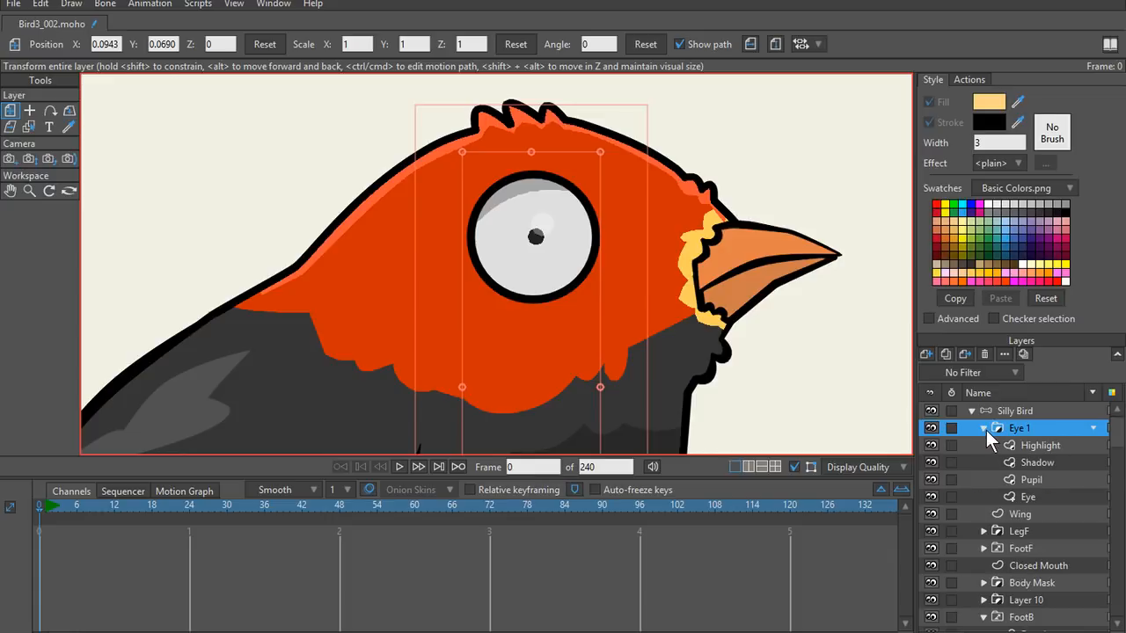
right_click(1002, 429)
left_click(1017, 425)
right_click(1016, 425)
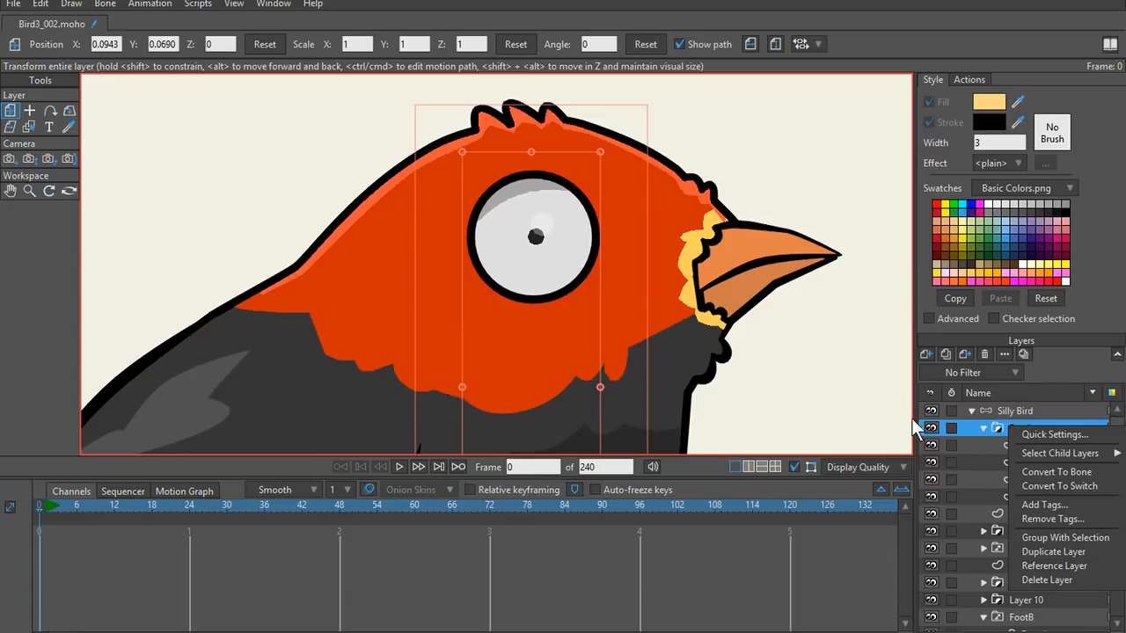
left_click(983, 429)
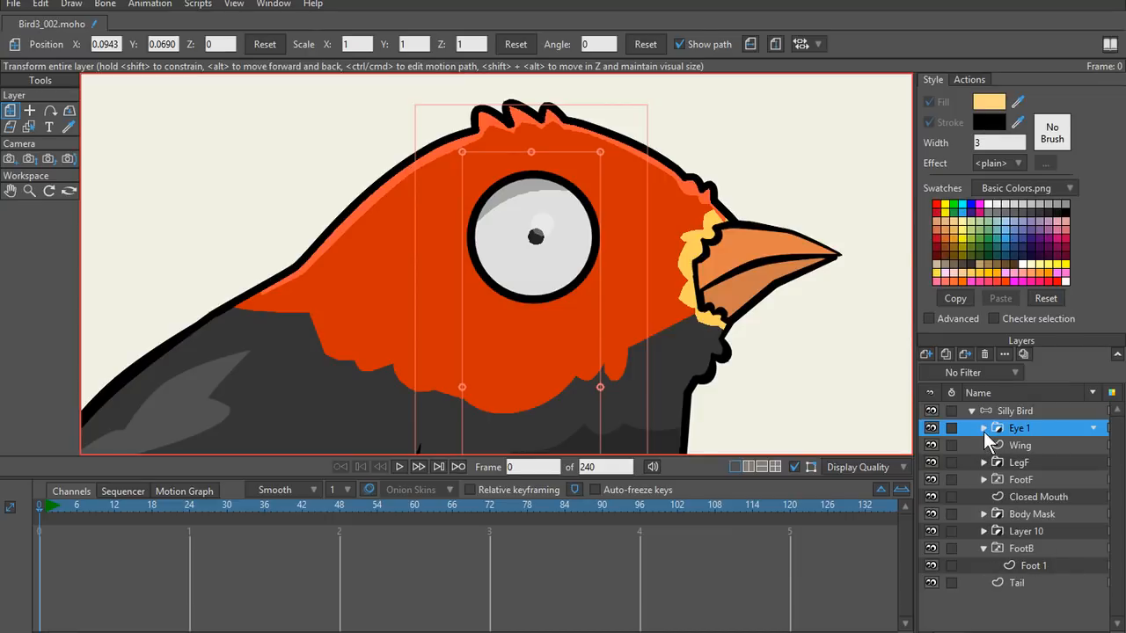
Step: Add a new vector layer inside the Eye 1 group above Highlight and name it EyeLid
left_click(983, 430)
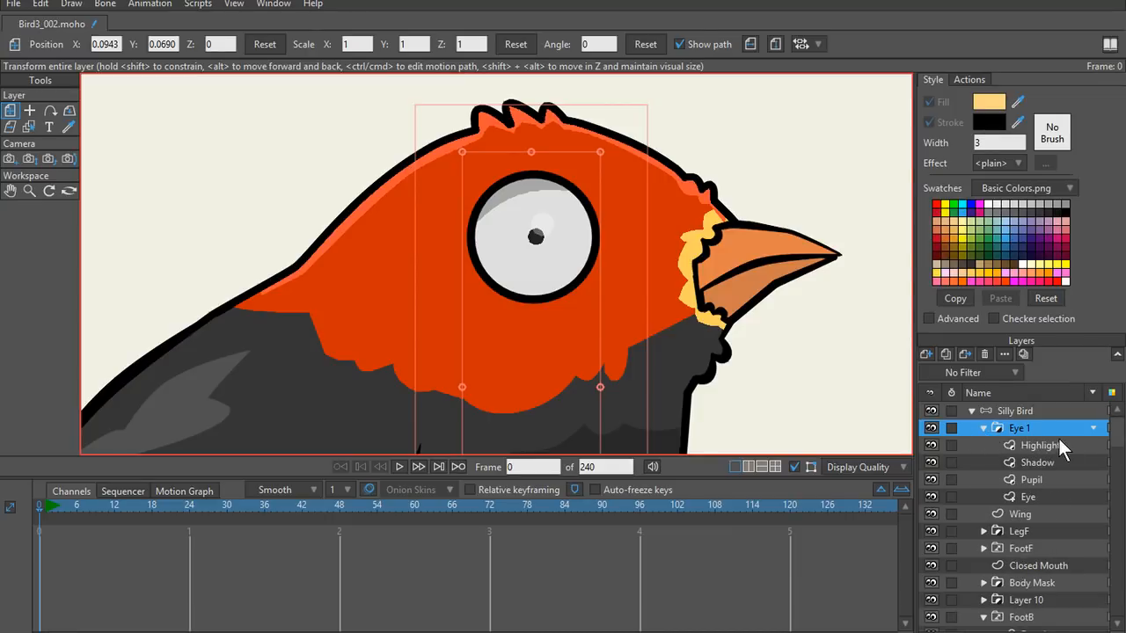
left_click(941, 353)
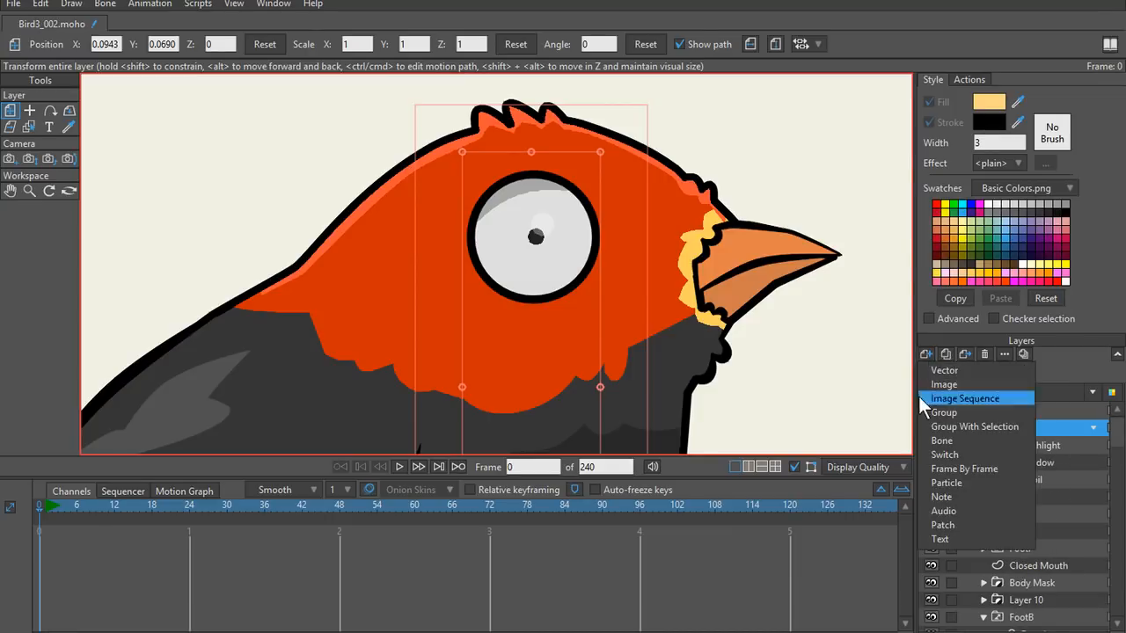
left_click(954, 368)
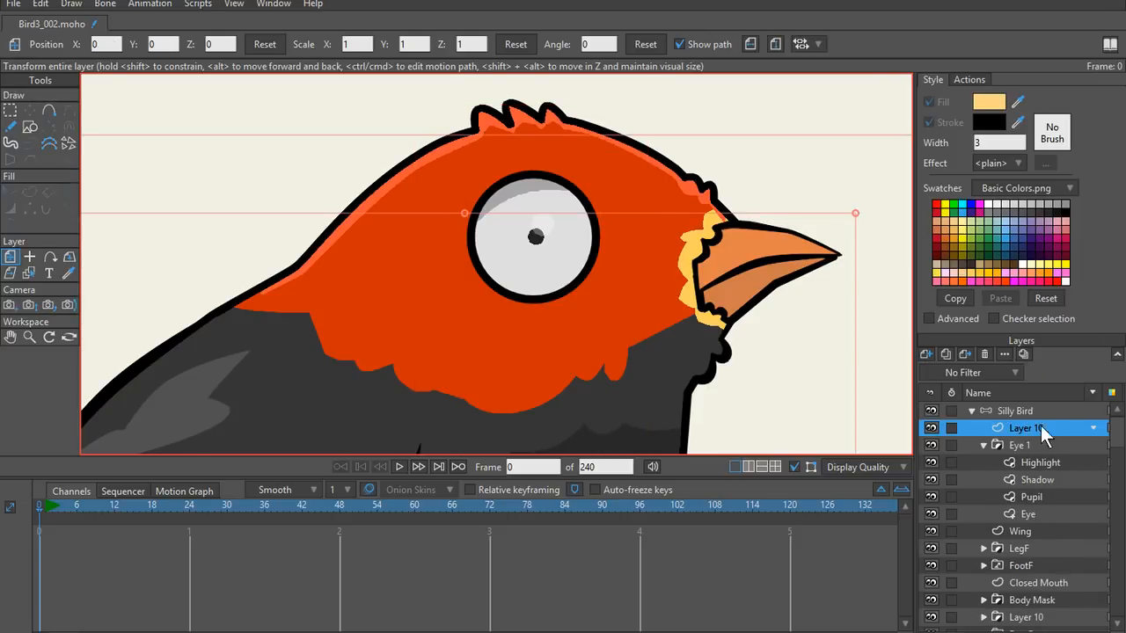
left_click_drag(1040, 426, 1023, 446)
double_click(1023, 445)
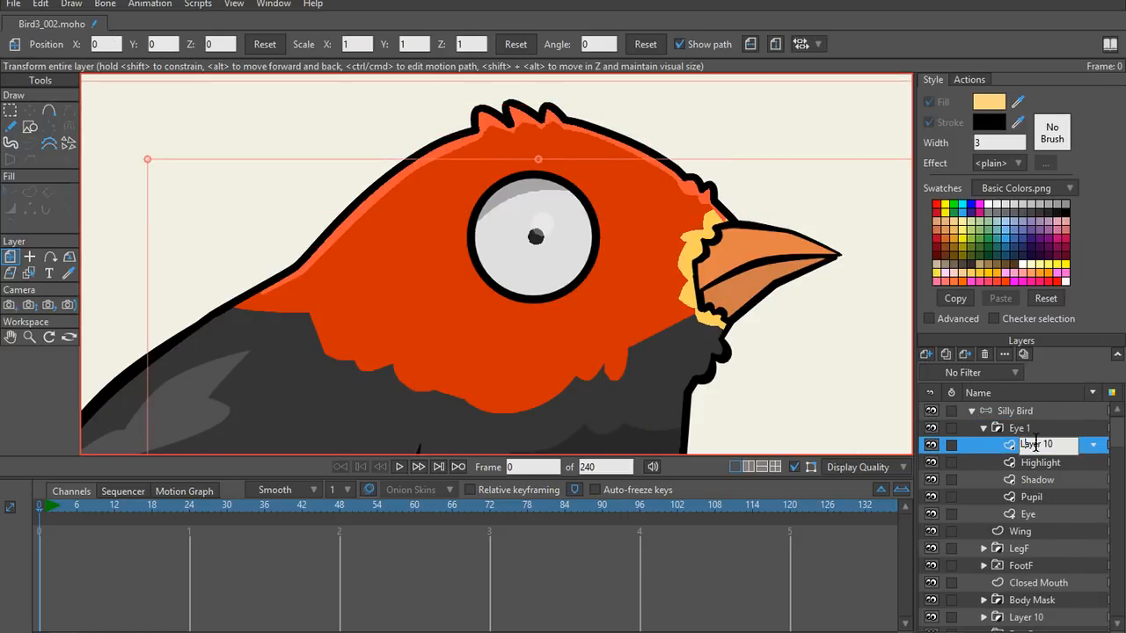
type("EyeLid")
key("Return")
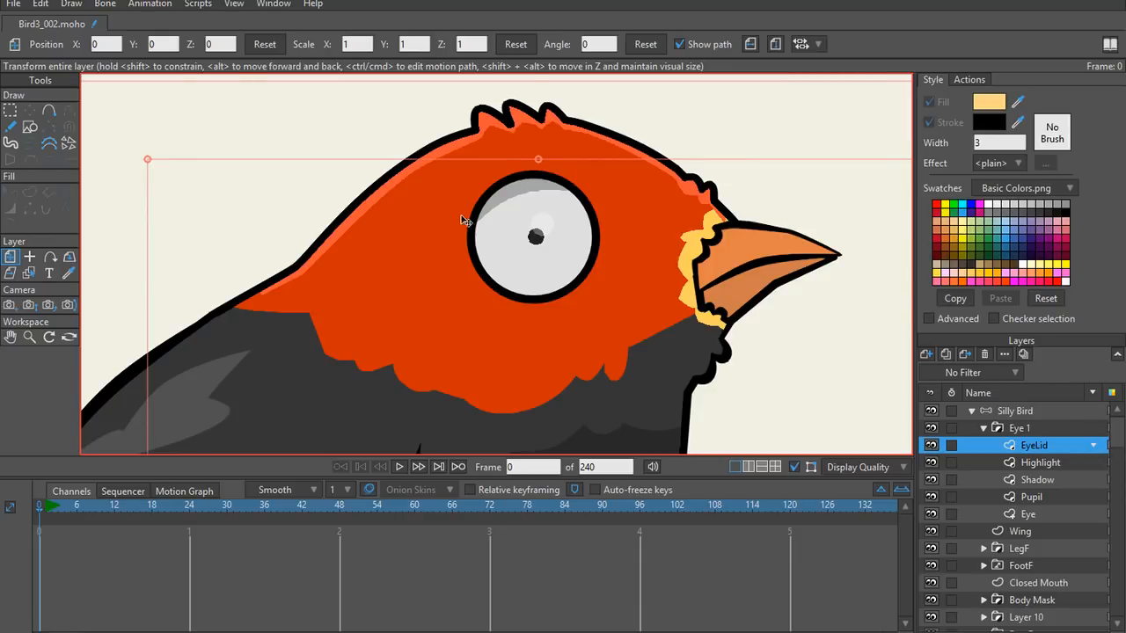
Step: Draw a four-point upper eyelid shape covering the upper part of the eye with the Add Point tool
scroll(410, 237, "up", 2)
key("a")
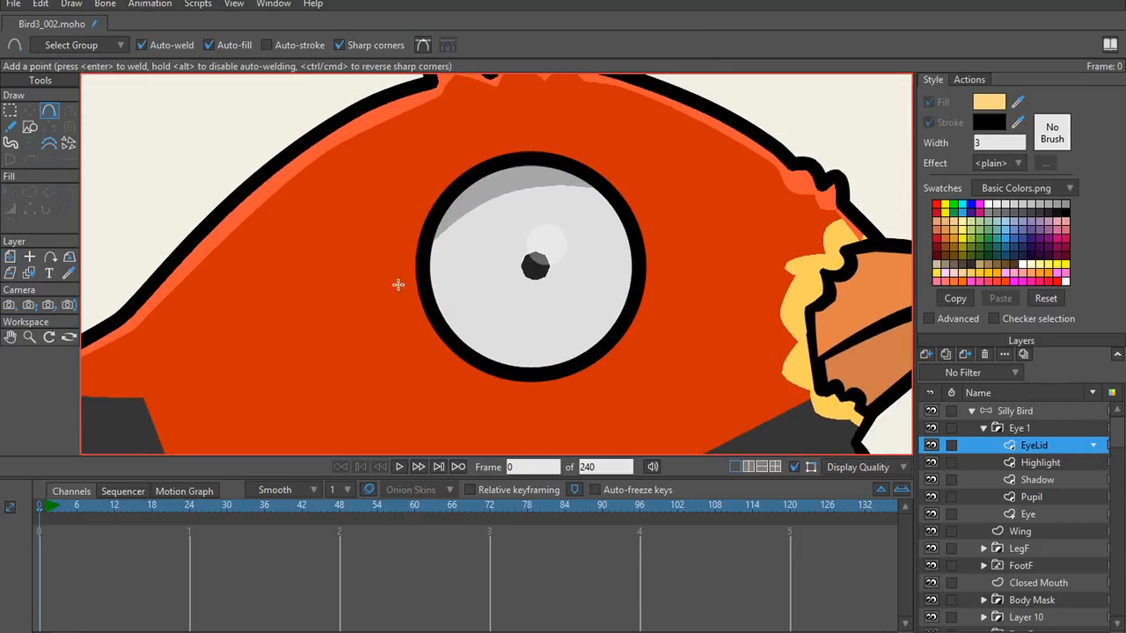
left_click_drag(437, 280, 417, 299)
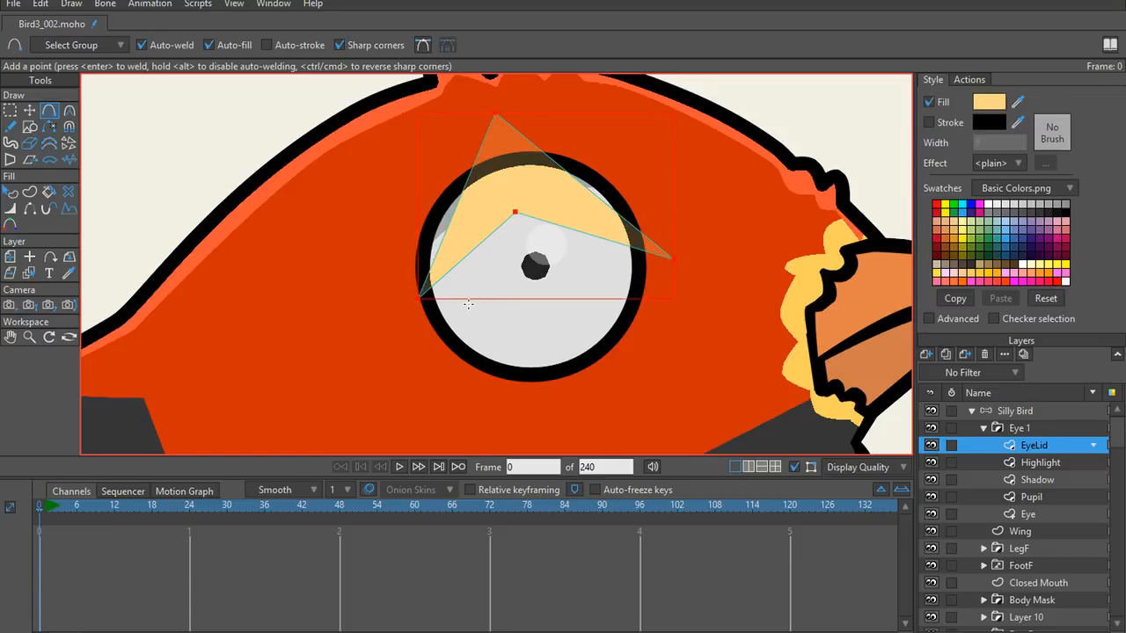
Step: Round the eyelid shape's top and lower middle points, and move its left corner slightly outside the eye outline
key("t")
left_click(496, 115)
key("c")
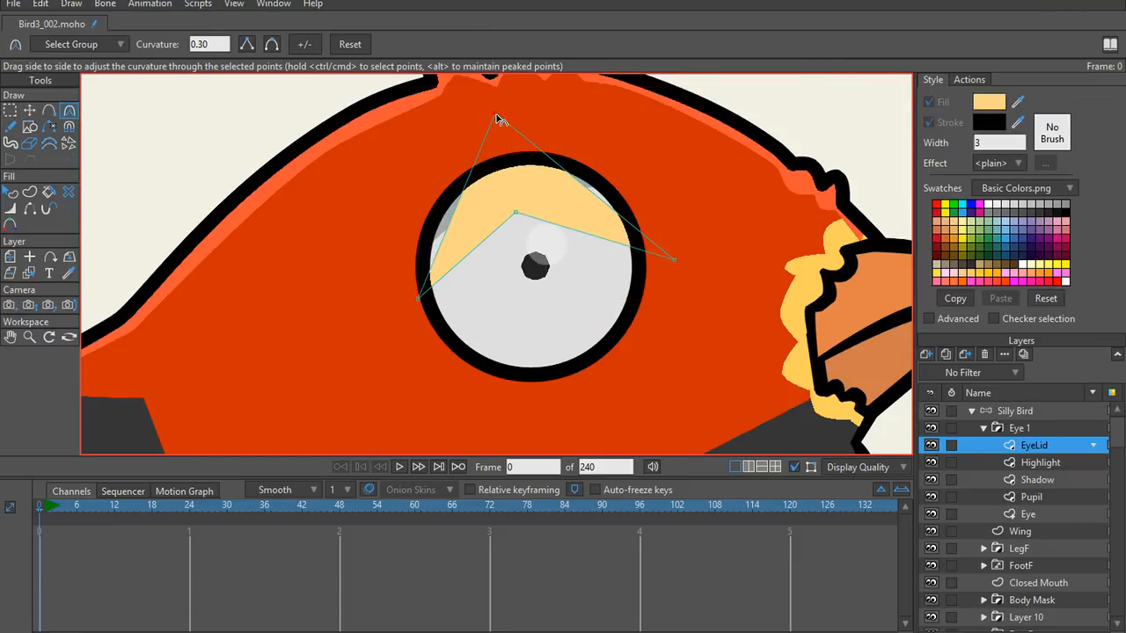
left_click_drag(502, 118, 612, 115)
left_click(276, 48)
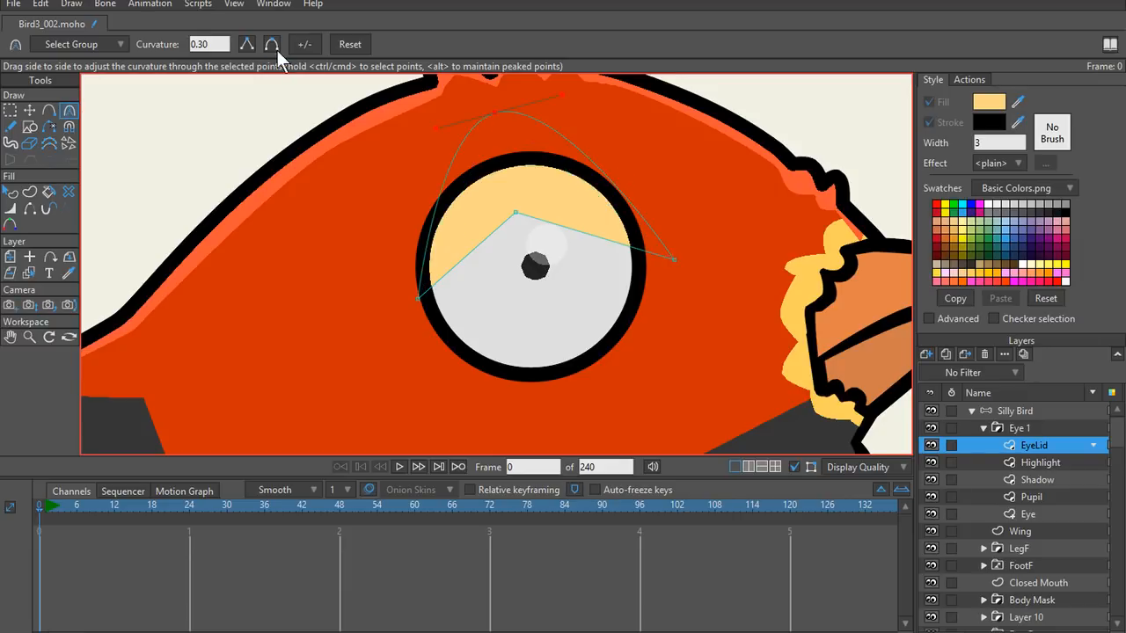
left_click_drag(516, 220, 600, 252)
left_click_drag(528, 119, 528, 216)
key("t")
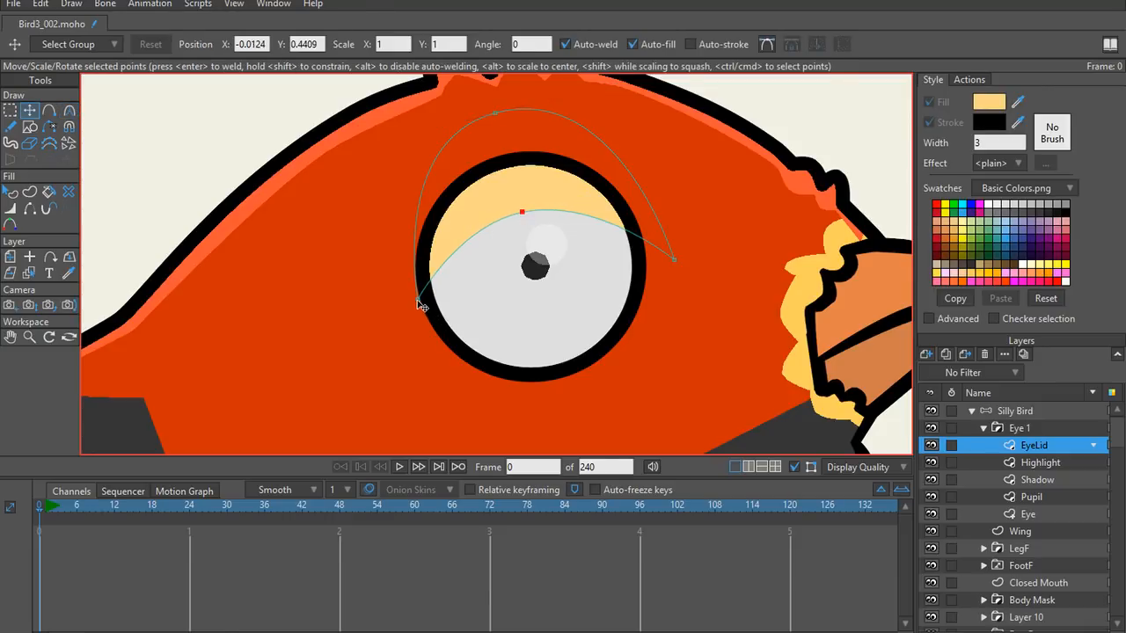
left_click_drag(418, 299, 404, 315)
Step: Change the eyelid shape's fill colour to dark grey 5A5A5A
key("q")
left_click(483, 131)
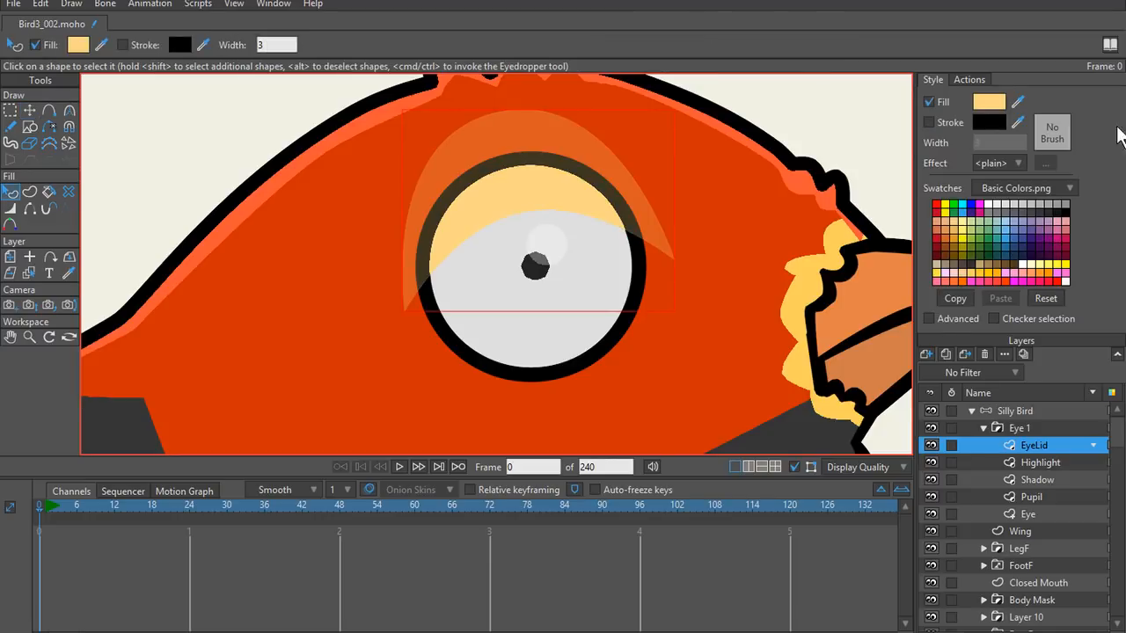
left_click(988, 102)
left_click_drag(238, 276, 99, 291)
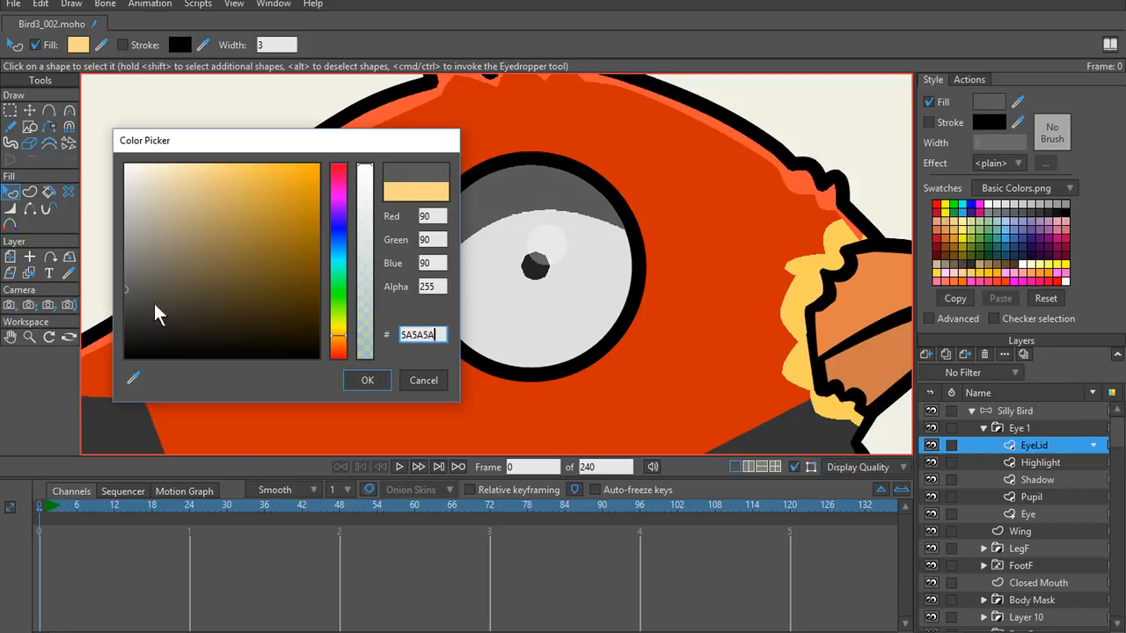
left_click(385, 383)
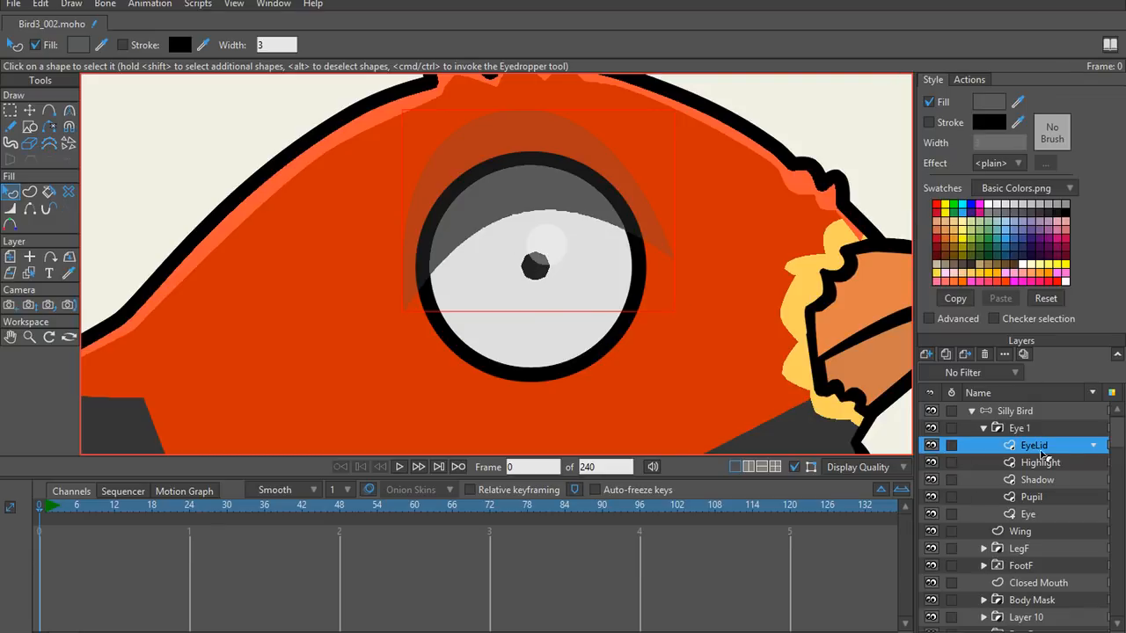
Step: Duplicate the eyelid shape within the EyeLid layer and flip the copy vertically to make a lower eyelid
left_click(1045, 462)
left_click(1044, 446)
scroll(593, 312, "down", 2)
scroll(519, 304, "up", 2)
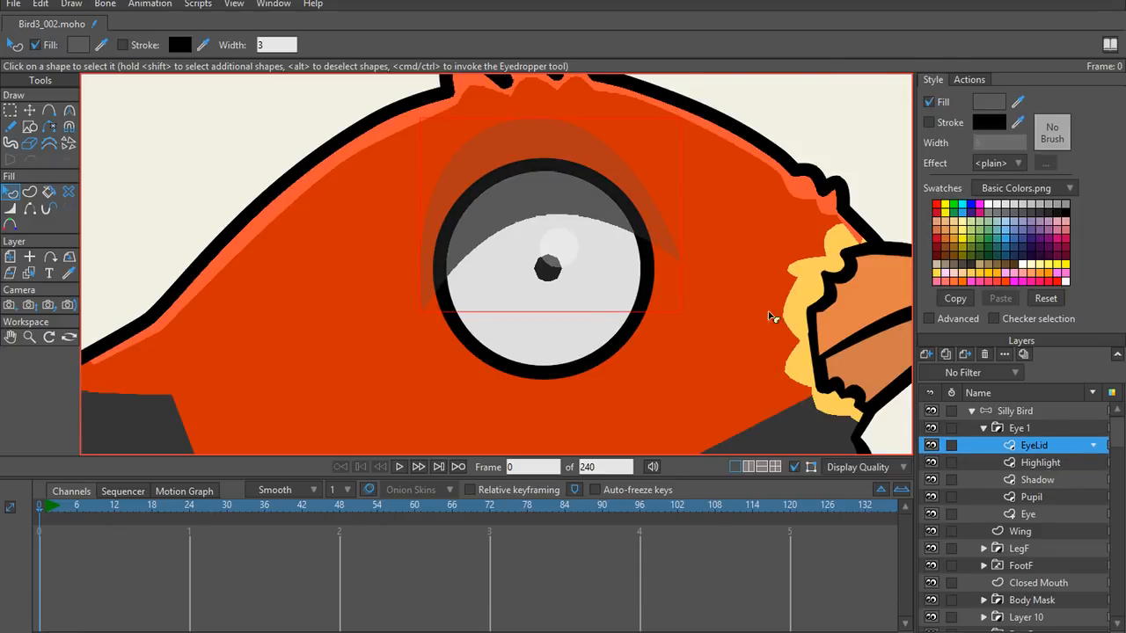
key("t")
key("ctrl+a")
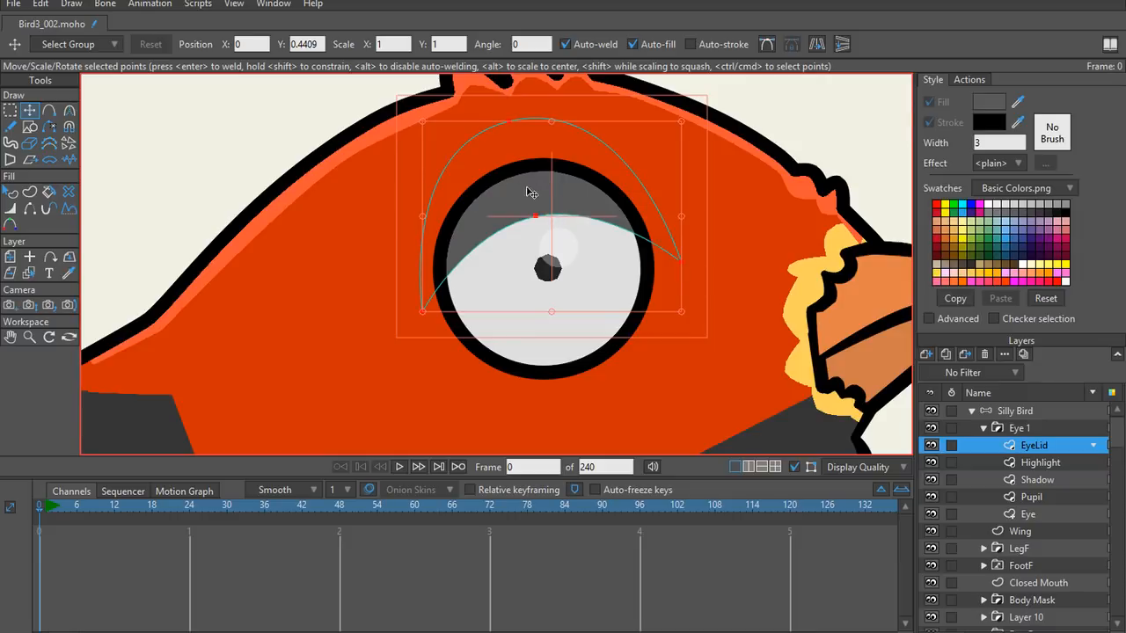
left_click(819, 46)
left_click(842, 44)
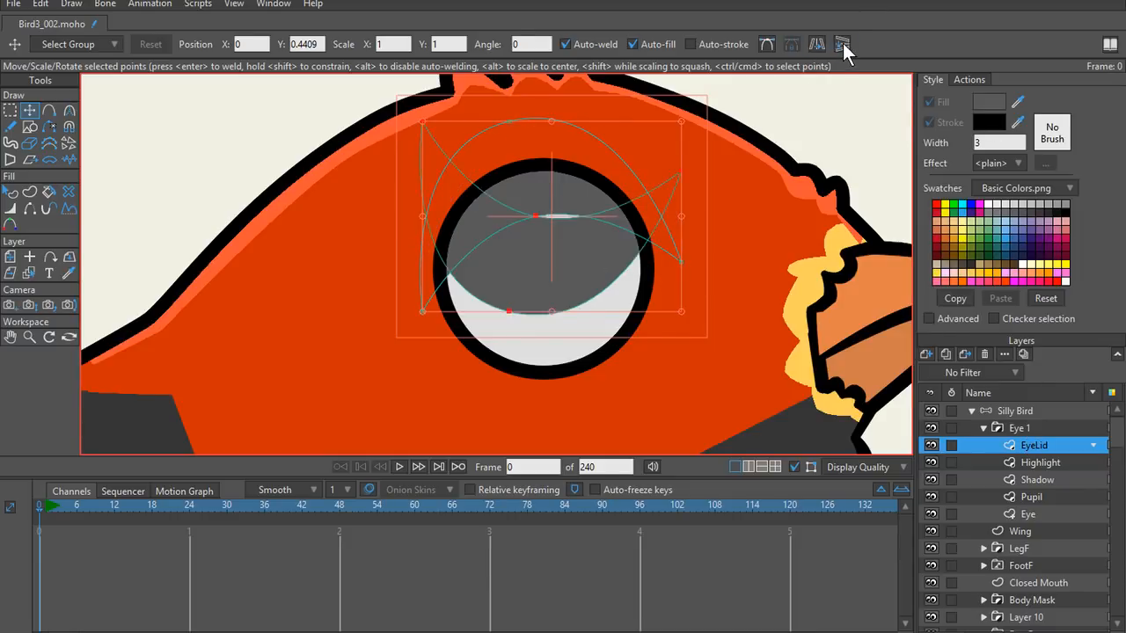
Step: Rotate the flipped copy and position it over the lower part of the eye as the lower eyelid
left_click_drag(694, 331, 621, 323)
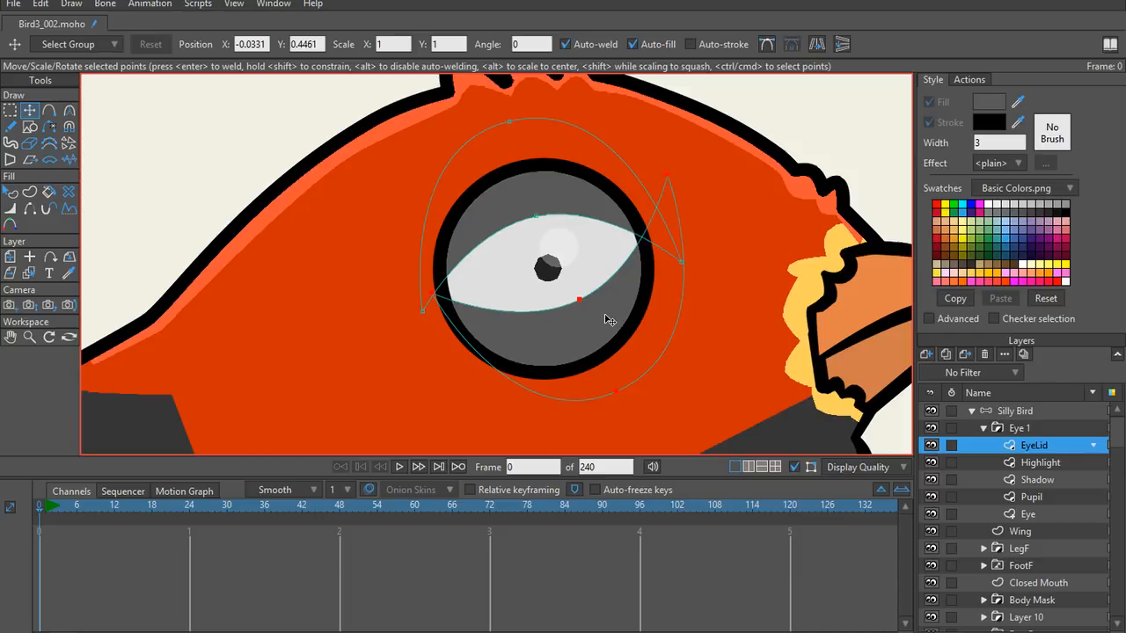
left_click_drag(409, 151, 587, 359)
left_click_drag(672, 419, 664, 425)
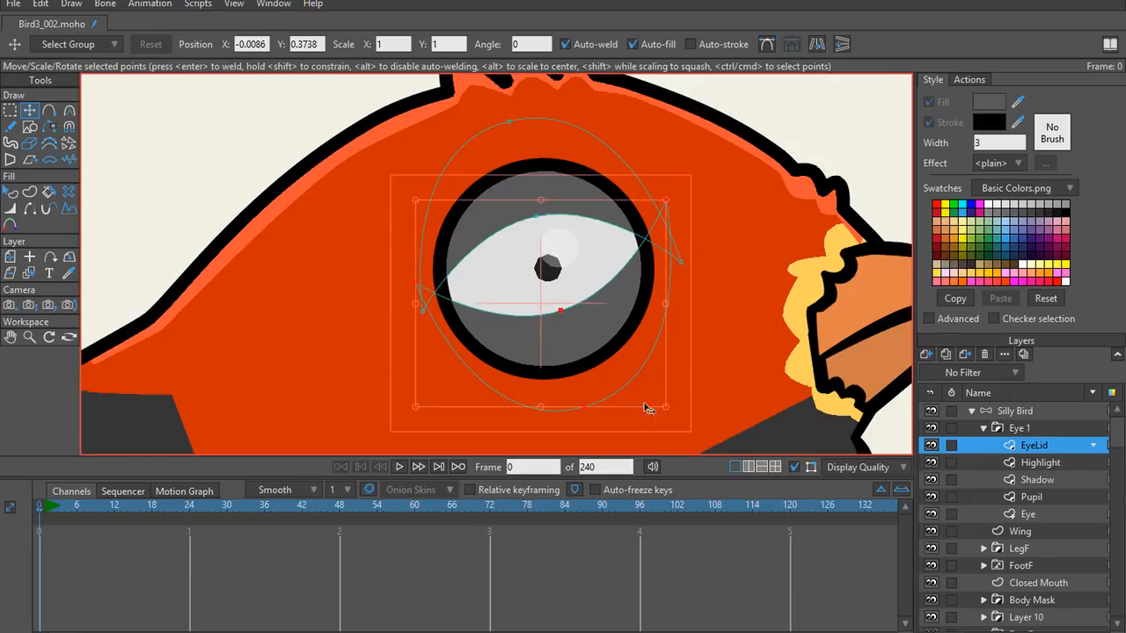
mouse_move(608, 355)
left_mouse_down()
mouse_move(608, 375)
mouse_move(607, 362)
left_mouse_up()
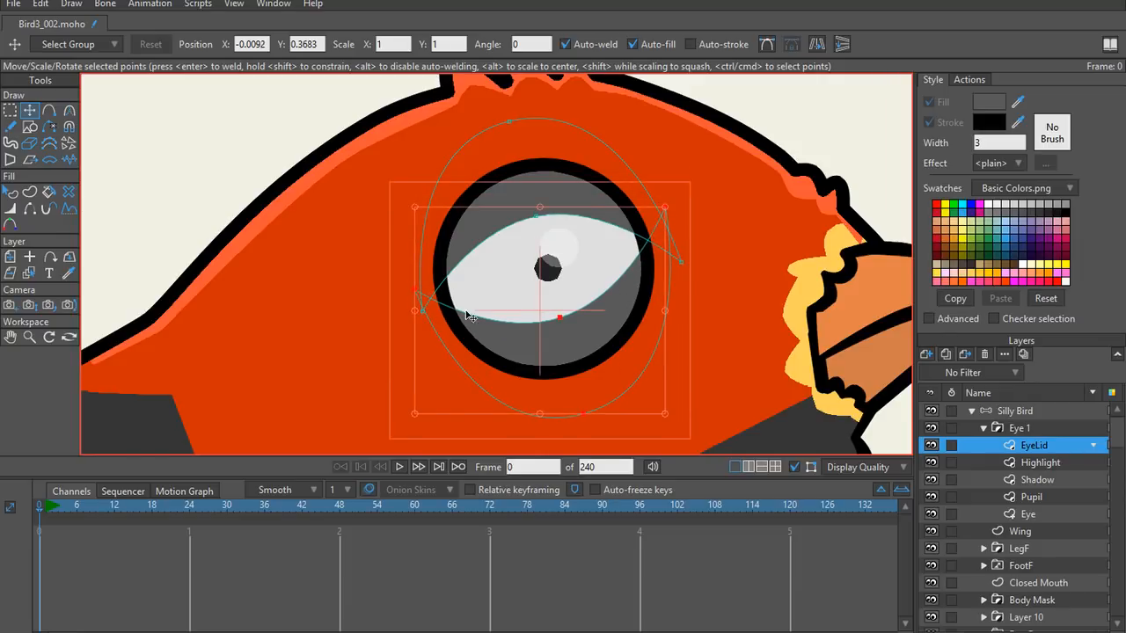
Step: Move the lower eyelid's left and right corner points and the upper eyelid's right corner together at the eye outline
scroll(444, 300, "up", 2)
left_click(403, 292)
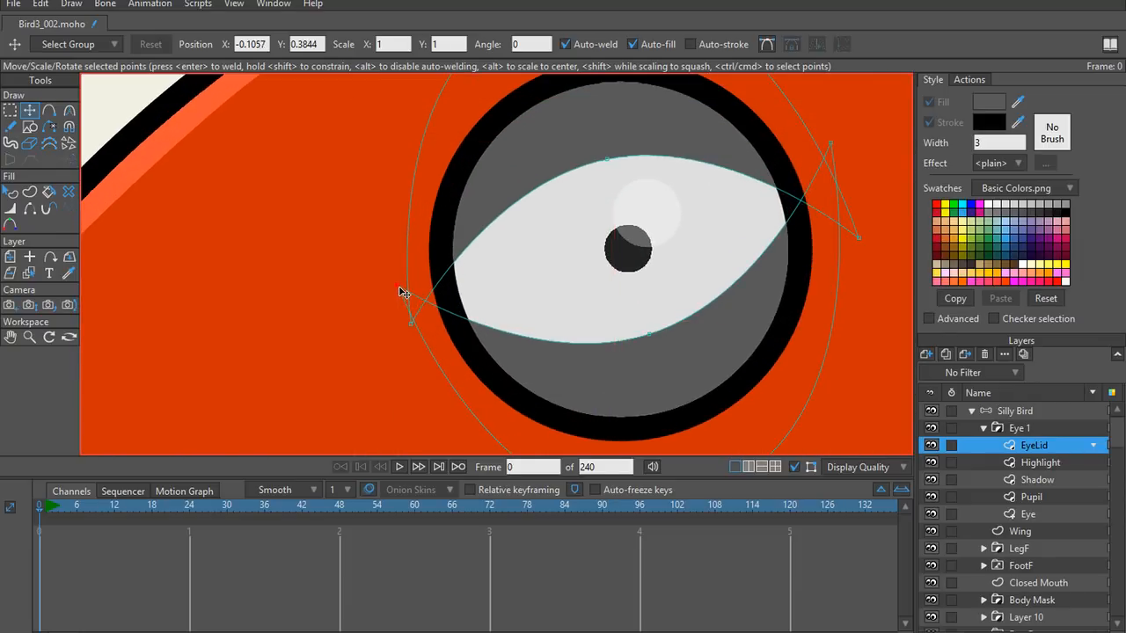
left_click_drag(403, 292, 437, 307)
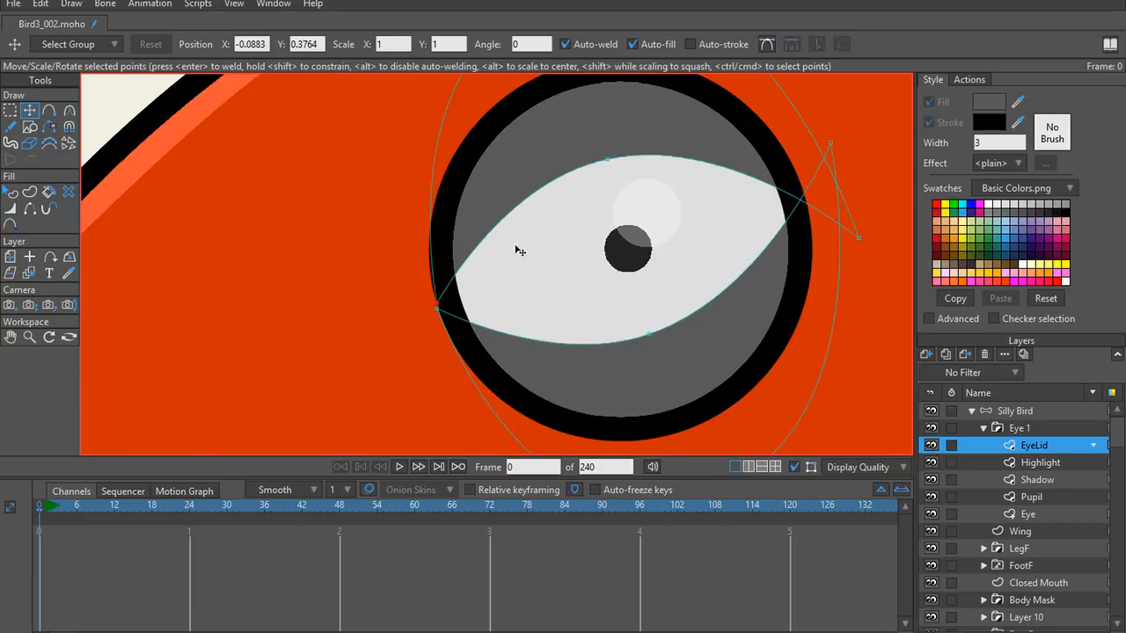
scroll(519, 251, "down", 2)
left_click_drag(734, 239, 699, 211)
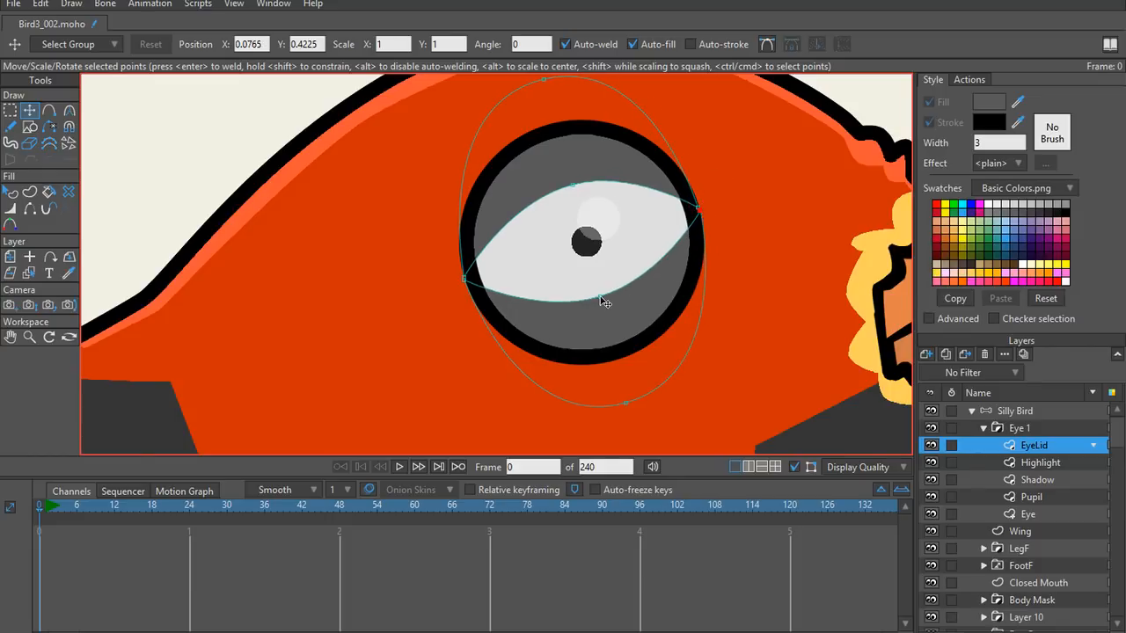
Step: Pull the outermost top and bottom points of the two eyelids inward so the shapes follow the eye outline
left_click_drag(604, 302, 618, 327)
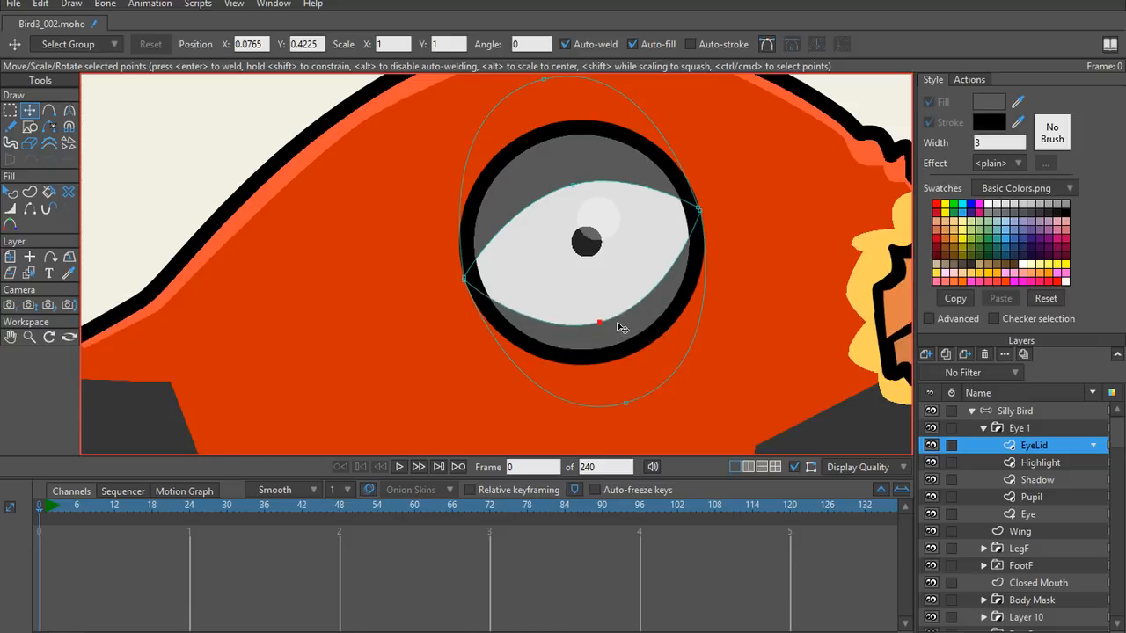
key("ctrl+z")
left_click_drag(585, 234, 602, 195)
scroll(603, 215, "down", 1)
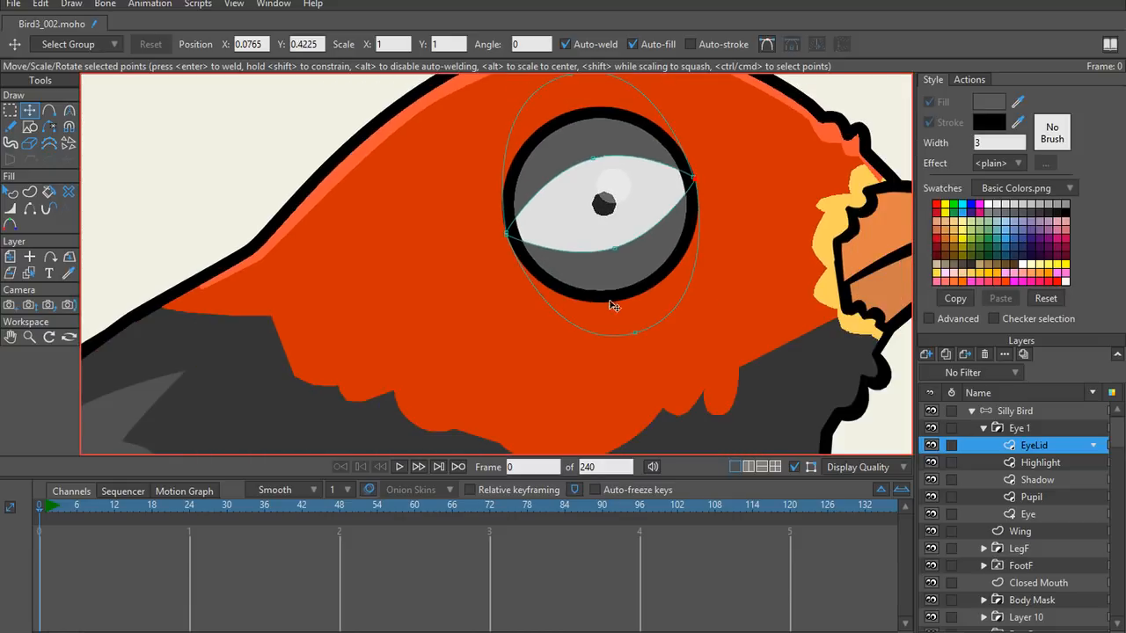
scroll(614, 294, "up", 1)
left_click_drag(615, 239, 617, 237)
left_click_drag(639, 343, 636, 316)
left_click_drag(611, 238, 629, 343)
left_click_drag(580, 142, 592, 191)
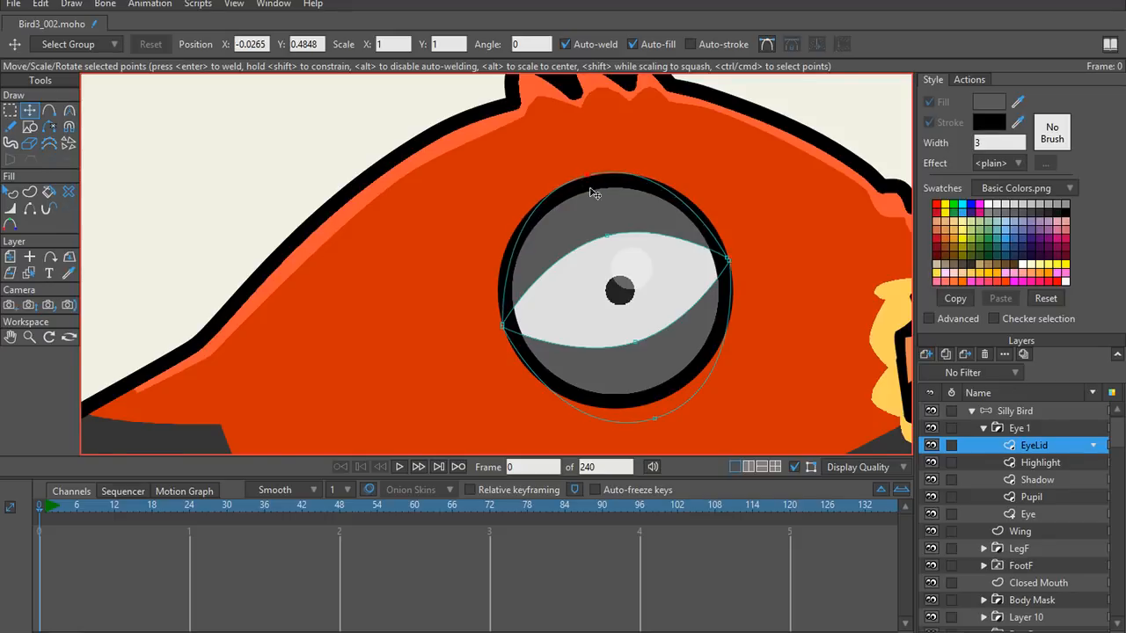
left_click(635, 332)
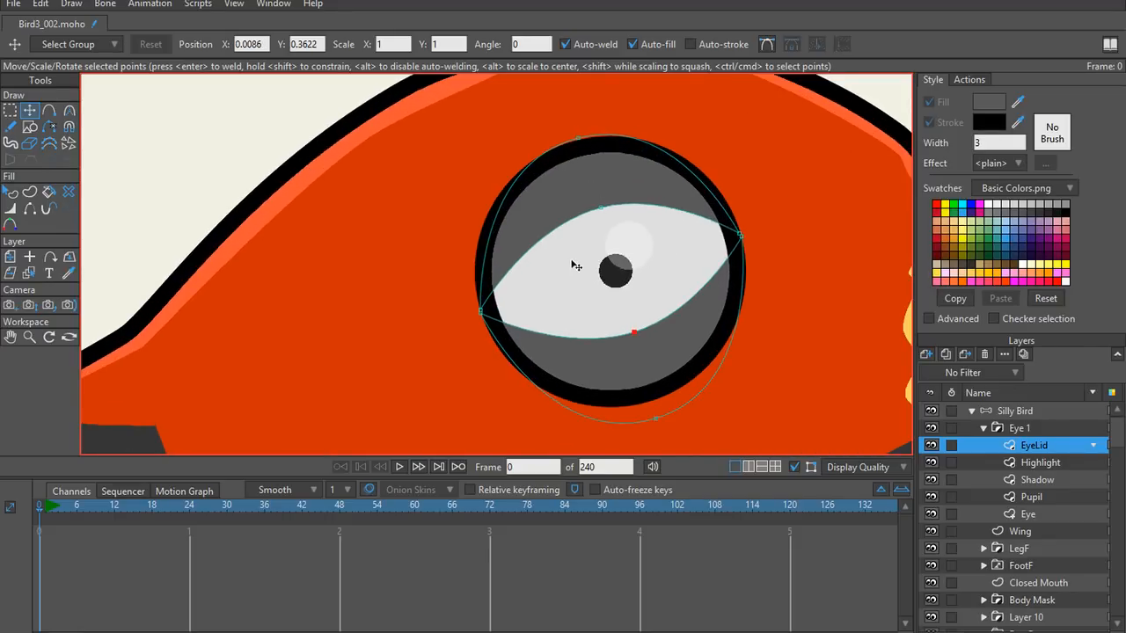
Step: Turn on a black stroke for the upper eyelid shape and set its width to 2
key("q")
left_click(556, 209)
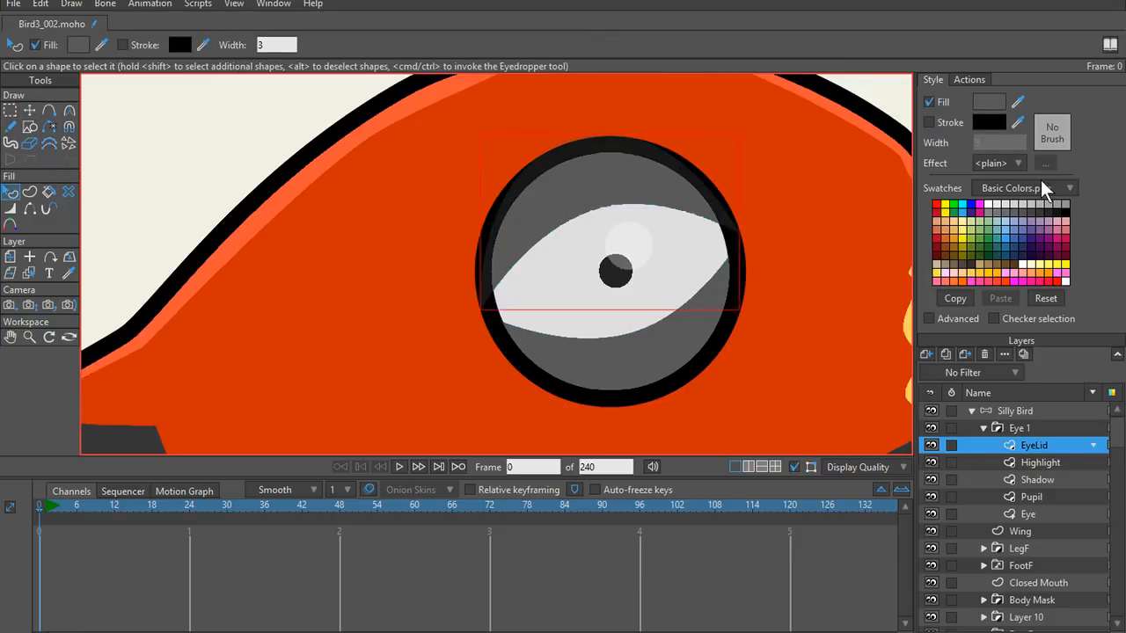
left_click(932, 122)
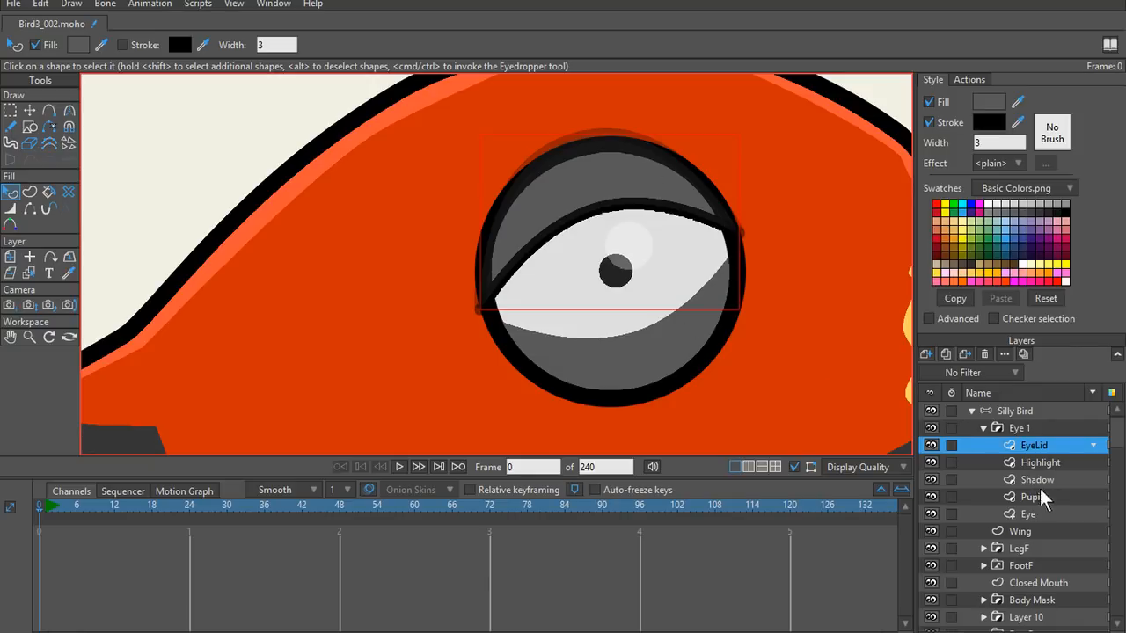
left_click(1035, 514)
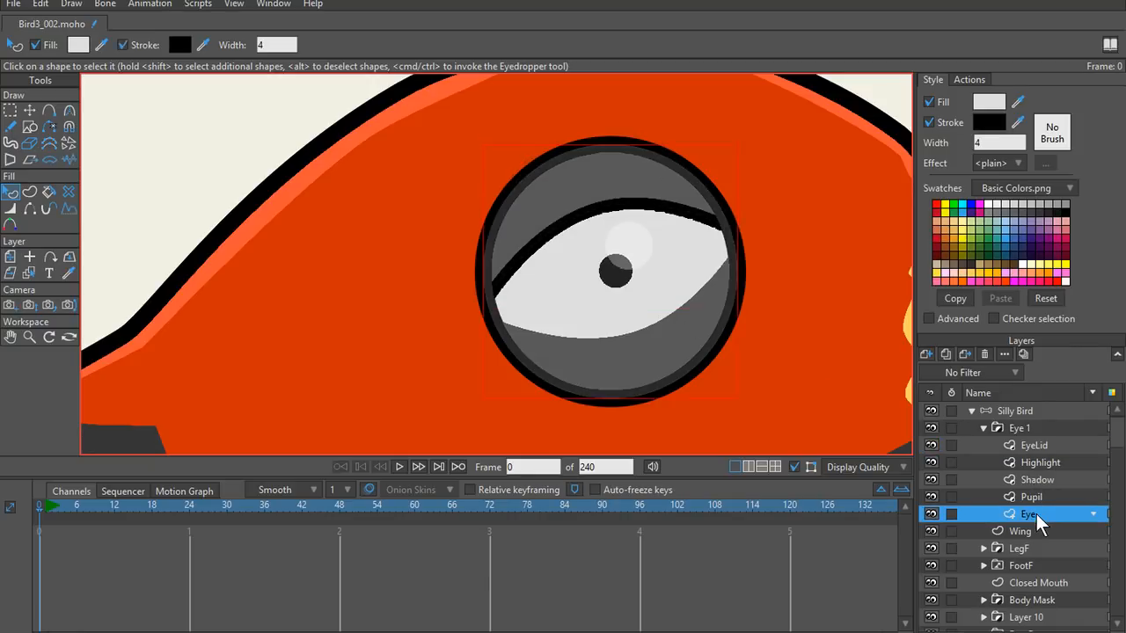
left_click(1038, 446)
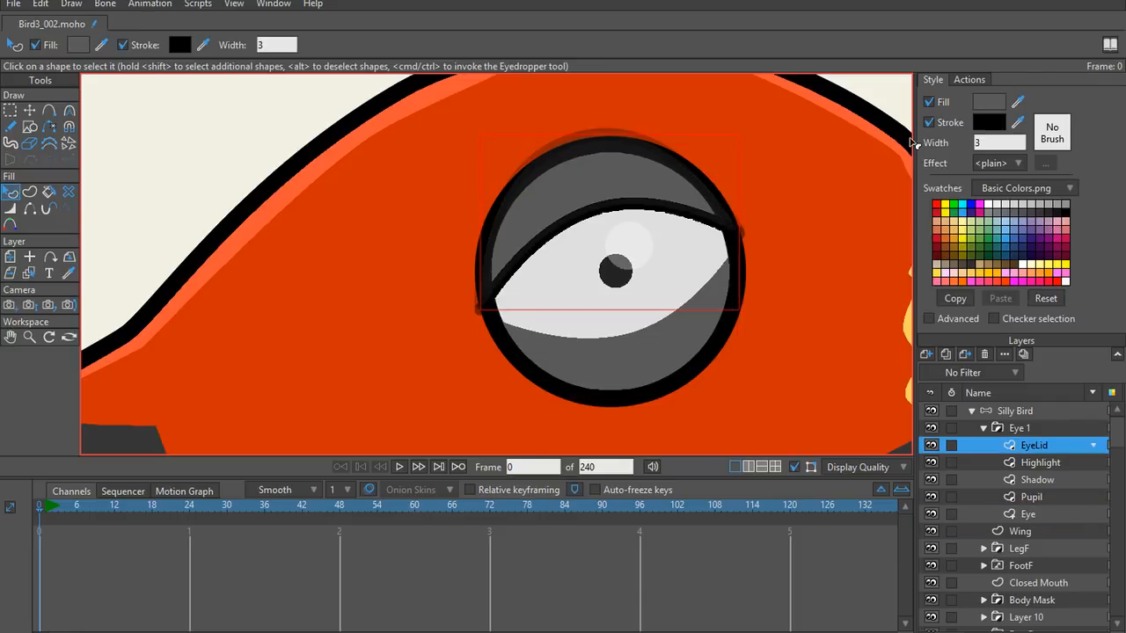
left_click_drag(1009, 144, 804, 136)
type("2")
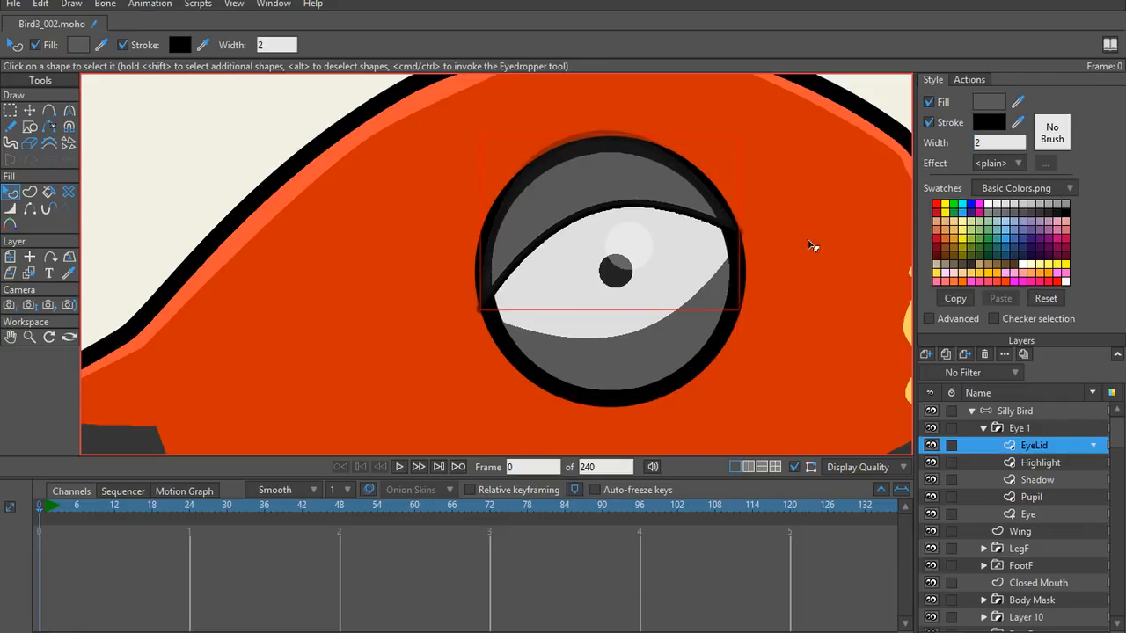
Step: Give the lower eyelid shape a black stroke with a width of 2
left_click(616, 363)
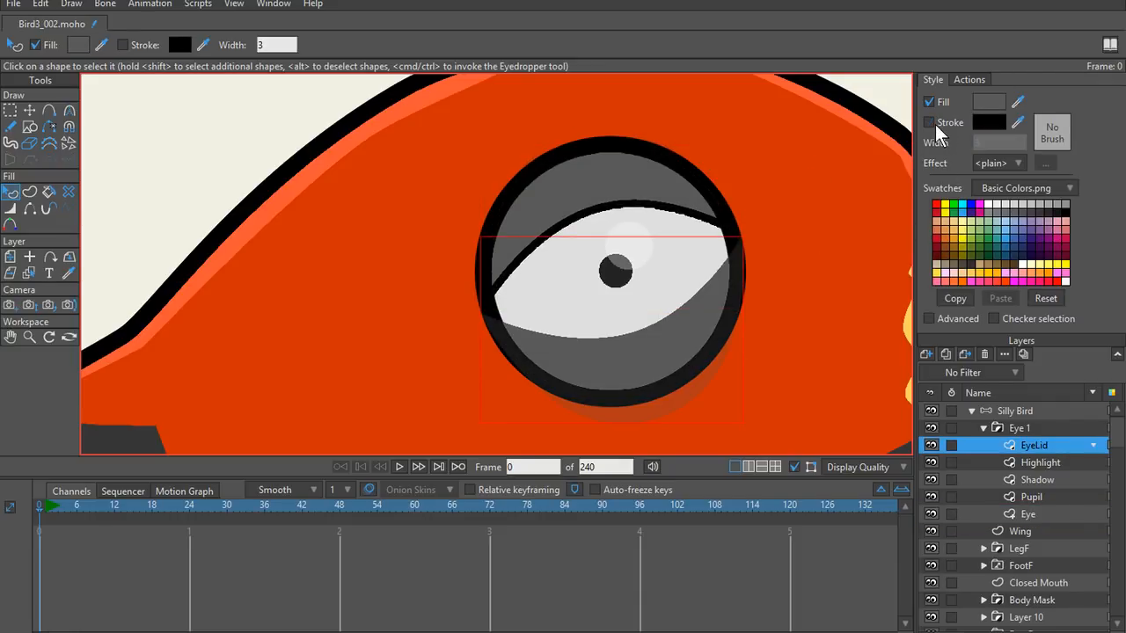
left_click_drag(988, 138, 866, 147)
key("Return")
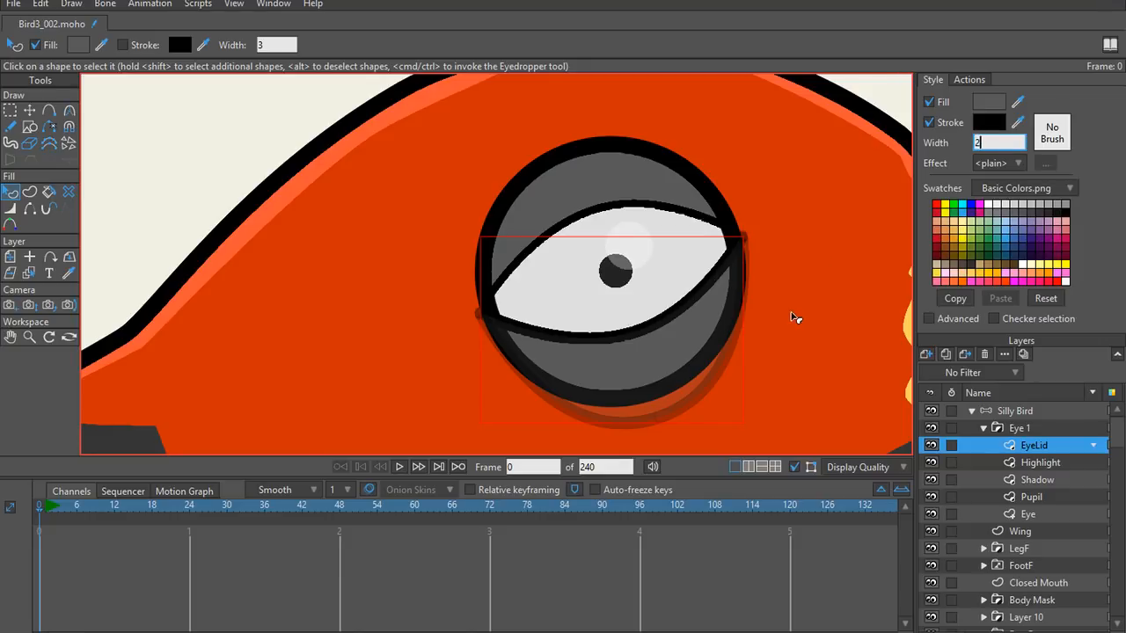
Step: Try moving the lower eyelid's inner edge point up toward the pupil, and undo the move
key("t")
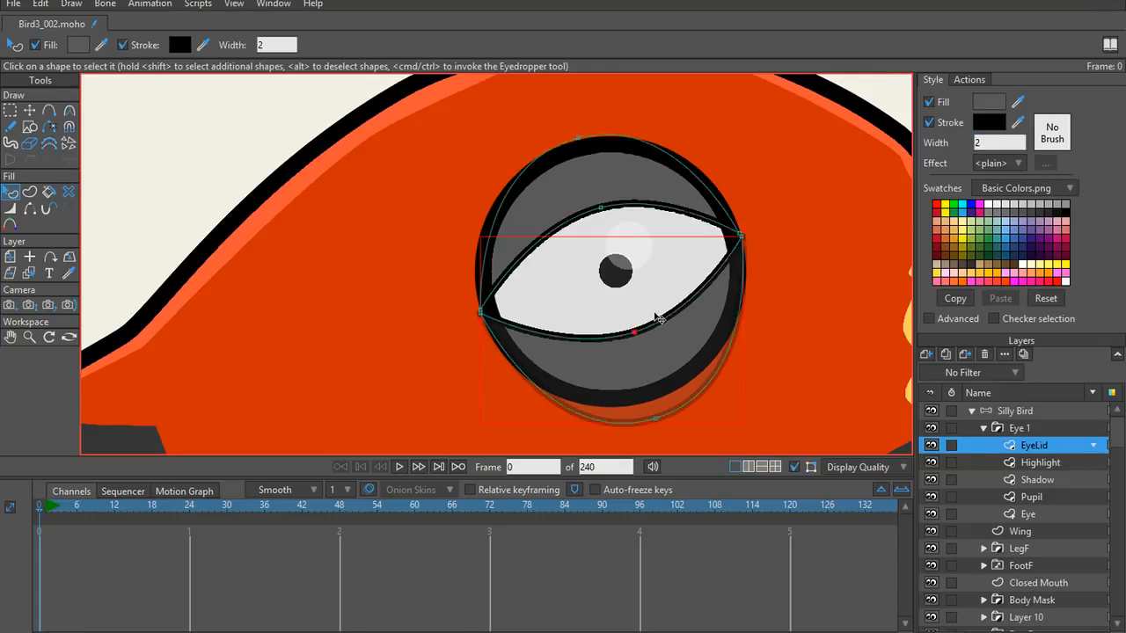
scroll(659, 320, "down", 3)
scroll(659, 320, "up", 3)
left_click_drag(635, 332, 618, 281)
key("ctrl+z")
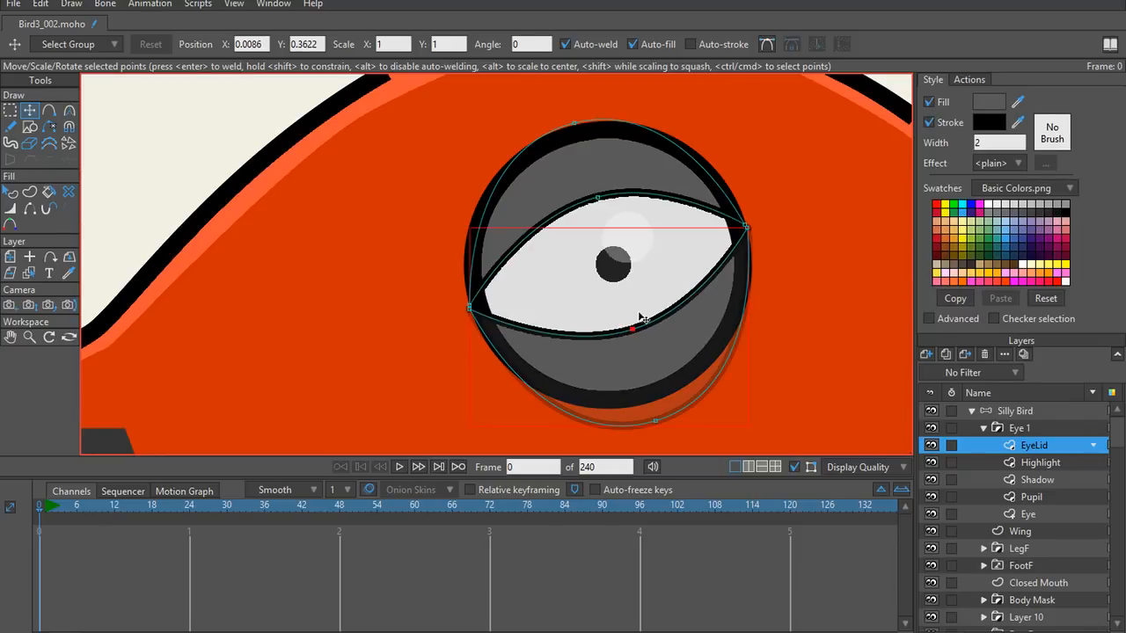
key("q")
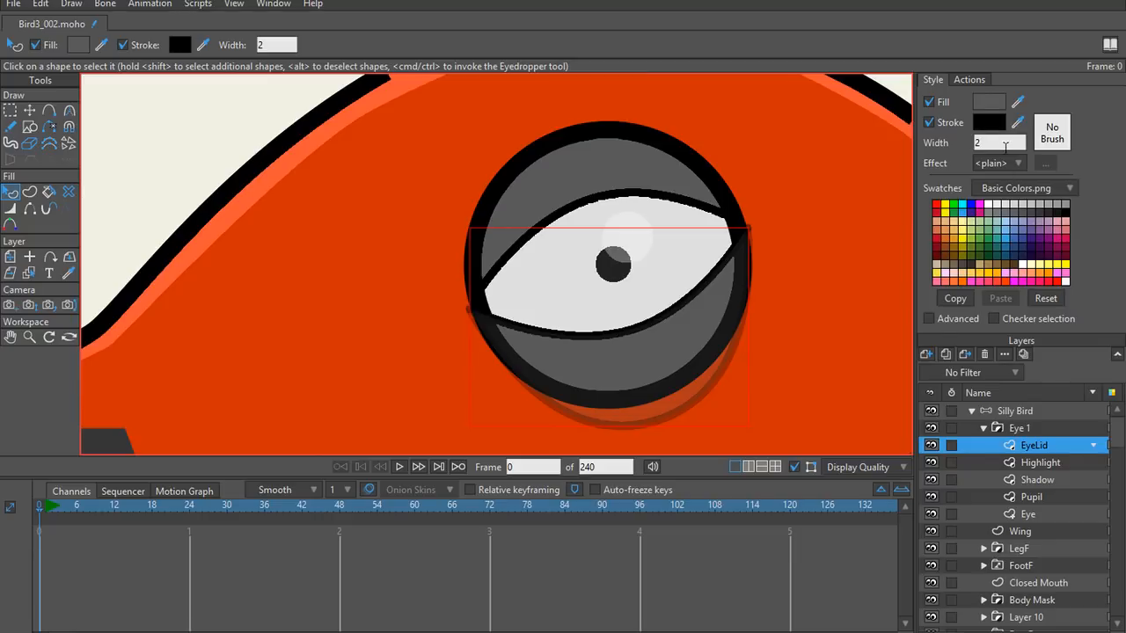
Step: Set the stroke width of both the lower and upper eyelid shapes to 2.50
left_click(1007, 145)
type("2.50")
key("Return")
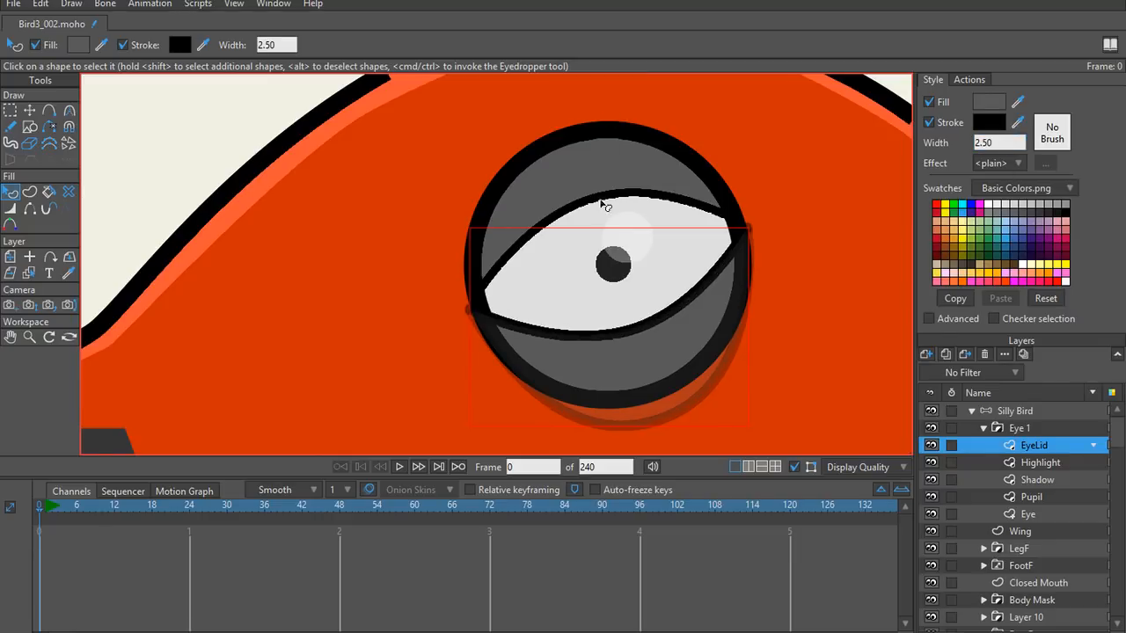
left_click(599, 207)
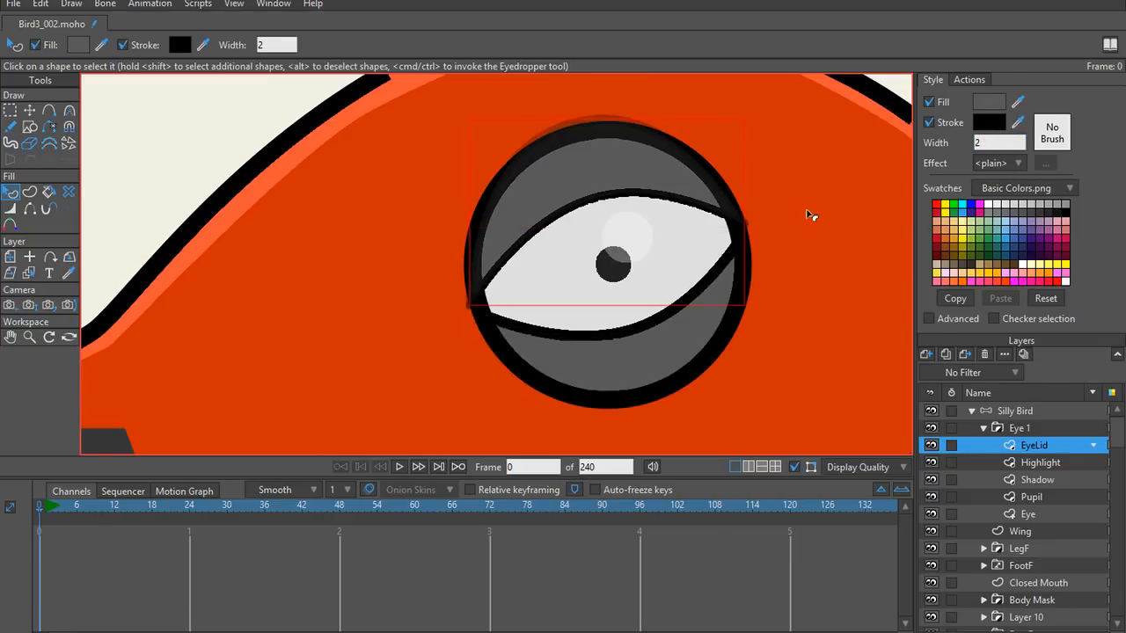
left_click(1003, 141)
type("2.50")
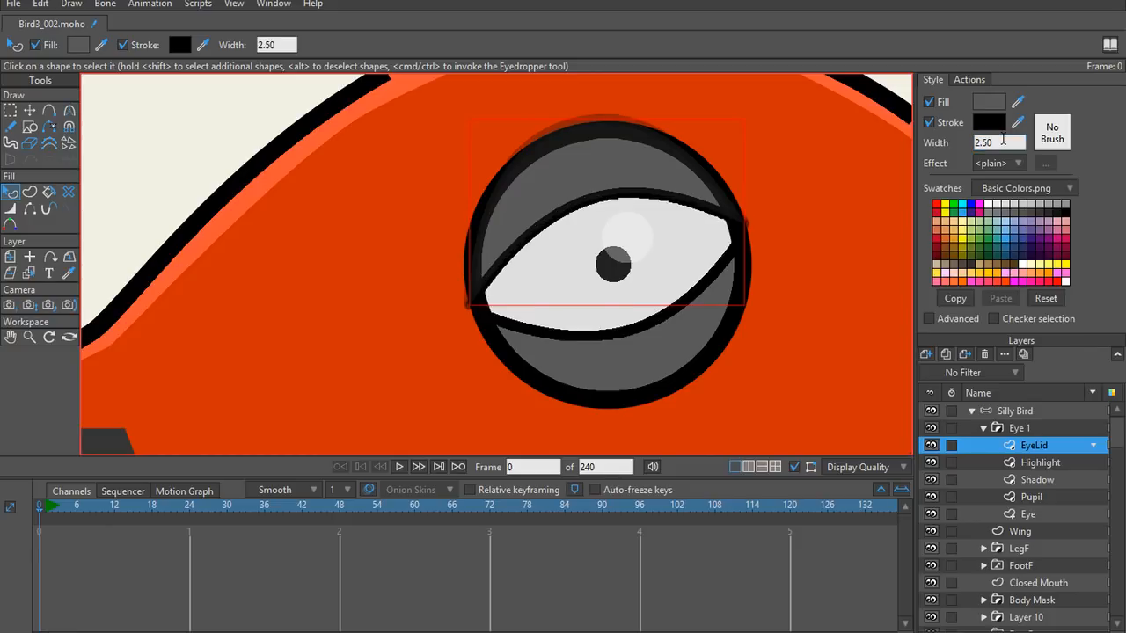
key("Return")
Step: Close the bird's eye by moving the upper and lower eyelids' inner middle points together
key("t")
left_click_drag(595, 202, 600, 264)
key("ctrl+z")
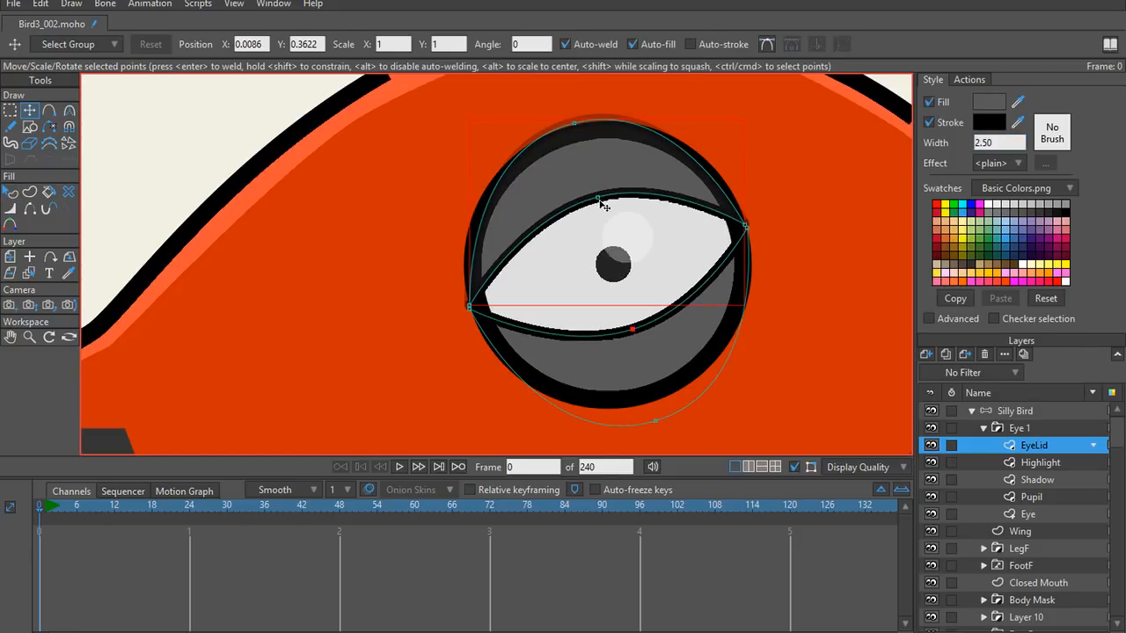
left_click_drag(598, 198, 597, 271)
left_click_drag(640, 334, 616, 272)
scroll(743, 310, "down", 6)
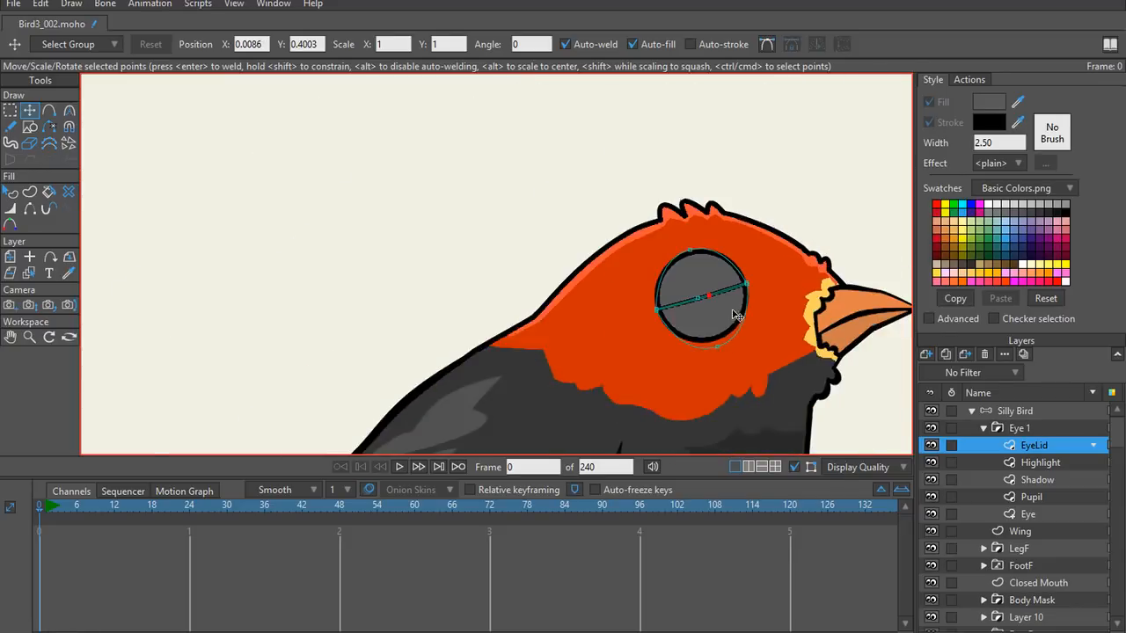
Step: Curve the closed eyelid seam slightly downward by repositioning both lids' inner middle points
scroll(733, 311, "up", 5)
scroll(678, 289, "up", 3)
left_click_drag(677, 266, 657, 303)
scroll(708, 308, "down", 3)
scroll(713, 316, "up", 2)
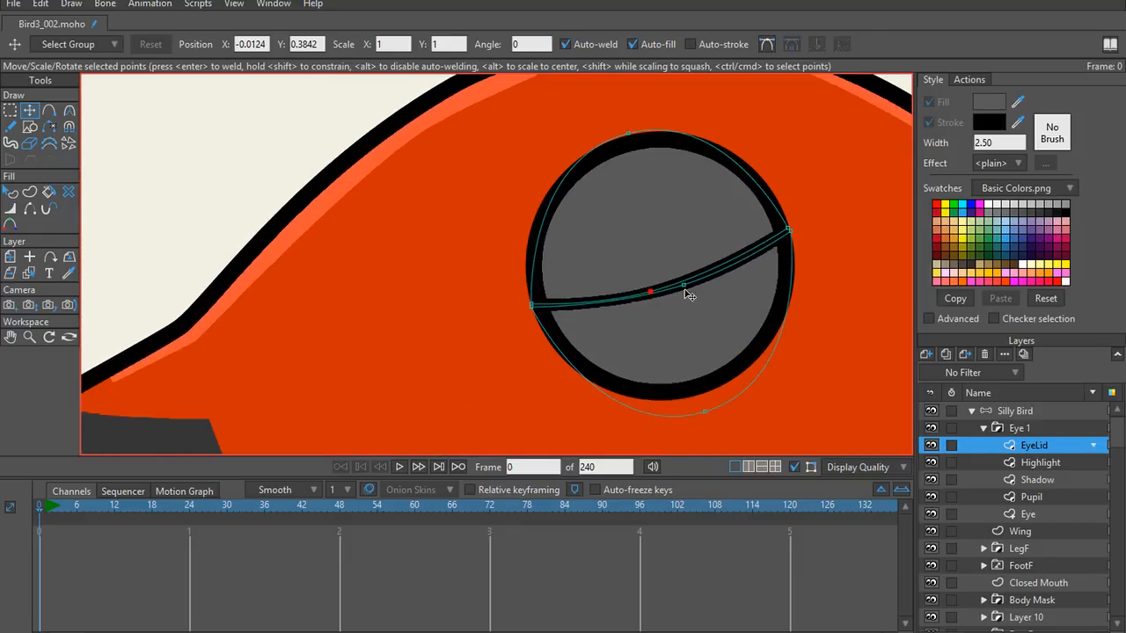
left_click(683, 285)
Step: Align the upper and lower eyelids' corner points at both ends of the seam
scroll(784, 264, "up", 2)
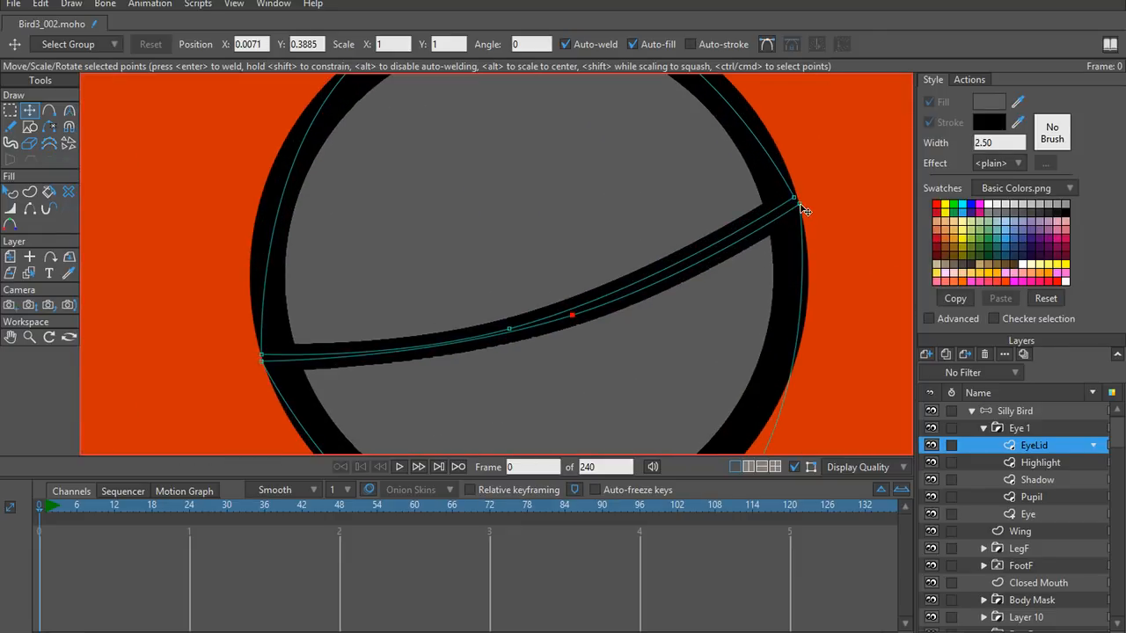
left_click(794, 198)
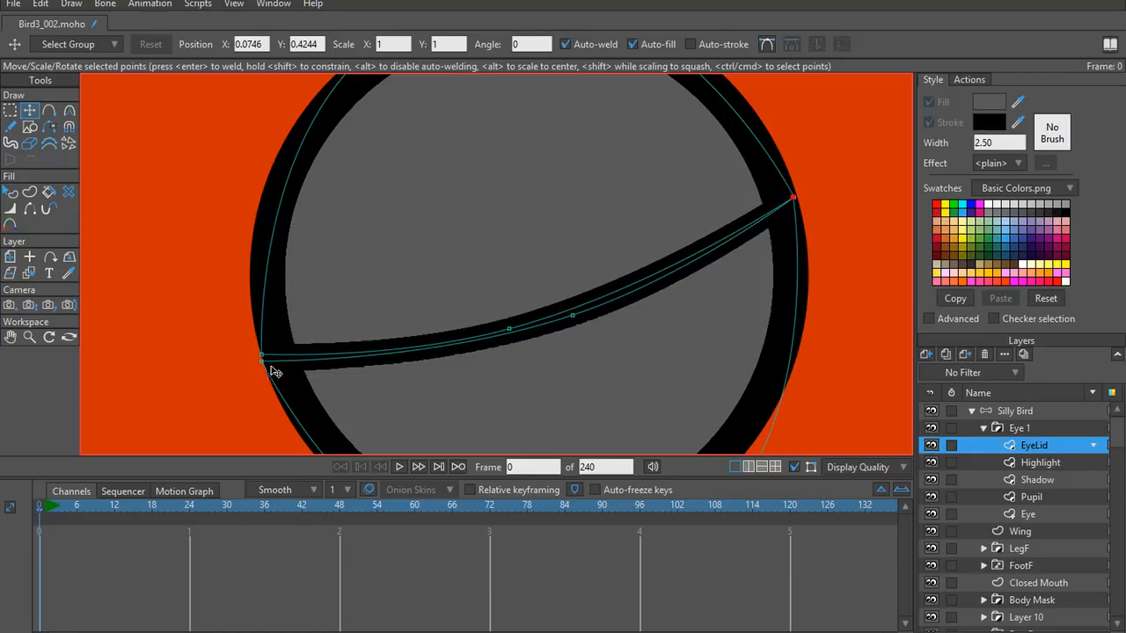
left_click_drag(264, 364, 261, 357)
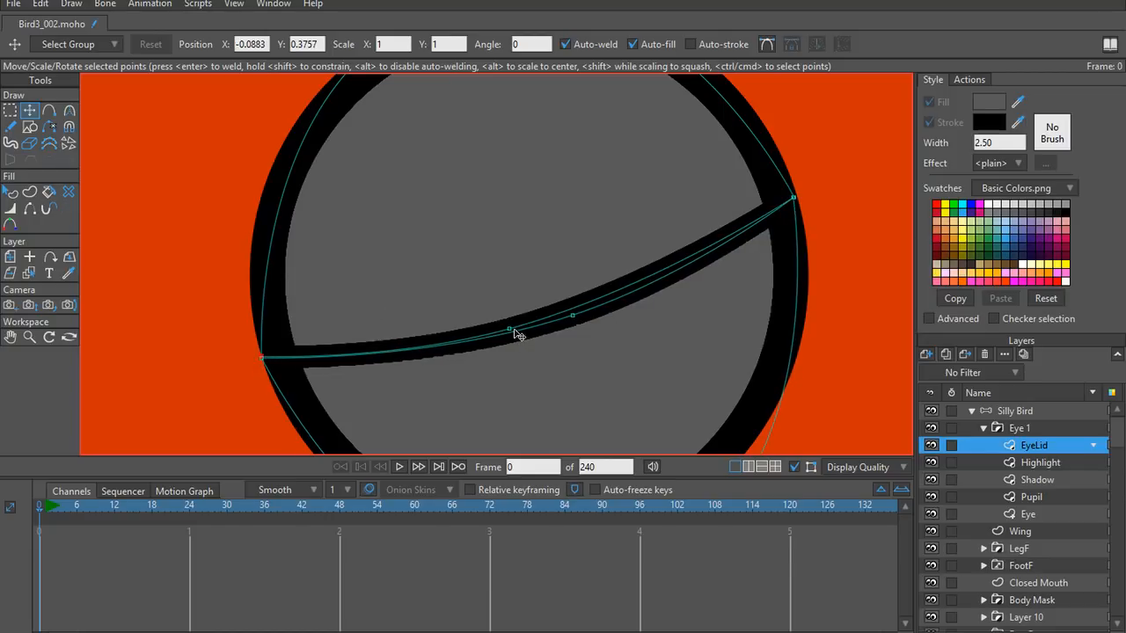
Step: Reopen the eye partway by moving the upper lid's inner point up and the lower lid's inner point down
left_click_drag(507, 332, 462, 131)
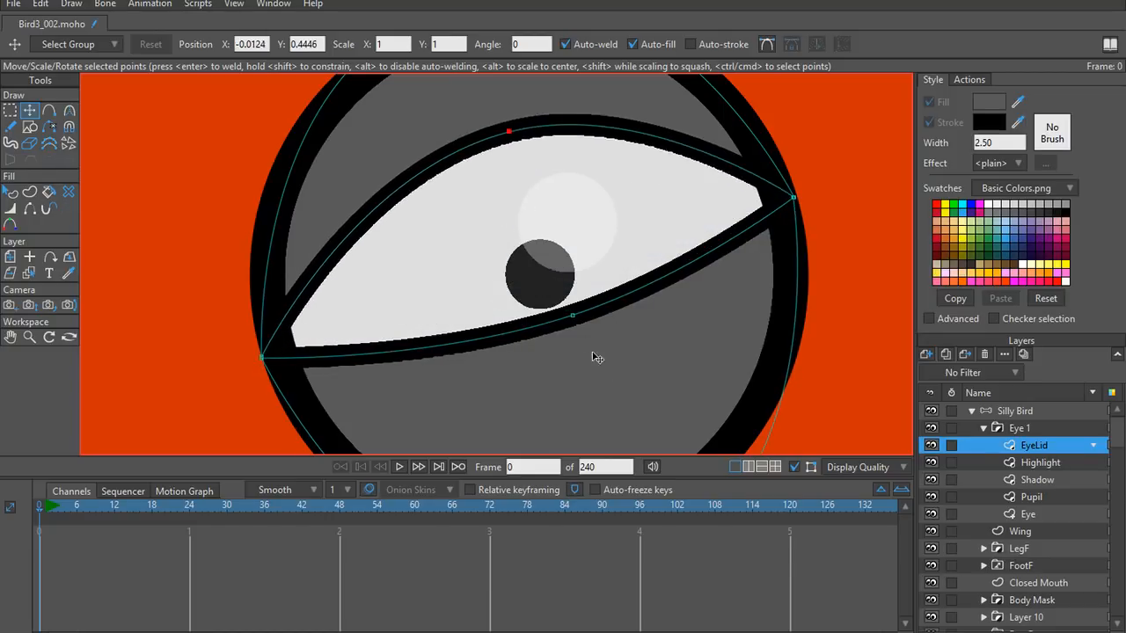
left_click_drag(576, 318, 602, 409)
scroll(533, 166, "down", 7)
left_click_drag(559, 245, 621, 342)
scroll(621, 342, "down", 1)
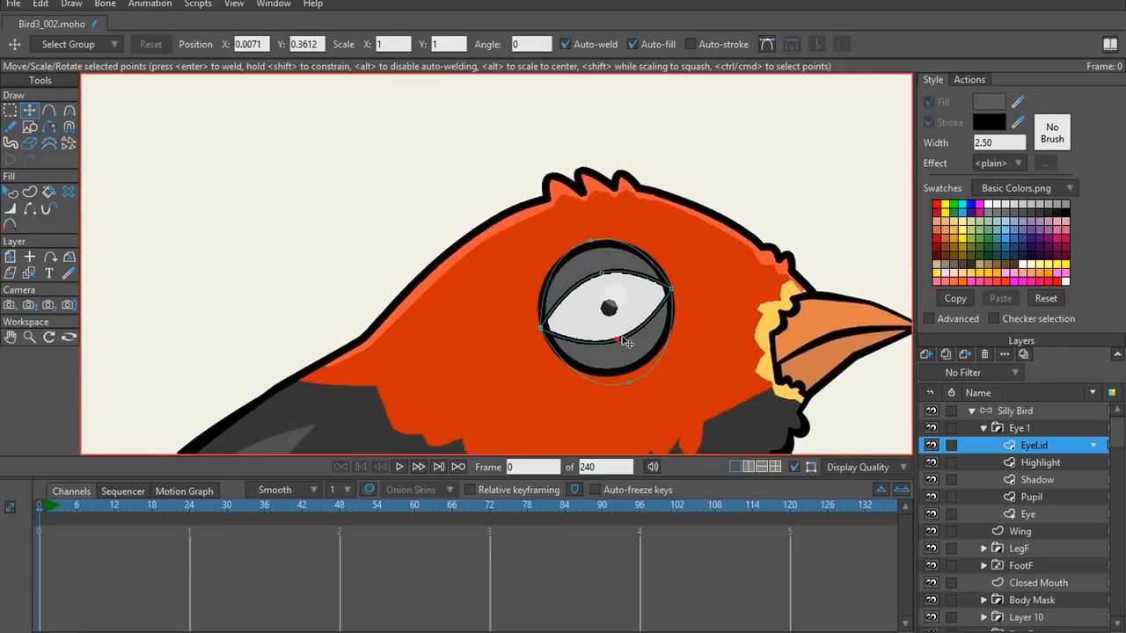
Step: Nudge the upper eyelid's inner and outer middle points slightly to the left
scroll(621, 341, "up", 3)
mouse_move(592, 230)
left_mouse_down()
mouse_move(564, 194)
mouse_move(571, 224)
mouse_move(591, 232)
mouse_move(570, 211)
mouse_move(605, 248)
mouse_move(580, 195)
mouse_move(596, 227)
mouse_move(580, 230)
mouse_move(578, 142)
mouse_move(588, 252)
mouse_move(578, 228)
left_mouse_up()
mouse_move(571, 174)
left_mouse_down()
mouse_move(557, 183)
mouse_move(566, 177)
left_mouse_up()
scroll(619, 231, "down", 2)
scroll(606, 244, "up", 3)
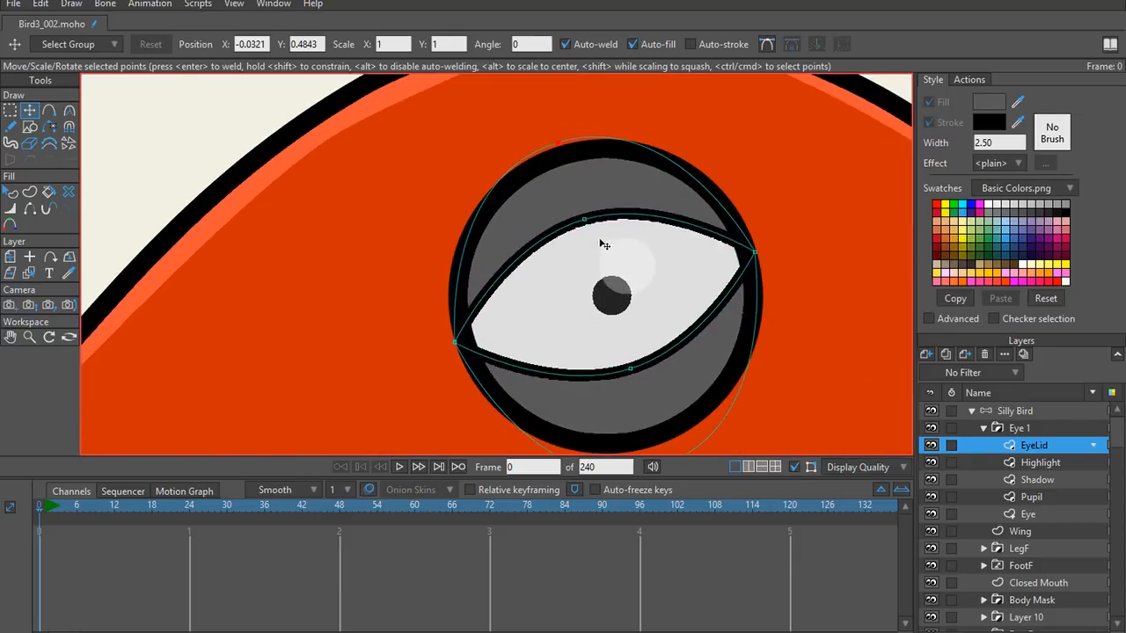
Step: Raise the upper eyelid's inner edge to the top of the eye and match its curve to the eye outline
left_click_drag(604, 243, 695, 165)
key("c")
key("t")
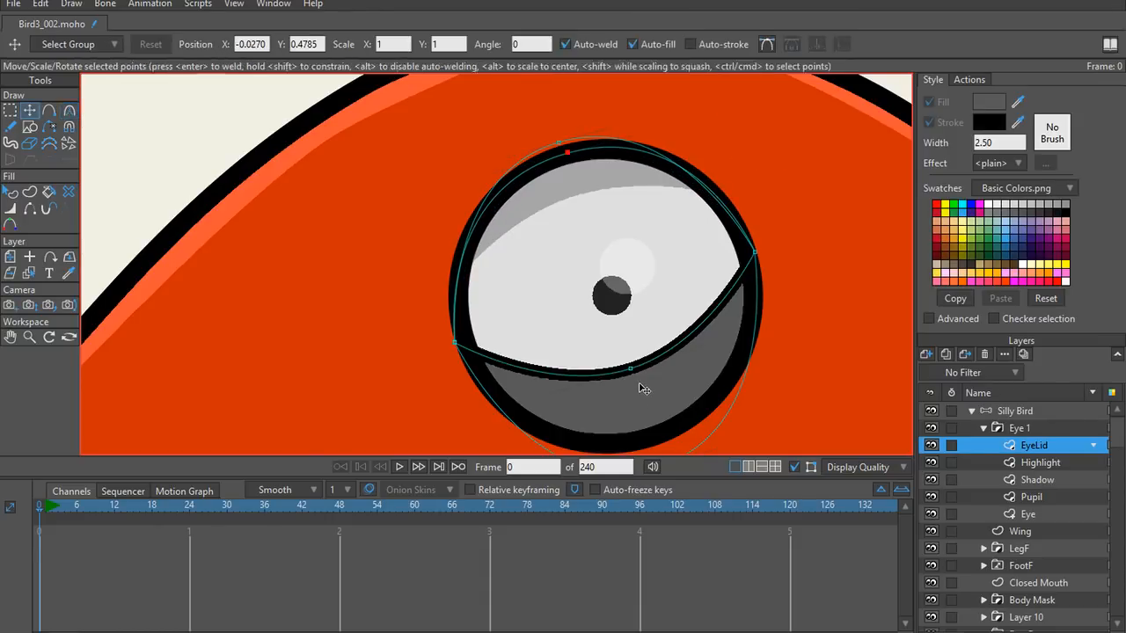
Step: Lower the lower eyelid's inner edge to the bottom of the eye and match its curve to the eye outline
left_click_drag(633, 370, 716, 432)
key("c")
key("t")
left_click_drag(651, 448, 649, 435)
scroll(673, 319, "down", 3)
scroll(714, 368, "down", 5)
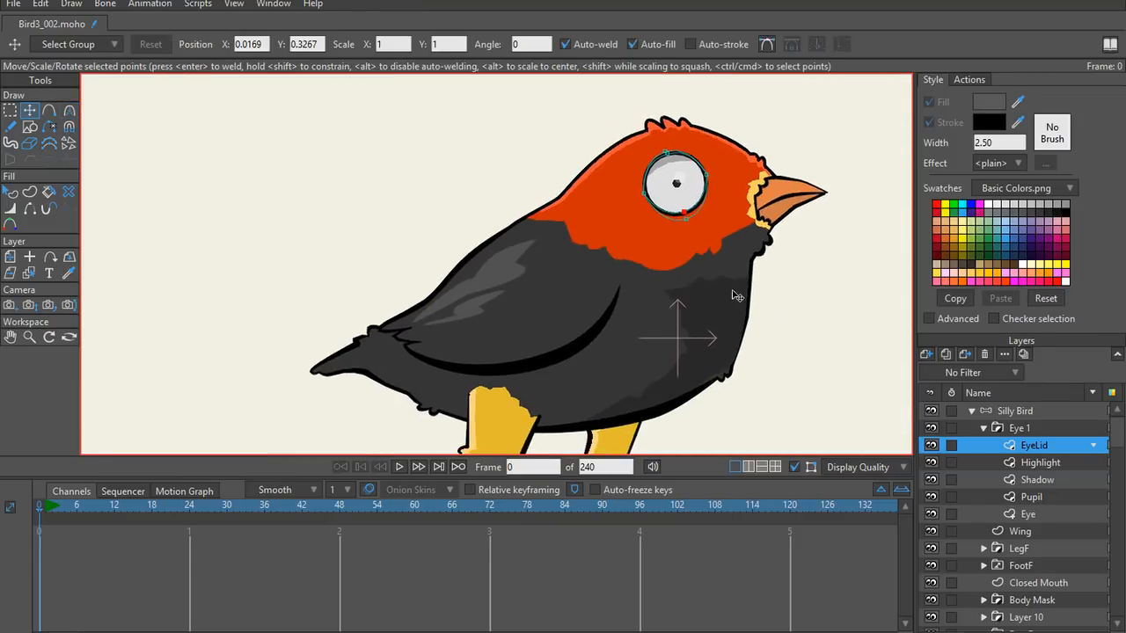
Step: Select the Eye 1 group and collapse it in the layer list
left_click(1028, 429)
left_click(983, 429)
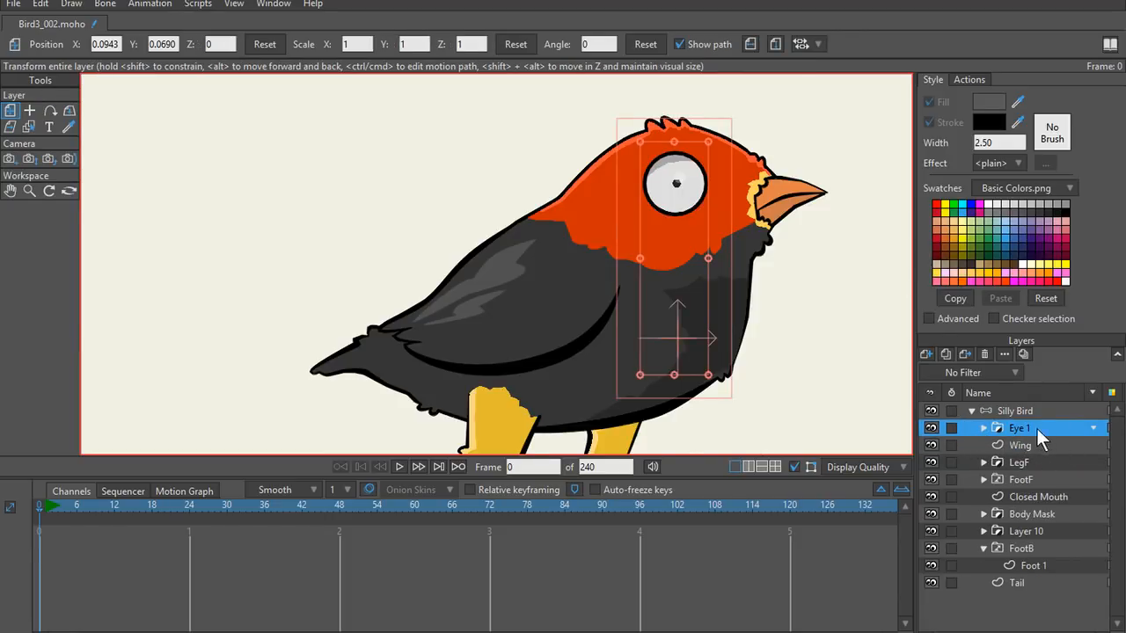
left_click(984, 429)
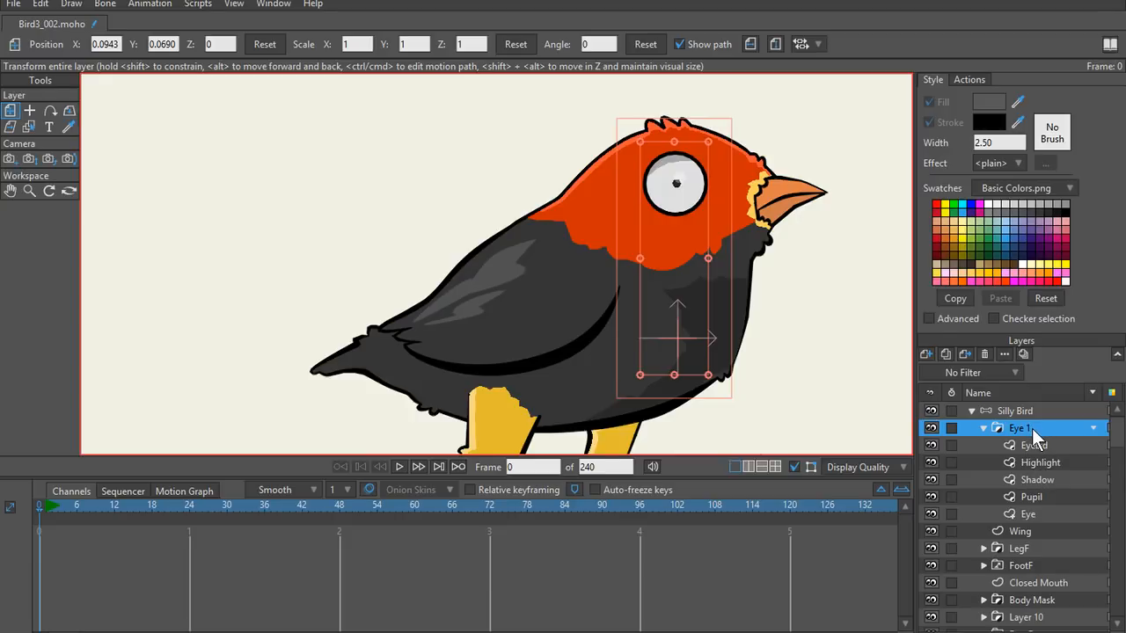
left_click(983, 429)
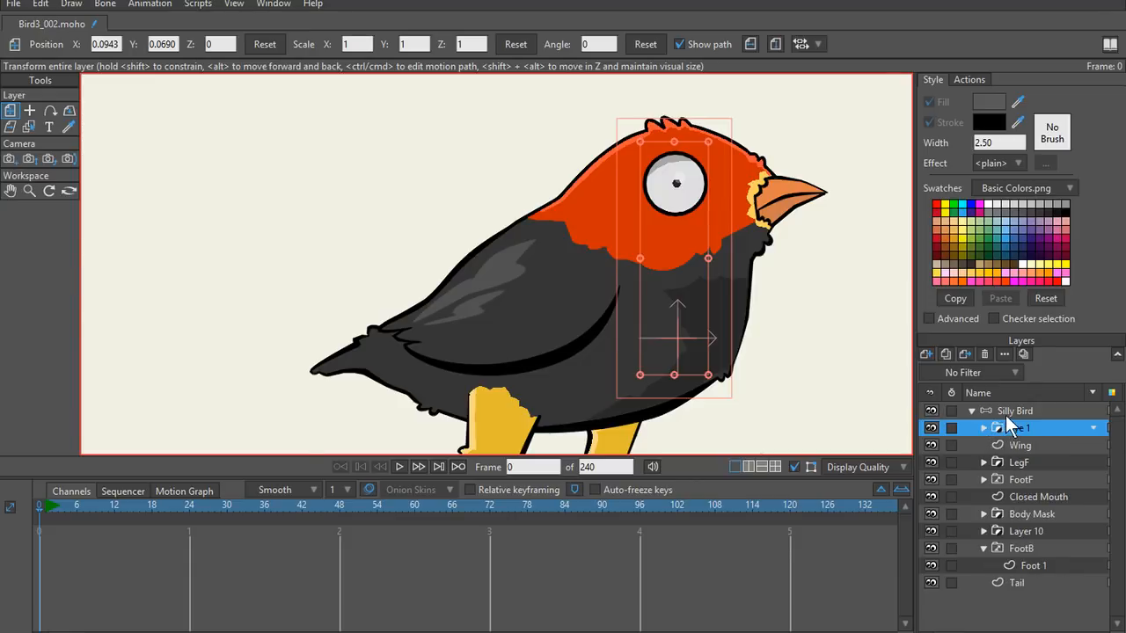
Step: Select the Silly Bird bone layer and collapse it
left_click(1006, 414)
left_click(1018, 430)
left_click(1017, 412)
scroll(637, 311, "up", 5)
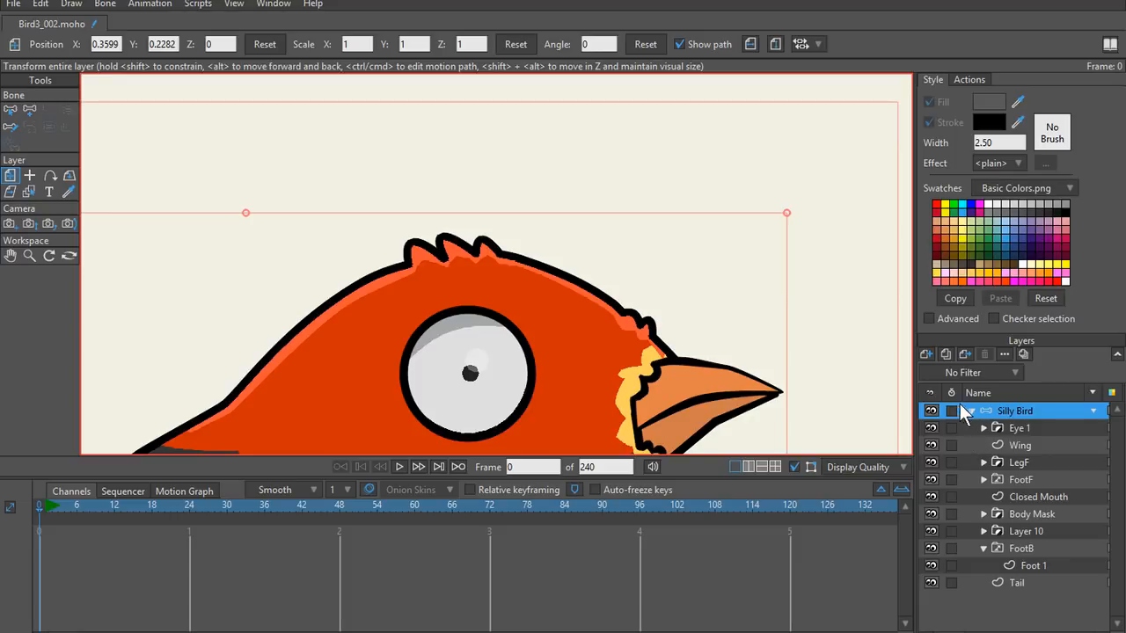
left_click(971, 411)
scroll(649, 269, "down", 2)
scroll(648, 269, "up", 4)
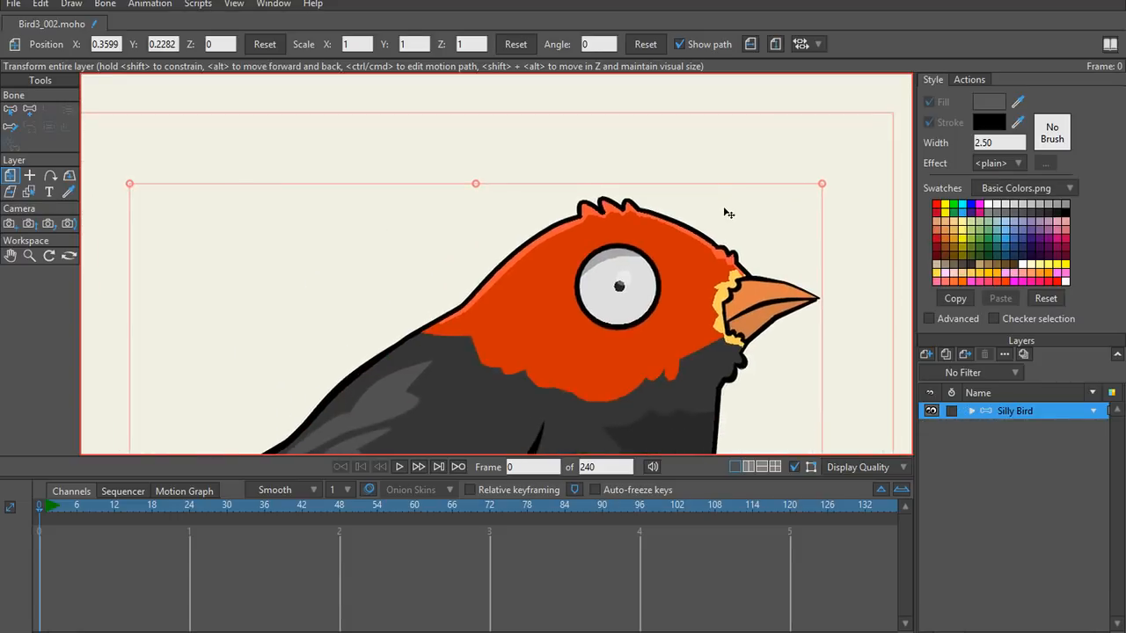
scroll(723, 251, "up", 3)
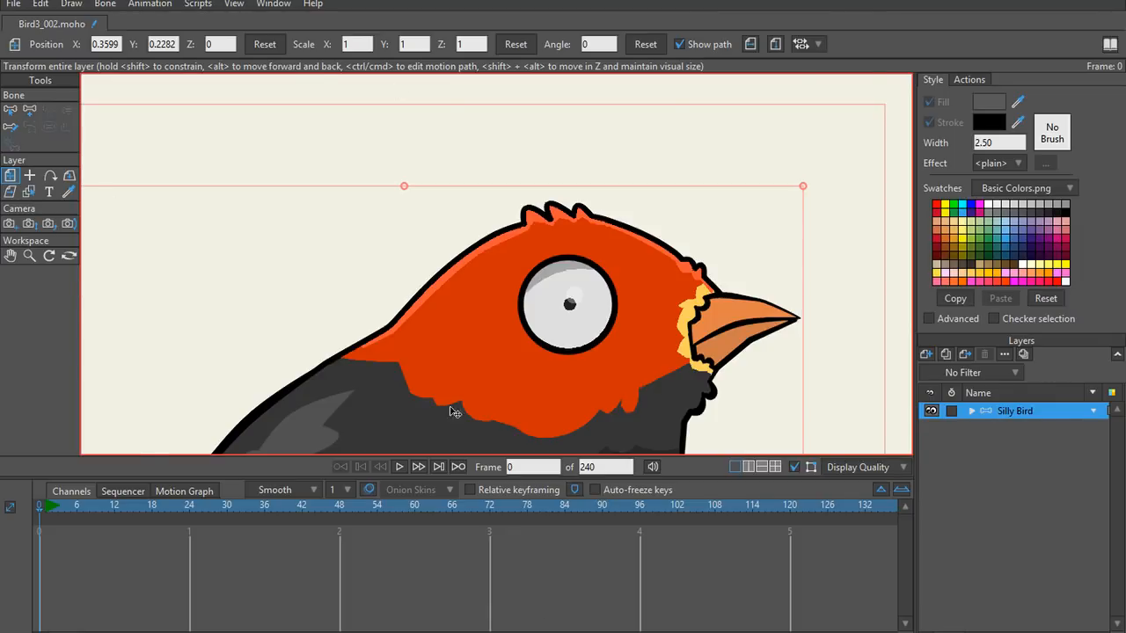
Step: Open the storyboard photo from File Explorer's recent files, rotate it upright, review the bird's eye expressions and close it
key("super+e")
left_click(476, 531)
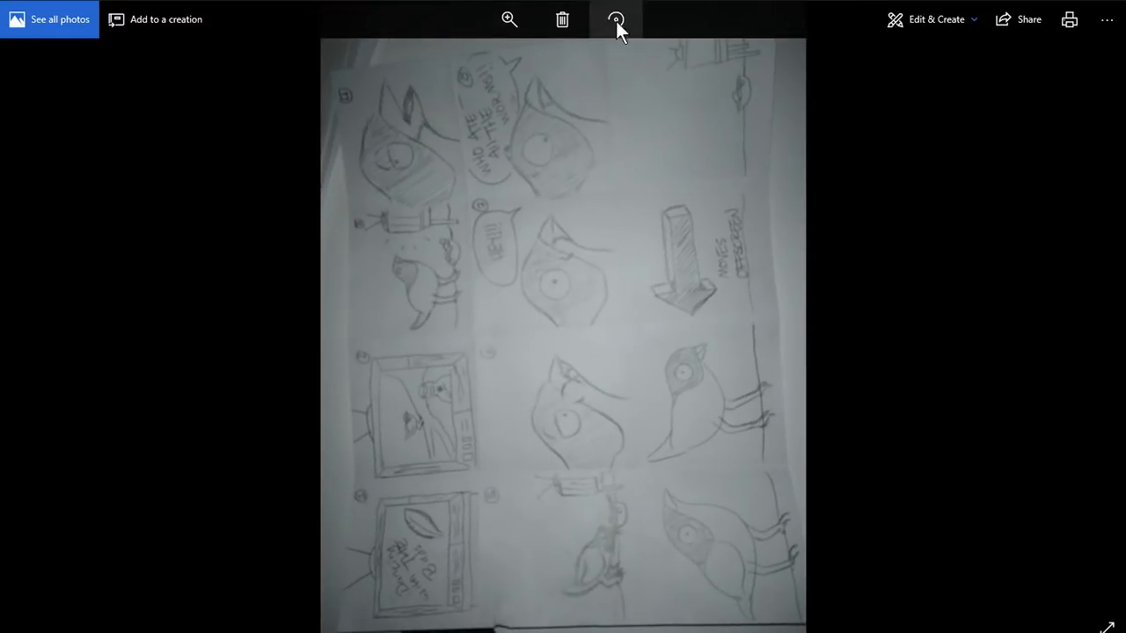
left_click(616, 21)
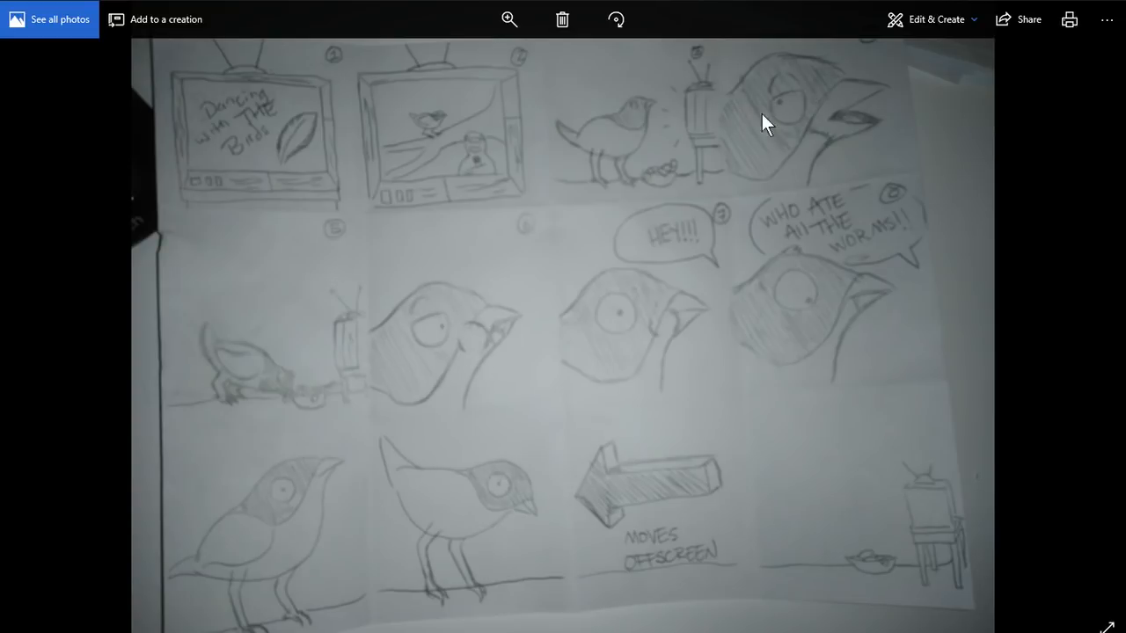
left_click(1105, 3)
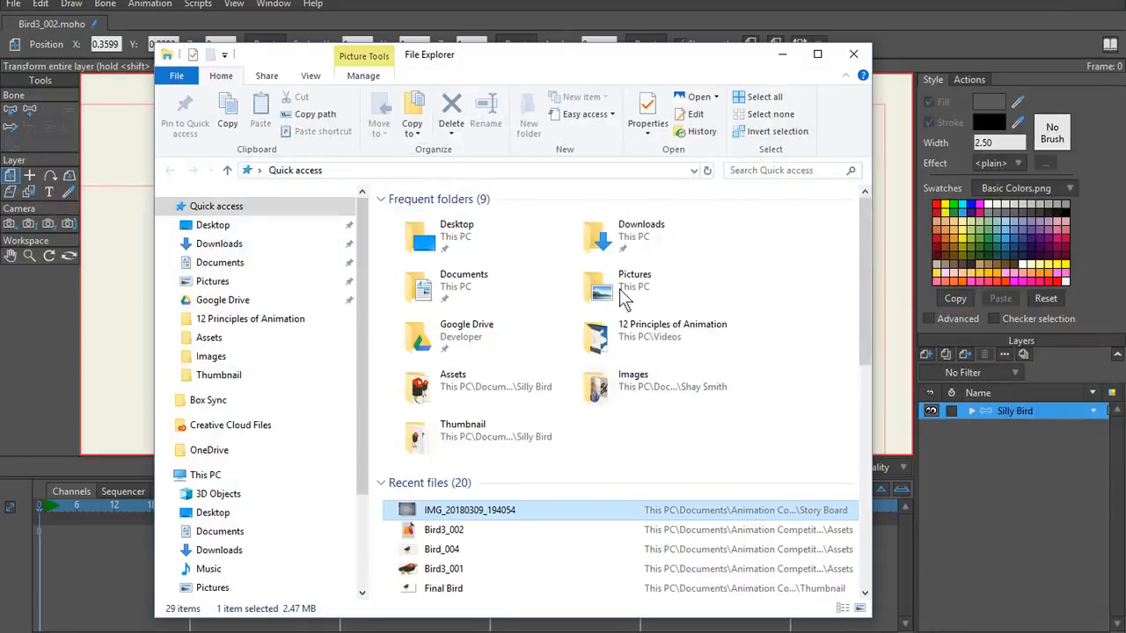
left_click(855, 55)
Step: Try a half-closed expression by lowering the EyeLid layer's upper lid and moving the pupil toward the back of the eye
scroll(581, 281, "up", 3)
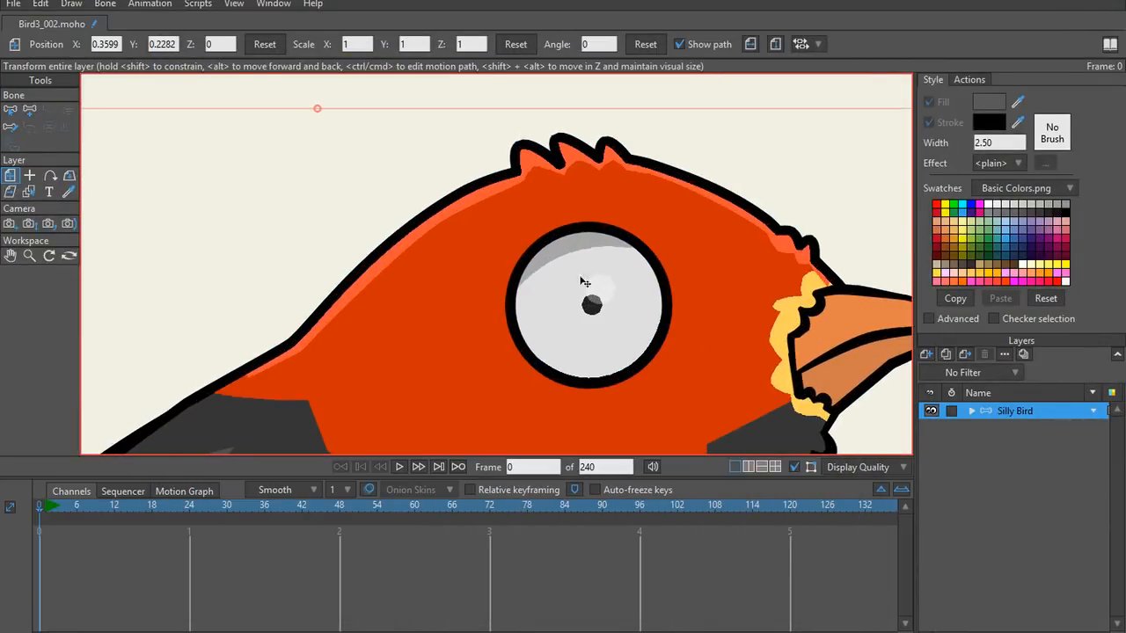
left_click(982, 411)
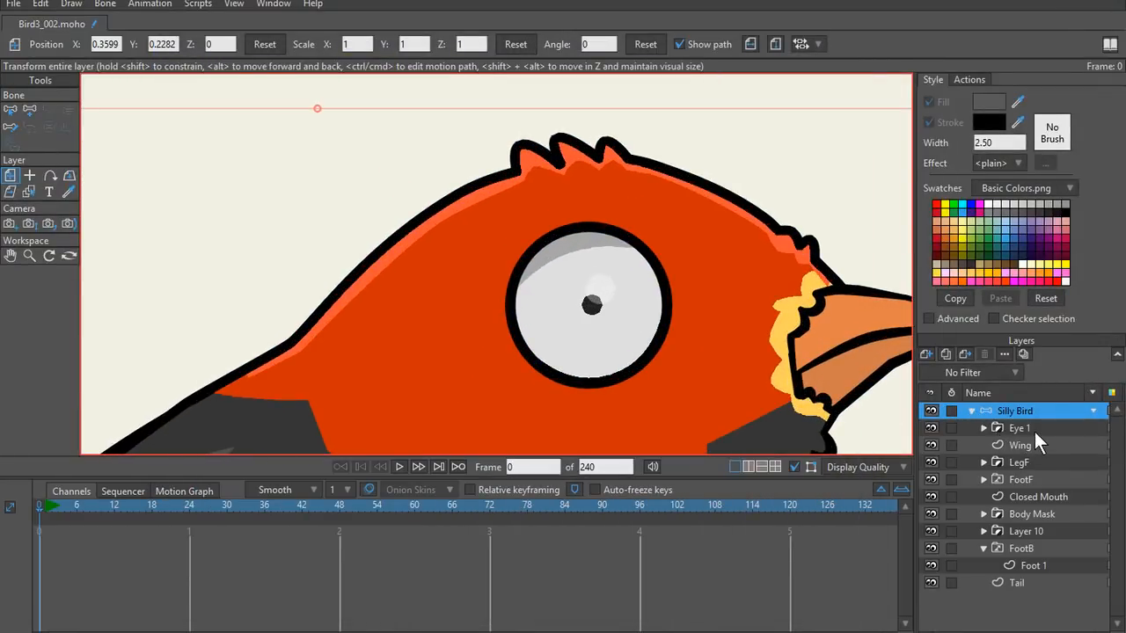
left_click(1020, 428)
left_click(984, 429)
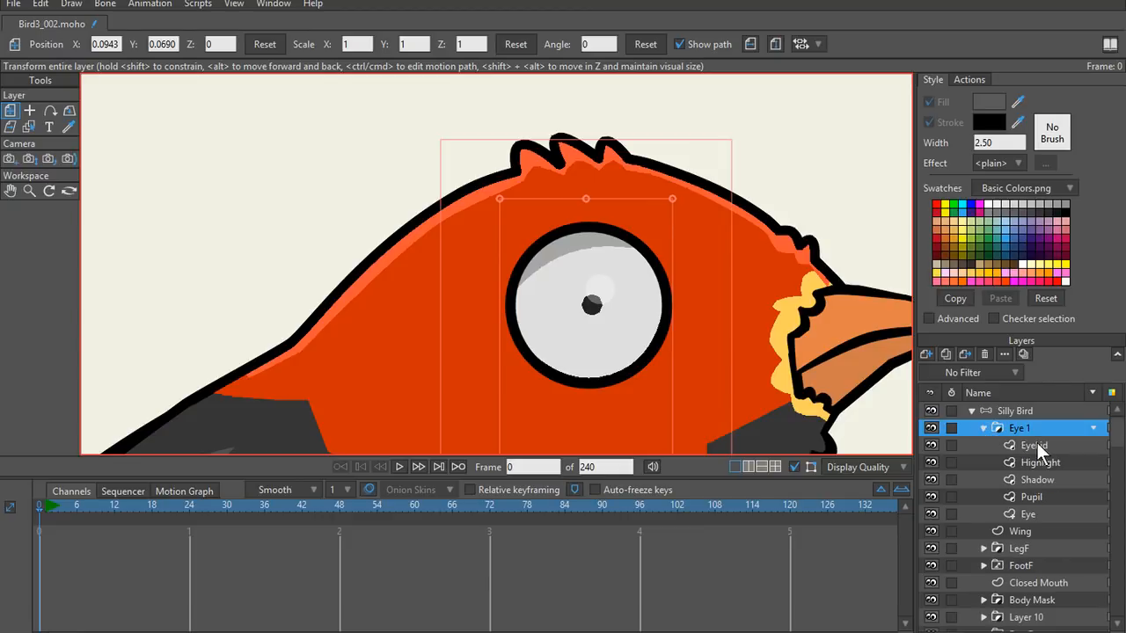
left_click(1037, 445)
key("t")
left_click_drag(573, 234, 548, 299)
left_click(593, 308, "ctrl+alt")
scroll(563, 301, "down", 3)
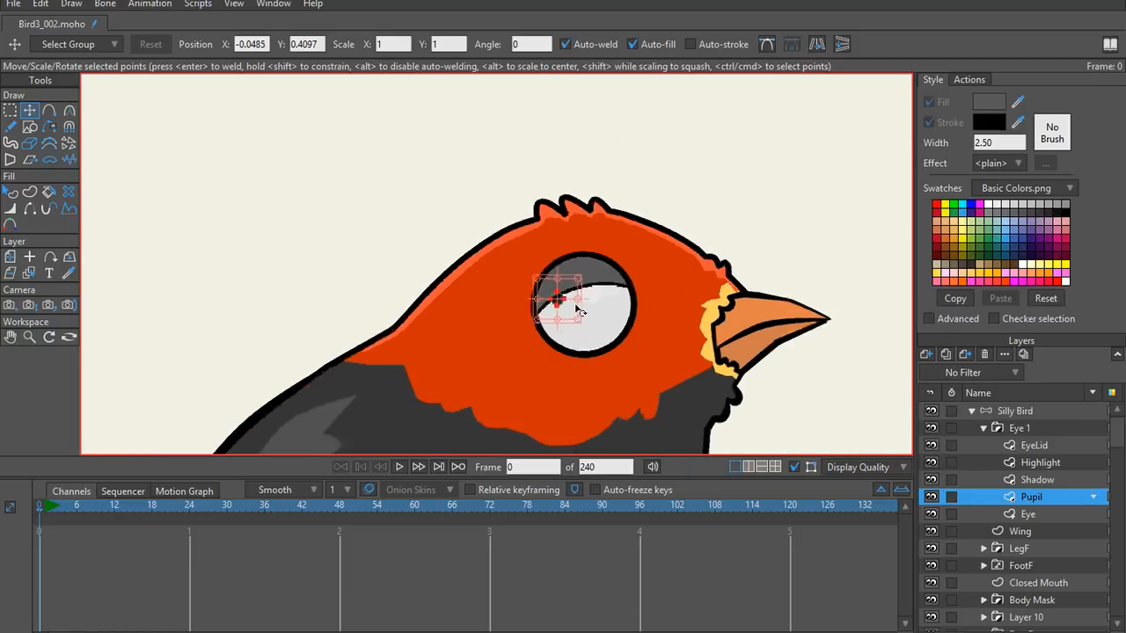
Step: Render the current frame to preview the half-closed eye, and restore the fully open eye
key("ctrl+r")
scroll(785, 356, "down", 1)
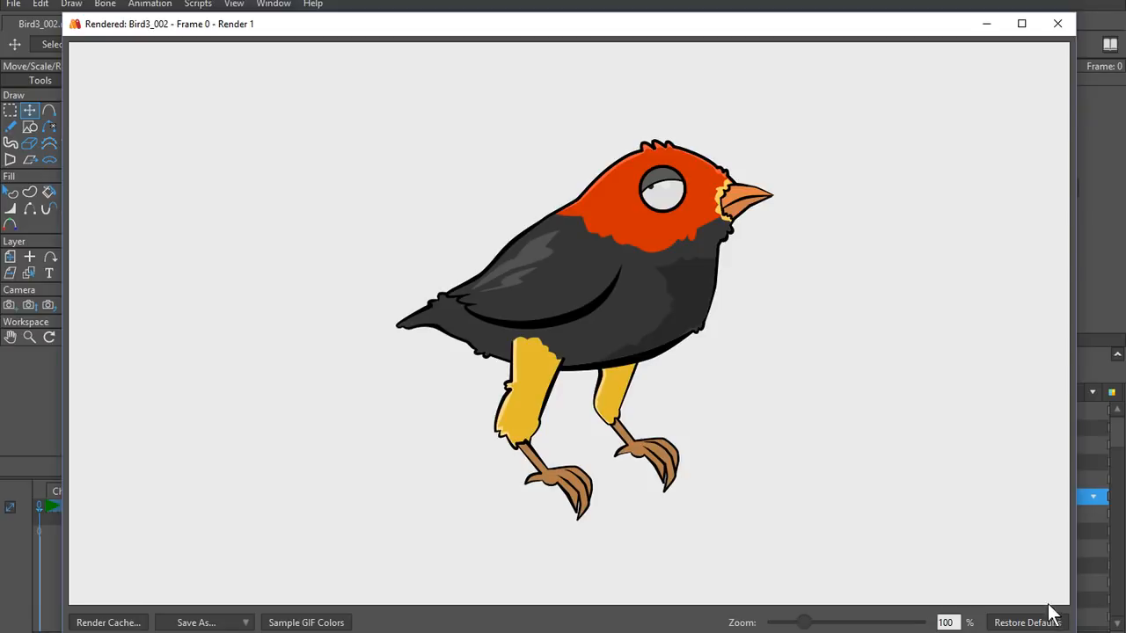
left_click(1058, 24)
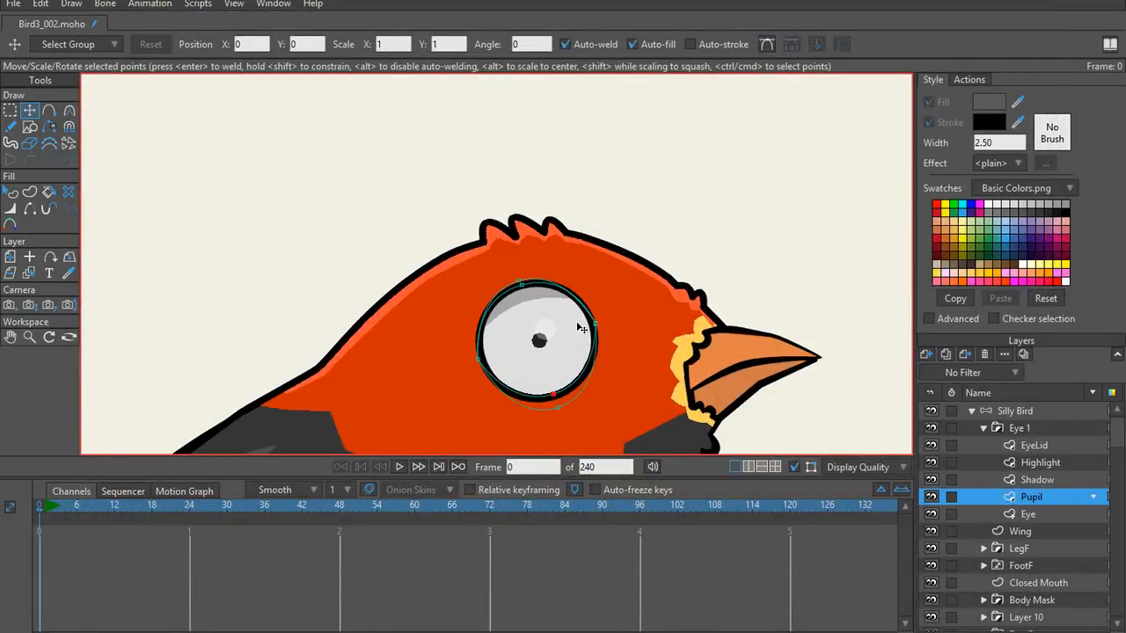
left_click(589, 319)
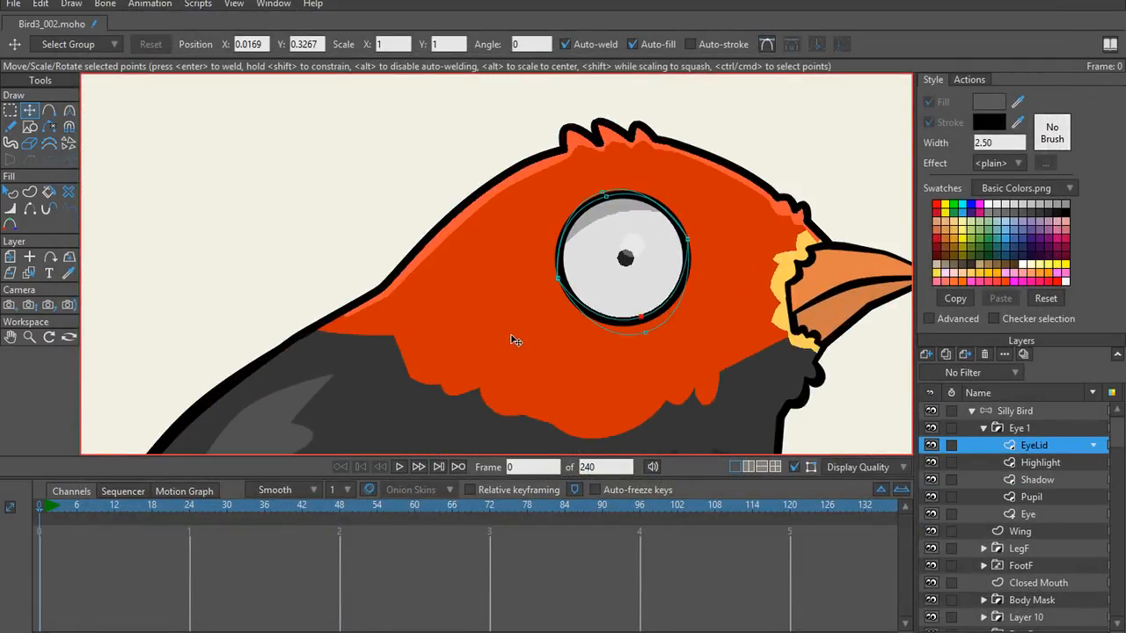
Step: Select the Silly Bird bone layer and collapse both it and its Eye 1 group
left_click(1031, 414)
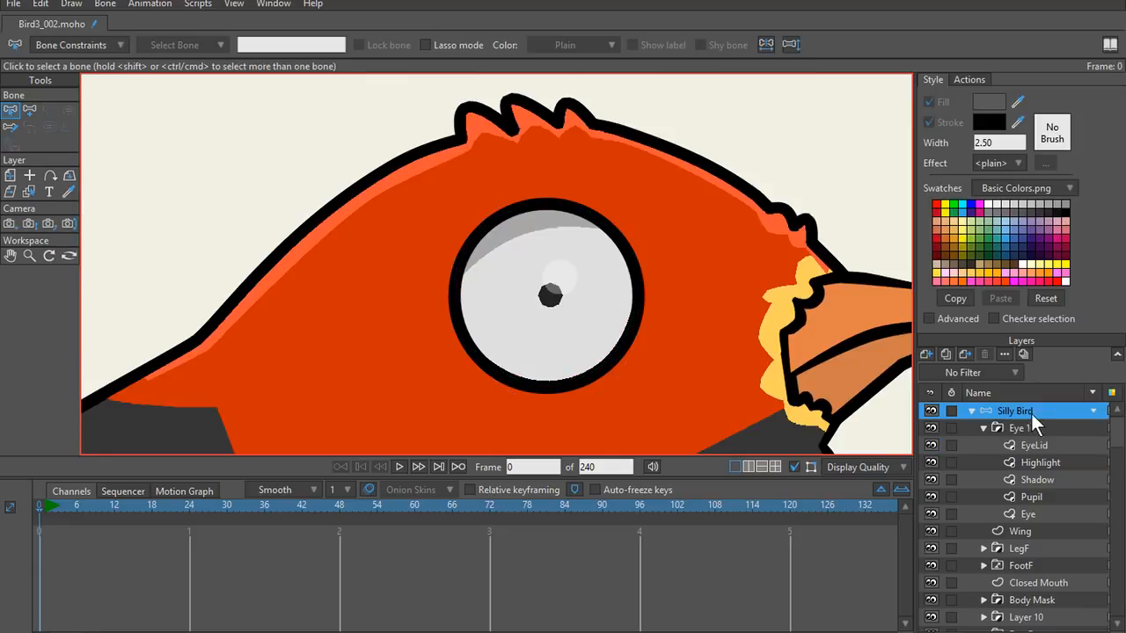
left_click(984, 428)
left_click(971, 411)
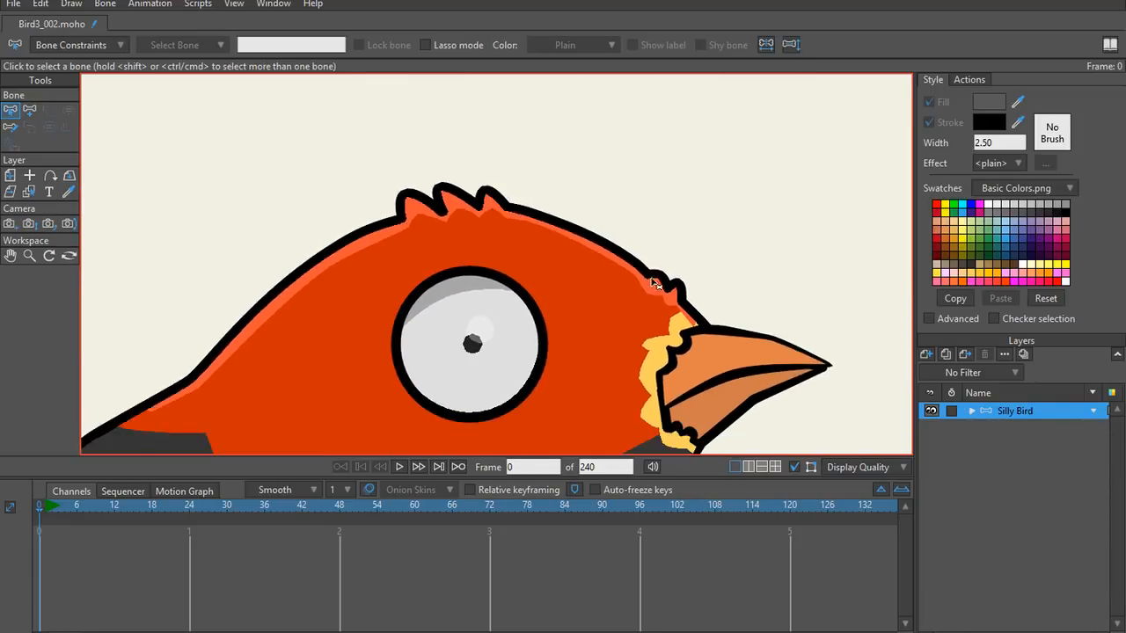
Step: Add a vertical control bone above the bird's beak with a bone strength of 0
key("a")
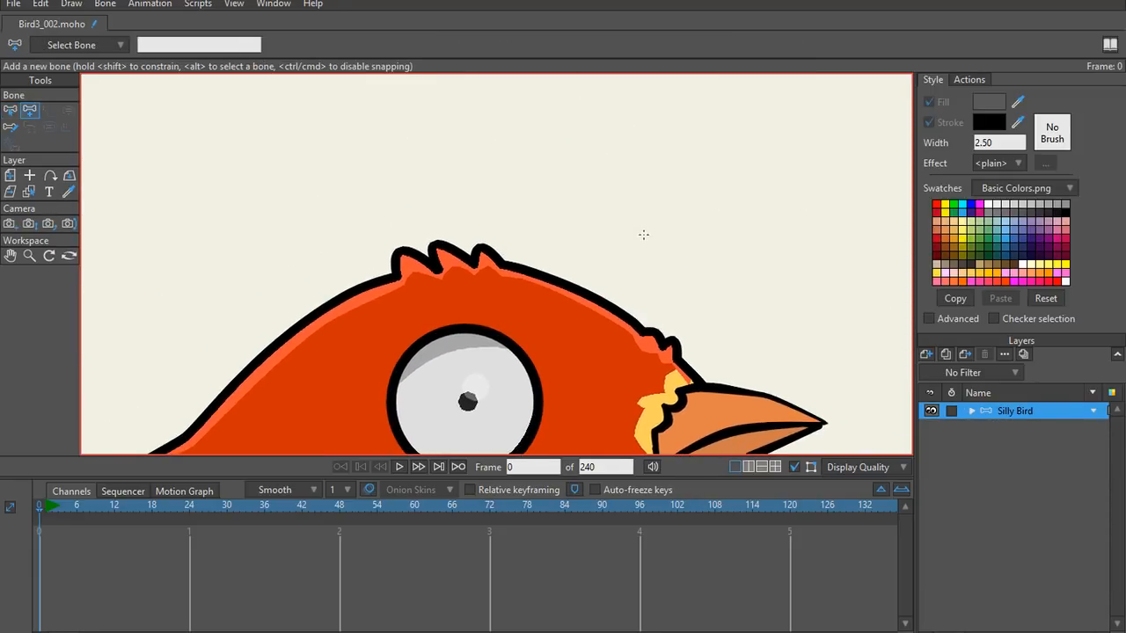
left_click_drag(643, 234, 643, 114)
key("s")
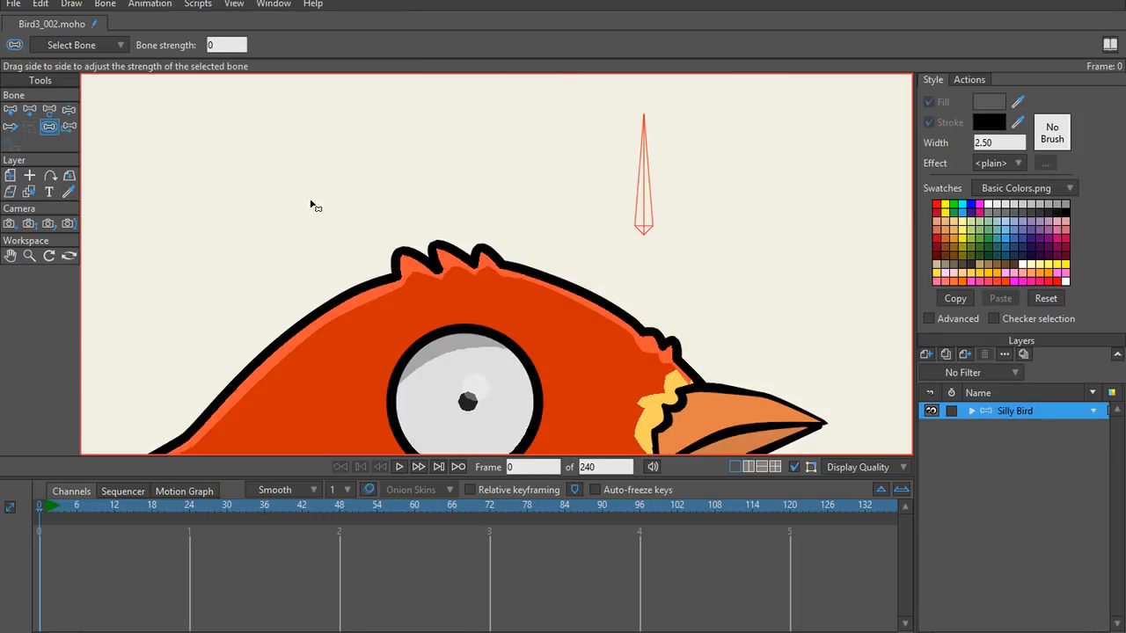
left_click(63, 4)
mouse_move(43, 5)
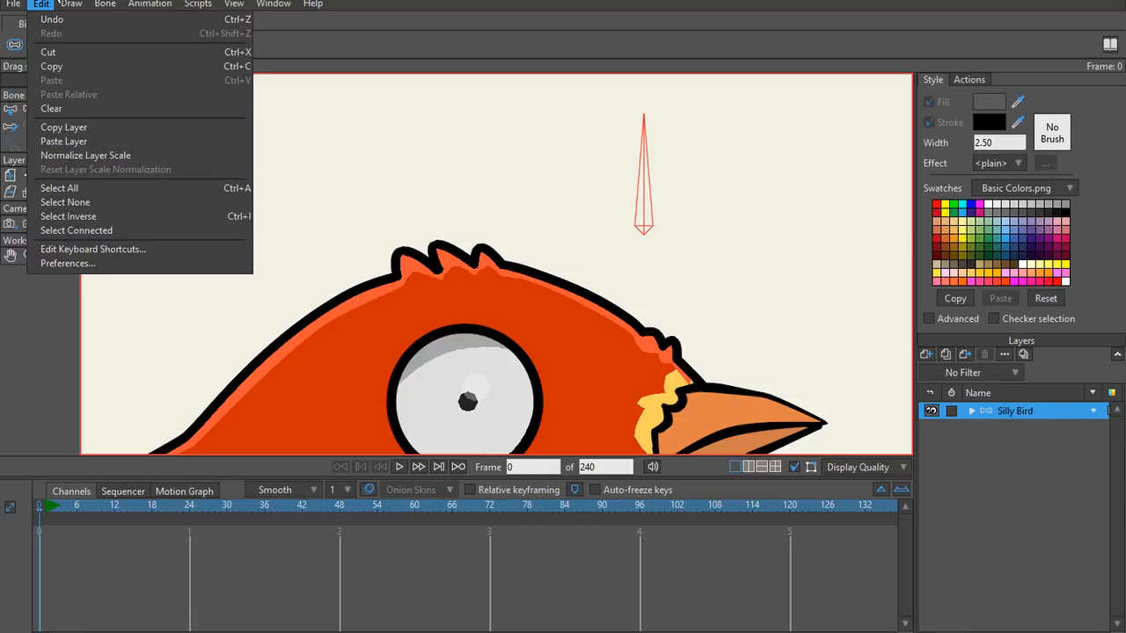
mouse_move(107, 5)
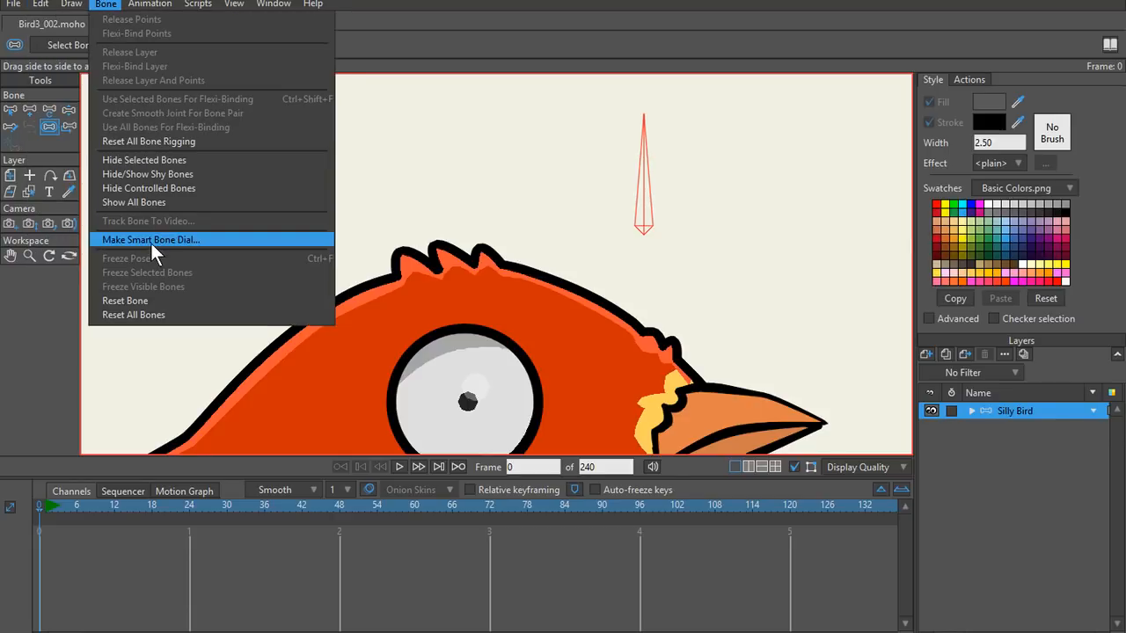
left_click(374, 5)
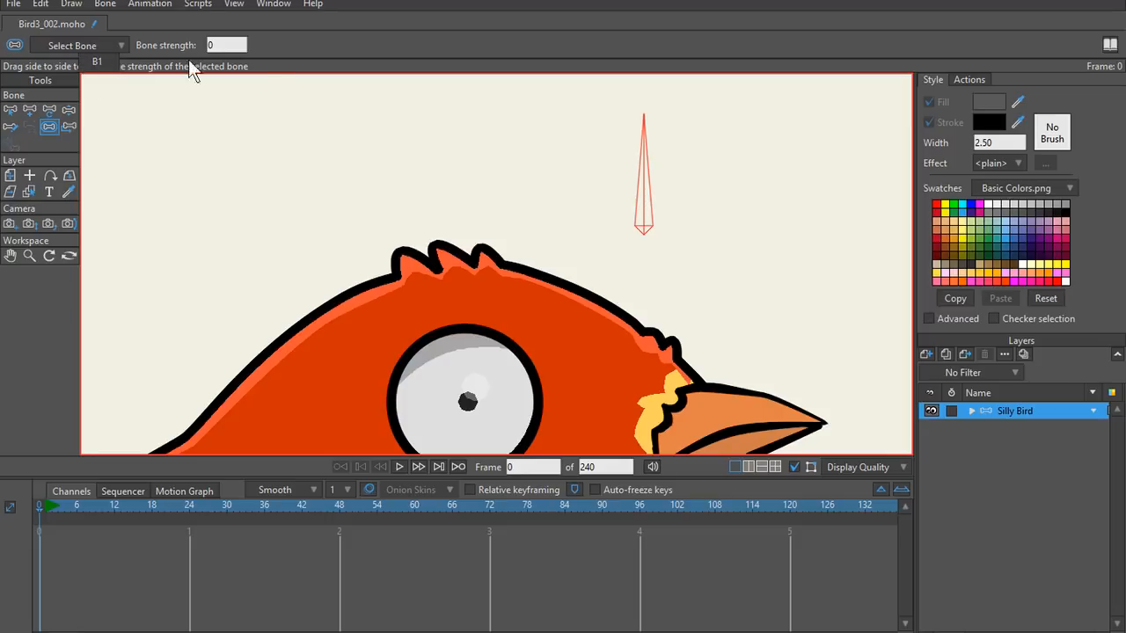
Step: Enable angle constraints on the new bone, with a minimum of -70 and a maximum of 70 degrees
left_click(644, 199)
key("b")
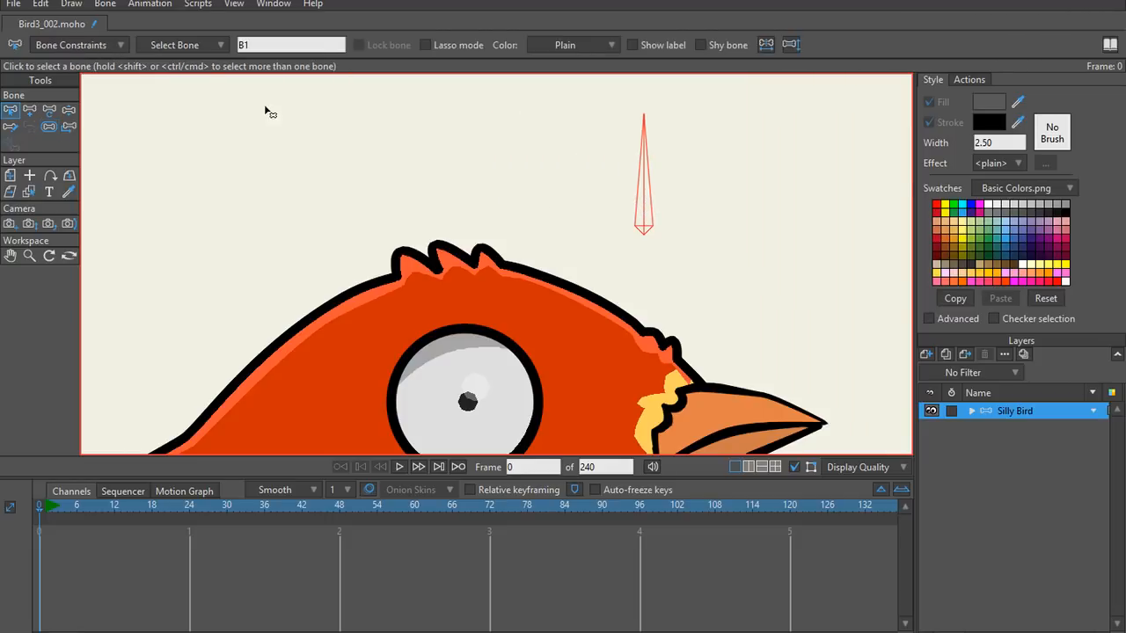
left_click(89, 45)
left_click(42, 68)
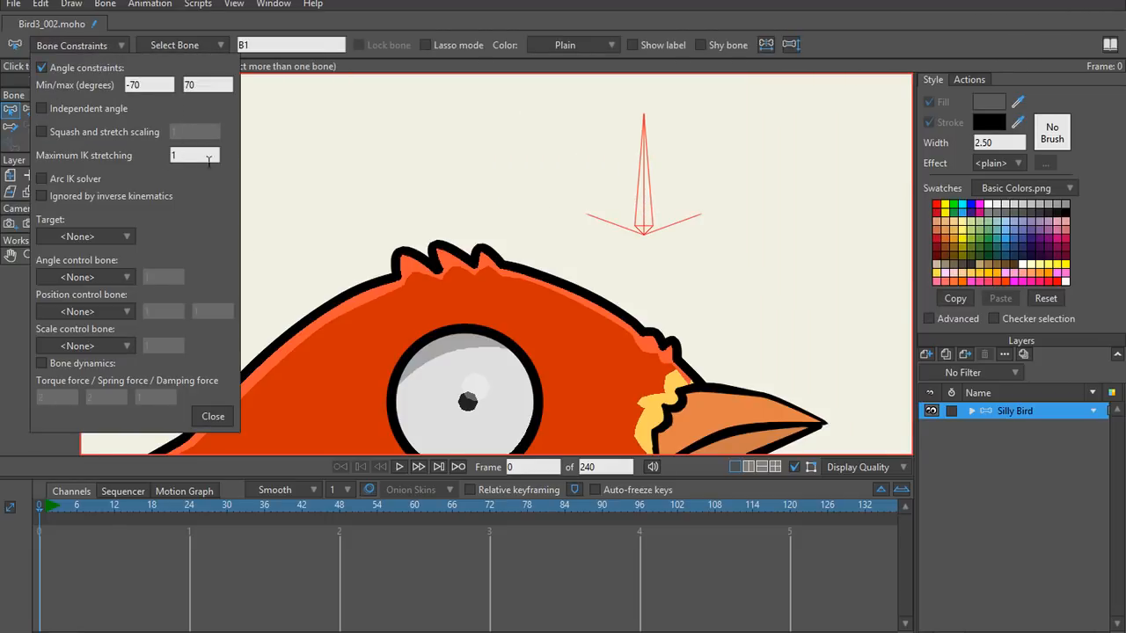
left_click(213, 416)
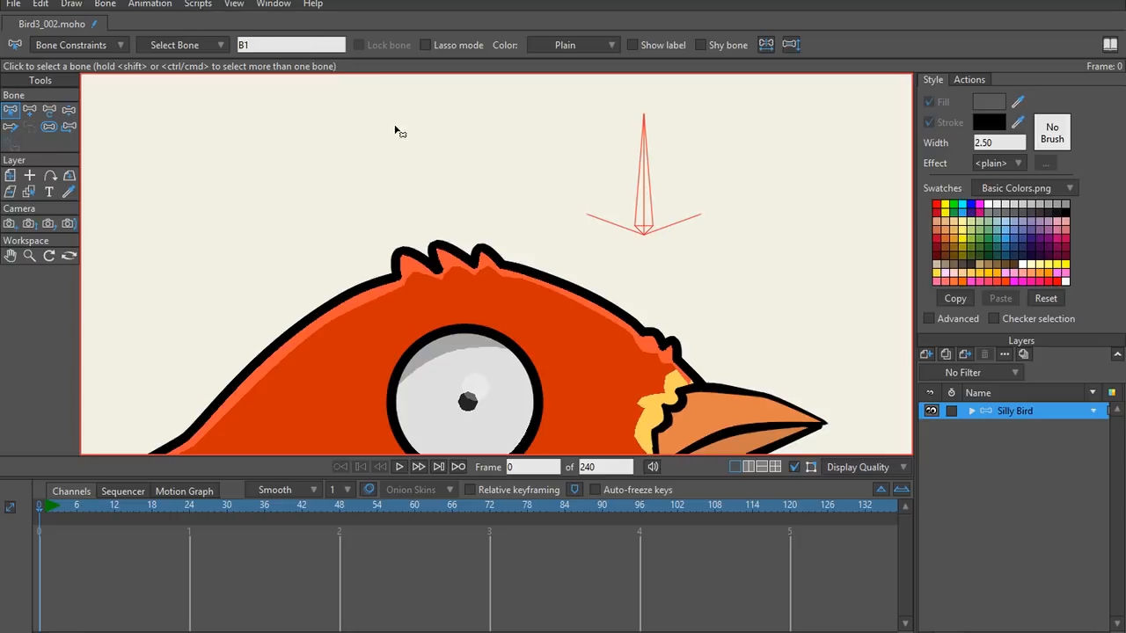
Step: Rename the new control bone to "eye"
left_click(295, 45)
type("E")
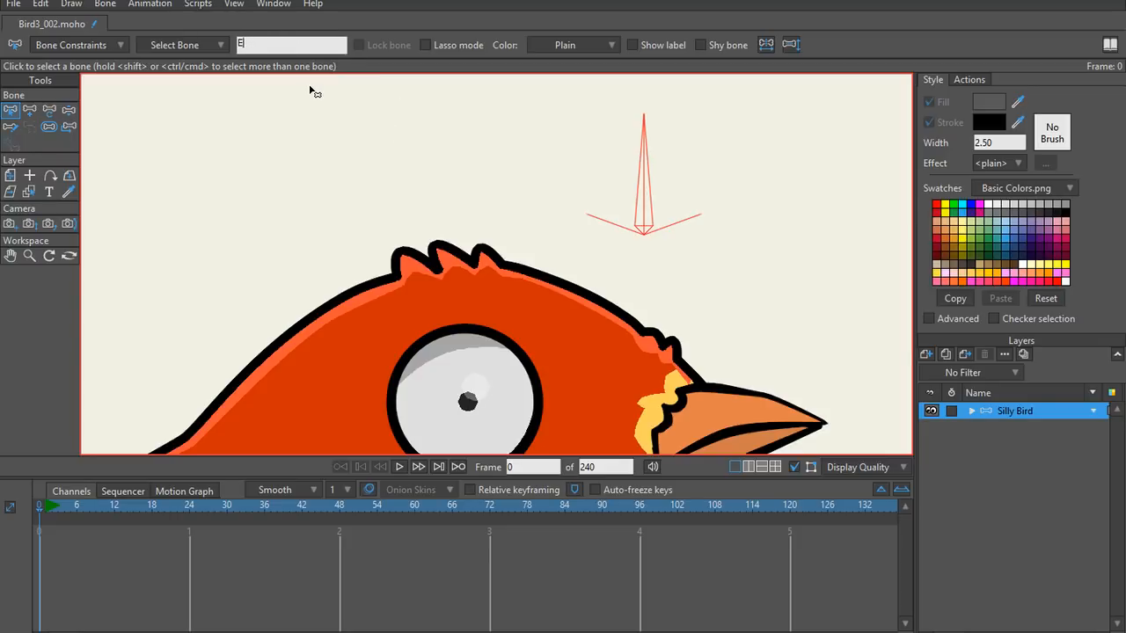
type("eye")
left_click(402, 120)
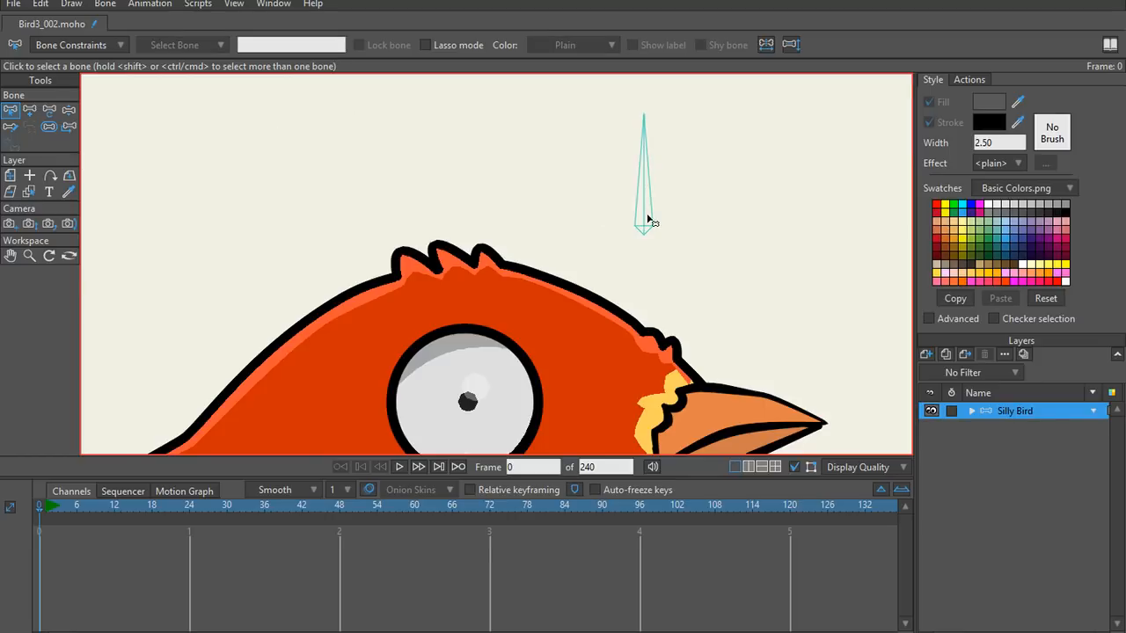
Step: Create a smart bone action named "eye" for the eye bone
left_click(646, 221)
left_click(968, 80)
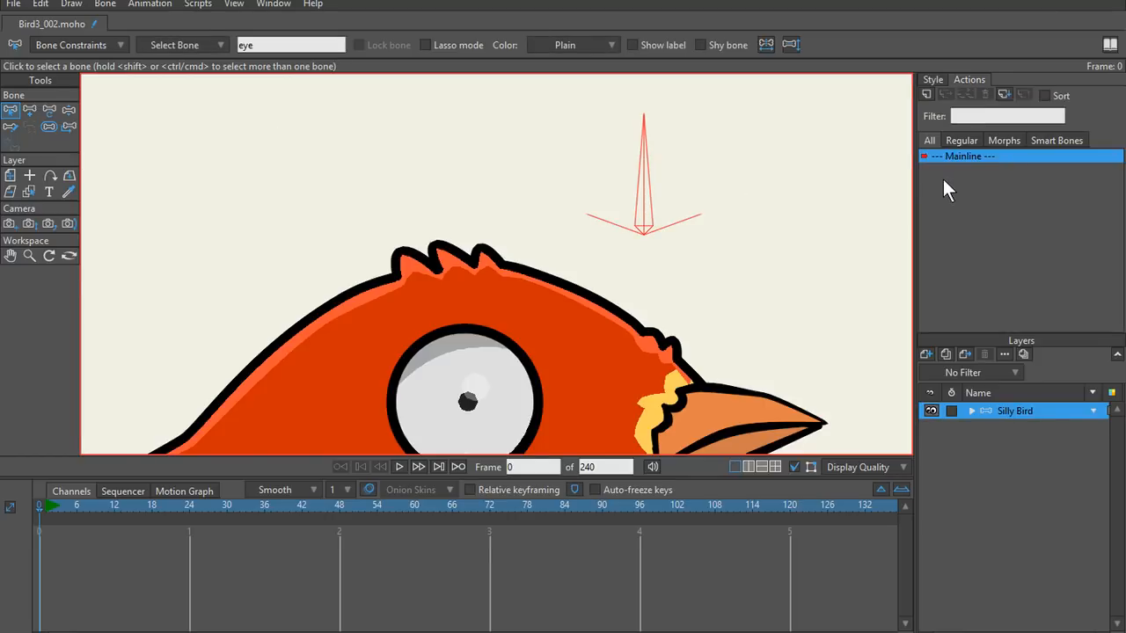
left_click(923, 91)
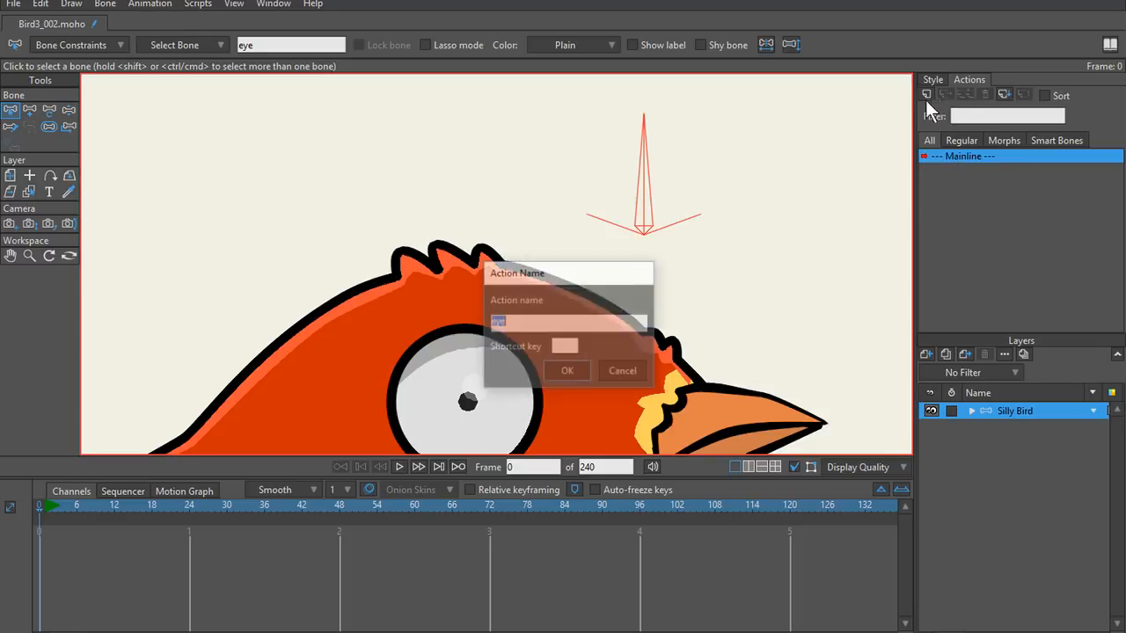
left_click(566, 371)
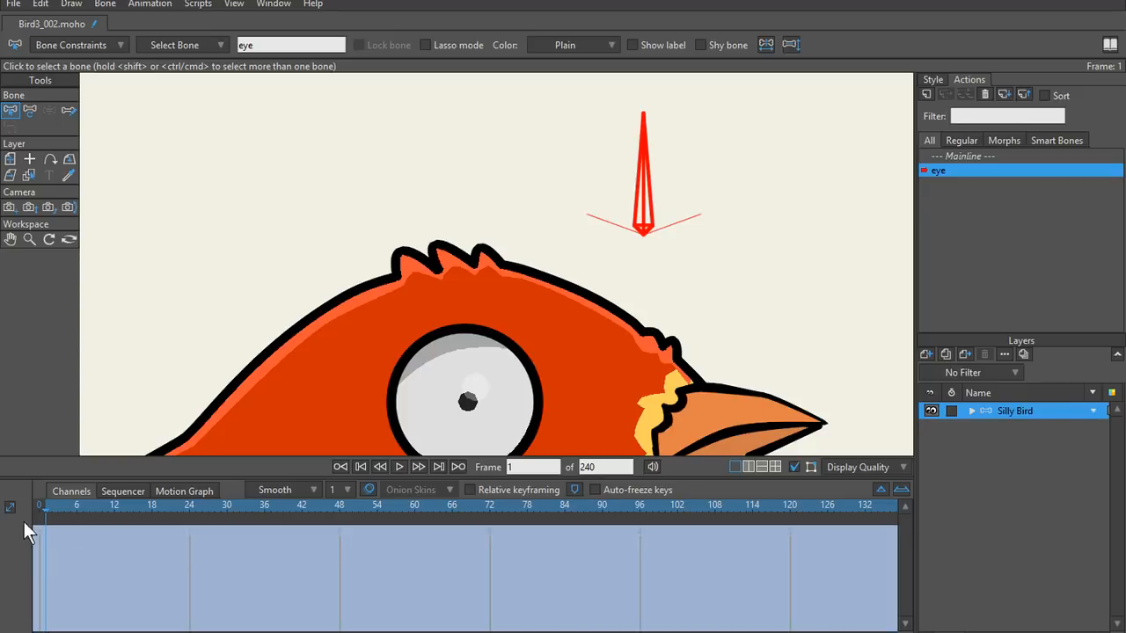
Step: Key the eye bone upright at frame 24, rotated to 160 degrees at frame 1, and swung to its opposite limit at frame 48
left_click_drag(53, 512, 188, 529)
key("t")
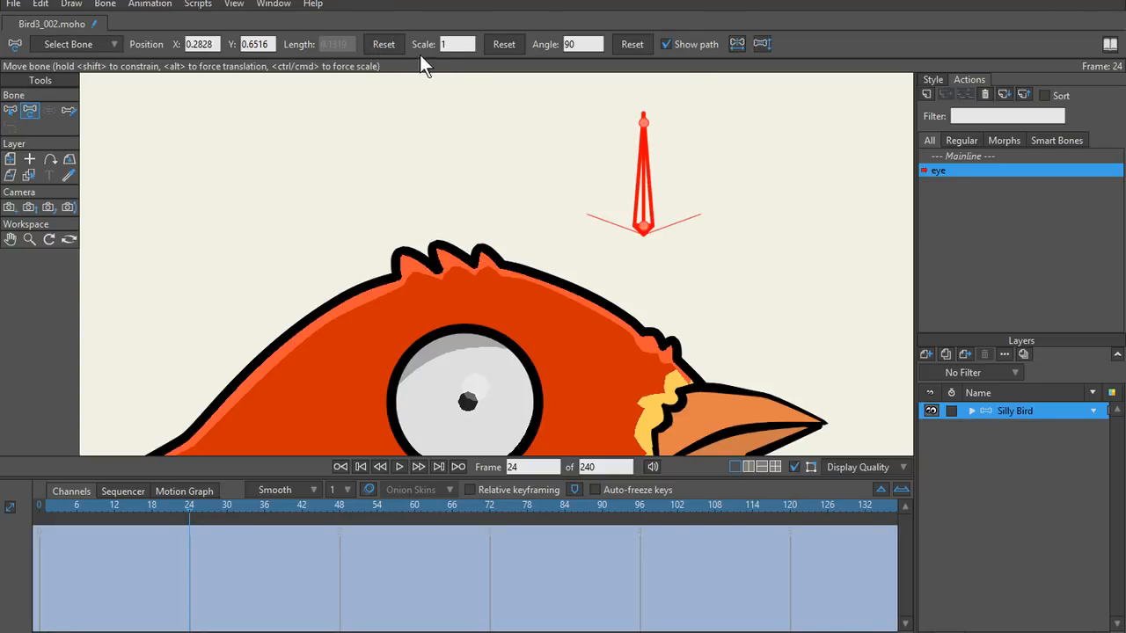
left_click(631, 48)
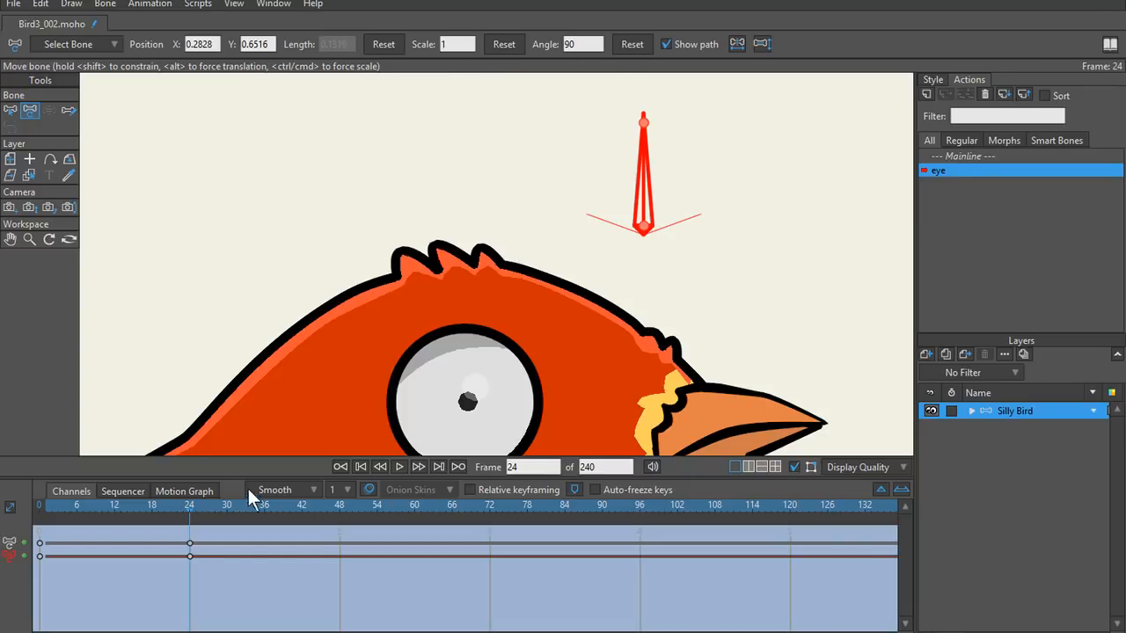
left_click(45, 518)
left_click_drag(623, 202, 560, 223)
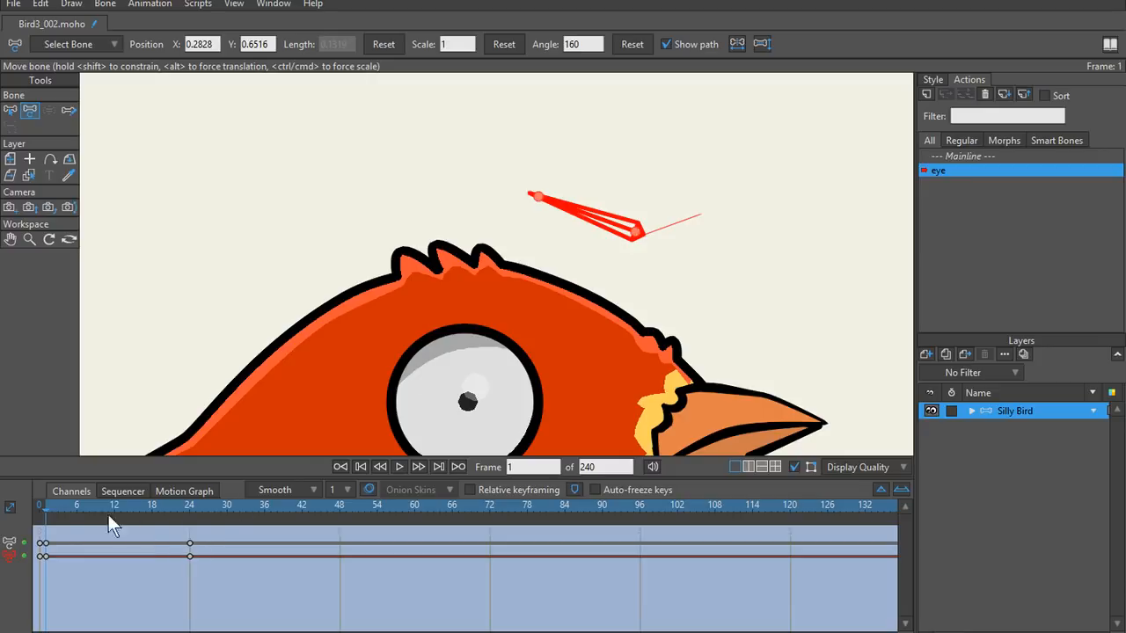
left_click_drag(75, 503, 341, 534)
left_click_drag(694, 161, 701, 251)
left_click_drag(299, 498, 196, 532)
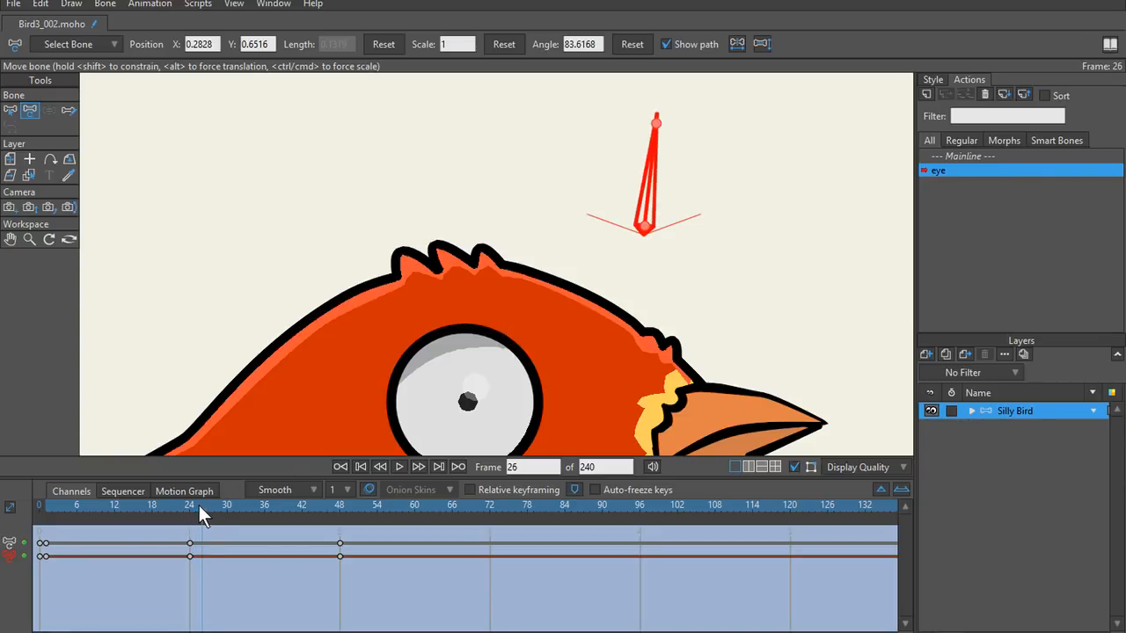
left_click_drag(199, 505, 191, 507)
Step: Expand the Silly Bird layer and its Eye 1 group, and select the EyeLid layer
left_click_drag(434, 342, 470, 143)
scroll(471, 143, "down", 1)
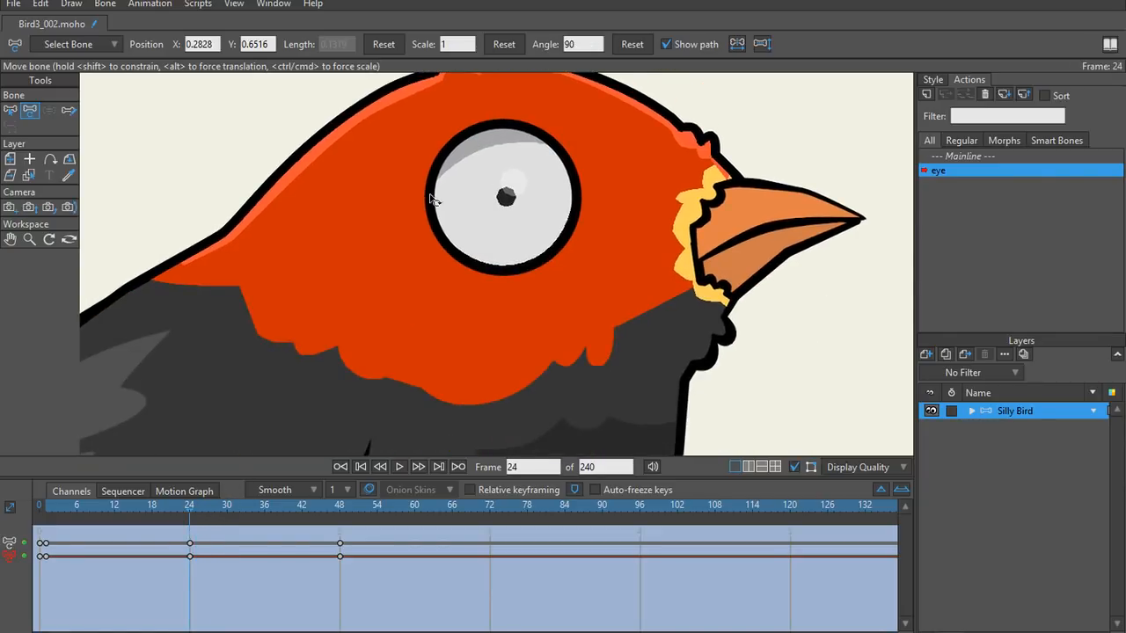
scroll(539, 244, "up", 1)
scroll(538, 244, "up", 1)
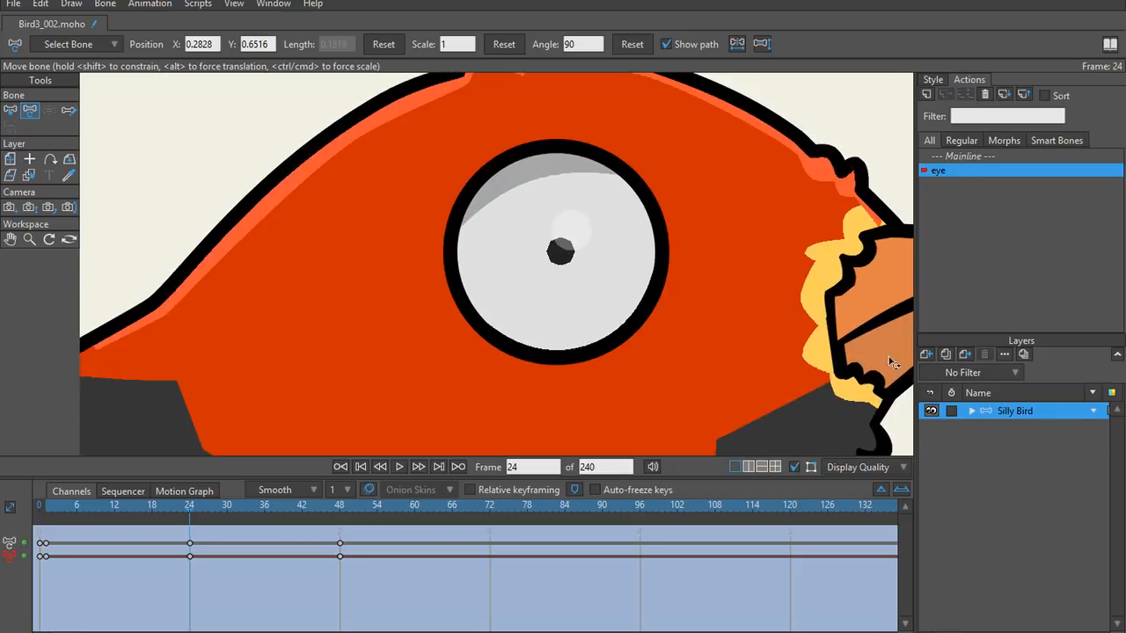
left_click(972, 410)
left_click(1025, 430)
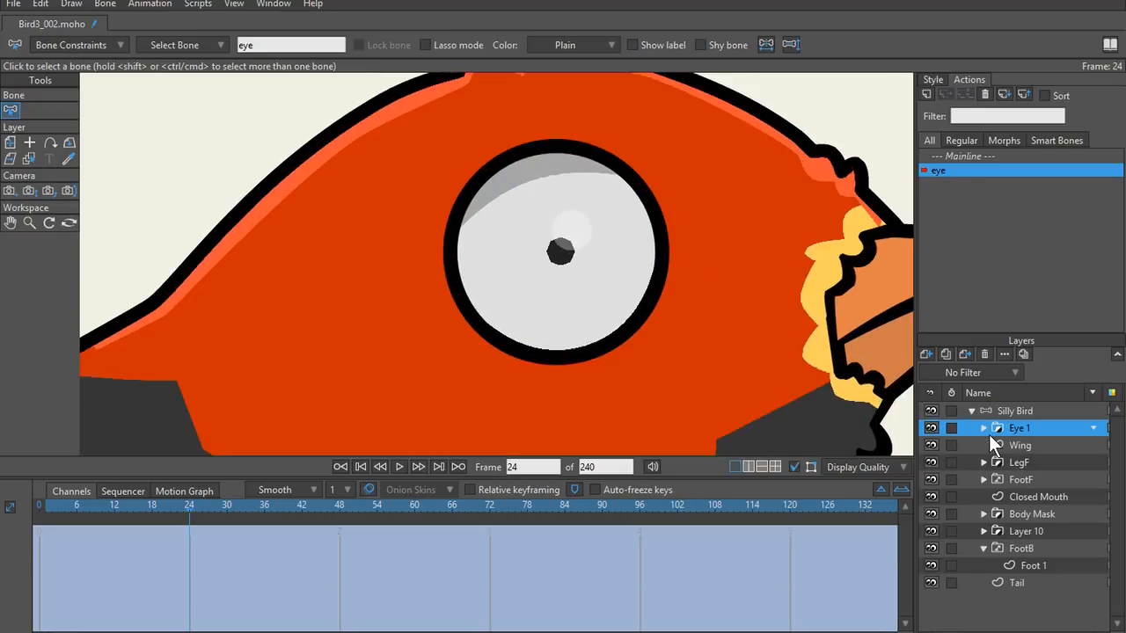
left_click(984, 427)
left_click(1031, 448)
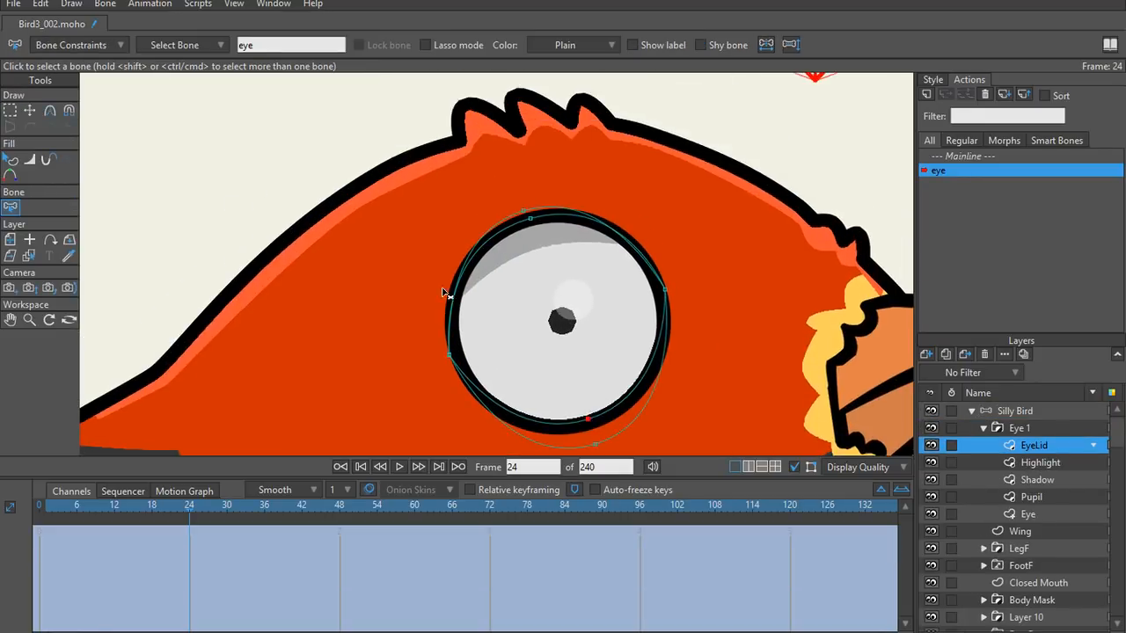
Step: Key the EyeLid points' default pose at frame 24 and move that key to frame 48
scroll(458, 273, "up", 2)
scroll(449, 263, "down", 3)
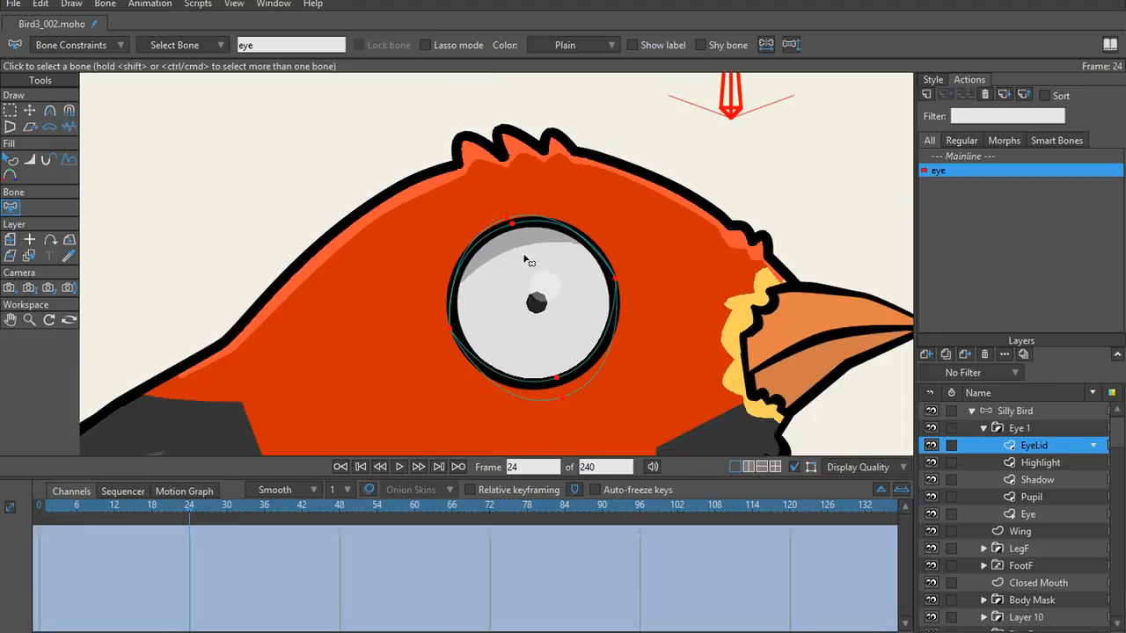
key("t")
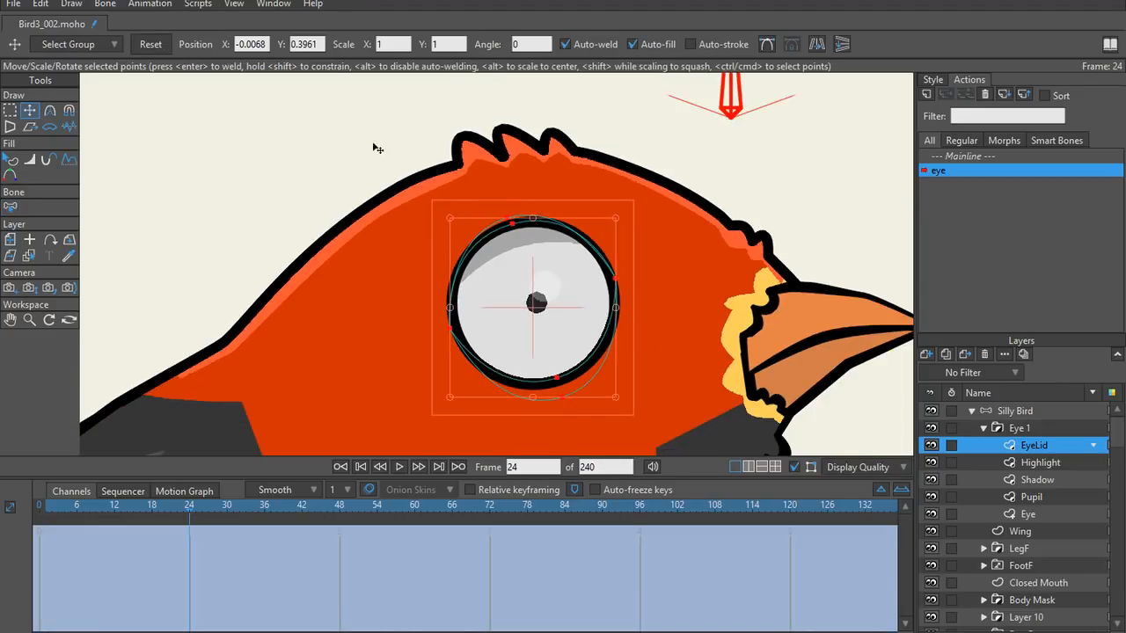
left_click(151, 44)
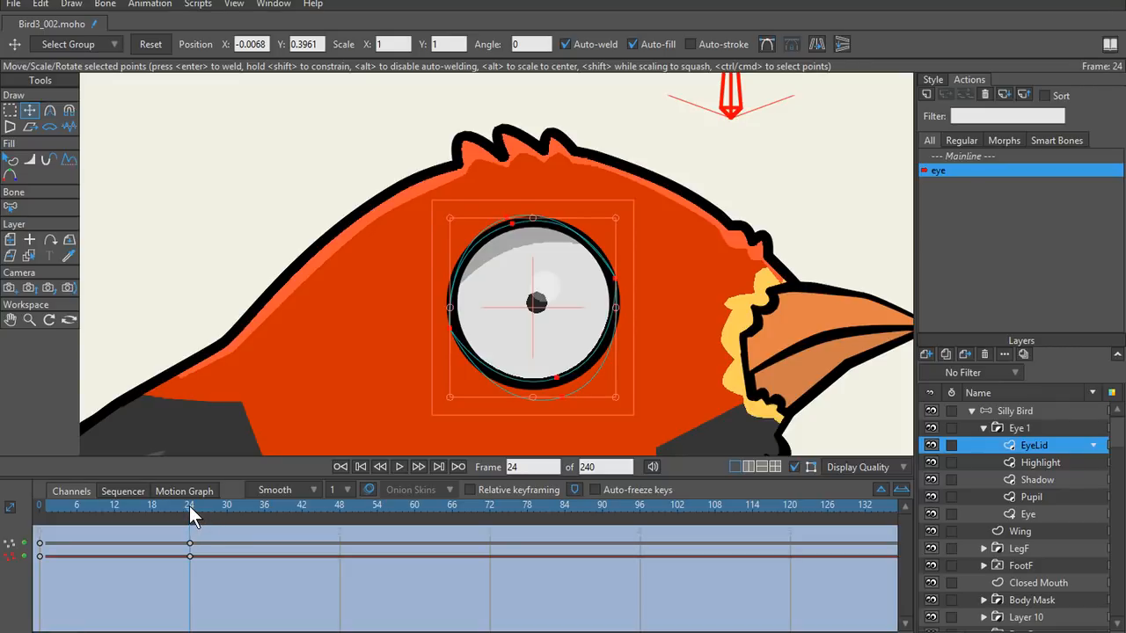
left_click_drag(186, 506, 339, 511)
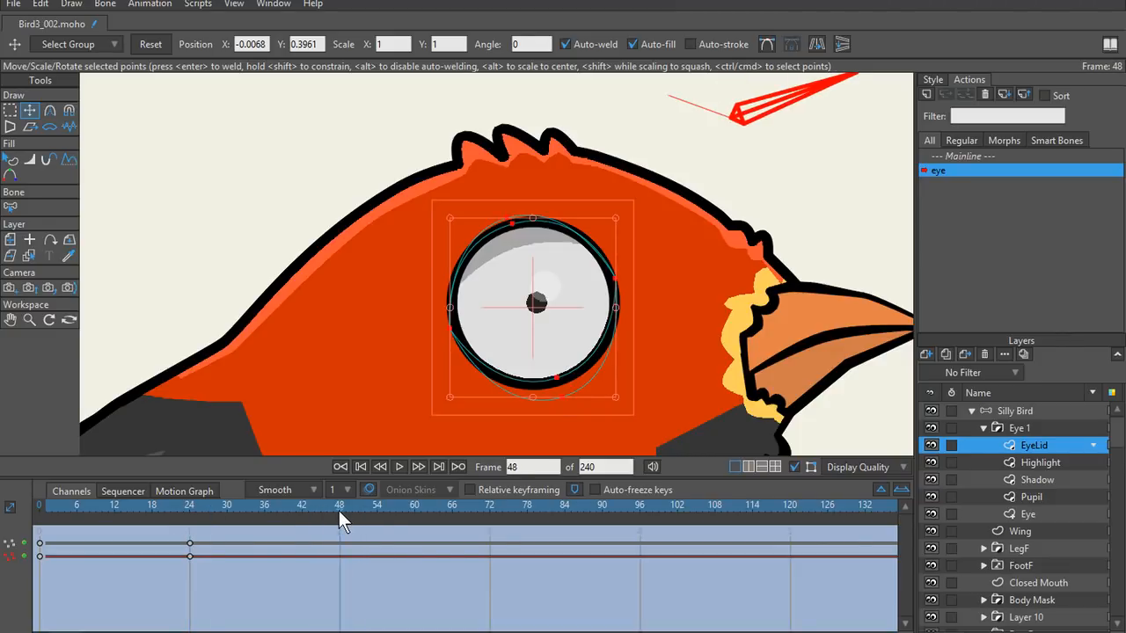
left_click_drag(175, 542, 339, 559)
Step: Try lowering the EyeLid's upper point at frame 24 to half-close the eye, and undo the lid change
left_click(187, 505)
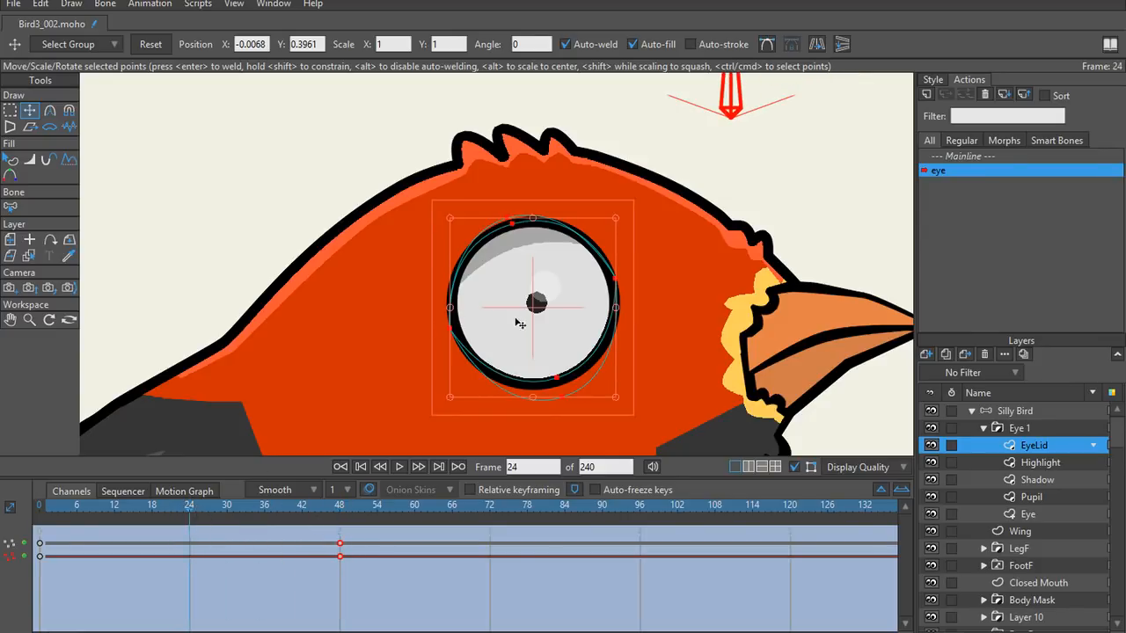
scroll(546, 319, "up", 3)
left_click_drag(496, 176, 508, 231)
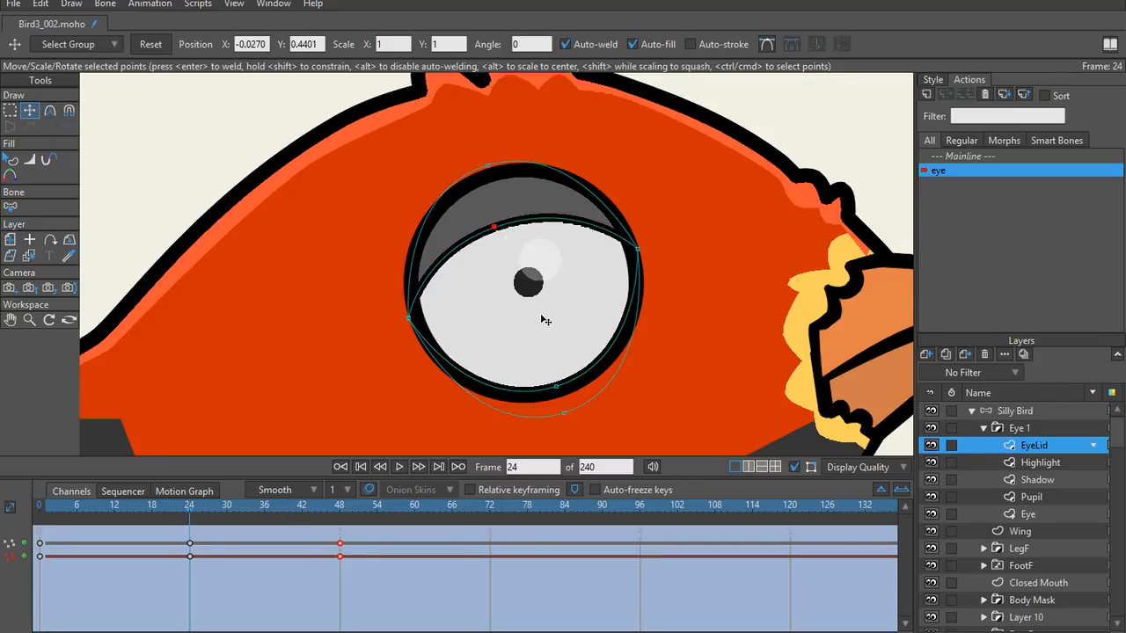
key("ctrl+z")
Step: Delete the eye bone's keyframes from the action on the Silly Bird layer, and go to frame 1
scroll(546, 321, "down", 3)
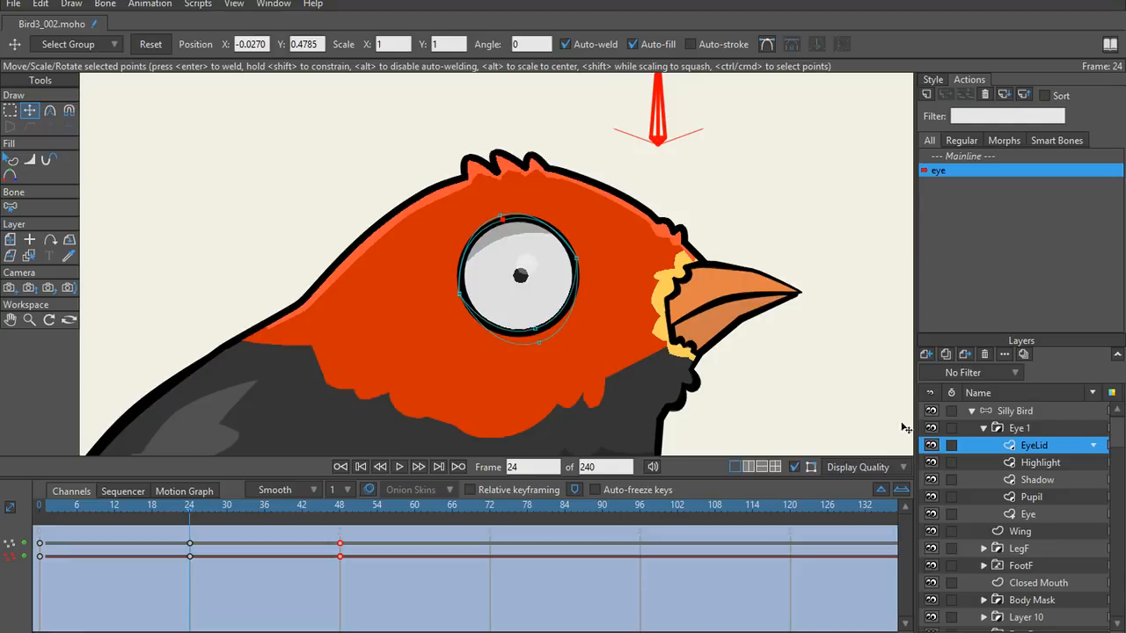
left_click(1023, 412)
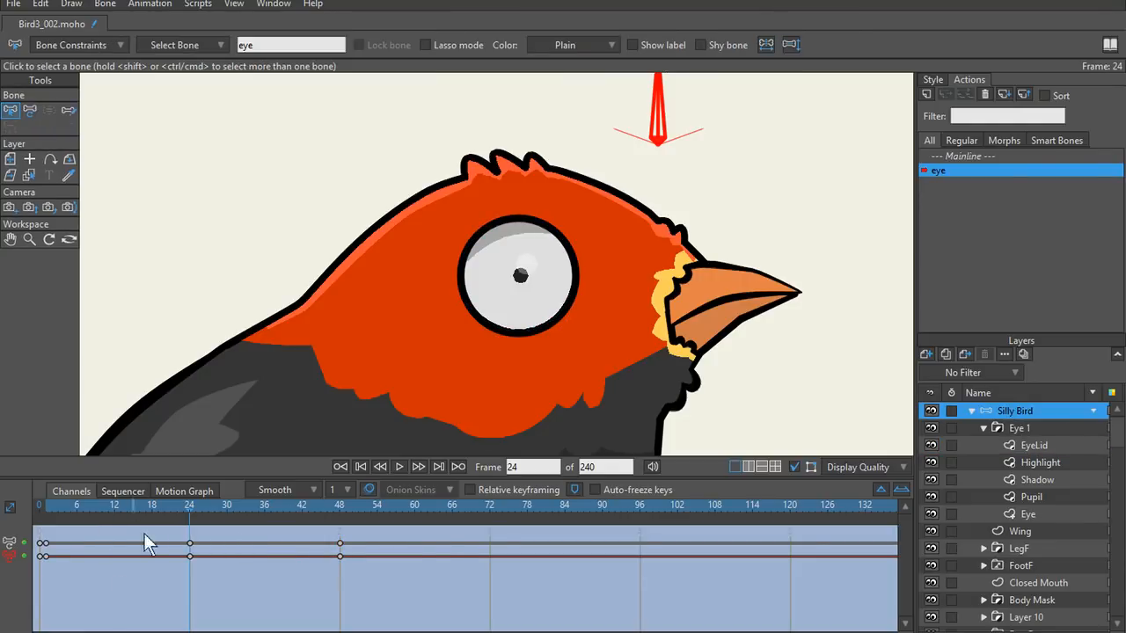
left_click_drag(413, 536, 45, 576)
key("Delete")
left_click_drag(35, 506, 45, 505)
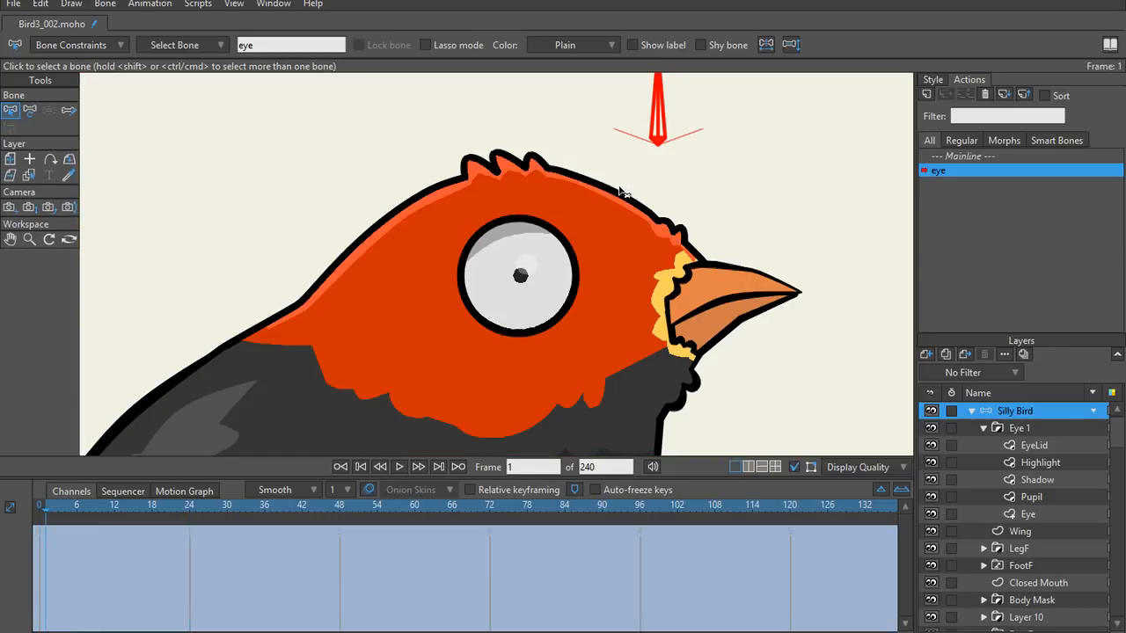
Step: Set the eye bone's angle constraints to a minimum of -70 and a maximum of 0 degrees
scroll(630, 185, "up", 4)
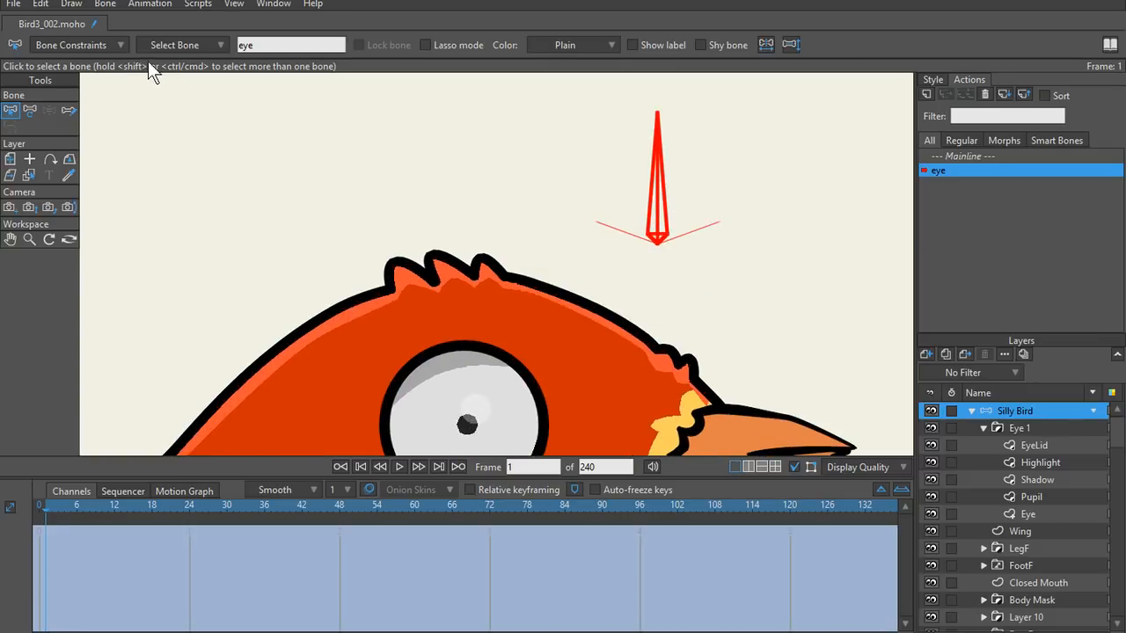
left_click(118, 45)
left_click_drag(167, 84, 38, 76)
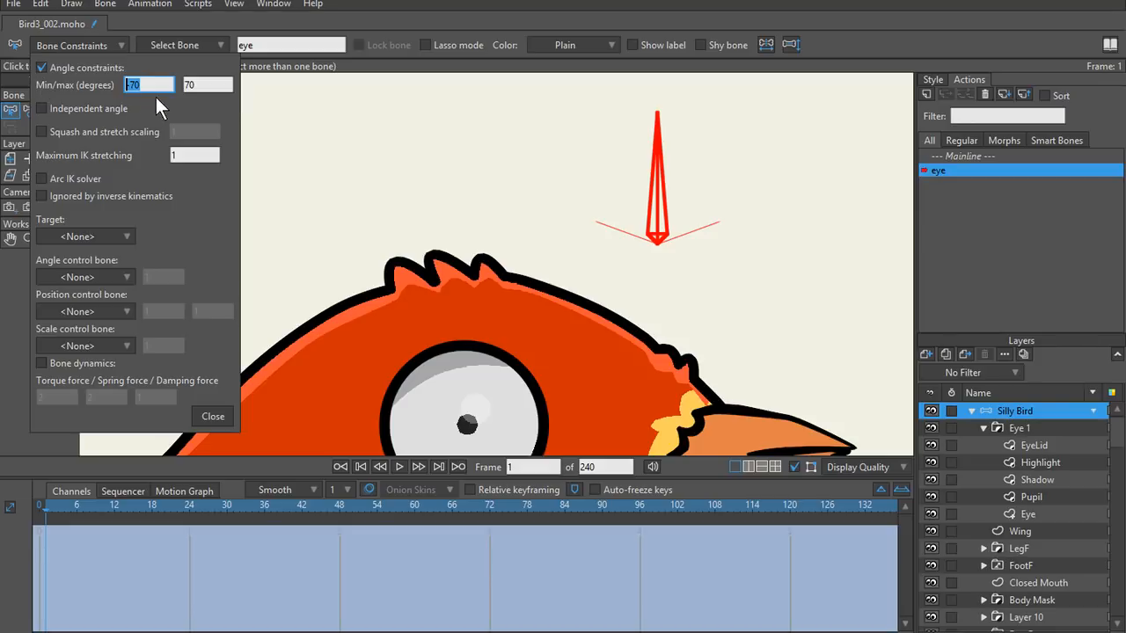
type("0")
key("Return")
left_click(145, 85)
key("BackSpace")
key("BackSpace")
key("BackSpace")
key("BackSpace")
type("-70")
key("Tab")
left_click(212, 416)
Step: Key the eye bone upright at frame 1 and rotate it to its clockwise limit at frame 24
scroll(651, 261, "down", 1)
scroll(651, 261, "down", 2)
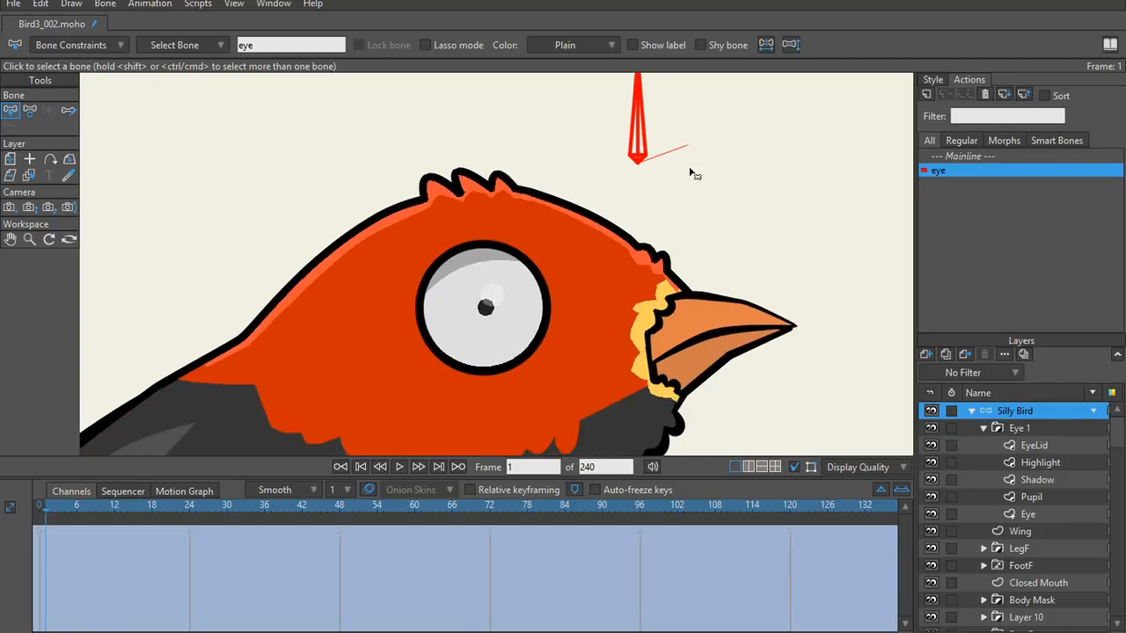
scroll(505, 184, "up", 1)
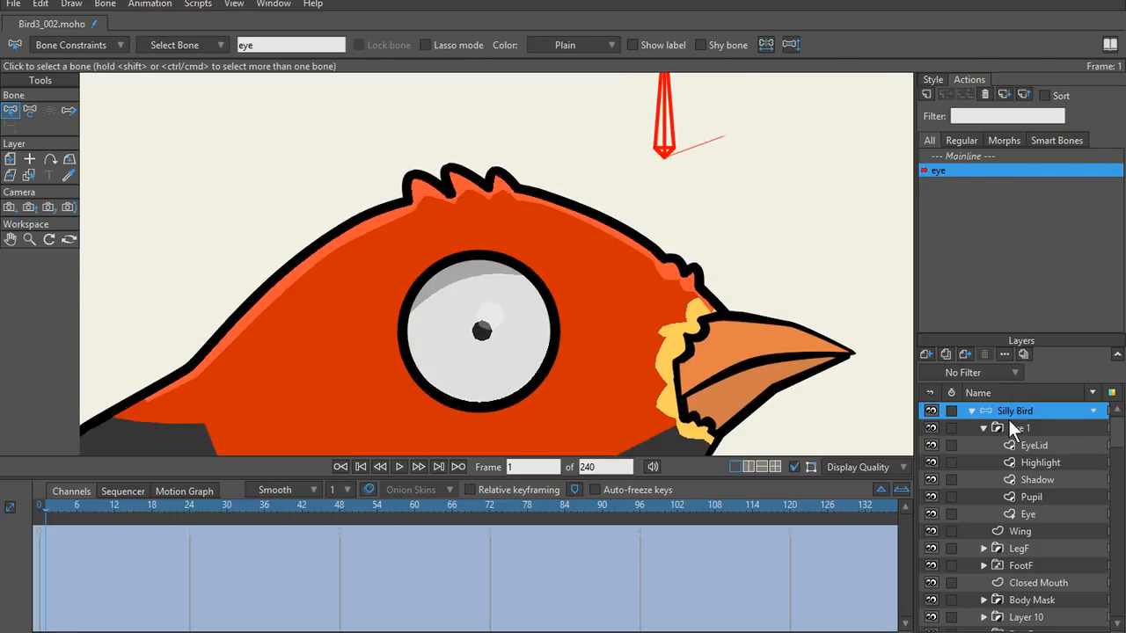
key("t")
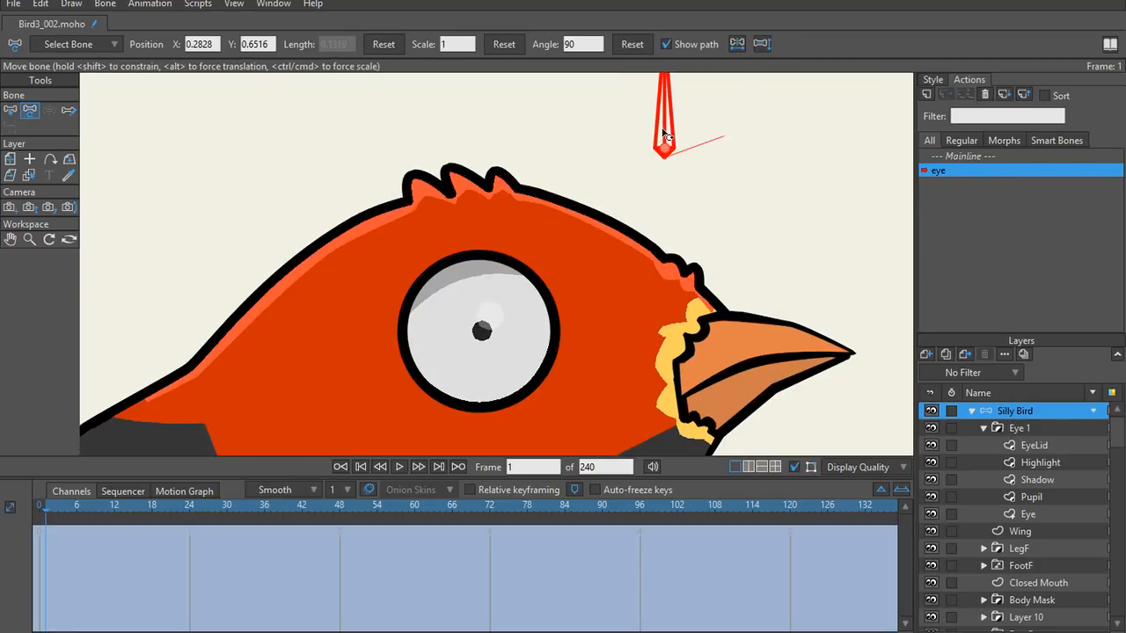
left_click(664, 131)
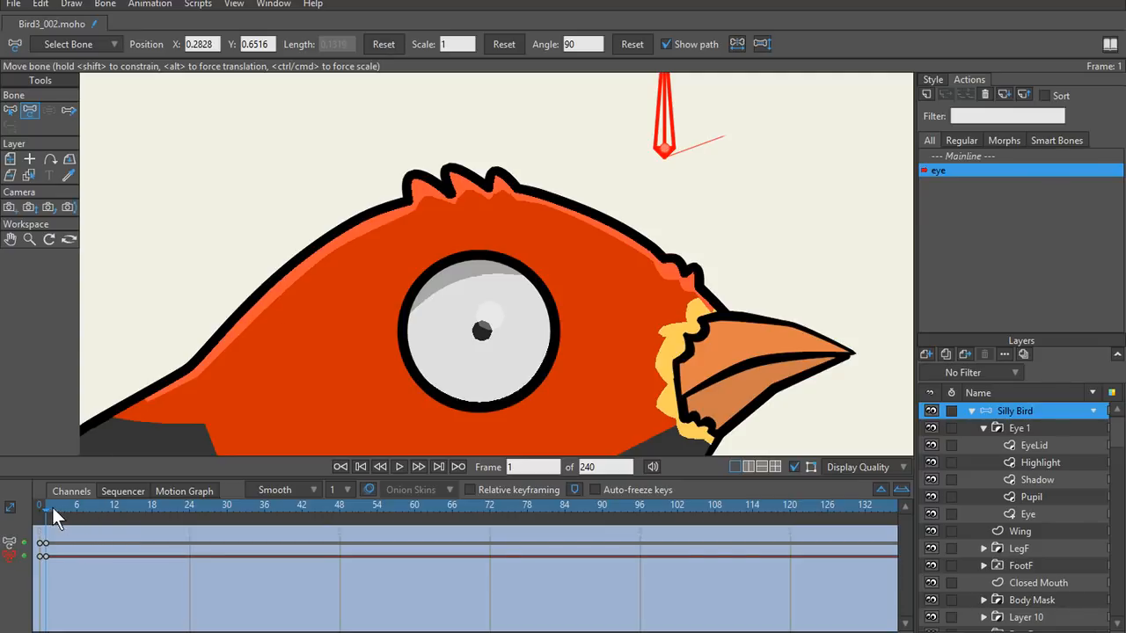
left_click_drag(52, 515, 189, 517)
left_click_drag(660, 121, 783, 186)
Step: Return to frame 1 and delete all of the EyeLid layer's point keyframes from the eye action
left_click_drag(185, 506, 45, 518)
left_click(1042, 444)
scroll(460, 302, "up", 1)
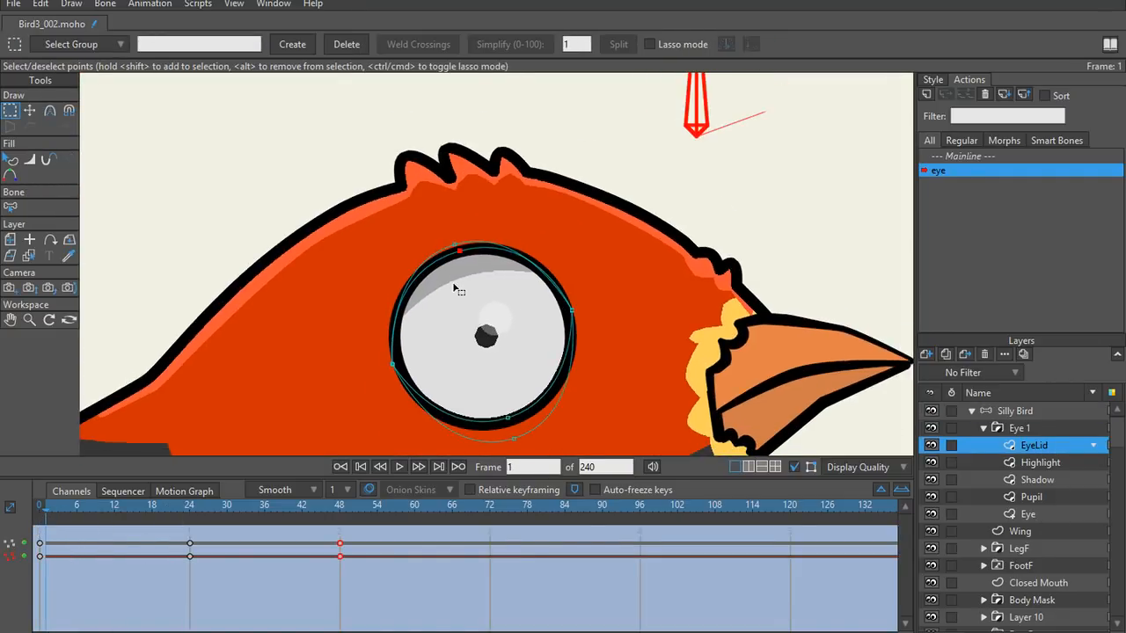
key("t")
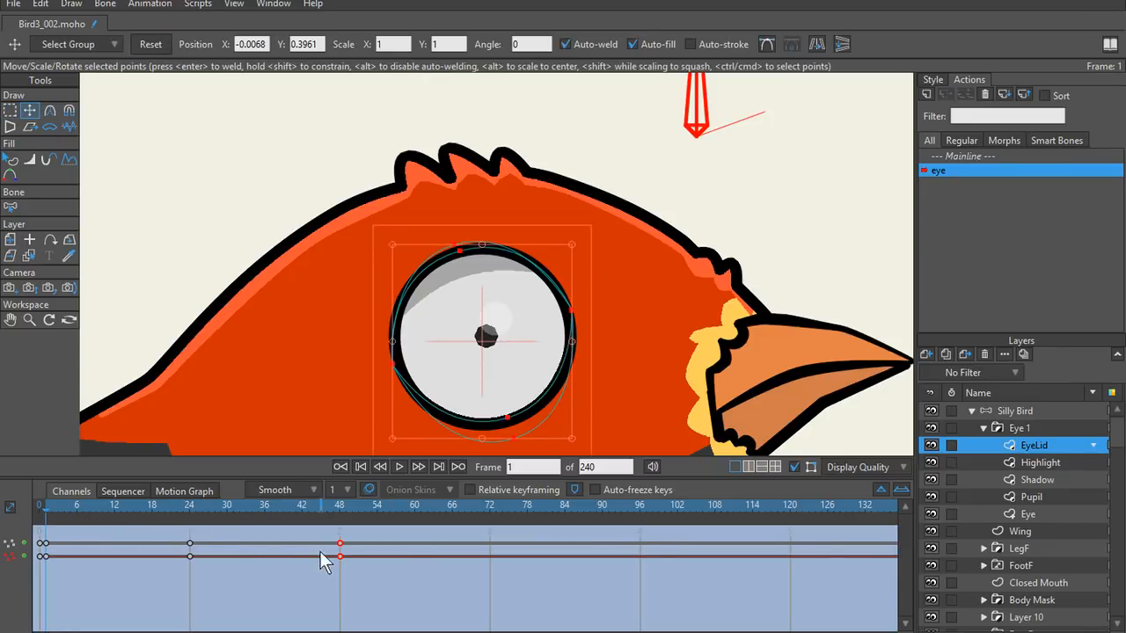
left_click_drag(380, 549, 7, 600)
left_click_drag(395, 538, 4, 582)
key("Delete")
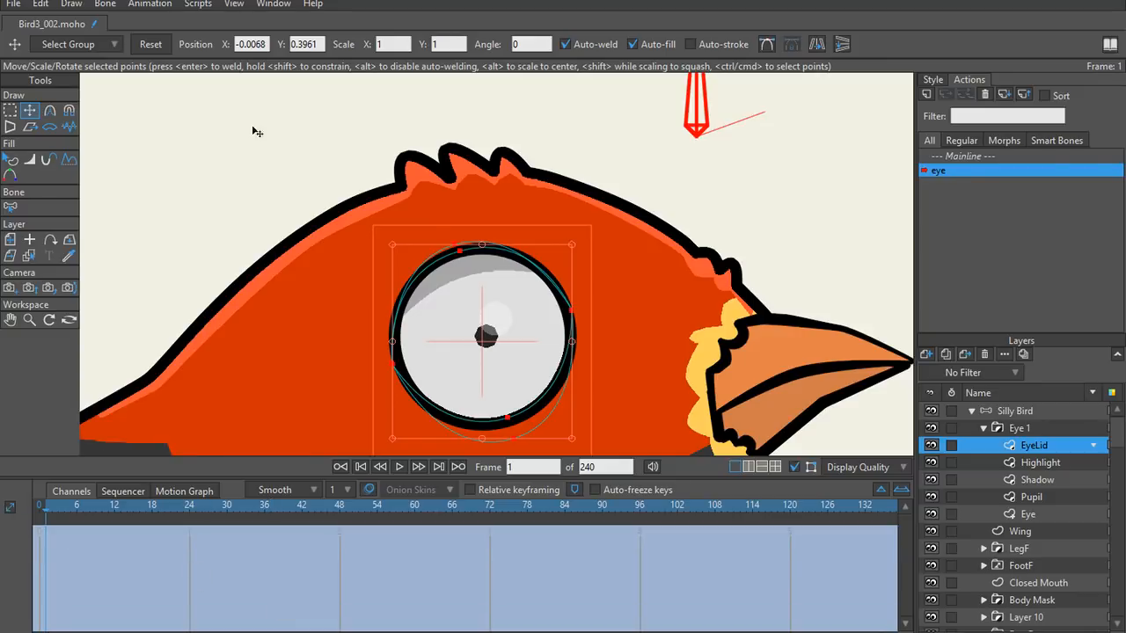
Step: Key the EyeLid's default pose at frame 1 and close the eye at frame 24 by bringing the upper and lower lid points together
left_click(151, 44)
left_click_drag(115, 504, 189, 505)
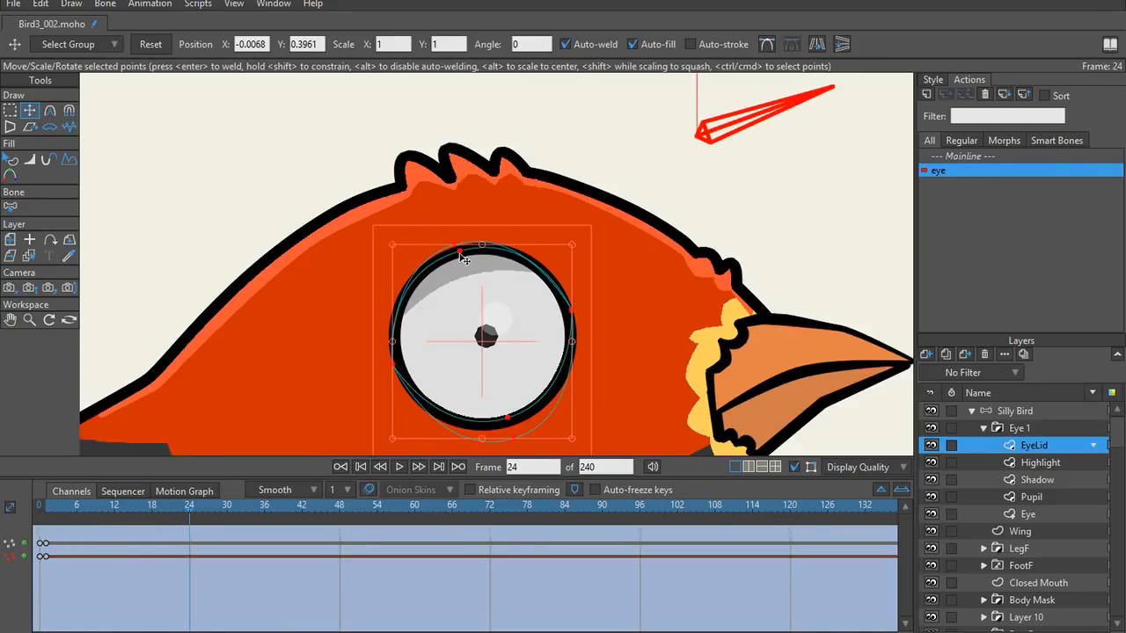
left_click_drag(464, 259, 486, 349)
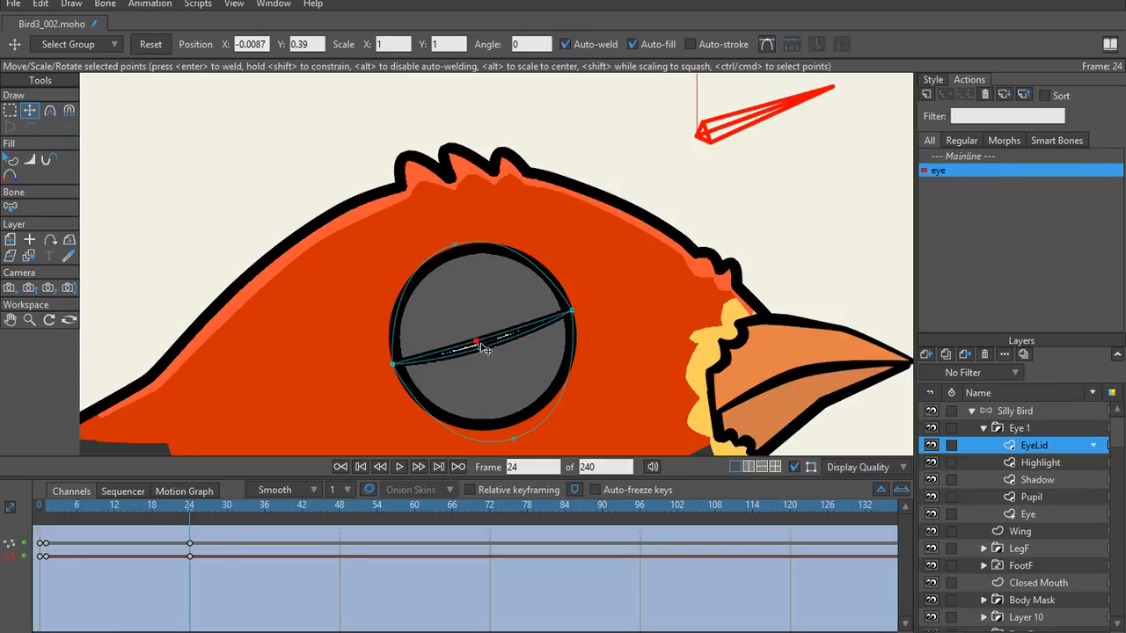
scroll(490, 390, "up", 8)
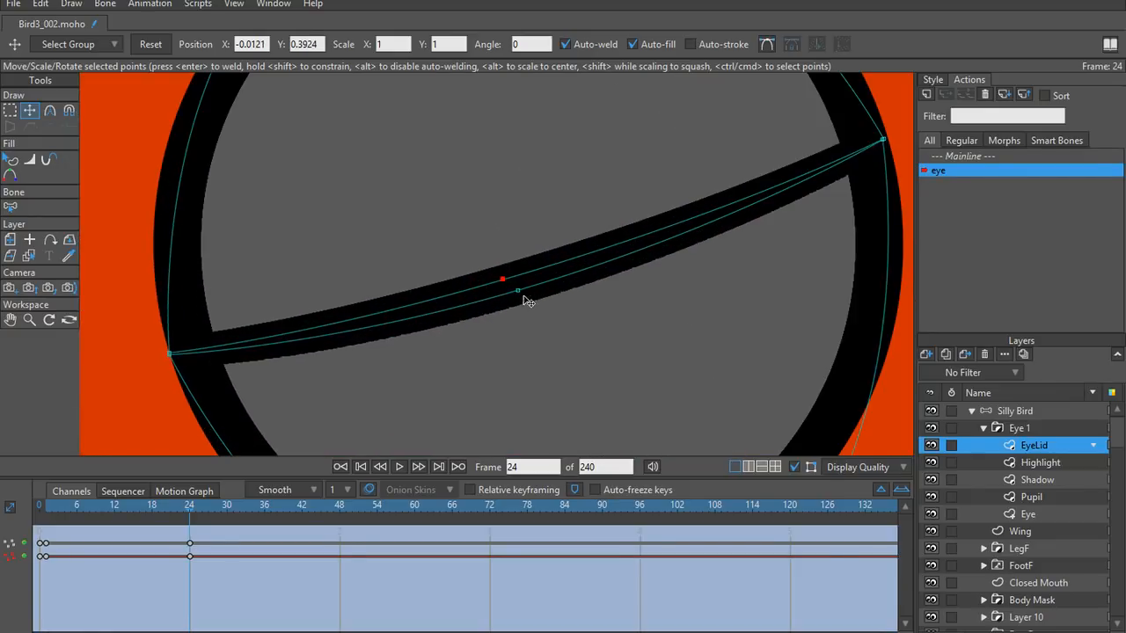
left_click_drag(526, 302, 534, 304)
scroll(544, 308, "down", 8)
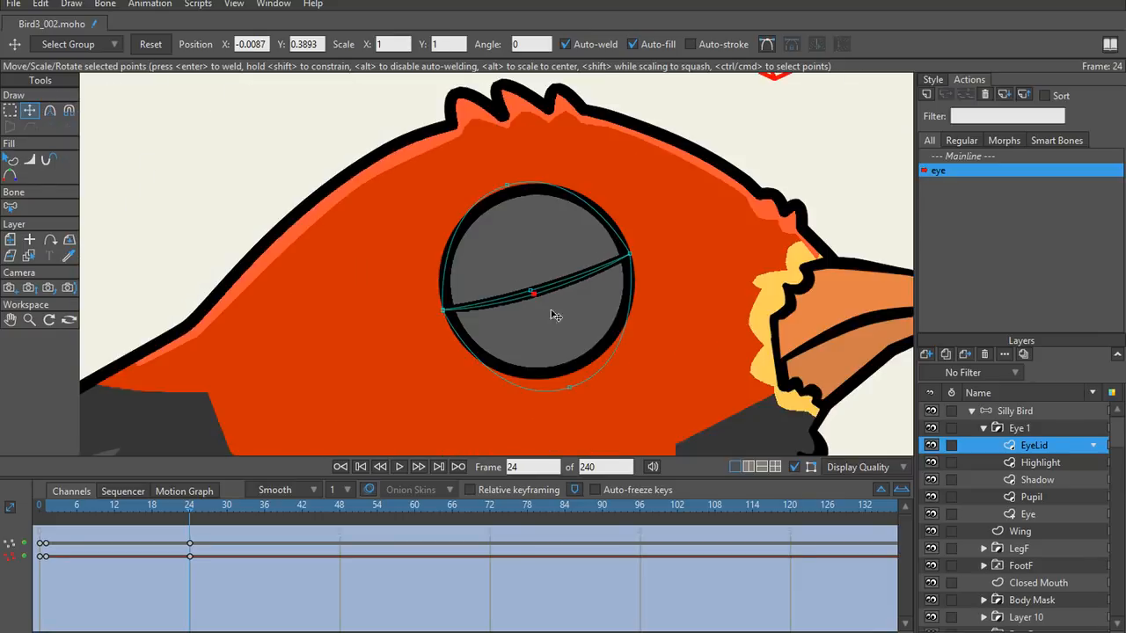
Step: Render frame 24 to check the closed eye, and close the render preview
scroll(555, 315, "down", 3)
key("ctrl+r")
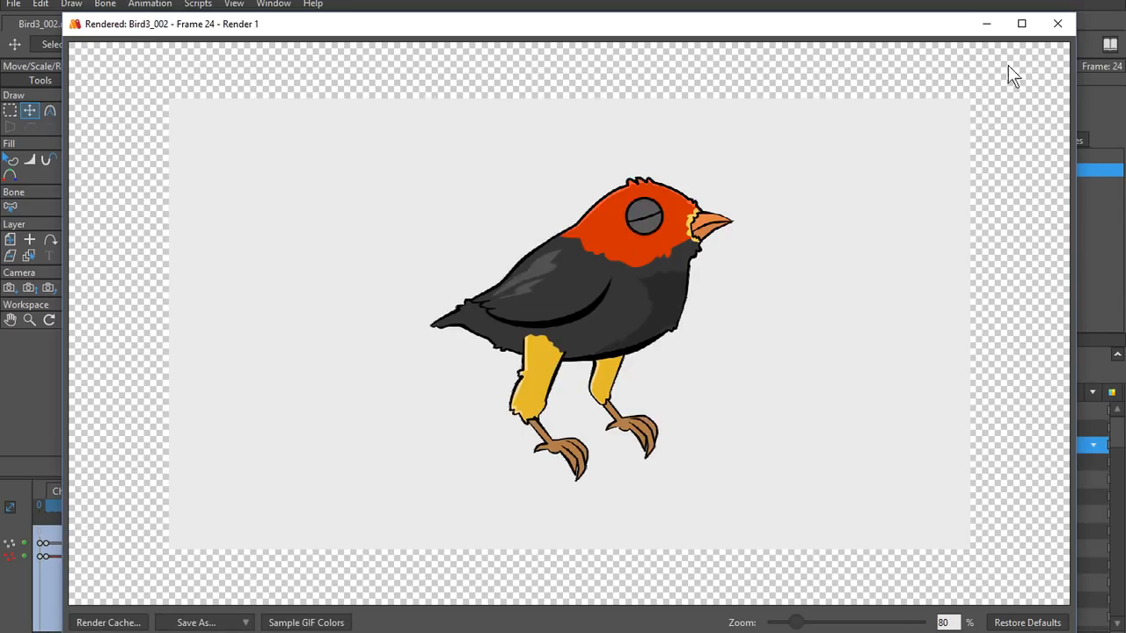
left_click(1053, 32)
scroll(395, 334, "up", 3)
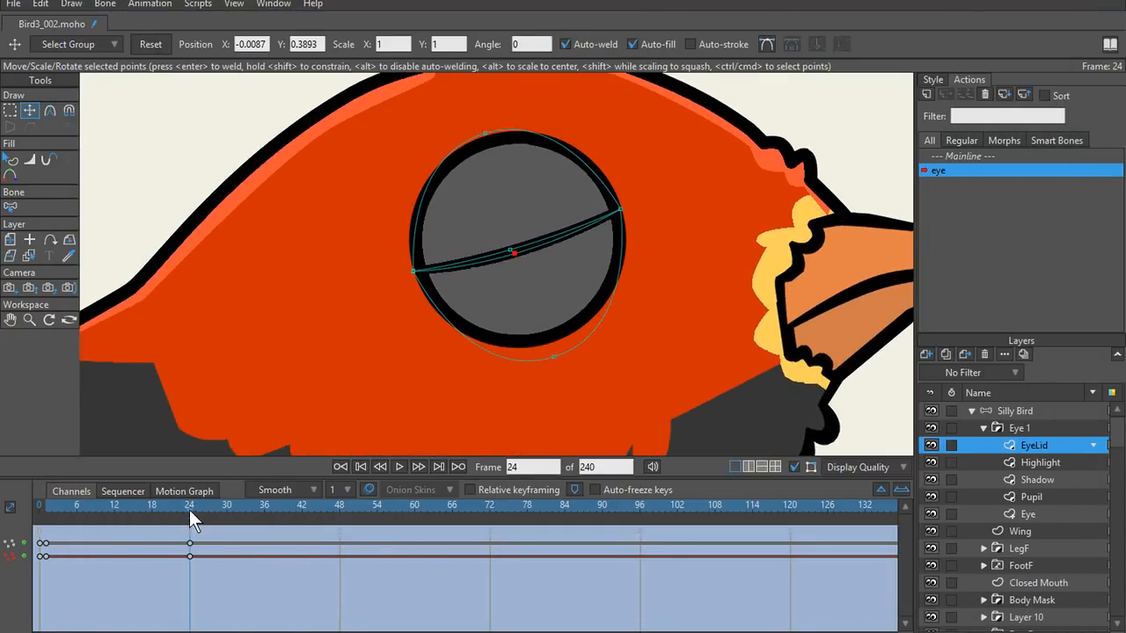
Step: Scrub the eye action between frames 24 and 1 to check how the eyelids open and close
mouse_move(189, 509)
left_mouse_down()
mouse_move(77, 525)
mouse_move(188, 519)
left_mouse_up()
scroll(356, 300, "down", 5)
scroll(422, 302, "up", 3)
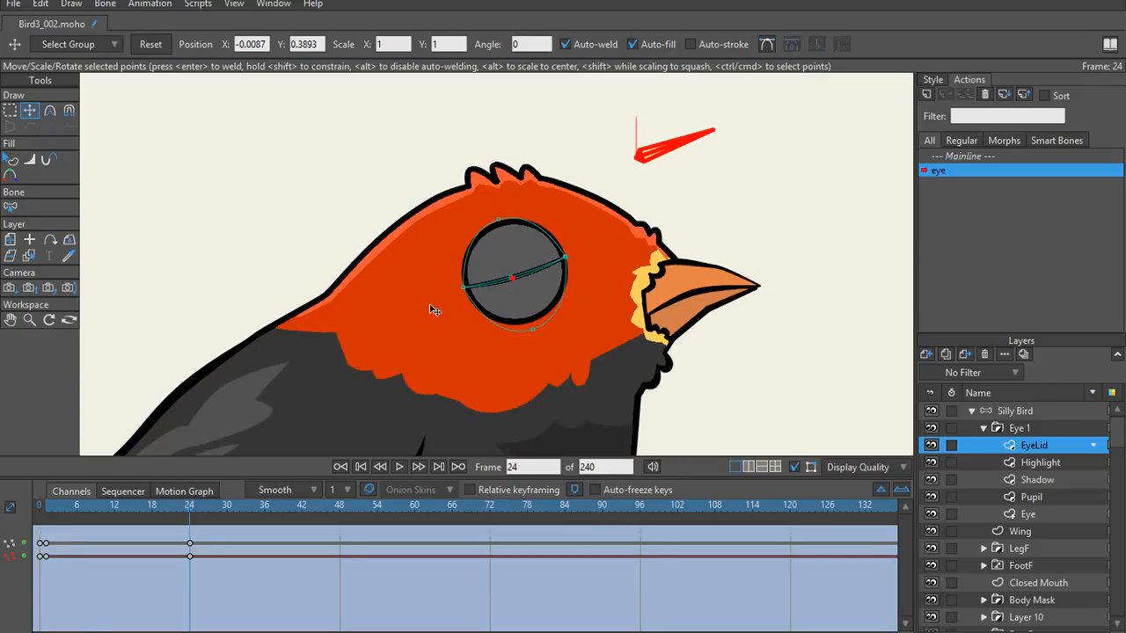
scroll(434, 310, "up", 4)
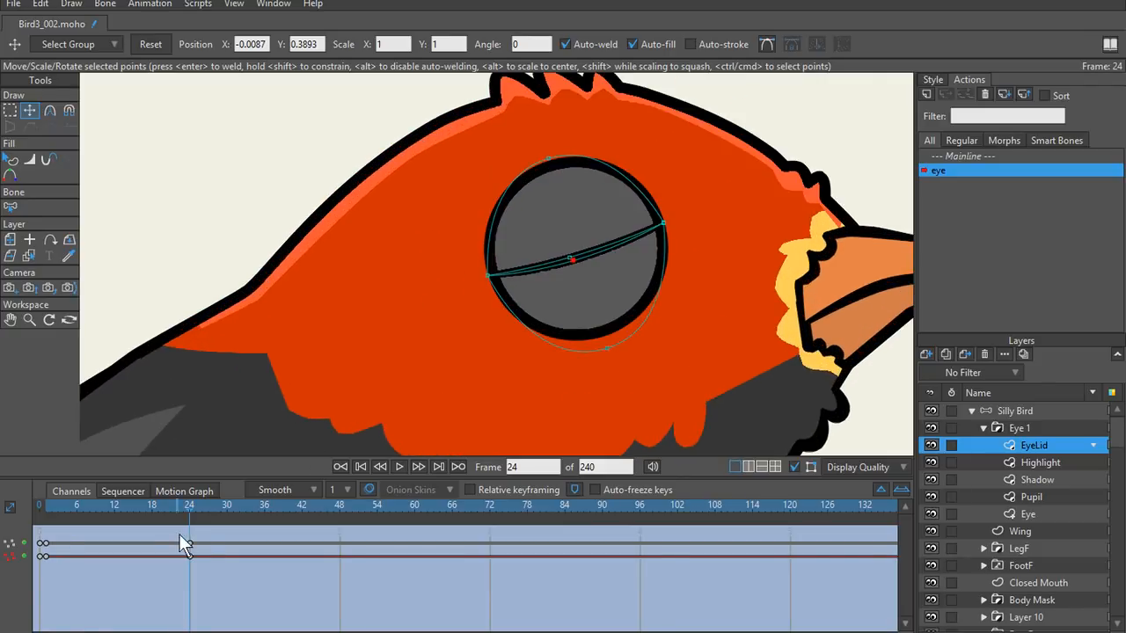
left_click_drag(180, 508, 150, 530)
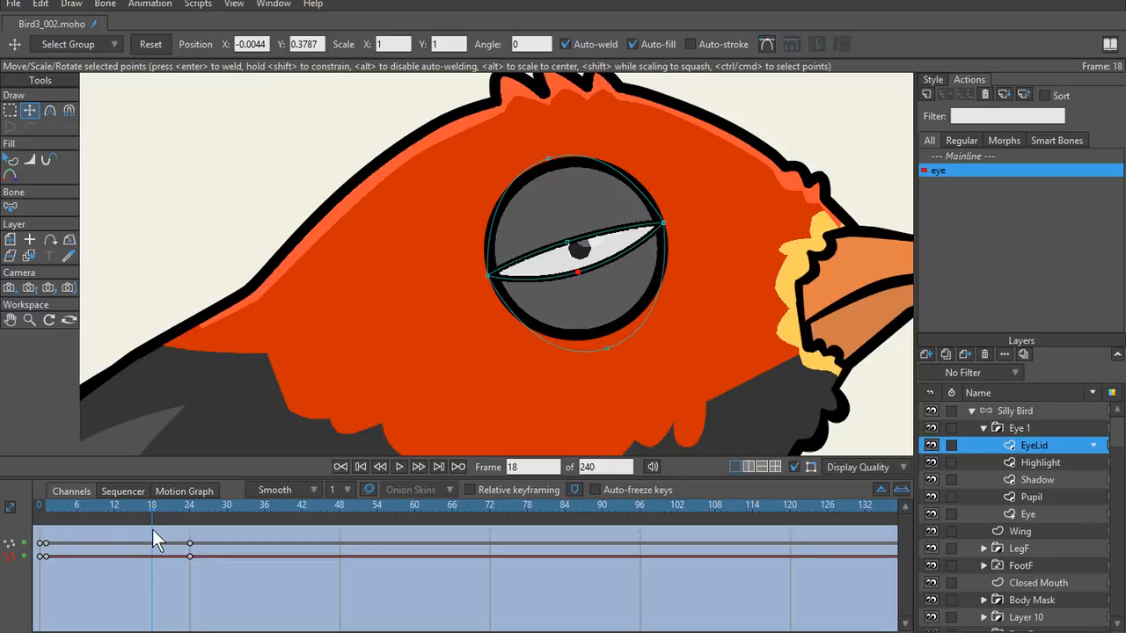
left_click_drag(147, 529, 219, 530)
left_click_drag(306, 532, 43, 502)
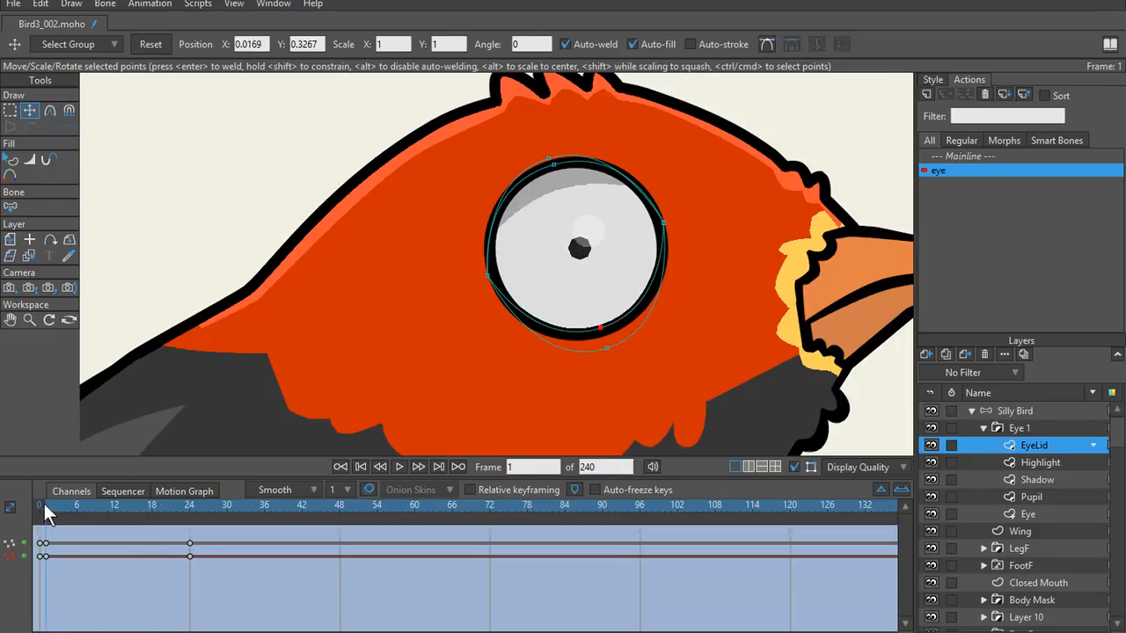
Step: Return to the Mainline at frame 0 and test the eye bone's rotation on the Silly Bird layer
scroll(291, 314, "down", 3)
scroll(486, 353, "up", 3)
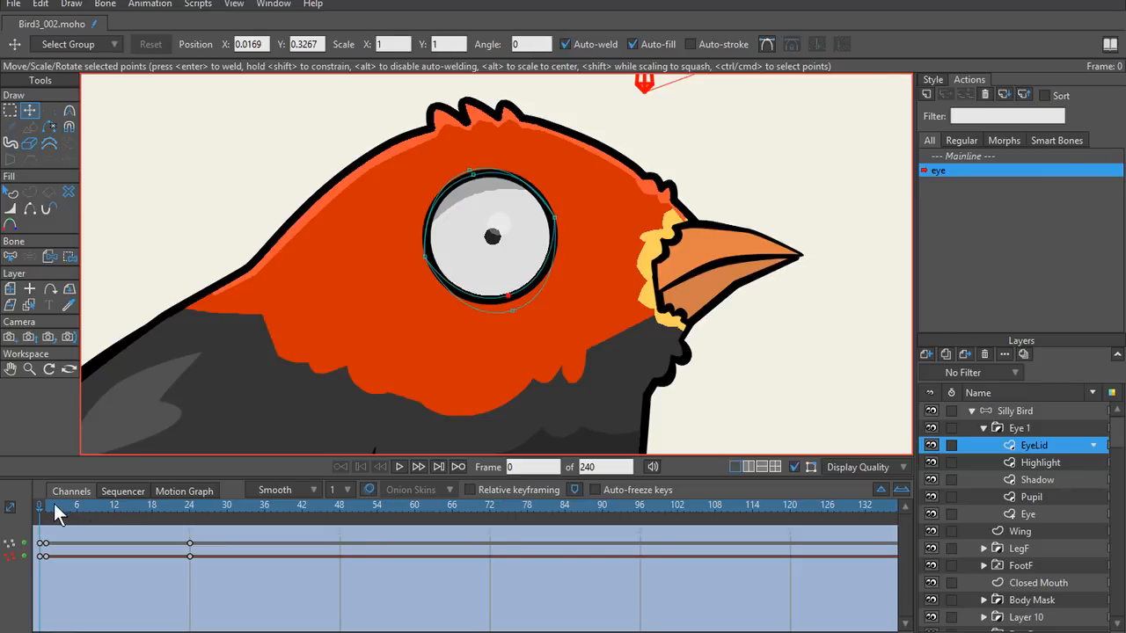
left_click_drag(54, 503, 33, 521)
left_click_drag(366, 123, 360, 238)
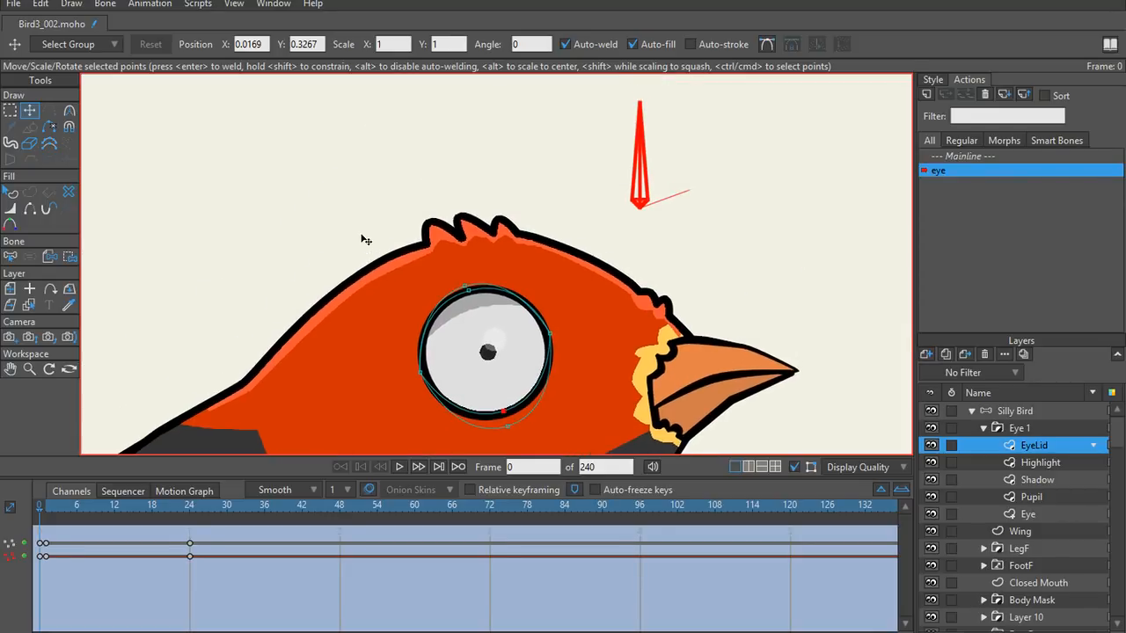
left_click(971, 157)
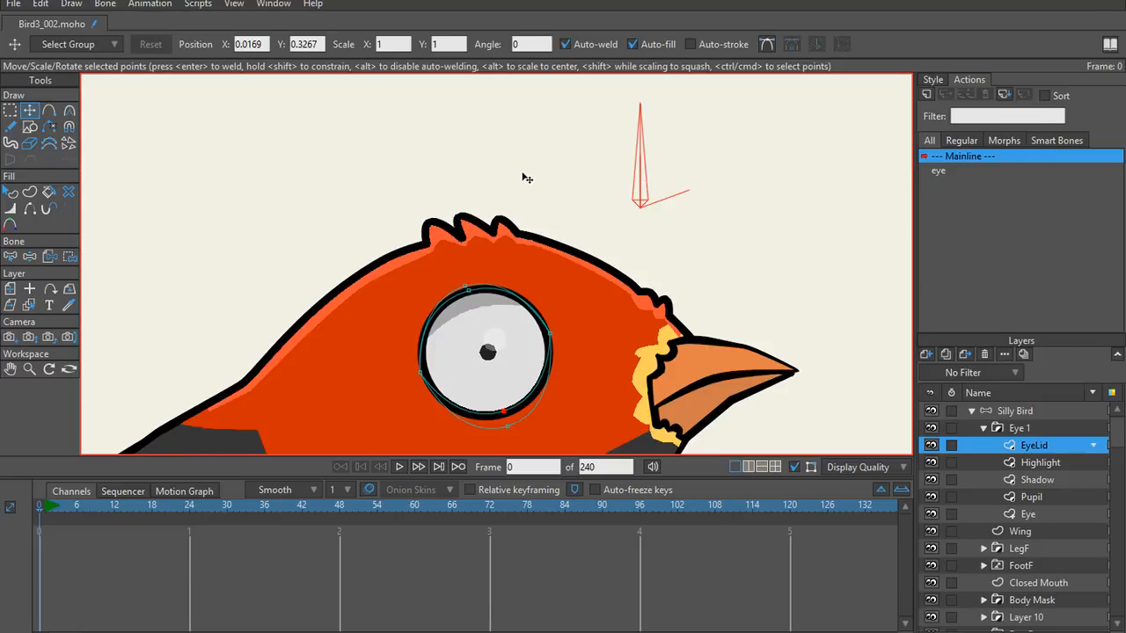
left_click(1003, 410)
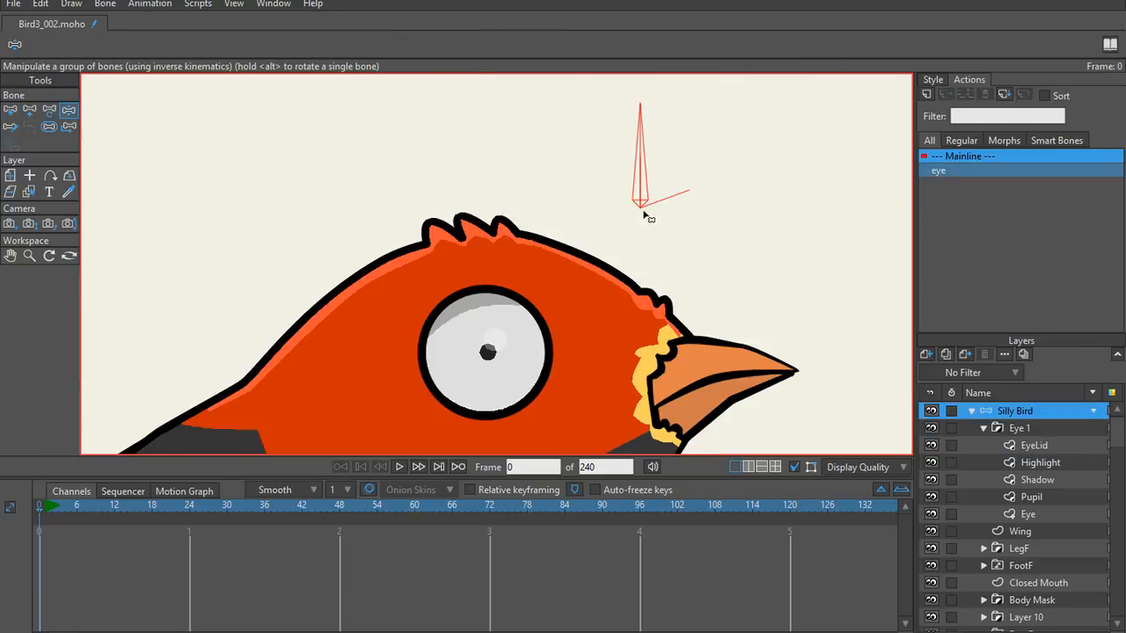
left_click_drag(645, 164, 495, 148)
key("t")
scroll(651, 225, "down", 2)
left_click_drag(644, 241, 573, 295)
scroll(714, 229, "up", 2)
scroll(664, 249, "up", 1)
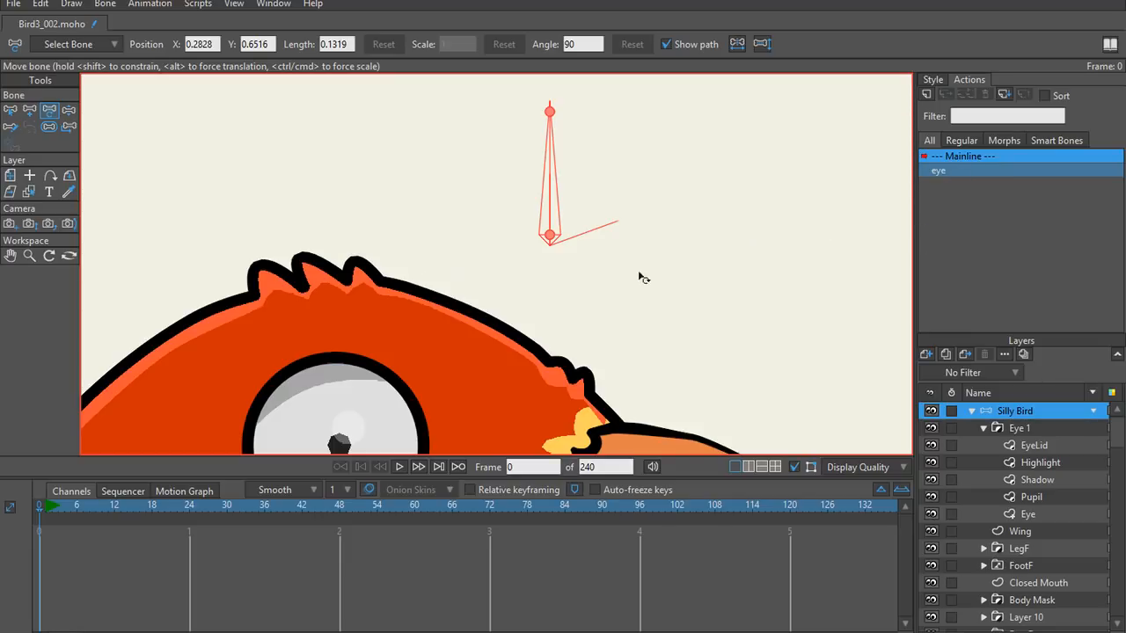
left_click_drag(504, 255, 486, 266)
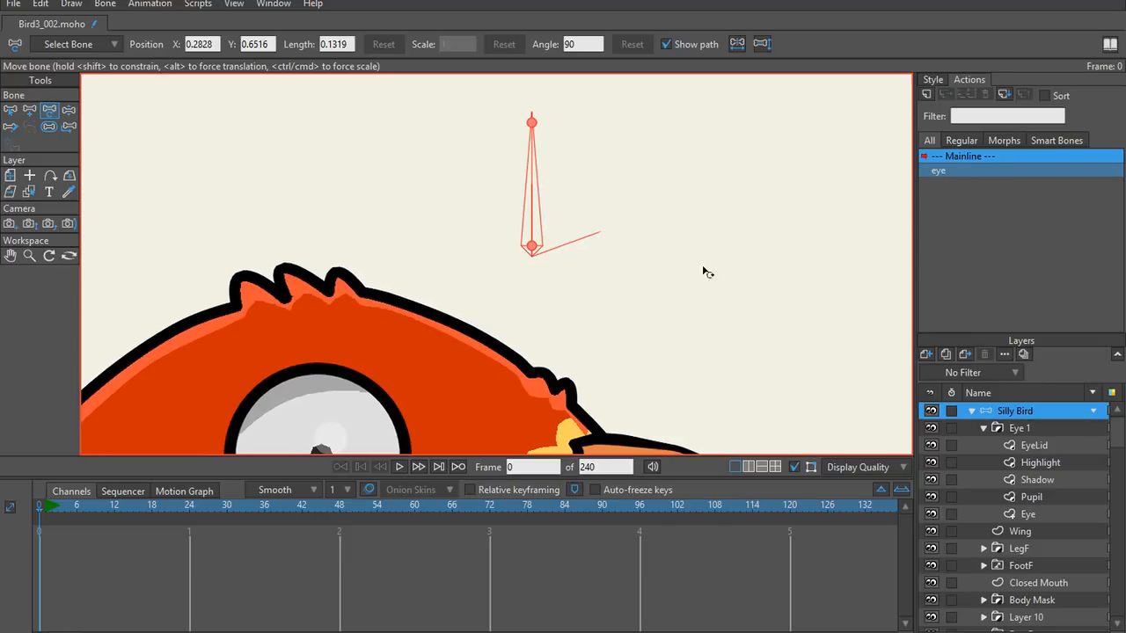
Step: Draw a second vertical bone beside the eye bone above the bird's head and adjust its base and tip
left_click(971, 411)
key("a")
mouse_move(635, 237)
left_mouse_down()
mouse_move(635, 140)
mouse_move(621, 118)
mouse_move(628, 144)
left_mouse_up()
key("t")
left_click_drag(636, 234, 641, 246)
left_click_drag(635, 125, 634, 115)
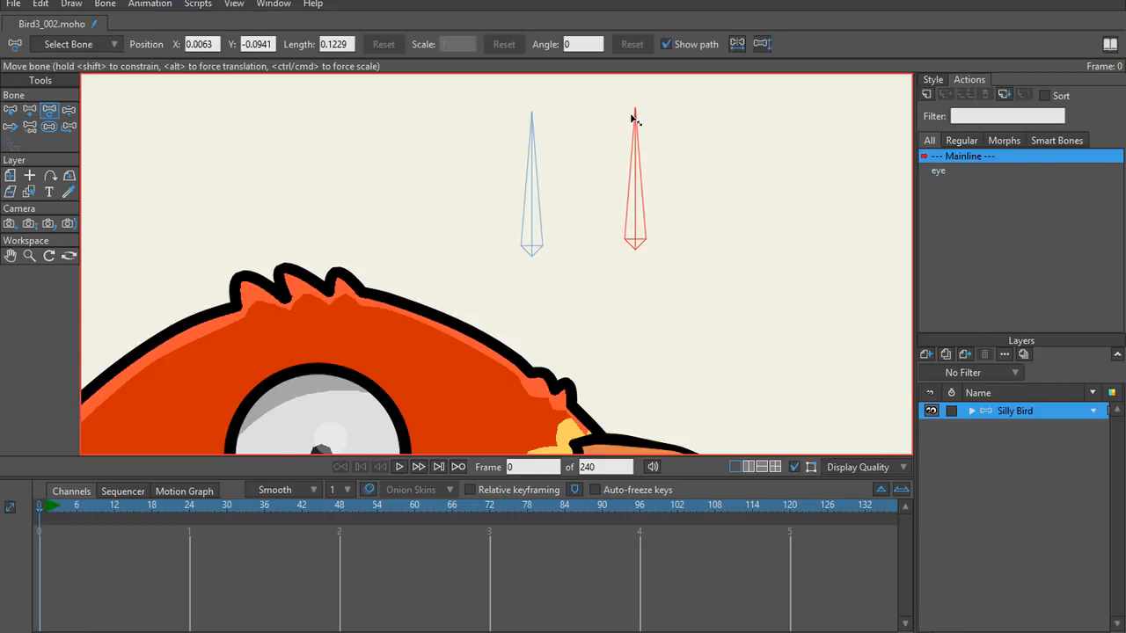
Step: Rename the new bone Upper Eyelid
key("s")
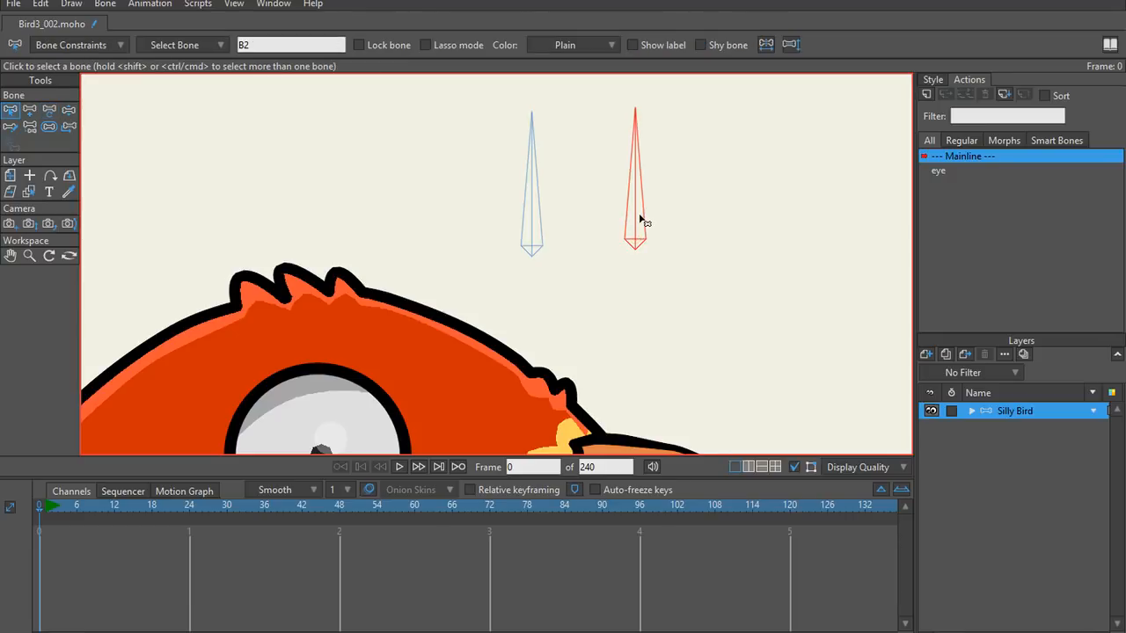
scroll(422, 254, "down", 3)
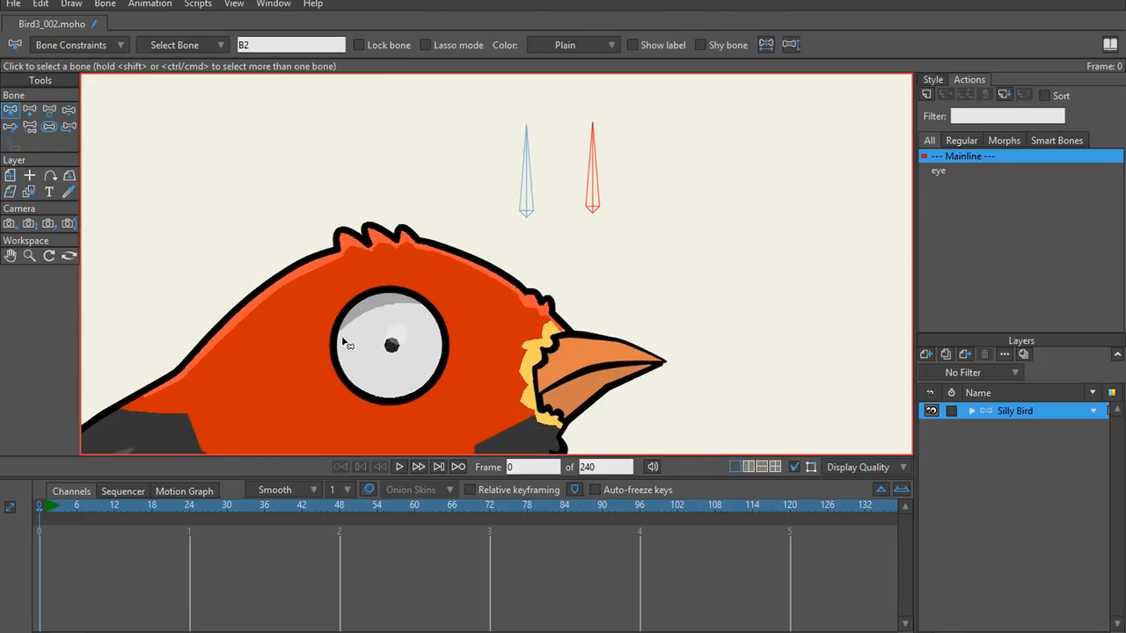
scroll(580, 202, "up", 3)
double_click(268, 40)
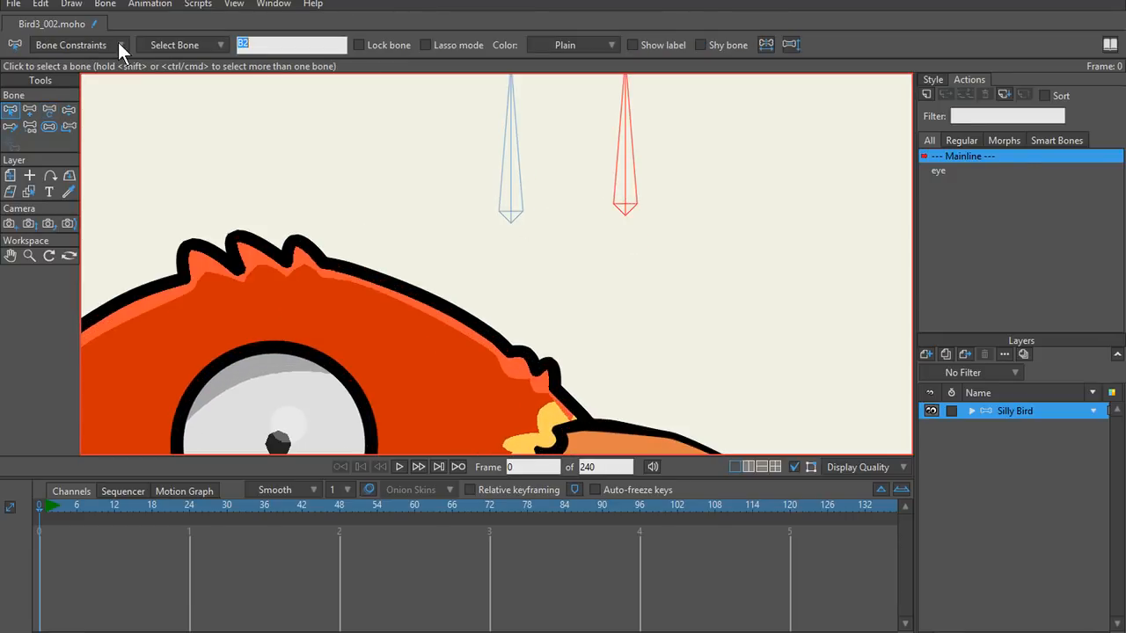
type("Upper Eyelid")
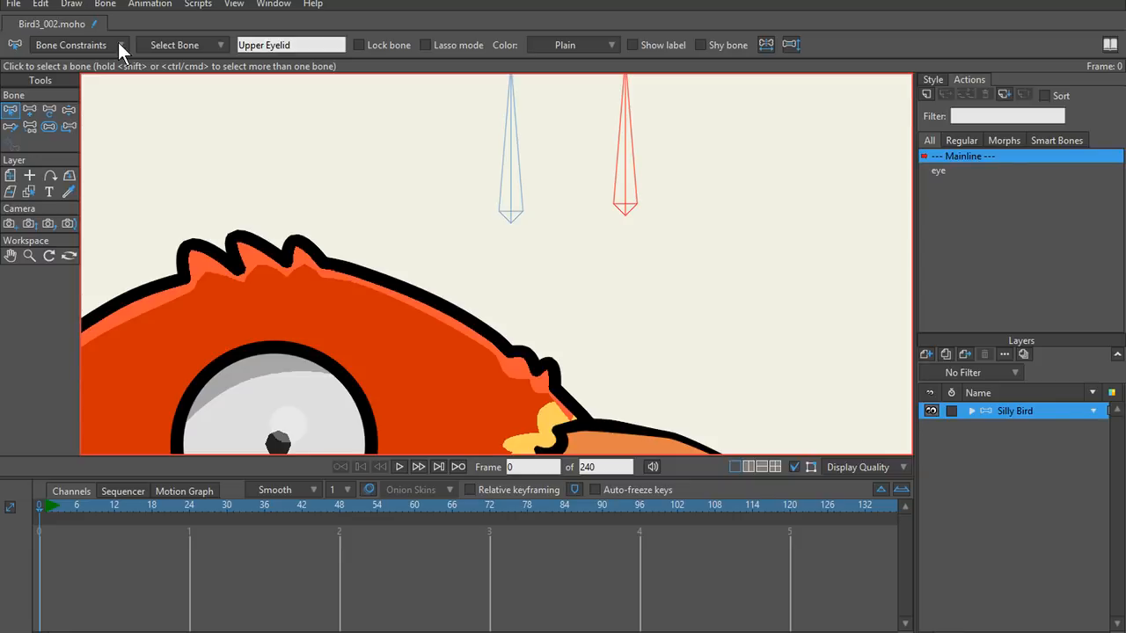
Step: Delete the Upper Eyelid bone
scroll(296, 229, "down", 3)
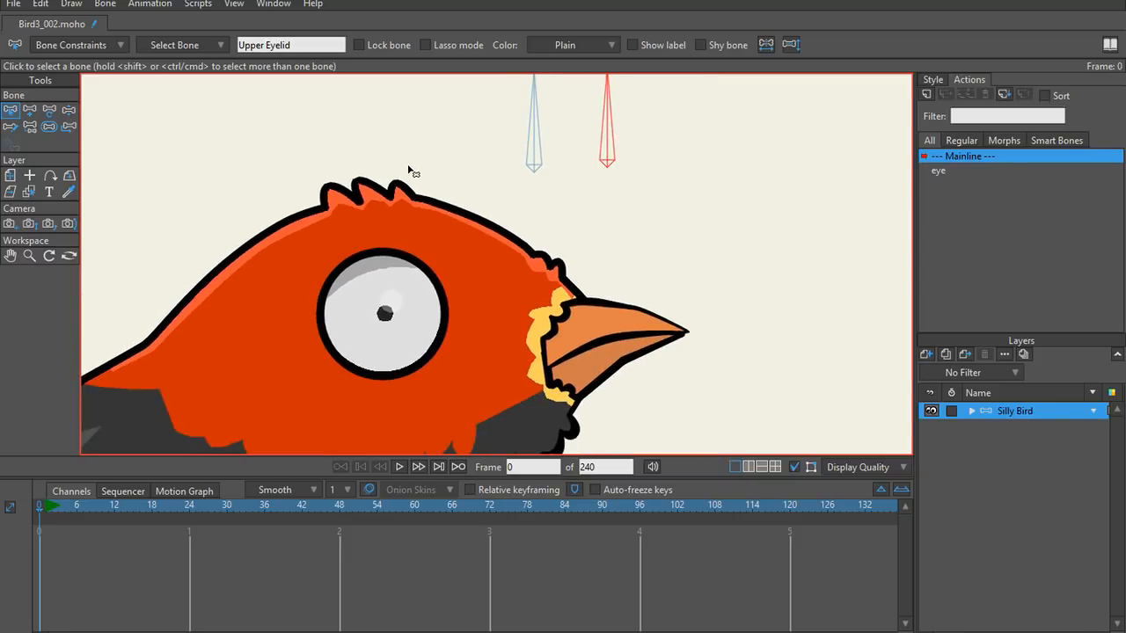
scroll(451, 139, "up", 2)
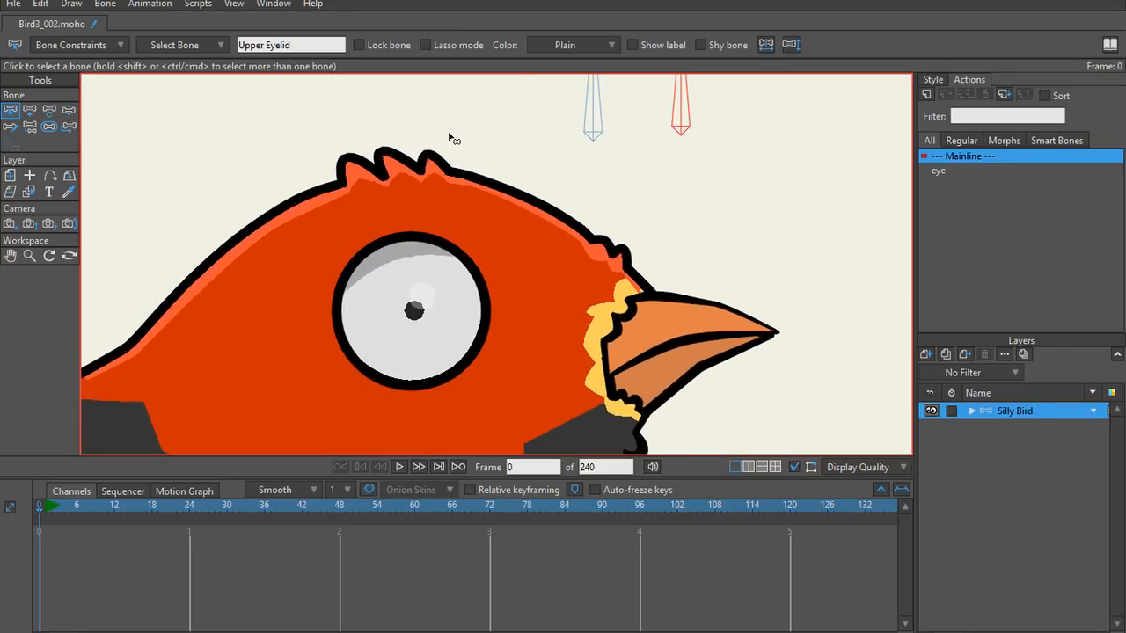
scroll(450, 138, "down", 1)
scroll(450, 138, "up", 1)
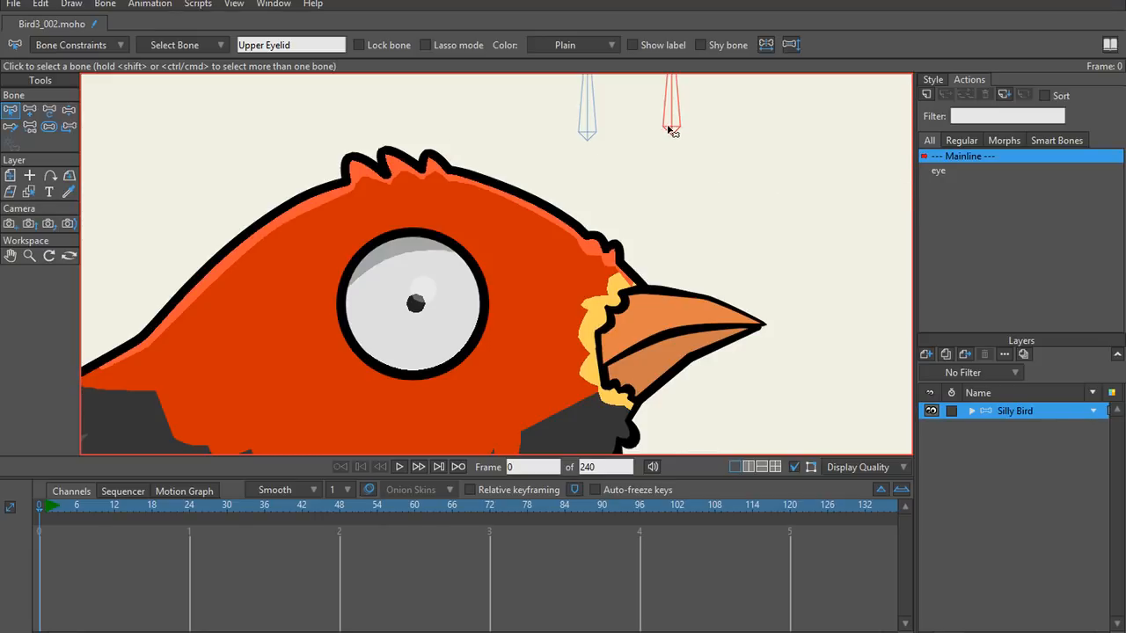
left_click(696, 130)
left_click(667, 116)
left_click(678, 154)
scroll(660, 155, "down", 2)
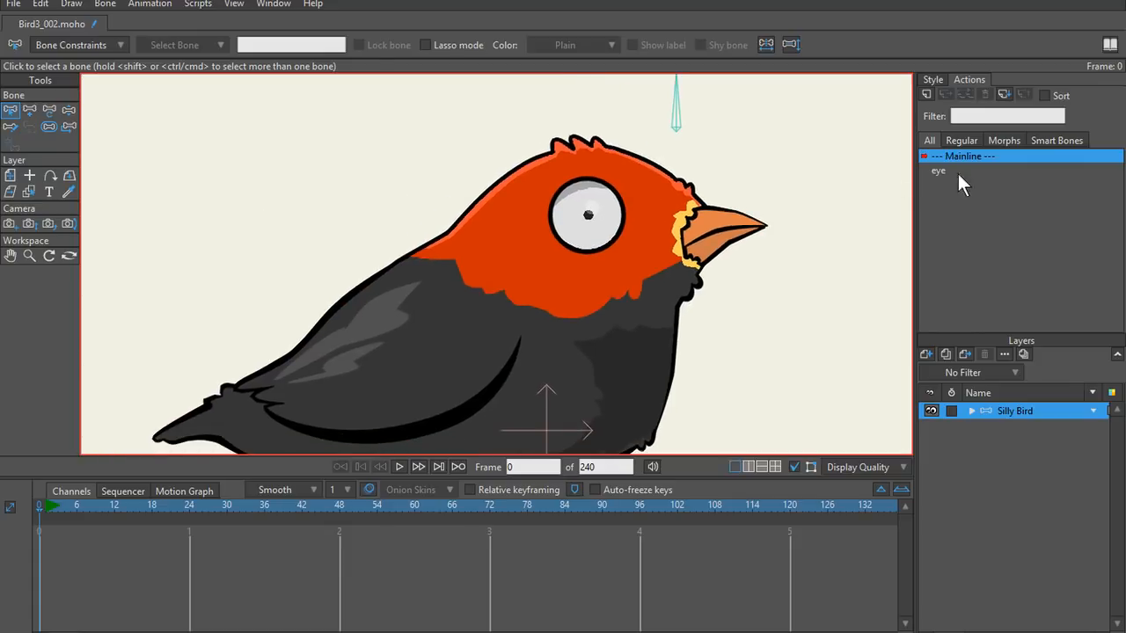
Step: Open the eye action at frame 24 and make the EyeLid layer active
left_click(959, 171)
scroll(601, 203, "up", 2)
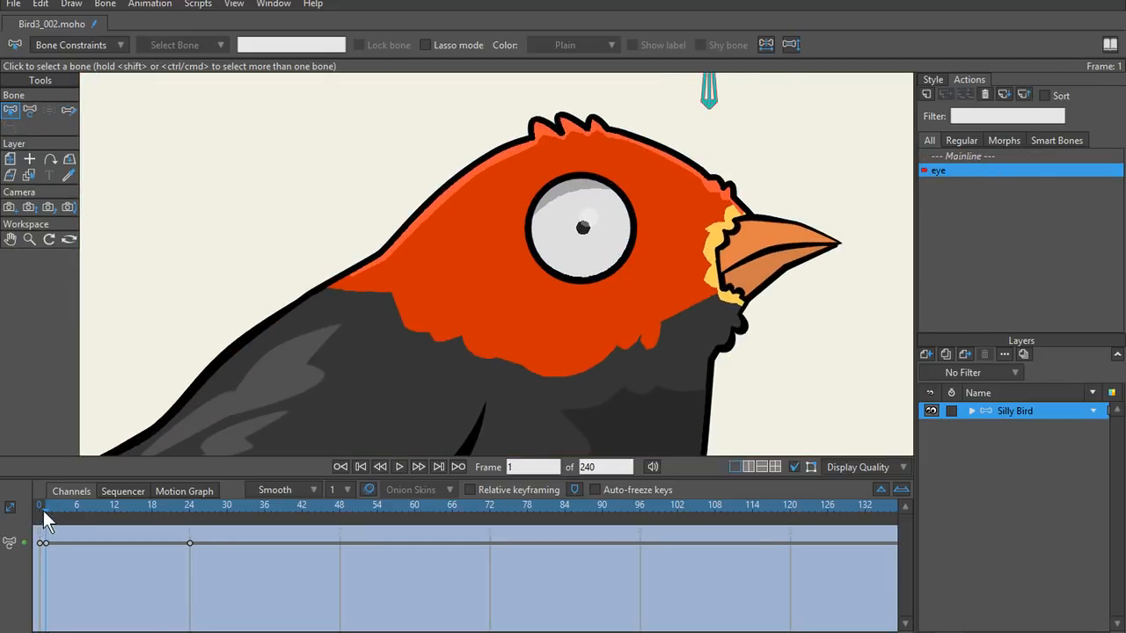
left_click_drag(43, 510, 186, 523)
scroll(532, 219, "up", 2)
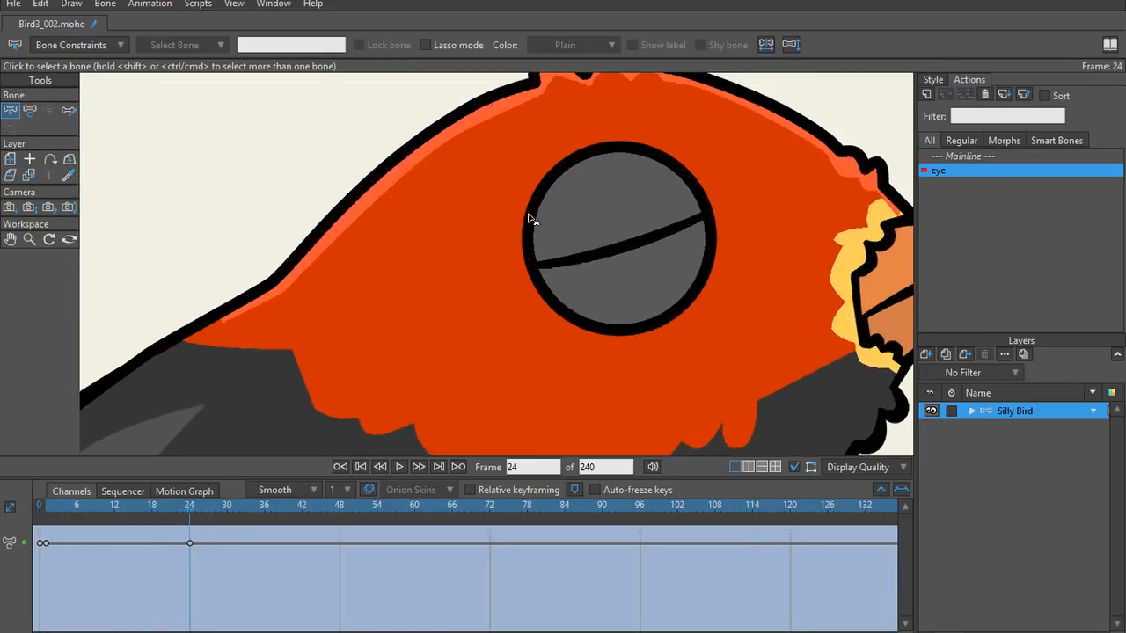
left_click(626, 244, "ctrl+alt")
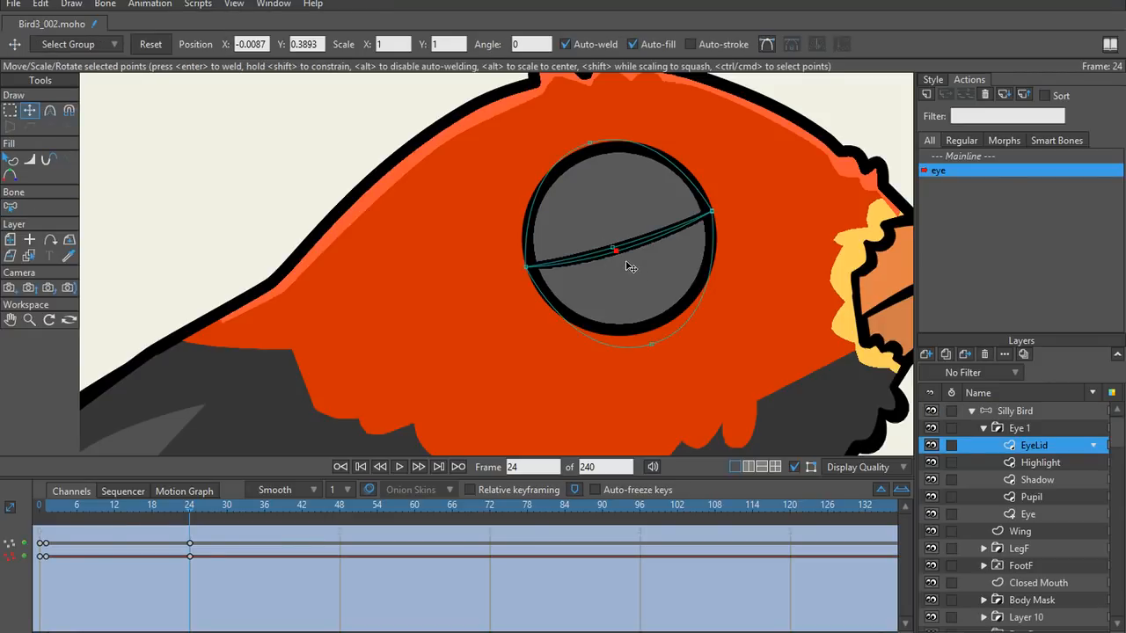
Step: Try lowering the lower eyelid's middle point to open the bottom of the closed eye
left_click_drag(622, 256, 649, 316)
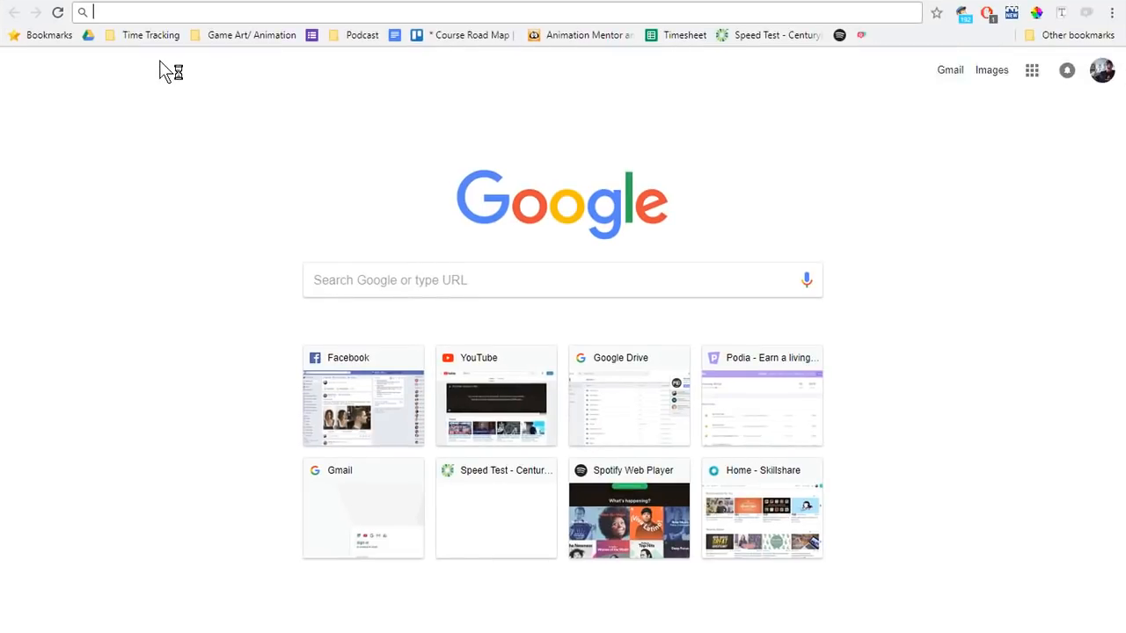
Step: Switch to Chrome and search Google Images for "eye closed bird"
type("eye ")
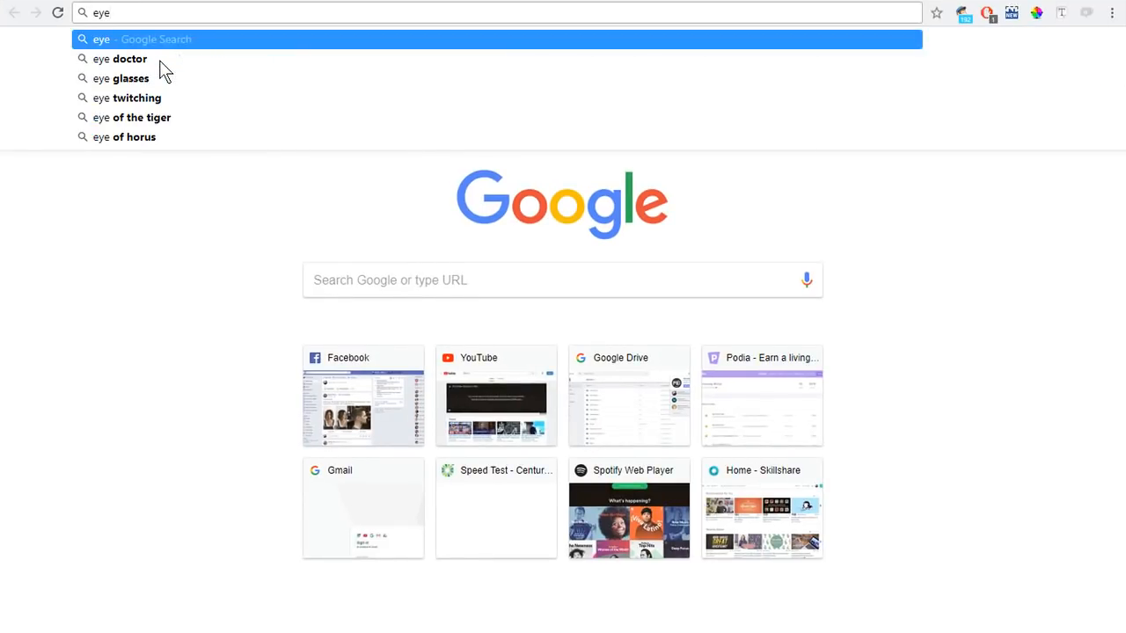
type("closed bri")
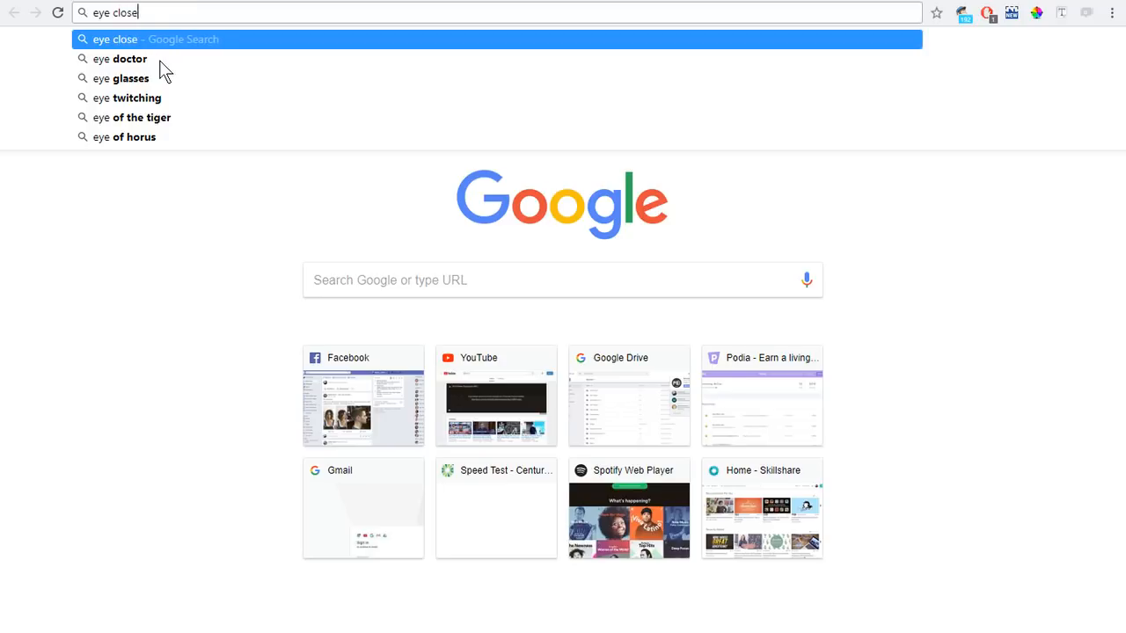
key("BackSpace")
key("BackSpace")
type("ird")
key("Return")
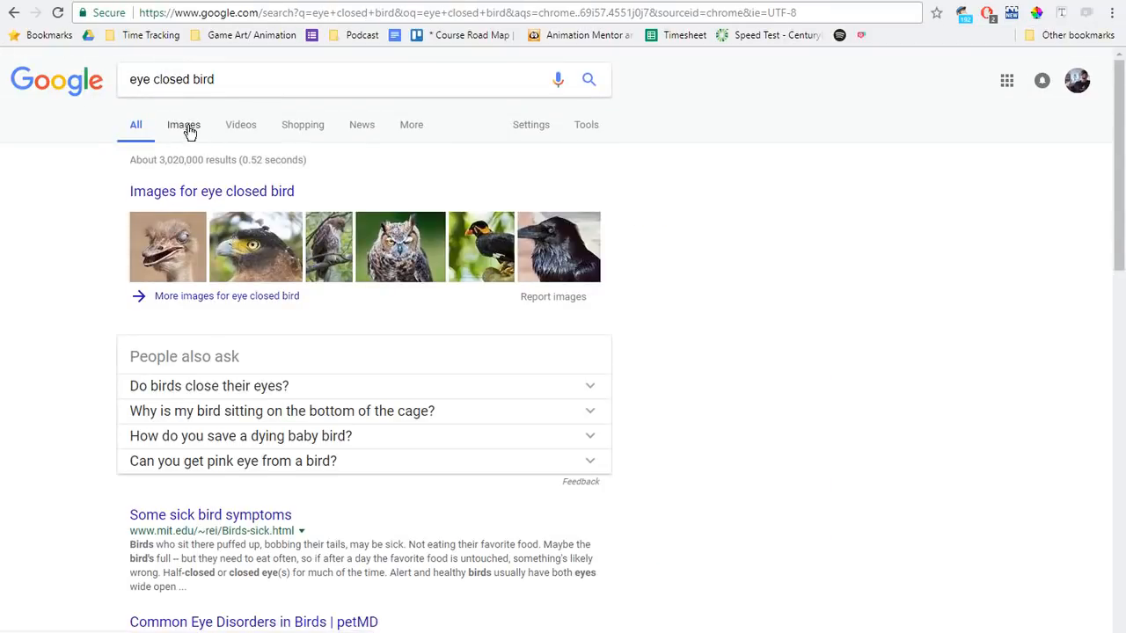
left_click(186, 126)
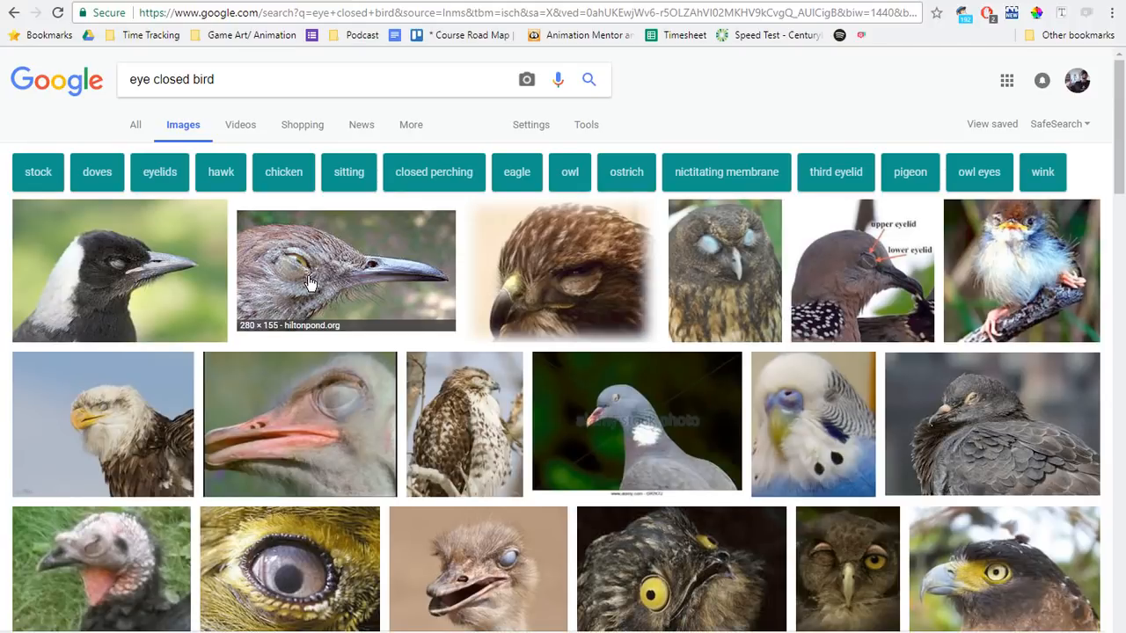
Step: Examine the bird photos for how eyelids close, enlarging the labelled pigeon eyelids and the bald eagle
left_click(859, 241)
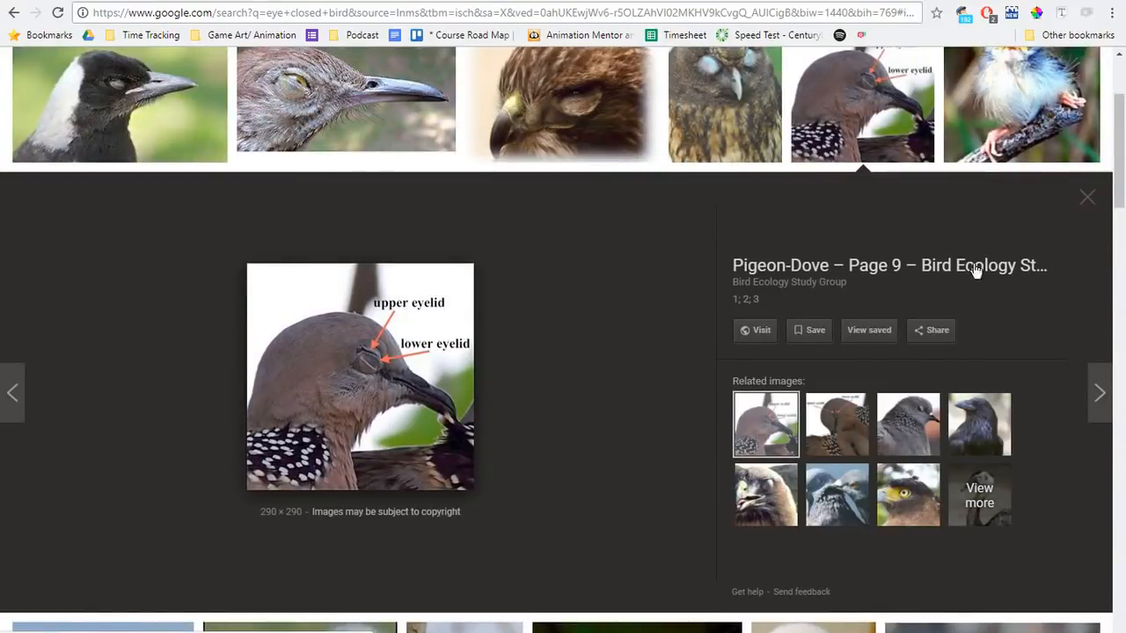
left_click(1086, 198)
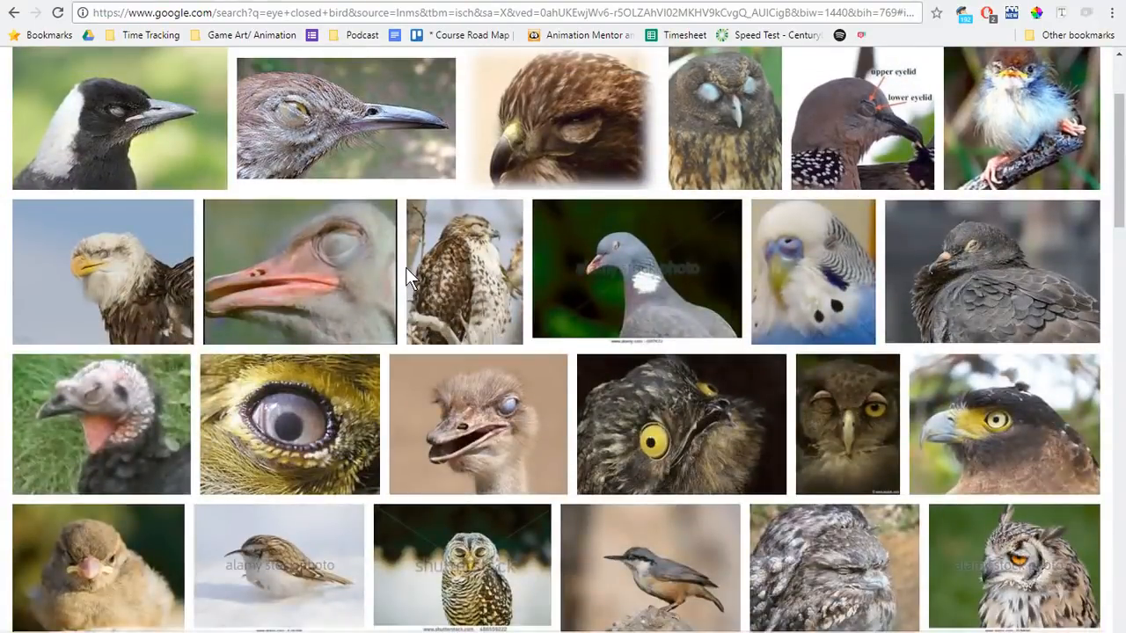
scroll(409, 281, "down", 3)
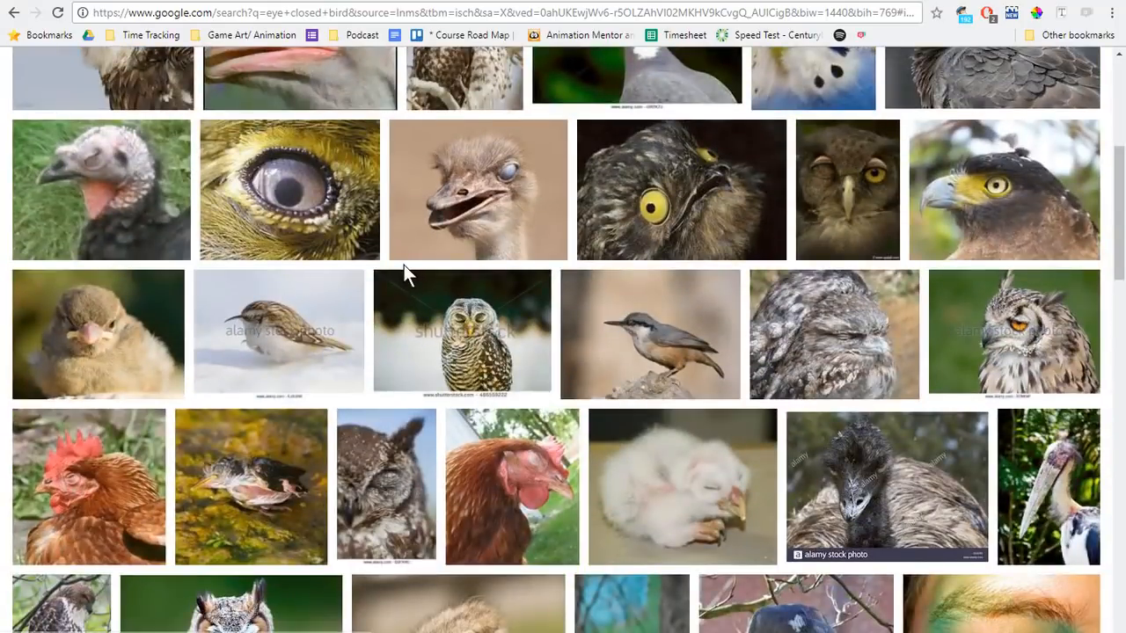
scroll(396, 264, "up", 5)
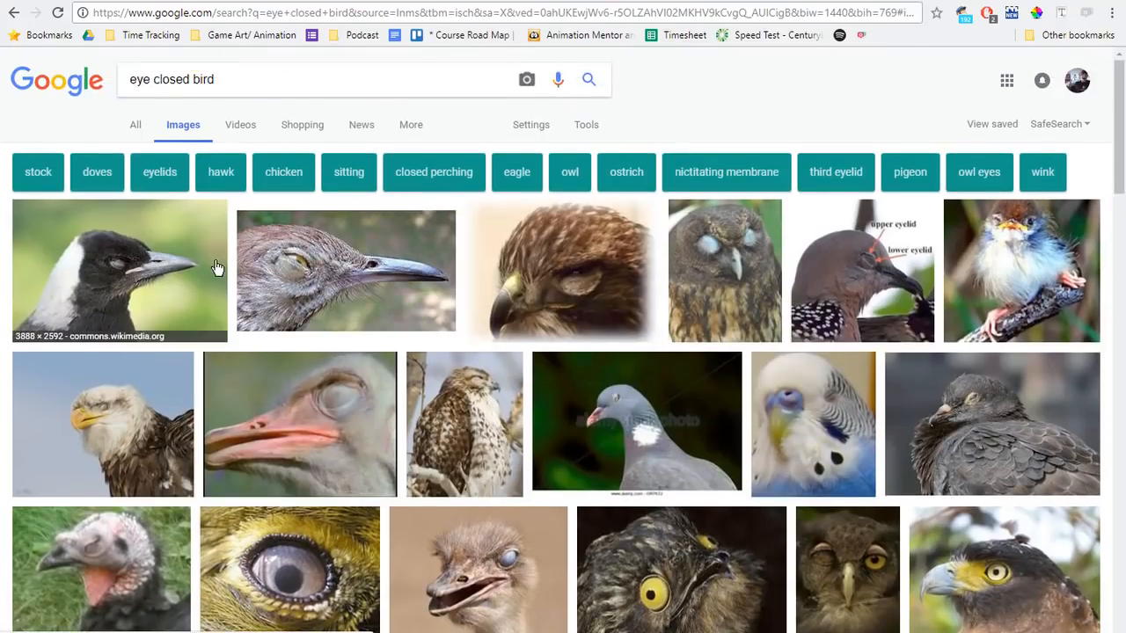
left_click(128, 429)
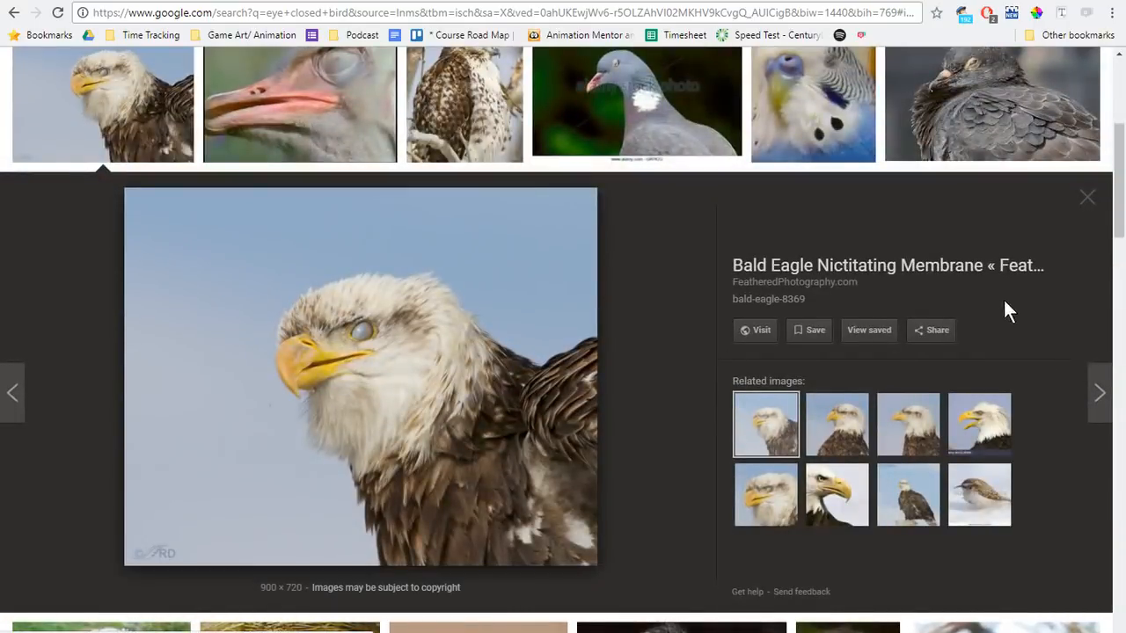
left_click(1087, 197)
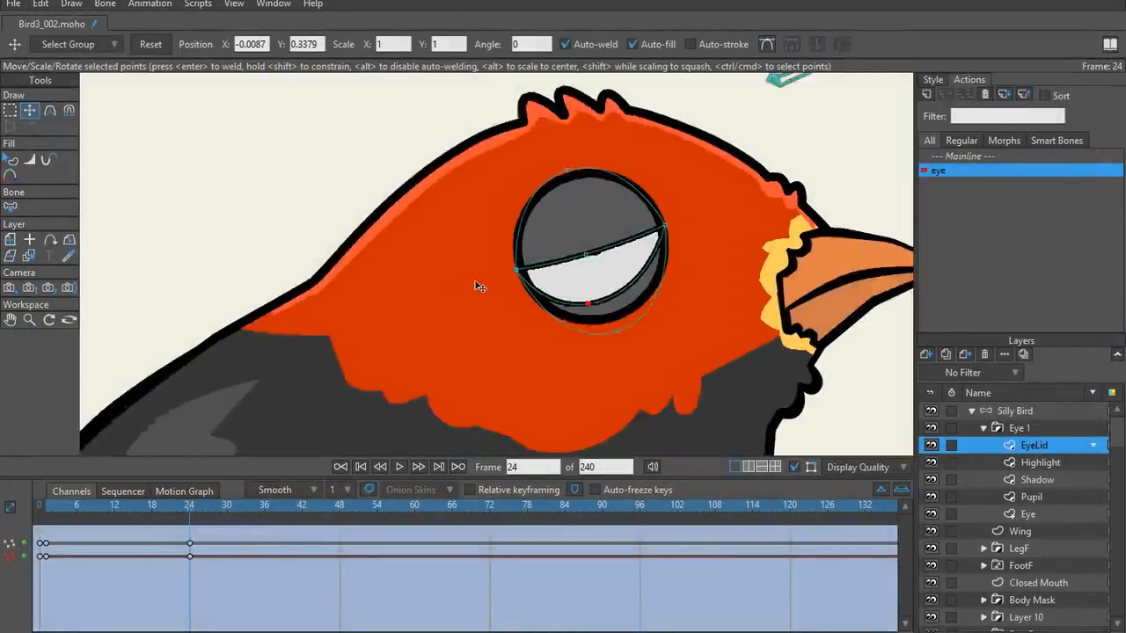
Step: Switch back to Moho and try raising the upper eyelid's middle point, with the lower eyelid's middle point brought up to meet it
scroll(430, 343, "up", 3)
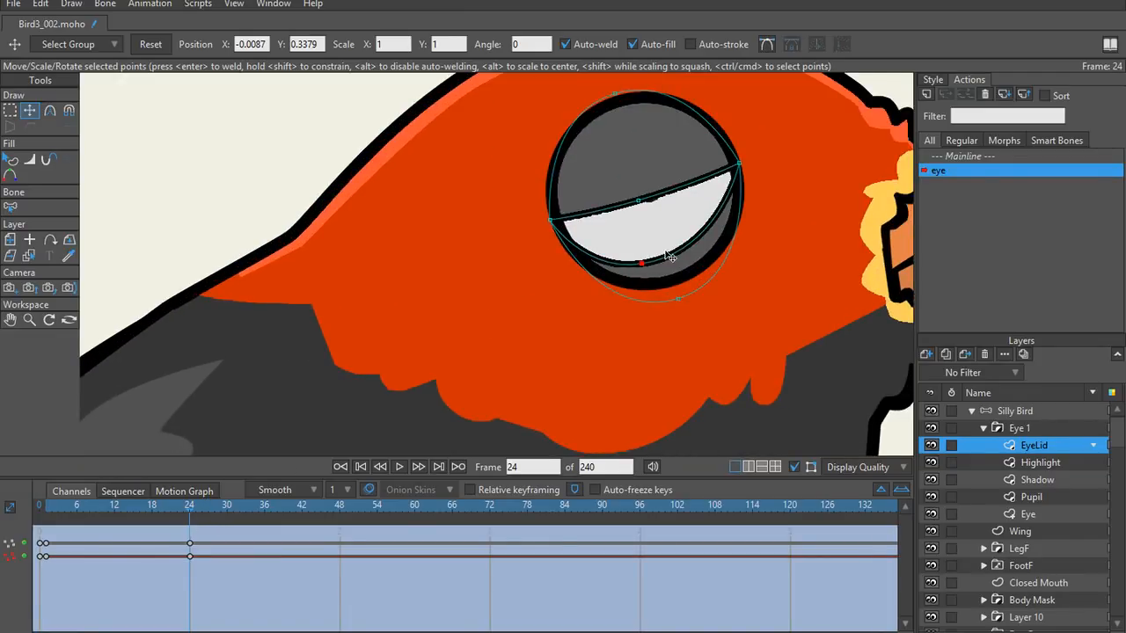
left_click_drag(667, 253, 527, 291)
scroll(528, 289, "up", 2)
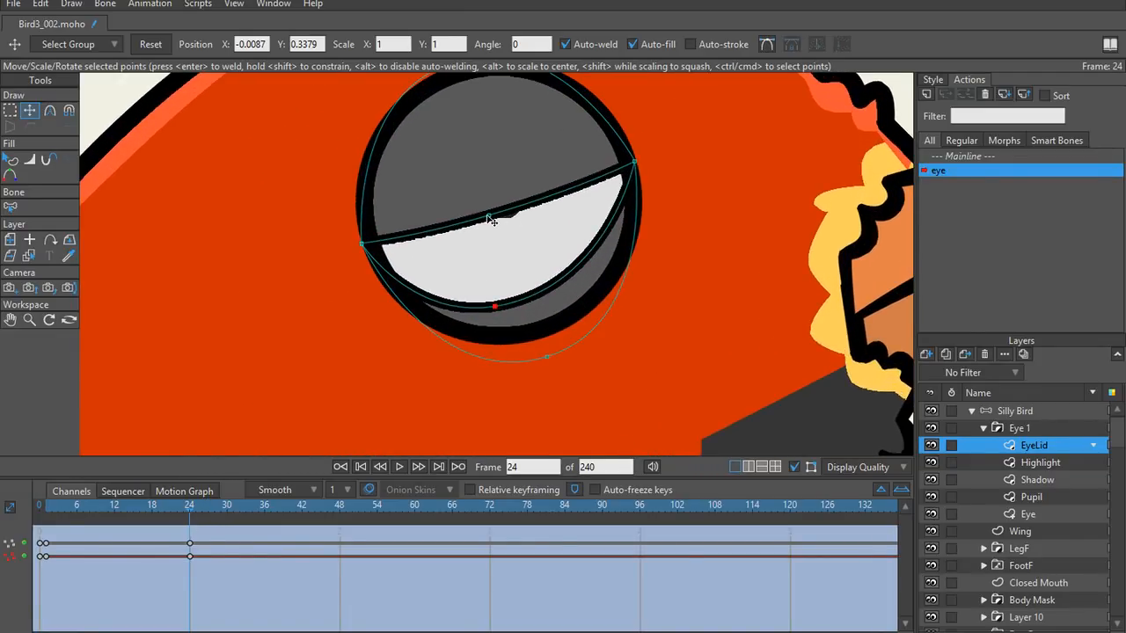
scroll(489, 218, "down", 2)
left_click_drag(491, 217, 490, 157)
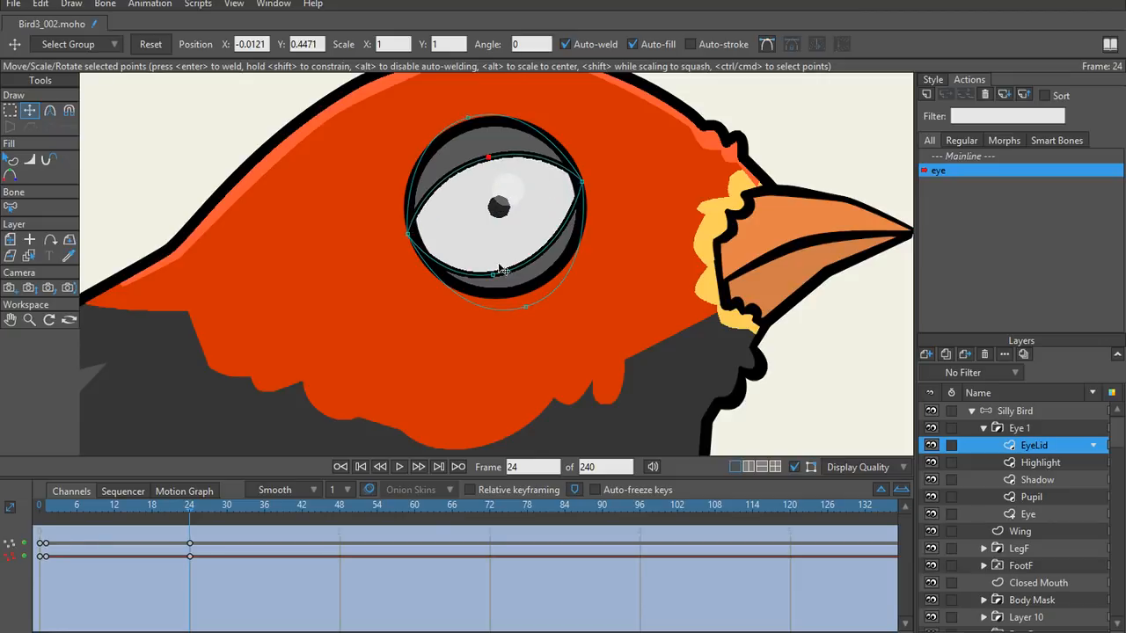
left_click_drag(501, 270, 511, 162)
Step: Preview the eyelid motion between frames 0 and 24 and undo the eyelid point moves
mouse_move(184, 508)
left_mouse_down()
mouse_move(77, 511)
mouse_move(190, 524)
mouse_move(78, 525)
mouse_move(186, 529)
mouse_move(64, 528)
mouse_move(197, 527)
mouse_move(67, 522)
mouse_move(171, 522)
left_mouse_up()
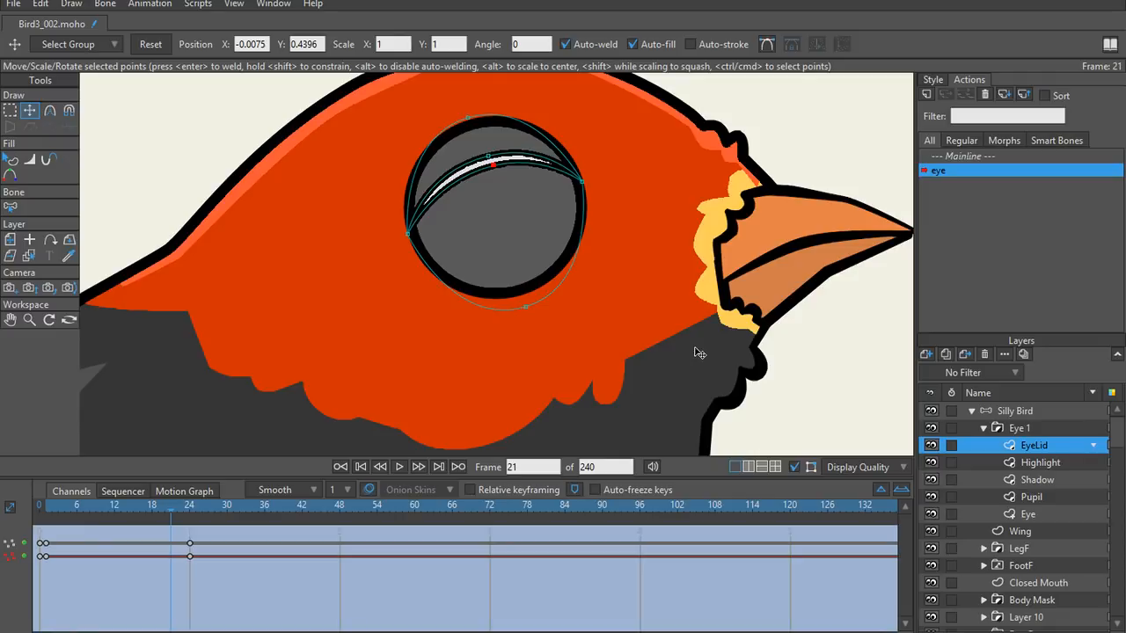
left_click_drag(67, 509, 14, 528)
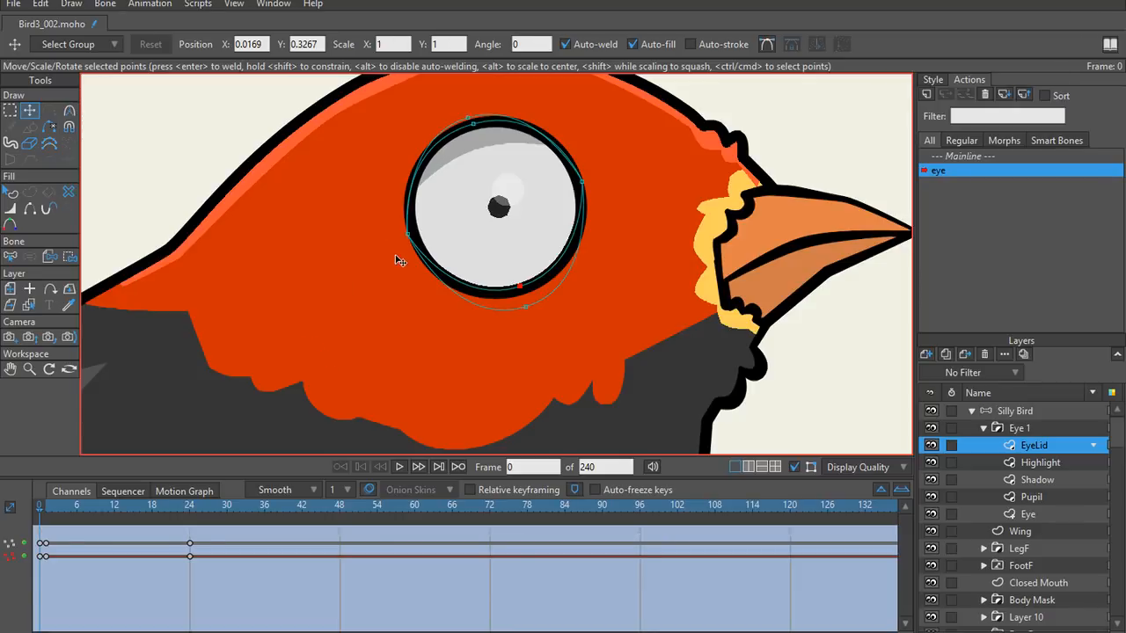
scroll(395, 251, "down", 1)
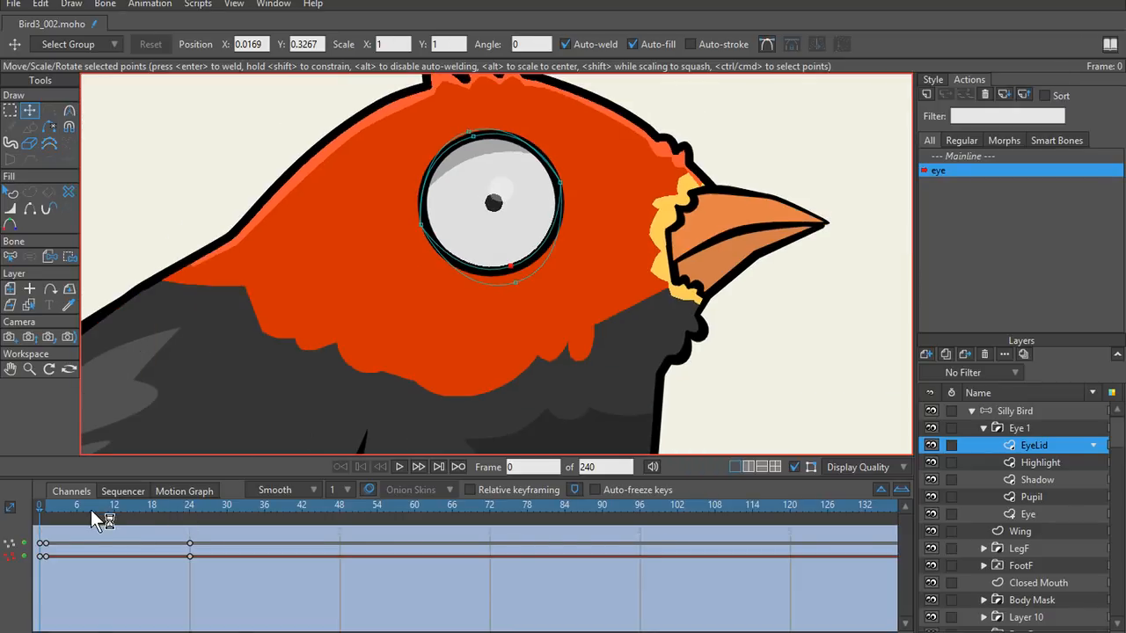
left_click_drag(57, 509, 180, 514)
key("ctrl+shift+z")
key("ctrl+shift+z")
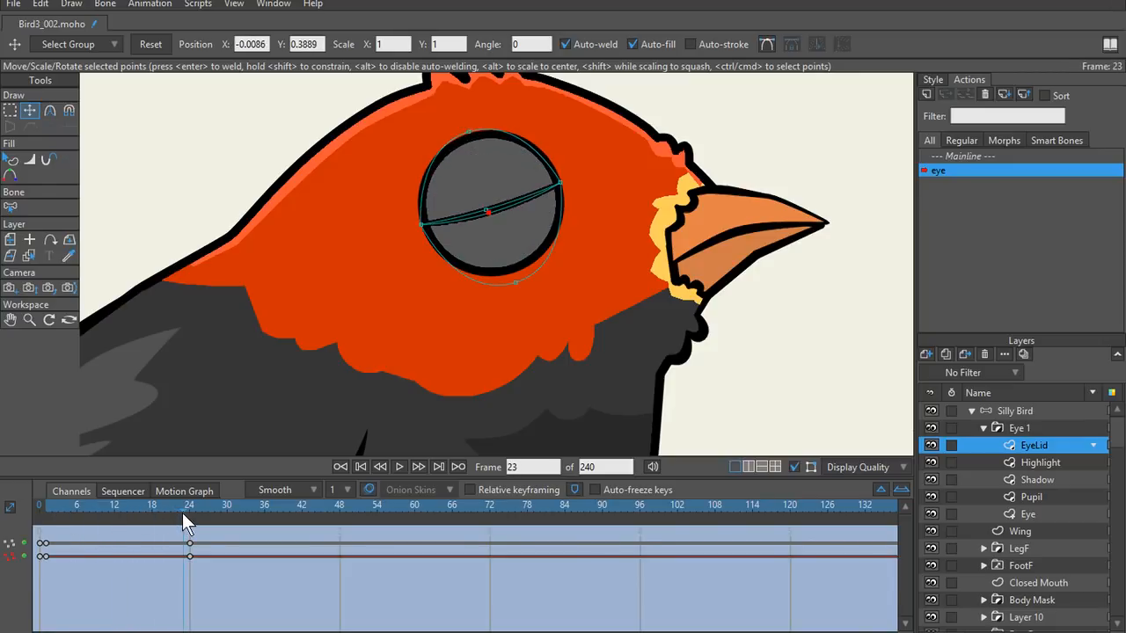
Step: At frame 24, move the middle points of both eyelids down together so the lids meet lower in the eye, and preview the motion
left_click_drag(120, 513, 191, 517)
scroll(381, 337, "up", 3)
scroll(405, 441, "up", 1)
key("g")
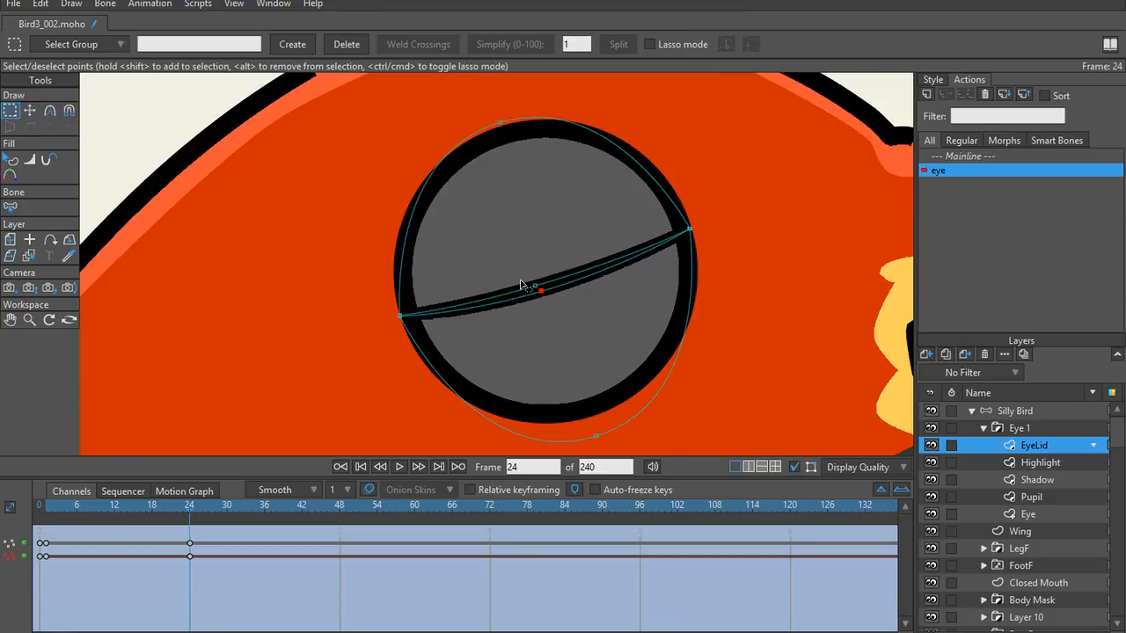
left_click_drag(526, 276, 556, 330)
key("t")
left_click_drag(187, 510, 38, 516)
left_click(220, 525)
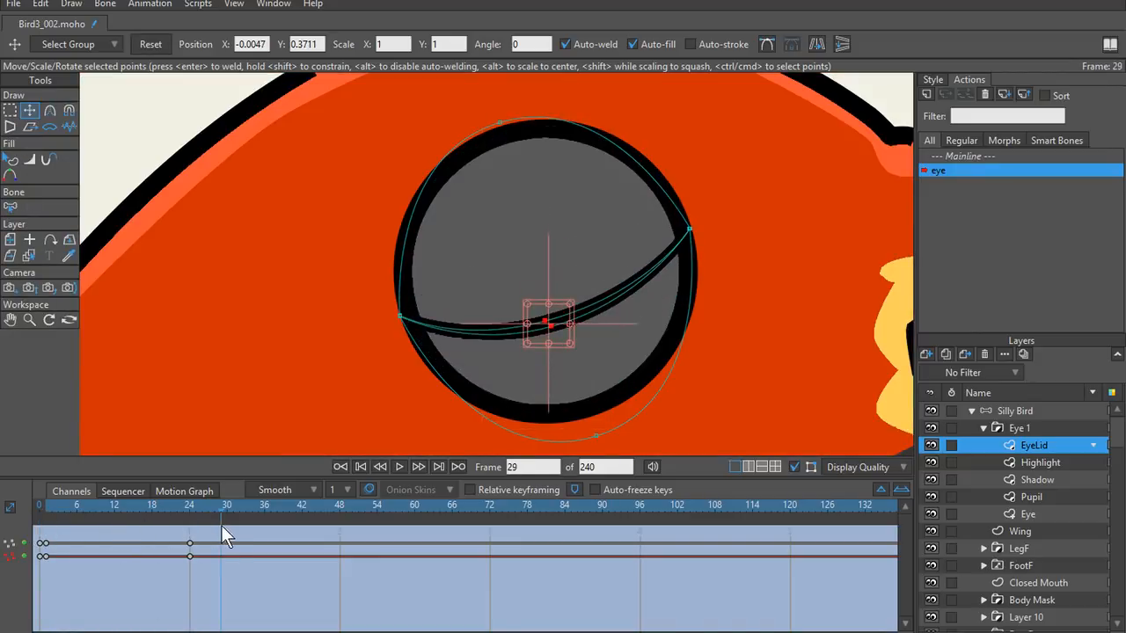
scroll(214, 385, "down", 1)
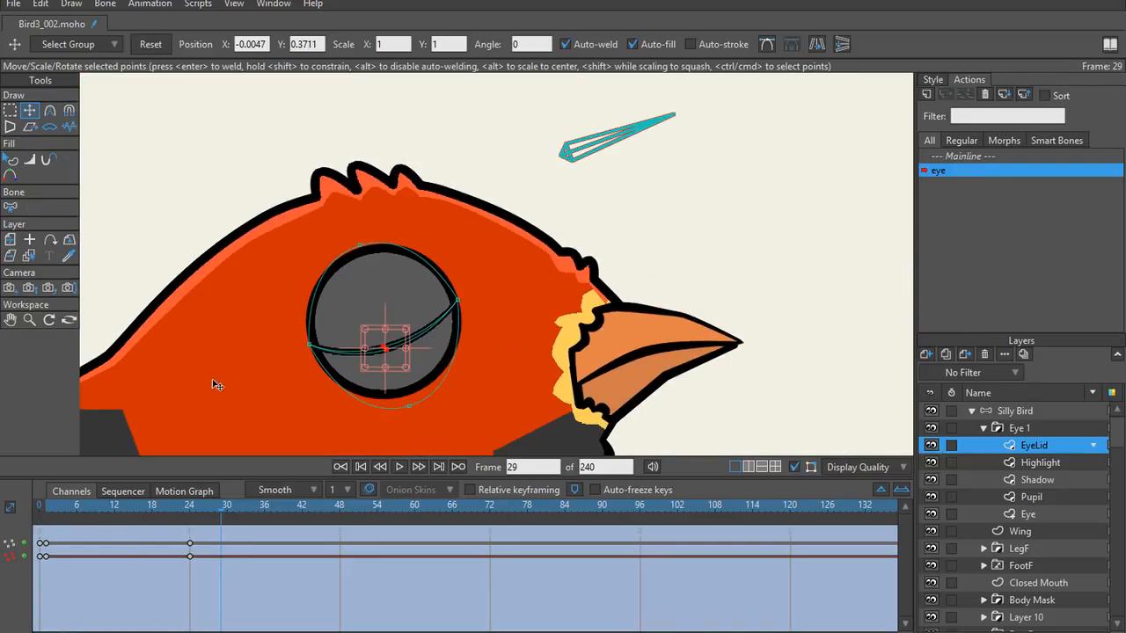
Step: Return to the Mainline and test the closing and opening of the eye by rotating the eye bone
left_click(976, 157)
scroll(724, 207, "down", 1)
scroll(669, 229, "up", 1)
key("z")
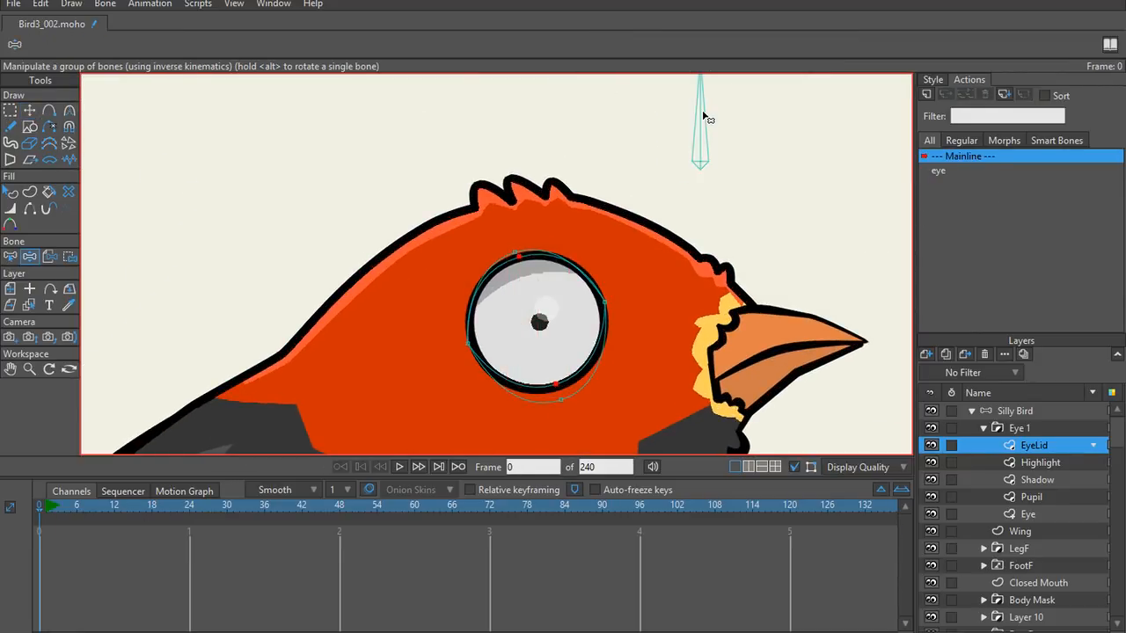
left_click_drag(704, 116, 626, 184)
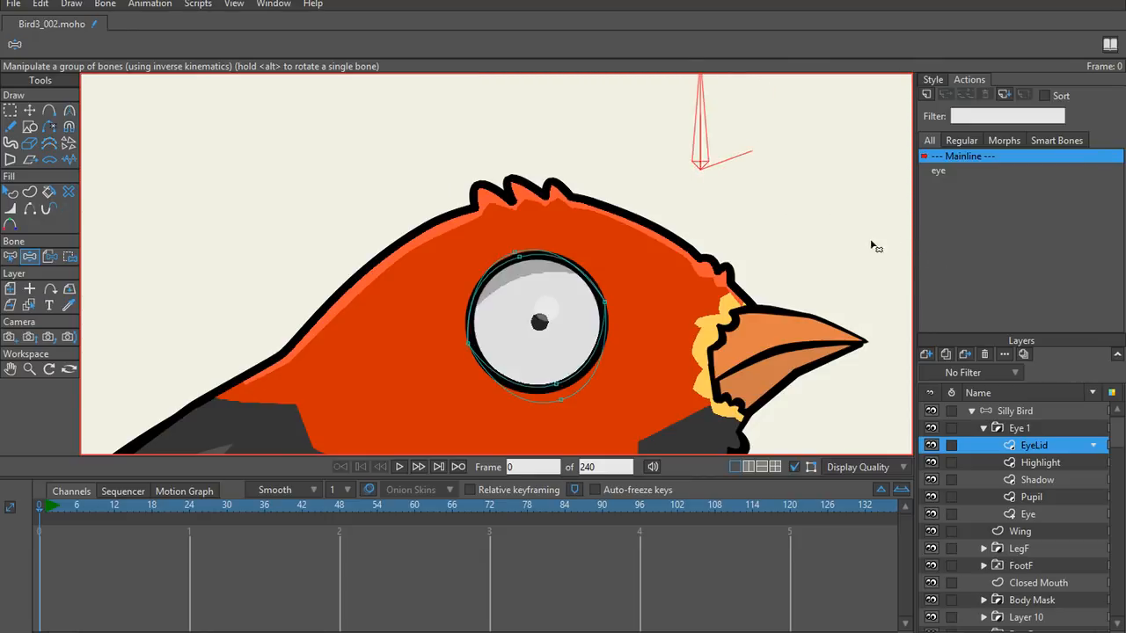
left_click_drag(875, 248, 704, 61)
key("t")
scroll(543, 280, "down", 2)
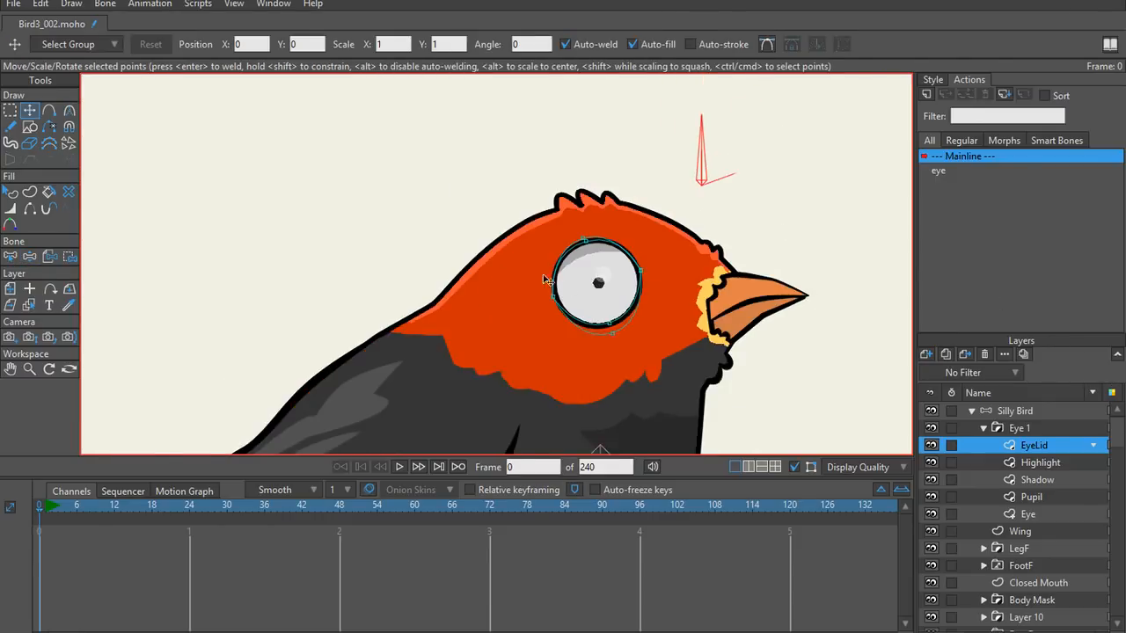
scroll(544, 280, "up", 2)
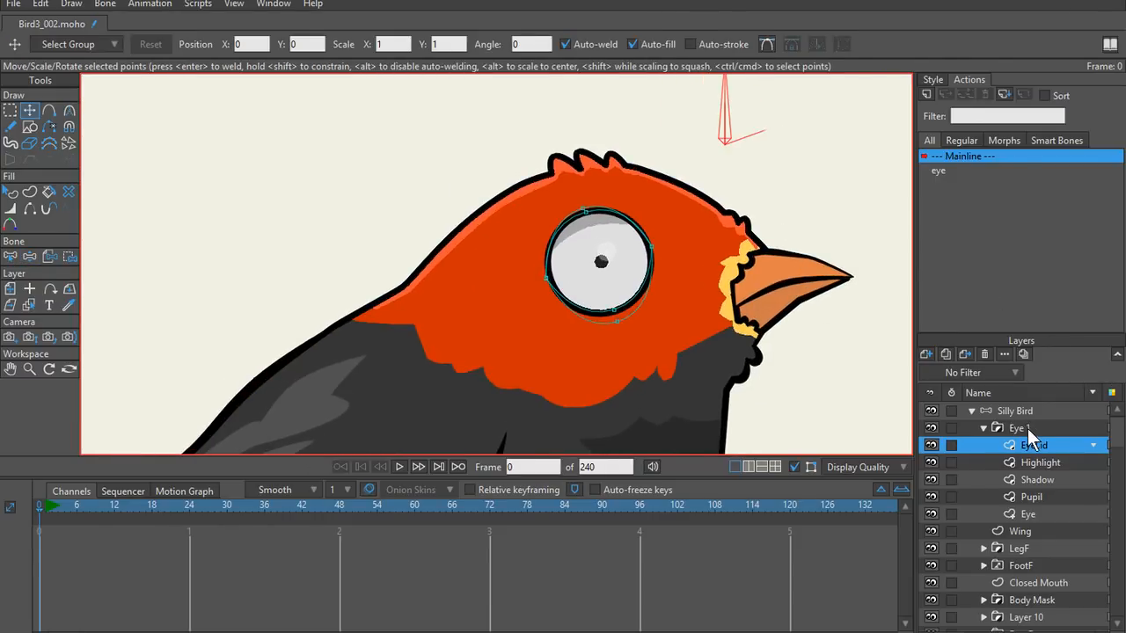
scroll(695, 291, "down", 3)
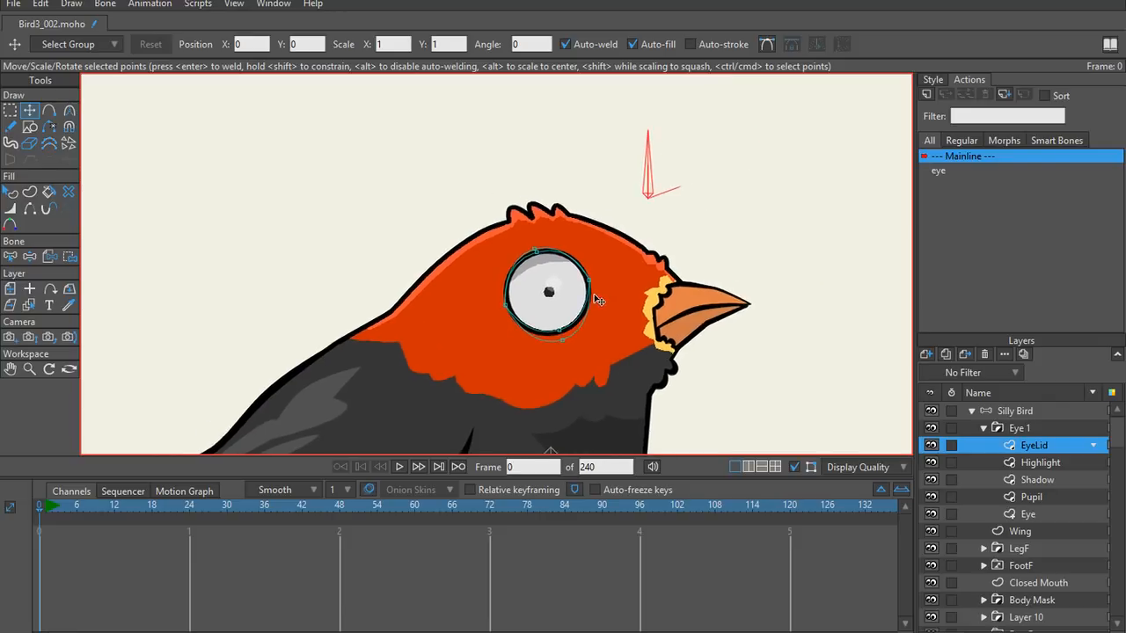
scroll(597, 300, "up", 2)
Step: On the Silly Bird layer, draw a second vertical bone beside the eye bone above the bird's head
left_click_drag(654, 150, 596, 230)
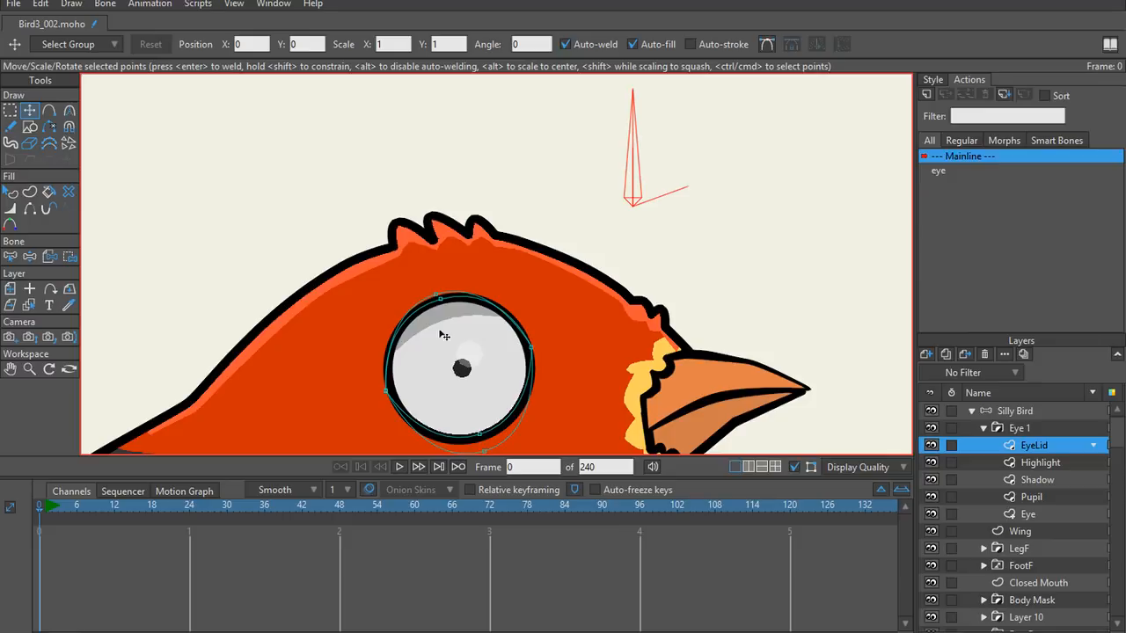
left_click_drag(698, 217, 541, 254)
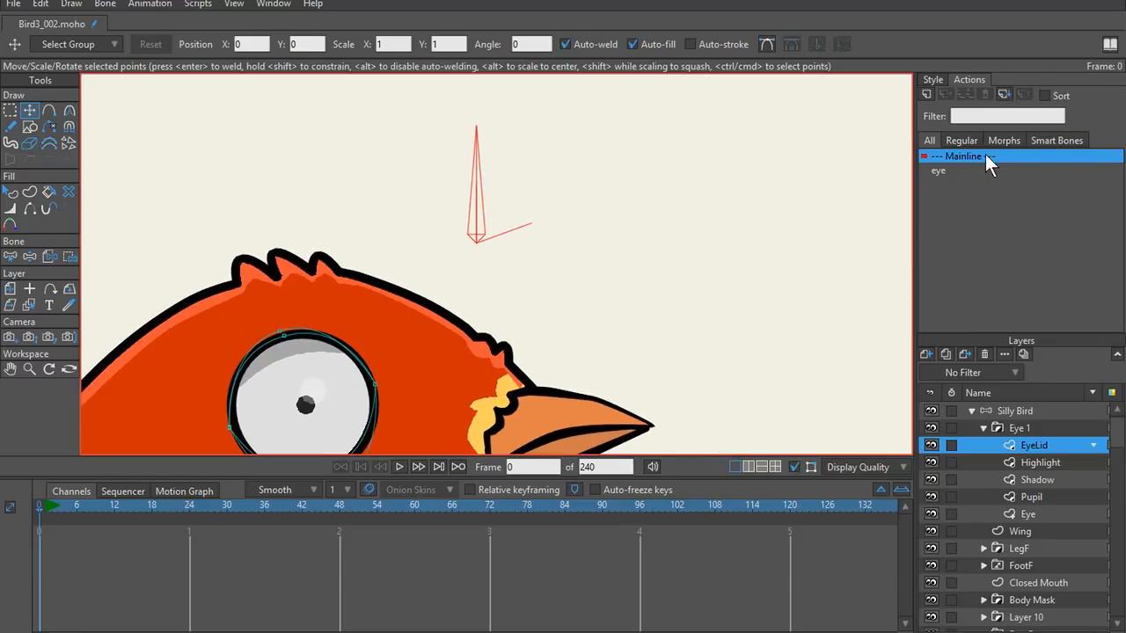
scroll(543, 224, "up", 1)
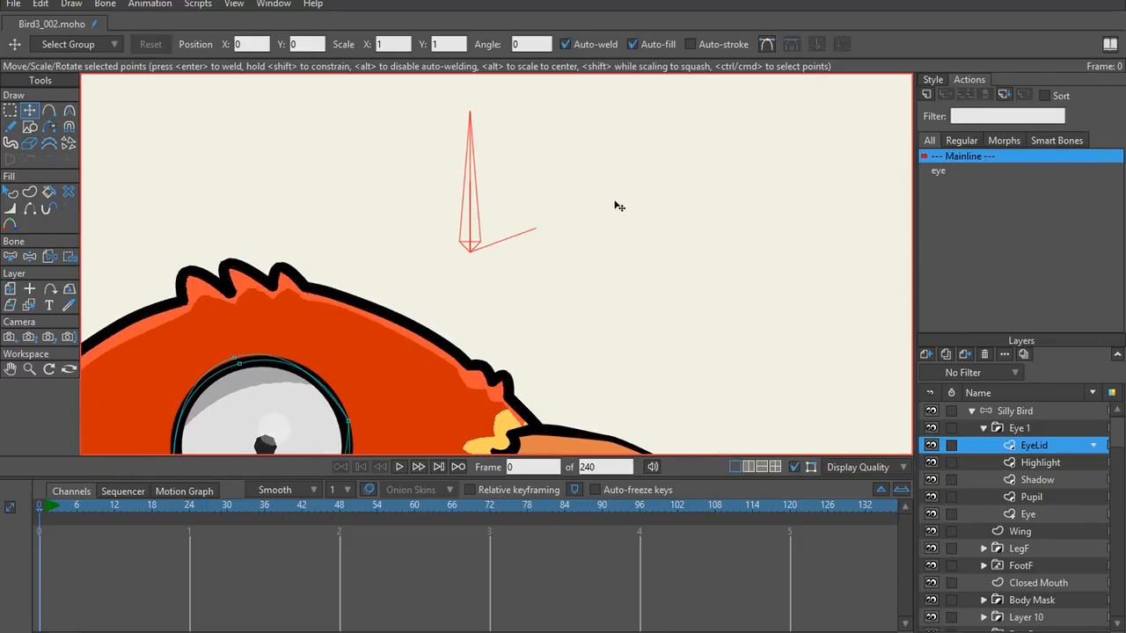
key("a")
key("ctrl+z")
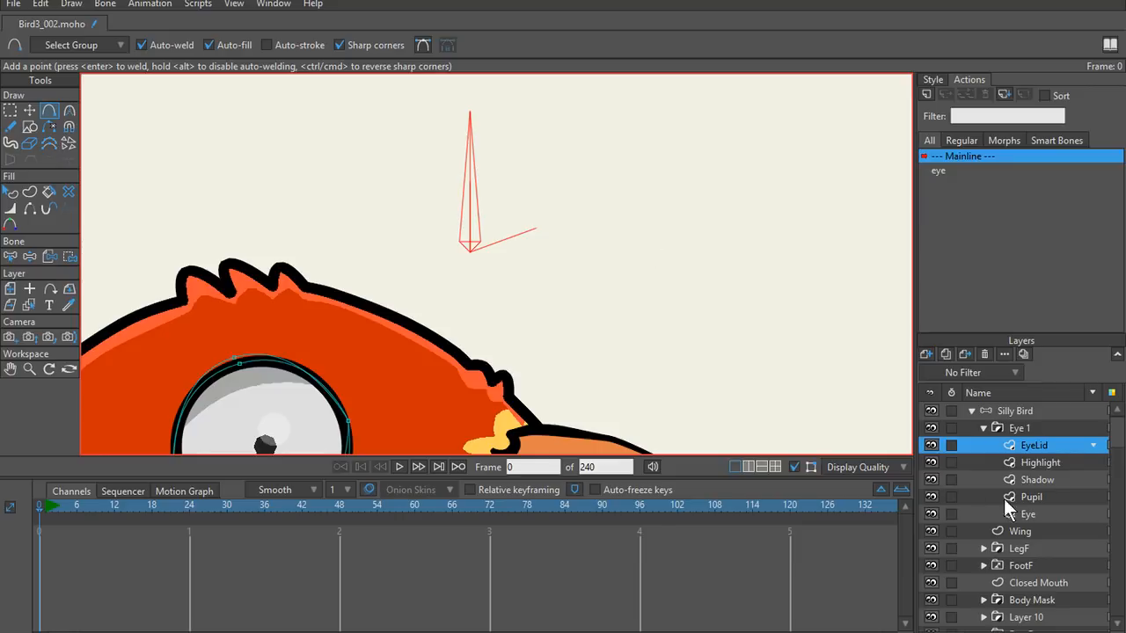
left_click(1012, 411)
left_click_drag(599, 238, 599, 123)
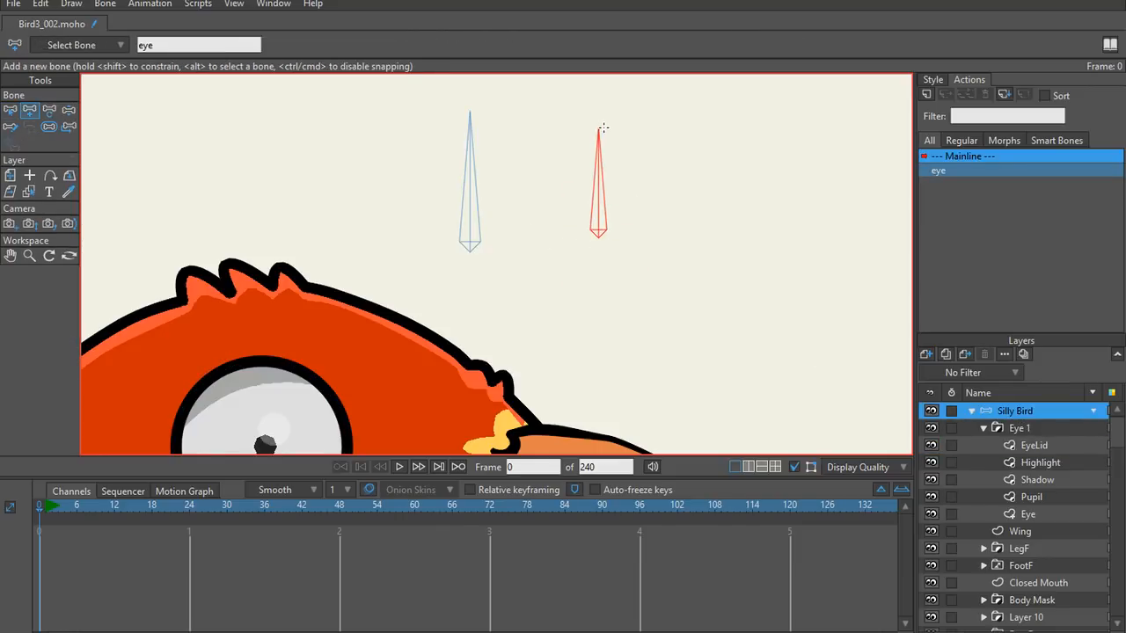
key("t")
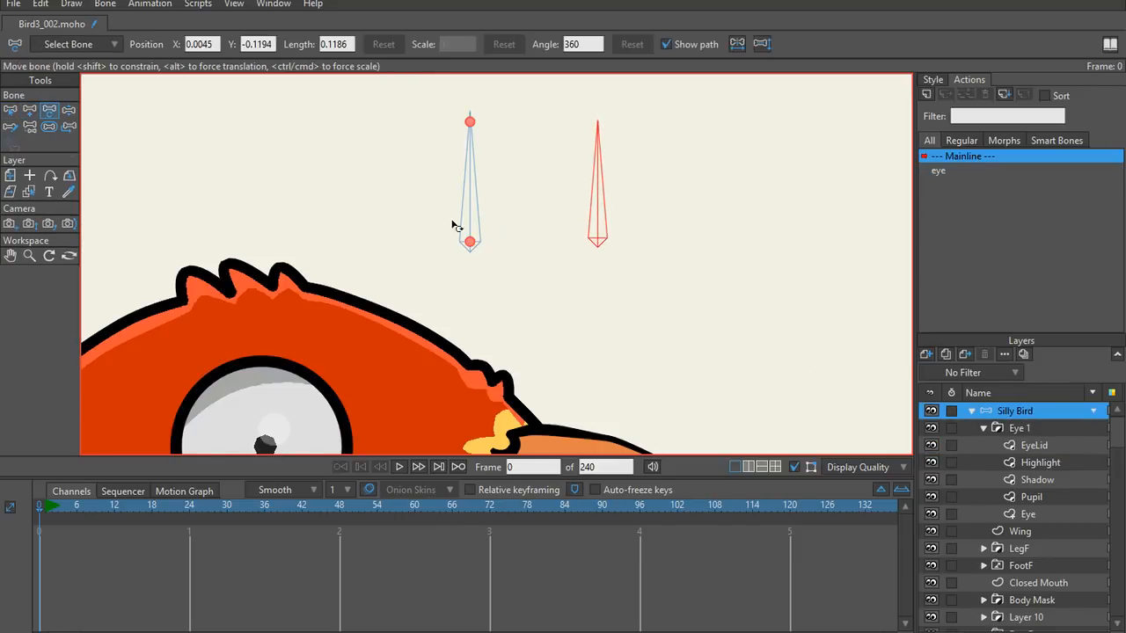
Step: Select the eye bone and rename it as blink
key("s")
left_click(467, 229)
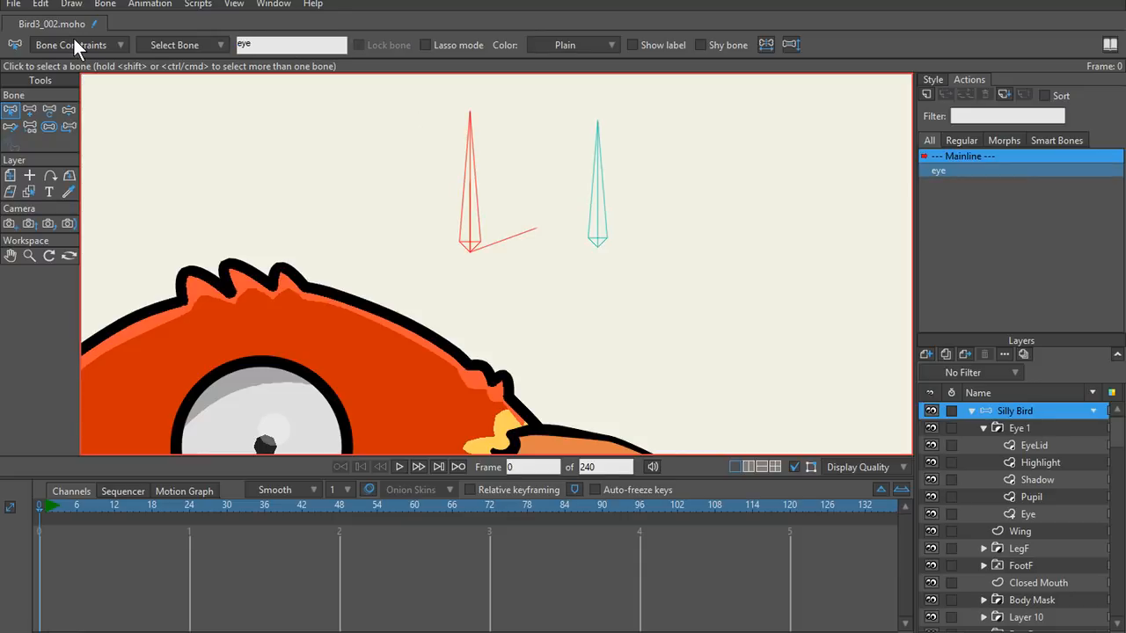
left_click(284, 38)
type("blink")
key("Return")
Step: Rename the eye action as blink and make the Mainline active again
left_click(934, 170)
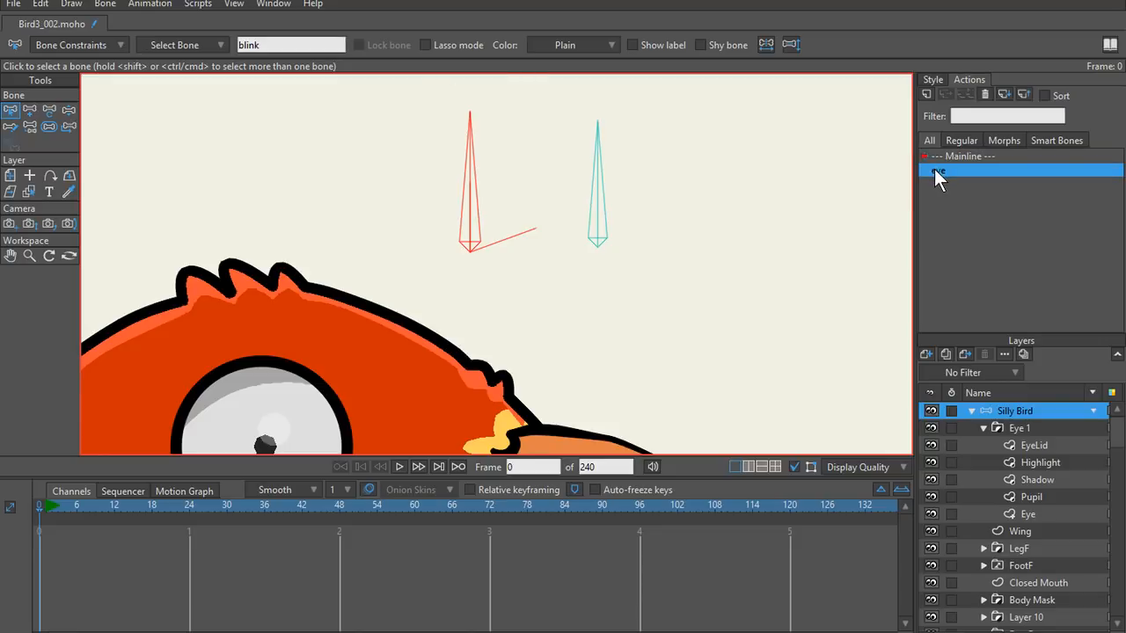
right_click(935, 170)
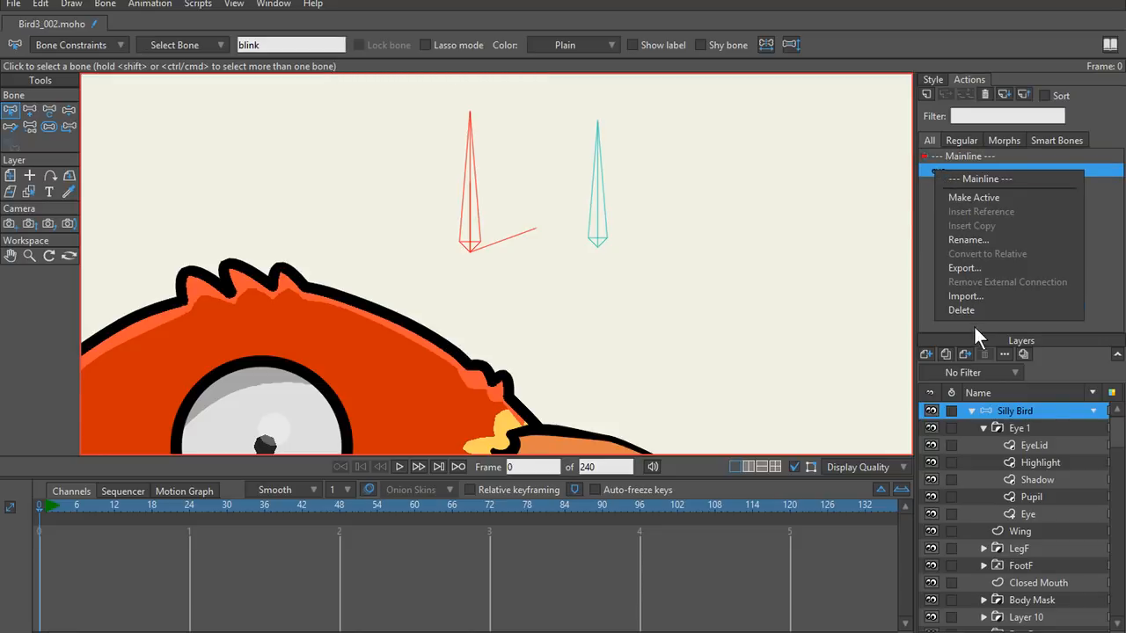
left_click(971, 238)
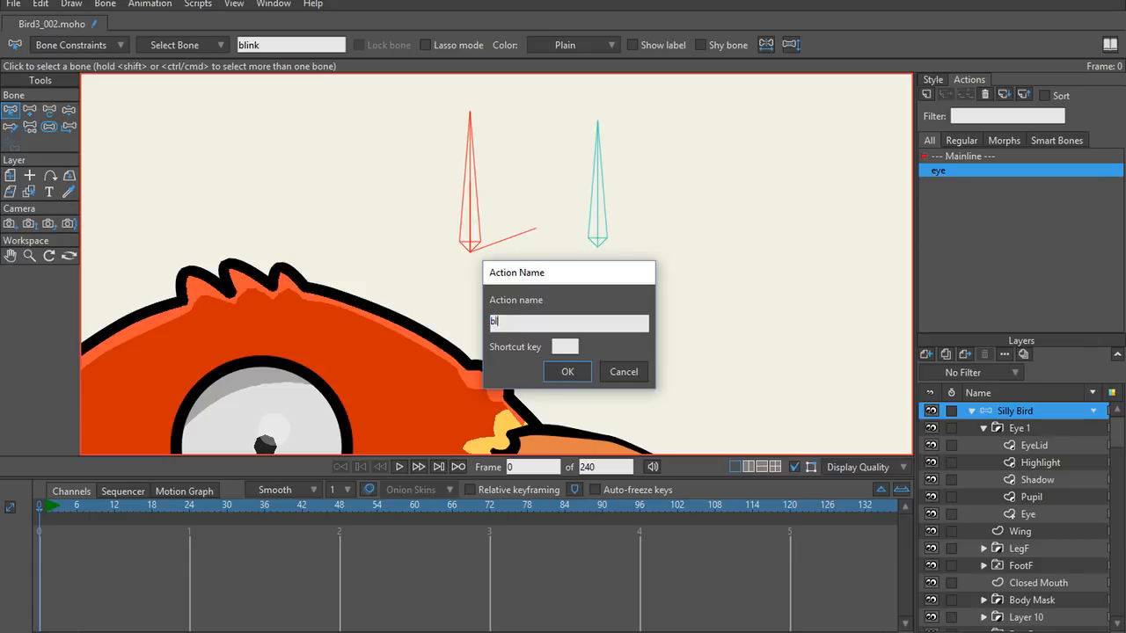
left_click(567, 371)
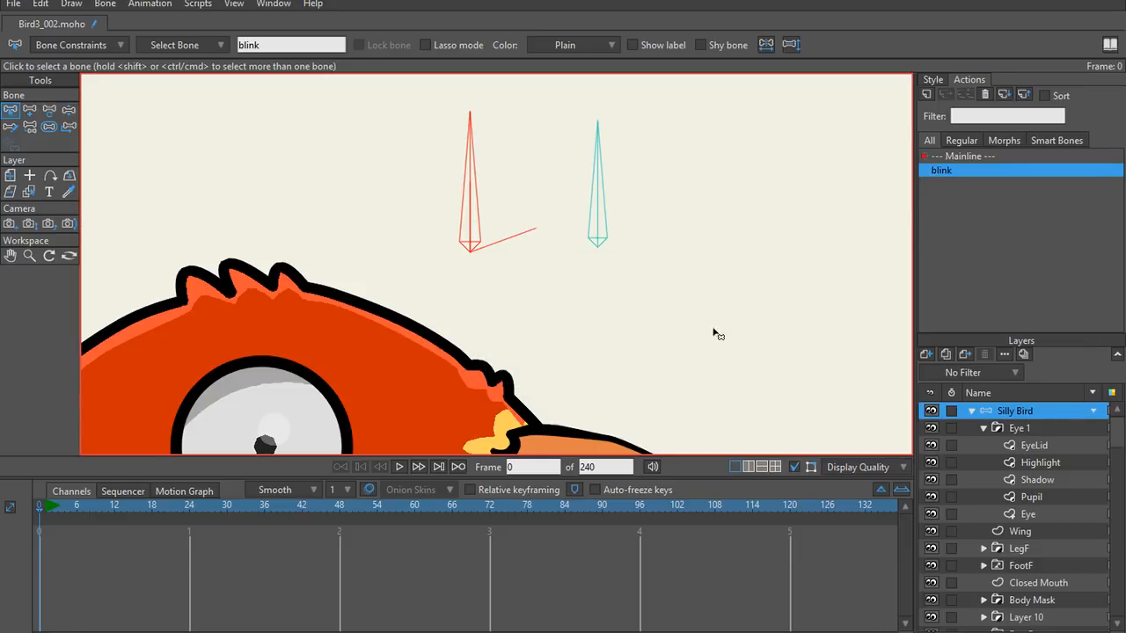
left_click(1014, 411)
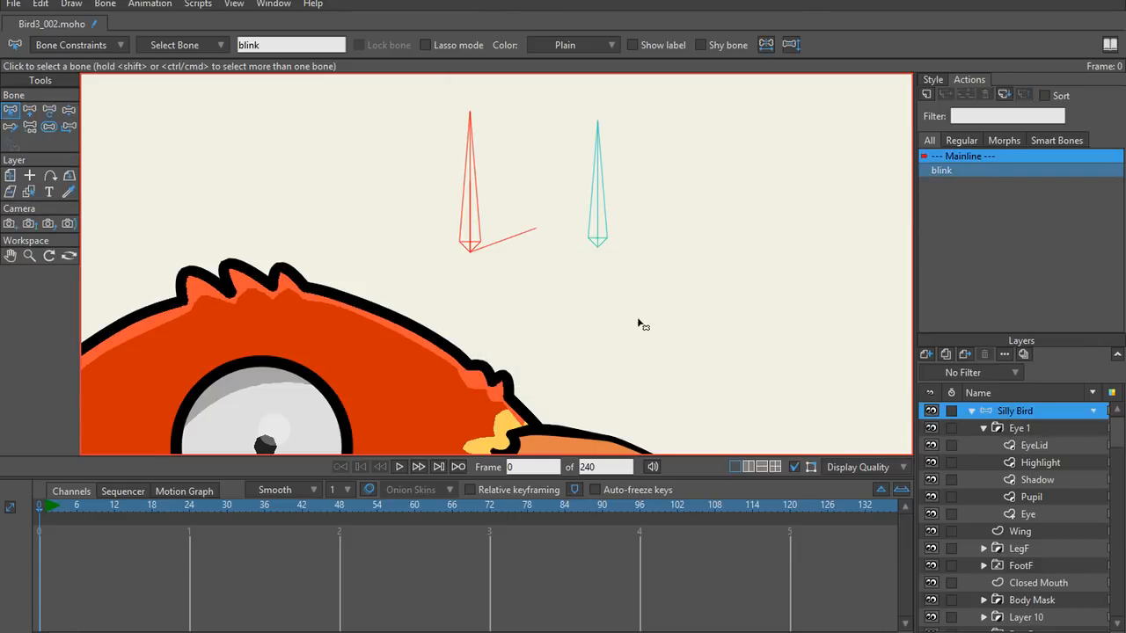
Step: Set the second bone's strength to 0 and test the eye motion by manipulating the blink bone
key("s")
left_click(600, 225)
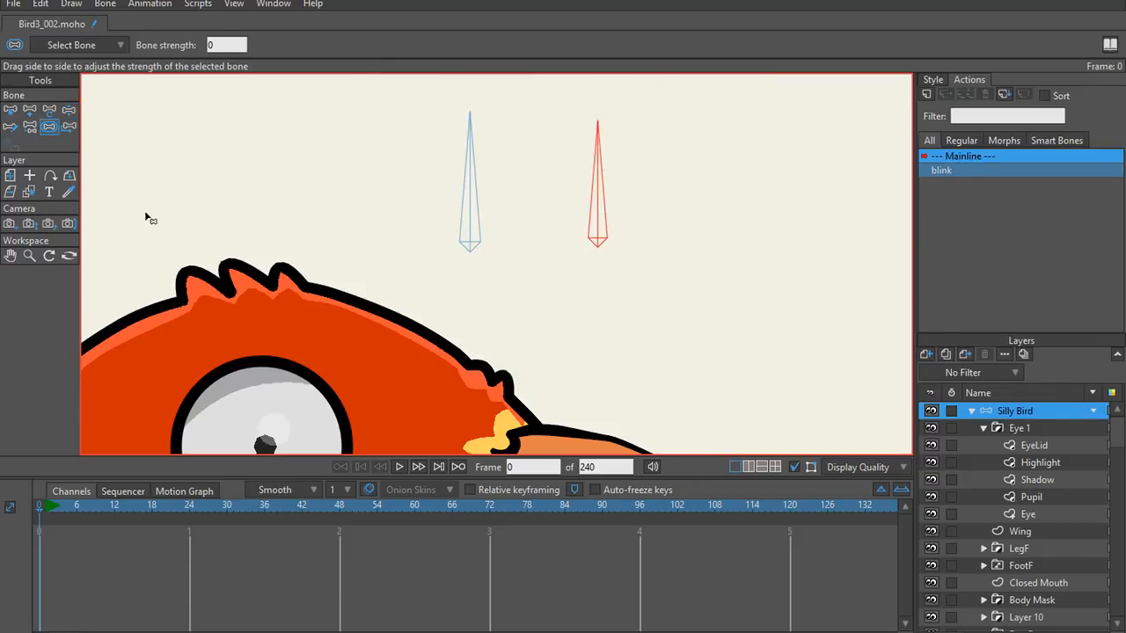
key("z")
left_click(470, 205)
left_click_drag(482, 209, 517, 232)
scroll(291, 237, "down", 2)
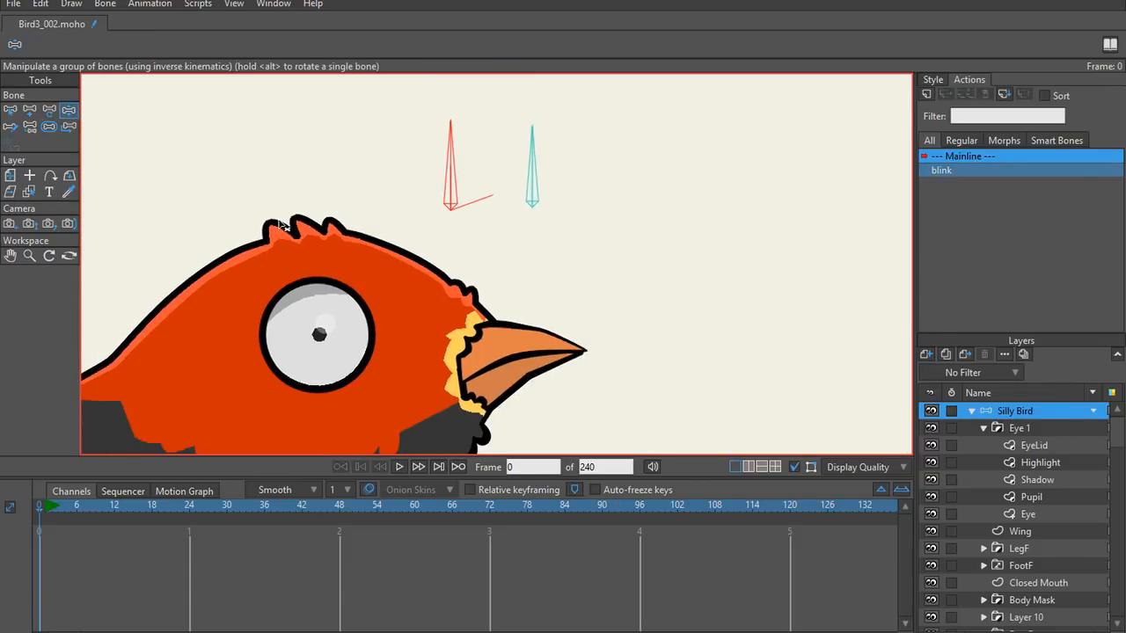
Step: Check the bones' parenting and animation offset, then test the blink bone's movement again
left_click(30, 126)
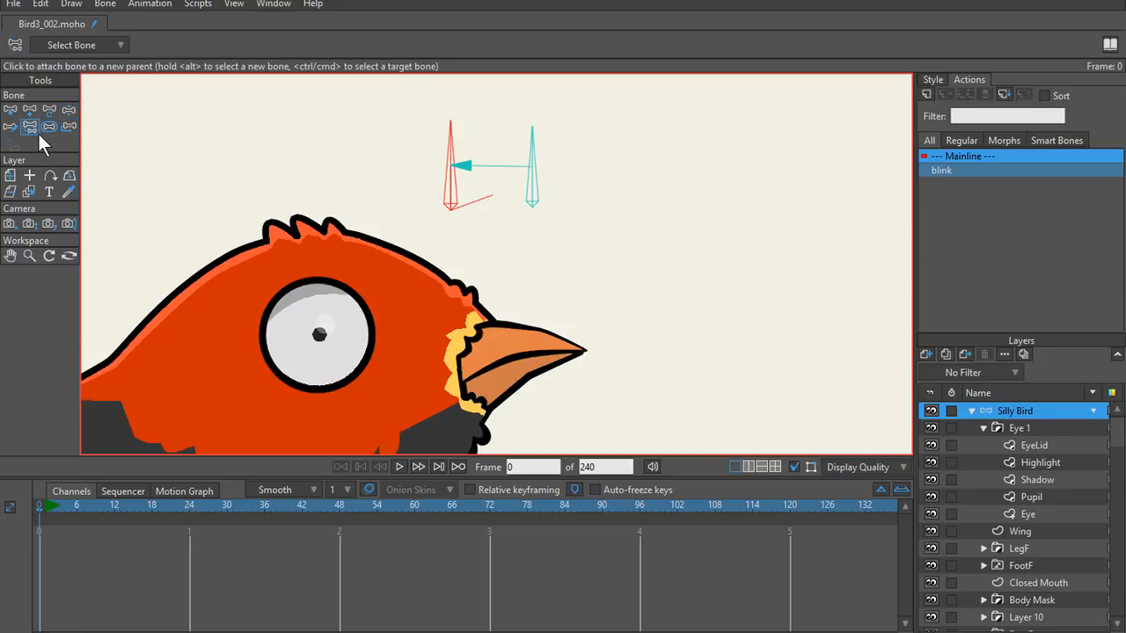
left_click(69, 128)
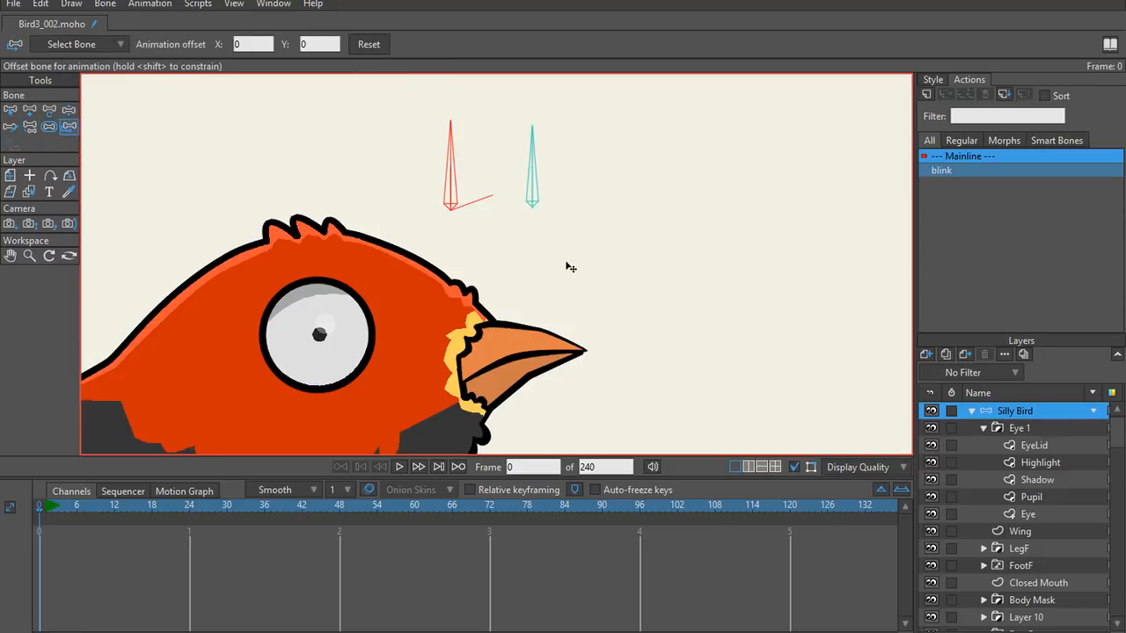
left_click(567, 263)
key("z")
key("b")
left_click(452, 188)
key("z")
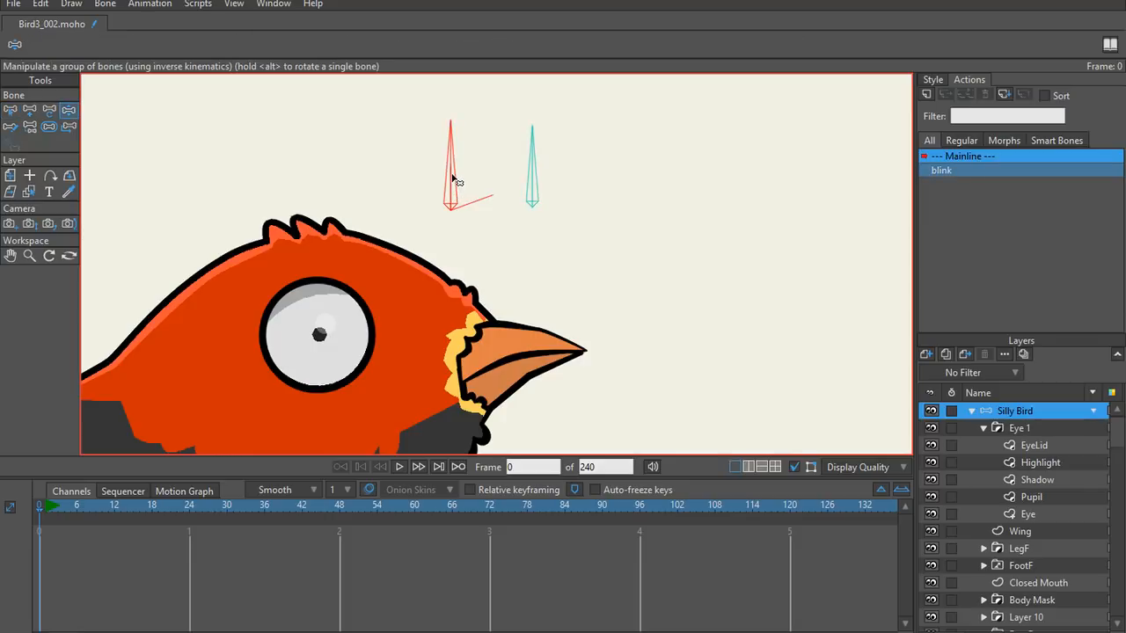
left_click_drag(455, 179, 528, 281)
Step: Check the strength and parenting of the second bone and test its movement
key("s")
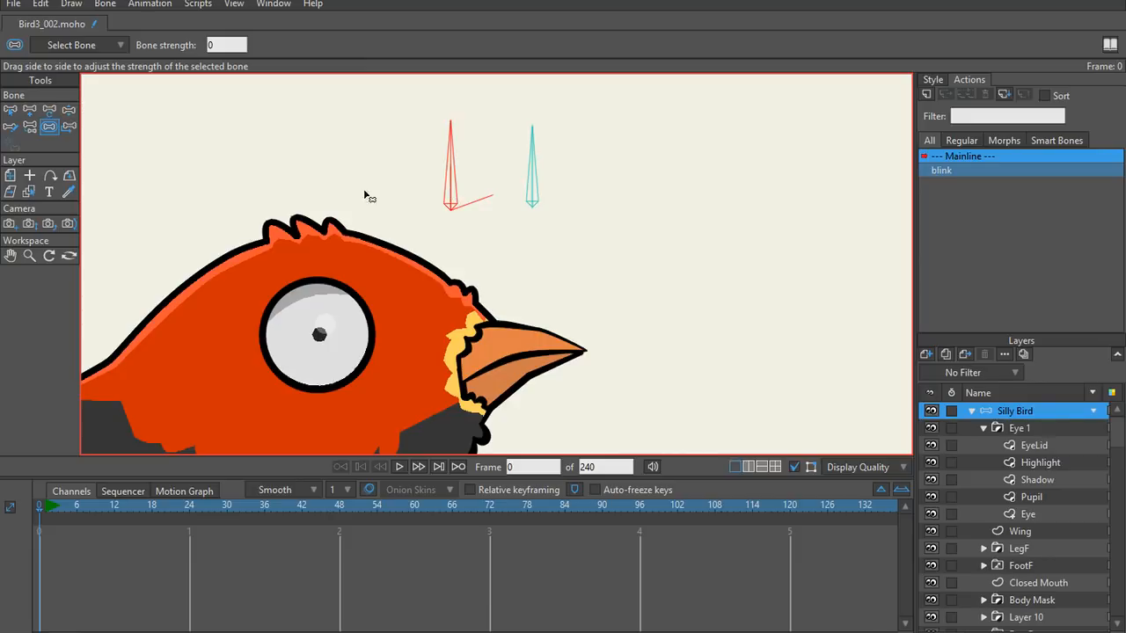
left_click(535, 190)
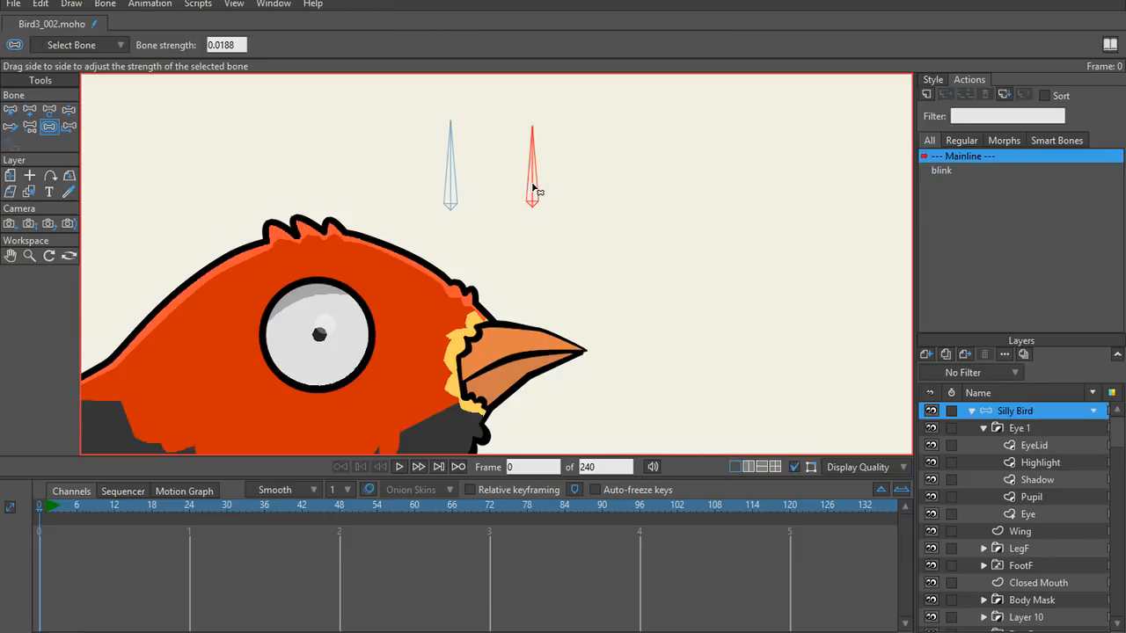
key("z")
left_click_drag(474, 175, 433, 171)
left_click(547, 211)
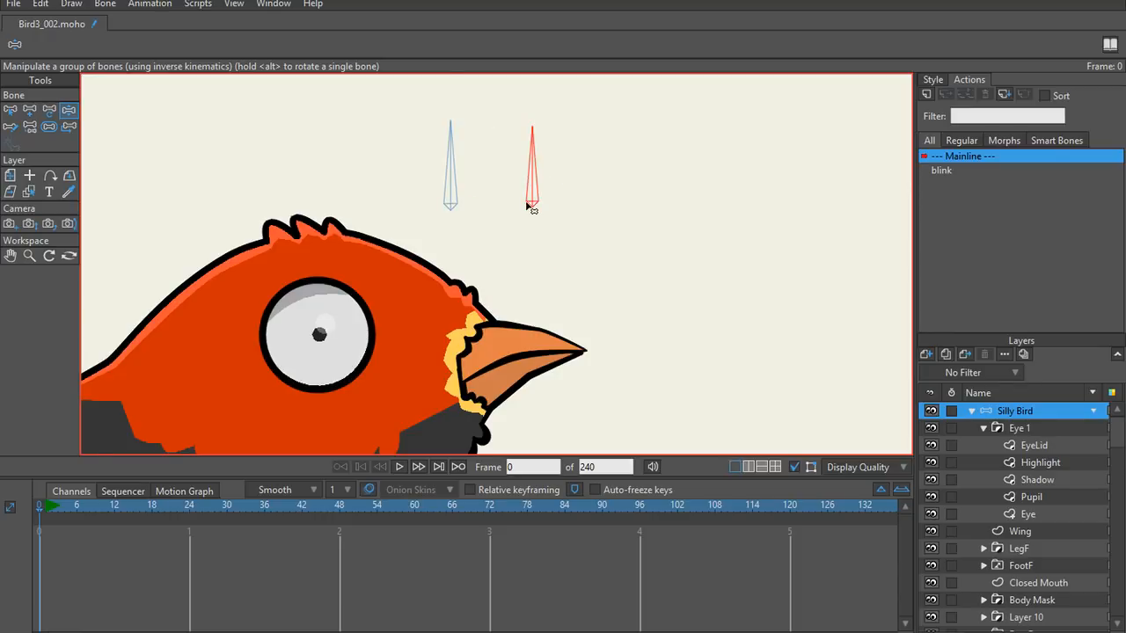
key("p")
left_click(500, 263)
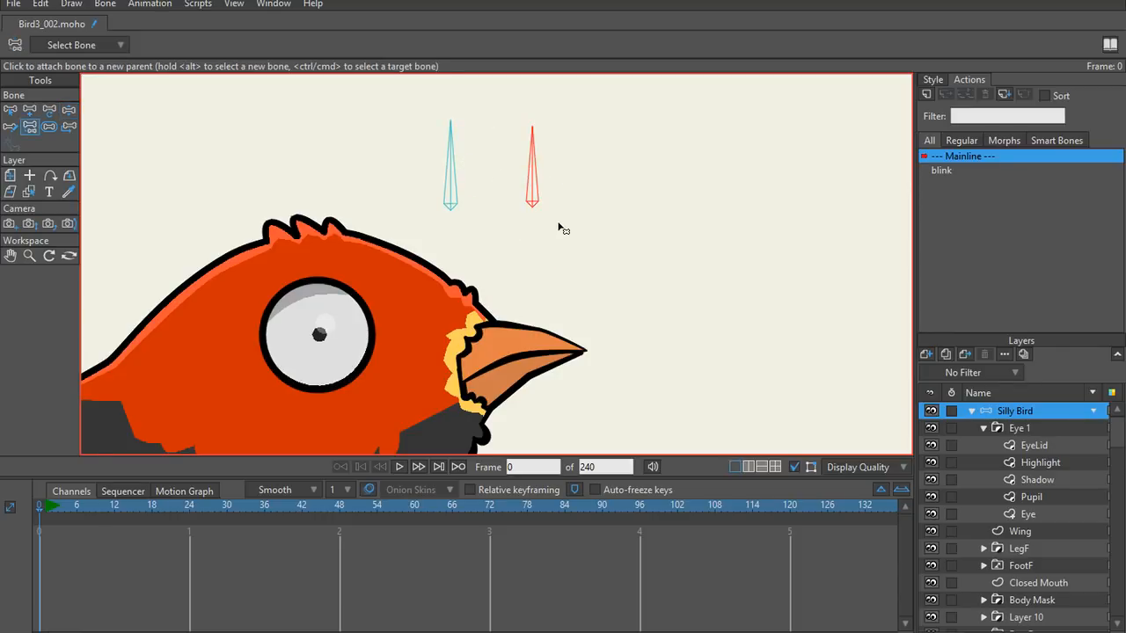
Step: Rename the second bone, beside the blink bone, as Angry
key("b")
left_click(511, 192)
left_click(519, 192)
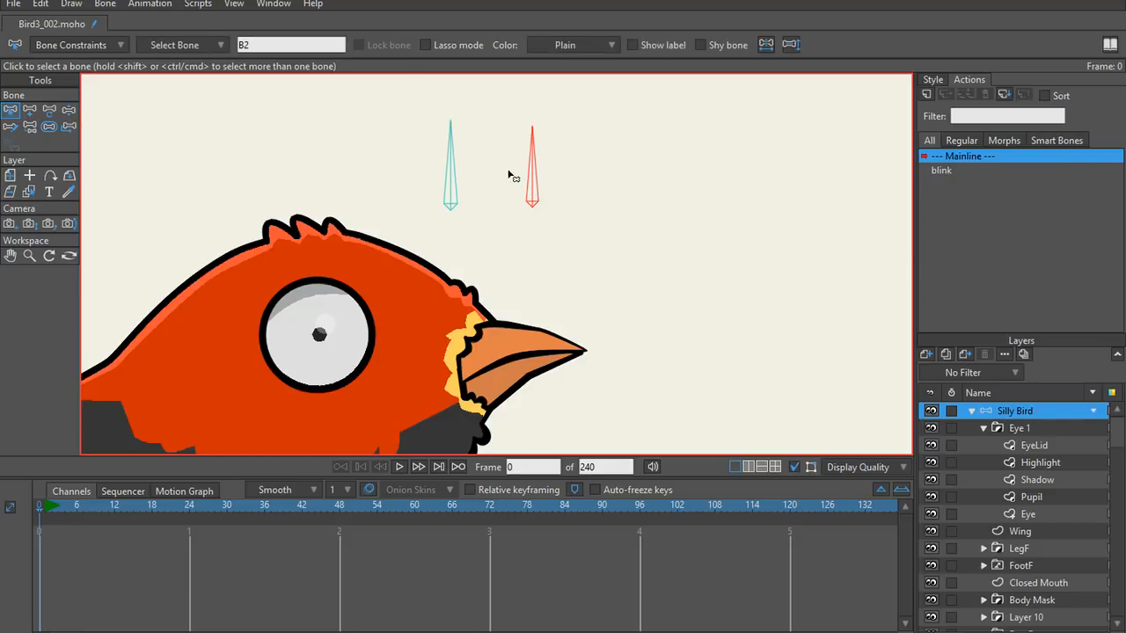
type("A")
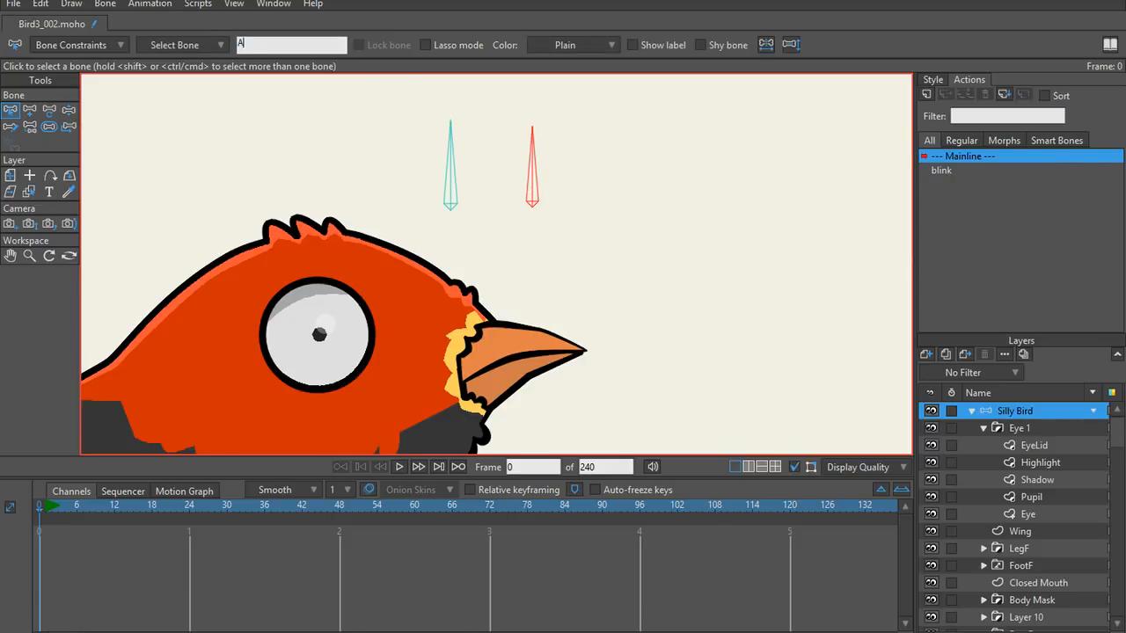
type("ngry")
key("Return")
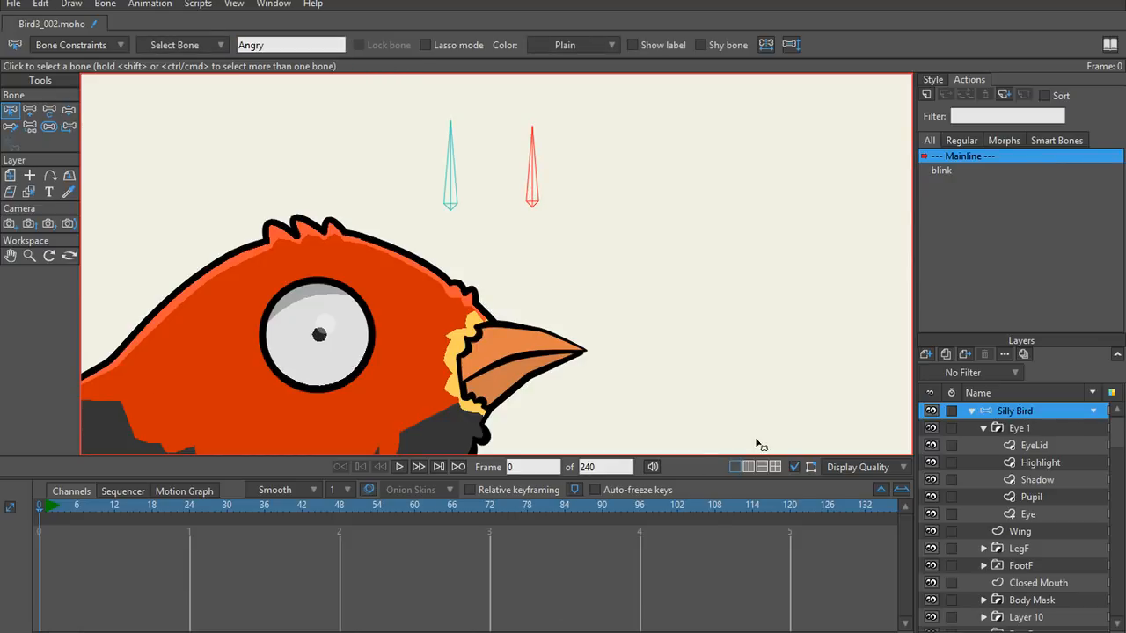
Step: Create a new action named Angry for the selected Angry bone
left_click(928, 95)
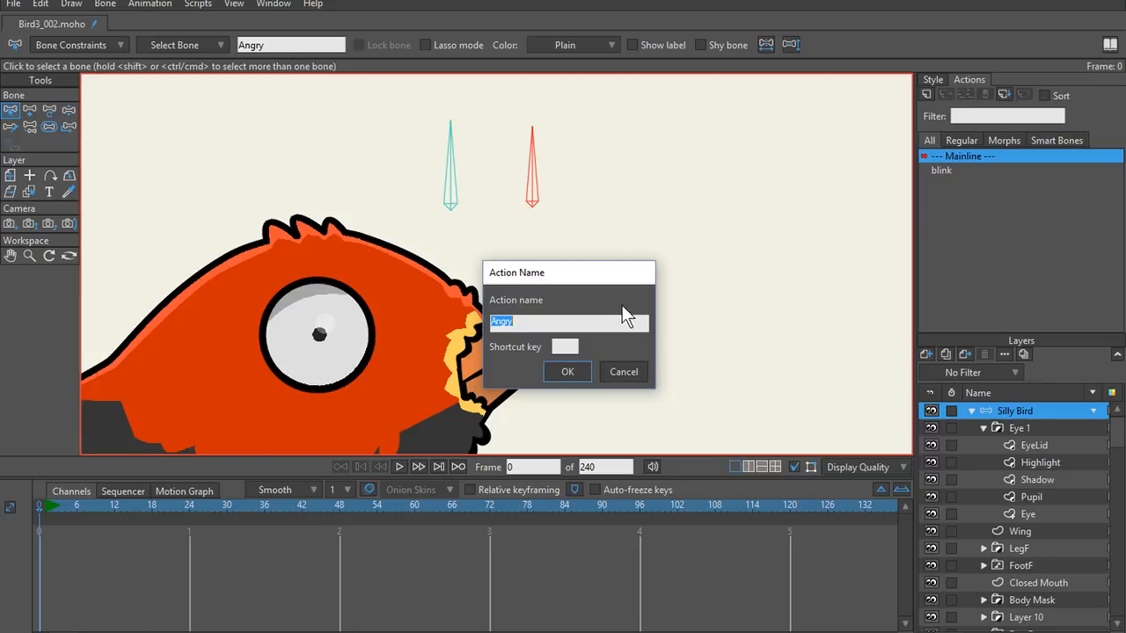
left_click(567, 371)
left_click_drag(548, 205, 580, 178)
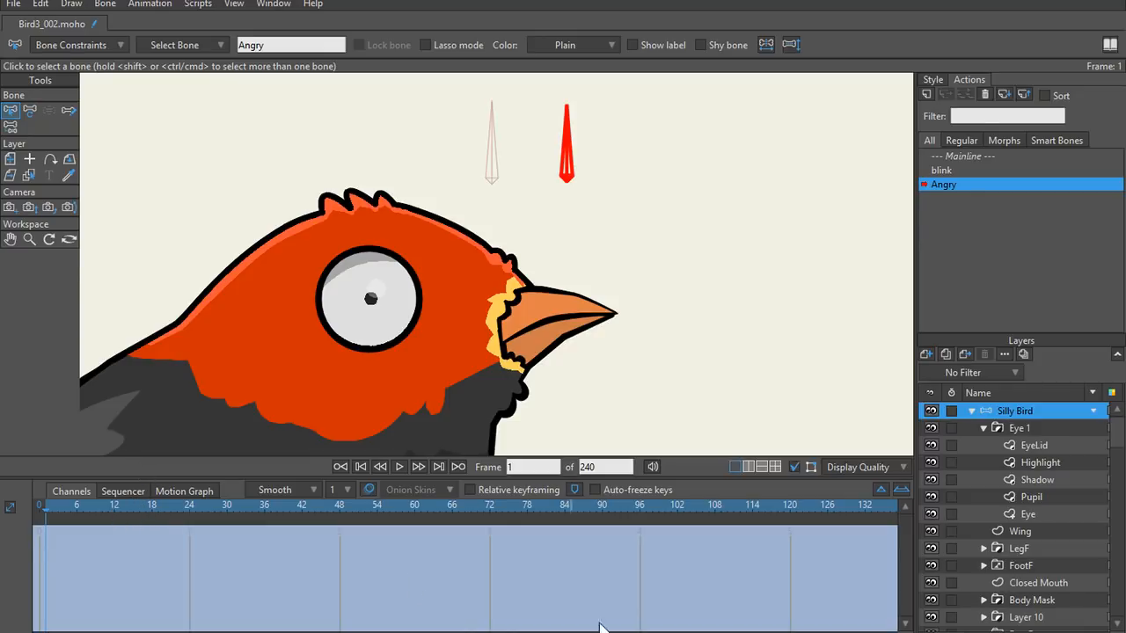
scroll(390, 307, "up", 5)
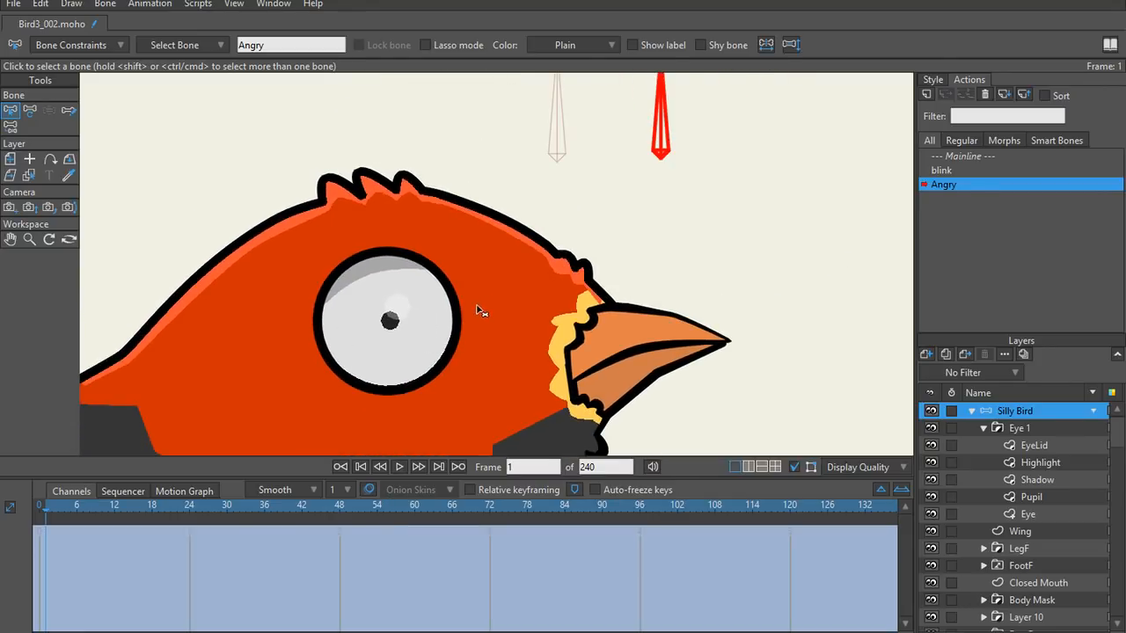
Step: Open the storyboard photo IMG_20180309_194054 from the recent files, examine the bird's eye expressions, and close it
key("super+e")
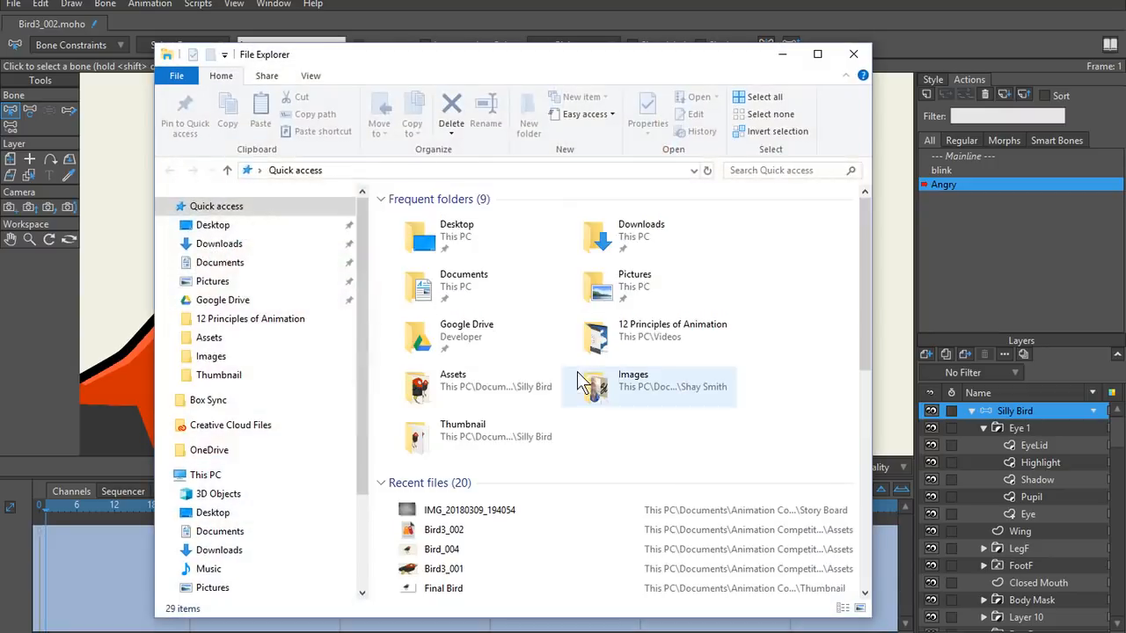
double_click(466, 510)
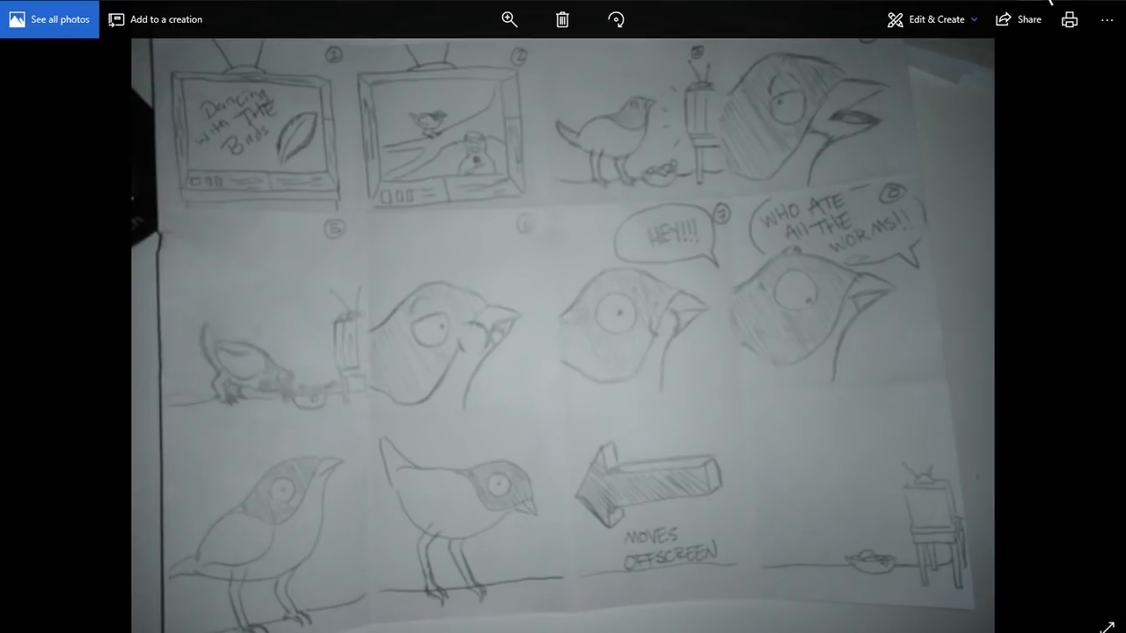
key("alt+F4")
left_click(850, 50)
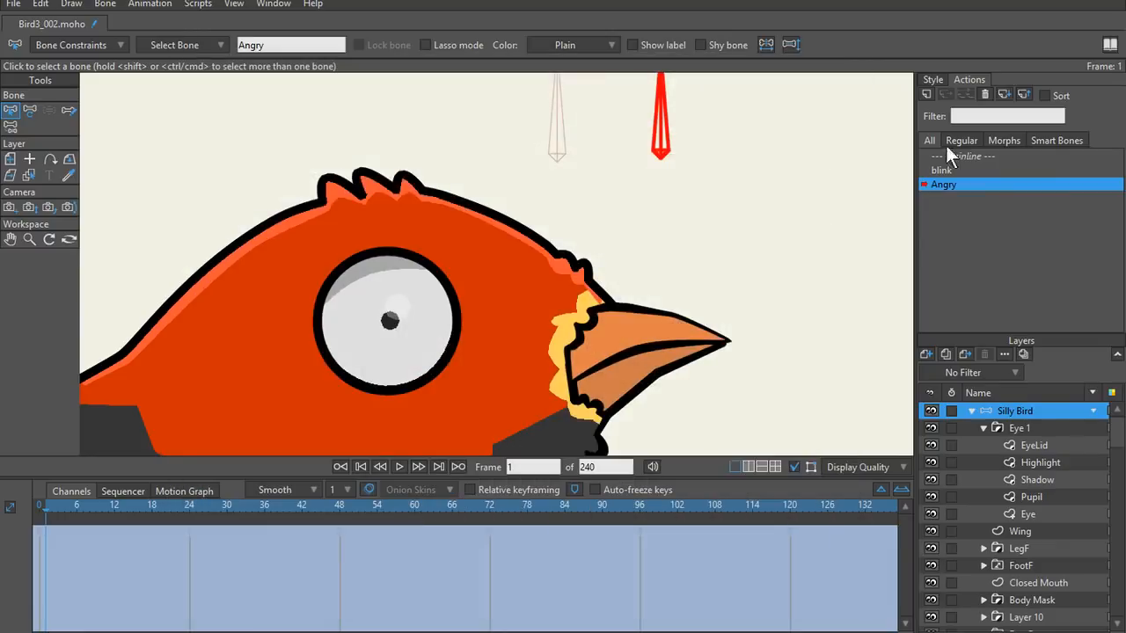
Step: Examine the points of the eyelid shapes around the eye on the EyeLid layer
scroll(678, 272, "up", 1)
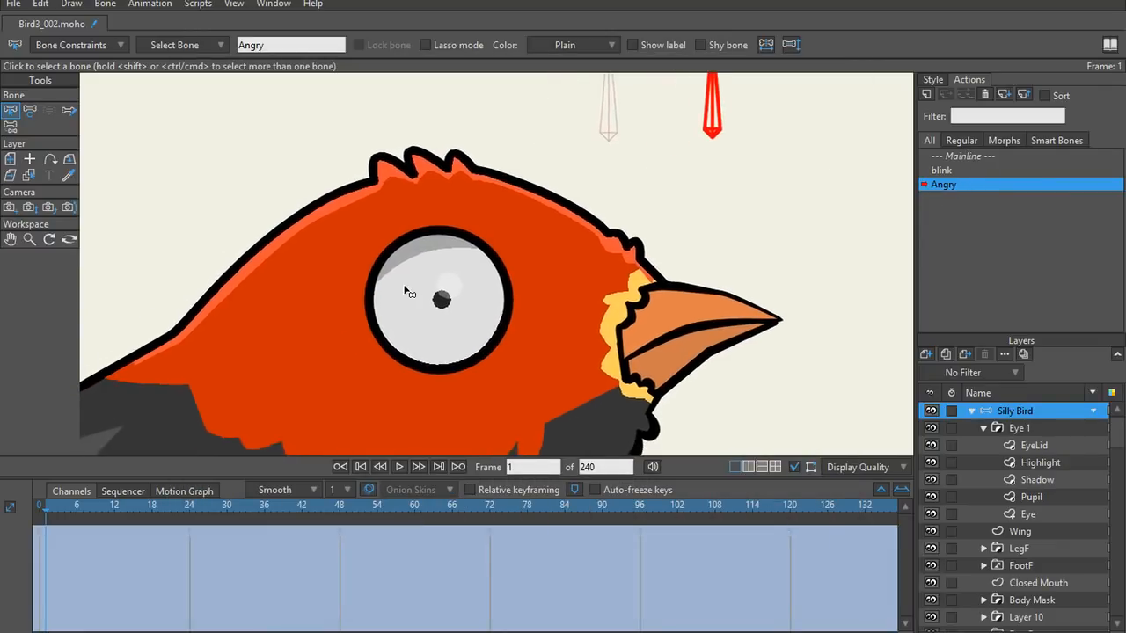
scroll(840, 321, "up", 1)
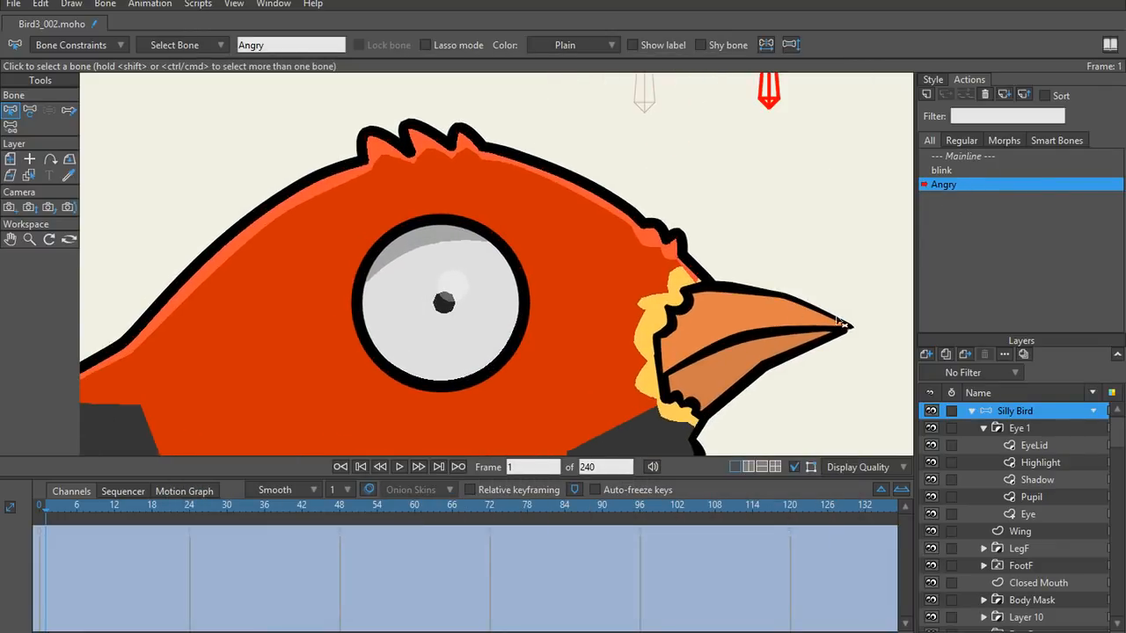
left_click(1043, 442)
scroll(271, 297, "up", 1)
key("t")
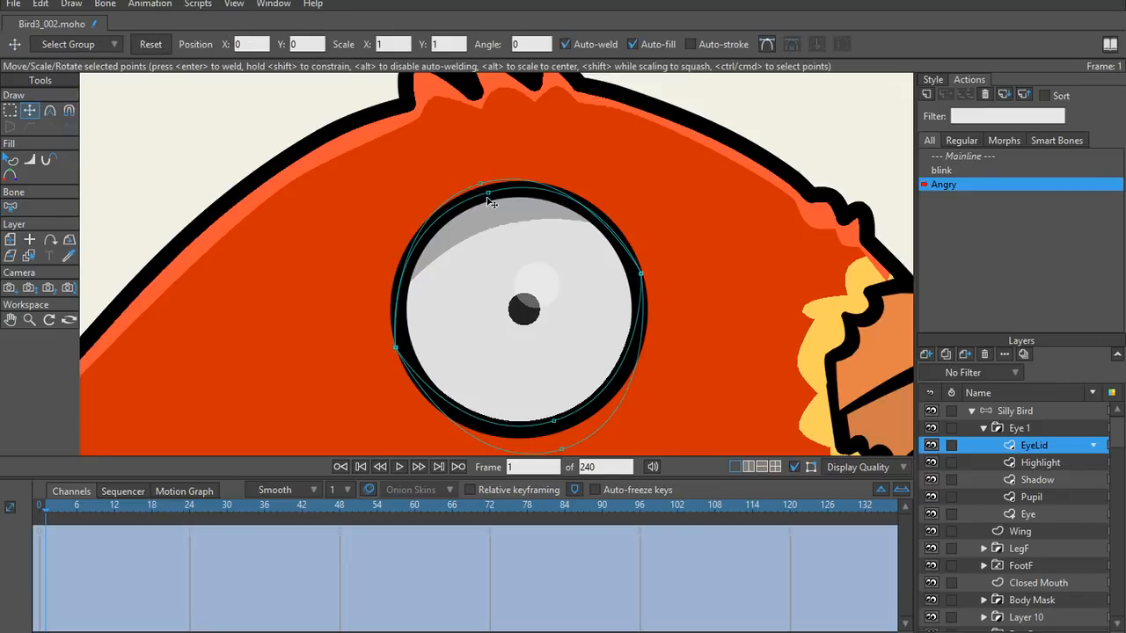
scroll(556, 203, "down", 3)
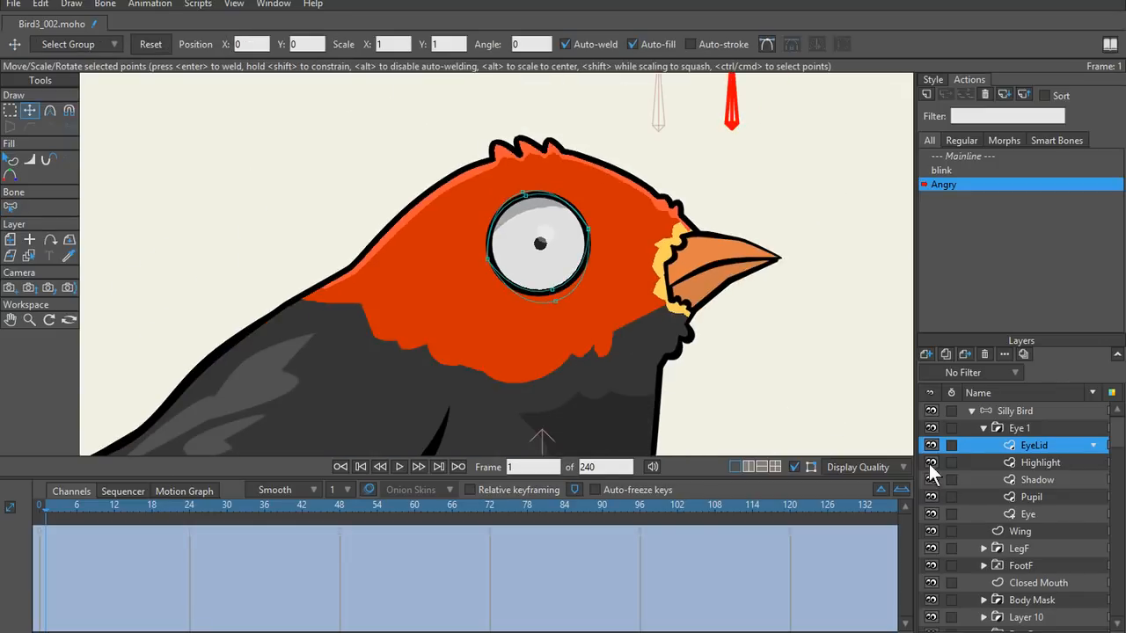
Step: On the Silly Bird layer at frame 24, enable angle constraints for the Angry bone from 0 to 70 degrees
left_click(1021, 411)
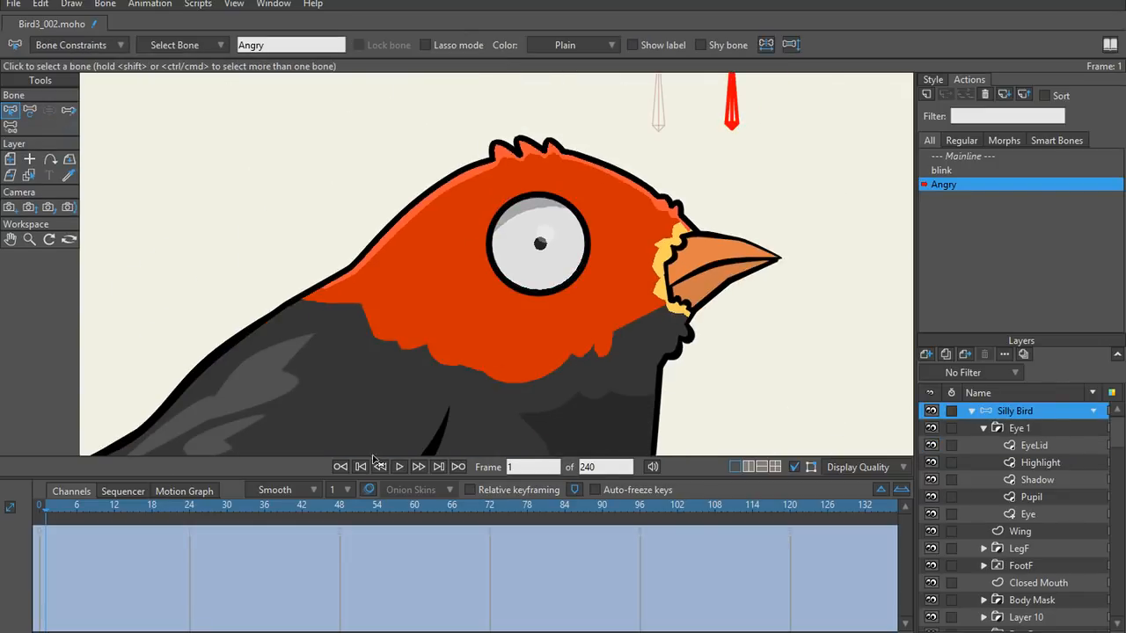
left_click(187, 513)
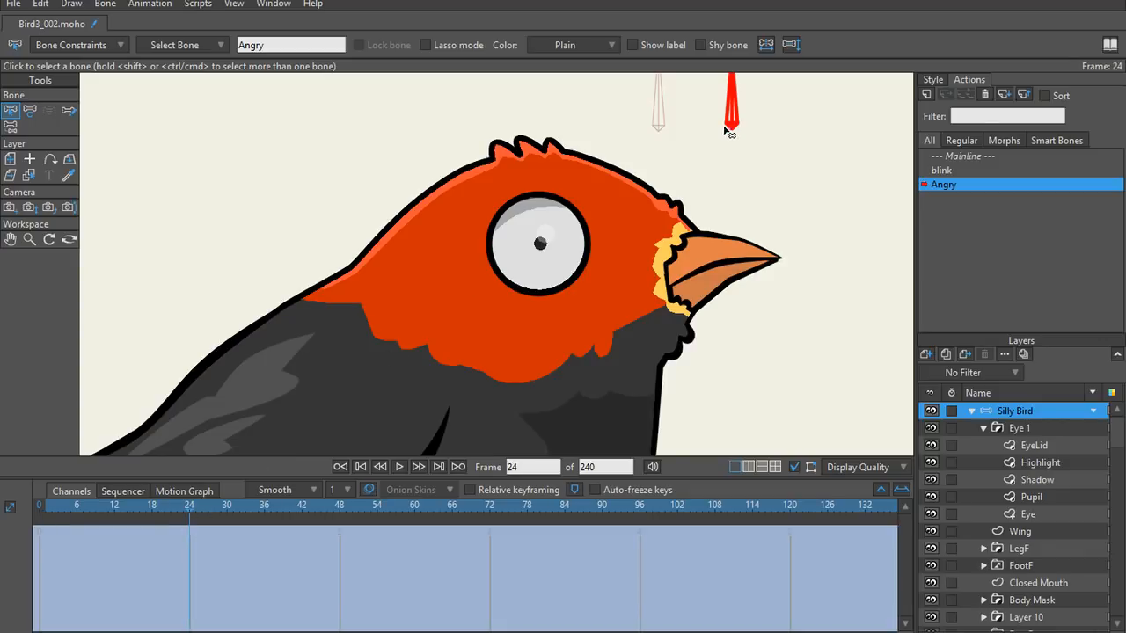
left_click(105, 45)
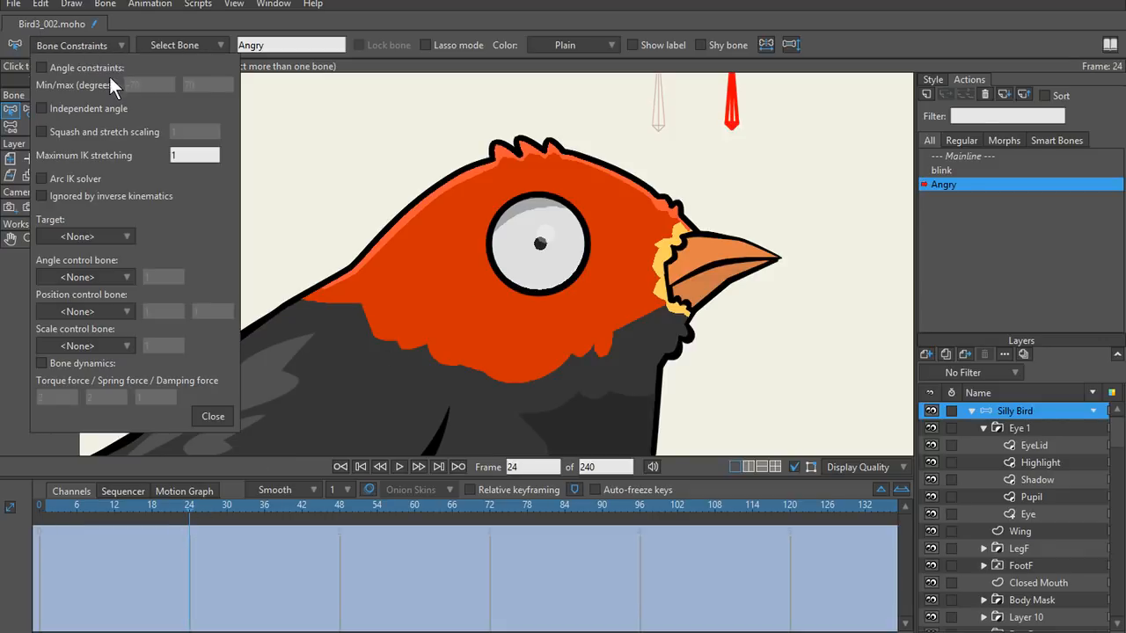
left_click(41, 68)
key("Tab")
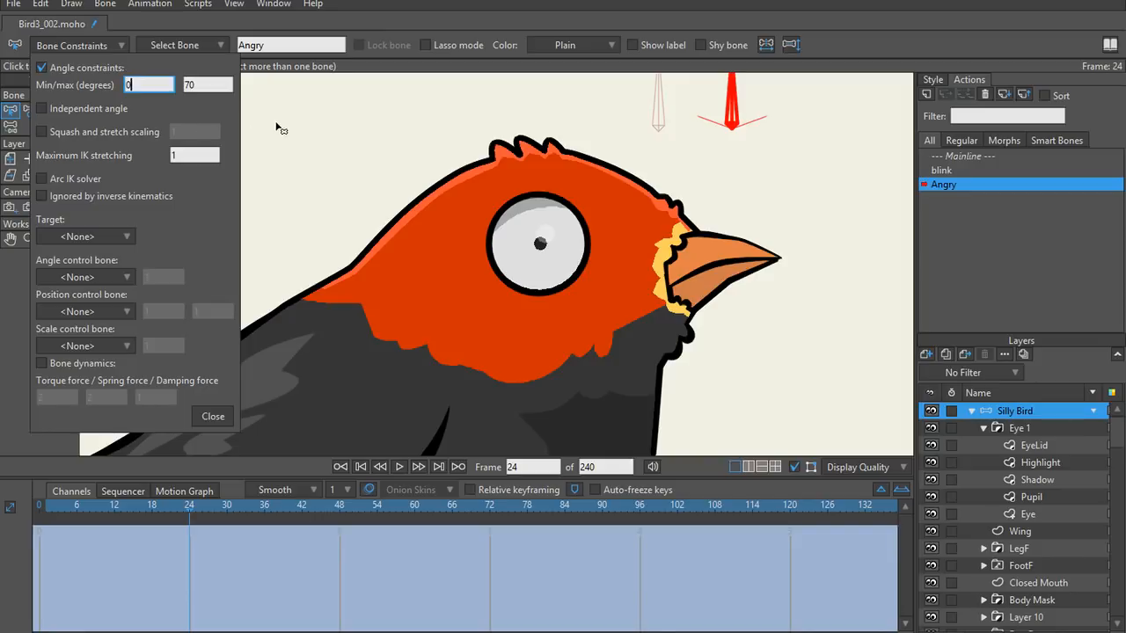
left_click(211, 411)
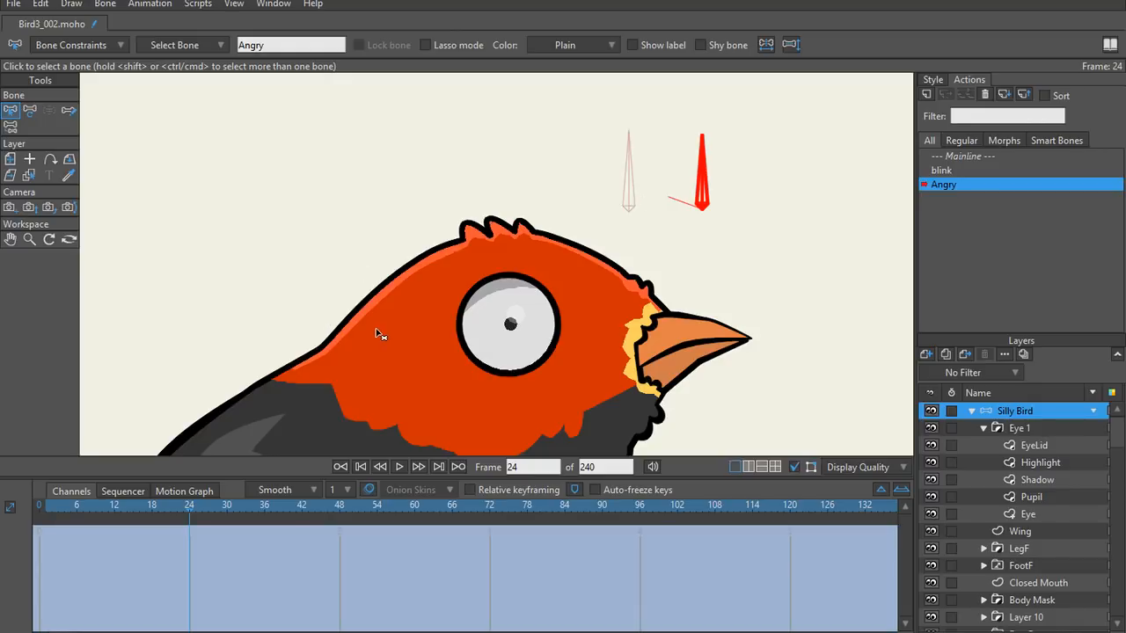
Step: At frame 24 of the Angry action, rotate the Angry bone counter-clockwise to its angle limit and preview the motion back to the start
key("t")
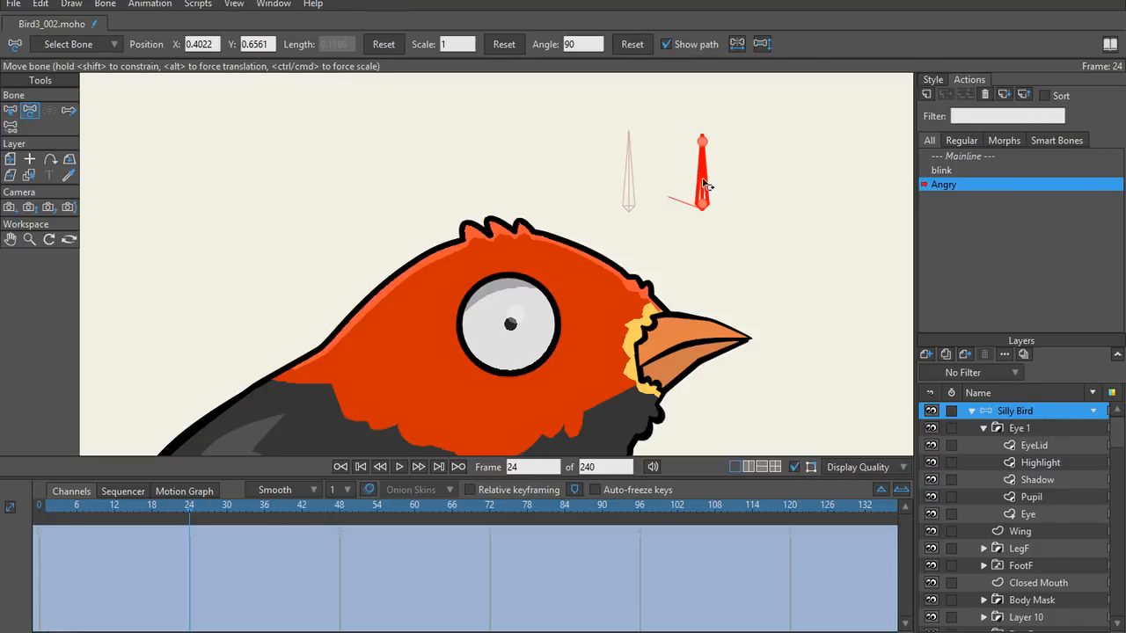
left_click_drag(708, 187, 654, 202)
left_click_drag(186, 507, 40, 507)
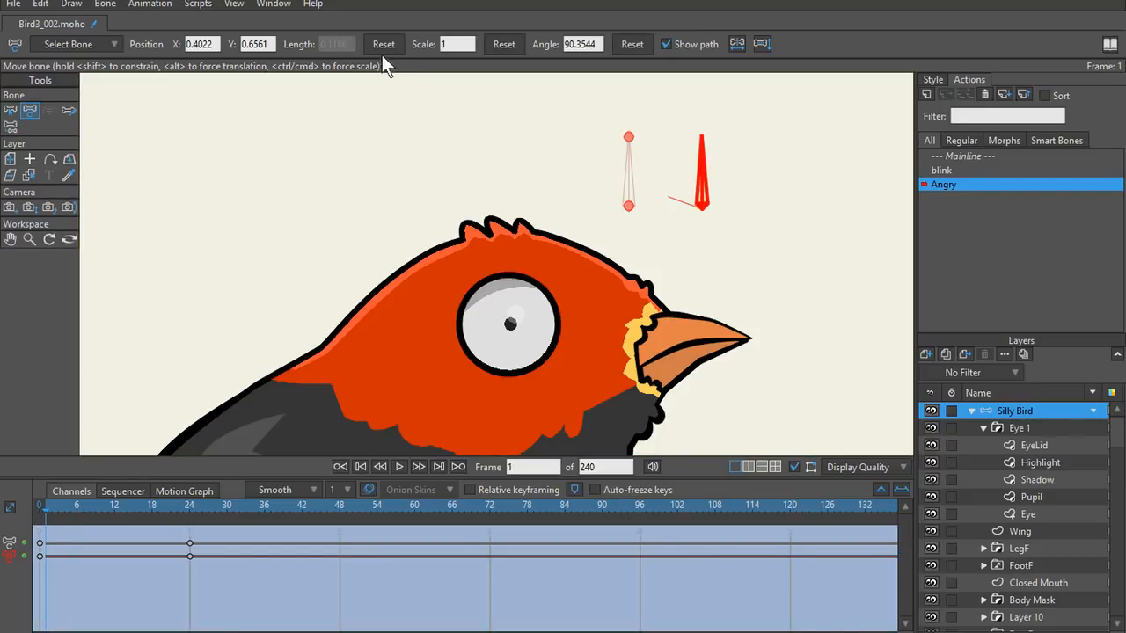
Step: At frame 1 of the Angry action, reset the Angry bone's angle
left_click(382, 50)
key("ctrl+z")
left_click(645, 48)
mouse_move(40, 507)
left_mouse_down()
mouse_move(217, 523)
mouse_move(44, 525)
left_mouse_up()
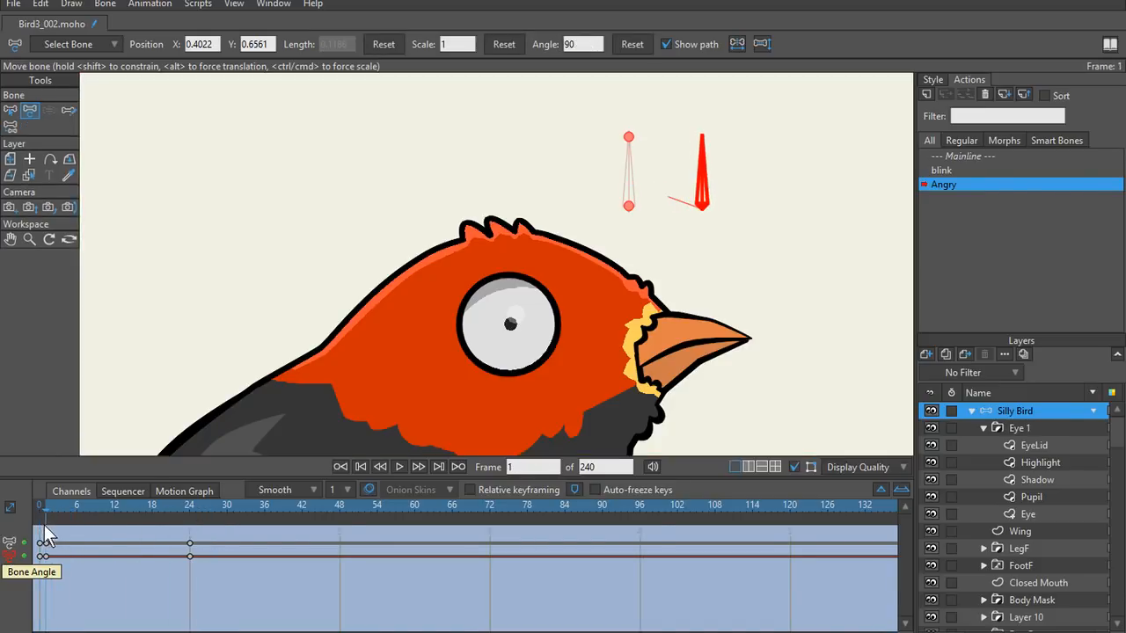
Step: On the EyeLid layer at frame 1 of the Angry action, select all eyelid points and reset their positions
left_click(1075, 445)
scroll(461, 316, "up", 3)
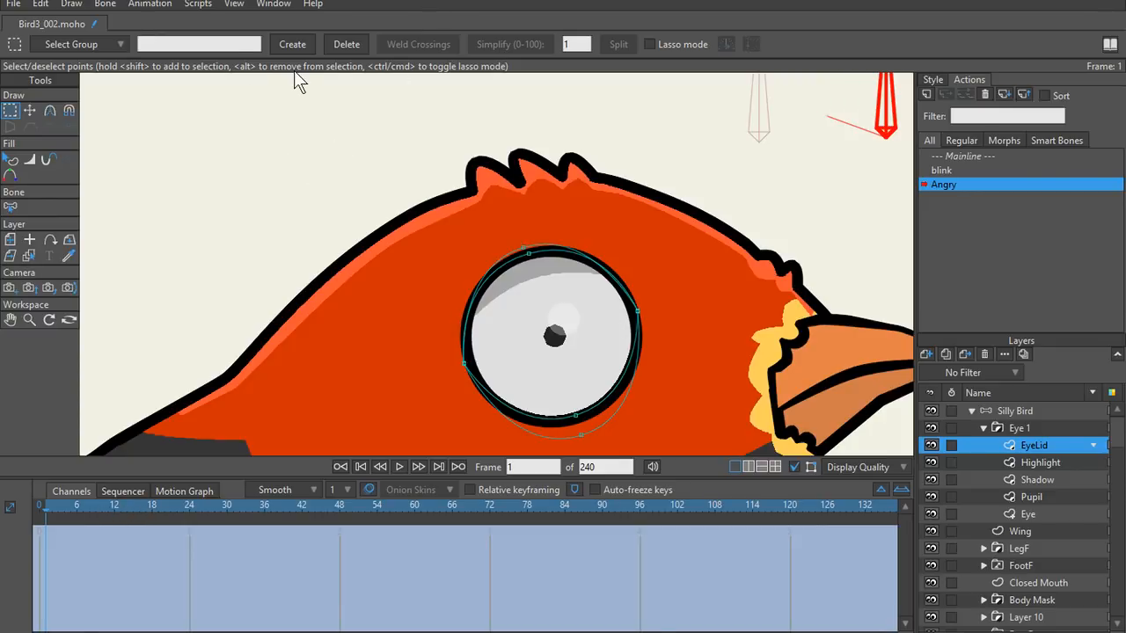
key("t")
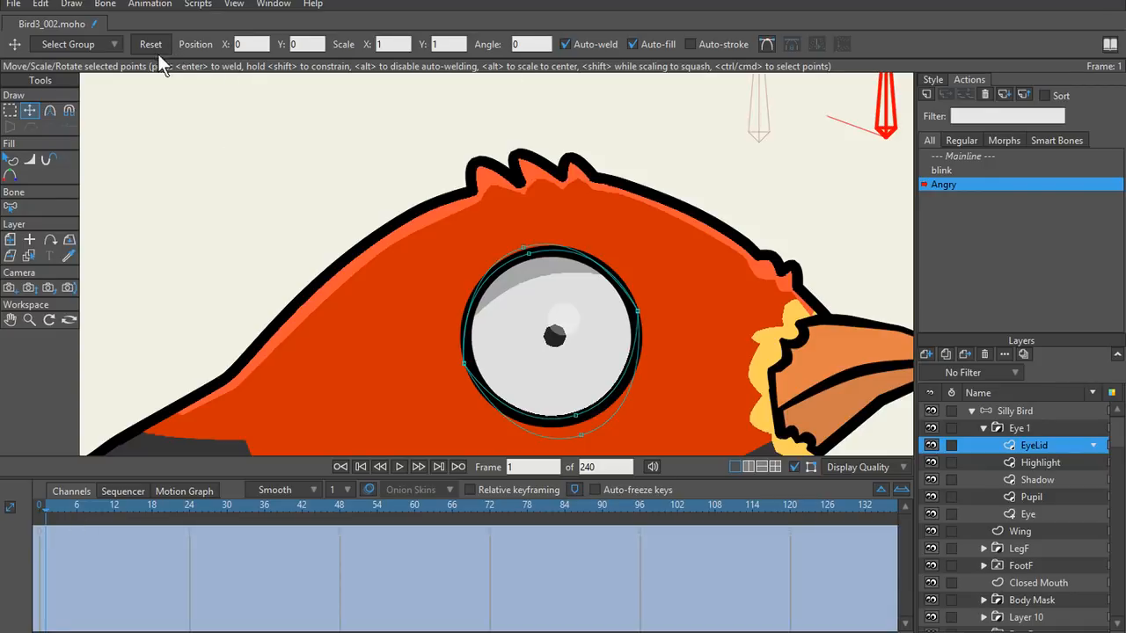
key("ctrl+a")
left_click(134, 41)
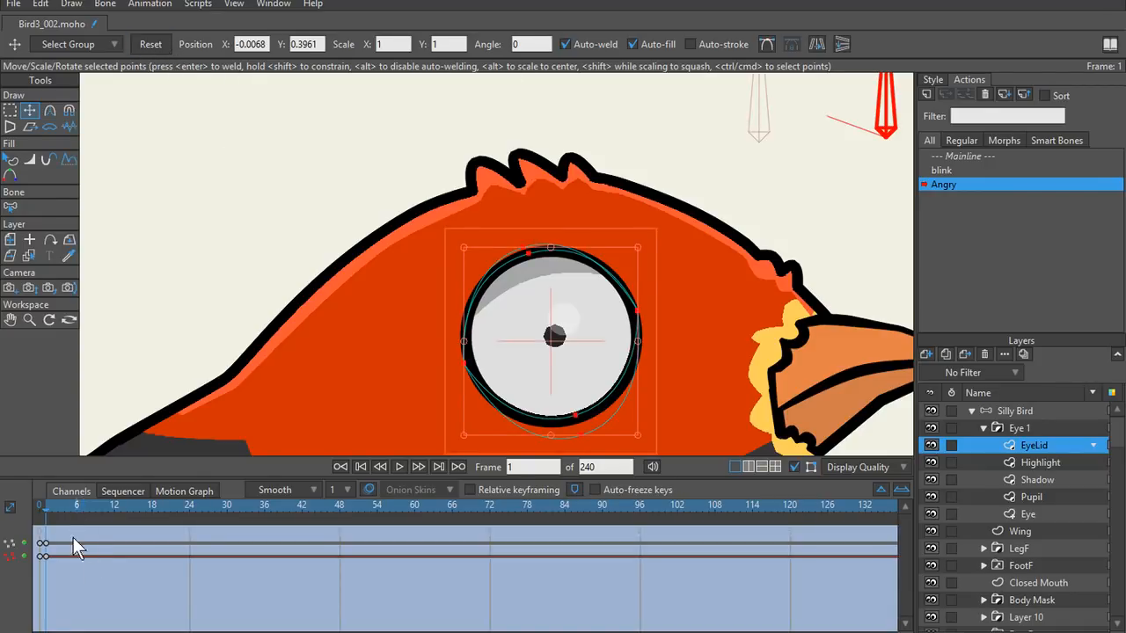
Step: At frame 24 of the Angry action, lower the upper eyelid's top point toward the beak side to half cover the eye
left_click_drag(59, 504, 192, 518)
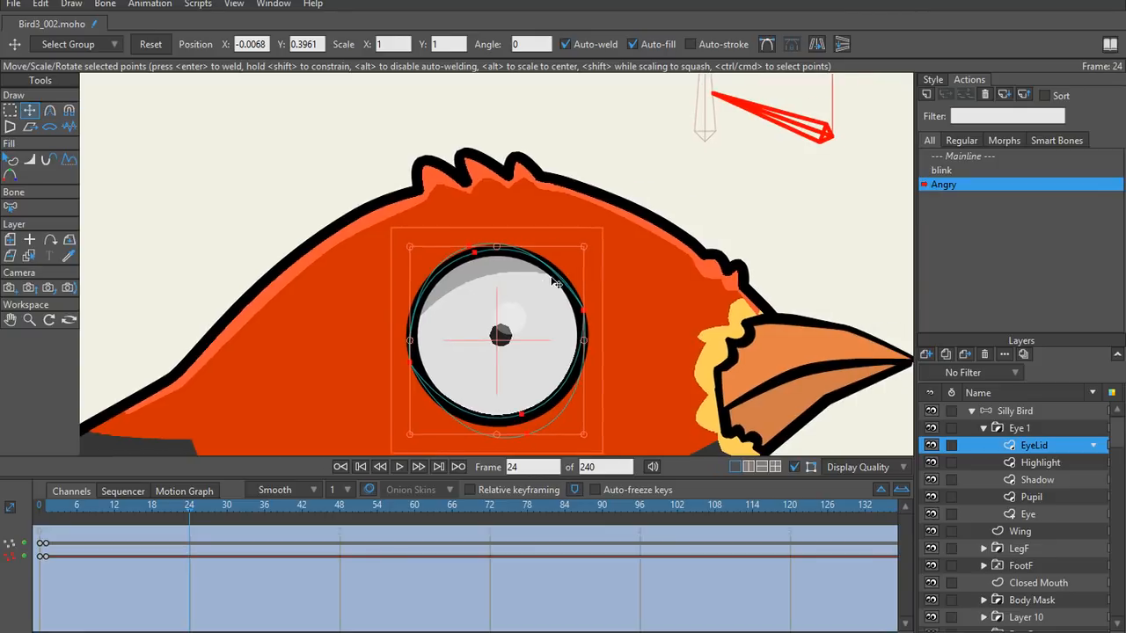
left_click_drag(476, 252, 534, 312)
key("ctrl+z")
scroll(455, 263, "down", 1)
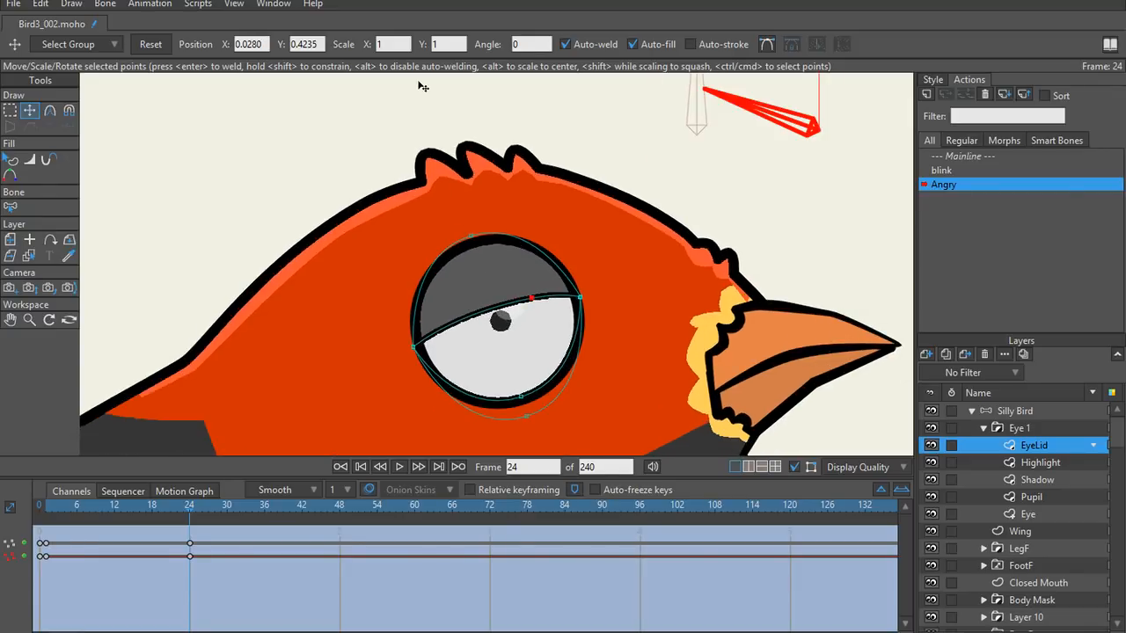
Step: Return to the Mainline and test how the blink and Angry bones drive the eyelids
double_click(963, 156)
scroll(470, 186, "down", 3)
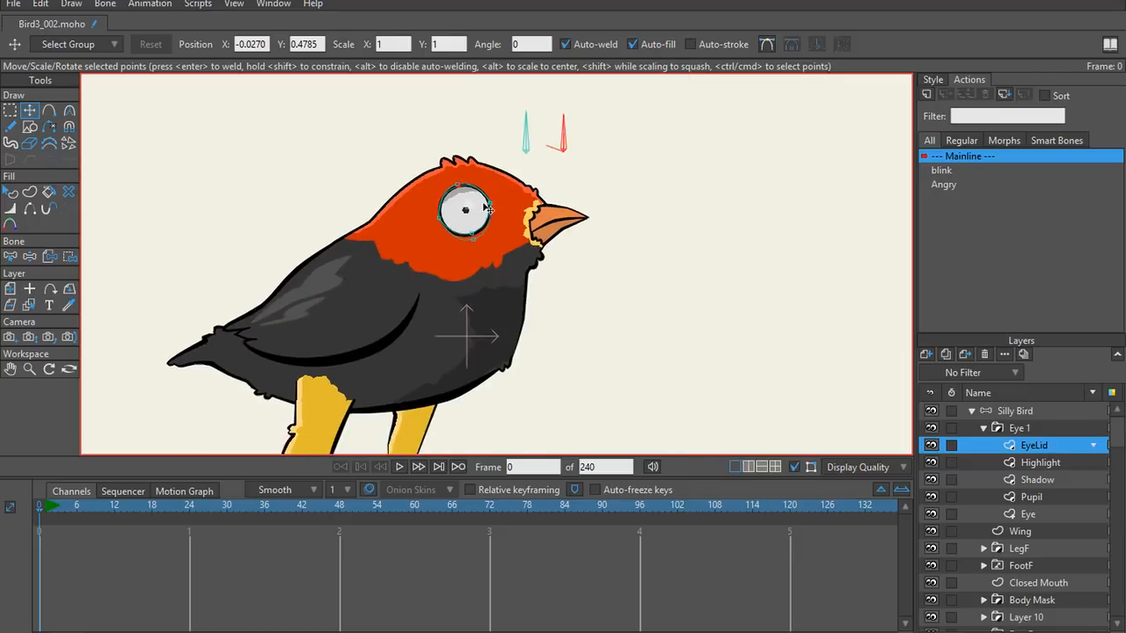
scroll(588, 191, "up", 1)
left_click_drag(497, 215, 587, 269)
scroll(595, 209, "up", 1)
scroll(596, 208, "down", 1)
scroll(580, 183, "up", 2)
key("z")
left_click_drag(604, 177, 634, 206)
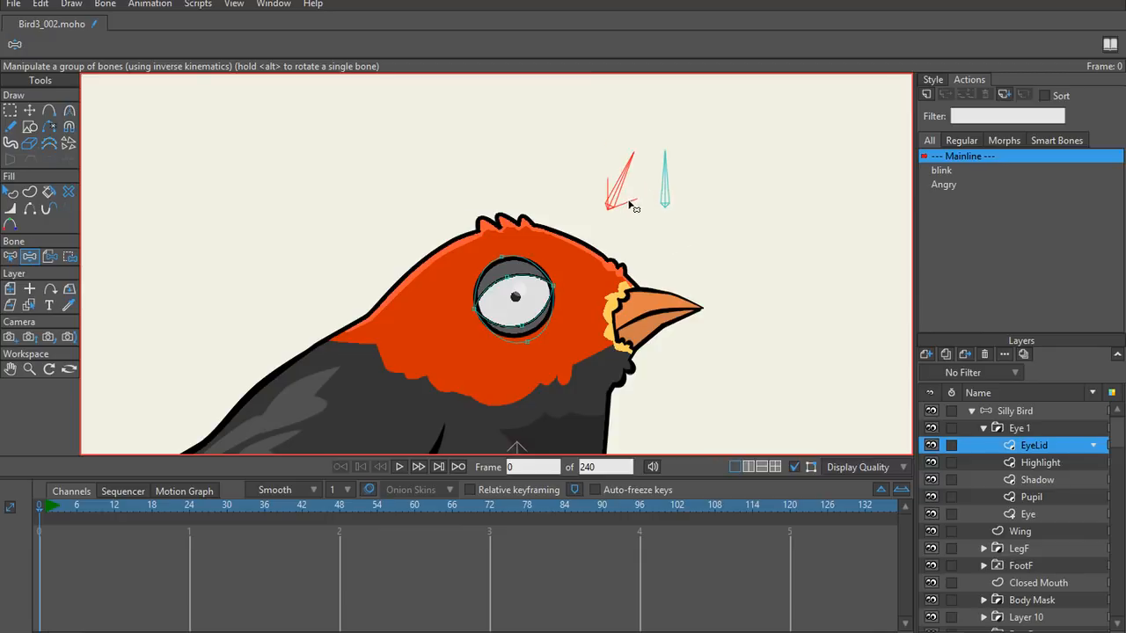
left_click(664, 198)
left_click_drag(726, 229, 616, 190)
key("t")
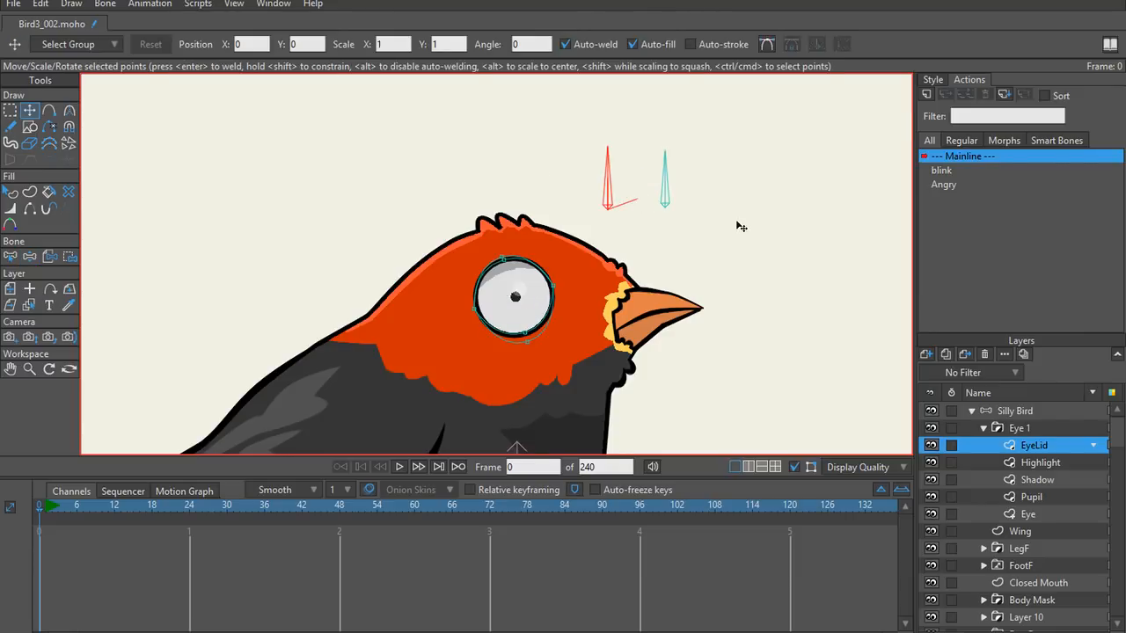
Step: Show the name labels of the blink and Angry bones
scroll(752, 242, "down", 3)
key("b")
scroll(727, 231, "up", 5)
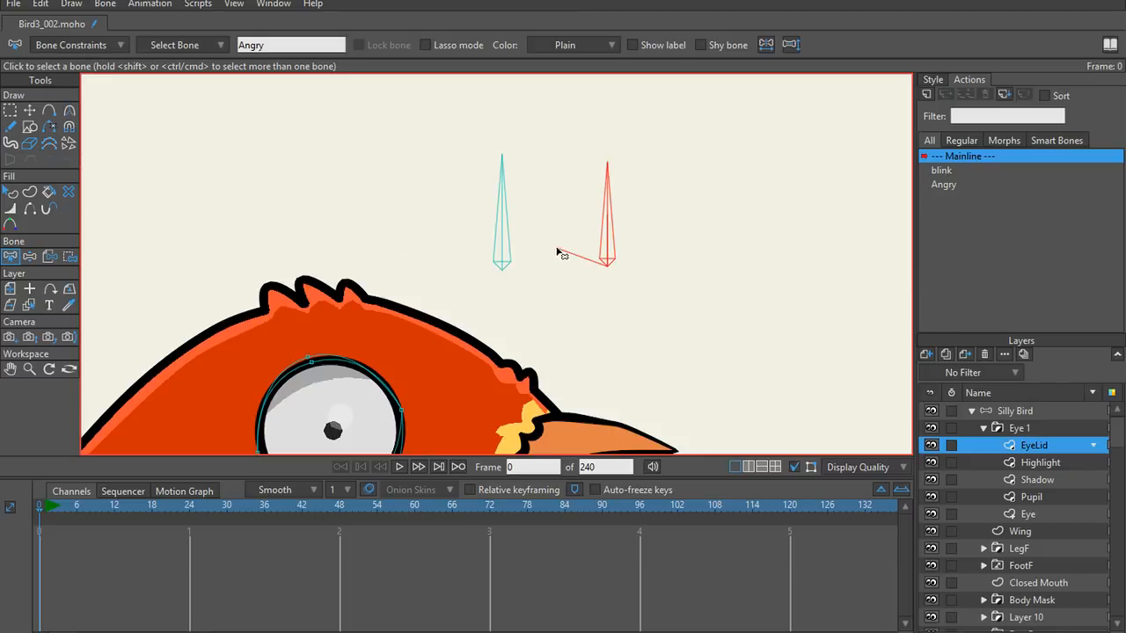
left_click(511, 246)
left_click(635, 45)
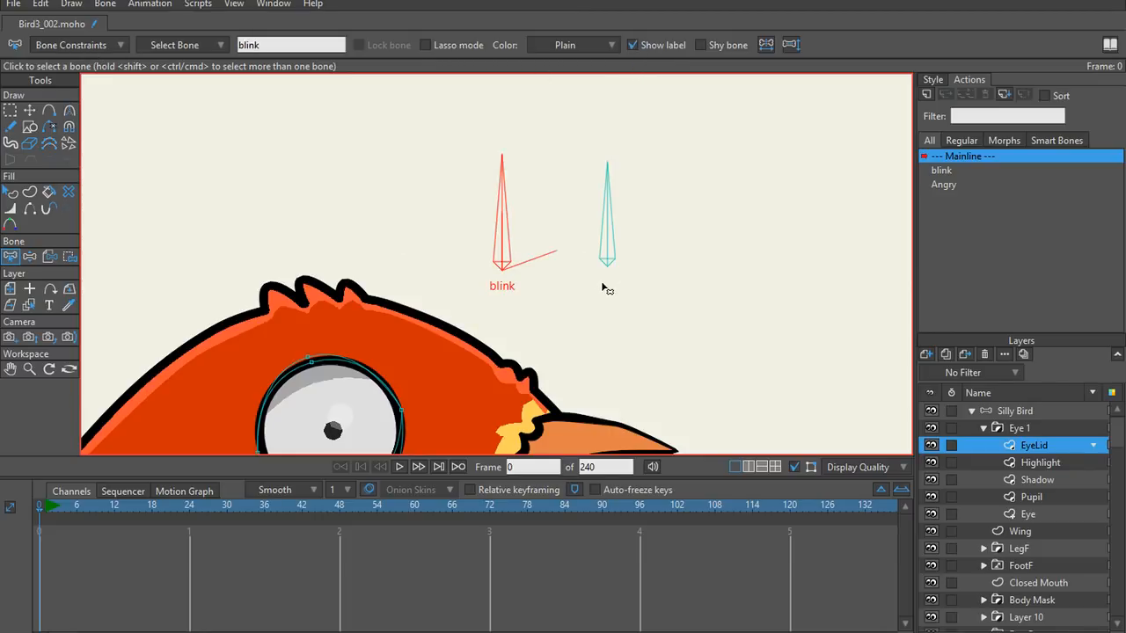
left_click(607, 239)
left_click(632, 44)
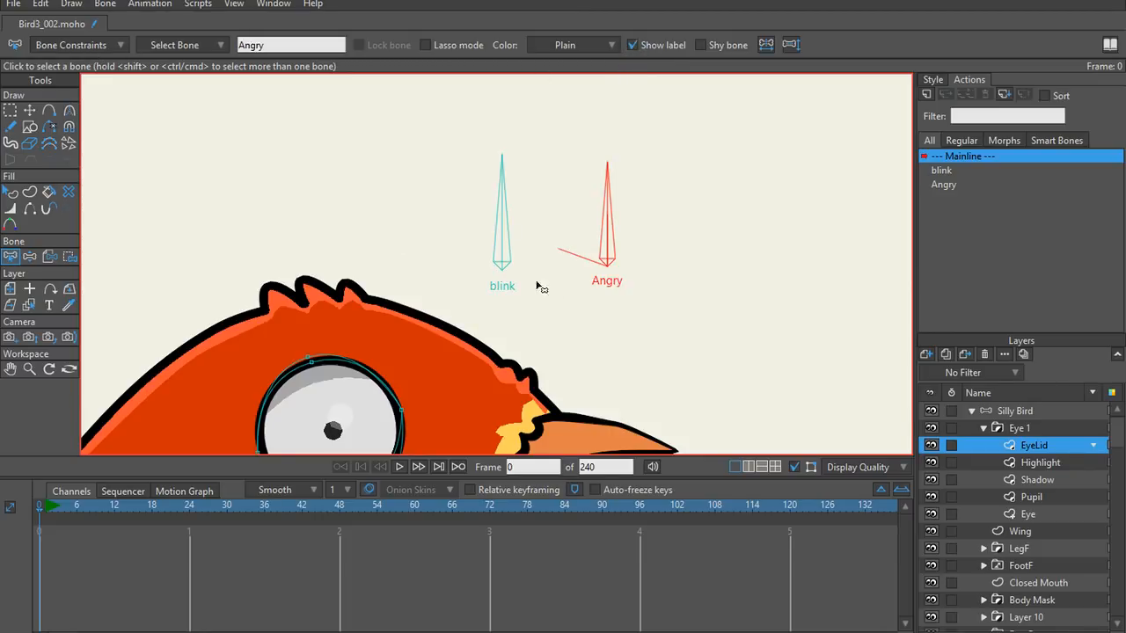
Step: On the Silly Bird layer, move the Angry bone slightly down, to a Y position of about 0.6526
key("t")
key("b")
left_click(1023, 411)
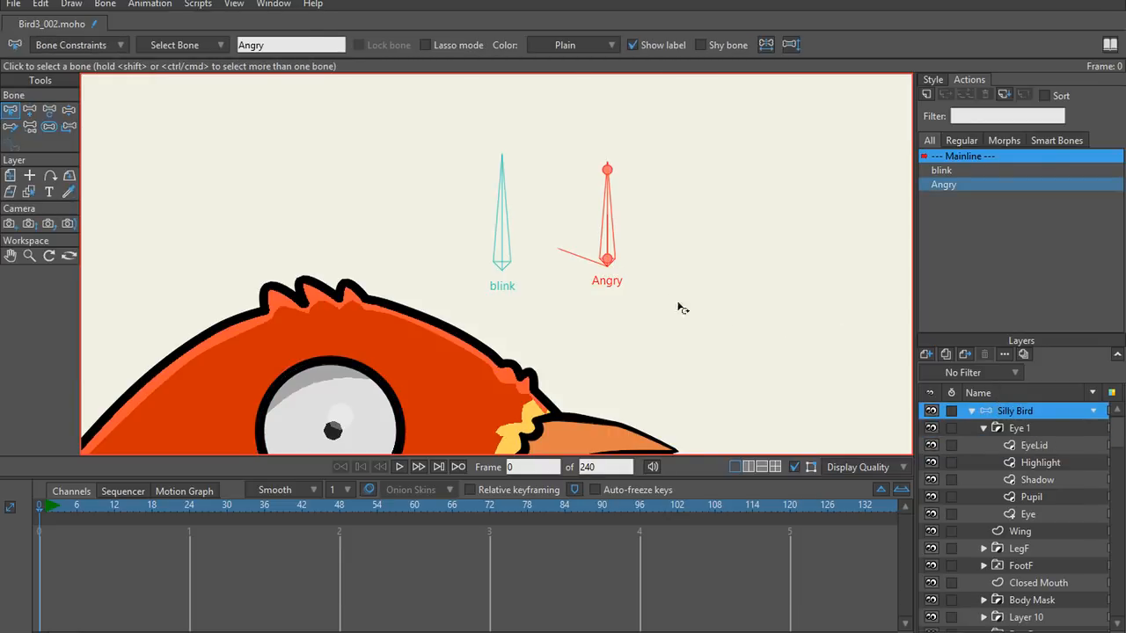
key("t")
left_click_drag(605, 261, 610, 264)
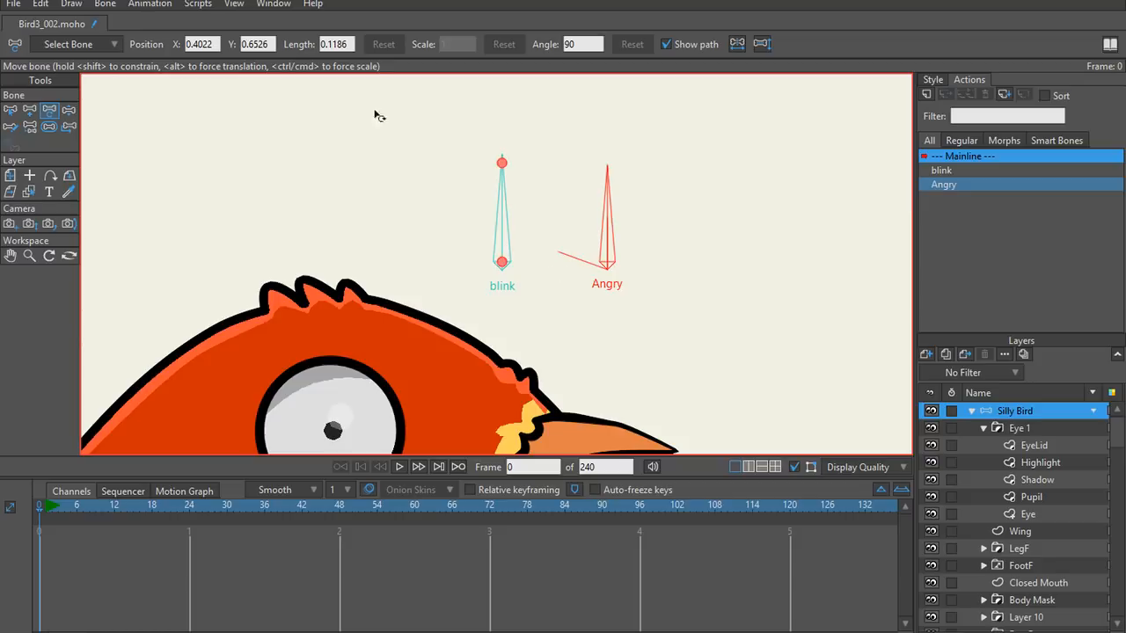
Step: Constrain the Angry bone to clockwise rotation only, with a minimum angle of -70 degrees
key("b")
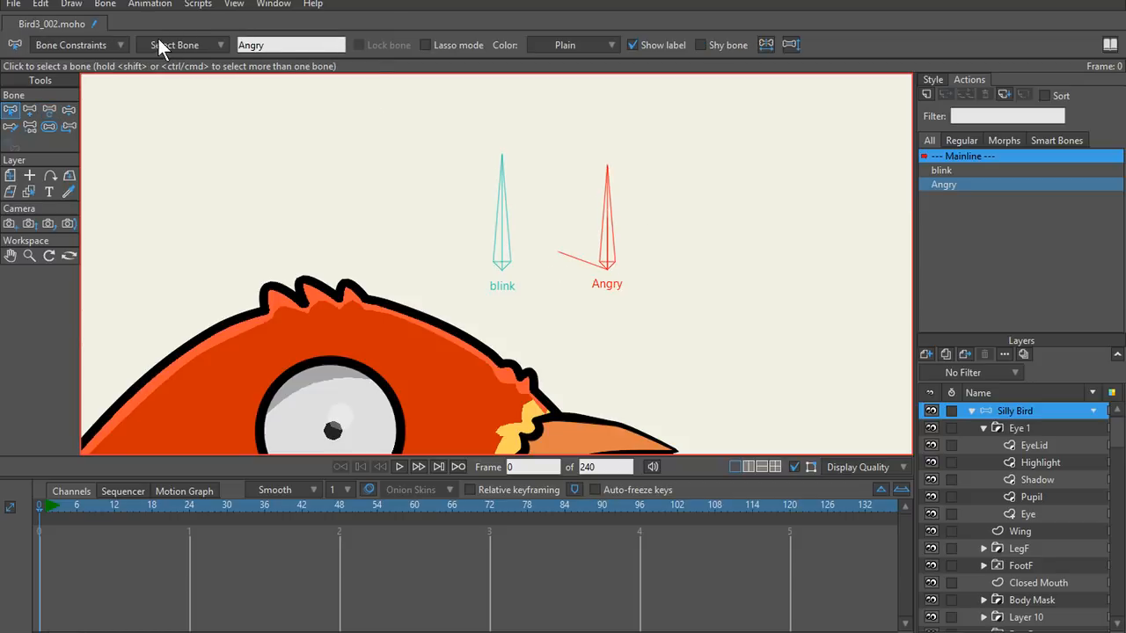
left_click(86, 46)
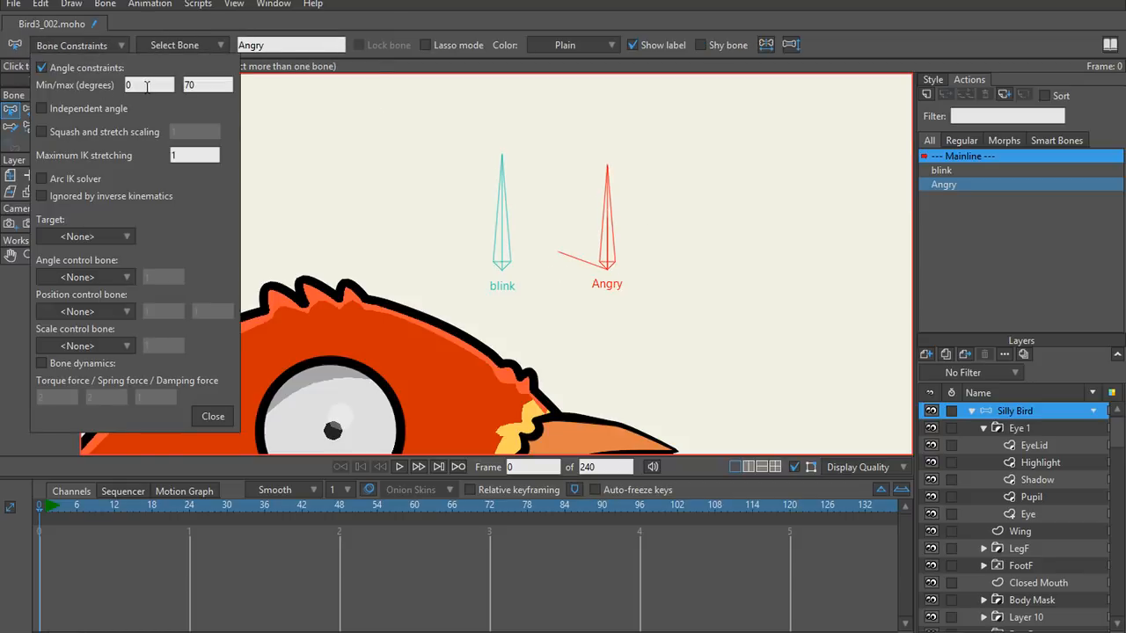
left_click_drag(147, 87, 70, 87)
type("-70")
key("Tab")
key("Return")
key("7")
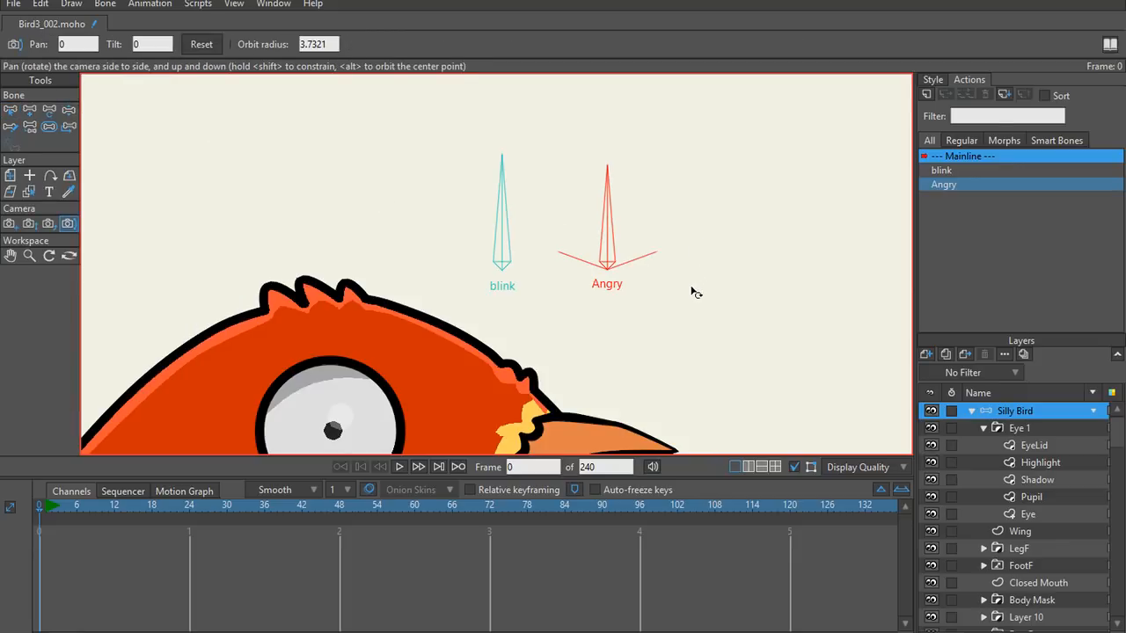
key("b")
left_click(110, 45)
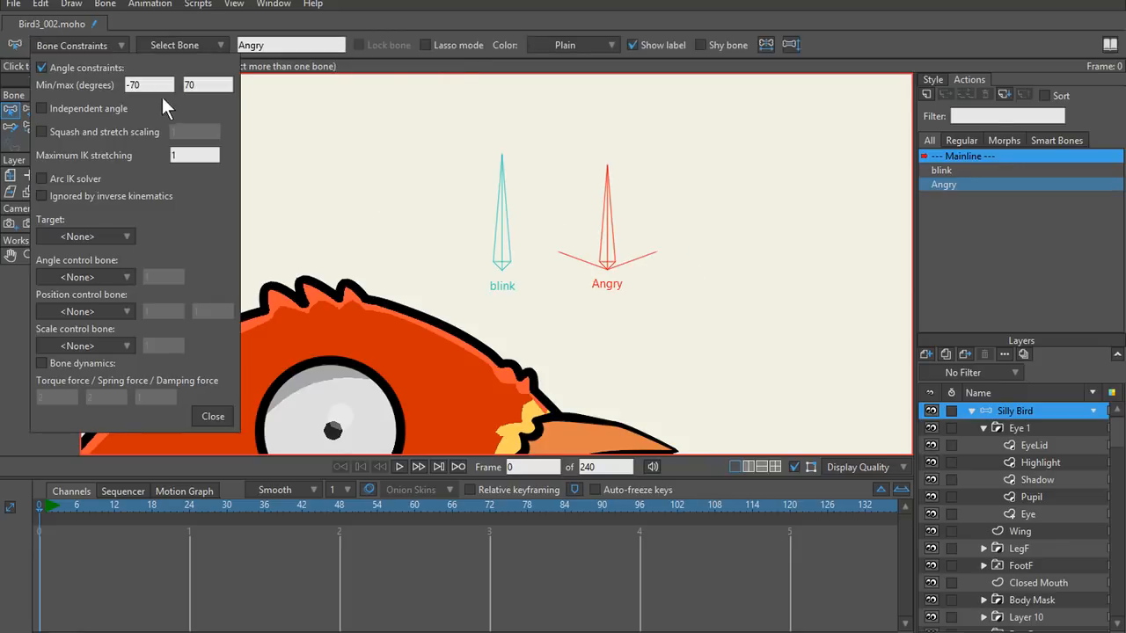
left_click(212, 418)
Step: Test the rotation of the blink and Angry bones against their angle limits
key("z")
left_click_drag(502, 220, 535, 166)
left_click_drag(604, 182, 635, 150)
key("t")
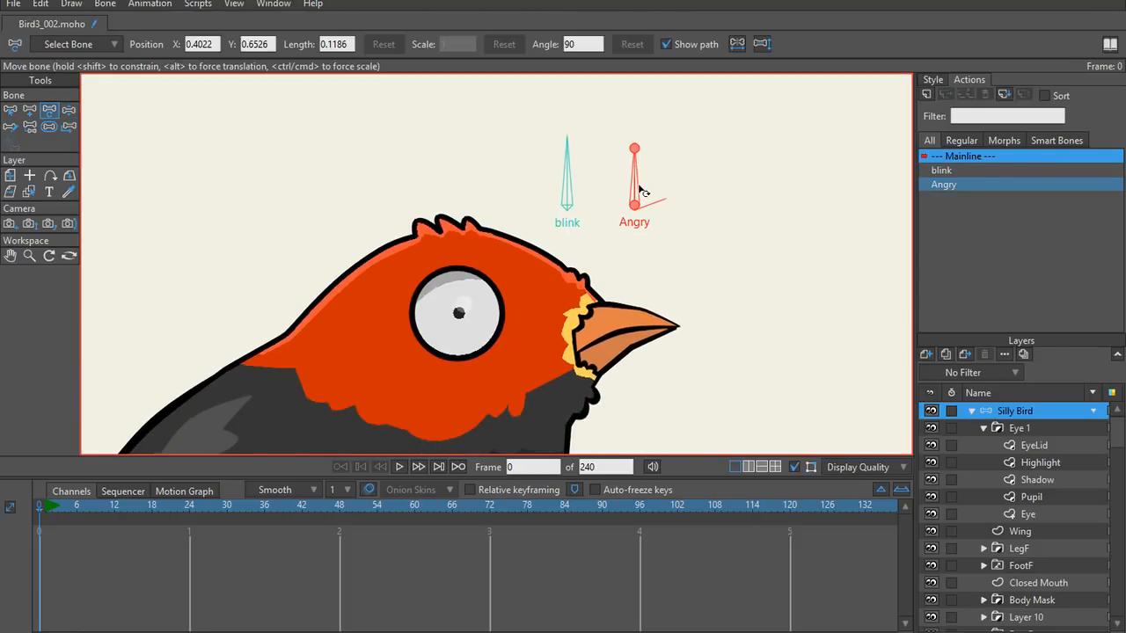
mouse_move(645, 188)
left_mouse_down()
mouse_move(694, 219)
mouse_move(636, 188)
left_mouse_up()
key("z")
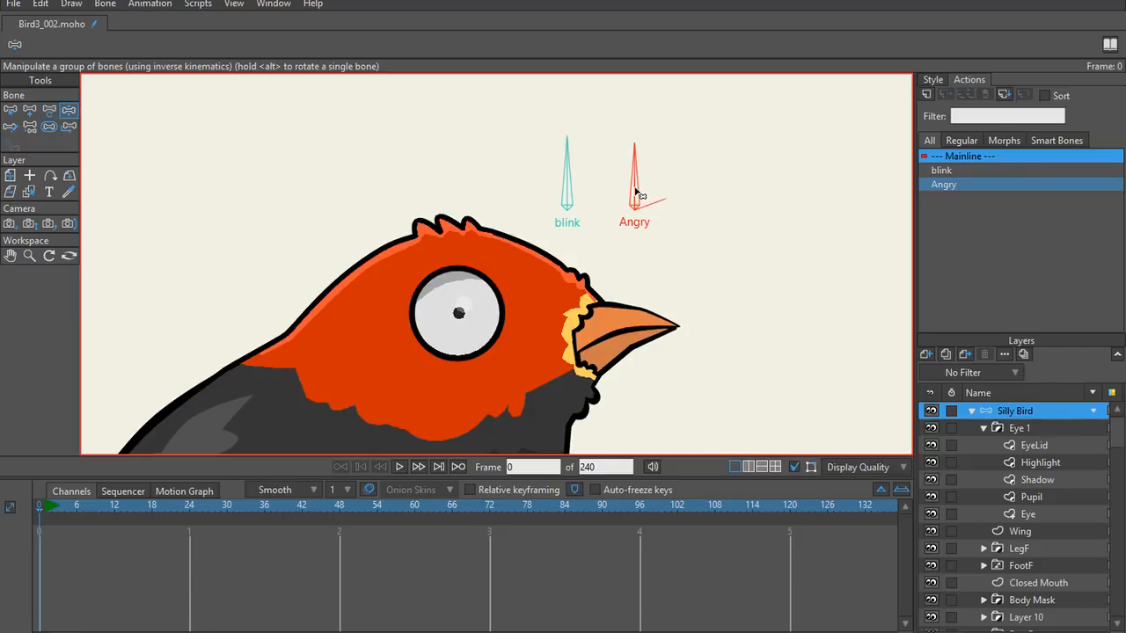
key("t")
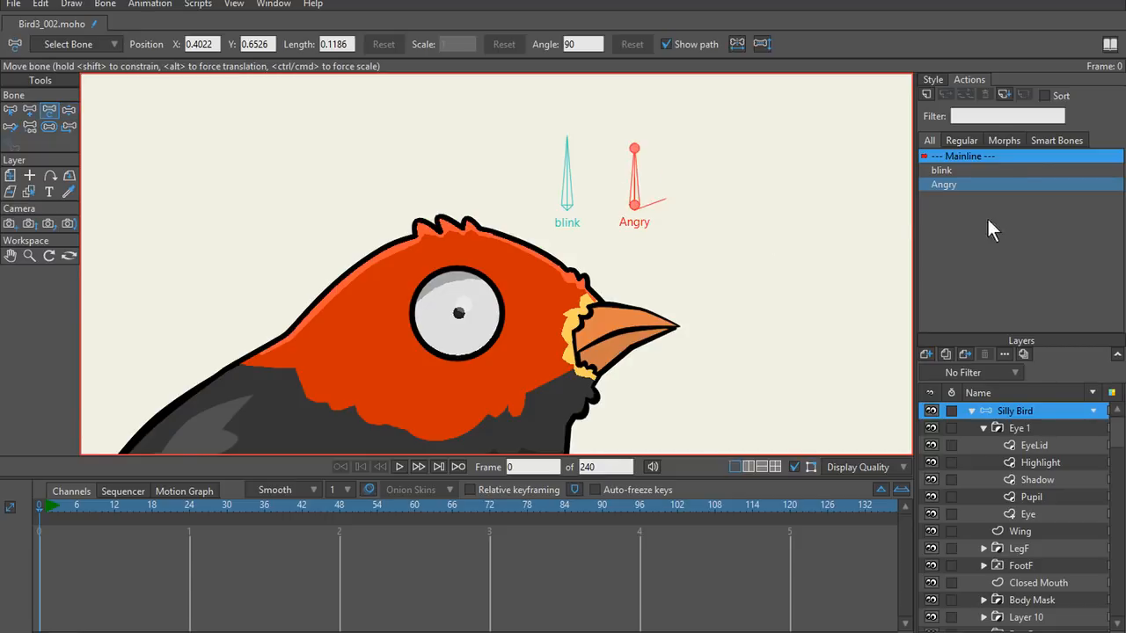
Step: Preview the EyeLid layer's motion to frame 24 in the Angry action, and return to the Mainline
double_click(957, 185)
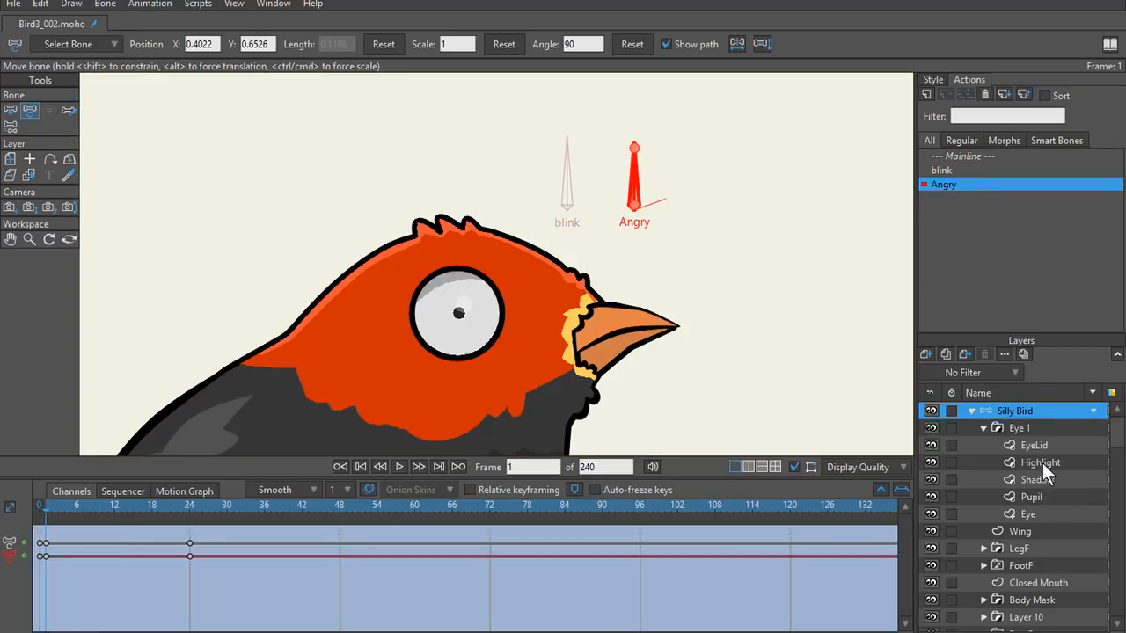
left_click(1035, 445)
left_click_drag(47, 506, 186, 530)
key("ctrl+shift+Left")
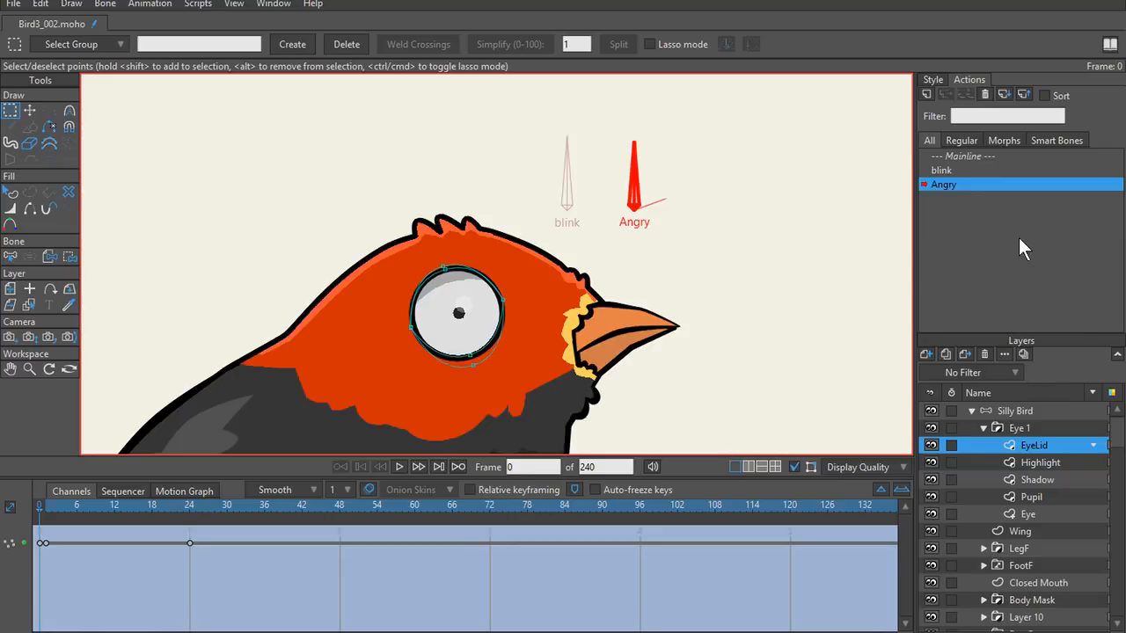
left_click(968, 156)
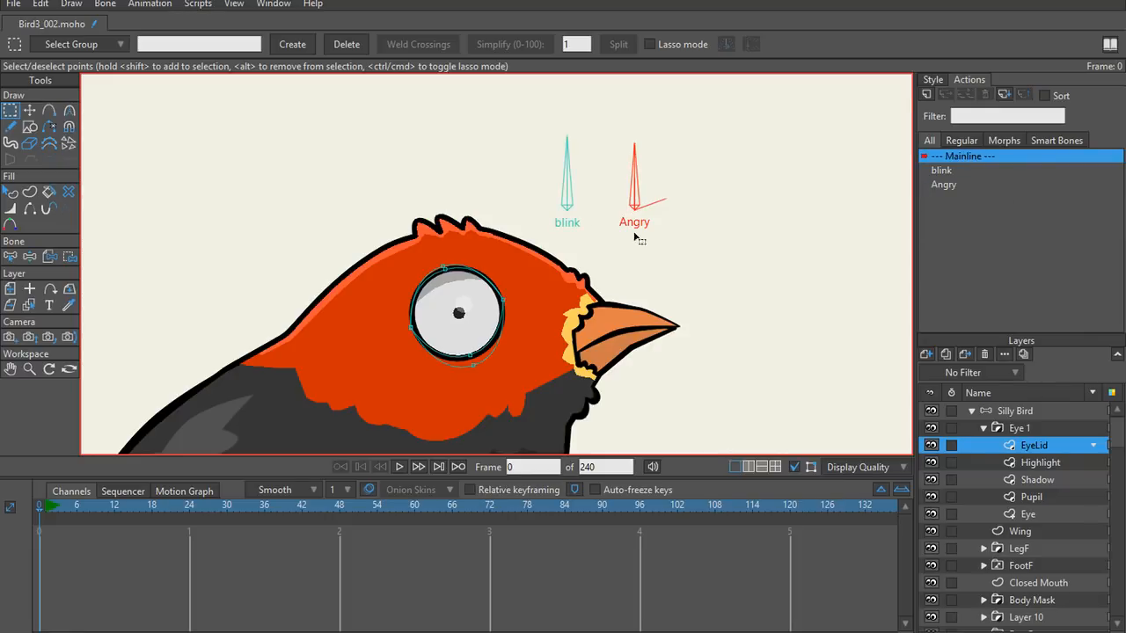
Step: On the Silly Bird layer at frame 24 of the Angry action, rotate the Angry bone clockwise to its limit, and return to the Mainline
left_click(1020, 411)
left_click_drag(637, 190, 578, 196)
key("t")
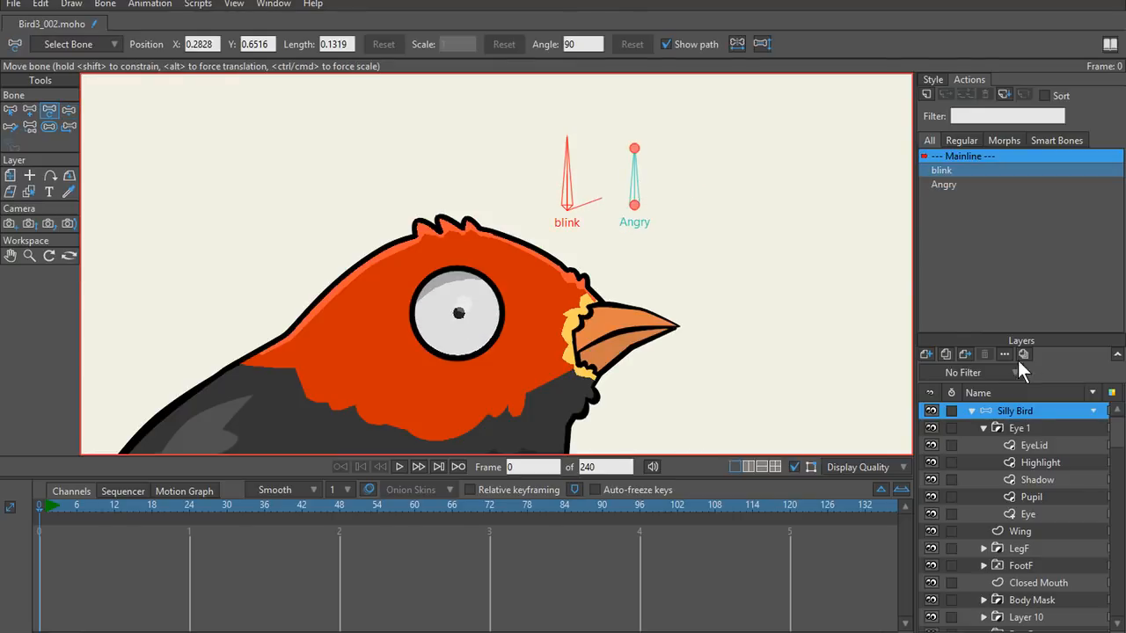
double_click(942, 182)
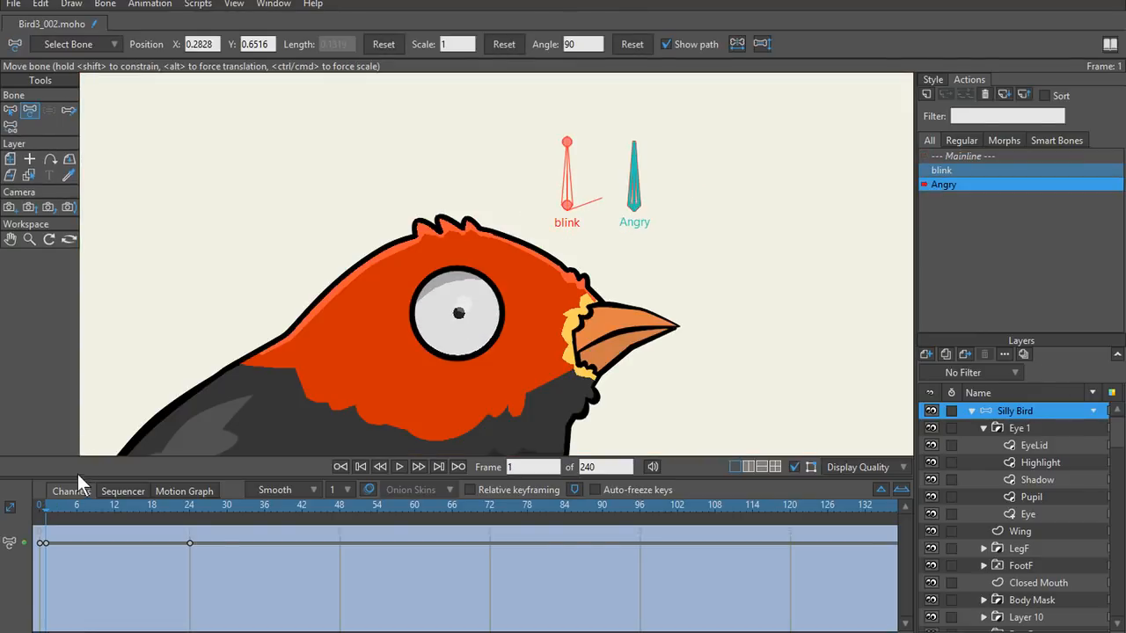
left_click_drag(40, 512, 187, 527)
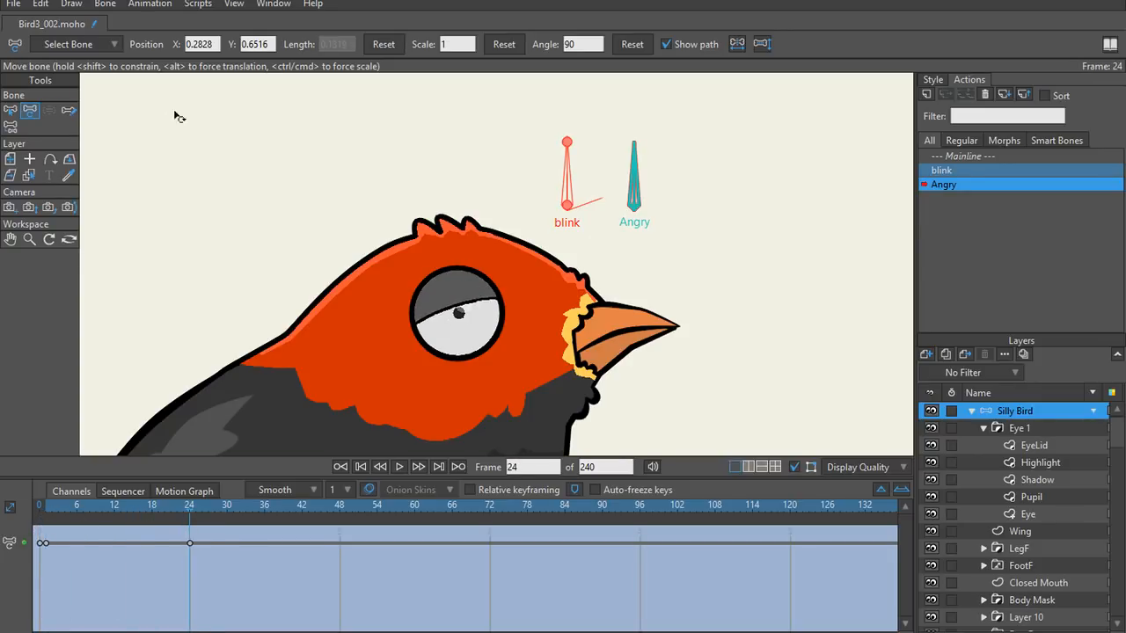
left_click(633, 171)
left_click_drag(637, 176, 724, 322)
double_click(974, 156)
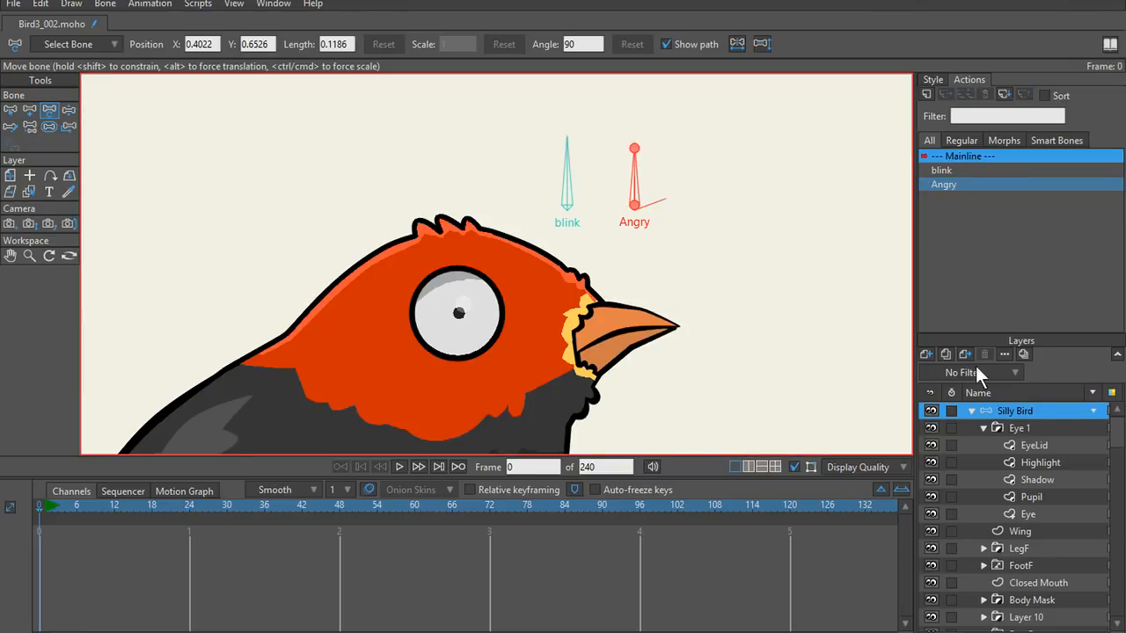
Step: Rotate the Angry bone through its range to check the half-lowered eyelid, and select the blink bone
left_click(1012, 426)
left_click(1012, 412)
key("z")
left_click_drag(633, 187, 706, 249)
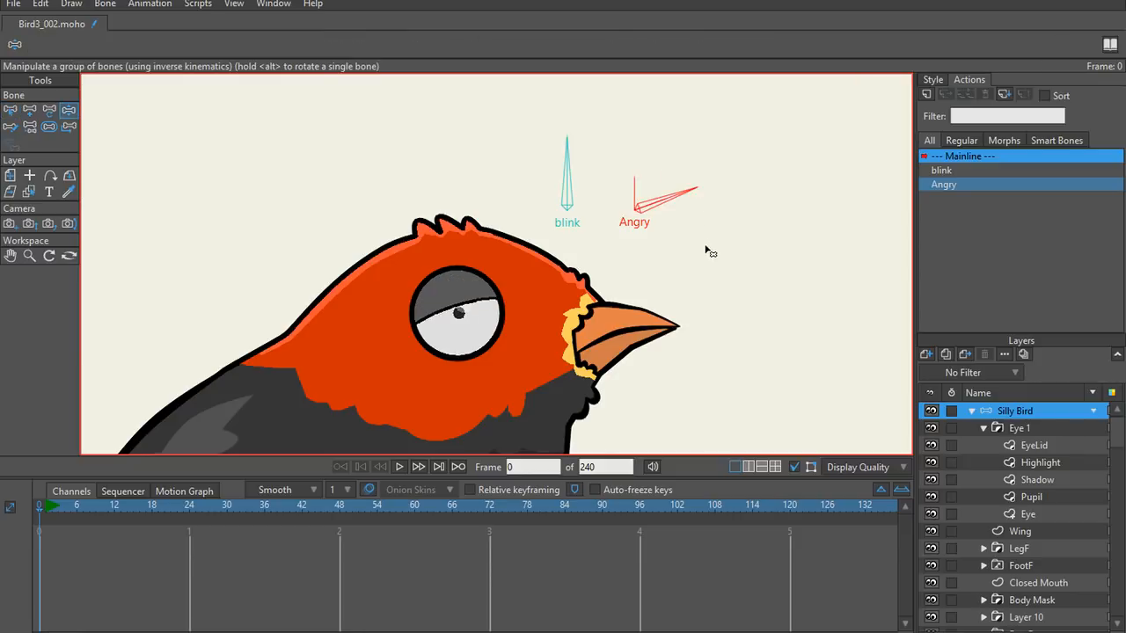
left_click_drag(546, 153, 545, 199)
left_click_drag(668, 197, 635, 158)
left_click(560, 179)
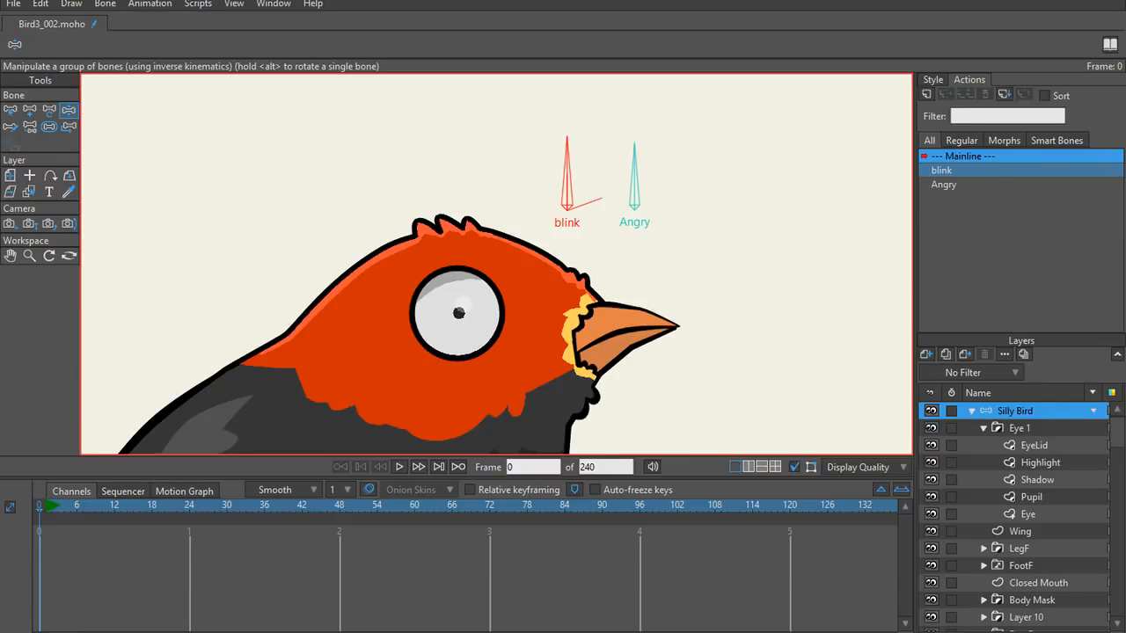
Step: Deselect the blink bone and activate the Add Bone tool over the bird's pupil
scroll(685, 231, "down", 3)
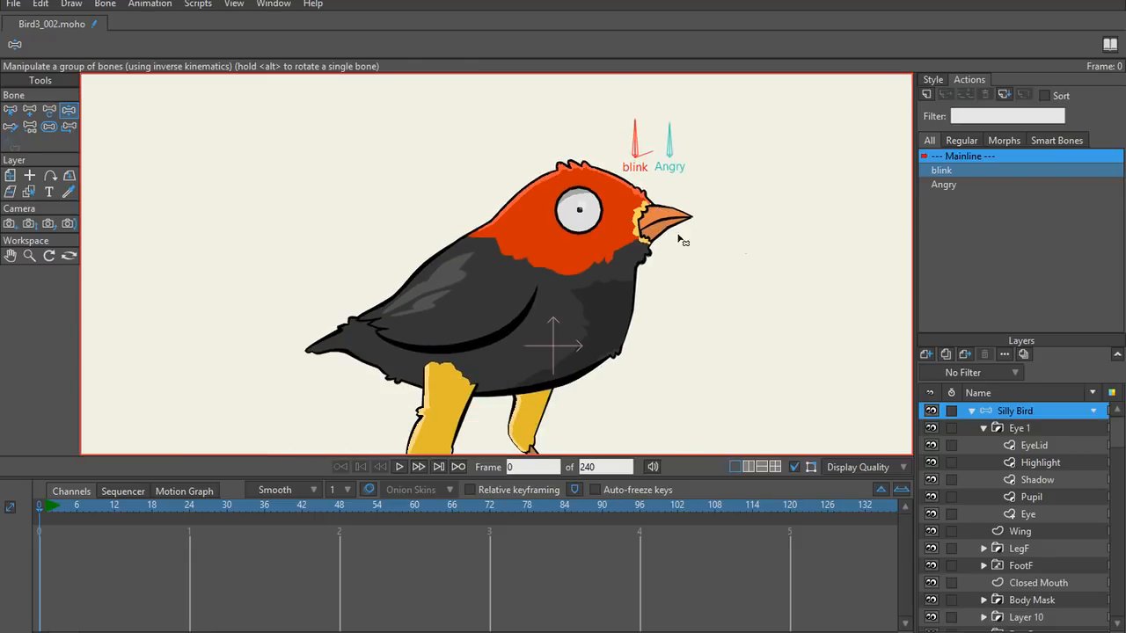
scroll(701, 256, "up", 3)
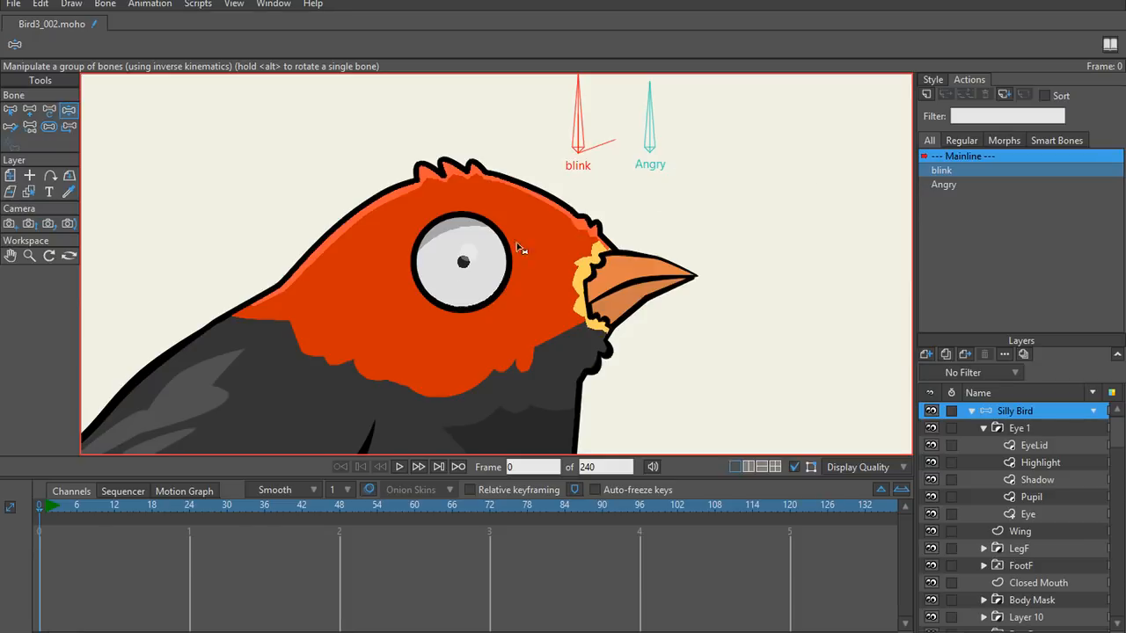
scroll(534, 256, "up", 5)
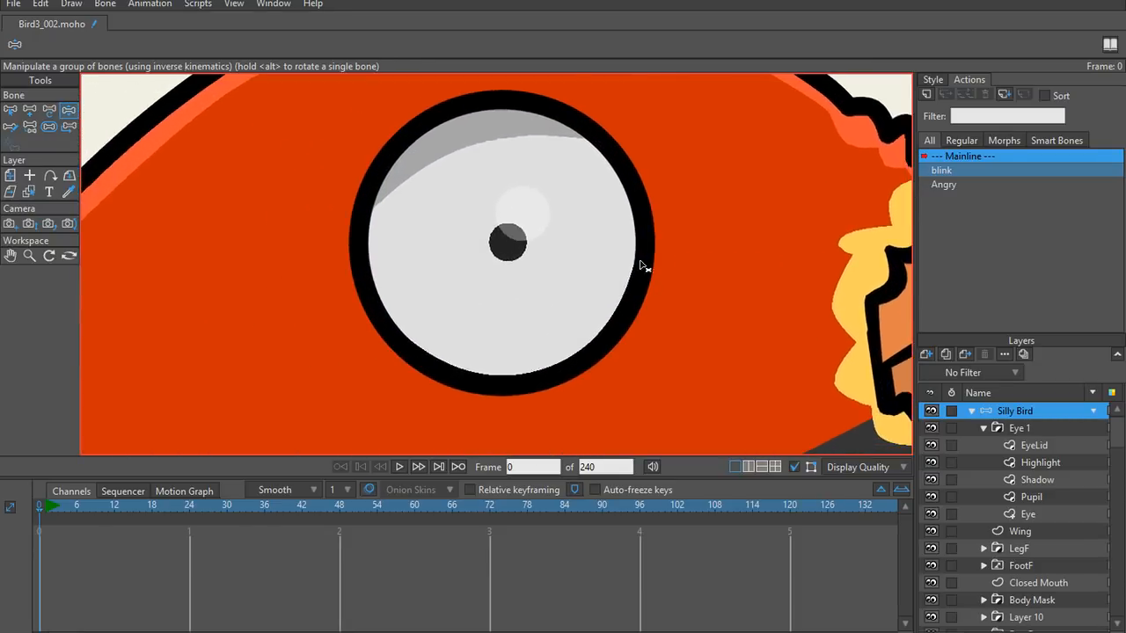
scroll(642, 266, "up", 2)
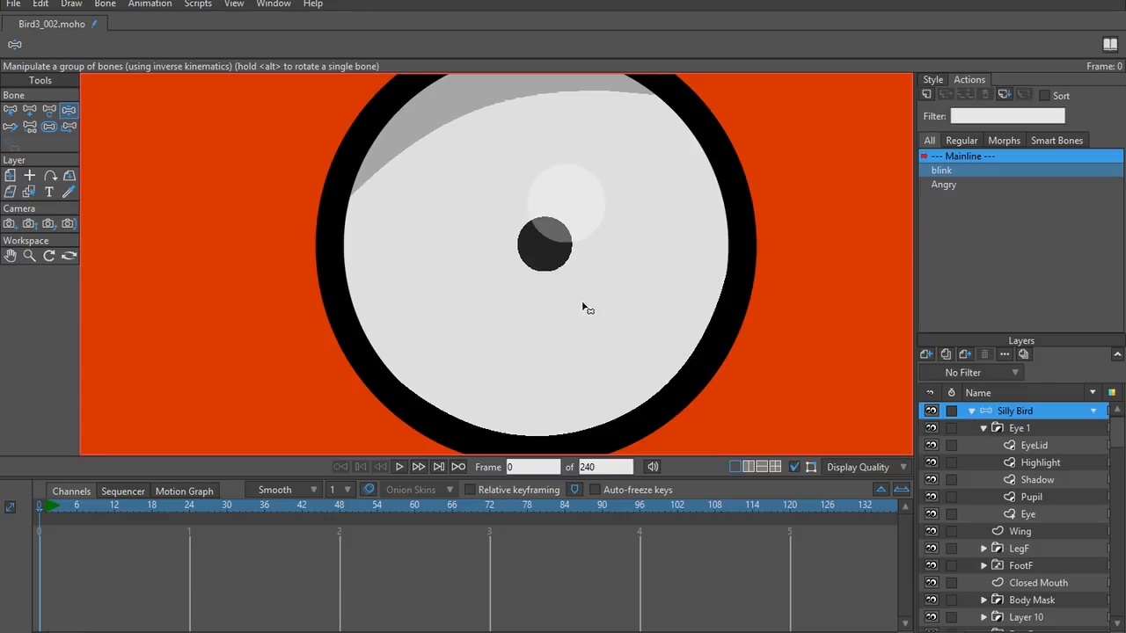
key("a")
scroll(547, 273, "down", 5)
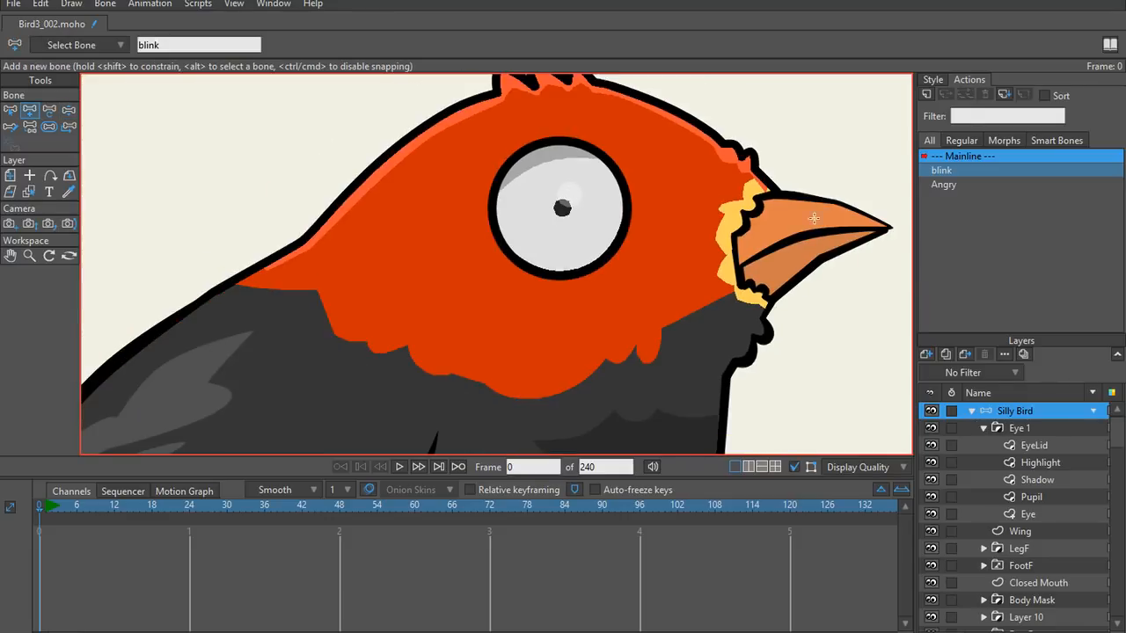
key("b")
scroll(577, 237, "up", 5)
key("a")
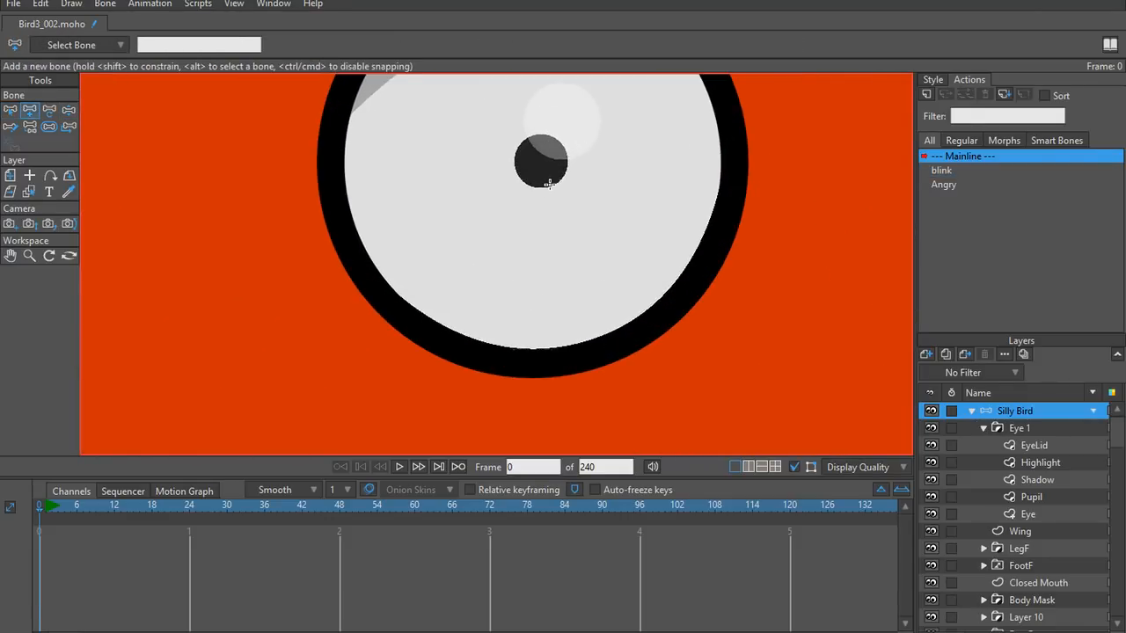
left_click_drag(541, 187, 541, 135)
scroll(538, 161, "down", 2)
scroll(548, 170, "up", 1)
key("ctrl+z")
Step: Add a pin bone at the centre of the bird's pupil
scroll(535, 149, "up", 2)
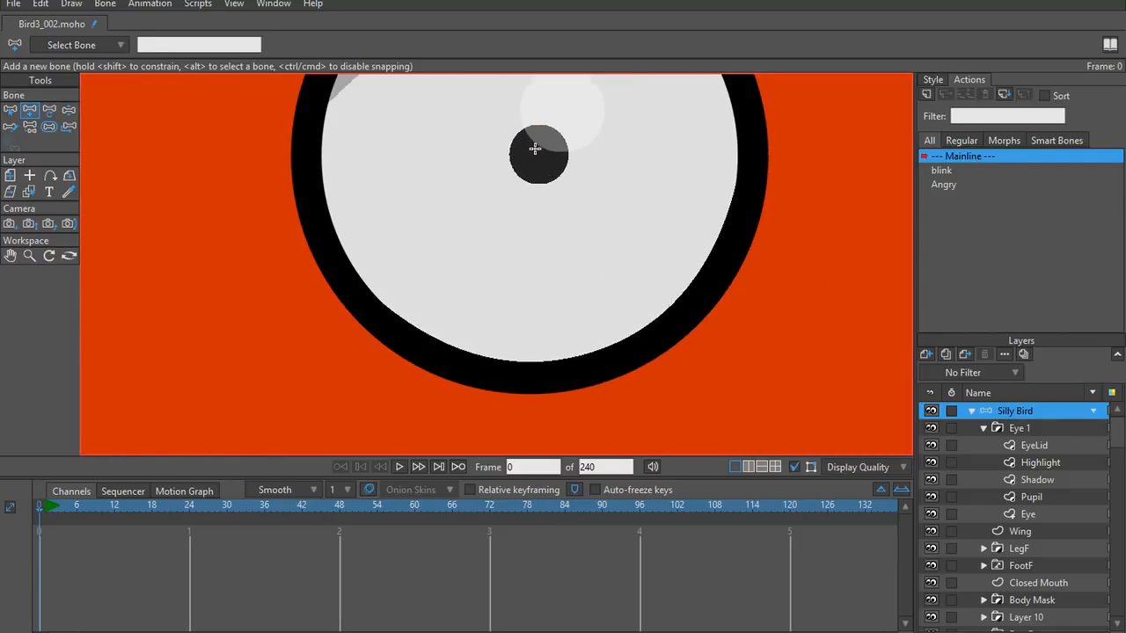
left_click(538, 156)
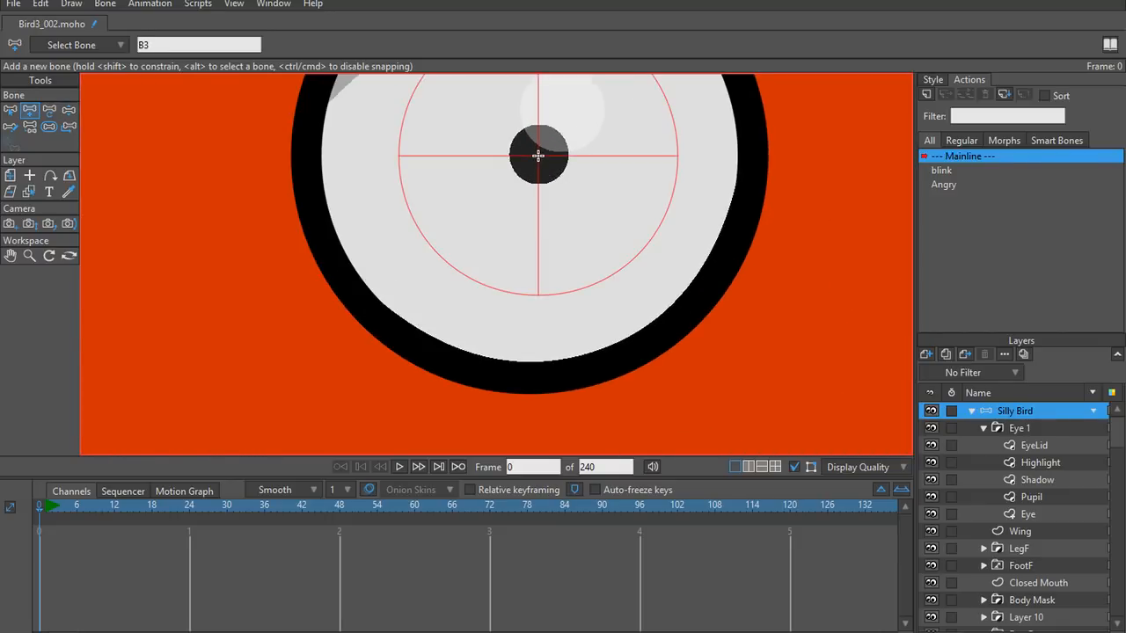
scroll(519, 178, "down", 2)
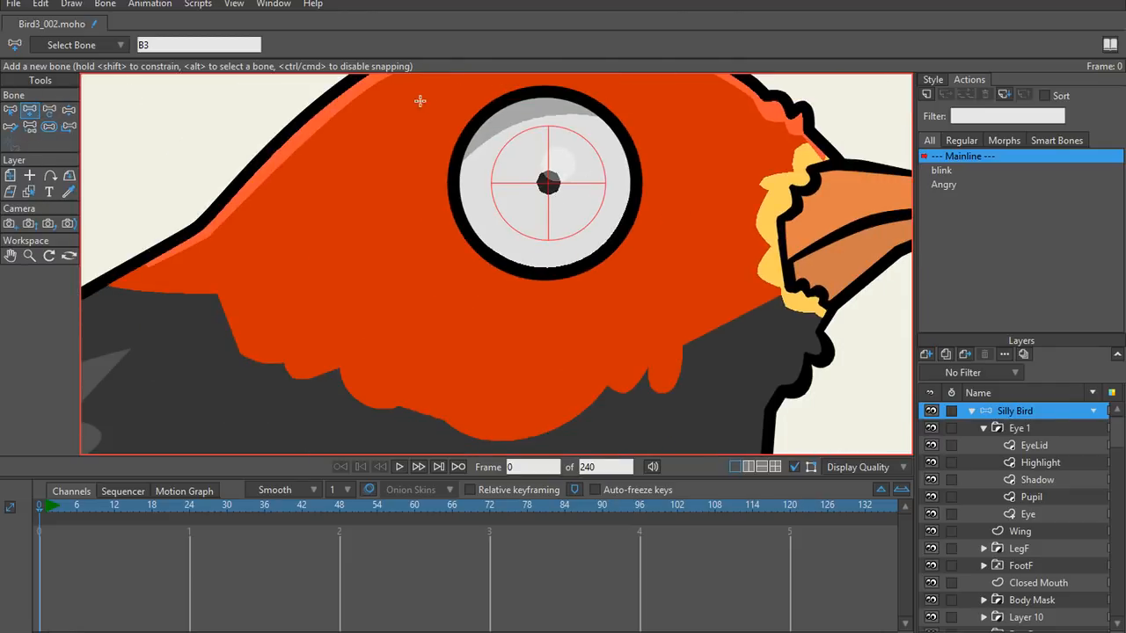
scroll(691, 206, "up", 3)
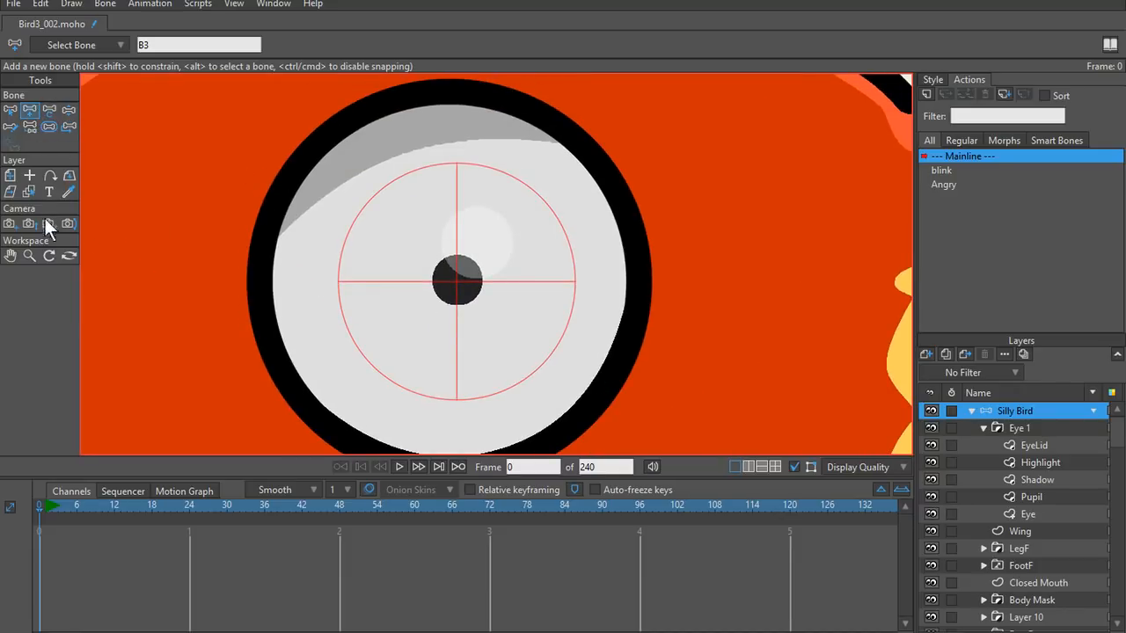
Step: Test manipulating the pupil's pin bone and examine its area of influence with the Bone Strength tool
key("t")
key("s")
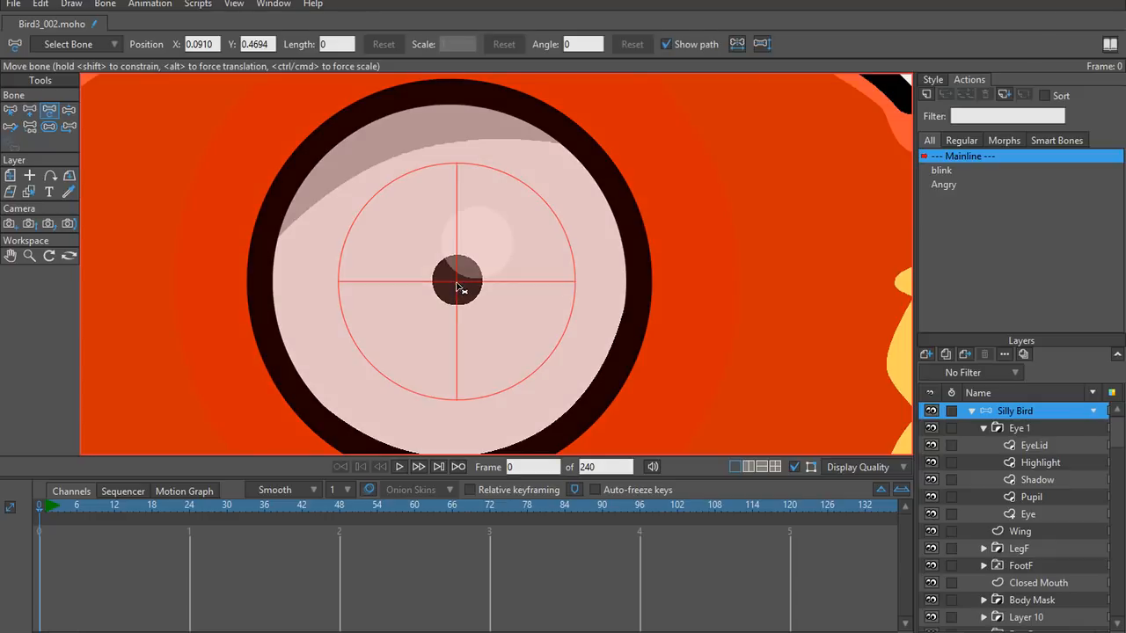
key("t")
left_click_drag(446, 281, 463, 287)
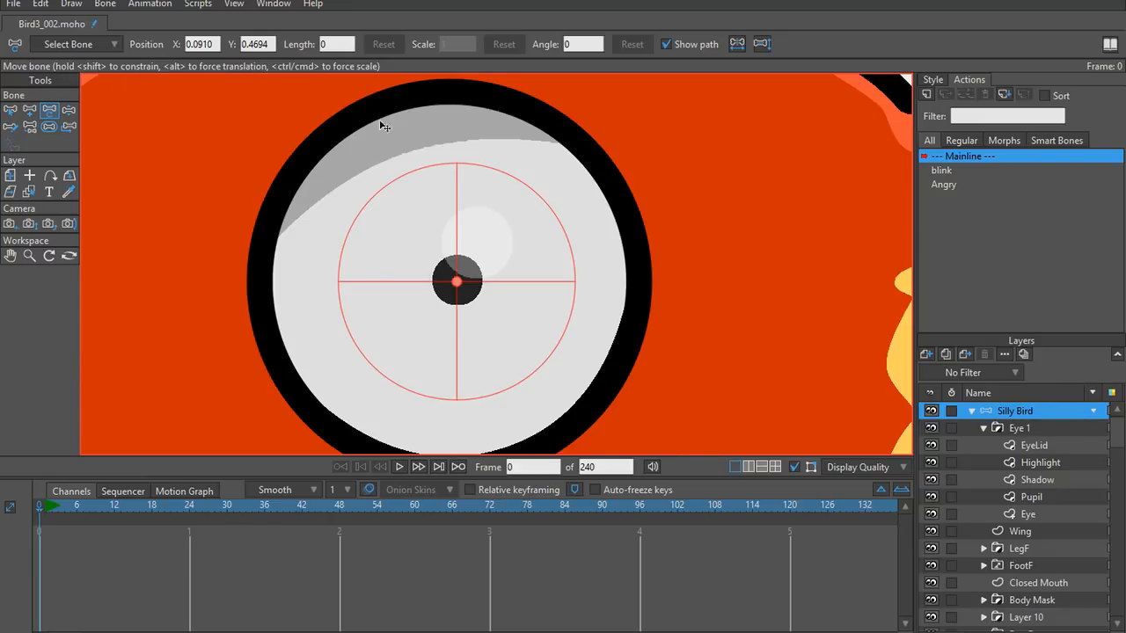
scroll(511, 338, "down", 3)
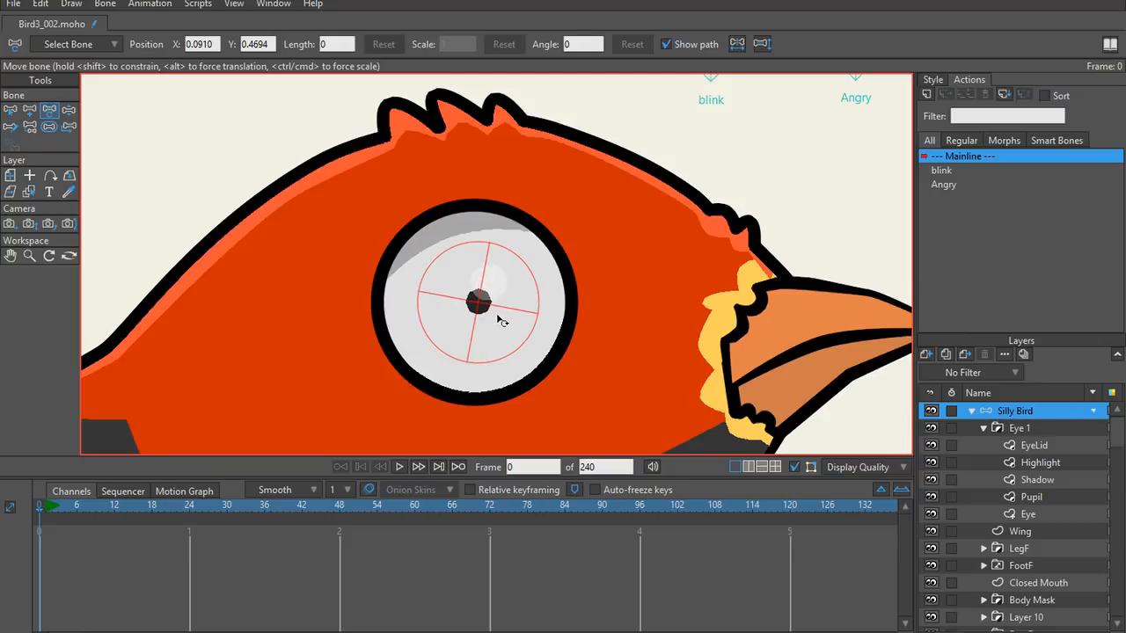
scroll(513, 319, "down", 5)
scroll(512, 319, "up", 5)
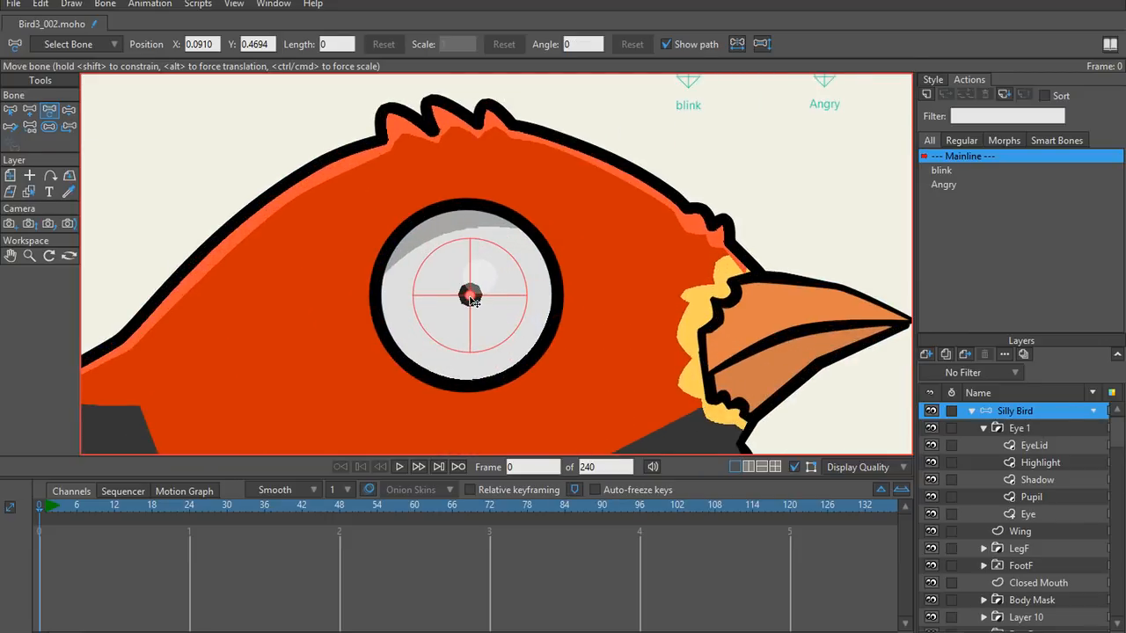
key("z")
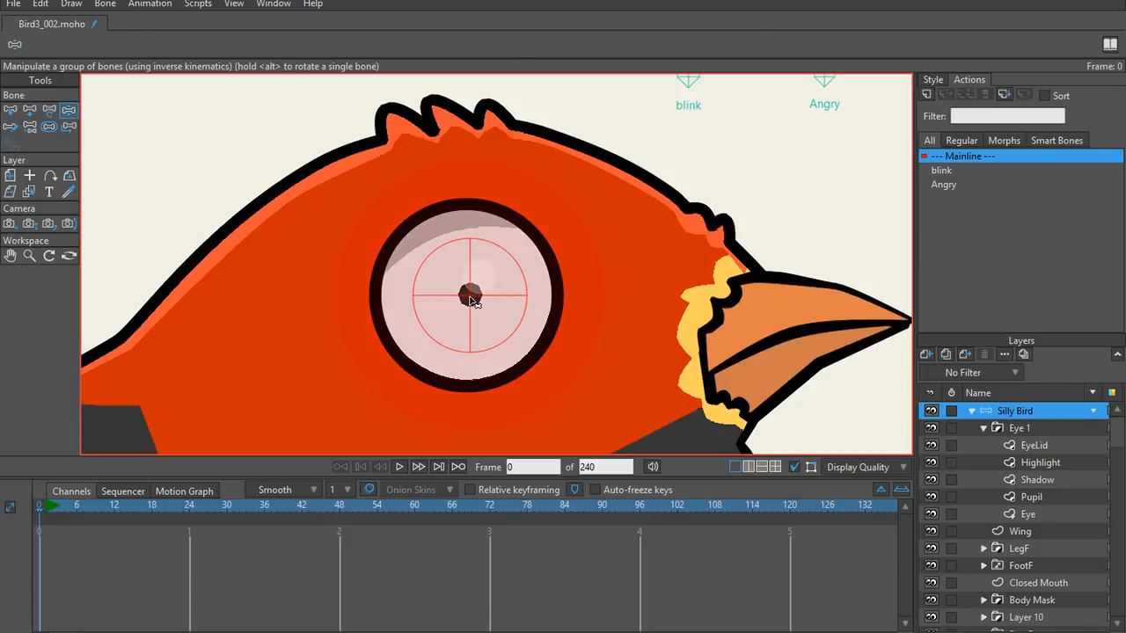
key("s")
key("t")
key("s")
key("t")
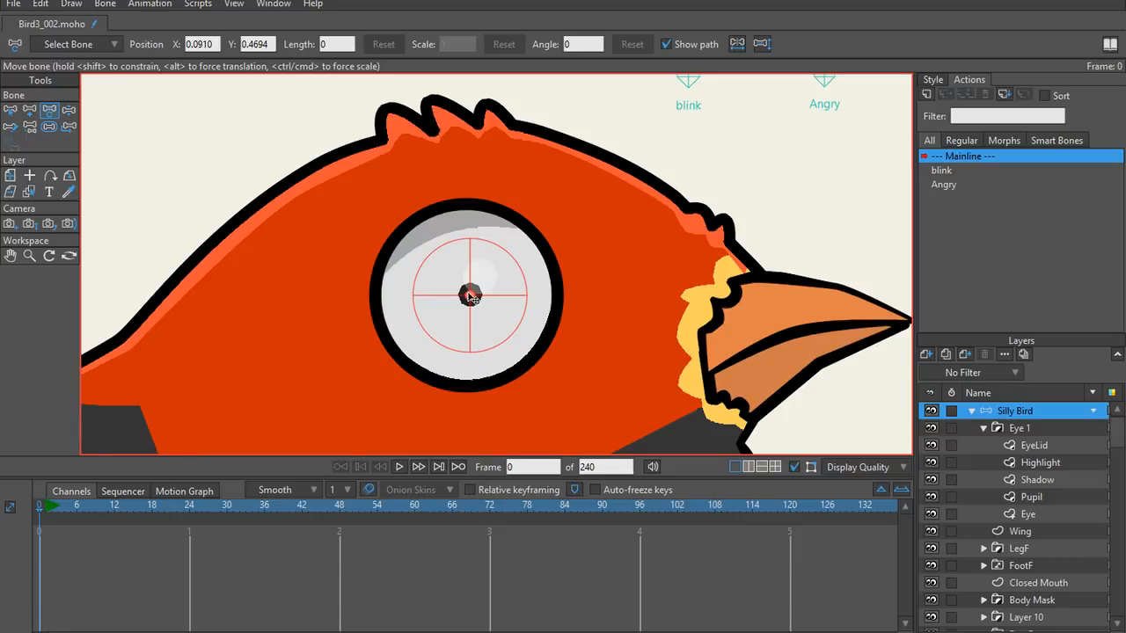
scroll(476, 296, "down", 4)
scroll(476, 295, "up", 4)
scroll(440, 240, "down", 1)
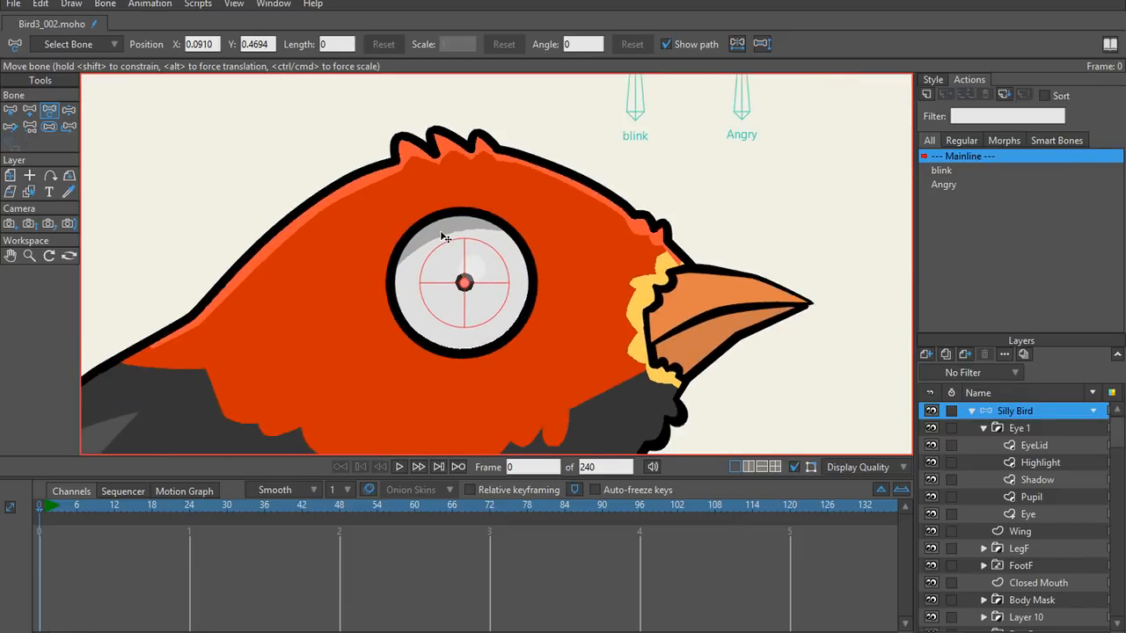
scroll(536, 231, "down", 1)
left_click_drag(559, 229, 466, 245)
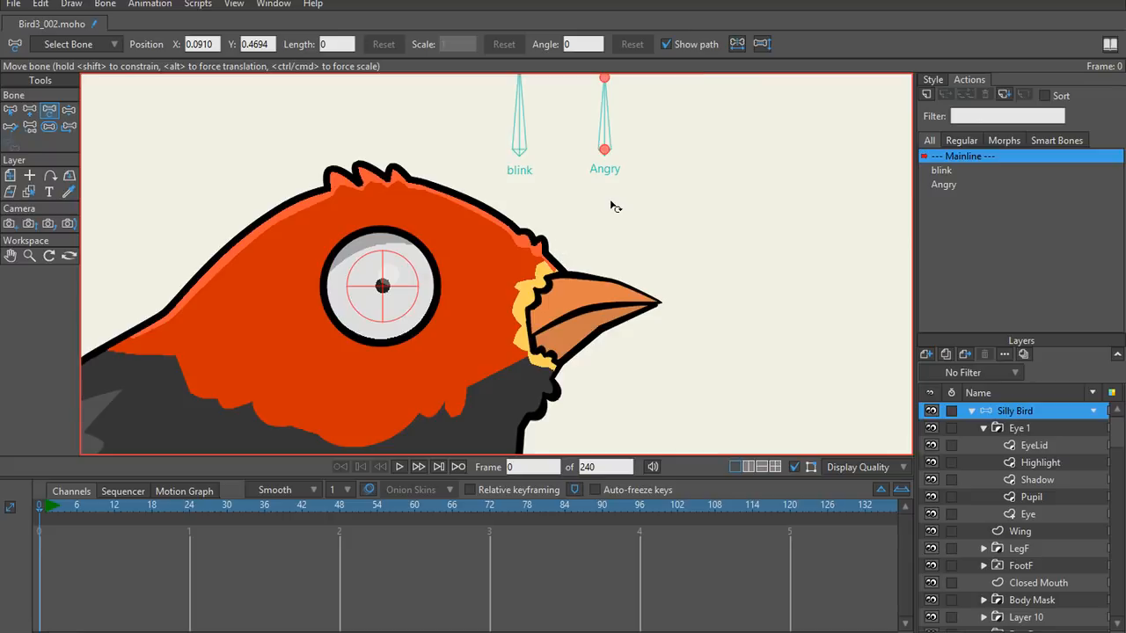
left_click_drag(477, 185, 483, 238)
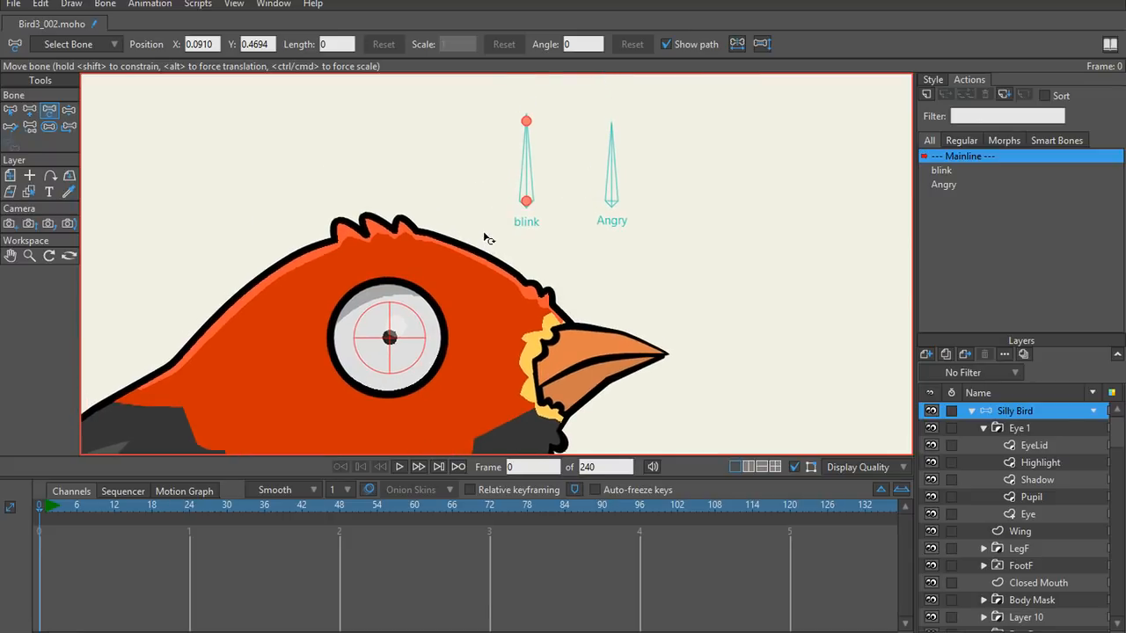
scroll(494, 239, "down", 1)
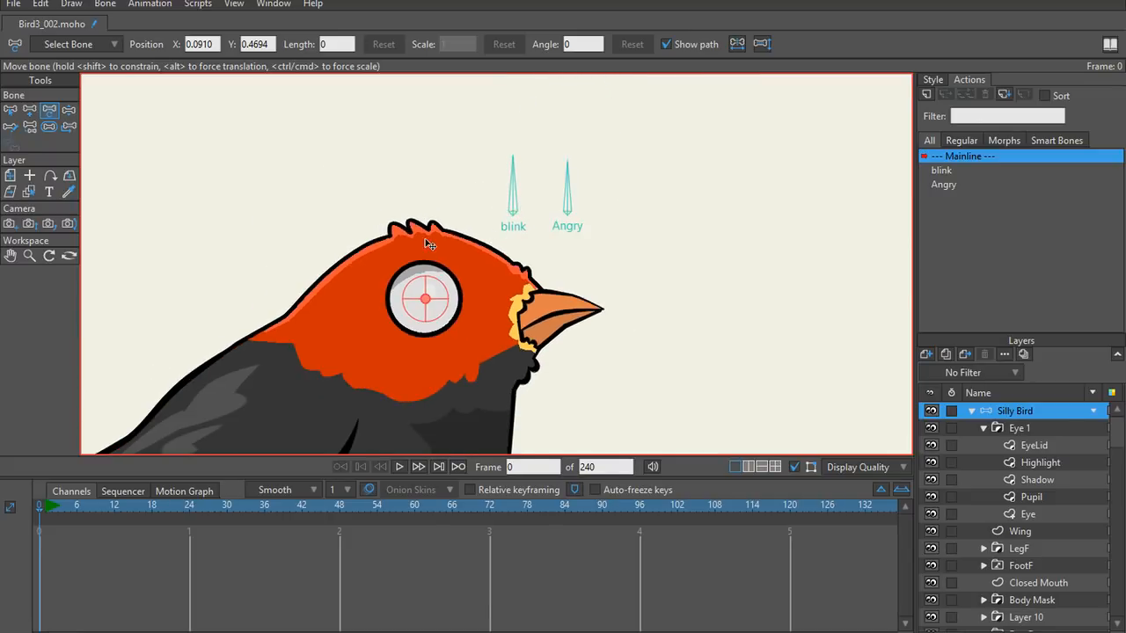
scroll(427, 244, "up", 1)
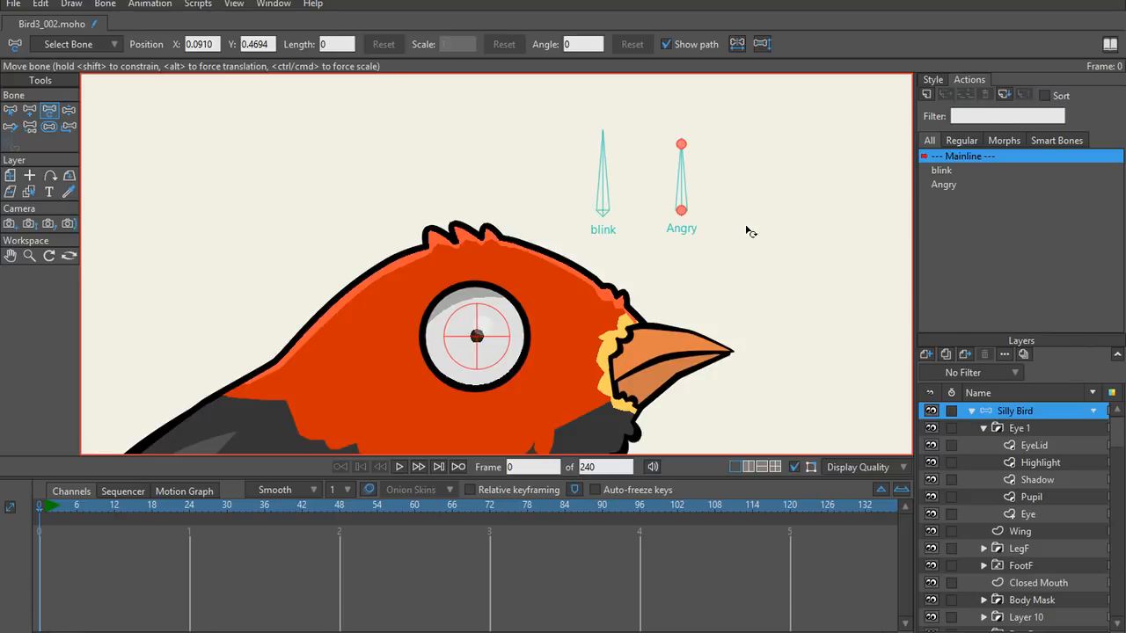
left_click_drag(796, 229, 702, 237)
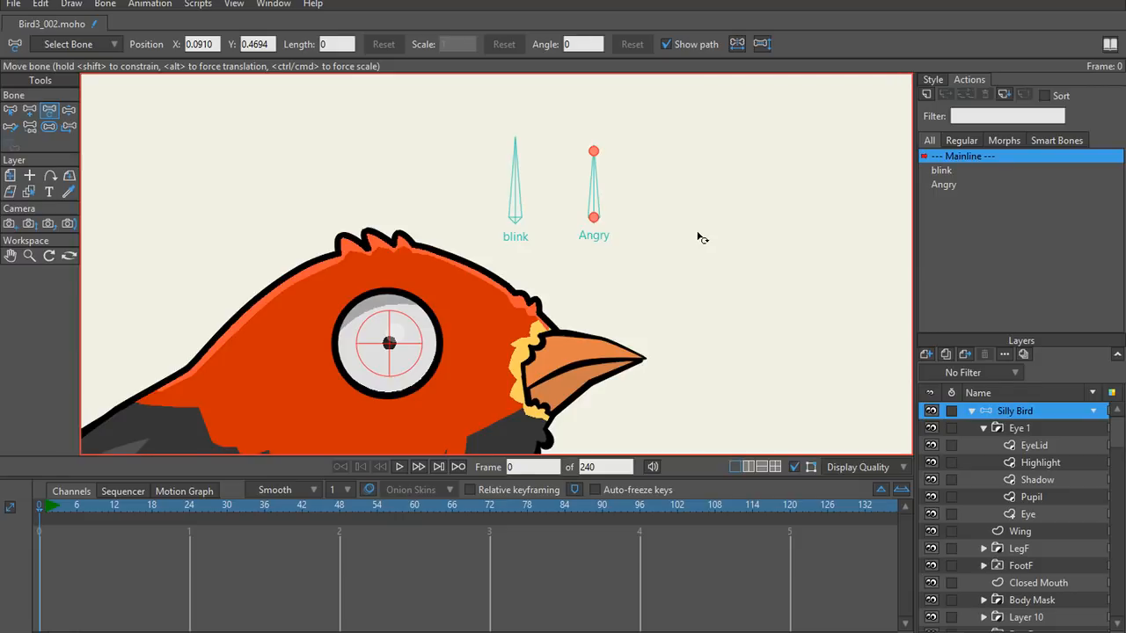
scroll(702, 237, "up", 2)
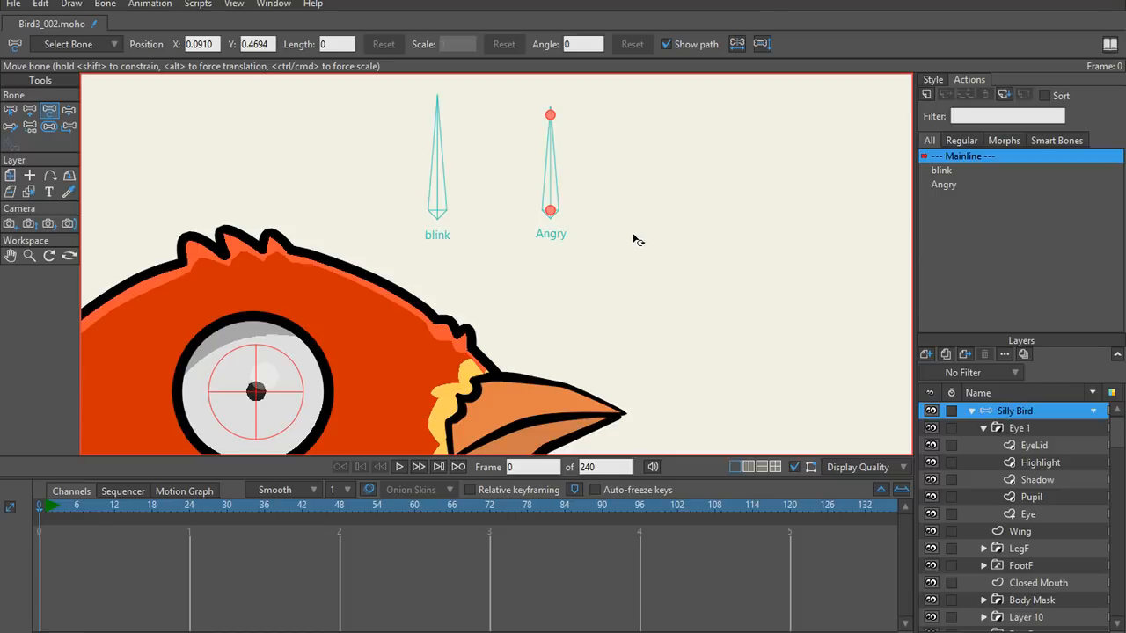
scroll(630, 226, "down", 3)
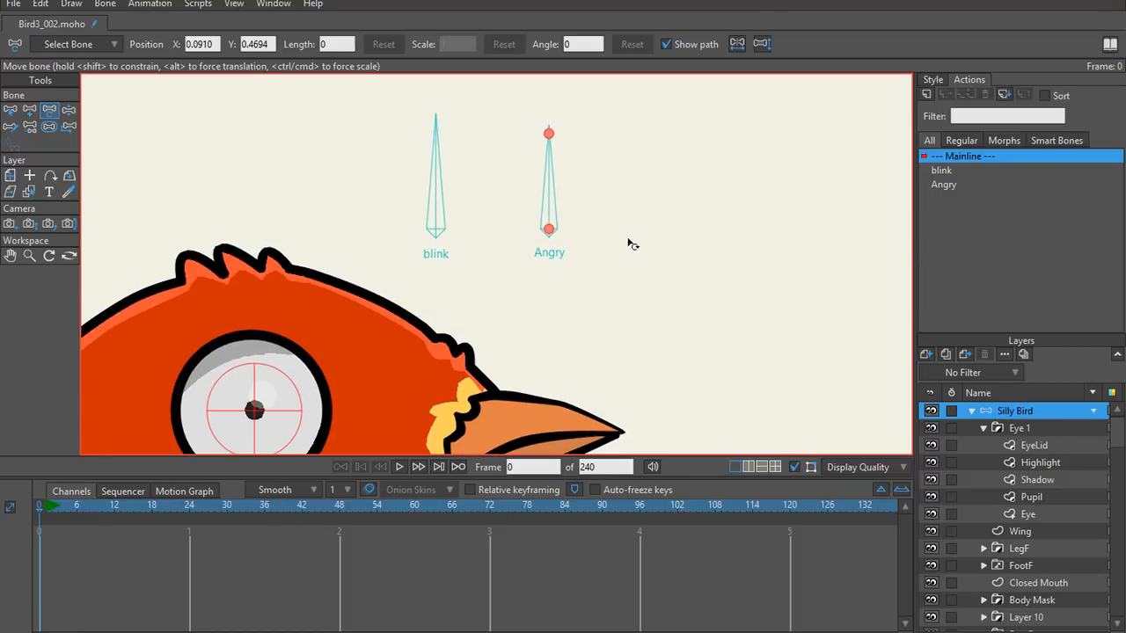
key("a")
left_click(678, 220)
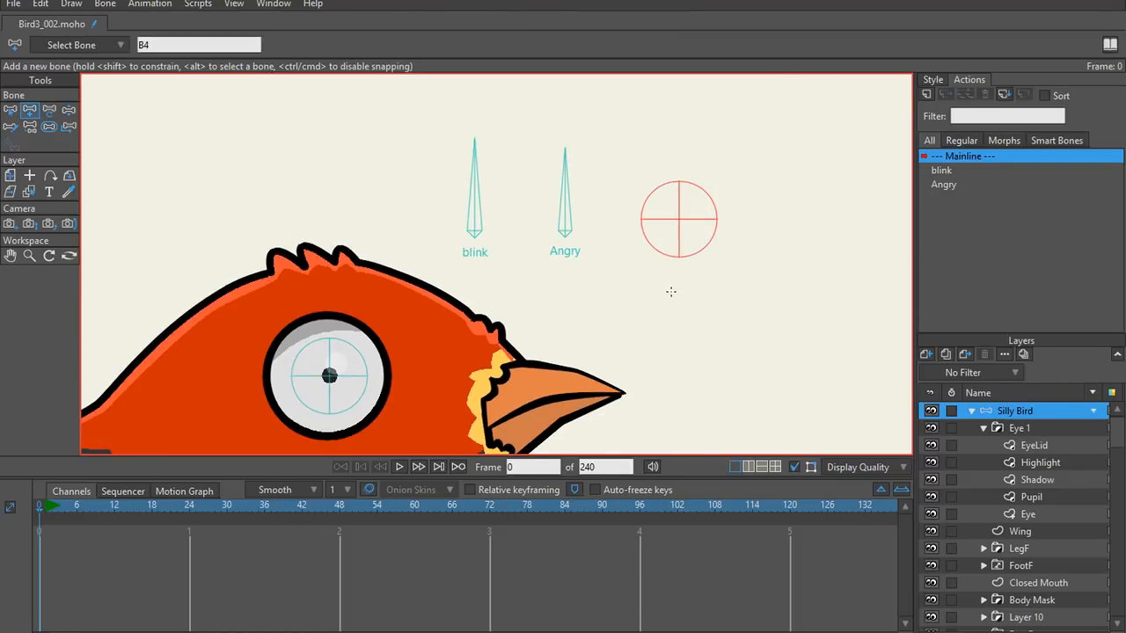
key("ctrl+z")
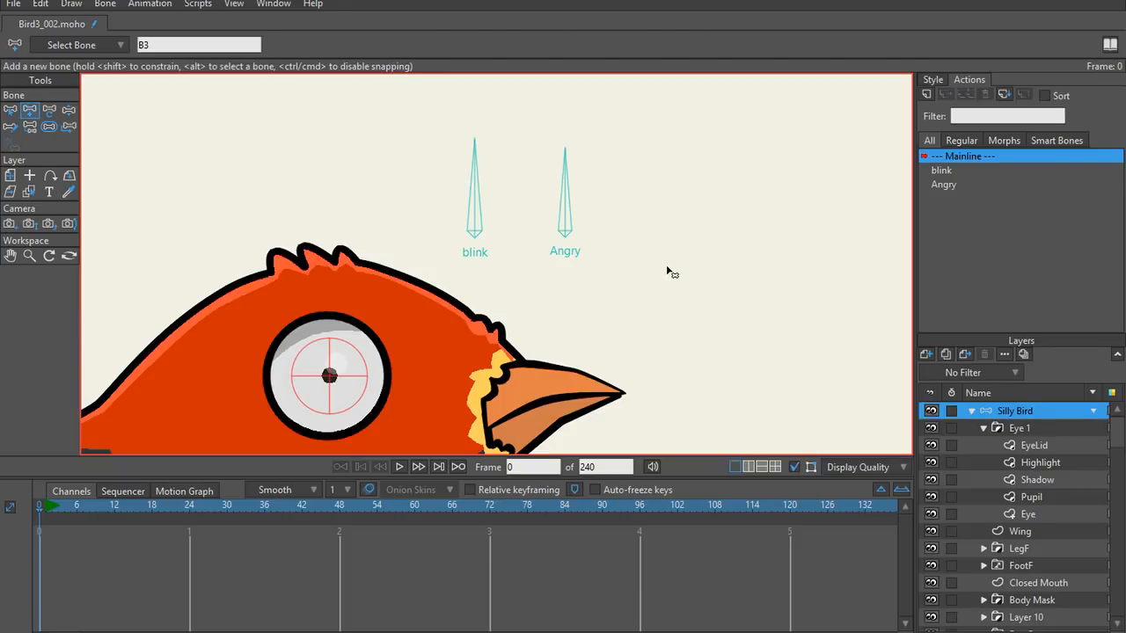
Step: Deselect the pupil's pin bone, add another pin bone beside the Angry bone, and set its bone strength to 0
left_click(664, 262, "alt")
left_click(661, 226)
key("s")
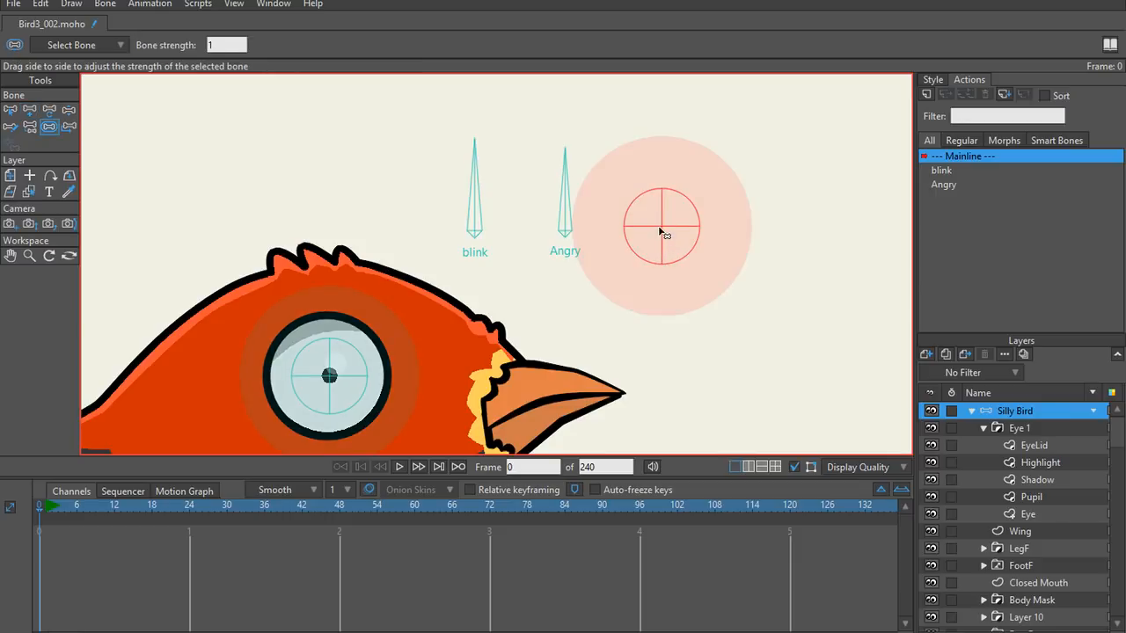
left_click_drag(589, 214, 553, 208)
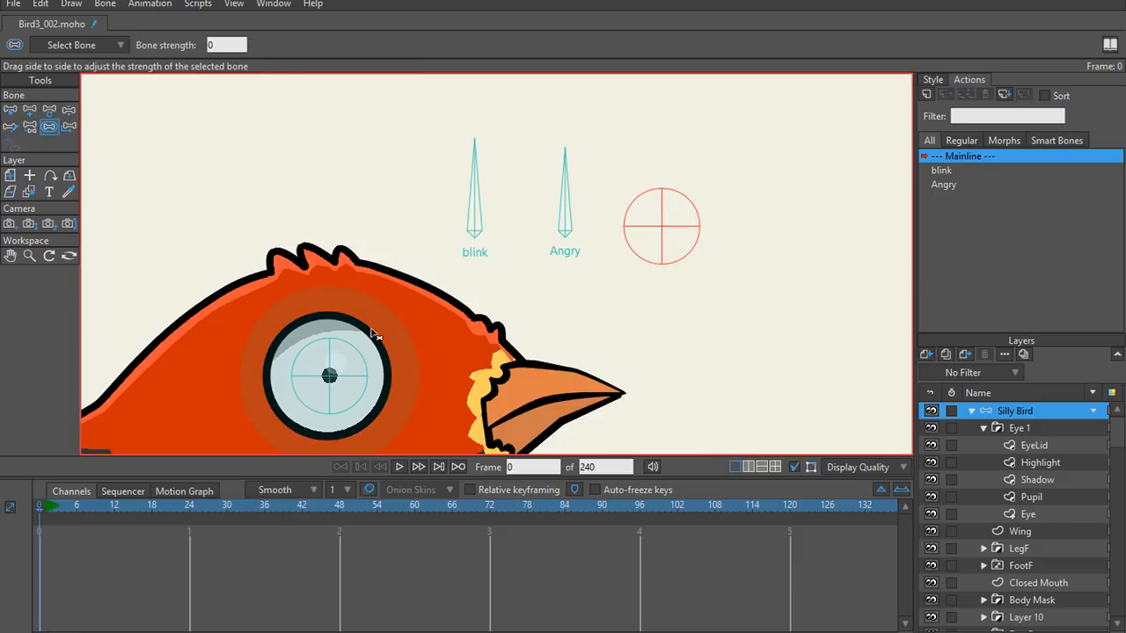
Step: Select the pin bone on the pupil and set its bone strength to 0.4878
left_click(330, 378)
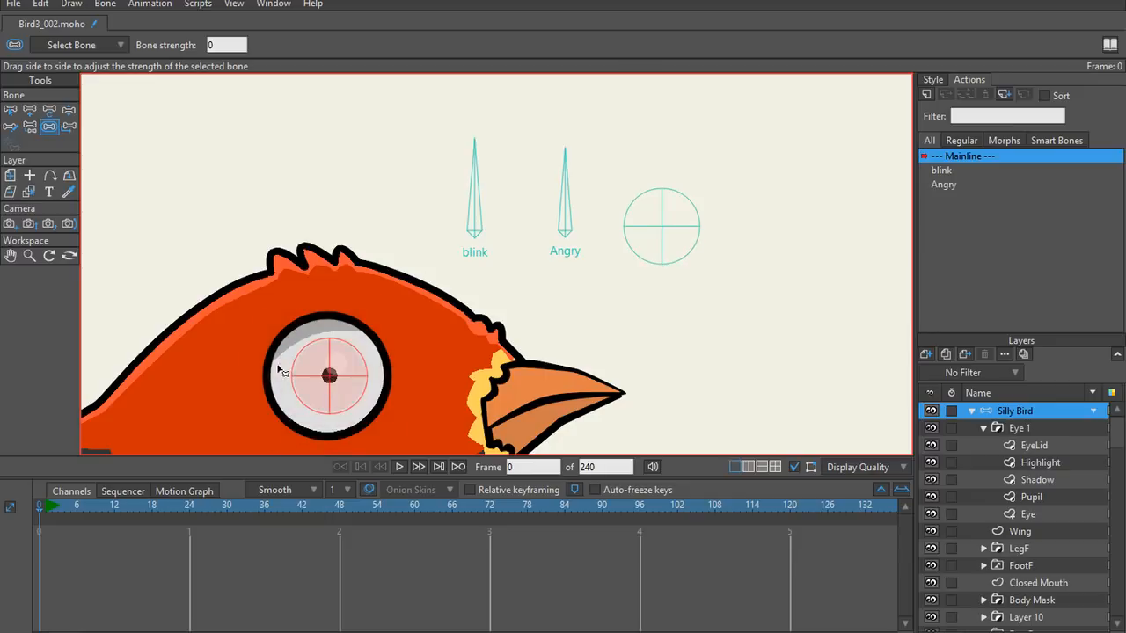
scroll(331, 387, "up", 5)
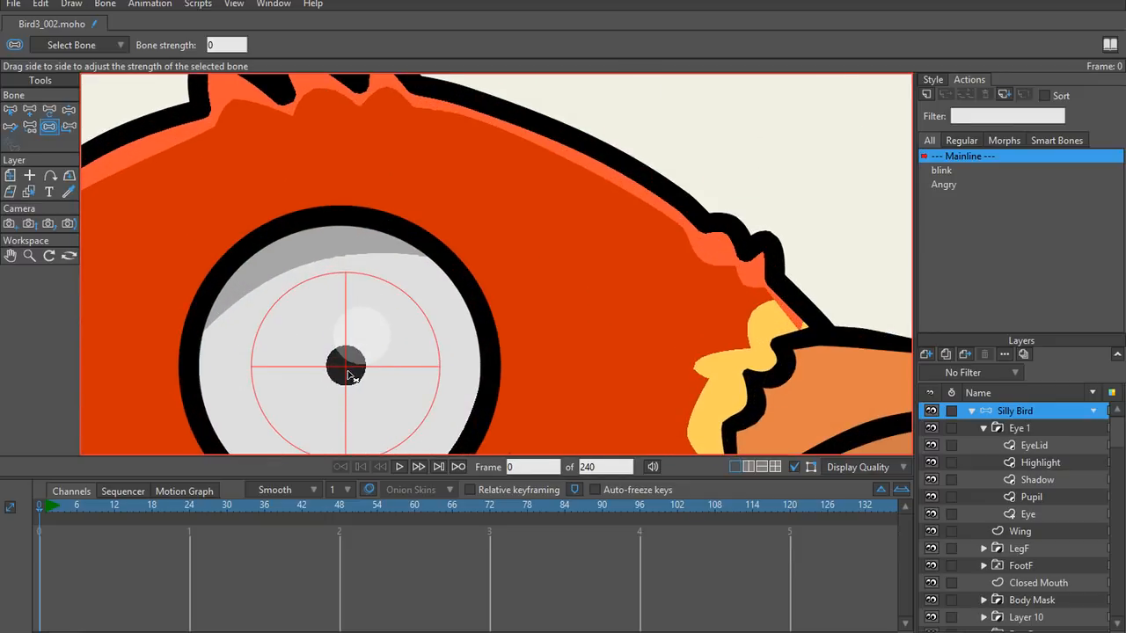
scroll(343, 371, "down", 3)
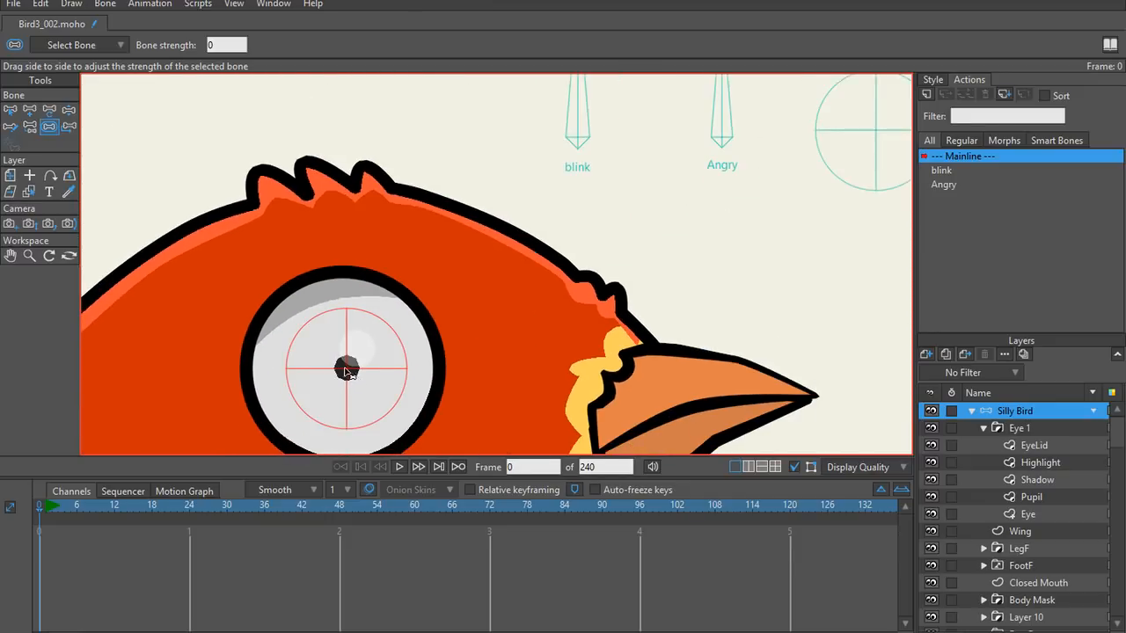
mouse_move(352, 376)
left_mouse_down()
mouse_move(382, 395)
mouse_move(370, 384)
left_mouse_up()
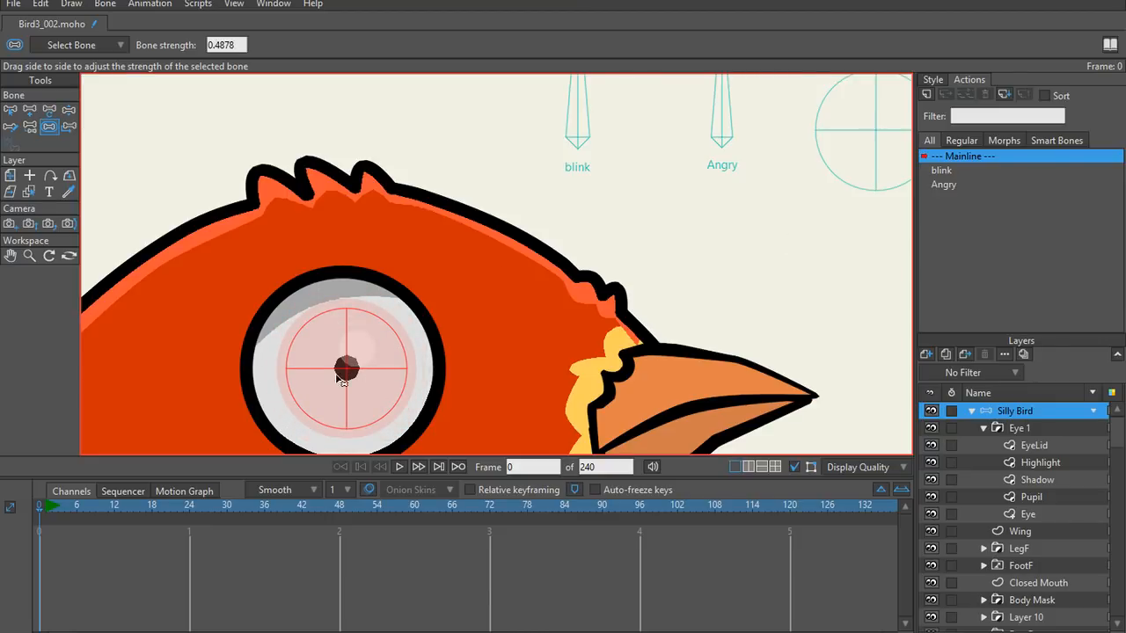
scroll(350, 371, "up", 3)
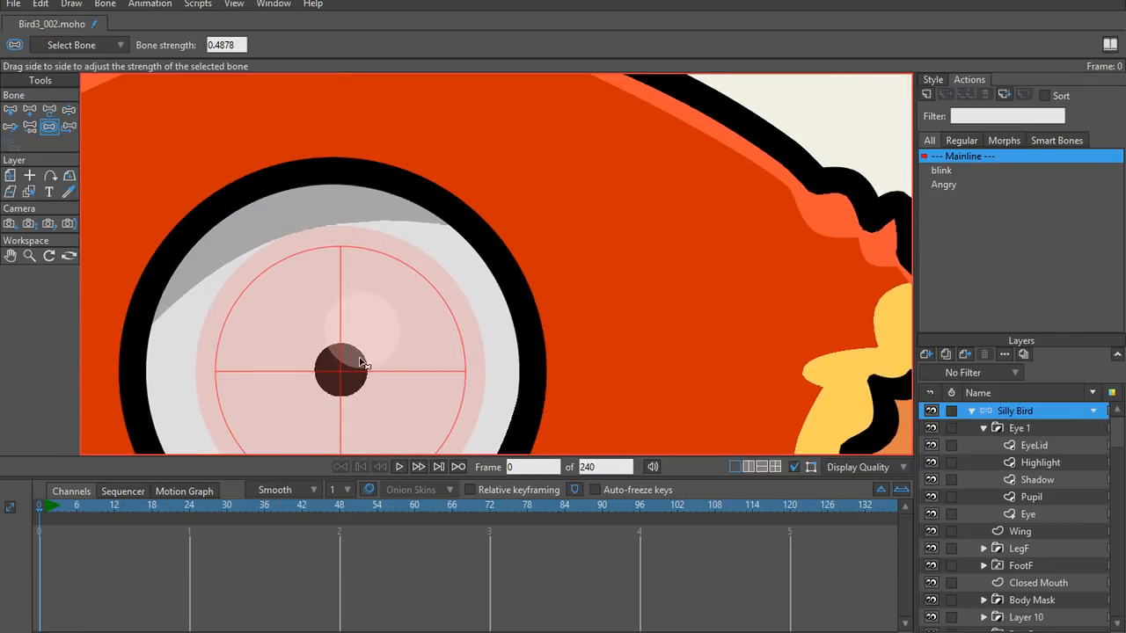
scroll(363, 360, "down", 2)
left_click_drag(363, 361, 351, 319)
scroll(729, 252, "down", 3)
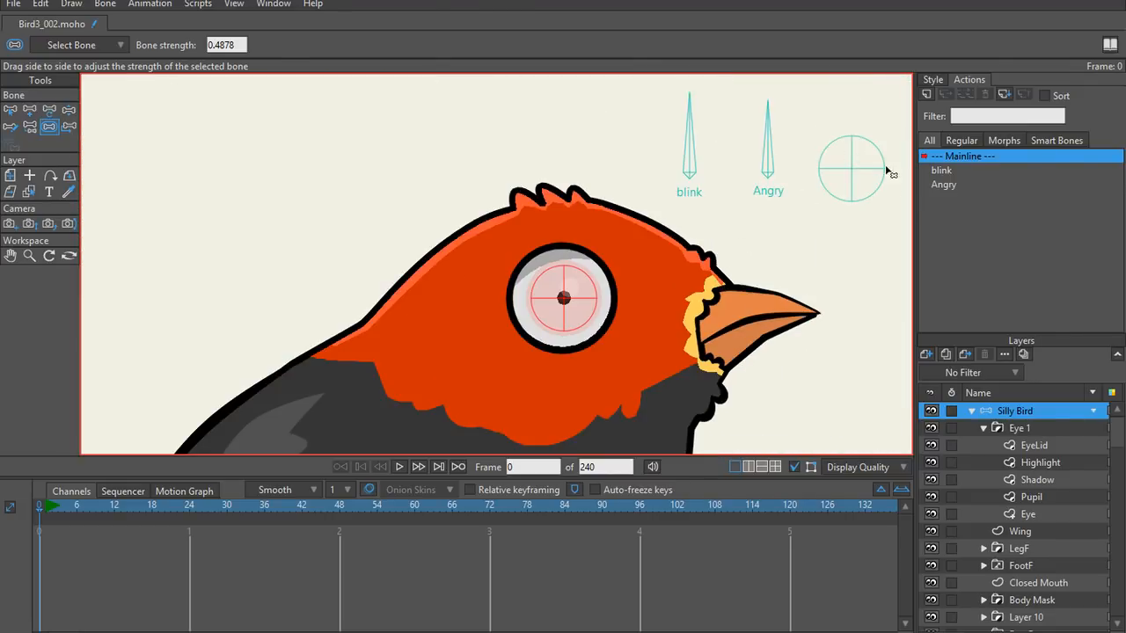
scroll(795, 262, "up", 1)
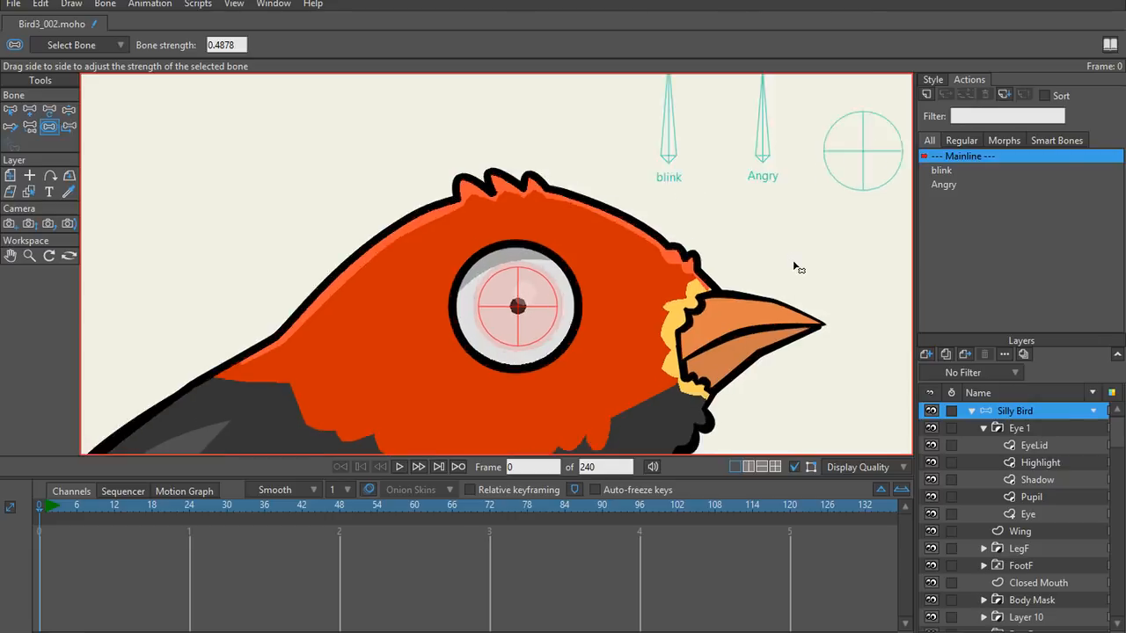
scroll(795, 263, "down", 1)
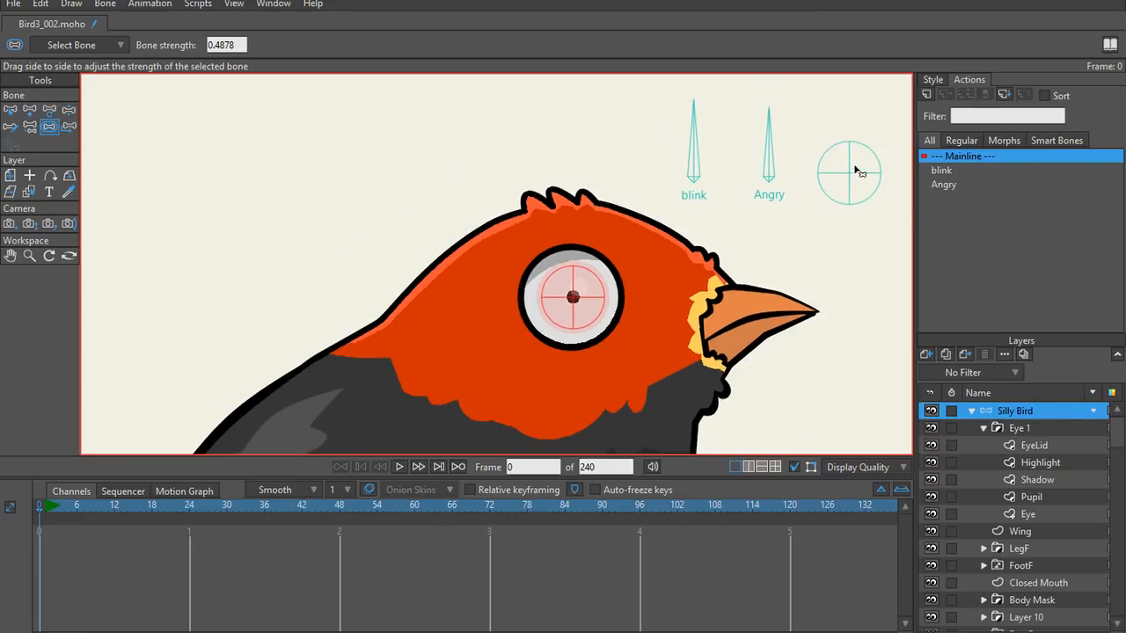
scroll(804, 243, "down", 1)
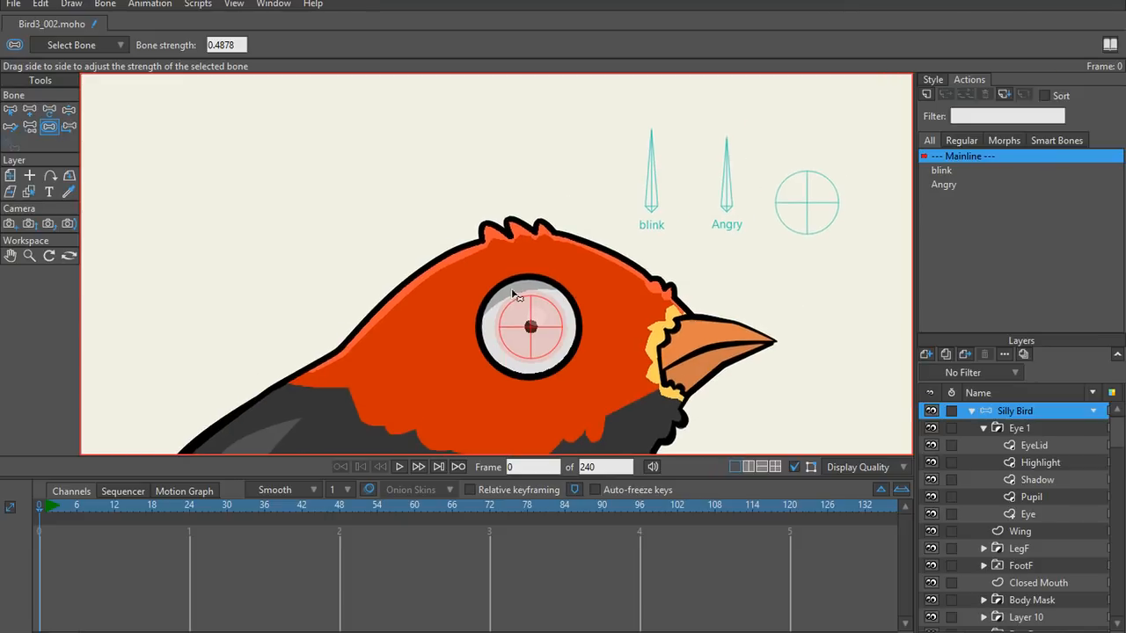
scroll(704, 266, "up", 5)
scroll(704, 266, "down", 3)
scroll(284, 322, "up", 5)
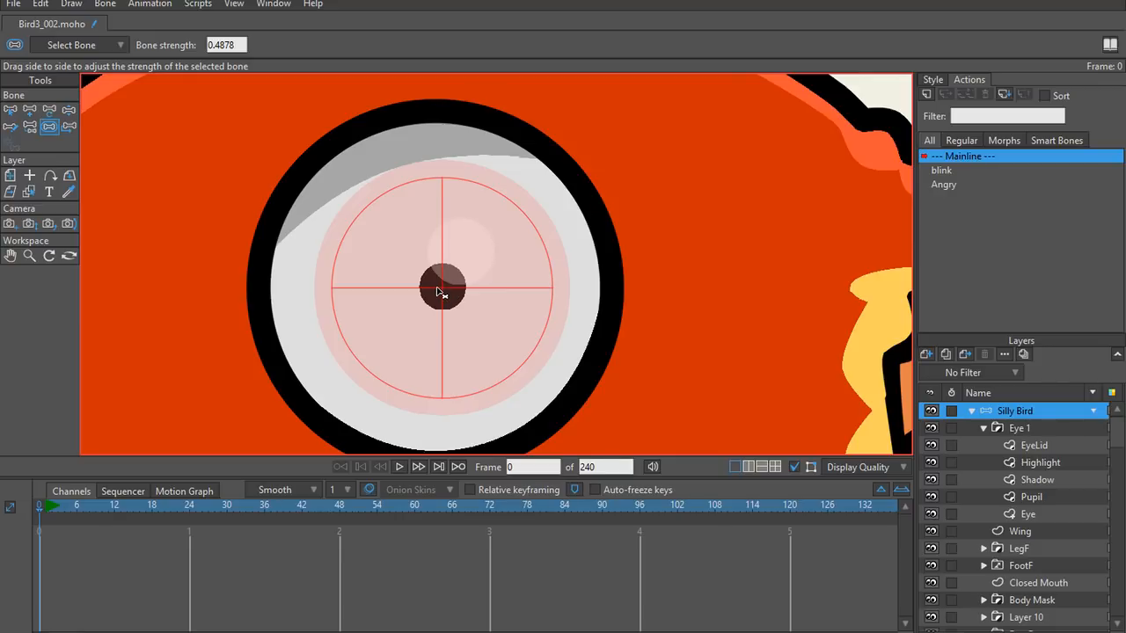
Step: Pick the Pupil layer on the canvas, return to the Silly Bird layer, and test moving the pupil's pin bone at frame 0
left_click(442, 292, "ctrl+alt")
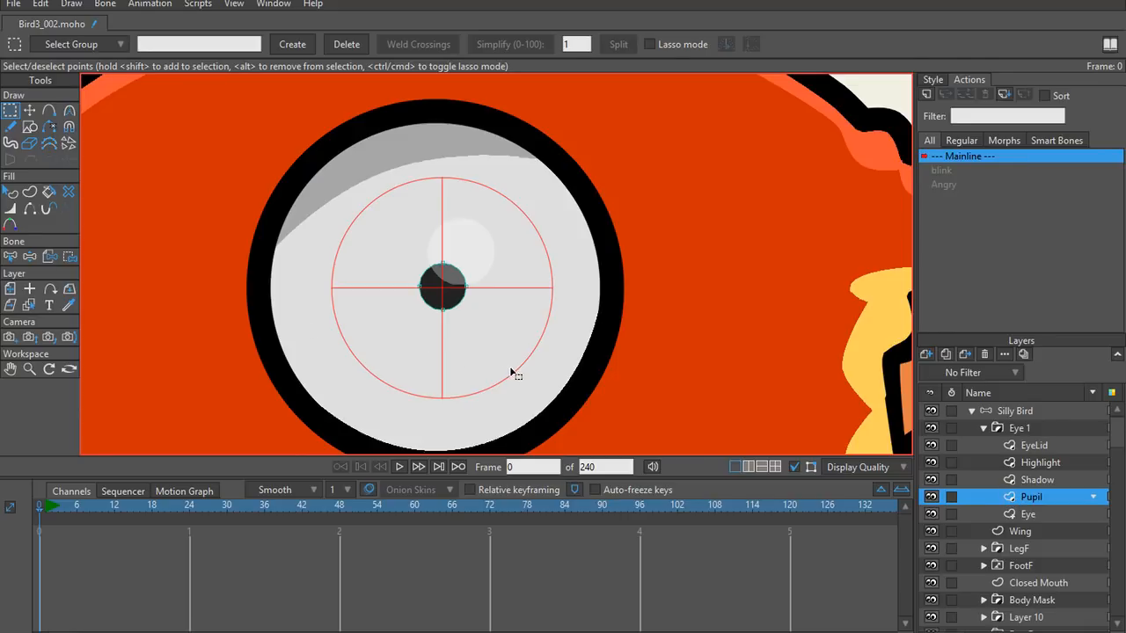
scroll(447, 283, "down", 2)
key("t")
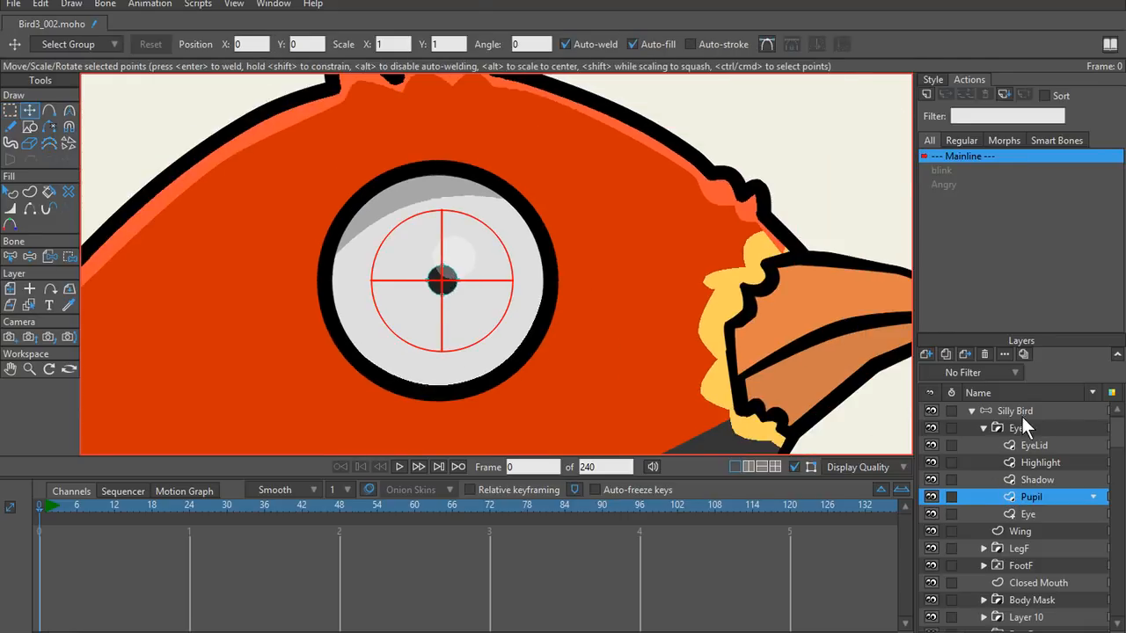
left_click(1016, 411)
key("t")
mouse_move(443, 285)
left_mouse_down()
mouse_move(414, 289)
mouse_move(440, 301)
left_mouse_up()
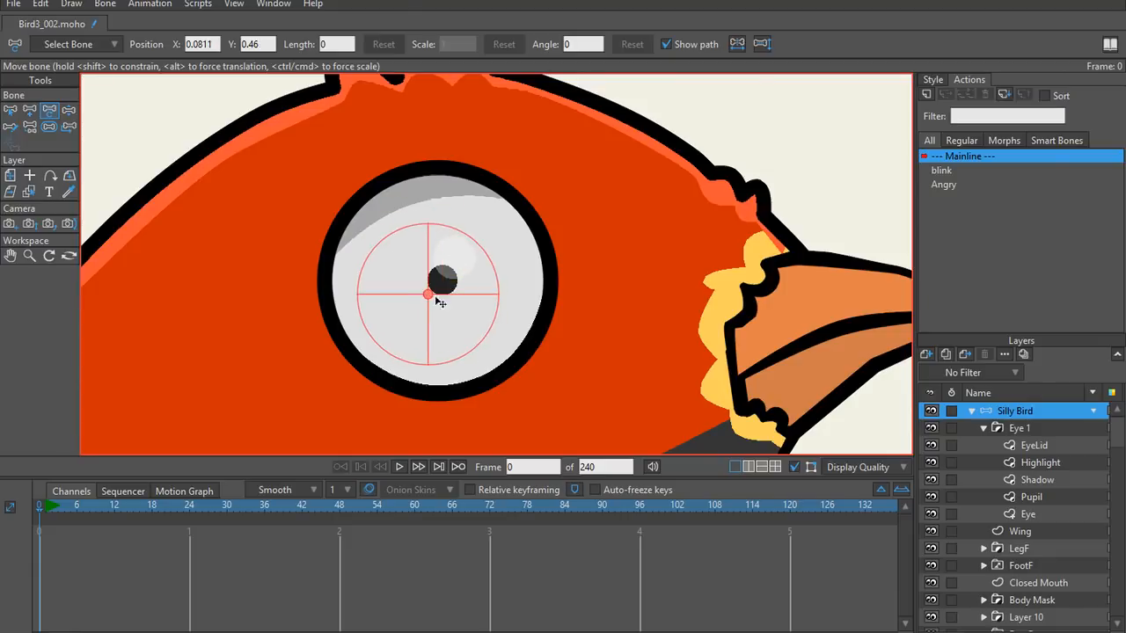
key("z")
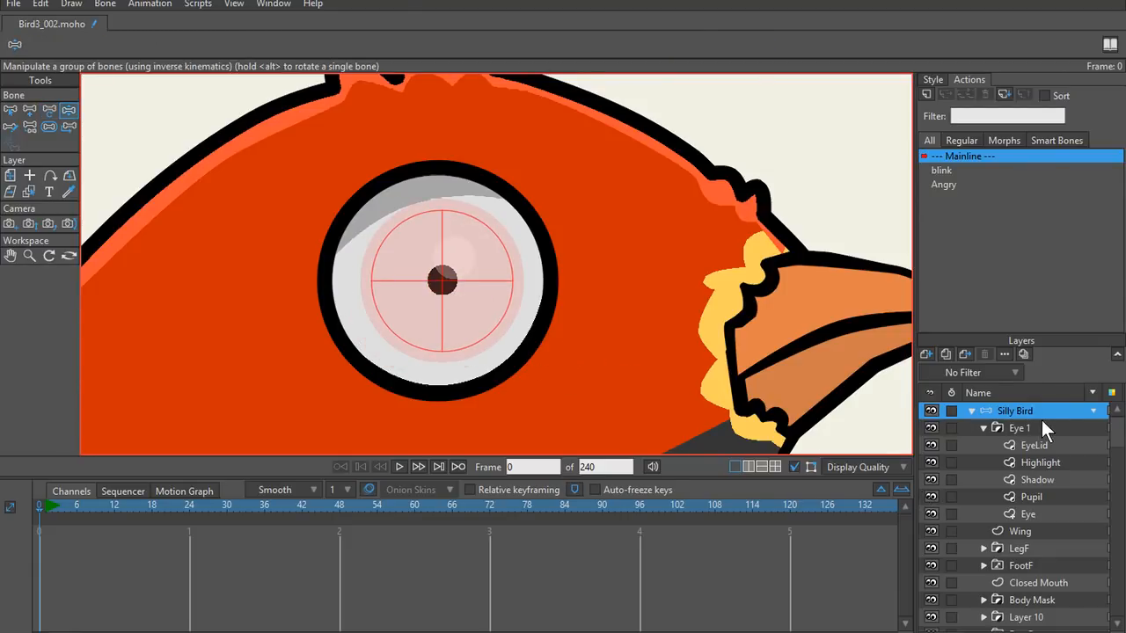
Step: Select all points of the Pupil layer and examine the pin bone's area of influence around them
right_click(449, 290, "alt")
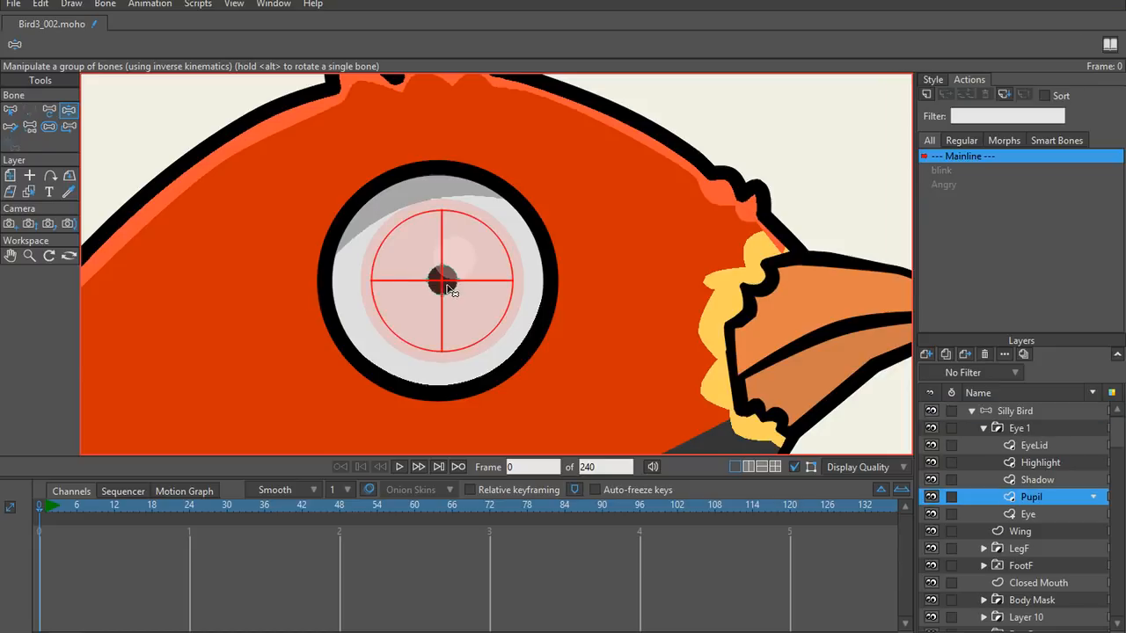
scroll(450, 290, "up", 5)
key("t")
key("ctrl+a")
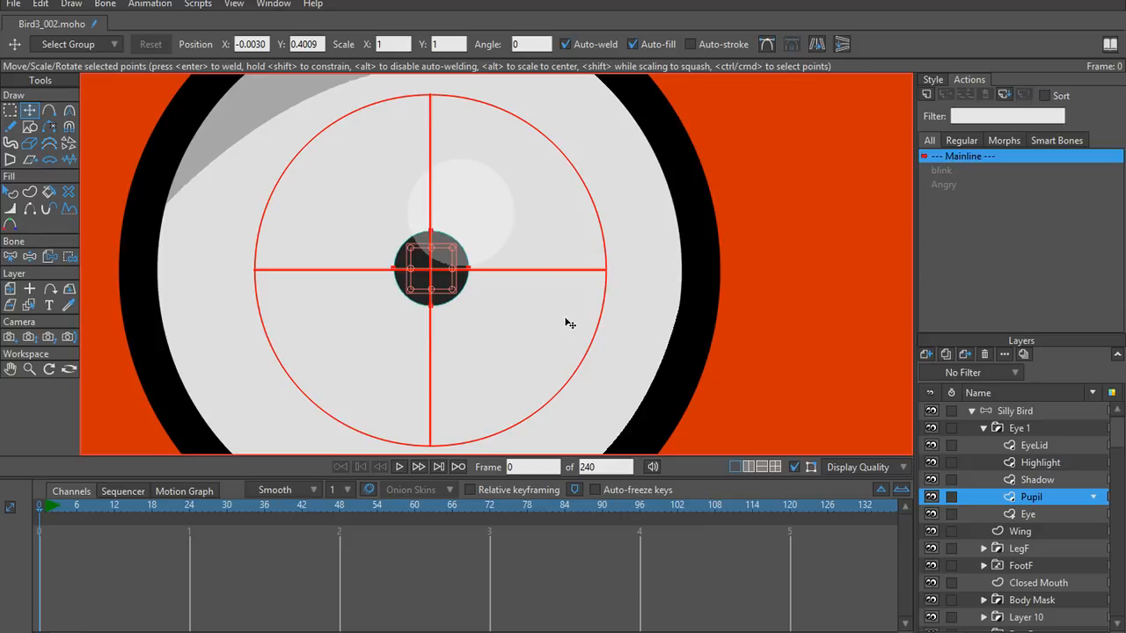
scroll(497, 305, "down", 3)
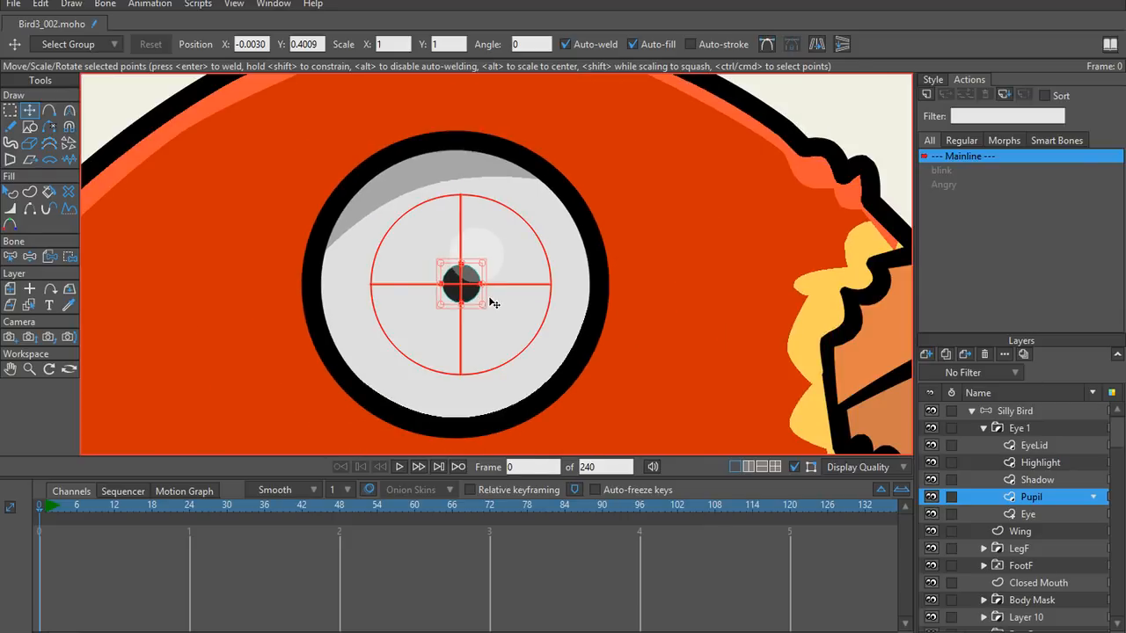
scroll(470, 299, "up", 3)
scroll(473, 303, "down", 3)
scroll(472, 304, "down", 3)
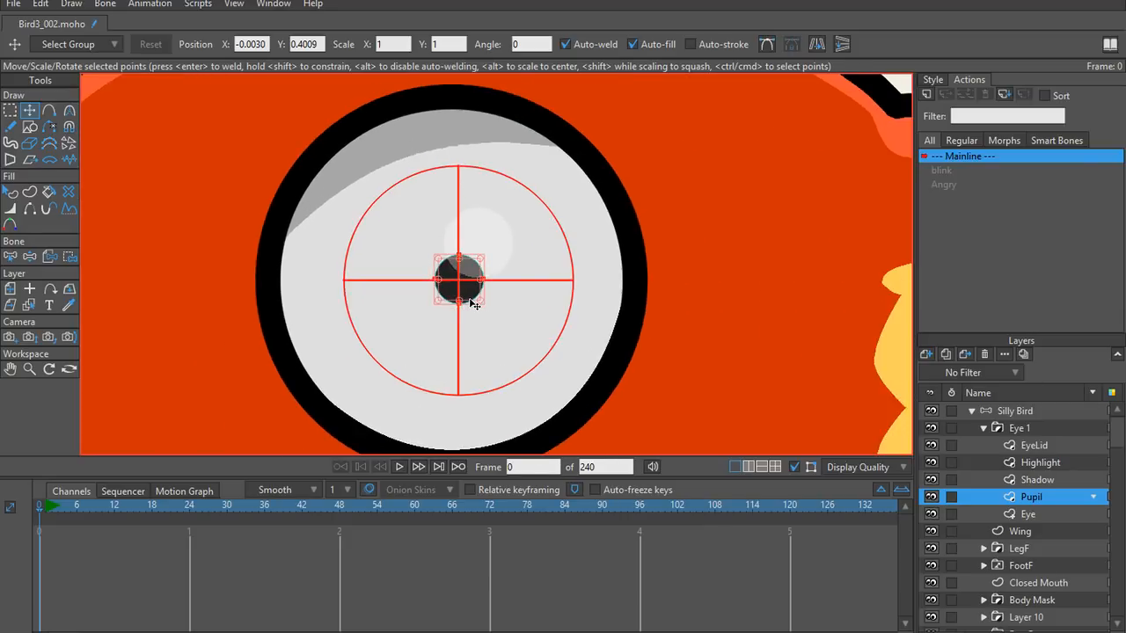
key("z")
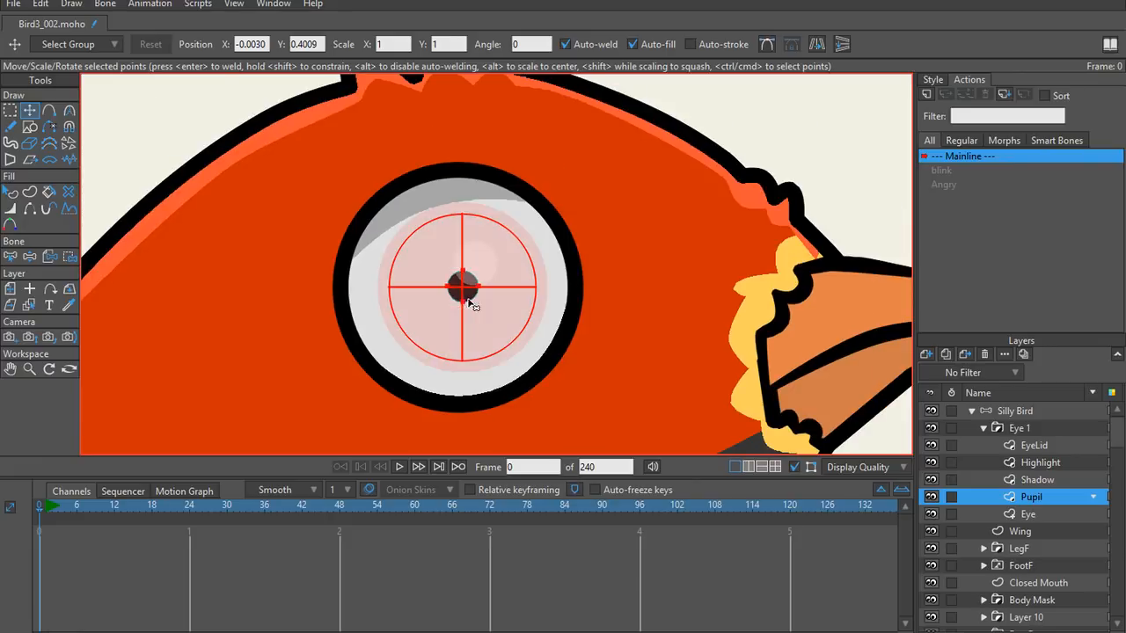
key("t")
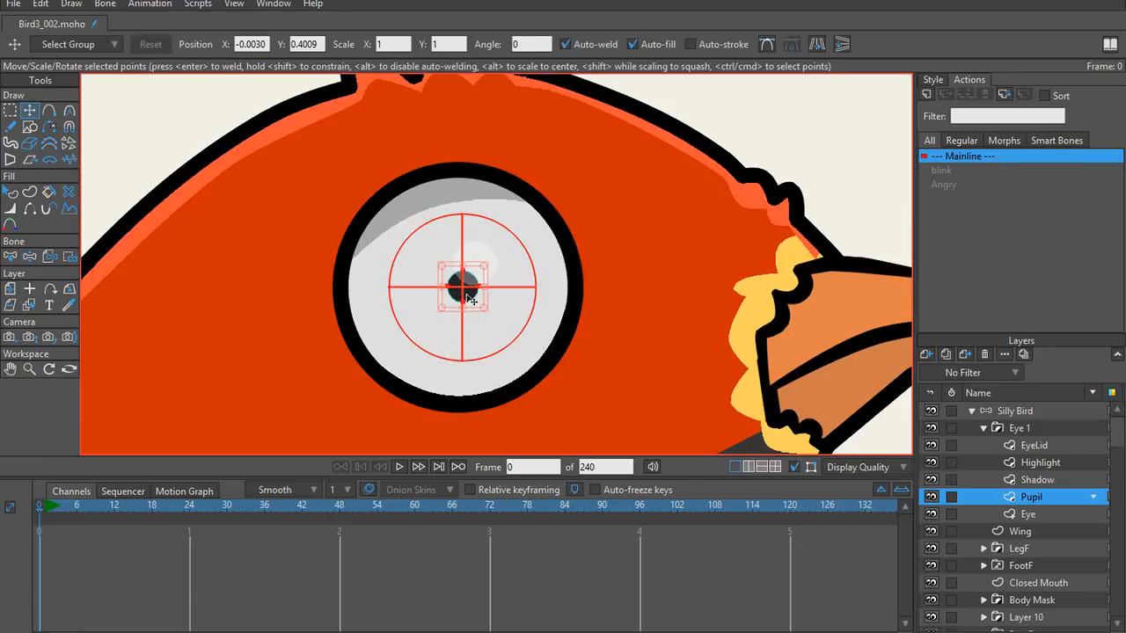
Step: Deselect the pupil's points at frame 1, test moving the pin bone on the Silly Bird layer, and undo the move
left_click(42, 502)
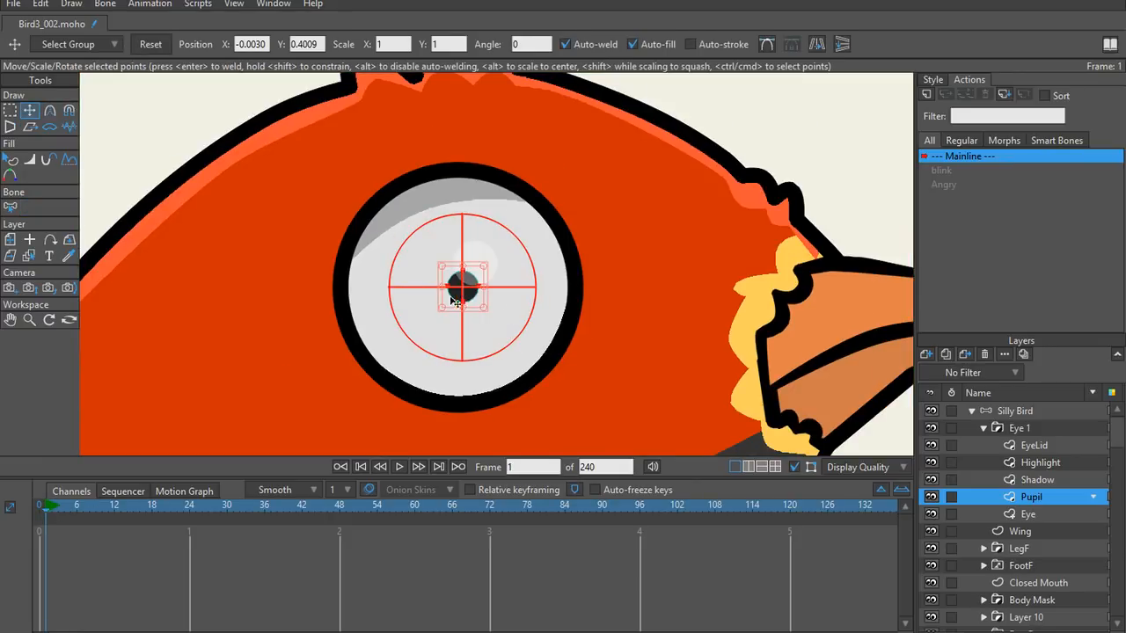
key("ctrl+d")
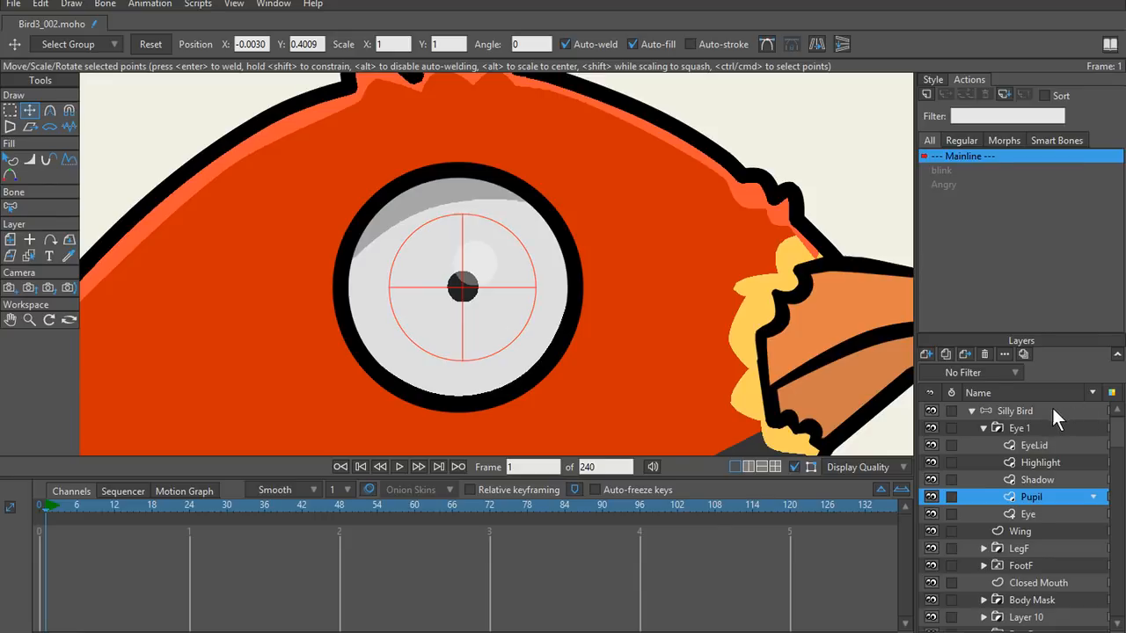
left_click(1052, 411)
key("t")
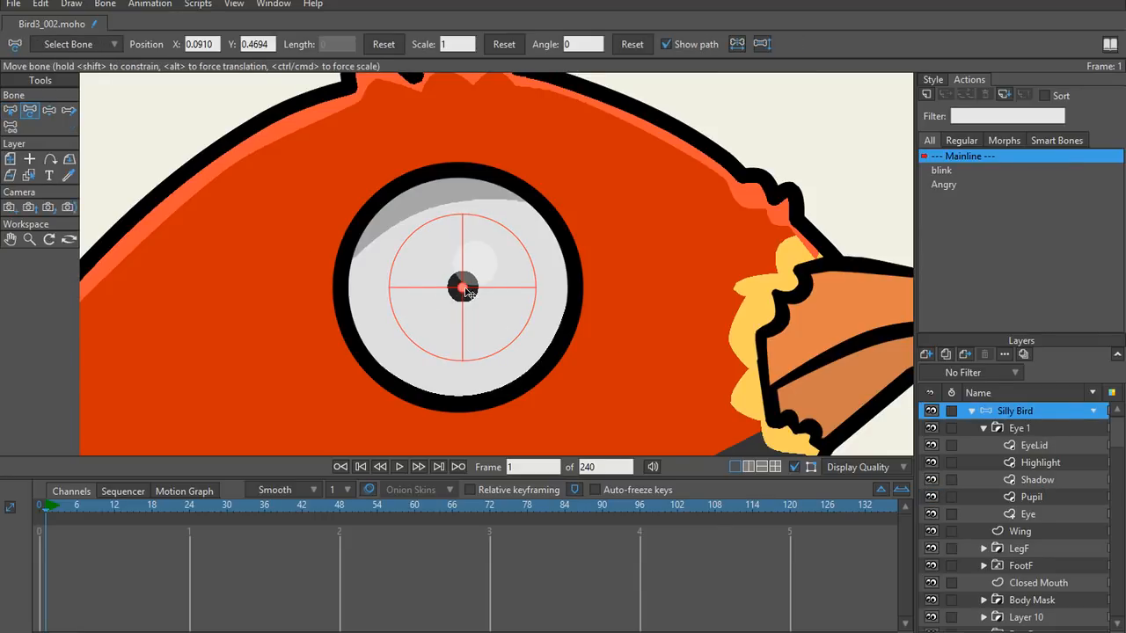
left_click_drag(466, 293, 447, 258)
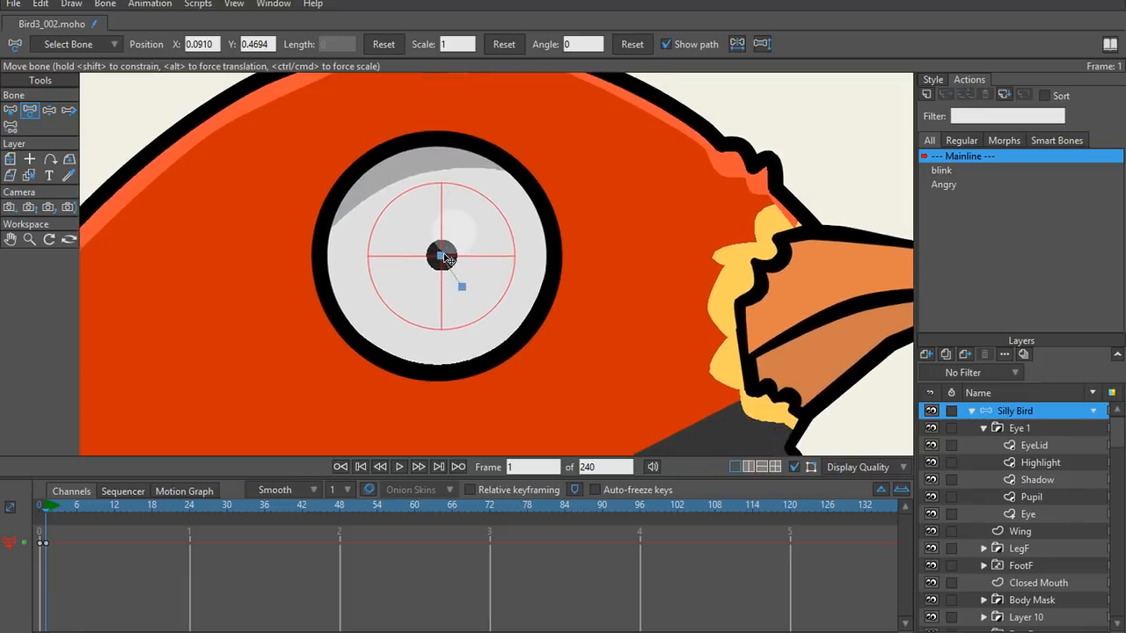
scroll(486, 280, "down", 6)
key("ctrl+z")
scroll(438, 308, "up", 5)
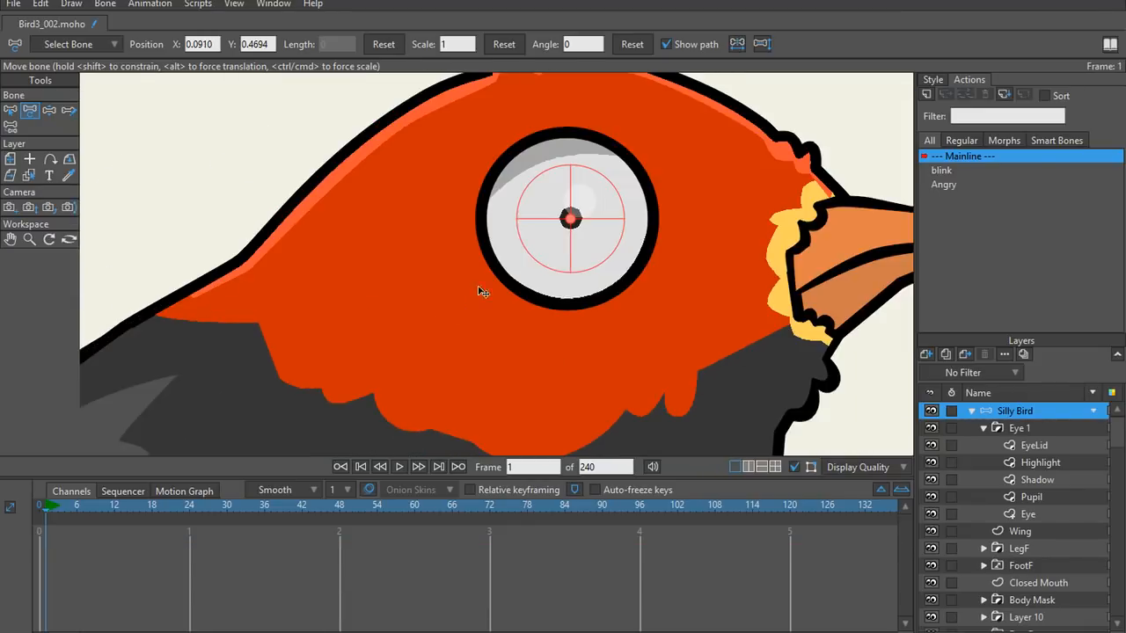
scroll(572, 284, "up", 3)
scroll(512, 287, "down", 4)
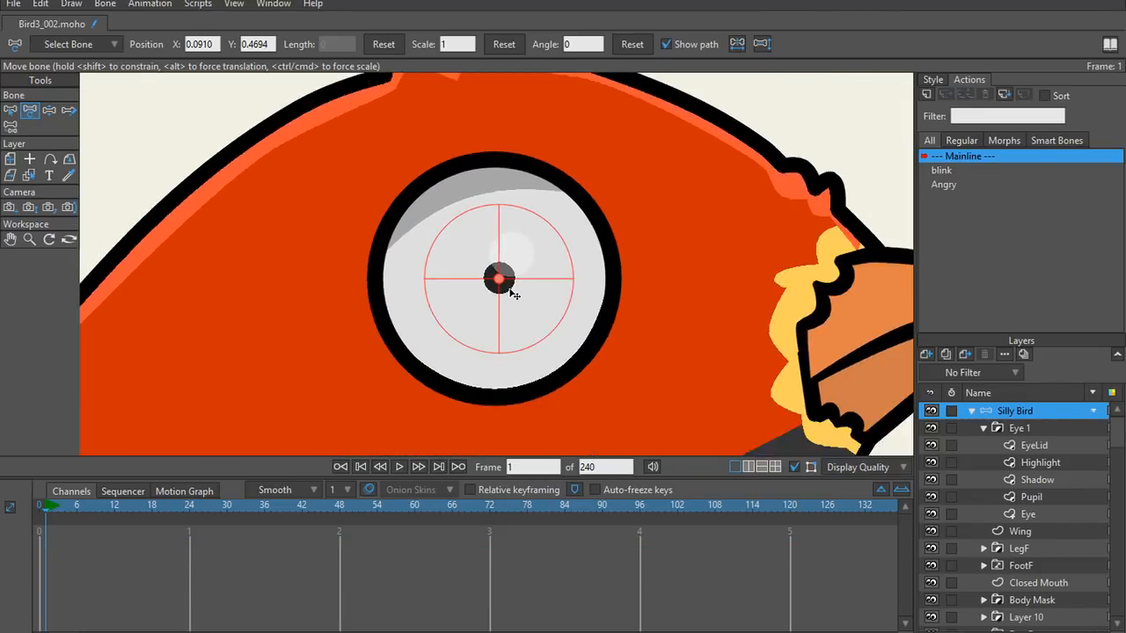
scroll(510, 289, "up", 3)
scroll(496, 402, "down", 4)
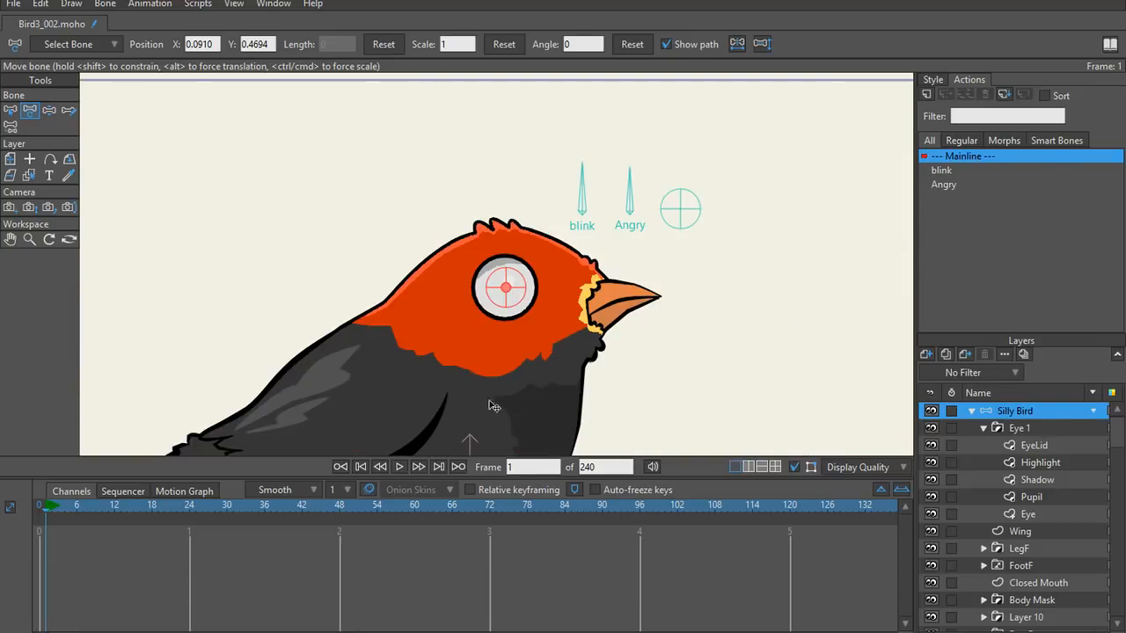
scroll(507, 354, "up", 3)
scroll(502, 378, "up", 2)
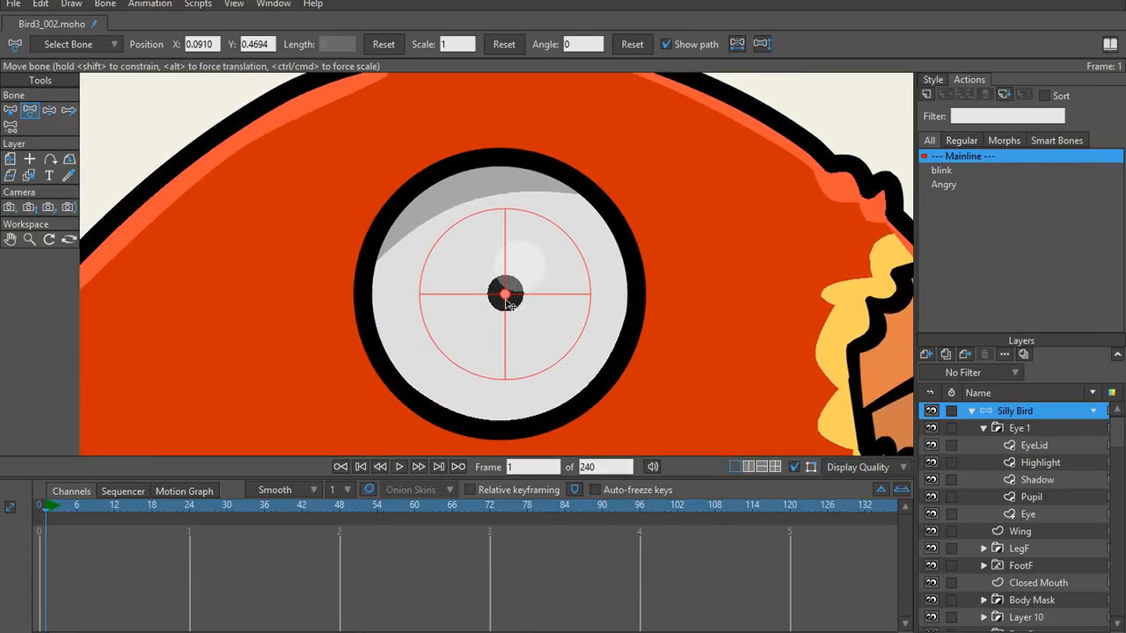
Step: Activate the Pupil layer from the canvas and select the pin bone on the pupil with the Select Bone tool
left_click(510, 299, "ctrl+alt")
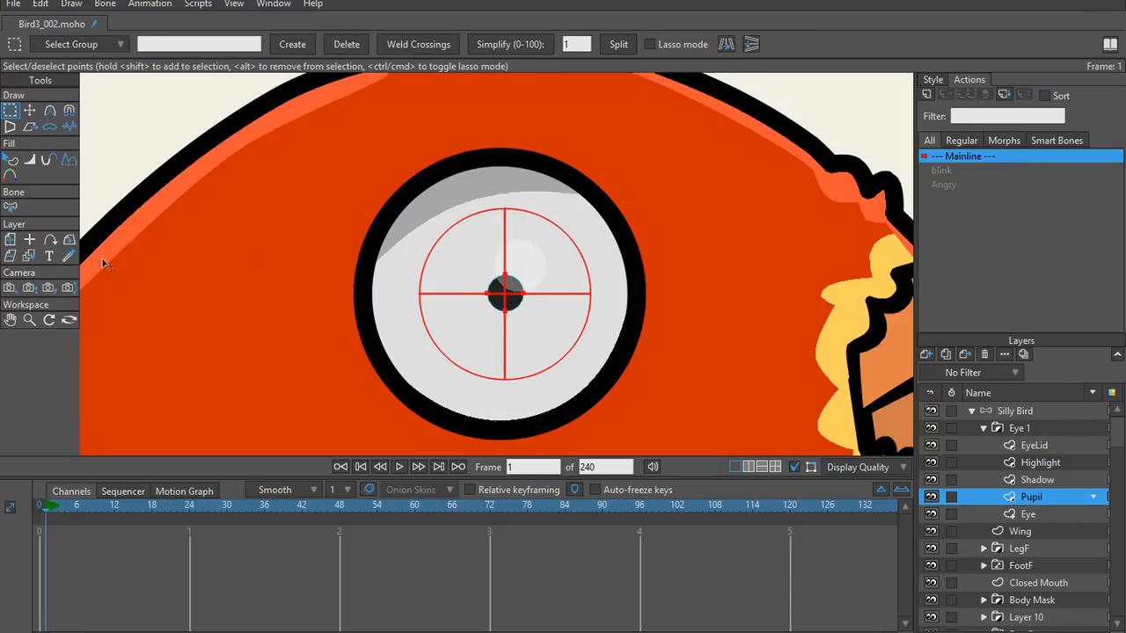
key("b")
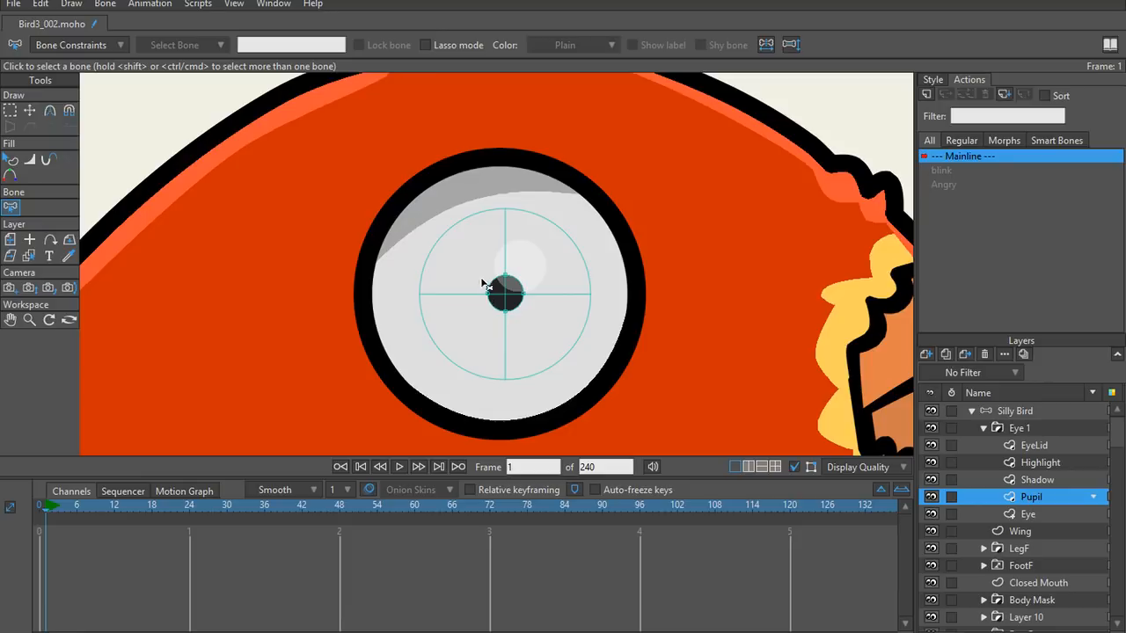
left_click(489, 332)
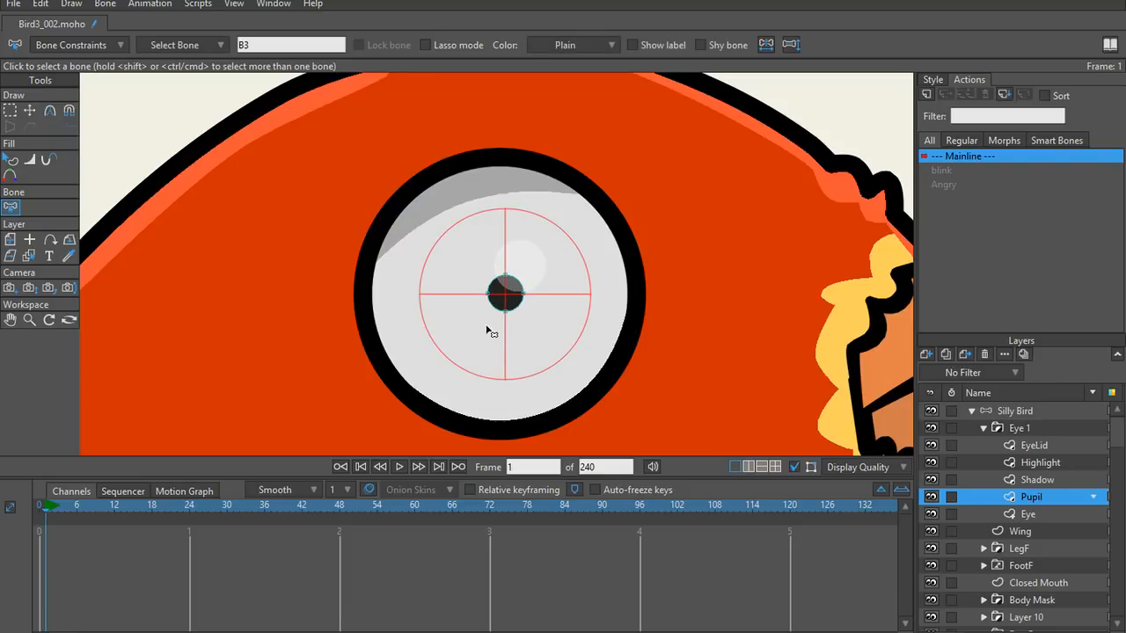
left_click(1046, 479)
left_click(1042, 493)
scroll(410, 254, "down", 3)
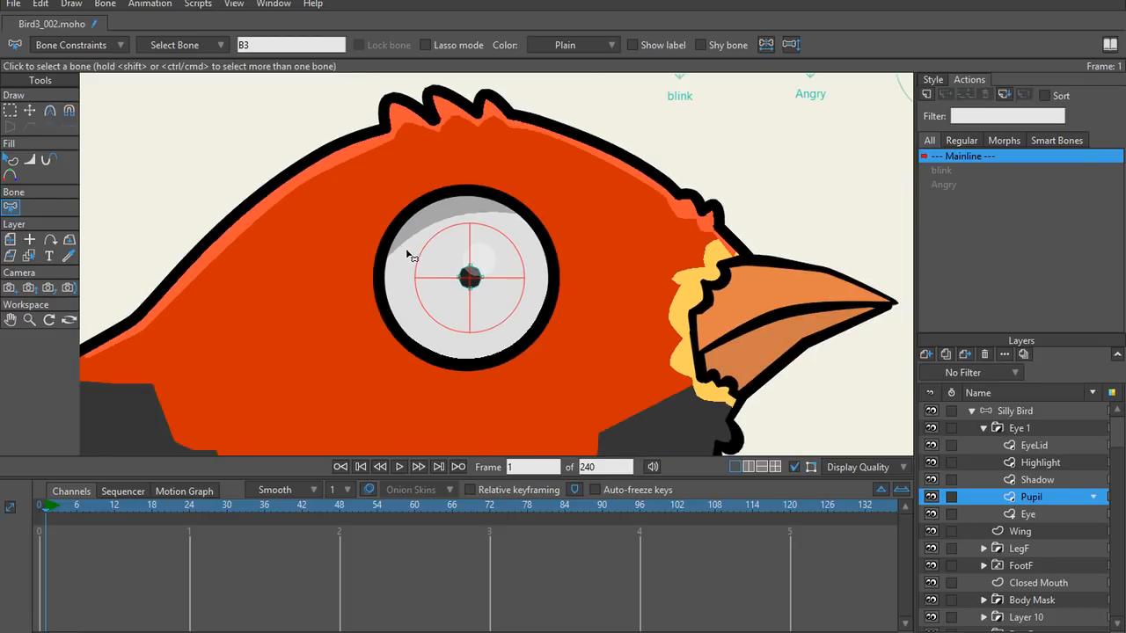
scroll(417, 284, "up", 4)
key("t")
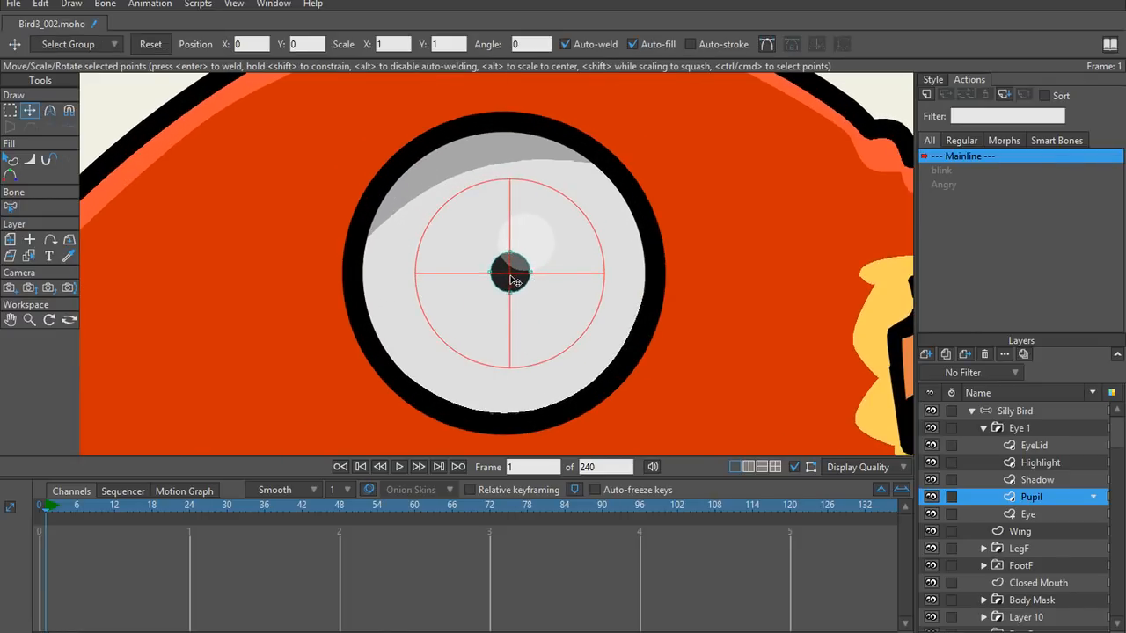
key("b")
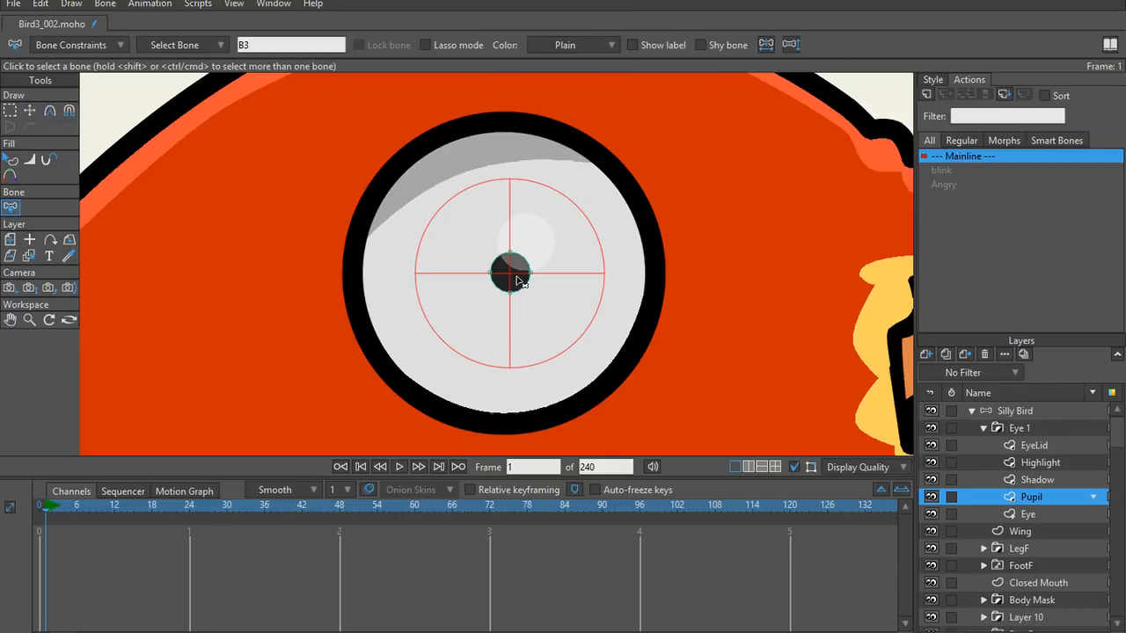
scroll(519, 280, "down", 3)
scroll(517, 279, "up", 4)
key("t")
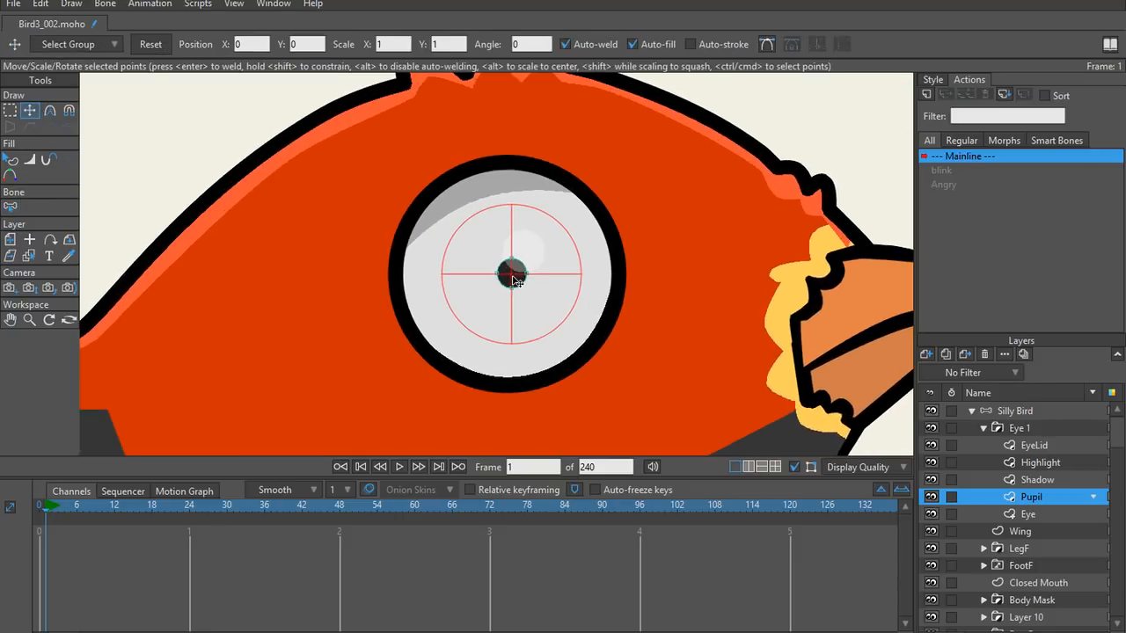
scroll(517, 279, "down", 1)
key("w")
key("t")
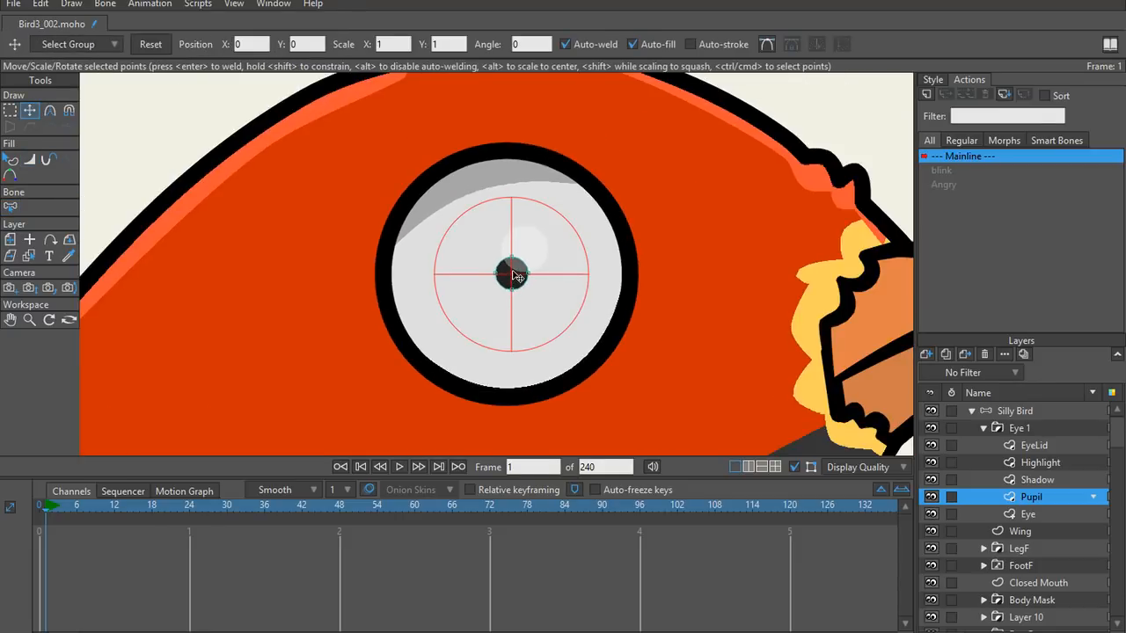
scroll(517, 278, "up", 2)
Step: Return to the Silly Bird layer and try moving the pupil's pin bone again at frame 1
left_click(1057, 412)
scroll(540, 301, "down", 3)
key("t")
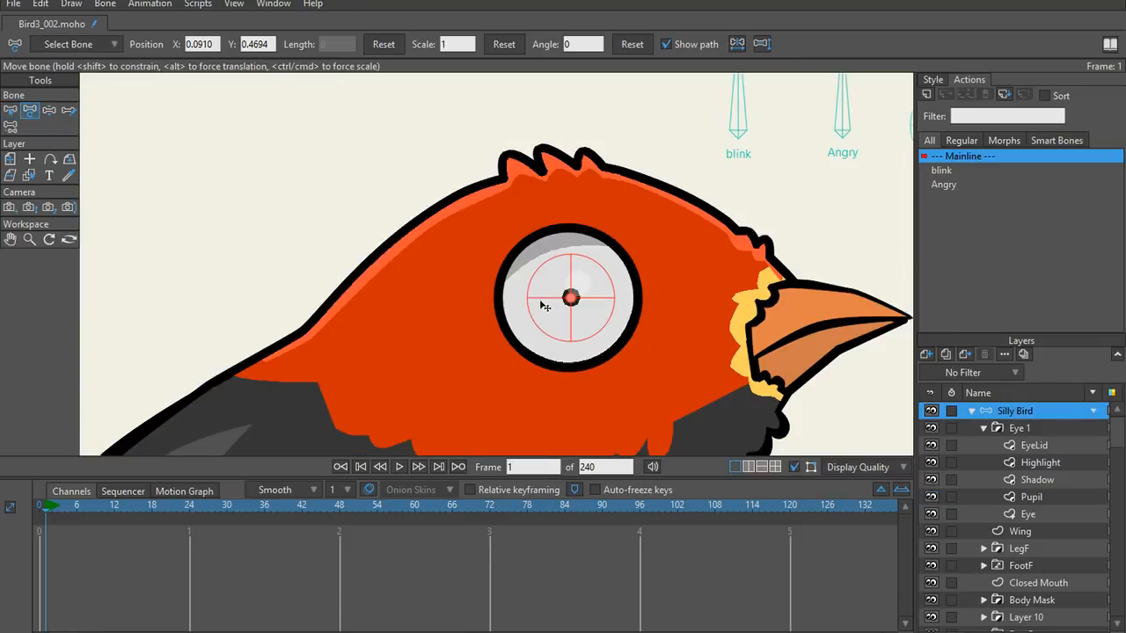
scroll(569, 294, "up", 2)
scroll(573, 297, "up", 2)
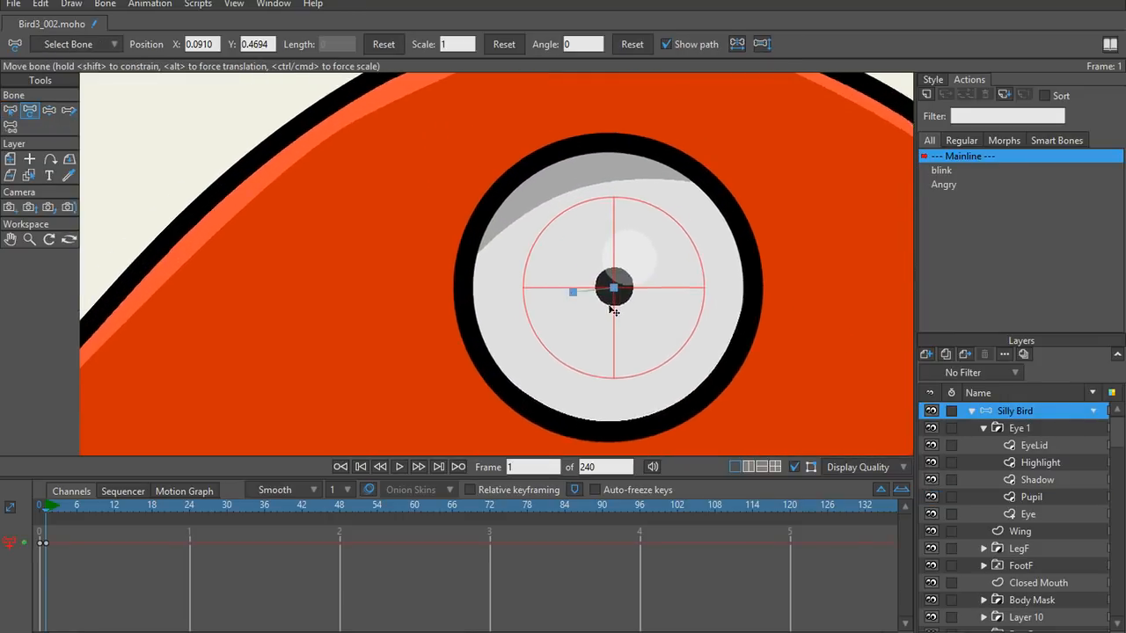
scroll(583, 314, "down", 3)
scroll(623, 339, "up", 3)
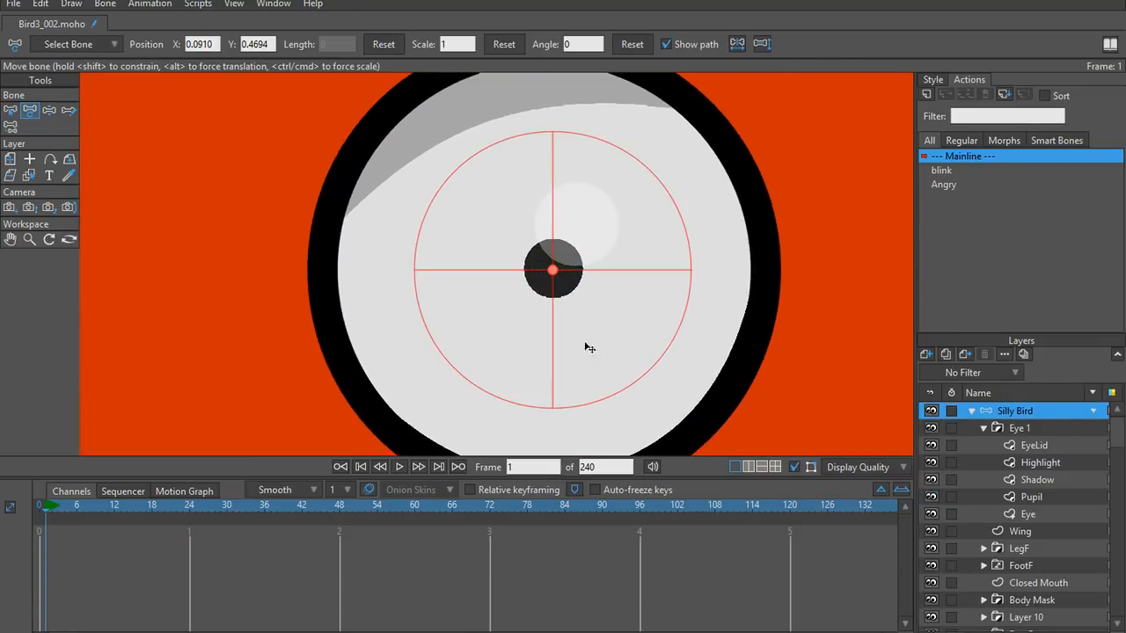
Step: Return to frame 0 and check the Shadow, Pupil and Eye layers against the selected pin bone
left_click(45, 505)
scroll(385, 340, "down", 2)
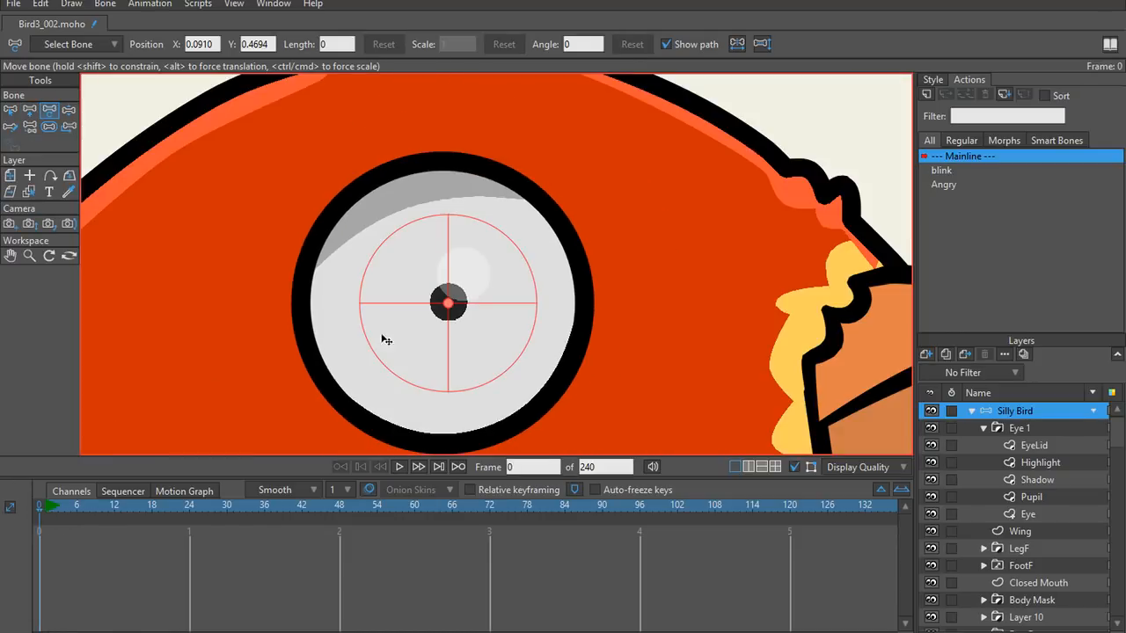
key("b")
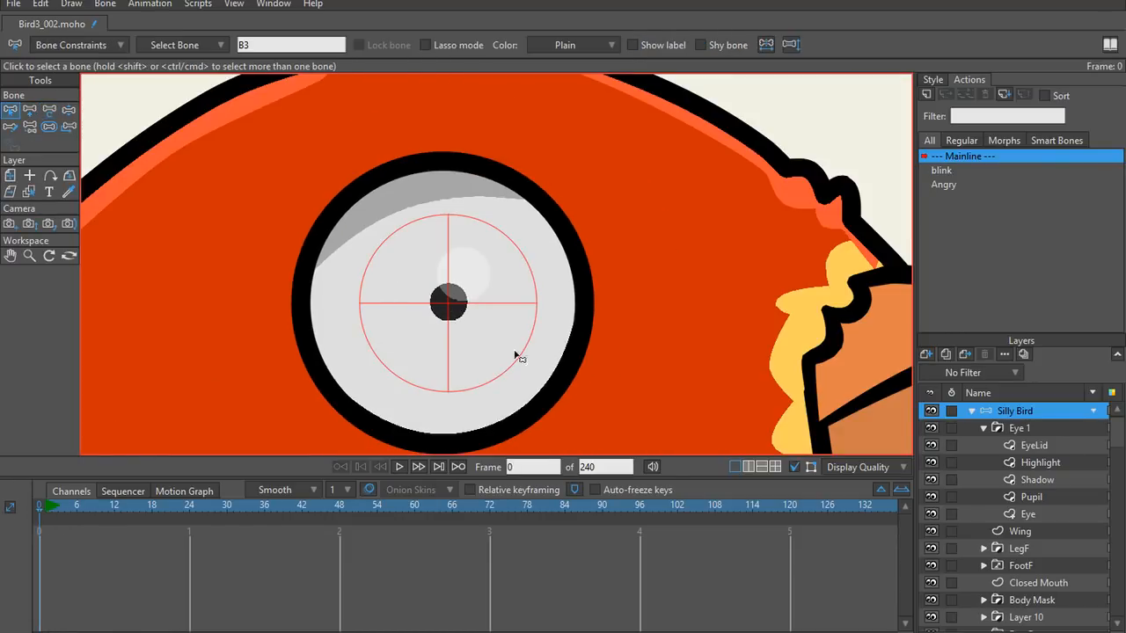
left_click(1049, 481)
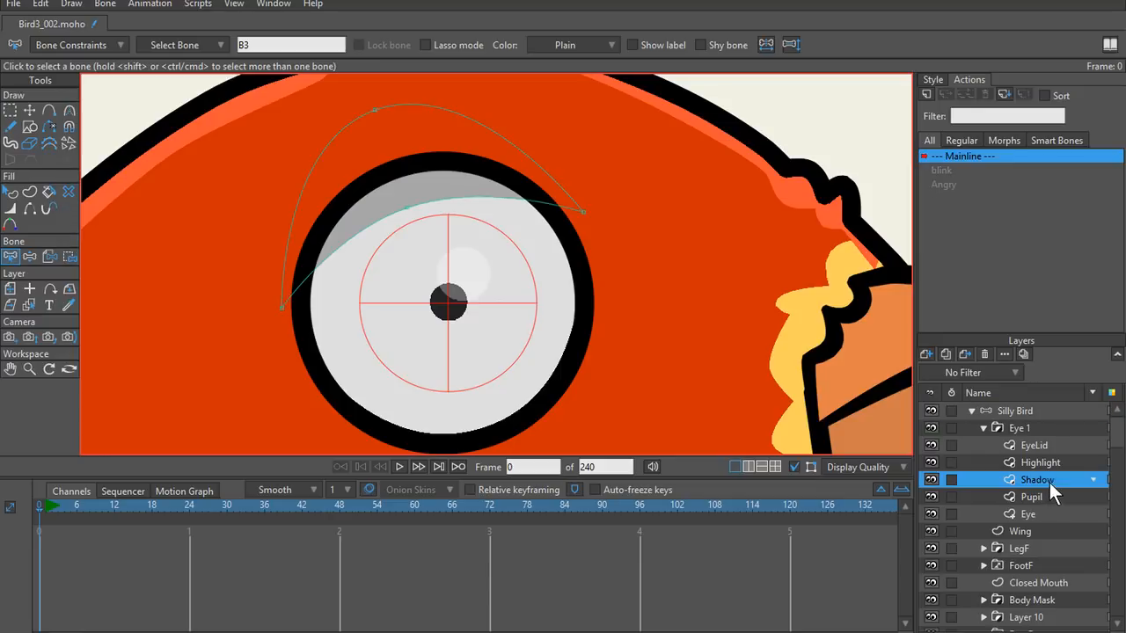
left_click(1054, 496)
left_click(1038, 511)
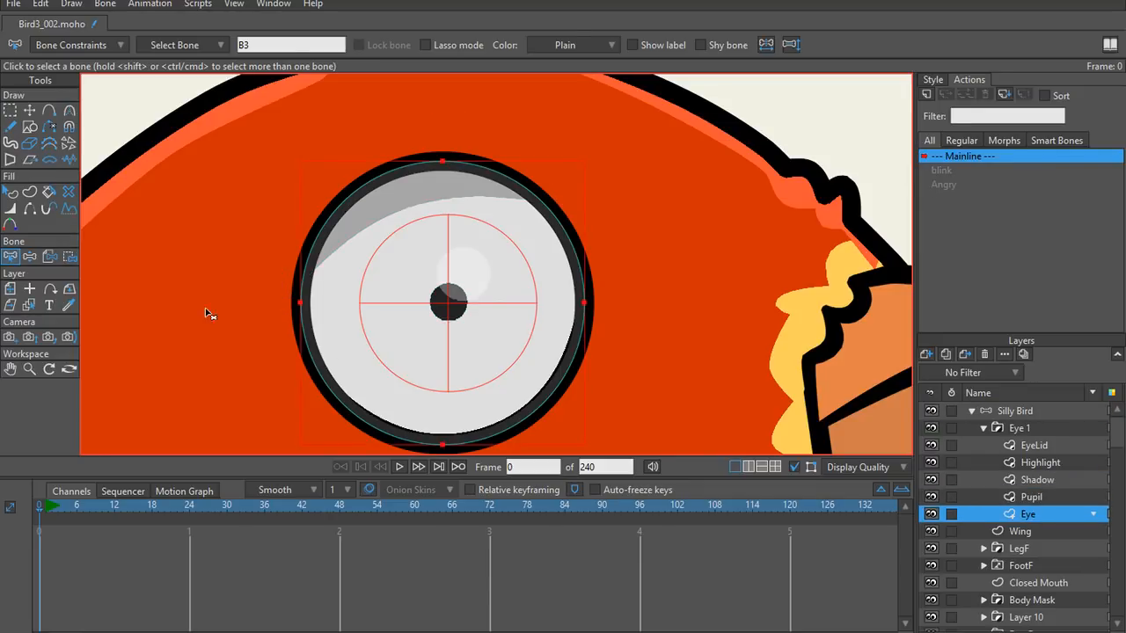
Step: Activate the Pupil layer from the canvas and bind it to the pin bone over the pupil with the Bind Layer tool
scroll(204, 305, "up", 1)
scroll(204, 305, "up", 1)
scroll(563, 316, "up", 1)
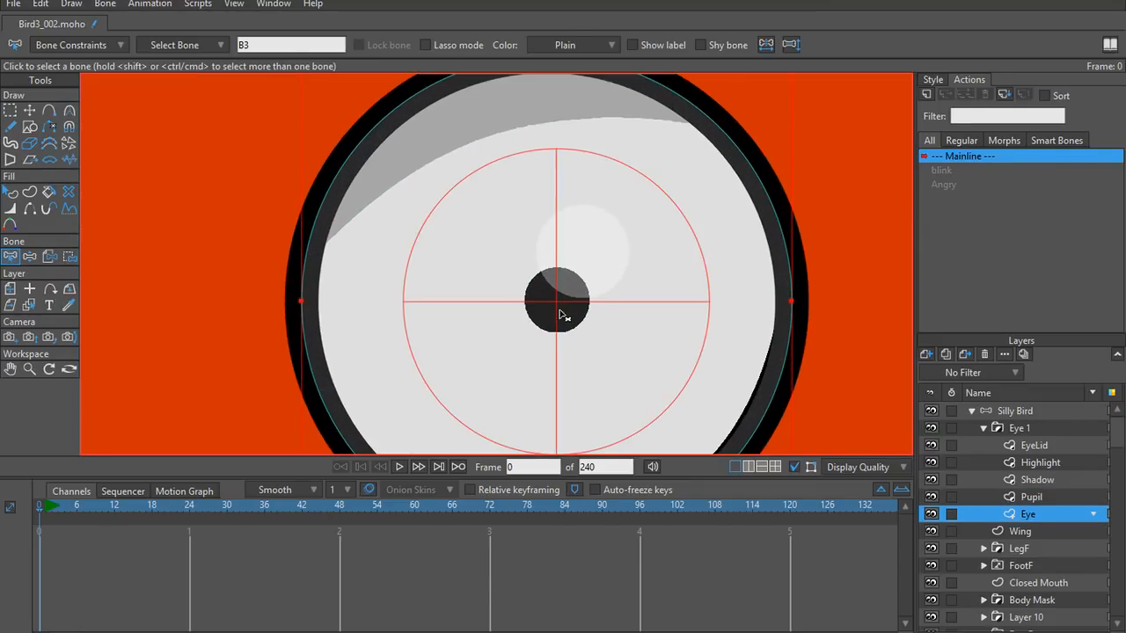
left_click(541, 320, "ctrl+alt")
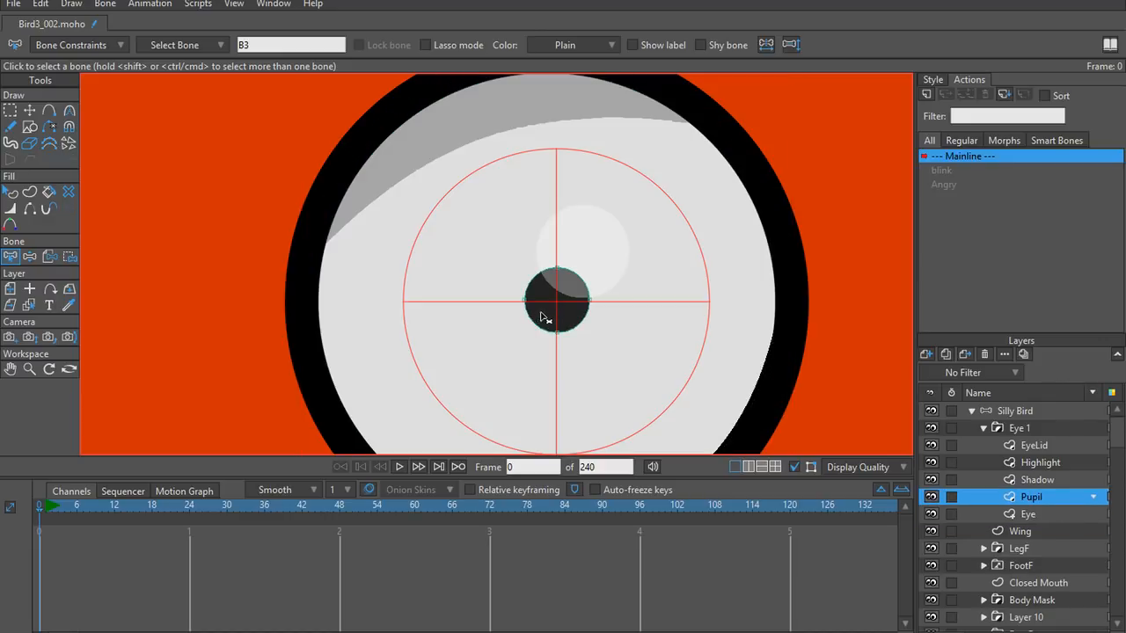
left_click(54, 259)
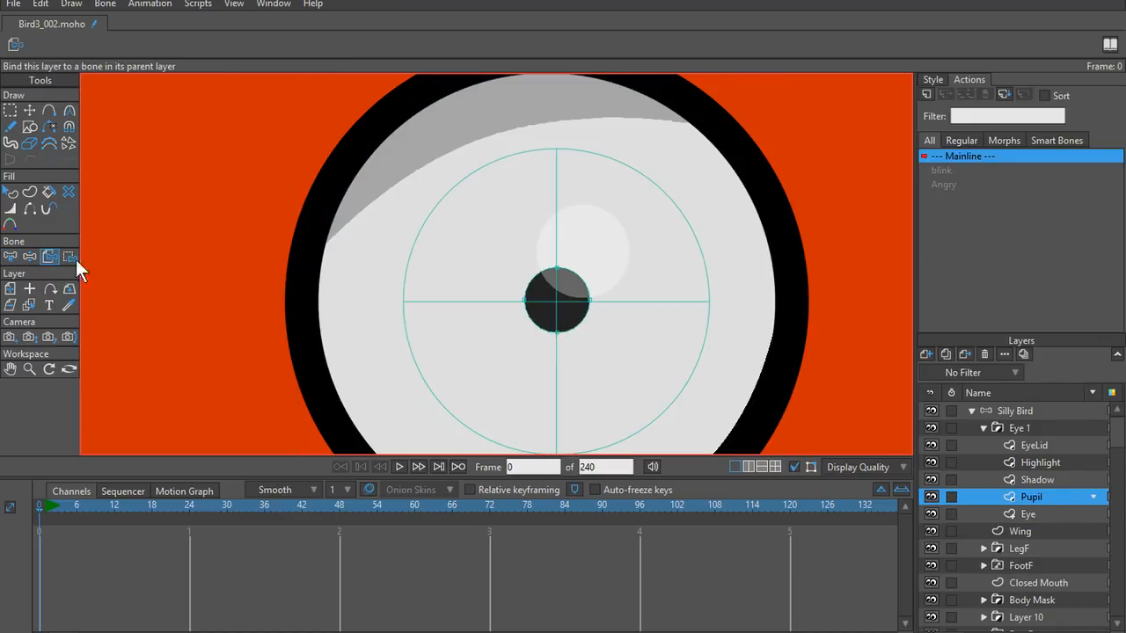
left_click(559, 308)
scroll(557, 306, "down", 4)
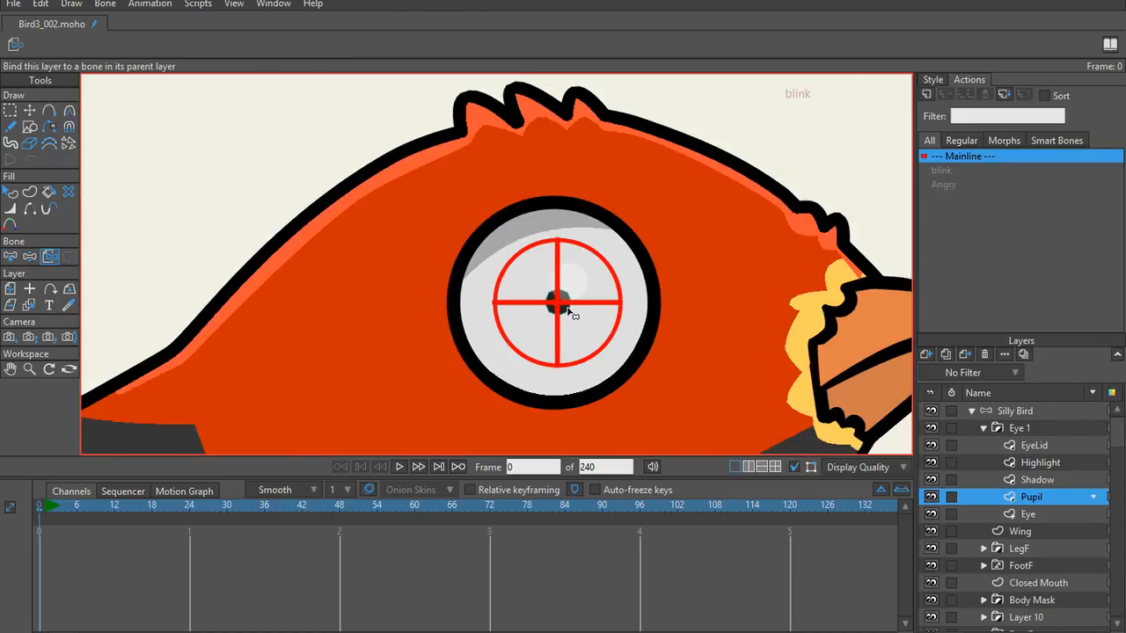
Step: Activate the Silly Bird layer, test moving the pupil's pin bone at frame 2, and undo the move
left_click(1101, 413)
scroll(567, 316, "up", 2)
left_click_drag(550, 303, 563, 322)
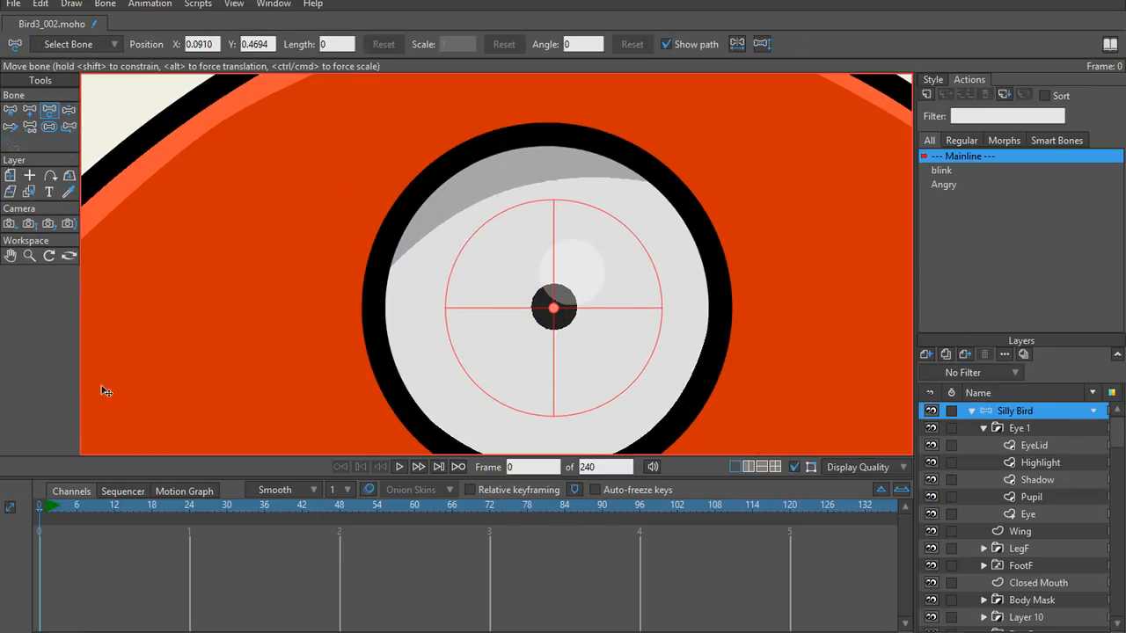
left_click(49, 507)
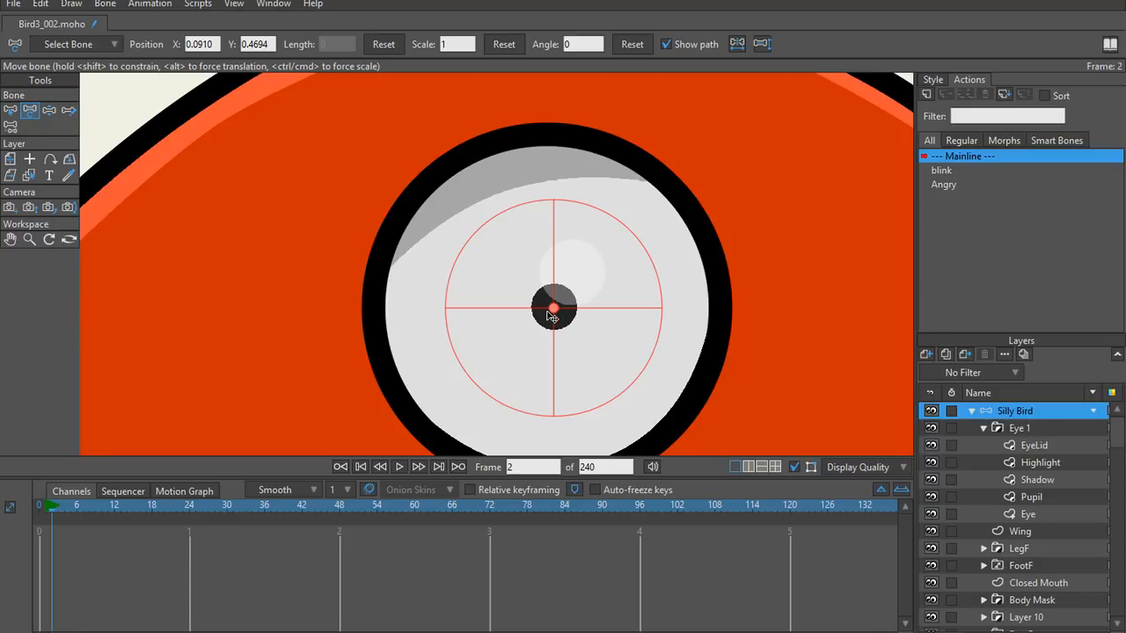
left_click_drag(552, 310, 564, 332)
scroll(574, 301, "down", 1)
scroll(564, 327, "up", 1)
key("b")
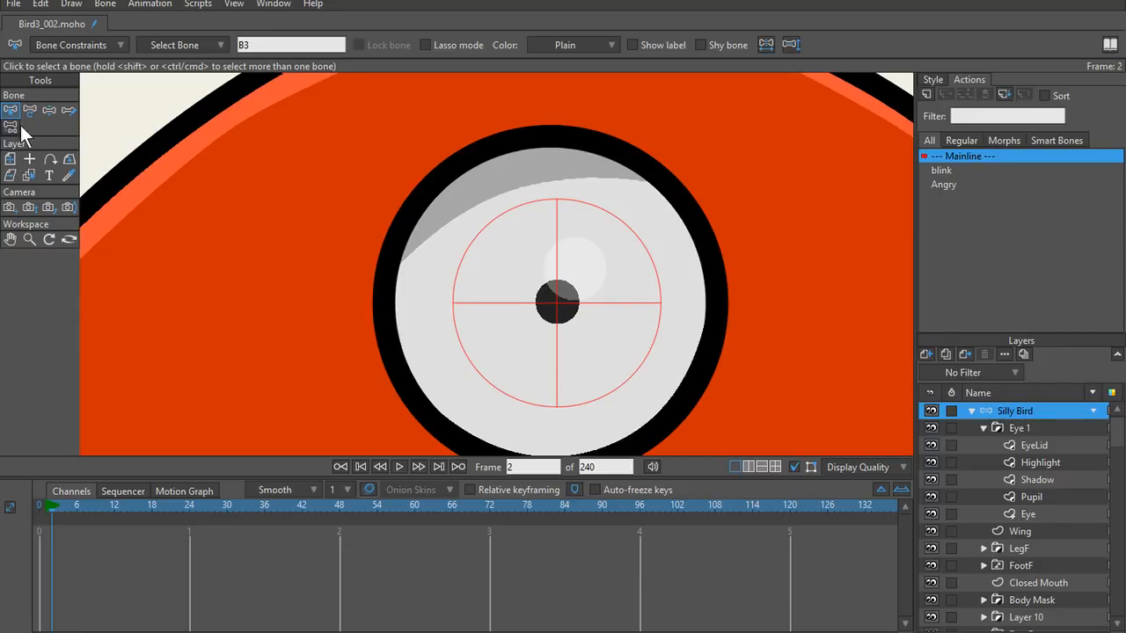
key("t")
left_click(558, 304)
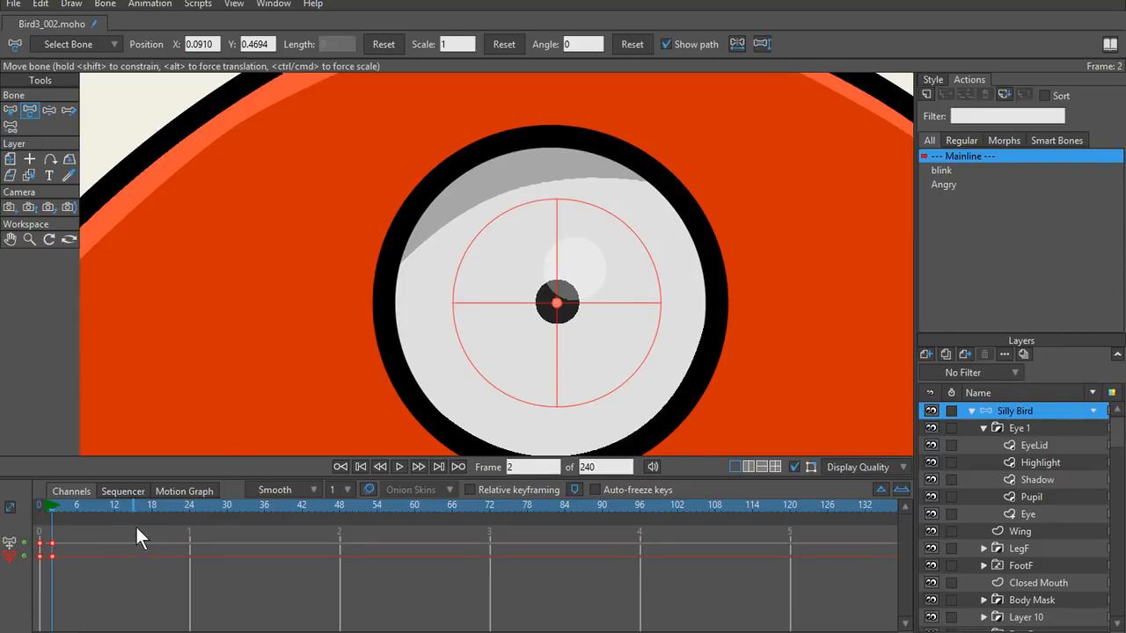
key("ctrl+z")
Step: At frame 0, set the bone strength of the pupil's pin bone to 0
left_click(39, 506)
key("s")
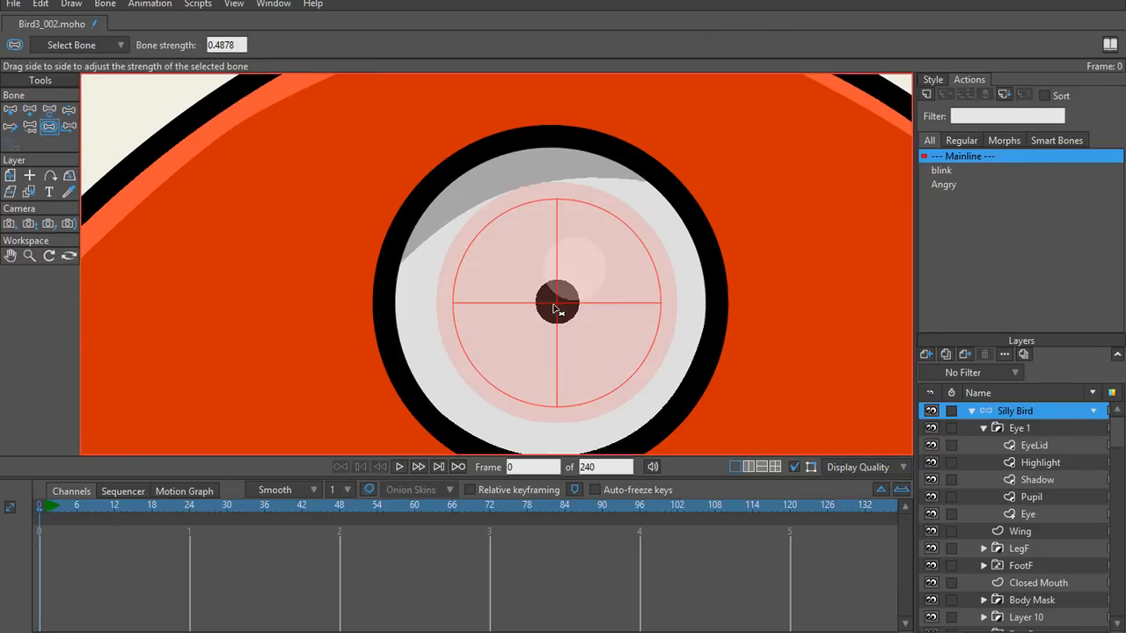
left_click(225, 44)
type("0")
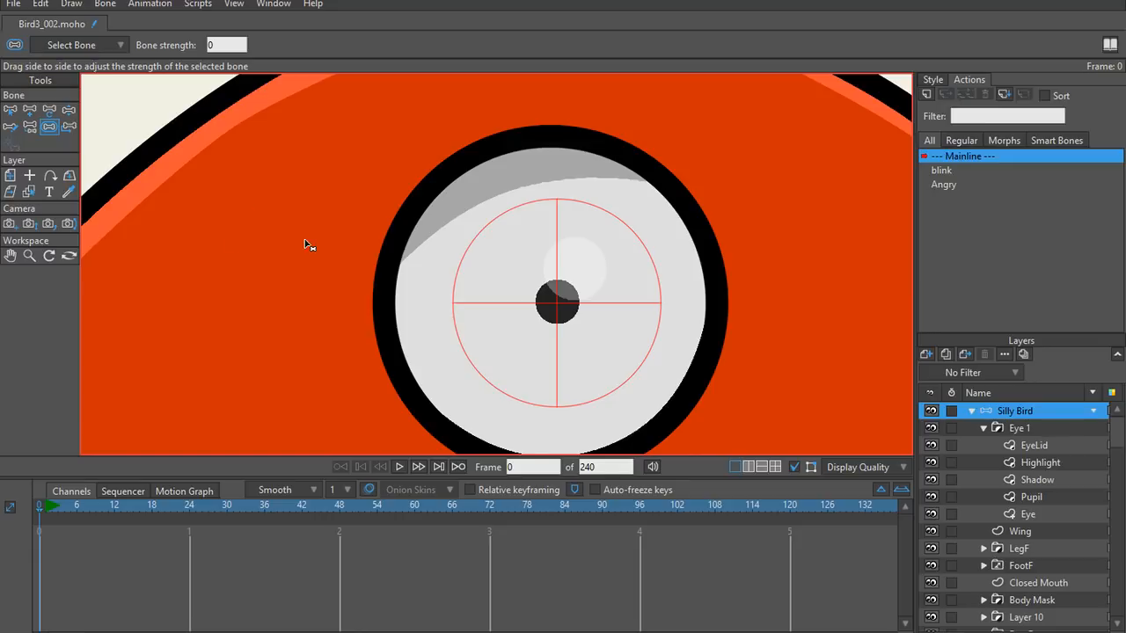
Step: Test moving the zero-strength pin bone at frame 0 and at frame 1, undoing each move
key("t")
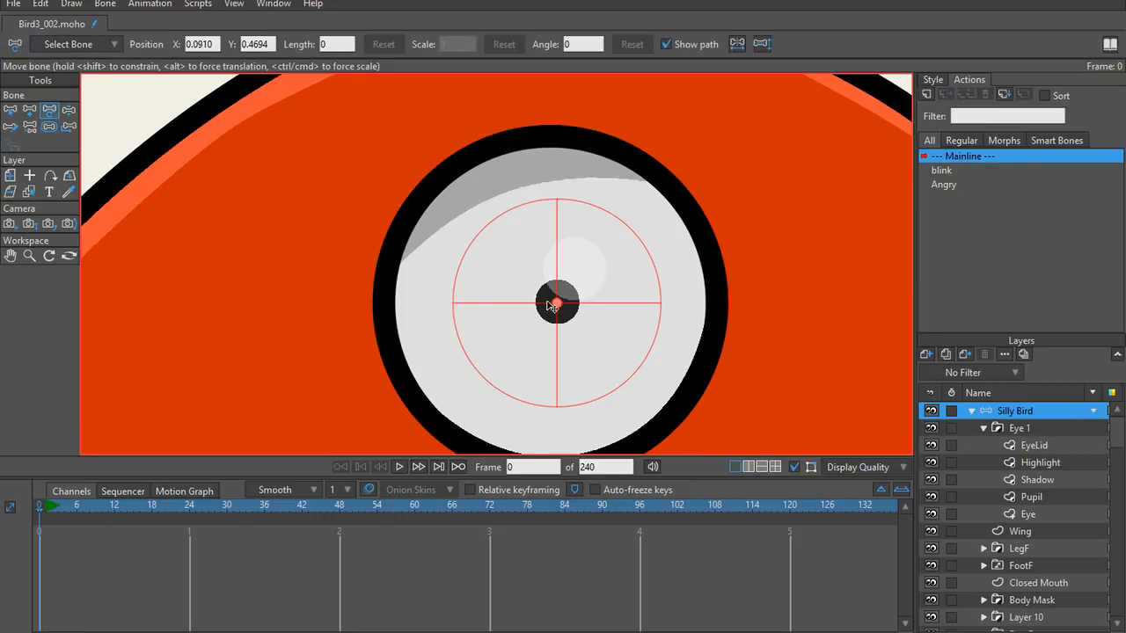
left_click_drag(555, 307, 531, 301)
key("ctrl+z")
key("s")
key("i")
key("t")
left_click(48, 505)
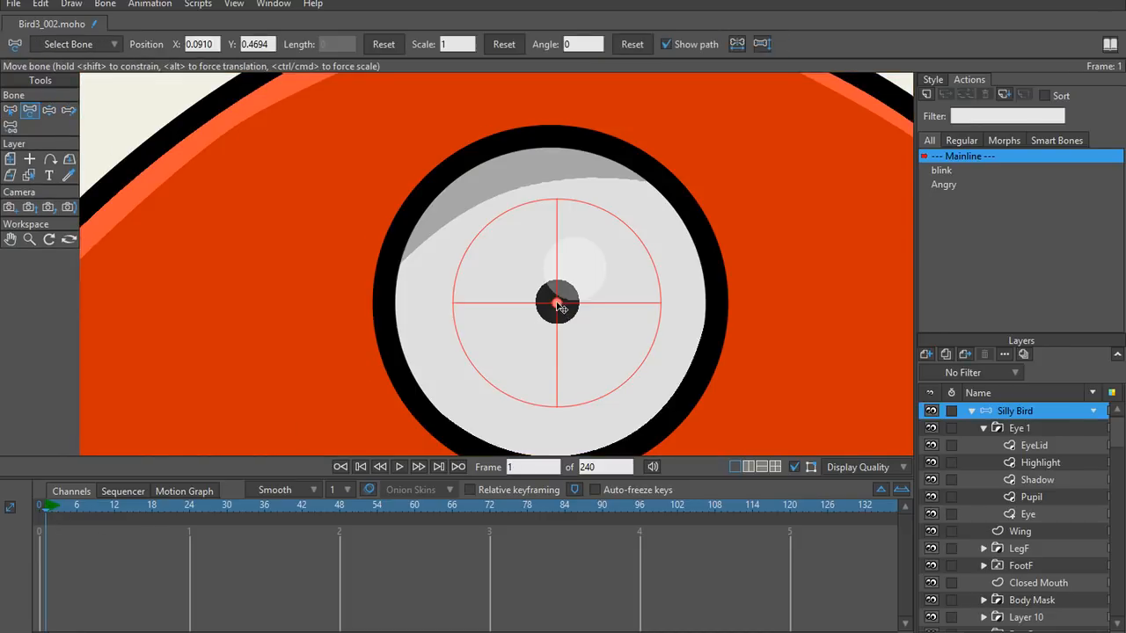
mouse_move(560, 306)
left_mouse_down()
mouse_move(557, 360)
mouse_move(480, 344)
mouse_move(472, 329)
mouse_move(598, 315)
mouse_move(683, 191)
mouse_move(613, 435)
mouse_move(515, 295)
mouse_move(588, 413)
mouse_move(397, 212)
mouse_move(519, 440)
mouse_move(624, 269)
mouse_move(545, 296)
mouse_move(561, 302)
mouse_move(657, 182)
mouse_move(593, 288)
mouse_move(566, 299)
left_mouse_up()
key("ctrl+z")
Step: Test moving the pupil to the edge of the eye with its pin bone at frame 1, restore it, and return to frame 0
scroll(607, 292, "down", 2)
scroll(605, 291, "up", 3)
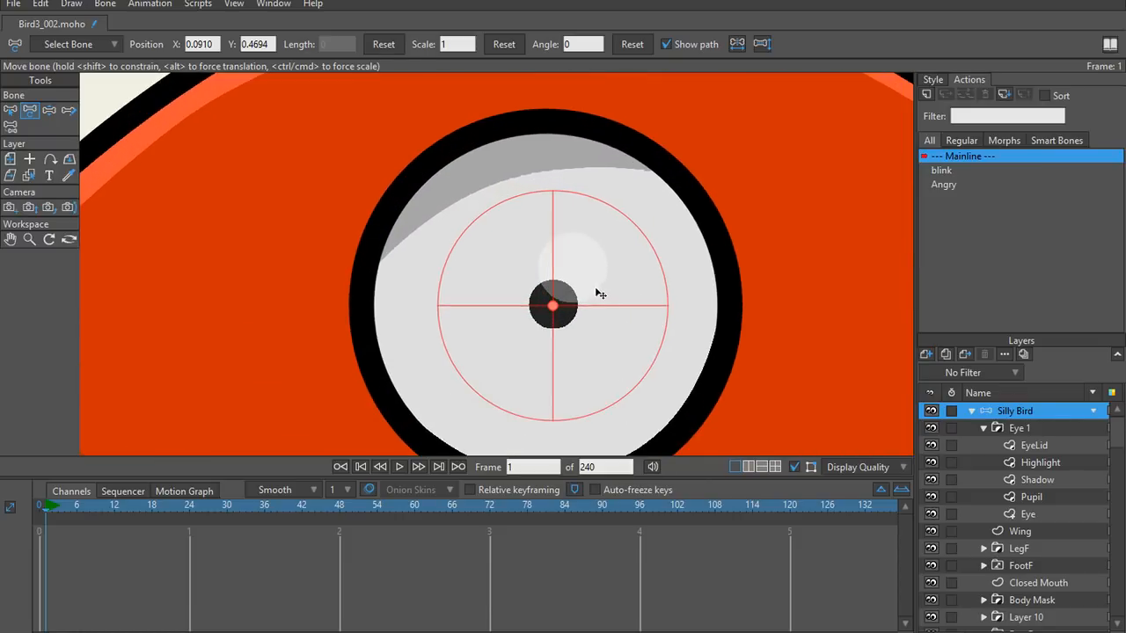
scroll(595, 294, "down", 1)
scroll(595, 296, "up", 1)
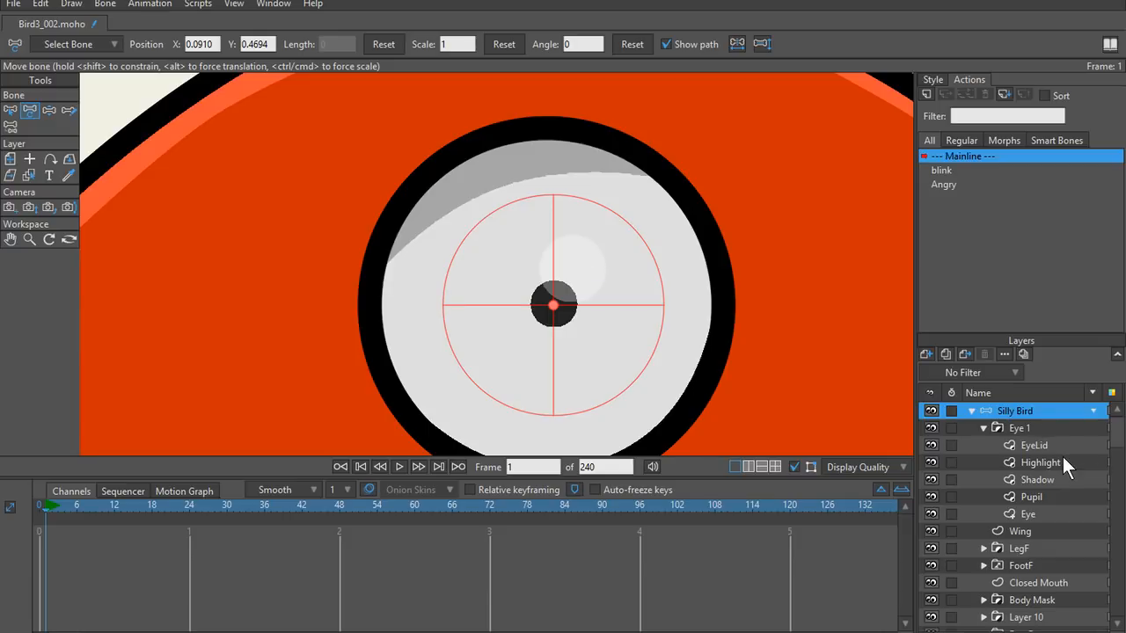
scroll(1062, 457, "down", 1)
scroll(1060, 459, "up", 1)
scroll(553, 227, "down", 1)
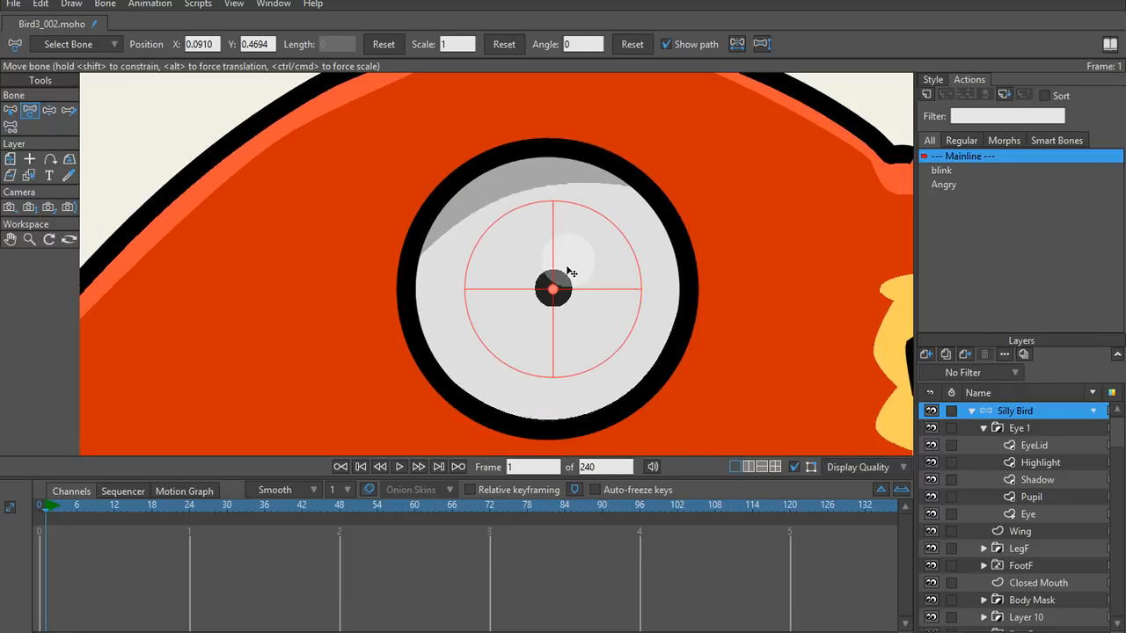
left_click_drag(552, 285, 656, 219)
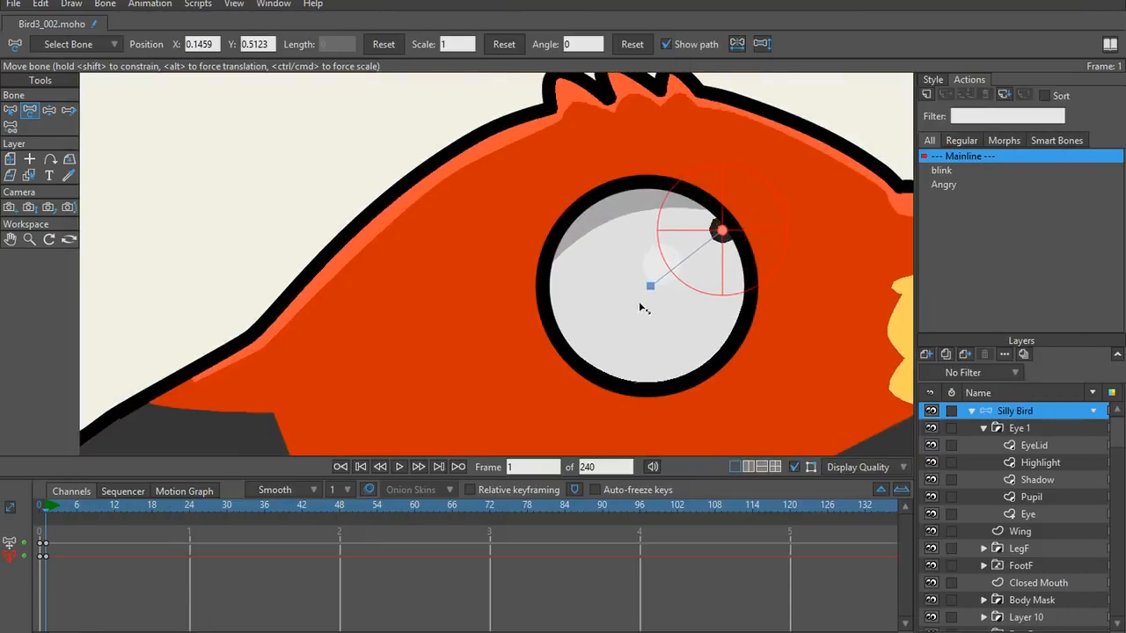
left_click_drag(716, 232, 668, 308)
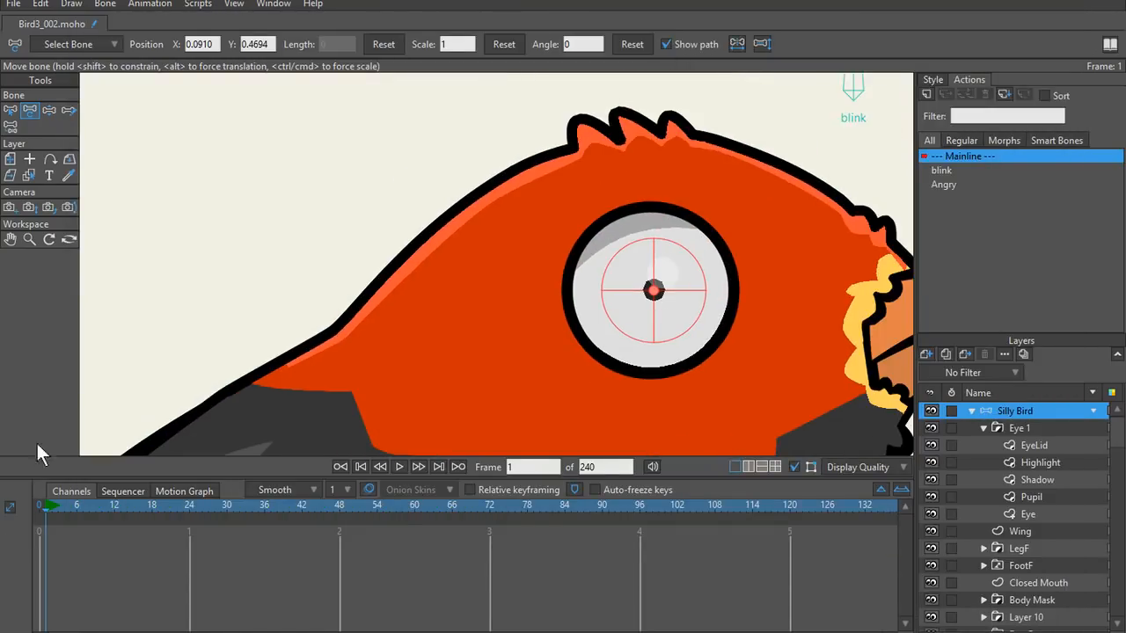
left_click(45, 512)
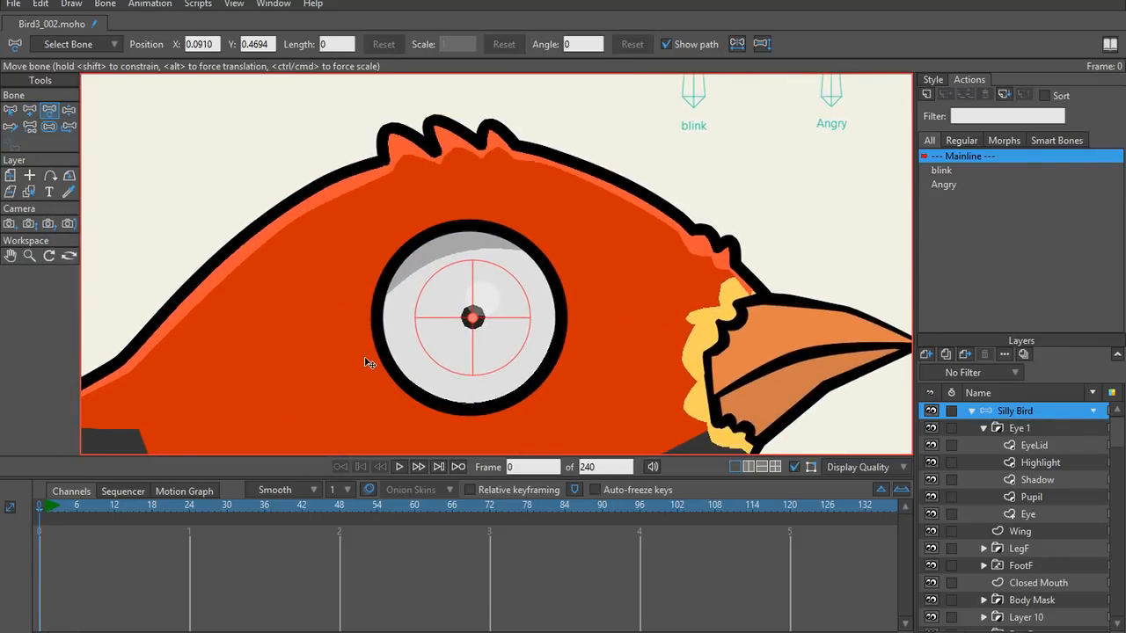
scroll(370, 362, "down", 2)
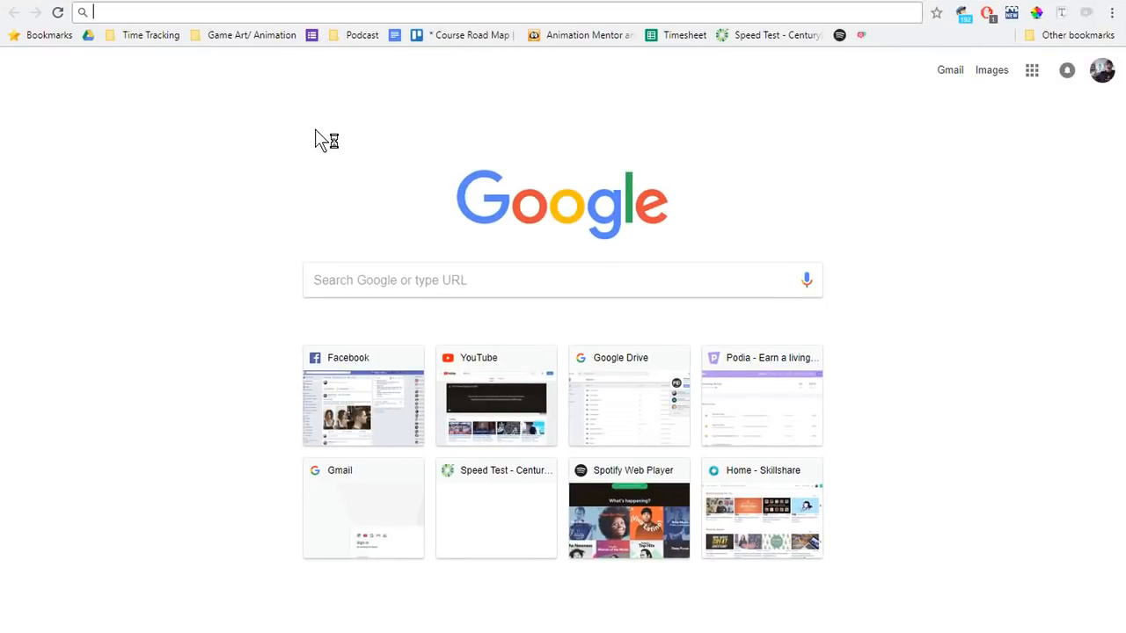
Step: Switch to the web browser and search Google Images for "highlight in eye"
type("highligh")
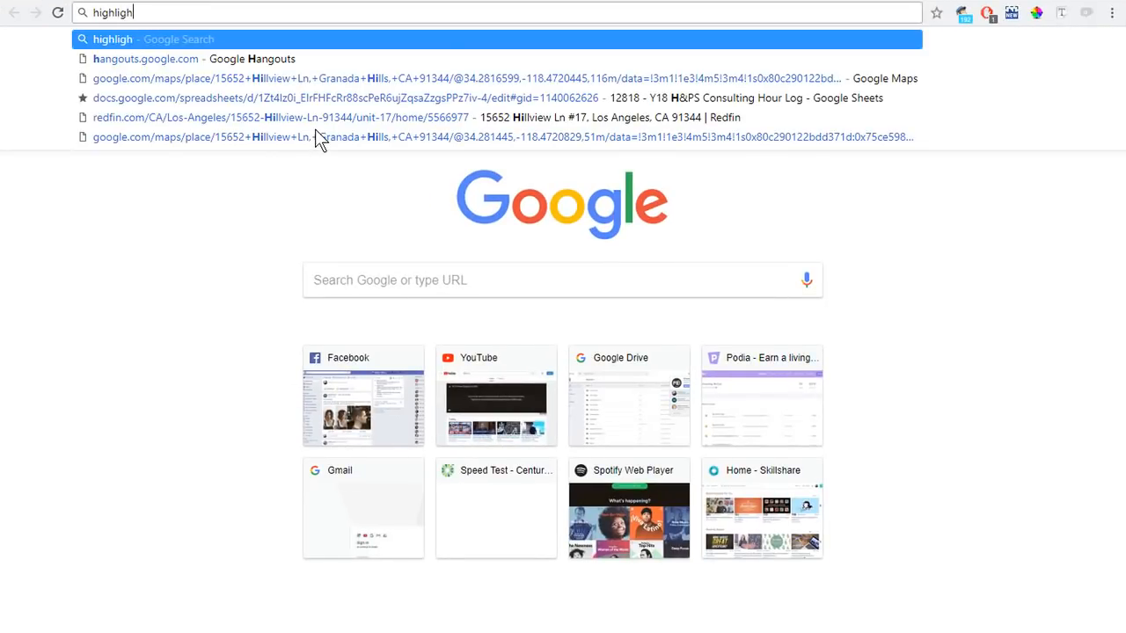
type("t in eye")
key("Return")
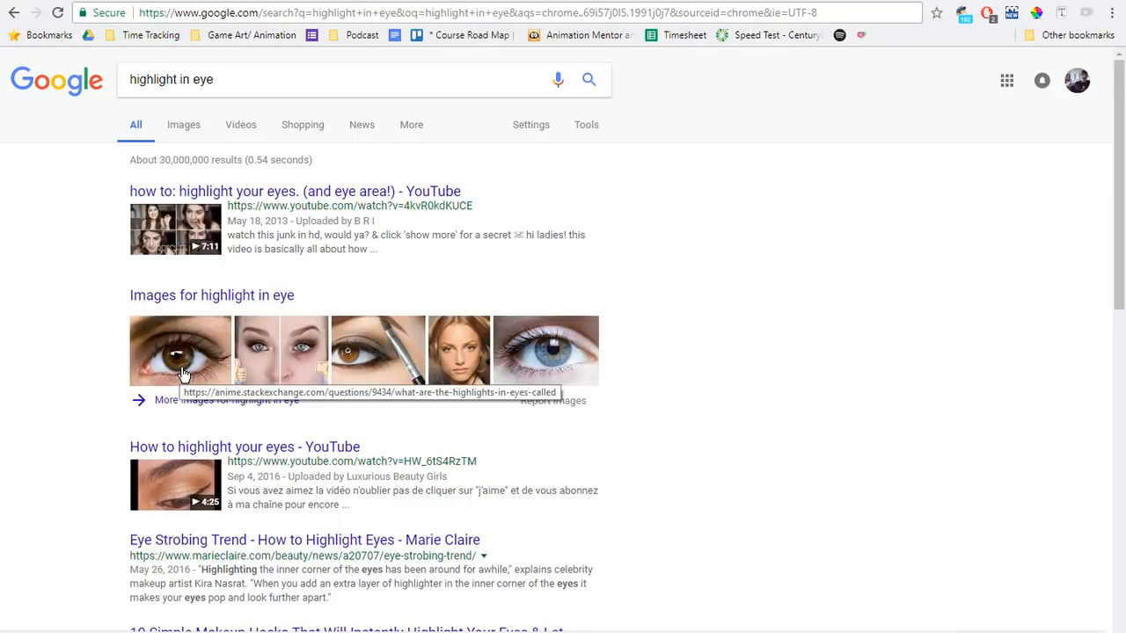
left_click(194, 129)
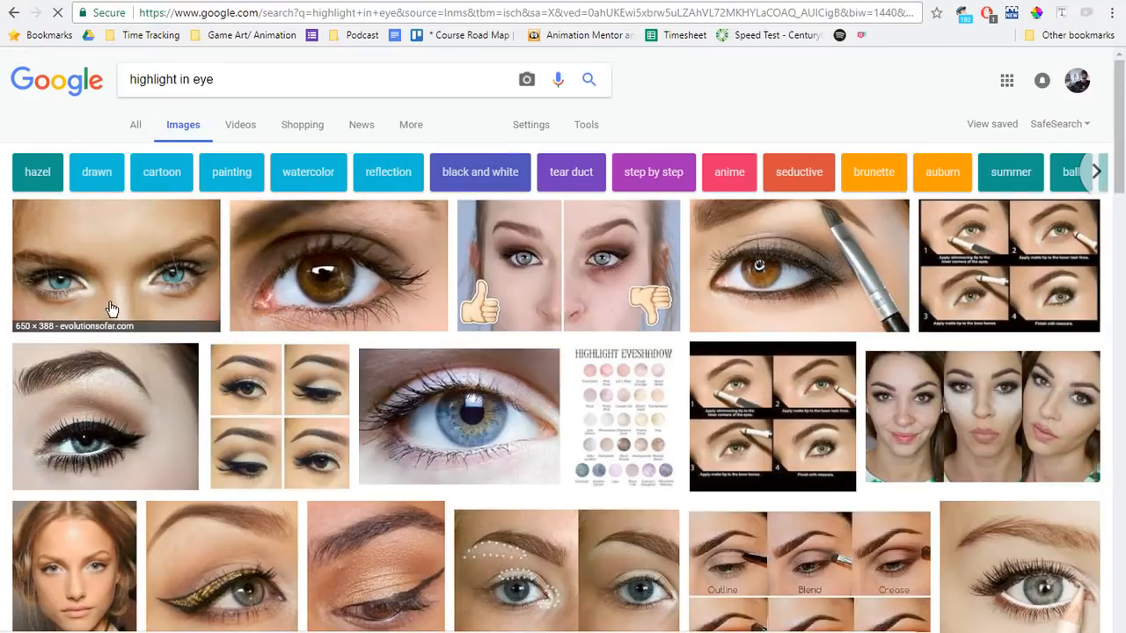
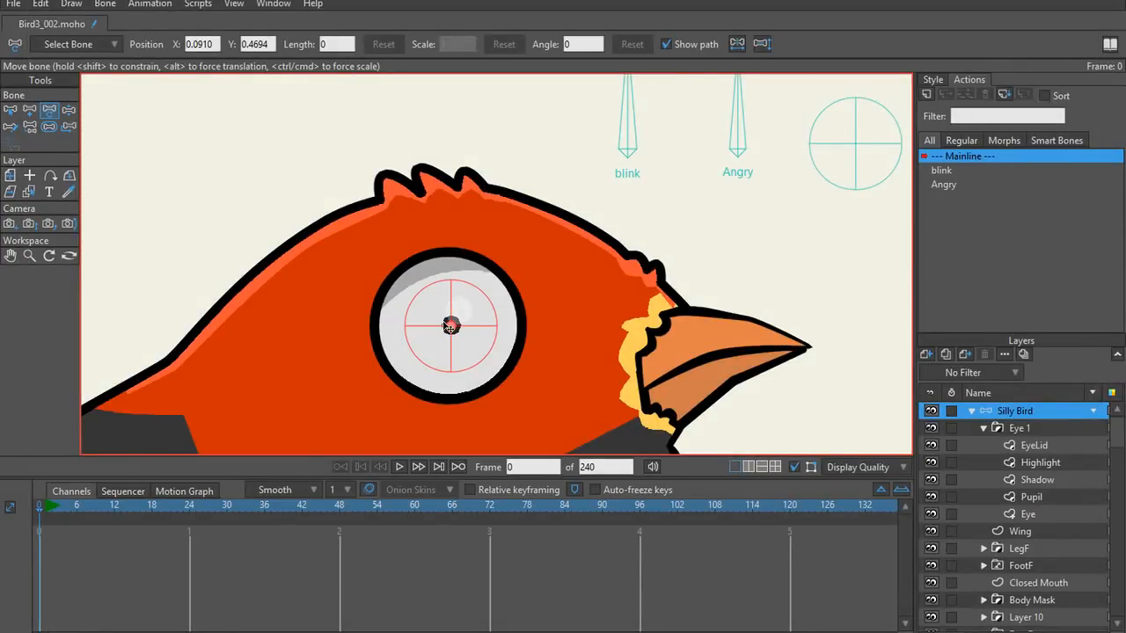
Step: Switch back to Moho and select the pin bone over the bird's pupil with the Select Bone tool
scroll(450, 327, "up", 4)
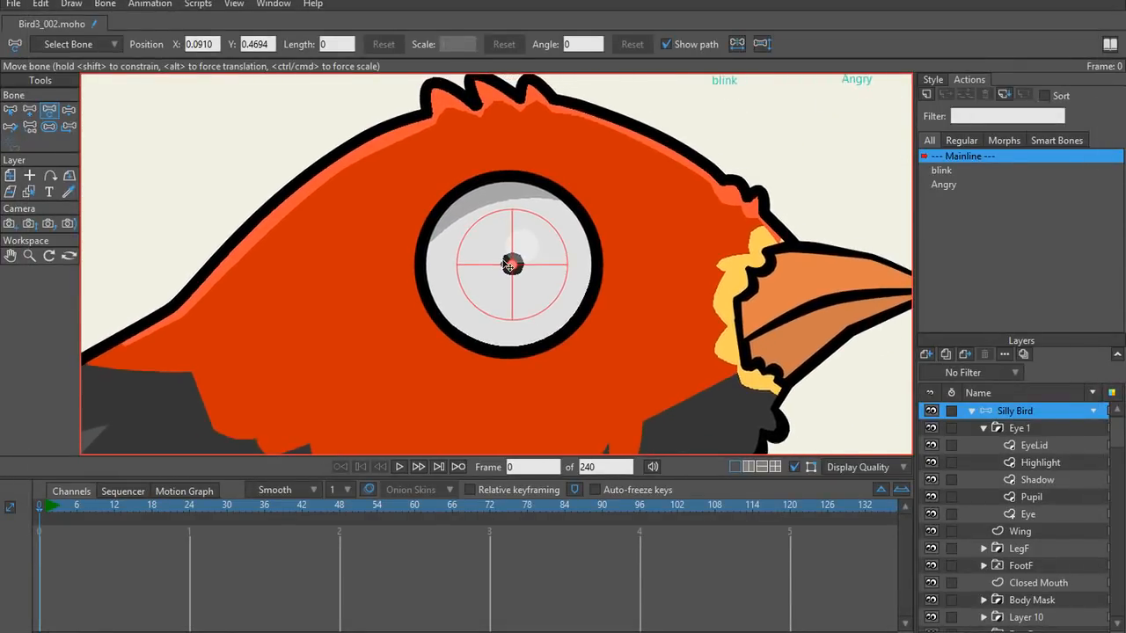
scroll(508, 265, "up", 1)
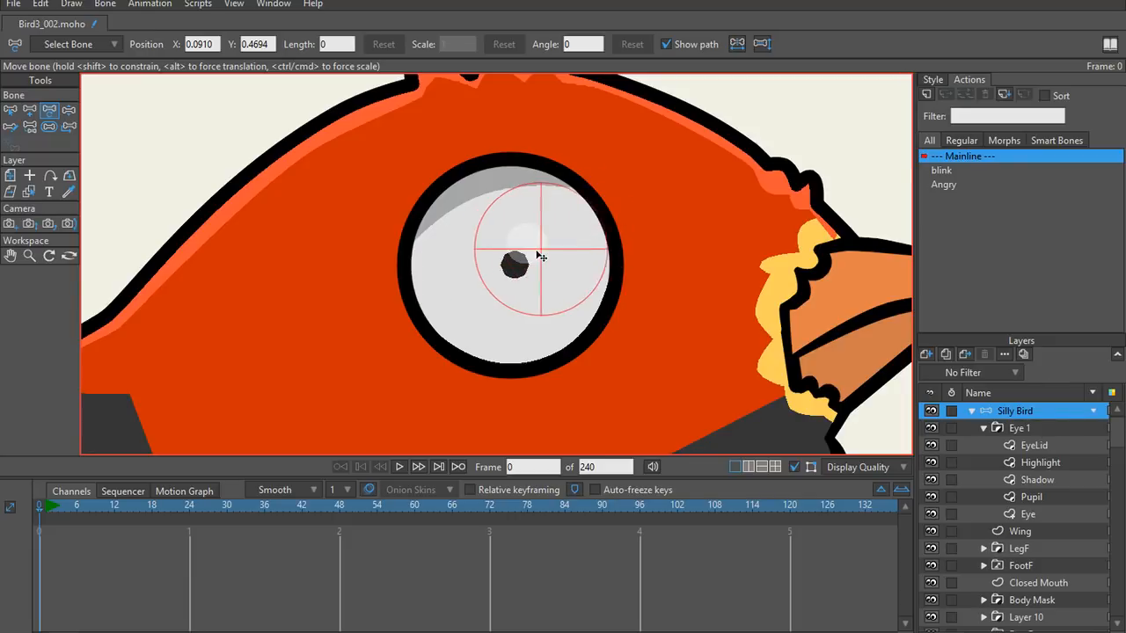
scroll(472, 332, "down", 2)
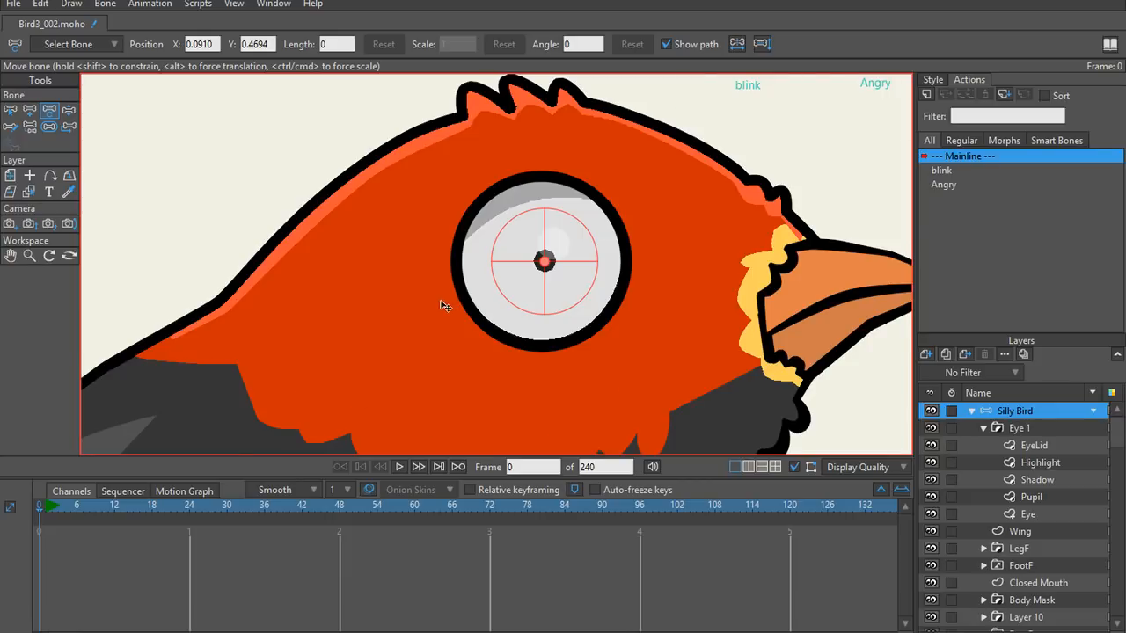
scroll(523, 290, "down", 3)
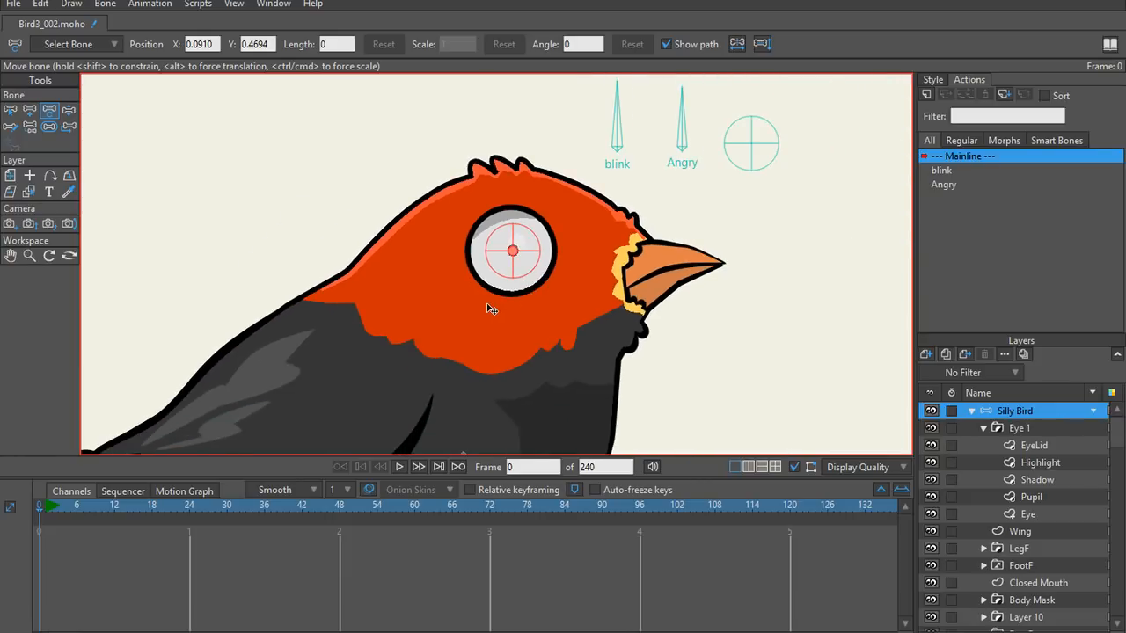
scroll(494, 315, "up", 2)
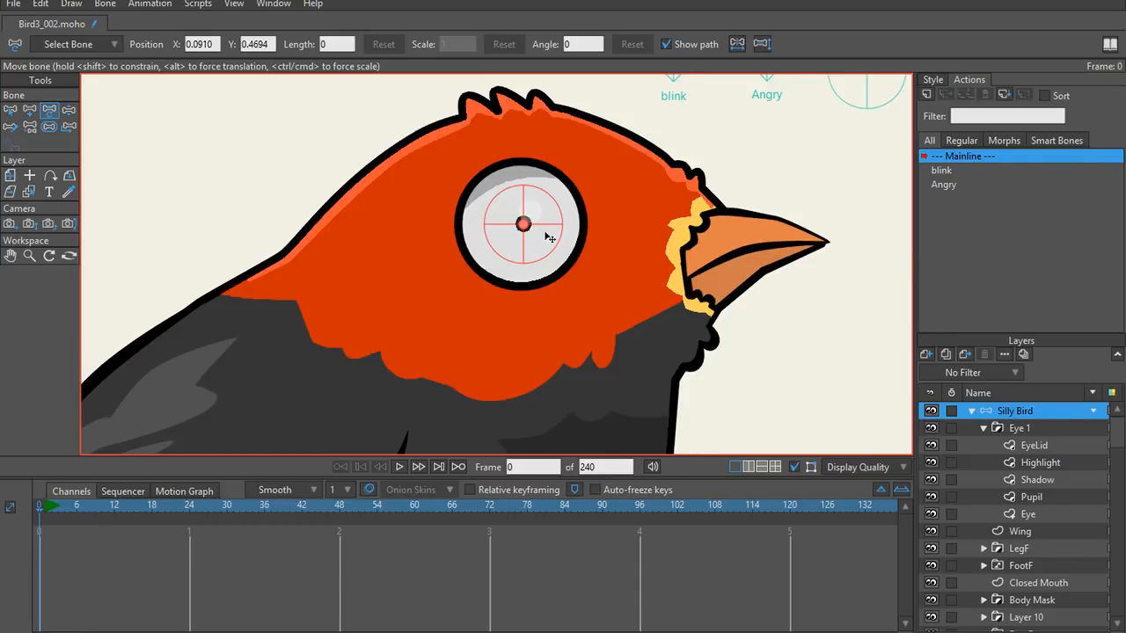
scroll(548, 236, "up", 2)
scroll(569, 247, "down", 2)
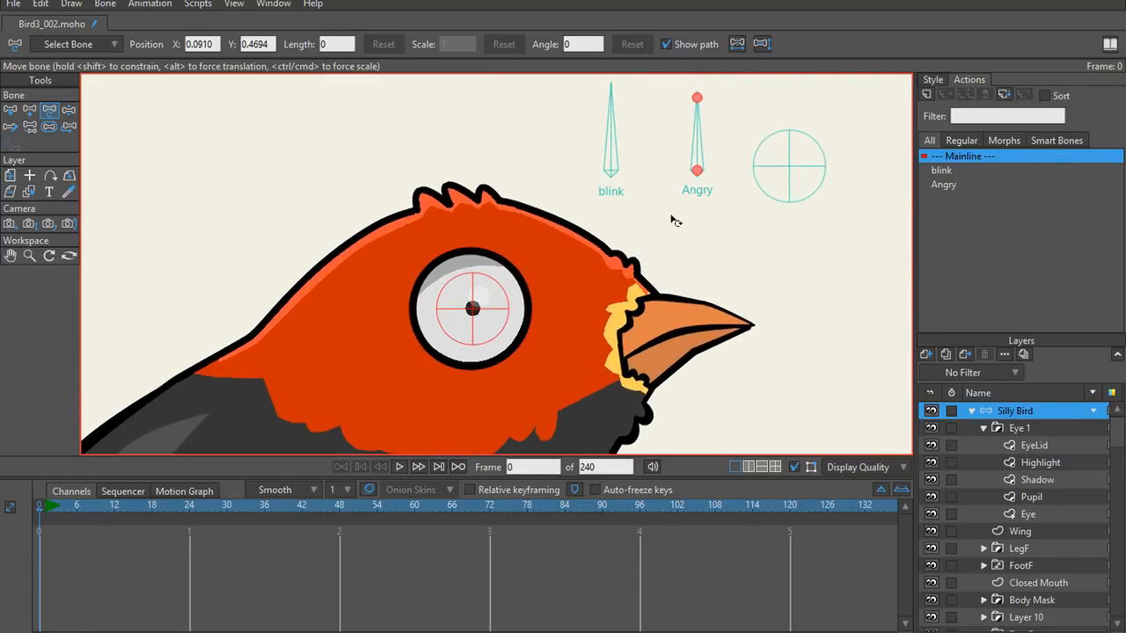
key("z")
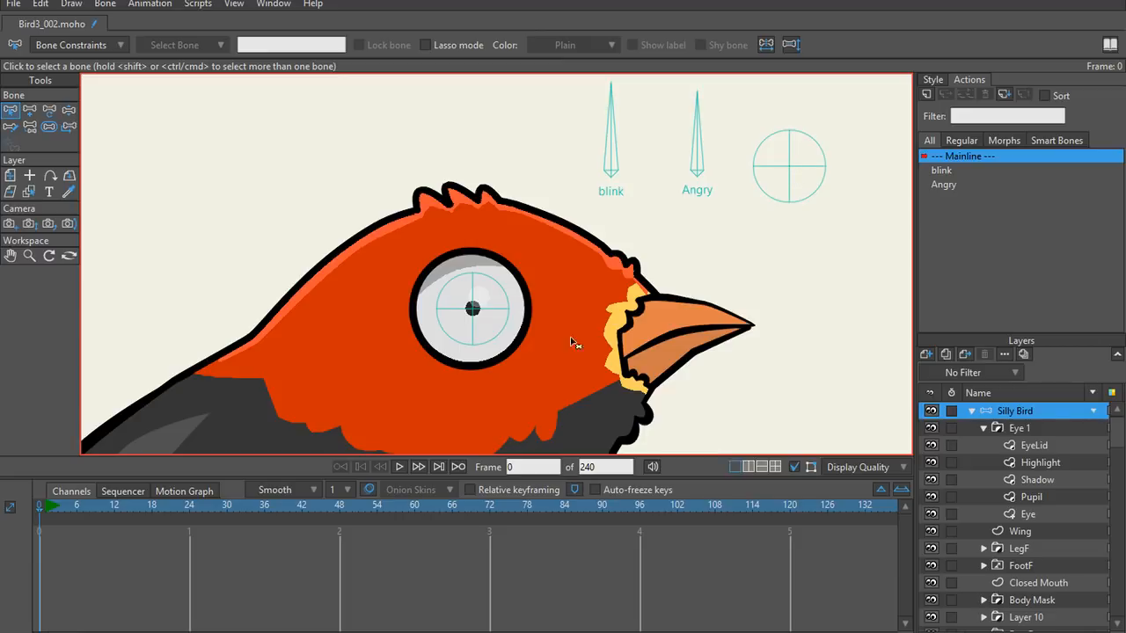
left_click(473, 325)
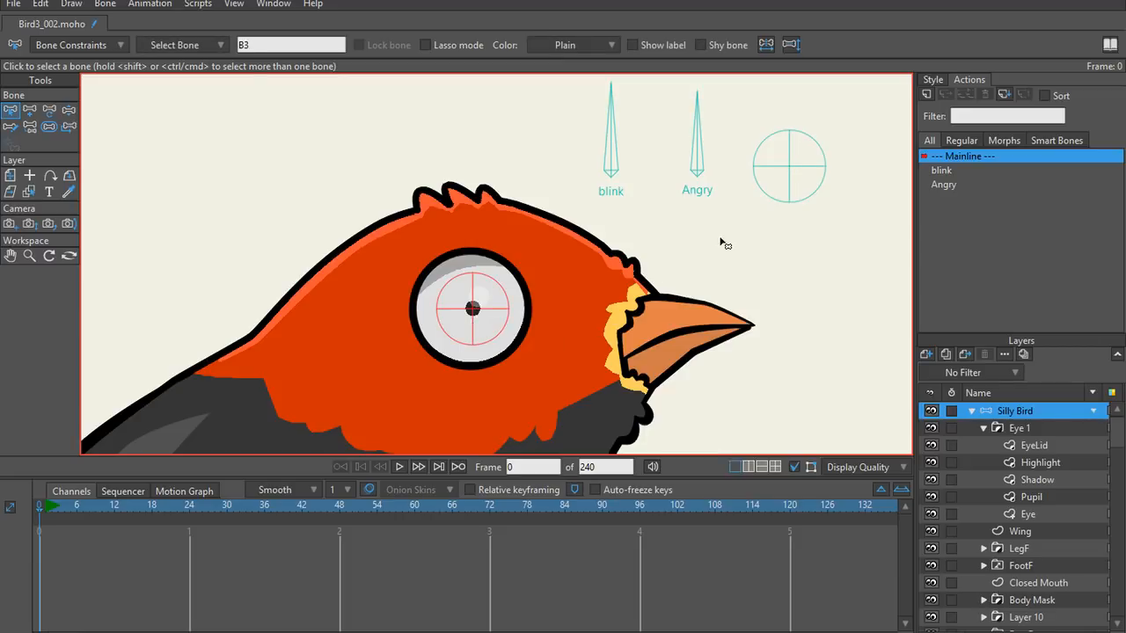
Step: Try B3 as the angle control bone of pin bone B4, then reset that constraint to None
left_click(101, 47)
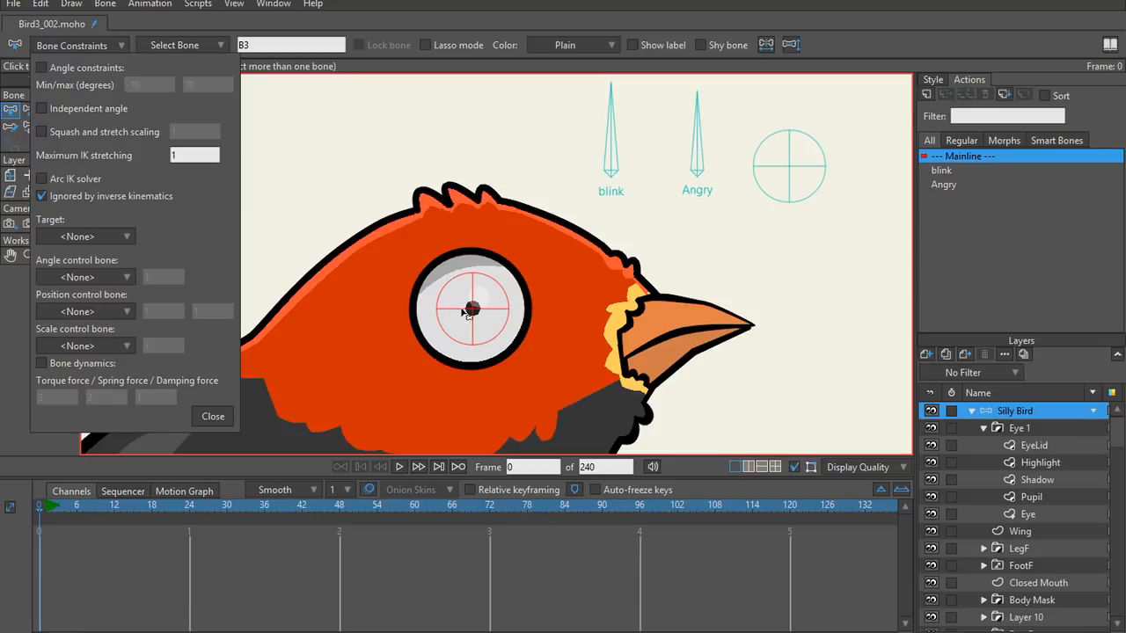
left_click(792, 170)
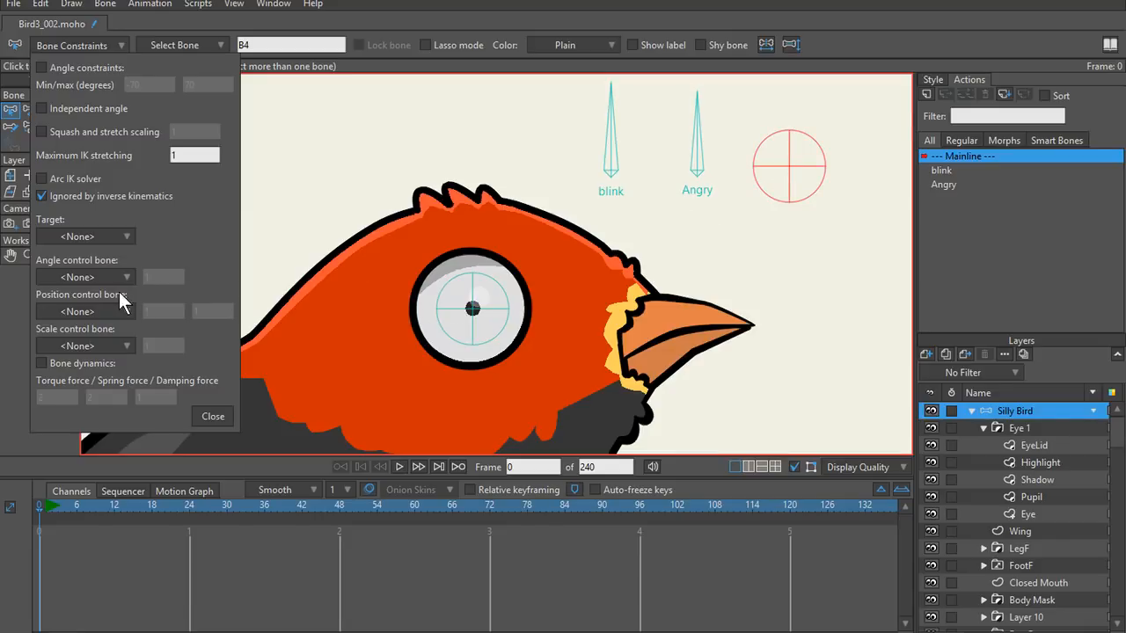
left_click(118, 277)
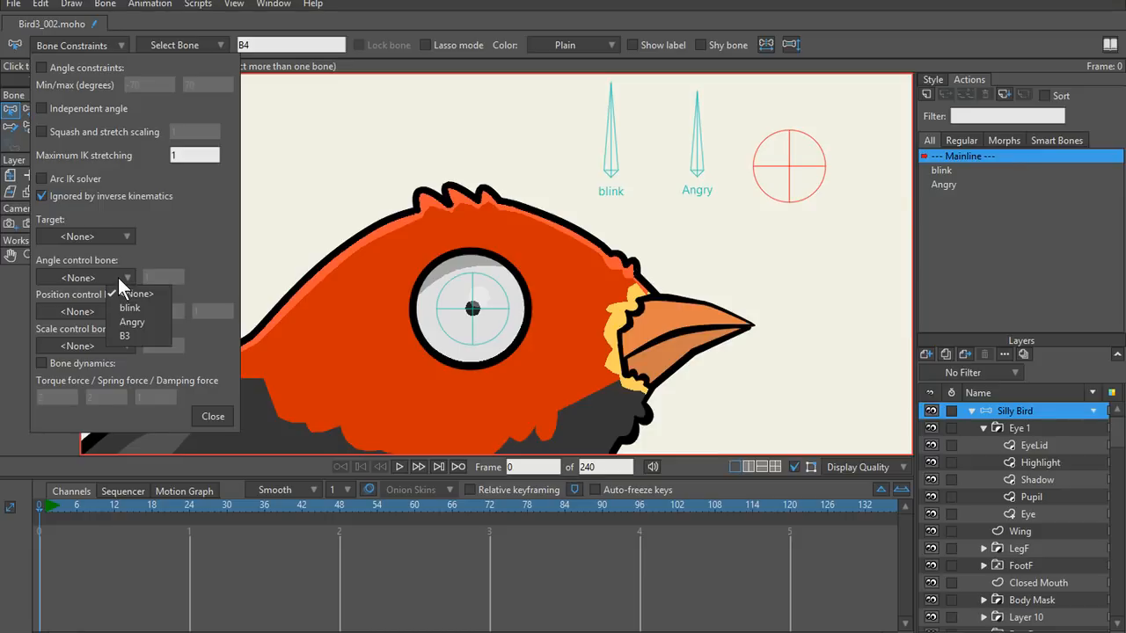
left_click(486, 311)
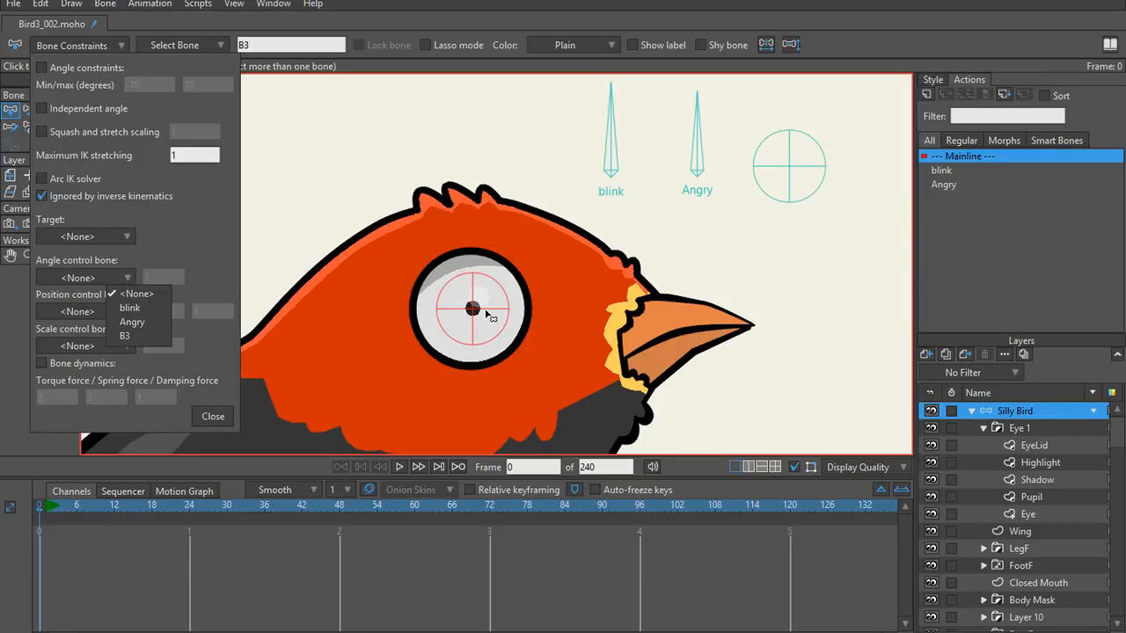
left_click(792, 171)
left_click(129, 333)
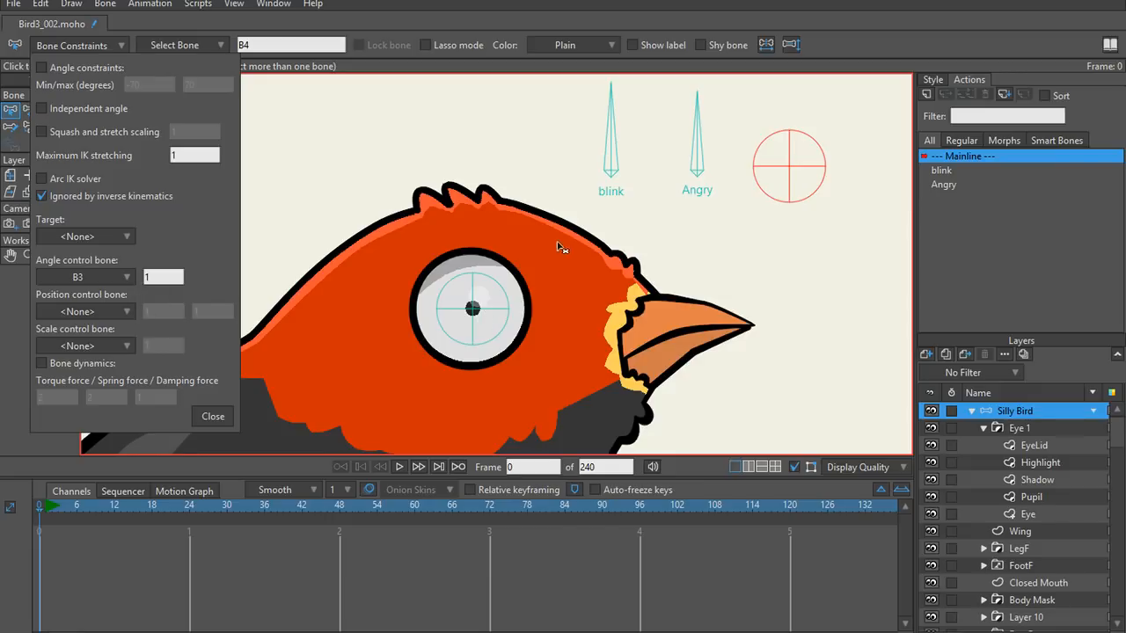
left_click(118, 276)
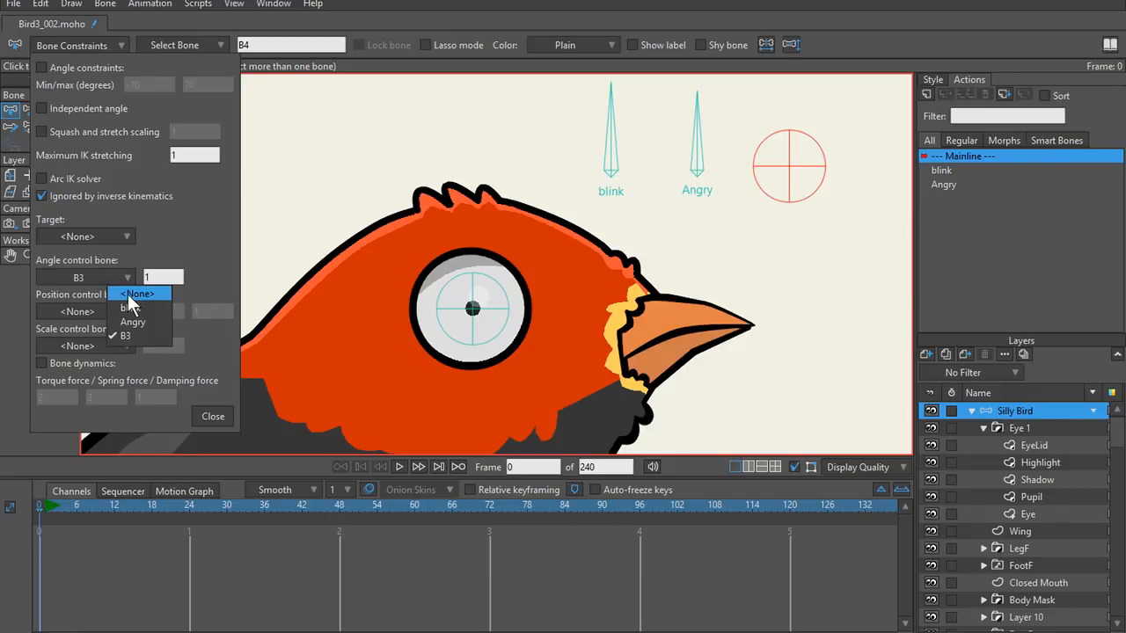
left_click(126, 290)
Step: Set B3 as both the position control bone and the scale control bone of pin bone B4
left_click(115, 305)
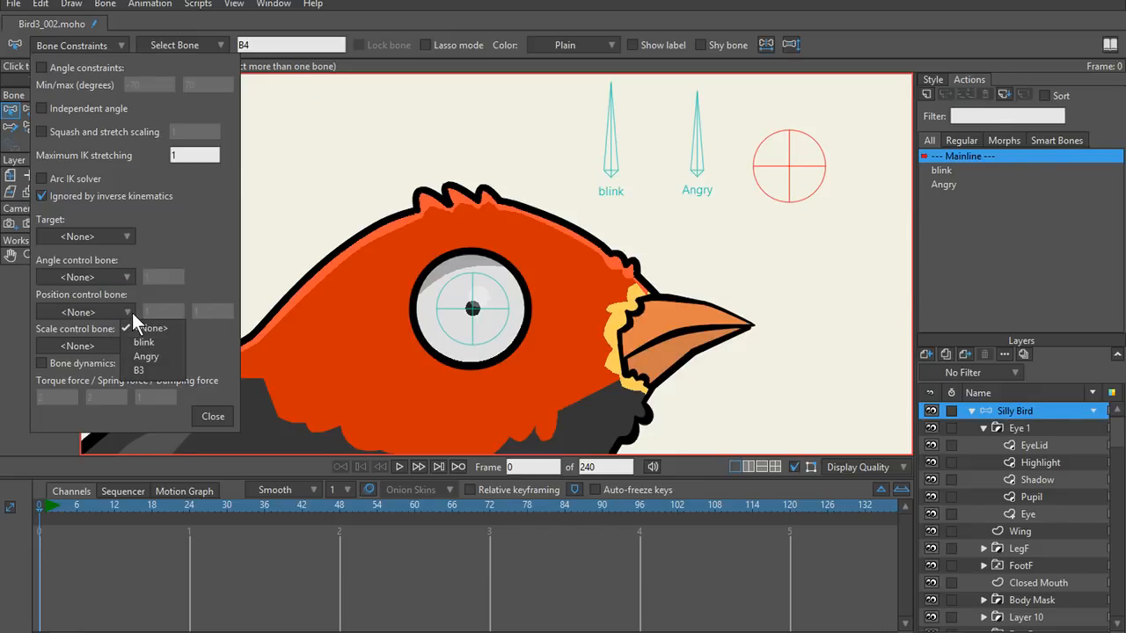
left_click(149, 369)
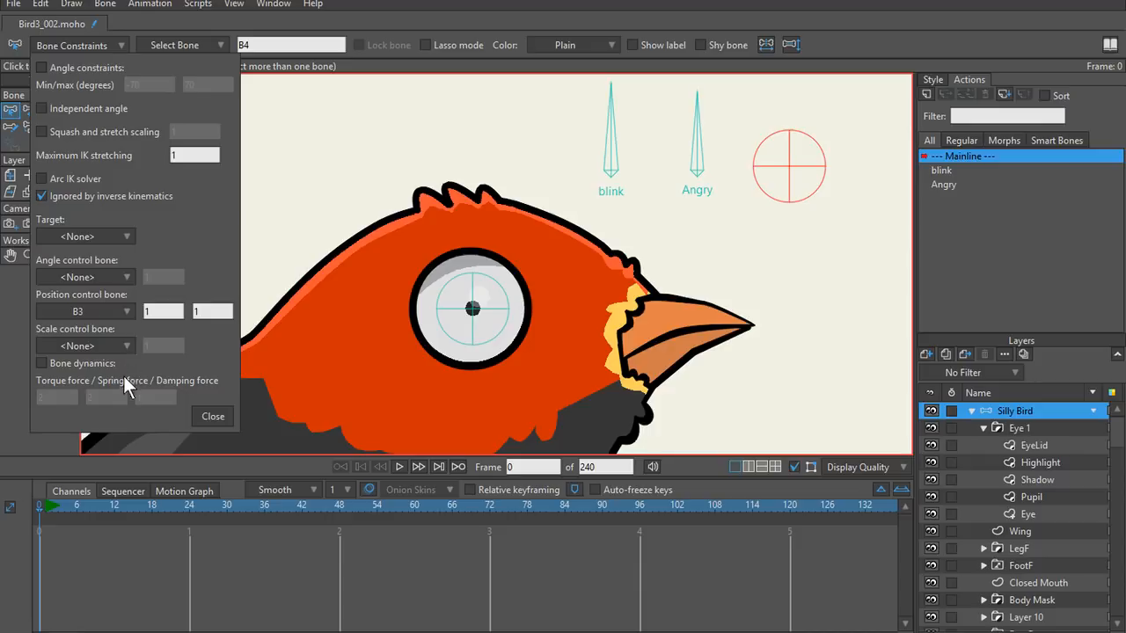
left_click(123, 346)
left_click(126, 403)
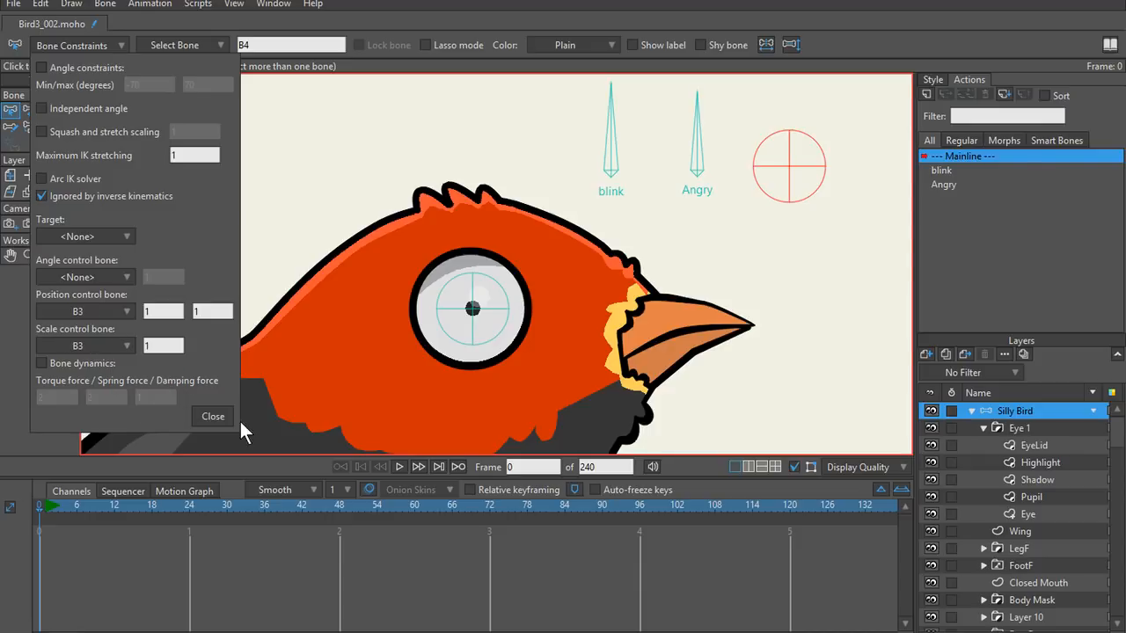
left_click(213, 416)
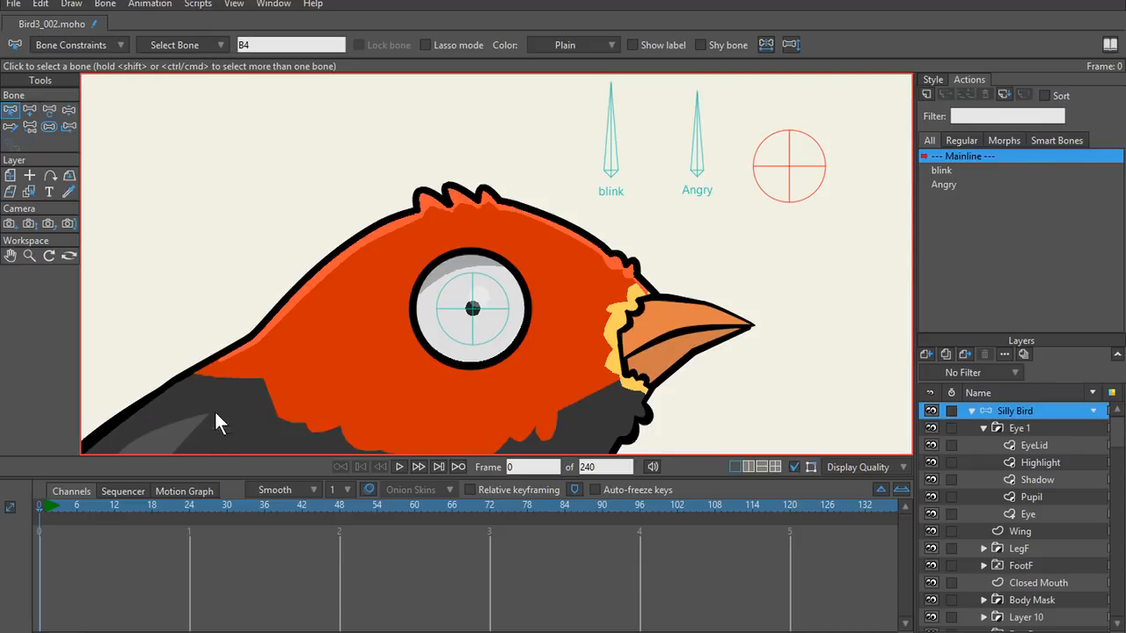
Step: Test moving pin bone B4 at frame 1, undo the move, and return to frame 0
key("t")
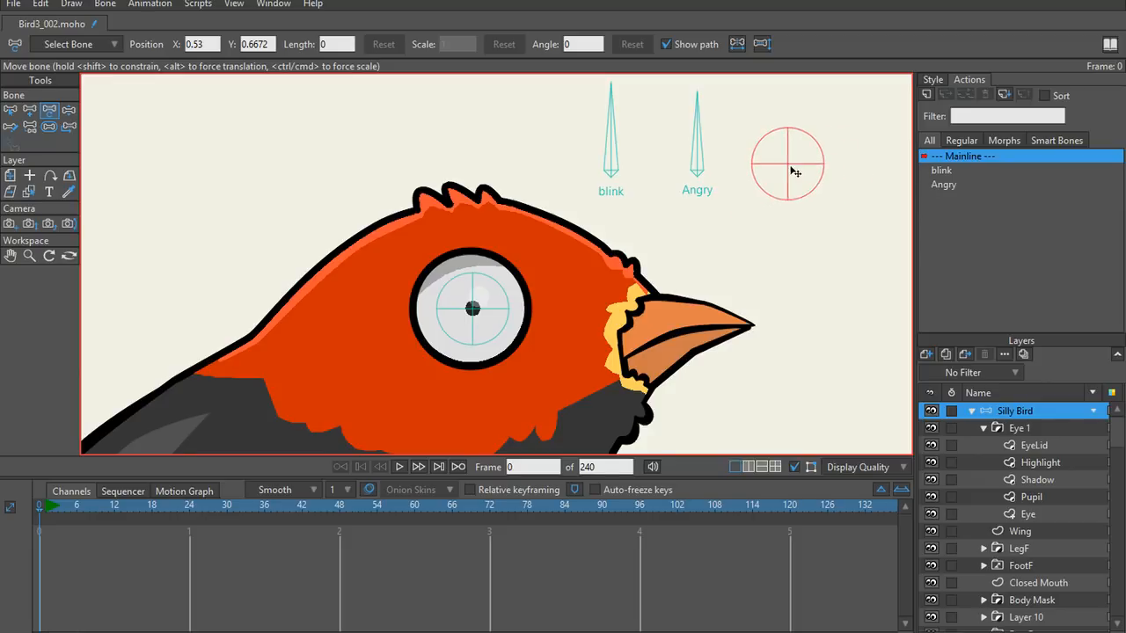
left_click(44, 508)
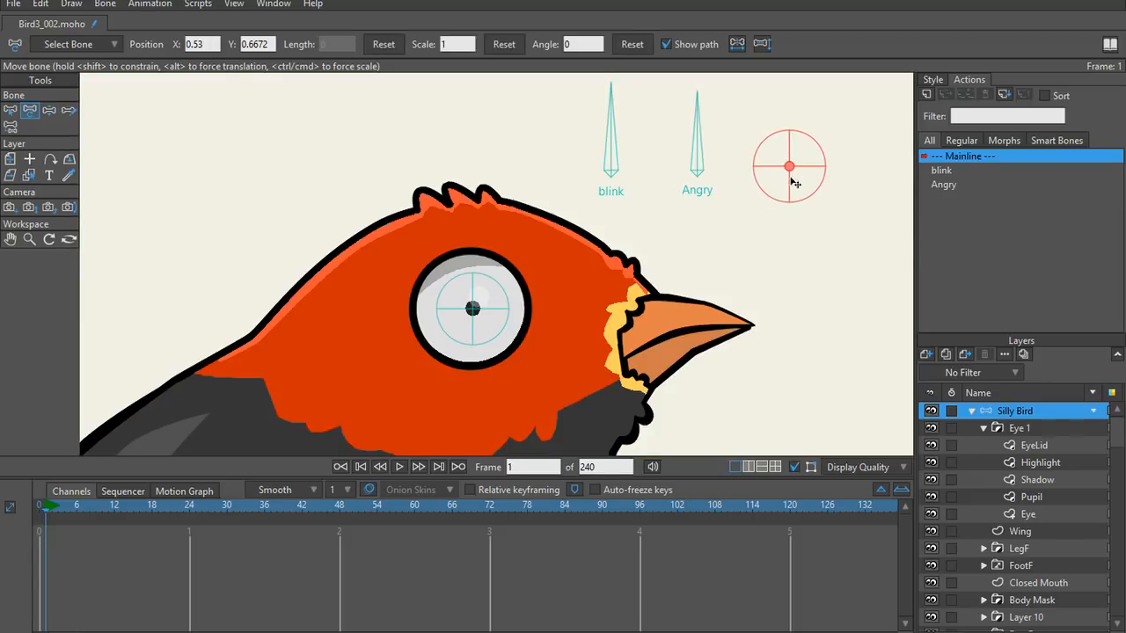
left_click_drag(794, 169, 797, 215)
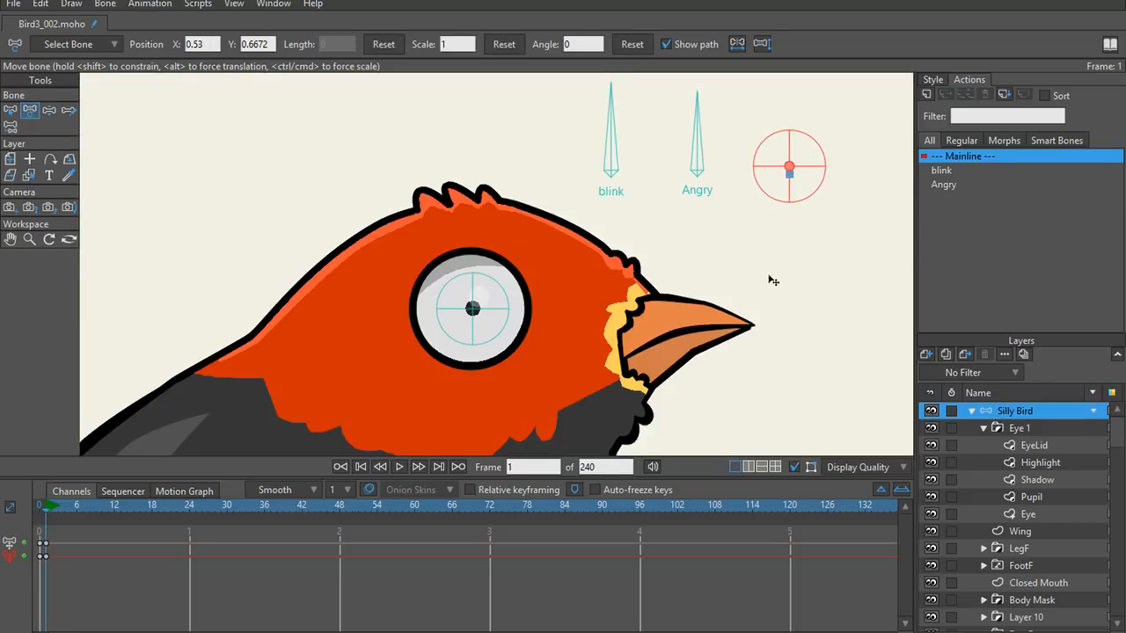
key("ctrl+z")
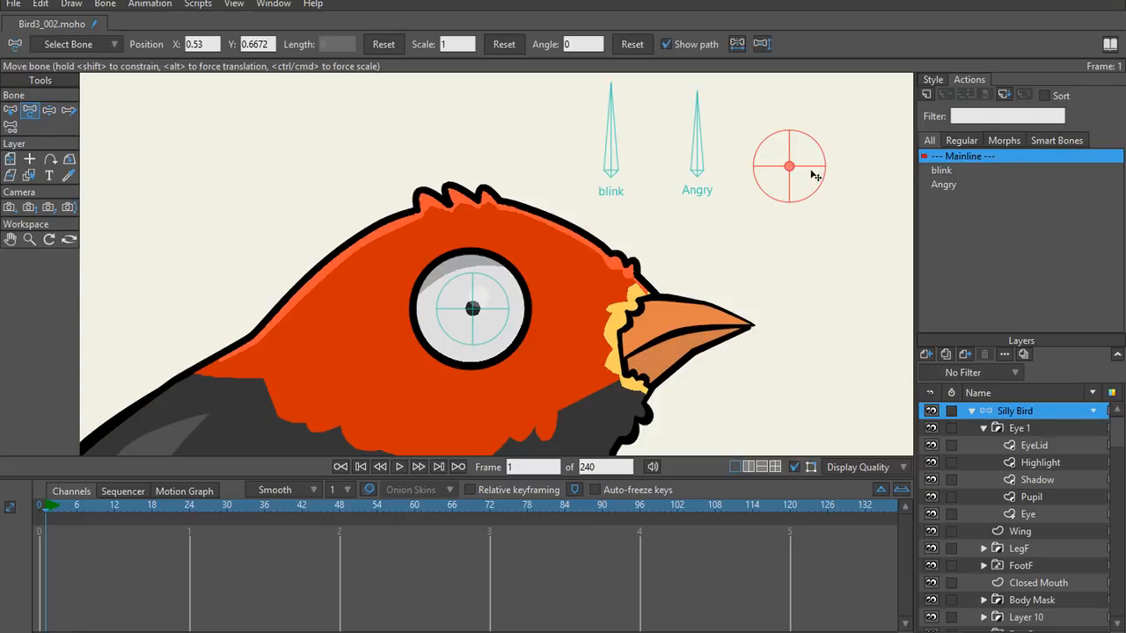
mouse_move(473, 310)
left_mouse_down()
mouse_move(490, 329)
mouse_move(464, 322)
mouse_move(467, 301)
mouse_move(472, 310)
left_mouse_up()
left_click(39, 505)
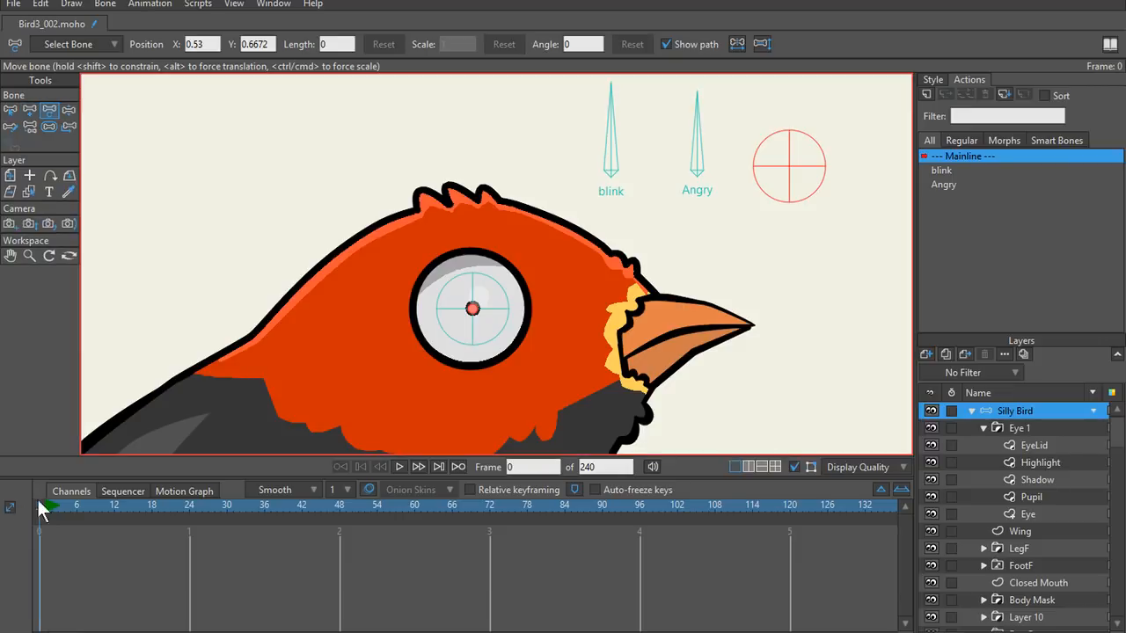
Step: Reset the position and scale control bones of pin bone B4 to None in its bone constraints
key("s")
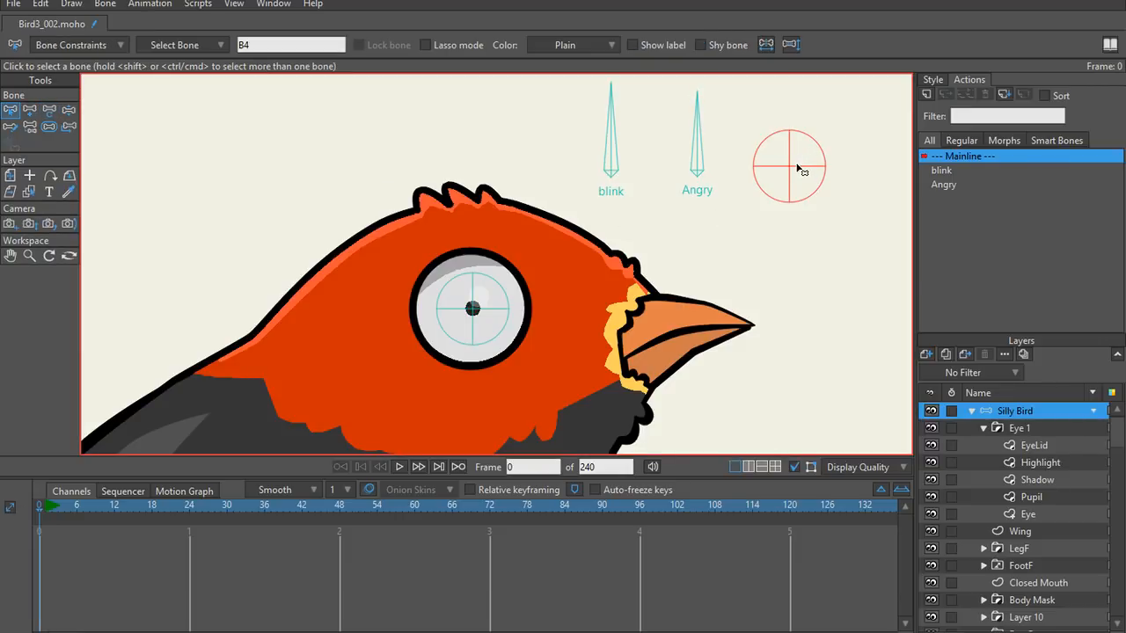
left_click(88, 46)
left_click(113, 309)
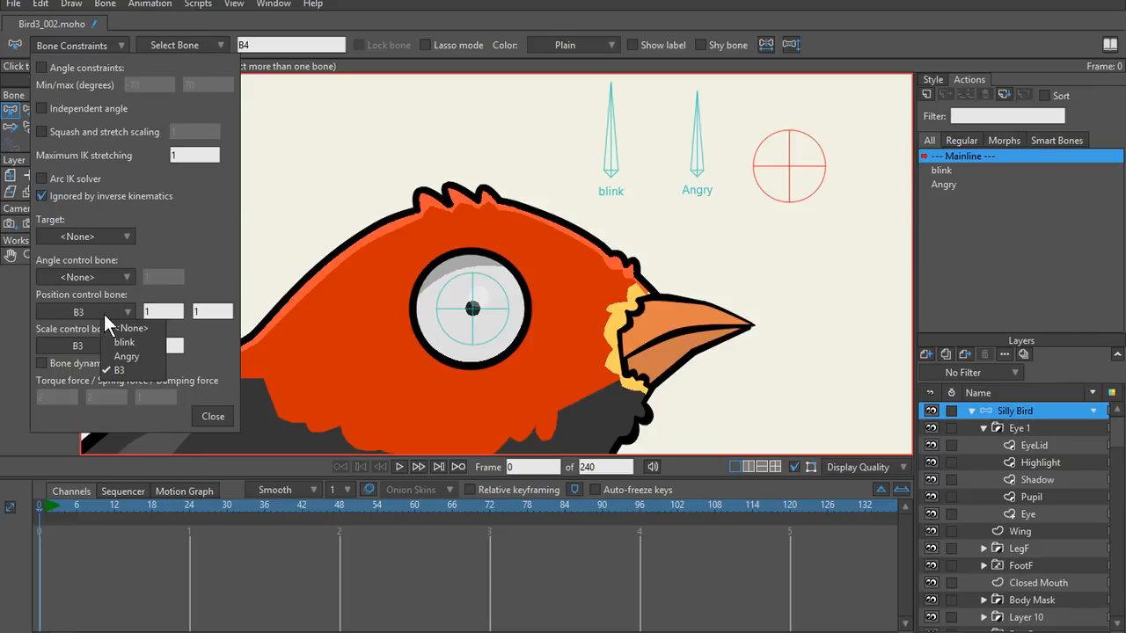
left_click(220, 400)
left_click(475, 332)
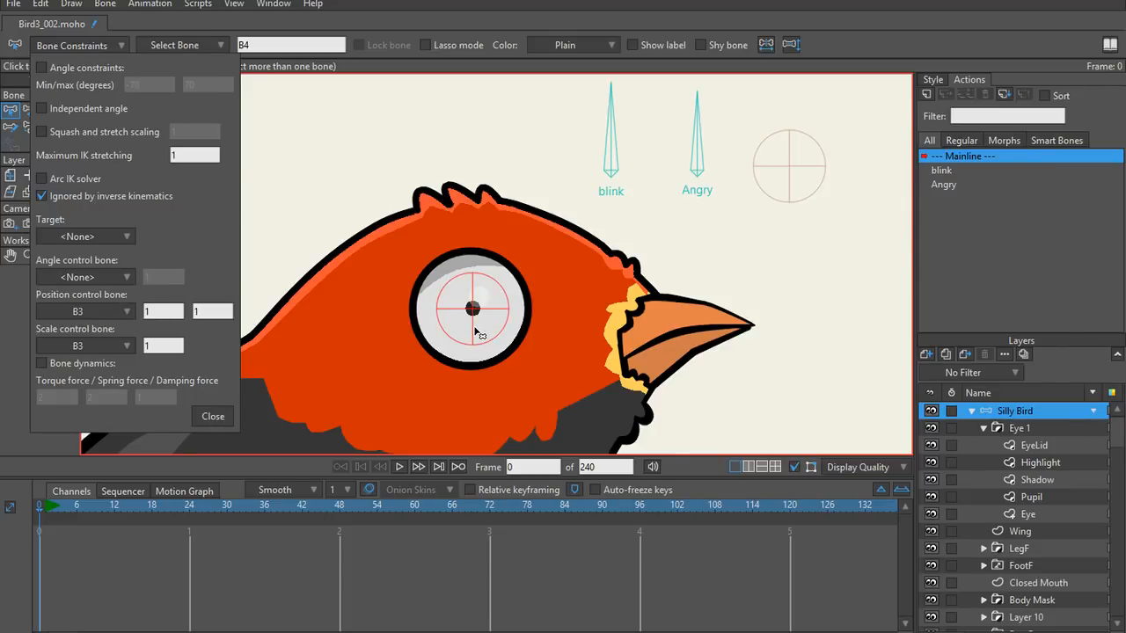
left_click(785, 170)
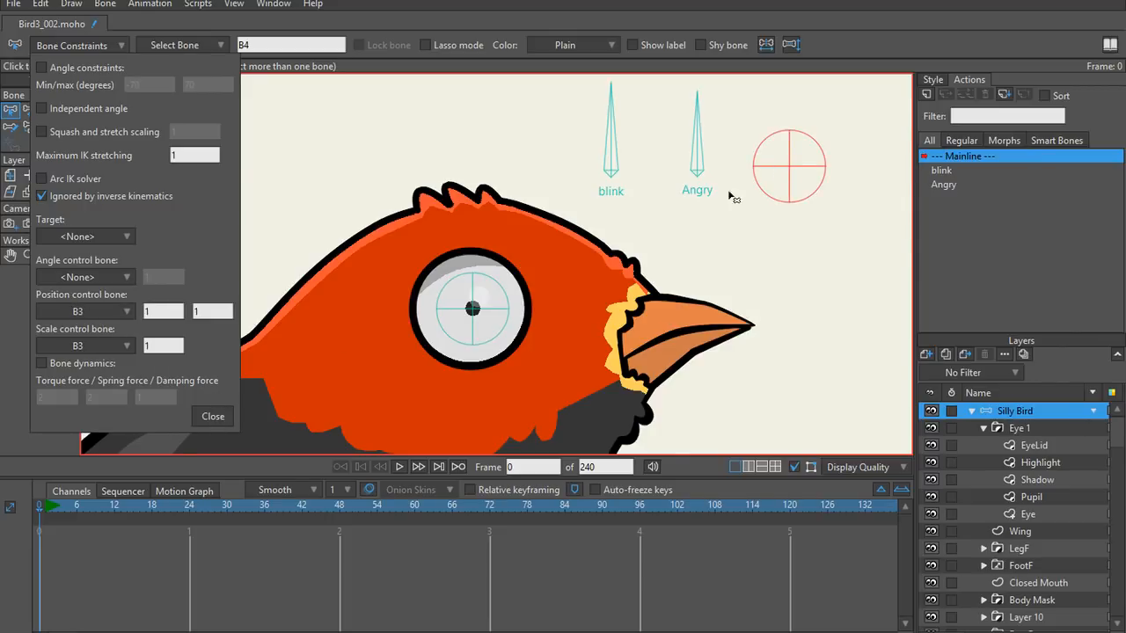
left_click(72, 315)
left_click(98, 327)
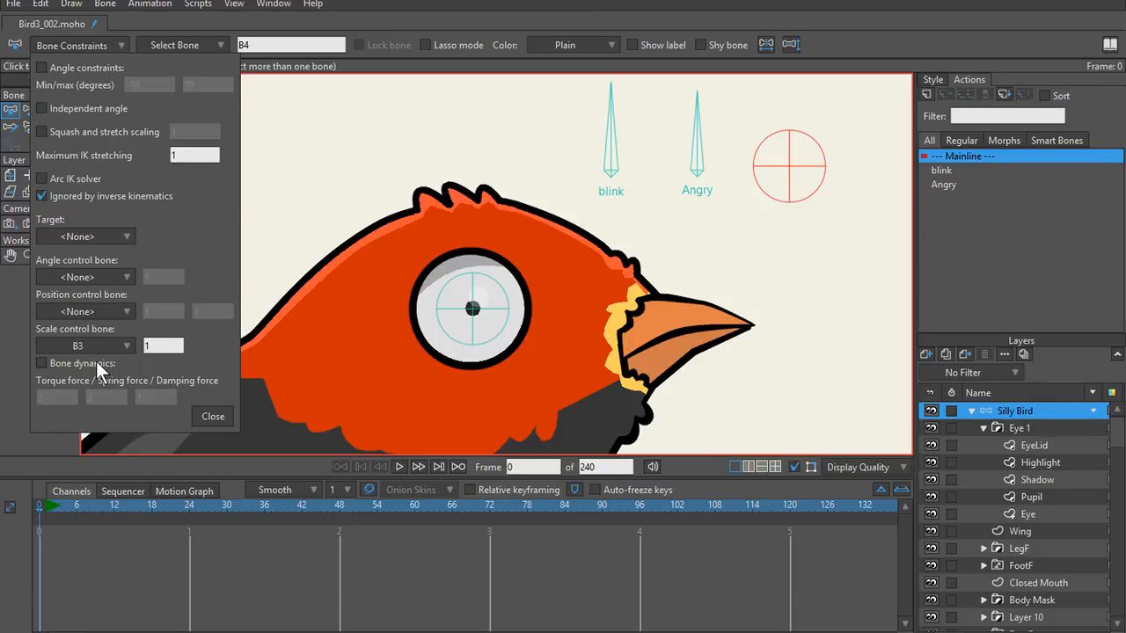
left_click(98, 350)
left_click(110, 377)
left_click(104, 345)
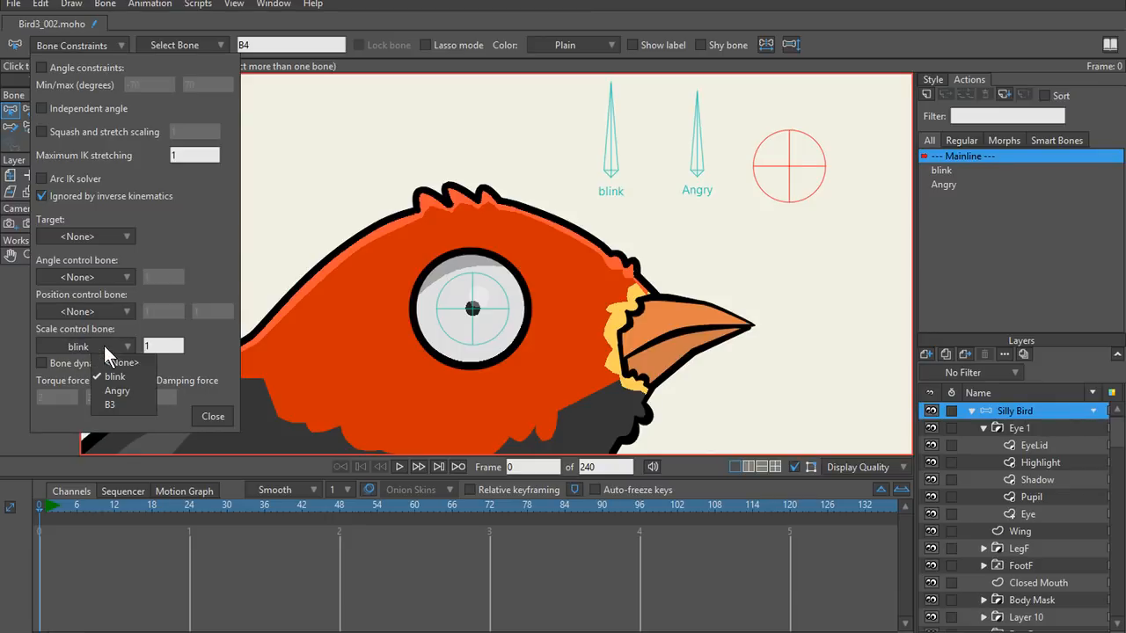
left_click(104, 361)
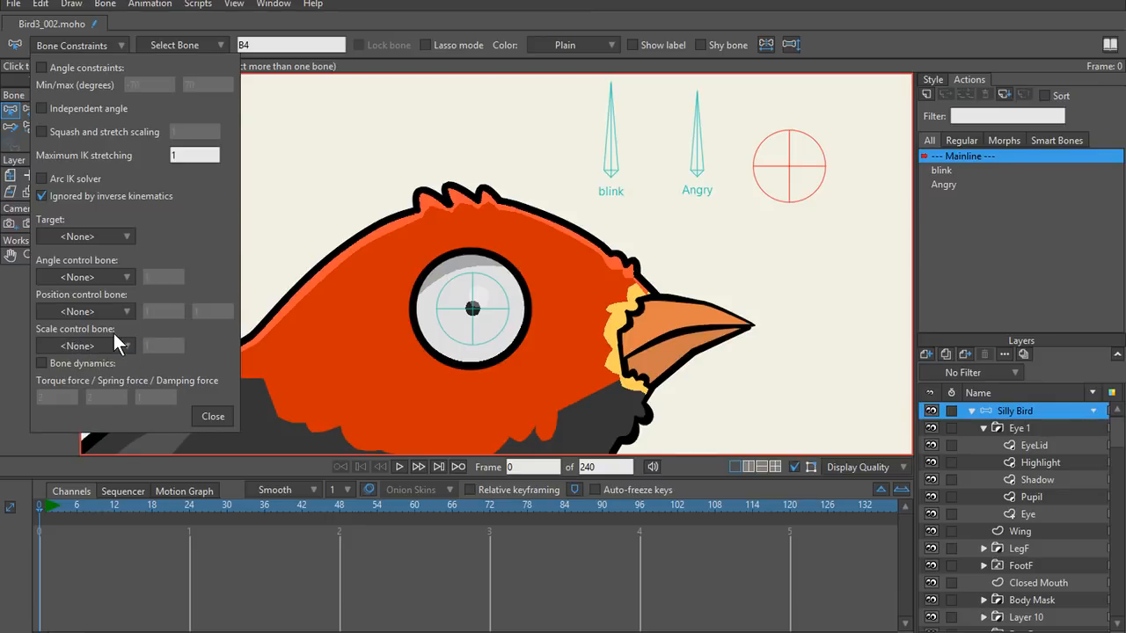
Step: Set B4 as the position and scale control bone of pin bone B3 over the pupil
left_click(473, 336)
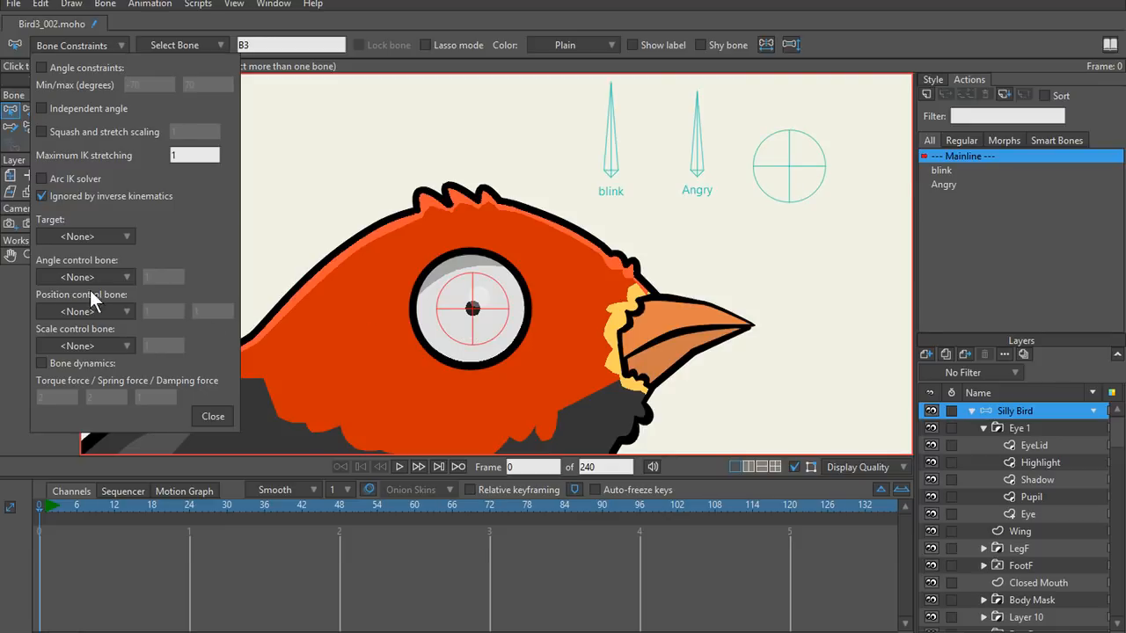
left_click(113, 310)
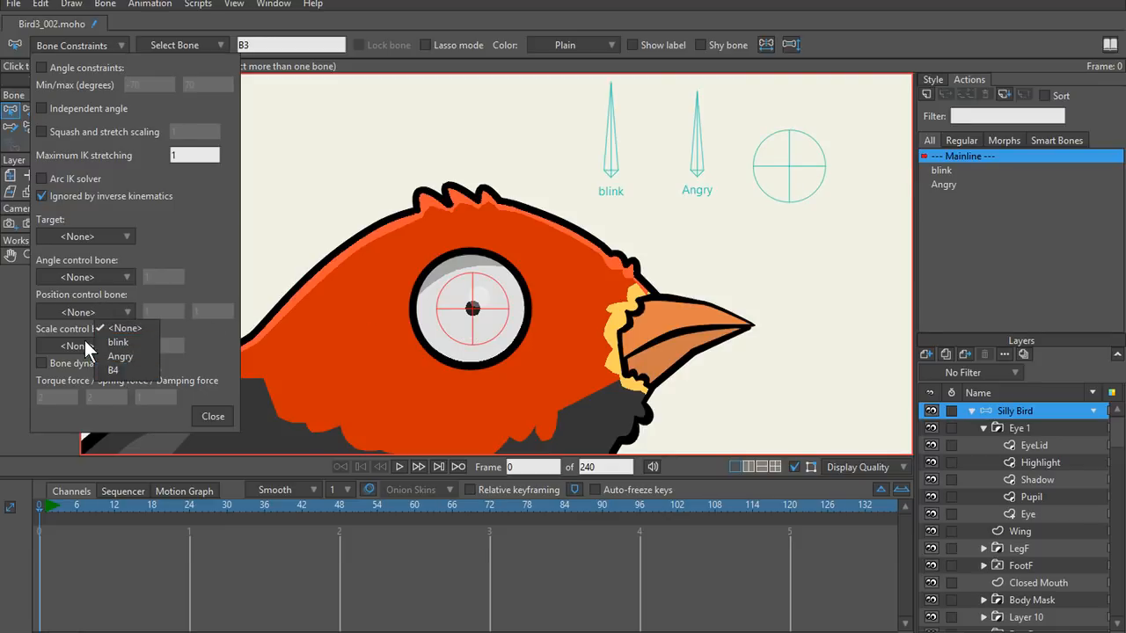
left_click(121, 370)
left_click(116, 343)
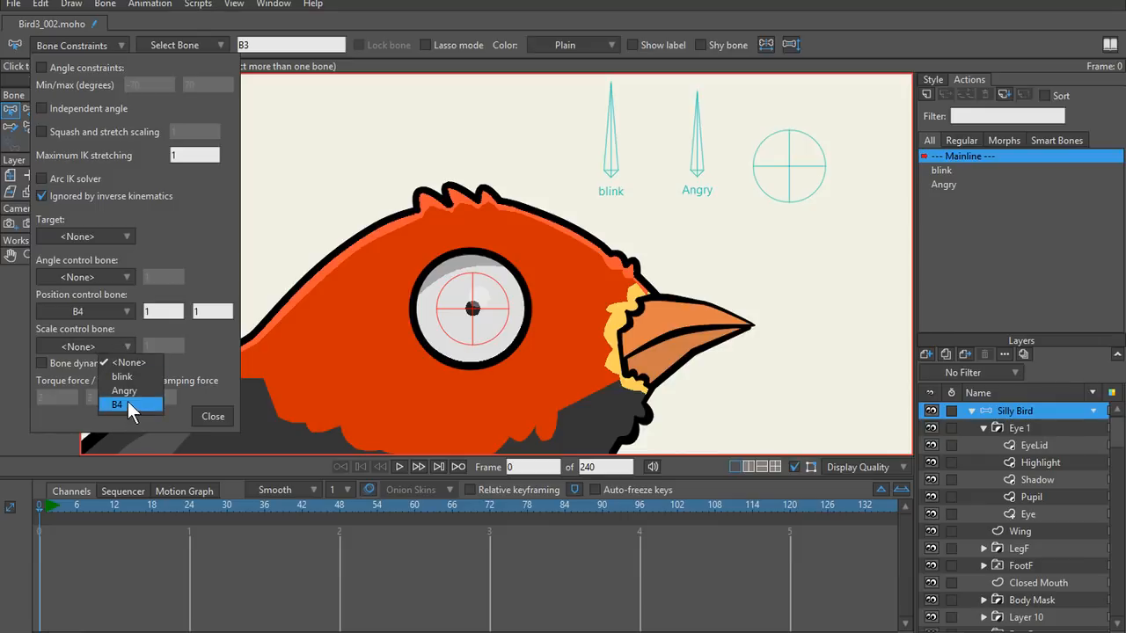
left_click(128, 401)
left_click(213, 416)
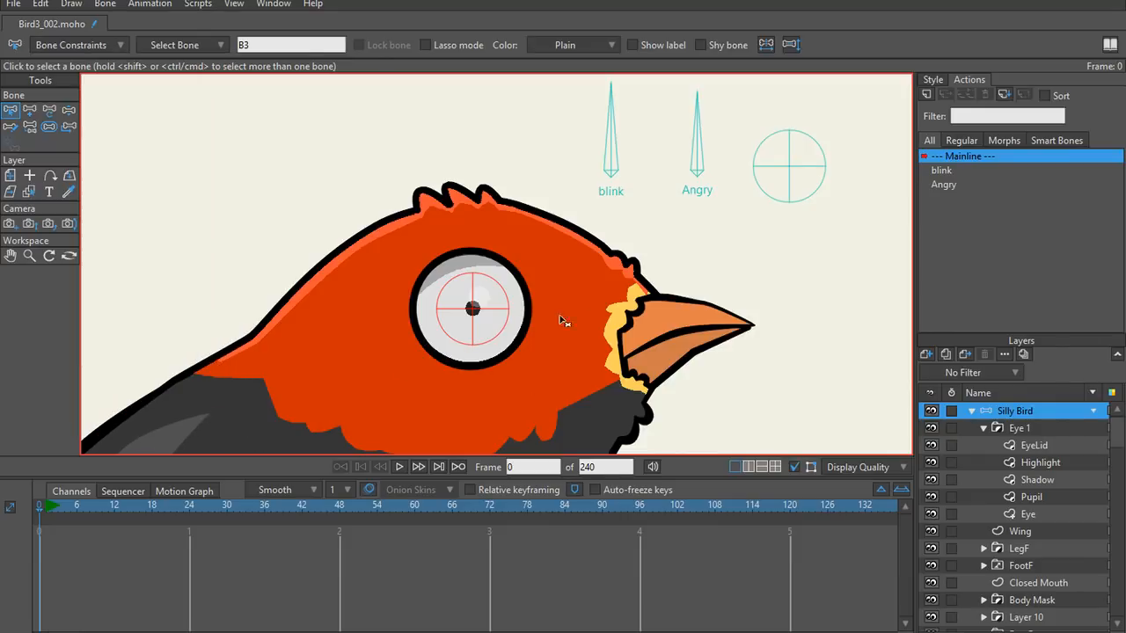
Step: Move pin bone B4 beside the Angry bone to about X 0.5614, Y 0.6532 at frame 0
key("t")
left_click_drag(789, 168, 811, 176)
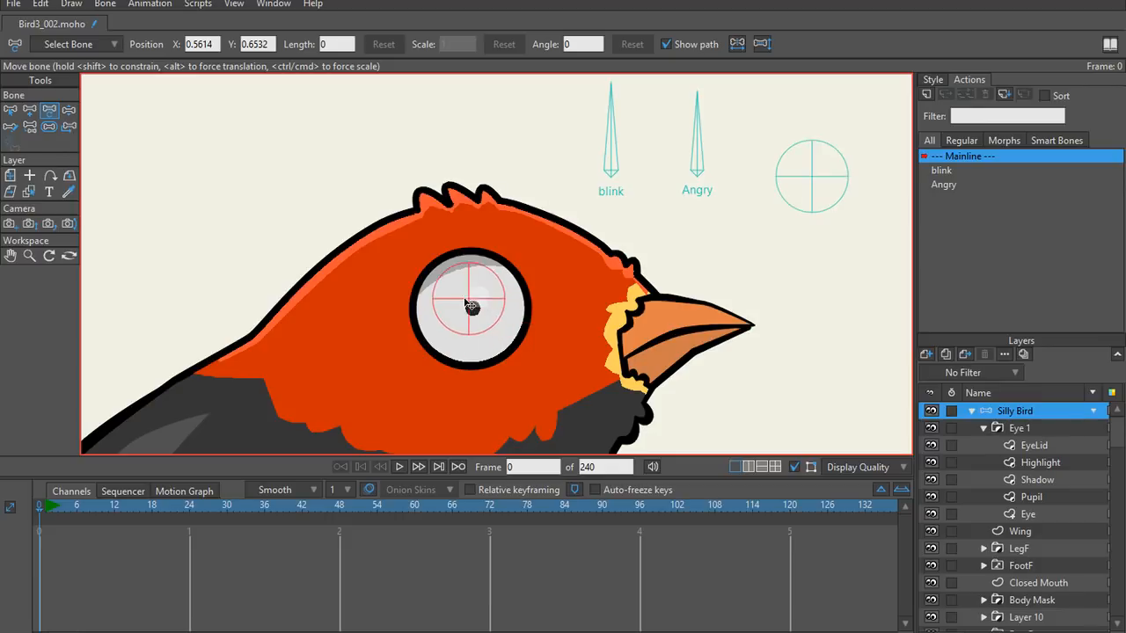
Step: Test driving the pupil by moving control bone B4 at frame 1, undo the move, and return to frame 0
left_click(44, 508)
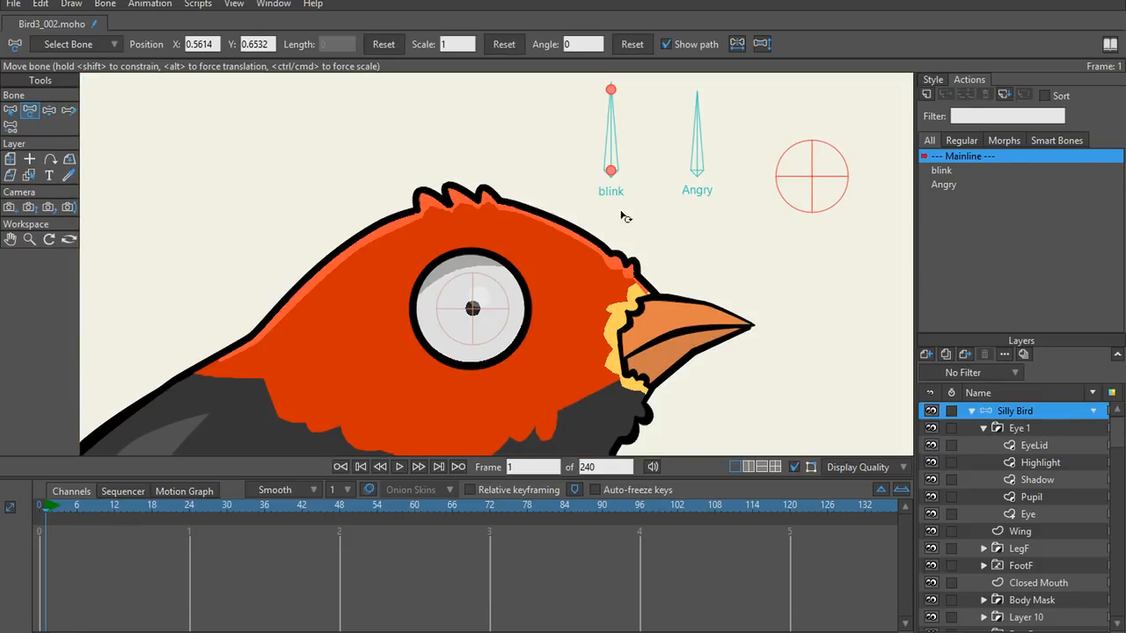
mouse_move(812, 176)
left_mouse_down()
mouse_move(782, 167)
mouse_move(859, 224)
mouse_move(817, 184)
mouse_move(810, 199)
mouse_move(819, 180)
left_mouse_up()
left_click(815, 180)
left_click_drag(810, 180, 1019, 452)
key("ctrl+z")
left_click_drag(46, 511, 25, 508)
Step: Test the blink, Angry and B4 control bones together at frame 1, delete the test keyframes, and return to frame 0
scroll(349, 286, "down", 1)
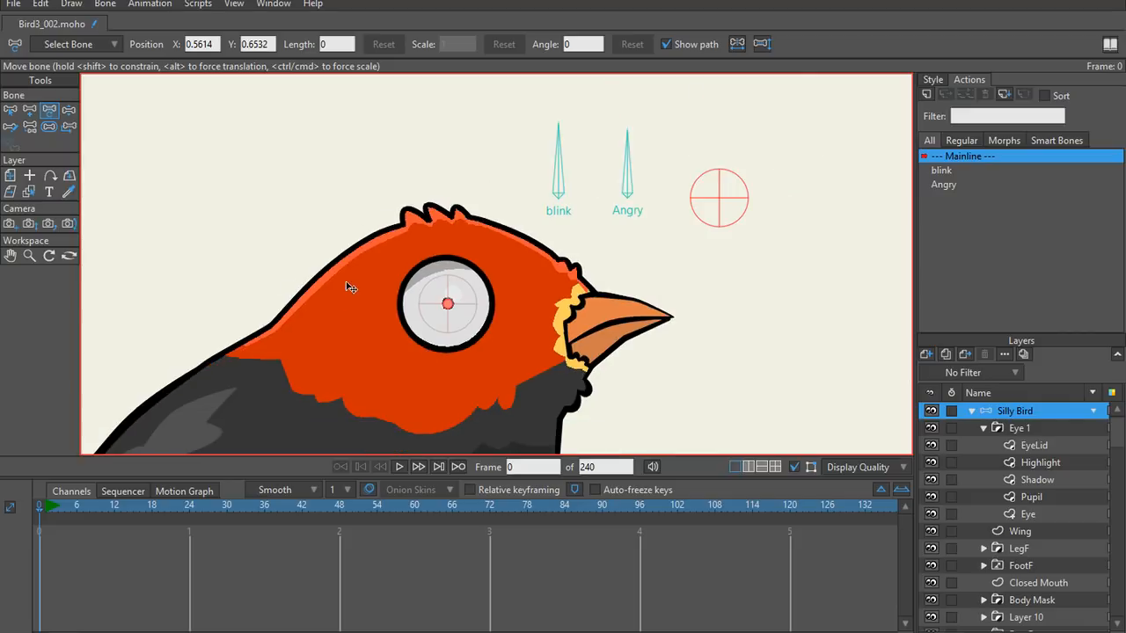
left_click_drag(557, 286, 548, 235)
left_click(44, 510)
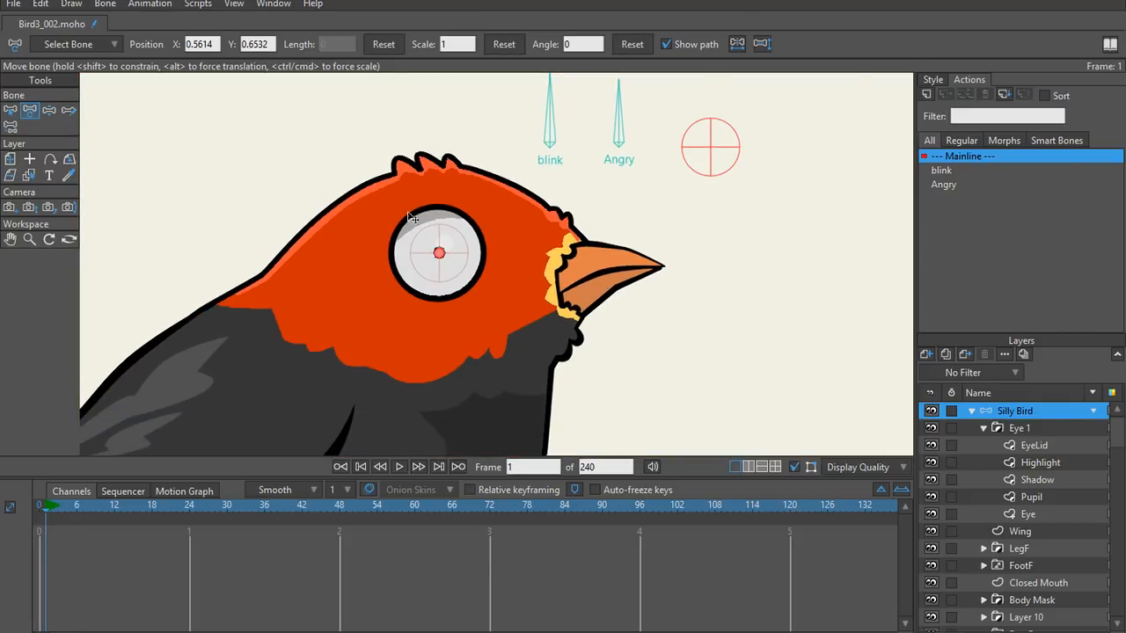
scroll(410, 218, "up", 2)
left_click_drag(529, 302, 530, 380)
key("z")
left_click_drag(613, 150, 520, 138)
mouse_move(697, 148)
left_mouse_down()
mouse_move(906, 244)
mouse_move(799, 182)
mouse_move(858, 234)
mouse_move(836, 218)
mouse_move(847, 195)
mouse_move(860, 202)
mouse_move(809, 198)
mouse_move(837, 191)
mouse_move(819, 202)
left_mouse_up()
key("t")
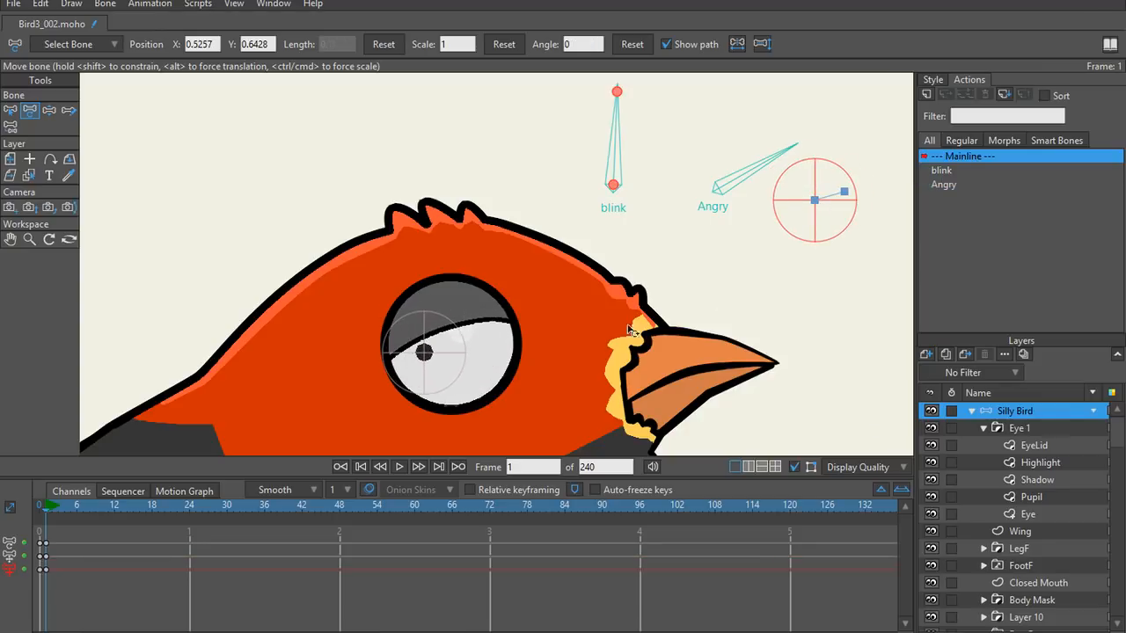
left_click_drag(78, 539, 8, 565)
key("Delete")
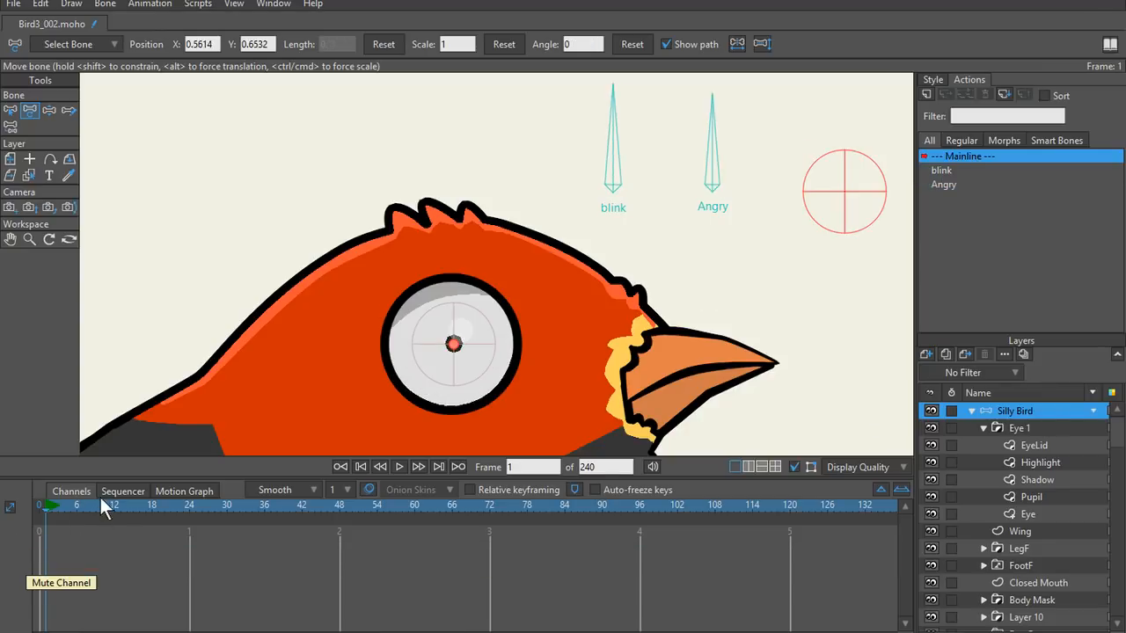
left_click(38, 506)
scroll(496, 346, "up", 3)
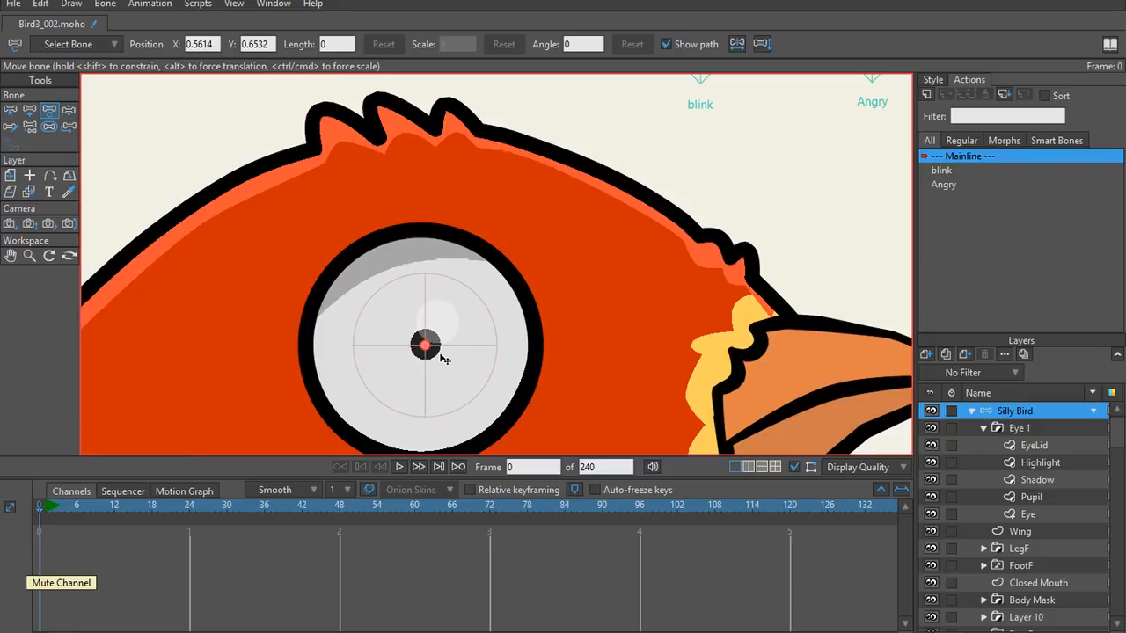
scroll(423, 348, "down", 4)
scroll(423, 349, "up", 2)
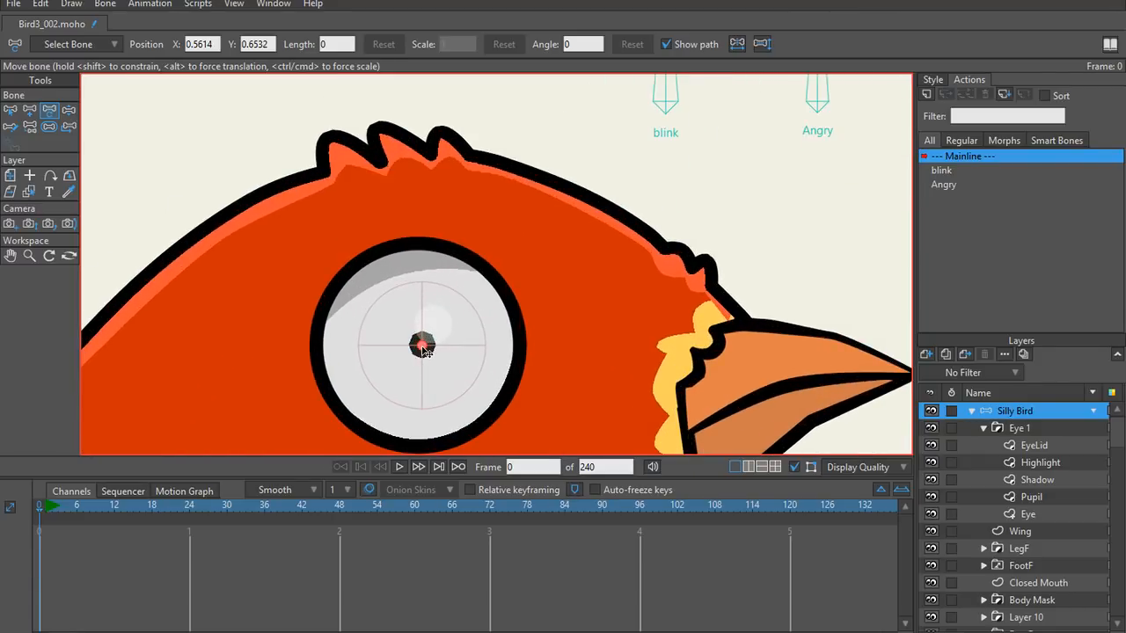
scroll(423, 349, "down", 3)
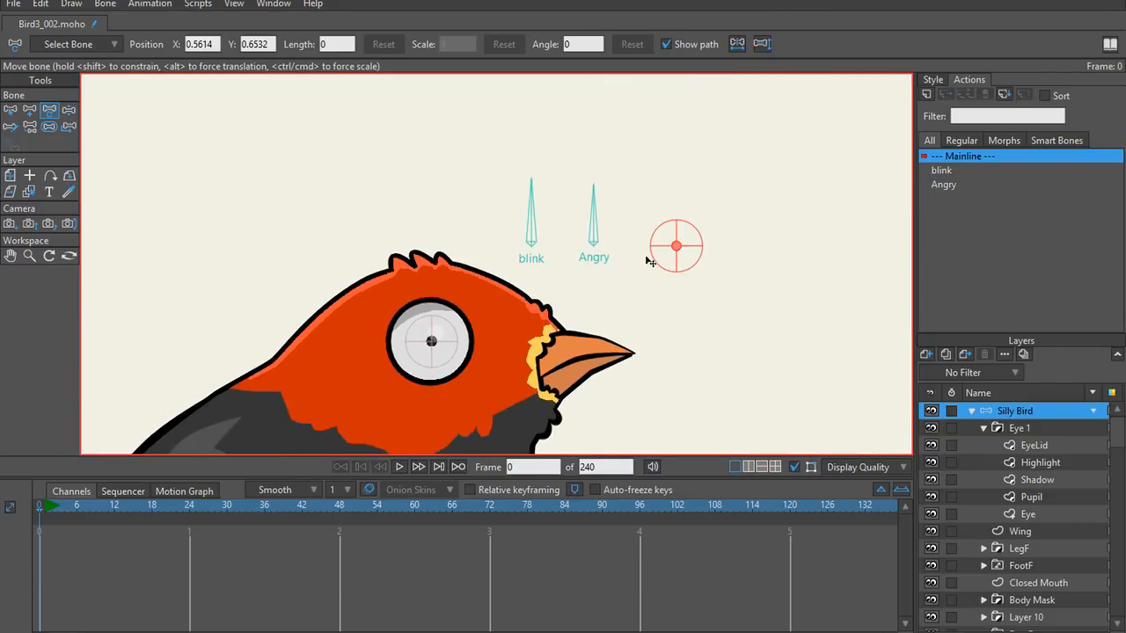
Step: Mark pin bone B3 over the pupil as a shy bone and hide it from view
scroll(567, 312, "up", 2)
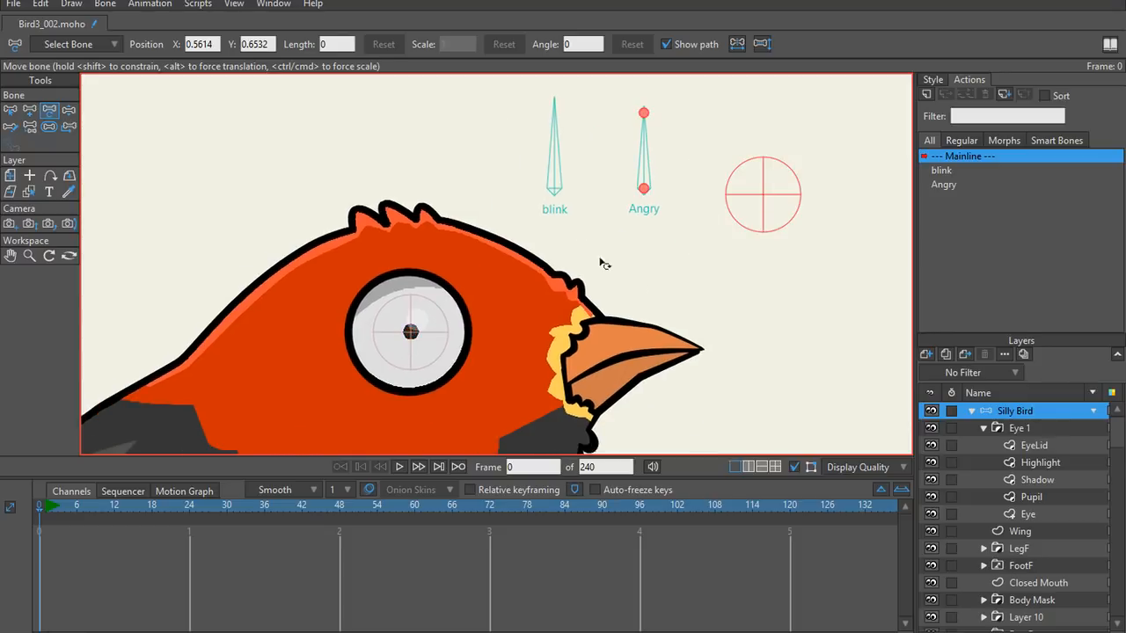
scroll(603, 264, "down", 3)
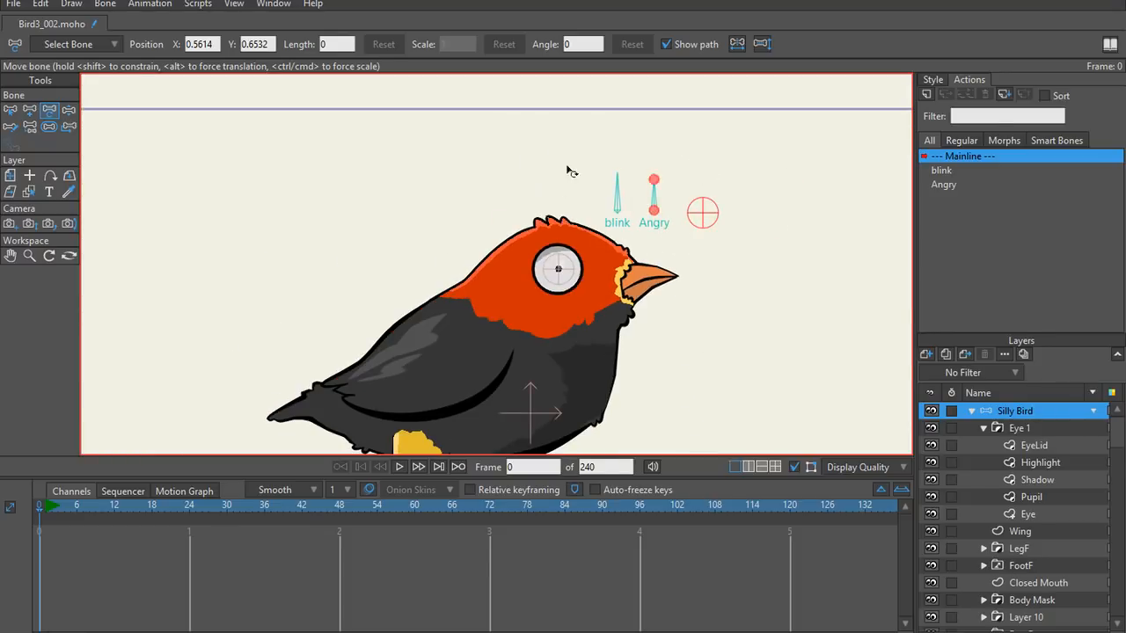
scroll(510, 279, "up", 5)
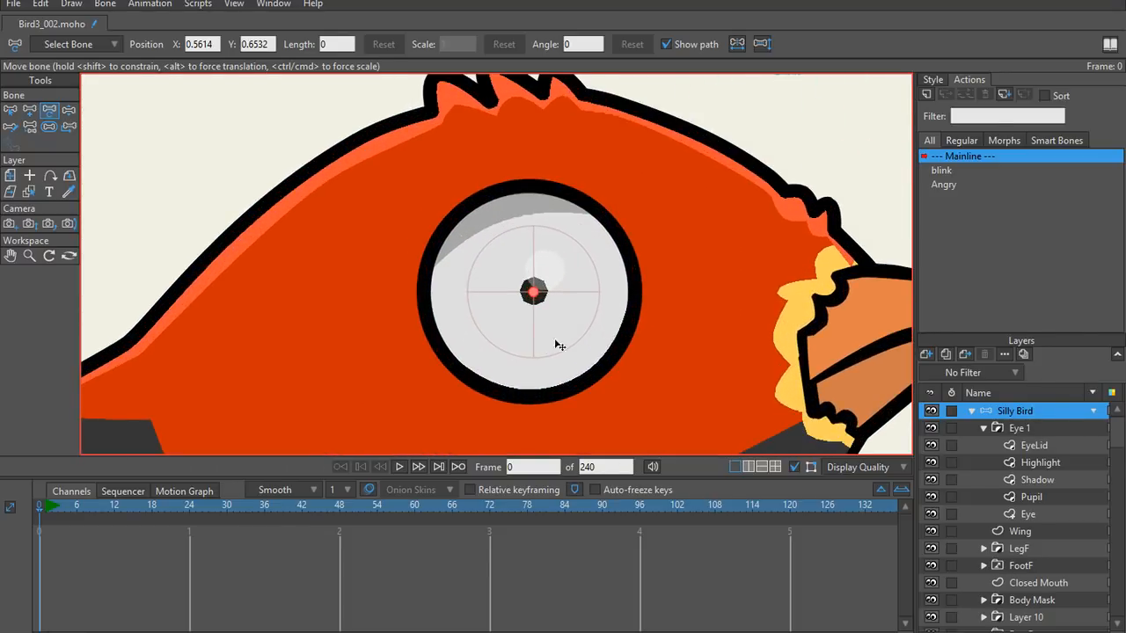
key("b")
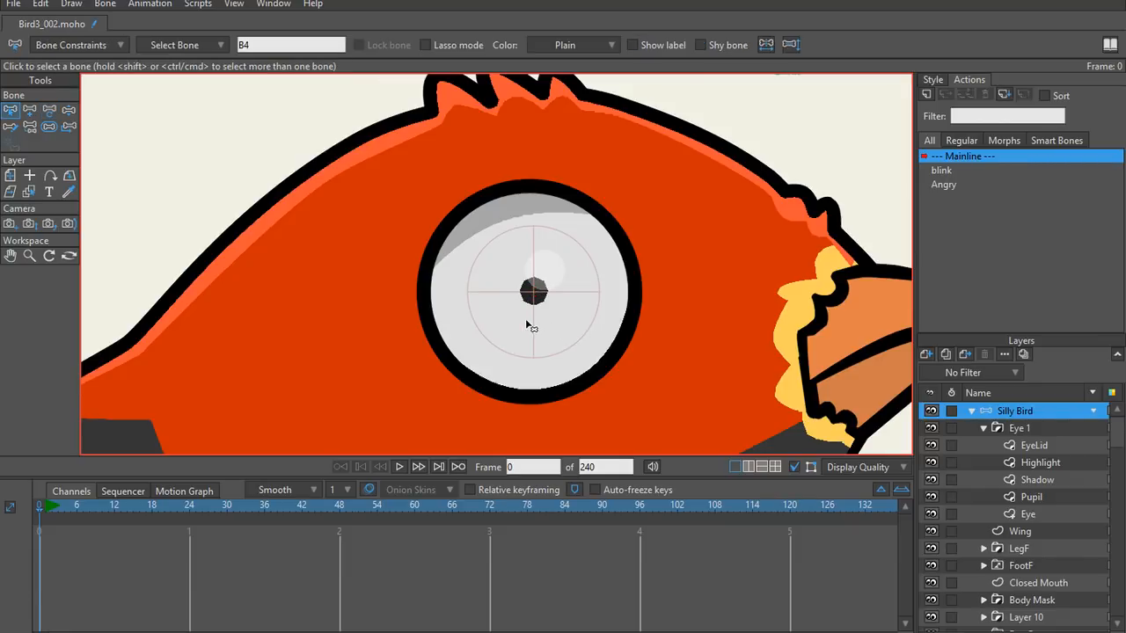
left_click(536, 327)
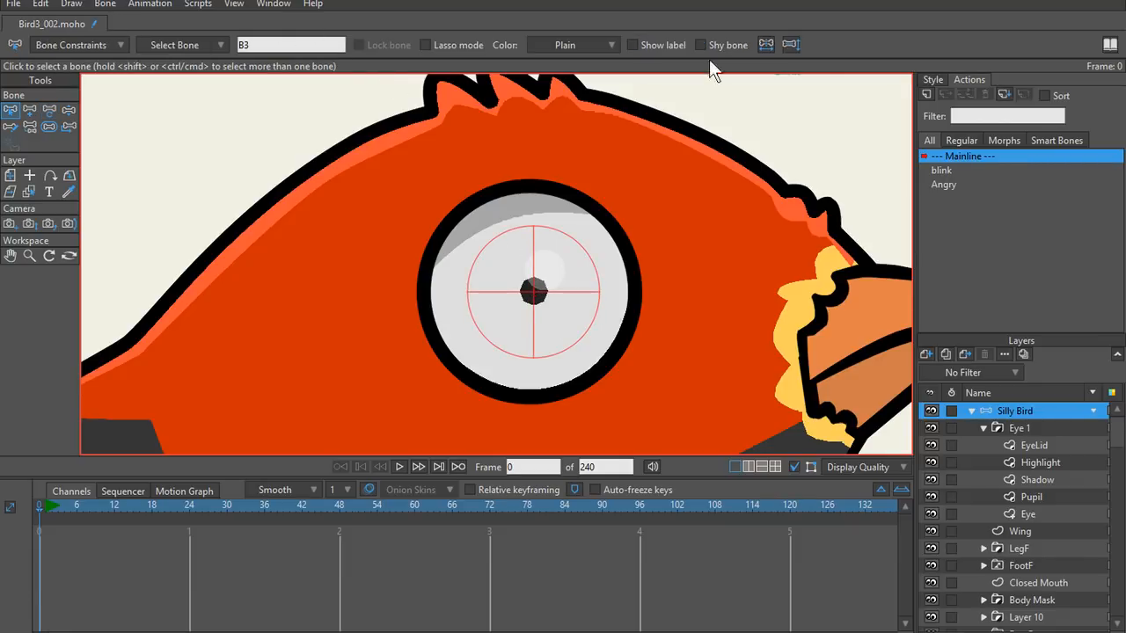
left_click(105, 5)
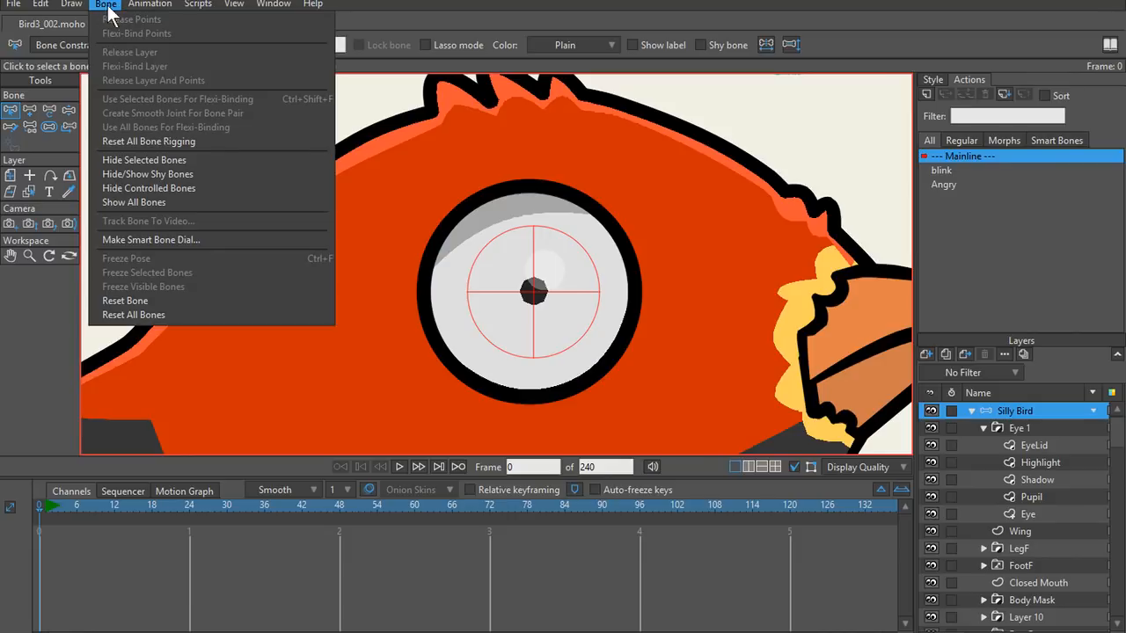
left_click(694, 48)
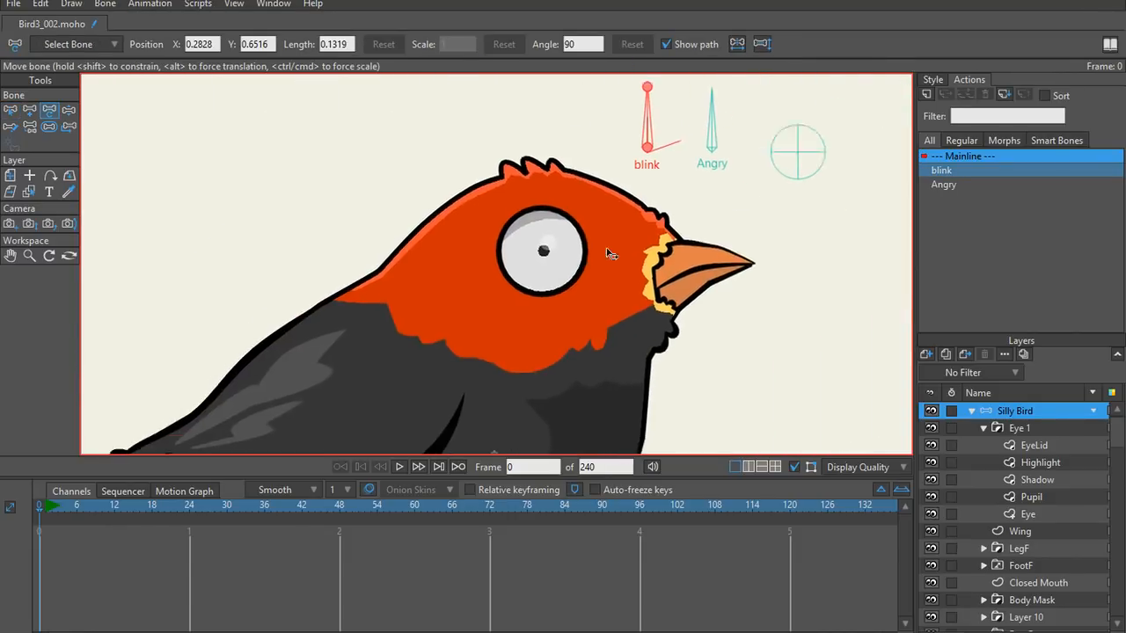
Step: Test the pupil's movement at frame 1 by shifting control bone B4 slightly, and undo each move
left_click_drag(607, 252, 581, 271)
left_click(45, 511)
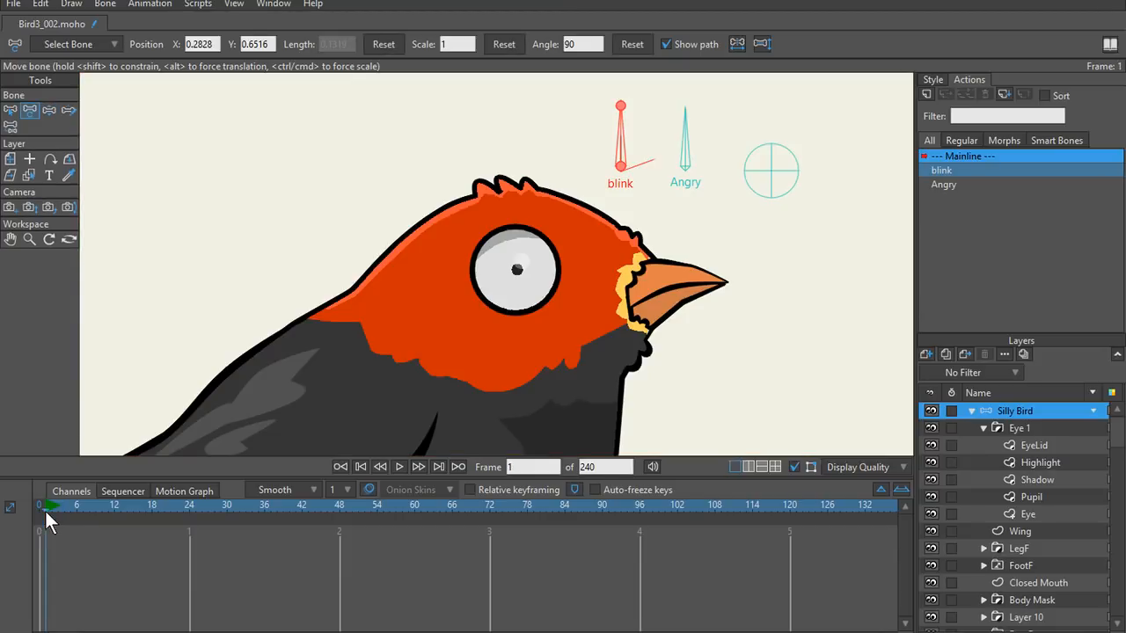
scroll(663, 171, "up", 4)
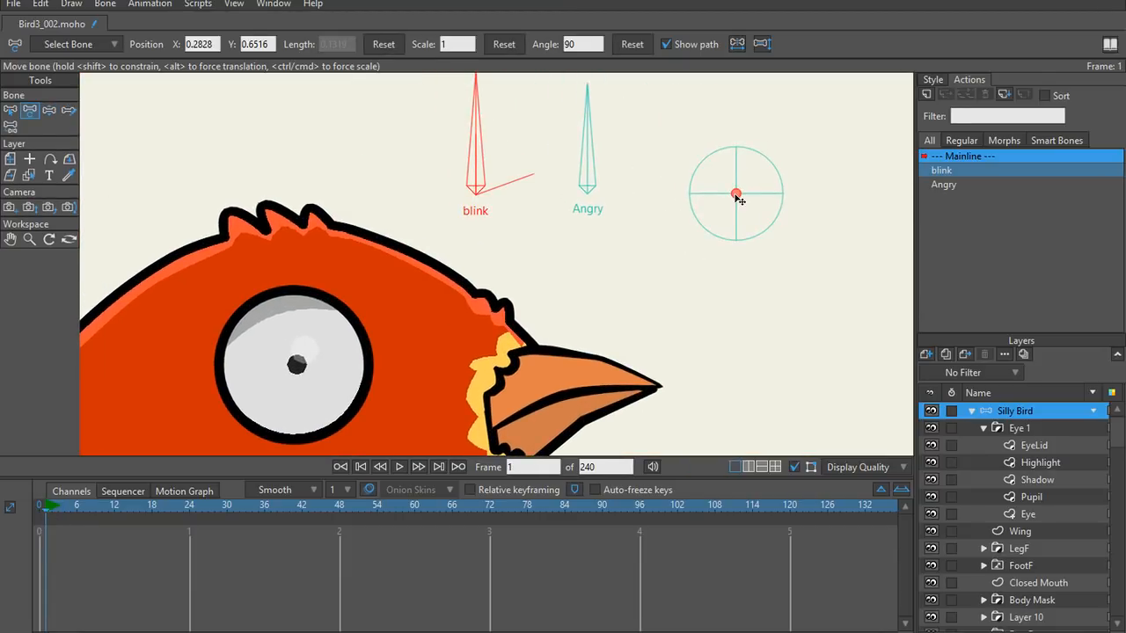
mouse_move(736, 194)
left_mouse_down()
mouse_move(680, 230)
mouse_move(762, 158)
mouse_move(808, 227)
mouse_move(729, 186)
mouse_move(737, 204)
left_mouse_up()
key("ctrl+z")
key("ctrl+z")
mouse_move(737, 199)
left_mouse_down()
mouse_move(746, 183)
mouse_move(735, 201)
mouse_move(723, 197)
left_mouse_up()
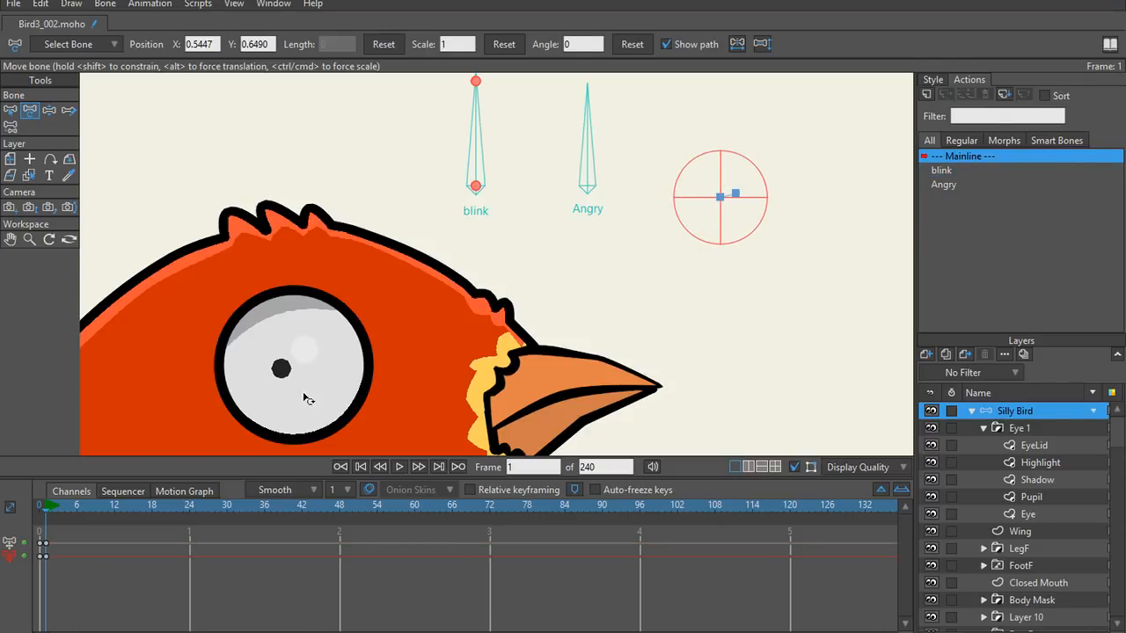
key("ctrl+z")
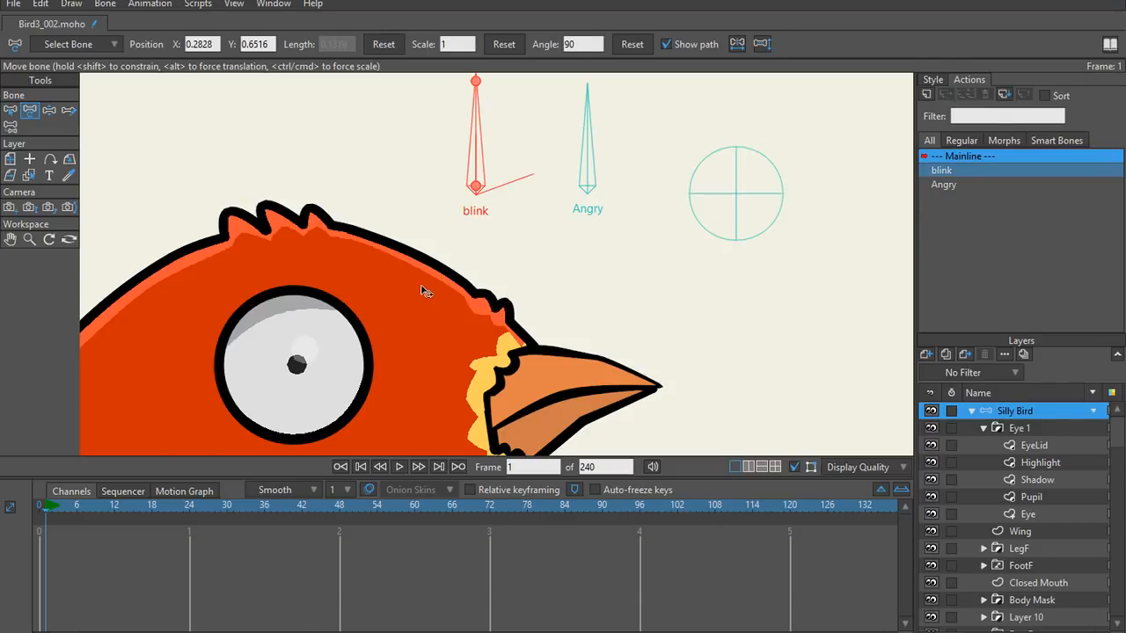
Step: Try rotating control bone B4 at frame 1 to about -76.6 degrees, and undo the rotation
scroll(396, 352, "down", 1)
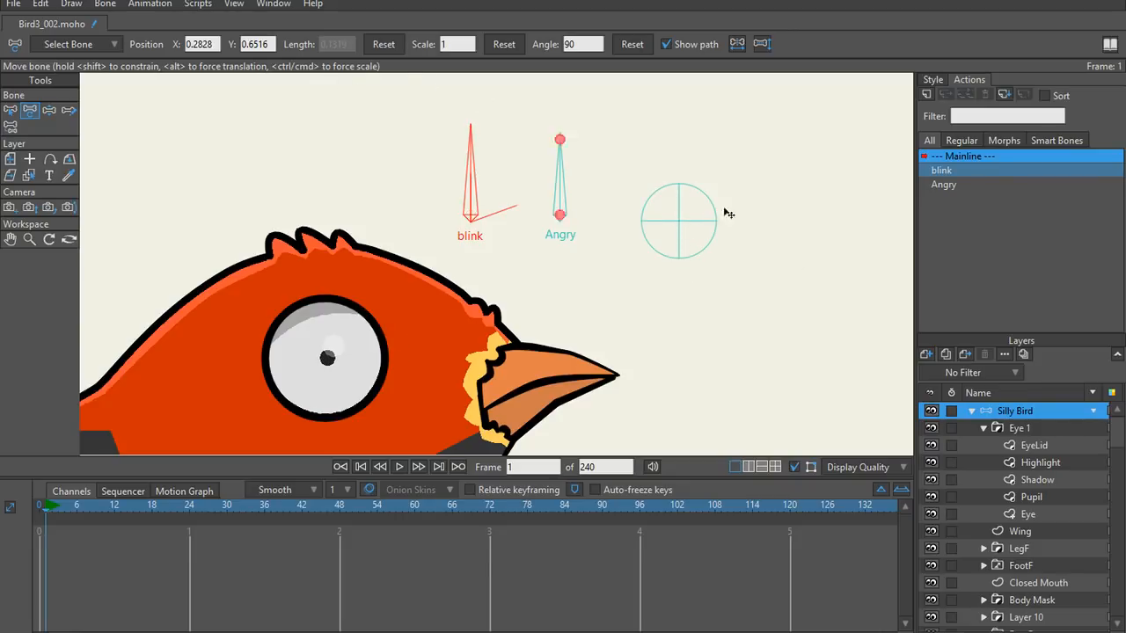
left_click_drag(704, 257, 714, 296)
key("ctrl+z")
left_click_drag(679, 224, 712, 272)
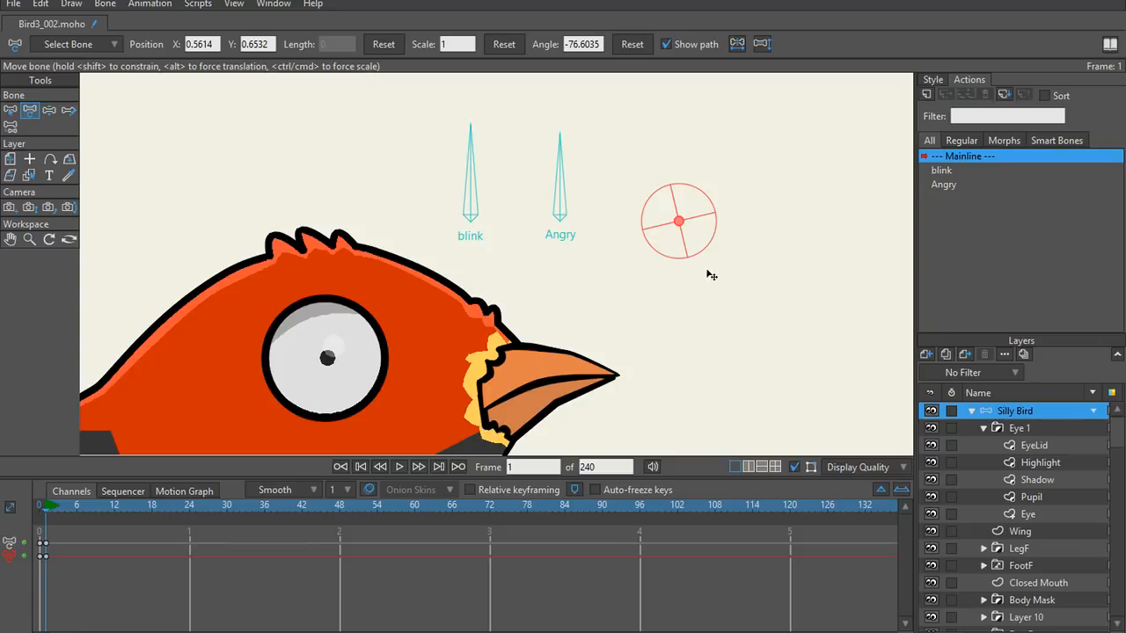
key("ctrl+z")
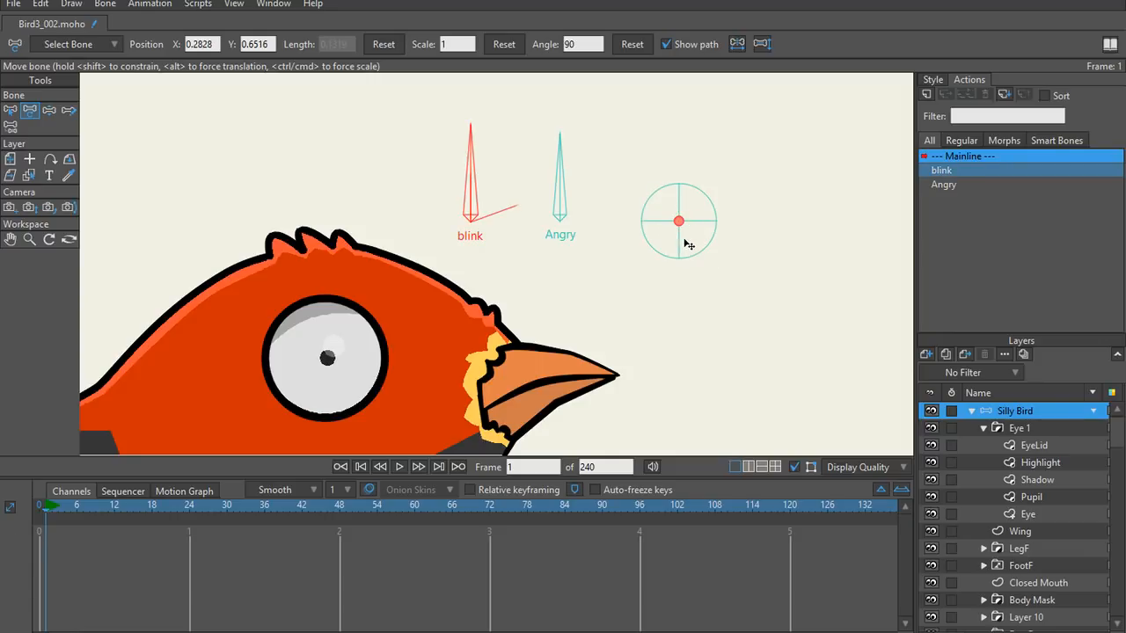
Step: Test moving control bone B4 downward and scaling it to 2.62 at frame 1, undo both changes, and return to frame 0
left_click_drag(678, 221, 681, 274)
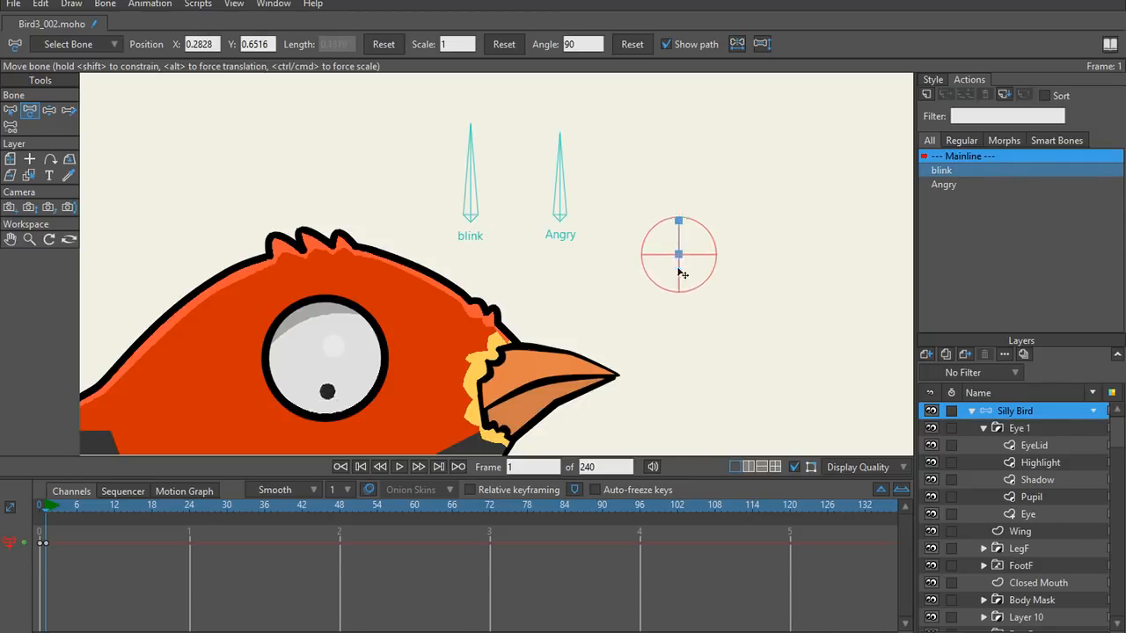
key("ctrl+z")
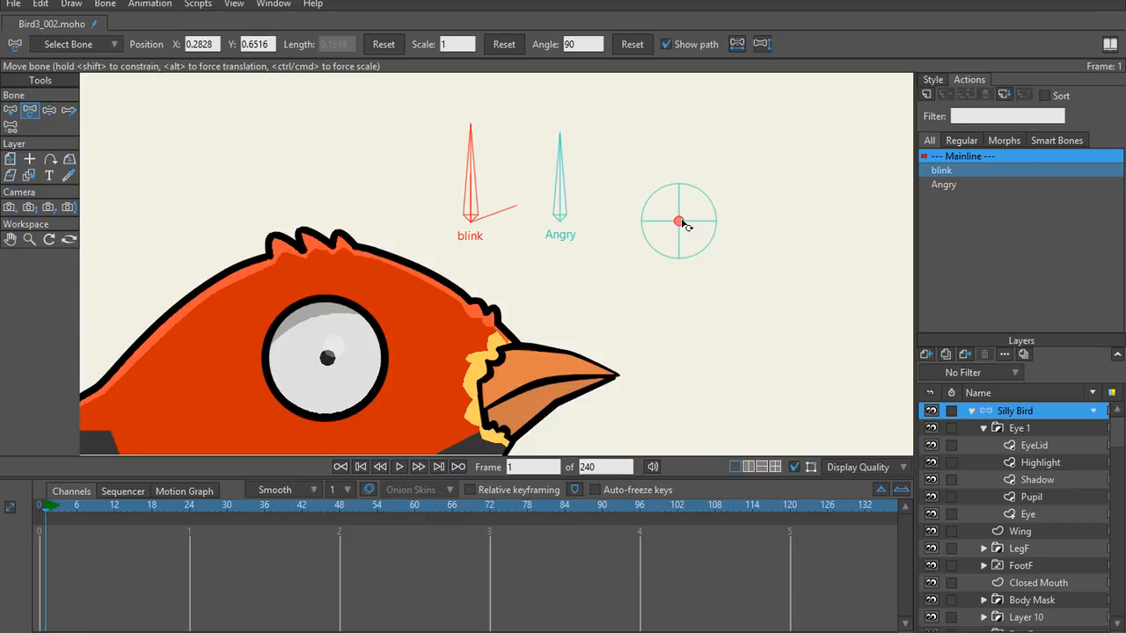
left_click_drag(678, 225, 818, 291)
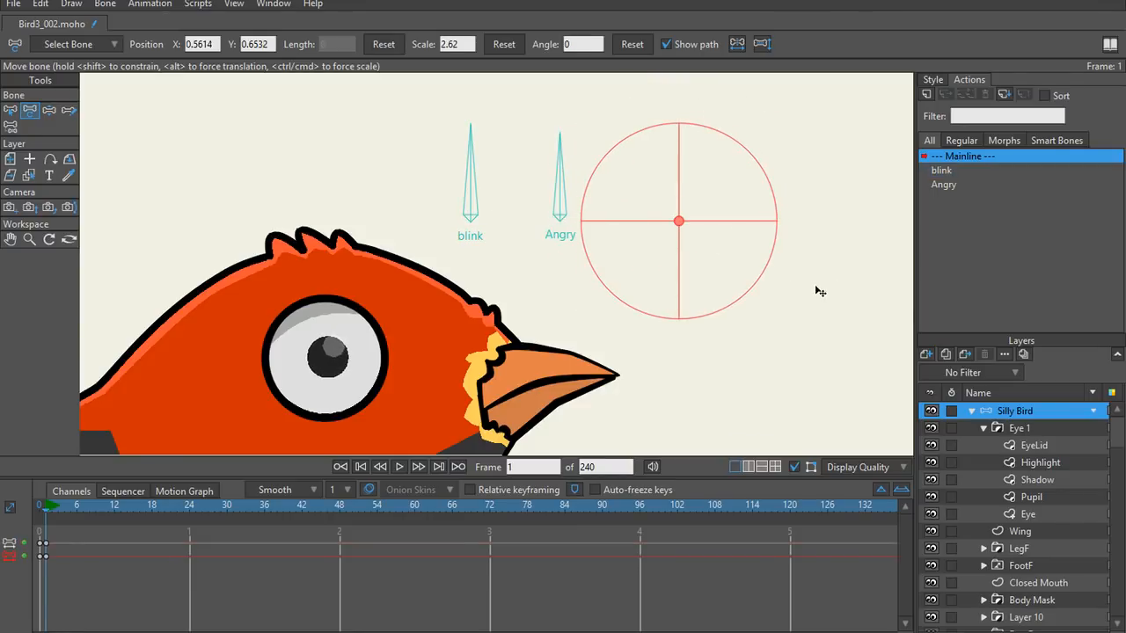
key("ctrl+z")
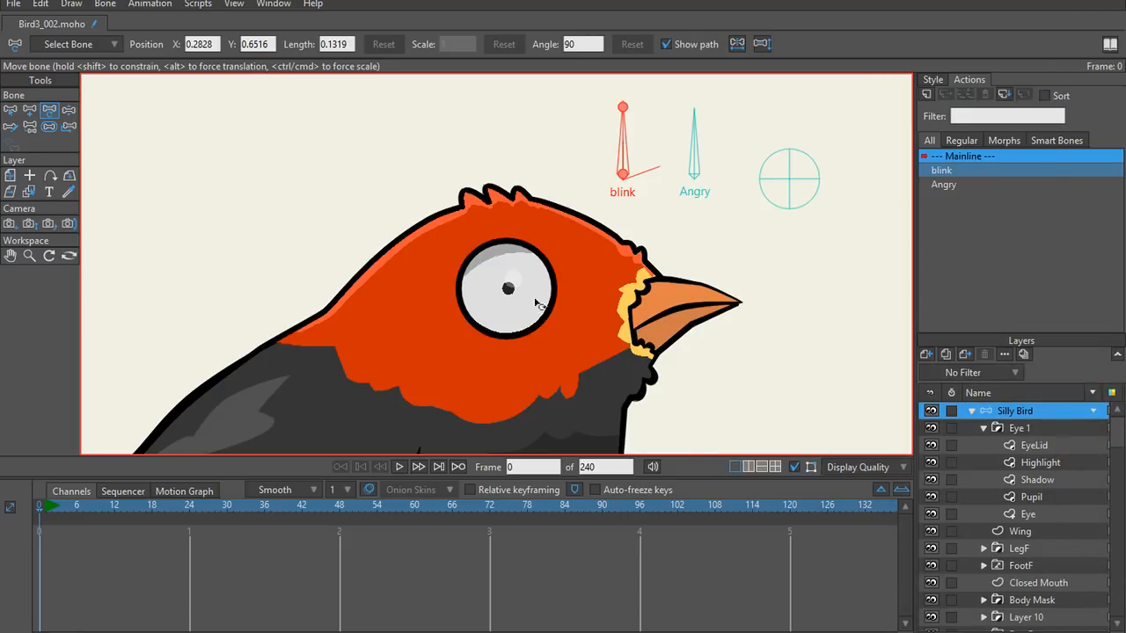
Step: Deselect the bones and save a new version of the project as Bird3_003 in the Assets folder
scroll(304, 150, "down", 3)
scroll(304, 197, "down", 5)
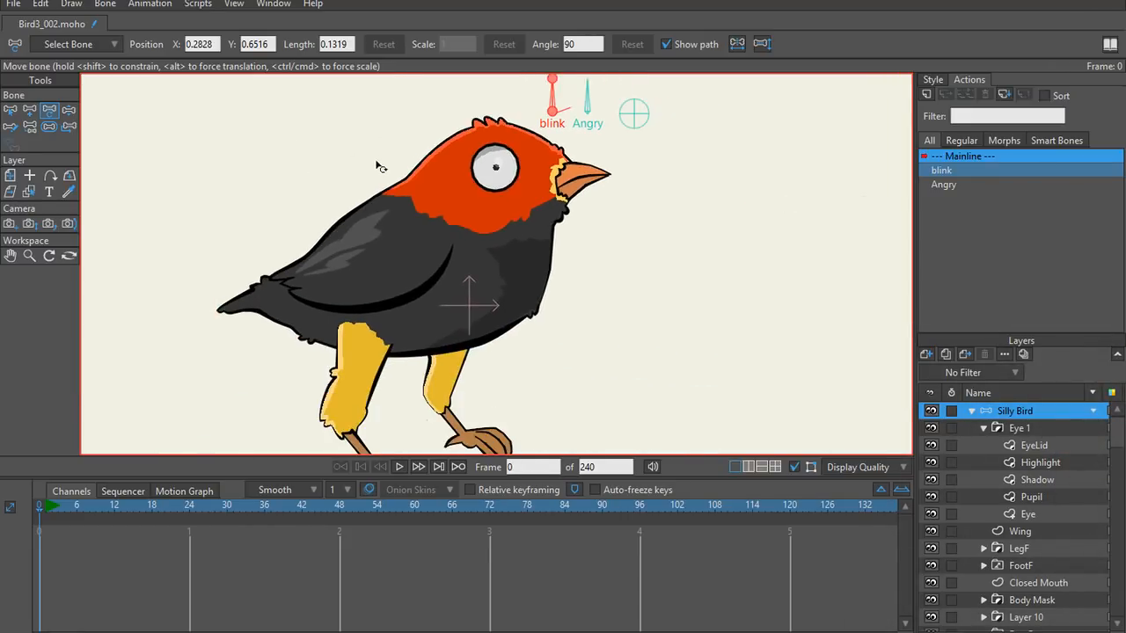
scroll(473, 201, "up", 2)
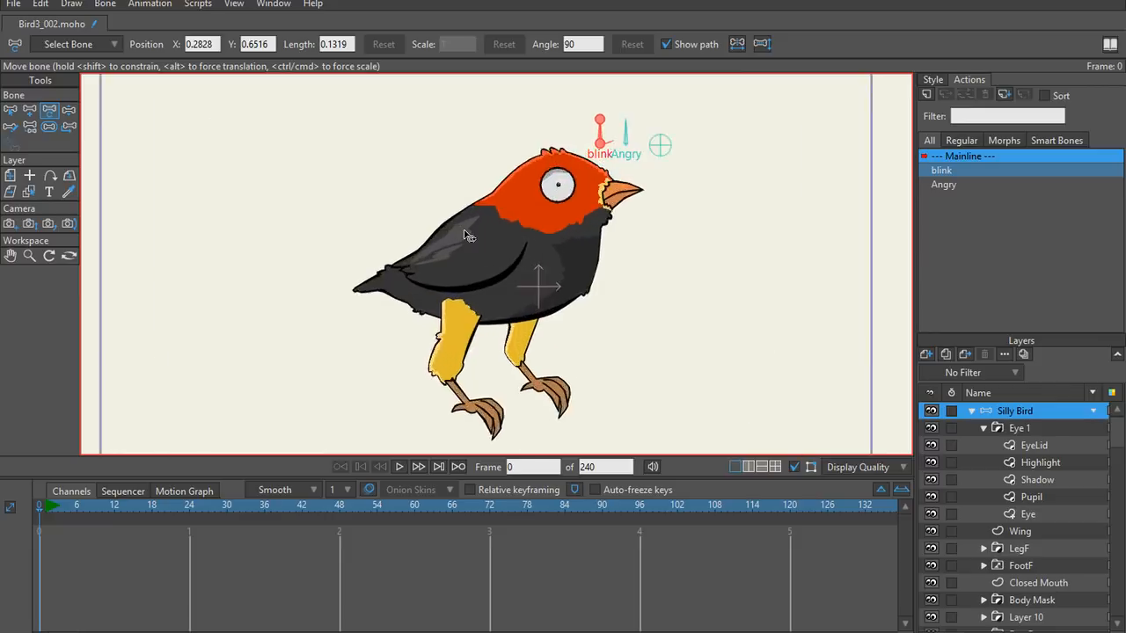
scroll(469, 208, "down", 2)
scroll(467, 210, "up", 2)
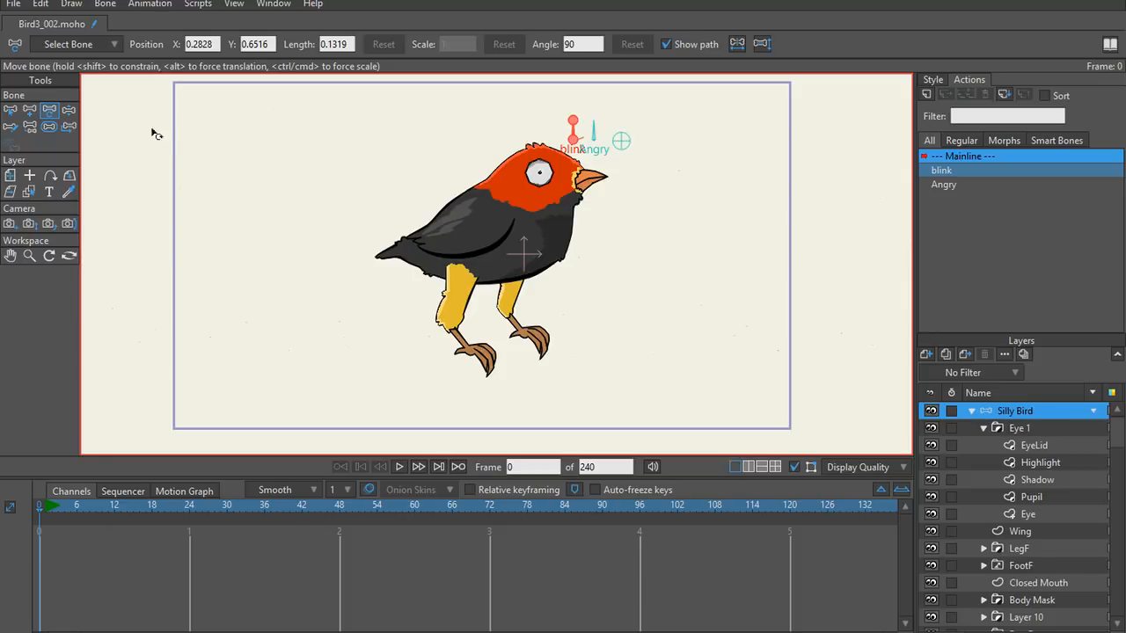
key("b")
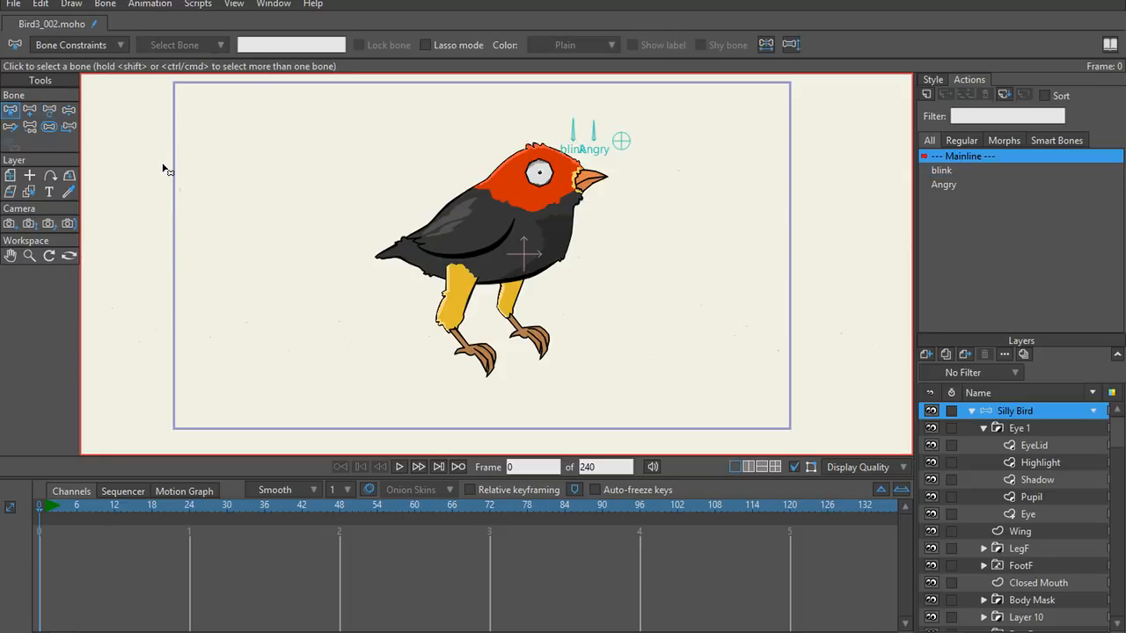
key("ctrl+shift+s")
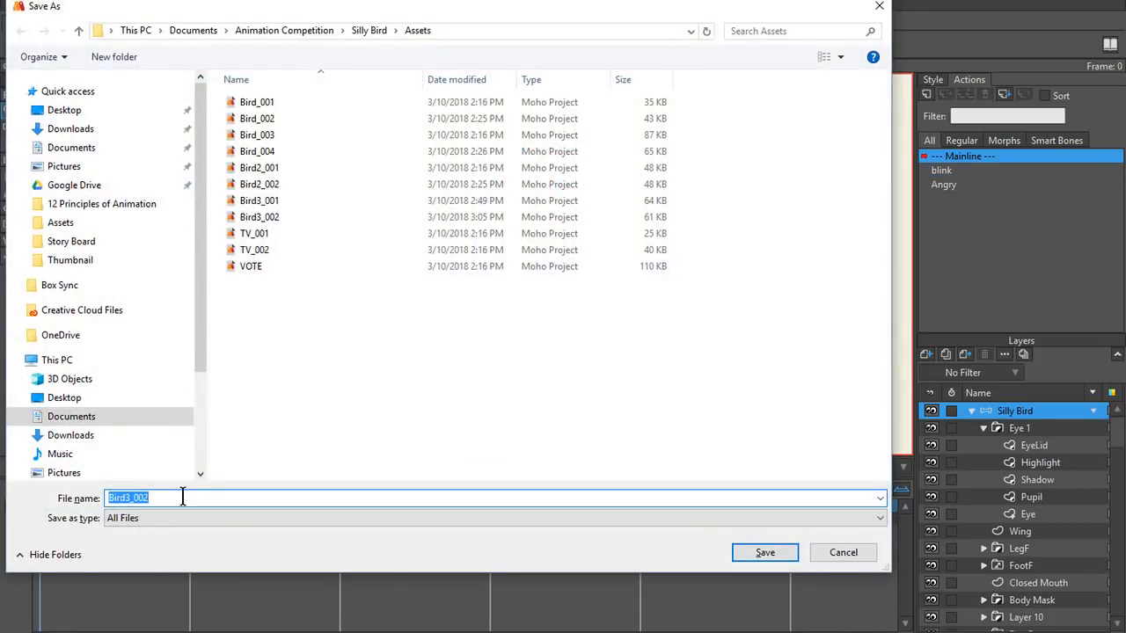
left_click(200, 499)
key("BackSpace")
type("3")
key("Return")
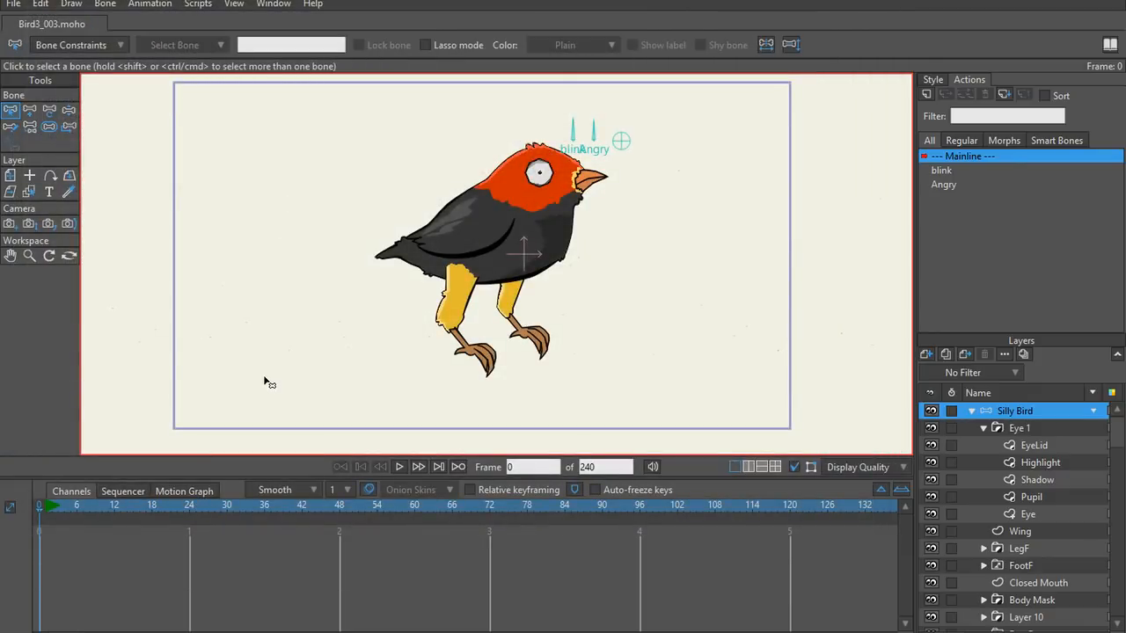
scroll(550, 289, "up", 3)
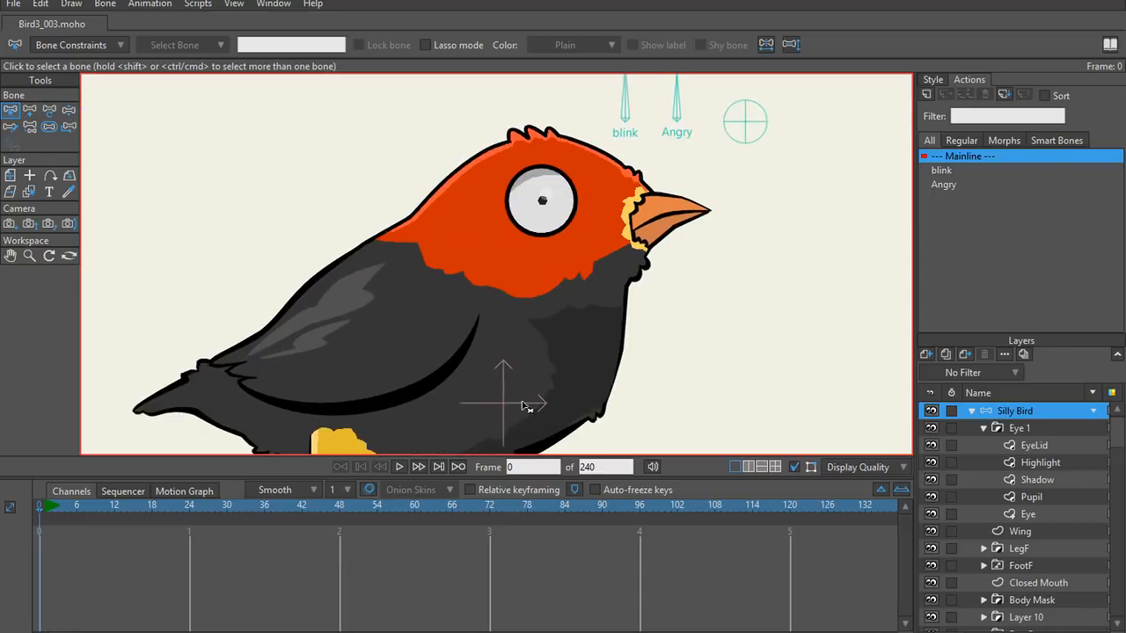
scroll(543, 322, "down", 4)
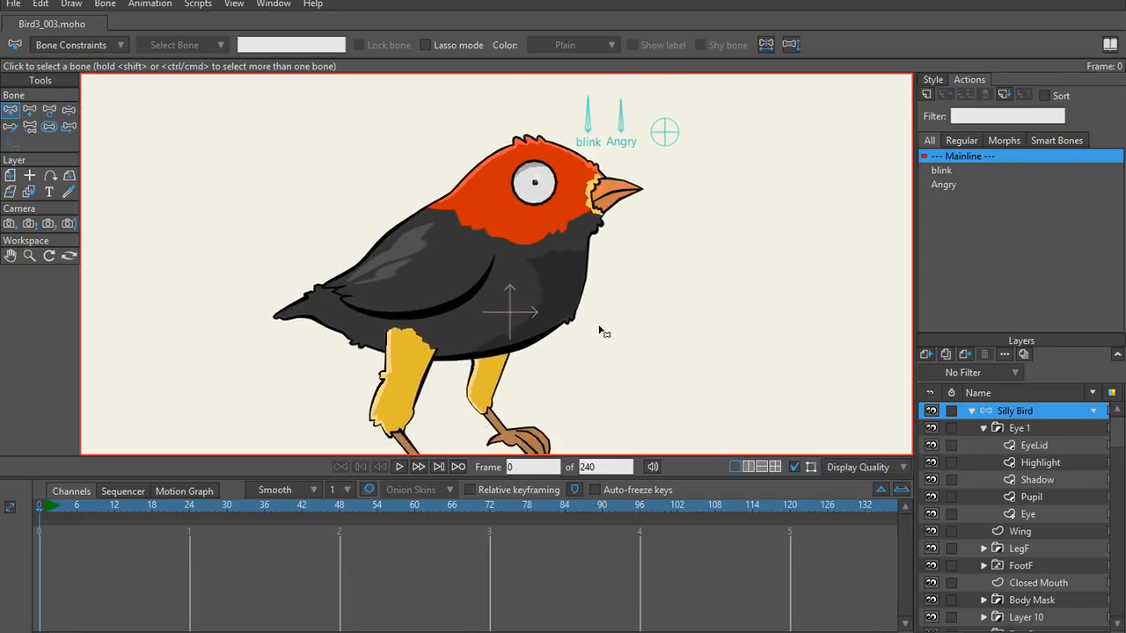
scroll(605, 312, "down", 4)
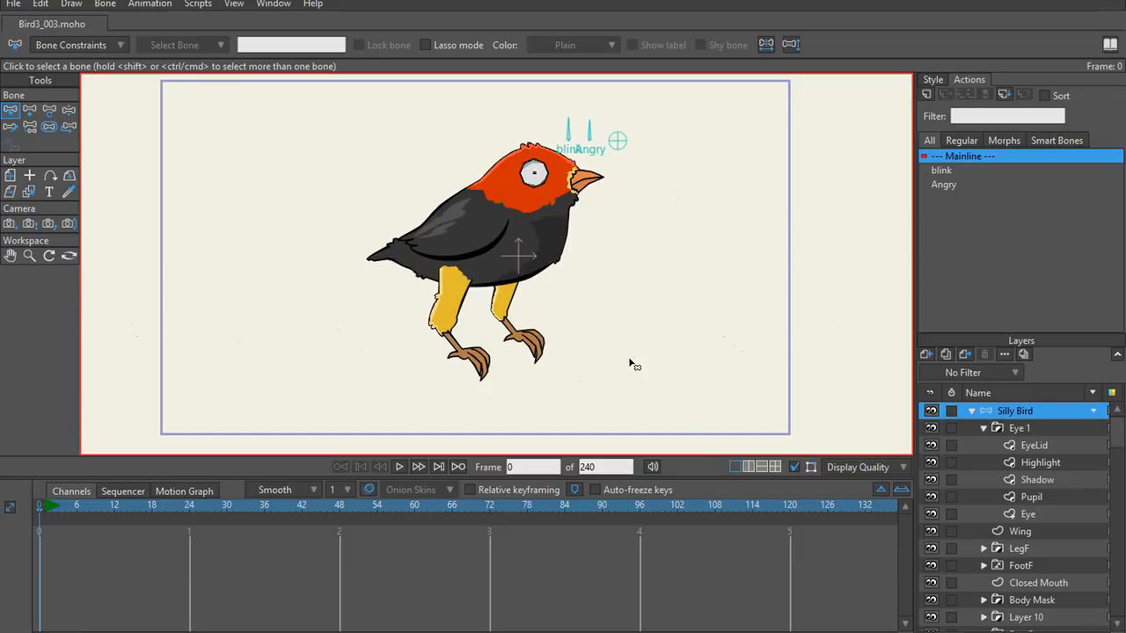
scroll(572, 269, "up", 4)
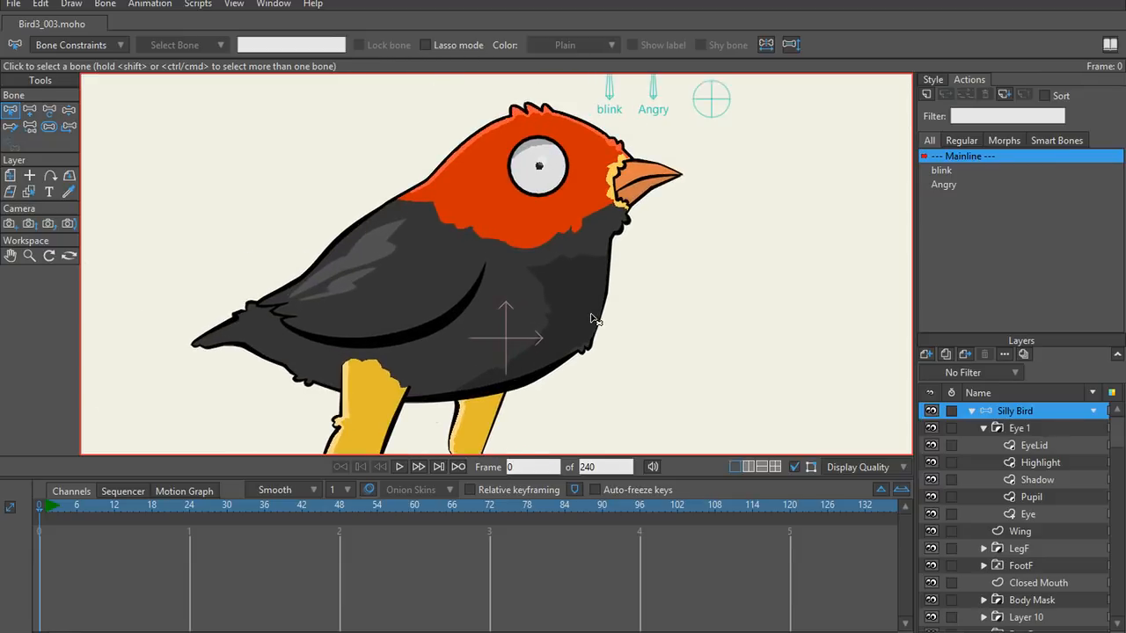
scroll(591, 318, "down", 4)
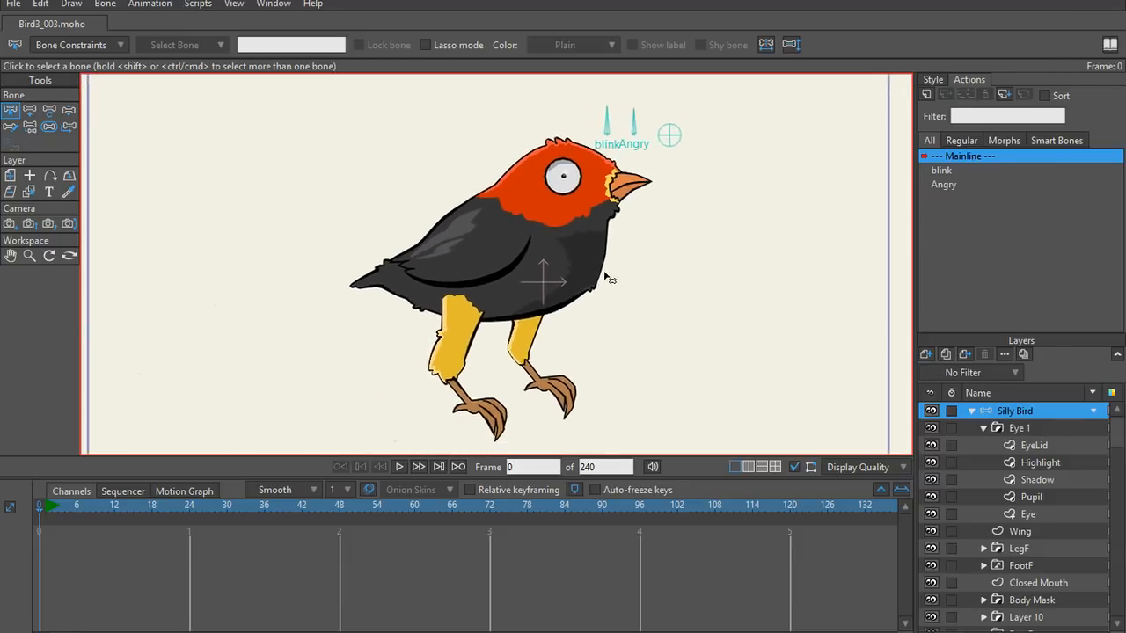
scroll(609, 277, "down", 2)
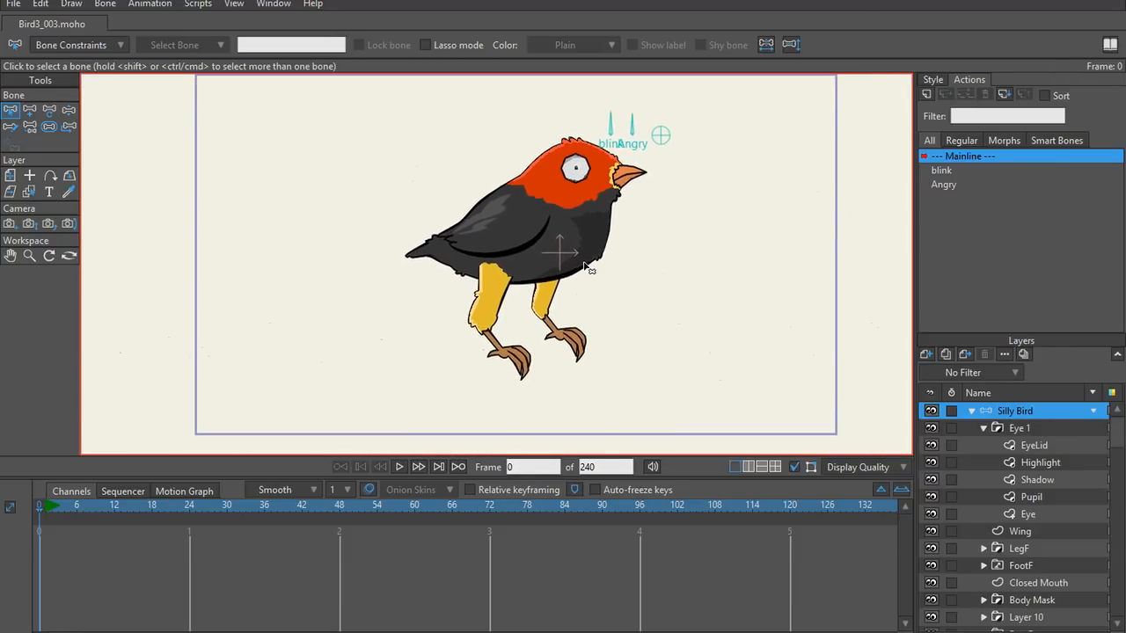
scroll(585, 269, "down", 1)
mouse_move(621, 259)
left_mouse_down()
mouse_move(607, 281)
mouse_move(625, 266)
left_mouse_up()
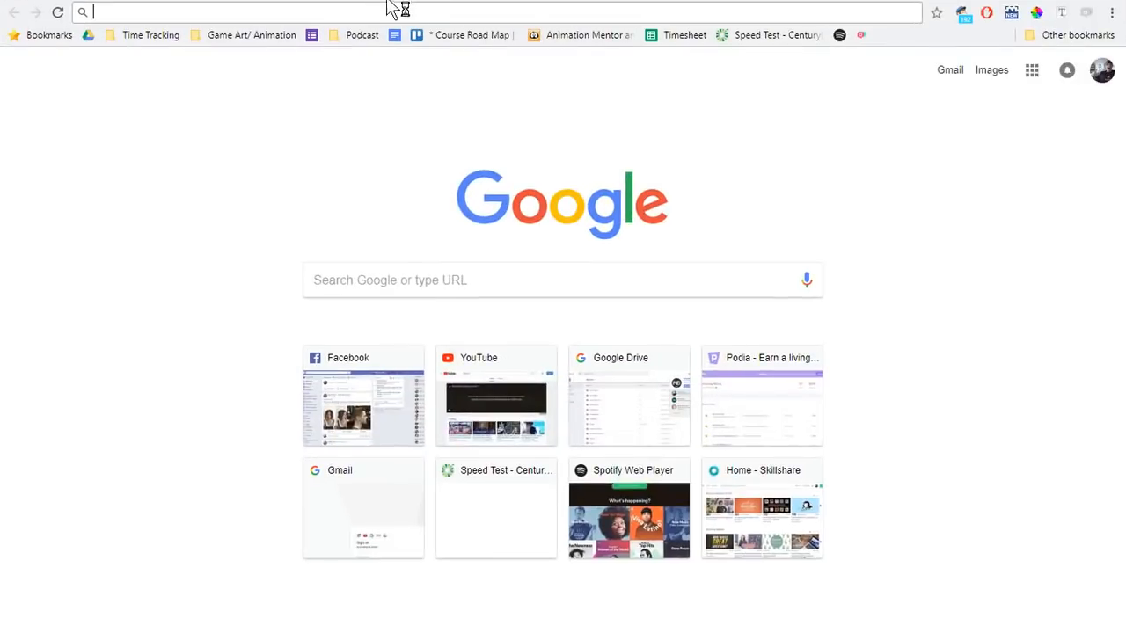
Step: Switch to the Chrome browser, open the instructor's withcoach.com site, and highlight its address
left_click(384, 8)
type("mccoy.withcoach.com")
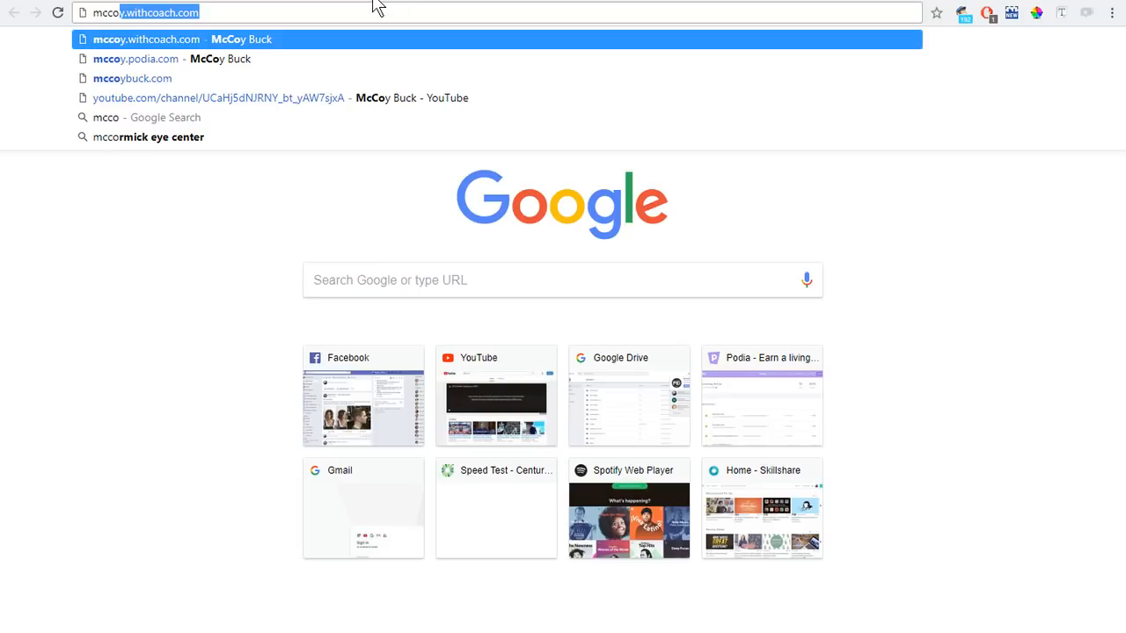
key("Return")
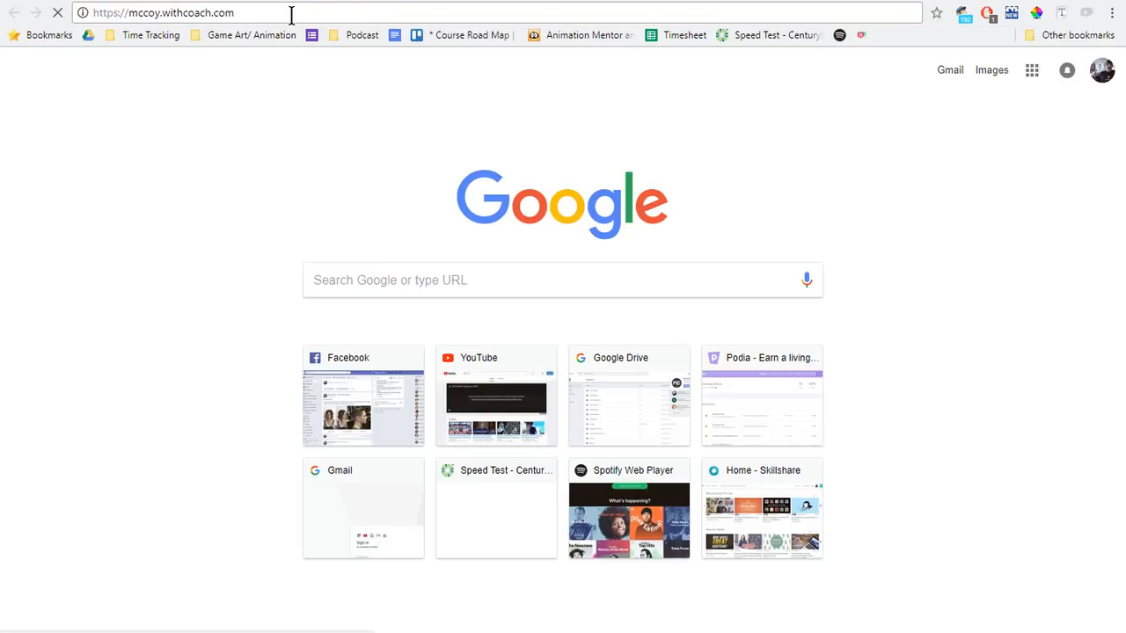
left_click_drag(284, 12, 162, 11)
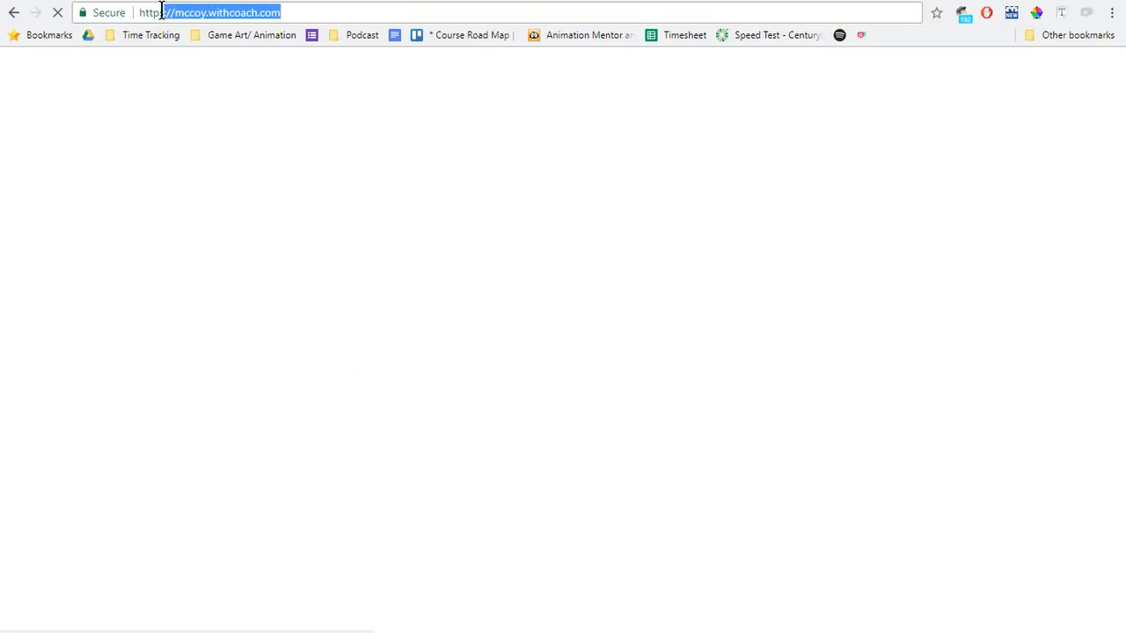
left_click(304, 13)
left_click_drag(304, 12, 211, 13)
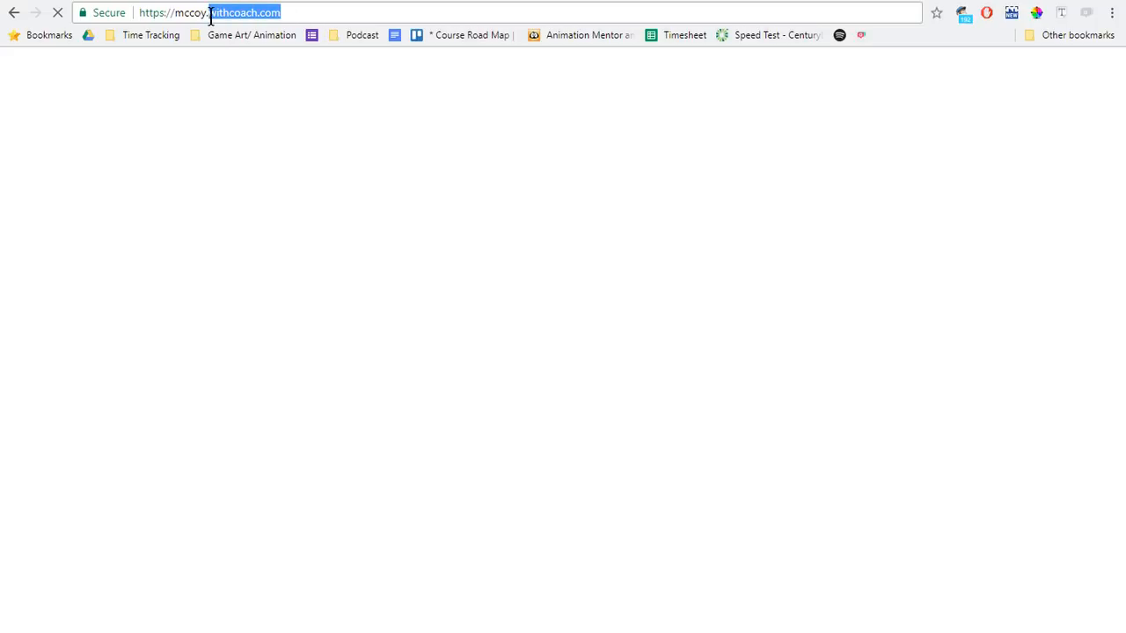
Step: Load the instructor's podia.com site and look through its course catalogue, from the intermediate courses down to the beginner guides and eBook
type("podi")
key("Return")
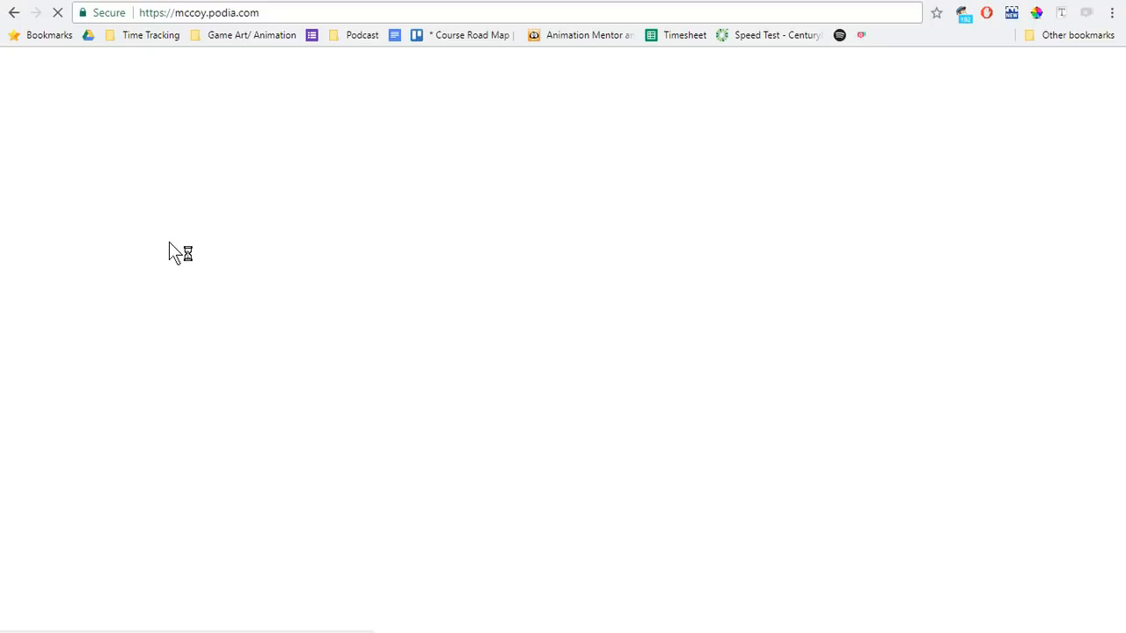
scroll(141, 233, "down", 9)
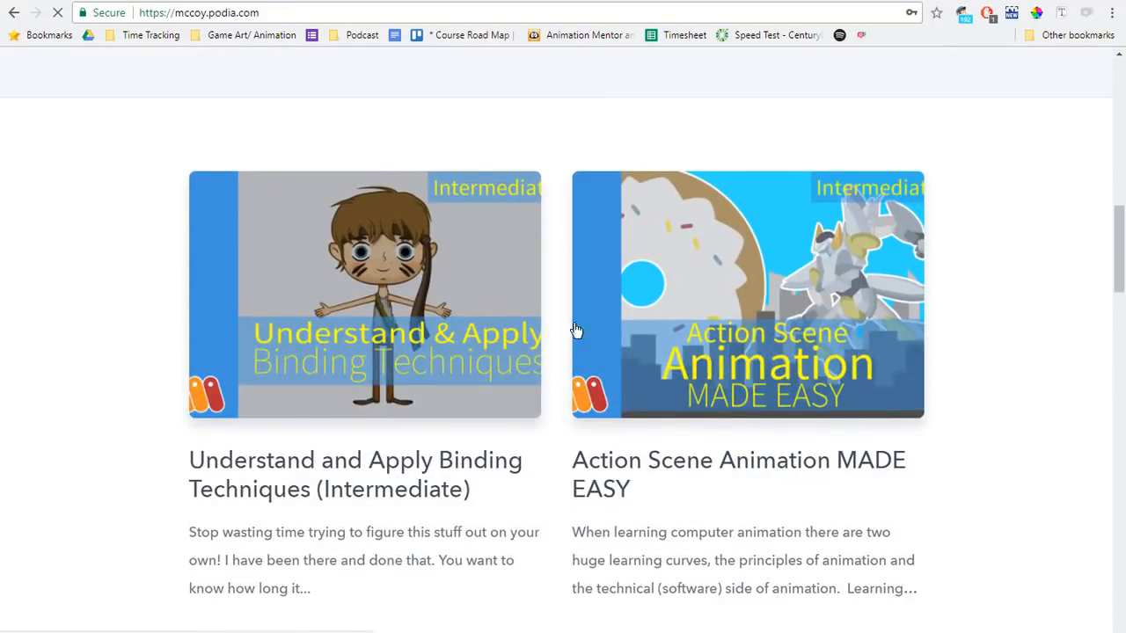
scroll(616, 327, "down", 4)
scroll(465, 284, "up", 3)
scroll(301, 277, "down", 9)
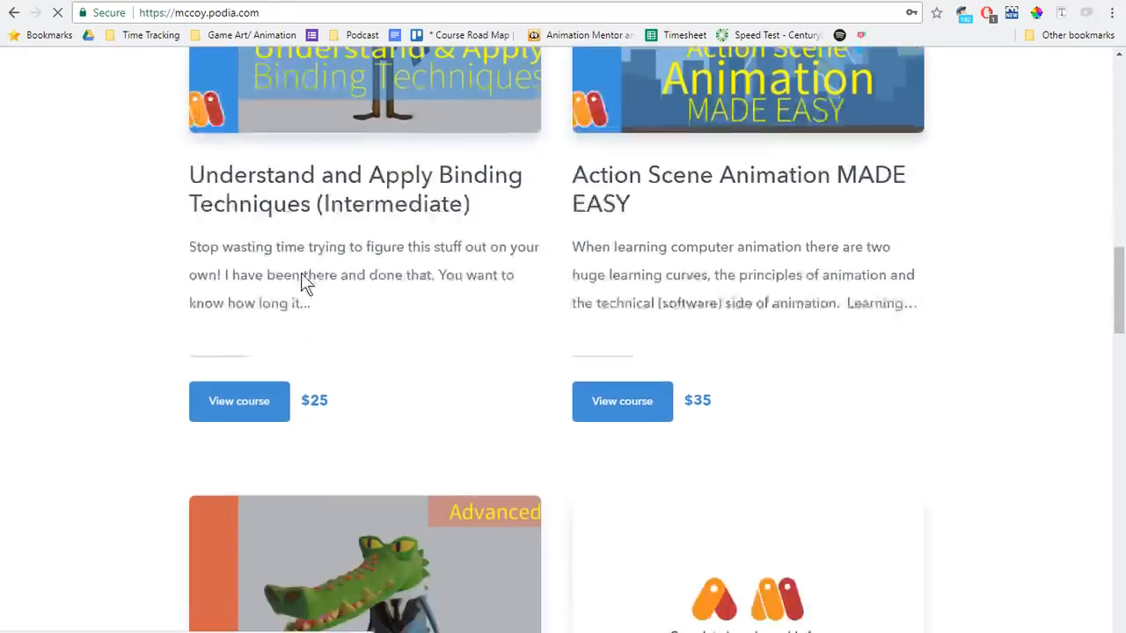
scroll(516, 331, "down", 1)
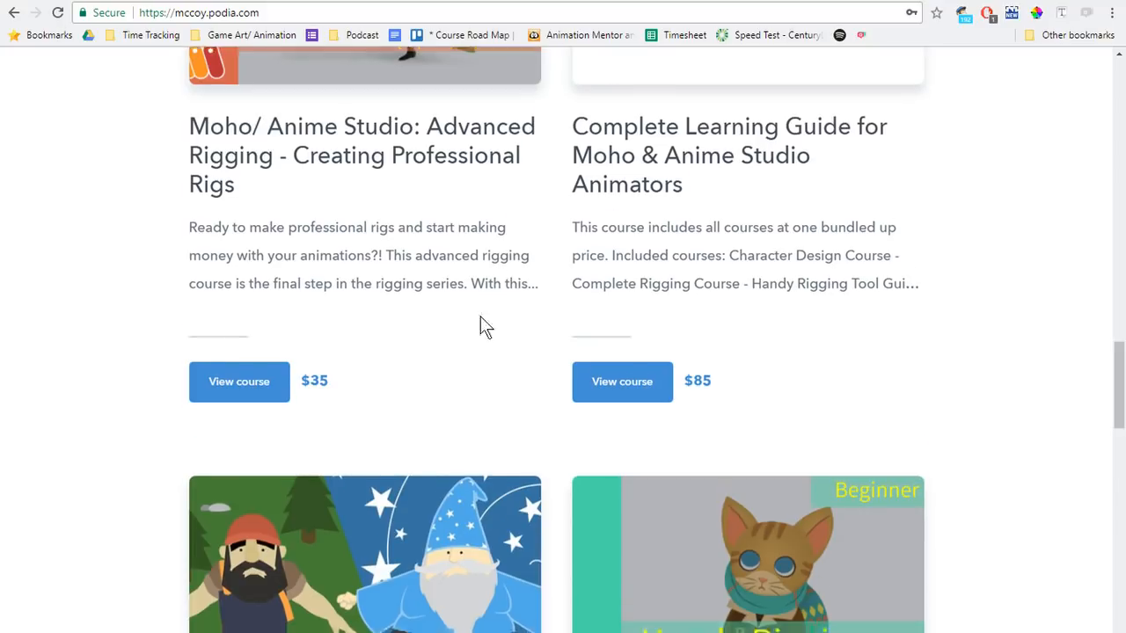
scroll(480, 327, "down", 8)
scroll(75, 334, "down", 8)
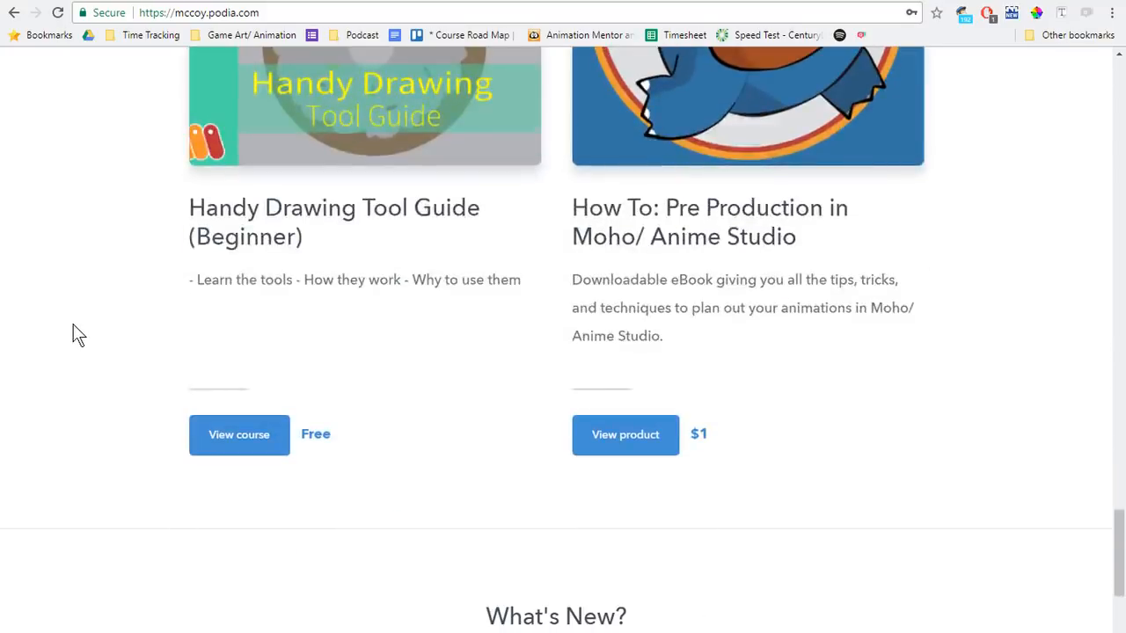
scroll(88, 321, "up", 9)
scroll(523, 387, "up", 5)
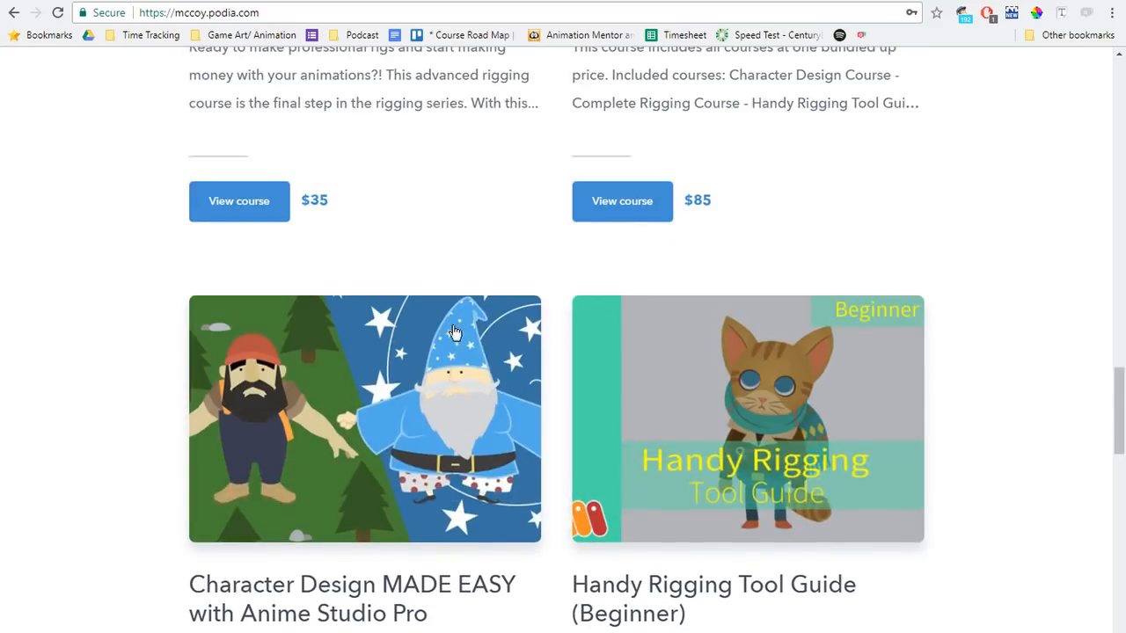
scroll(591, 352, "down", 5)
scroll(616, 357, "down", 5)
scroll(626, 360, "up", 20)
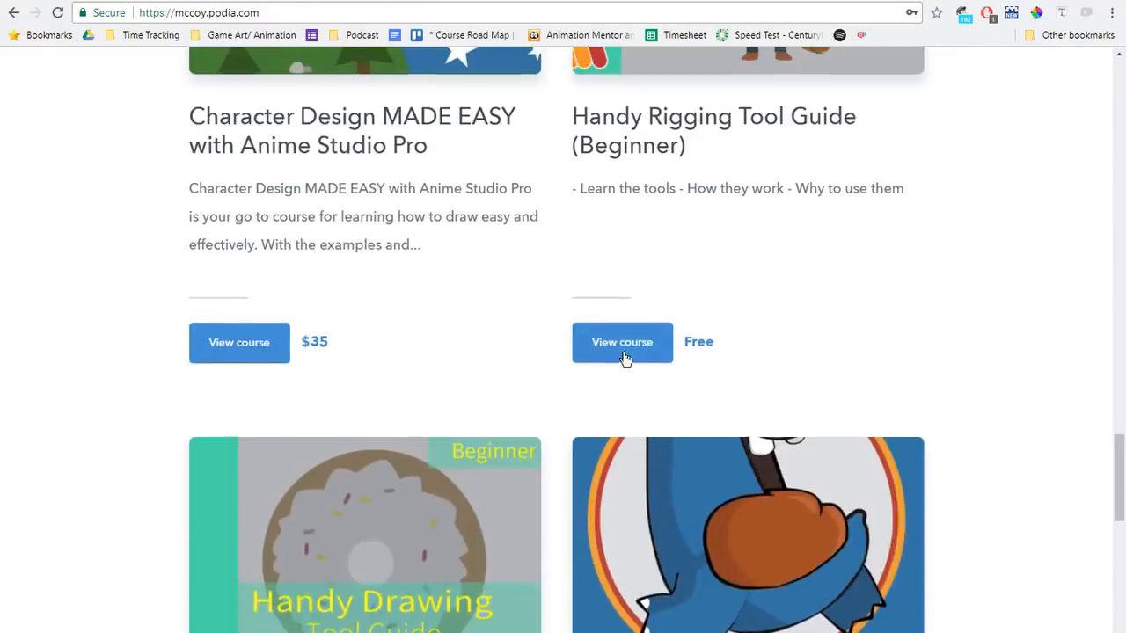
scroll(622, 357, "up", 5)
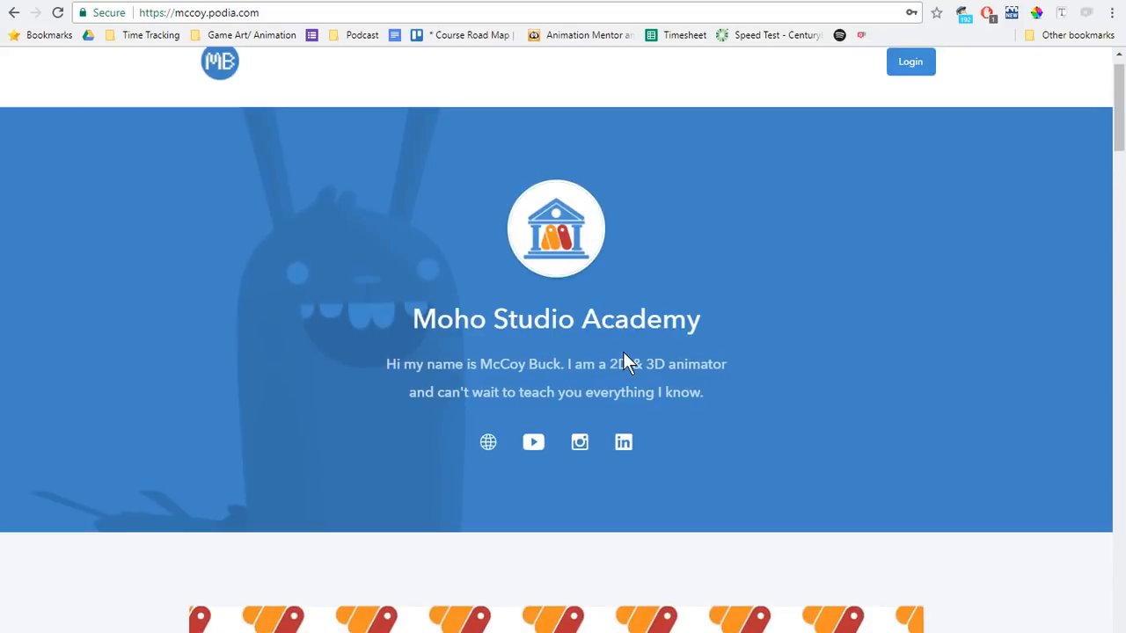
Step: Open the Moho Studio Academy membership page from the site's home page and bring its Academist plan into view
scroll(625, 350, "down", 7)
scroll(147, 352, "up", 1)
scroll(147, 352, "up", 2)
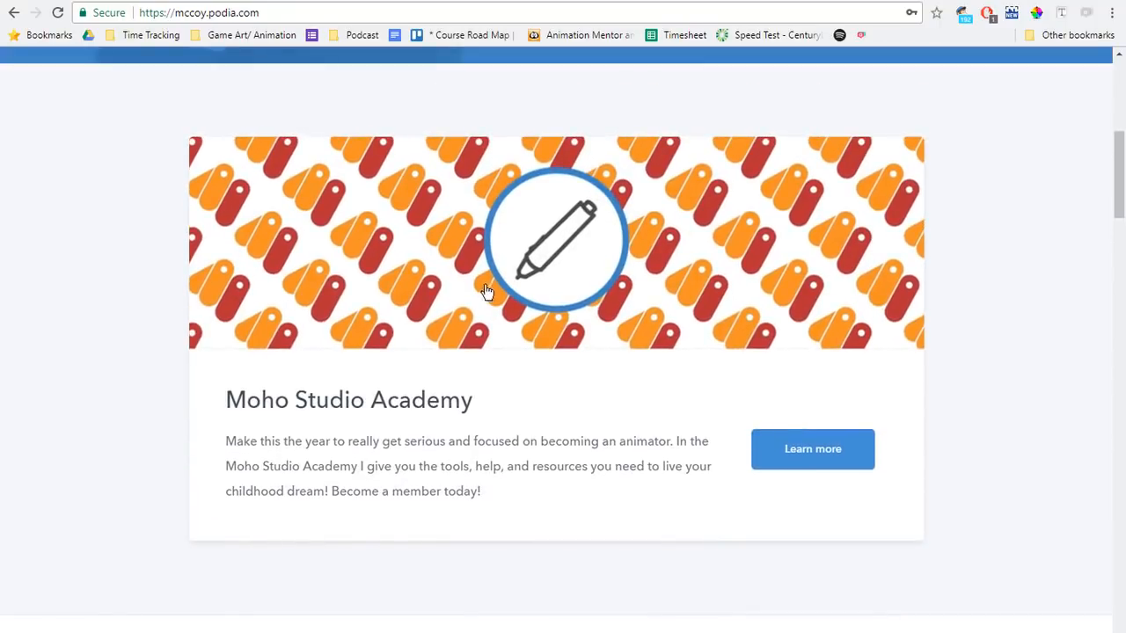
left_click(489, 290)
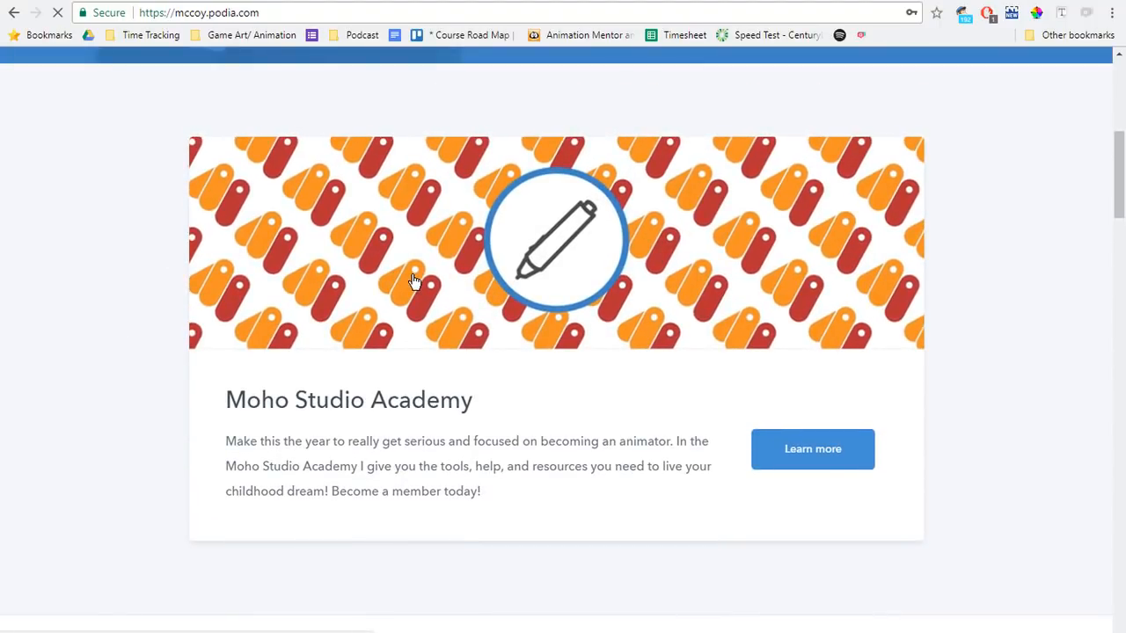
scroll(110, 286, "down", 3)
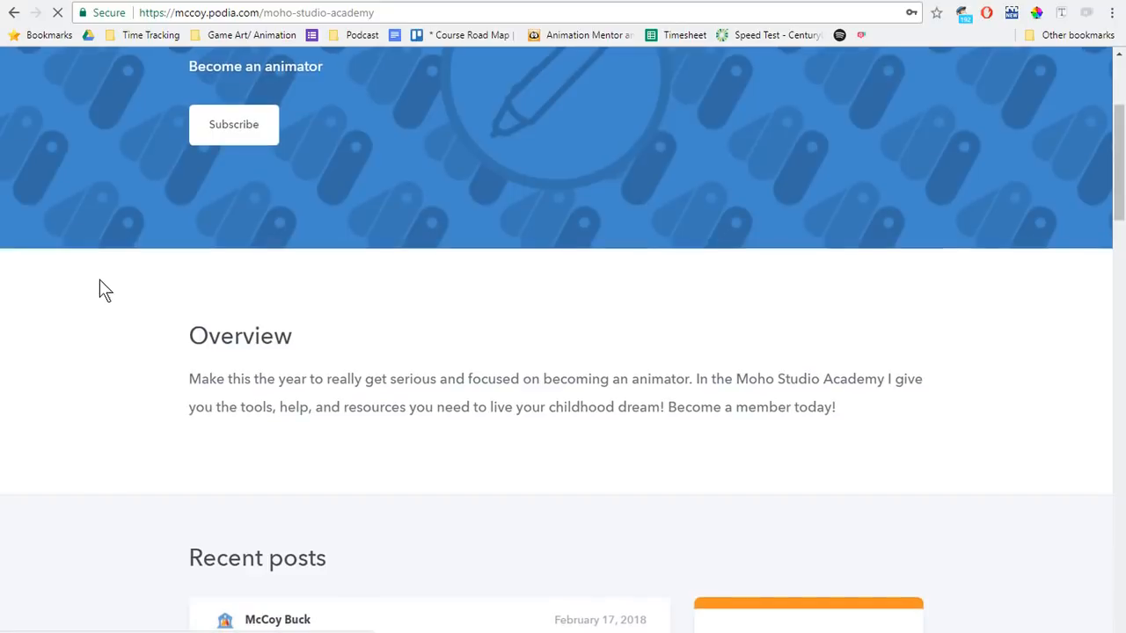
scroll(104, 286, "up", 2)
scroll(117, 290, "down", 5)
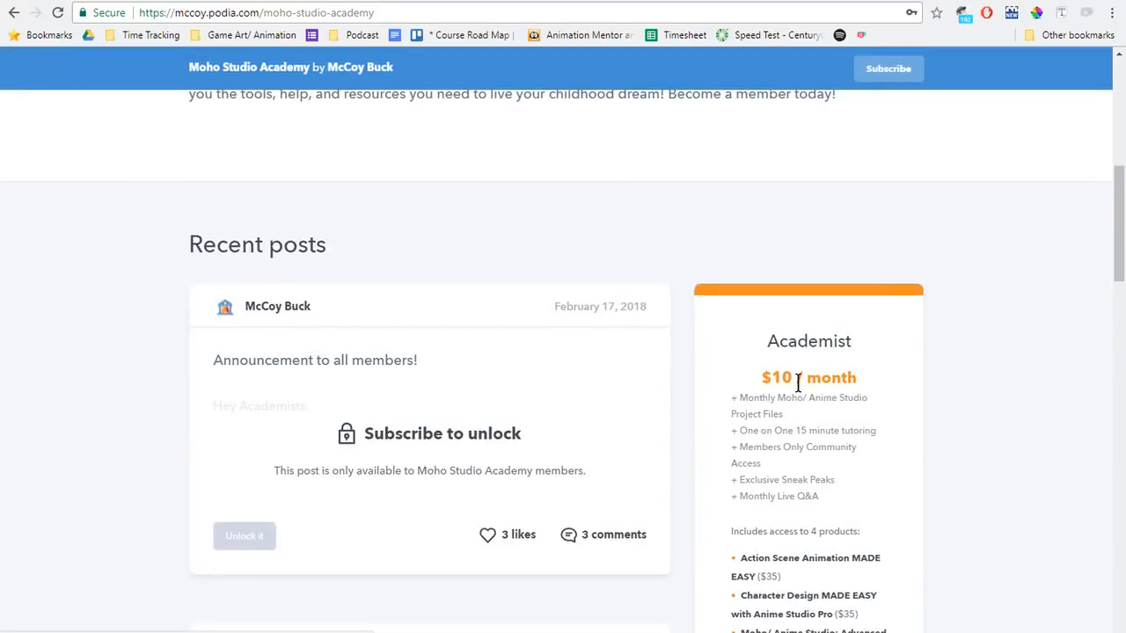
scroll(807, 402, "down", 1)
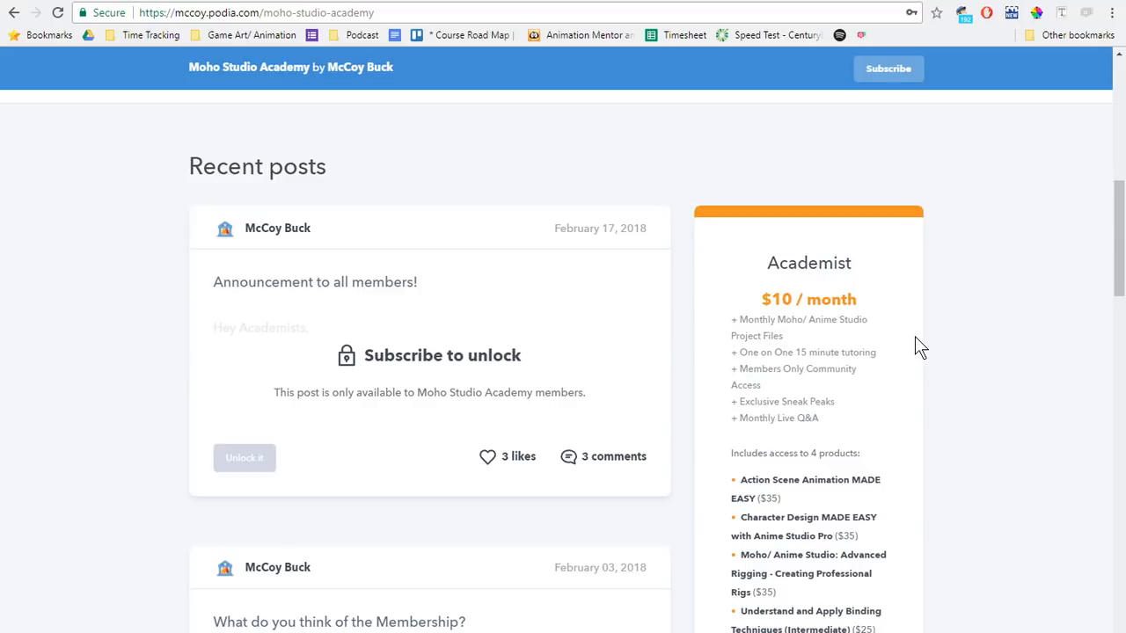
Step: Examine the Academist plan's price, member benefits and included courses, and the academy's overview text
mouse_move(748, 632)
scroll(840, 353, "down", 1)
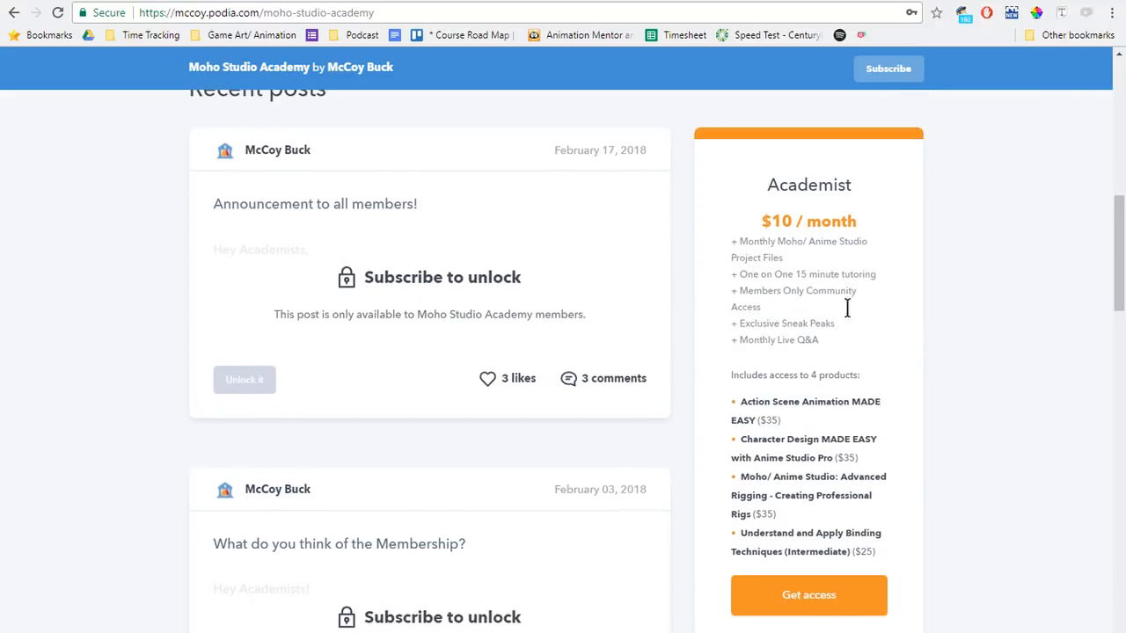
scroll(854, 307, "up", 2)
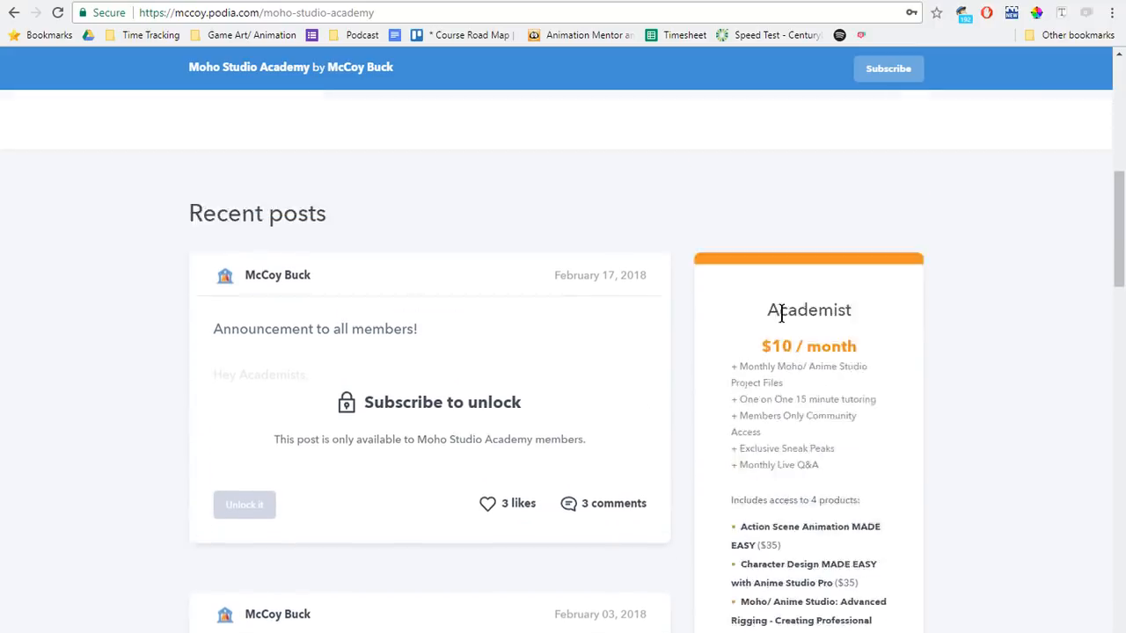
scroll(823, 361, "down", 1)
scroll(822, 360, "down", 1)
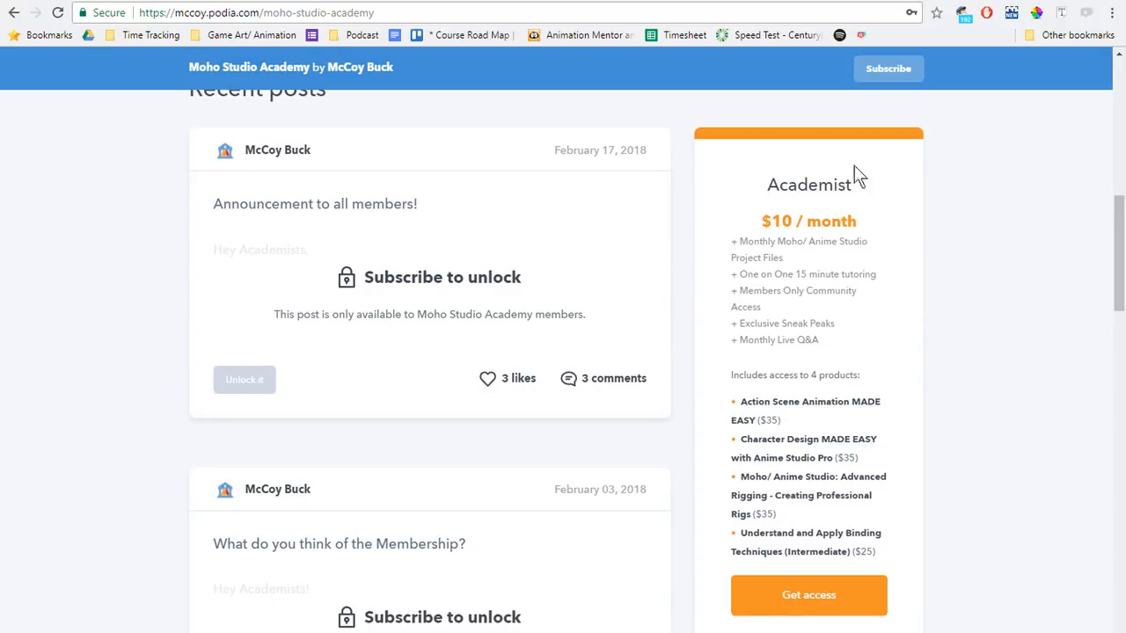
scroll(914, 293, "up", 8)
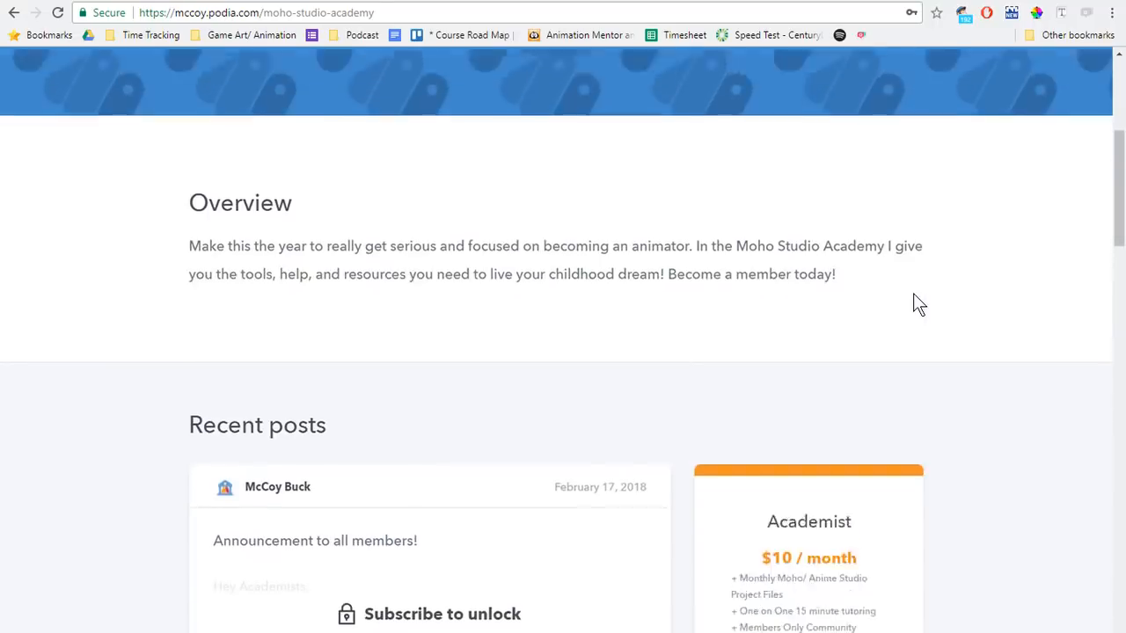
scroll(911, 304, "down", 4)
scroll(937, 310, "up", 5)
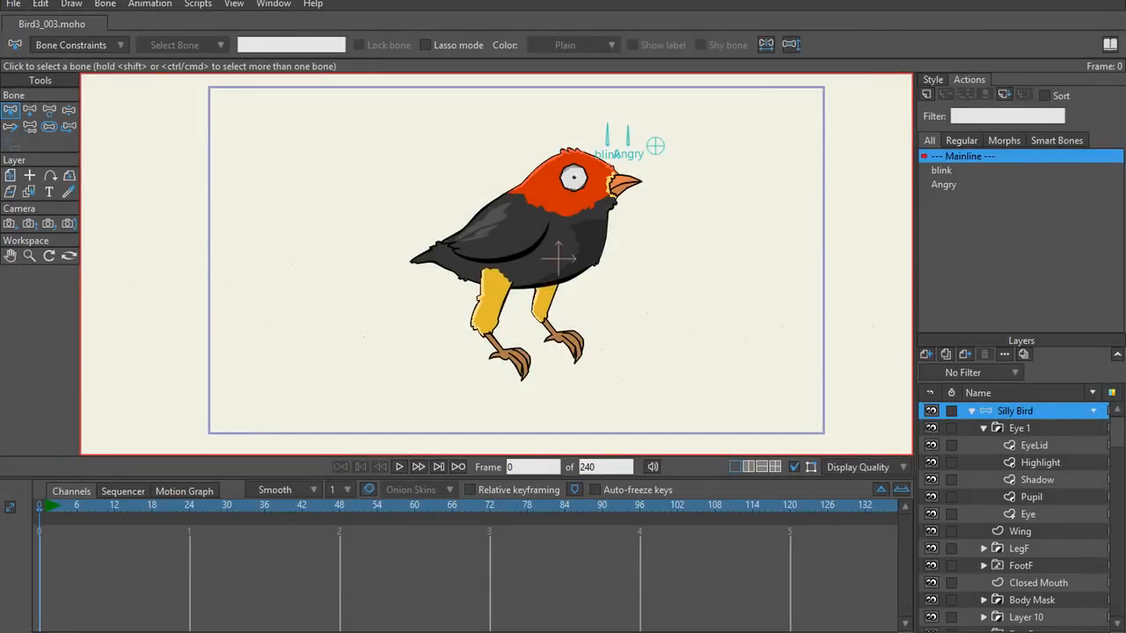
mouse_move(556, 632)
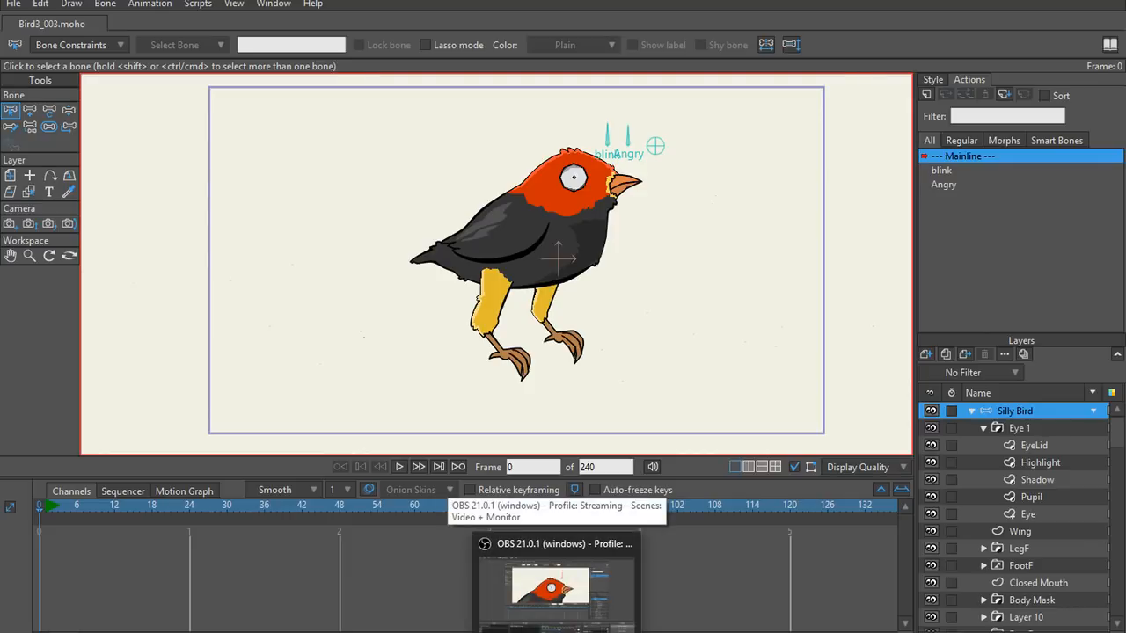